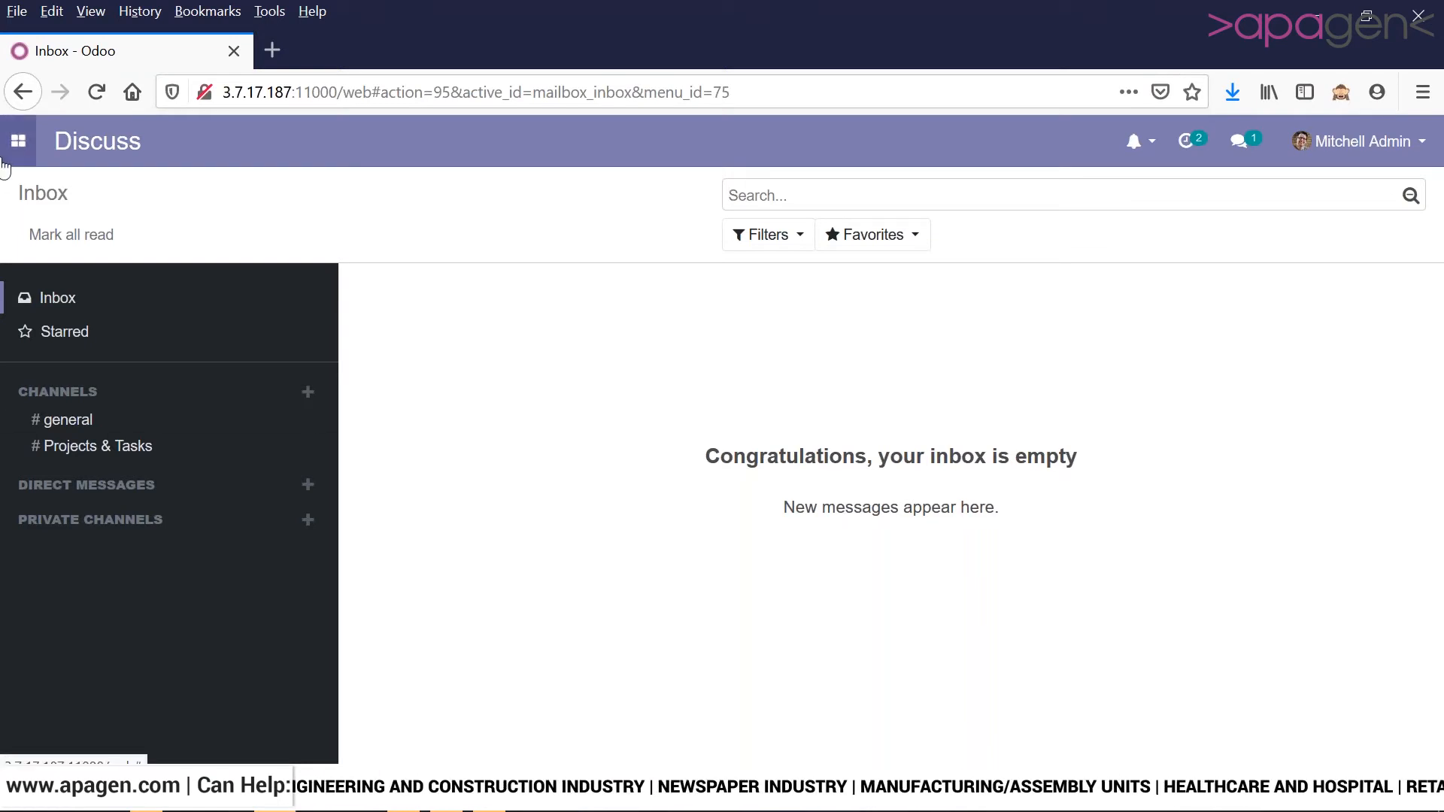
- Open the Apps catalogue and show its modules as a list
{"action": "left_click", "coordinate": [18, 140]}
{"action": "scroll", "coordinate": [82, 466], "scroll_direction": "down", "scroll_amount": 5}
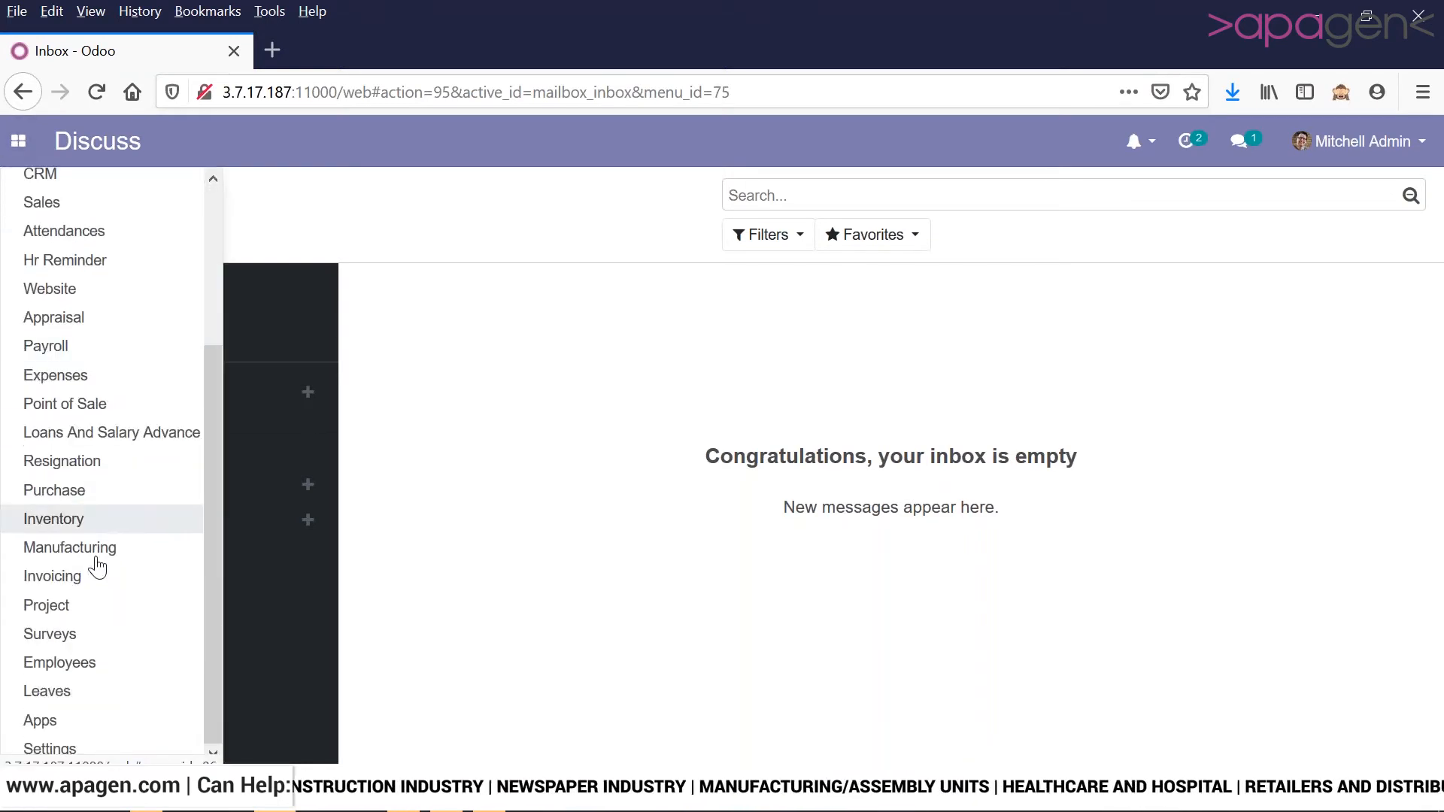
{"action": "left_click", "coordinate": [100, 730]}
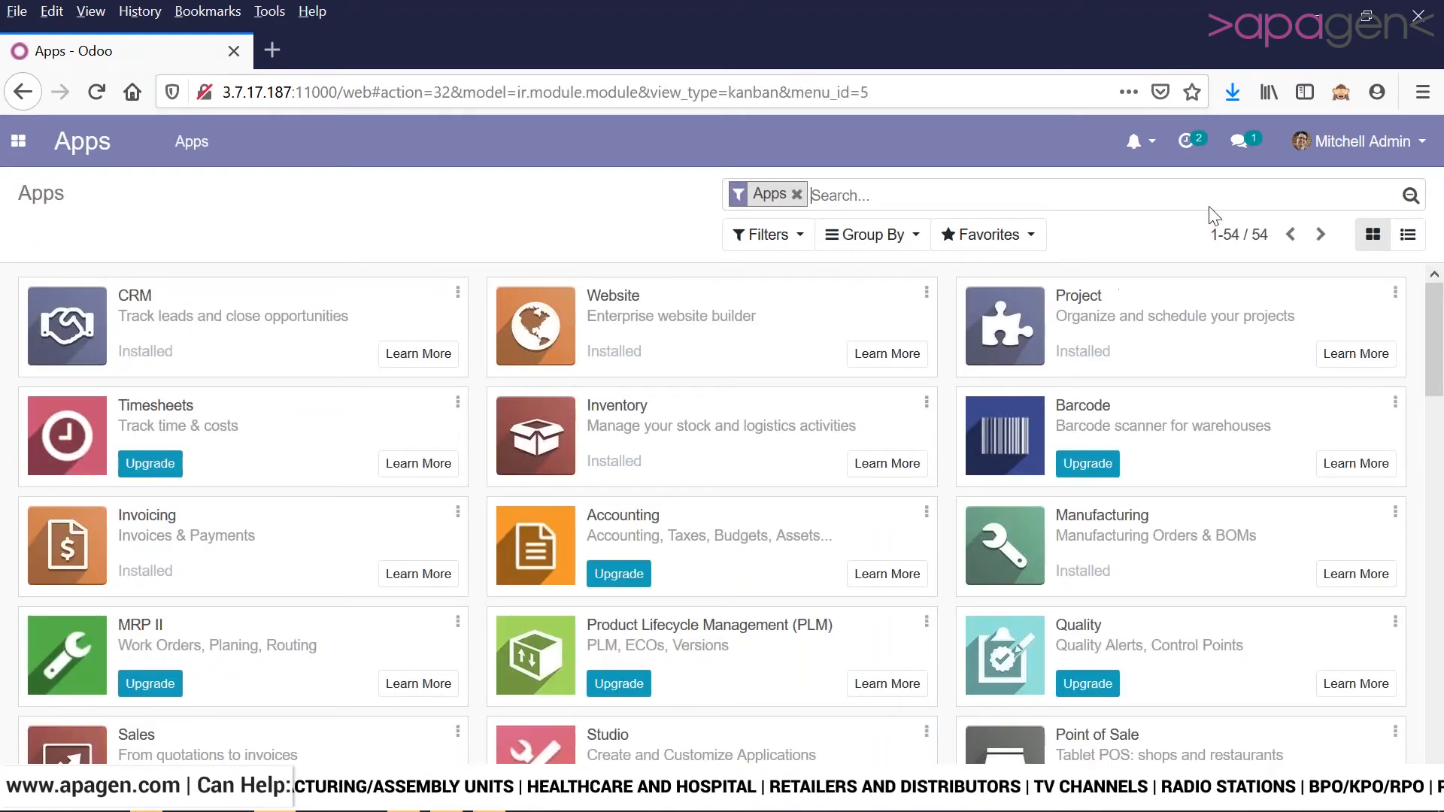
{"action": "left_click", "coordinate": [1376, 93]}
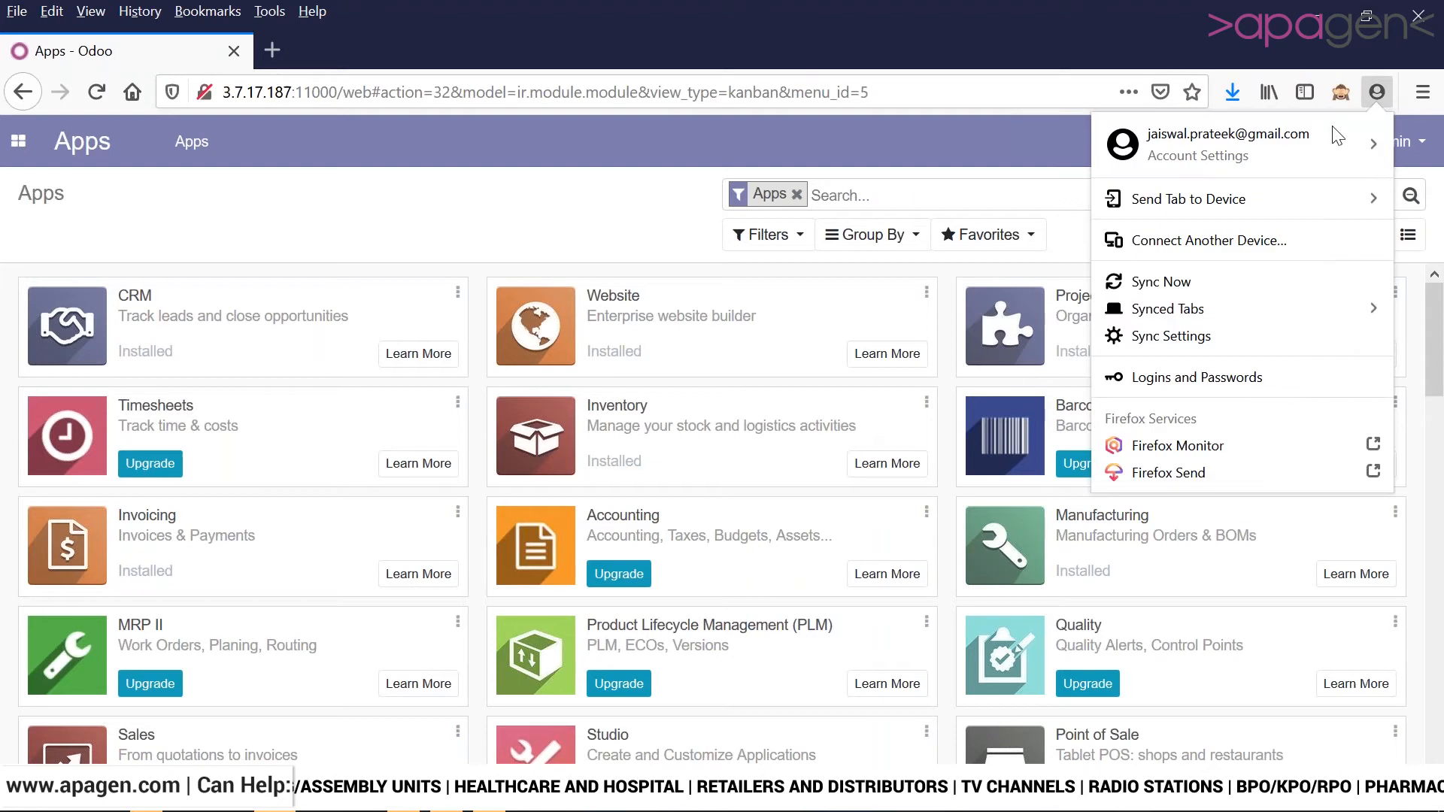
{"action": "left_click", "coordinate": [1422, 49]}
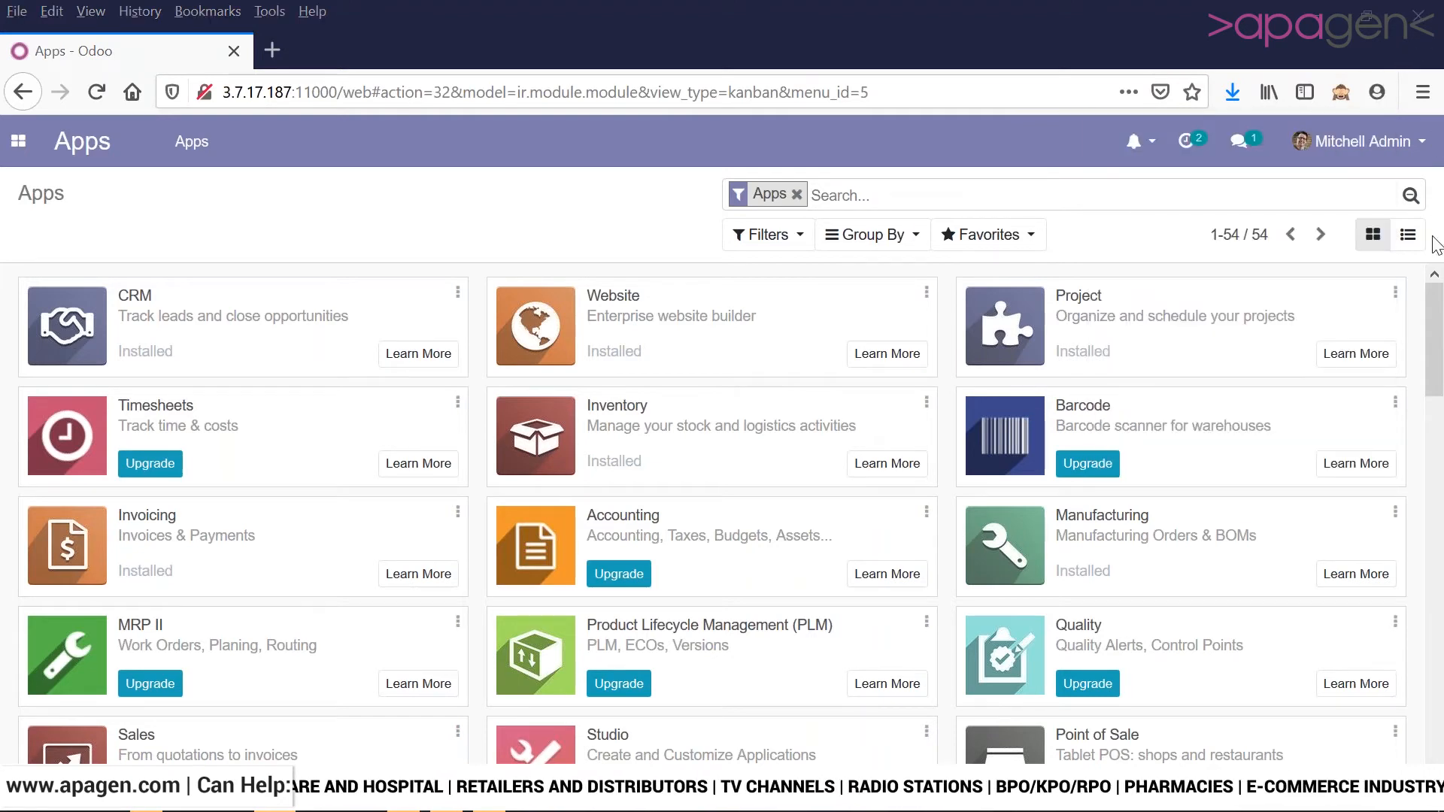
{"action": "left_click", "coordinate": [1407, 236]}
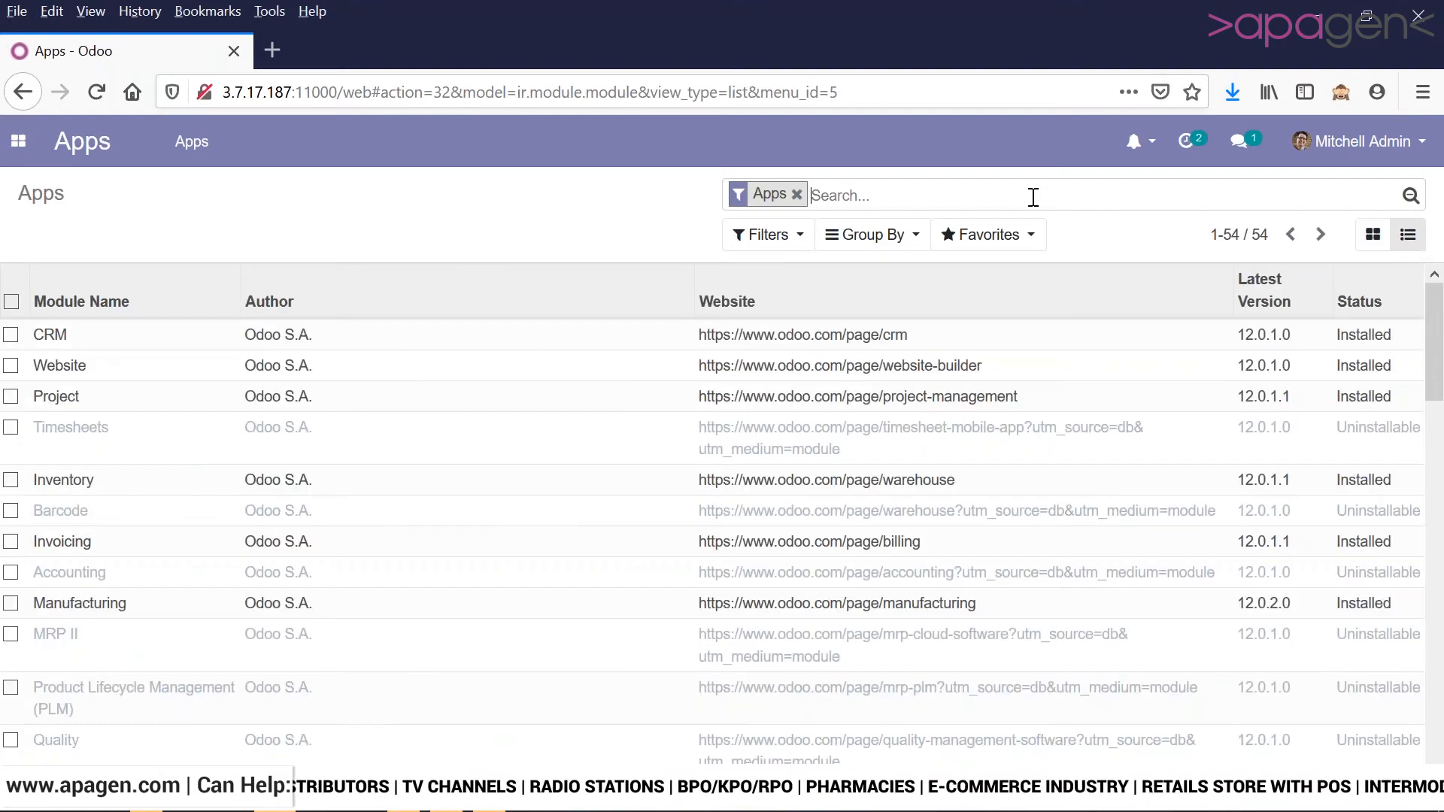
- Remove the Apps filter from the module list, view the Restaurant module's details and return to the list
{"action": "left_click", "coordinate": [797, 194]}
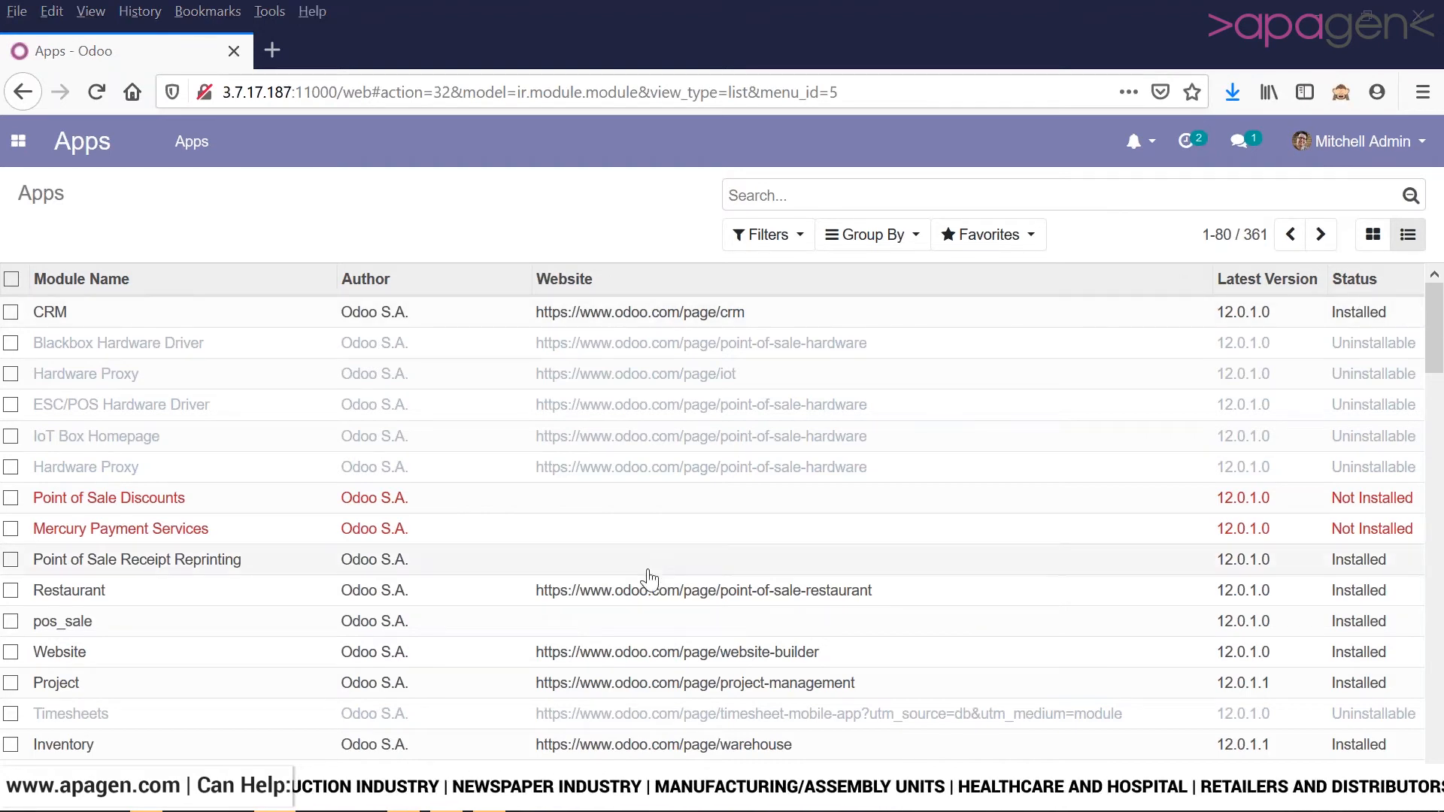
{"action": "left_click", "coordinate": [539, 601]}
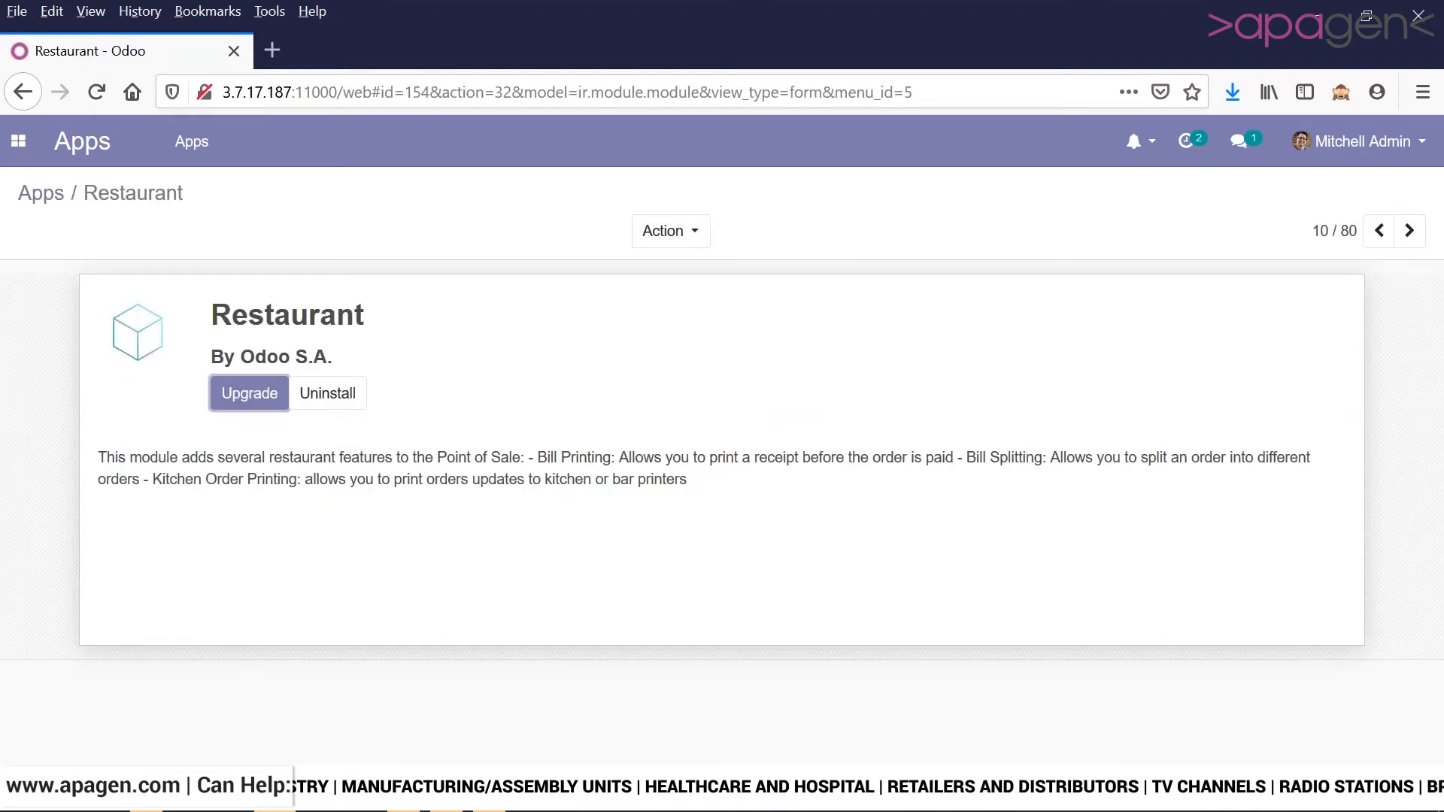
{"action": "left_click", "coordinate": [50, 197]}
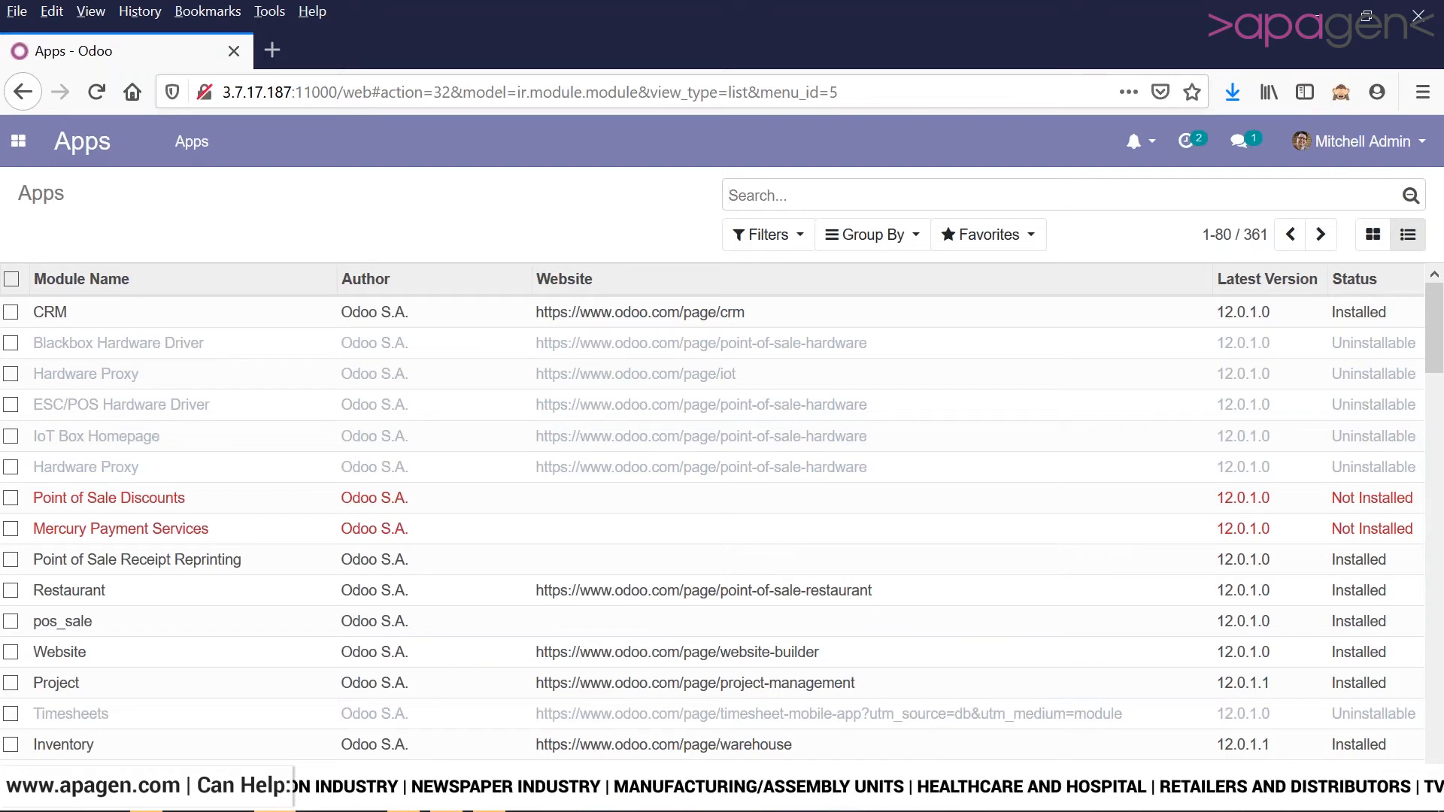
- Open the CRM application's sales pipeline
{"action": "left_click", "coordinate": [18, 140]}
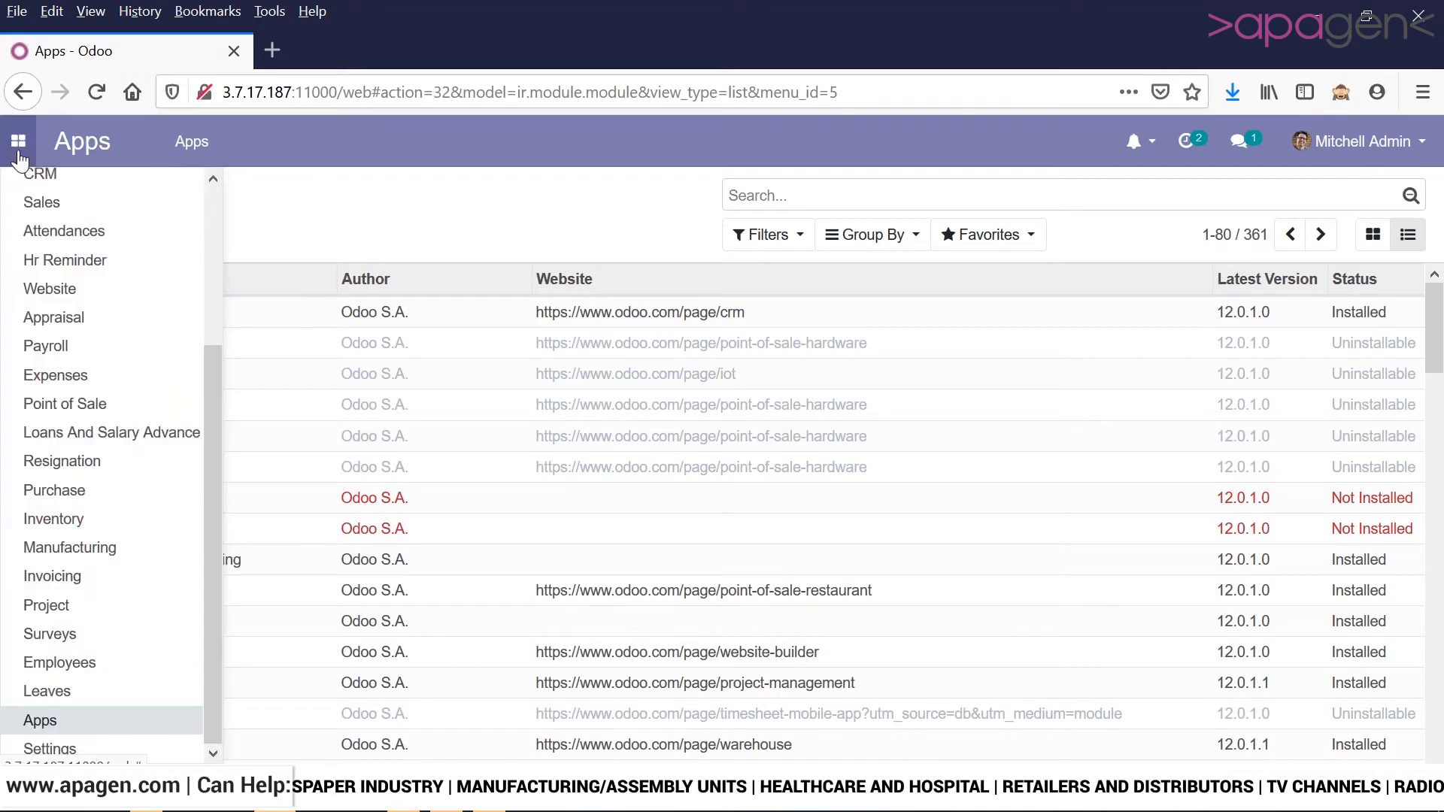
{"action": "scroll", "coordinate": [215, 208], "scroll_direction": "up", "scroll_amount": 3}
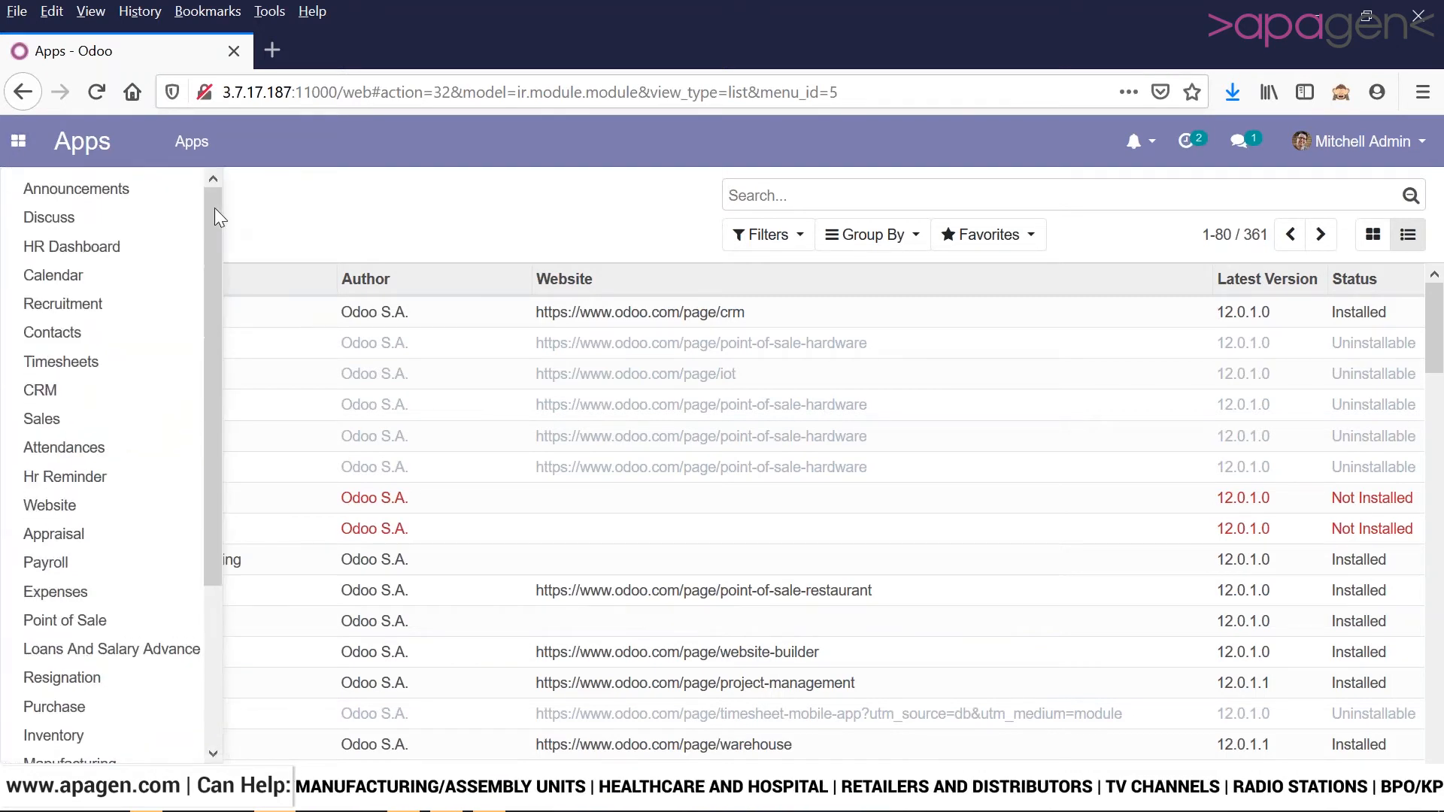
{"action": "left_click_drag", "start_coordinate": [214, 210], "coordinate": [216, 241]}
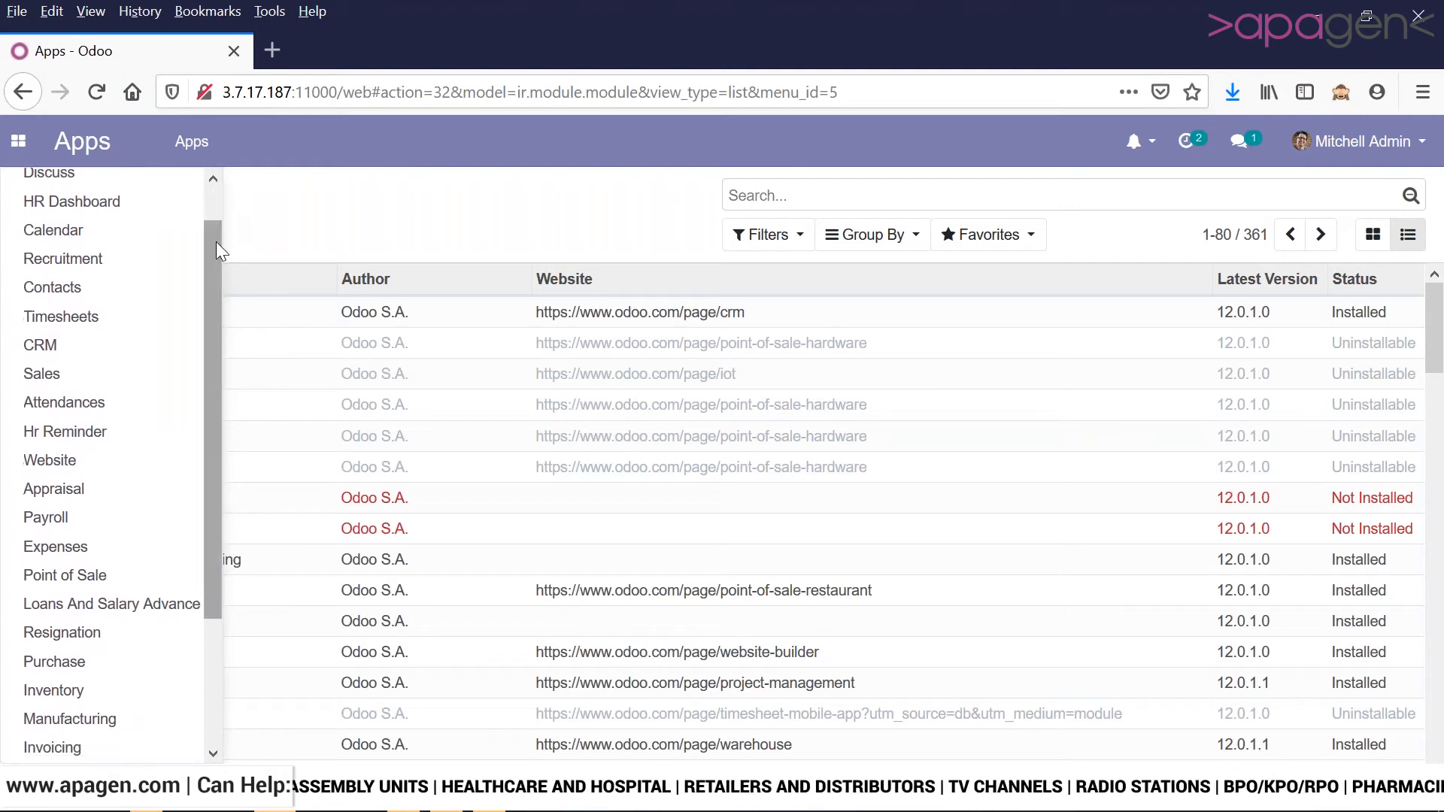
{"action": "left_click", "coordinate": [103, 344]}
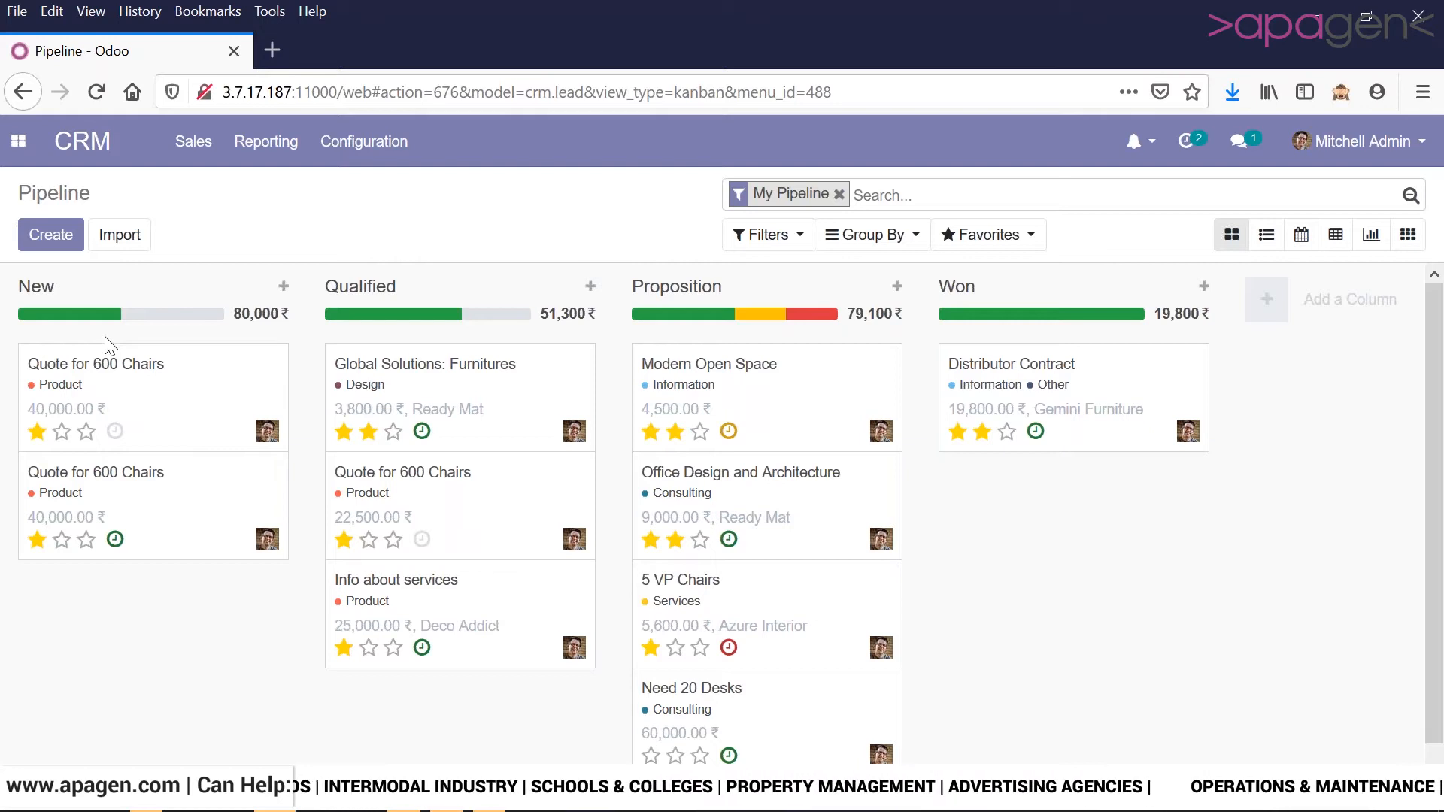
- Go to the Contacts application and open the Azure Interior company record
{"action": "left_click", "coordinate": [16, 141]}
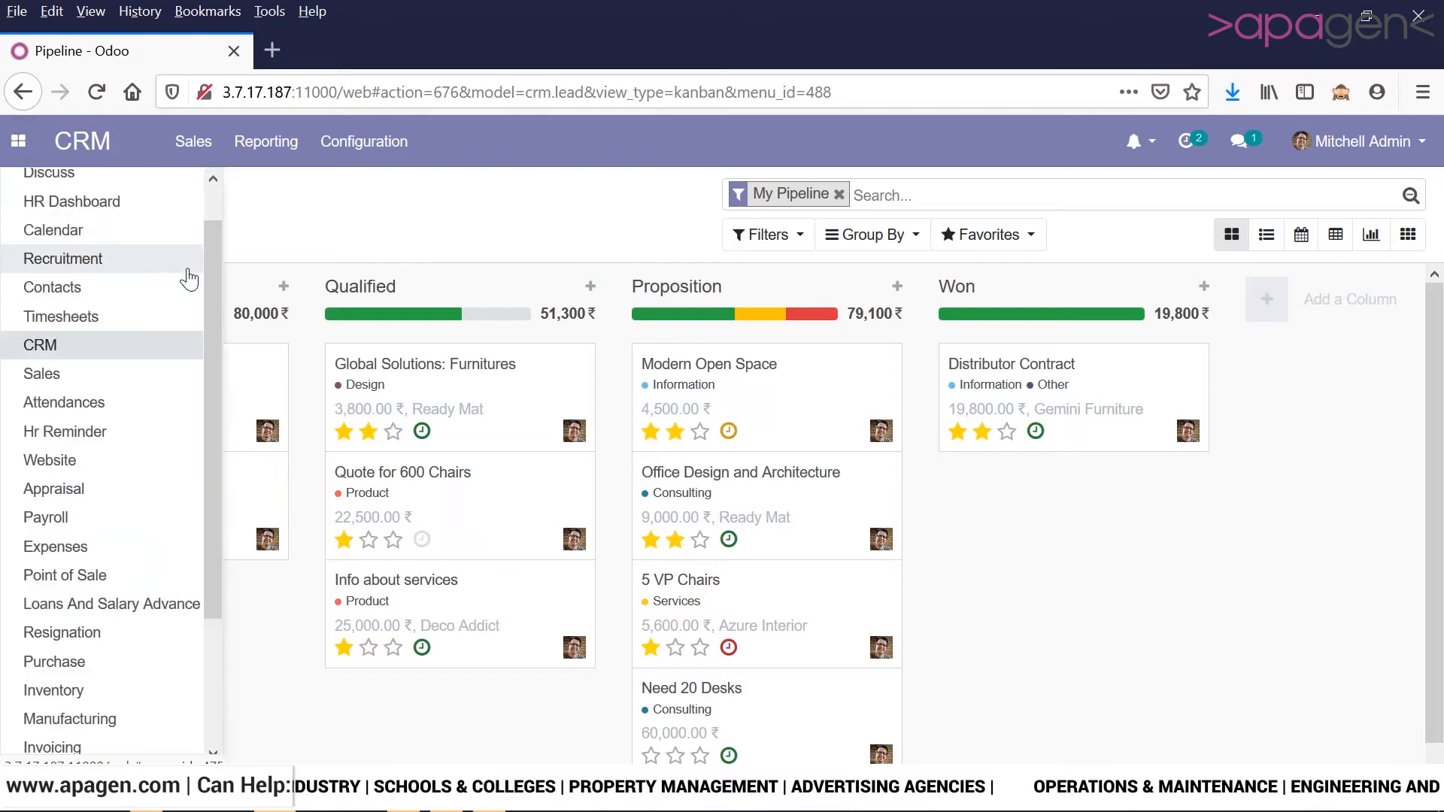
{"action": "scroll", "coordinate": [213, 259], "scroll_direction": "up", "scroll_amount": 1}
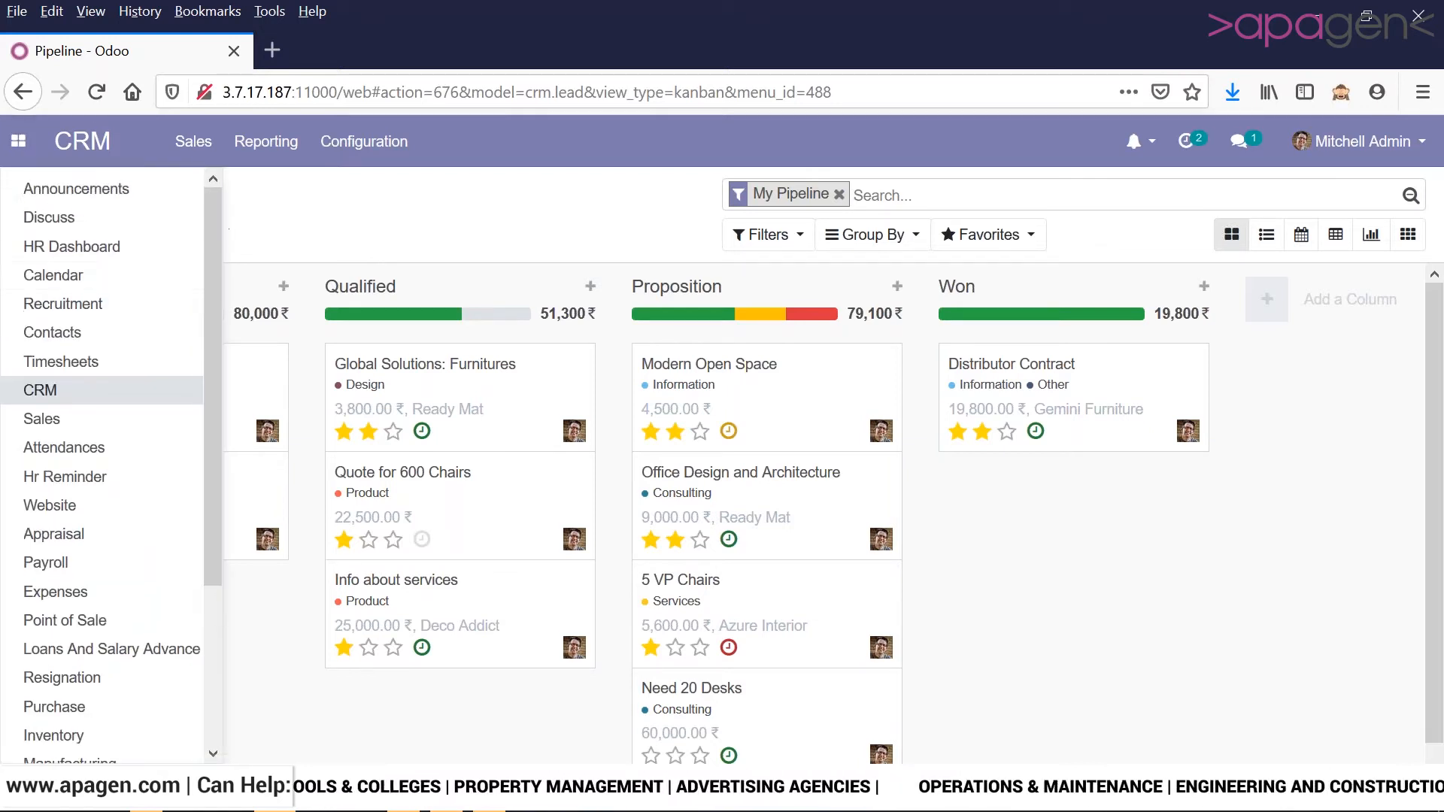
{"action": "left_click", "coordinate": [75, 329]}
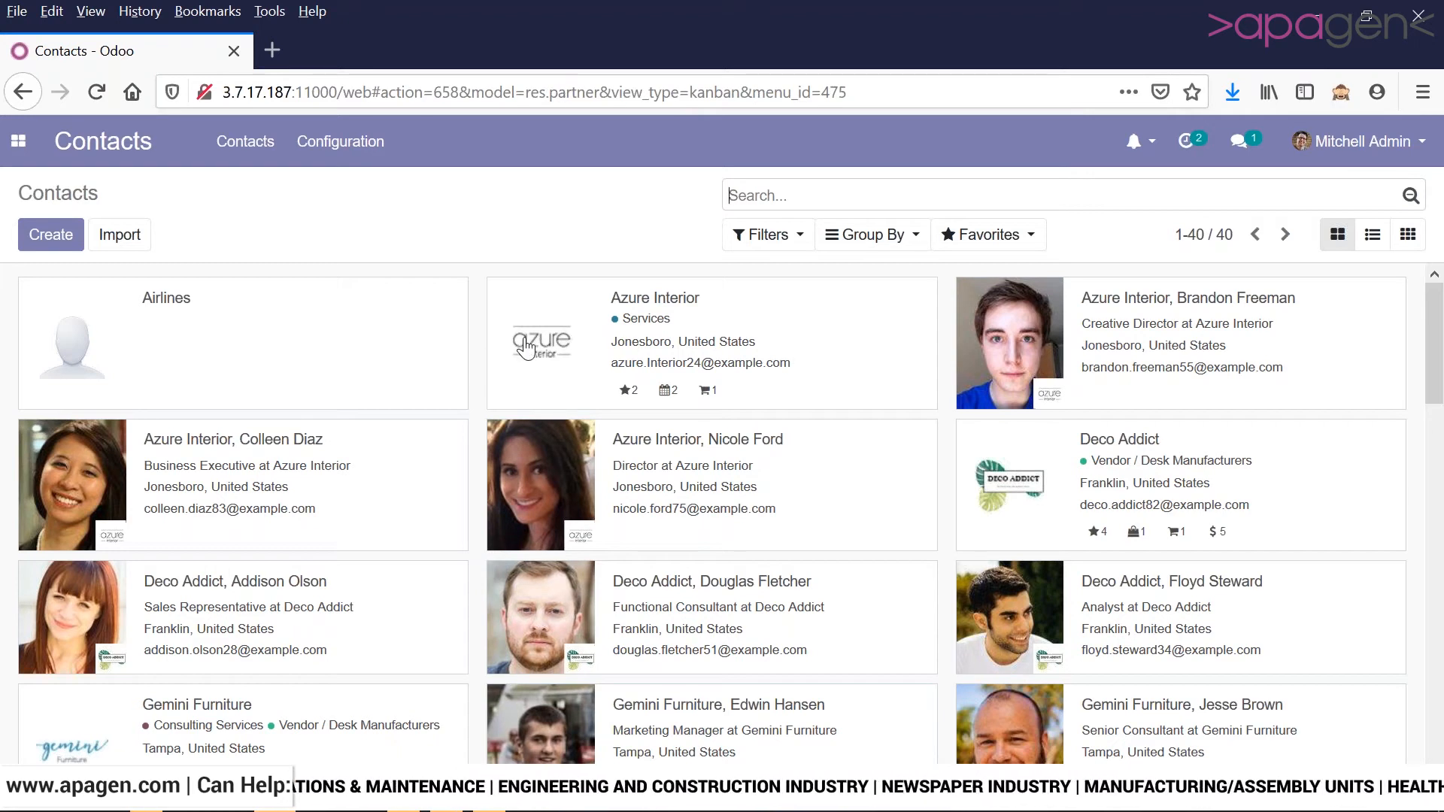
{"action": "left_click", "coordinate": [652, 329]}
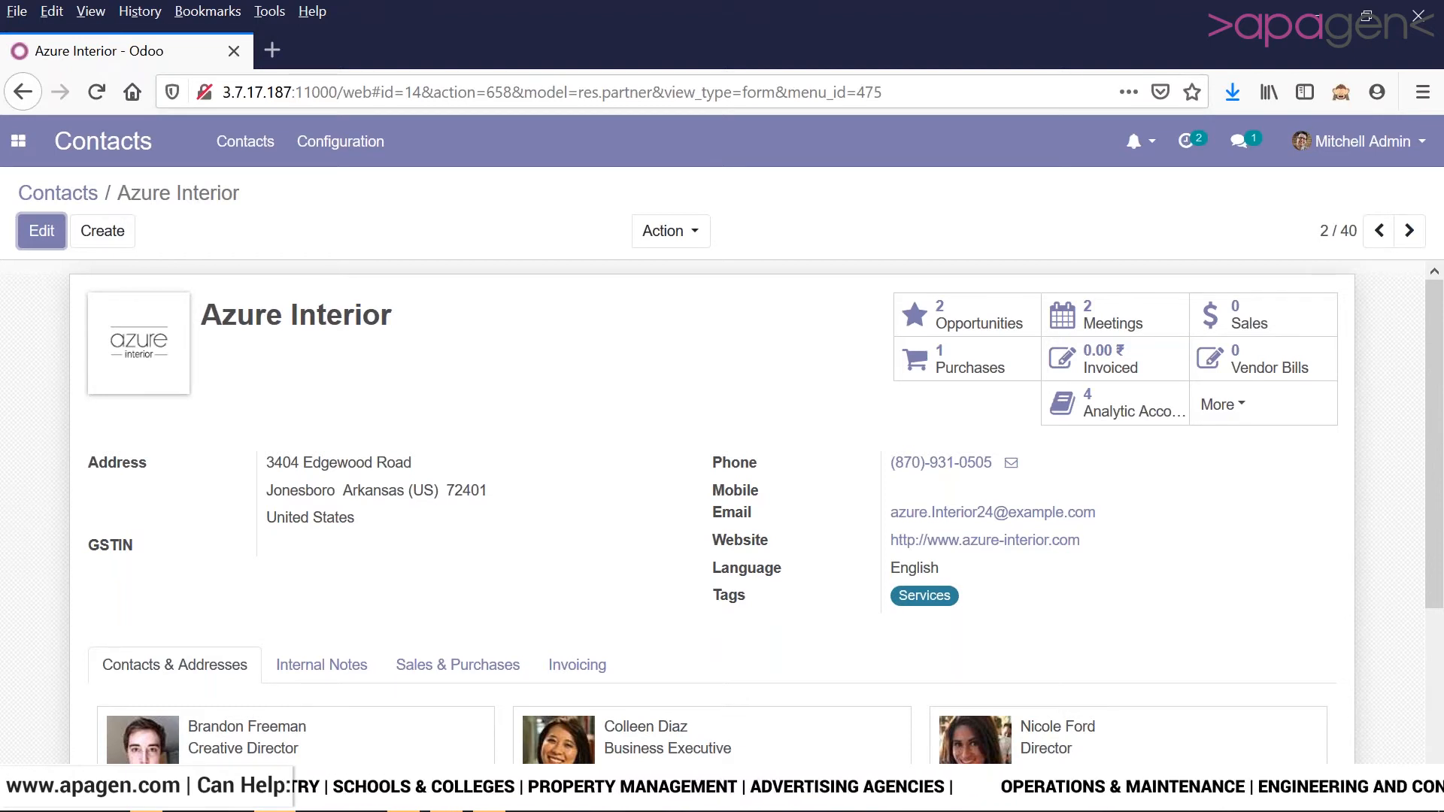
- Open the Calendar application to view the week's meetings
{"action": "left_click", "coordinate": [22, 140]}
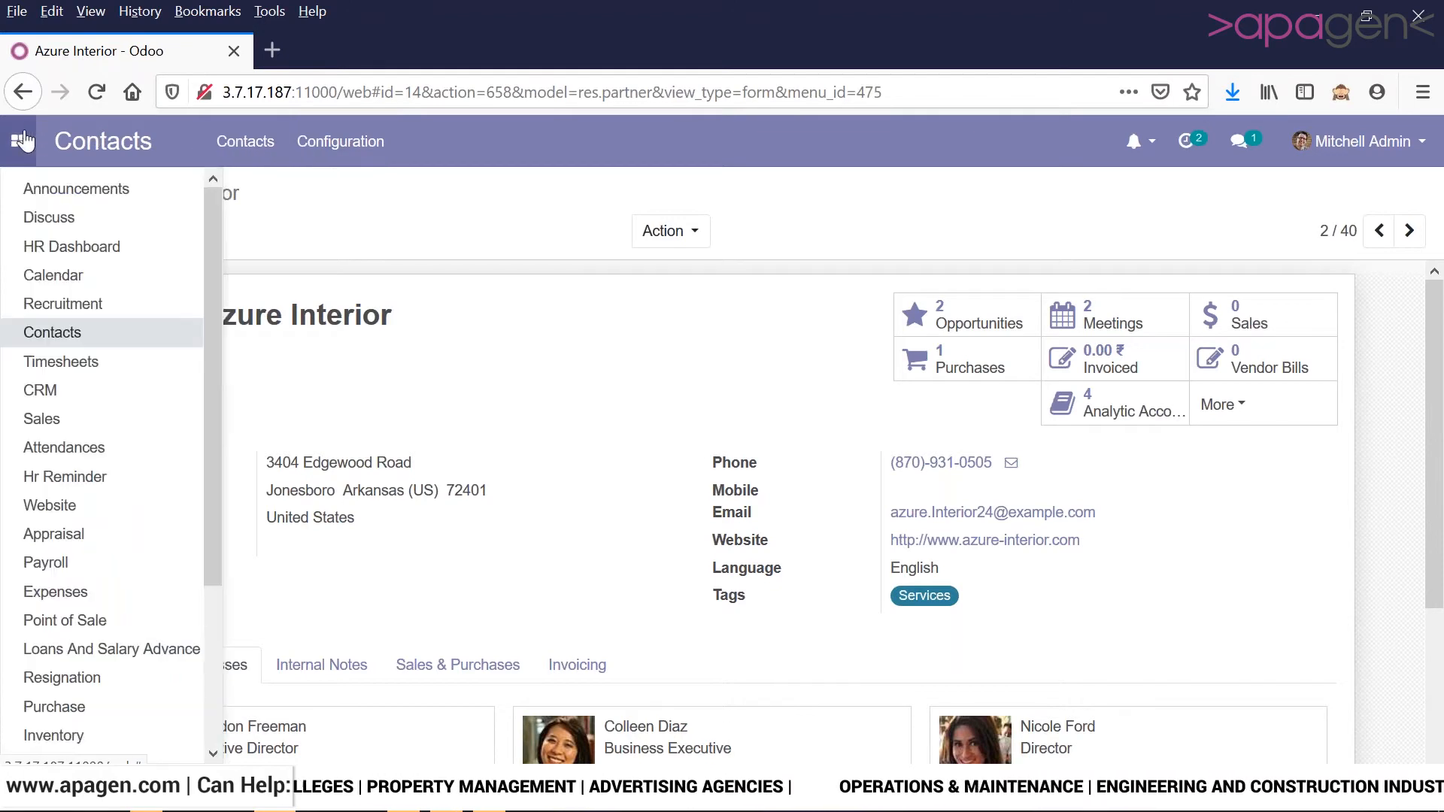
{"action": "left_click", "coordinate": [53, 284]}
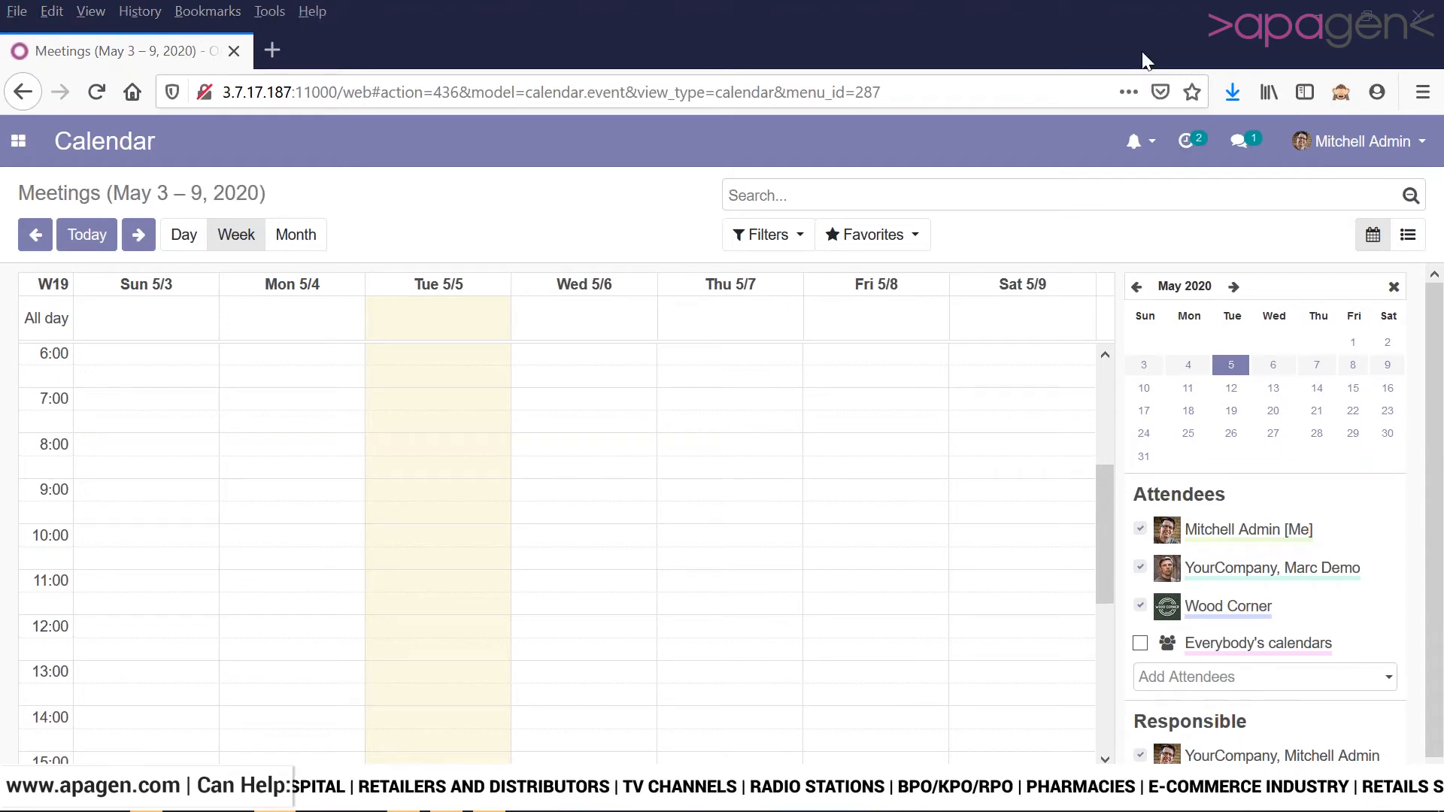
- Post the message "Hi" in the general channel of Discuss
{"action": "left_click", "coordinate": [6, 142]}
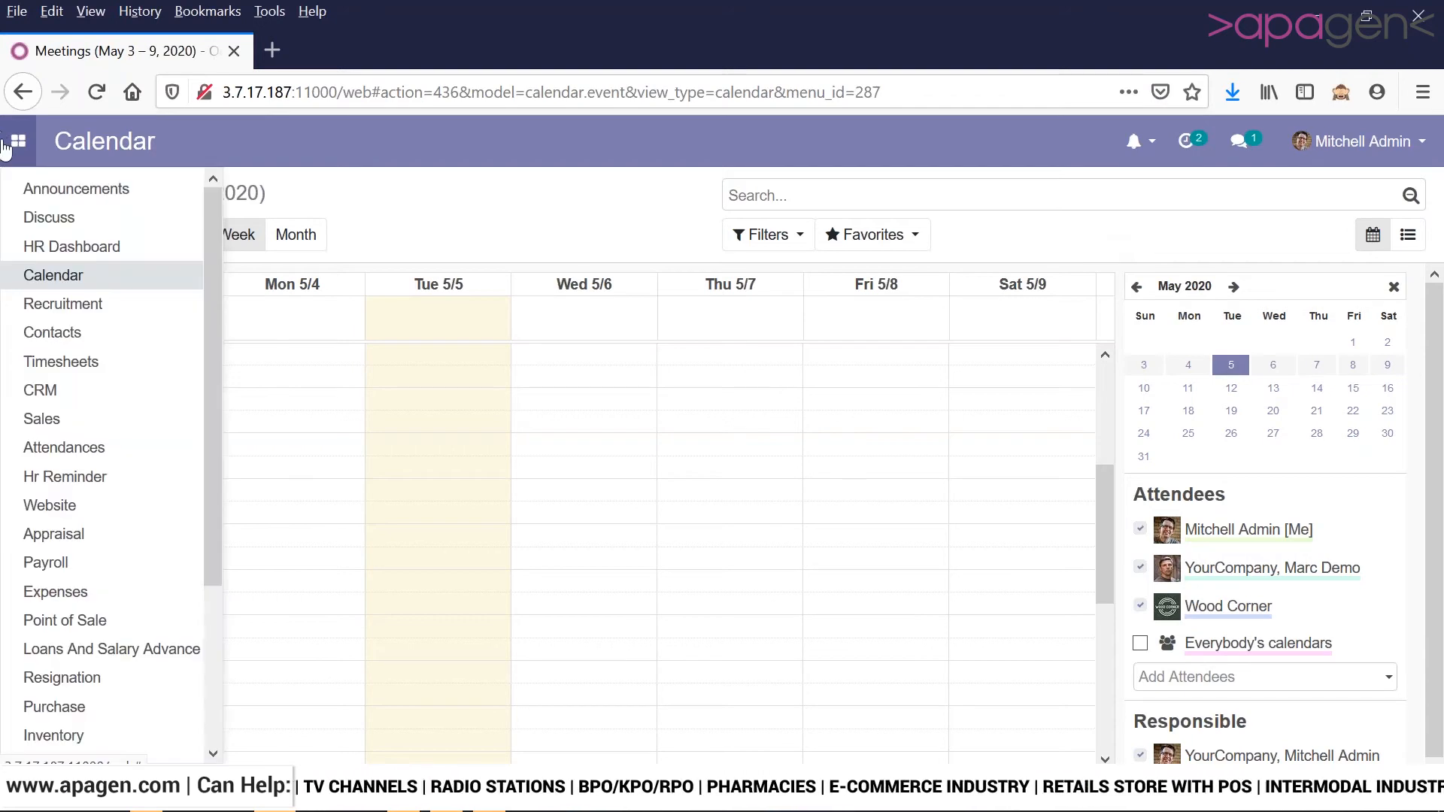
{"action": "left_click", "coordinate": [28, 218]}
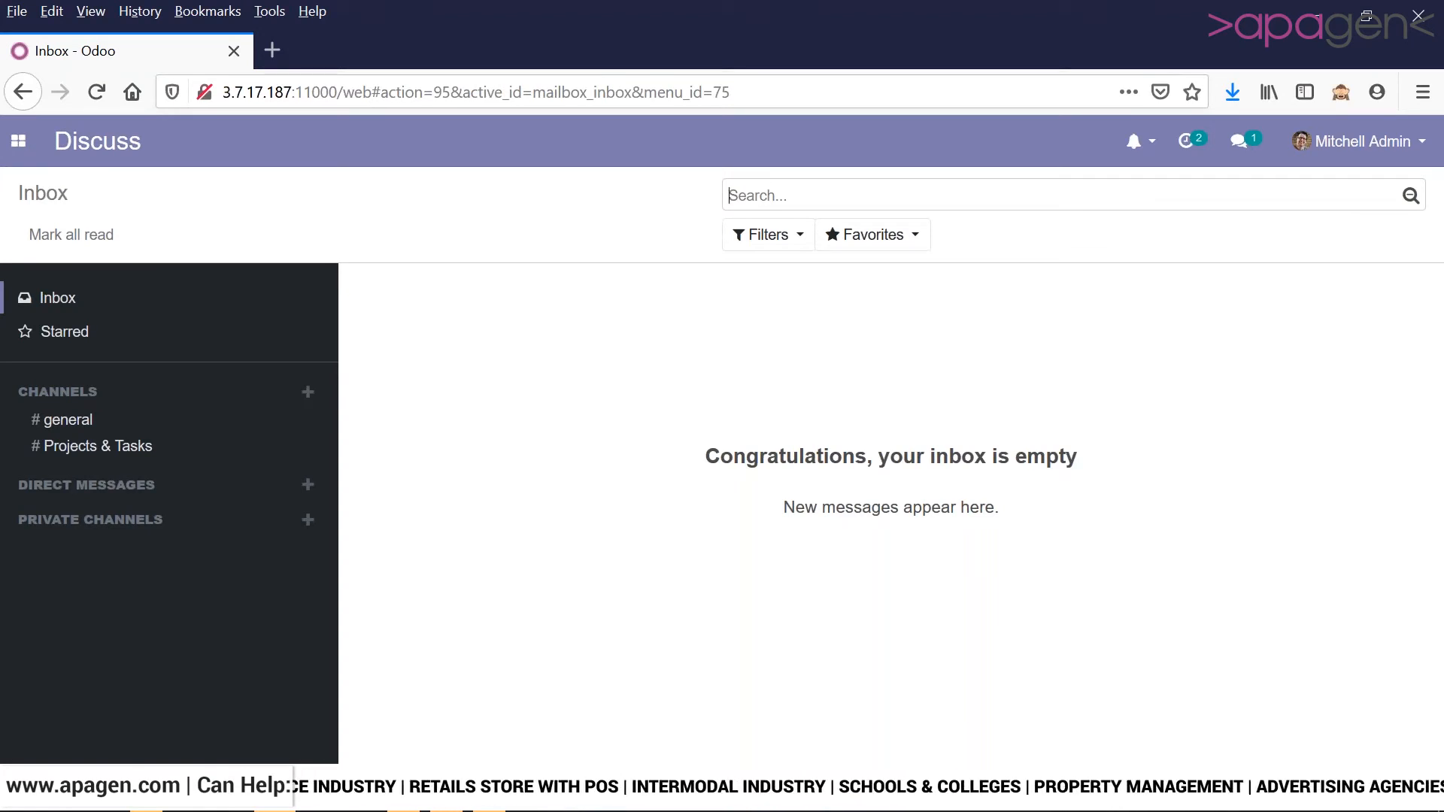
{"action": "left_click", "coordinate": [1239, 145]}
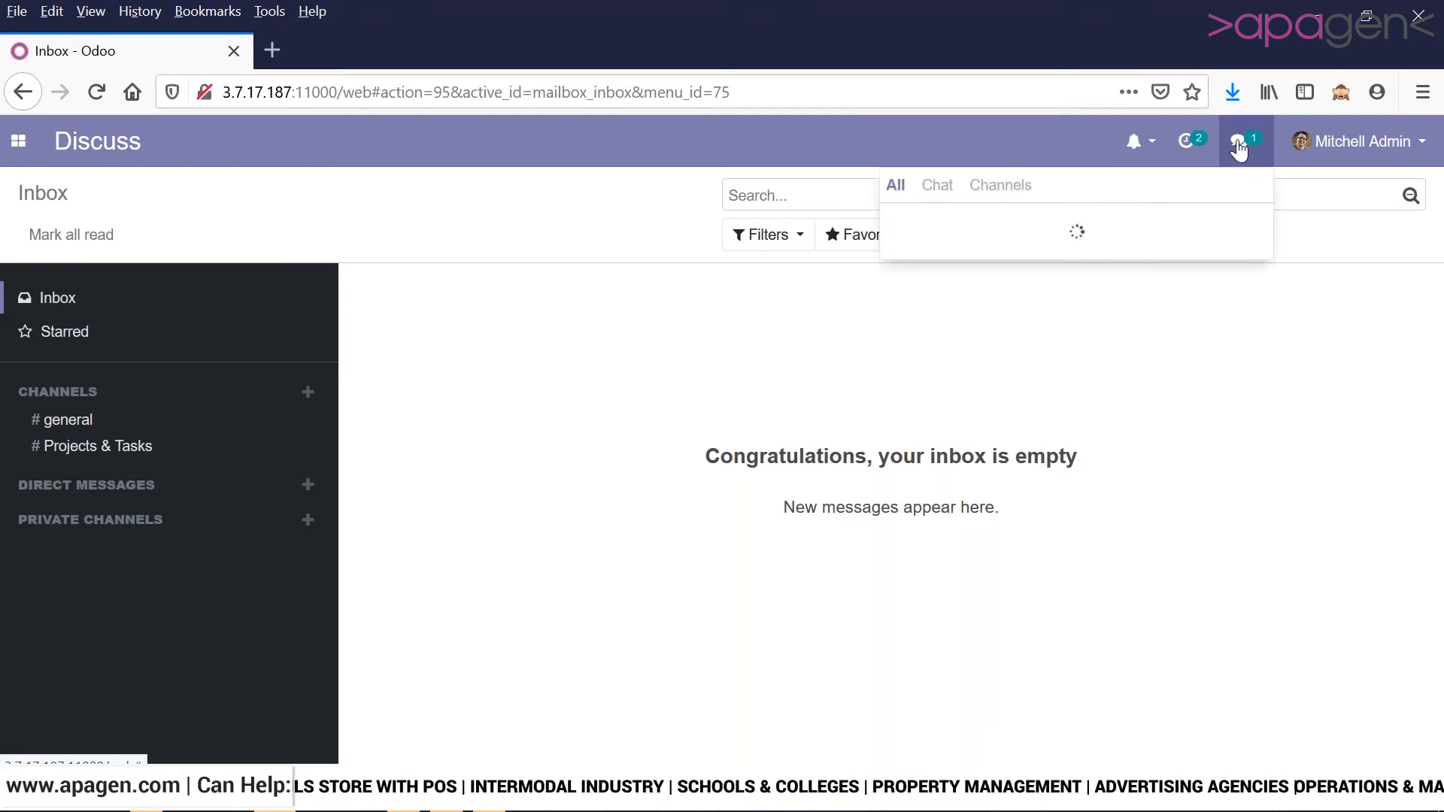
{"action": "left_click", "coordinate": [1239, 144]}
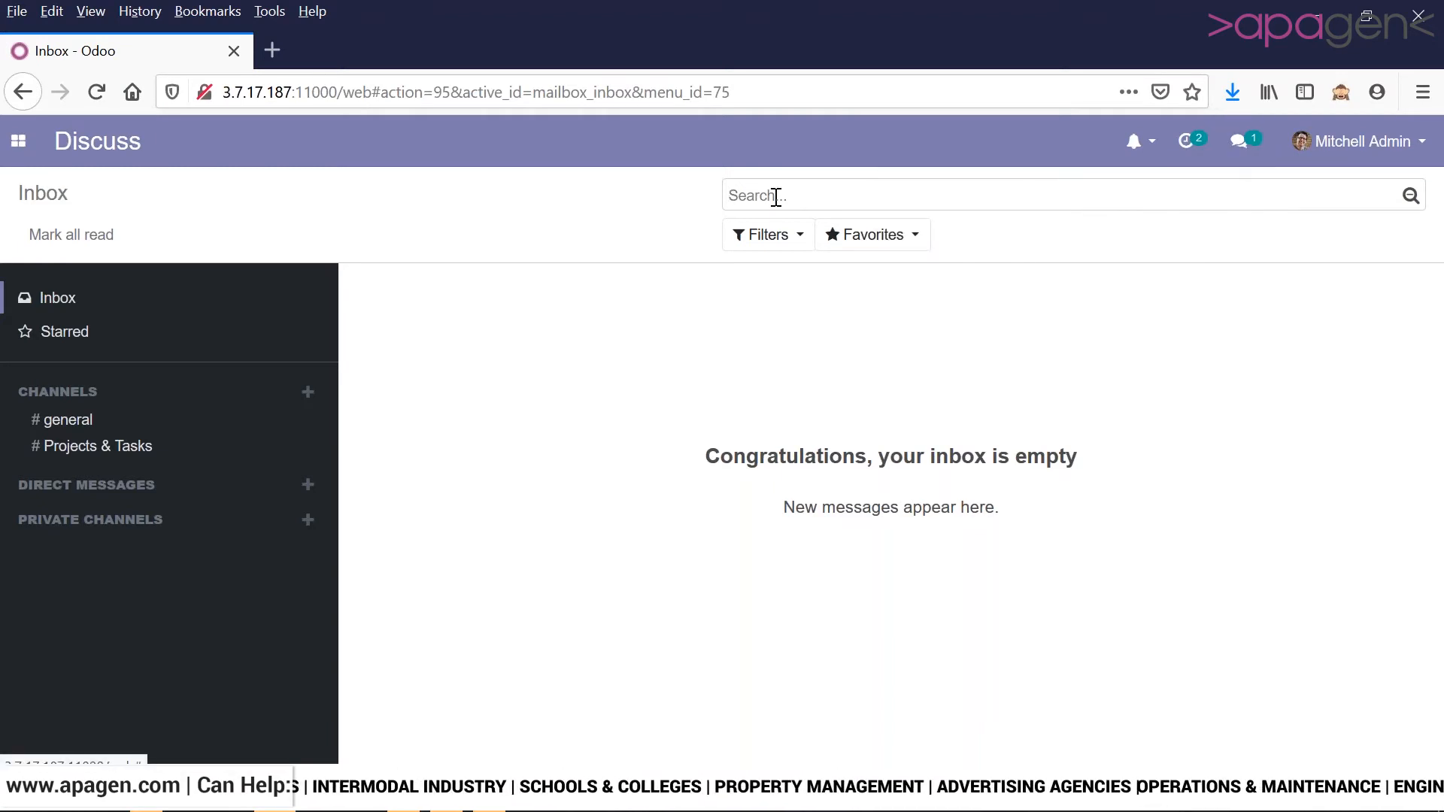
{"action": "left_click", "coordinate": [132, 426]}
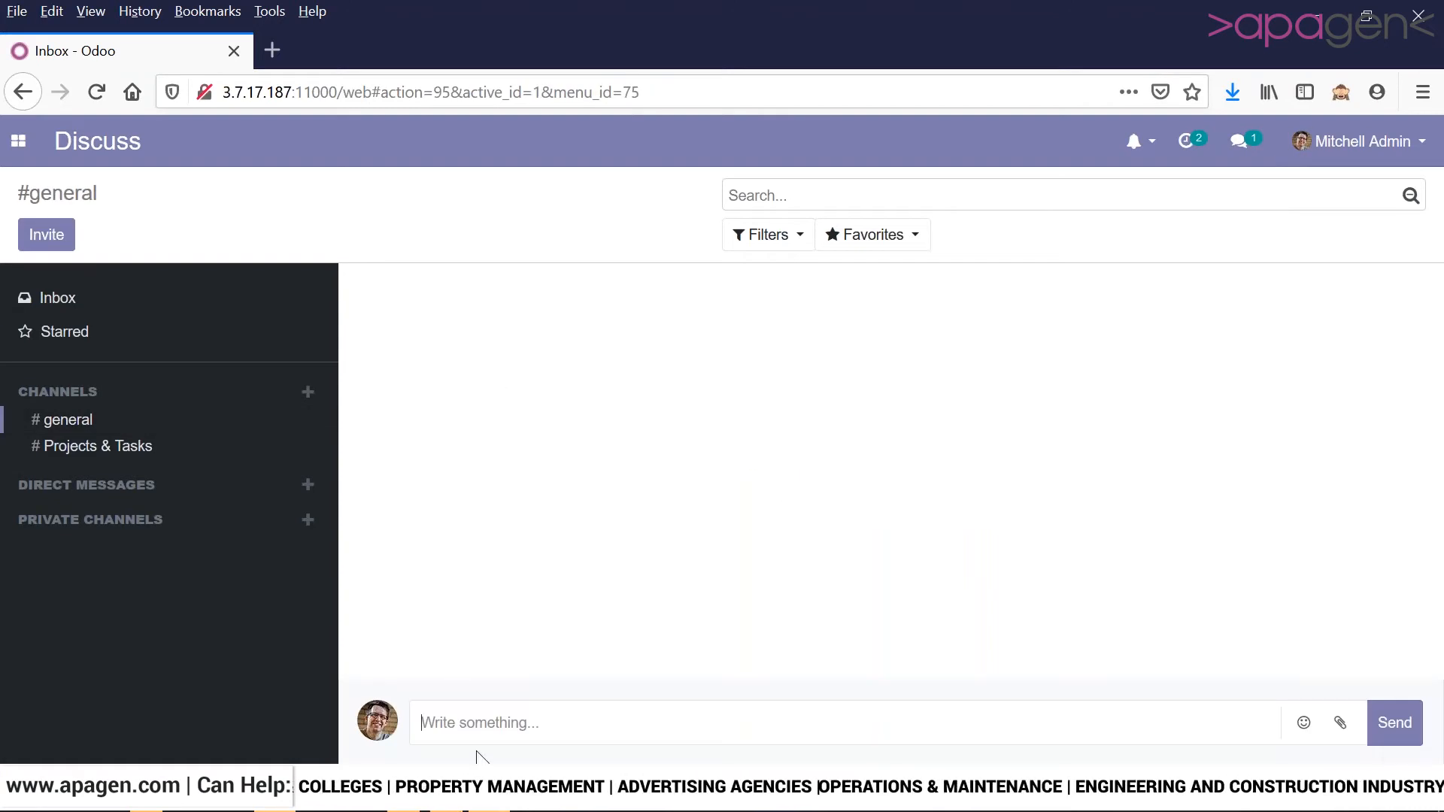
{"action": "type", "text": "H"}
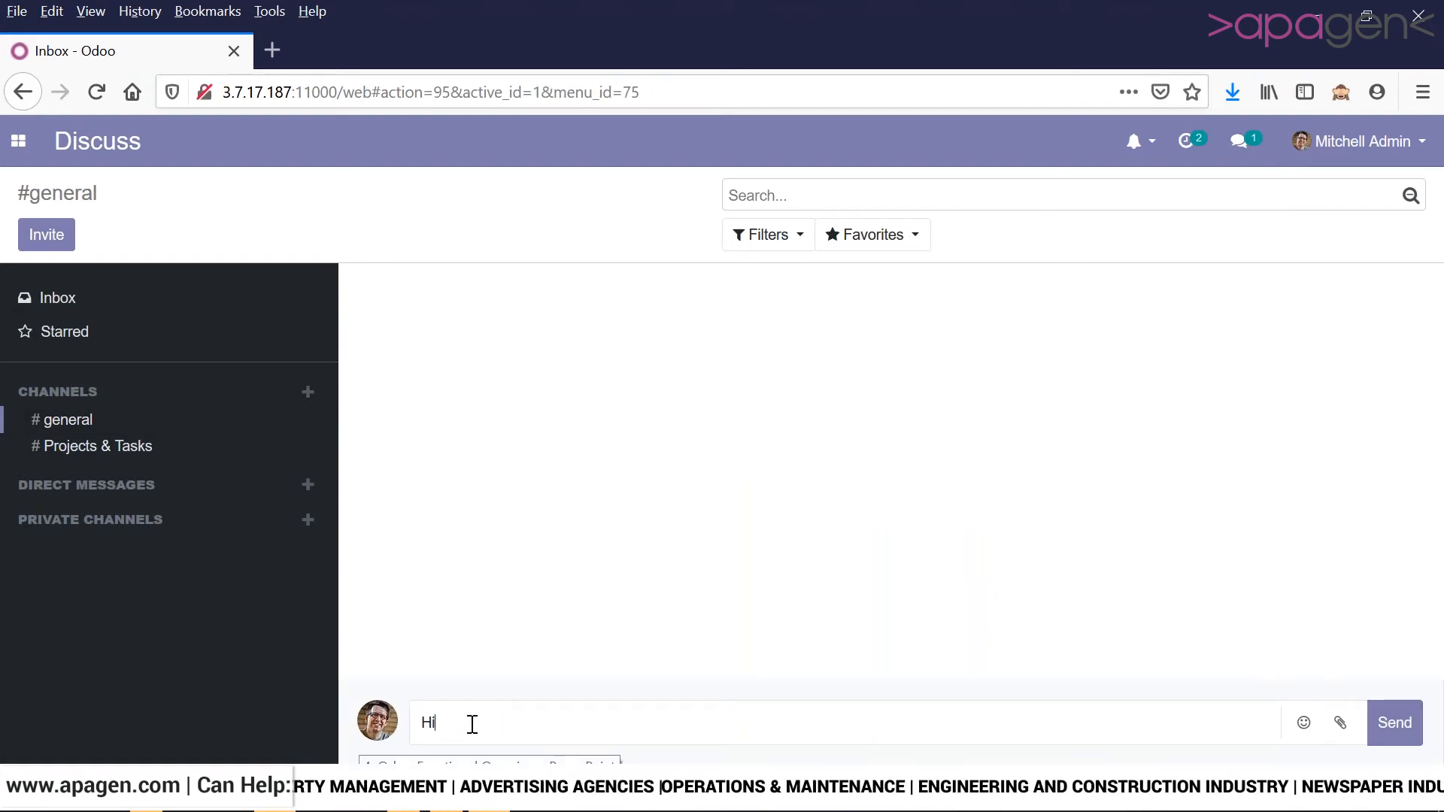
{"action": "type", "text": "i"}
{"action": "key", "text": "Return"}
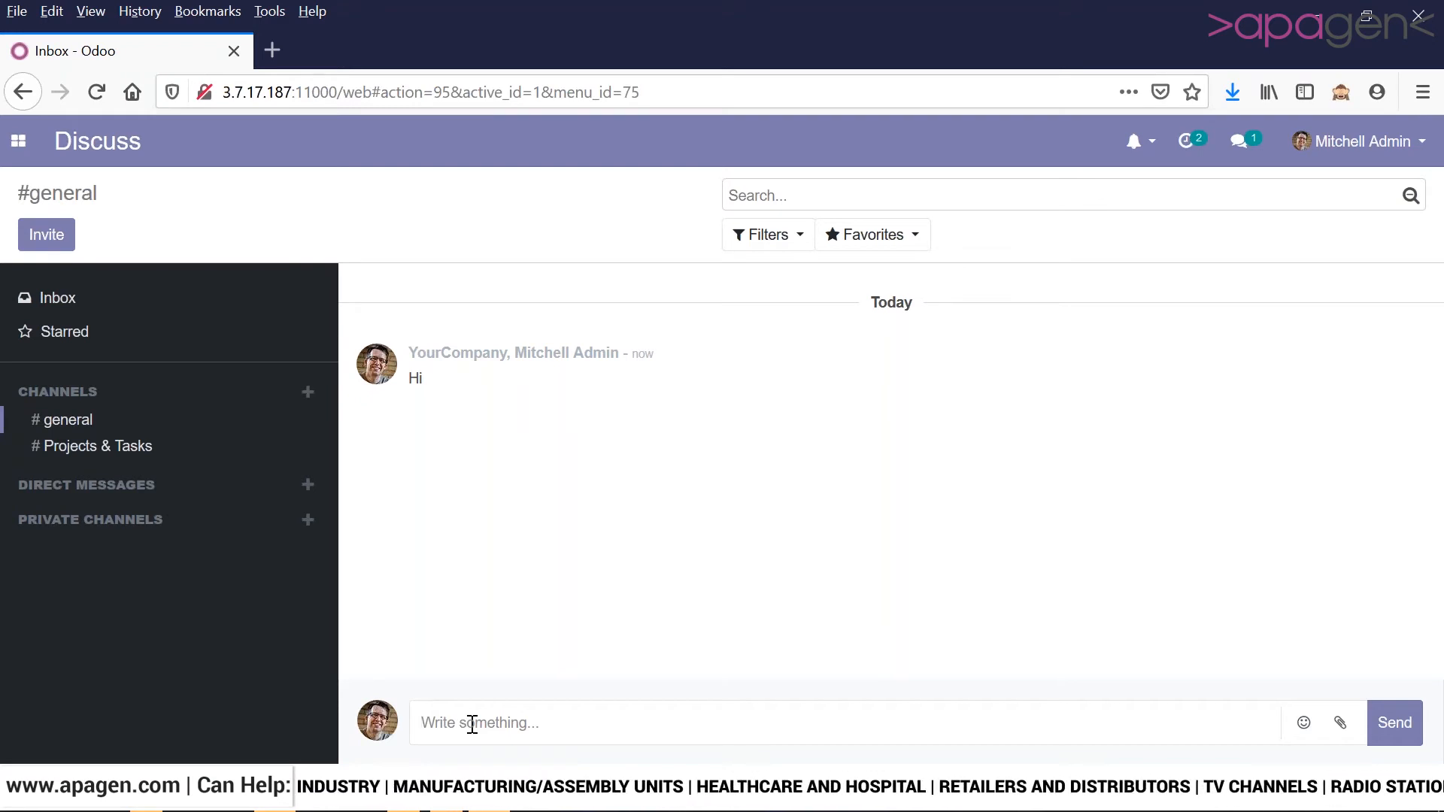
- Return to the CRM pipeline and open the Modern Open Space opportunity in the Proposition stage
{"action": "left_click", "coordinate": [15, 137]}
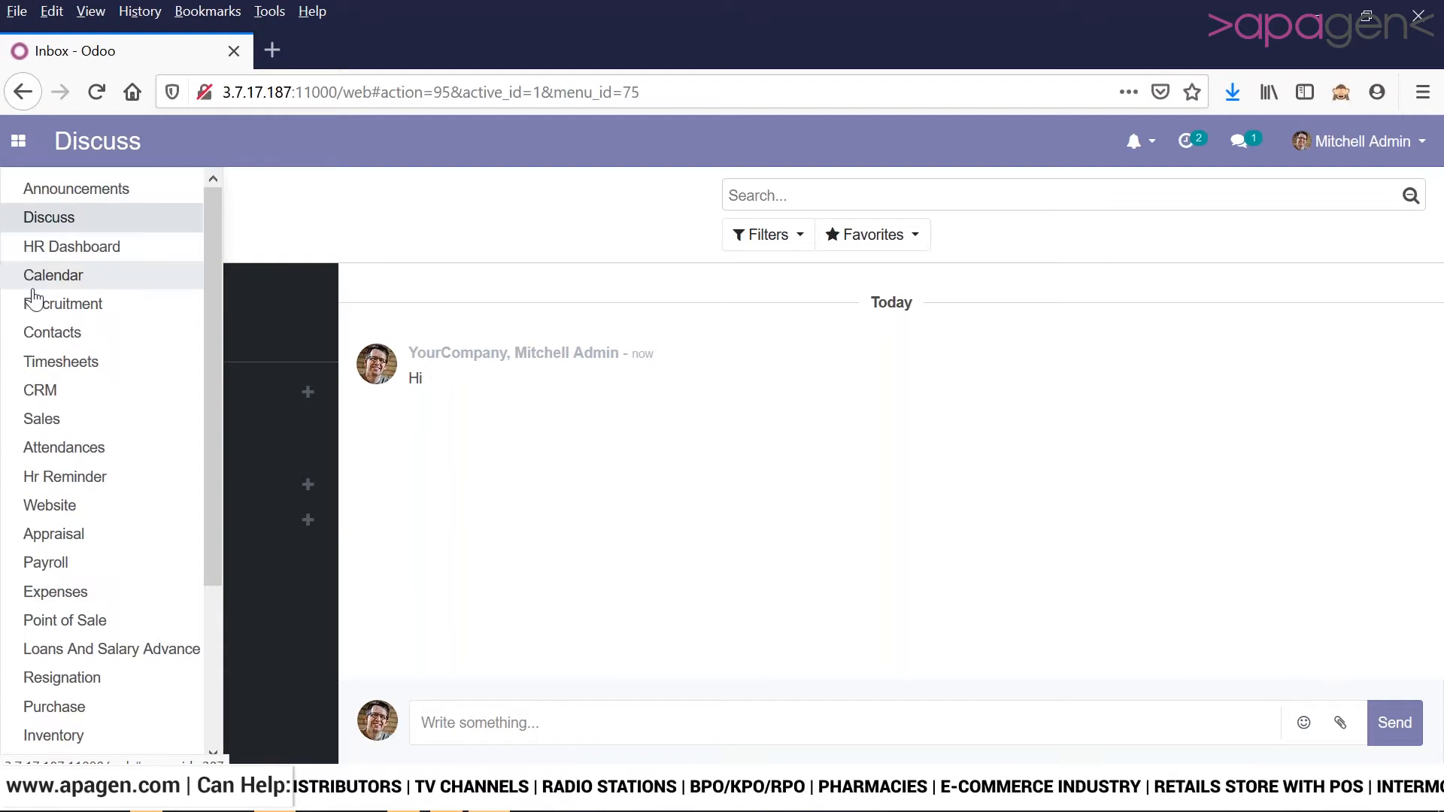
{"action": "left_click", "coordinate": [50, 395]}
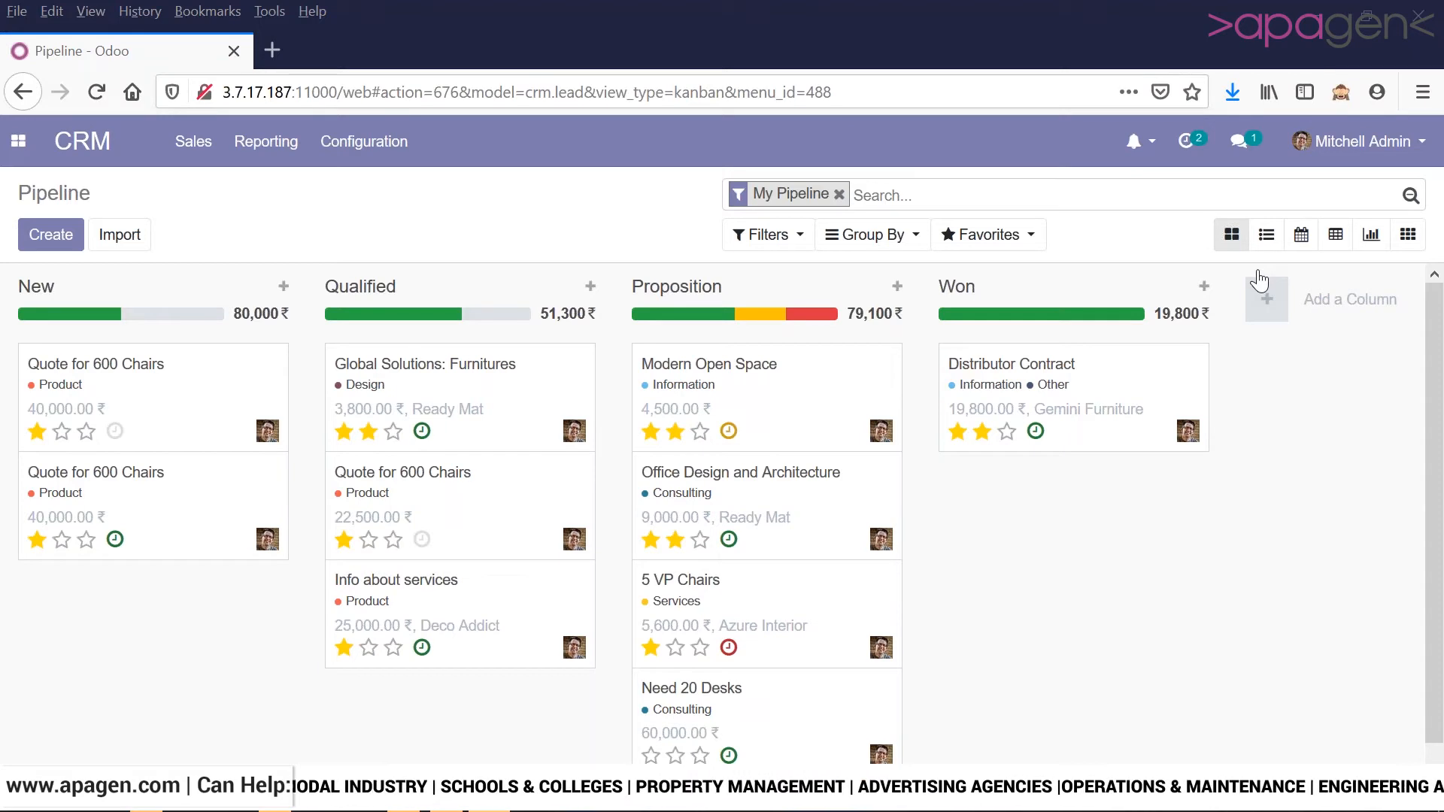
{"action": "left_click", "coordinate": [783, 426]}
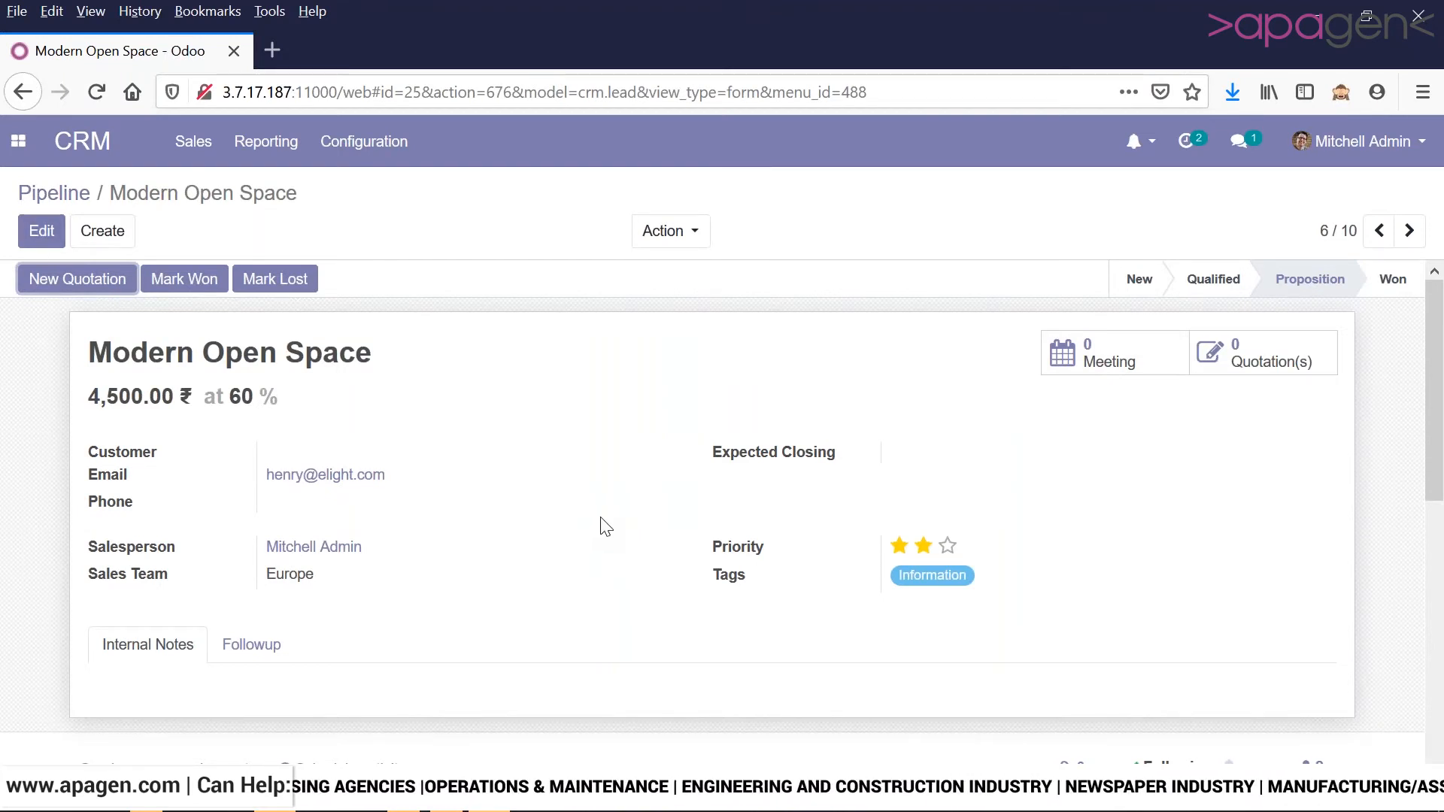
- Open the Modern Open Space opportunity for editing and examine its fields, Followup information, planned activities and message history
{"action": "left_click", "coordinate": [42, 236]}
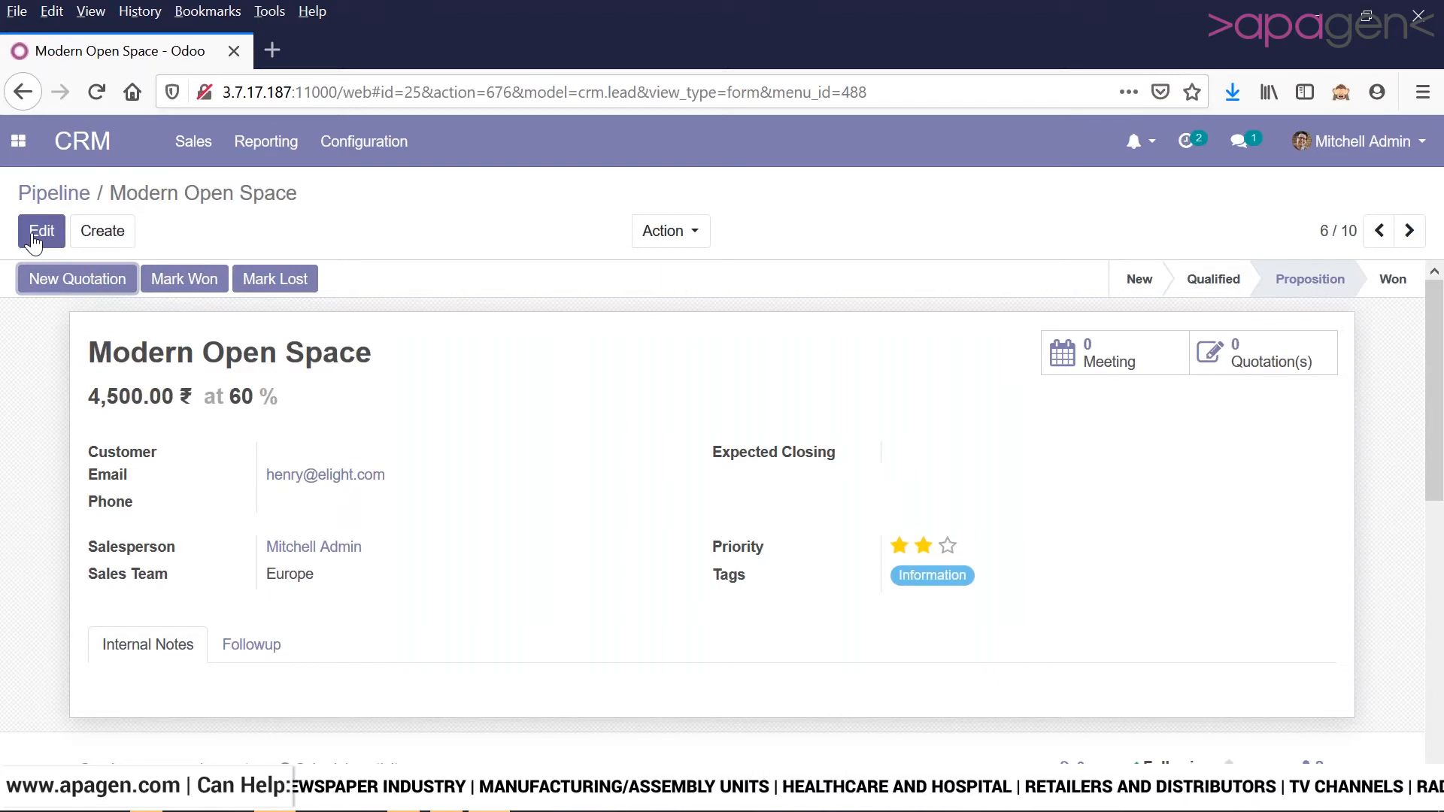
{"action": "left_click", "coordinate": [41, 231]}
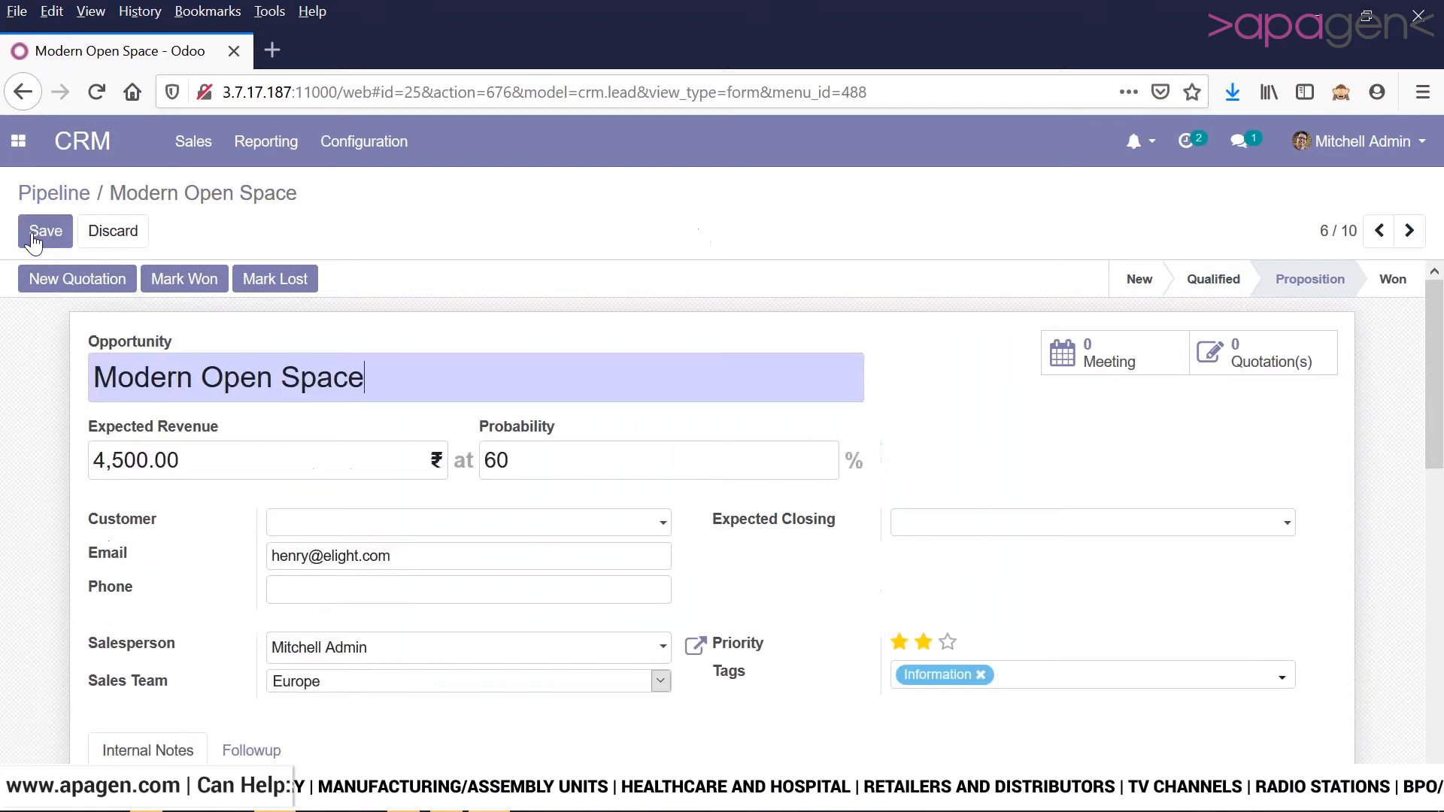
{"action": "scroll", "coordinate": [1428, 279], "scroll_direction": "down", "scroll_amount": 1}
{"action": "scroll", "coordinate": [1428, 278], "scroll_direction": "up", "scroll_amount": 1}
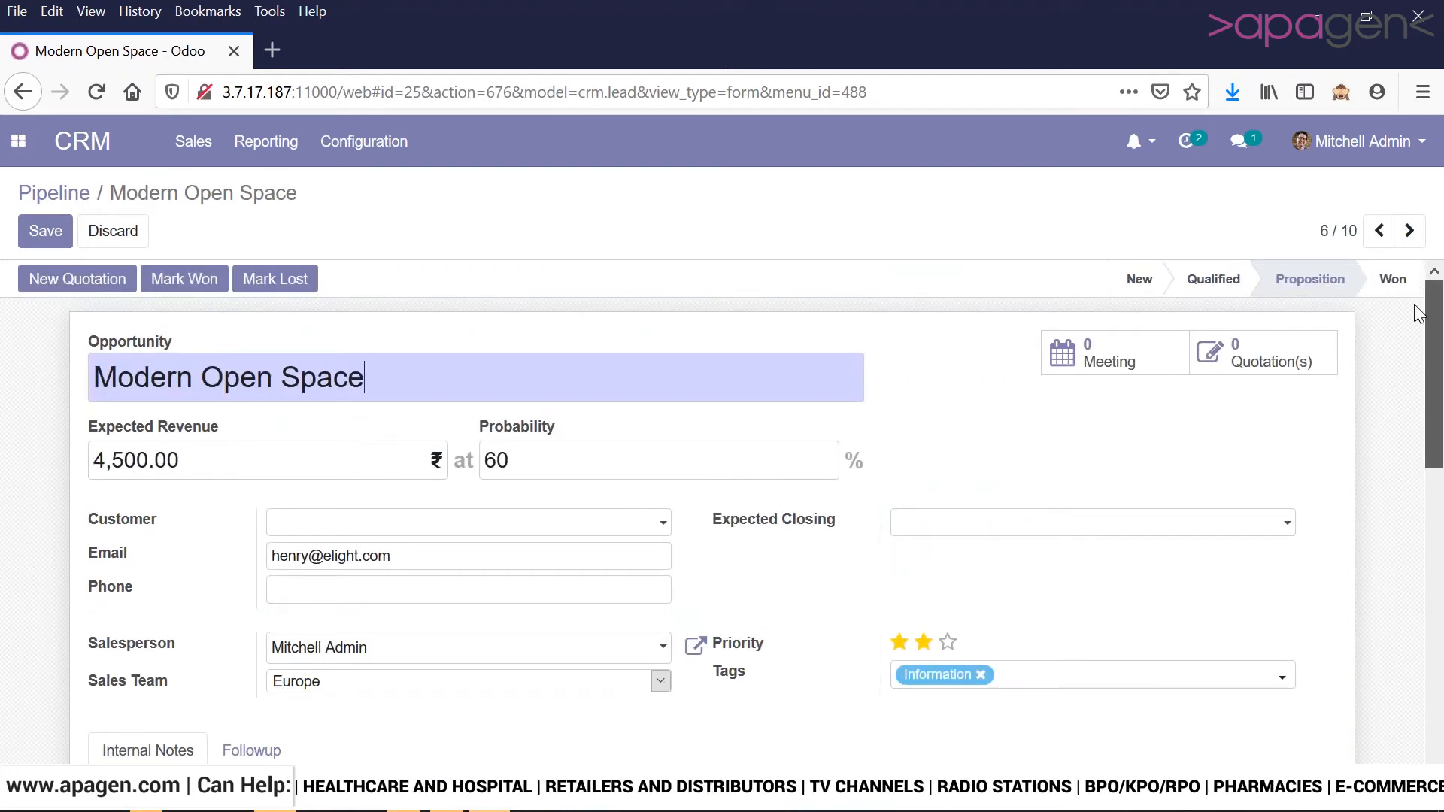
{"action": "scroll", "coordinate": [1405, 338], "scroll_direction": "down", "scroll_amount": 3}
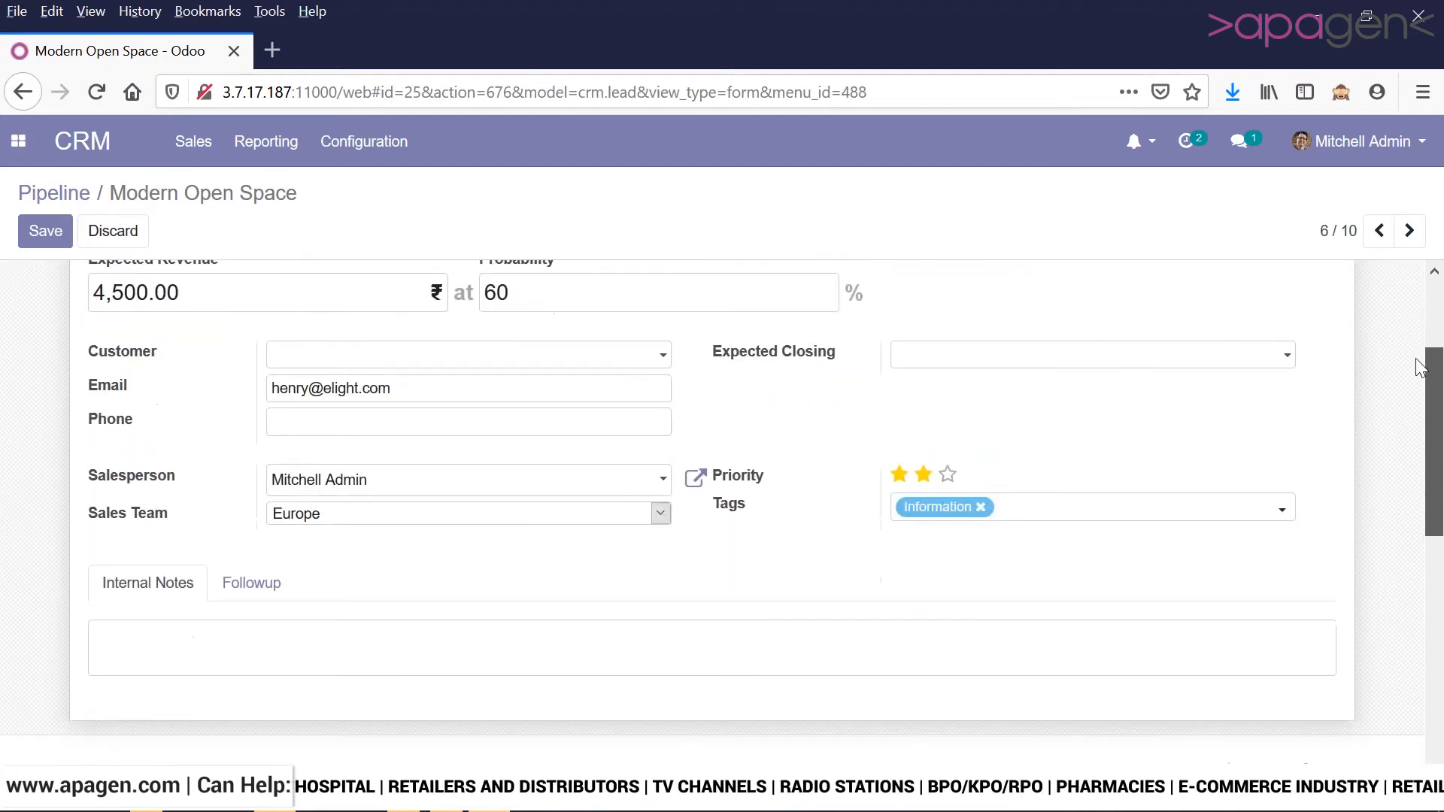
{"action": "left_click", "coordinate": [256, 577]}
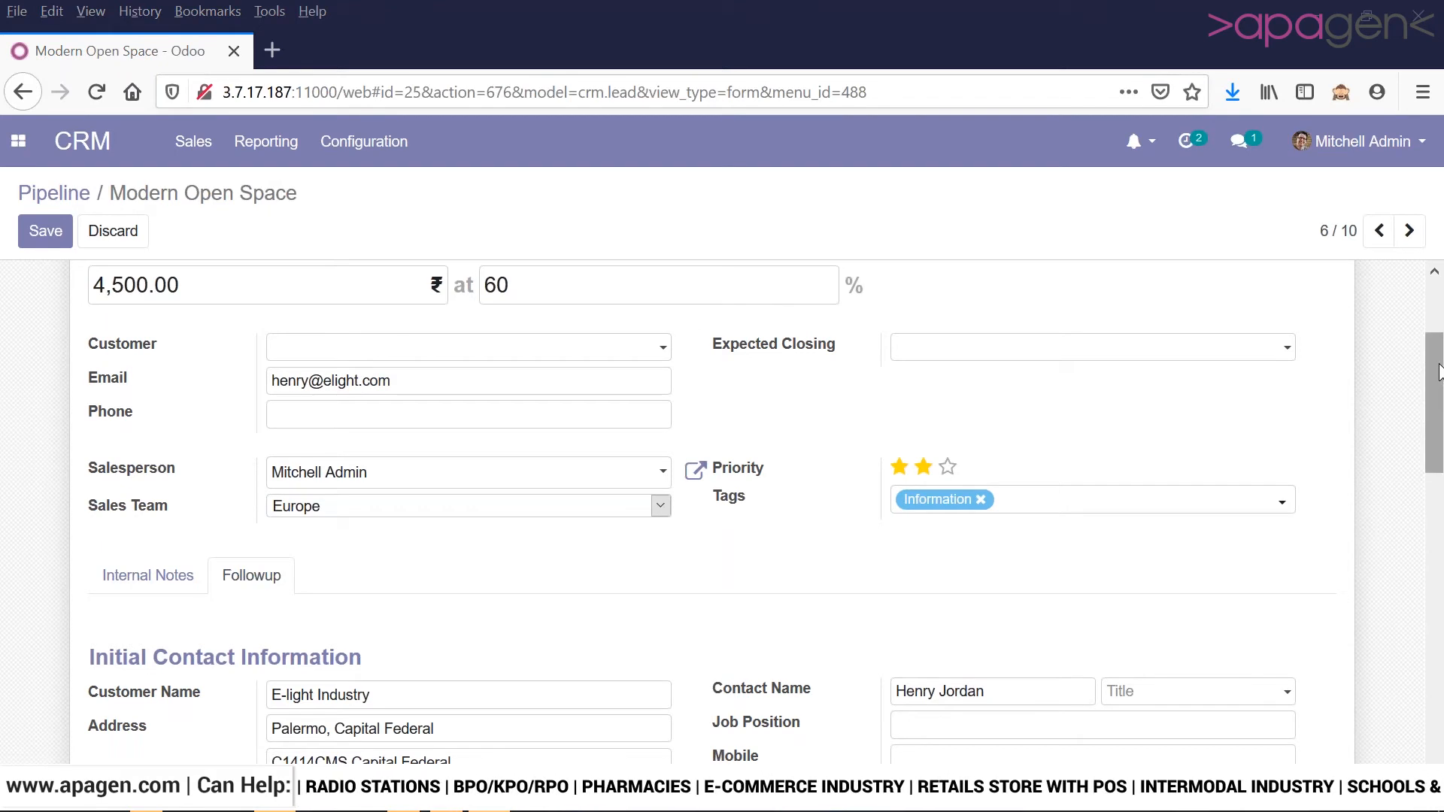
{"action": "scroll", "coordinate": [1435, 366], "scroll_direction": "up", "scroll_amount": 3}
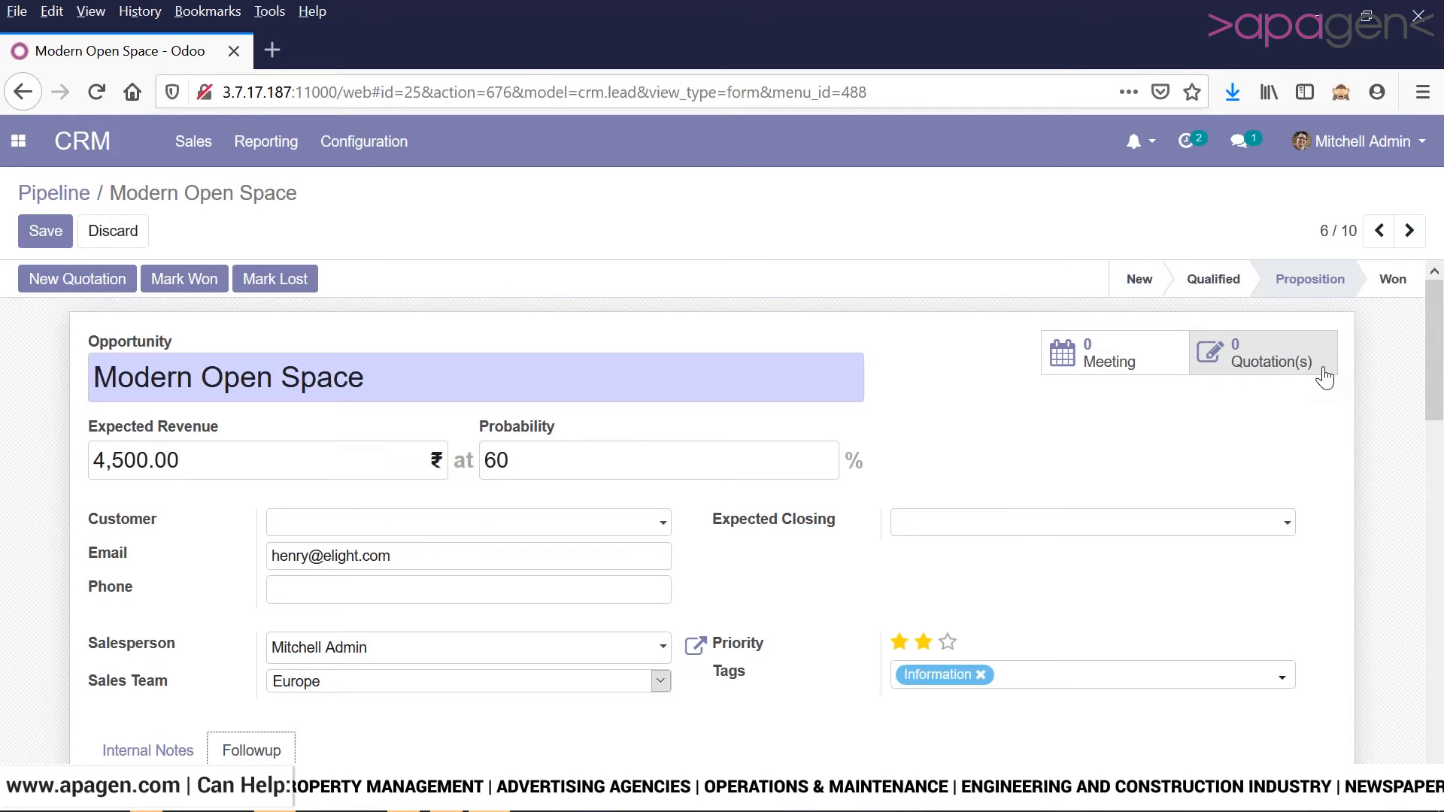
{"action": "left_click_drag", "start_coordinate": [1440, 333], "coordinate": [1418, 668]}
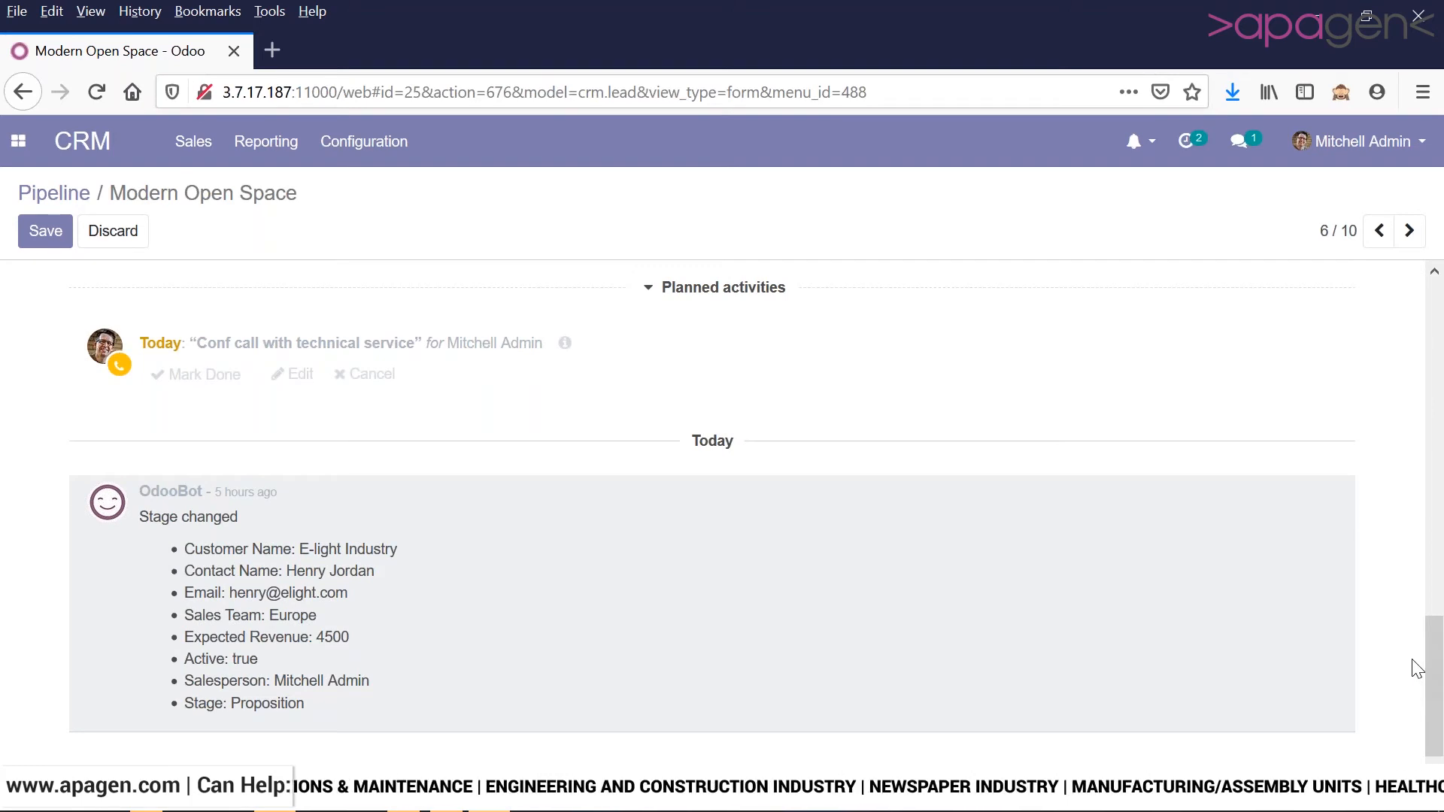
- Send the message "Hi" to the Modern Open Space opportunity's followers and its contact, saving the requested customer information
{"action": "scroll", "coordinate": [1441, 711], "scroll_direction": "up", "scroll_amount": 1}
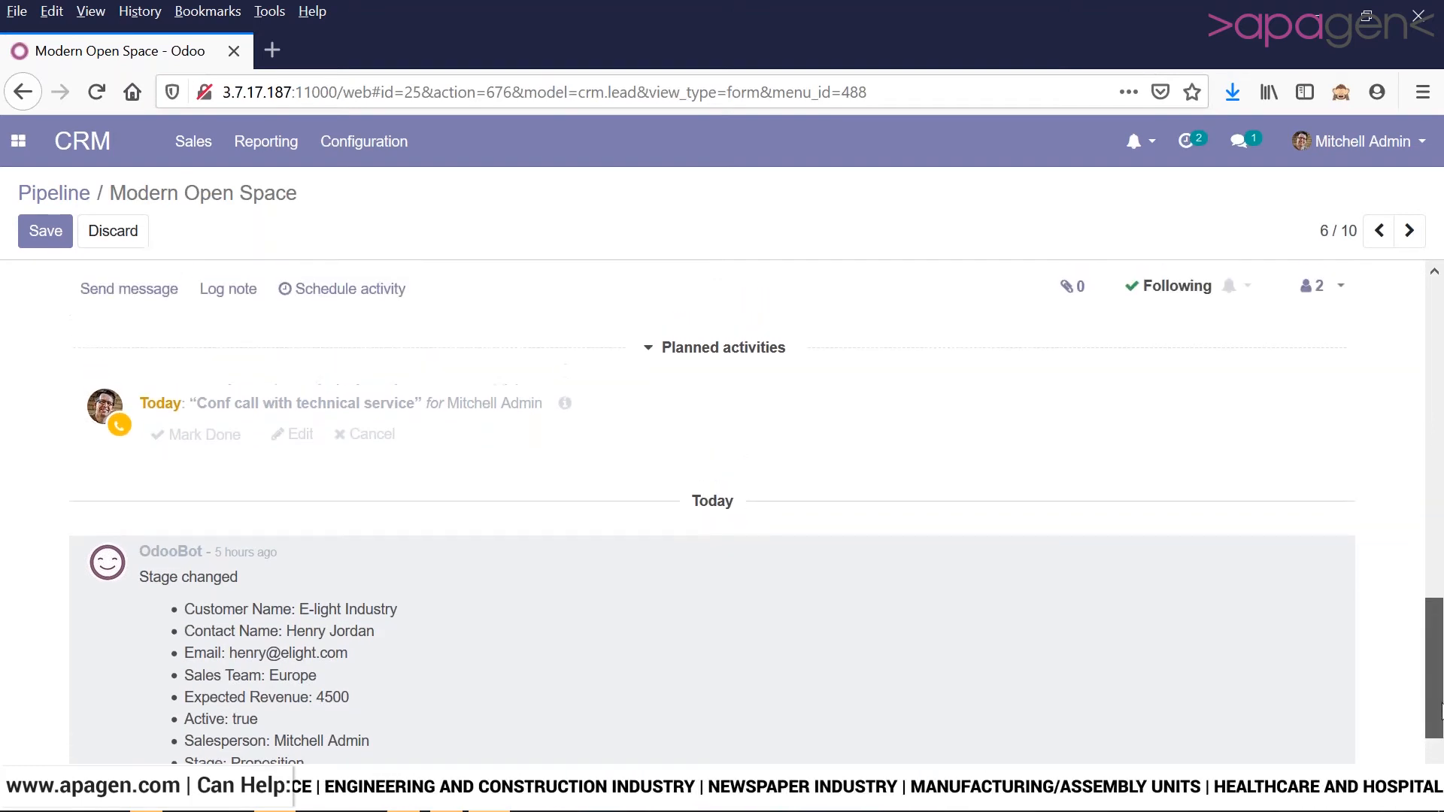
{"action": "scroll", "coordinate": [1441, 711], "scroll_direction": "up", "scroll_amount": 3}
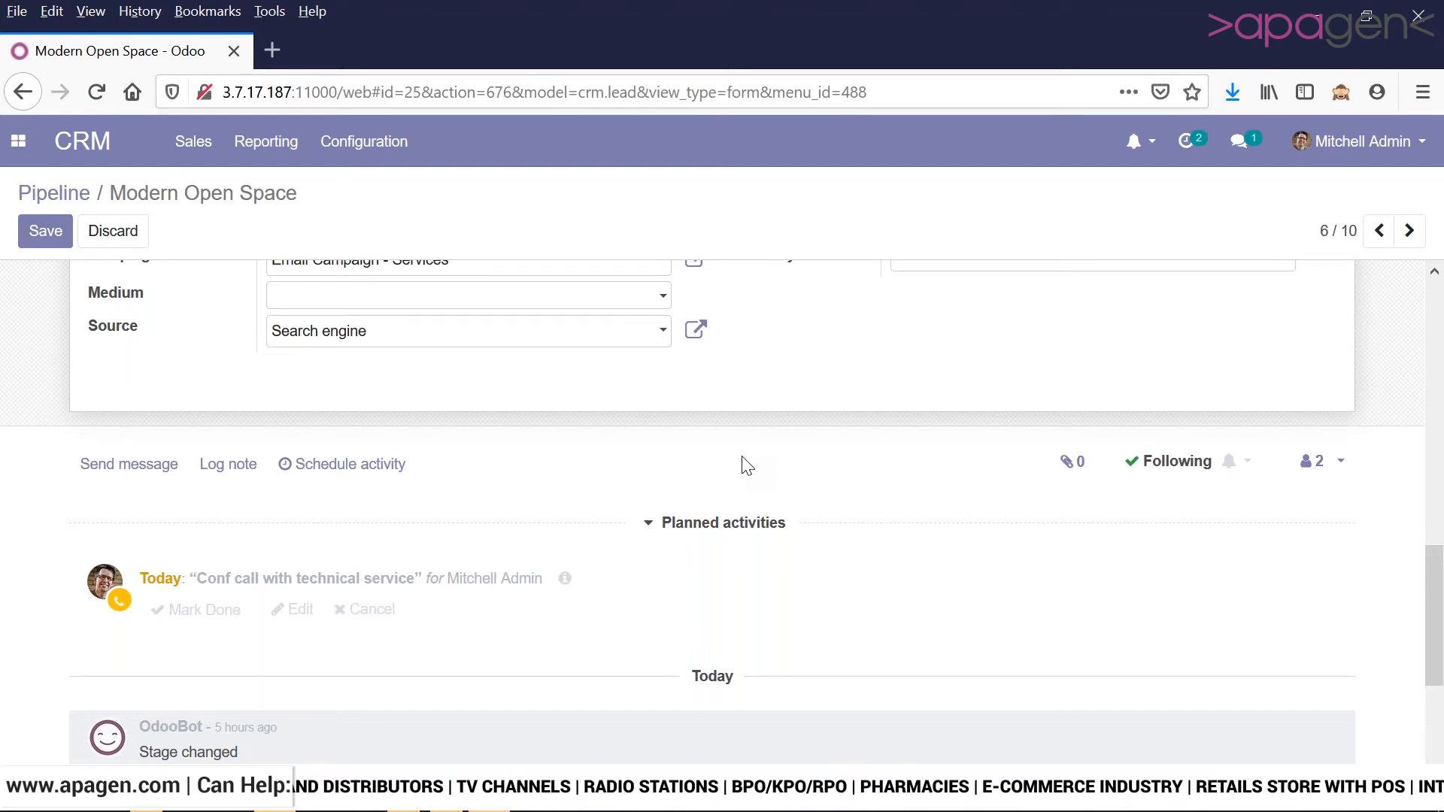
{"action": "left_click", "coordinate": [118, 466]}
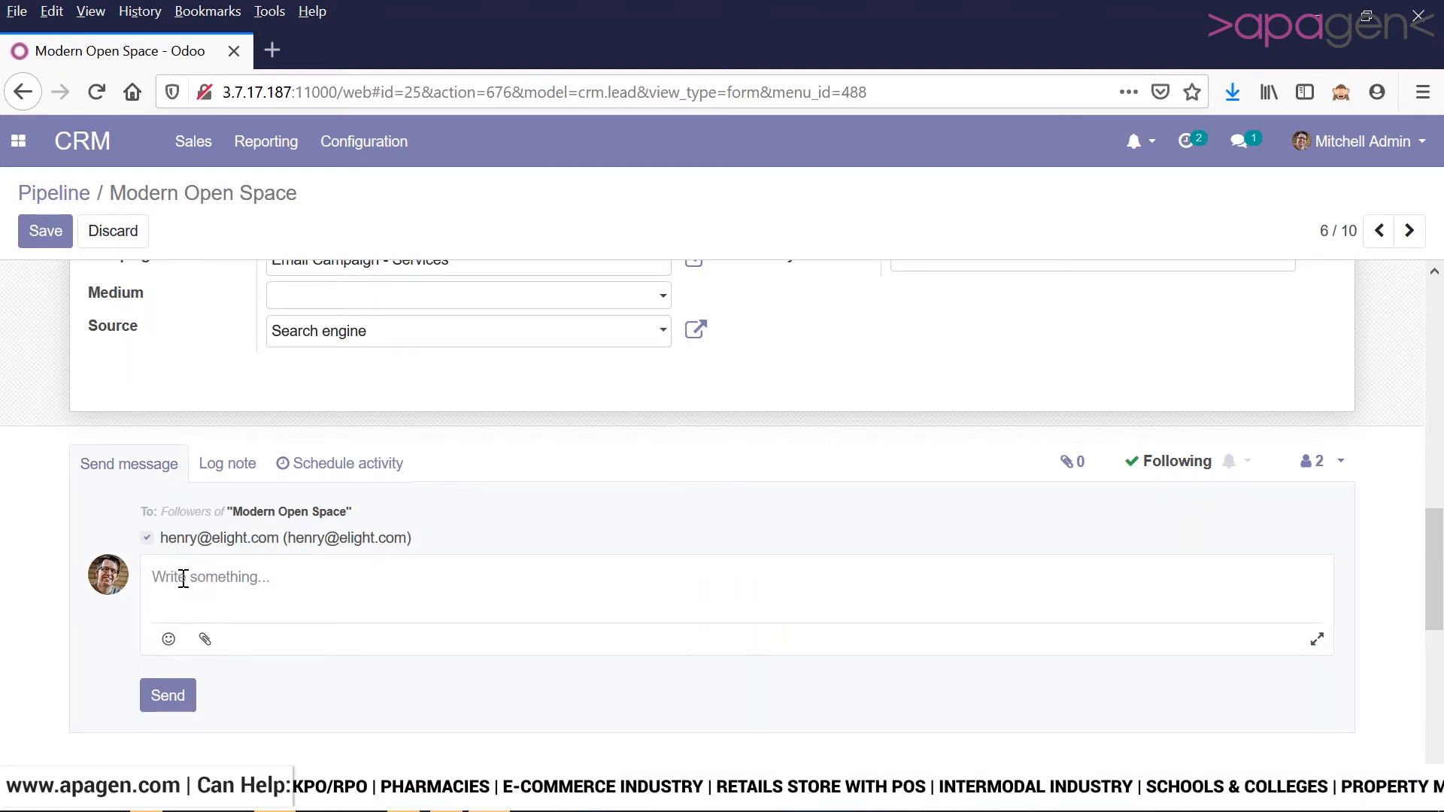
{"action": "type", "text": "Hi"}
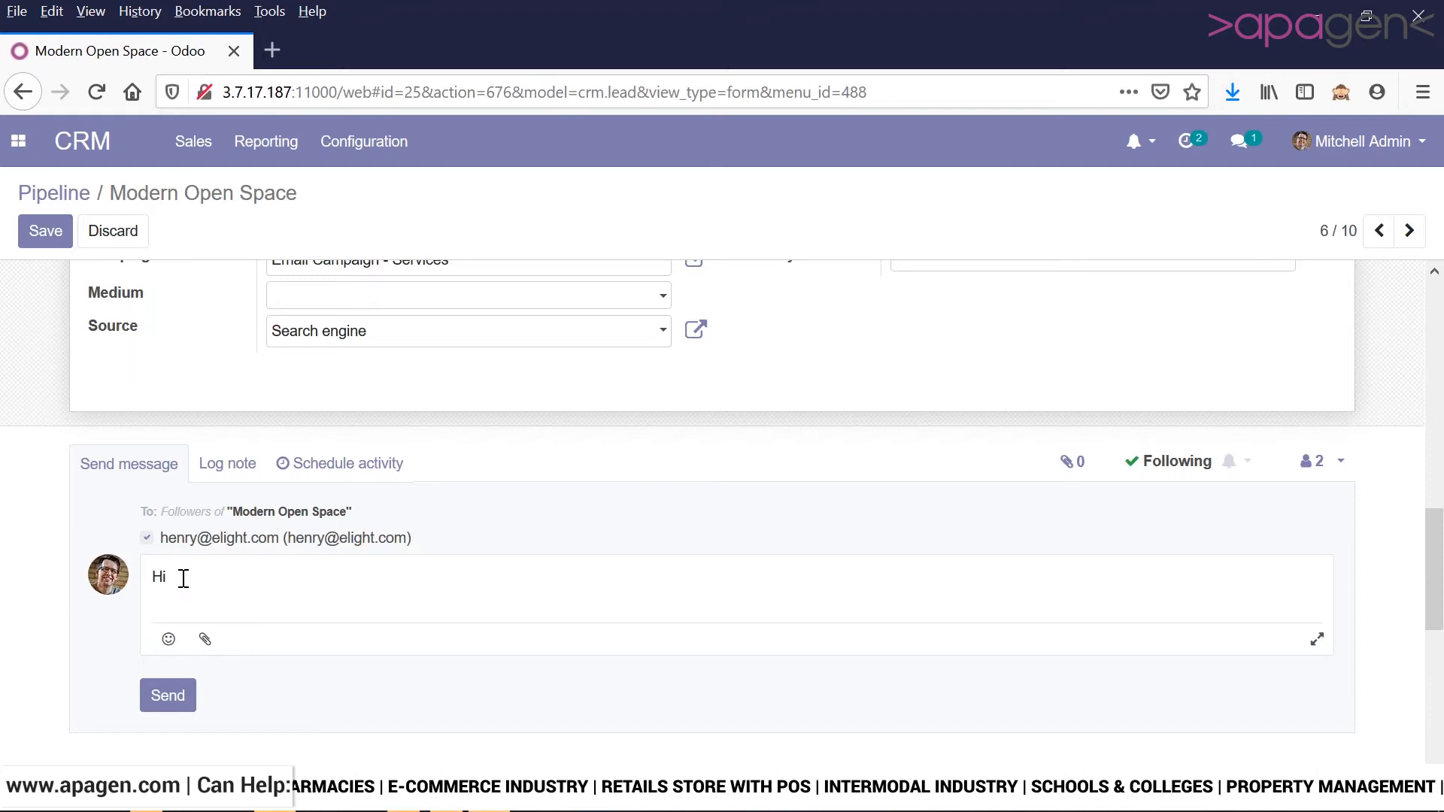
{"action": "left_click", "coordinate": [167, 698]}
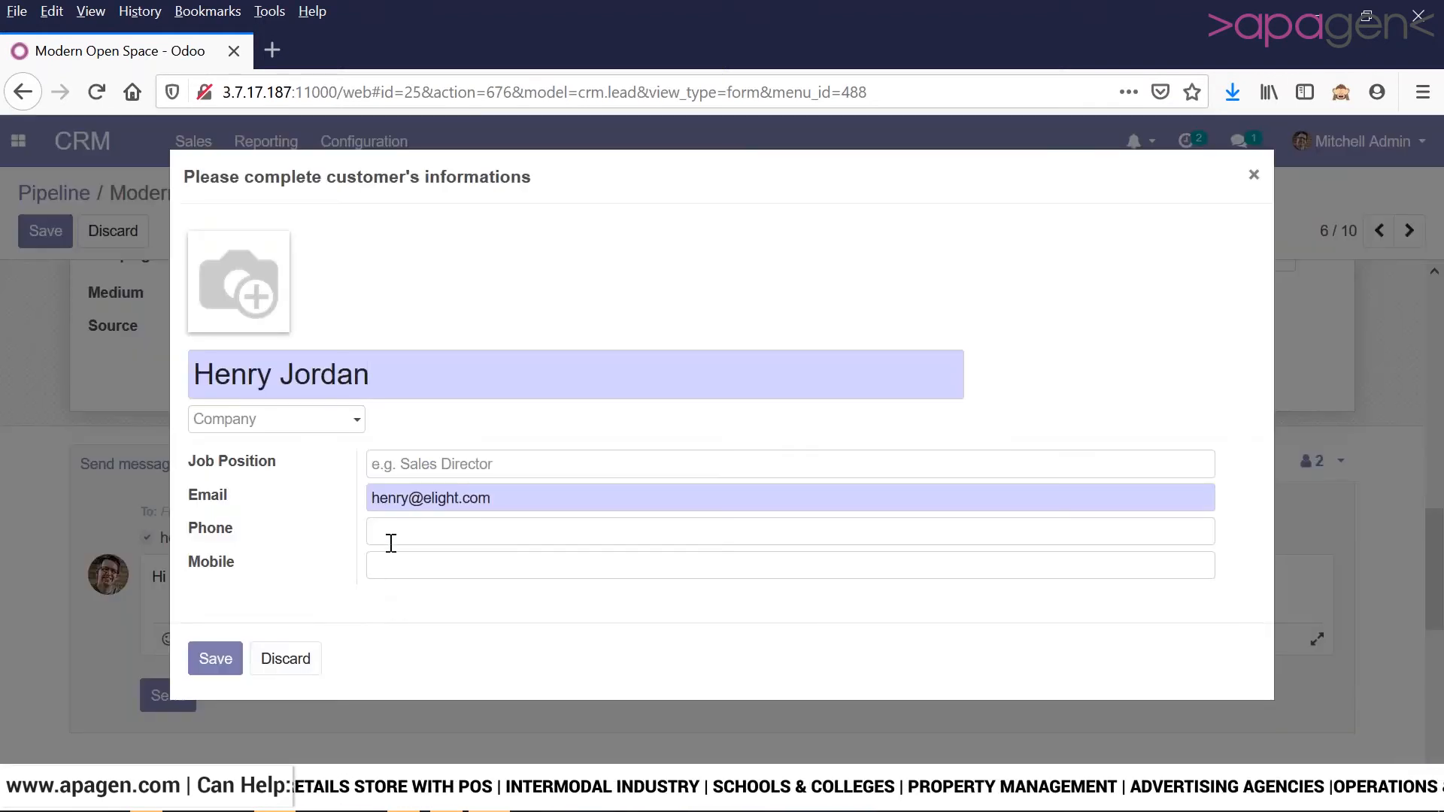
{"action": "left_click", "coordinate": [219, 671]}
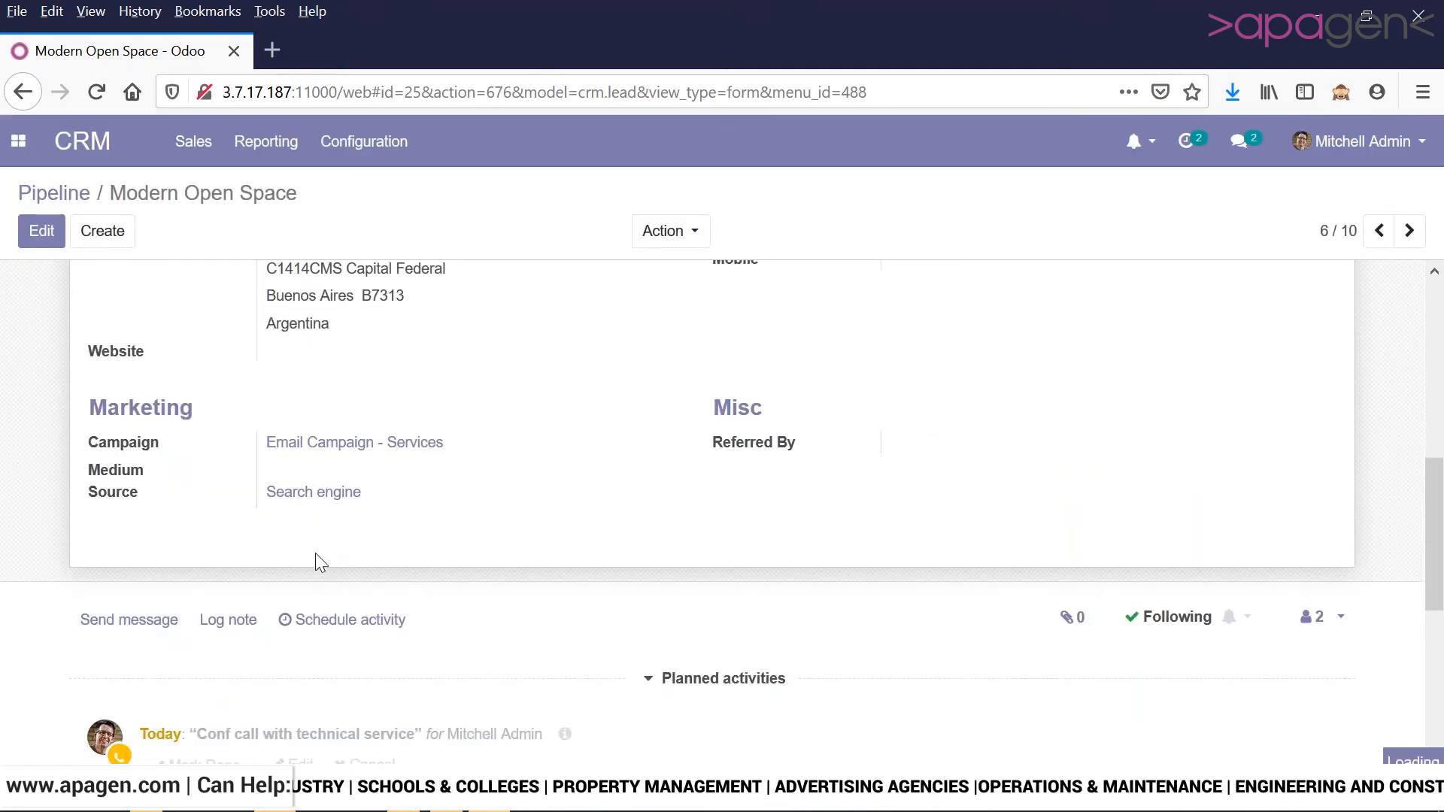
- Schedule an Email activity on the Modern Open Space opportunity with the due date 05/05/2020
{"action": "left_click_drag", "start_coordinate": [1441, 316], "coordinate": [1438, 530]}
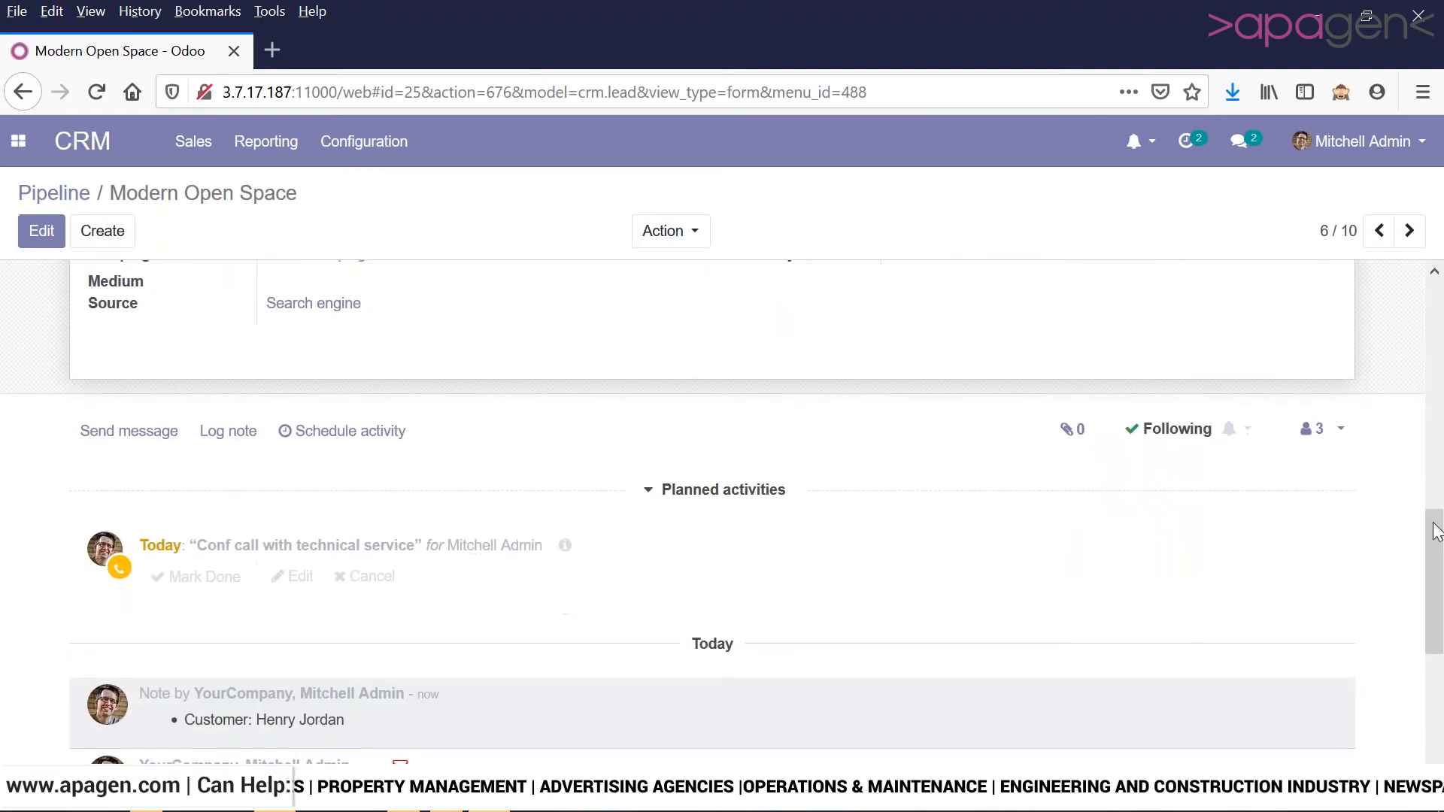
{"action": "left_click", "coordinate": [359, 447]}
{"action": "left_click", "coordinate": [435, 272]}
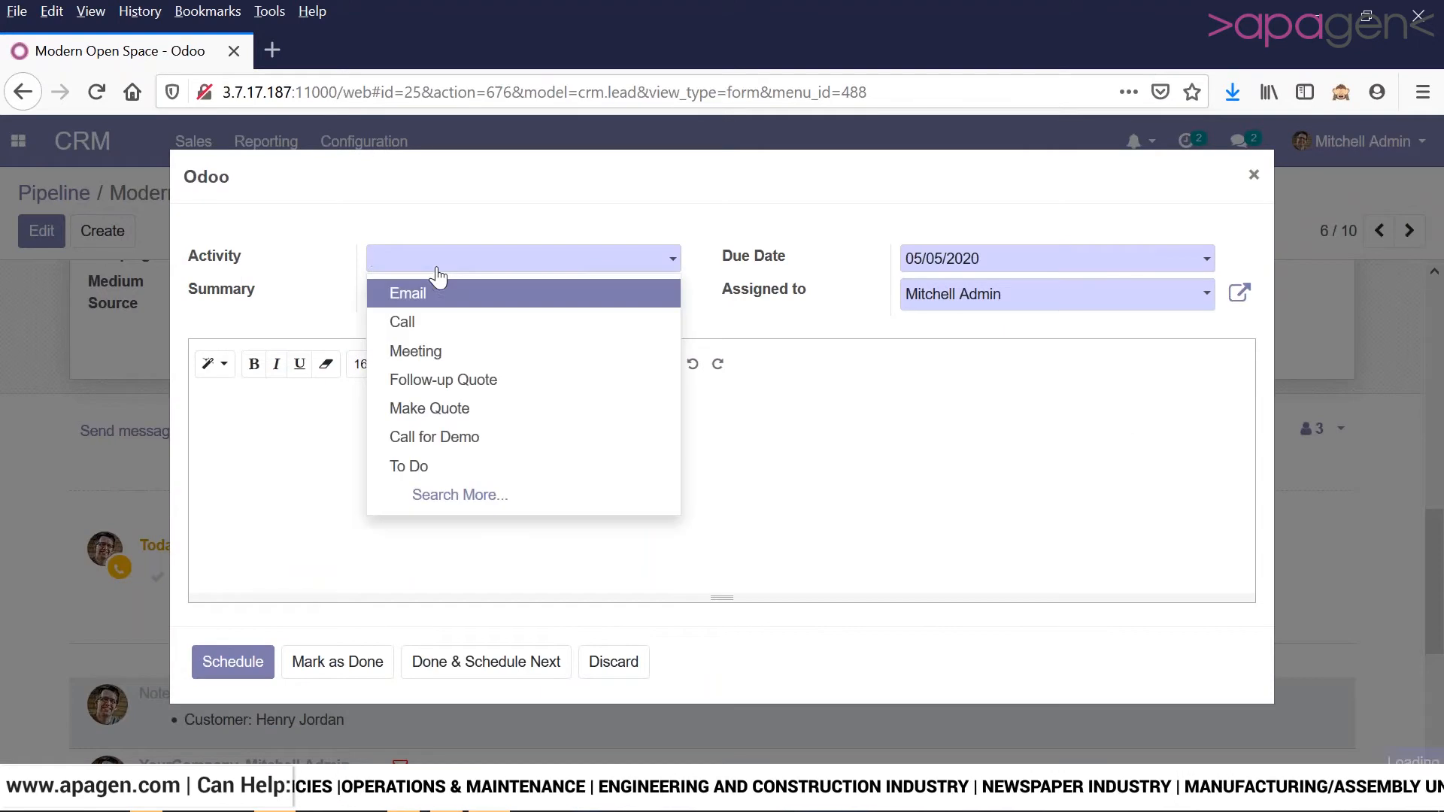
{"action": "left_click", "coordinate": [429, 295]}
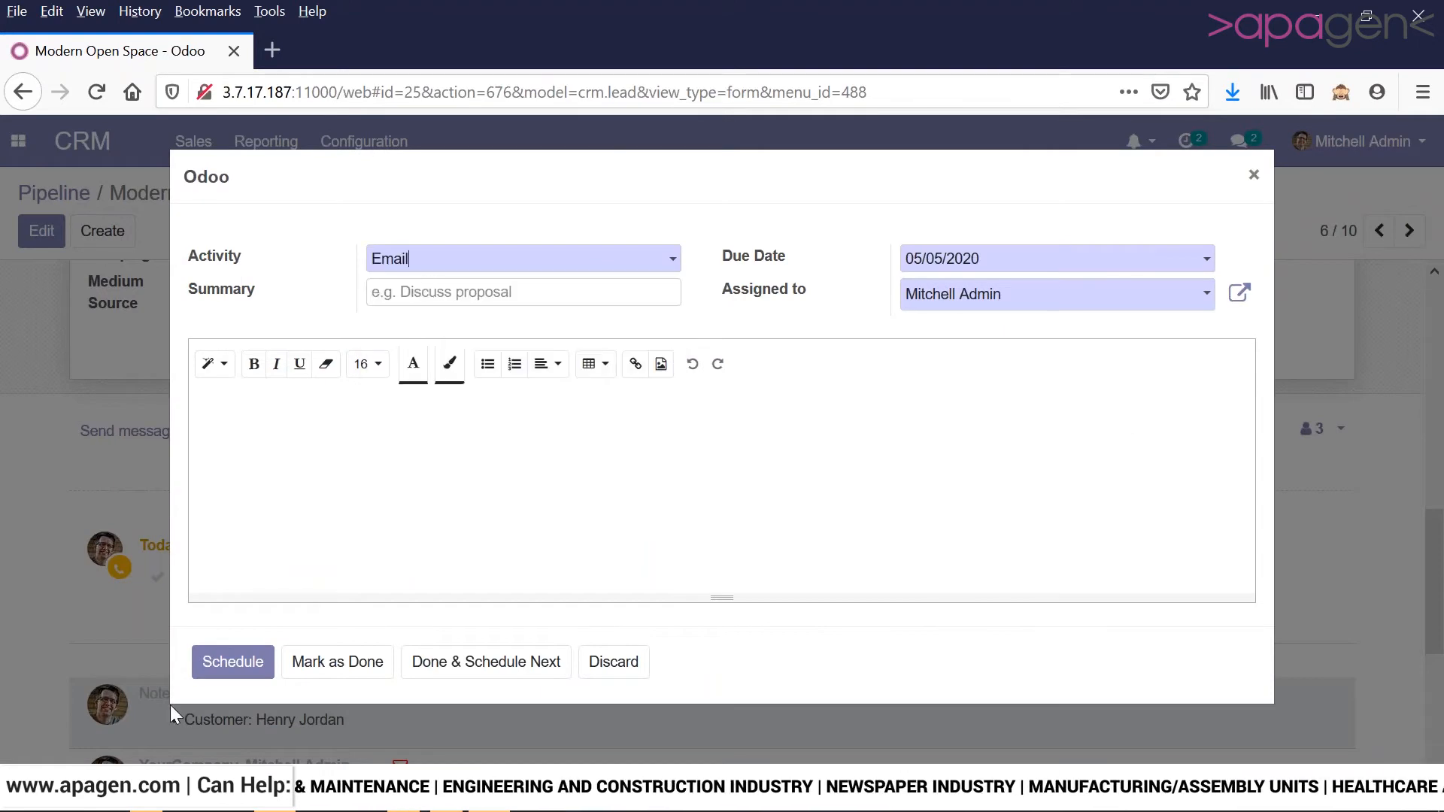
{"action": "left_click", "coordinate": [232, 669]}
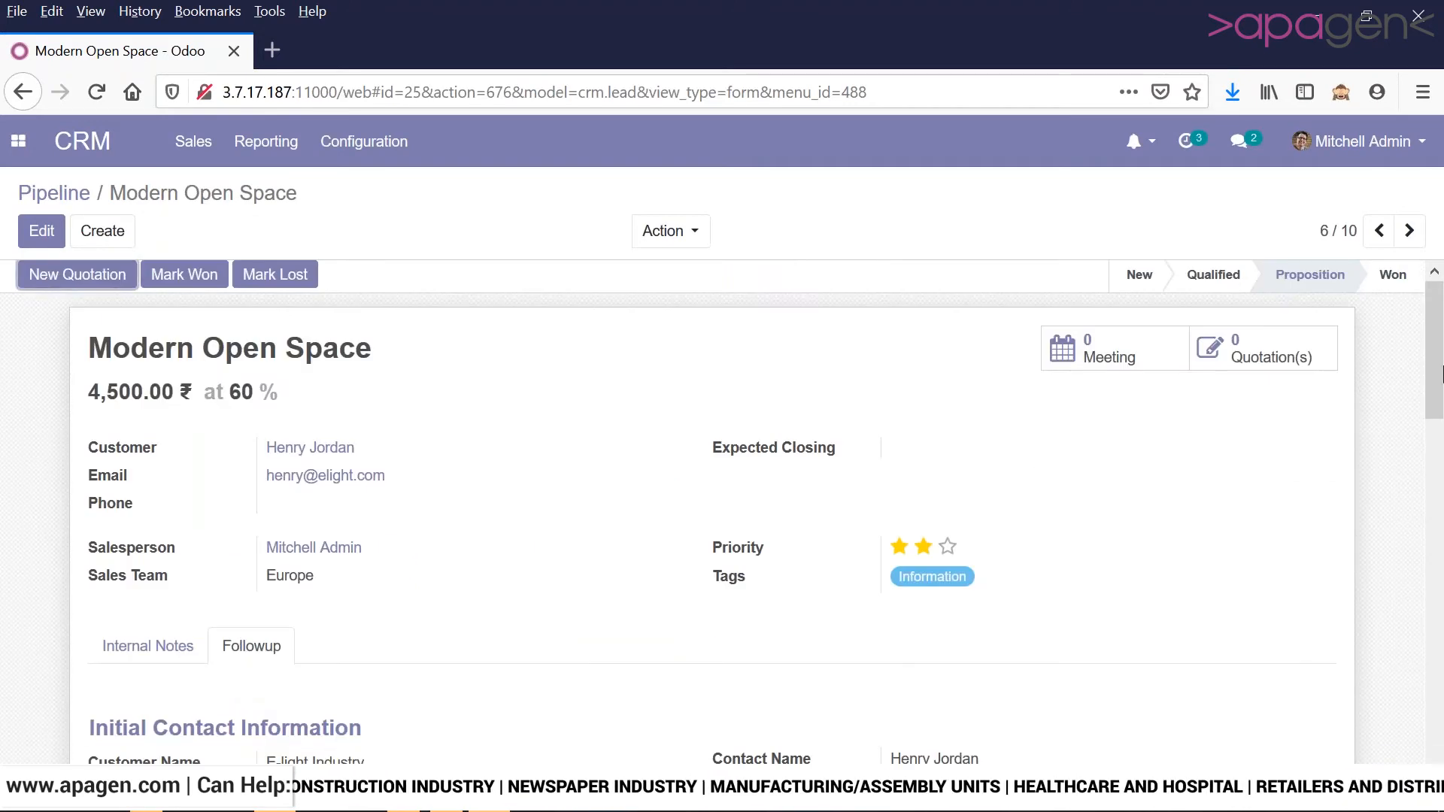
- Mark the planned call "Conf call with technical service" as done without feedback and check the opportunity's message history
{"action": "scroll", "coordinate": [1435, 595], "scroll_direction": "down", "scroll_amount": 6}
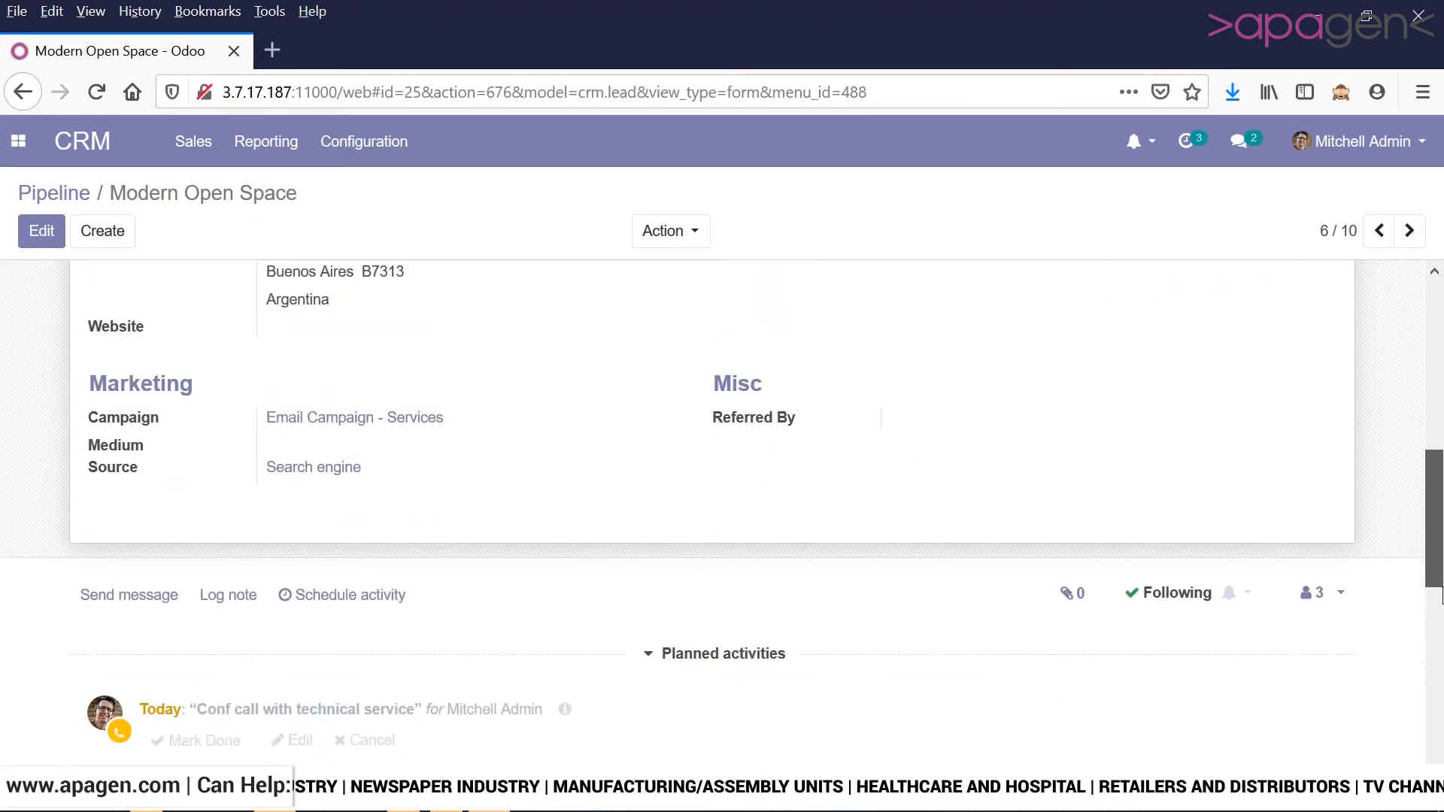
{"action": "scroll", "coordinate": [1442, 595], "scroll_direction": "down", "scroll_amount": 4}
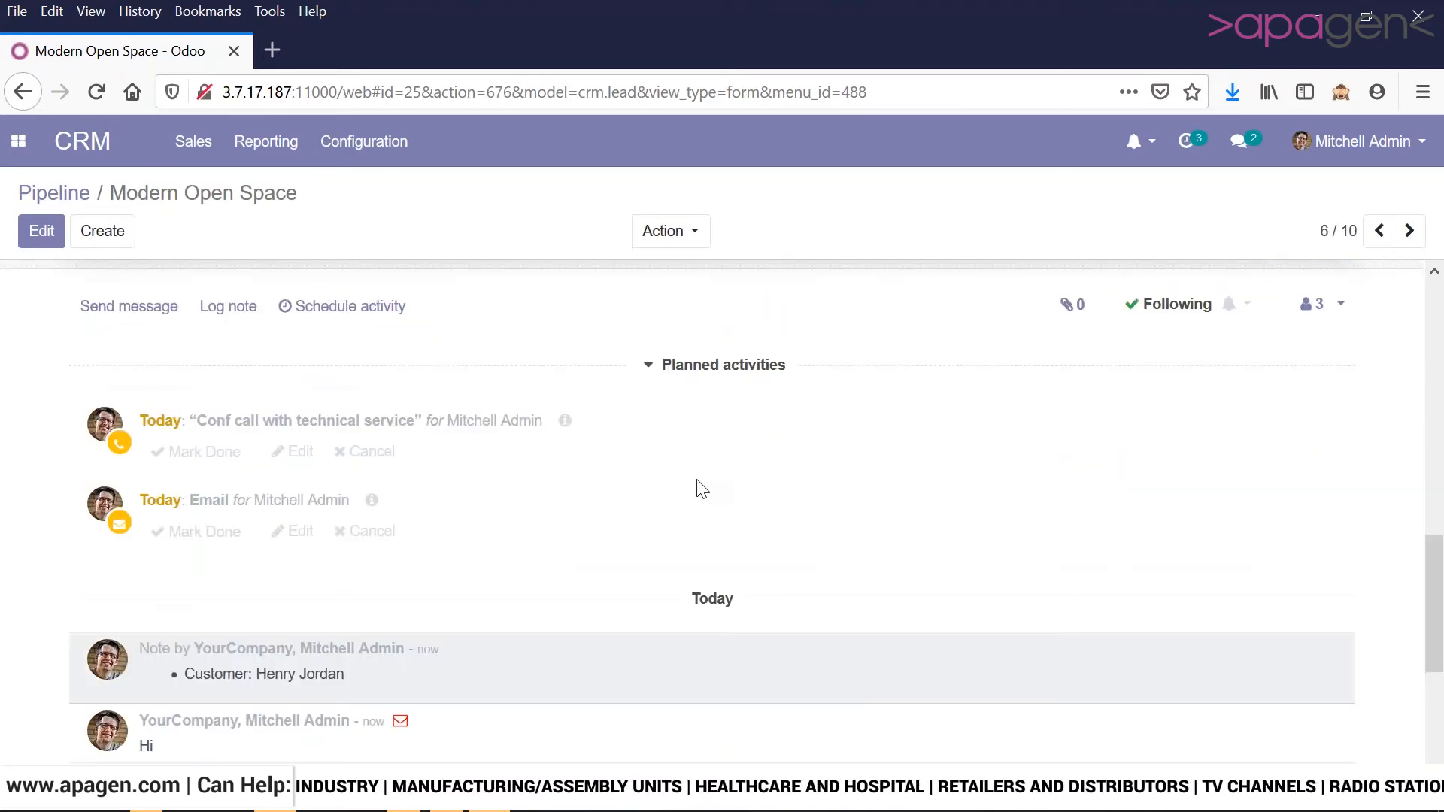
{"action": "left_click", "coordinate": [186, 462]}
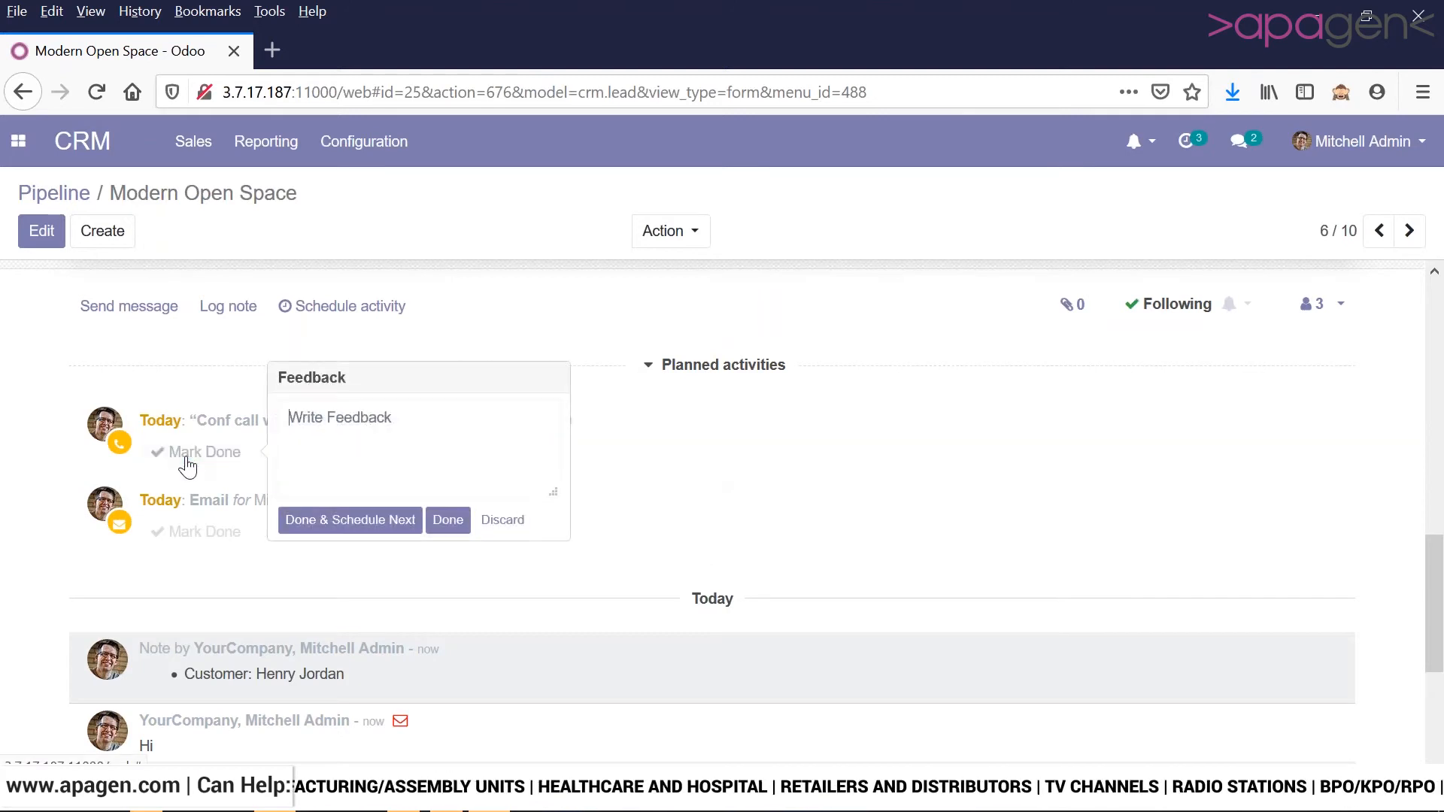
{"action": "left_click", "coordinate": [446, 523]}
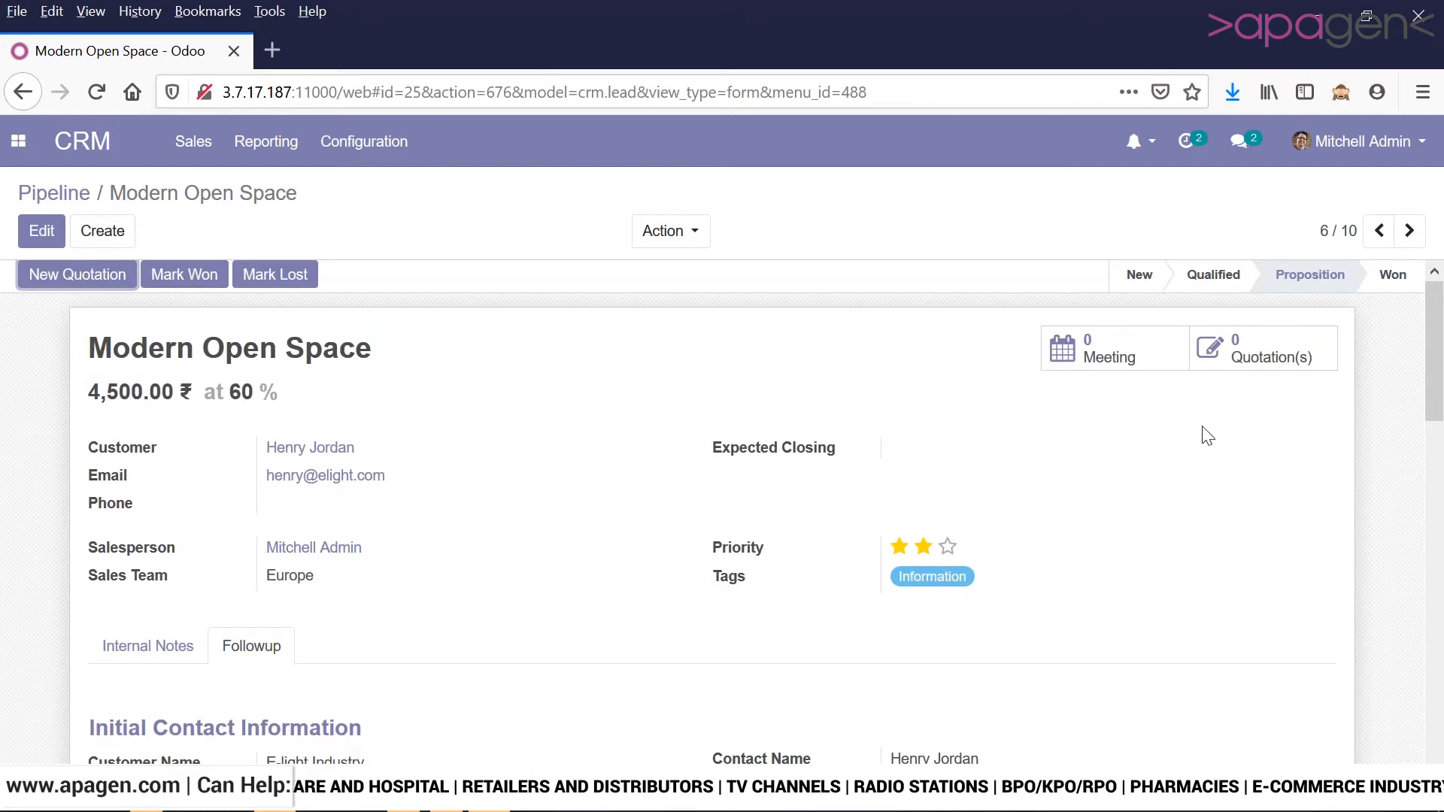
{"action": "scroll", "coordinate": [1441, 509], "scroll_direction": "down", "scroll_amount": 2}
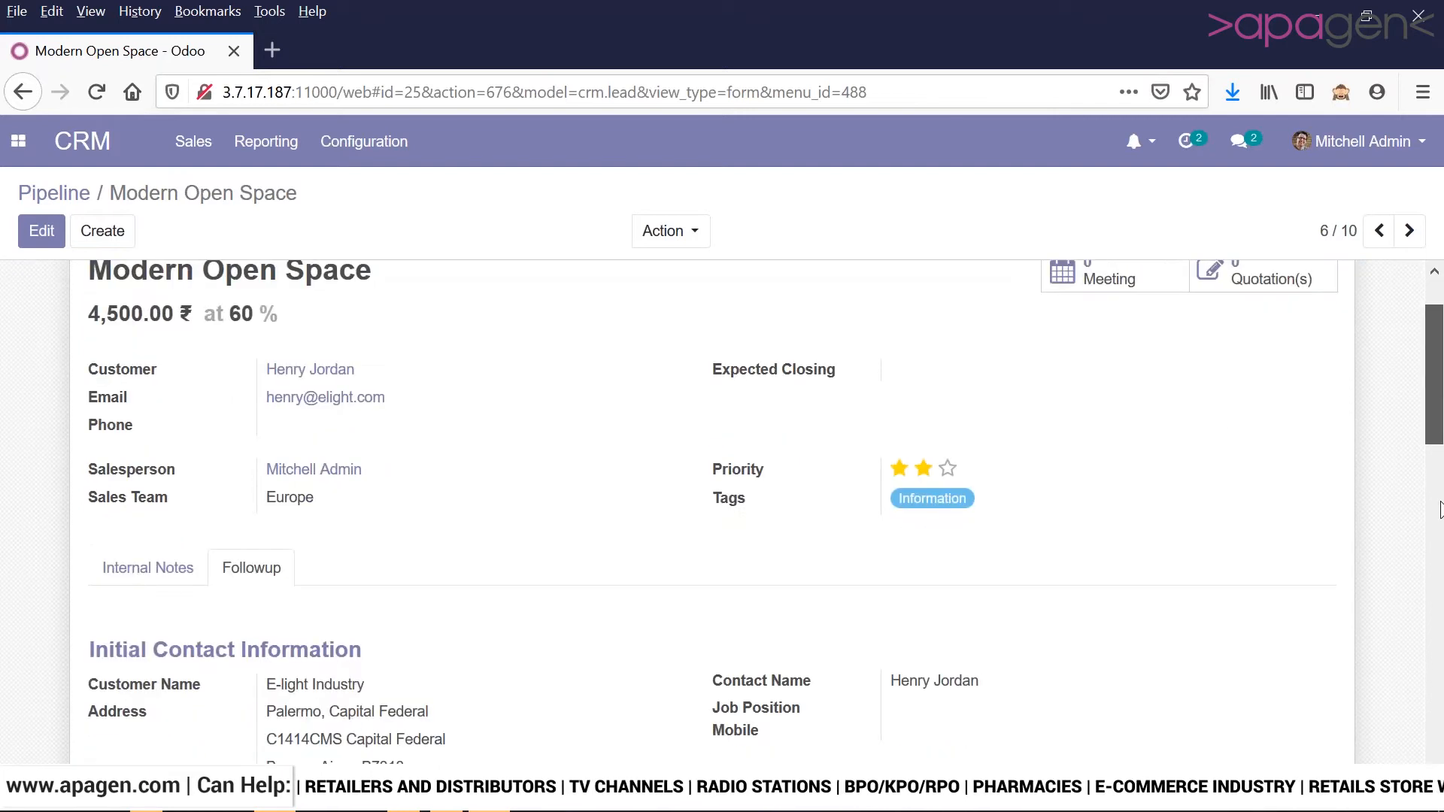
{"action": "scroll", "coordinate": [1441, 509], "scroll_direction": "down", "scroll_amount": 10}
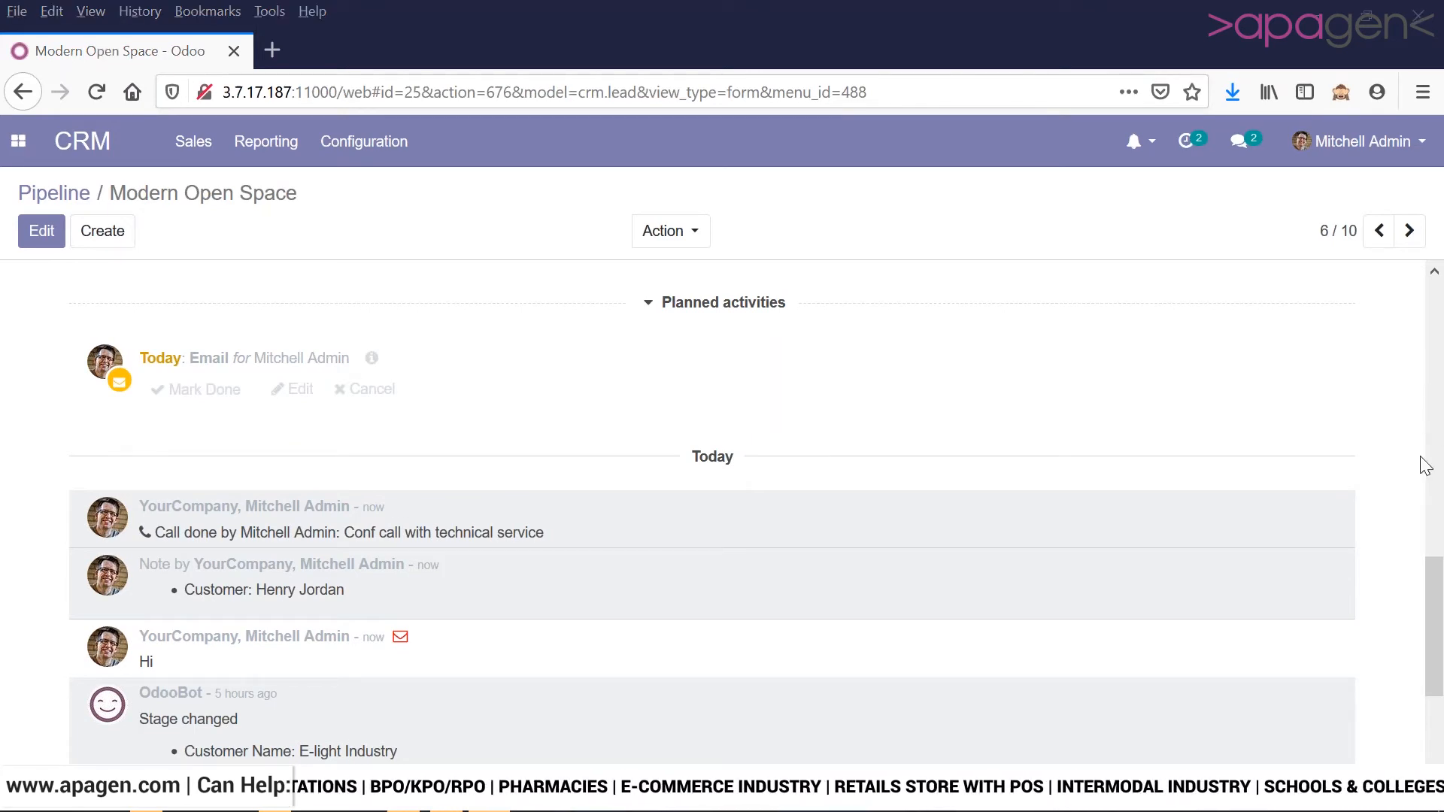
- Open the Pipeline report of the CRM application
{"action": "scroll", "coordinate": [1438, 360], "scroll_direction": "up", "scroll_amount": 12}
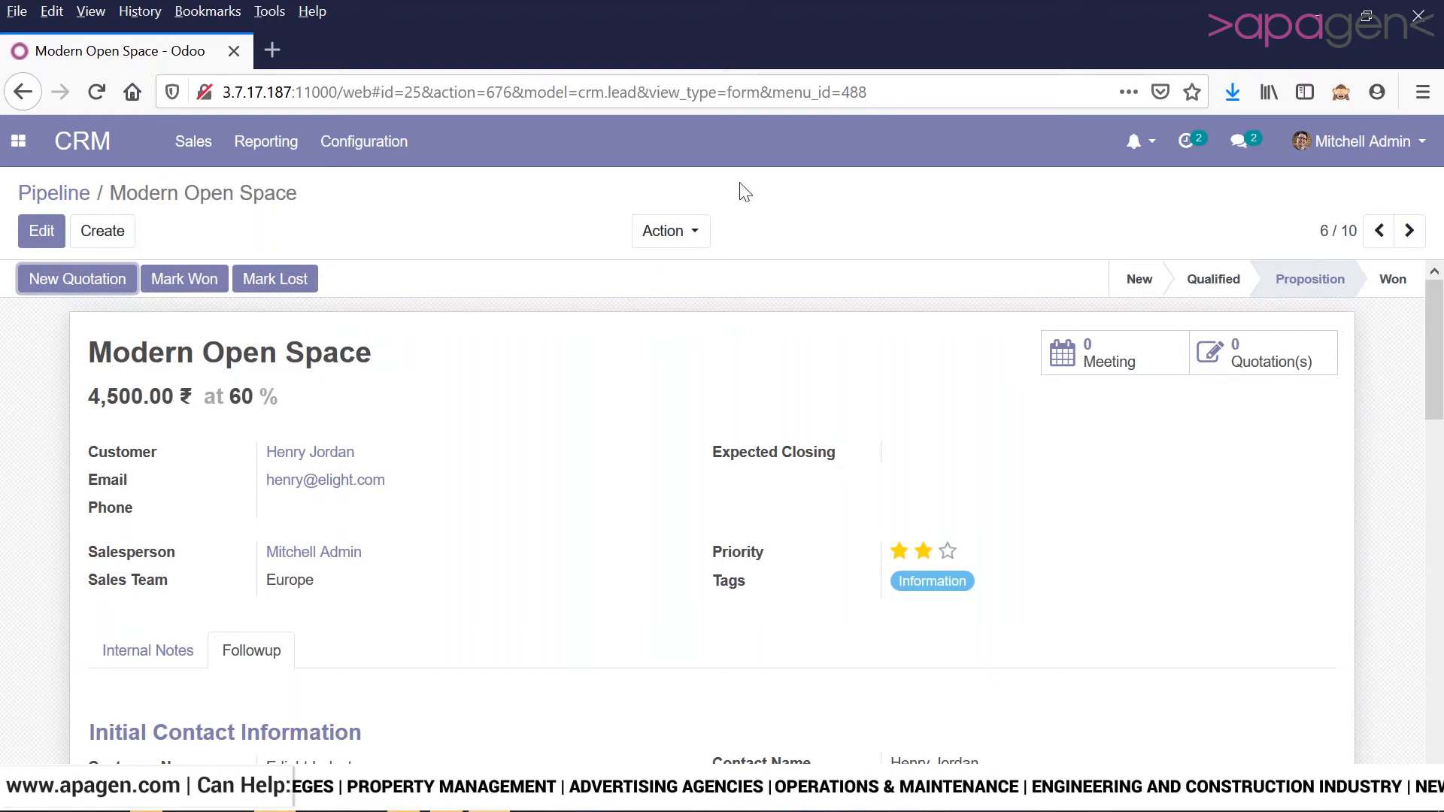
{"action": "left_click", "coordinate": [294, 161]}
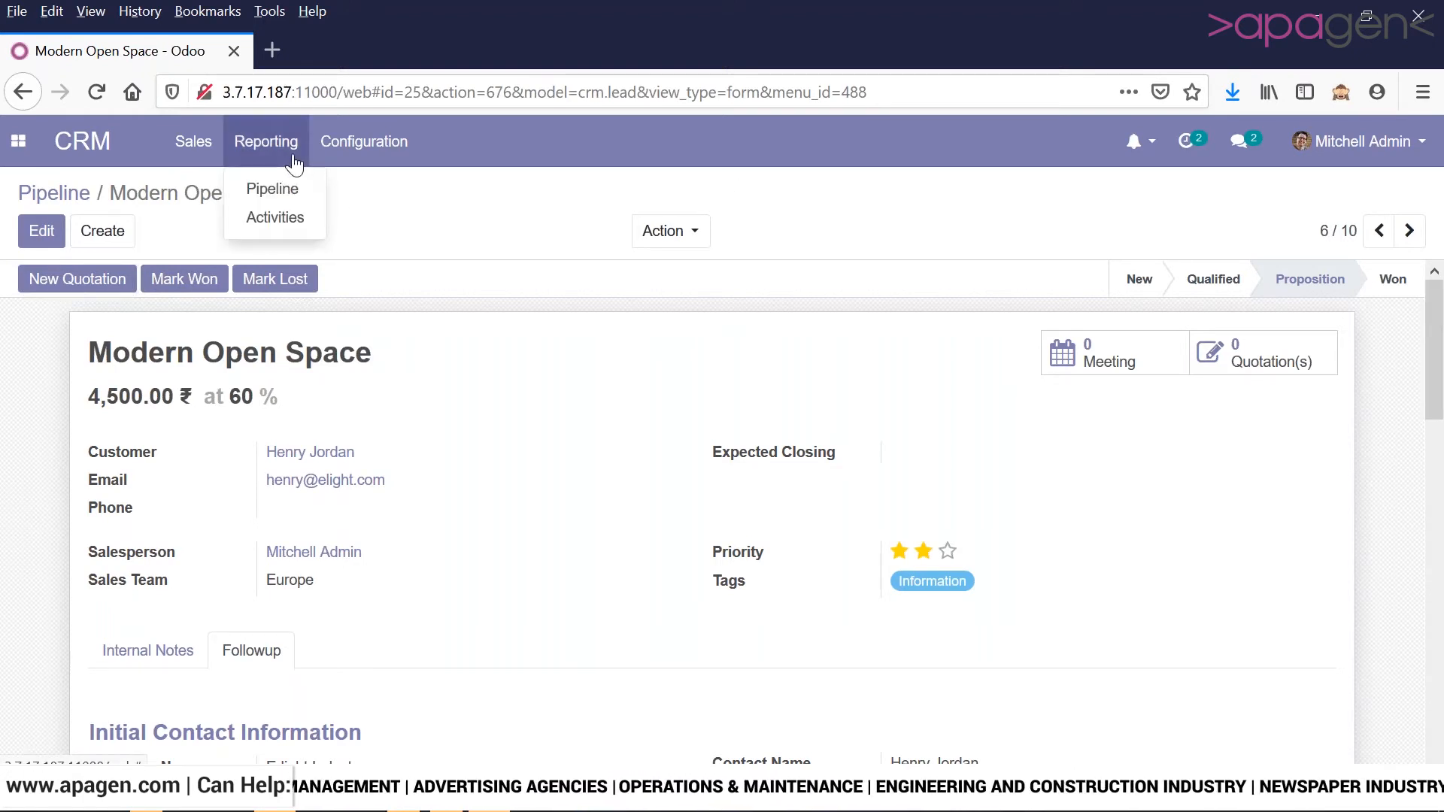
{"action": "left_click", "coordinate": [293, 190]}
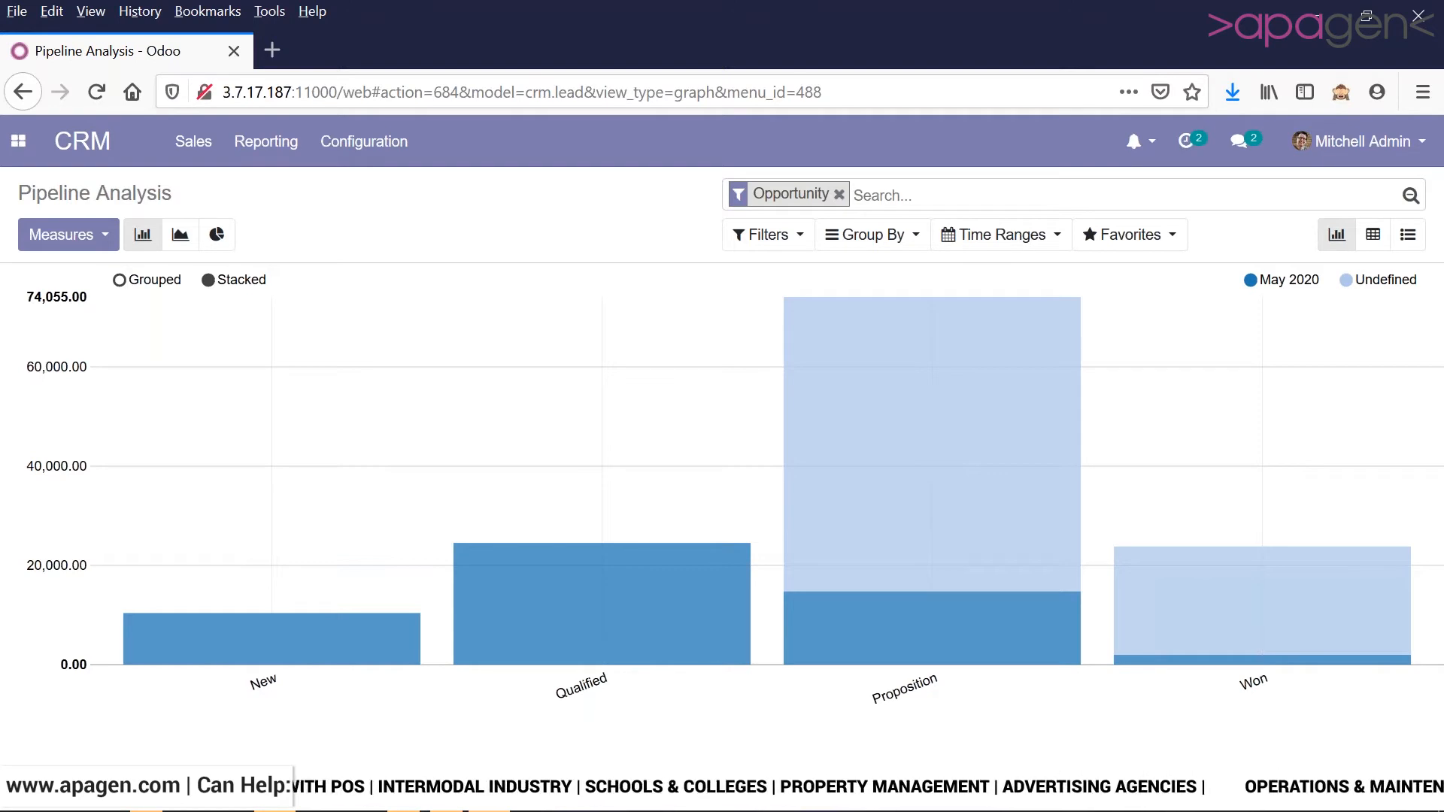
- Examine the grouping, custom group, time range and measure options available for the Pipeline Analysis report
{"action": "left_click", "coordinate": [765, 239]}
{"action": "left_click", "coordinate": [894, 236]}
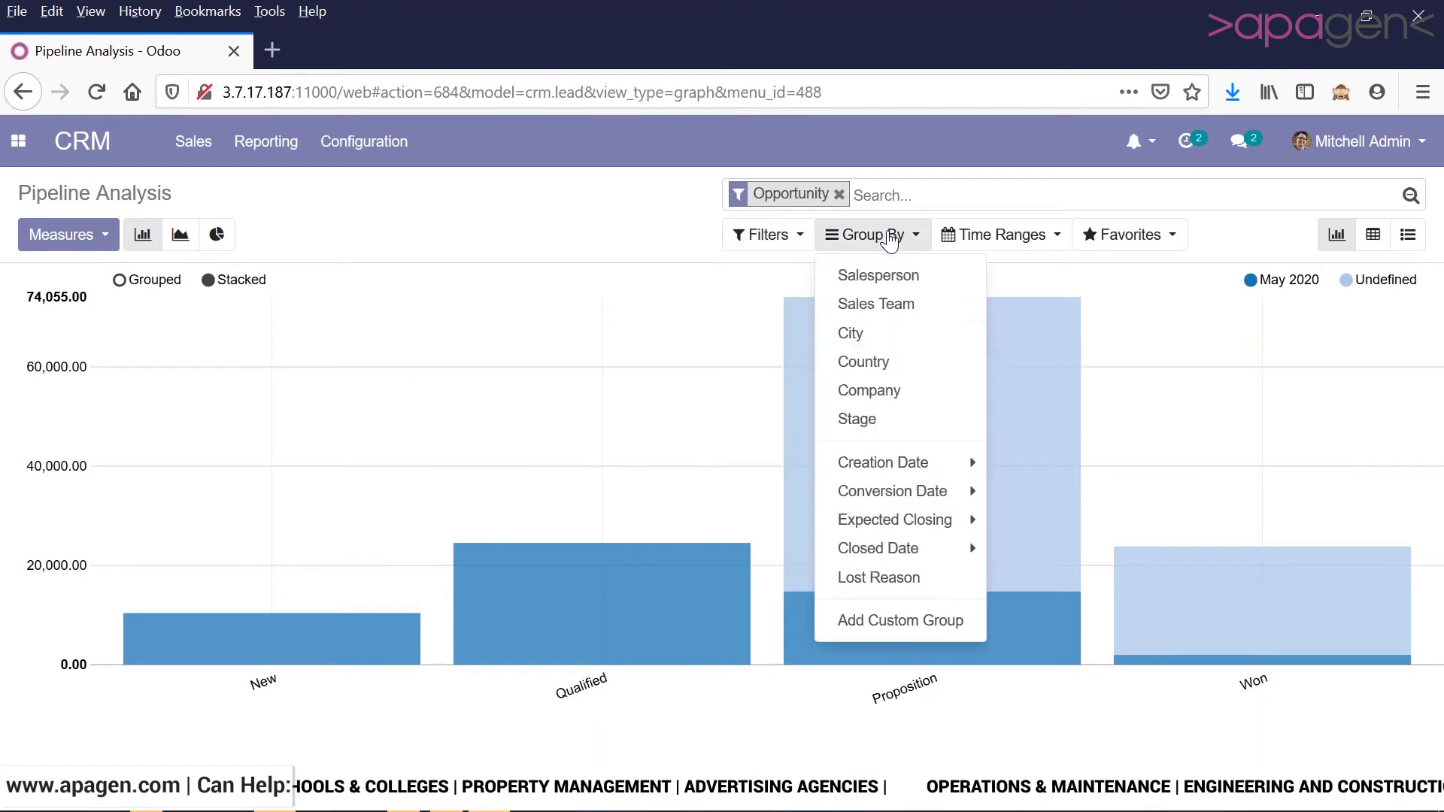
{"action": "left_click", "coordinate": [891, 630]}
{"action": "left_click", "coordinate": [891, 653]}
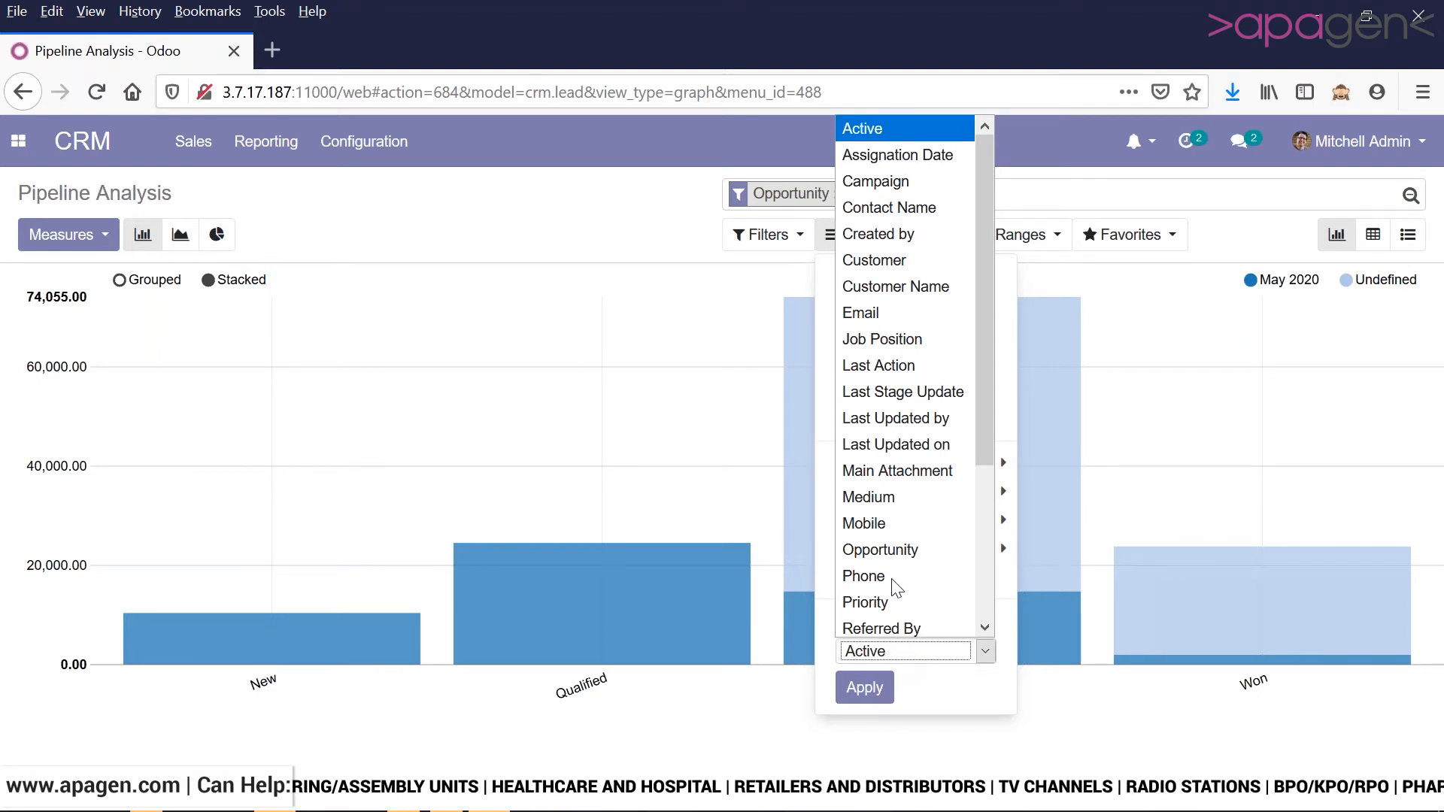
{"action": "left_click", "coordinate": [524, 236]}
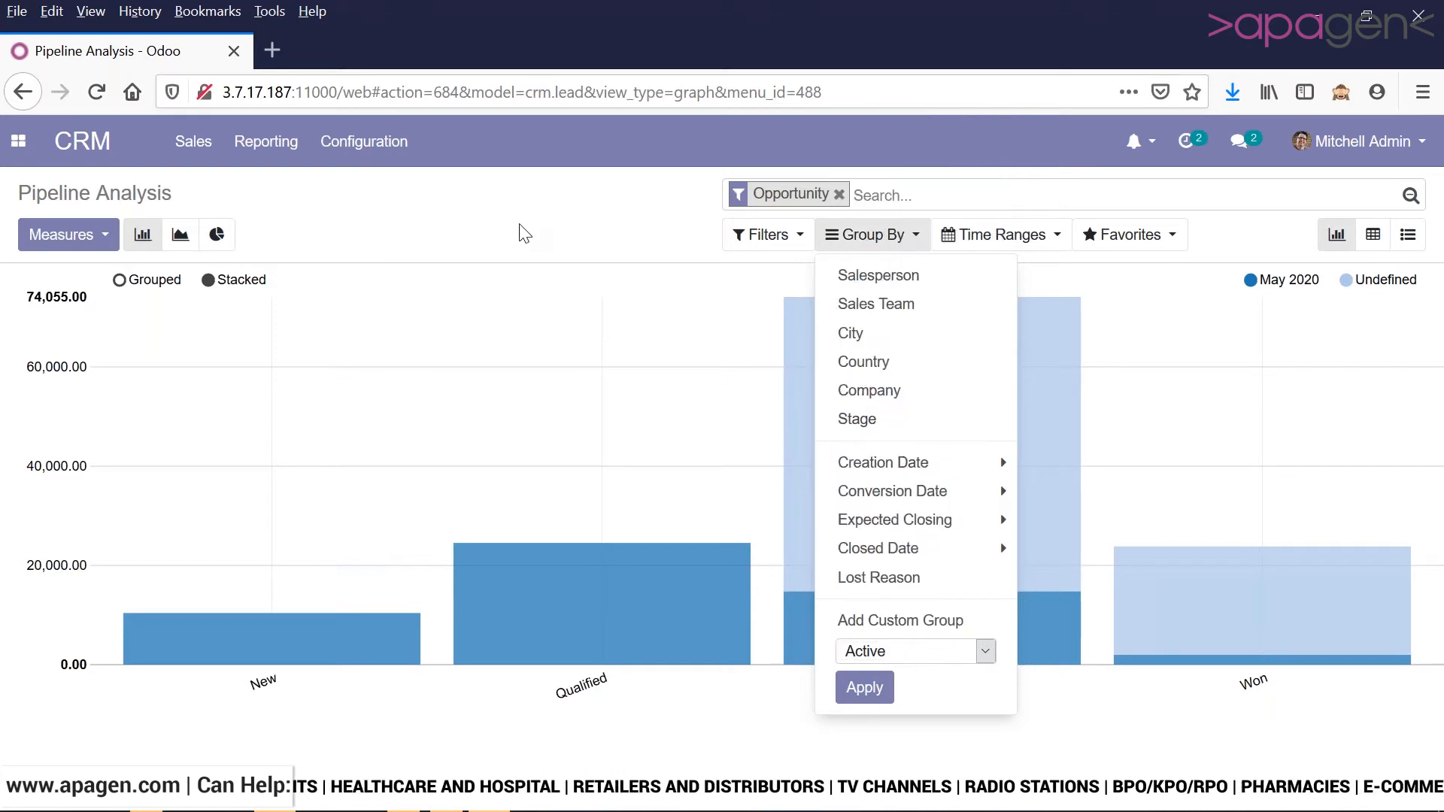
{"action": "left_click", "coordinate": [519, 233]}
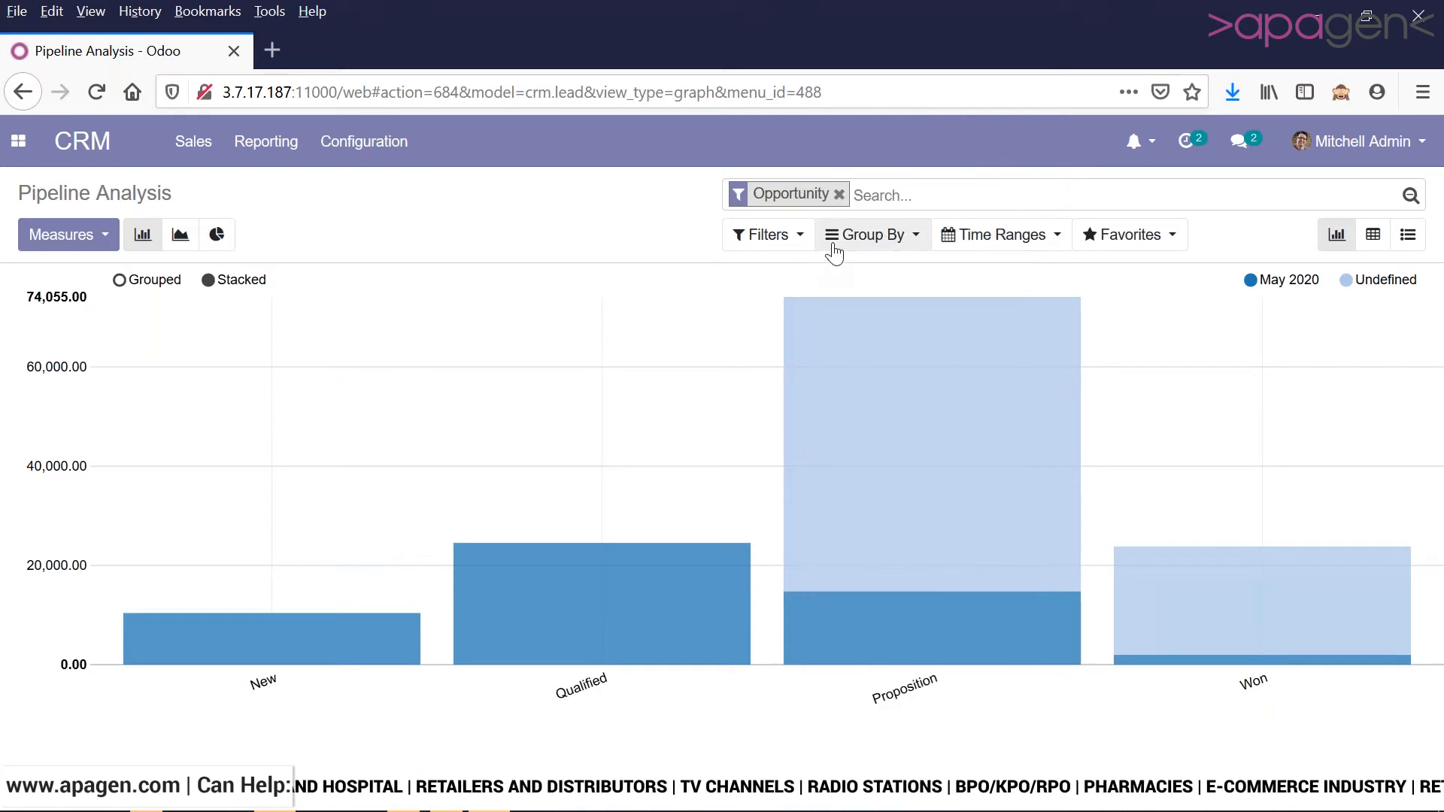
{"action": "left_click", "coordinate": [999, 254]}
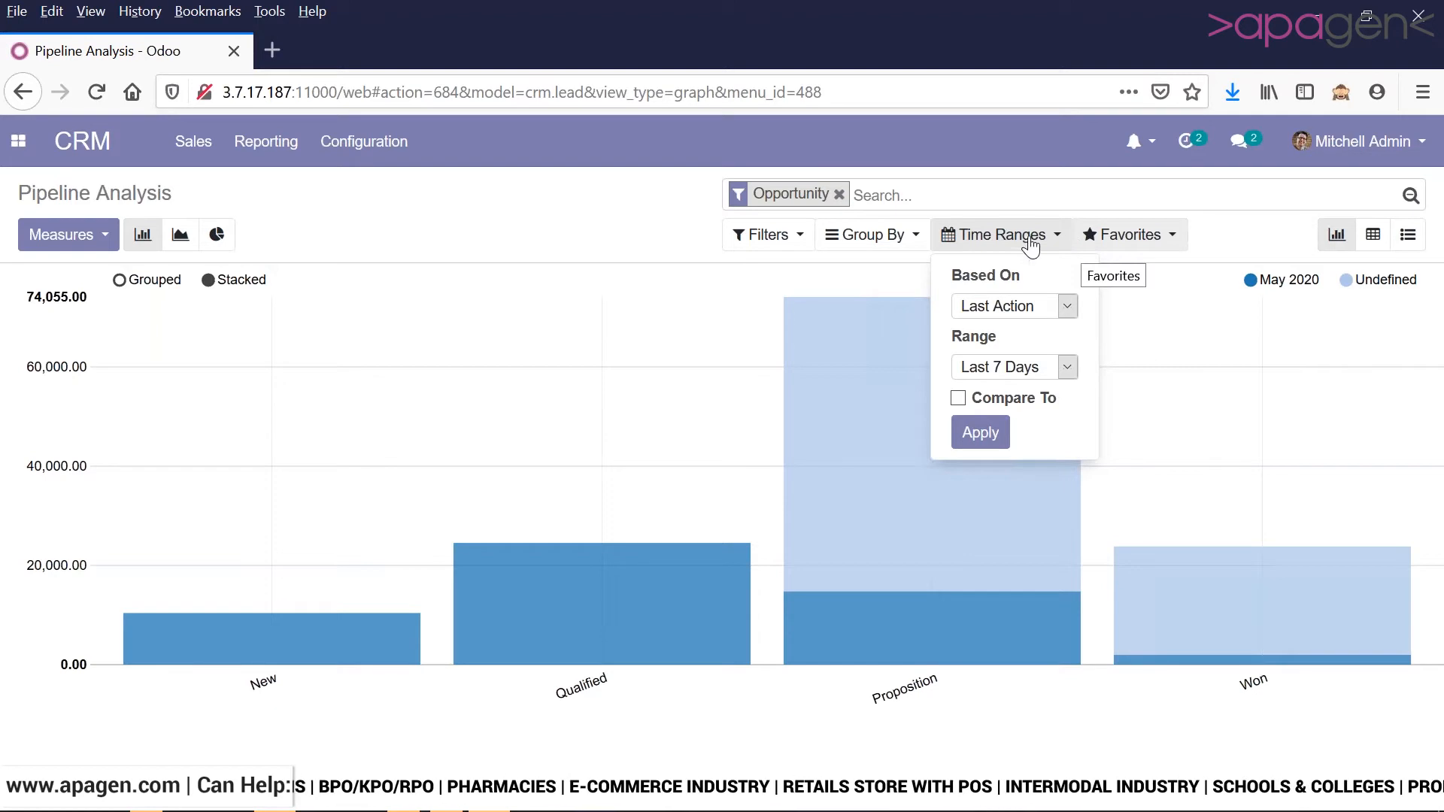
{"action": "left_click", "coordinate": [62, 241]}
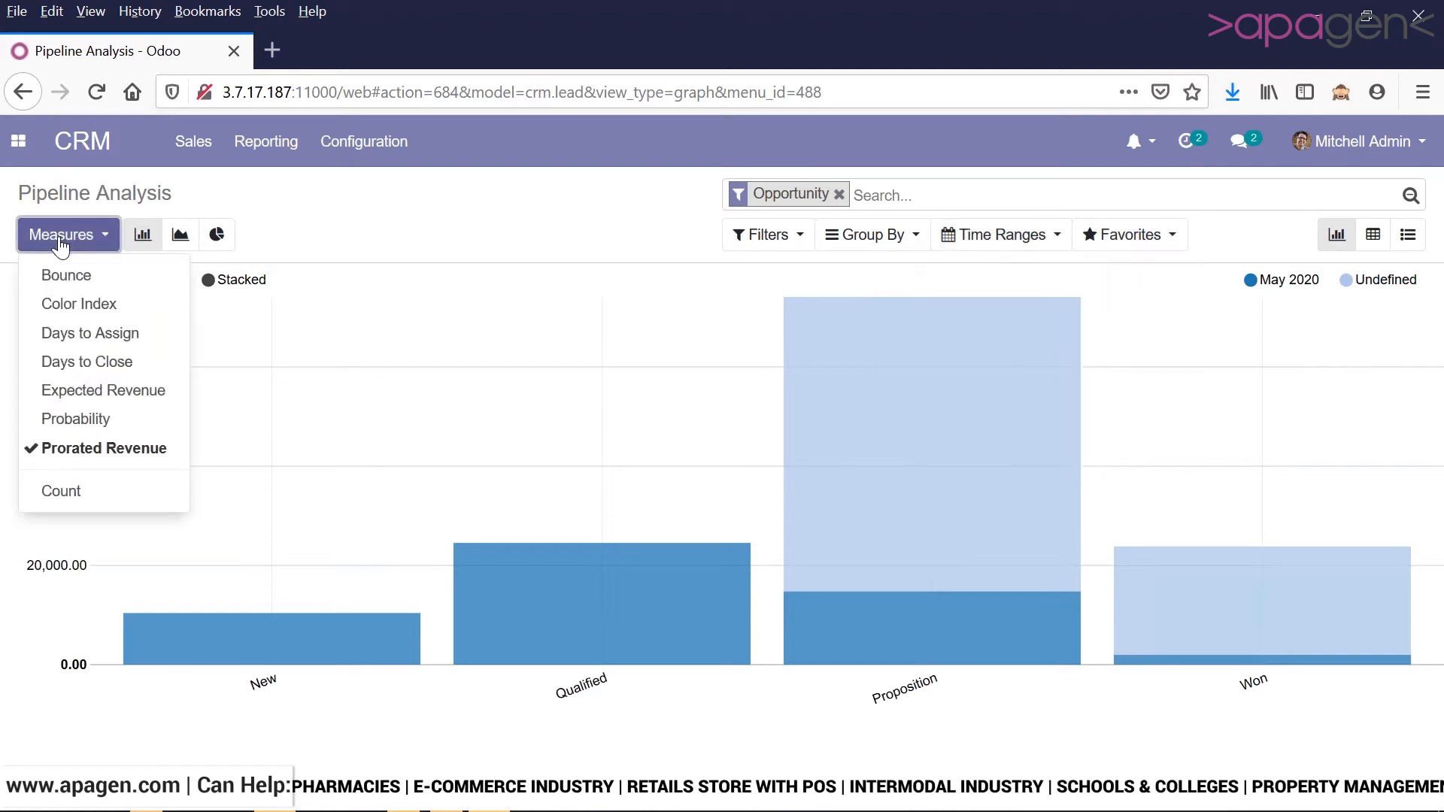
- View the Pipeline Analysis as a line chart, as a pie chart and finally as a pivot table
{"action": "left_click", "coordinate": [180, 235]}
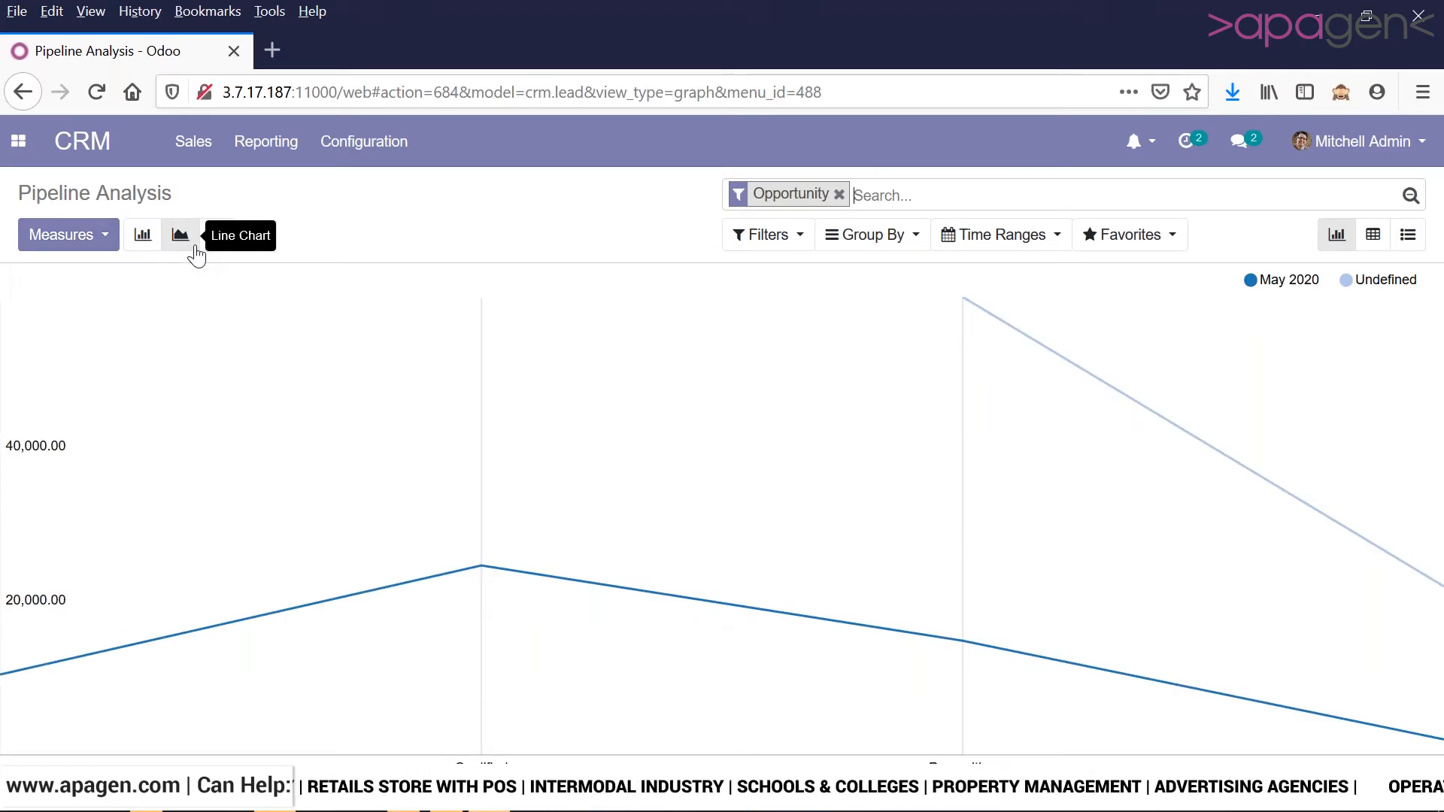
{"action": "left_click", "coordinate": [216, 239]}
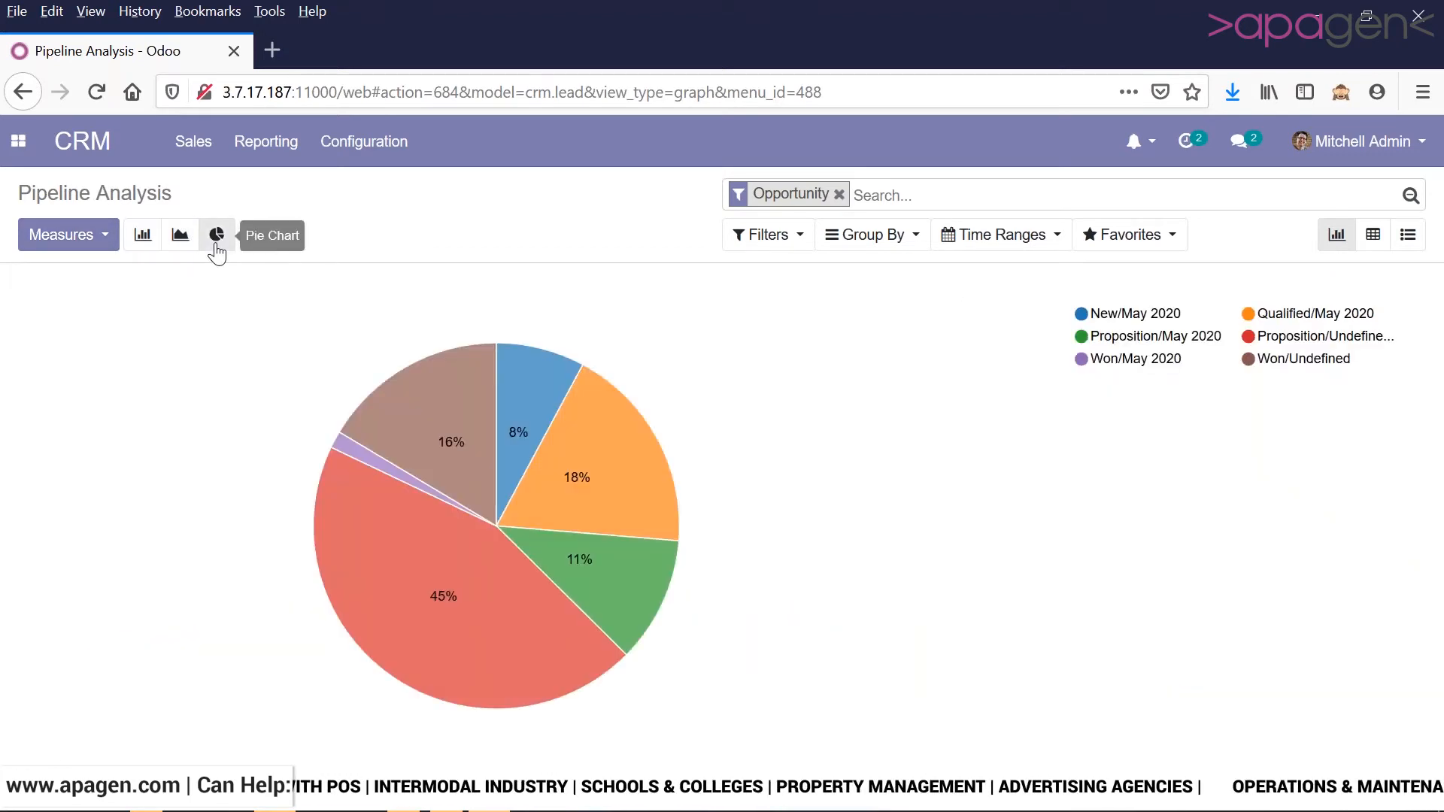
{"action": "left_click", "coordinate": [1372, 236]}
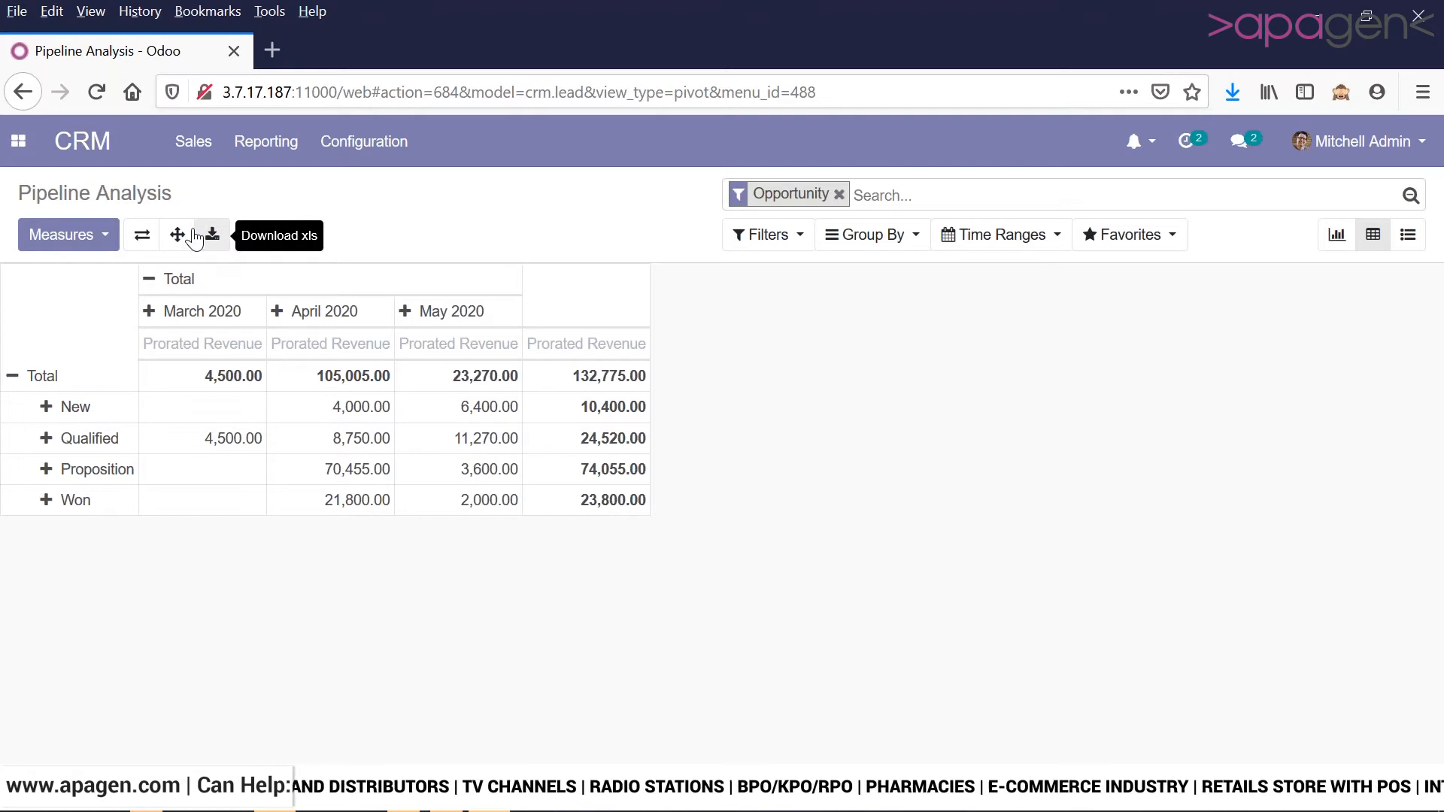
- Open the Sales application and dismiss the onboarding banner above the quotations list
{"action": "left_click", "coordinate": [18, 143]}
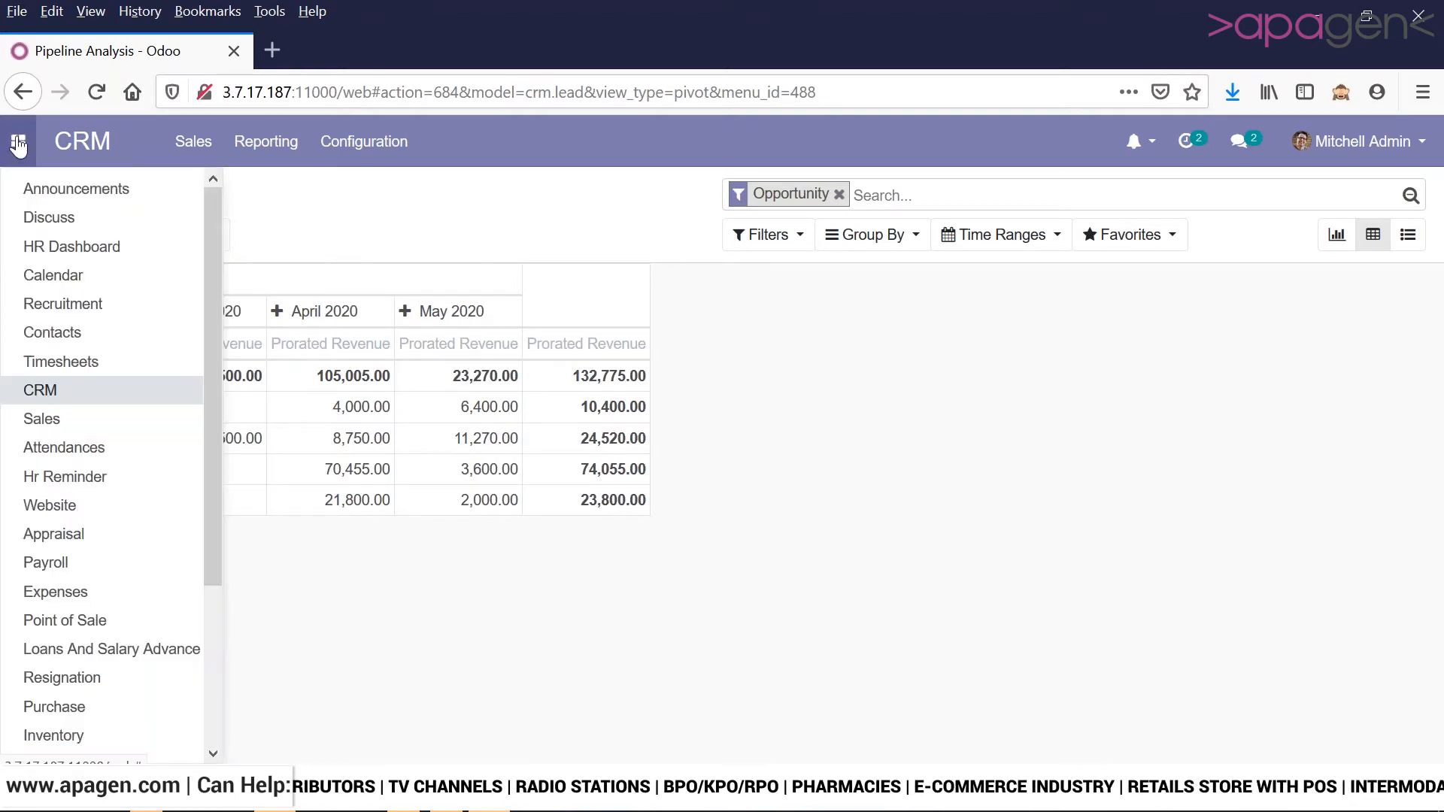
{"action": "left_click", "coordinate": [82, 425]}
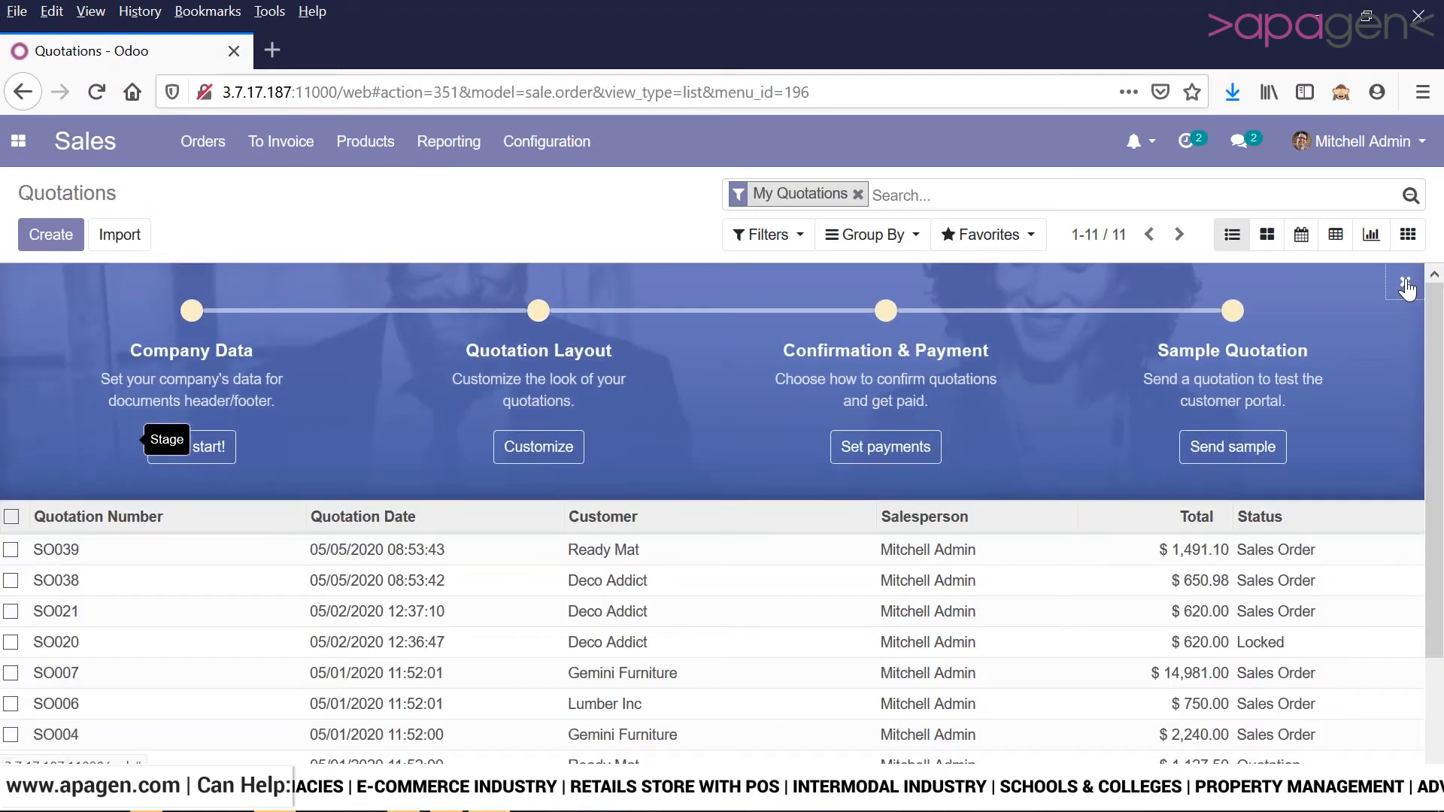
{"action": "left_click", "coordinate": [1406, 285]}
{"action": "left_click", "coordinate": [415, 315]}
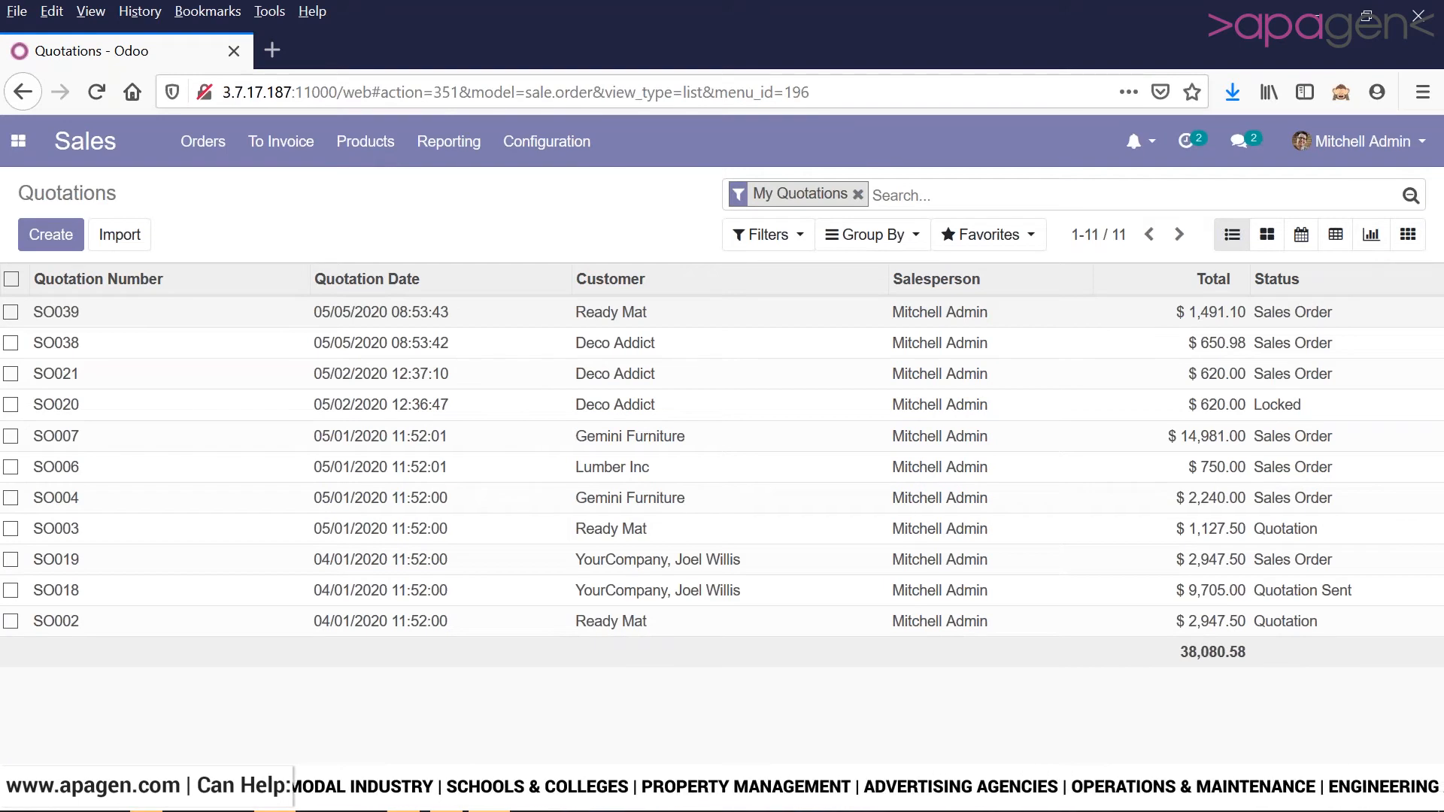
- Open the Sales settings and examine the options from Product Catalog and Pricing to Quotations & Orders
{"action": "left_click", "coordinate": [536, 146]}
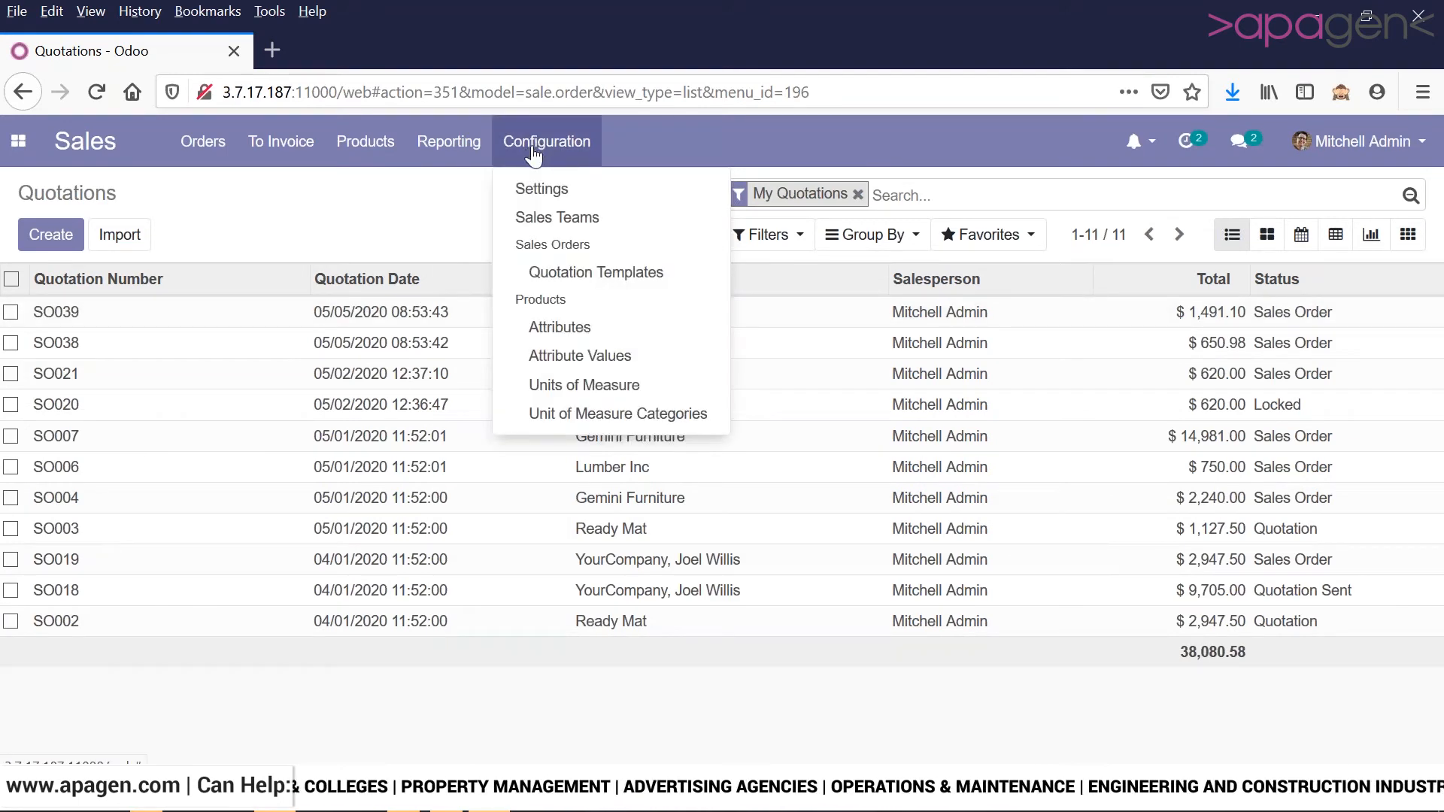
{"action": "left_click", "coordinate": [542, 189]}
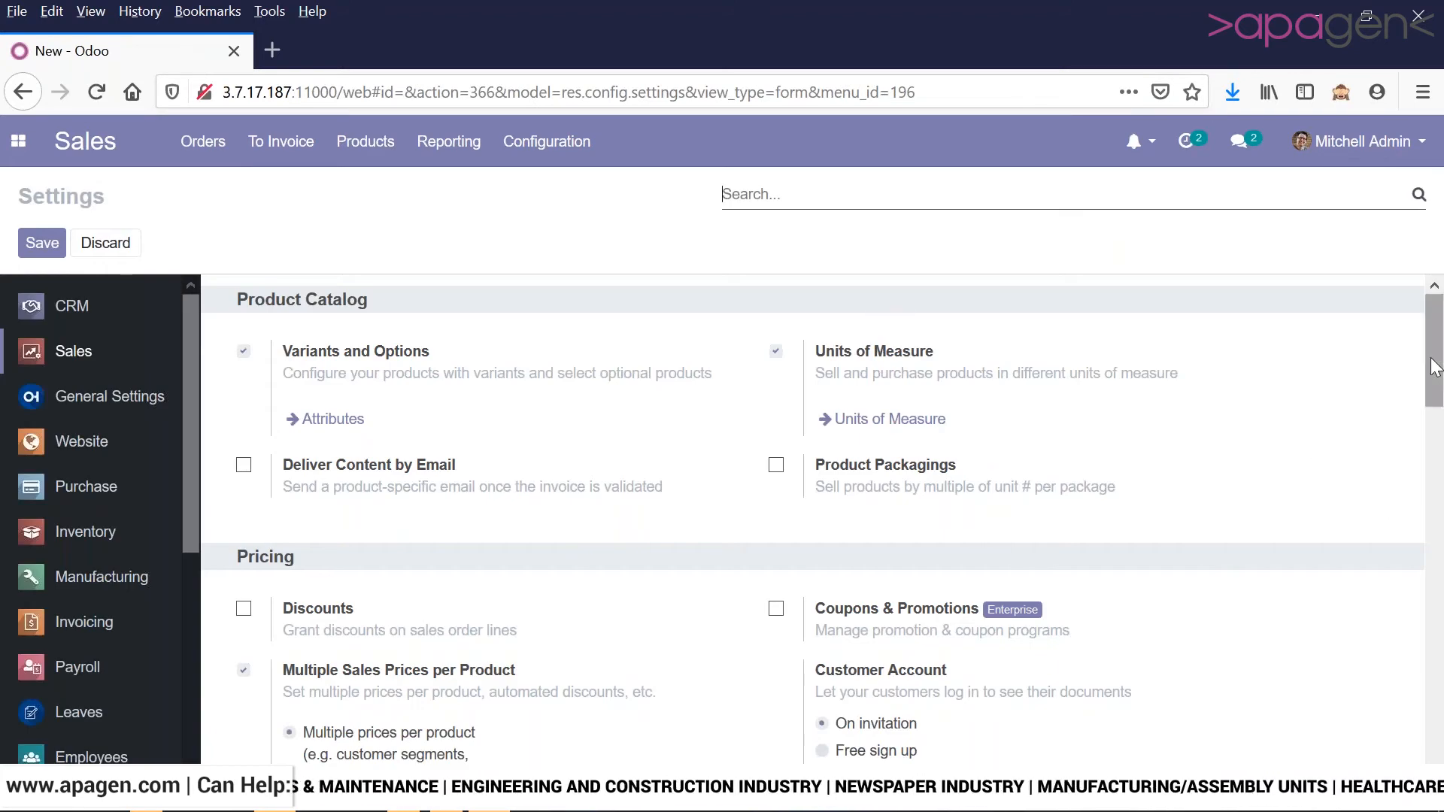
{"action": "left_click_drag", "start_coordinate": [1436, 367], "coordinate": [1408, 540]}
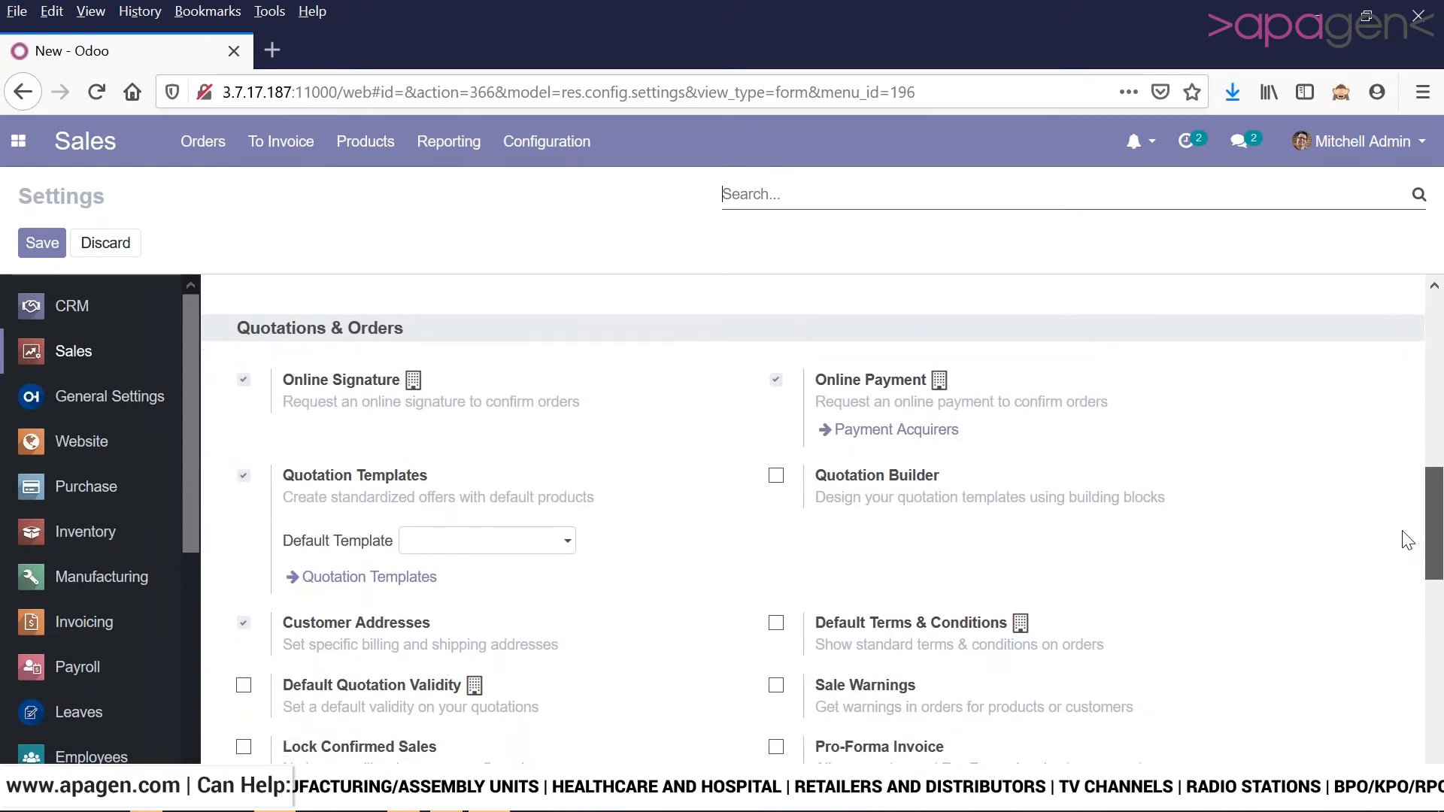
{"action": "left_click_drag", "start_coordinate": [1409, 540], "coordinate": [1294, 367]}
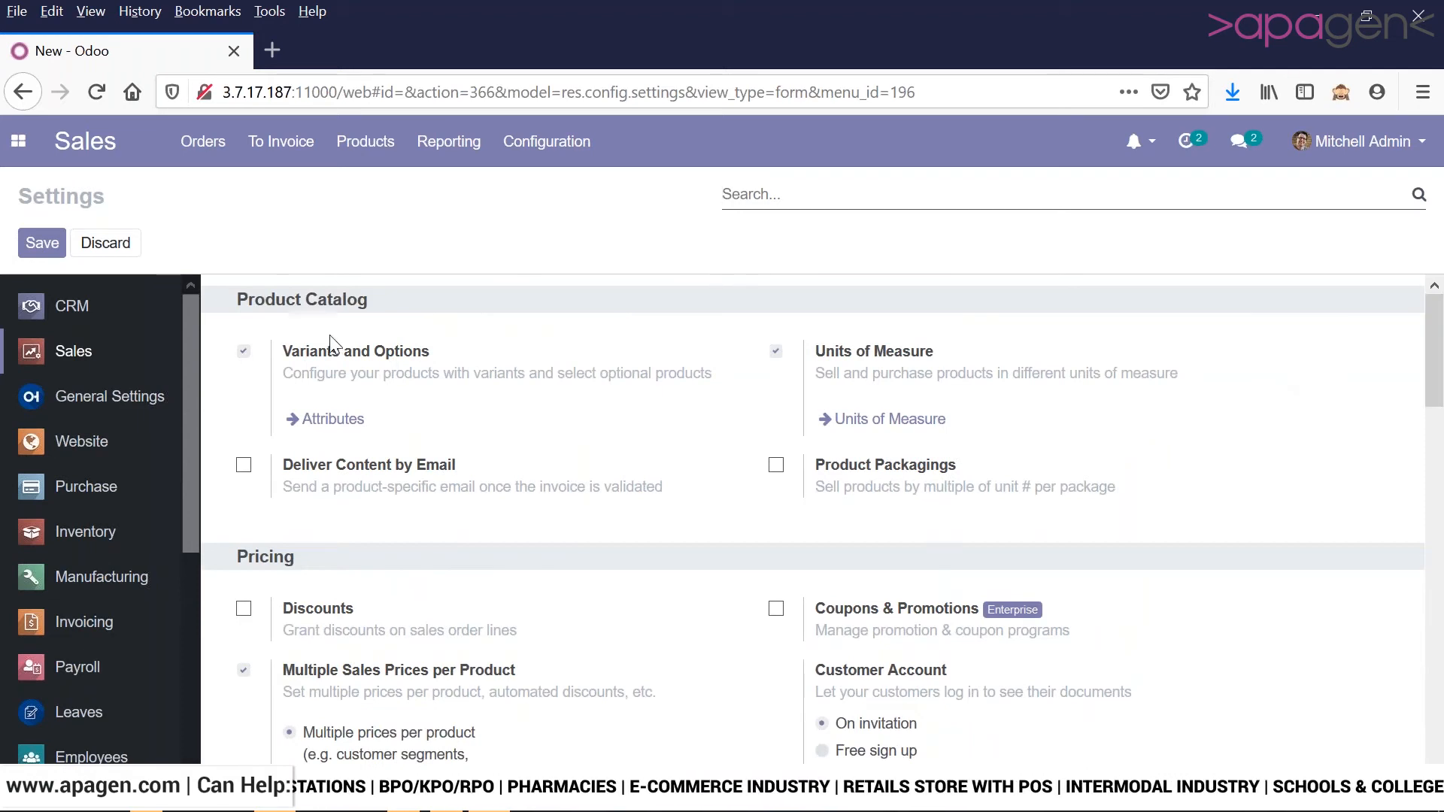
- Toggle the Variants and Options setting off and on again, and examine the remaining Sales settings down to the Invoicing section
{"action": "left_click", "coordinate": [243, 351]}
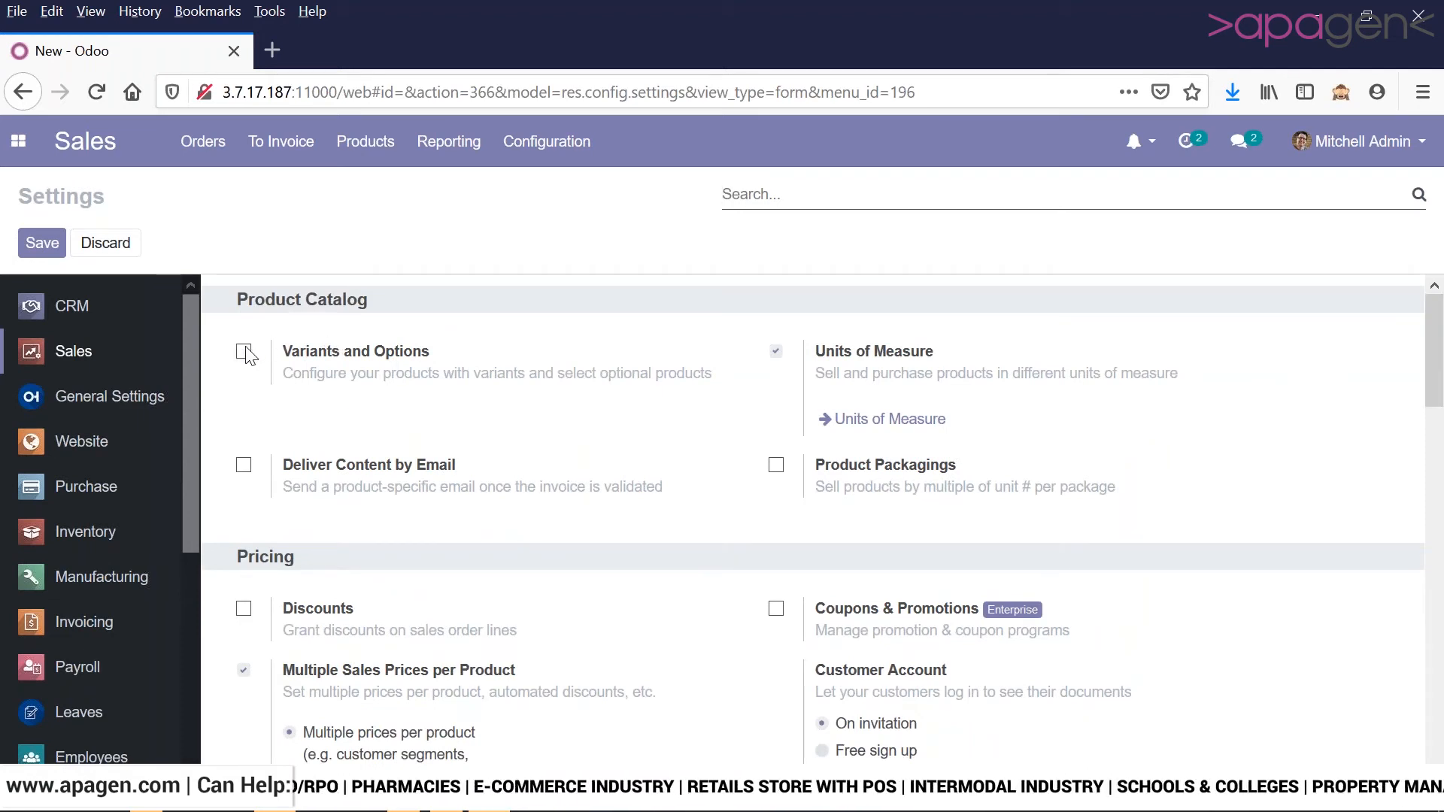
{"action": "left_click", "coordinate": [244, 352]}
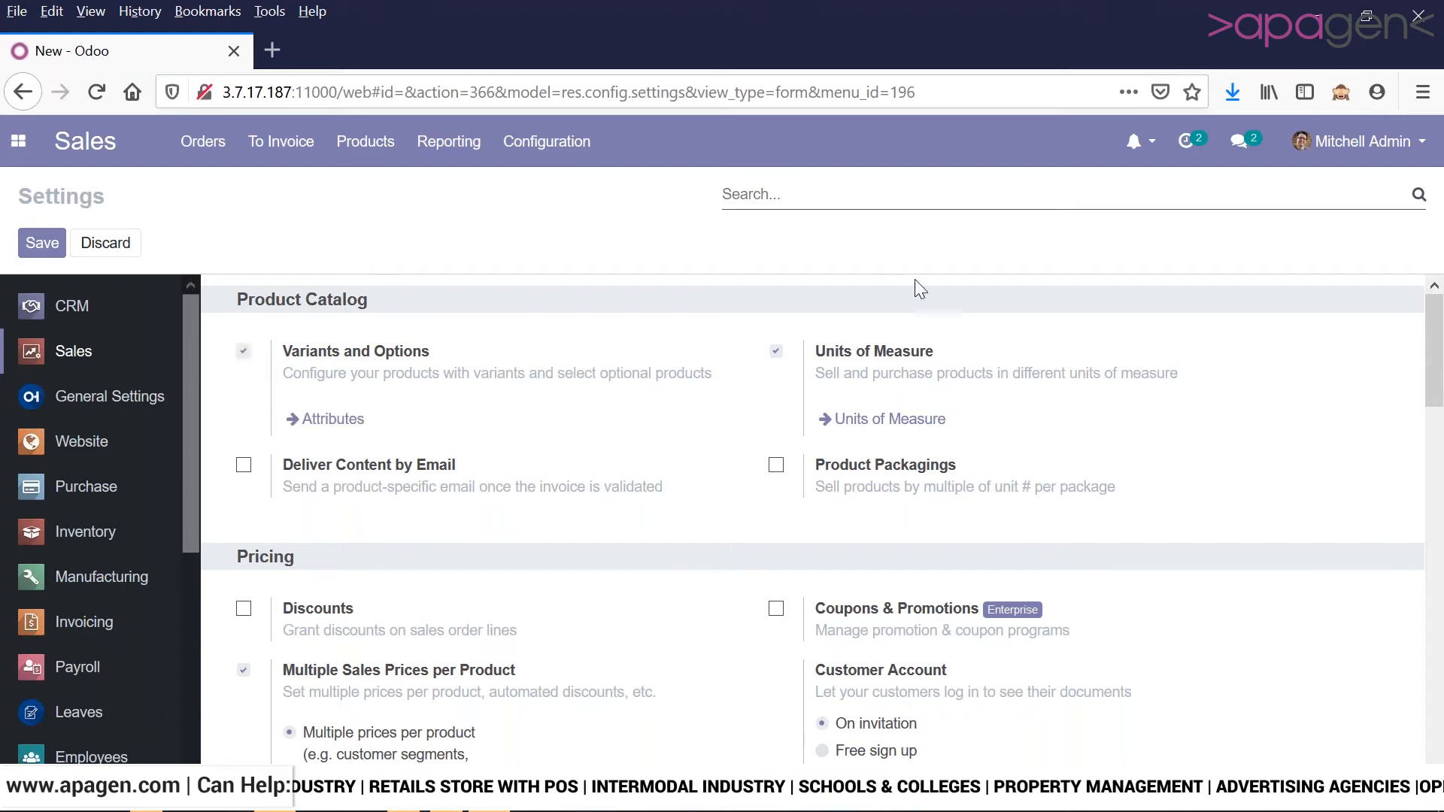
{"action": "left_click_drag", "start_coordinate": [1438, 342], "coordinate": [1438, 696]}
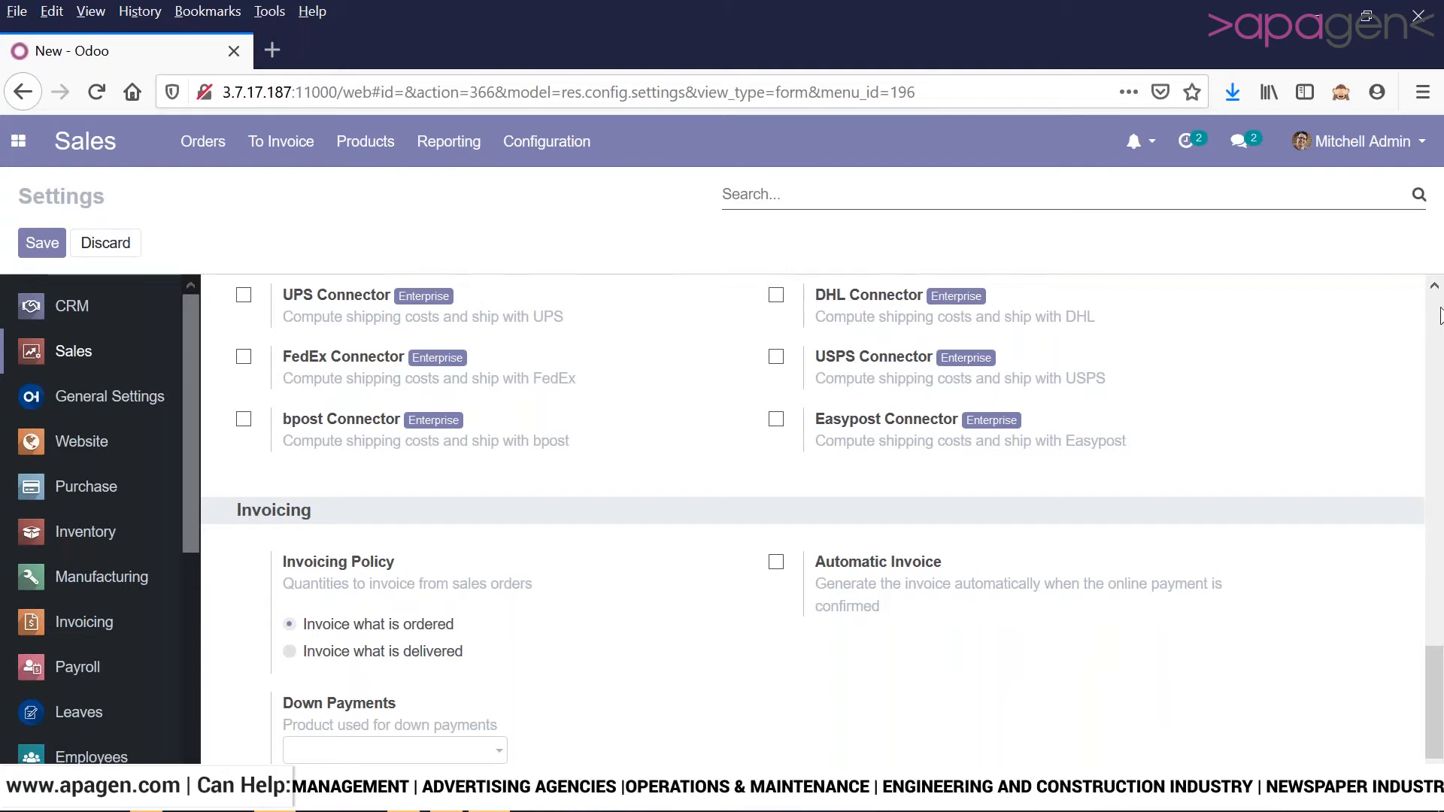
{"action": "scroll", "coordinate": [1440, 316], "scroll_direction": "up", "scroll_amount": 5}
{"action": "scroll", "coordinate": [1439, 316], "scroll_direction": "up", "scroll_amount": 5}
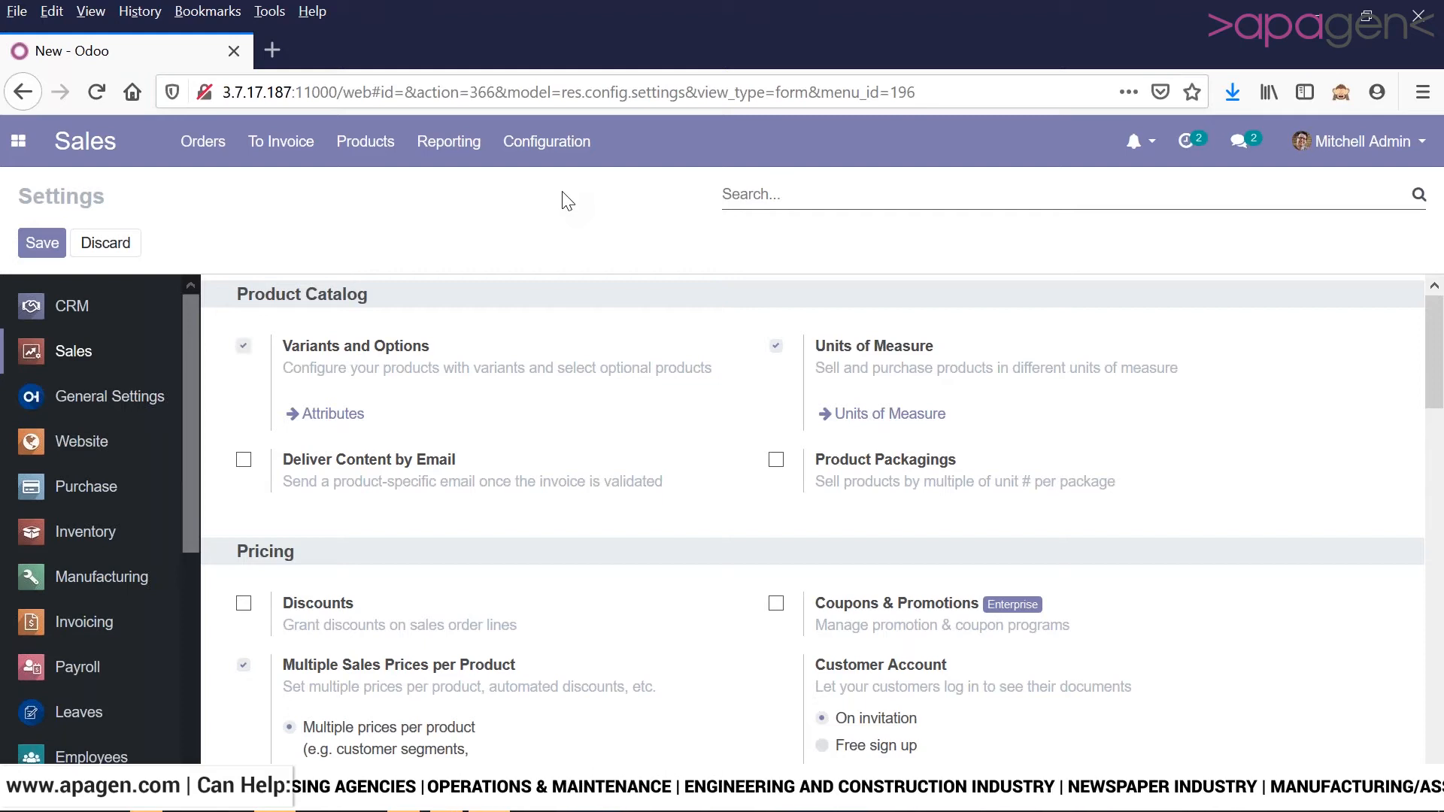
- Go to the product catalog, discarding the unsaved settings changes, and open the Acoustic Bloc Screens product
{"action": "left_click", "coordinate": [368, 149]}
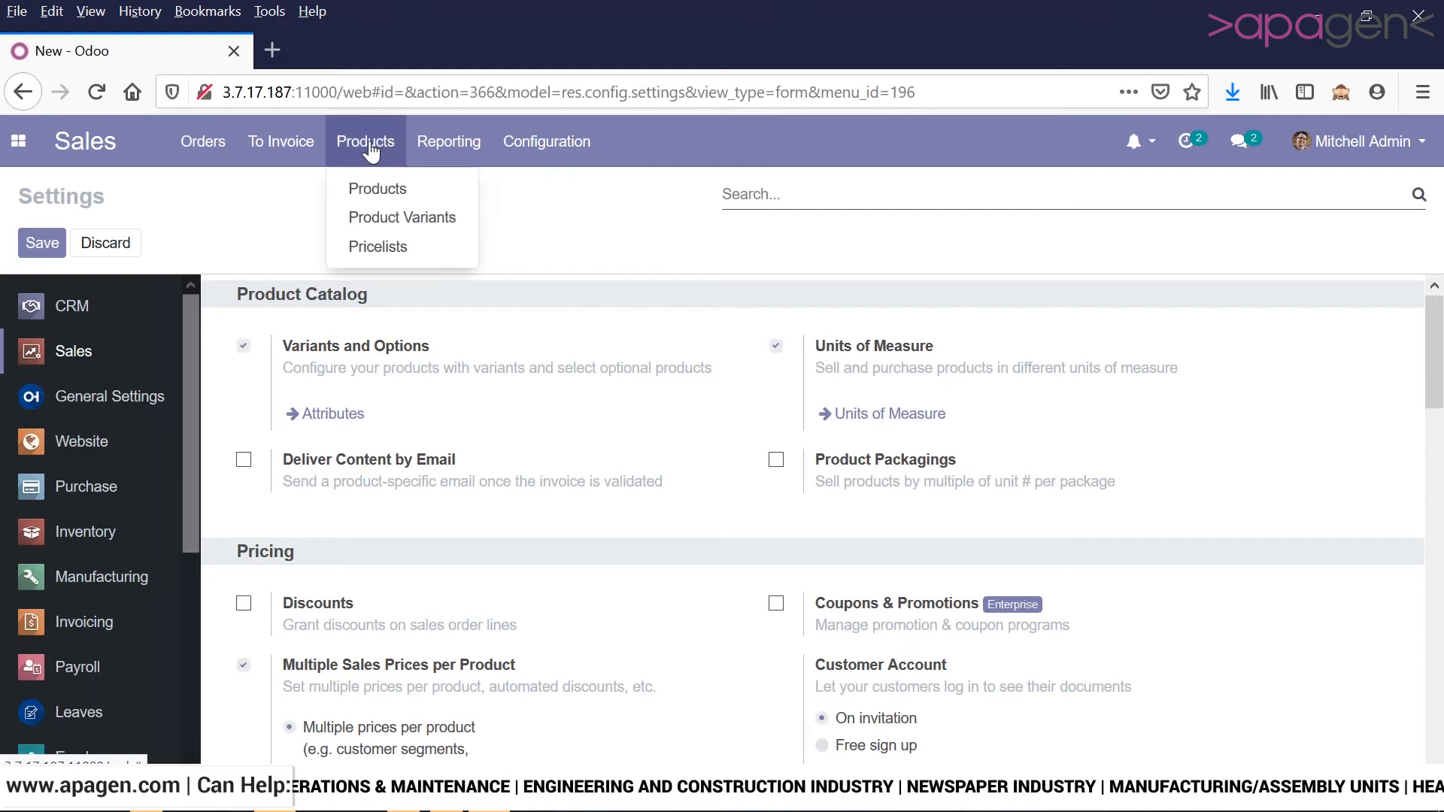
{"action": "left_click", "coordinate": [368, 190]}
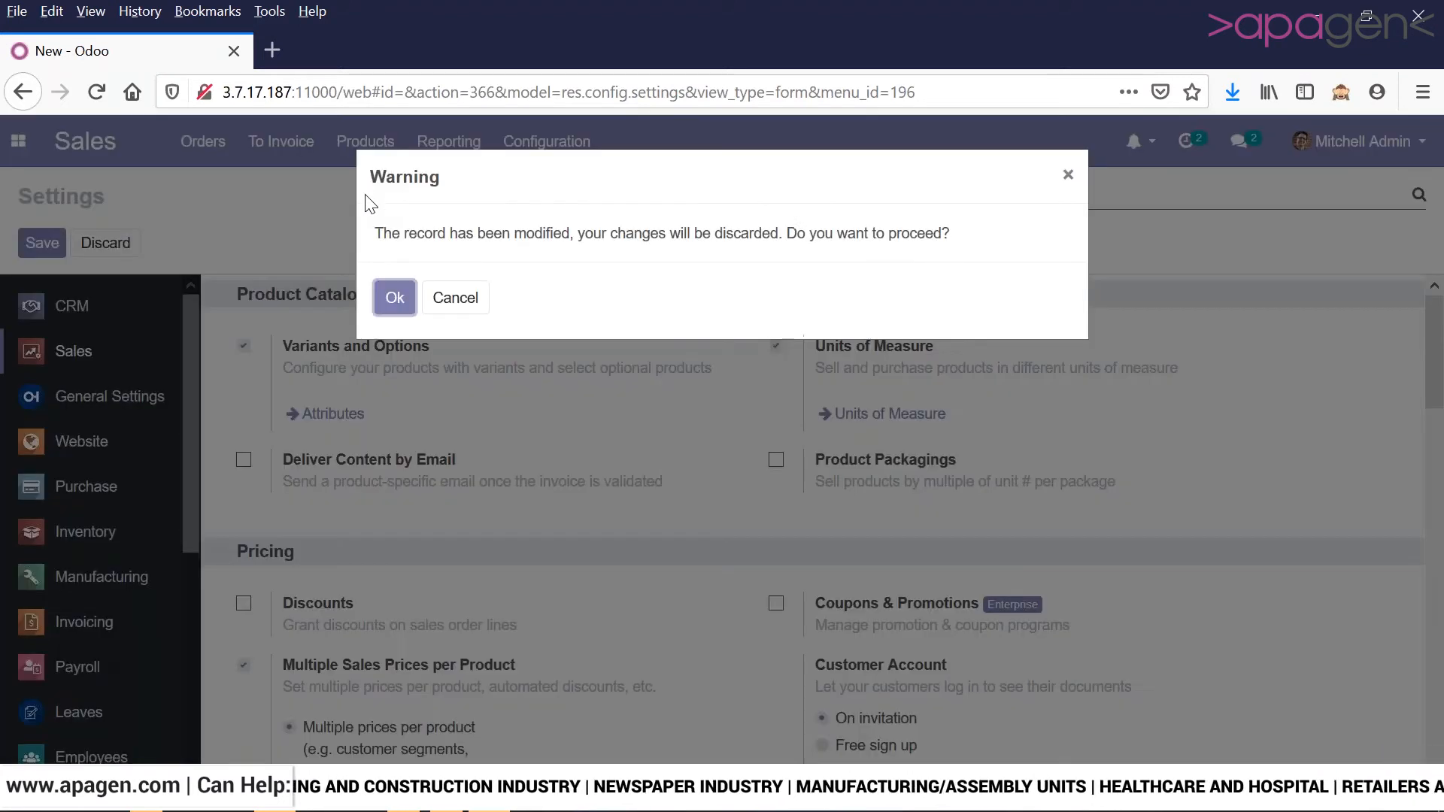
{"action": "left_click", "coordinate": [389, 298]}
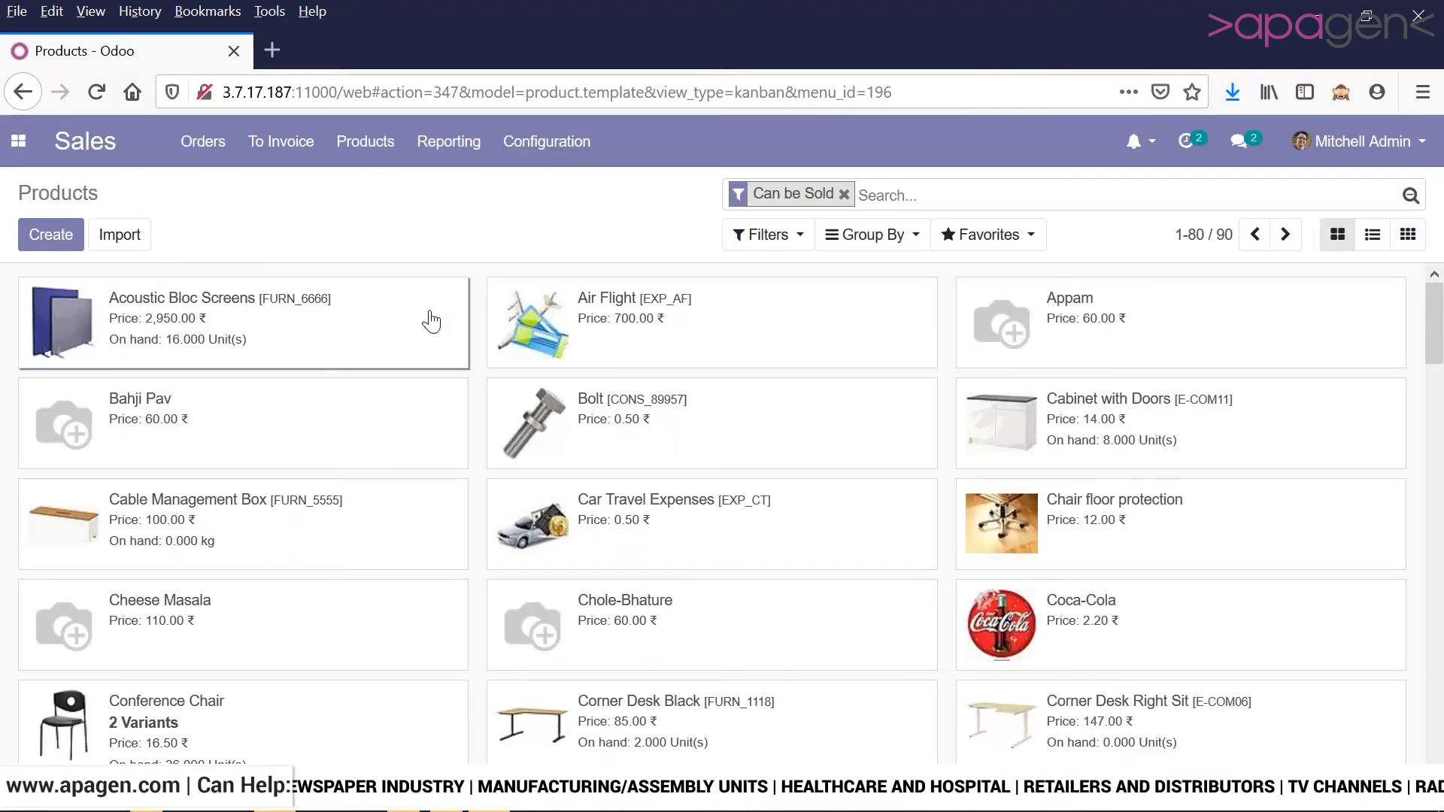
{"action": "left_click", "coordinate": [432, 321]}
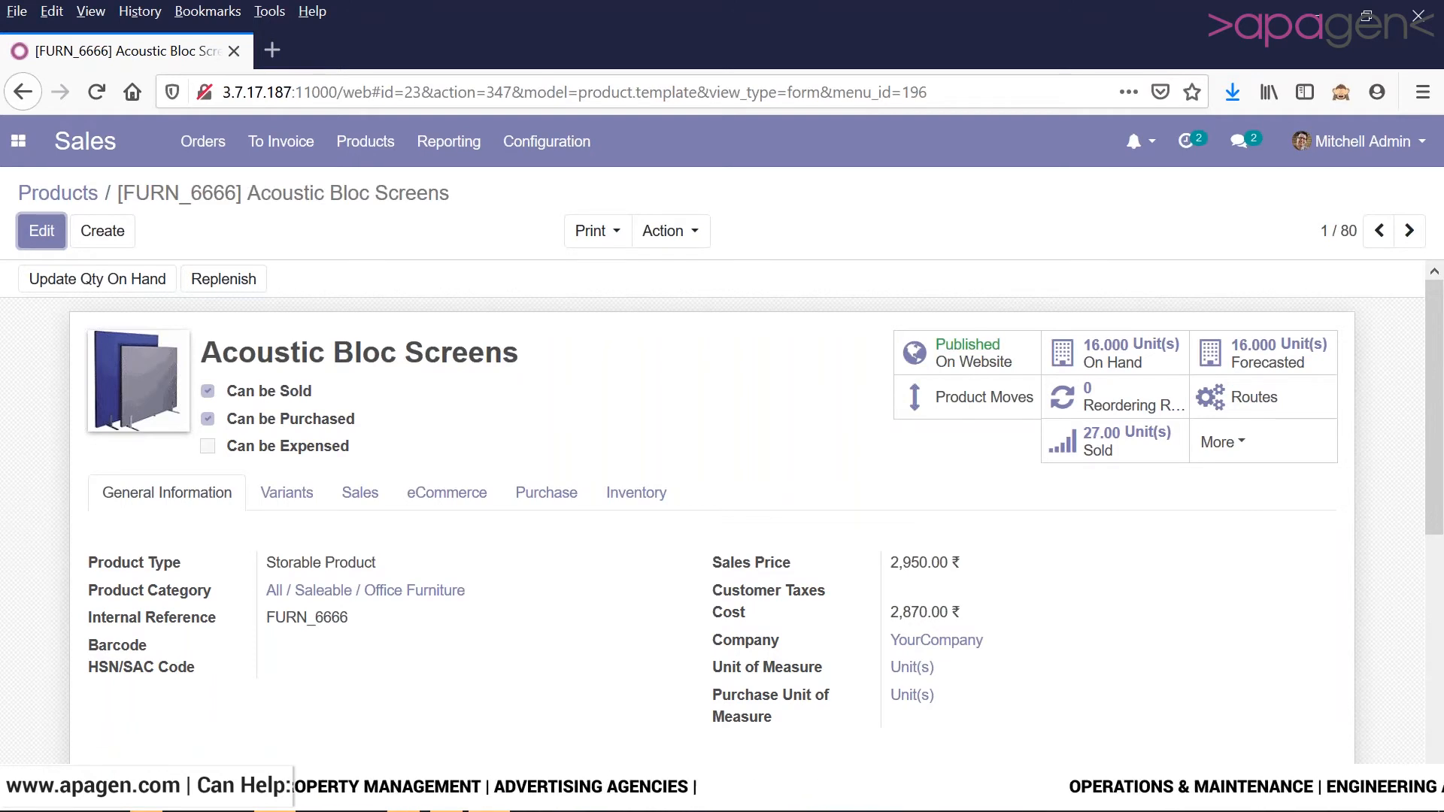
- Put the Acoustic Bloc Screens product in edit mode and examine its inventory, sales and variants details
{"action": "left_click", "coordinate": [39, 231]}
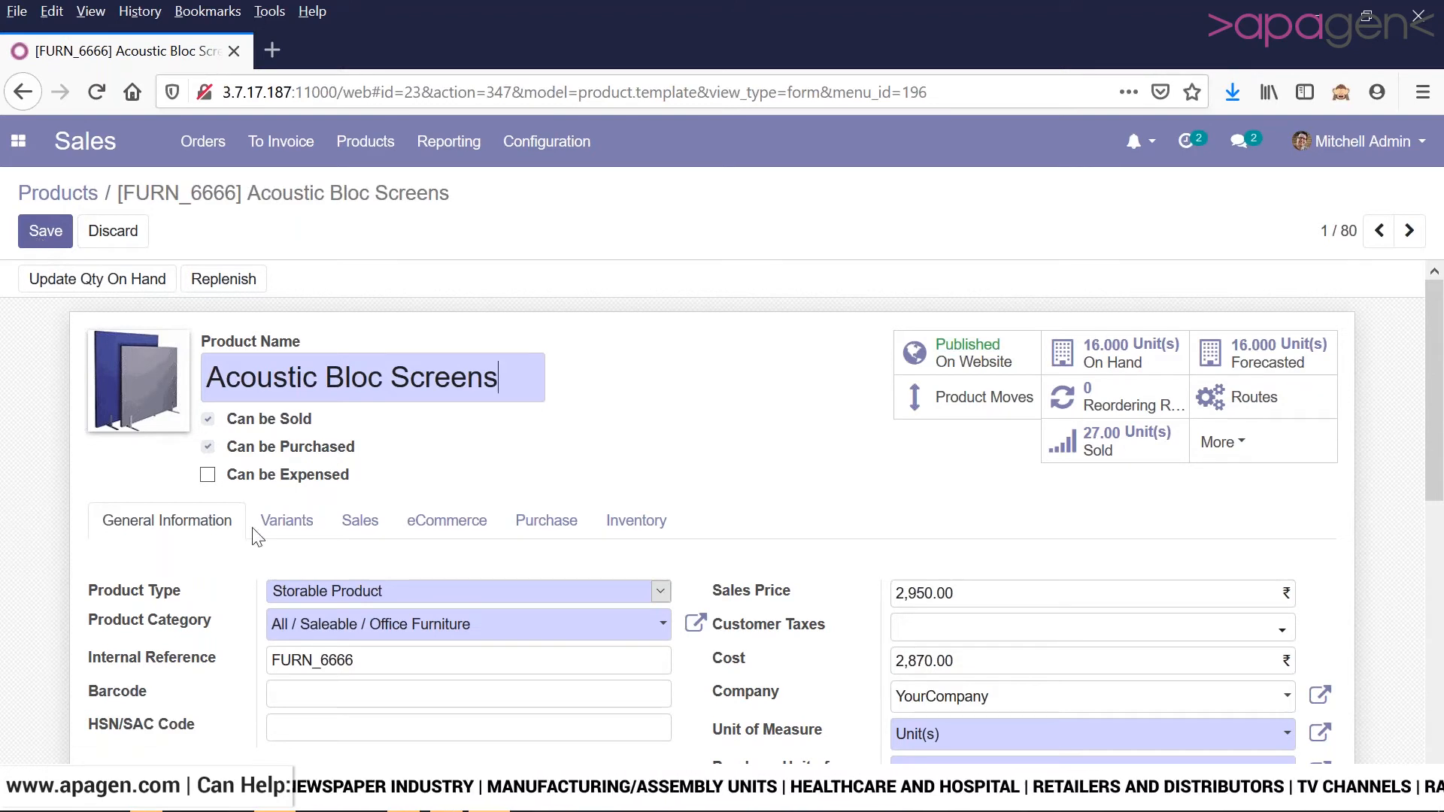
{"action": "left_click", "coordinate": [636, 531]}
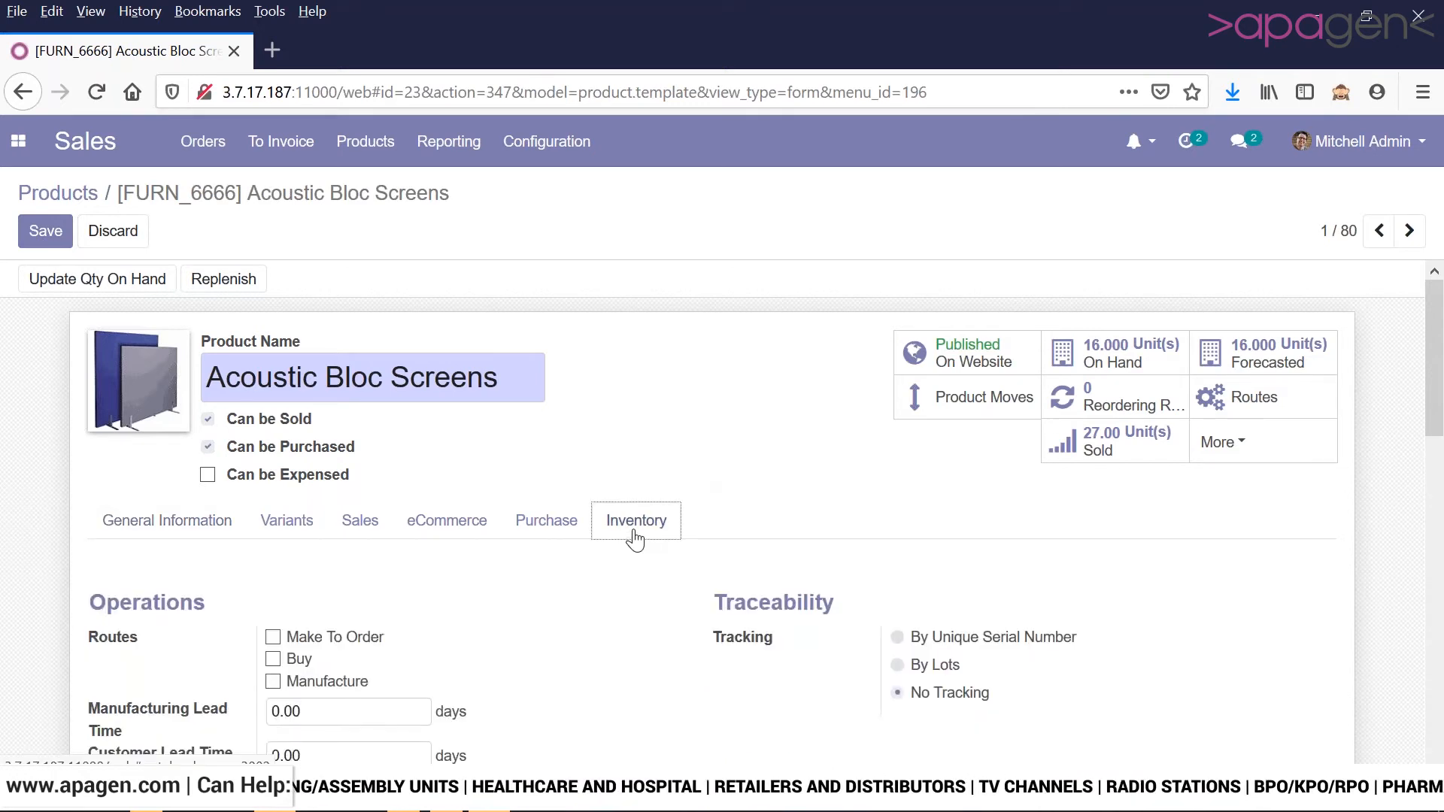
{"action": "left_click", "coordinate": [571, 534]}
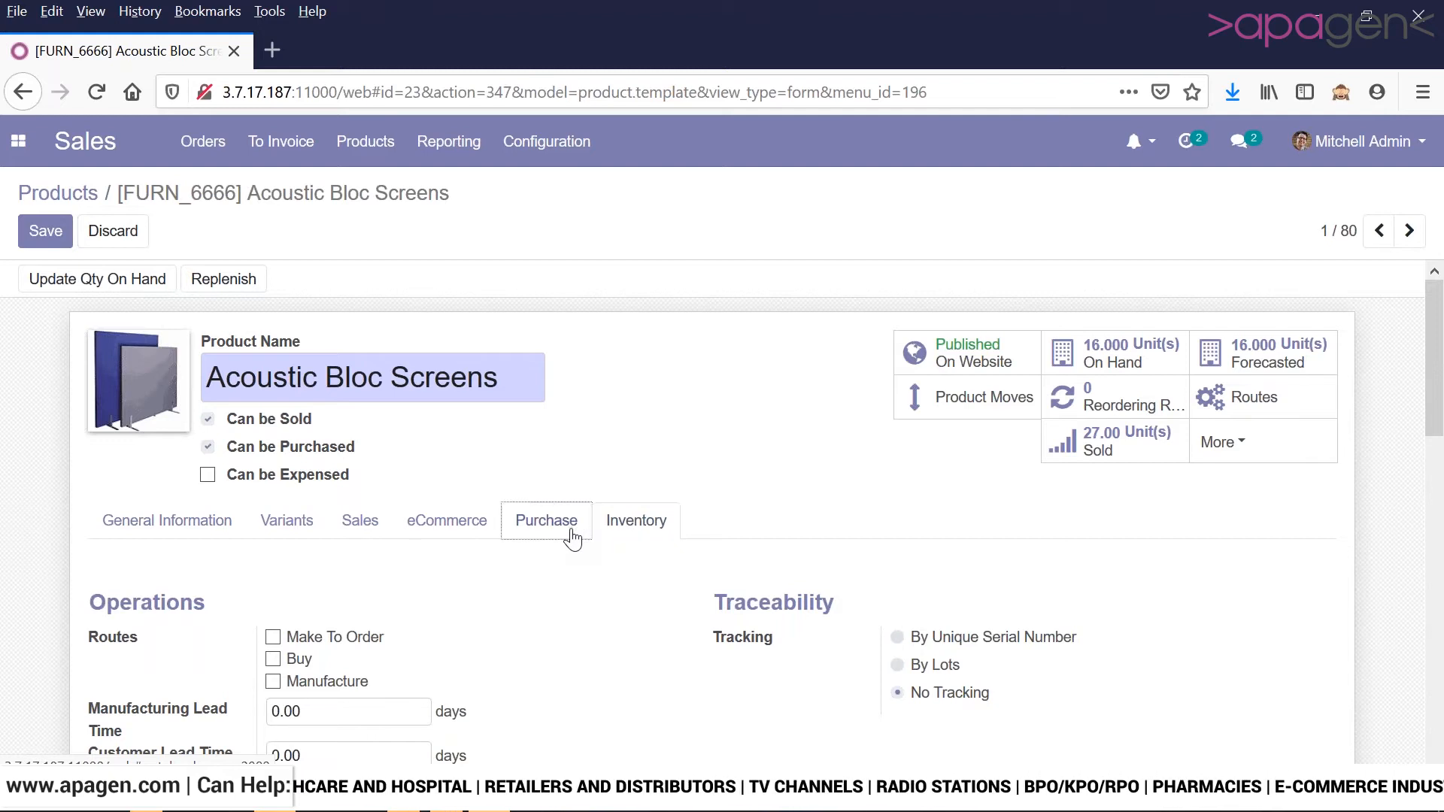
{"action": "left_click", "coordinate": [360, 527]}
{"action": "left_click", "coordinate": [310, 530]}
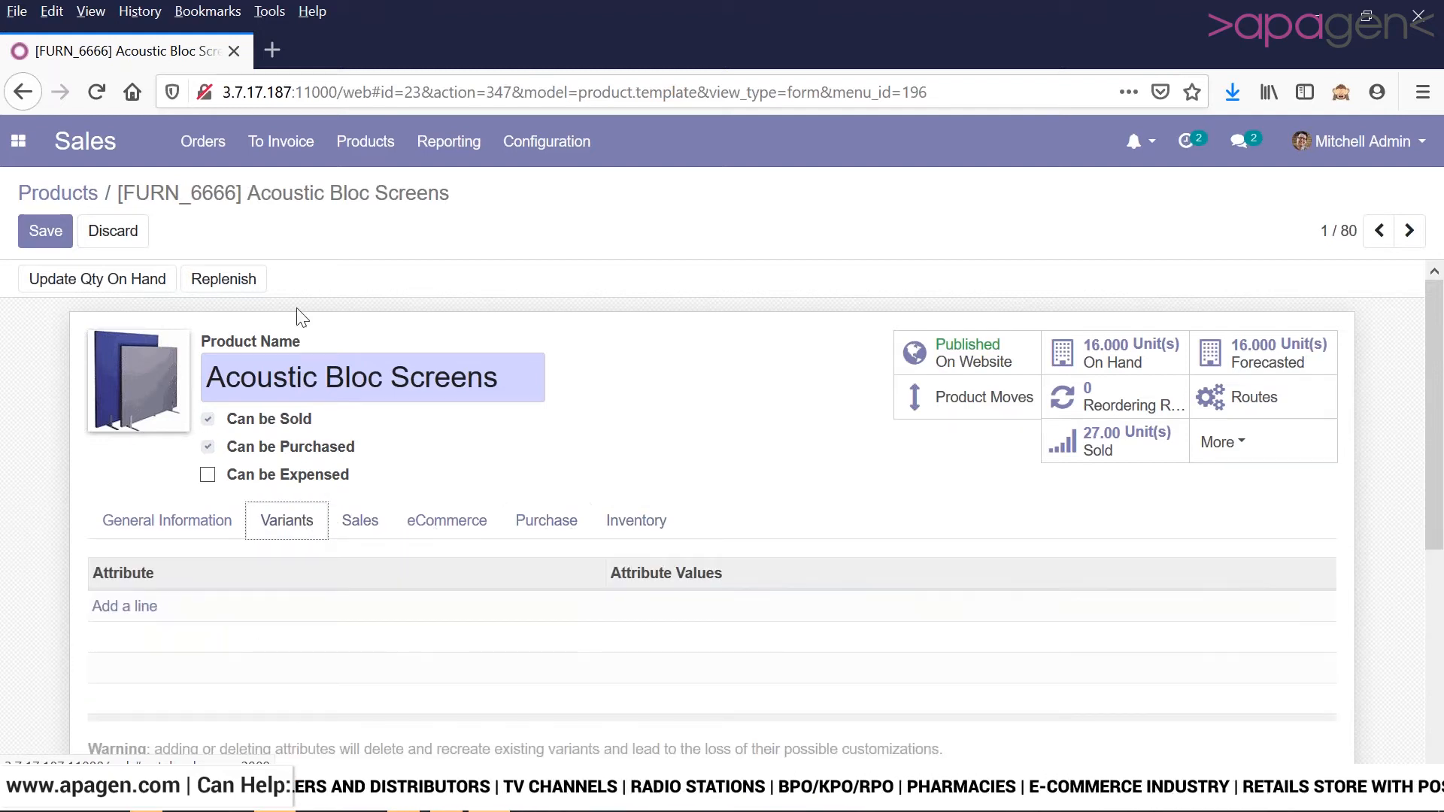
- Go to the confirmed sales orders, leaving the product form, and open the Ready Mat order for editing
{"action": "left_click", "coordinate": [203, 141]}
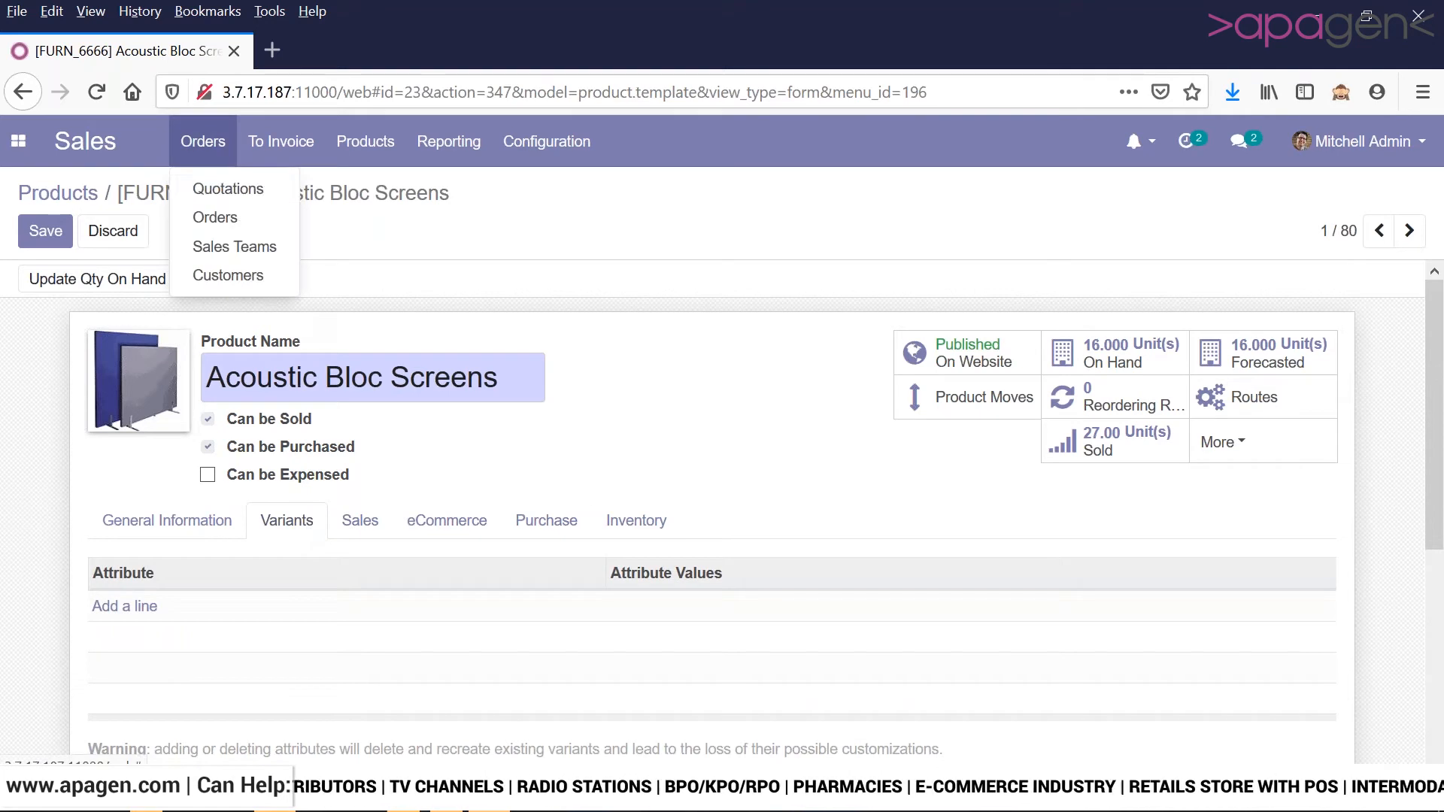
{"action": "left_click", "coordinate": [246, 227]}
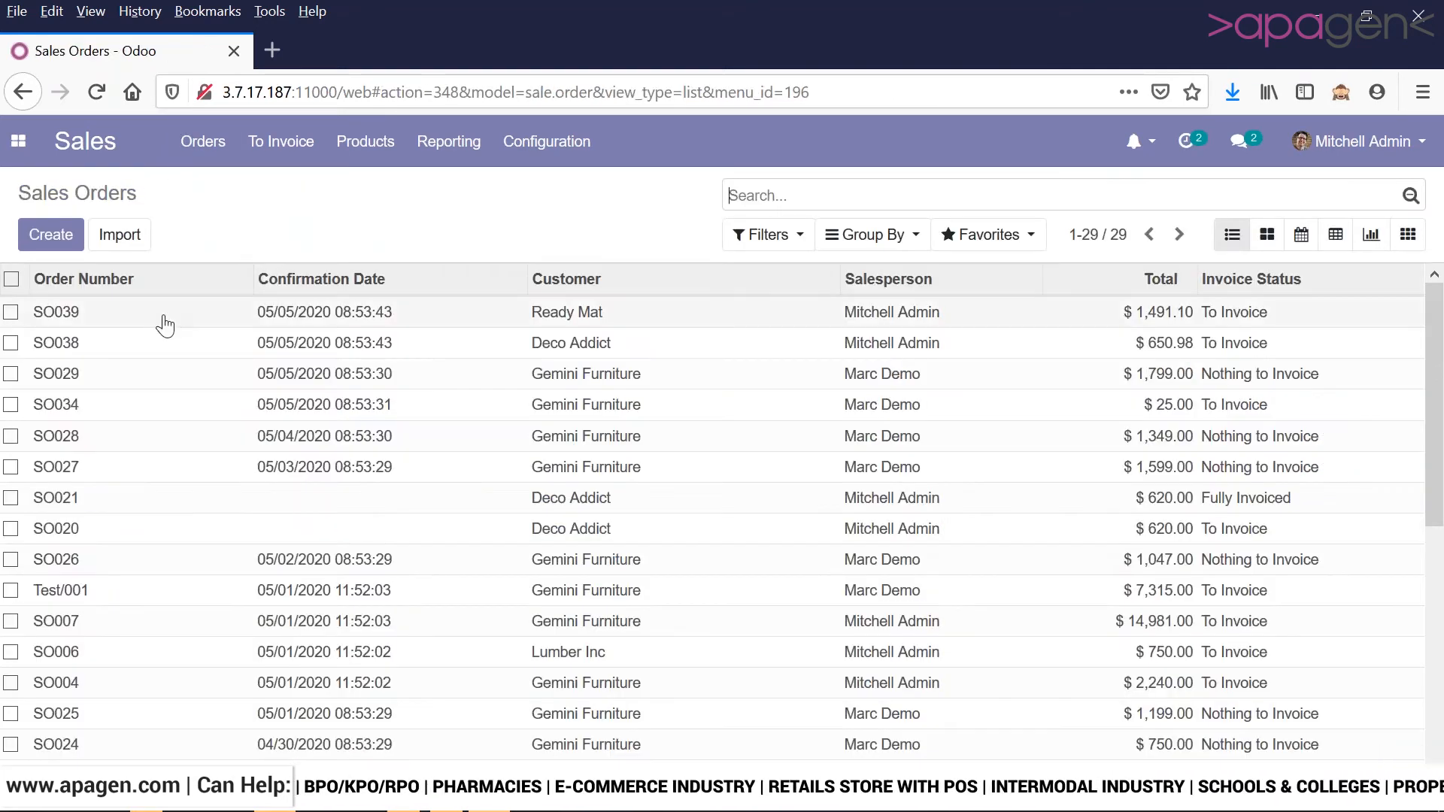
{"action": "left_click", "coordinate": [165, 325]}
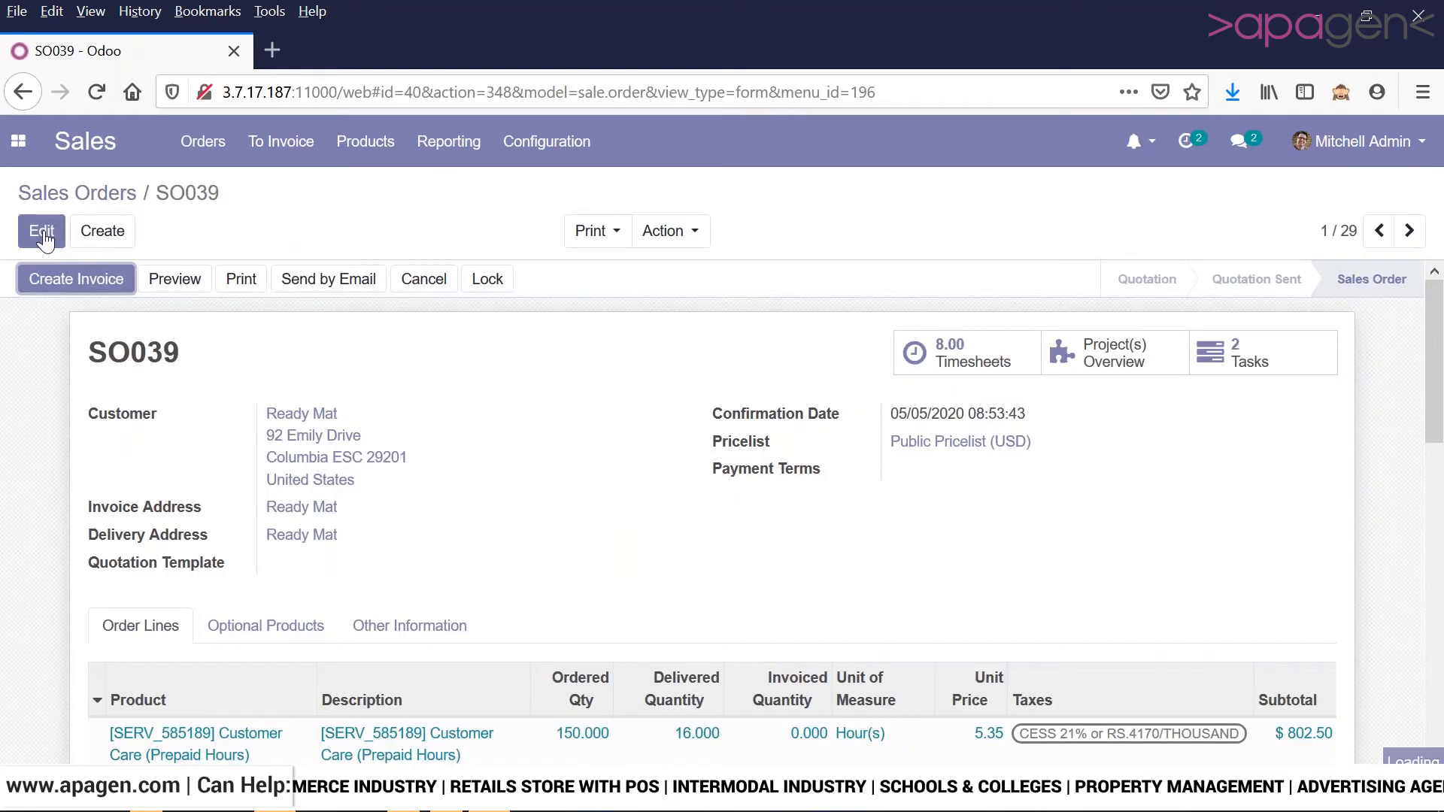
{"action": "left_click", "coordinate": [41, 232]}
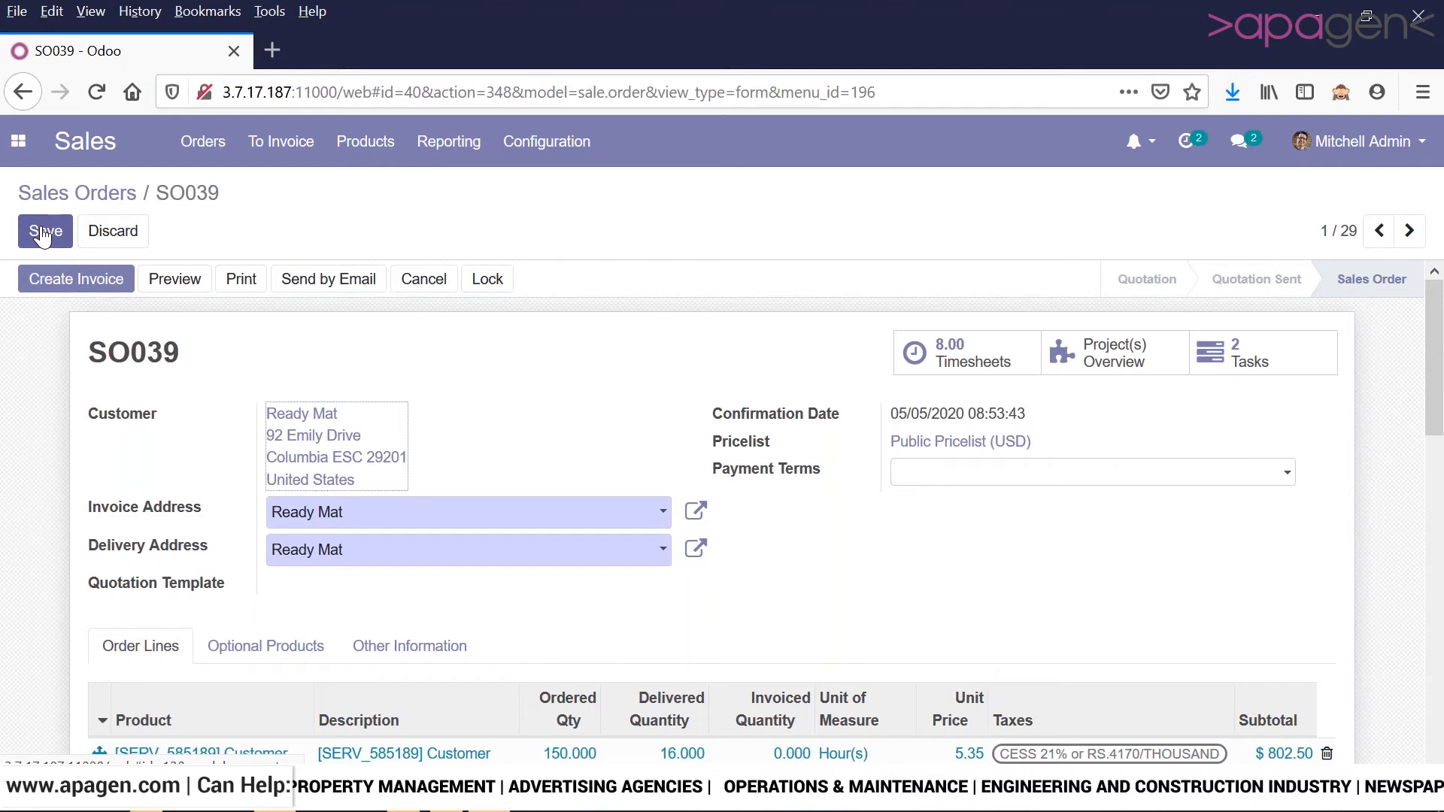
- Examine the Ready Mat order's order lines, optional products and other information
{"action": "left_click_drag", "start_coordinate": [1442, 357], "coordinate": [1442, 406]}
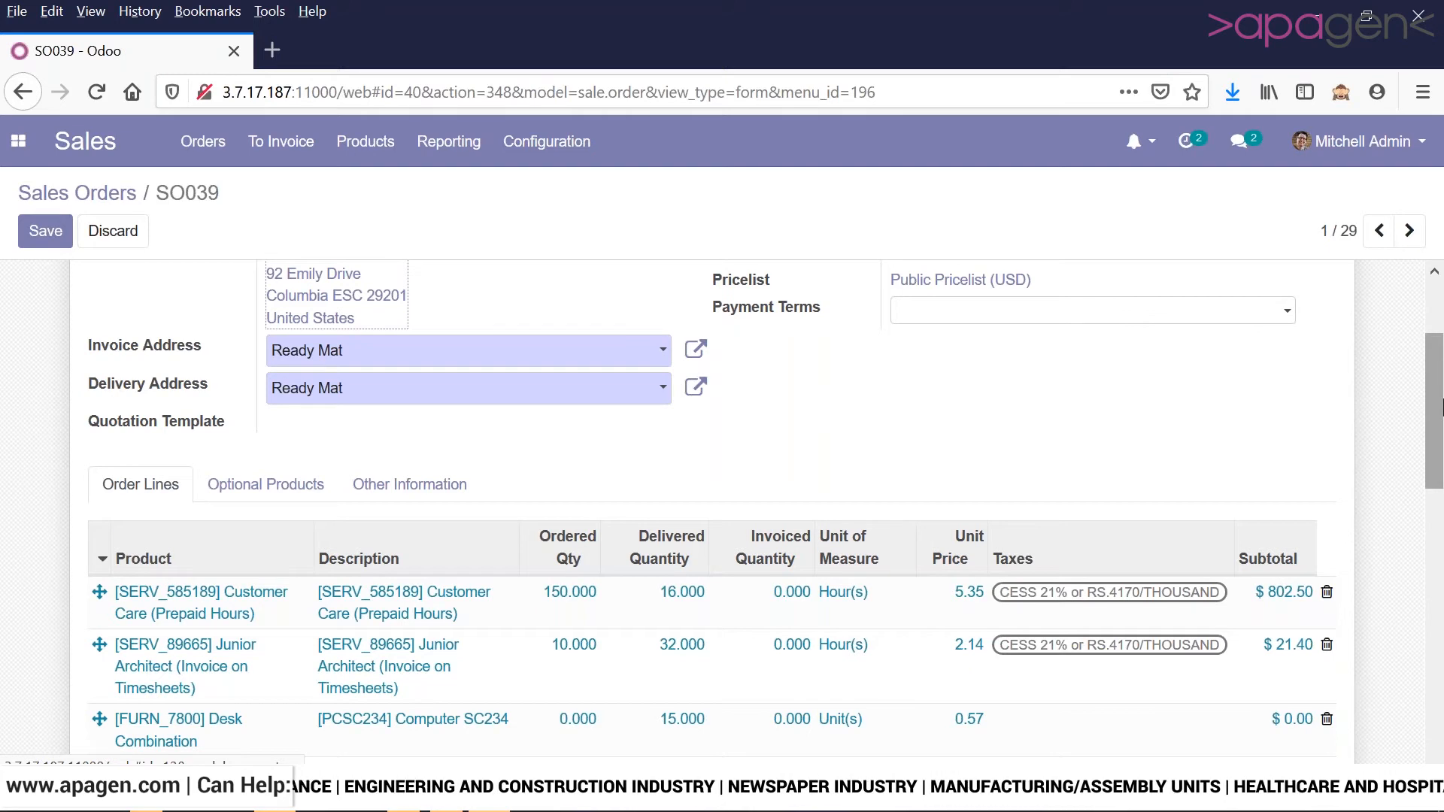
{"action": "left_click_drag", "start_coordinate": [1442, 398], "coordinate": [1398, 365]}
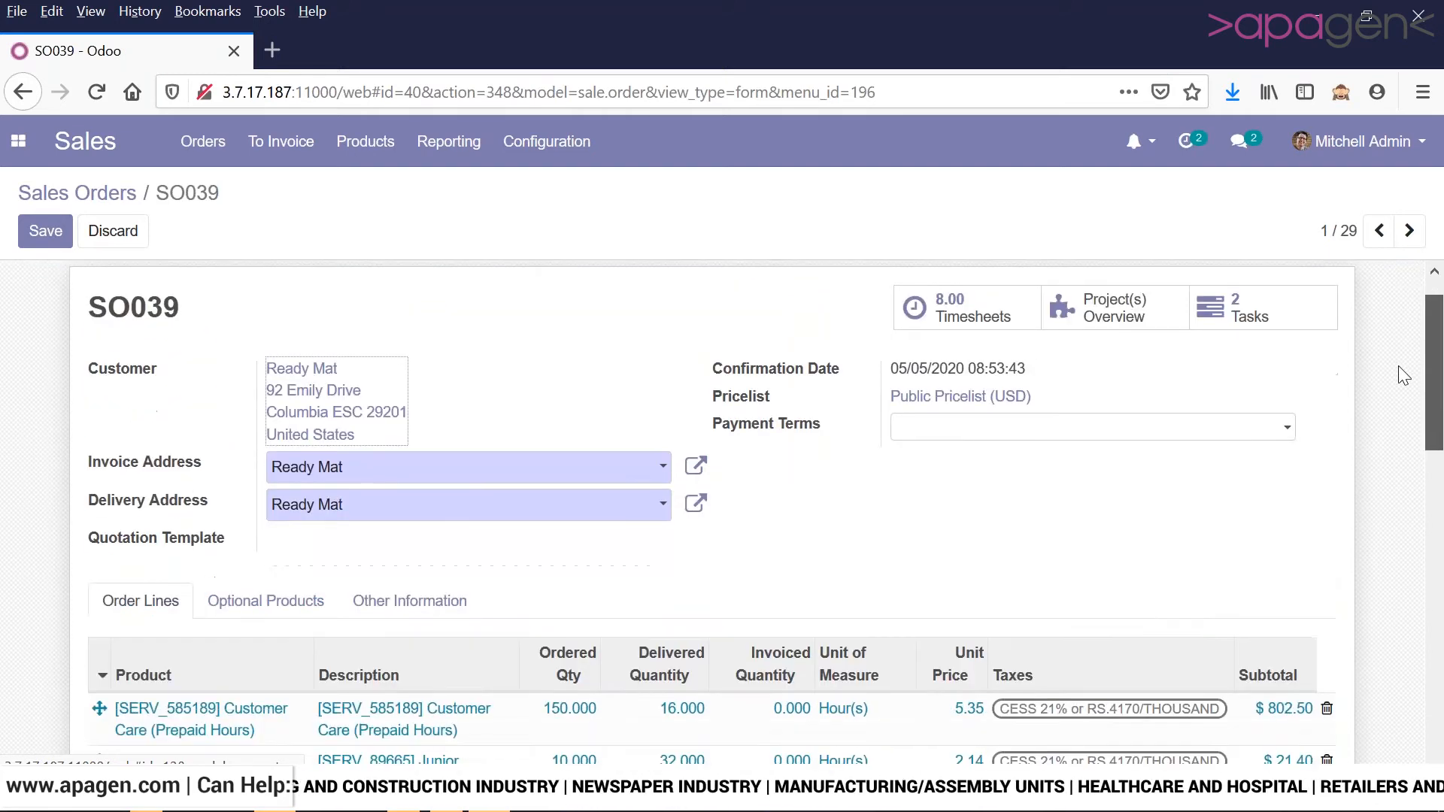
{"action": "left_click", "coordinate": [231, 587]}
{"action": "left_click", "coordinate": [355, 598]}
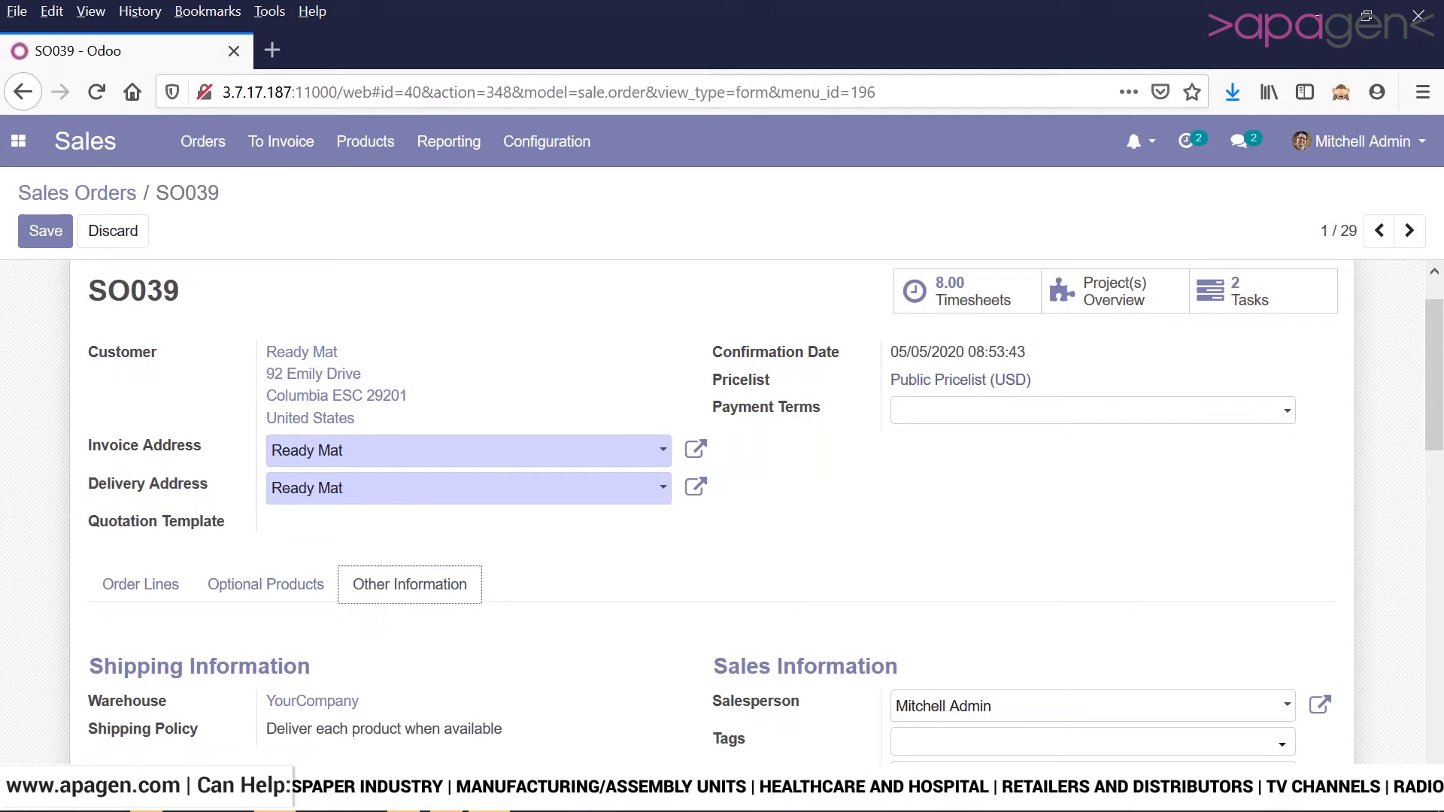
{"action": "left_click_drag", "start_coordinate": [1443, 386], "coordinate": [1370, 265]}
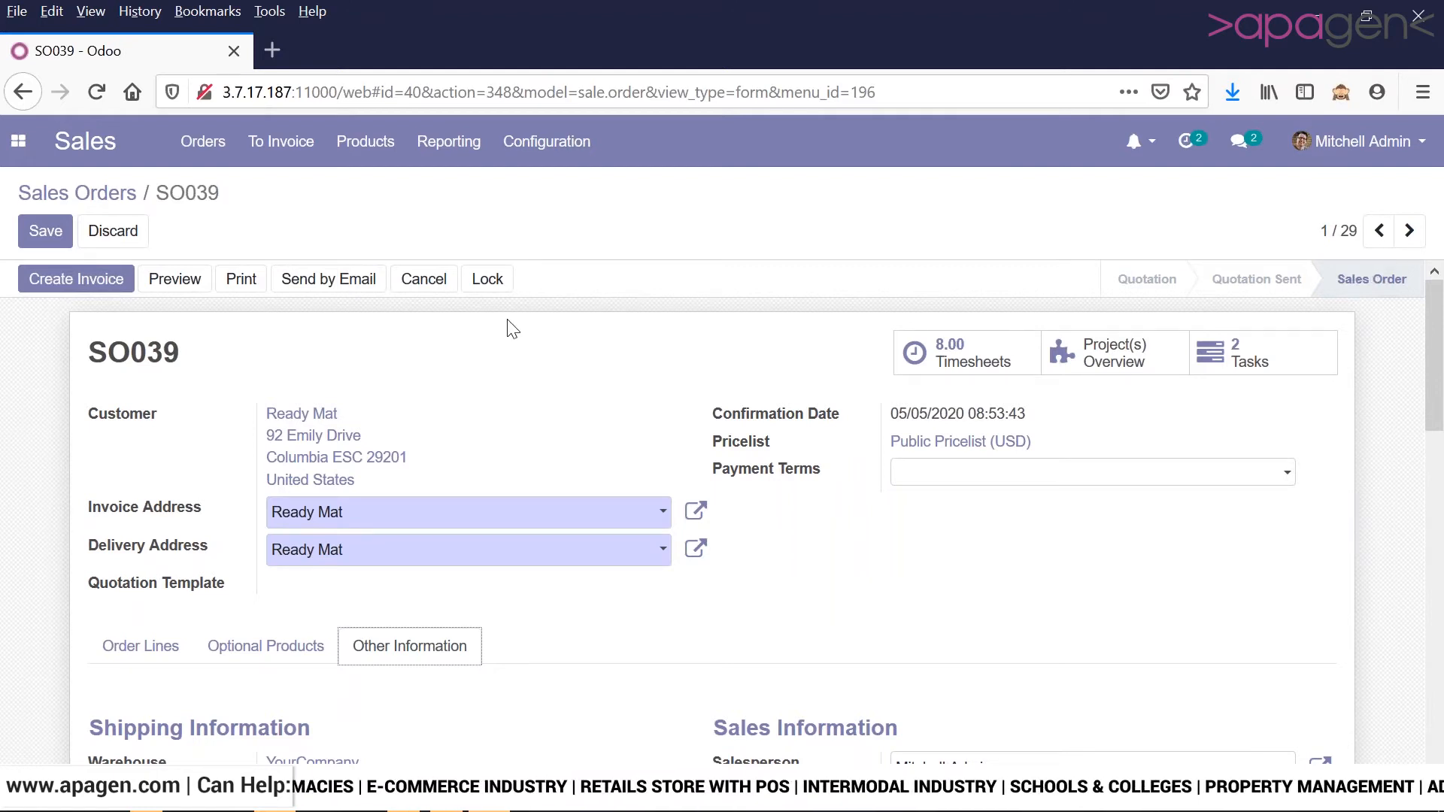
- Preview the Ready Mat order in the customer portal, dismiss the preview banner and examine the product details and totals
{"action": "left_click", "coordinate": [190, 285]}
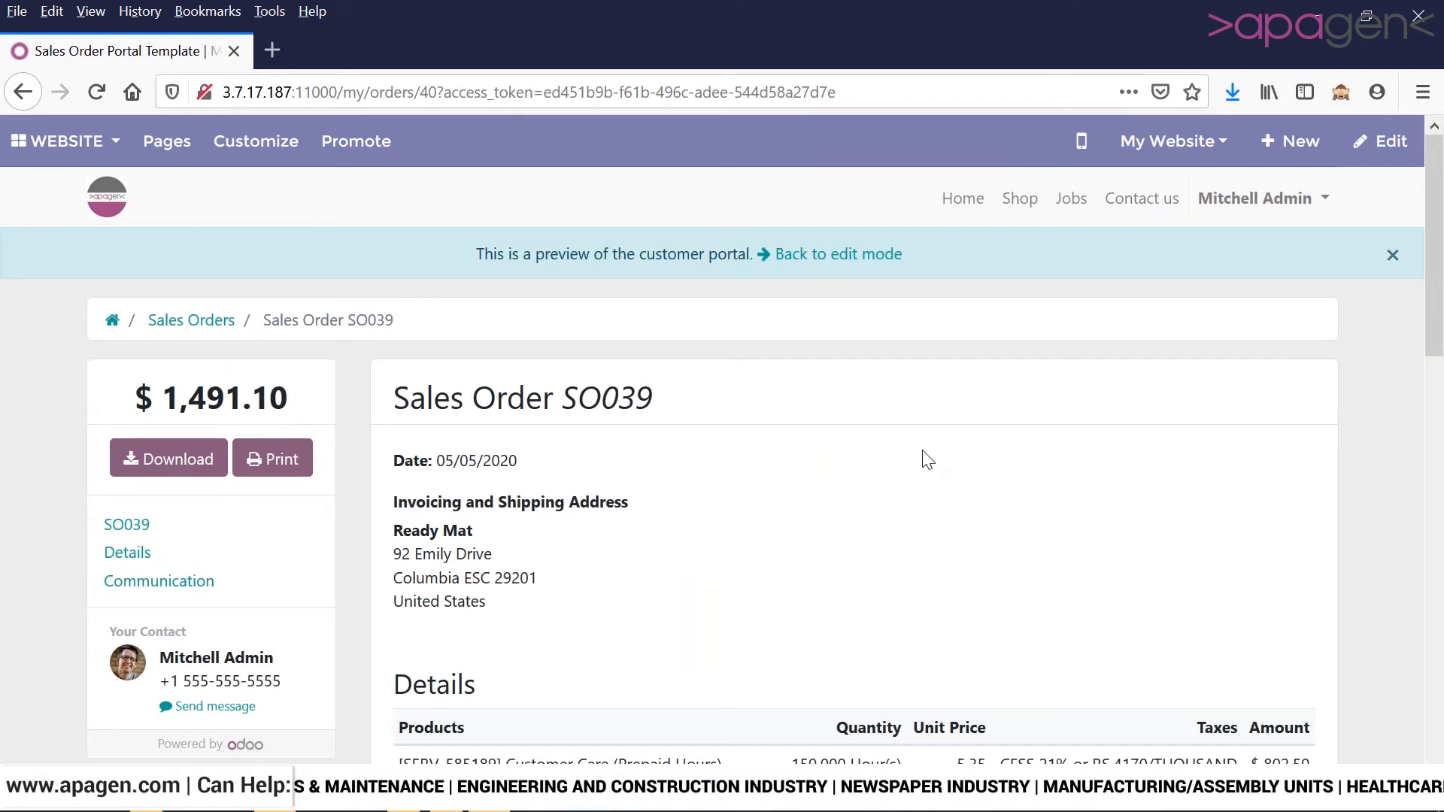
{"action": "left_click", "coordinate": [1394, 256]}
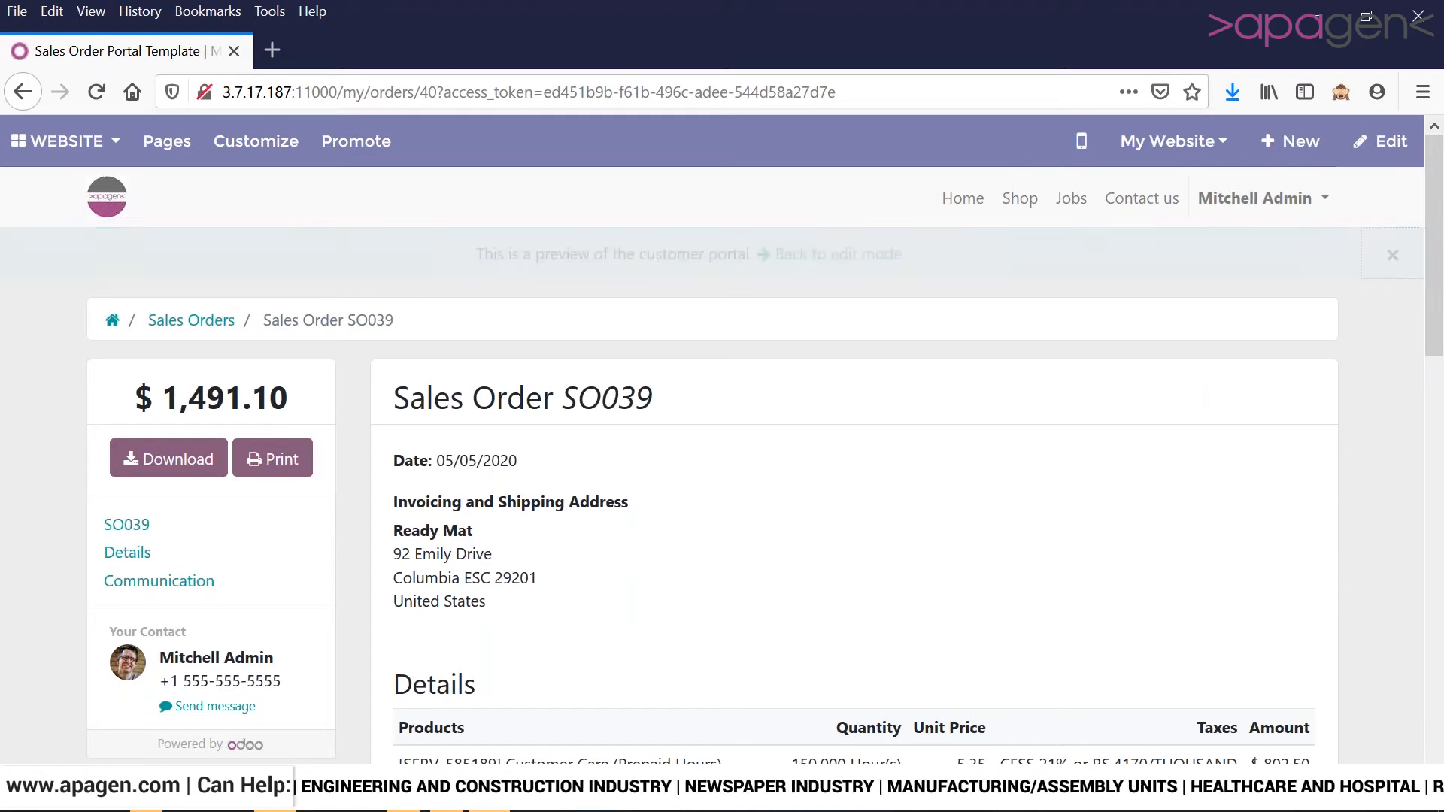
{"action": "scroll", "coordinate": [1441, 202], "scroll_direction": "down", "scroll_amount": 1}
{"action": "scroll", "coordinate": [1441, 202], "scroll_direction": "down", "scroll_amount": 4}
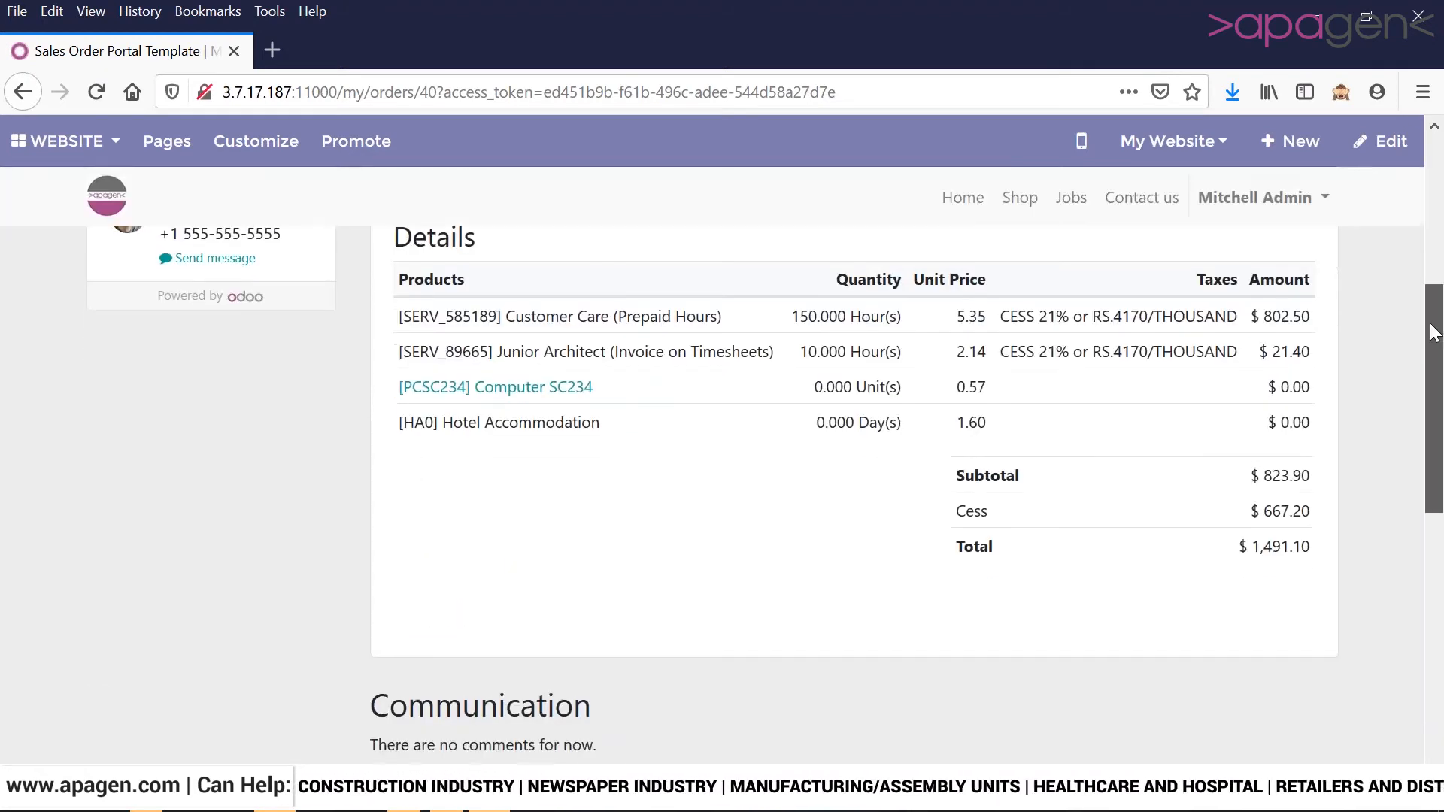
{"action": "scroll", "coordinate": [1416, 281], "scroll_direction": "up", "scroll_amount": 2}
{"action": "scroll", "coordinate": [1417, 282], "scroll_direction": "up", "scroll_amount": 4}
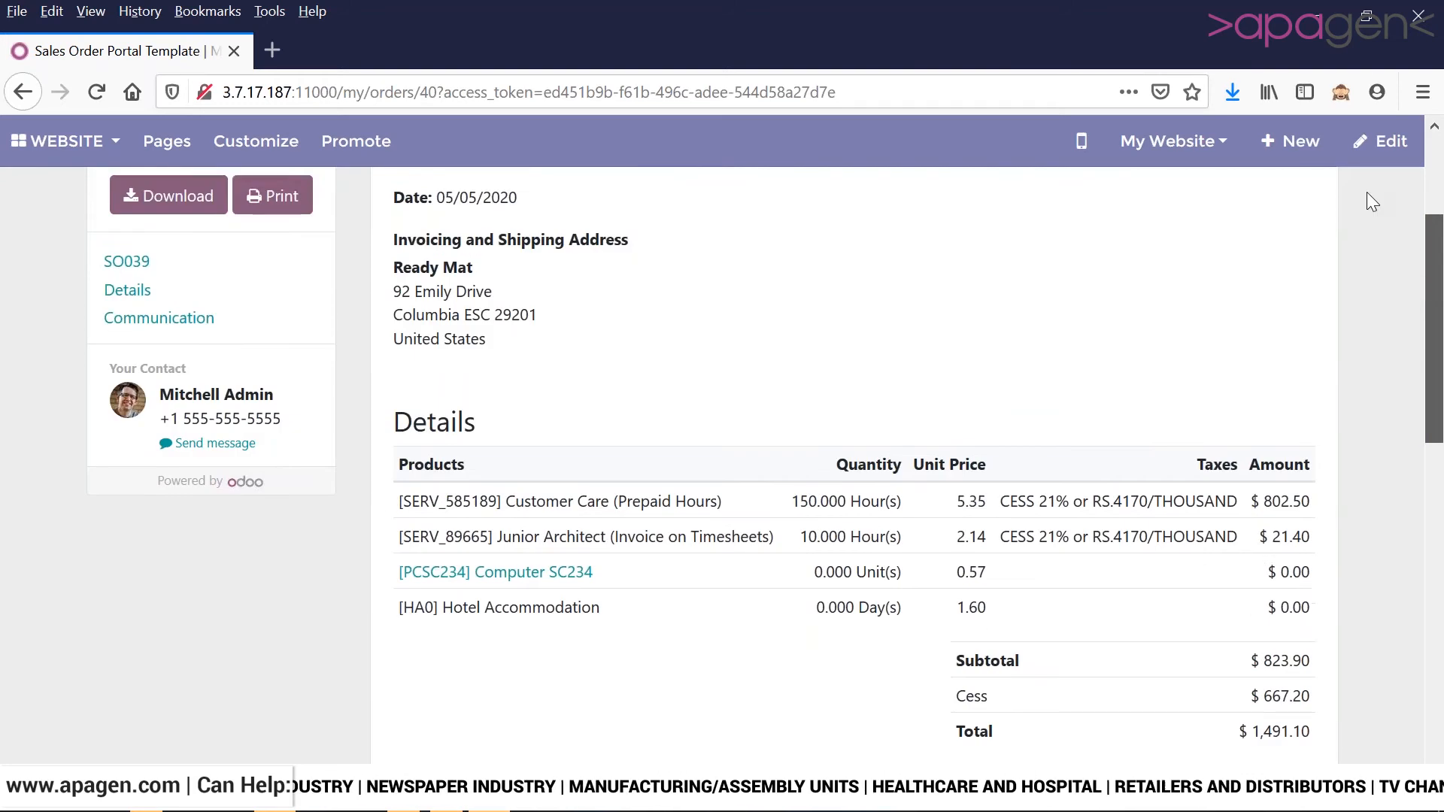
- Leave the portal preview, return to the sales orders list and open the Gemini Furniture order confirmed on 05/04/2020
{"action": "left_click", "coordinate": [6, 86]}
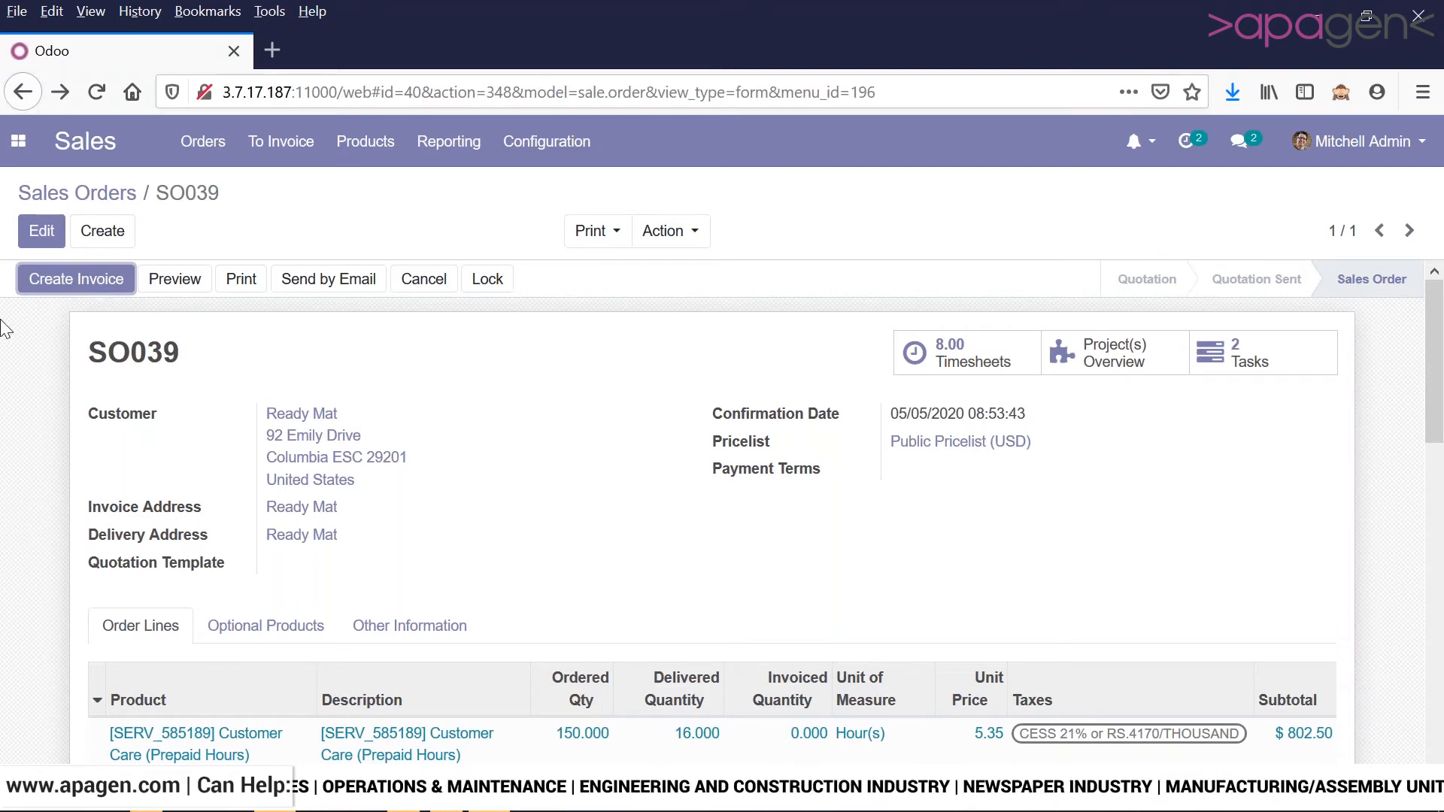
{"action": "left_click", "coordinate": [105, 197]}
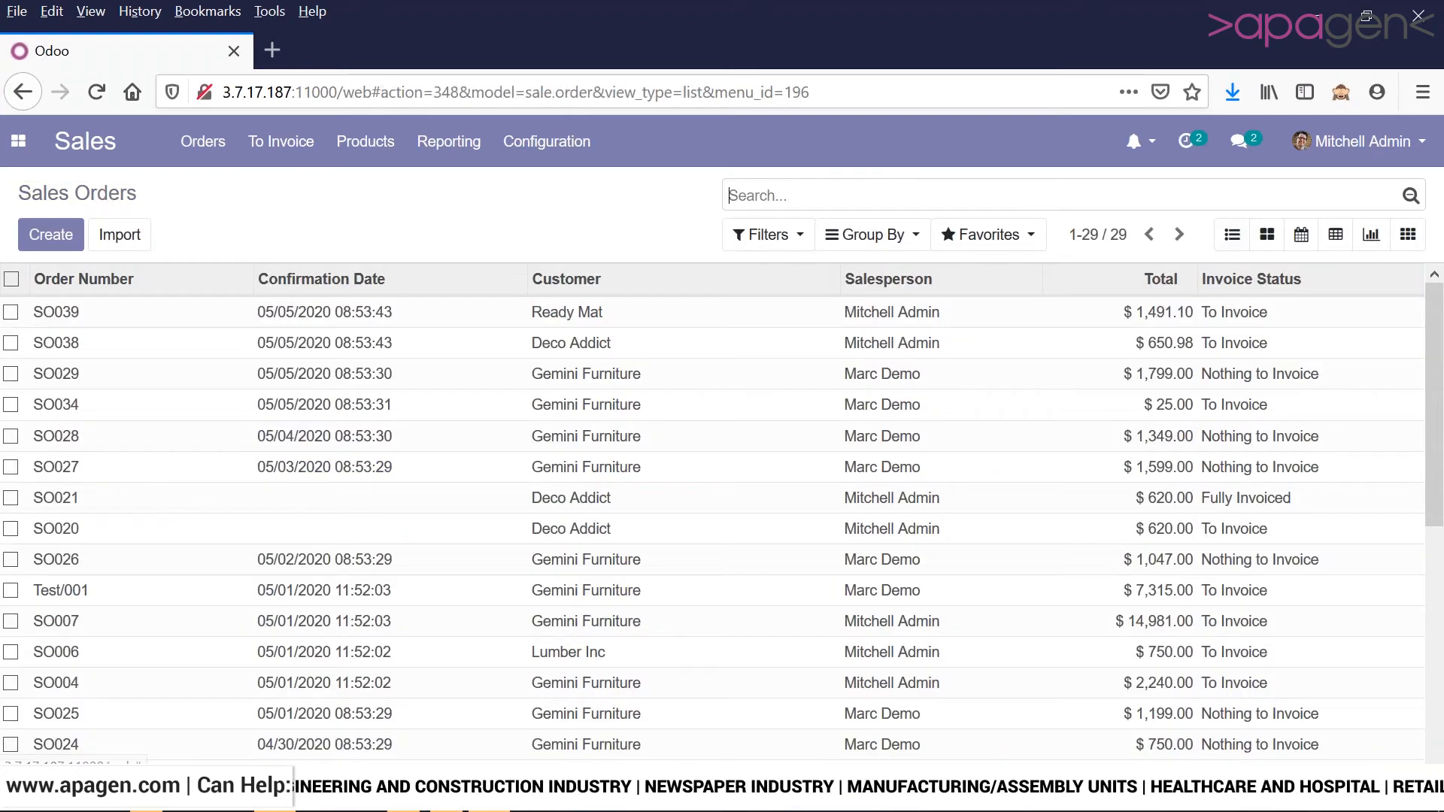
{"action": "left_click", "coordinate": [579, 444]}
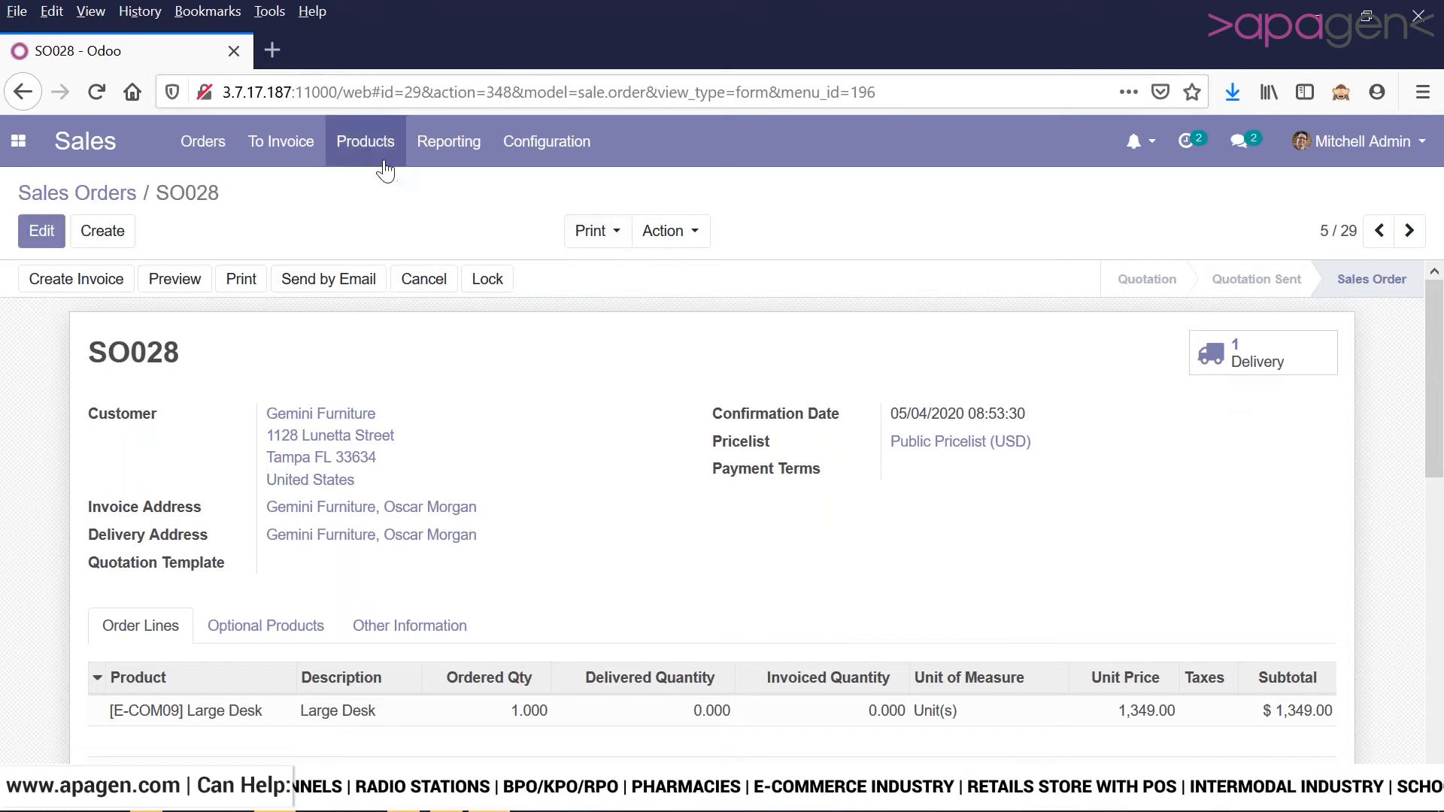
- View the list of orders to invoice and open the Sales Analysis report
{"action": "left_click", "coordinate": [306, 155]}
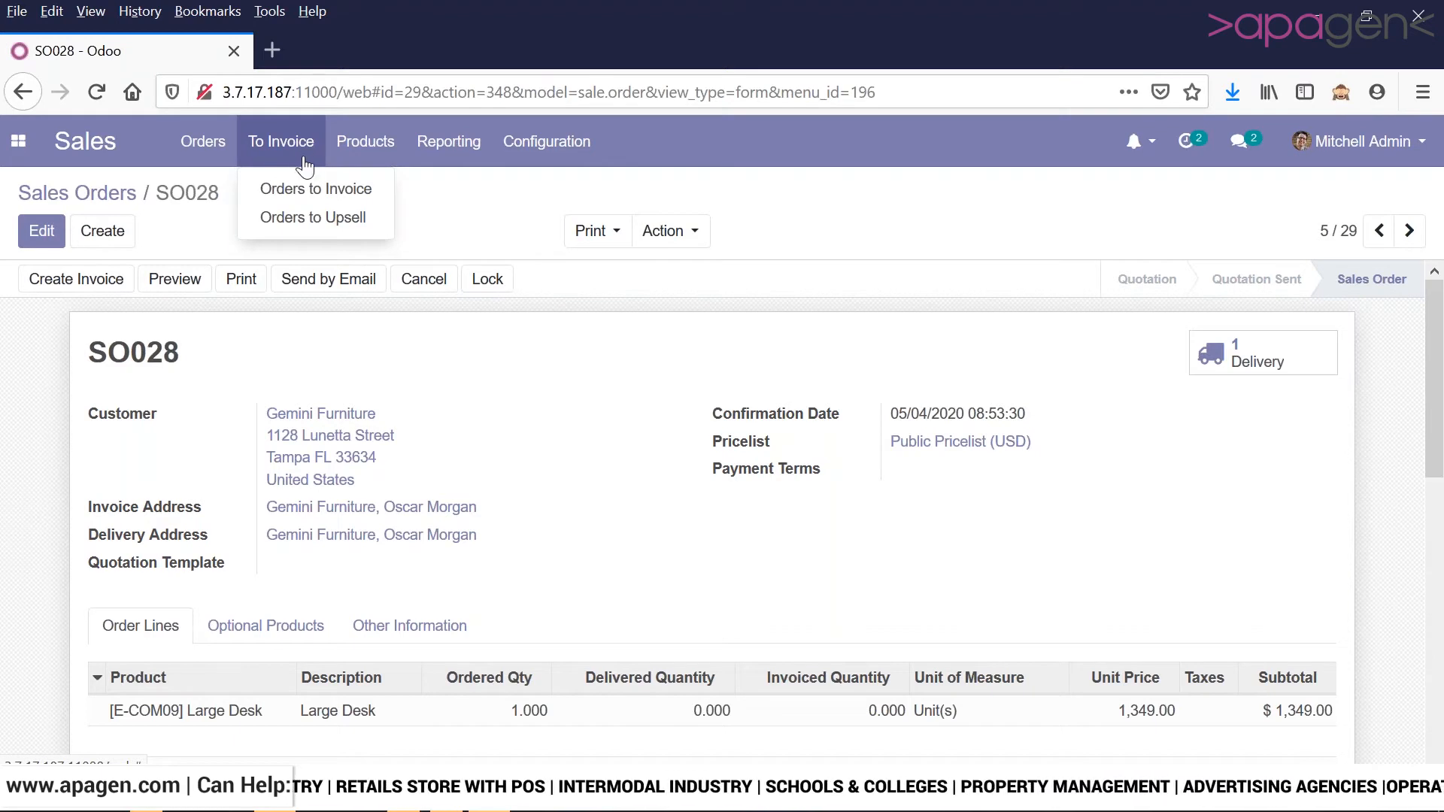
{"action": "left_click", "coordinate": [297, 199]}
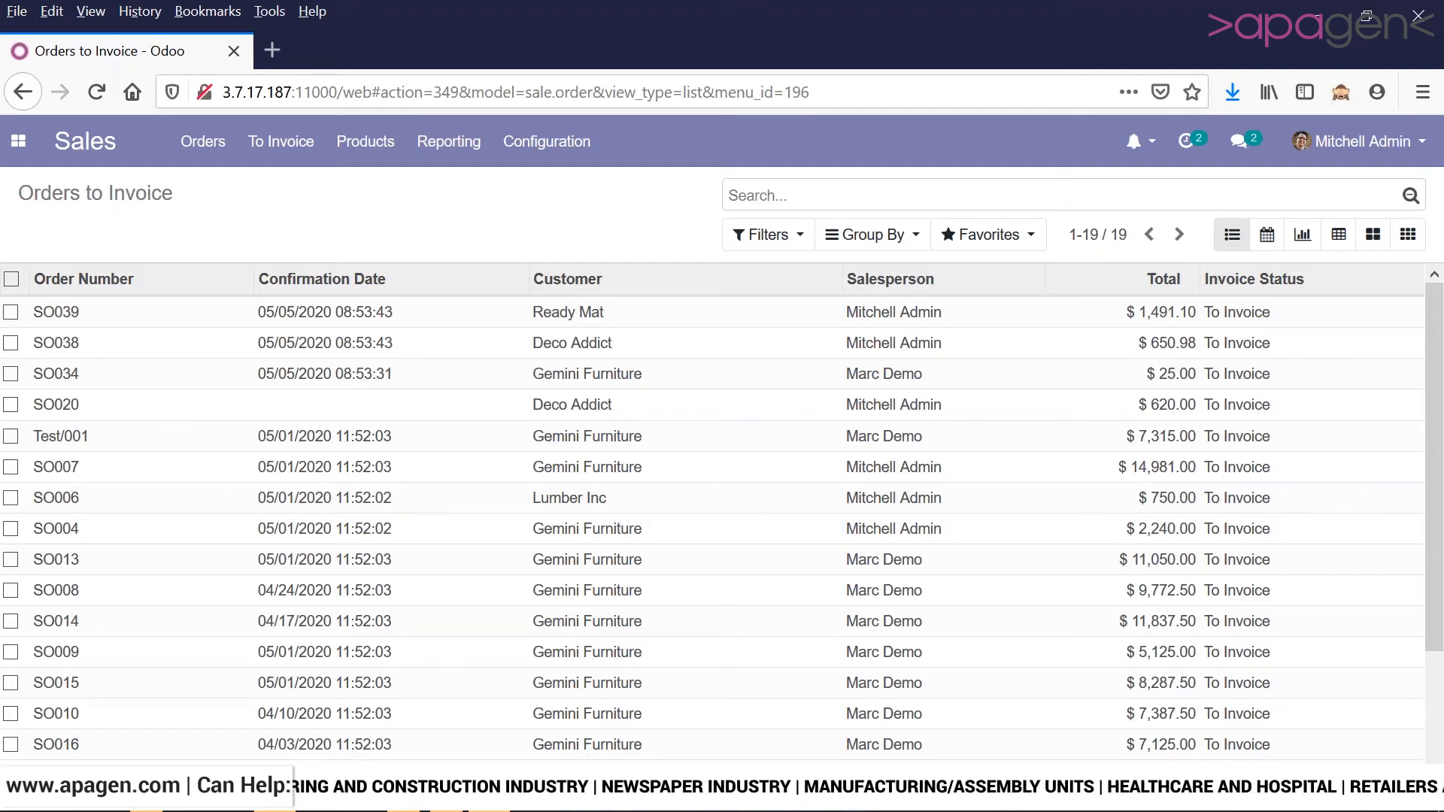
{"action": "left_click", "coordinate": [454, 146]}
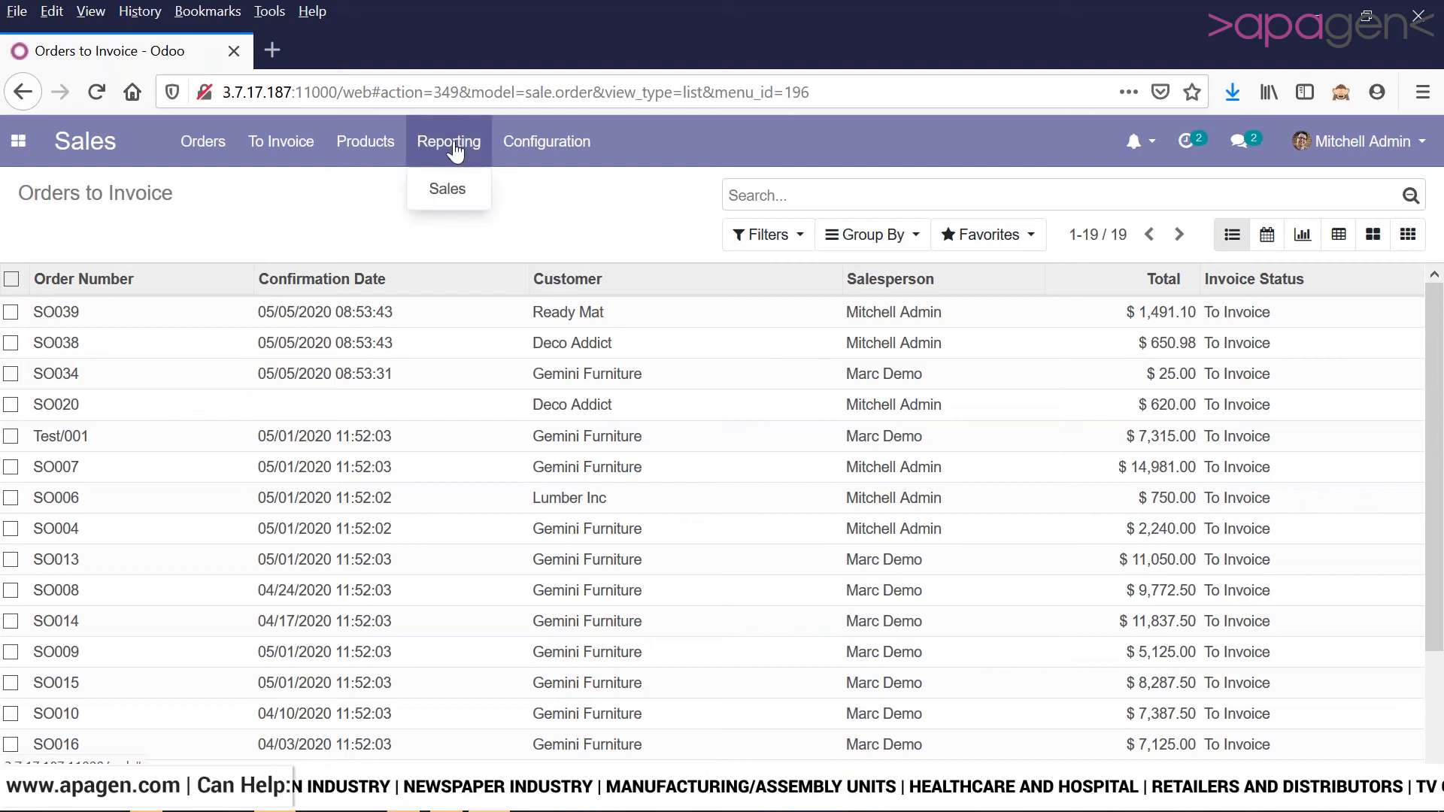
{"action": "left_click", "coordinate": [448, 189]}
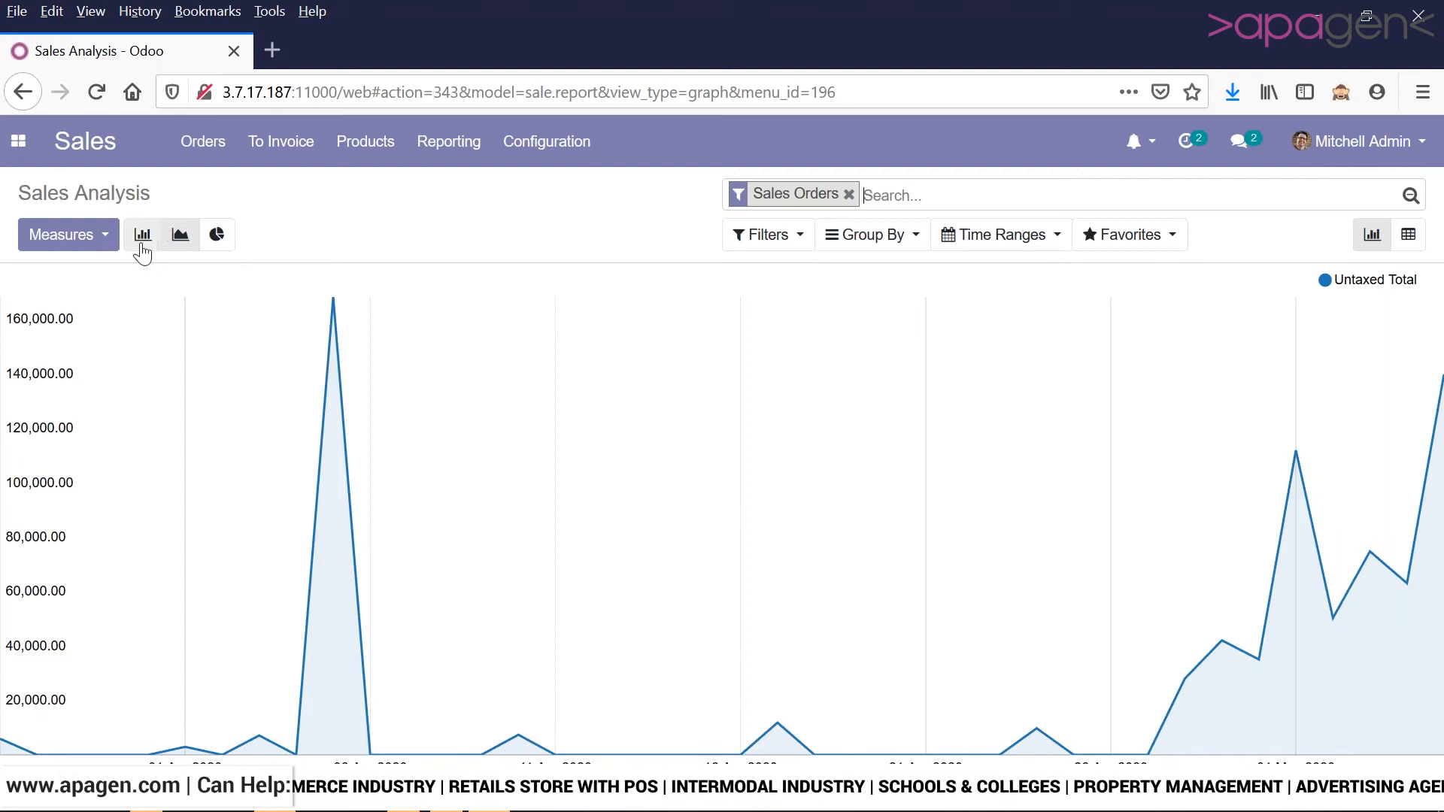
- Examine the filter and grouping options available for the Sales Analysis report, leaving them unapplied
{"action": "left_click", "coordinate": [786, 245]}
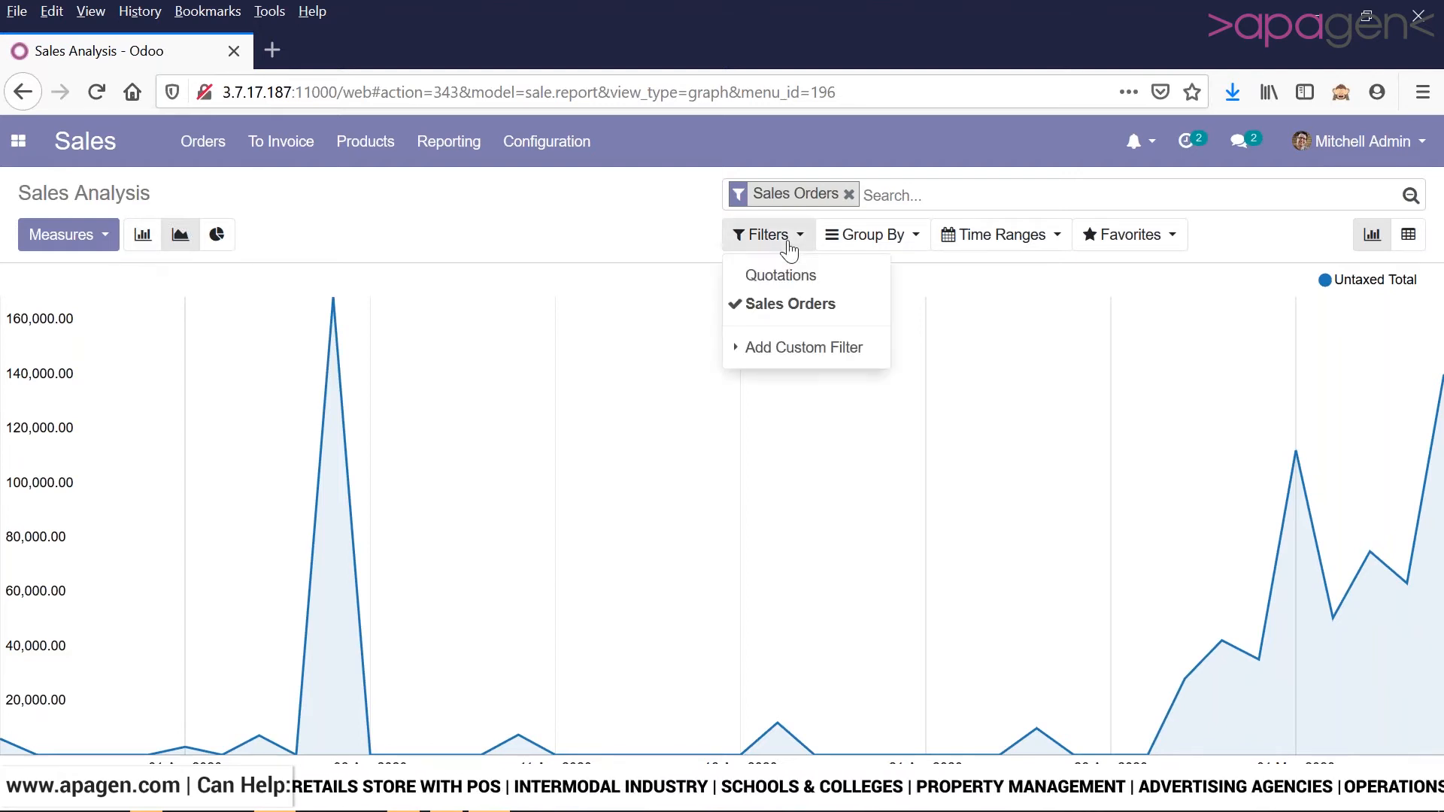
{"action": "left_click", "coordinate": [865, 242]}
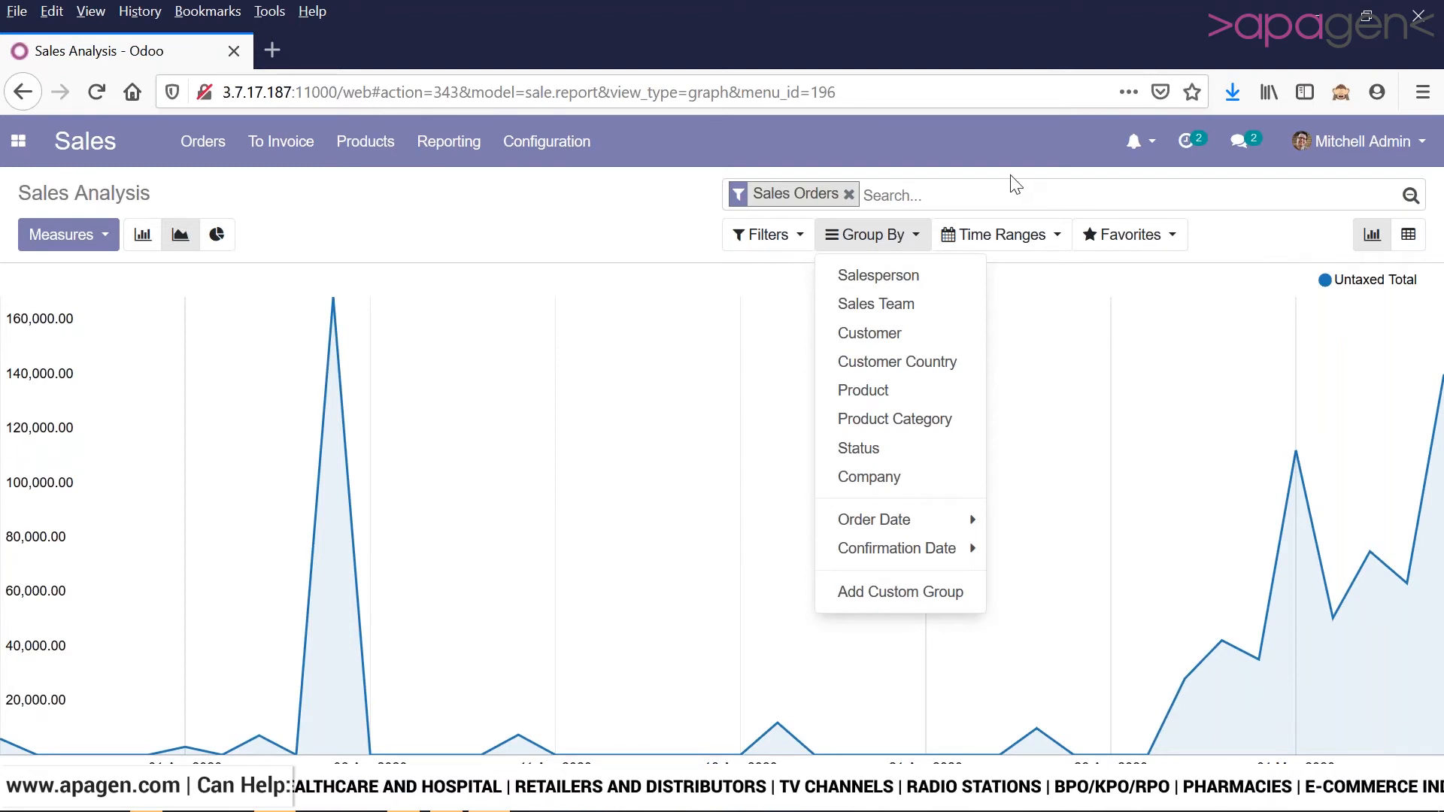
{"action": "left_click", "coordinate": [538, 184]}
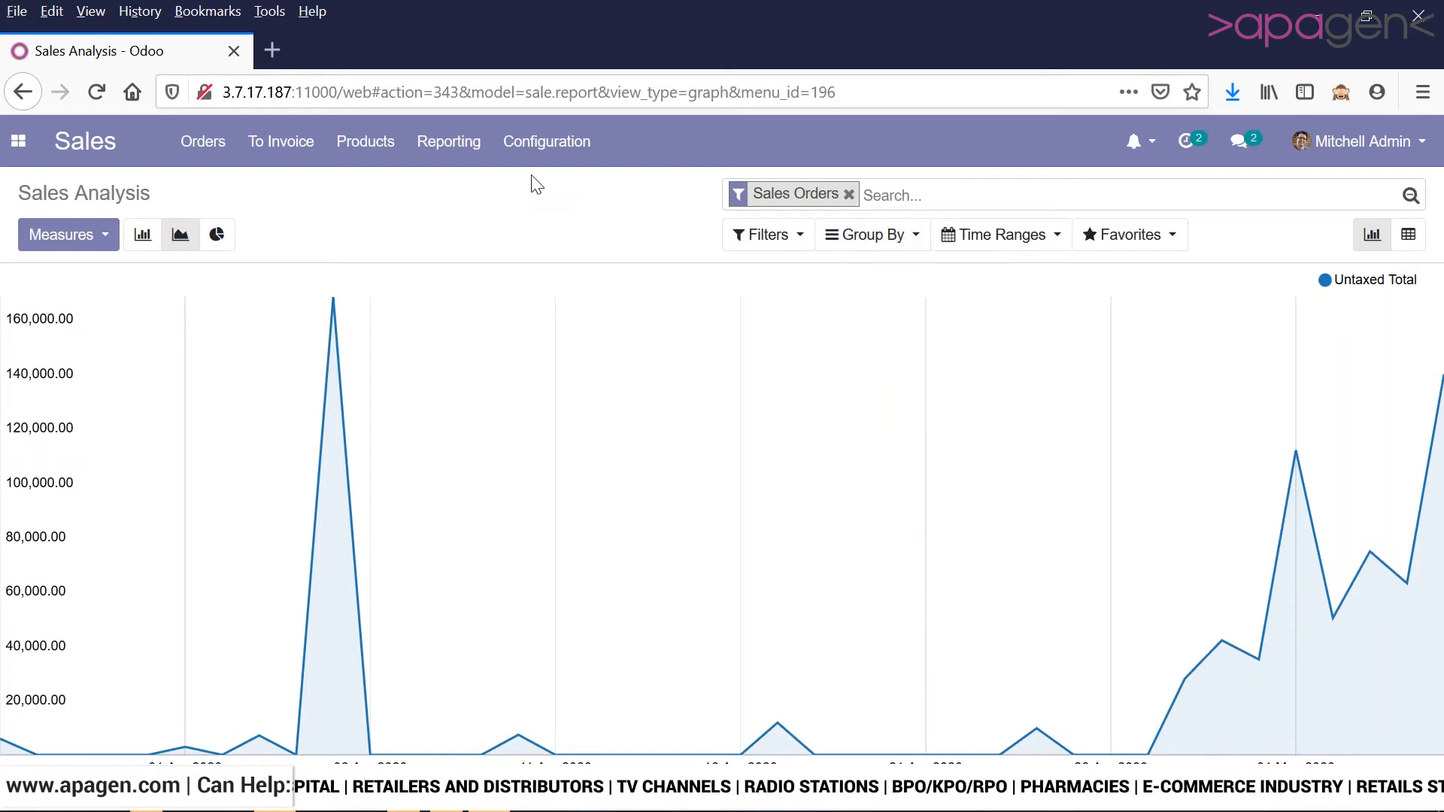
- Switch to the Purchase application and open the Acoustic Bloc Screens product for editing
{"action": "left_click", "coordinate": [8, 135]}
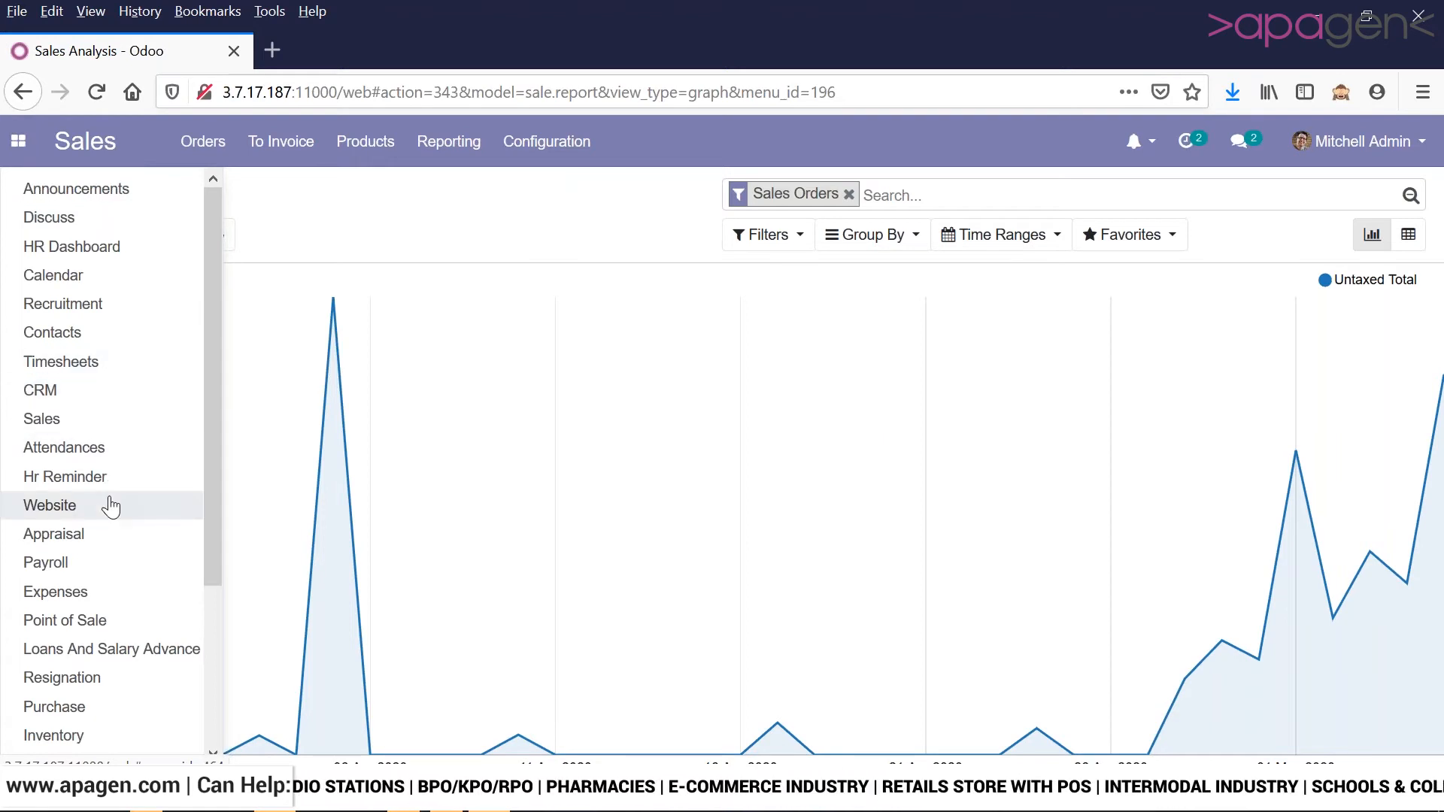
{"action": "left_click", "coordinate": [84, 715]}
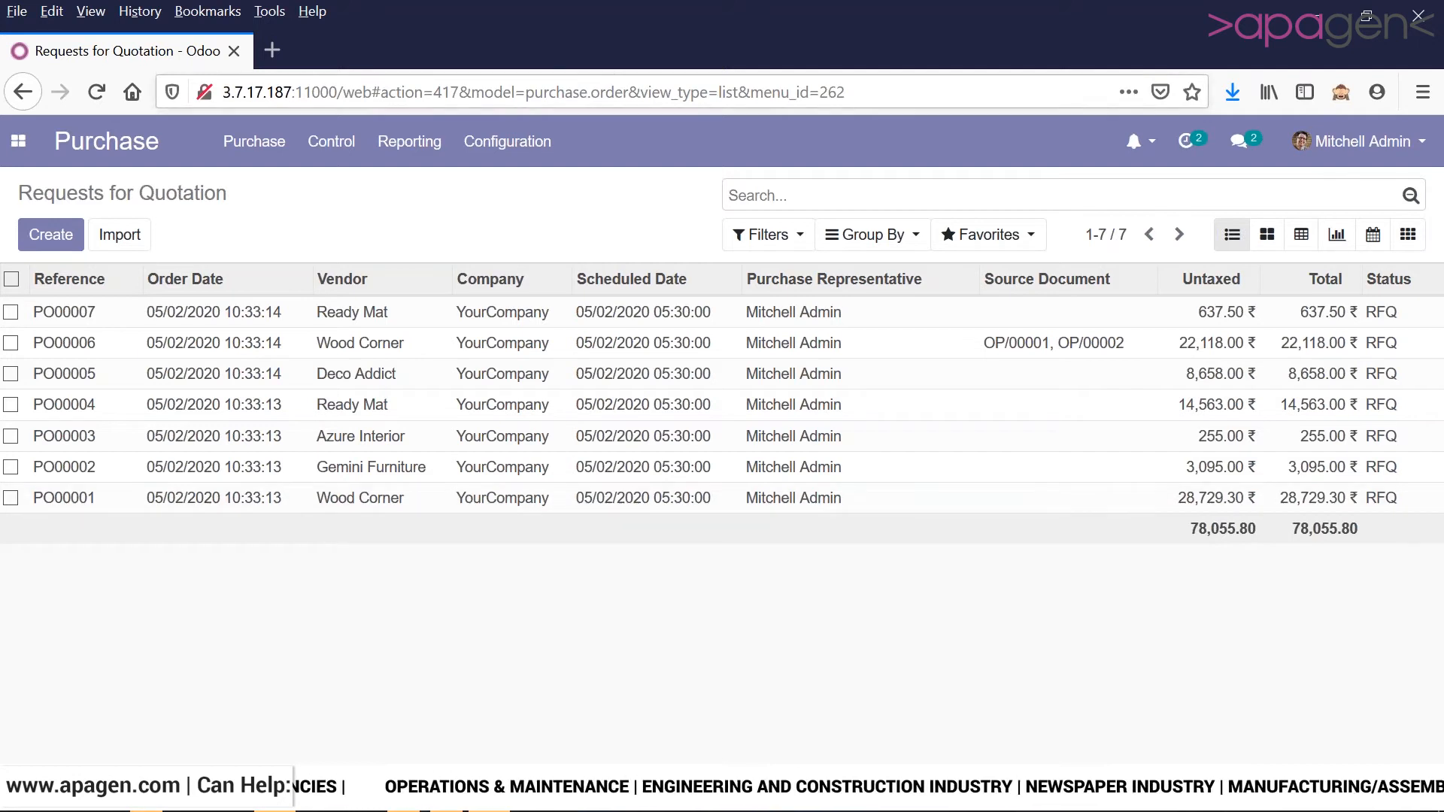
{"action": "left_click", "coordinate": [349, 140]}
{"action": "mouse_move", "coordinate": [249, 143]}
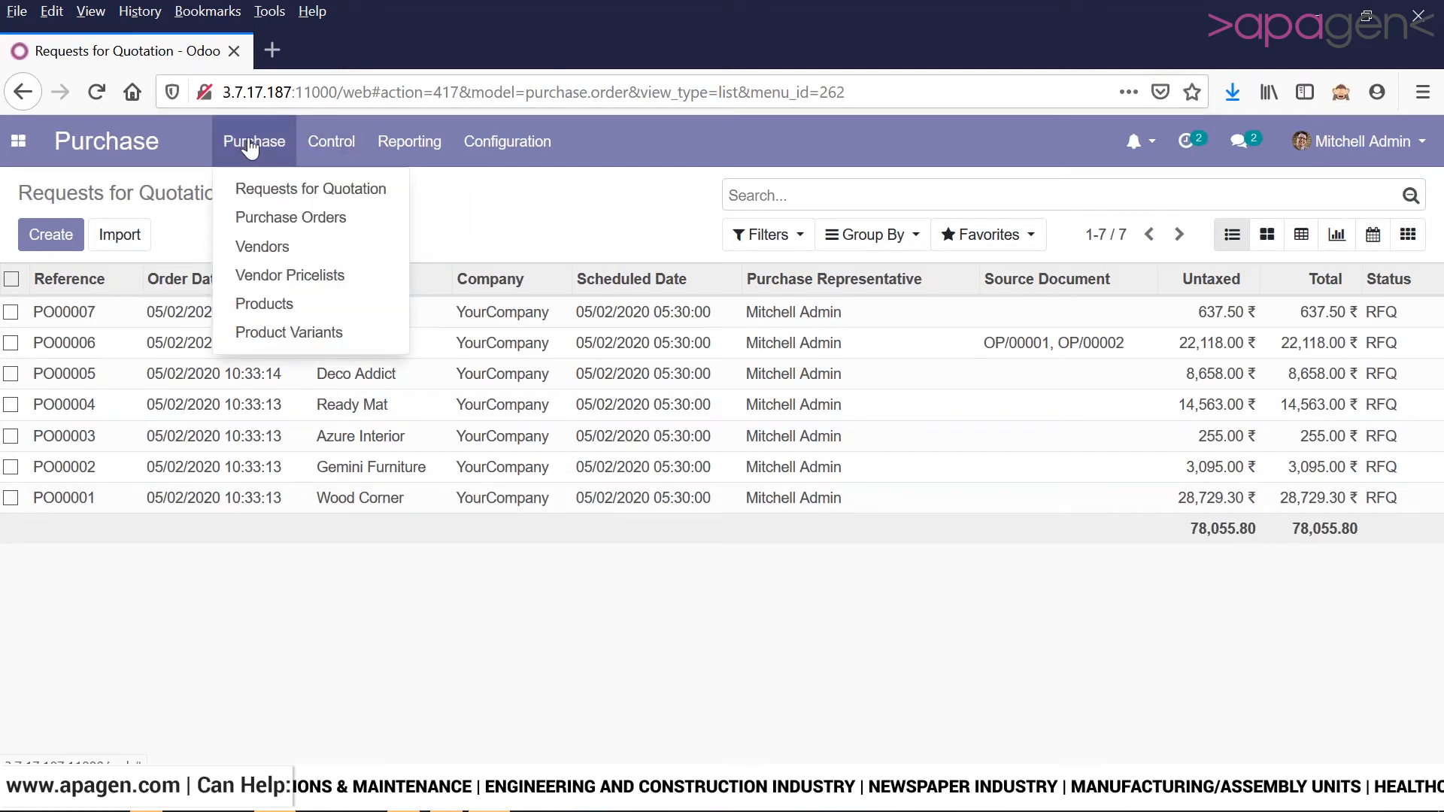
{"action": "left_click", "coordinate": [257, 305]}
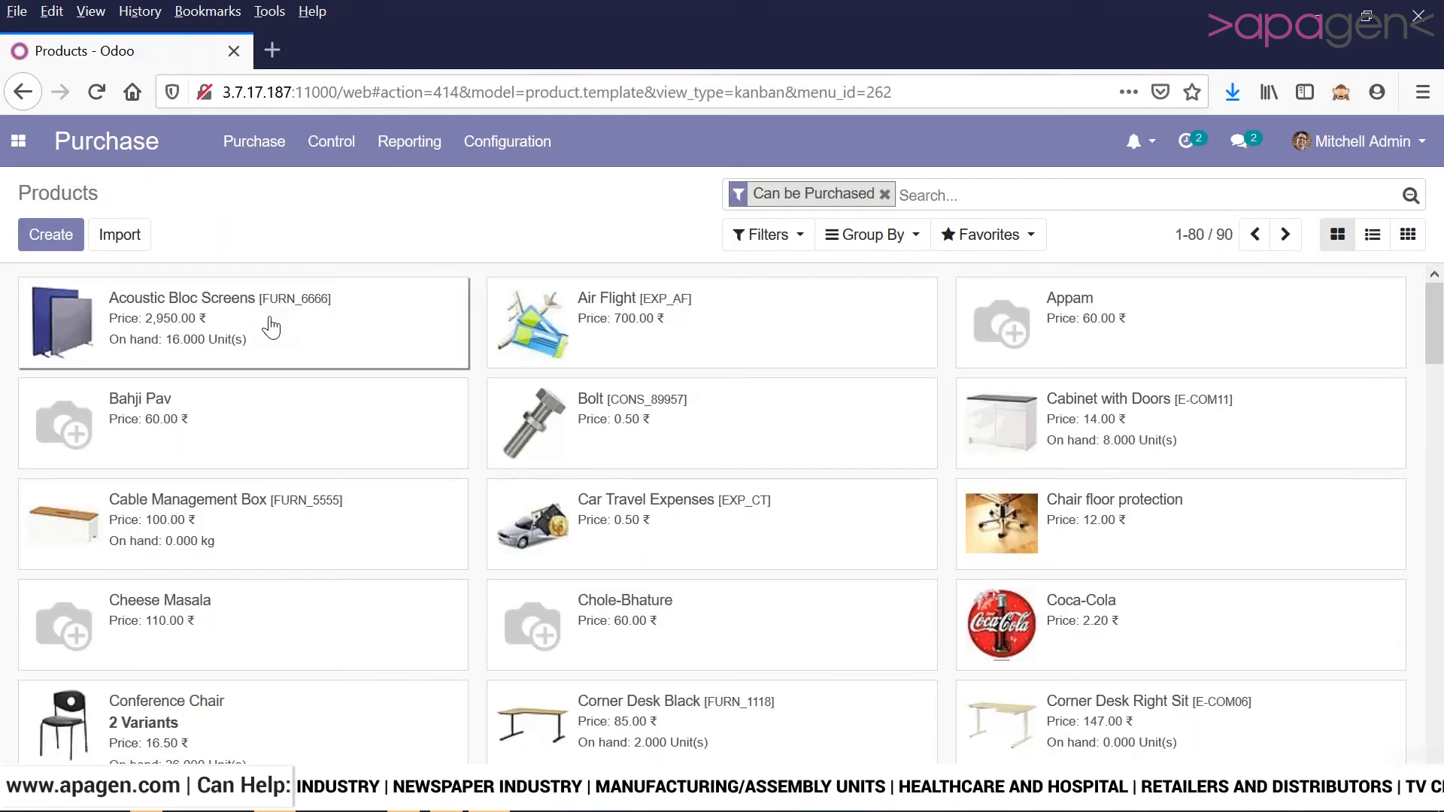
{"action": "left_click", "coordinate": [267, 324]}
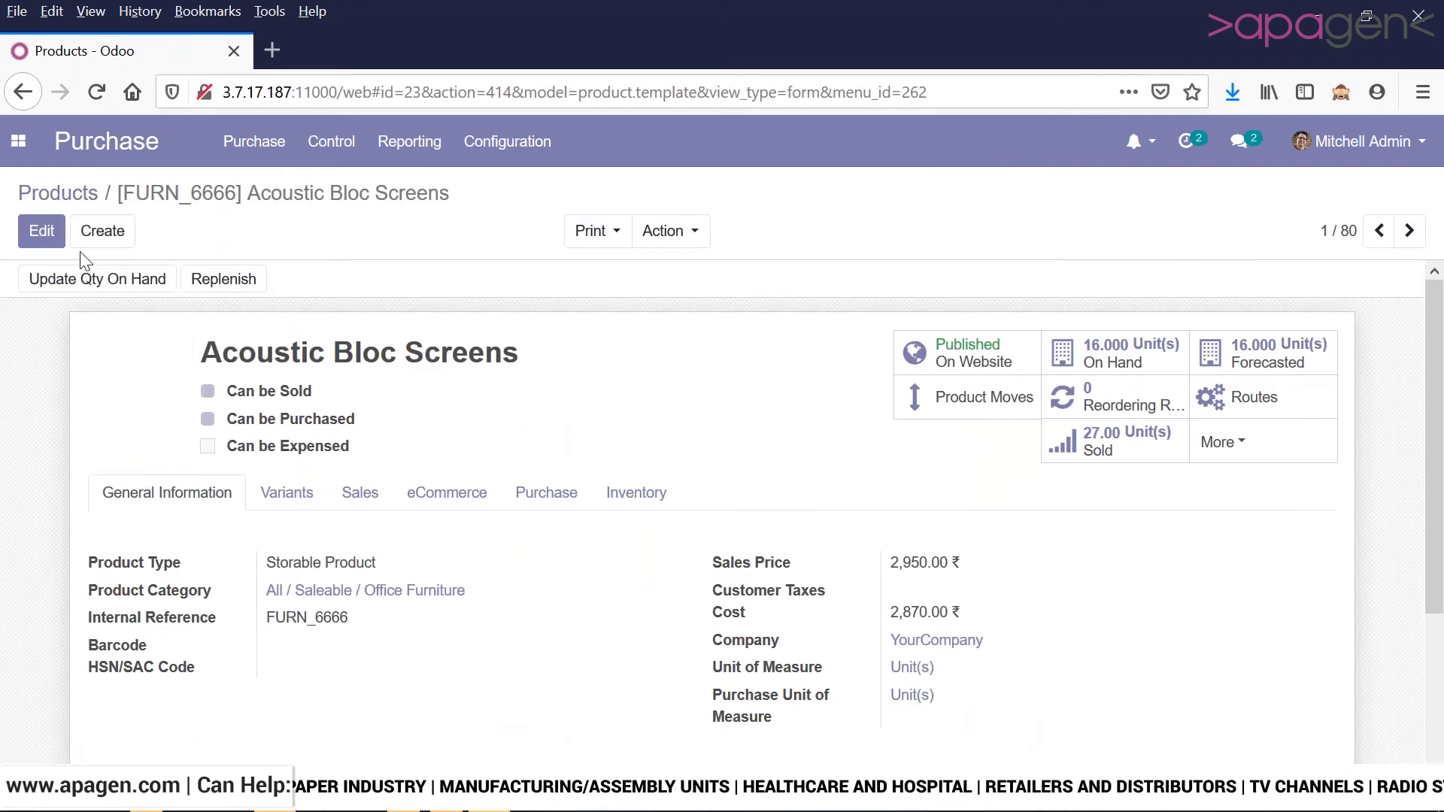
{"action": "key", "text": "Return"}
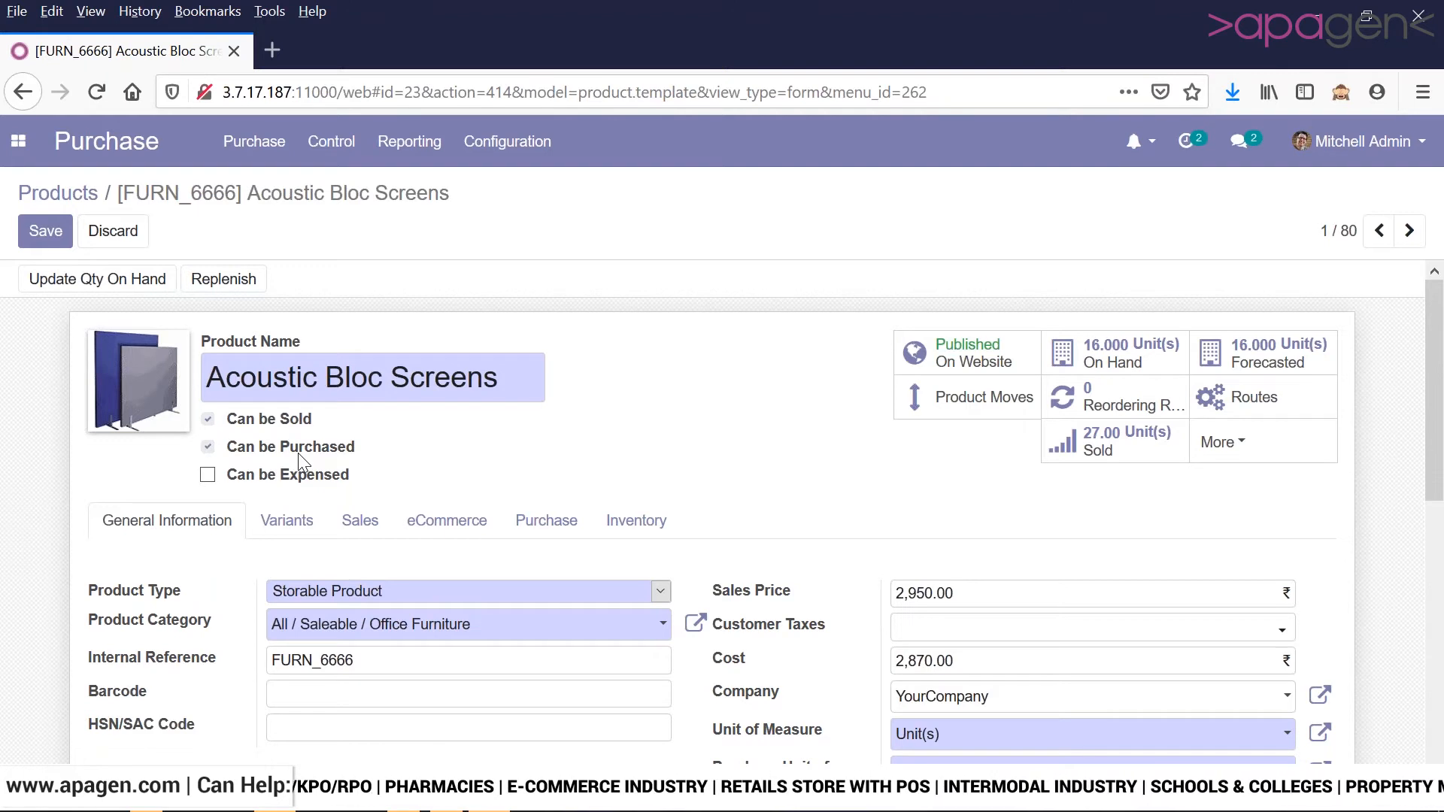
- Open the Azure Interior vendor record for editing and examine its address details and contacts
{"action": "left_click", "coordinate": [257, 160]}
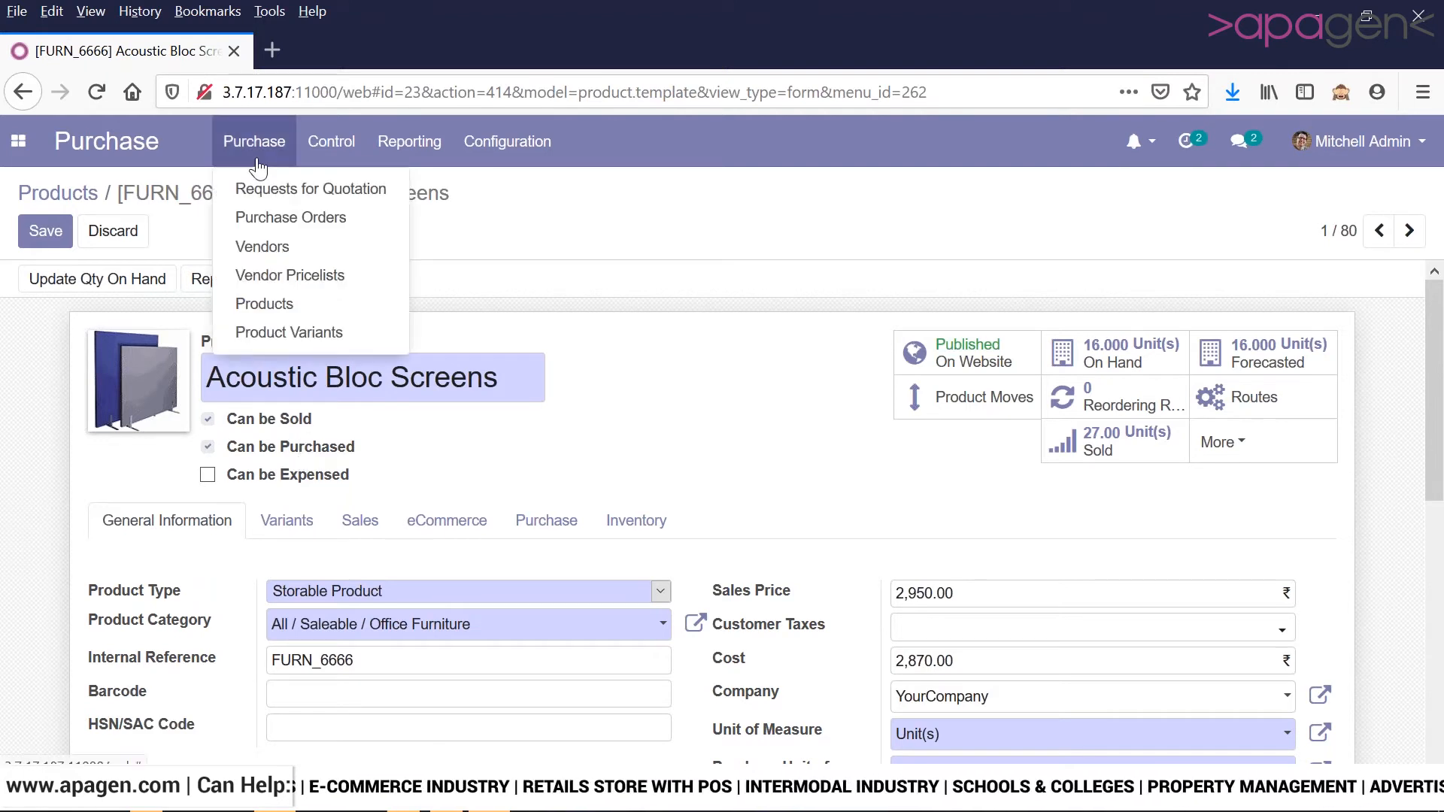
{"action": "left_click", "coordinate": [269, 256]}
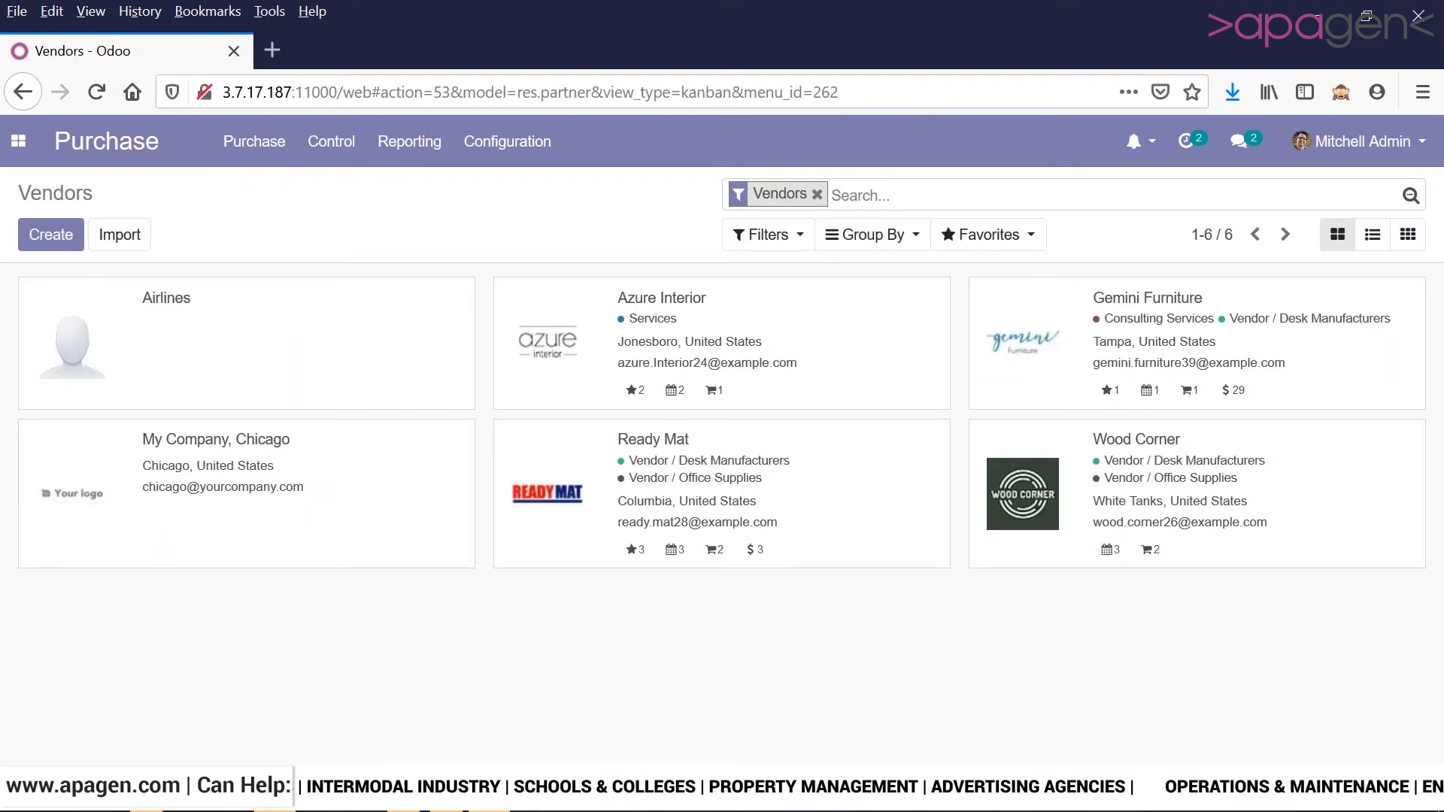
{"action": "left_click", "coordinate": [724, 351]}
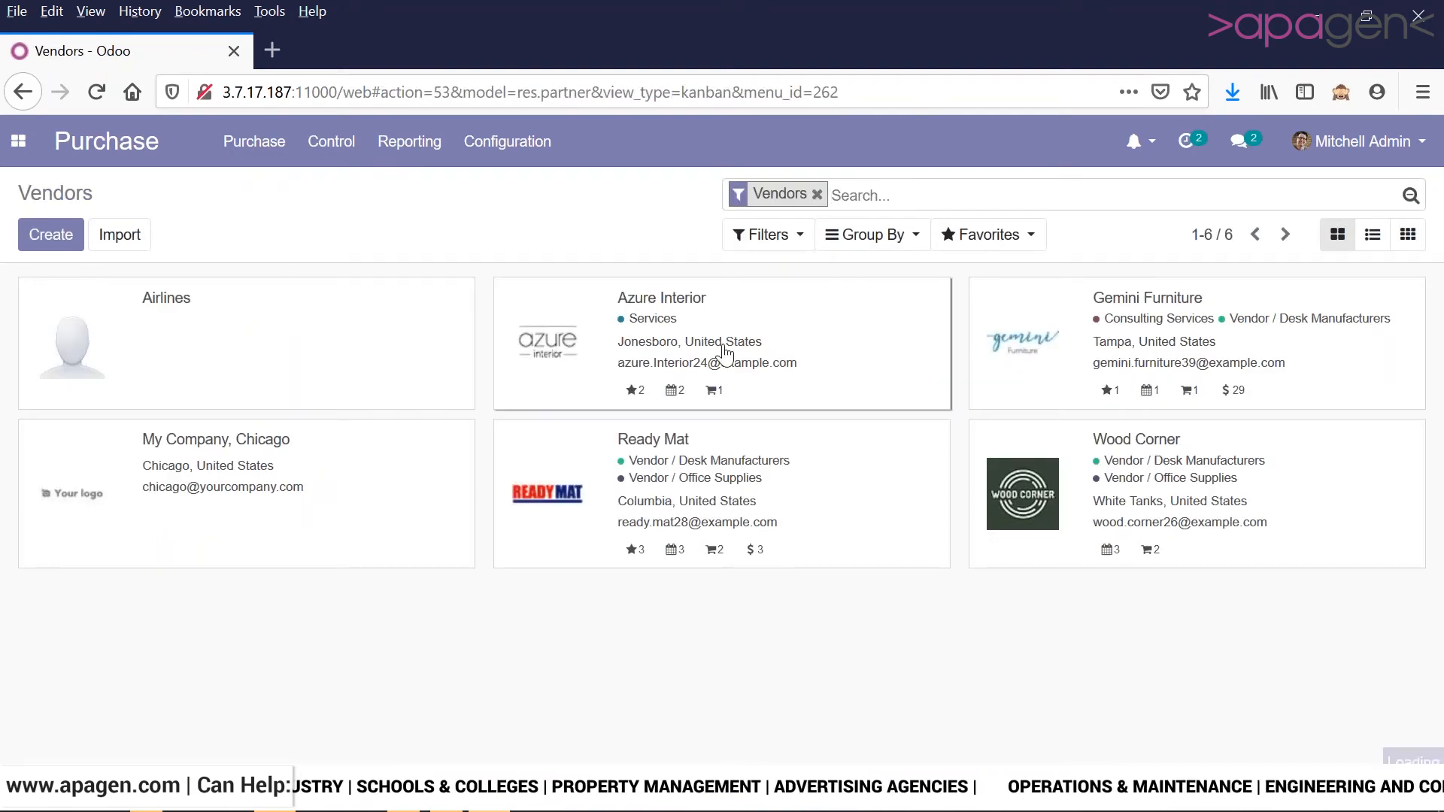
{"action": "left_click", "coordinate": [41, 234]}
{"action": "left_click_drag", "start_coordinate": [1442, 319], "coordinate": [1443, 340]}
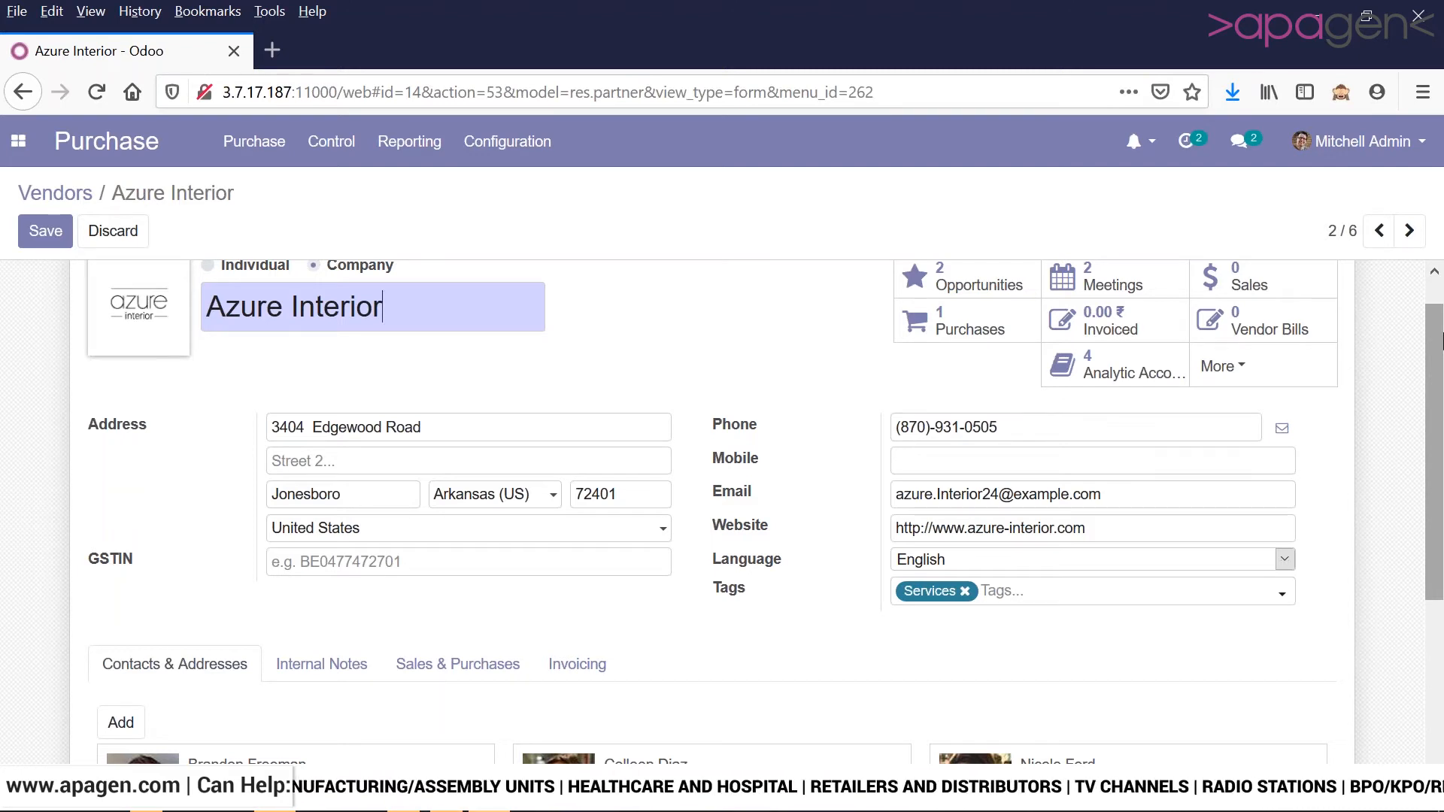
{"action": "left_click_drag", "start_coordinate": [1442, 340], "coordinate": [1443, 407]}
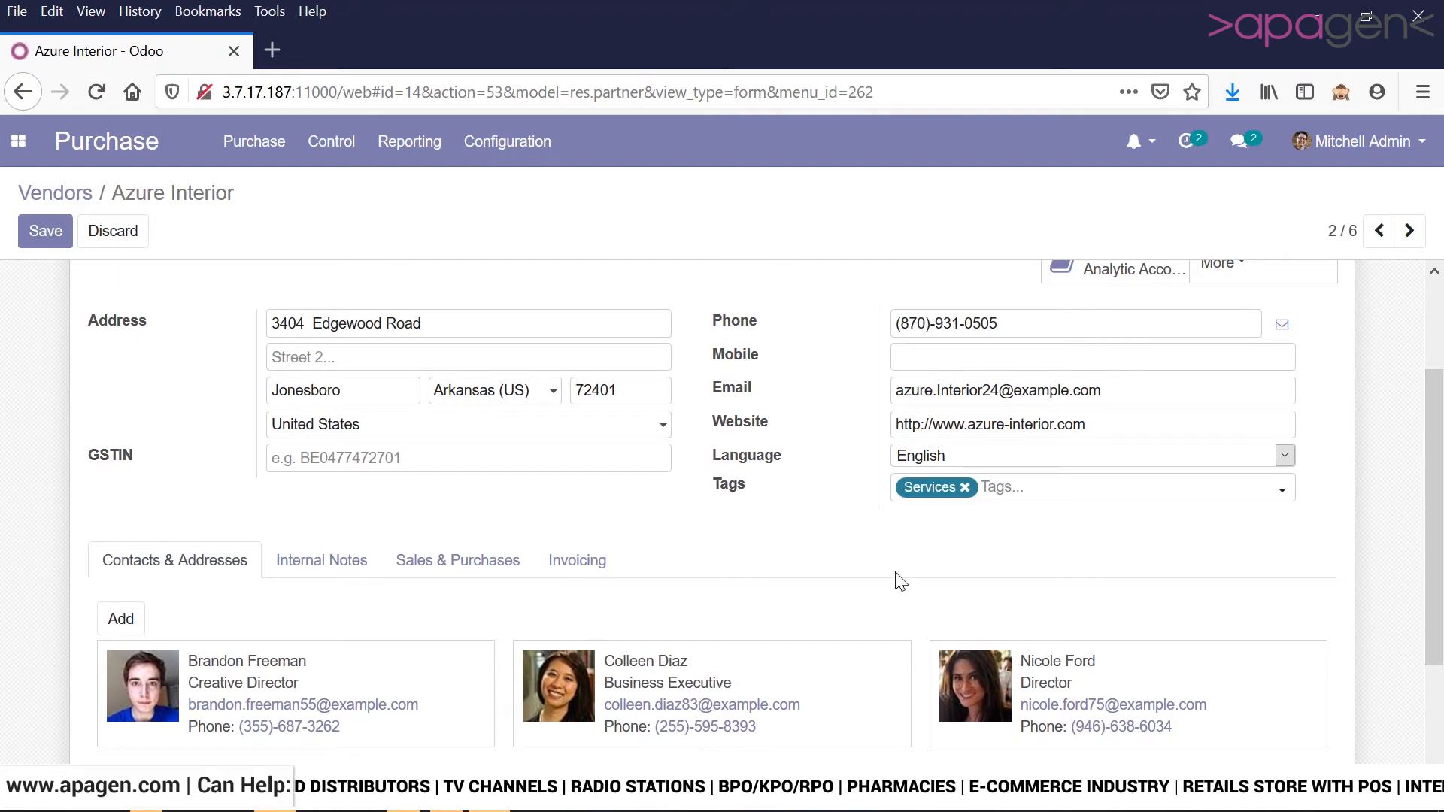
- Examine the Azure Interior vendor's sales and purchase settings, including payment terms, pricelist and fiscal information, and return to its general details
{"action": "left_click", "coordinate": [493, 580]}
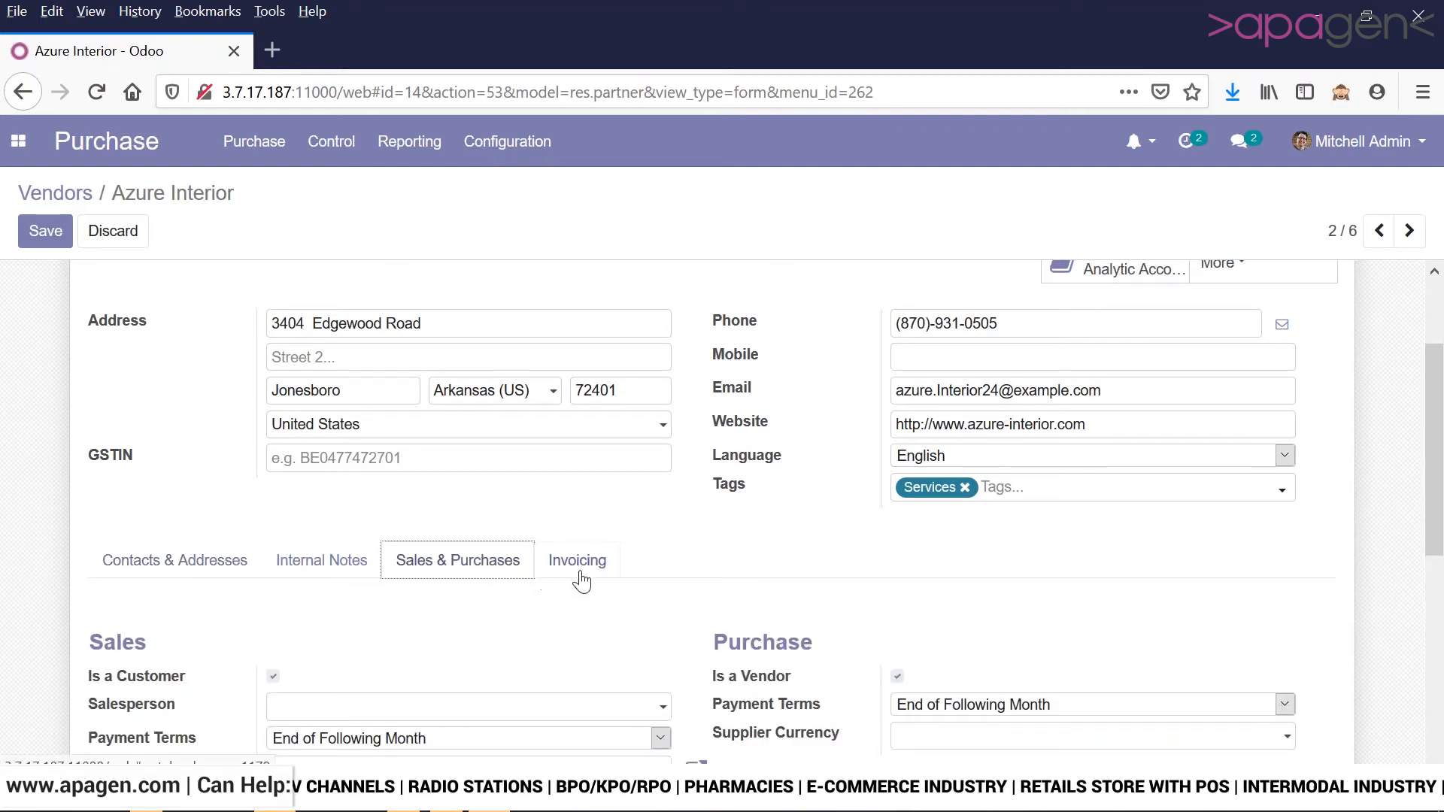
{"action": "scroll", "coordinate": [1440, 331], "scroll_direction": "up", "scroll_amount": 3}
{"action": "scroll", "coordinate": [1441, 492], "scroll_direction": "down", "scroll_amount": 5}
{"action": "left_click_drag", "start_coordinate": [1442, 493], "coordinate": [1442, 509]}
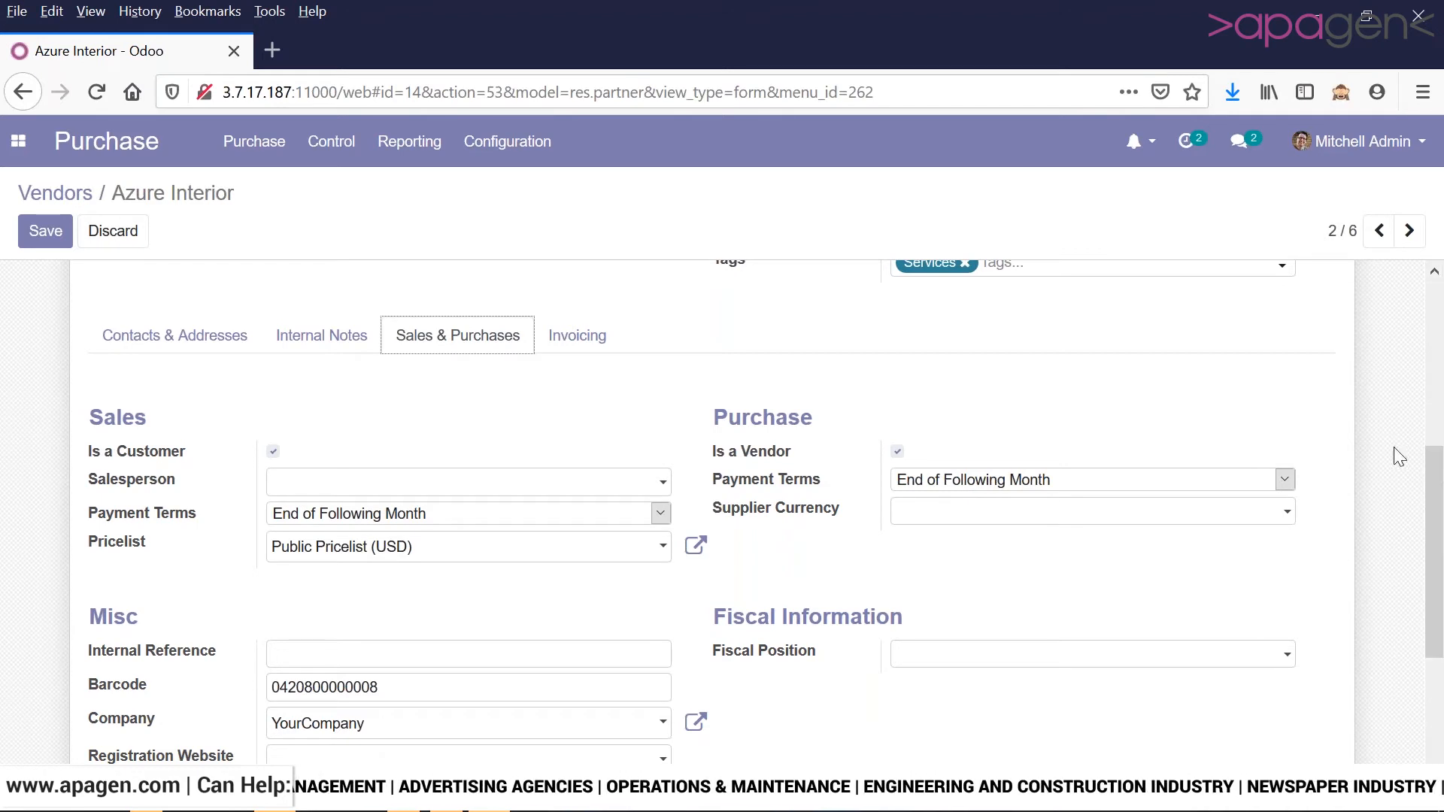
{"action": "left_click_drag", "start_coordinate": [1435, 462], "coordinate": [1435, 303]}
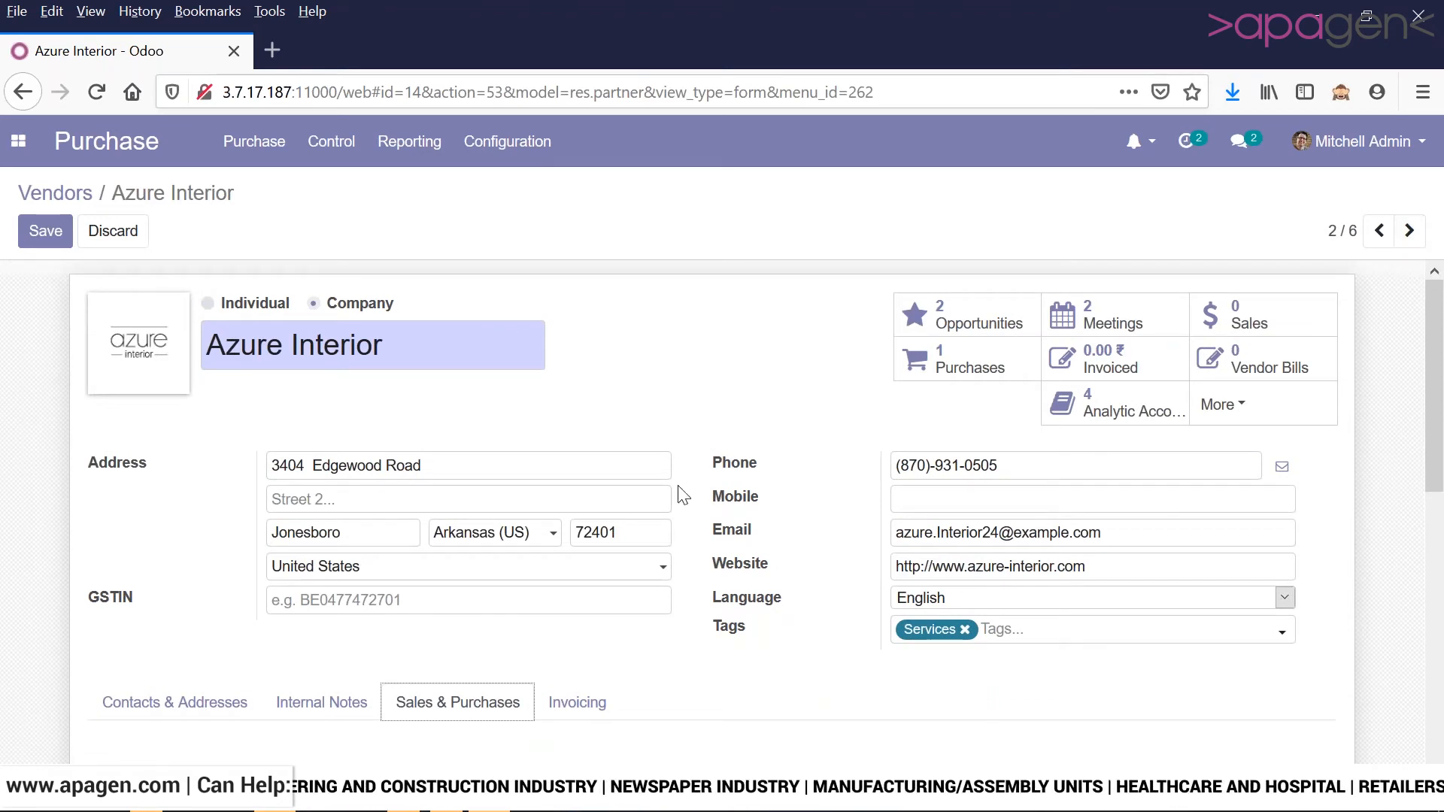
{"action": "left_click", "coordinate": [273, 602]}
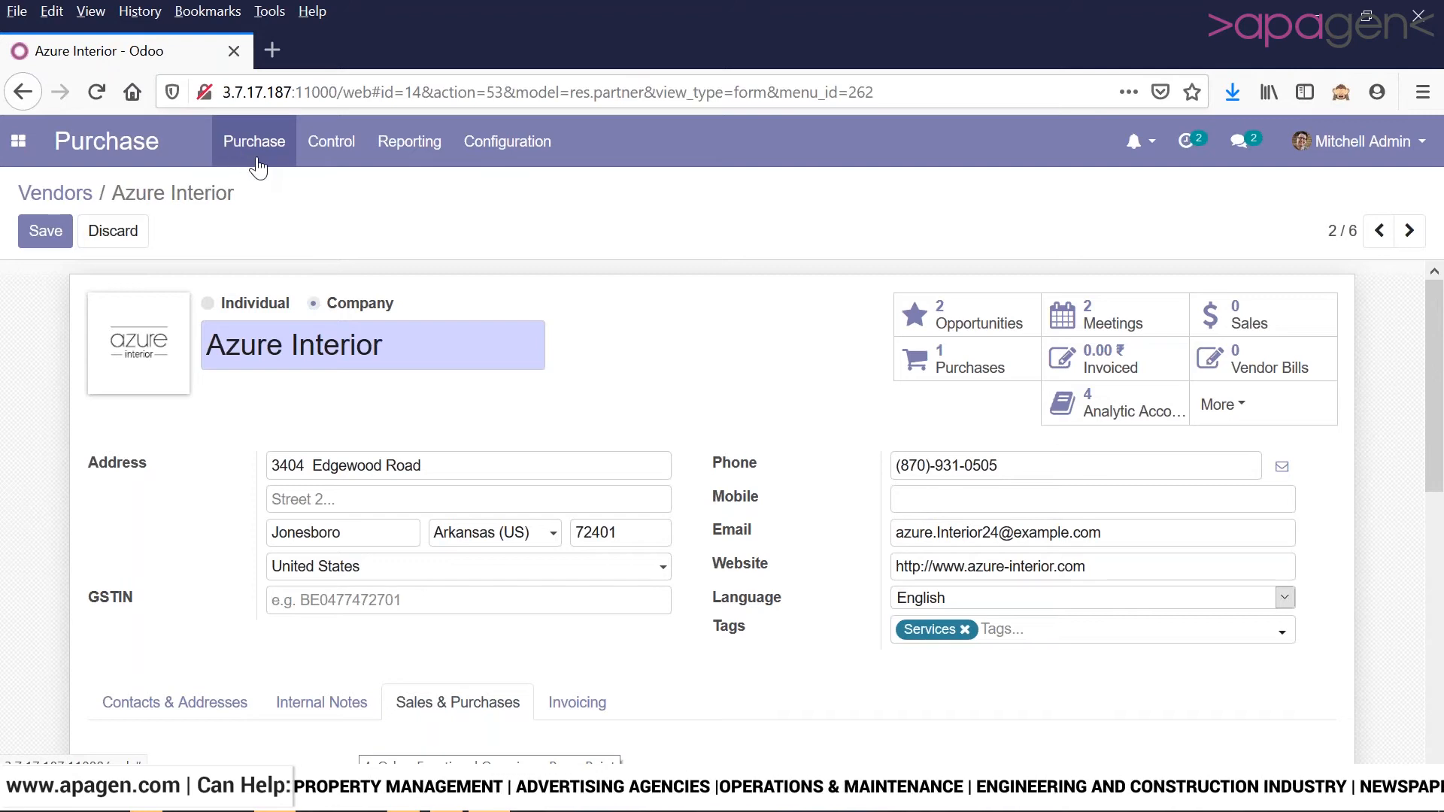
- Start a new purchase order from the purchase orders list with Azure Interior as the vendor
{"action": "left_click", "coordinate": [286, 160]}
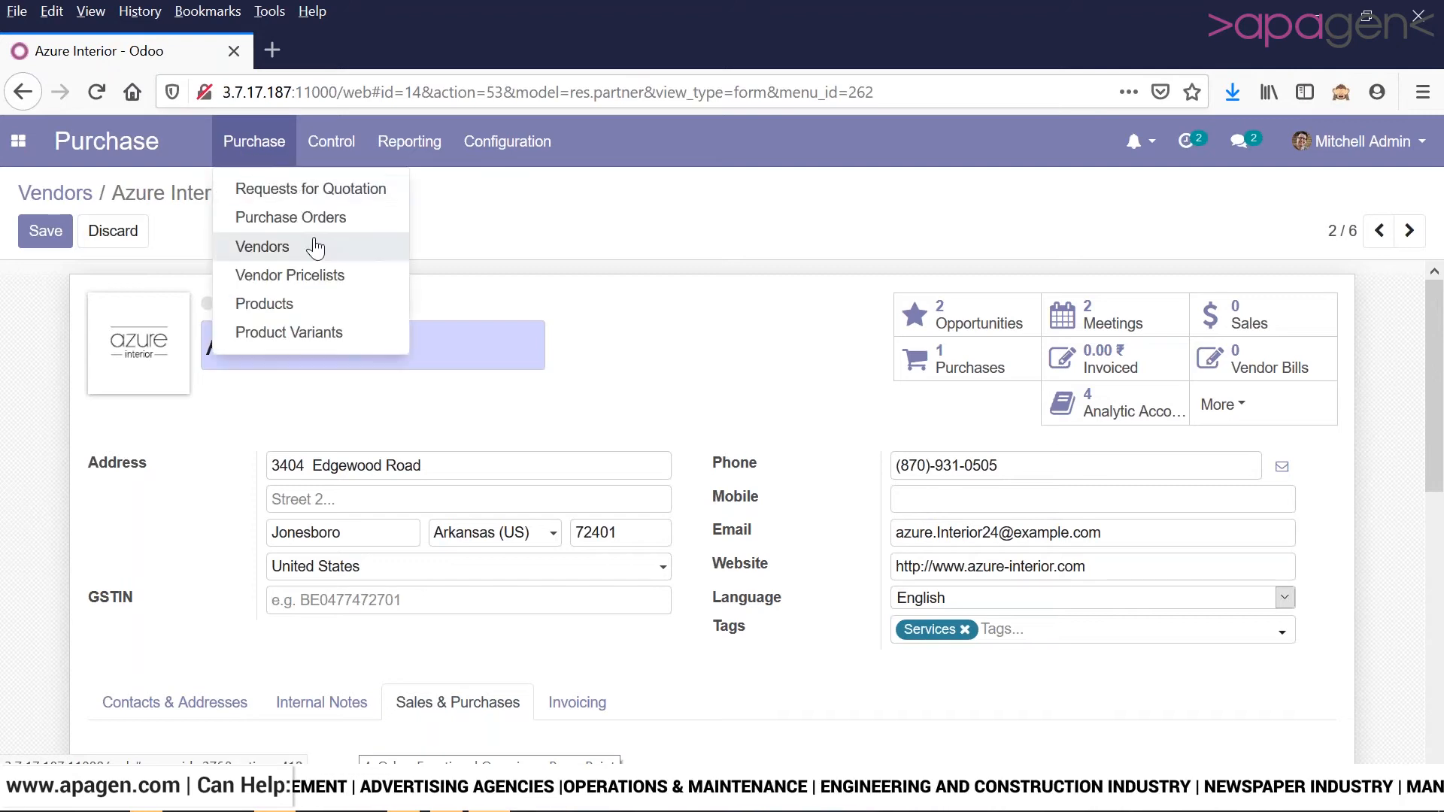
{"action": "left_click", "coordinate": [293, 217]}
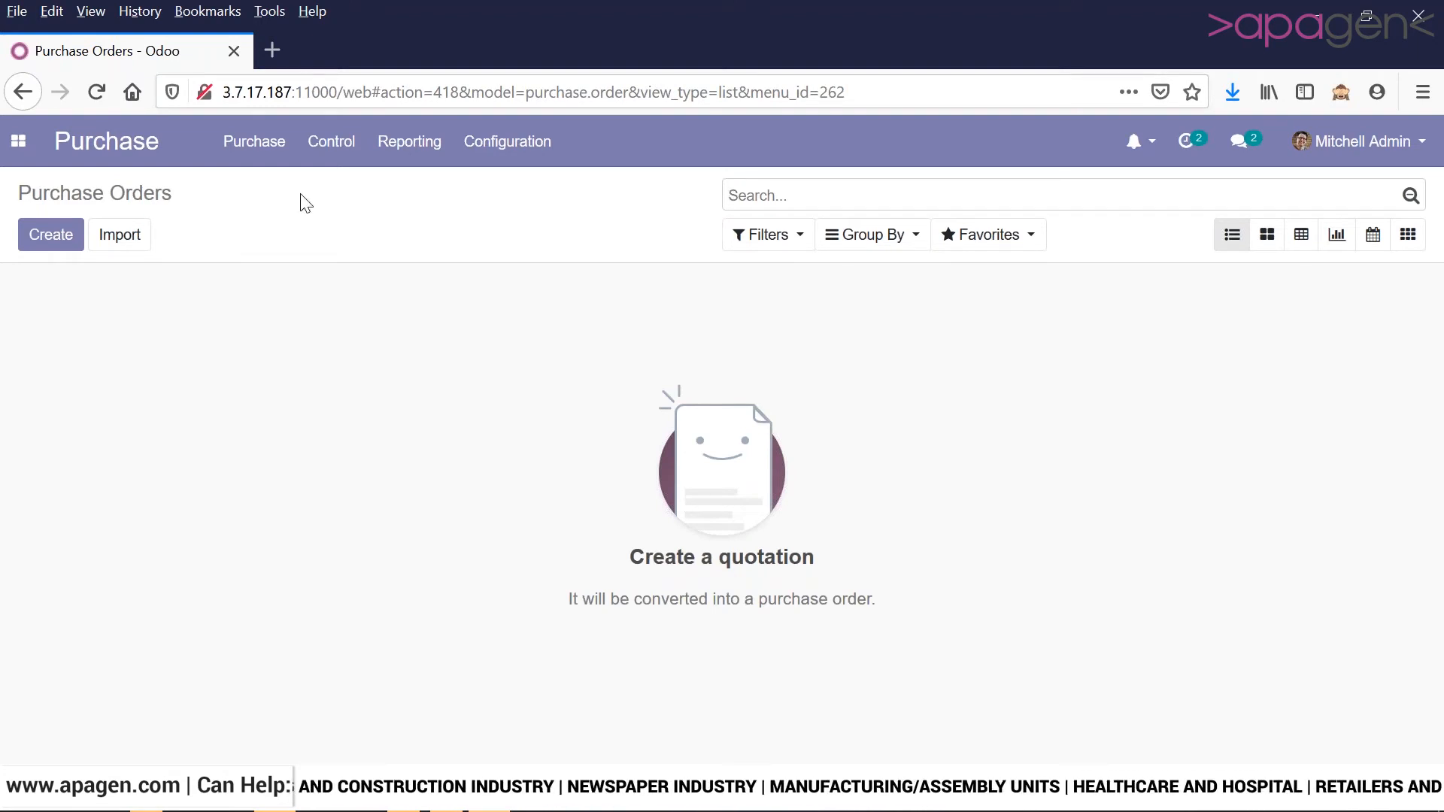
{"action": "left_click", "coordinate": [265, 153]}
{"action": "left_click", "coordinate": [55, 248]}
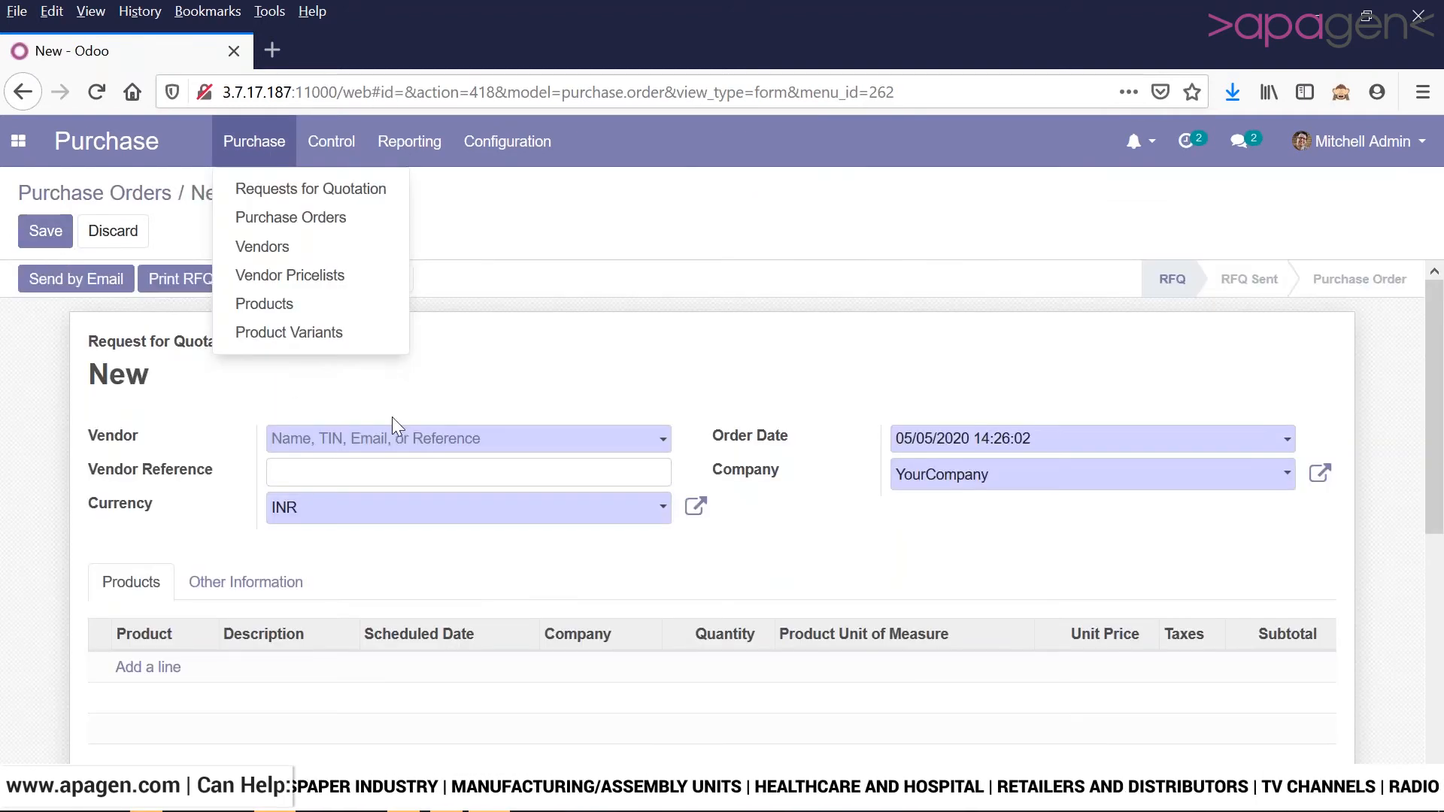
{"action": "left_click", "coordinate": [405, 442]}
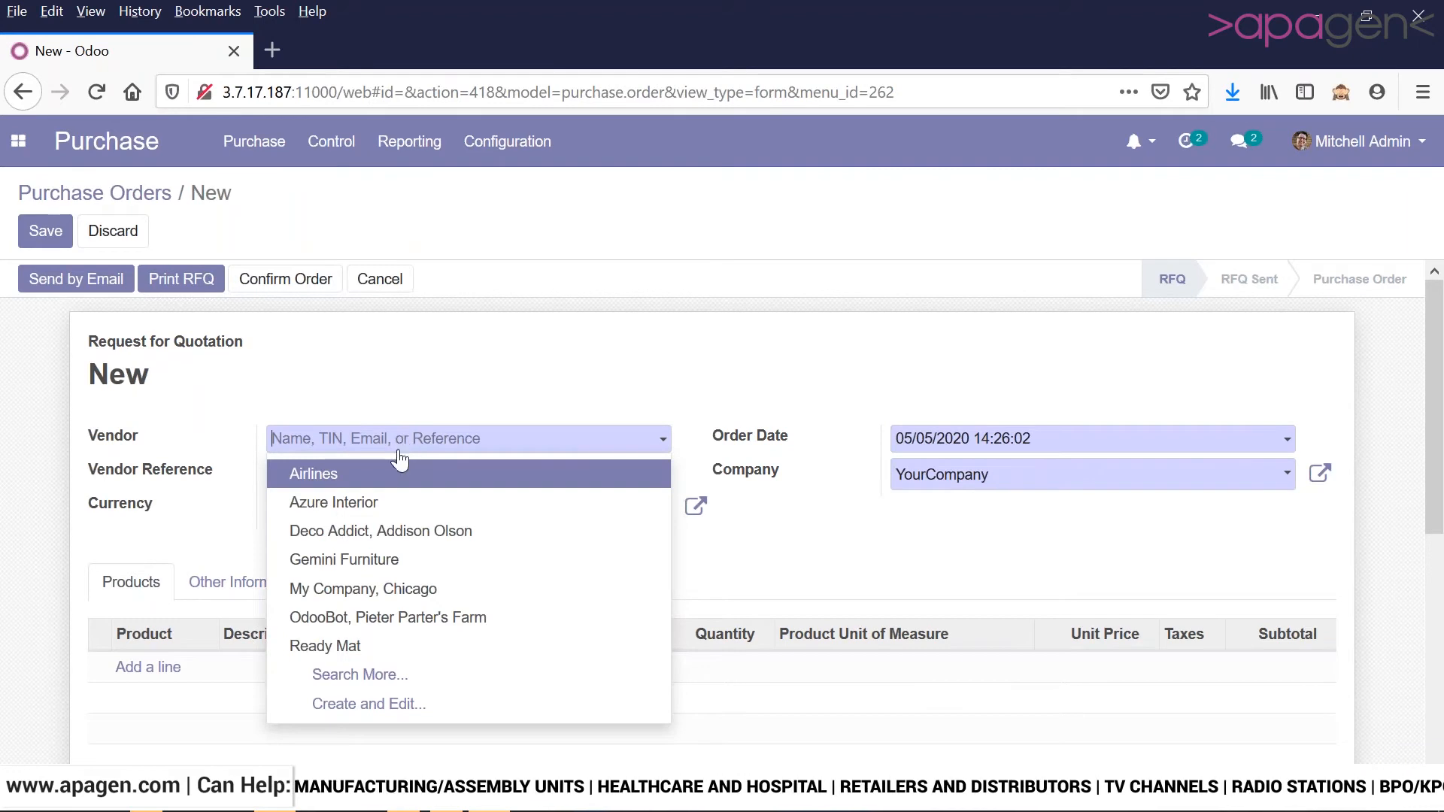
{"action": "left_click", "coordinate": [383, 504]}
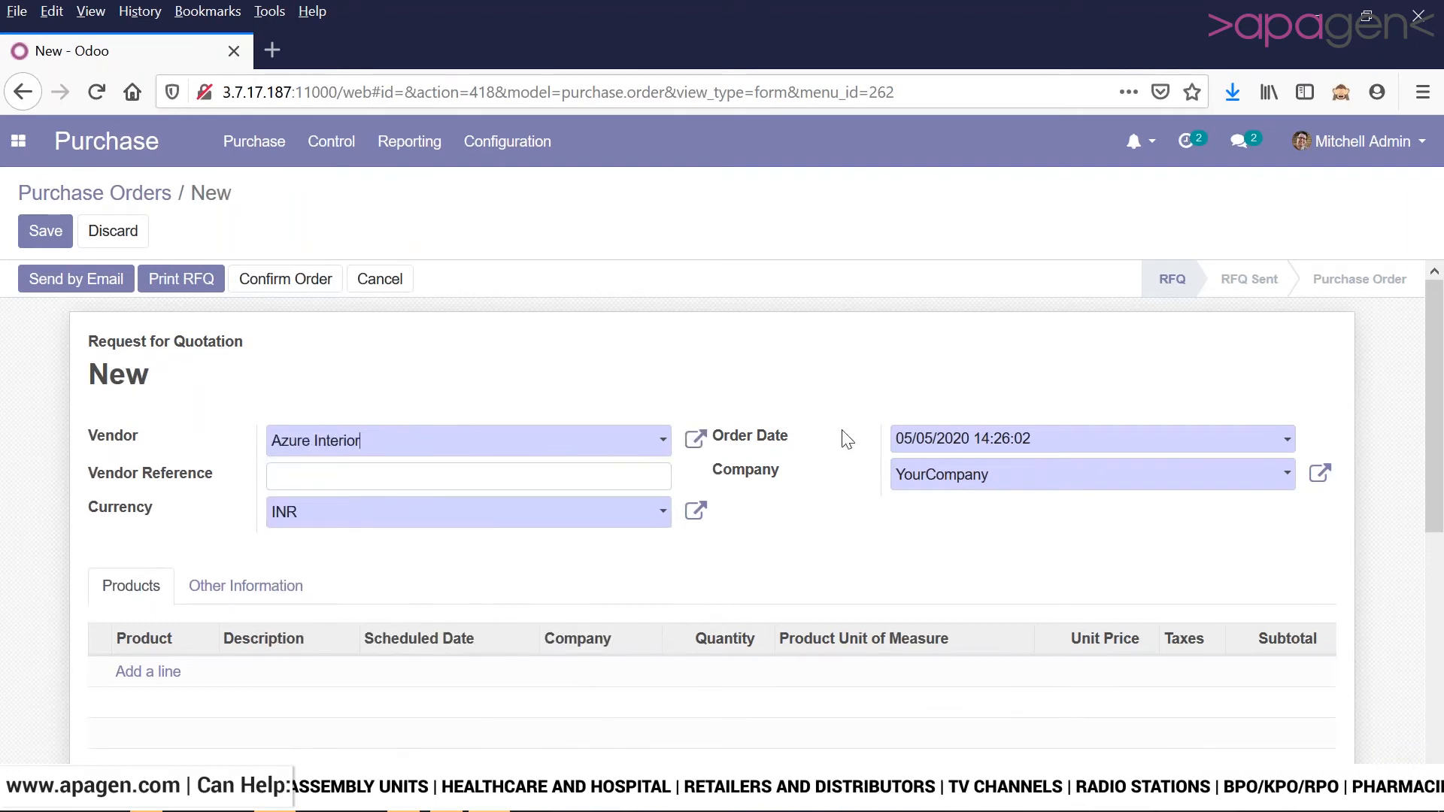
- Add an order line for [DESK0004] Customizable Desk (Aluminium, Black) with a quantity of 2
{"action": "scroll", "coordinate": [1441, 328], "scroll_direction": "down", "scroll_amount": 2}
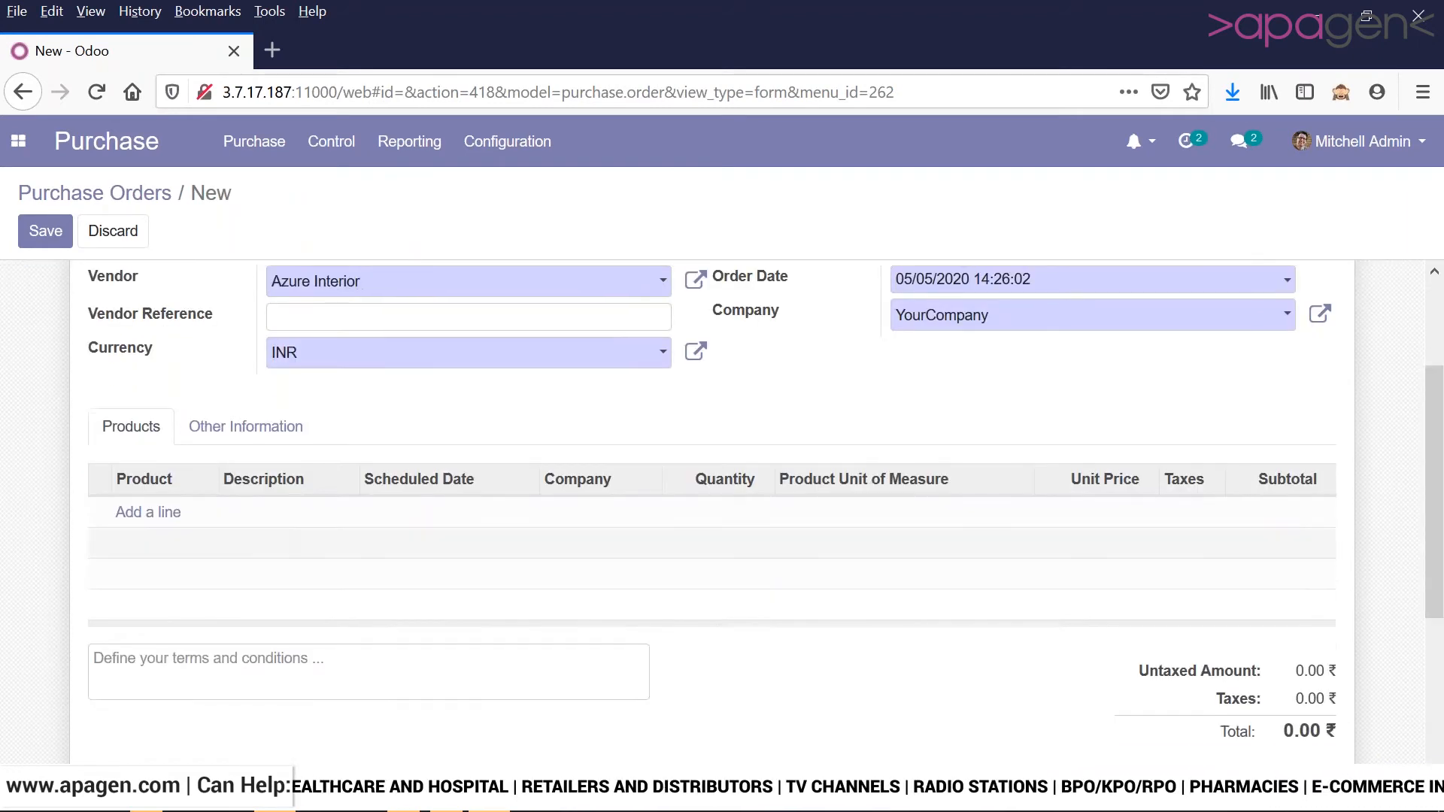
{"action": "left_click", "coordinate": [149, 521]}
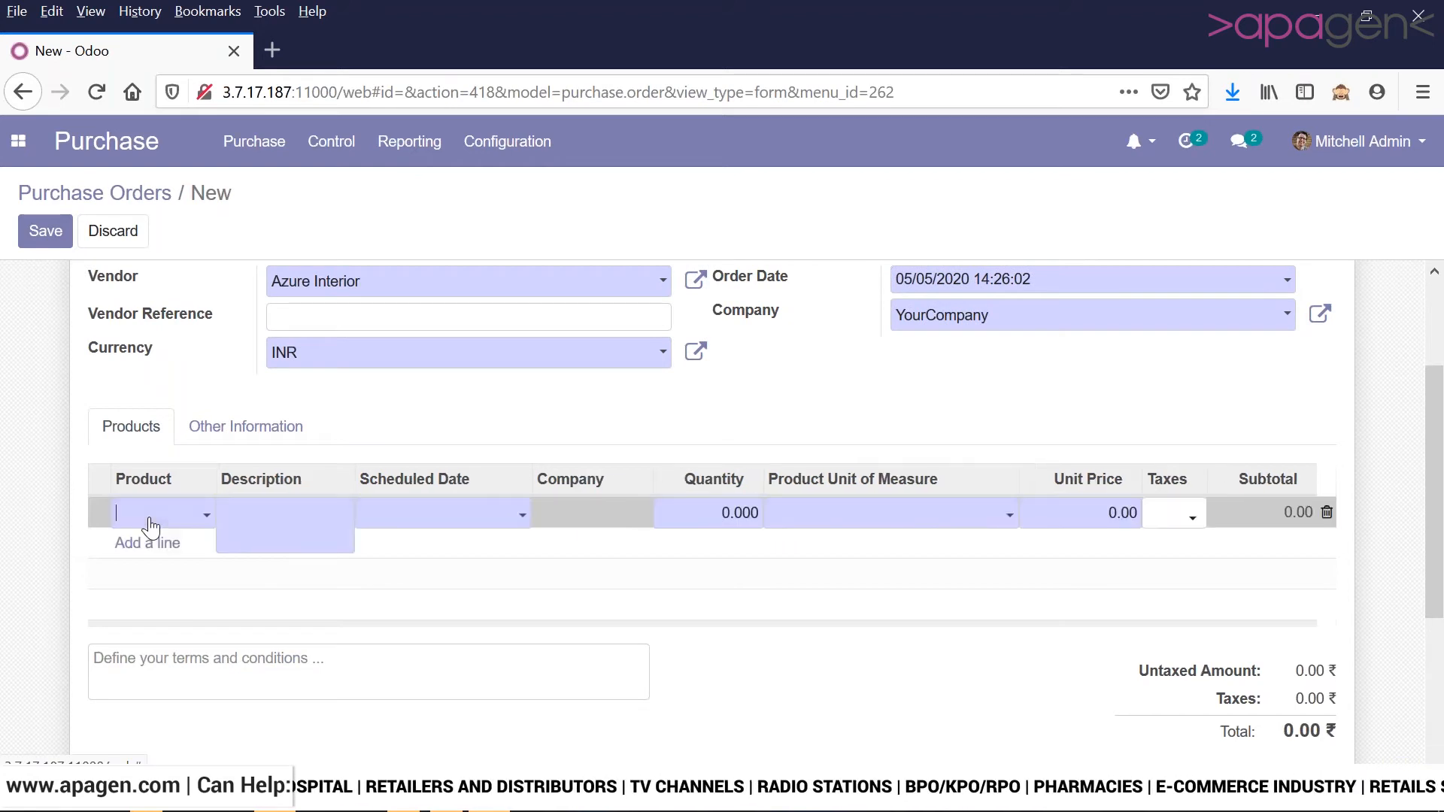
{"action": "left_click", "coordinate": [147, 515]}
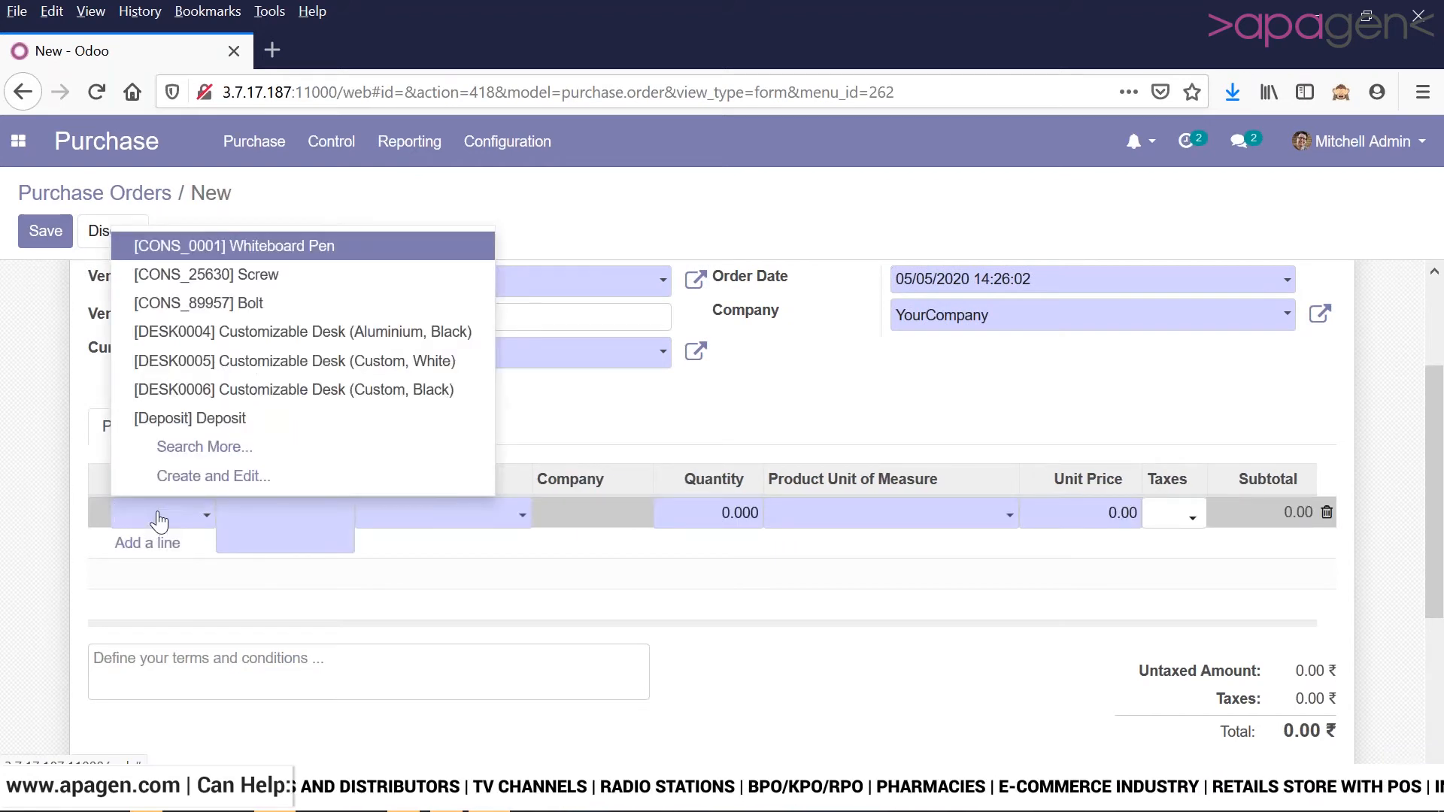
{"action": "left_click", "coordinate": [279, 333]}
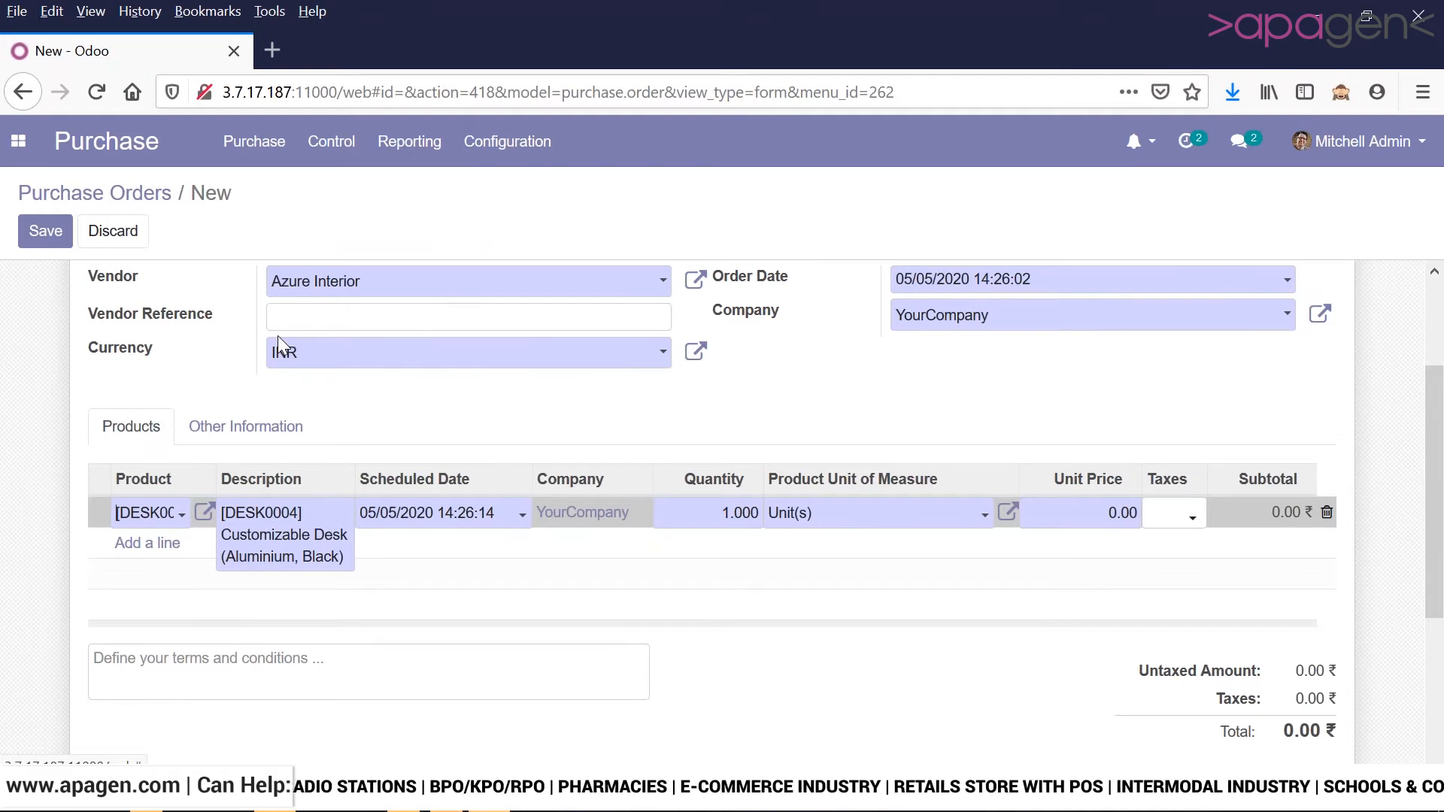
{"action": "left_click", "coordinate": [721, 516]}
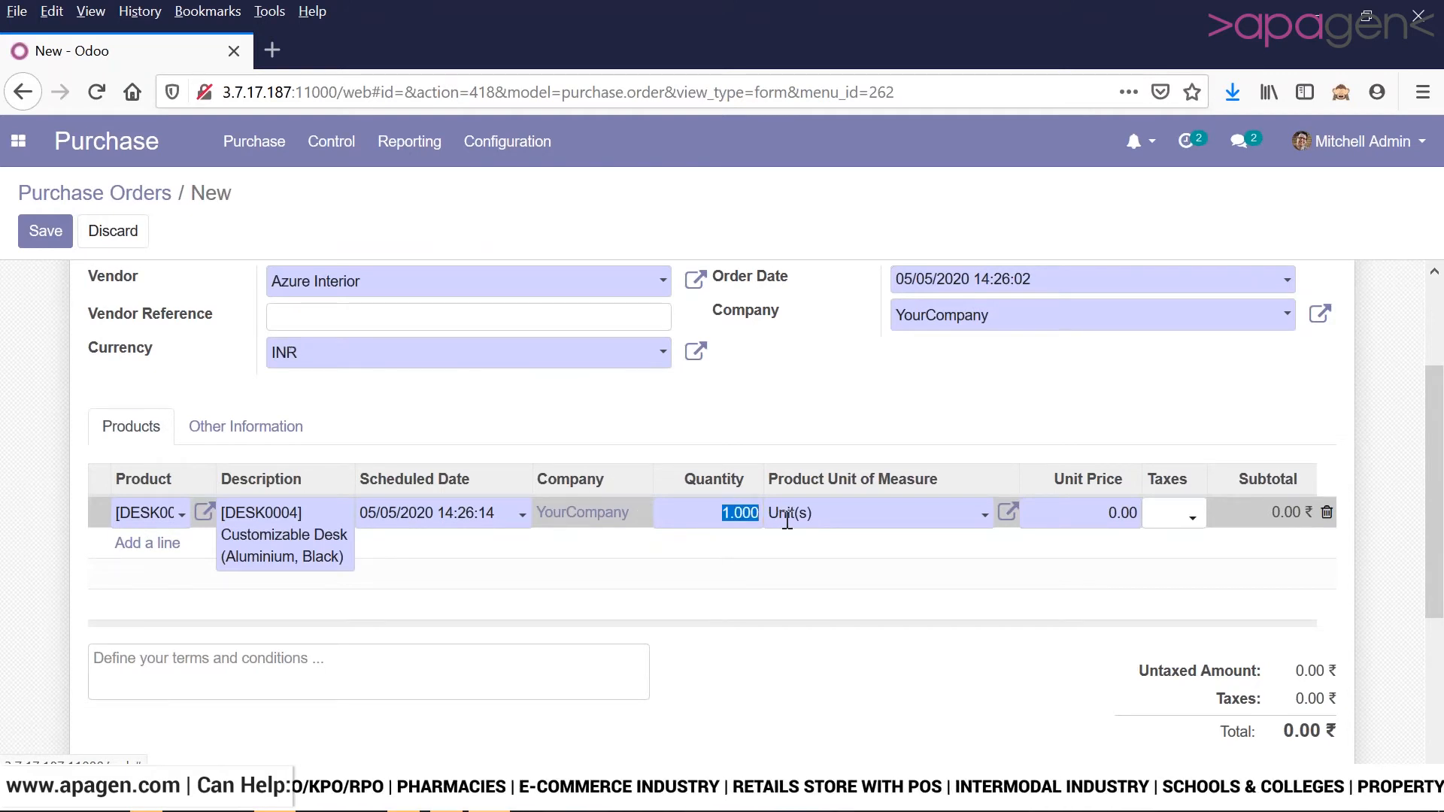
{"action": "type", "text": "2"}
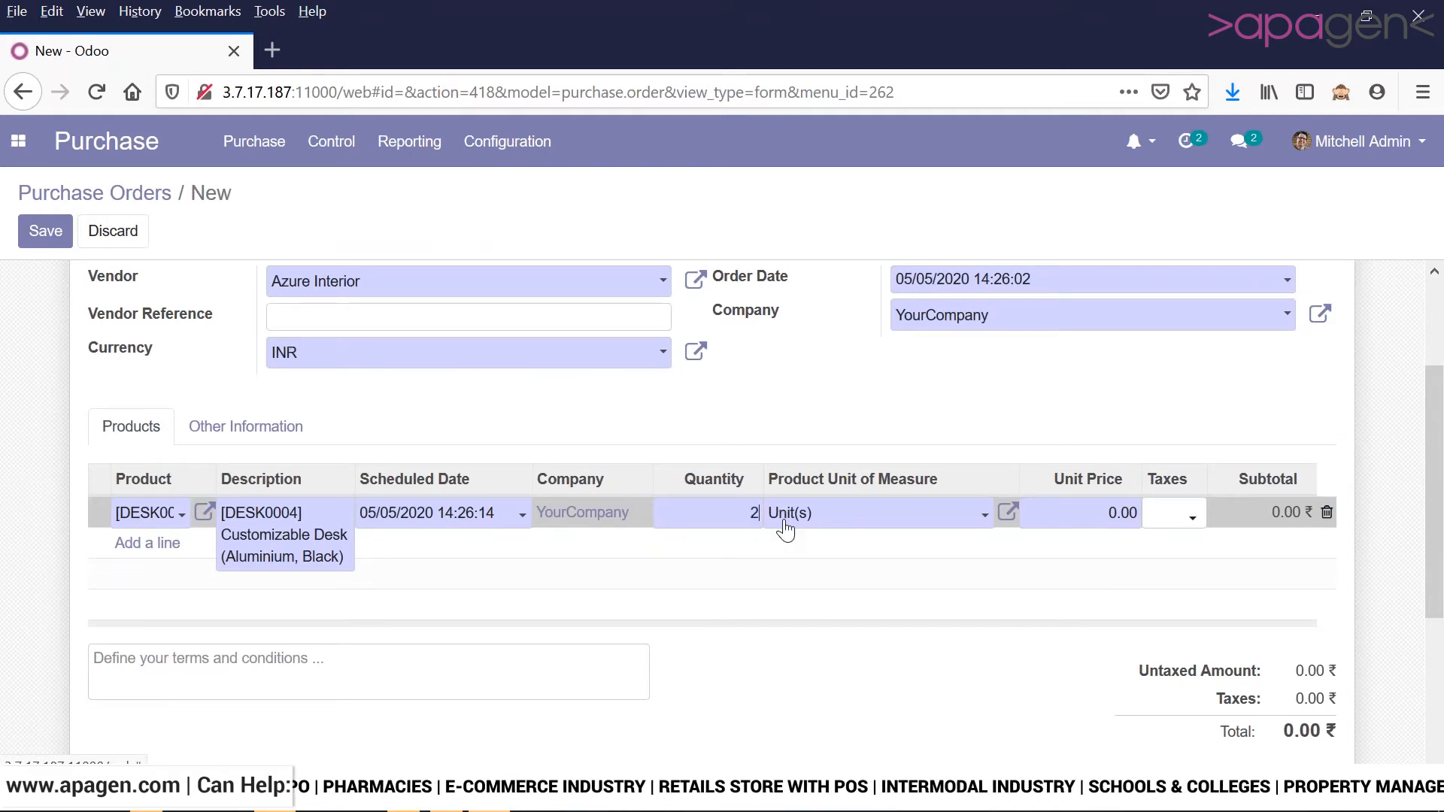
{"action": "left_click", "coordinate": [713, 414]}
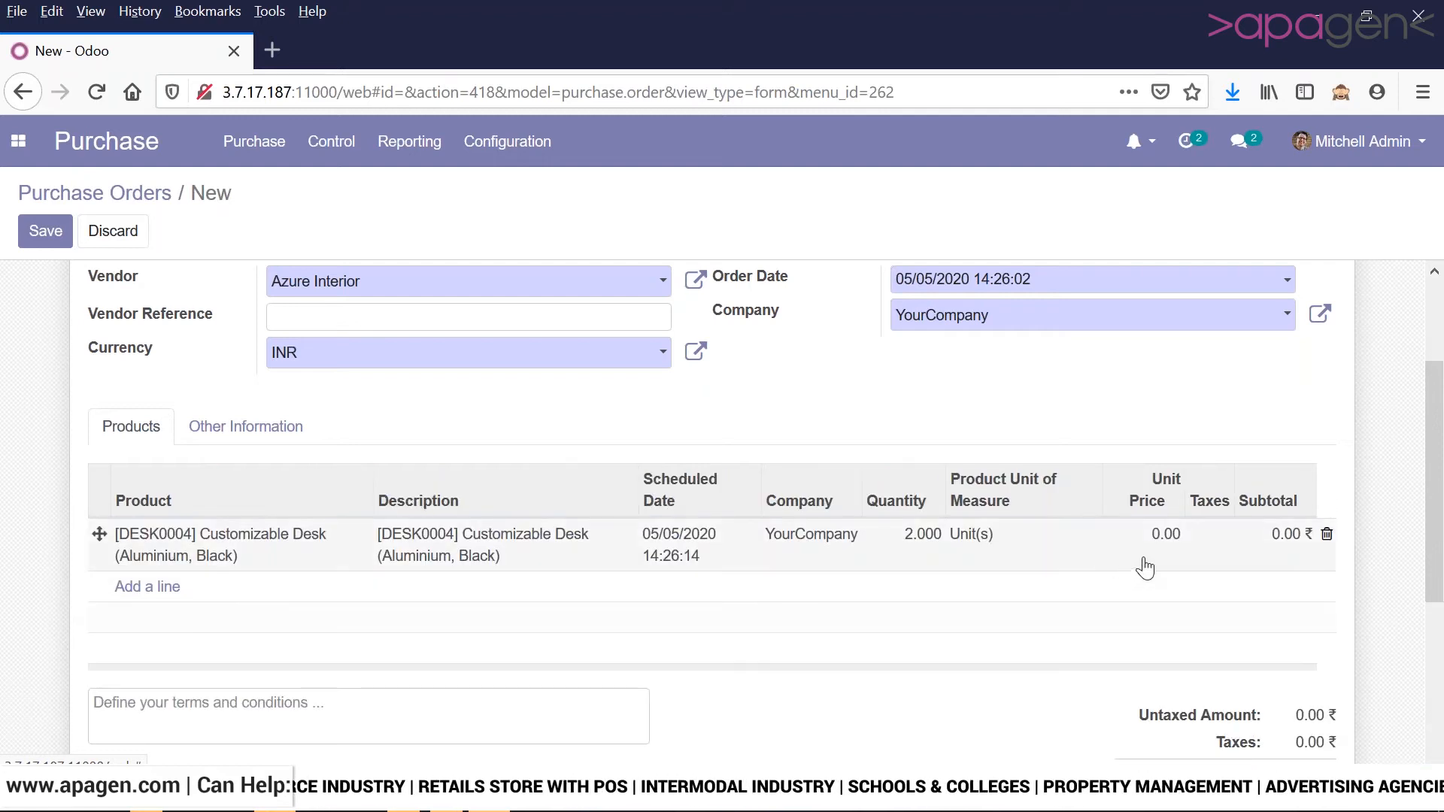
- Set the desk line's unit price to 54 and apply the IGST 2% tax
{"action": "left_click", "coordinate": [1145, 568]}
{"action": "type", "text": "54"}
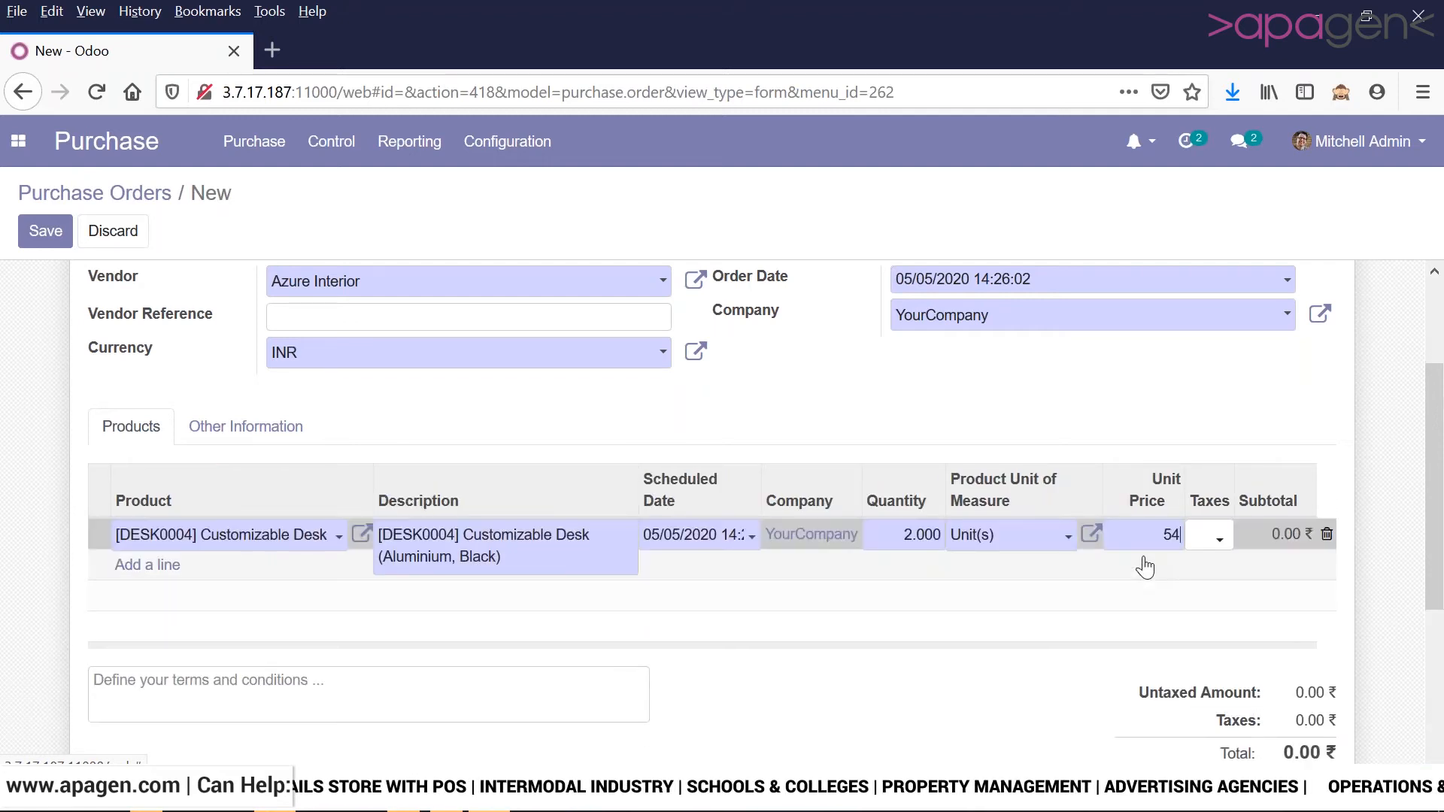
{"action": "left_click", "coordinate": [1222, 539]}
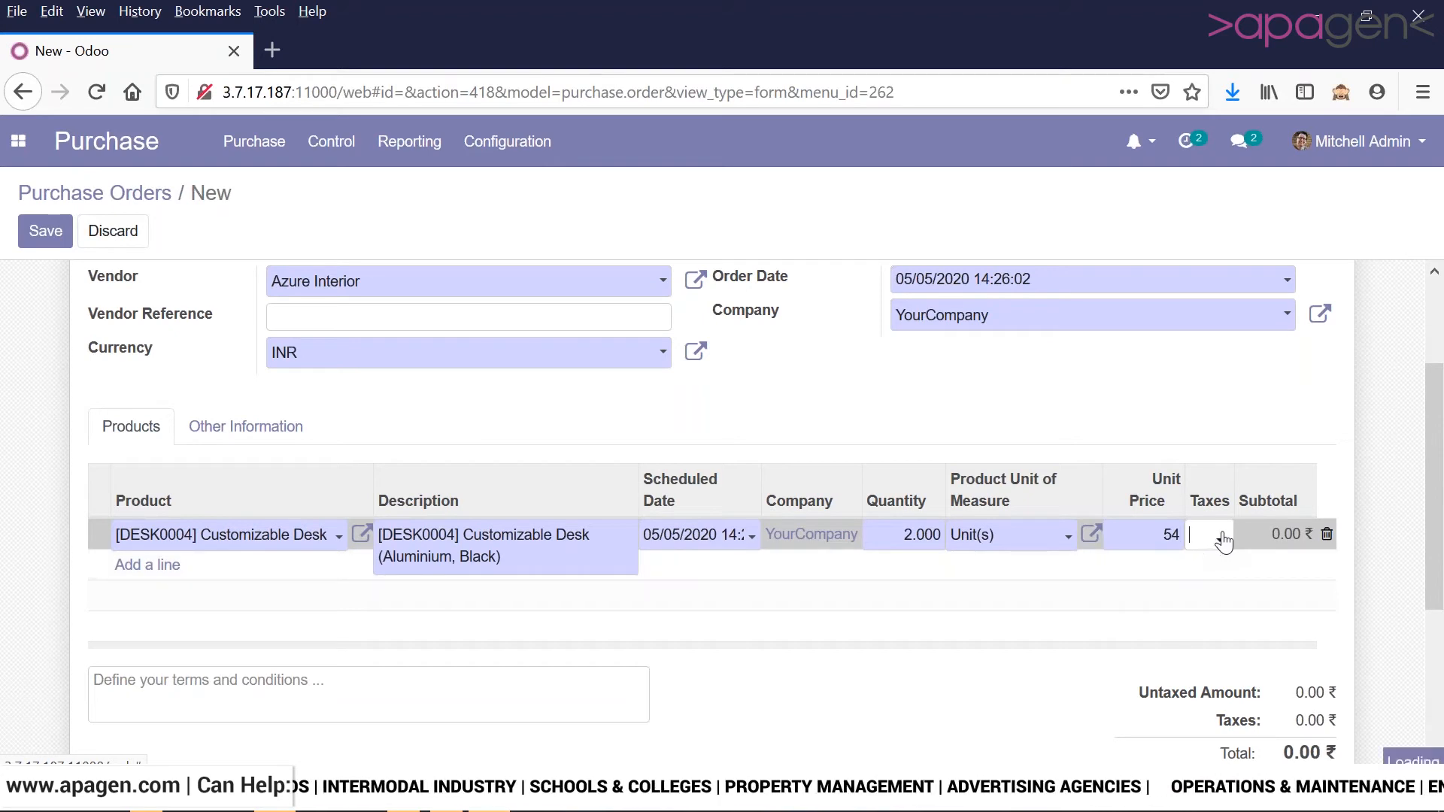
{"action": "left_click", "coordinate": [1224, 540]}
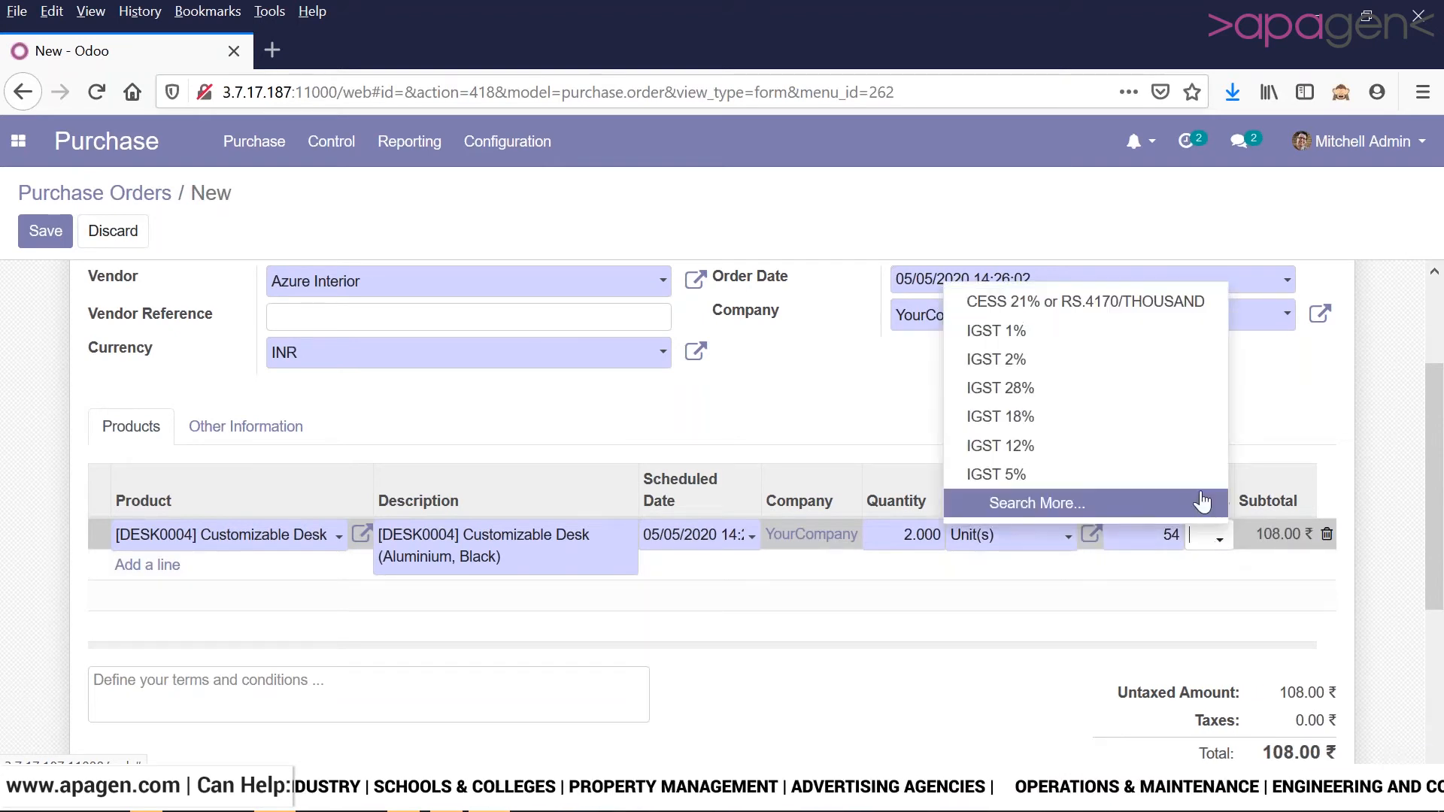
{"action": "left_click", "coordinate": [1139, 380]}
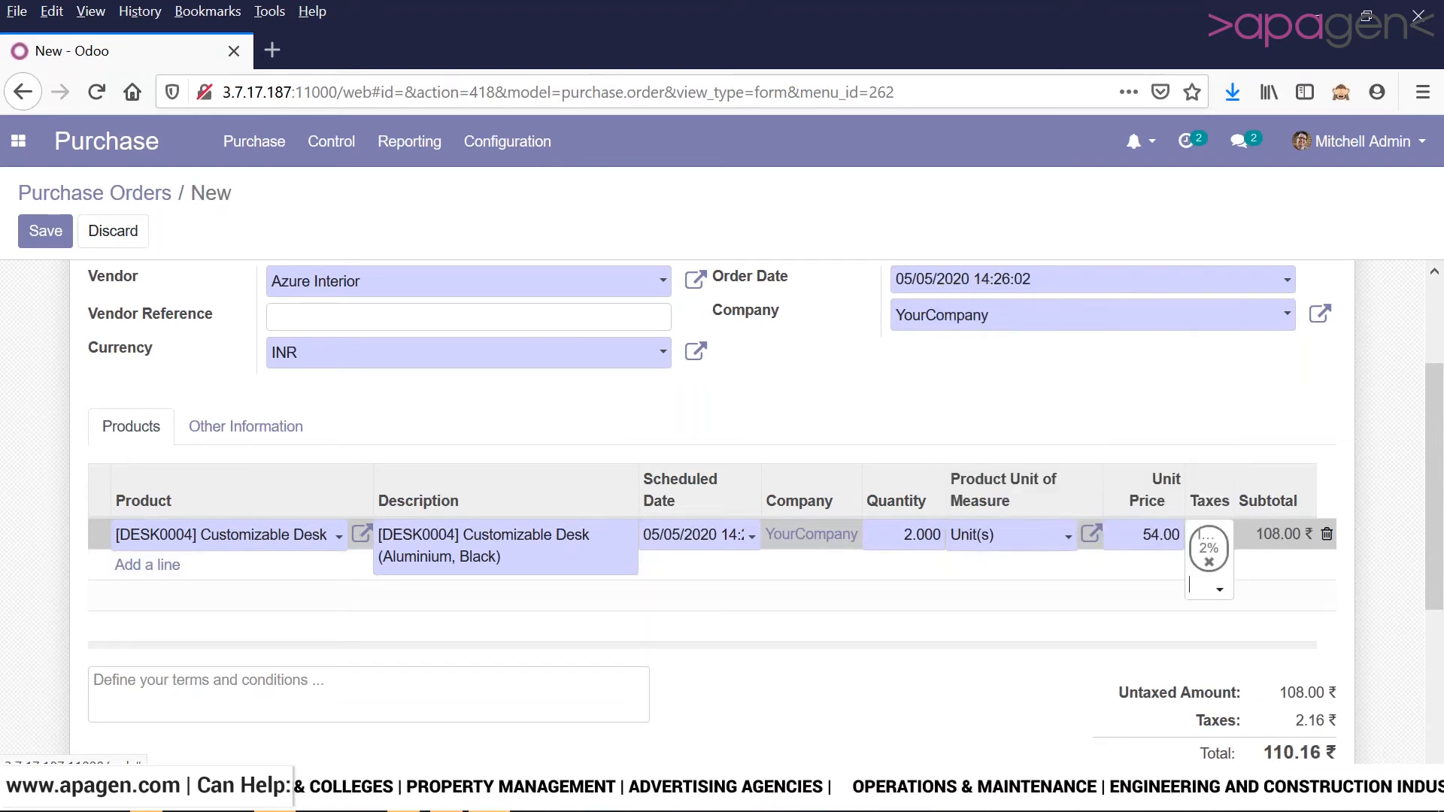
{"action": "left_click", "coordinate": [1089, 421]}
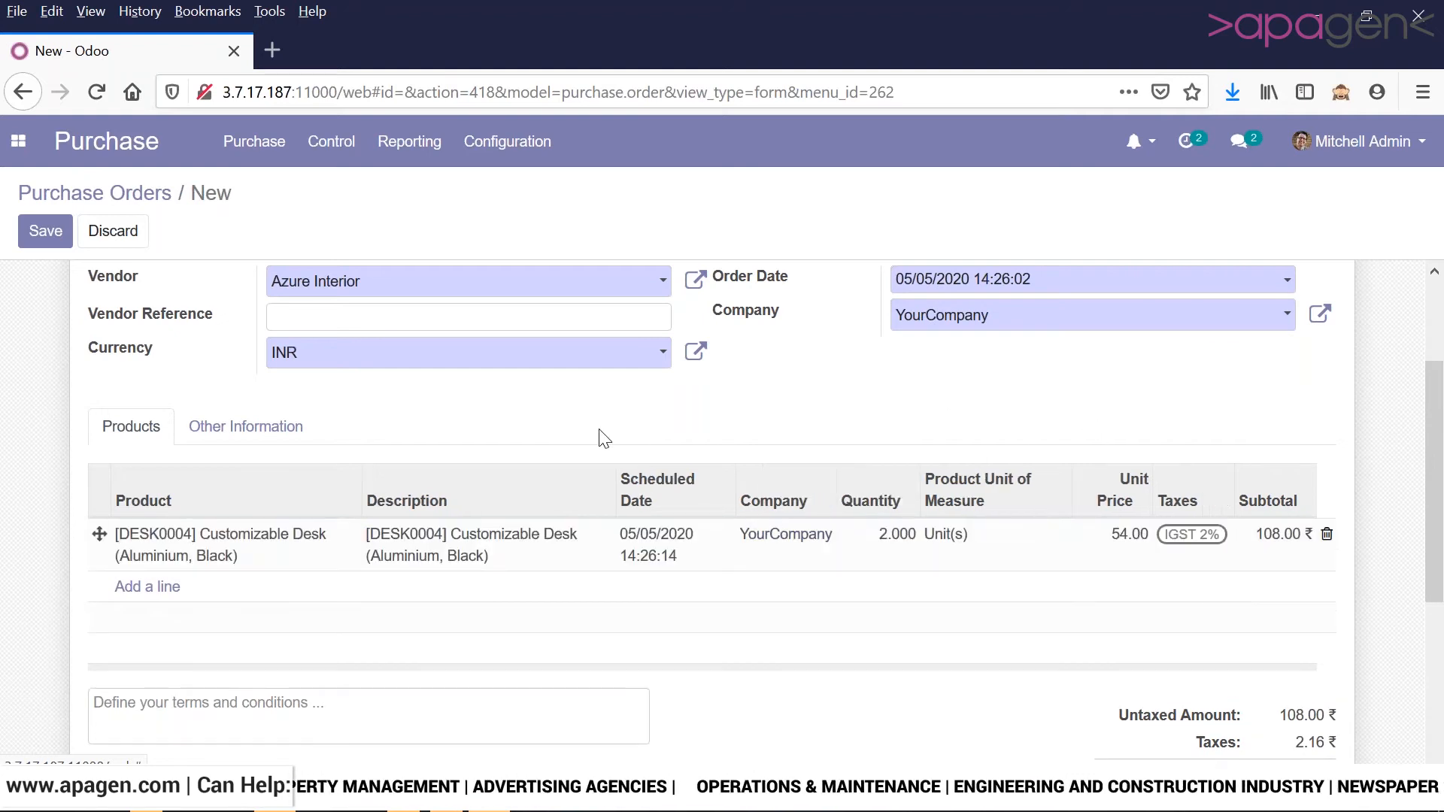
- Review the order's other information, such as delivery and payment terms, and confirm the purchase order
{"action": "left_click", "coordinate": [276, 440]}
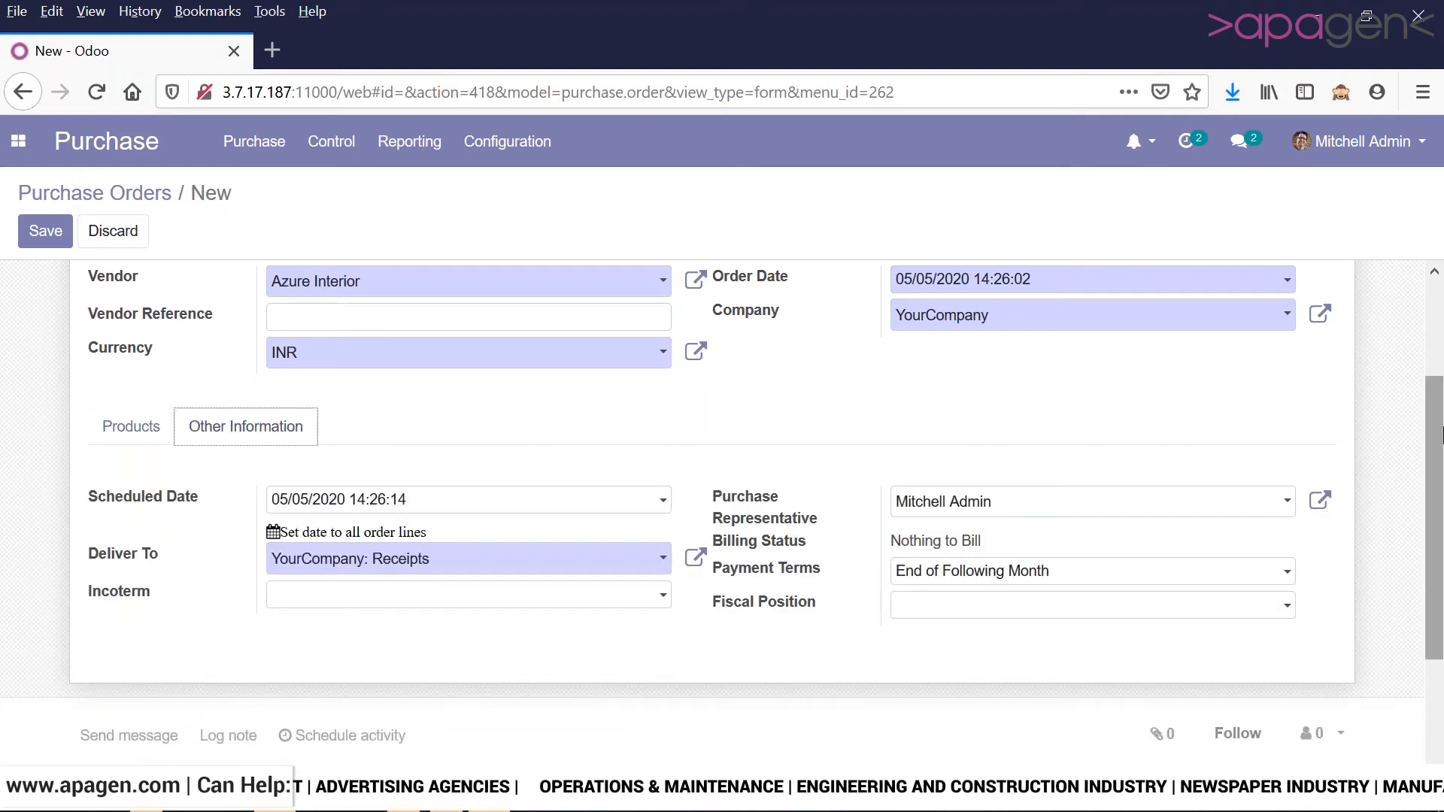
{"action": "left_click_drag", "start_coordinate": [1443, 422], "coordinate": [1440, 320]}
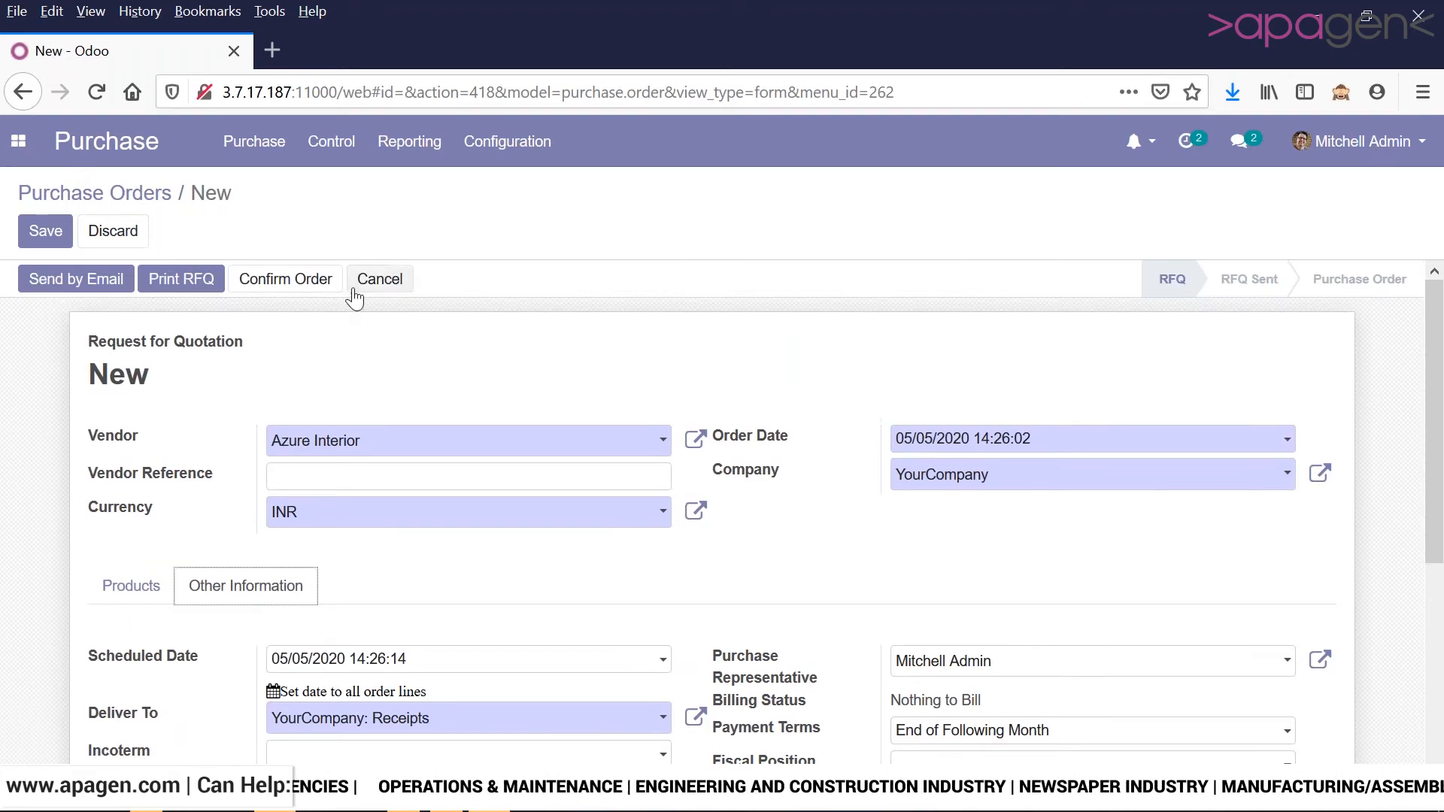
{"action": "left_click", "coordinate": [301, 286]}
{"action": "left_click", "coordinate": [301, 286]}
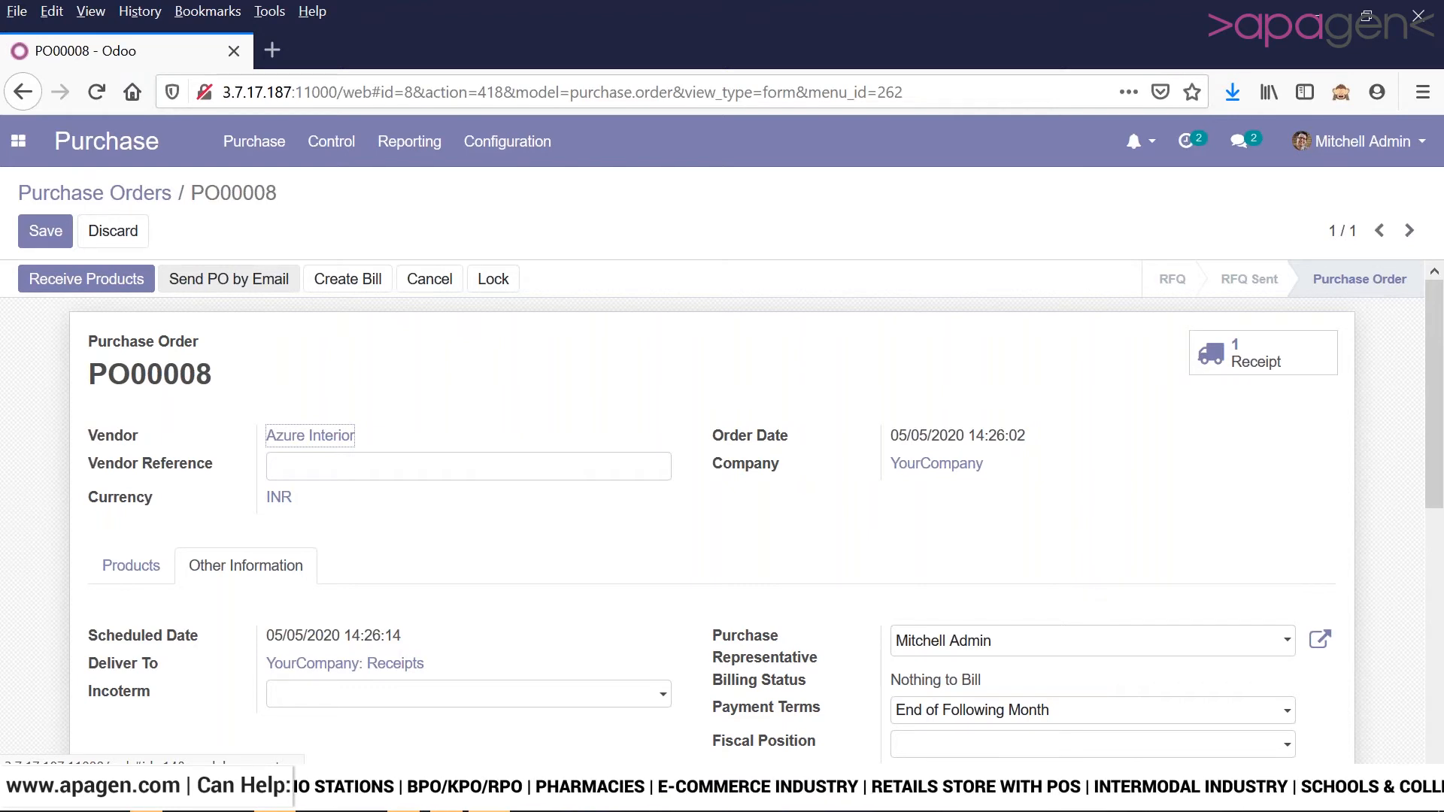
- Bring up the product lines of the purchase order and switch to the Inventory application
{"action": "left_click", "coordinate": [151, 565]}
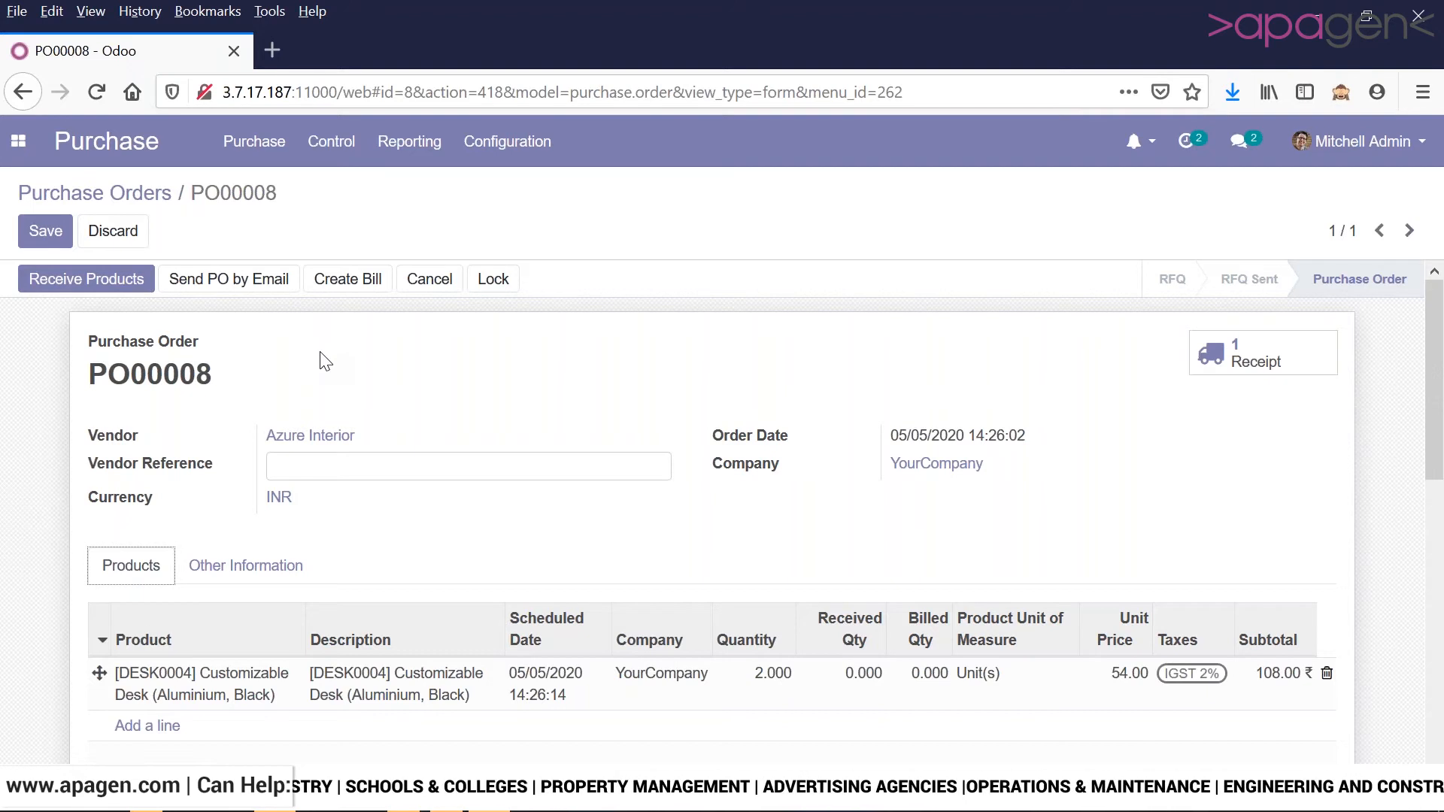
{"action": "left_click", "coordinate": [9, 155]}
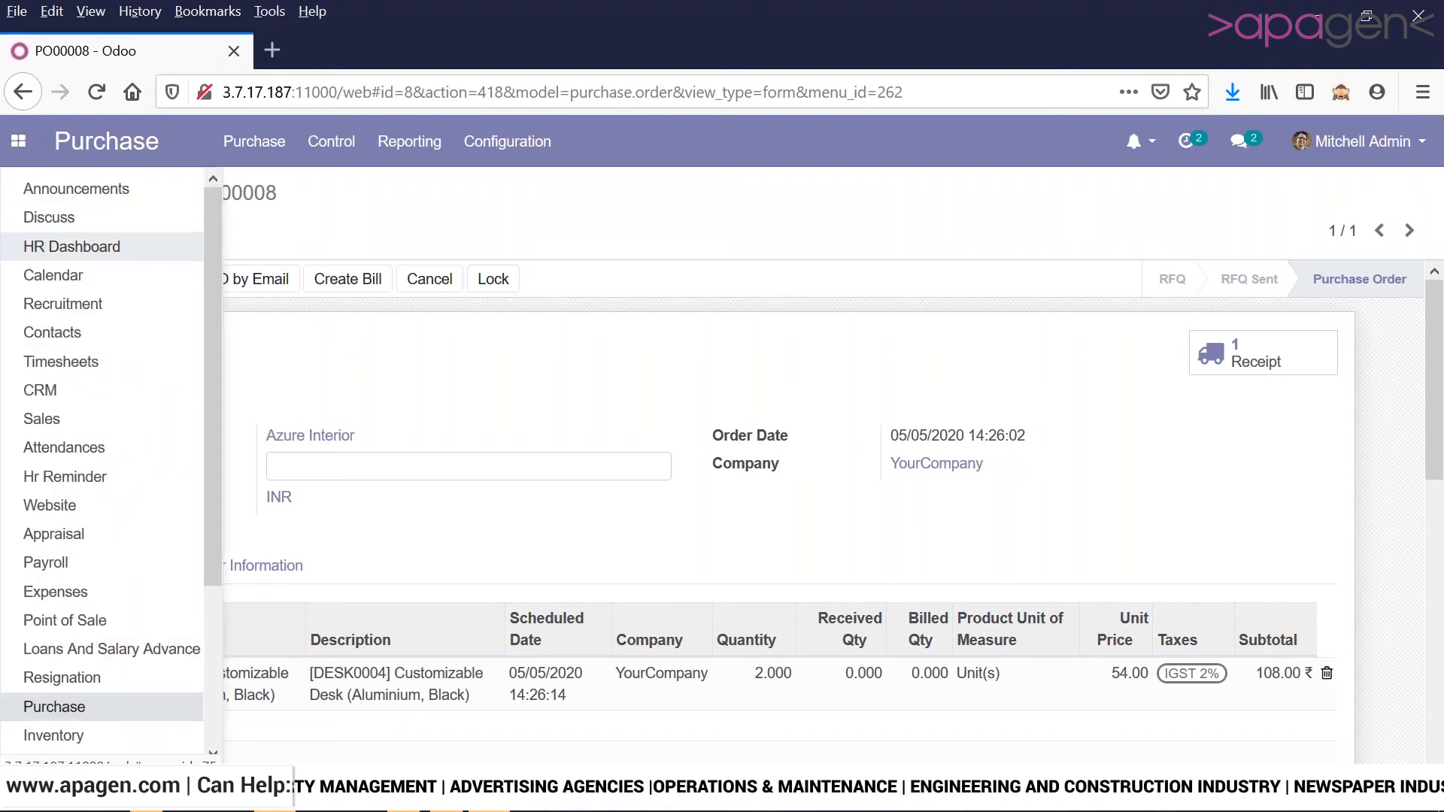
{"action": "scroll", "coordinate": [215, 278], "scroll_direction": "down", "scroll_amount": 3}
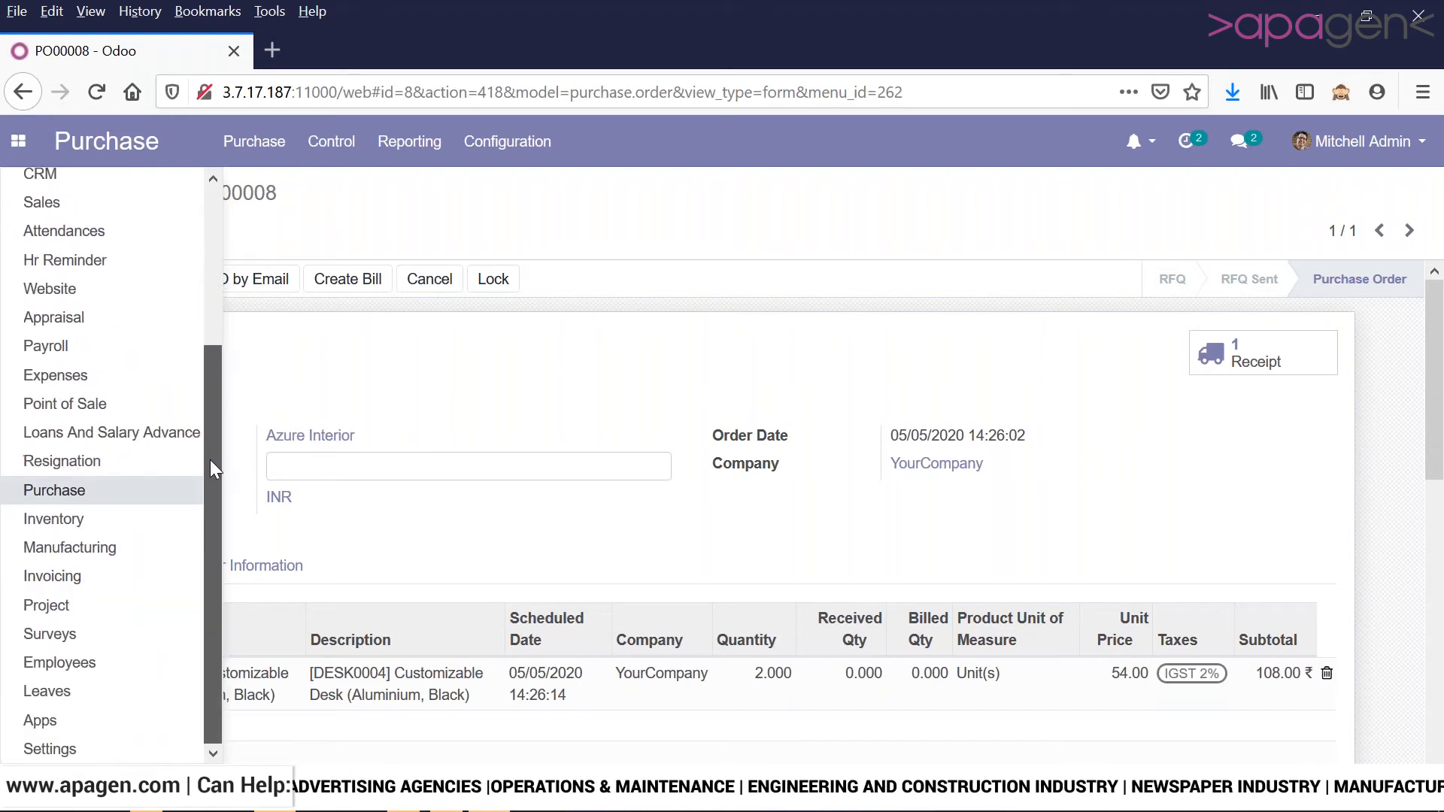
{"action": "left_click", "coordinate": [105, 518]}
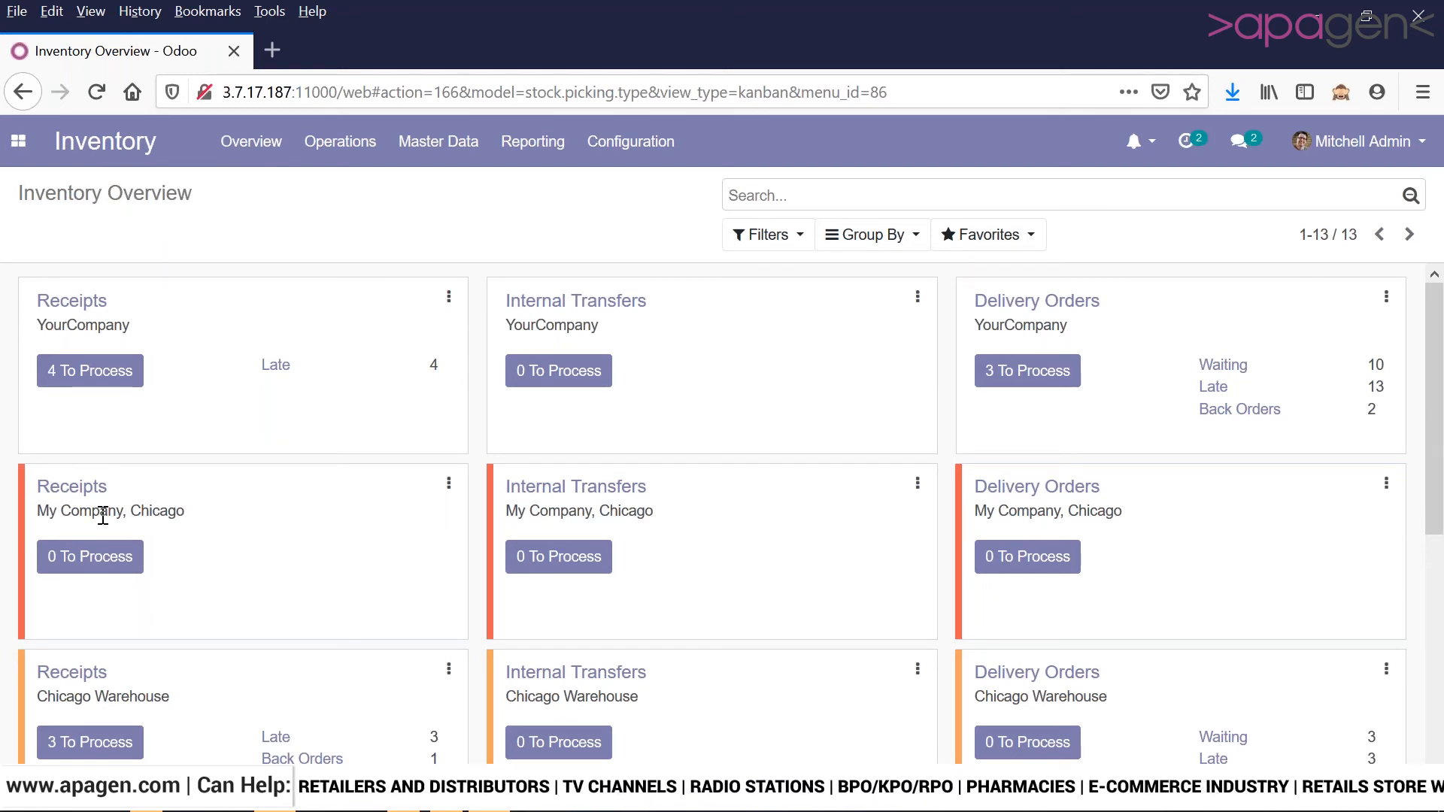
- Examine the Inventory settings from Operations through Traceability and Costing to Warehouse and Advanced Scheduling
{"action": "left_click", "coordinate": [632, 143]}
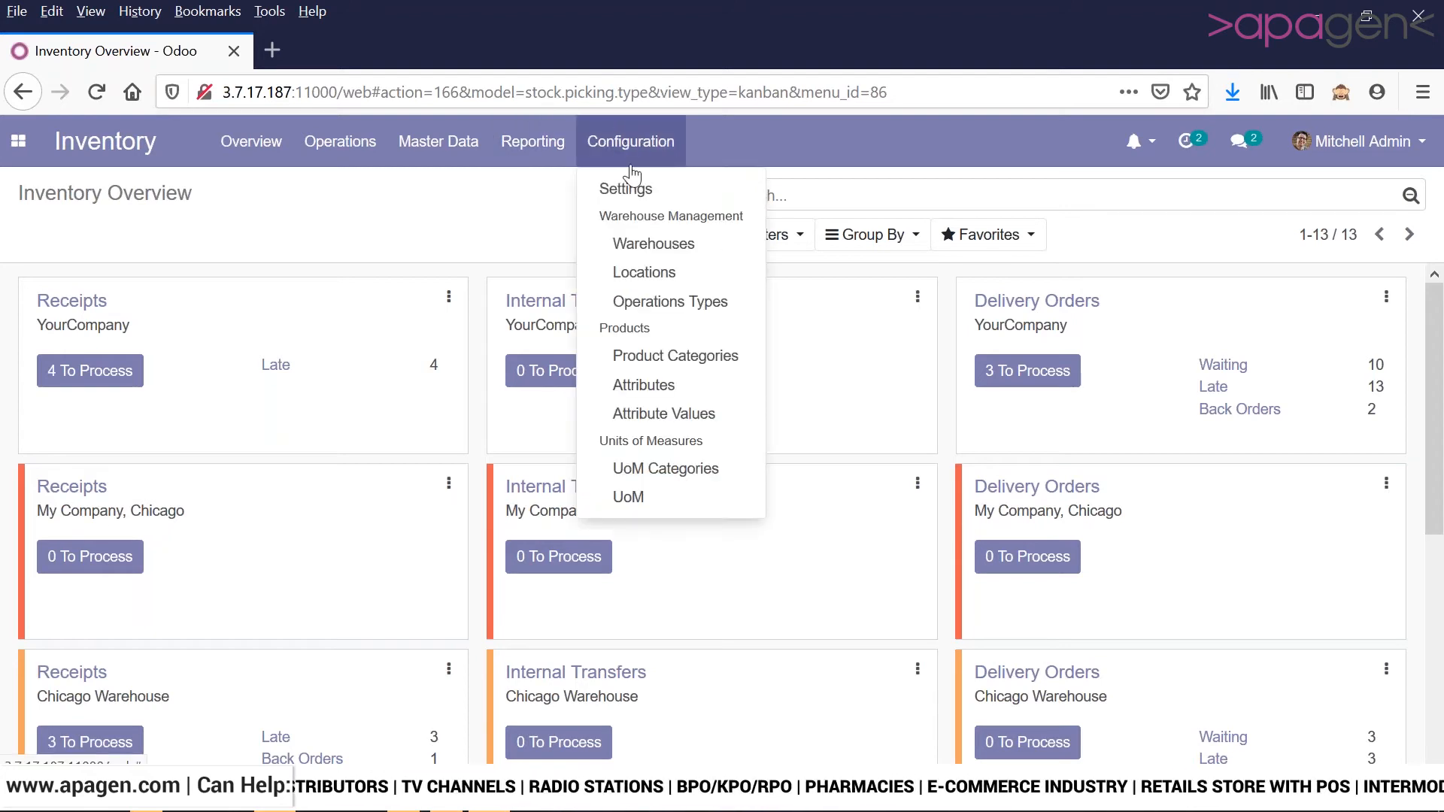
{"action": "left_click", "coordinate": [631, 166]}
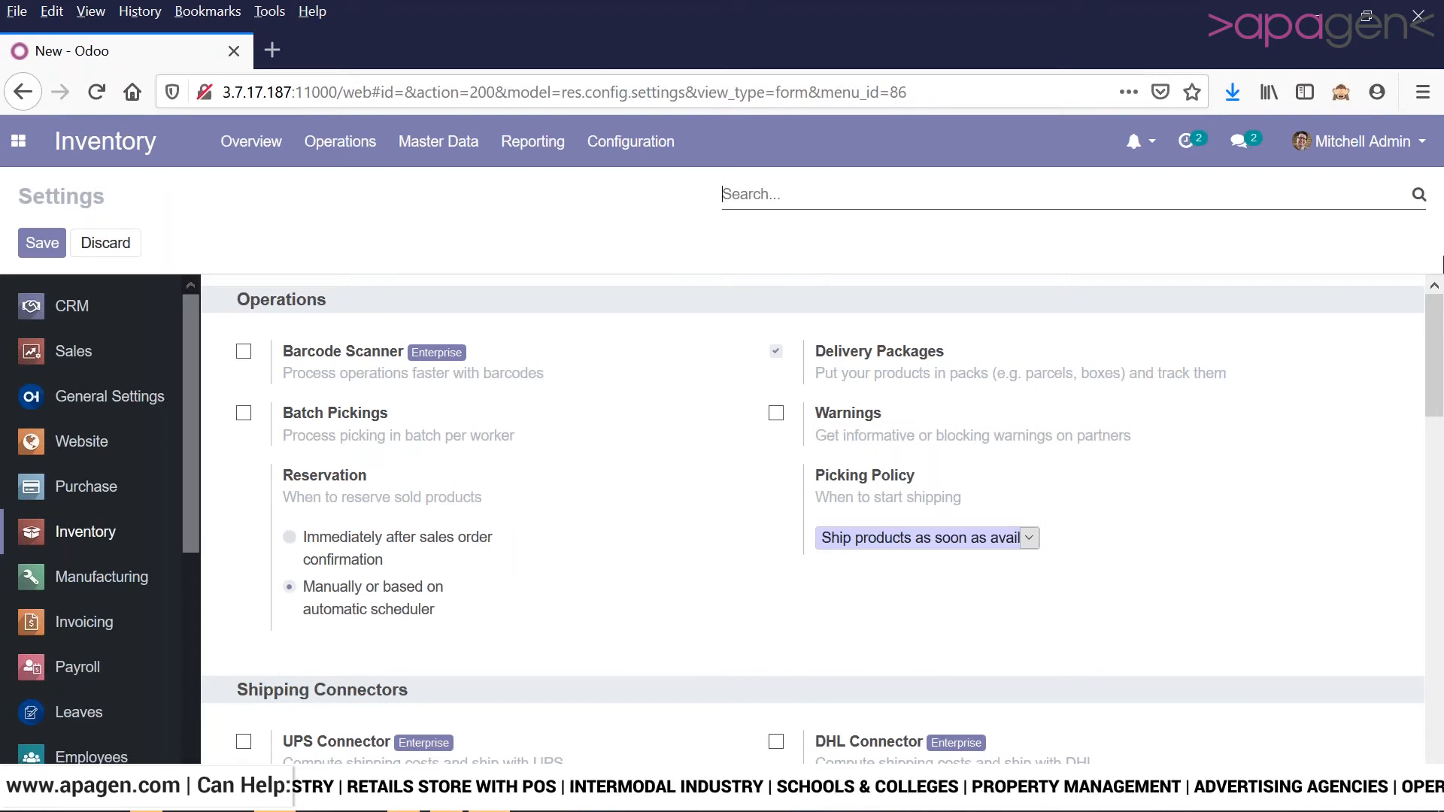
{"action": "left_click_drag", "start_coordinate": [1440, 301], "coordinate": [1438, 547]}
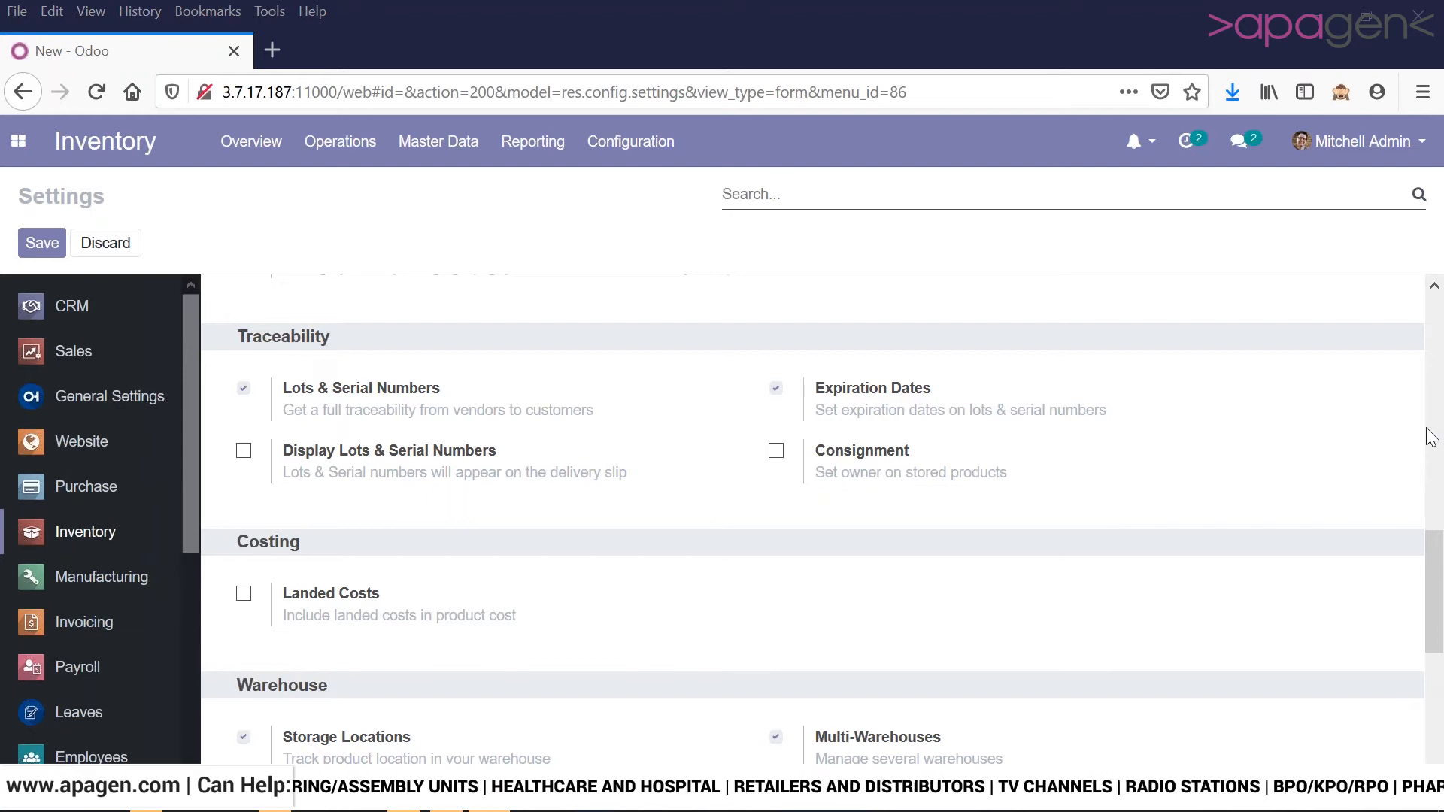
{"action": "left_click_drag", "start_coordinate": [1439, 631], "coordinate": [1439, 738]}
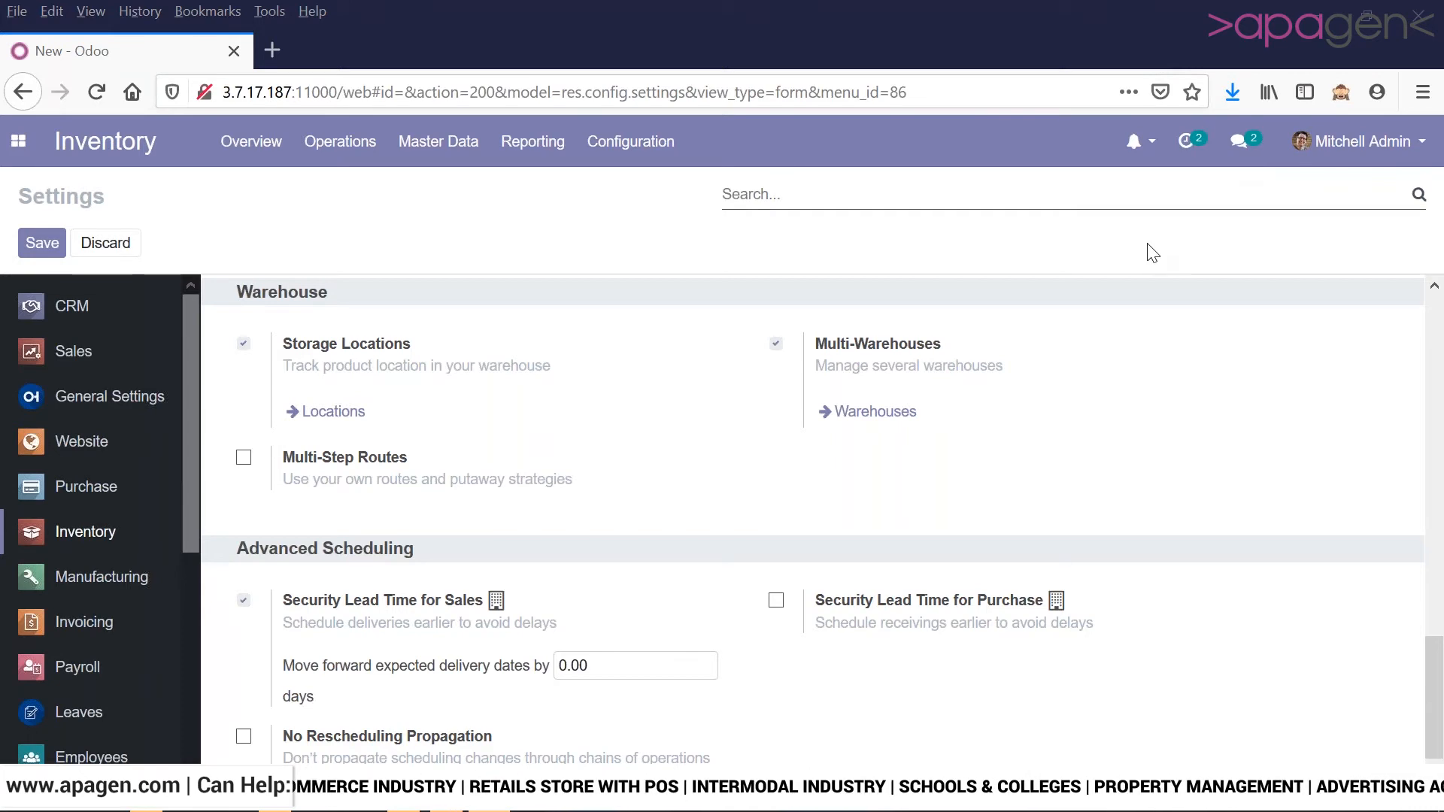
- View the configured warehouses and stock locations, ending back at the Inventory overview
{"action": "left_click", "coordinate": [609, 166]}
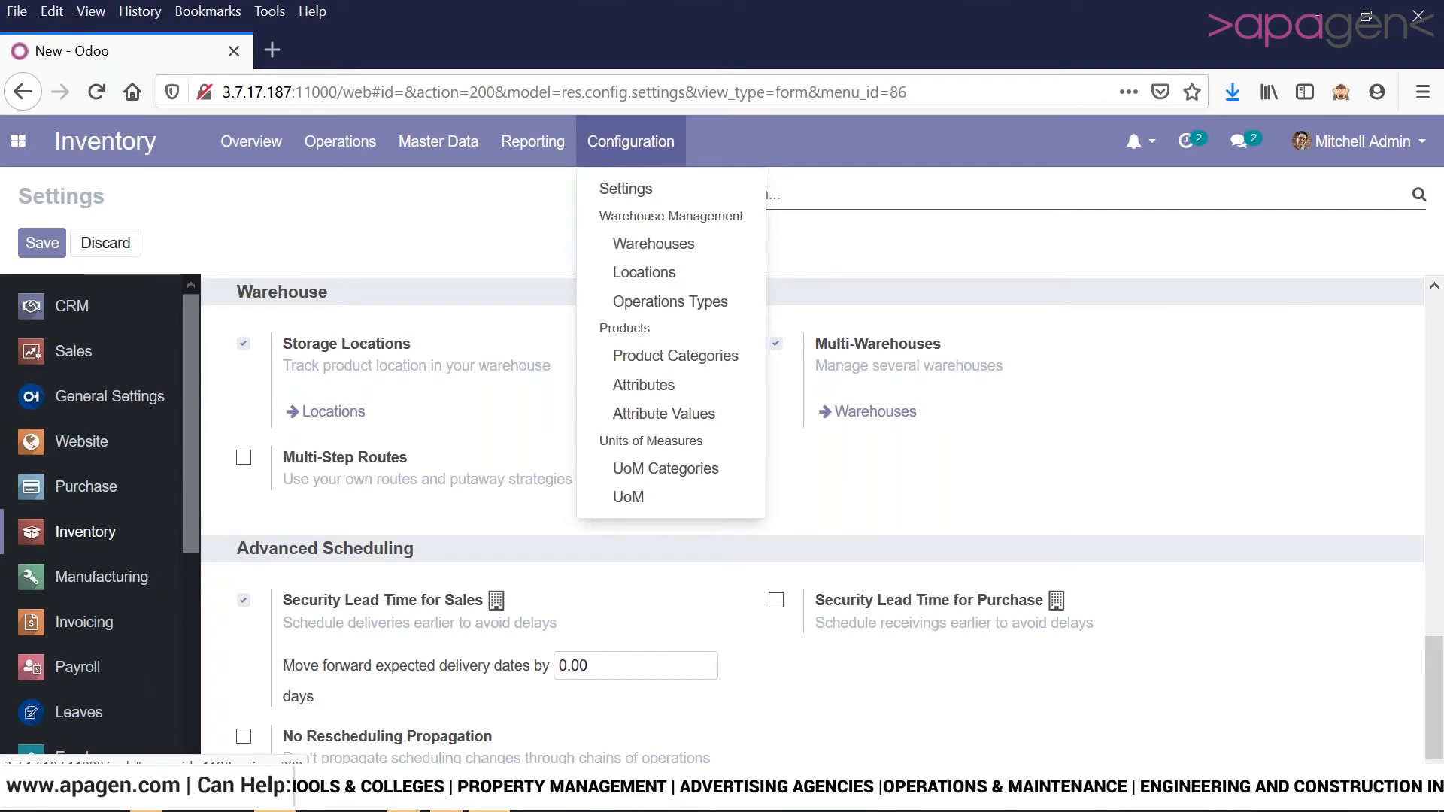
{"action": "left_click", "coordinate": [653, 244]}
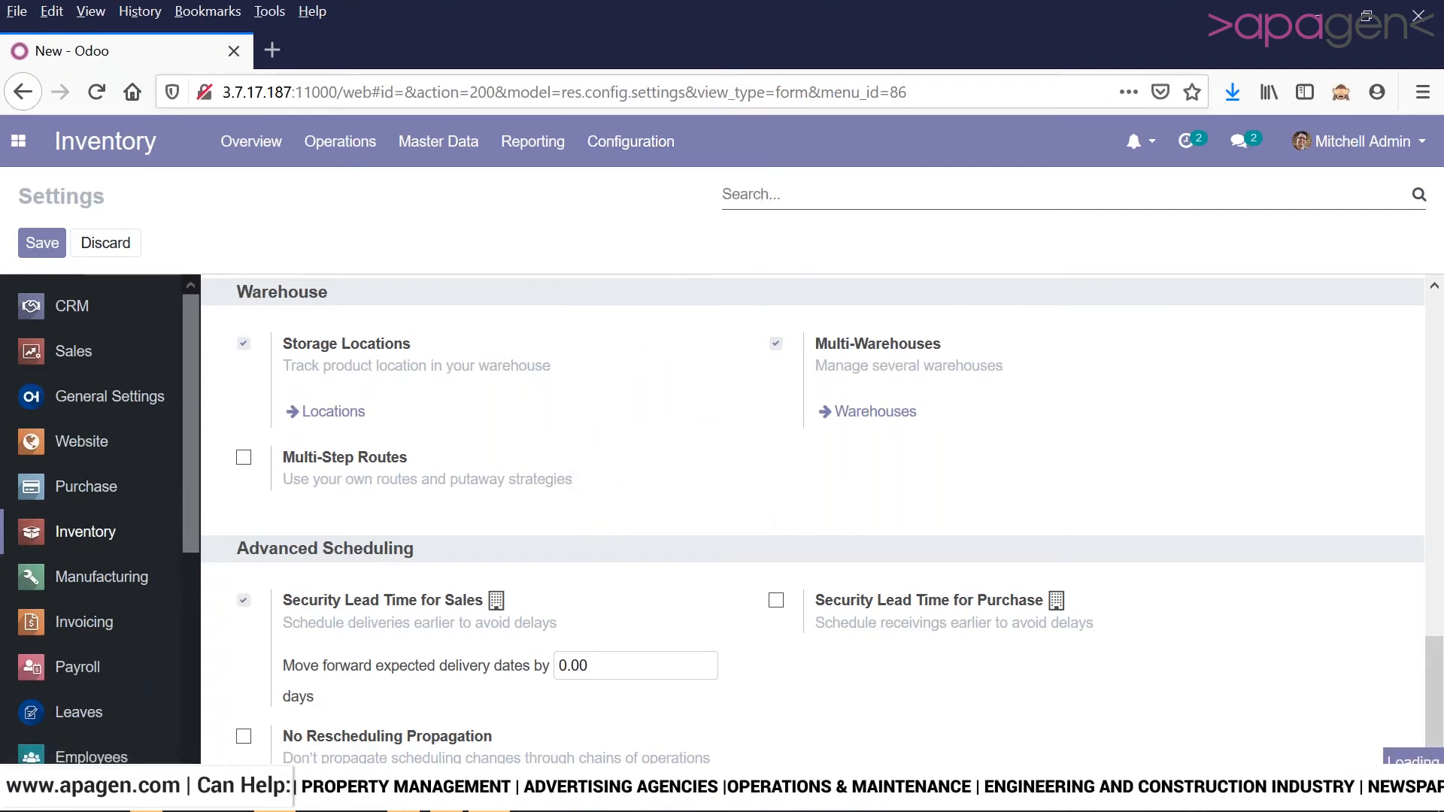
{"action": "left_click", "coordinate": [619, 149]}
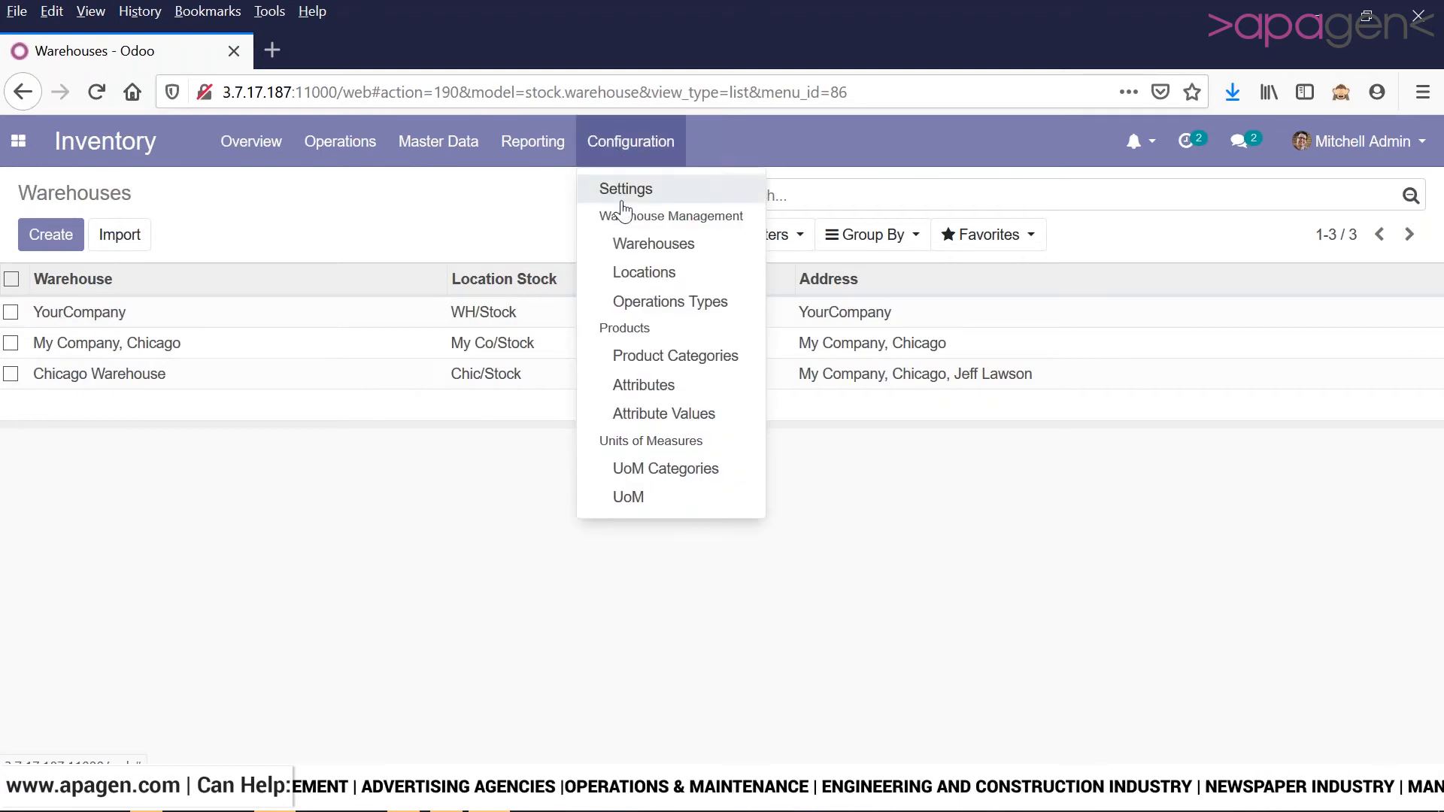
{"action": "left_click", "coordinate": [640, 274]}
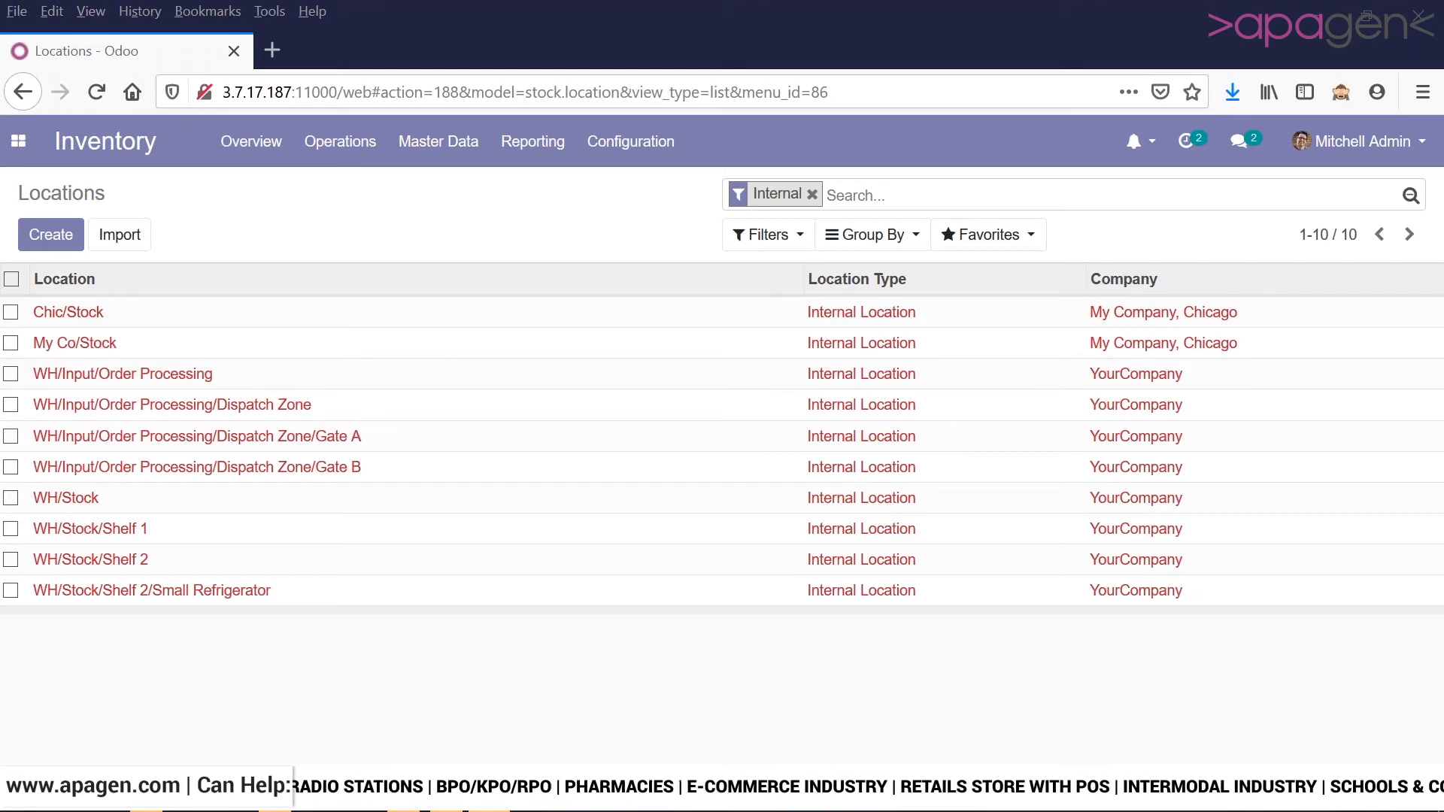
{"action": "left_click", "coordinate": [525, 148]}
{"action": "mouse_move", "coordinate": [340, 143]}
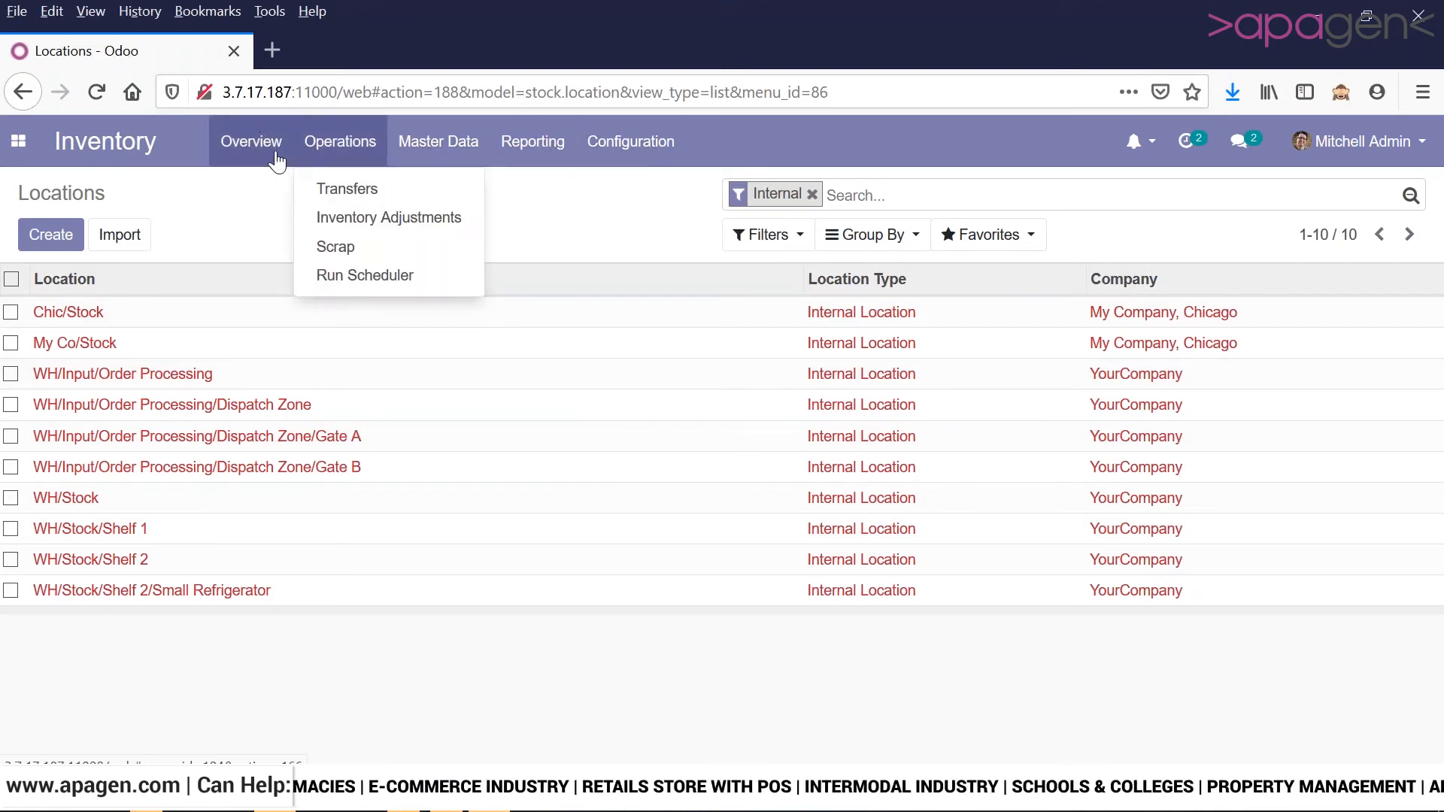
{"action": "left_click", "coordinate": [271, 158]}
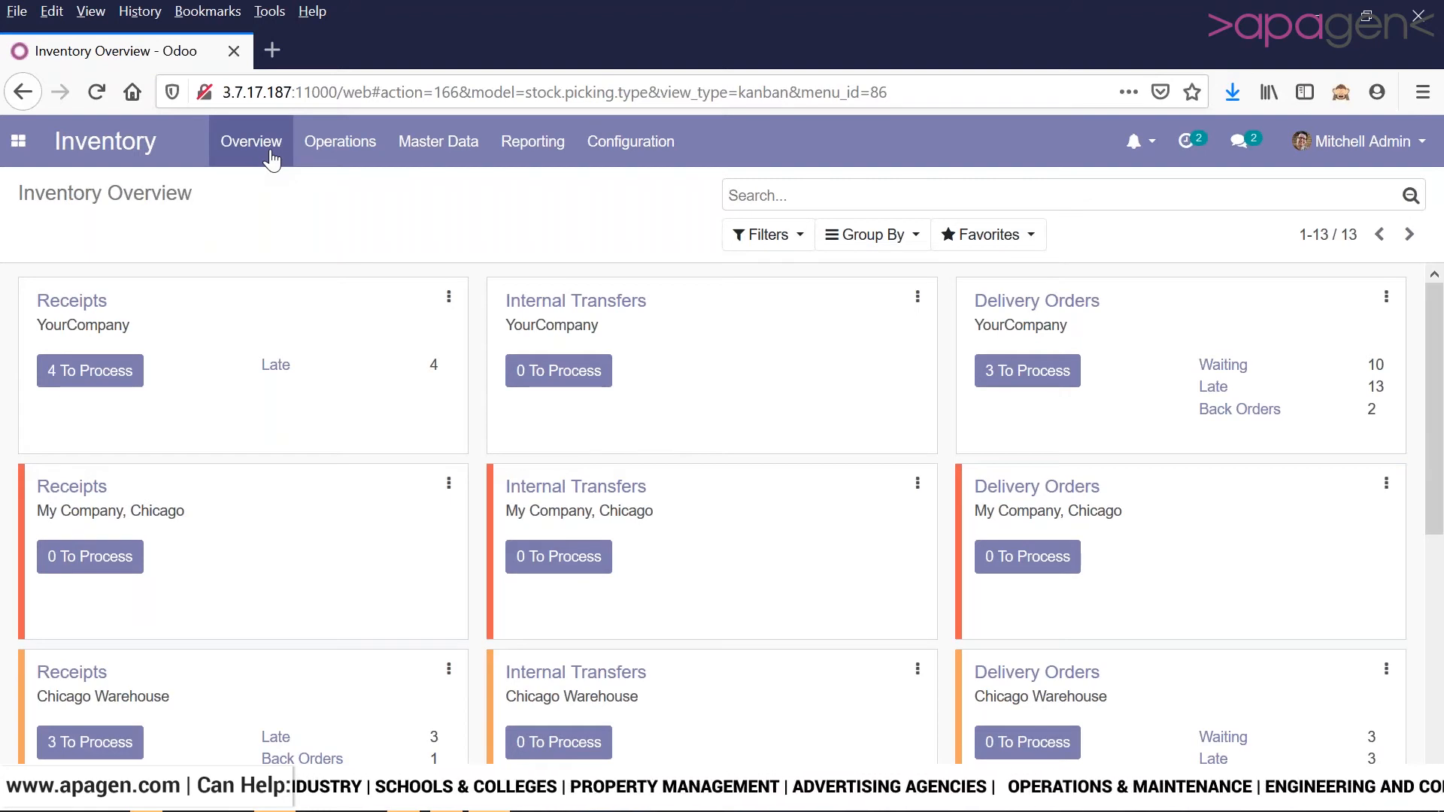
- Examine the Type of Operation choices on YourCompany's Receipts operation type and return to the operations types list
{"action": "left_click", "coordinate": [631, 144]}
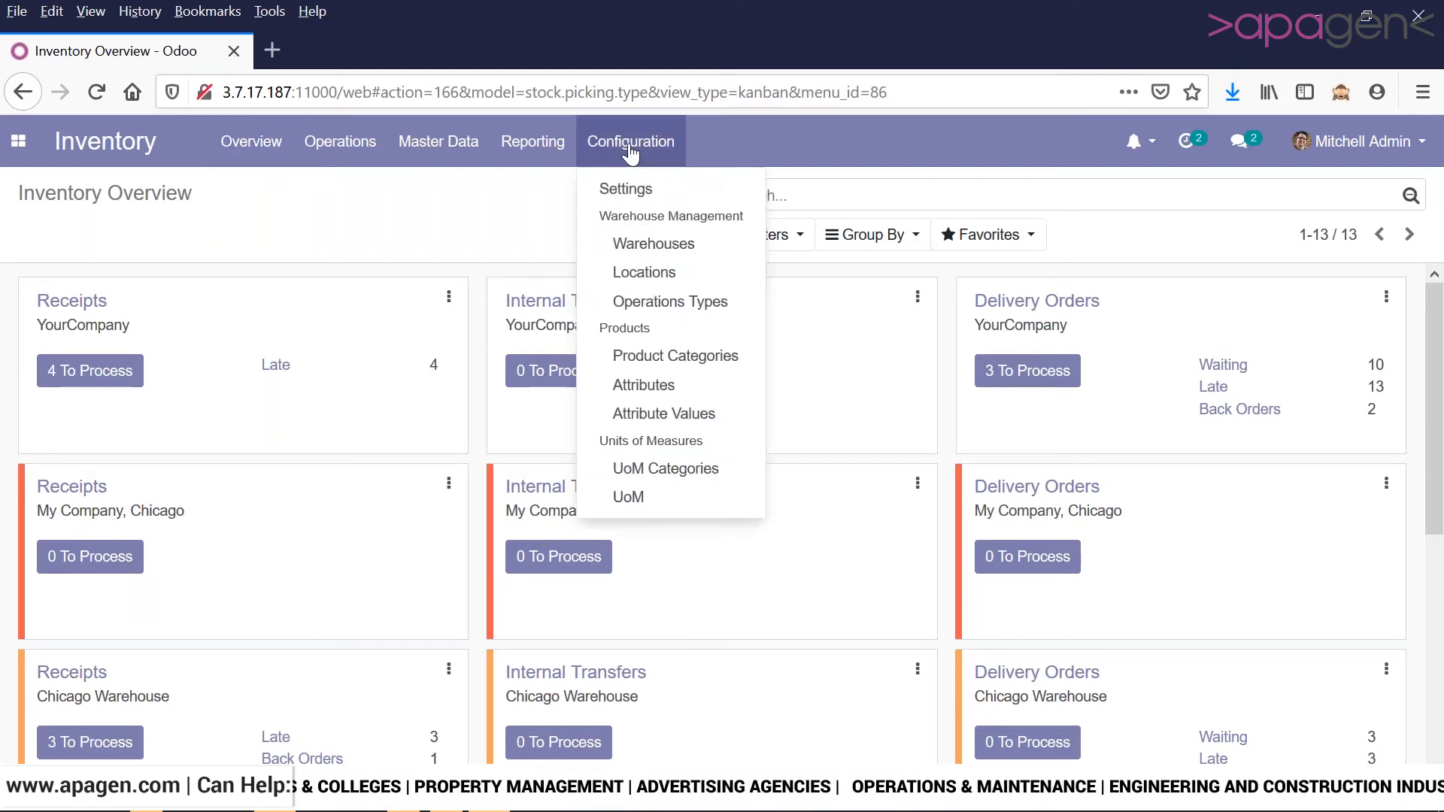
{"action": "left_click", "coordinate": [634, 272]}
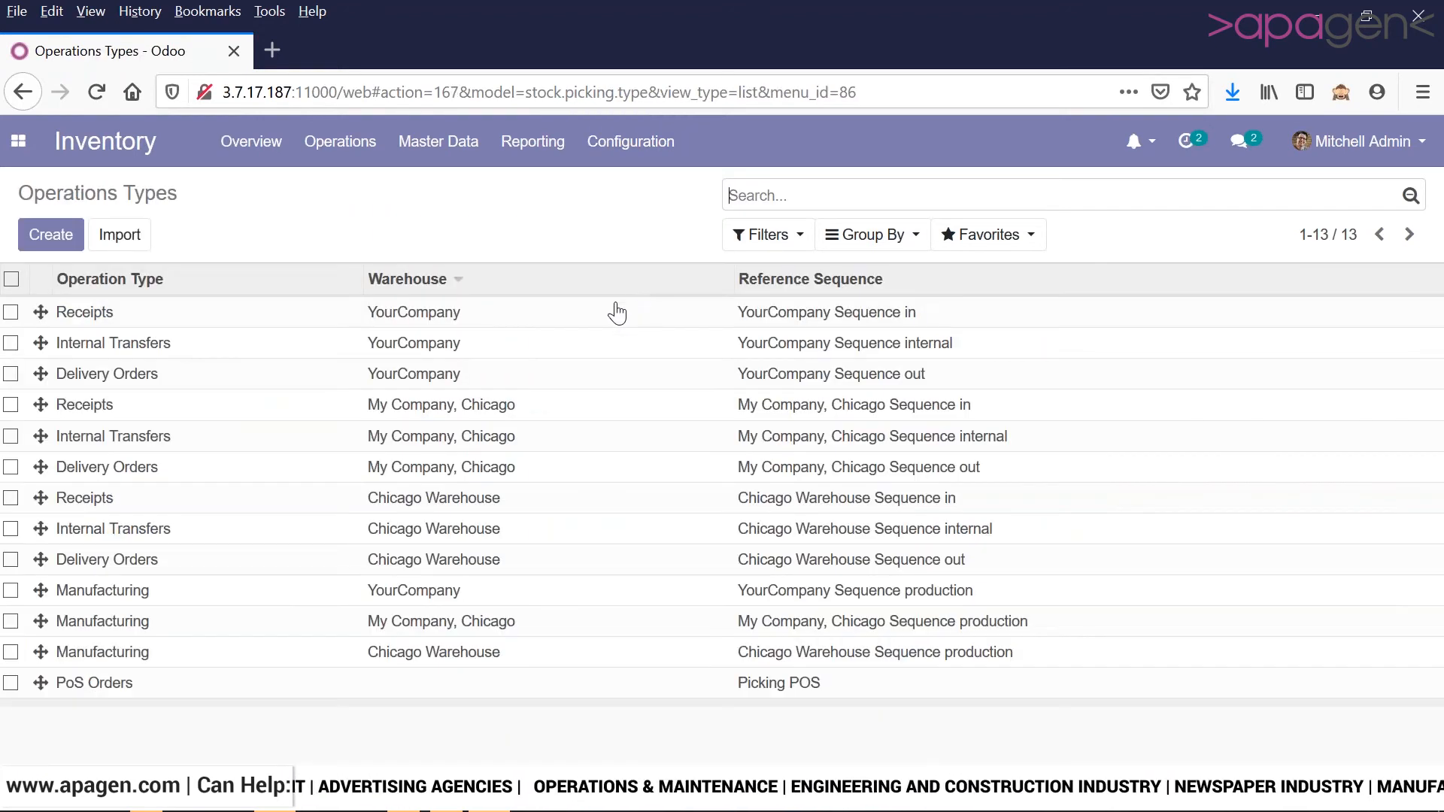
{"action": "left_click", "coordinate": [416, 313]}
{"action": "left_click", "coordinate": [41, 231]}
{"action": "left_click", "coordinate": [1008, 375]}
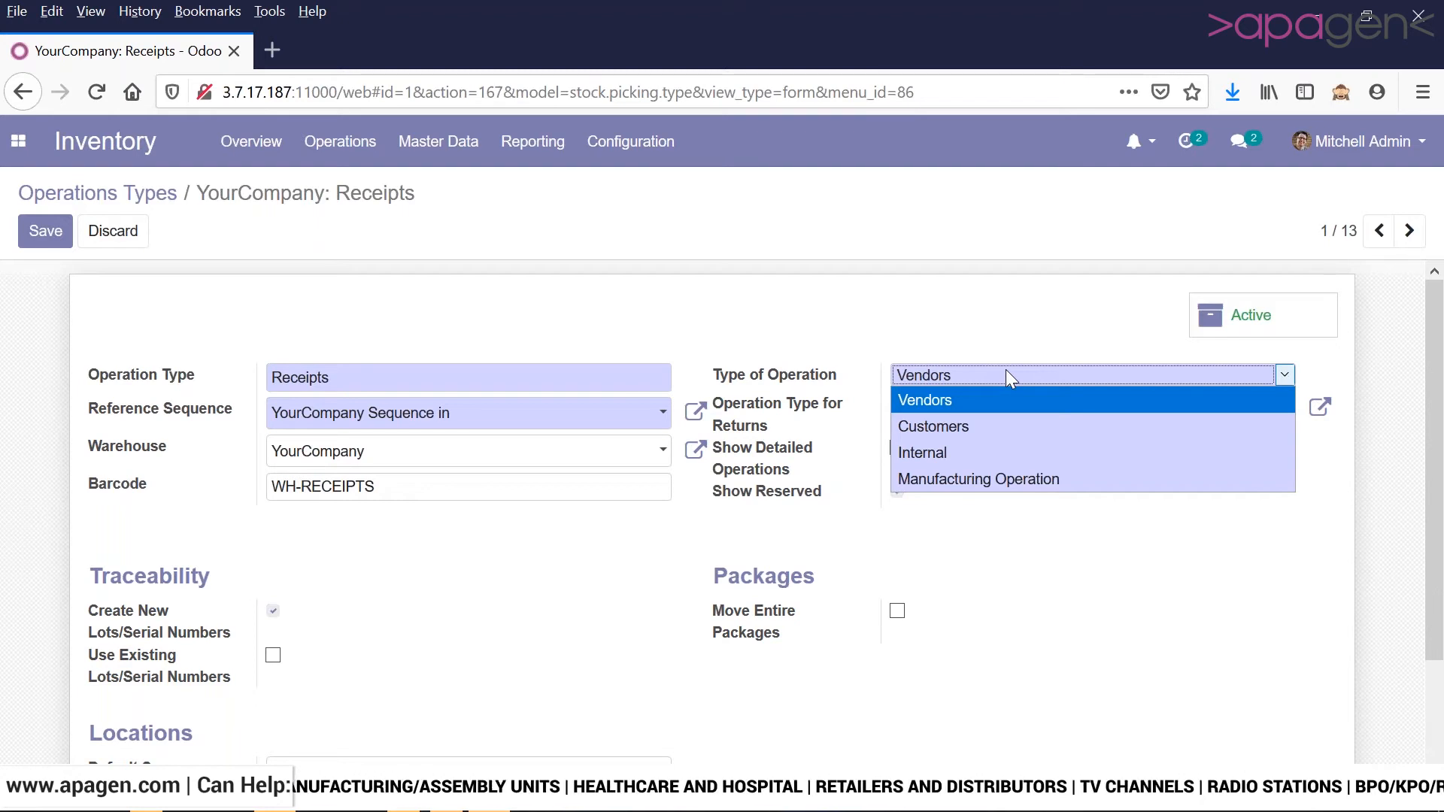
{"action": "left_click", "coordinate": [154, 264]}
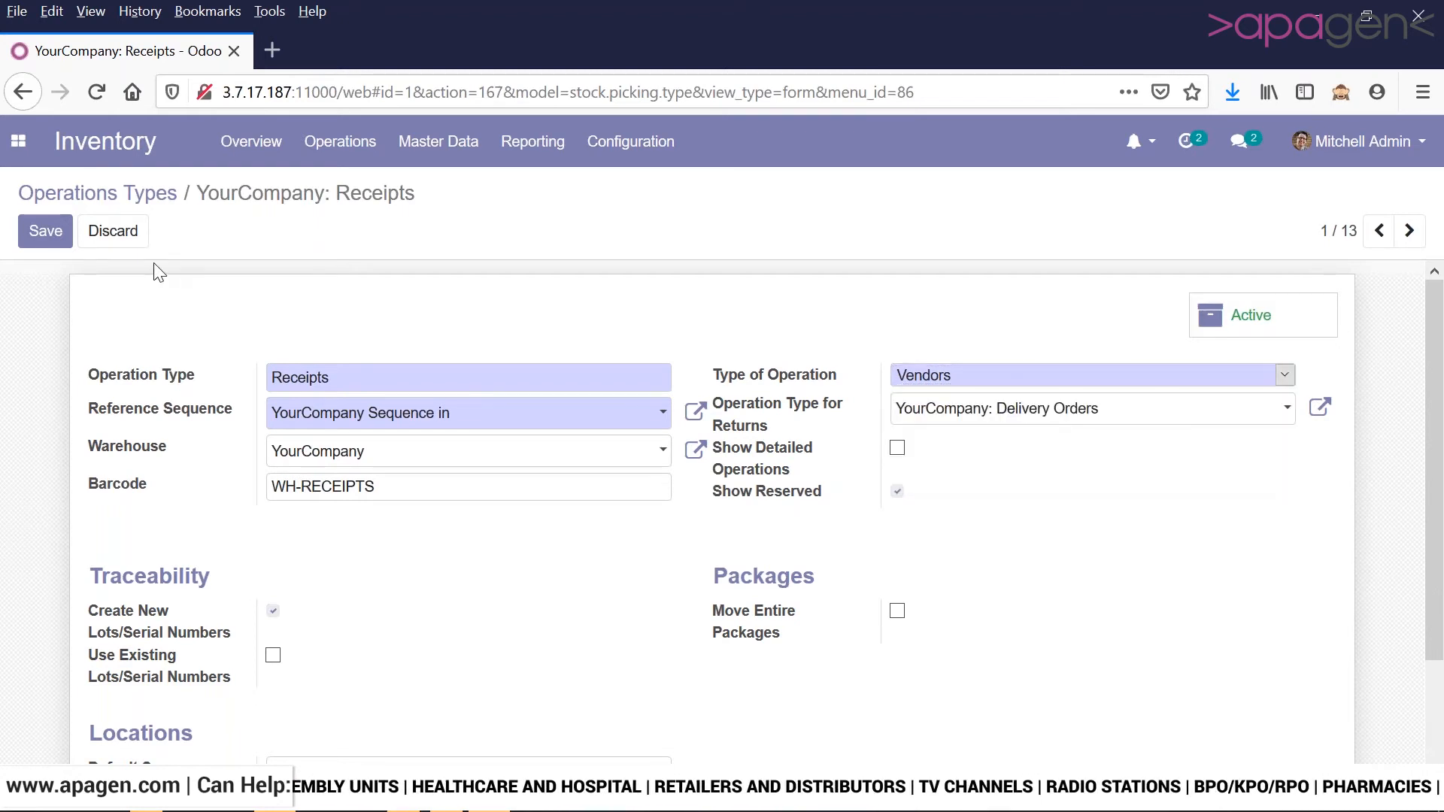
{"action": "left_click", "coordinate": [174, 194]}
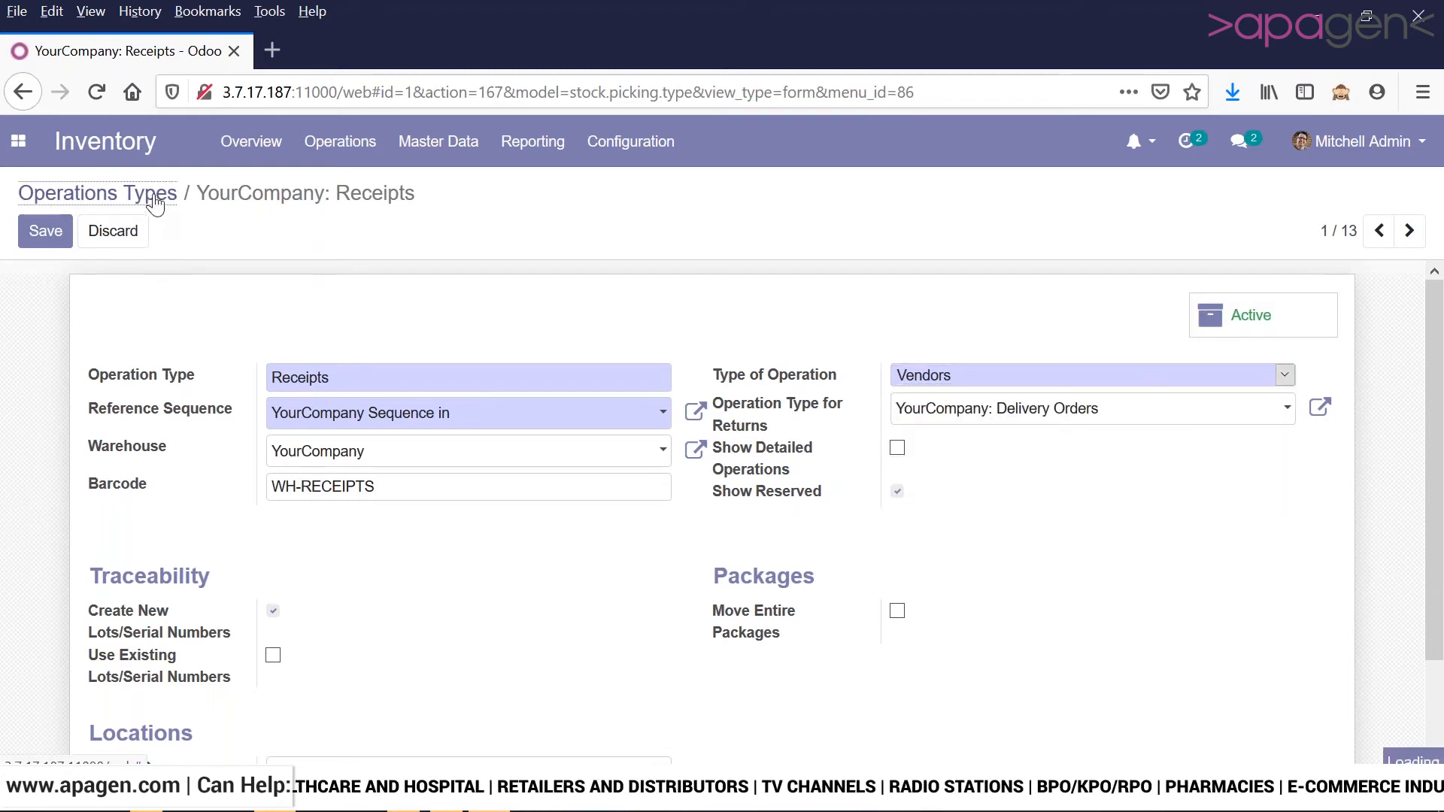
- Open receipt WH/IN/00002 for editing from YourCompany's receipts to process in the Inventory overview
{"action": "left_click", "coordinate": [253, 154]}
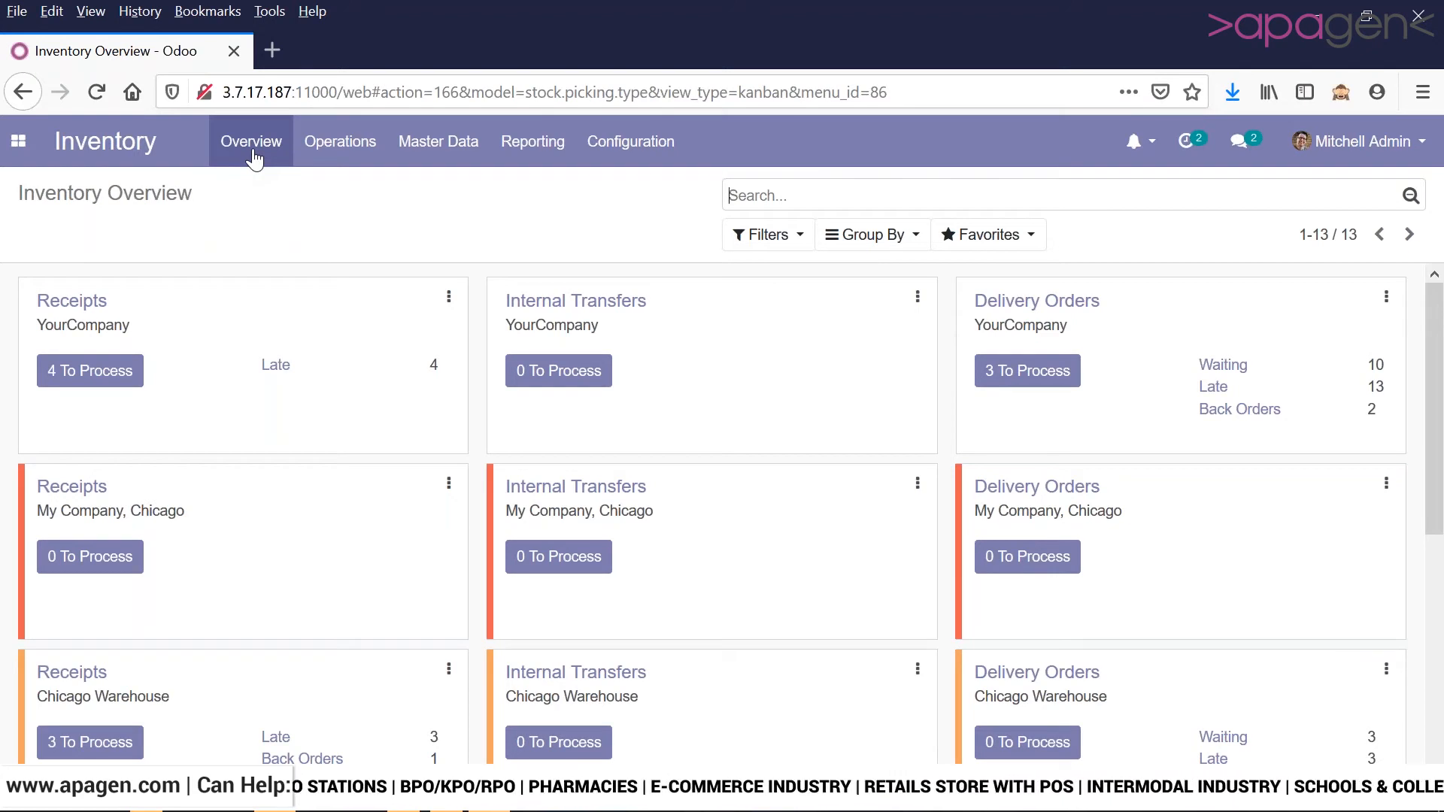
{"action": "left_click", "coordinate": [104, 378]}
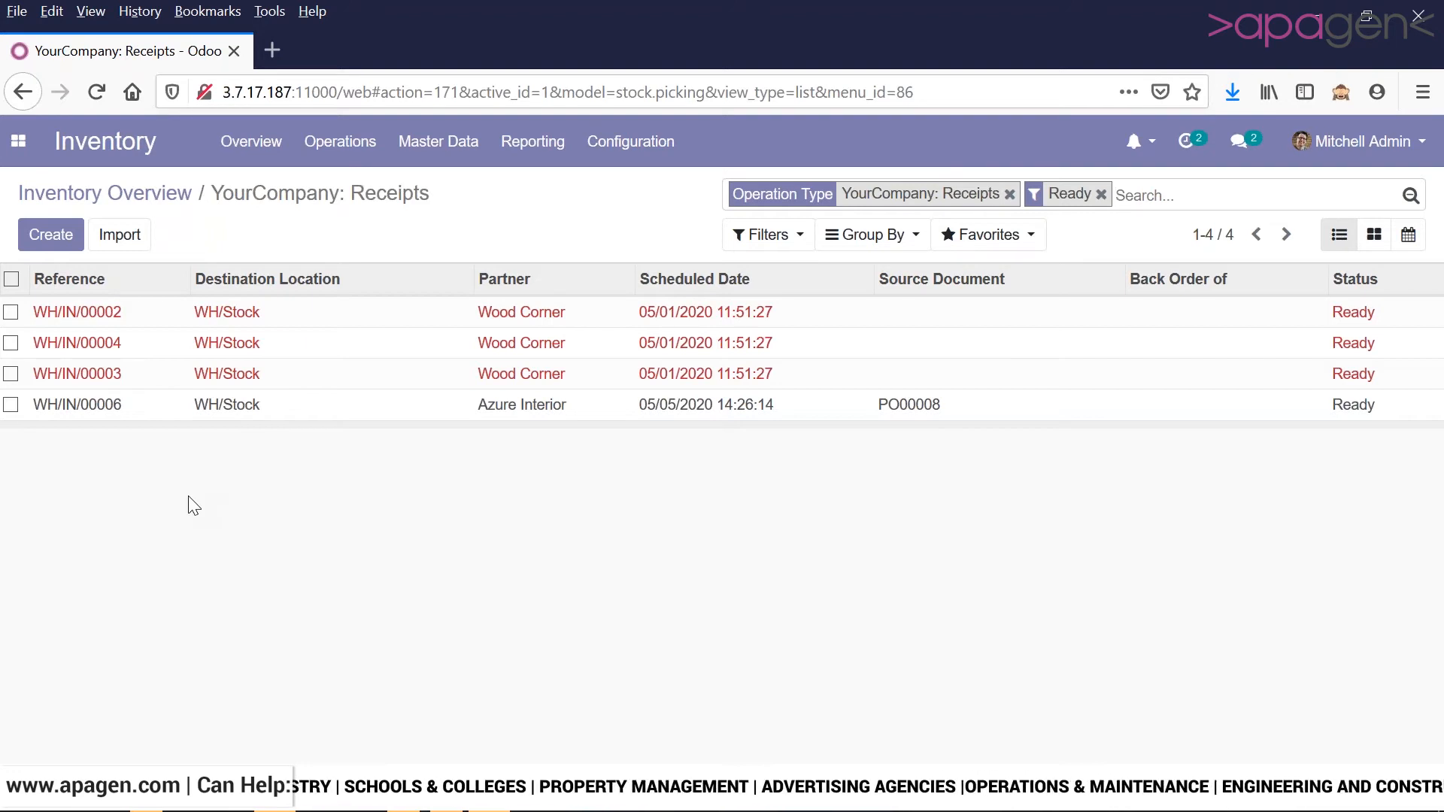
{"action": "left_click", "coordinate": [444, 331]}
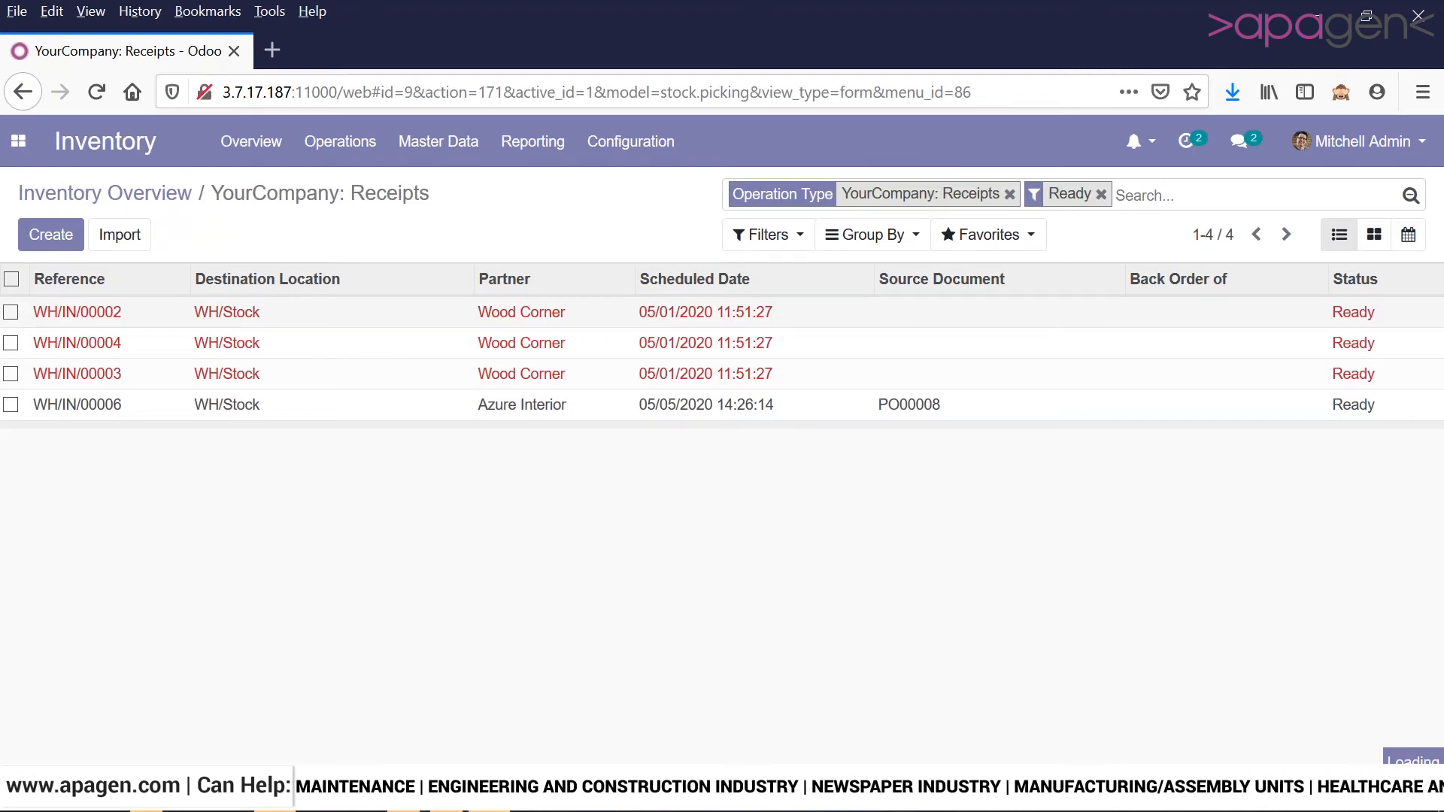
{"action": "left_click", "coordinate": [42, 231]}
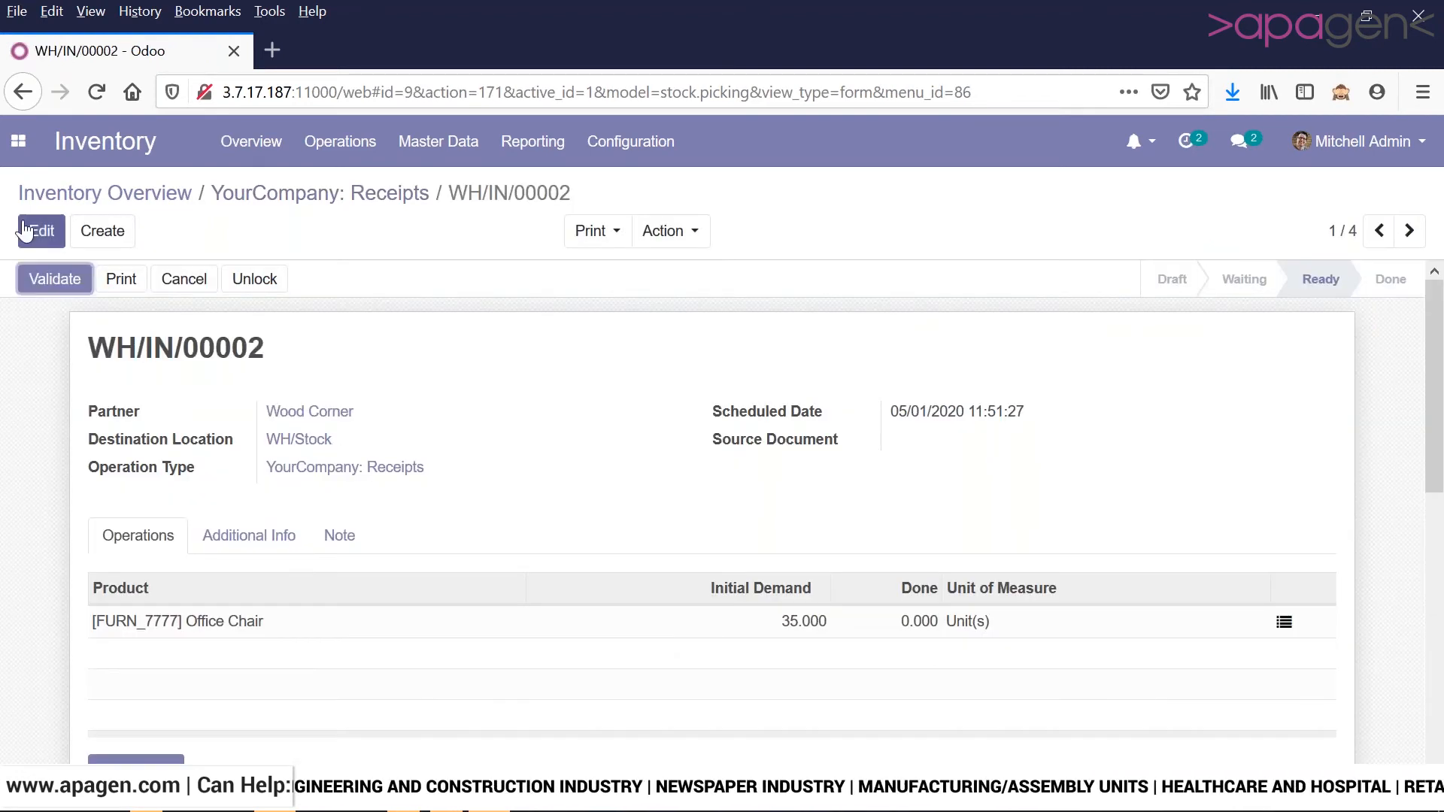
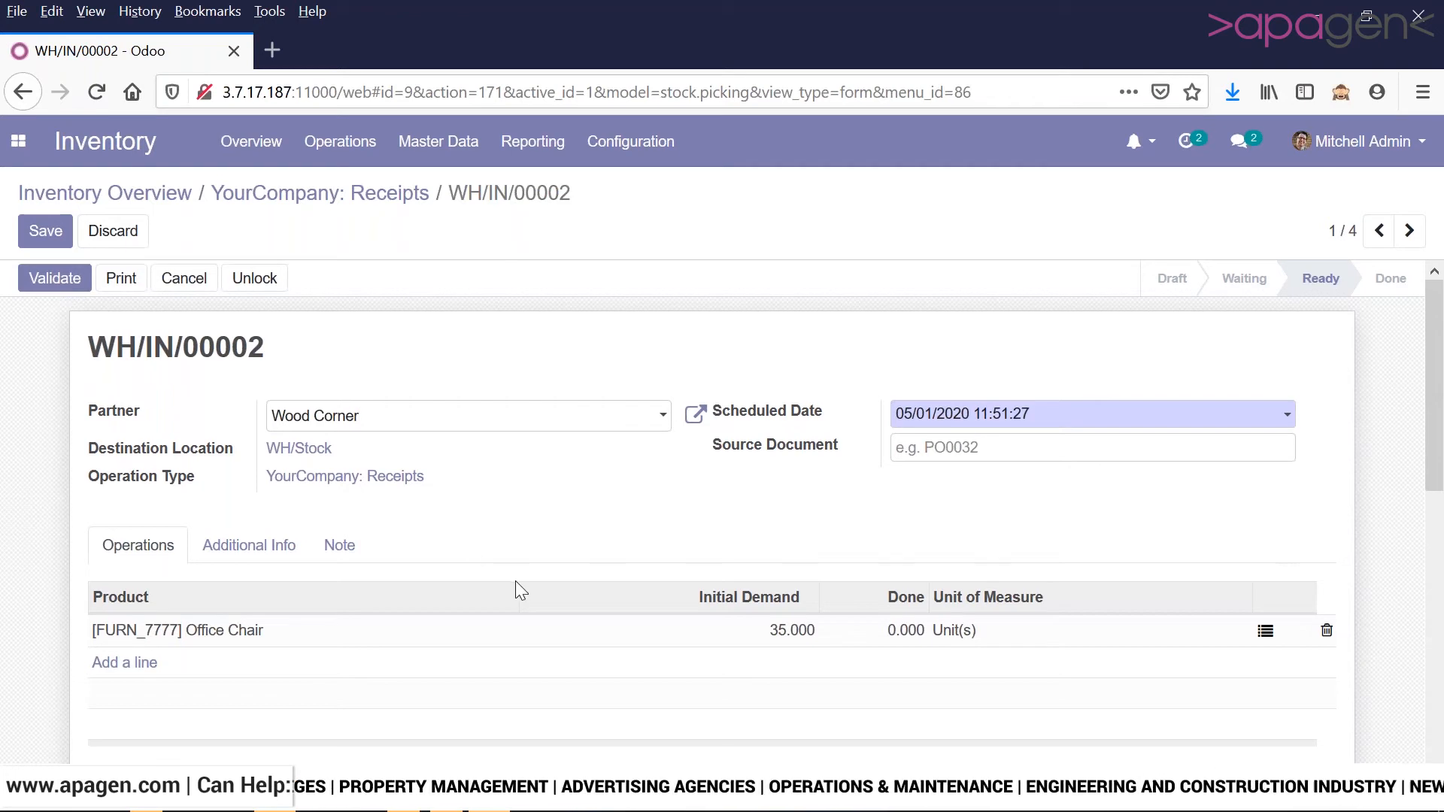
- Review the receipt's operations and additional info, and validate it as an immediate transfer of all reserved quantities
{"action": "scroll", "coordinate": [516, 580], "scroll_direction": "down", "scroll_amount": 1}
{"action": "scroll", "coordinate": [516, 581], "scroll_direction": "down", "scroll_amount": 3}
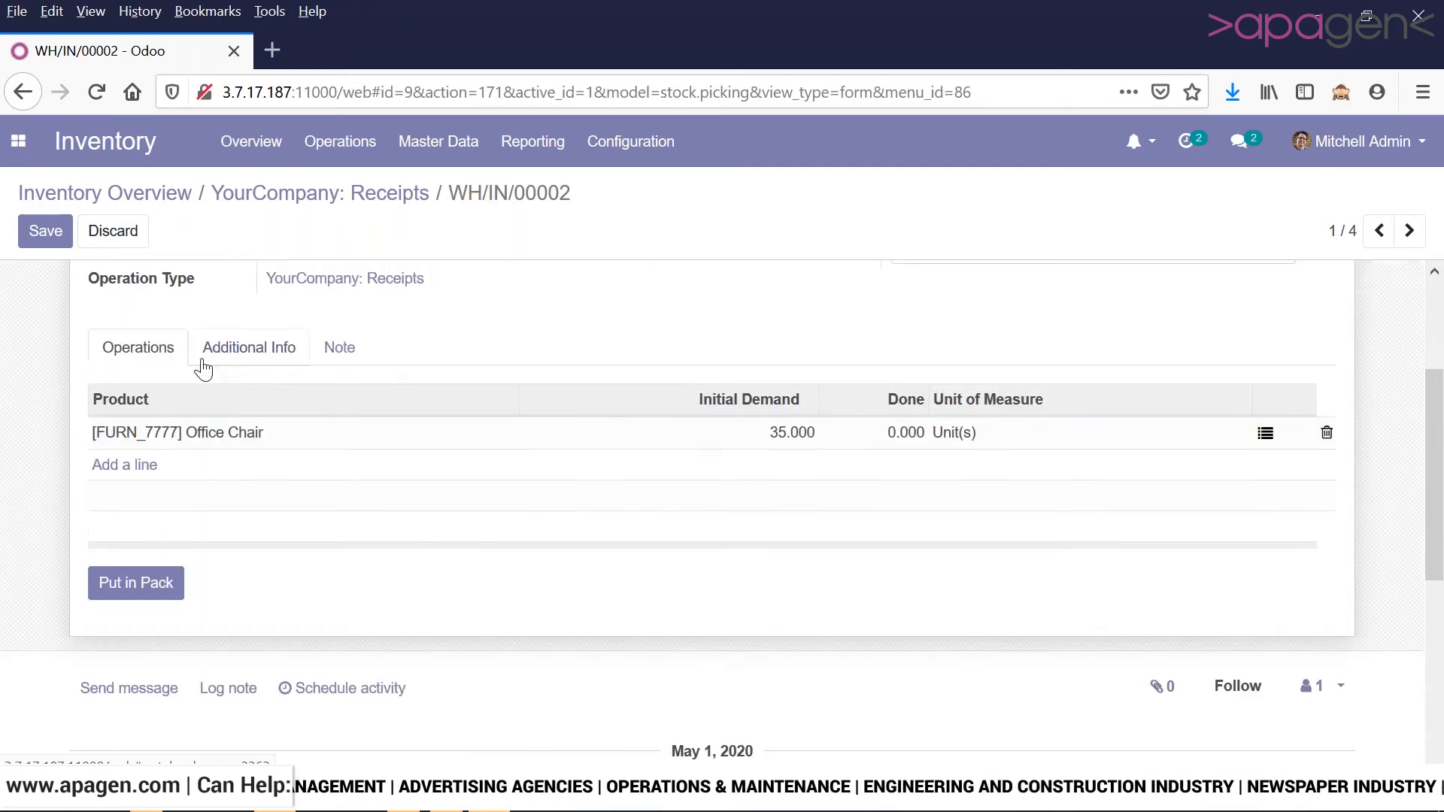
{"action": "left_click", "coordinate": [201, 363]}
{"action": "left_click", "coordinate": [138, 348]}
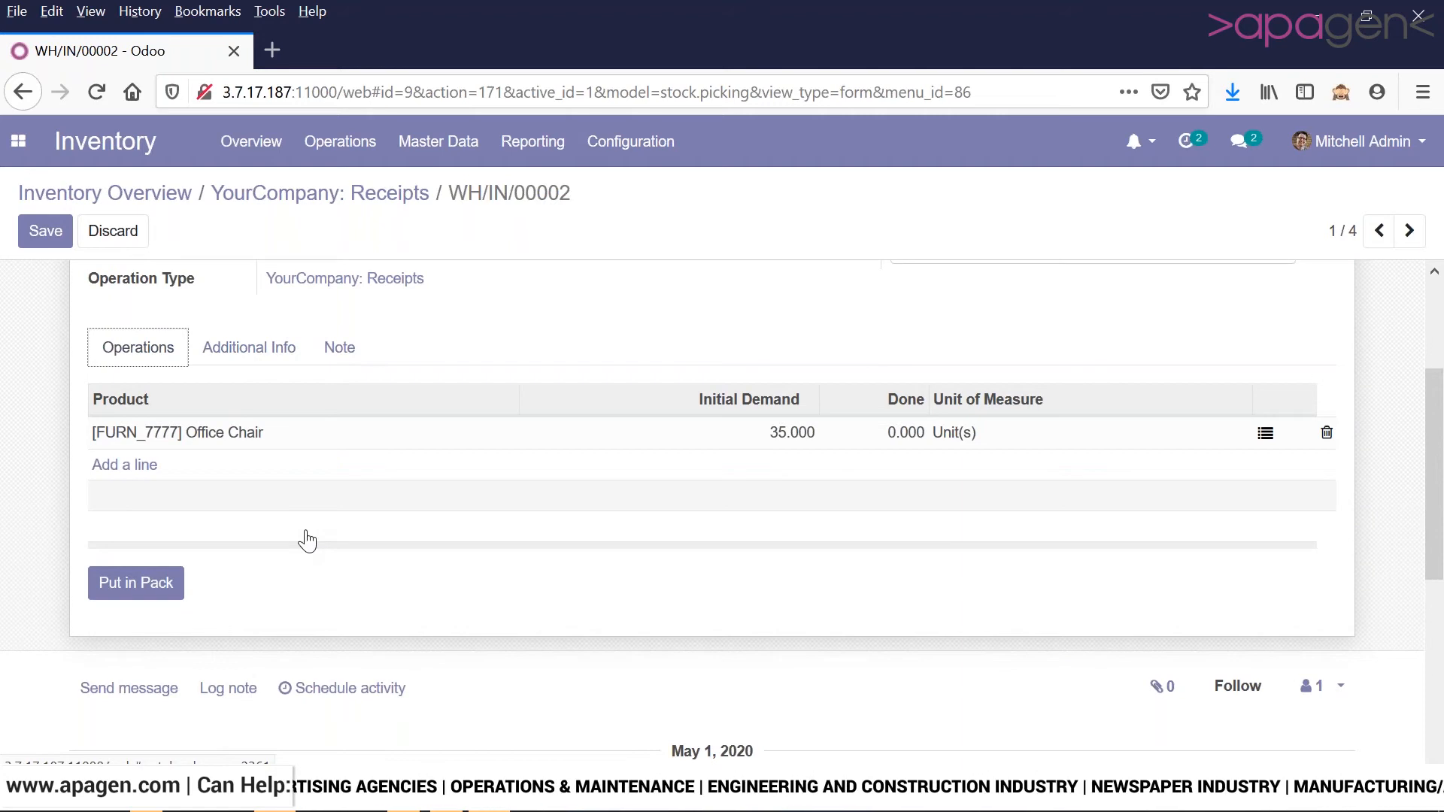
{"action": "scroll", "coordinate": [307, 540], "scroll_direction": "up", "scroll_amount": 4}
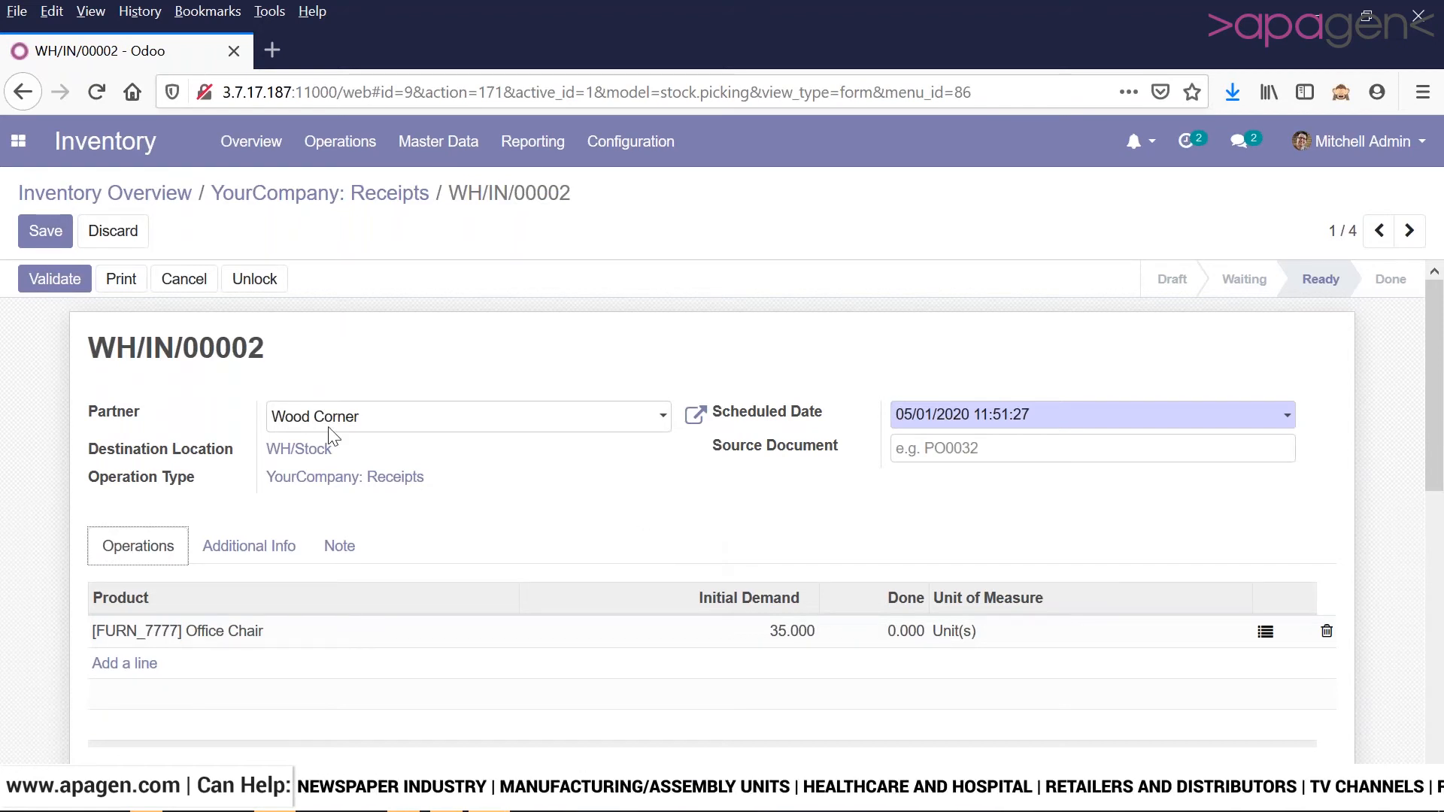
{"action": "left_click", "coordinate": [54, 280]}
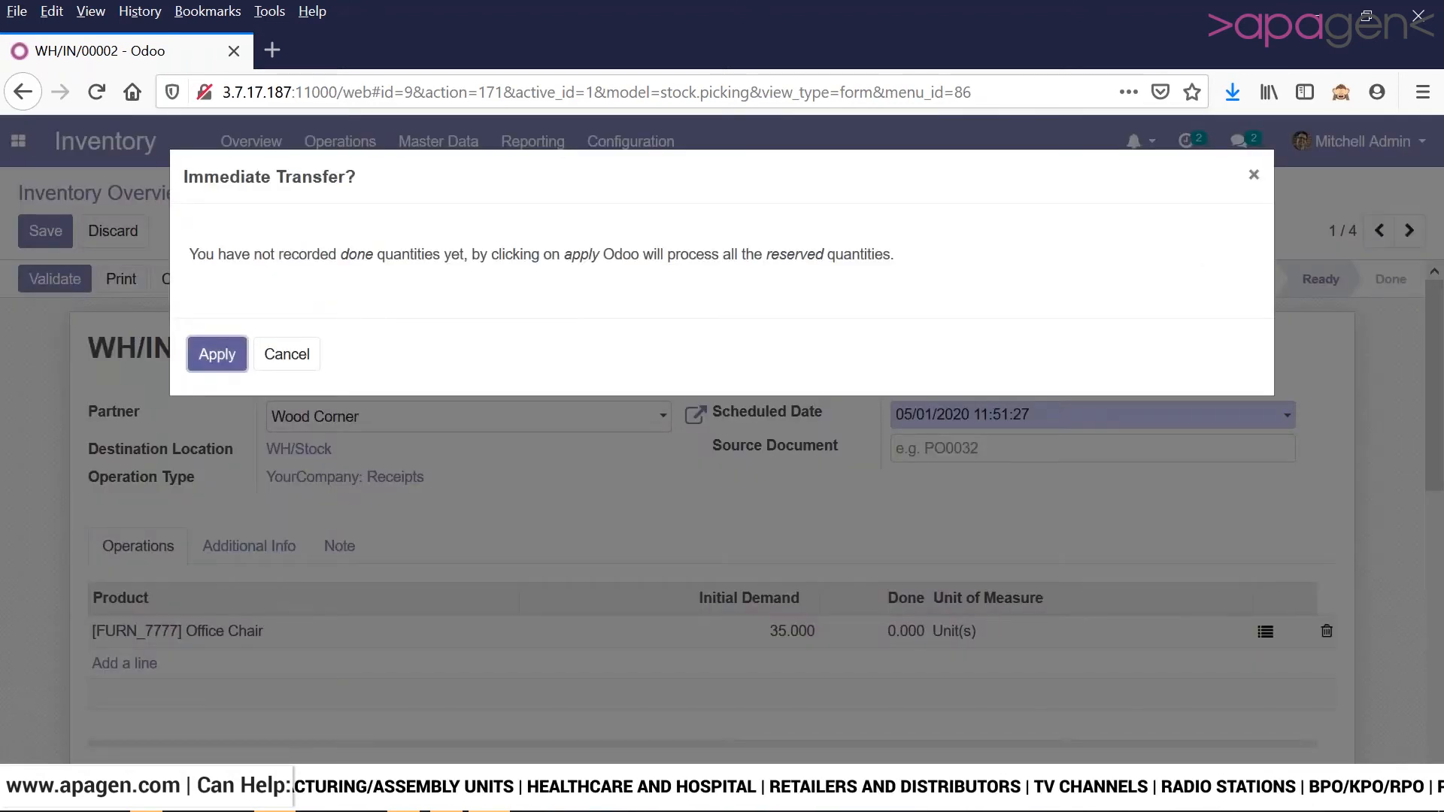
{"action": "left_click", "coordinate": [215, 359]}
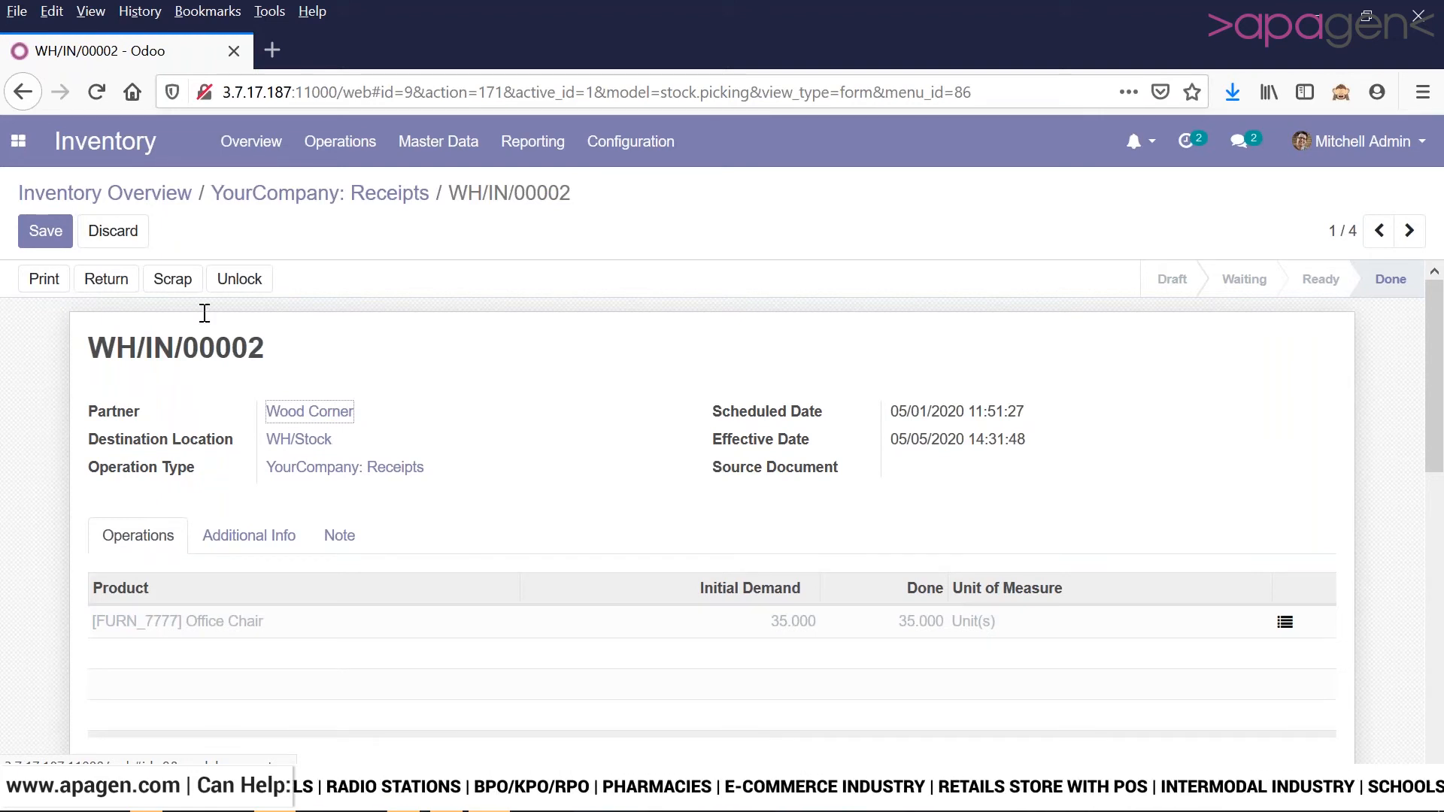
- Print the receipt's delivery slip to the PDF "Delivery Slip - Wood Corner - WH_IN_00002" and open the file in Adobe Acrobat Reader
{"action": "left_click", "coordinate": [29, 284]}
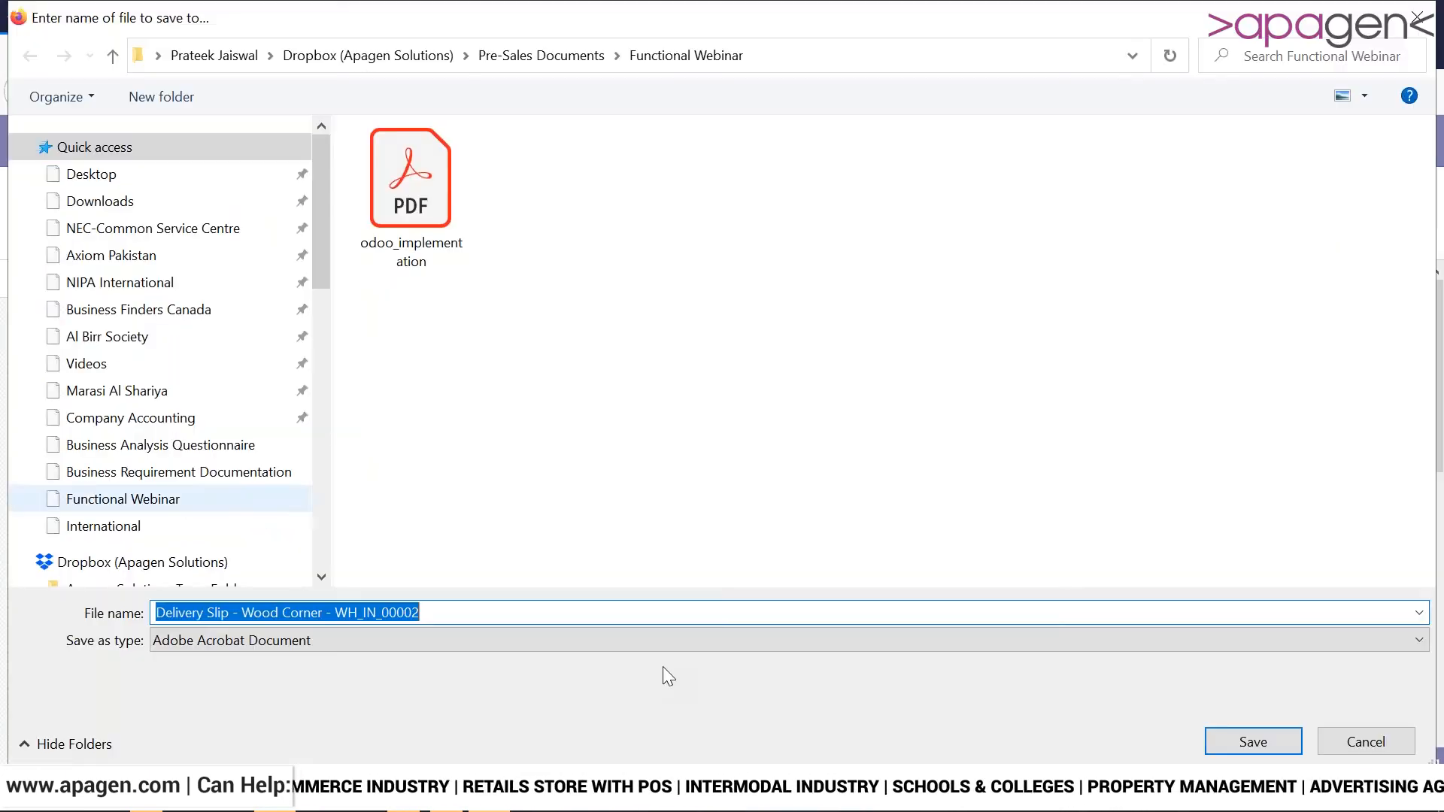
{"action": "left_click", "coordinate": [1236, 749]}
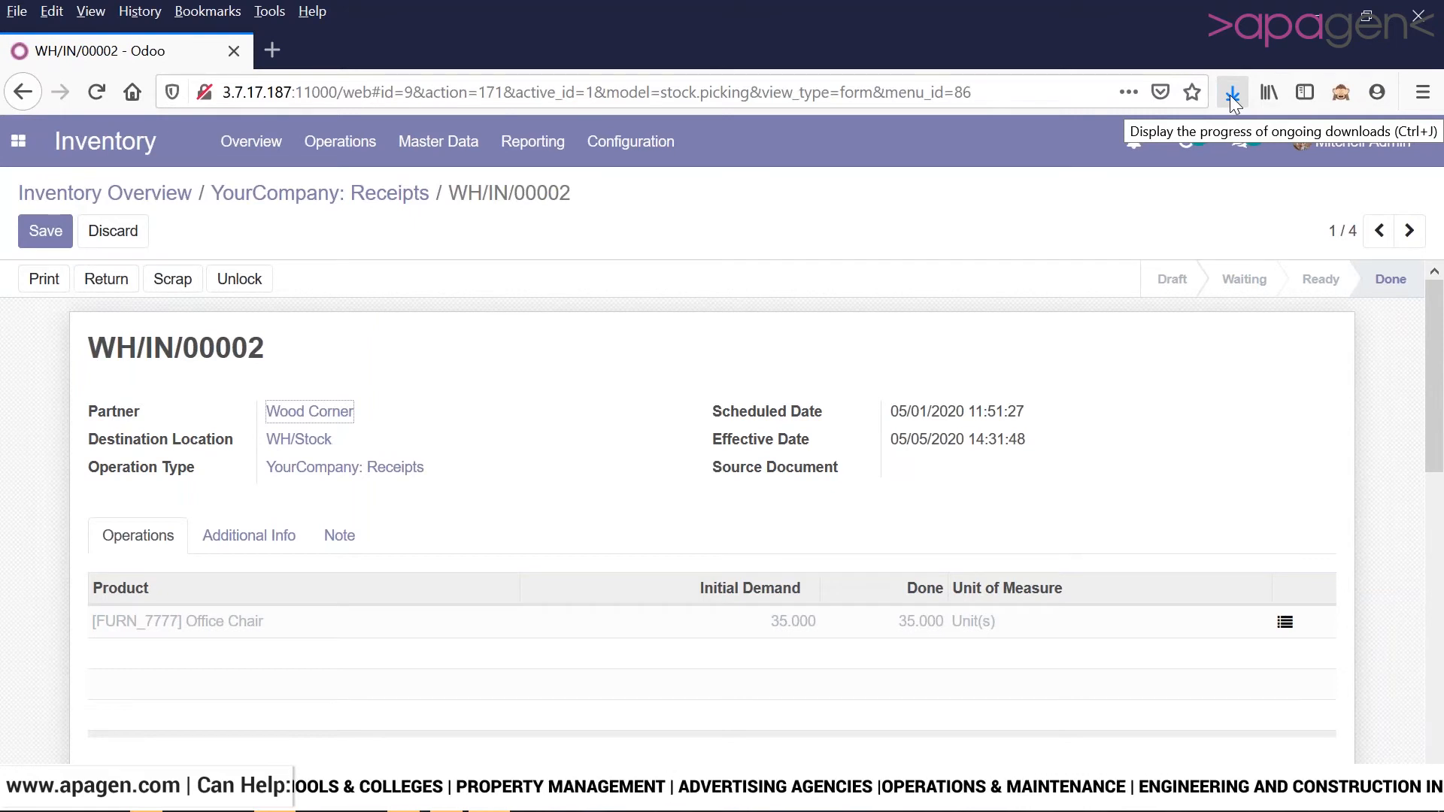
{"action": "left_click", "coordinate": [1234, 98]}
{"action": "left_click", "coordinate": [1137, 145]}
{"action": "left_click", "coordinate": [1138, 144]}
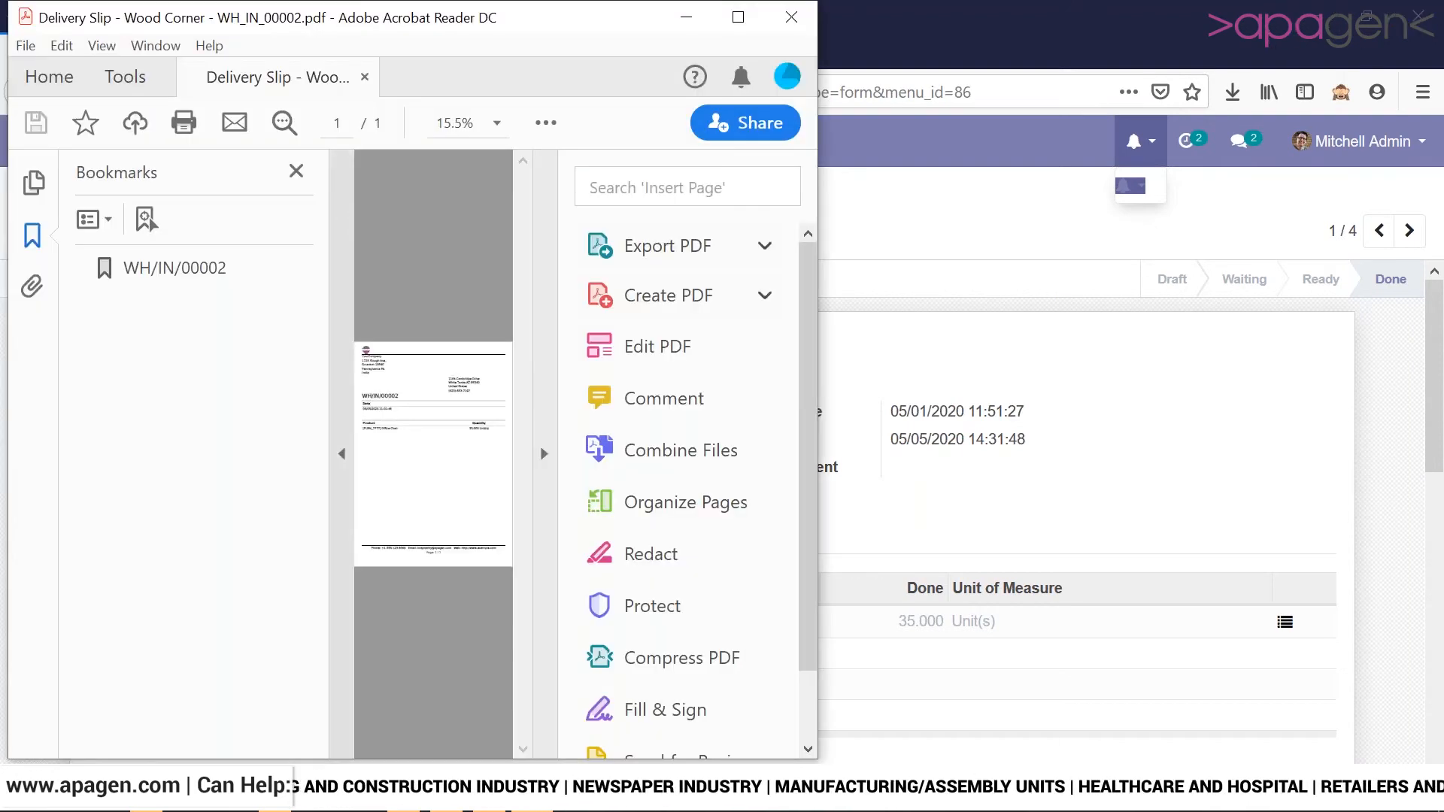
- Inspect the delivery slip with the side panes hidden, and close the PDF to return to the receipt
{"action": "left_click", "coordinate": [303, 173]}
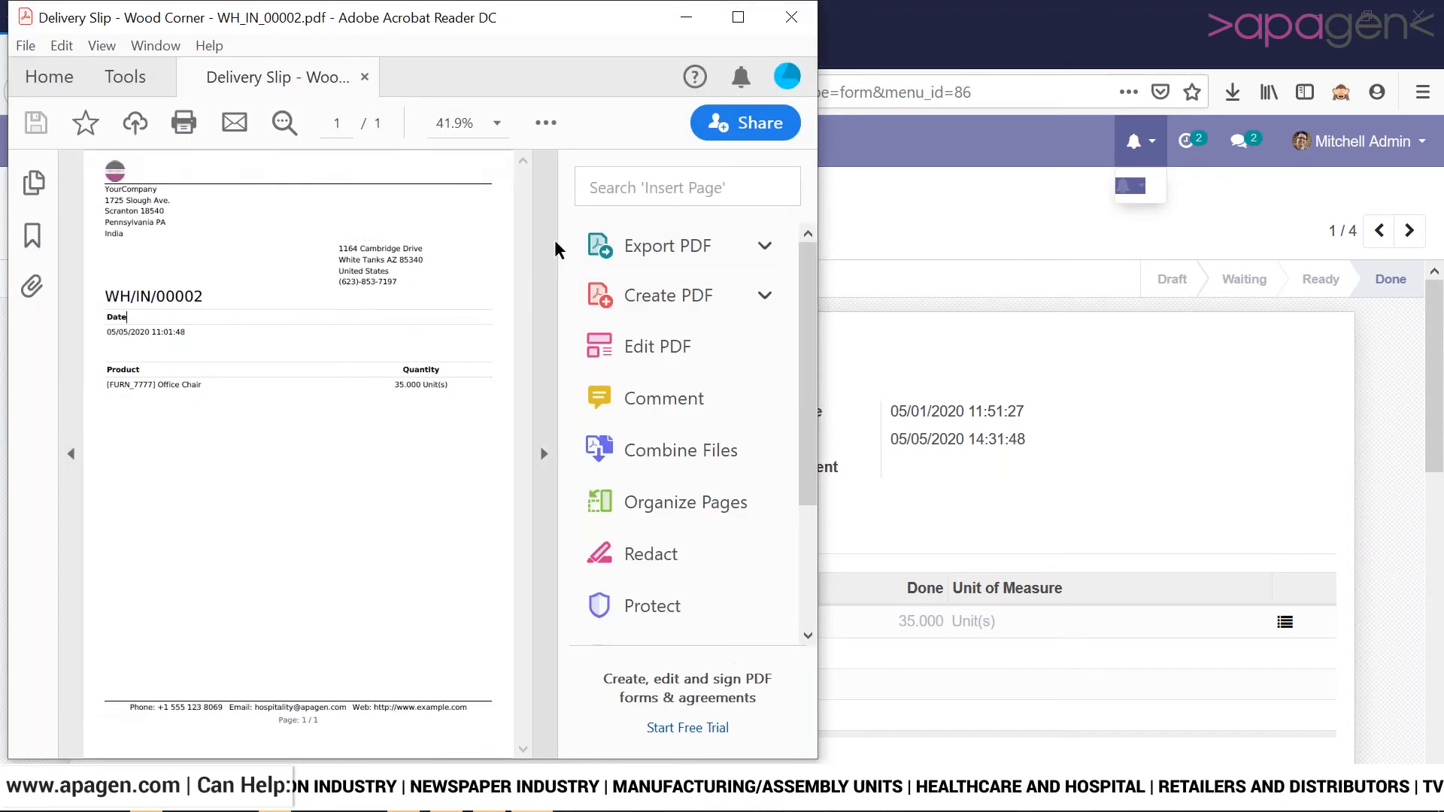
{"action": "left_click", "coordinate": [555, 244]}
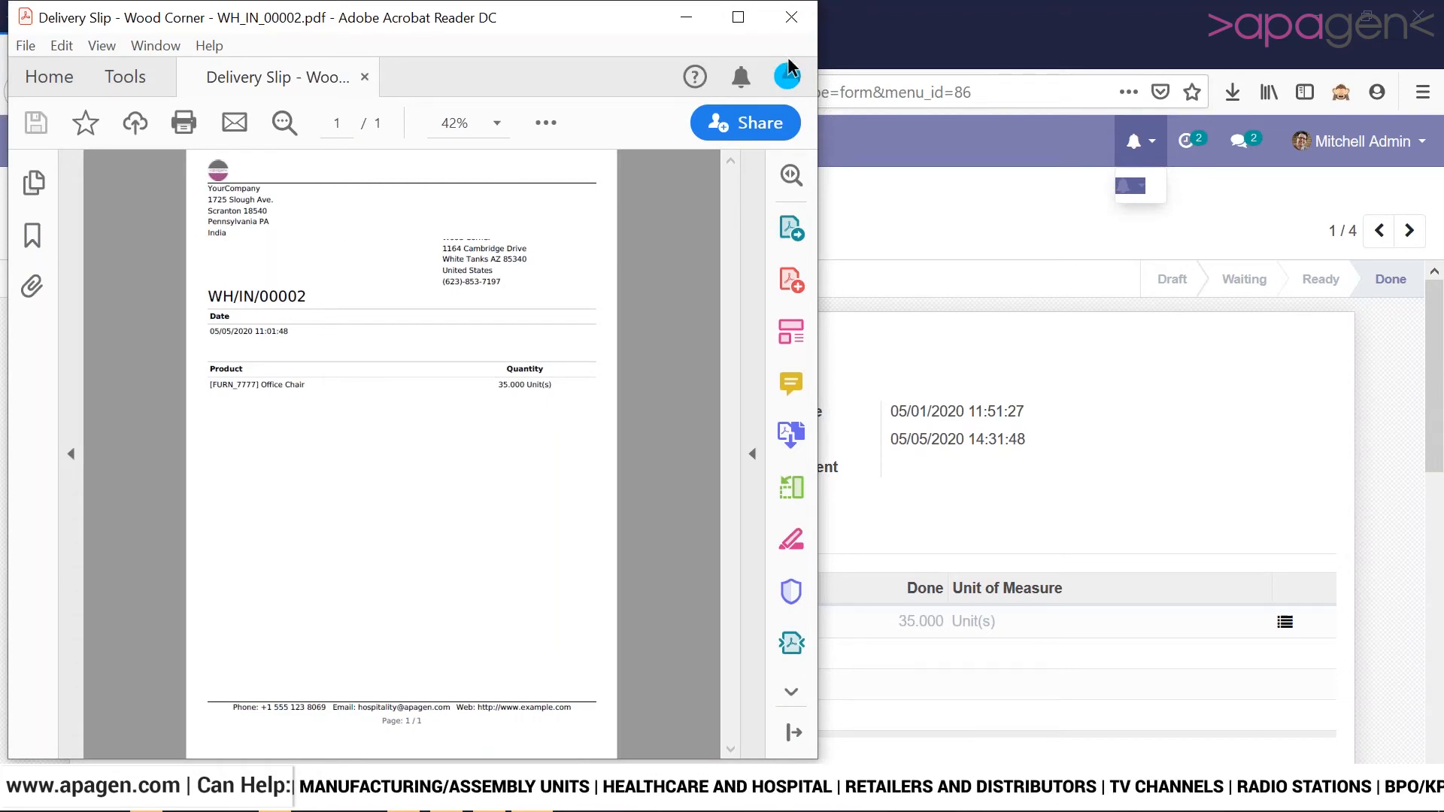
{"action": "left_click", "coordinate": [792, 16]}
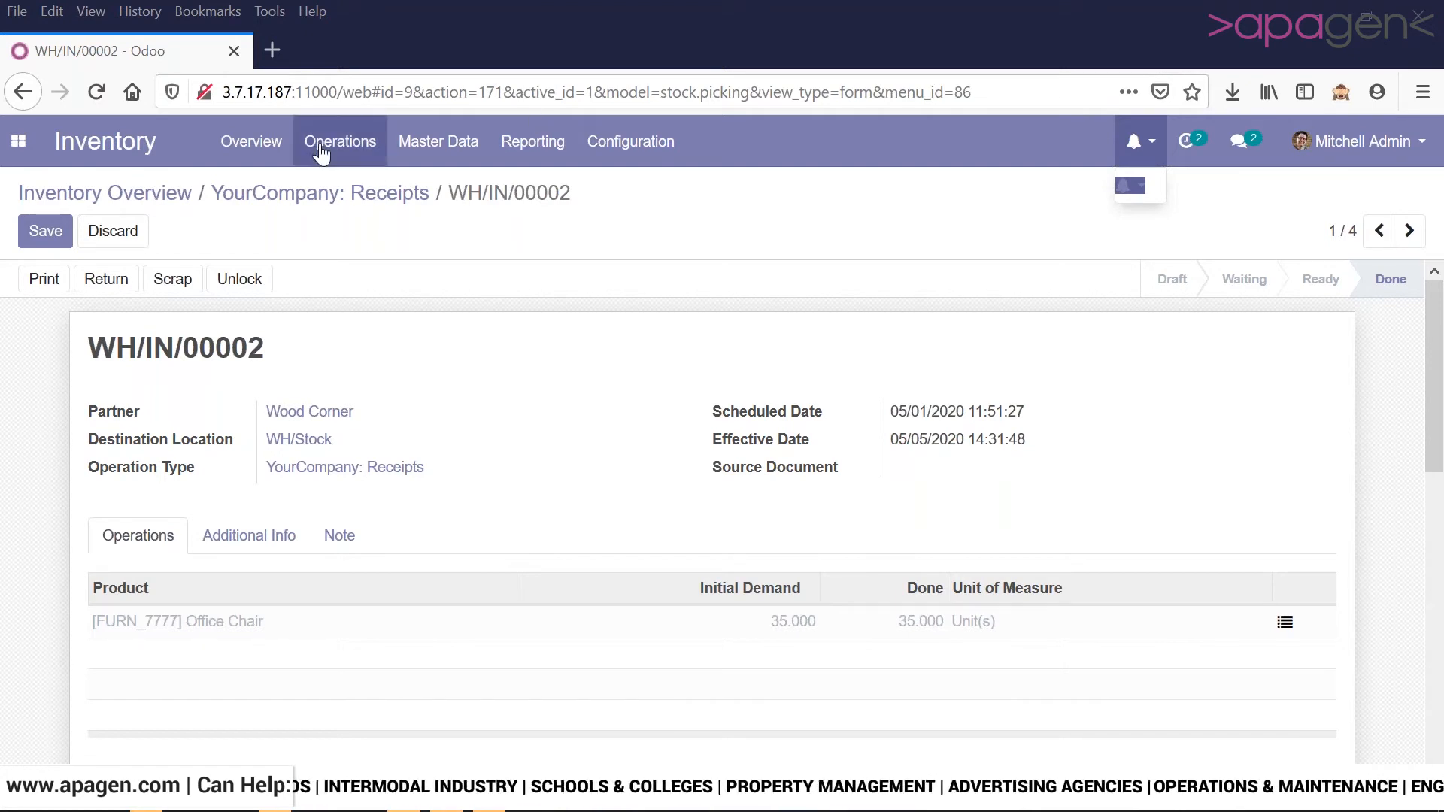
- Open the draft inventory adjustment "Inventory for Cable Management Box" for editing and start the inventory
{"action": "left_click", "coordinate": [322, 147]}
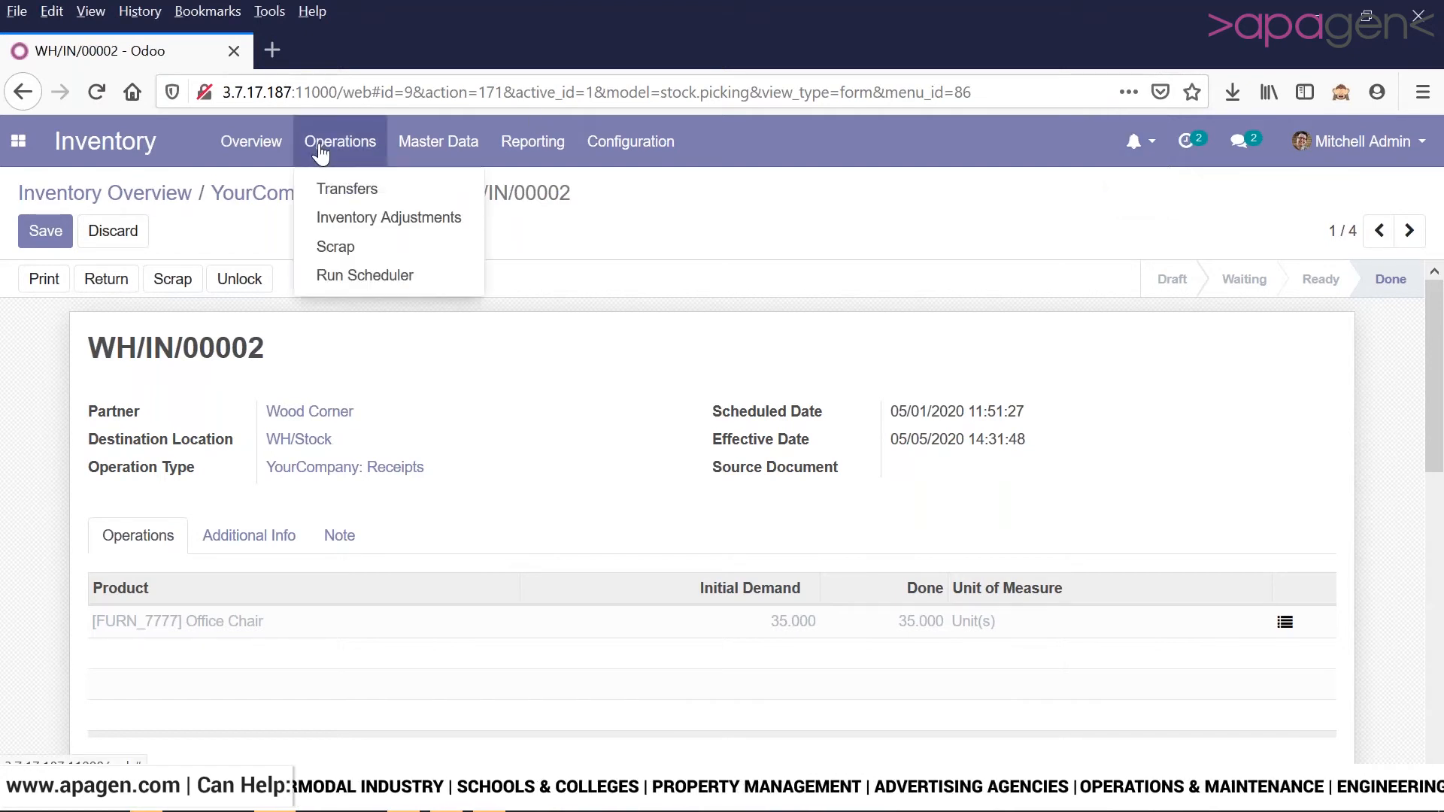
{"action": "left_click", "coordinate": [371, 220]}
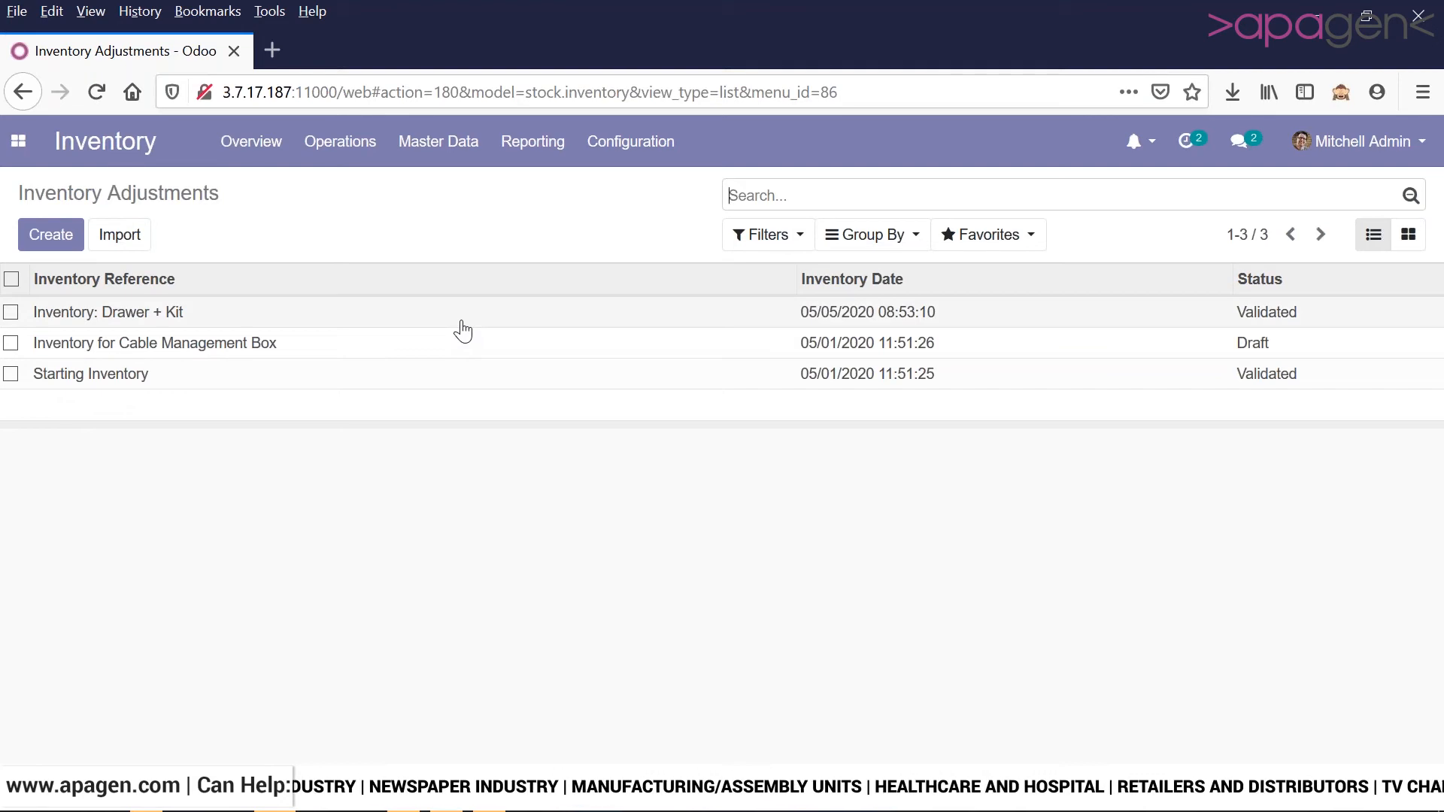
{"action": "left_click", "coordinate": [495, 348]}
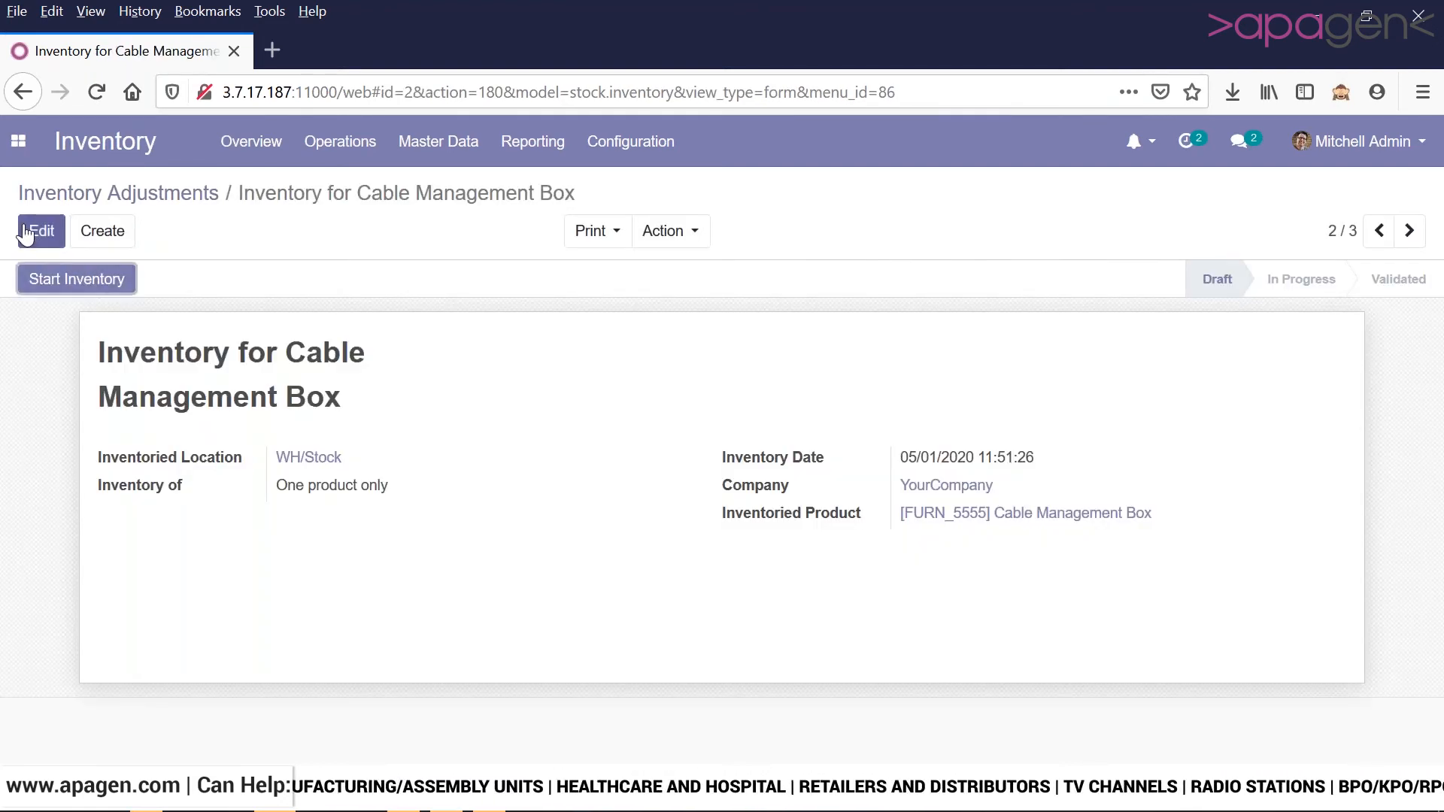
{"action": "left_click", "coordinate": [27, 232]}
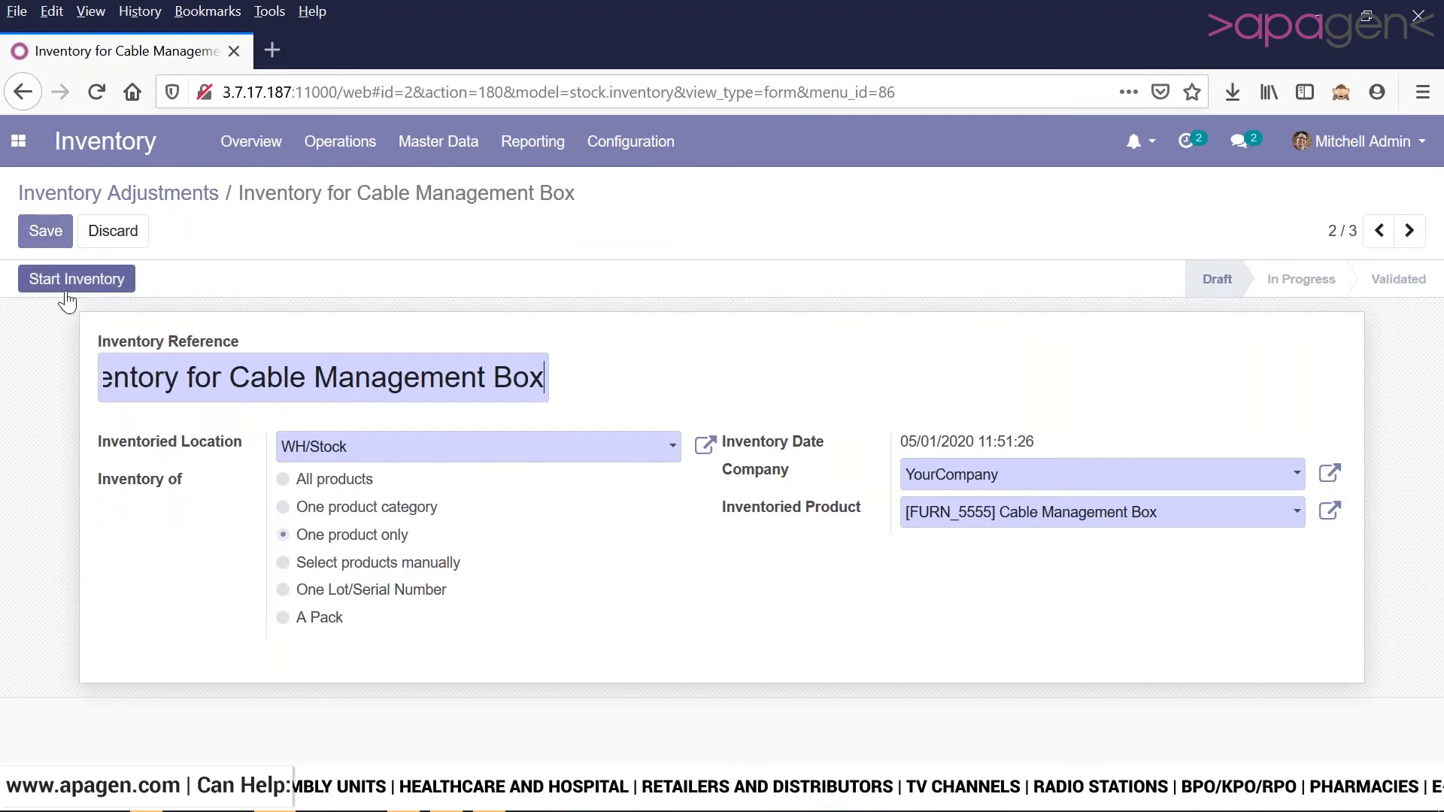
{"action": "left_click", "coordinate": [96, 293]}
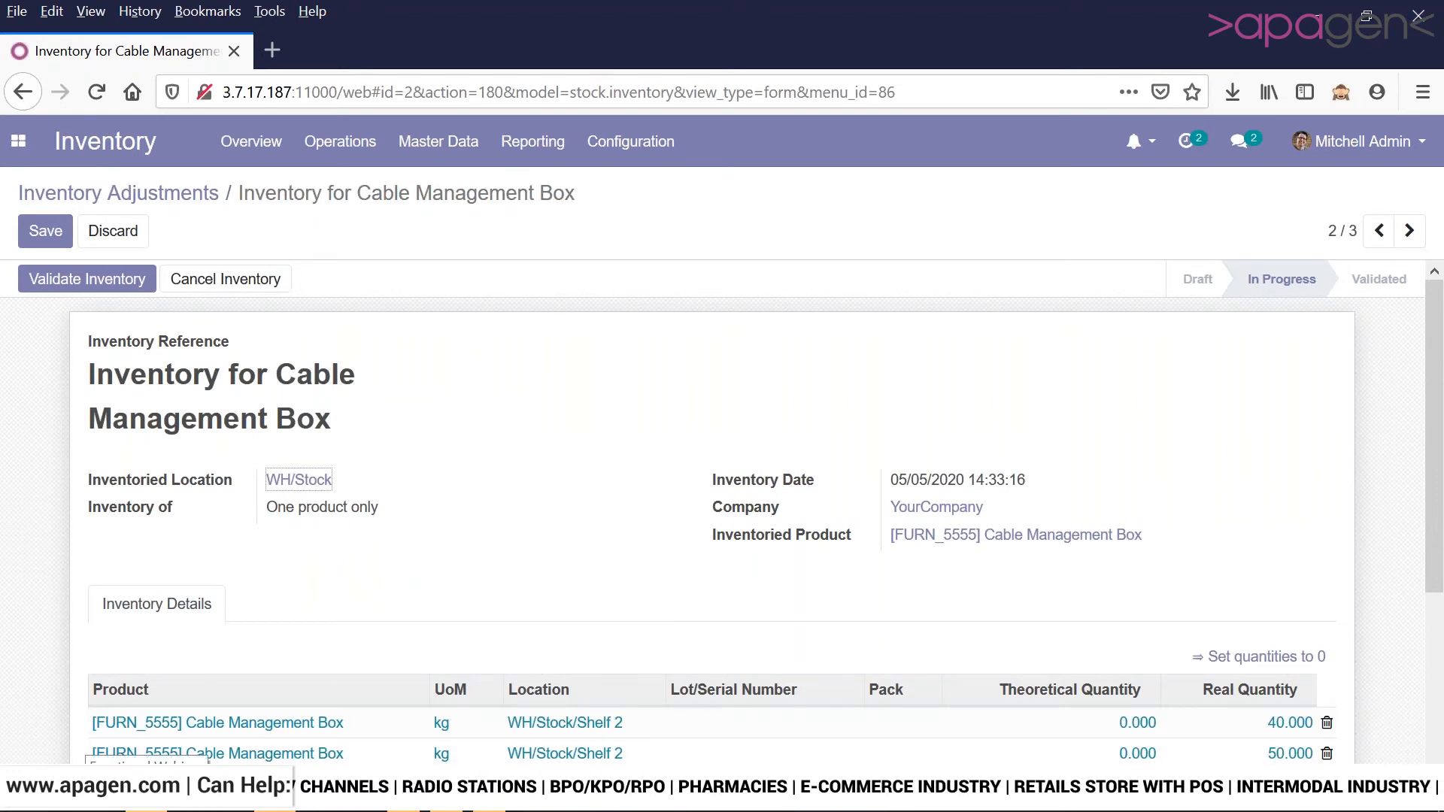
- Check the real quantities of the adjustment lines, try to validate the inventory without lot numbers, and discard the tracked-products confirmation
{"action": "scroll", "coordinate": [1187, 502], "scroll_direction": "down", "scroll_amount": 3}
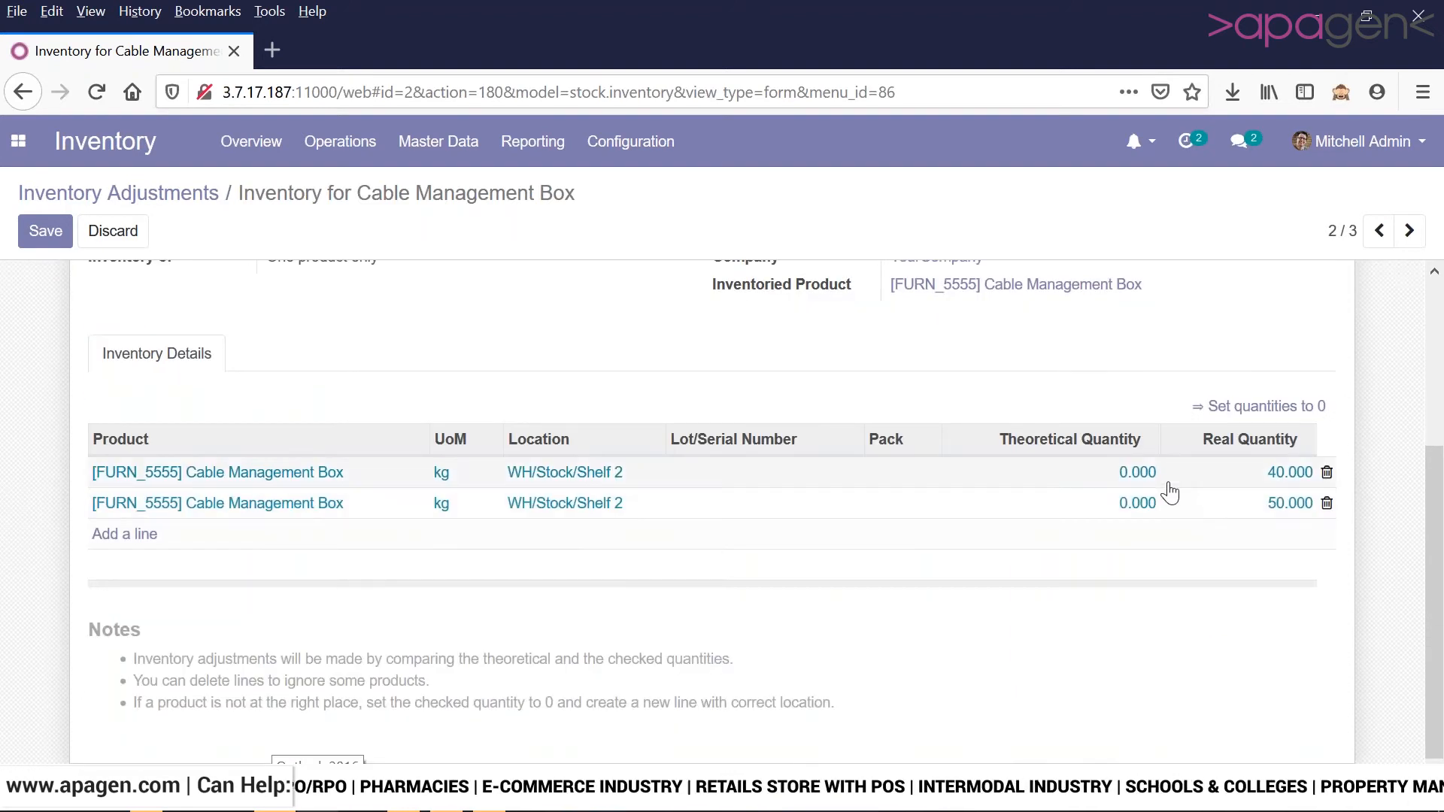
{"action": "double_click", "coordinate": [1224, 474]}
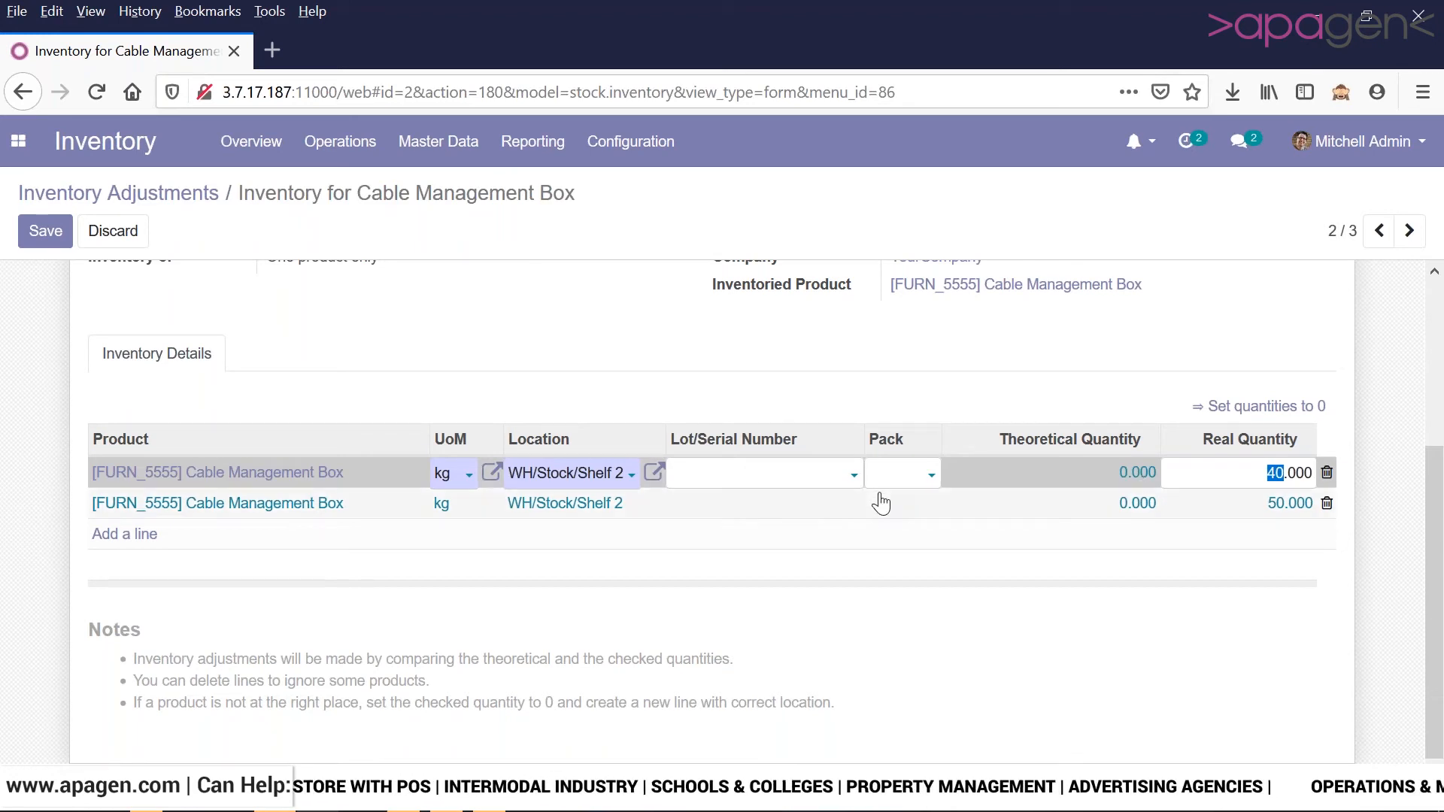
{"action": "scroll", "coordinate": [880, 502], "scroll_direction": "up", "scroll_amount": 3}
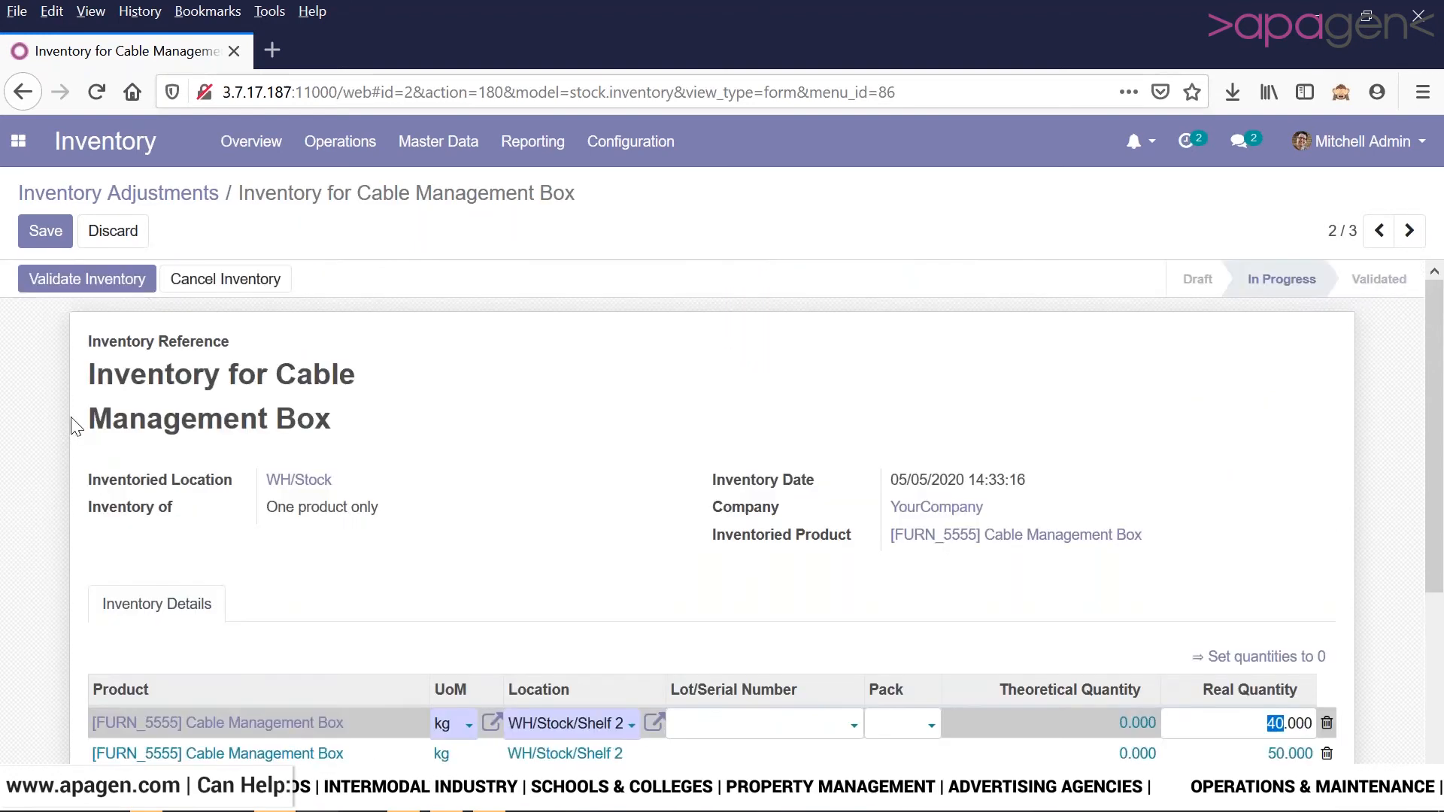
{"action": "left_click", "coordinate": [66, 294]}
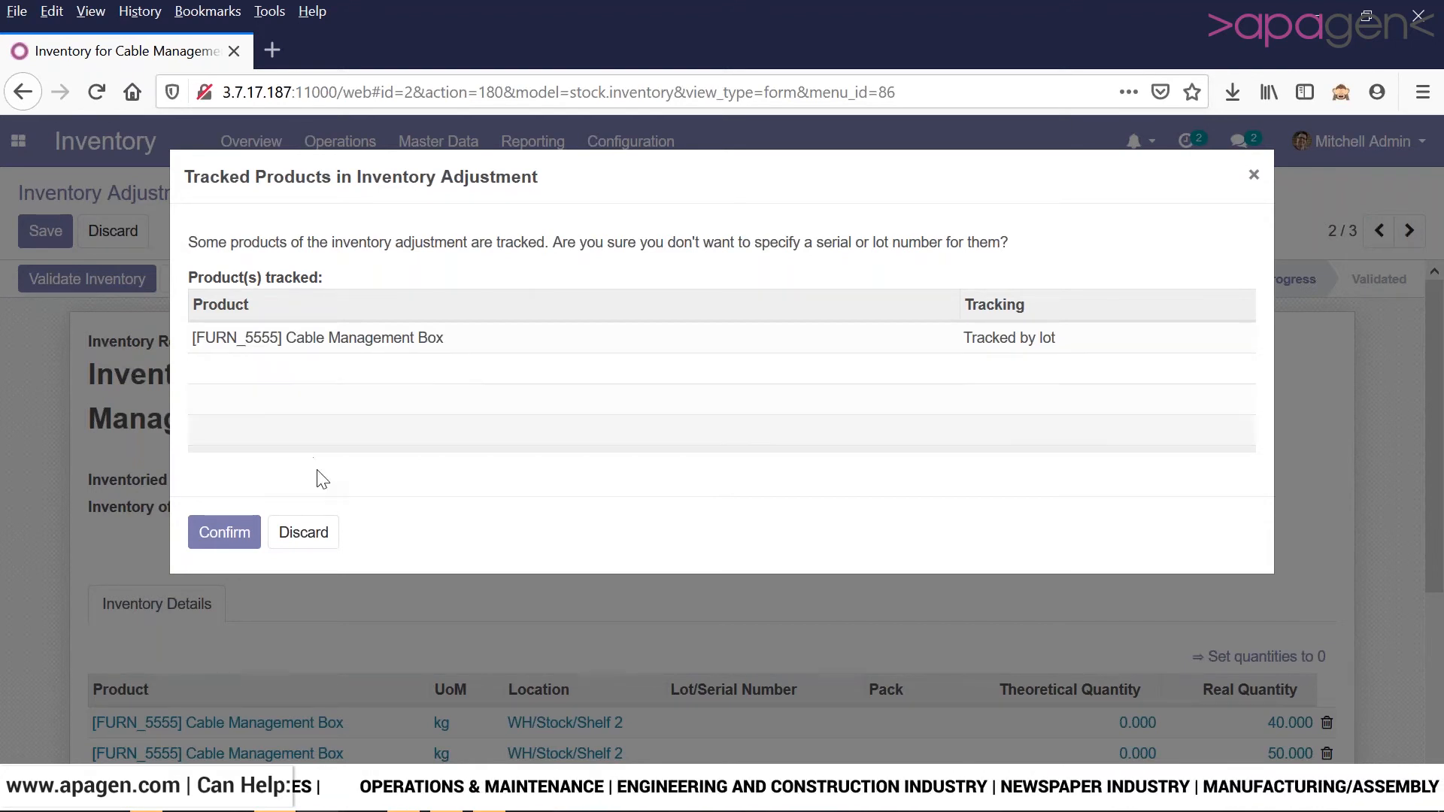
{"action": "left_click", "coordinate": [305, 537]}
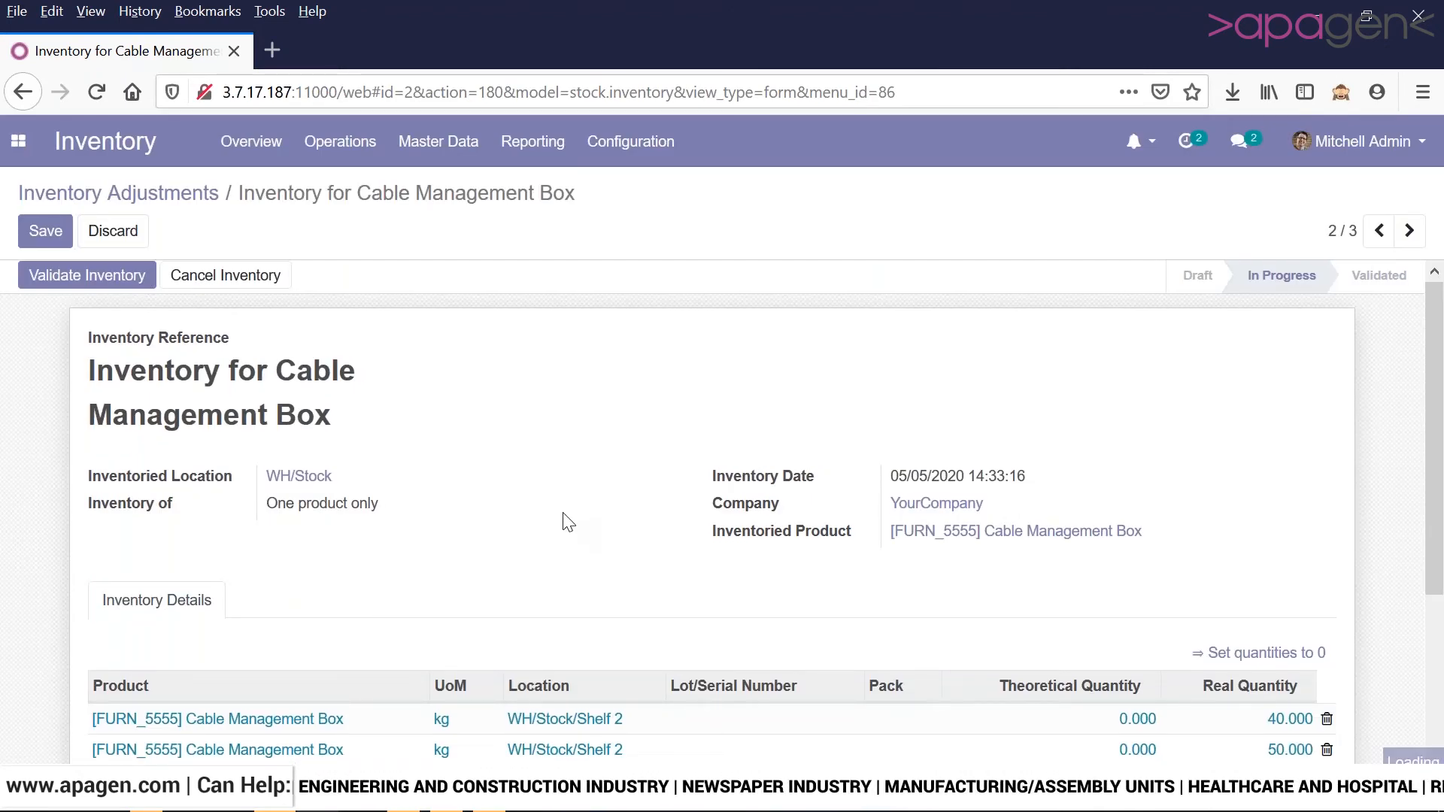
- Assign lot LOT-000001 to both Cable Management Box lines in the inventory details
{"action": "scroll", "coordinate": [568, 521], "scroll_direction": "down", "scroll_amount": 3}
{"action": "left_click", "coordinate": [767, 525]}
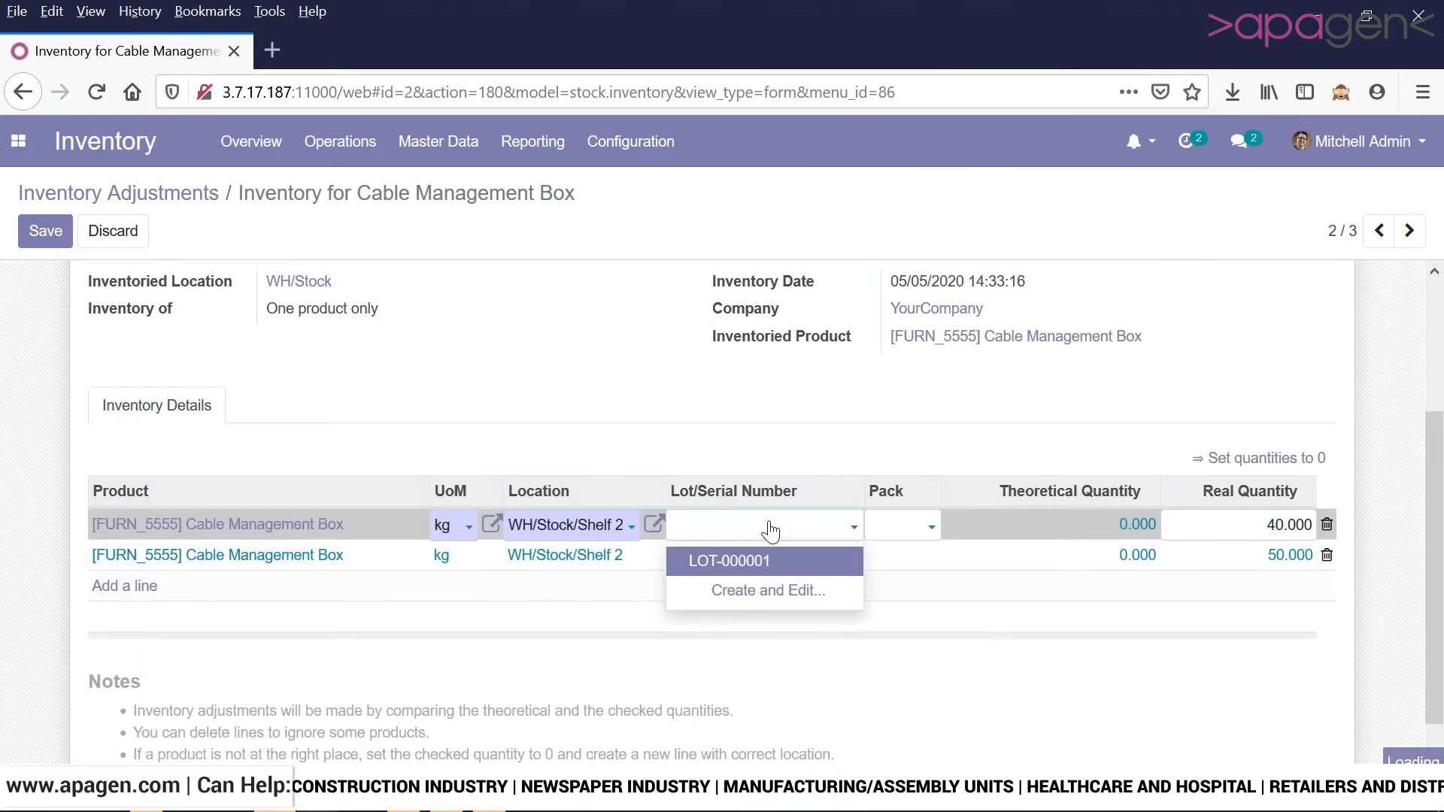
{"action": "left_click", "coordinate": [755, 564]}
{"action": "left_click", "coordinate": [752, 570]}
{"action": "left_click", "coordinate": [752, 569]}
{"action": "left_click", "coordinate": [753, 570]}
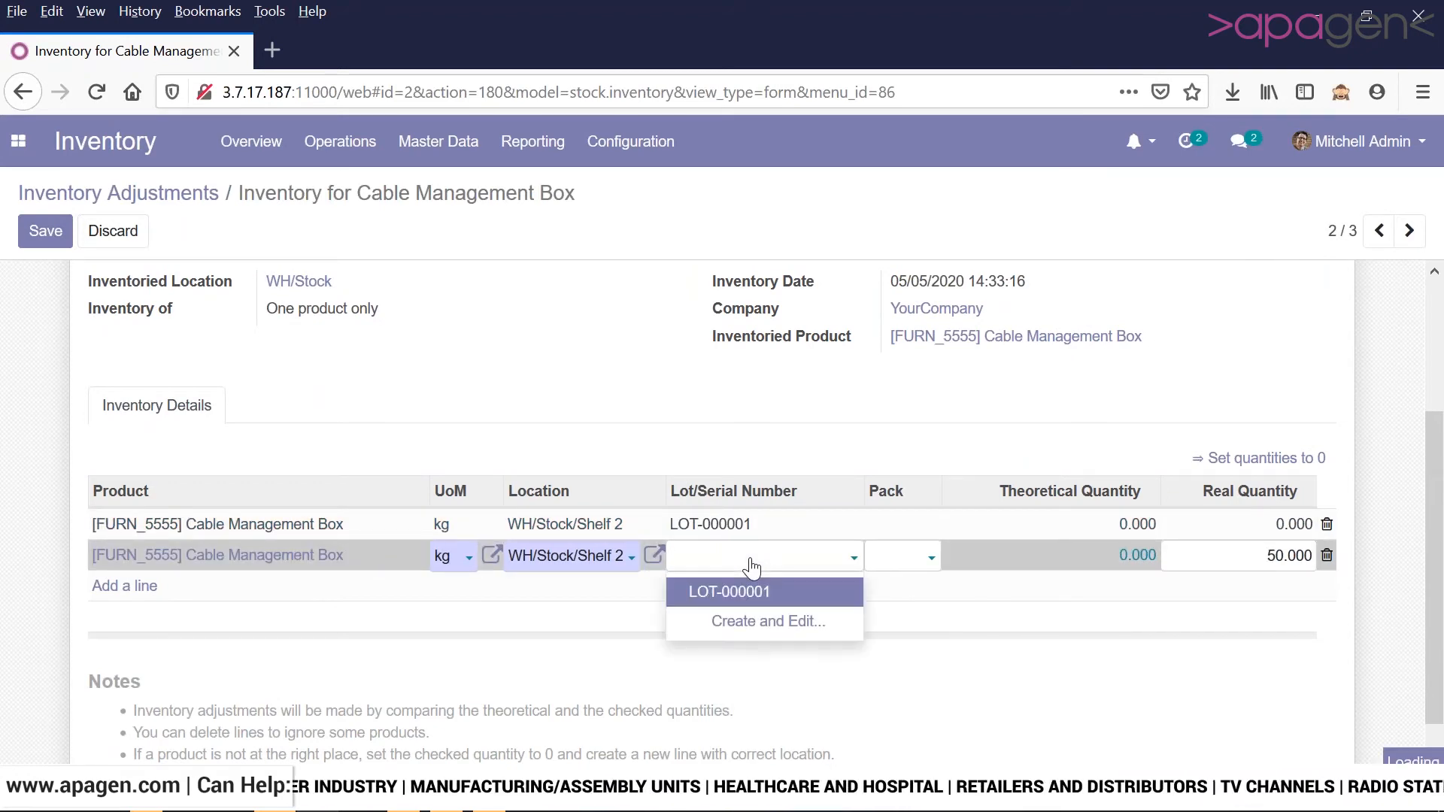
{"action": "left_click", "coordinate": [750, 595]}
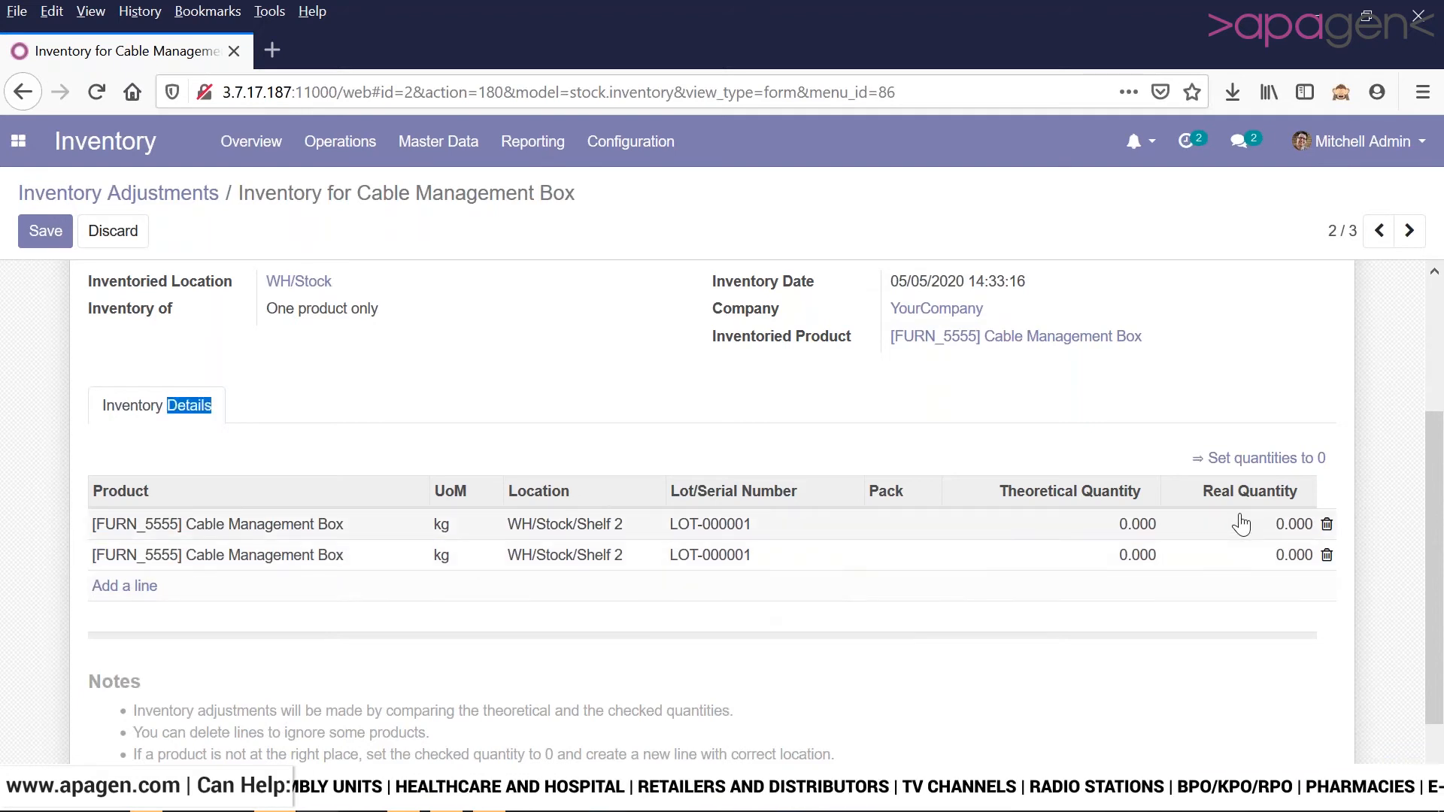
- Set the real quantities of the two lines to 45 and 25, and try to validate the inventory
{"action": "left_click", "coordinate": [1279, 524]}
{"action": "type", "text": "45"}
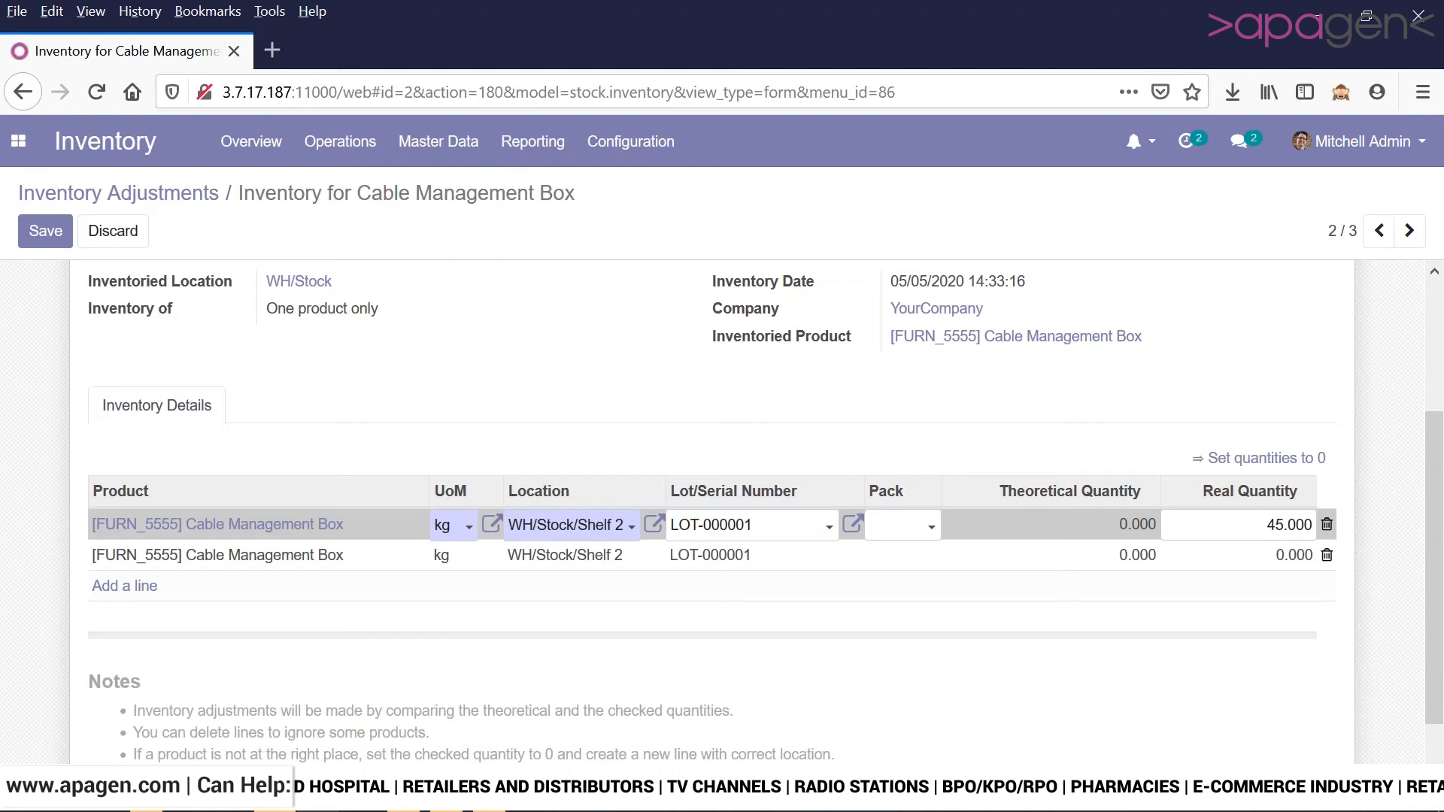
{"action": "left_click", "coordinate": [1269, 555]}
{"action": "type", "text": "25"}
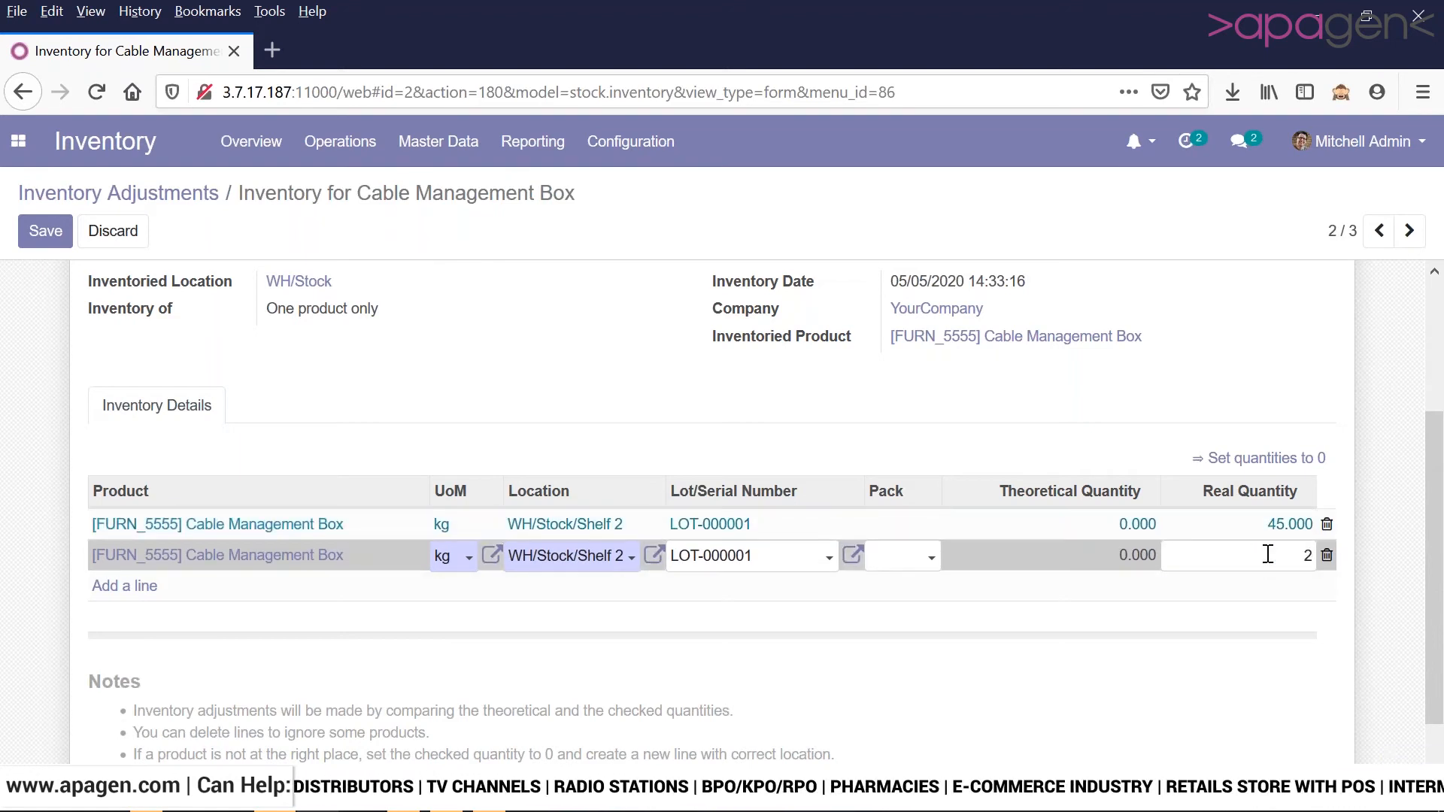
{"action": "left_click", "coordinate": [1214, 378]}
{"action": "scroll", "coordinate": [1215, 379], "scroll_direction": "up", "scroll_amount": 3}
{"action": "left_click", "coordinate": [87, 279]}
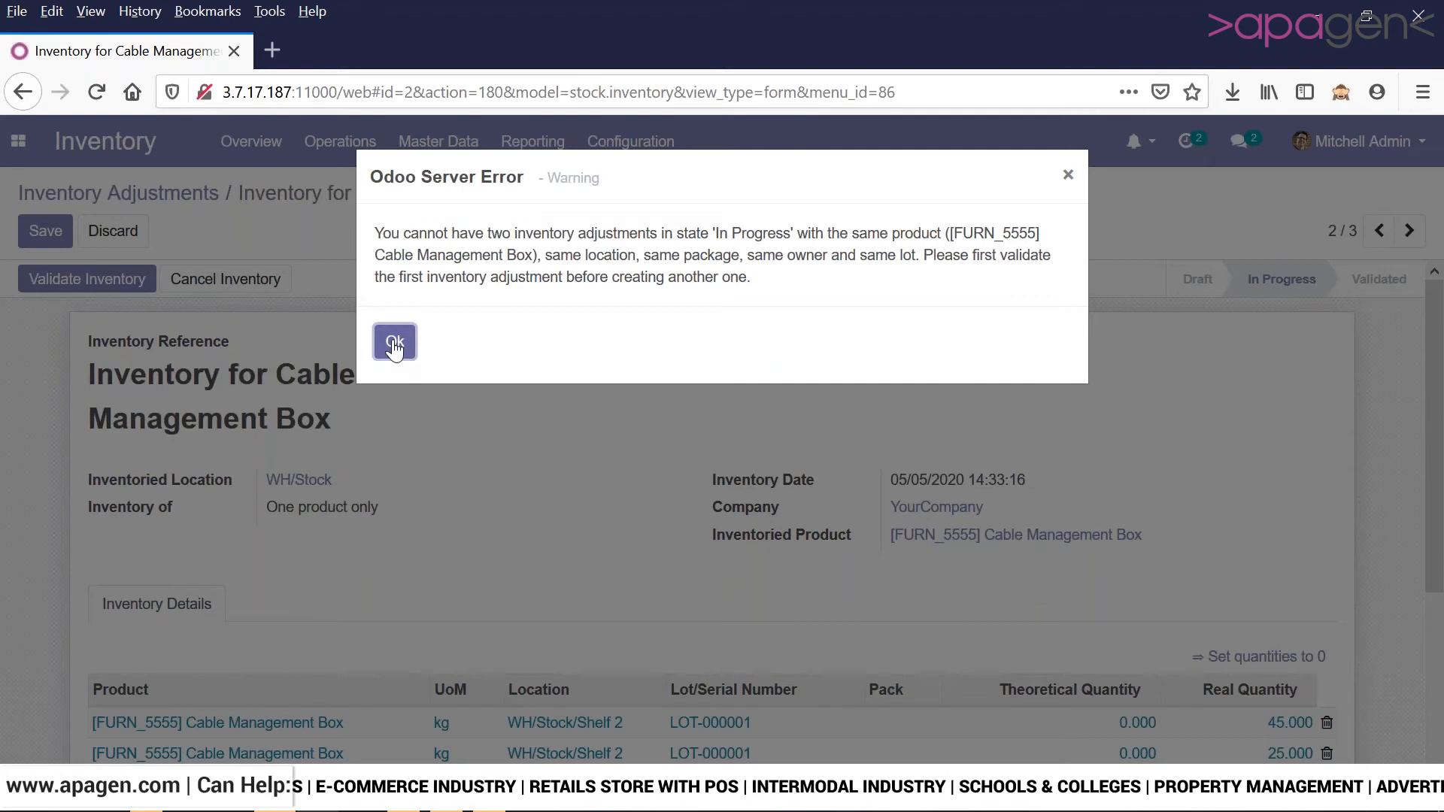
{"action": "left_click", "coordinate": [394, 343]}
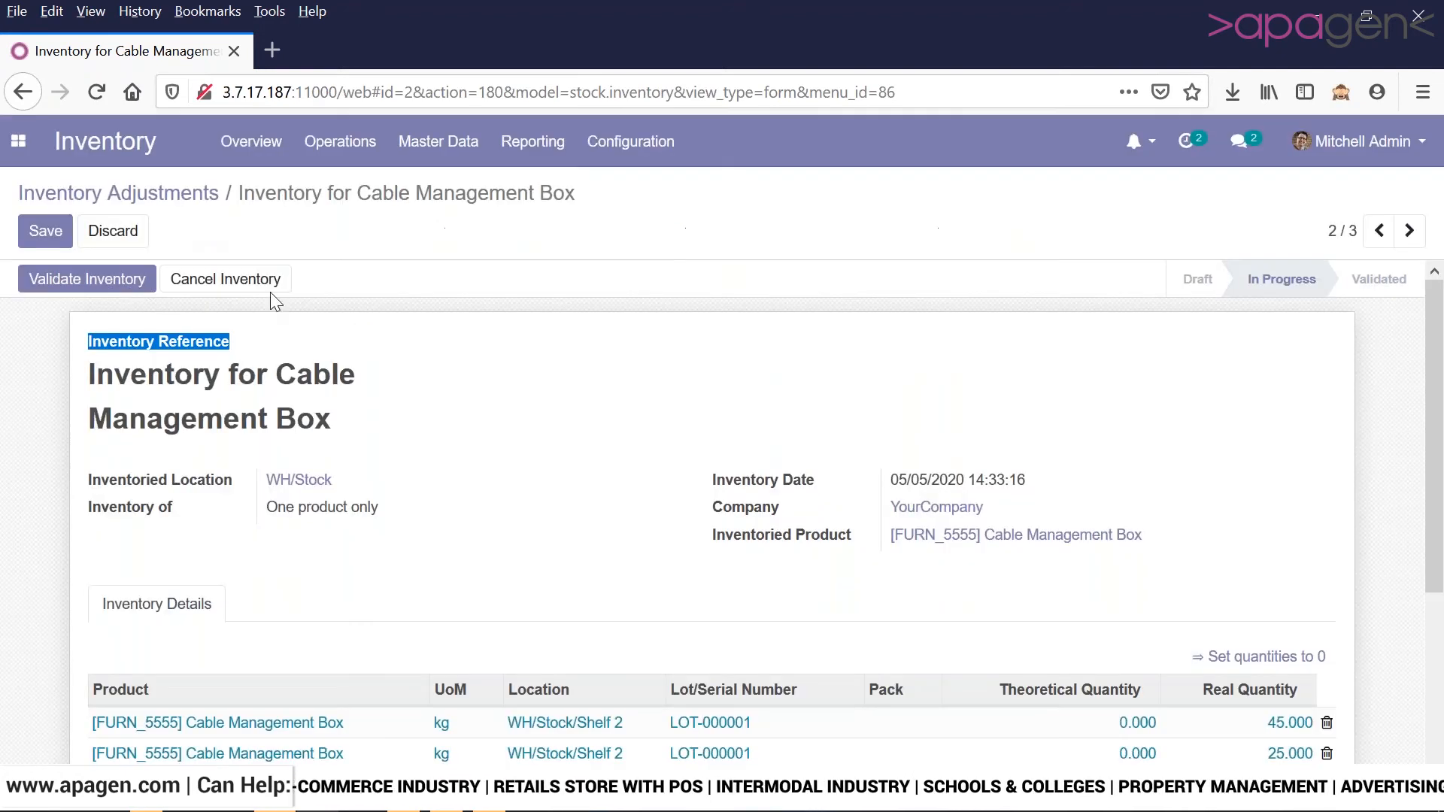
- Leave the adjustment for the adjustments list, discarding the unsaved line changes, and reopen "Inventory for Cable Management Box"
{"action": "left_click", "coordinate": [195, 194]}
{"action": "left_click", "coordinate": [396, 298]}
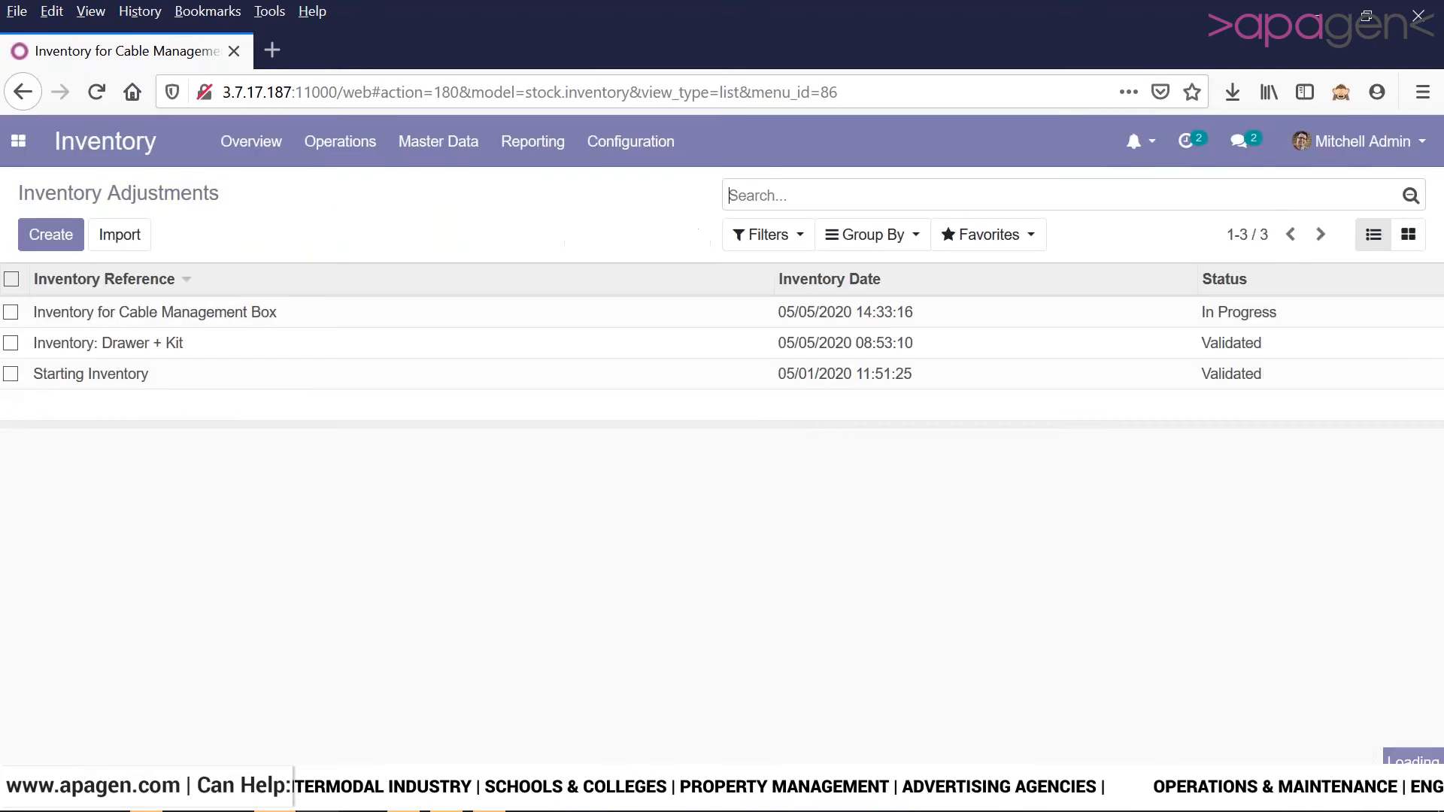
{"action": "left_click", "coordinate": [803, 323]}
{"action": "left_click", "coordinate": [42, 241]}
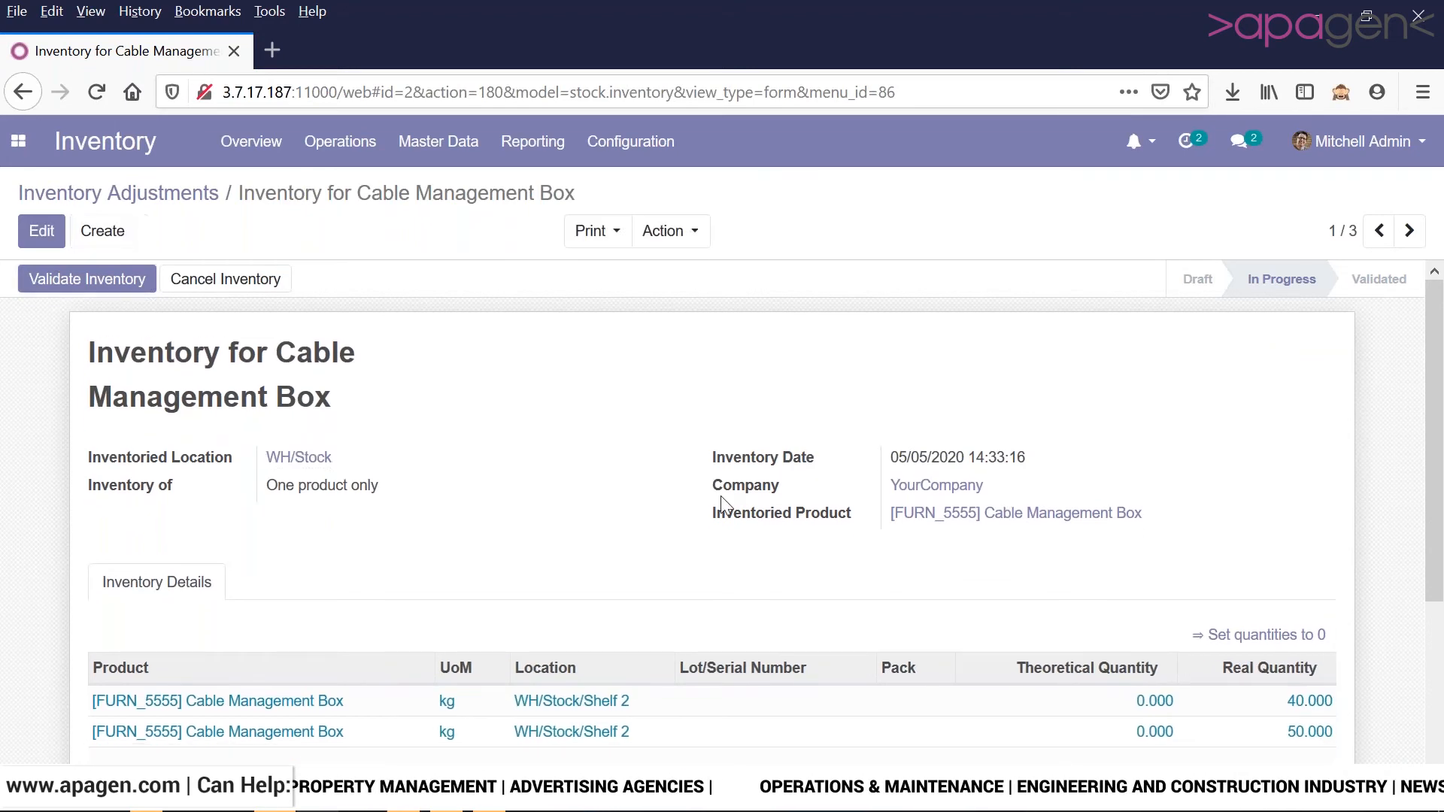
- Review the two lines in the adjustment's inventory details, return to the adjustments list, and open the Cable Management Box adjustment again
{"action": "scroll", "coordinate": [722, 499], "scroll_direction": "down", "scroll_amount": 1}
{"action": "scroll", "coordinate": [828, 527], "scroll_direction": "down", "scroll_amount": 2}
{"action": "scroll", "coordinate": [919, 554], "scroll_direction": "up", "scroll_amount": 2}
{"action": "scroll", "coordinate": [828, 579], "scroll_direction": "down", "scroll_amount": 1}
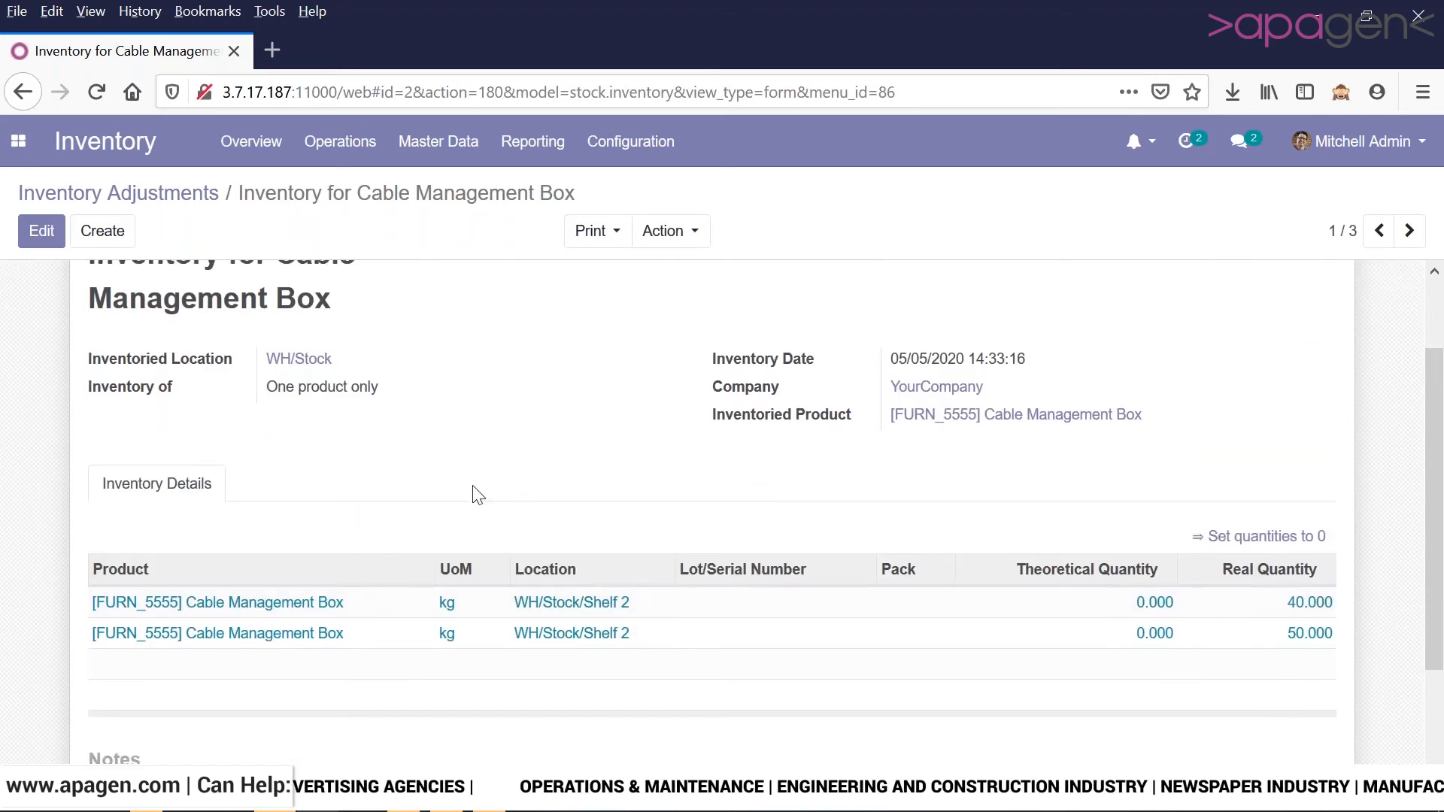
{"action": "scroll", "coordinate": [278, 412], "scroll_direction": "up", "scroll_amount": 2}
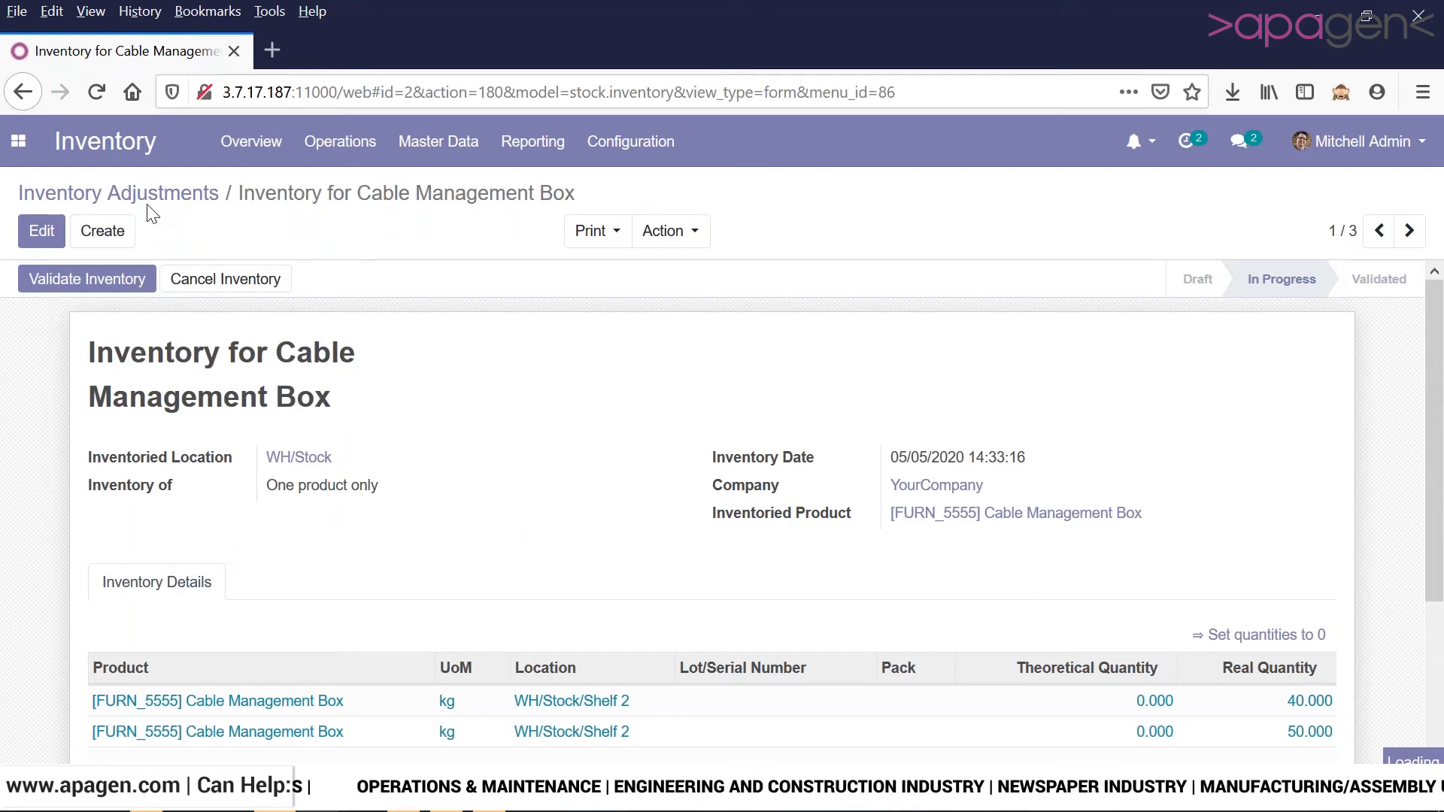
{"action": "left_click", "coordinate": [148, 200]}
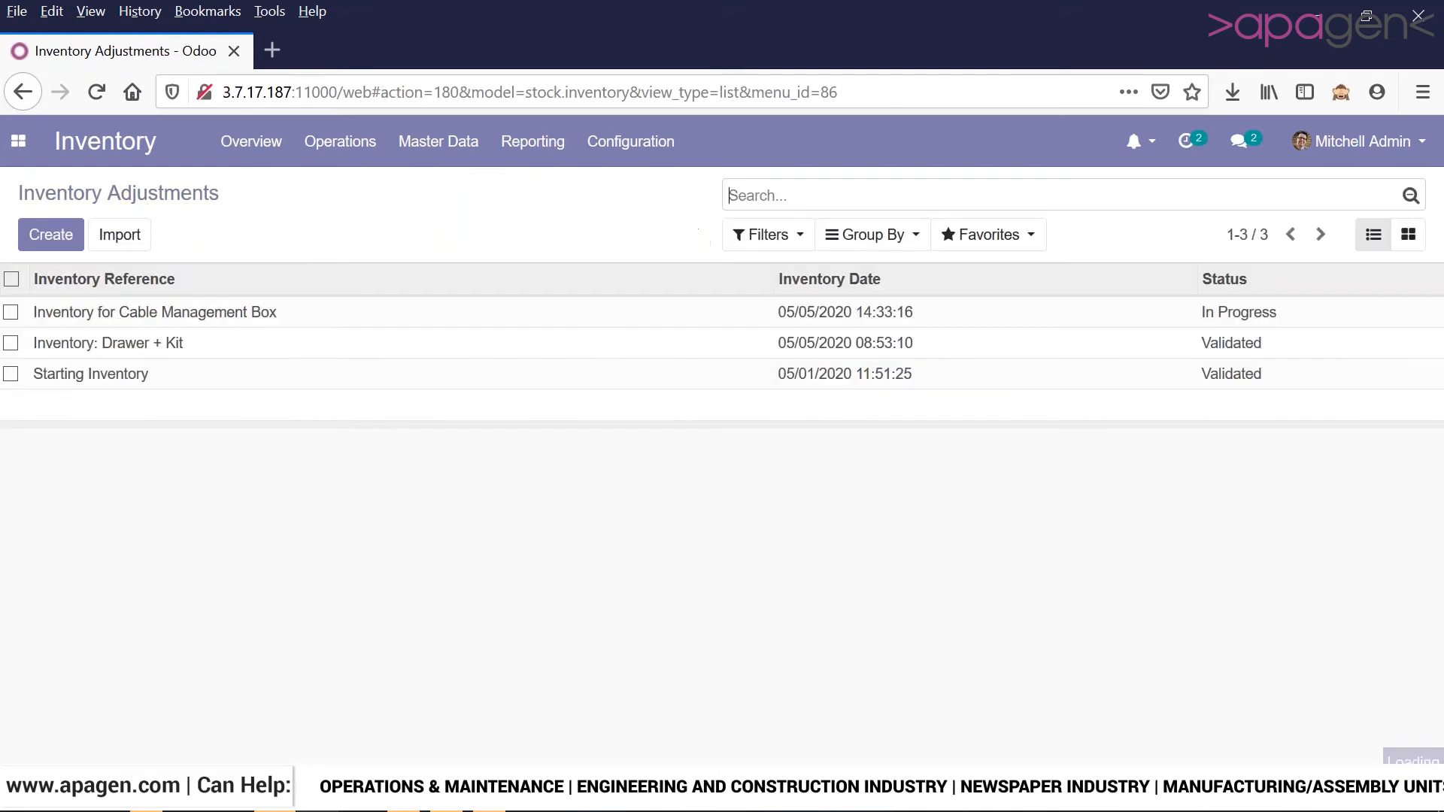
{"action": "left_click", "coordinate": [638, 339]}
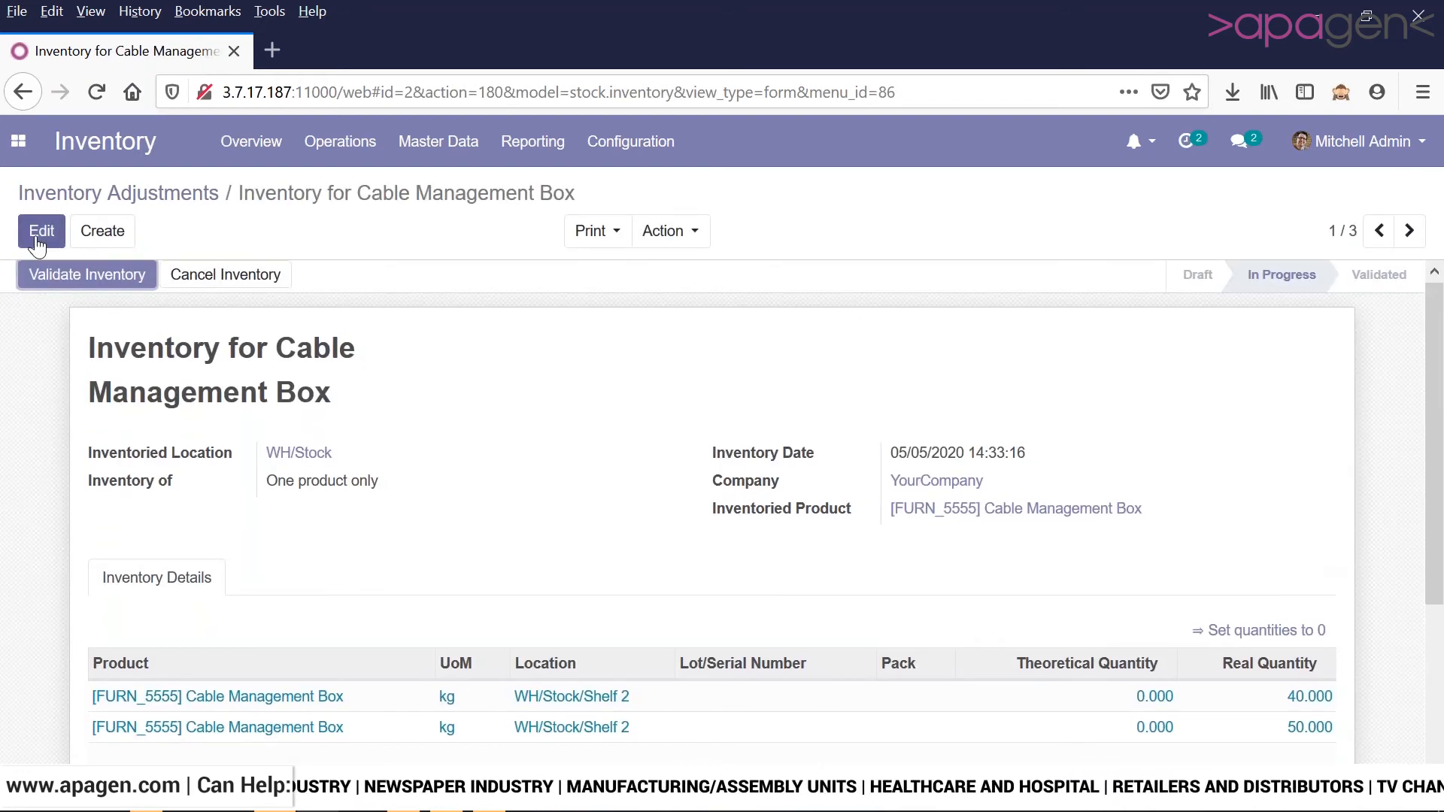
- Edit the adjustment, delete its second Cable Management Box line, and assign lot LOT-000001 to the remaining one
{"action": "left_click", "coordinate": [38, 234]}
{"action": "scroll", "coordinate": [1347, 651], "scroll_direction": "down", "scroll_amount": 3}
{"action": "left_click", "coordinate": [1327, 550]}
{"action": "left_click", "coordinate": [800, 520]}
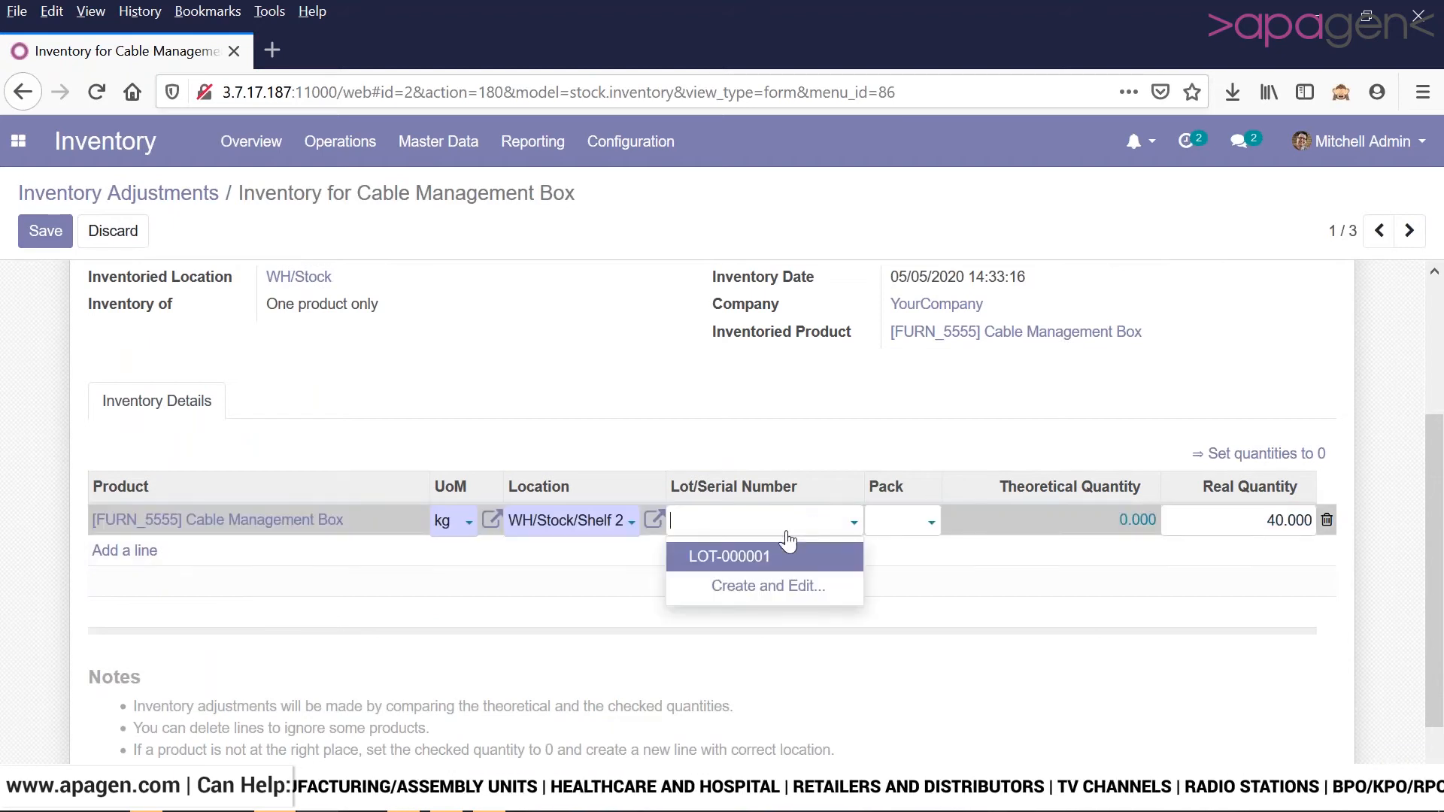
{"action": "left_click", "coordinate": [783, 564]}
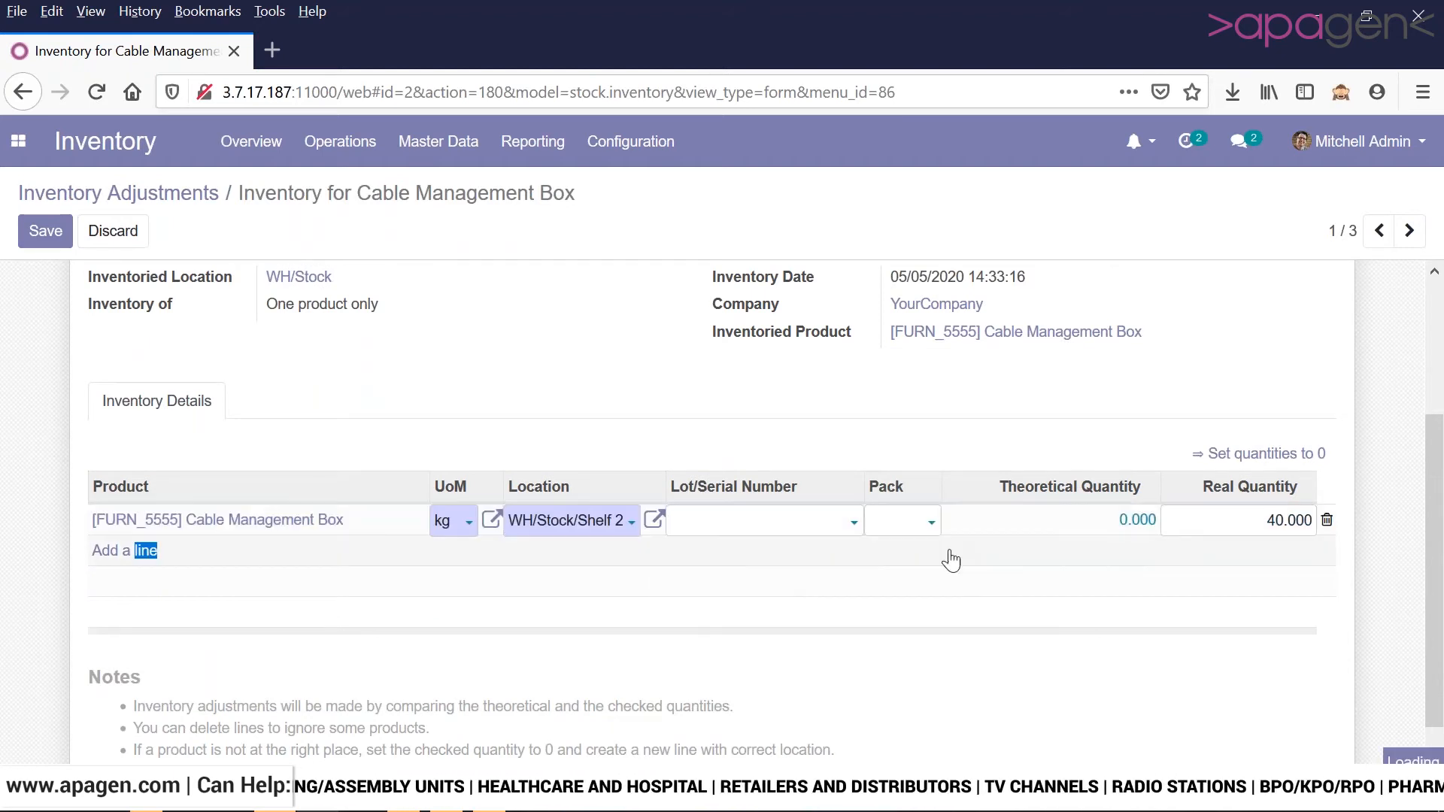
- Set the remaining line's real quantity to 25 and validate the inventory adjustment
{"action": "left_click", "coordinate": [1154, 539]}
{"action": "left_click", "coordinate": [1236, 521]}
{"action": "type", "text": "25"}
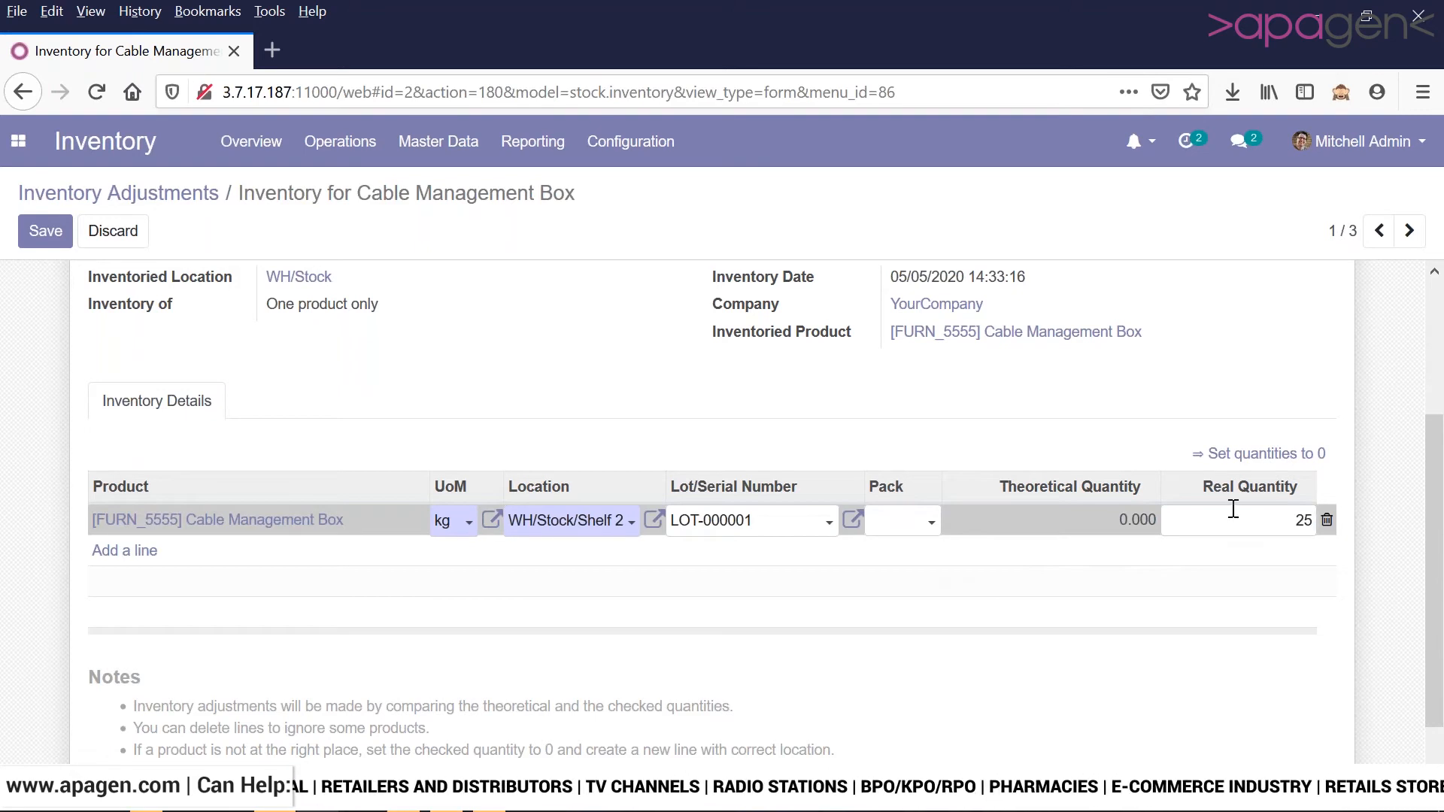
{"action": "left_click", "coordinate": [1101, 421]}
{"action": "scroll", "coordinate": [1106, 425], "scroll_direction": "up", "scroll_amount": 1}
{"action": "scroll", "coordinate": [1103, 422], "scroll_direction": "up", "scroll_amount": 2}
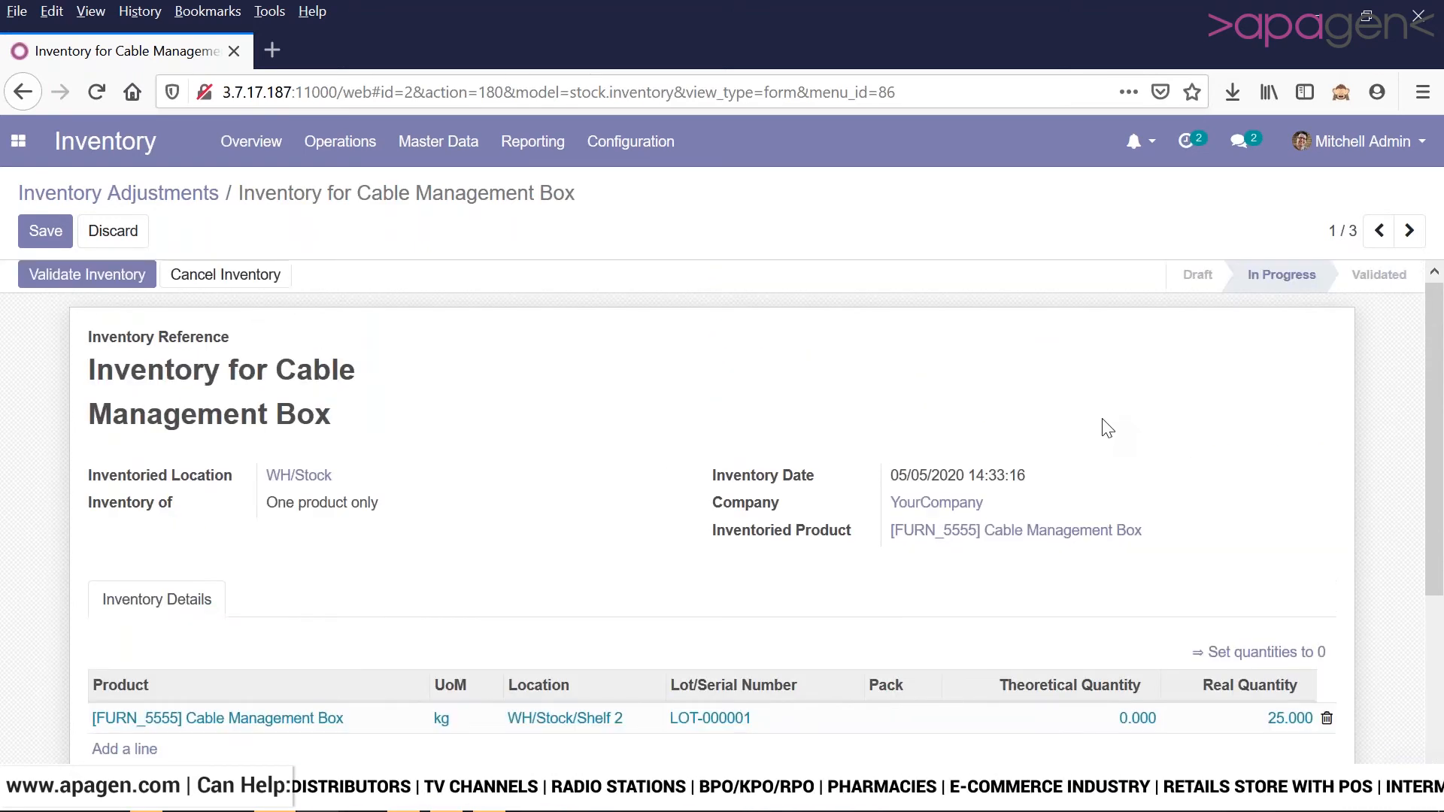
{"action": "left_click", "coordinate": [45, 282]}
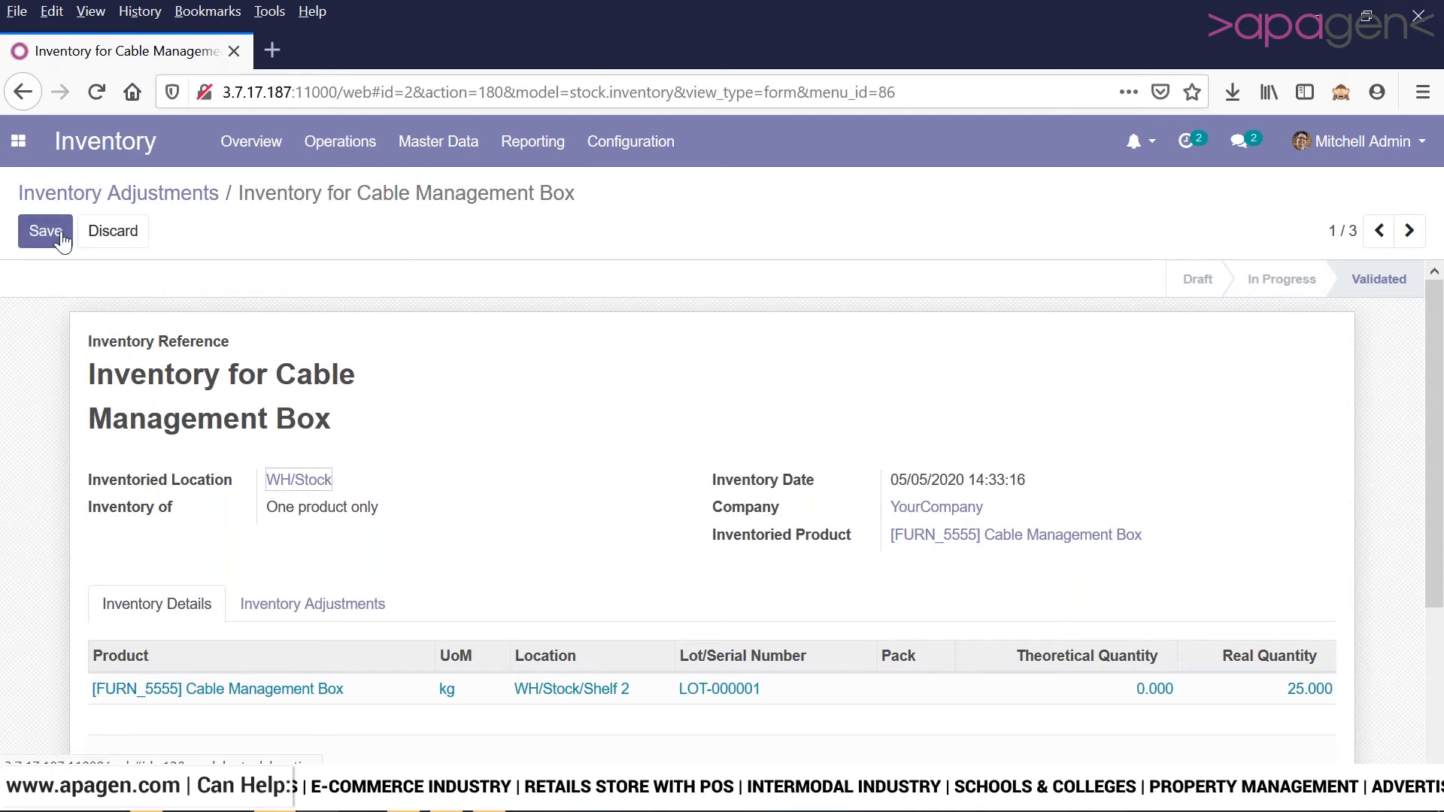
- Review the validated adjustment's details and the stock move listed under its inventory adjustments
{"action": "scroll", "coordinate": [376, 489], "scroll_direction": "down", "scroll_amount": 4}
{"action": "scroll", "coordinate": [568, 583], "scroll_direction": "up", "scroll_amount": 2}
{"action": "scroll", "coordinate": [354, 430], "scroll_direction": "down", "scroll_amount": 3}
{"action": "double_click", "coordinate": [346, 415]}
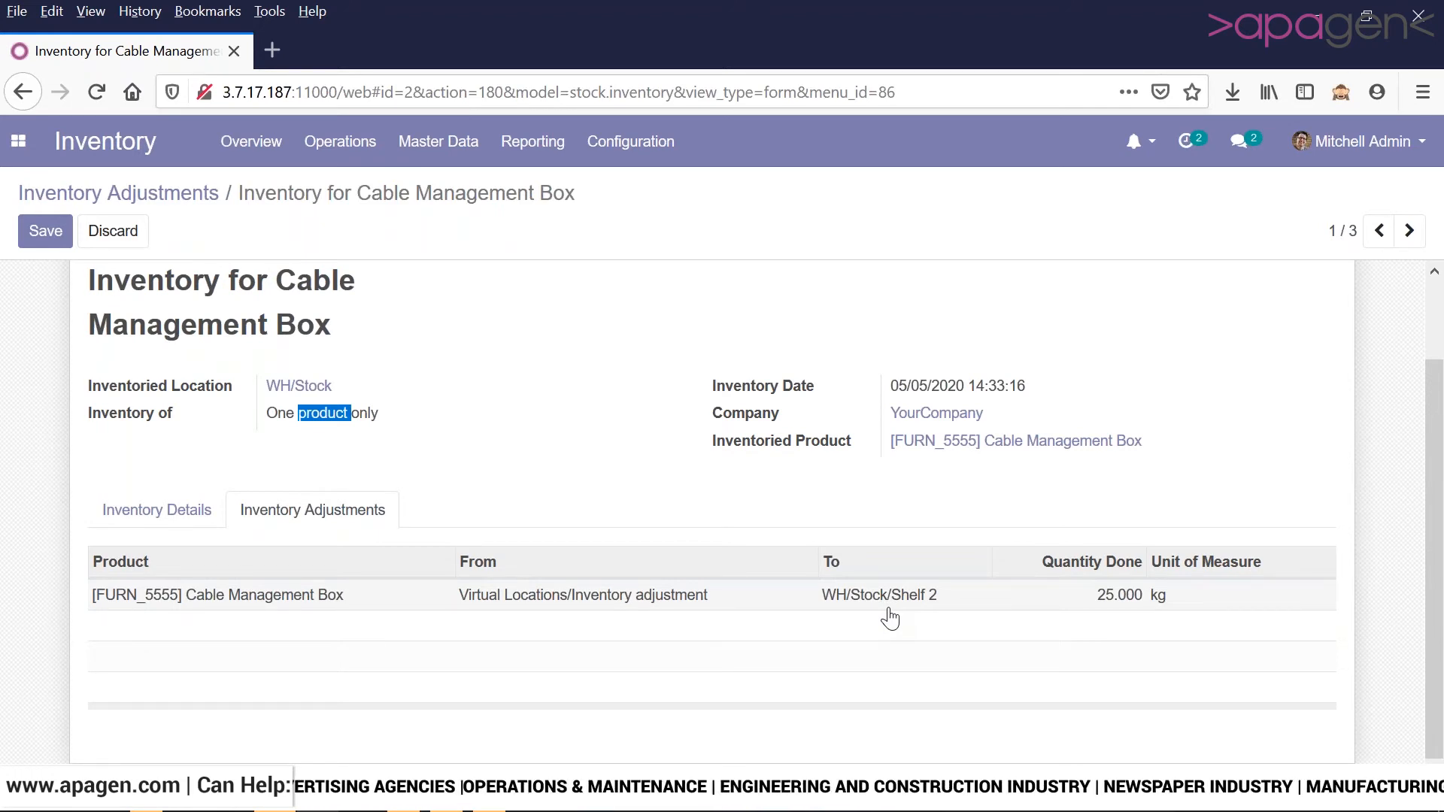
- Open the Inventory Report and retrieve the quantities for the current inventory
{"action": "left_click", "coordinate": [546, 150]}
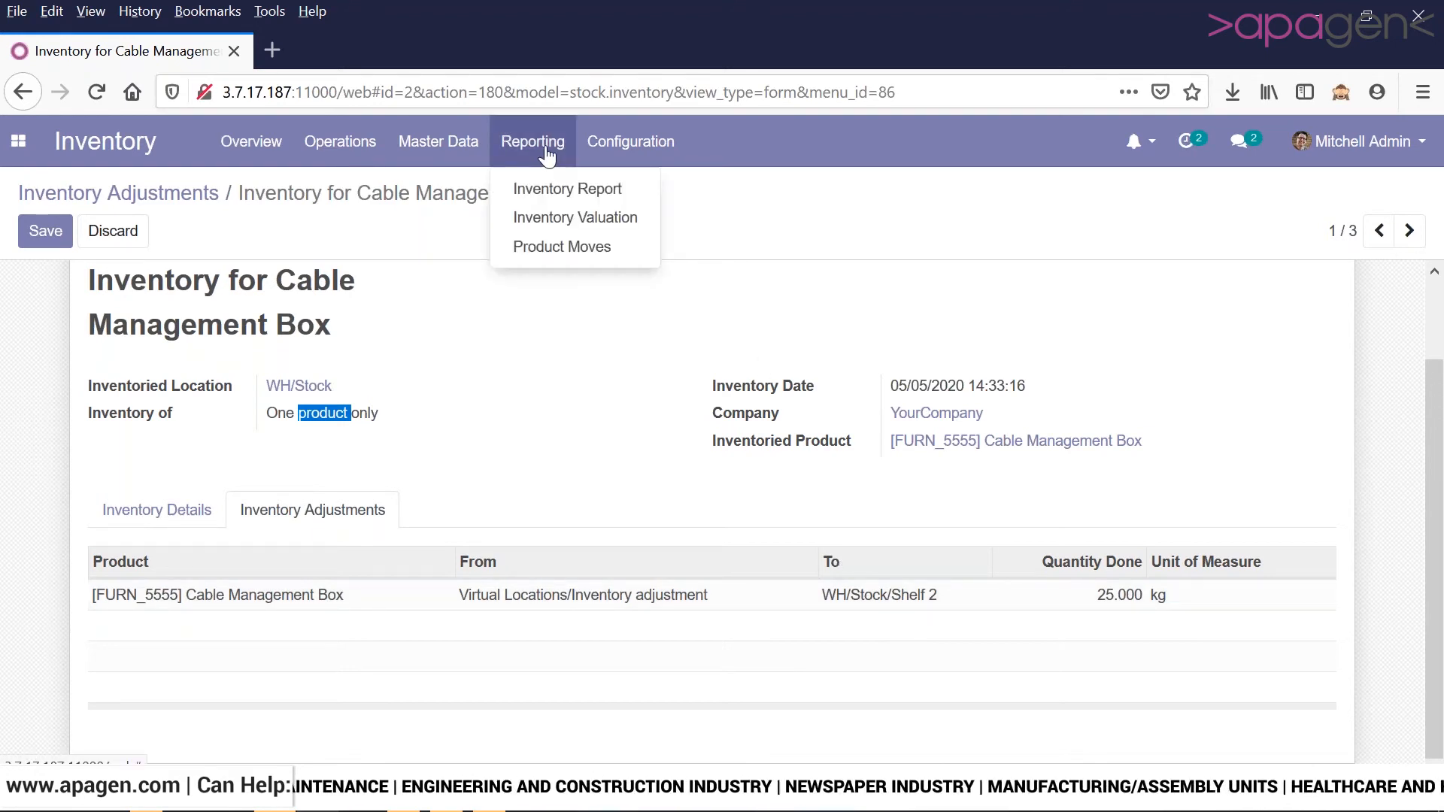
{"action": "left_click", "coordinate": [566, 188]}
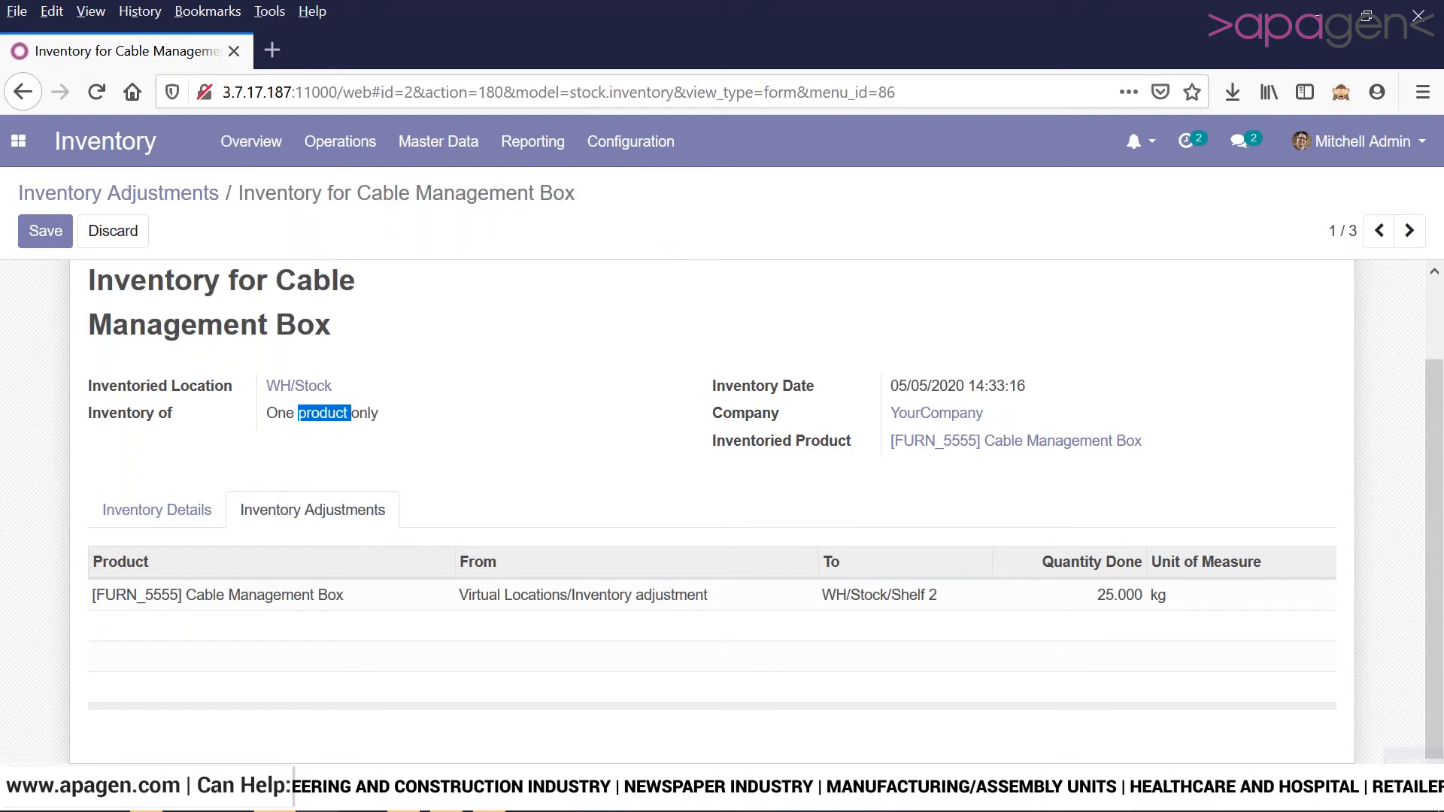
{"action": "left_click", "coordinate": [407, 412]}
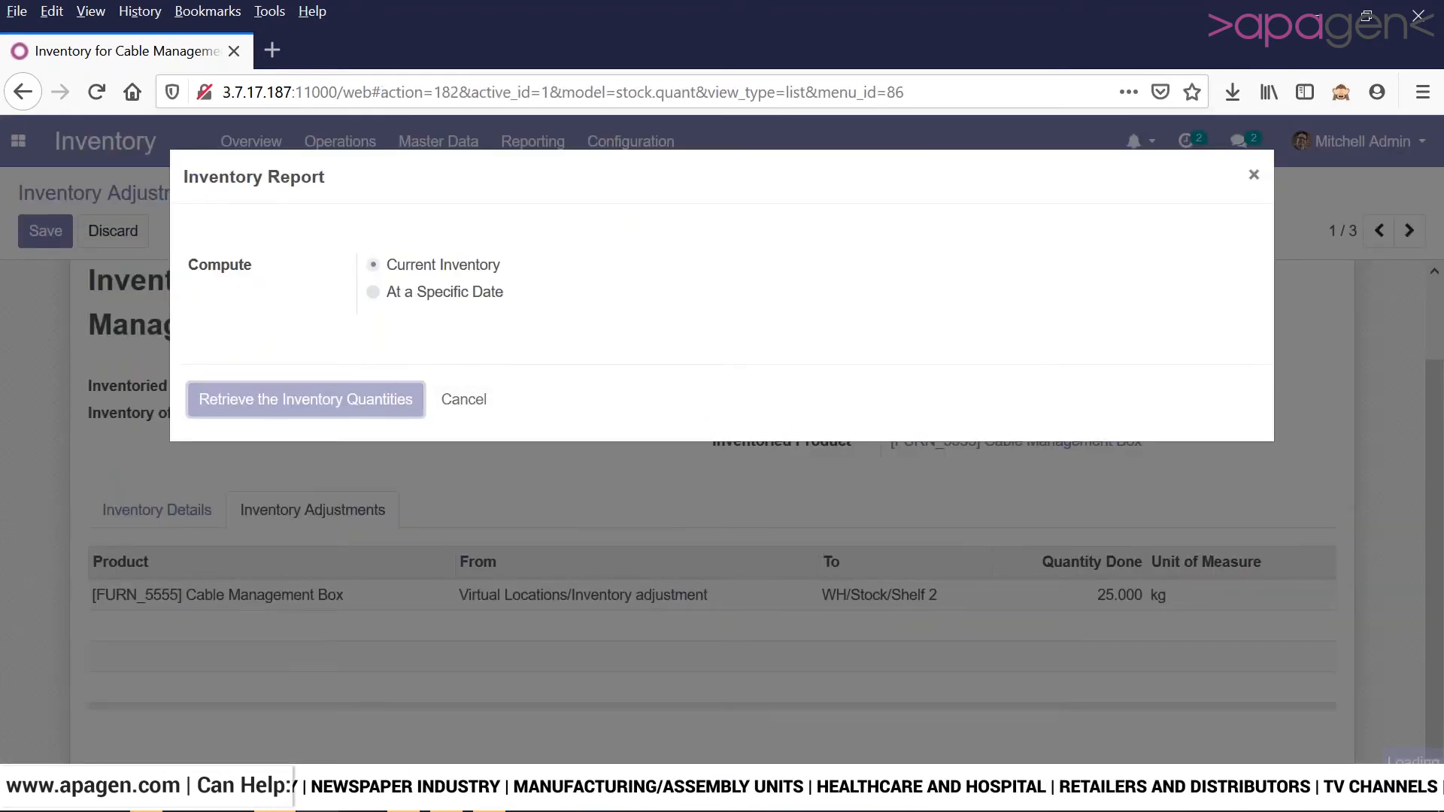
{"action": "scroll", "coordinate": [385, 407], "scroll_direction": "up", "scroll_amount": 3}
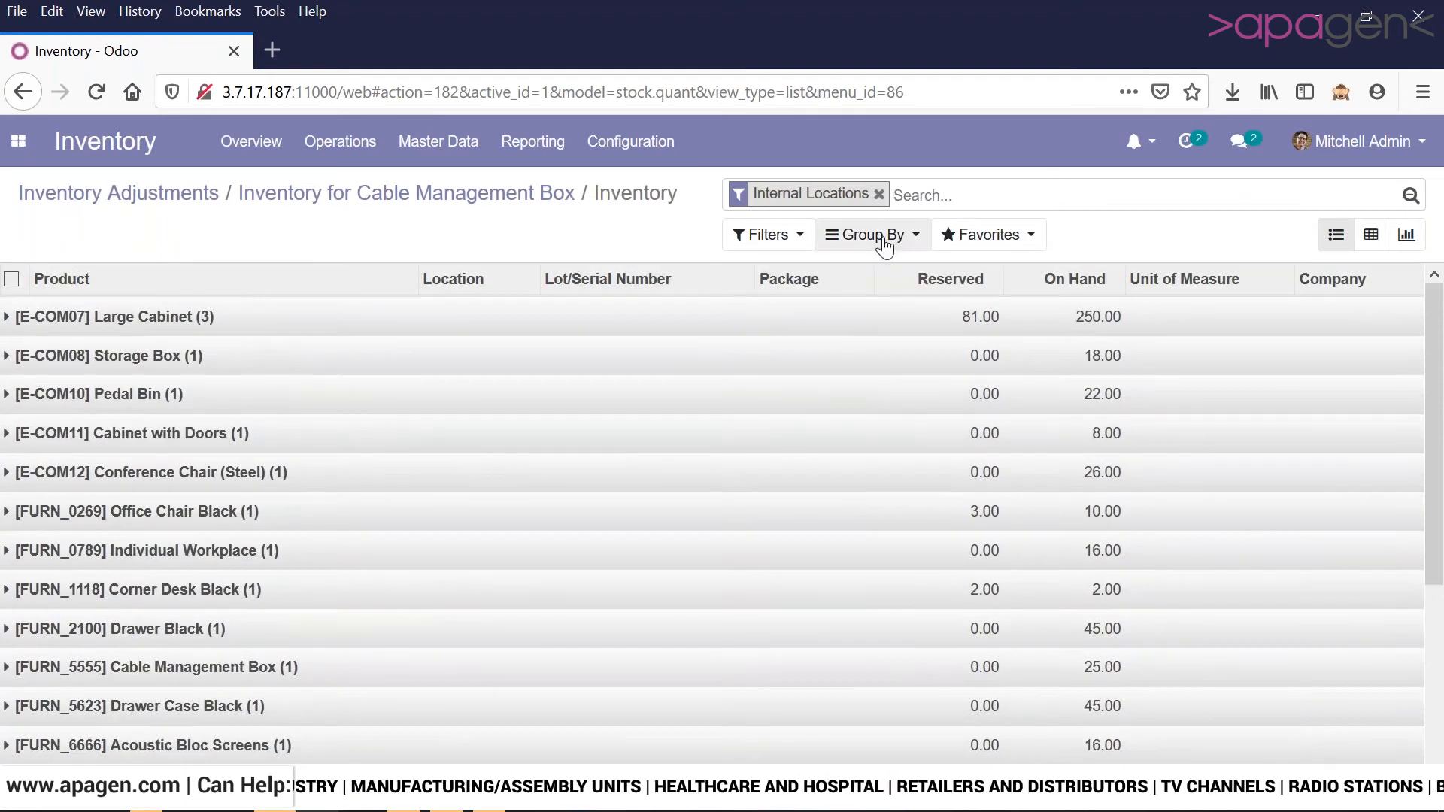
- Group the inventory report by Product and remove the Internal Locations filter
{"action": "left_click", "coordinate": [876, 235]}
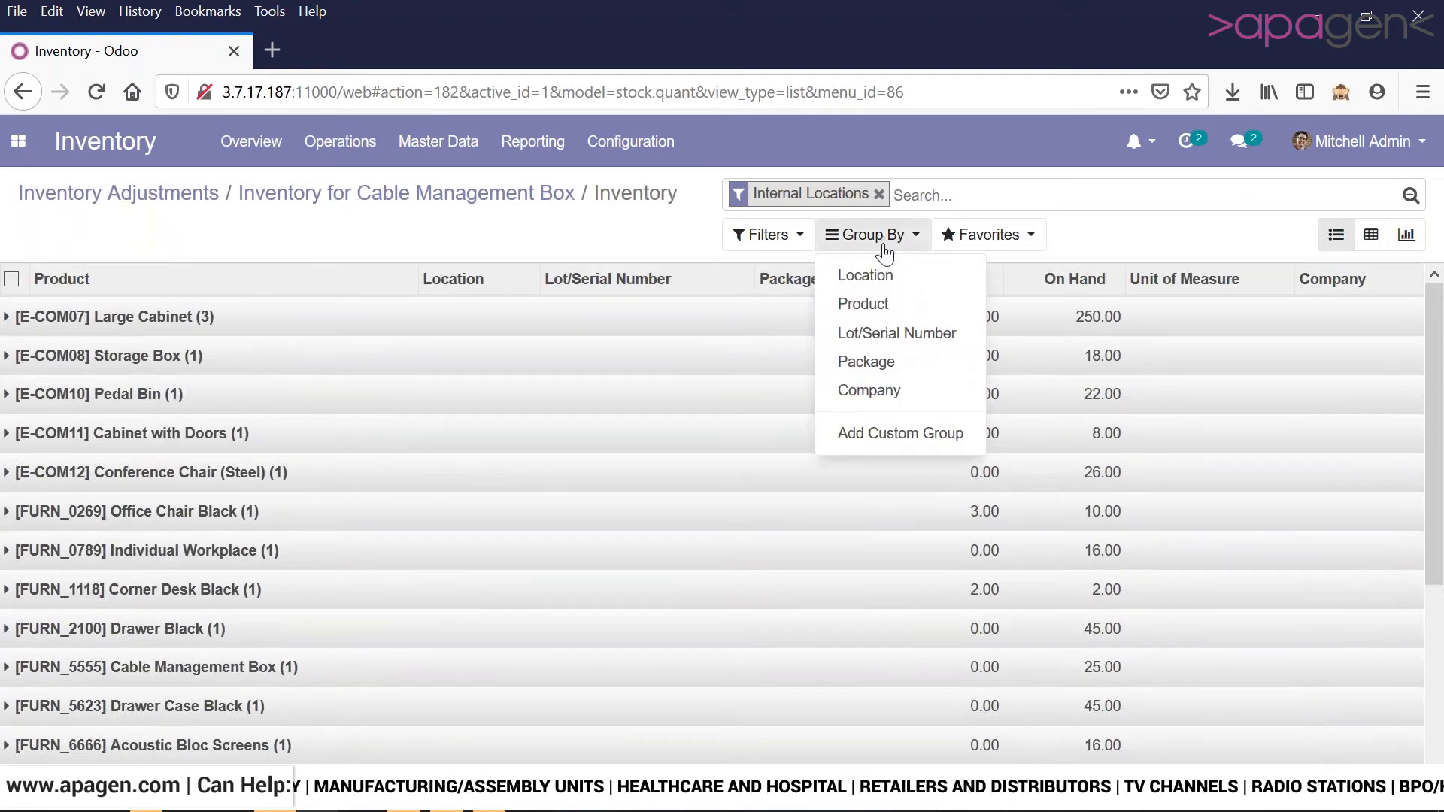
{"action": "left_click", "coordinate": [886, 305]}
{"action": "left_click", "coordinate": [879, 195]}
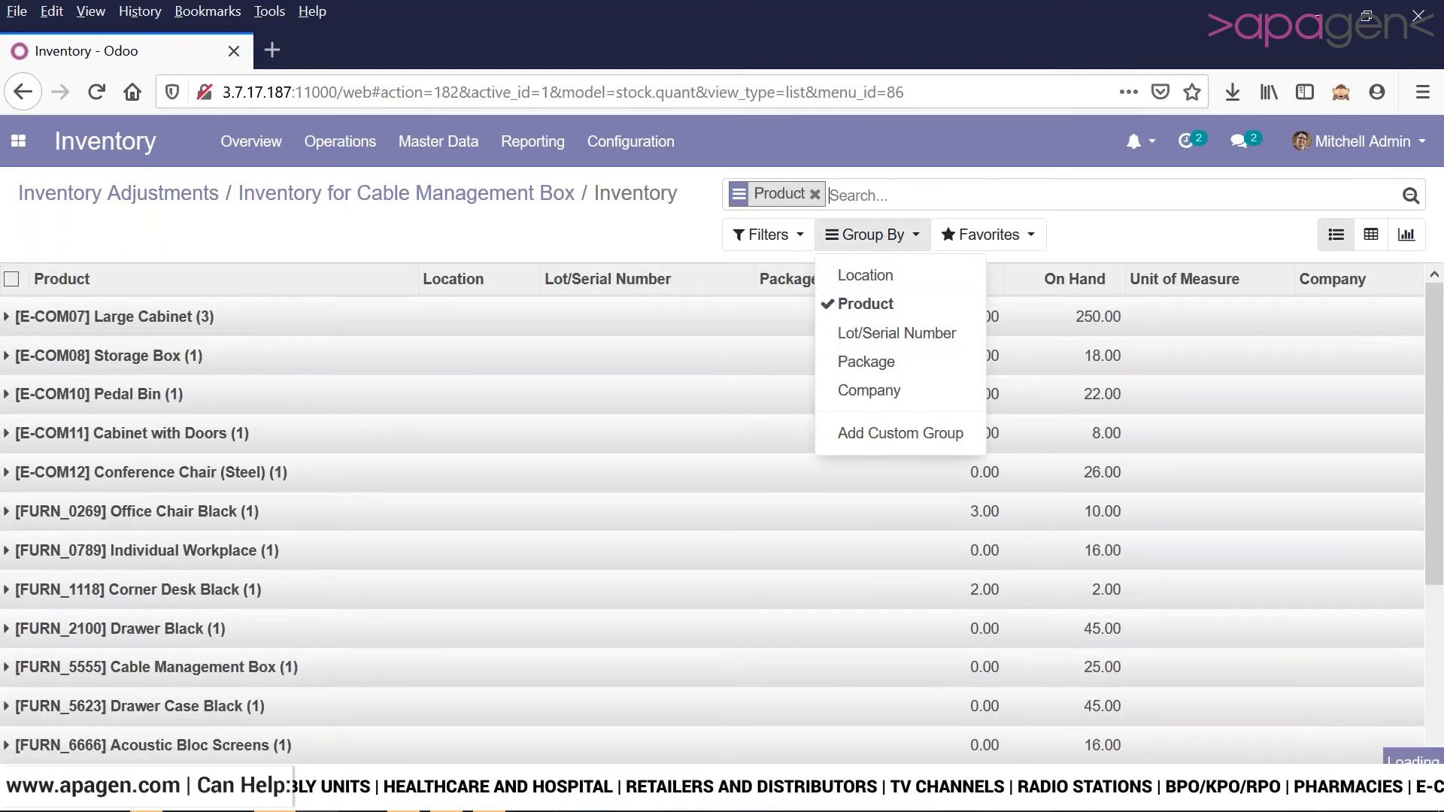
- Expand the Cable Management Box group in the inventory report and examine its stock per location
{"action": "left_click", "coordinate": [683, 225]}
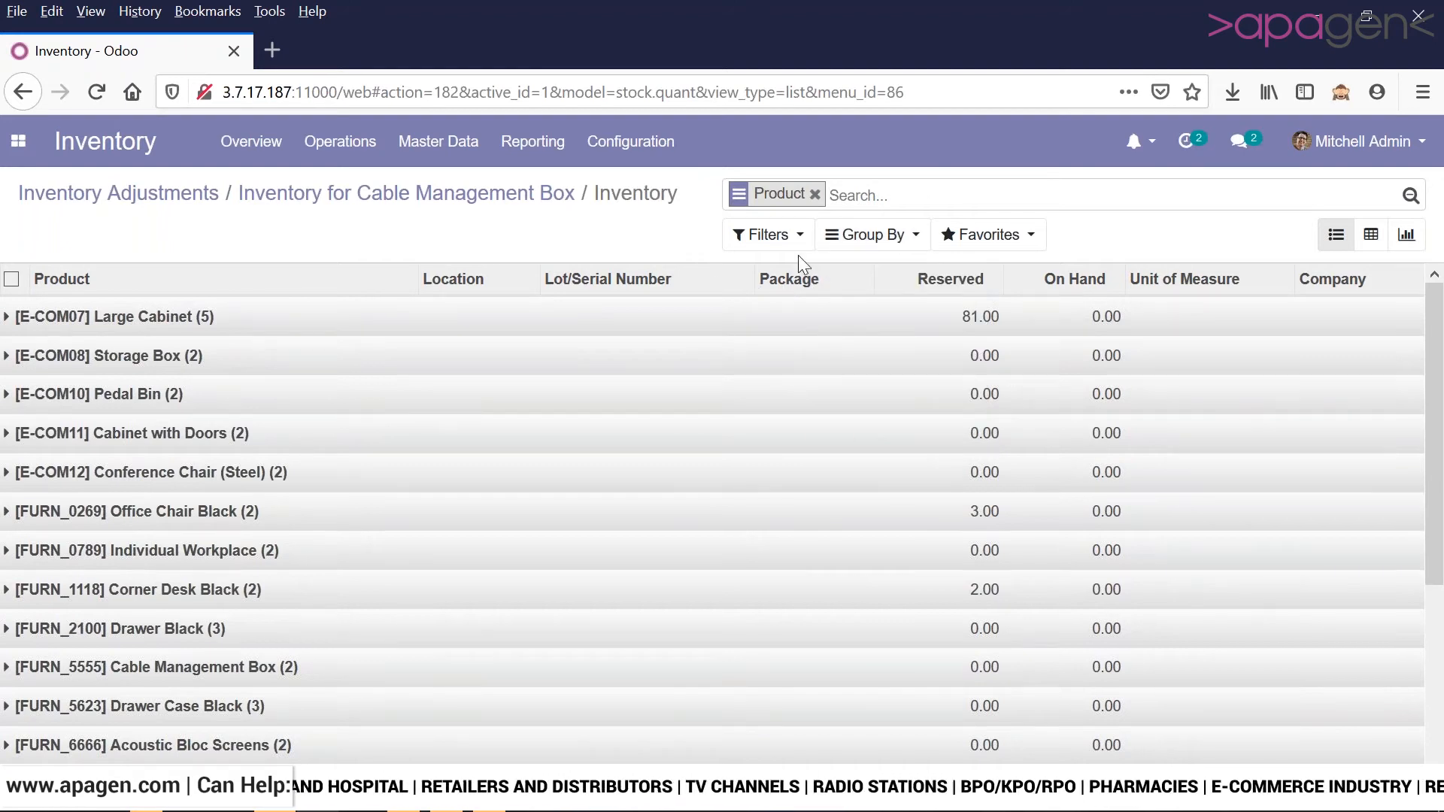
{"action": "left_click", "coordinate": [832, 246]}
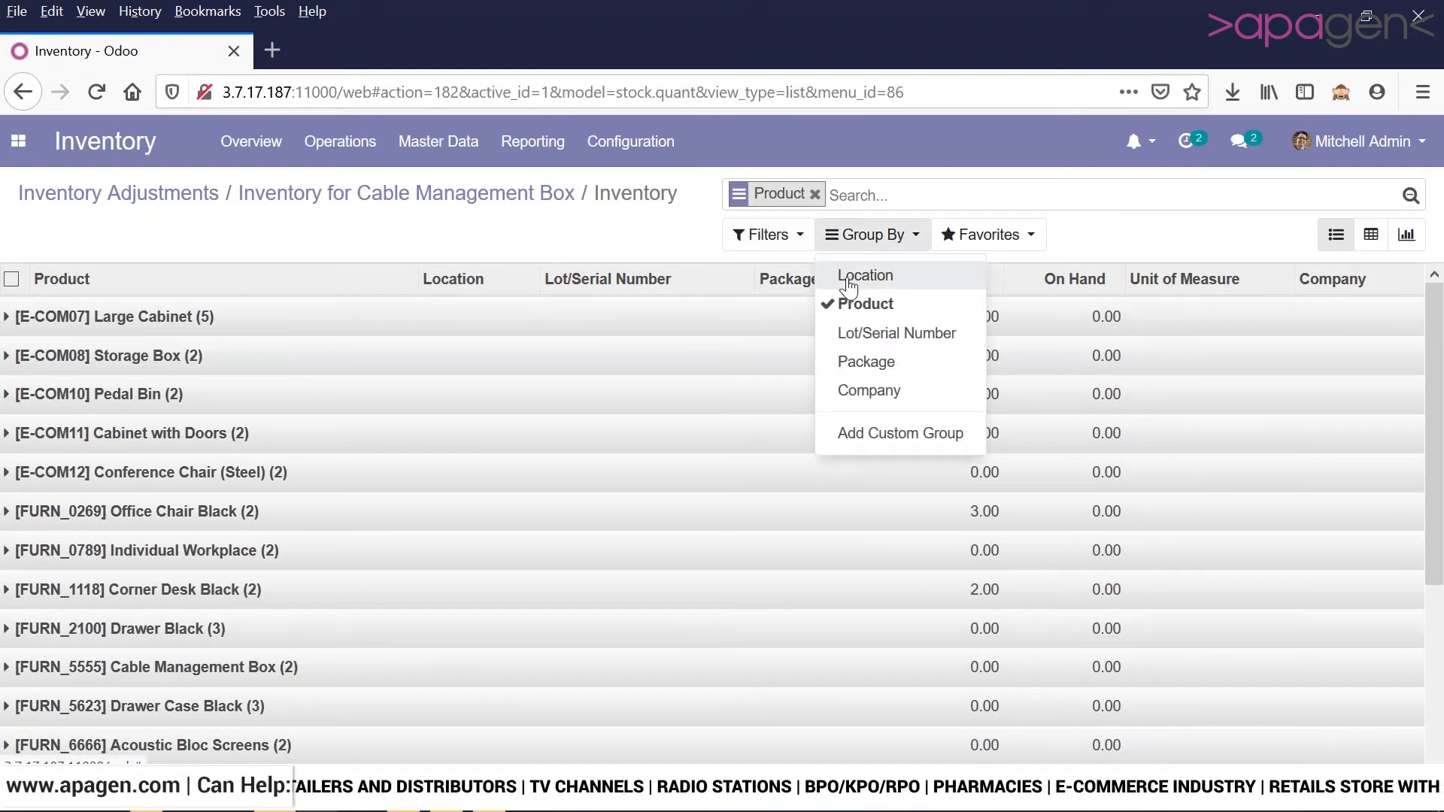
{"action": "left_click", "coordinate": [624, 249]}
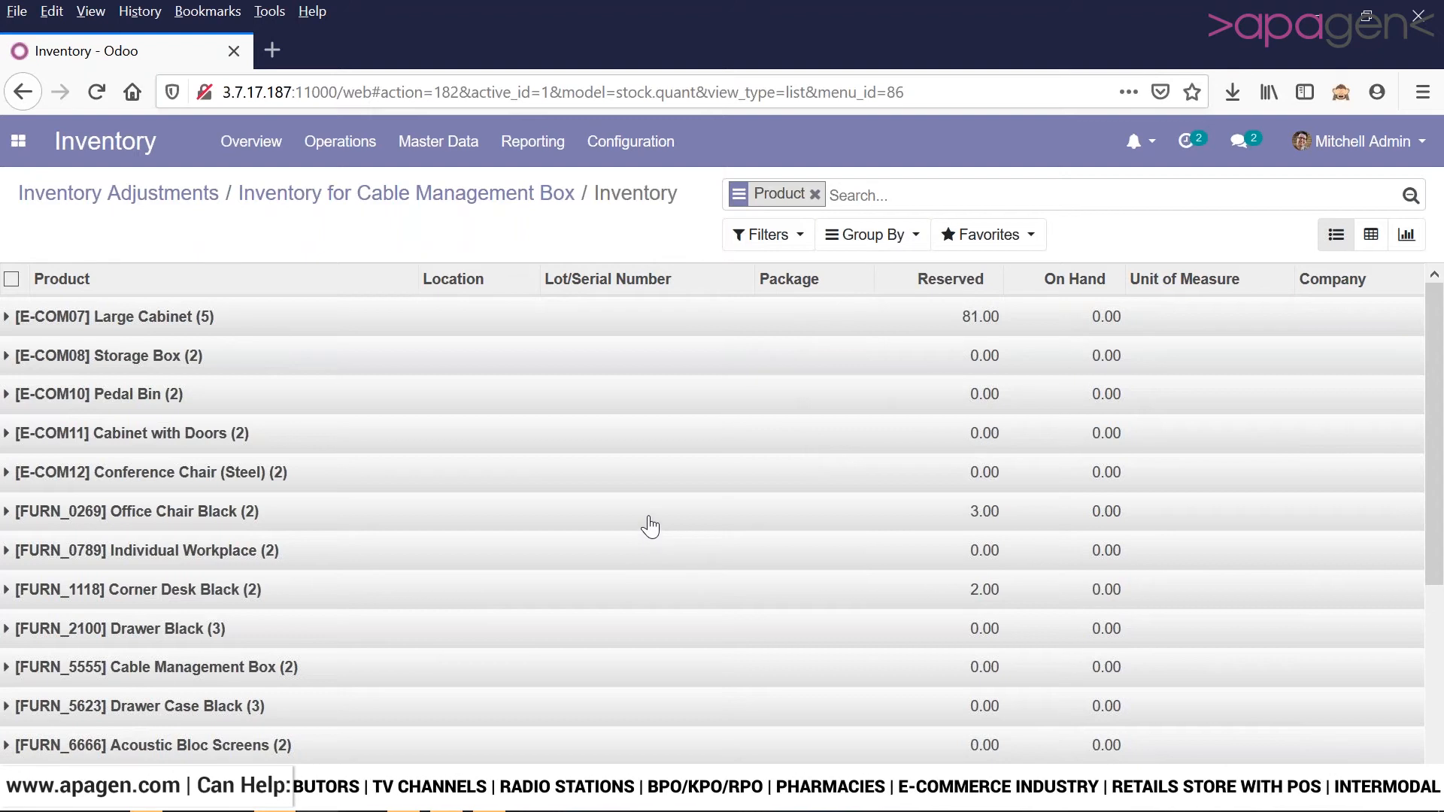
{"action": "scroll", "coordinate": [651, 526], "scroll_direction": "down", "scroll_amount": 3}
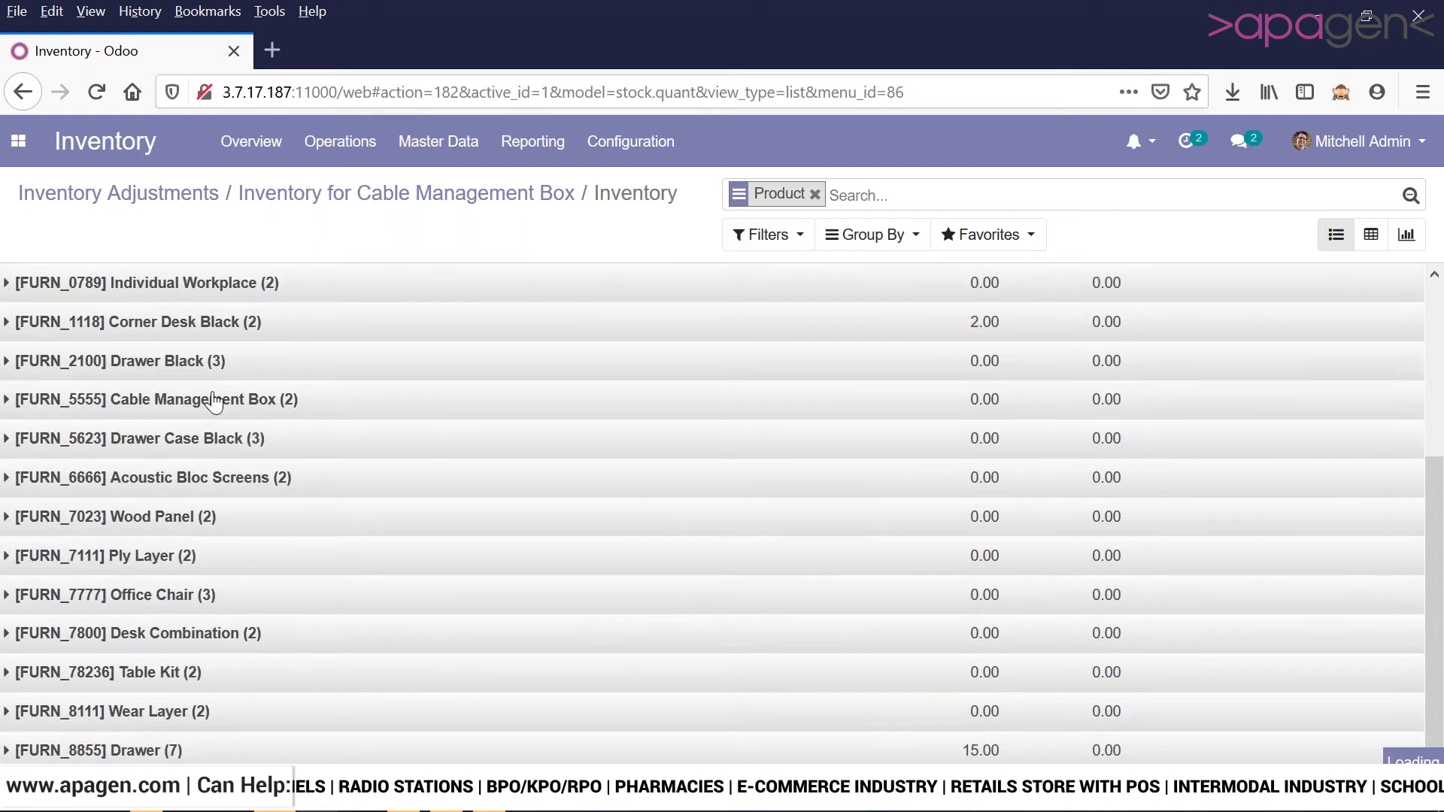
{"action": "left_click", "coordinate": [331, 400]}
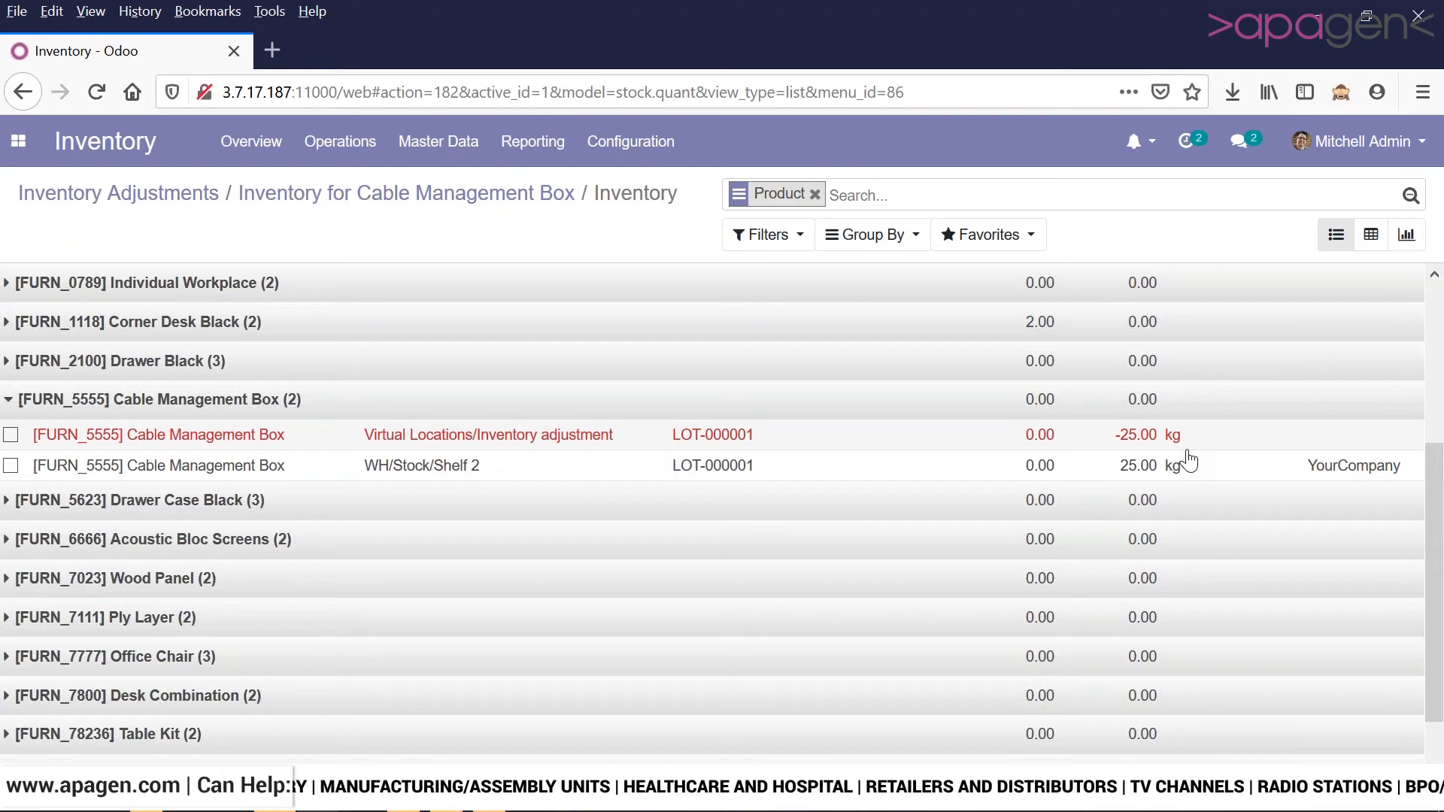
- Apply the Internal Locations filter to the product-grouped inventory report
{"action": "left_click", "coordinate": [767, 235]}
{"action": "left_click", "coordinate": [782, 285]}
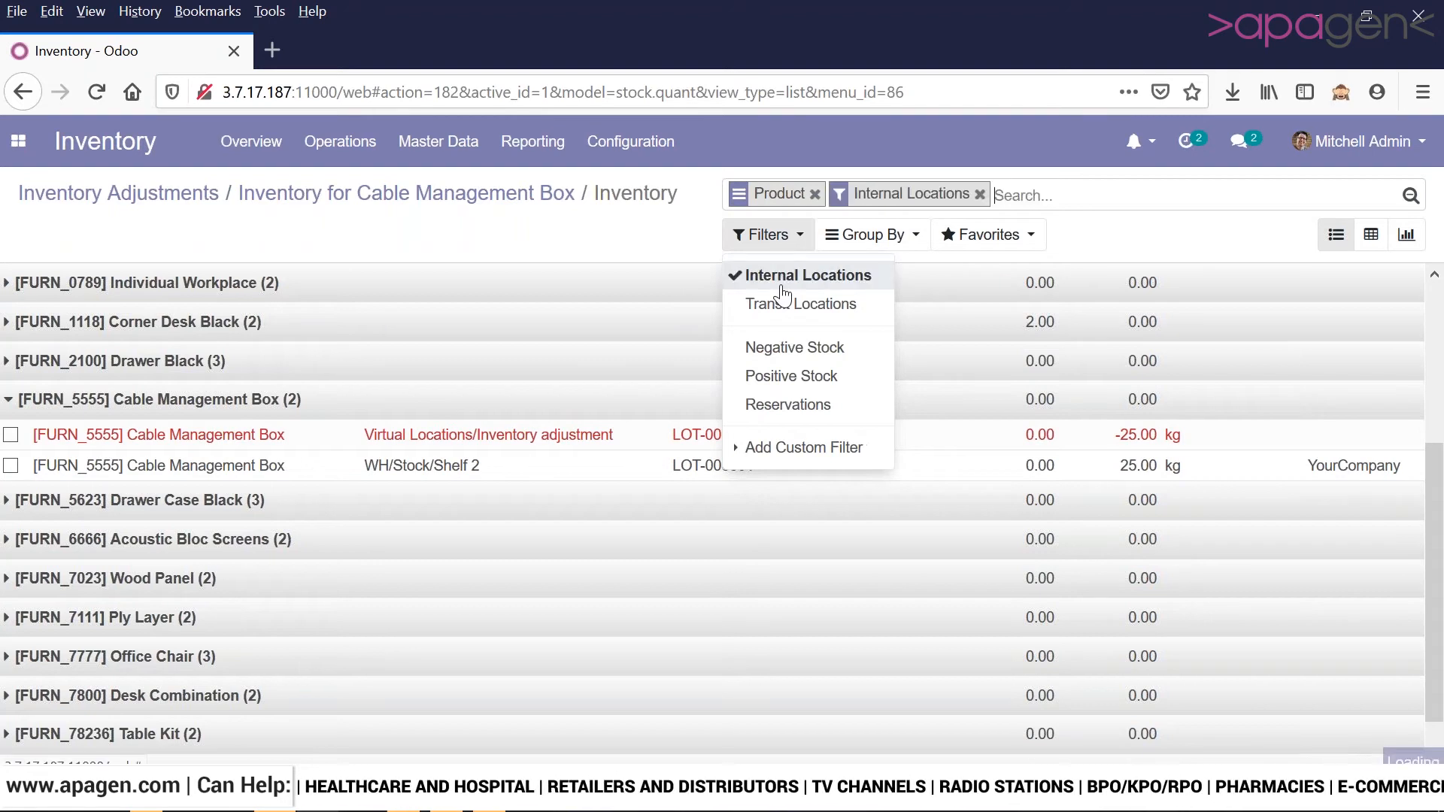
{"action": "left_click", "coordinate": [519, 237]}
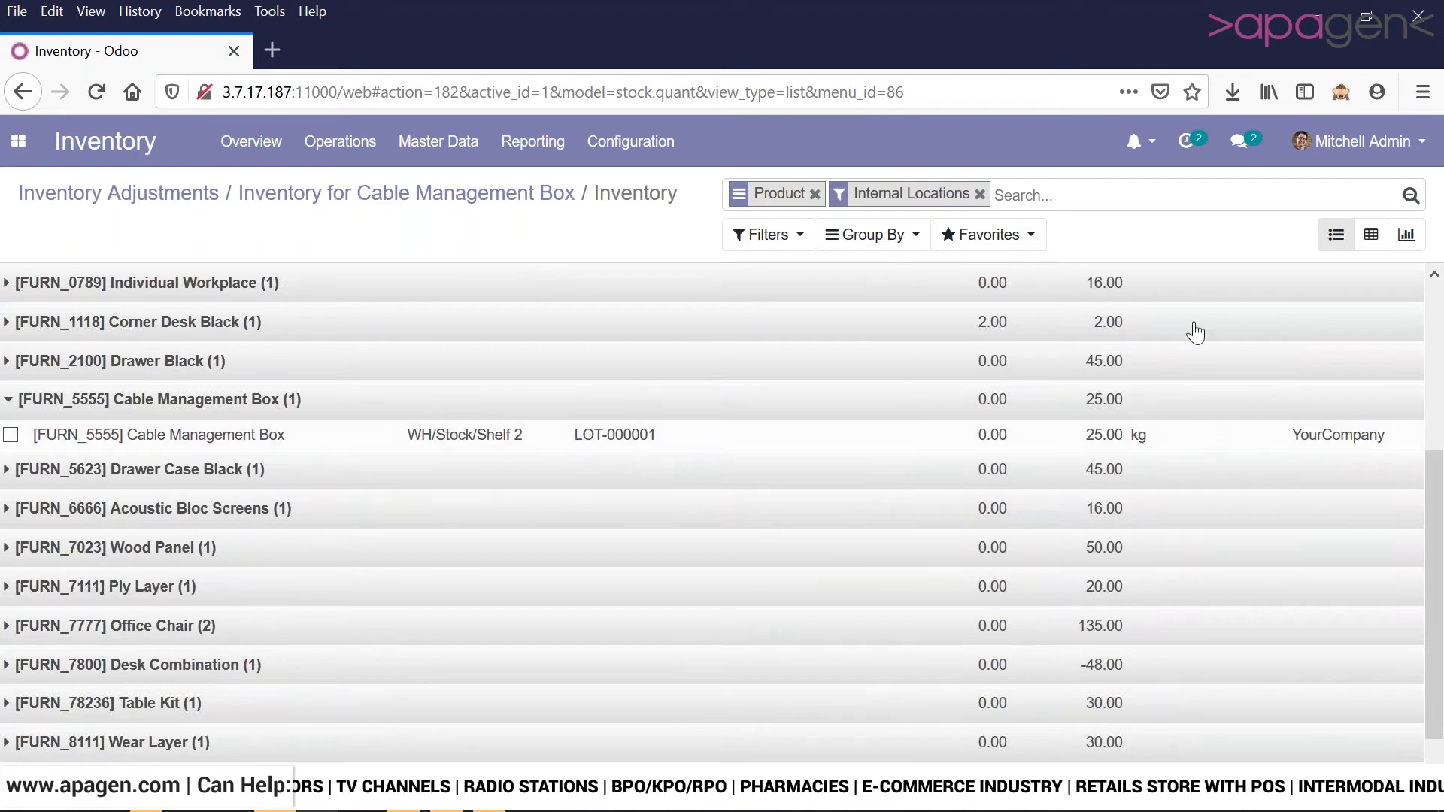
- Open the All / Saleable product category for editing, examine the available costing methods, and return to the category list without changes
{"action": "left_click", "coordinate": [497, 150]}
{"action": "left_click", "coordinate": [593, 143]}
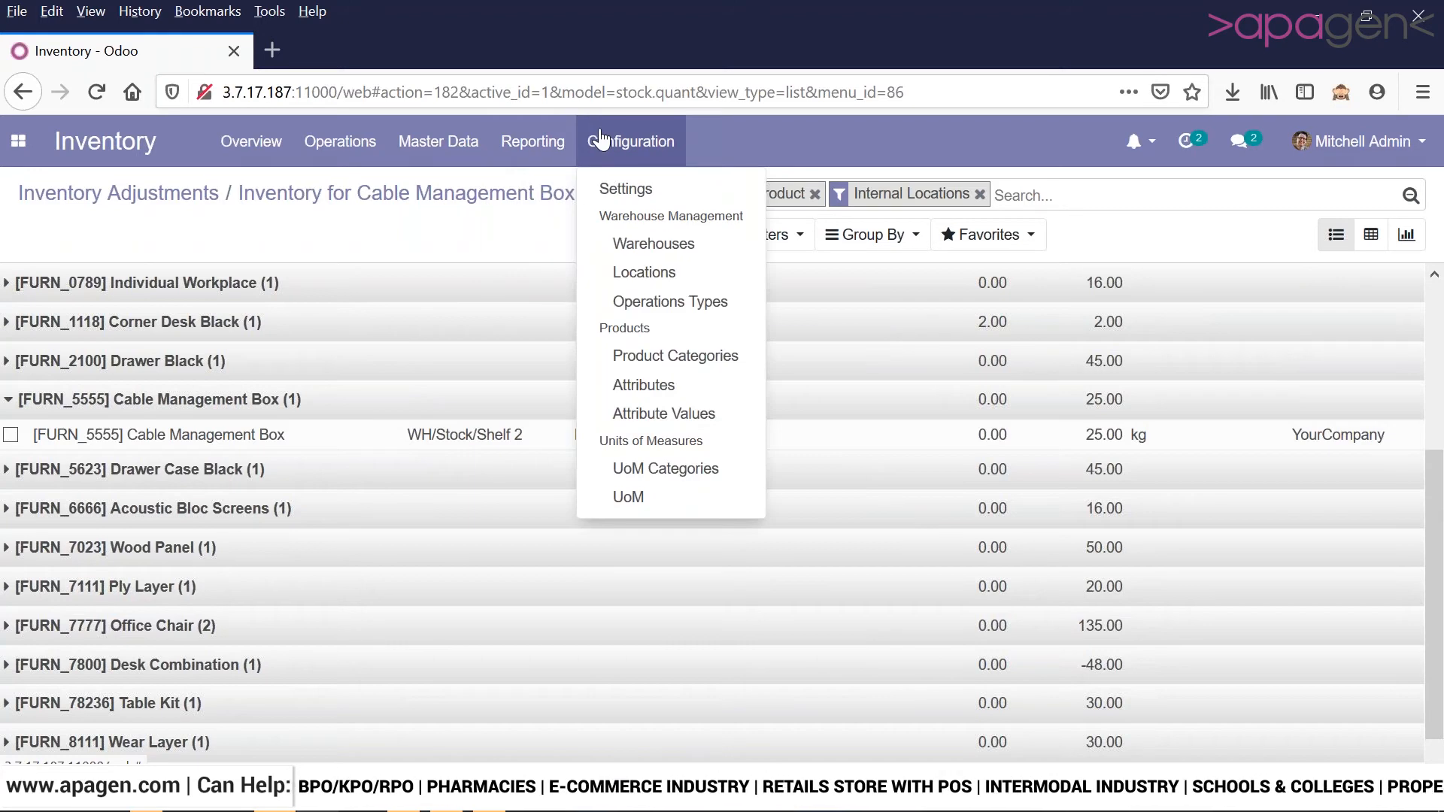
{"action": "left_click", "coordinate": [662, 355]}
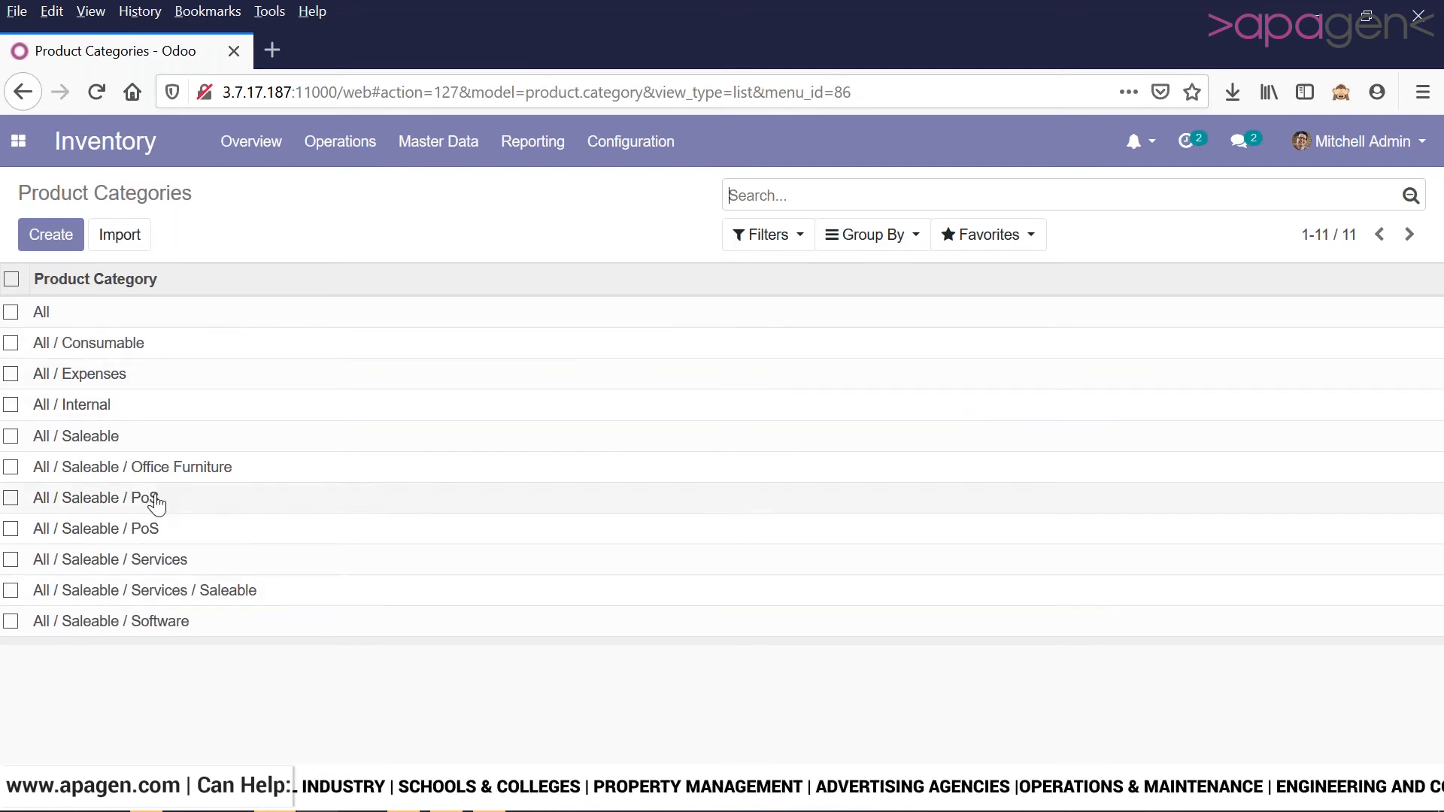
{"action": "left_click", "coordinate": [162, 444]}
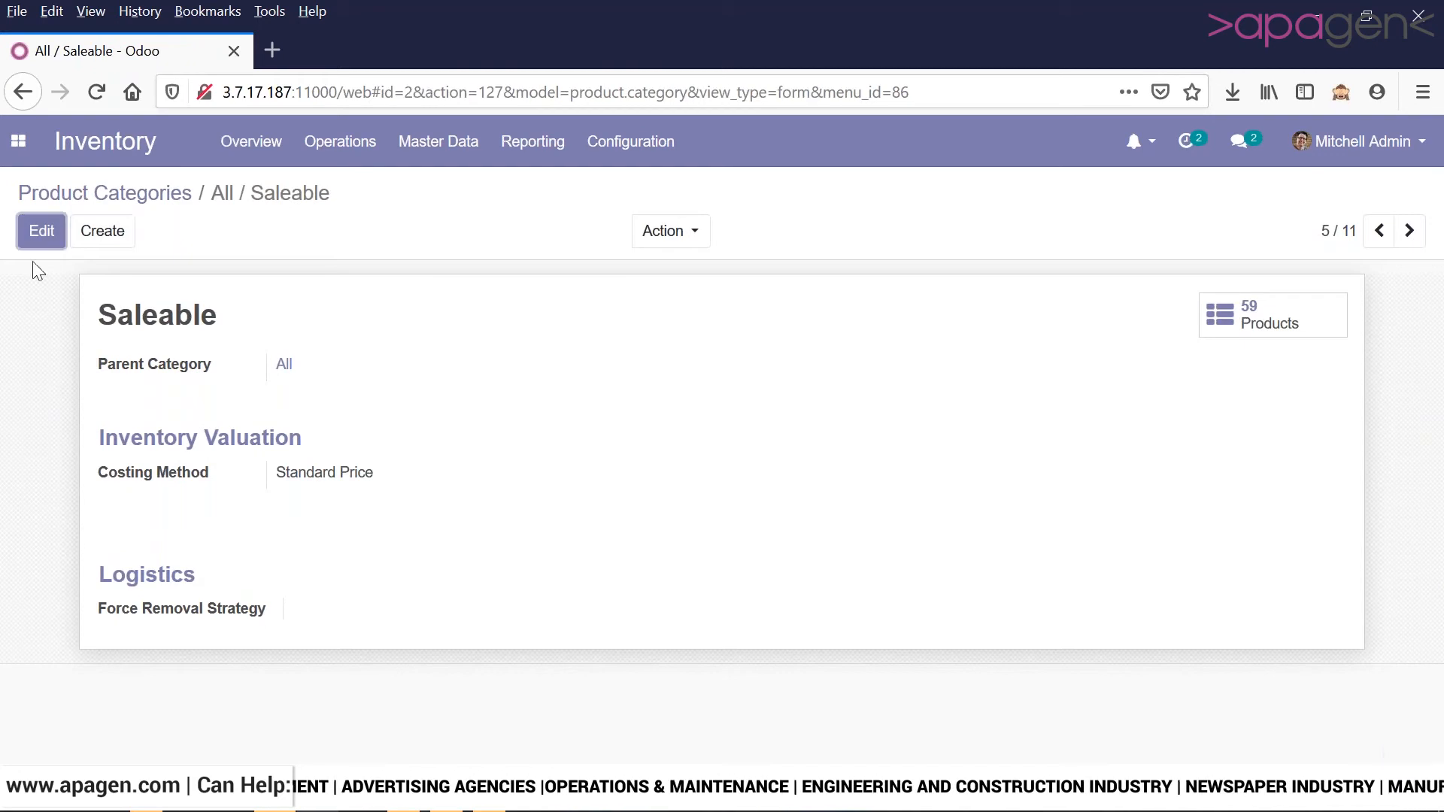
{"action": "left_click", "coordinate": [42, 233]}
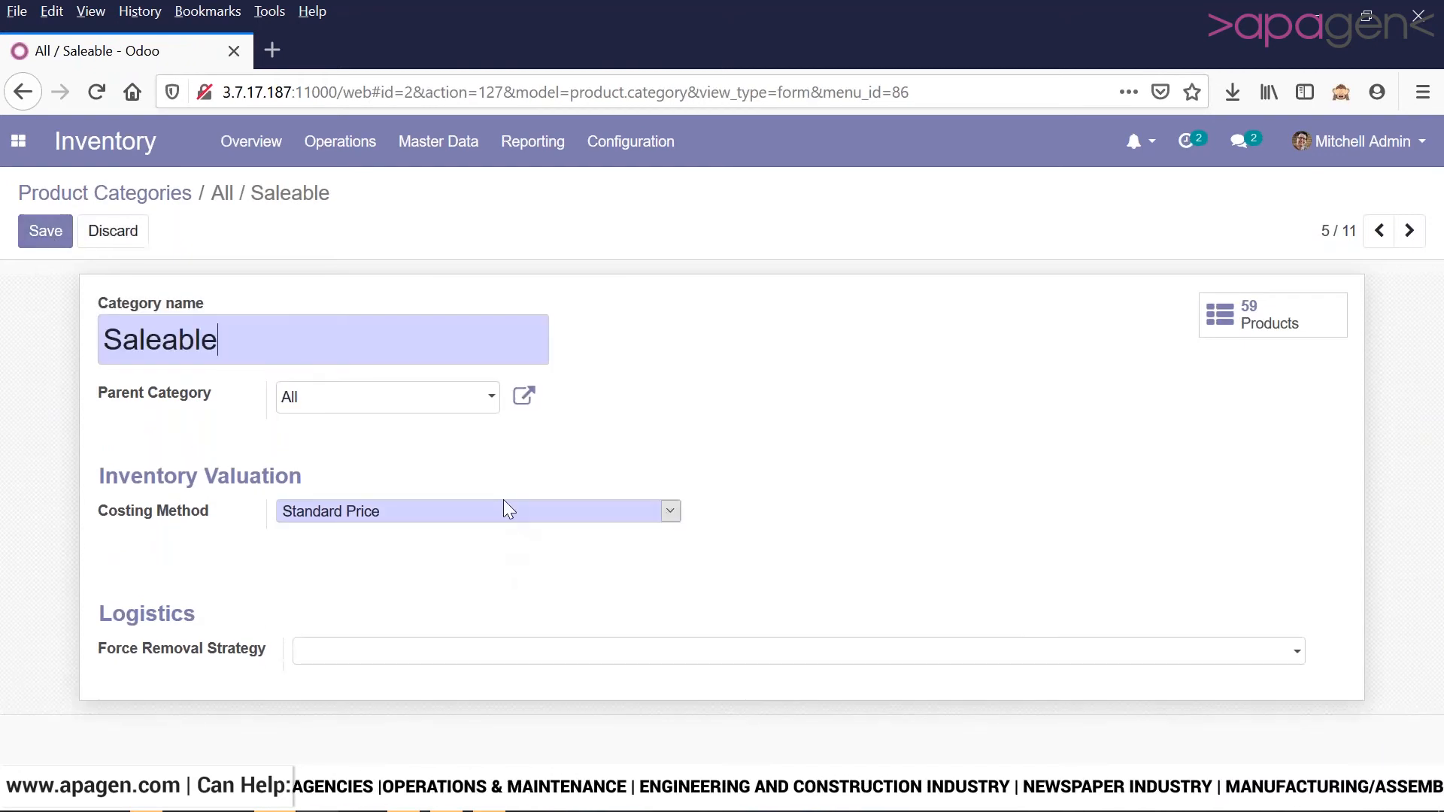
{"action": "left_click", "coordinate": [500, 507]}
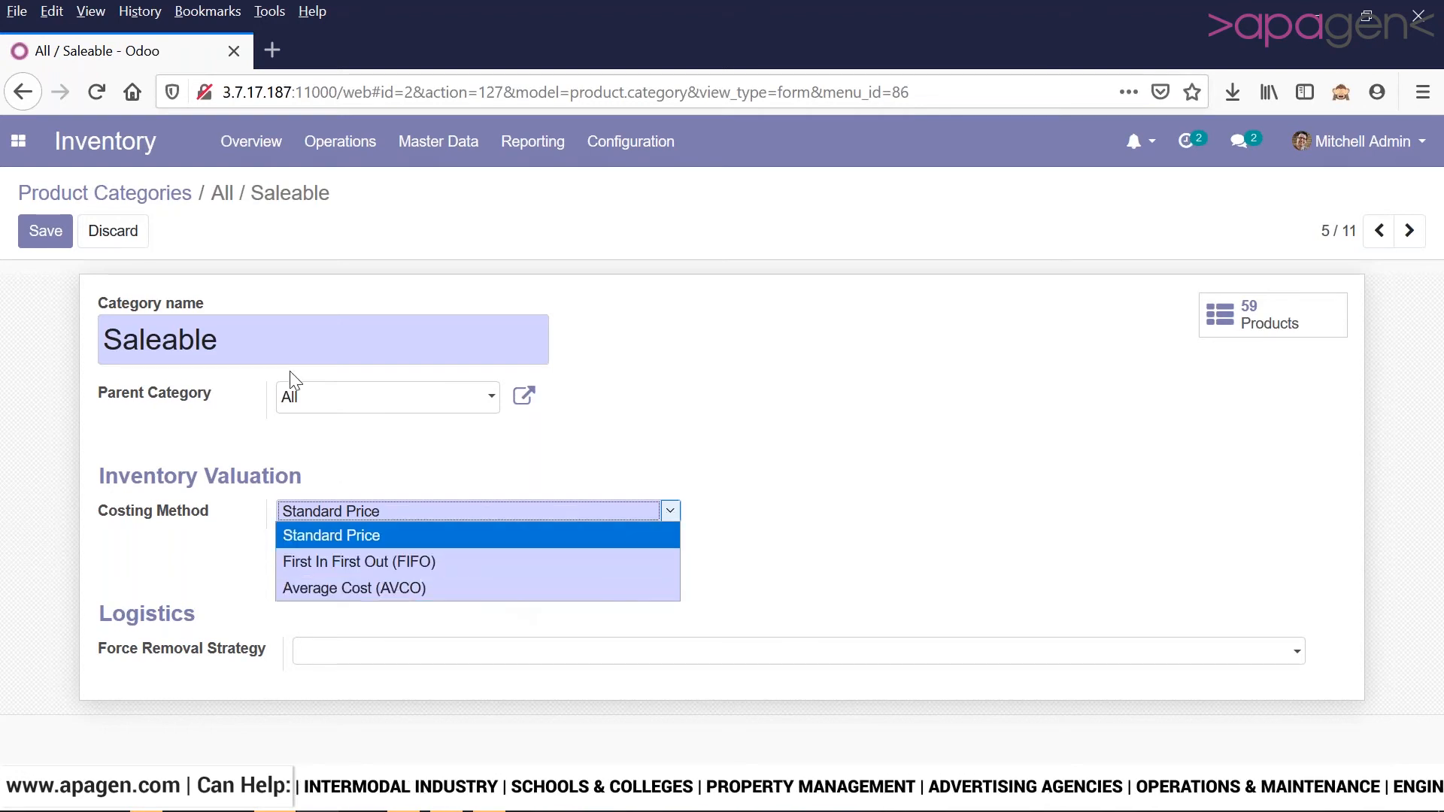
{"action": "left_click", "coordinate": [147, 211]}
{"action": "left_click", "coordinate": [147, 211]}
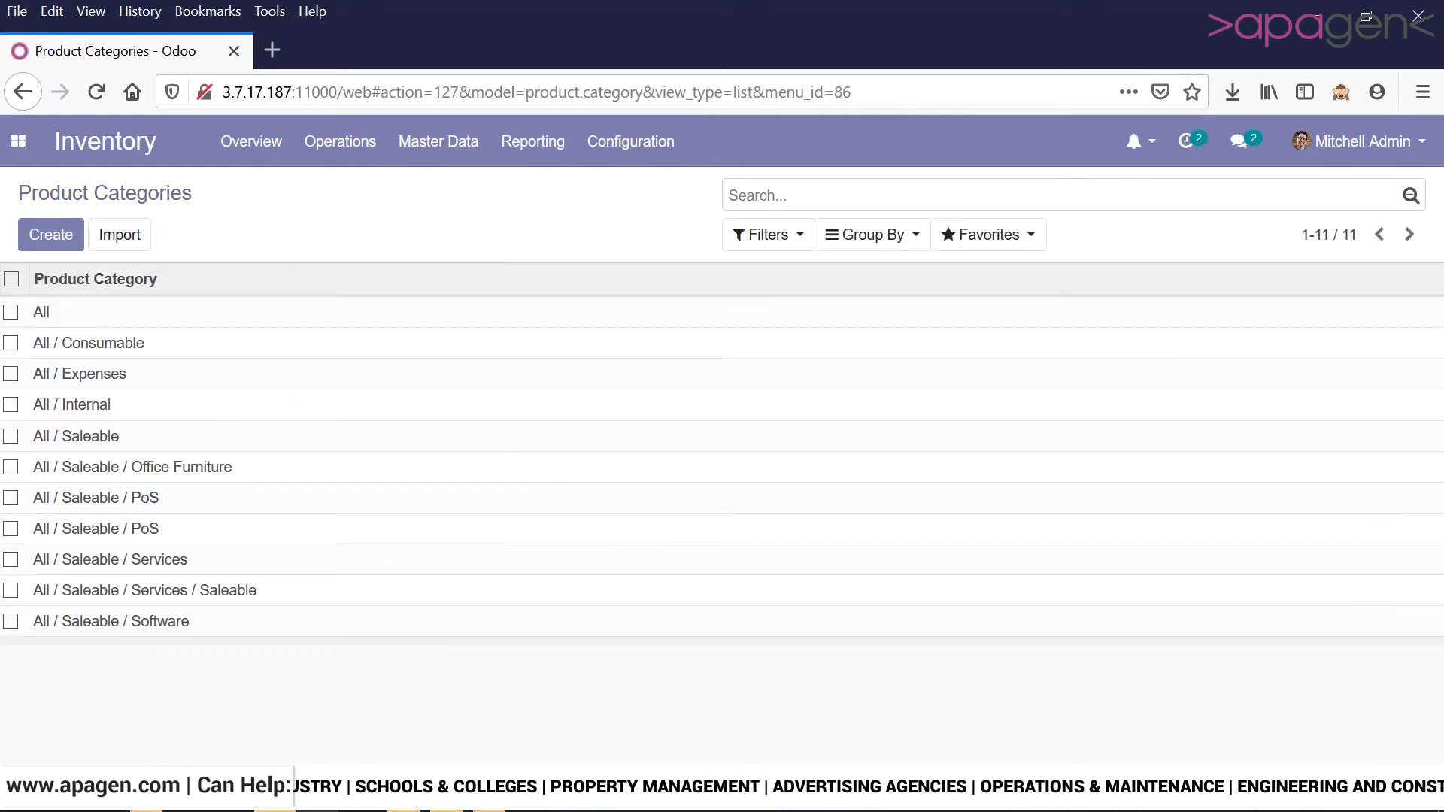
- Retrieve the Inventory Valuation for the current inventory and review each product's quantity and value
{"action": "left_click", "coordinate": [548, 149]}
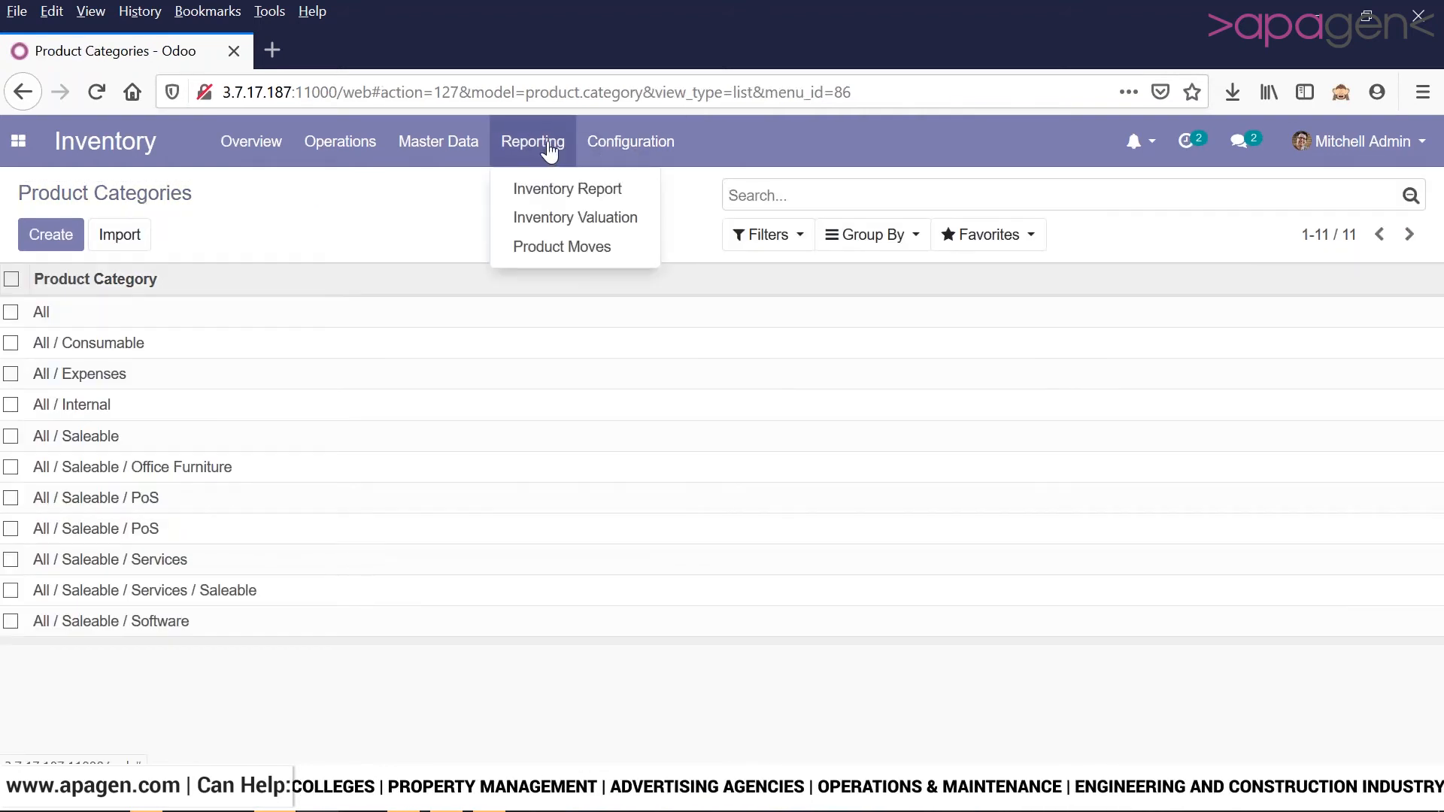
{"action": "left_click", "coordinate": [574, 218]}
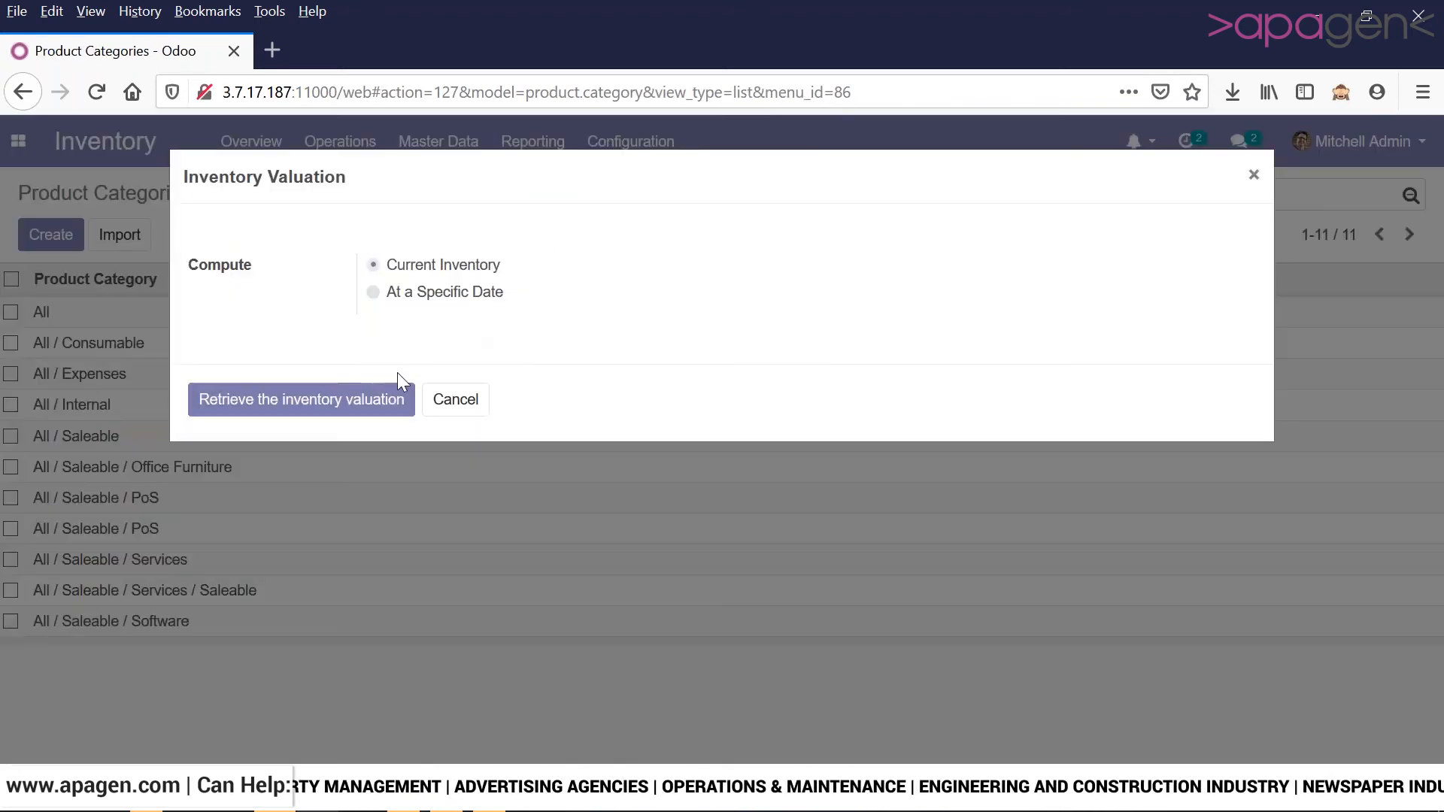
{"action": "left_click", "coordinate": [339, 401]}
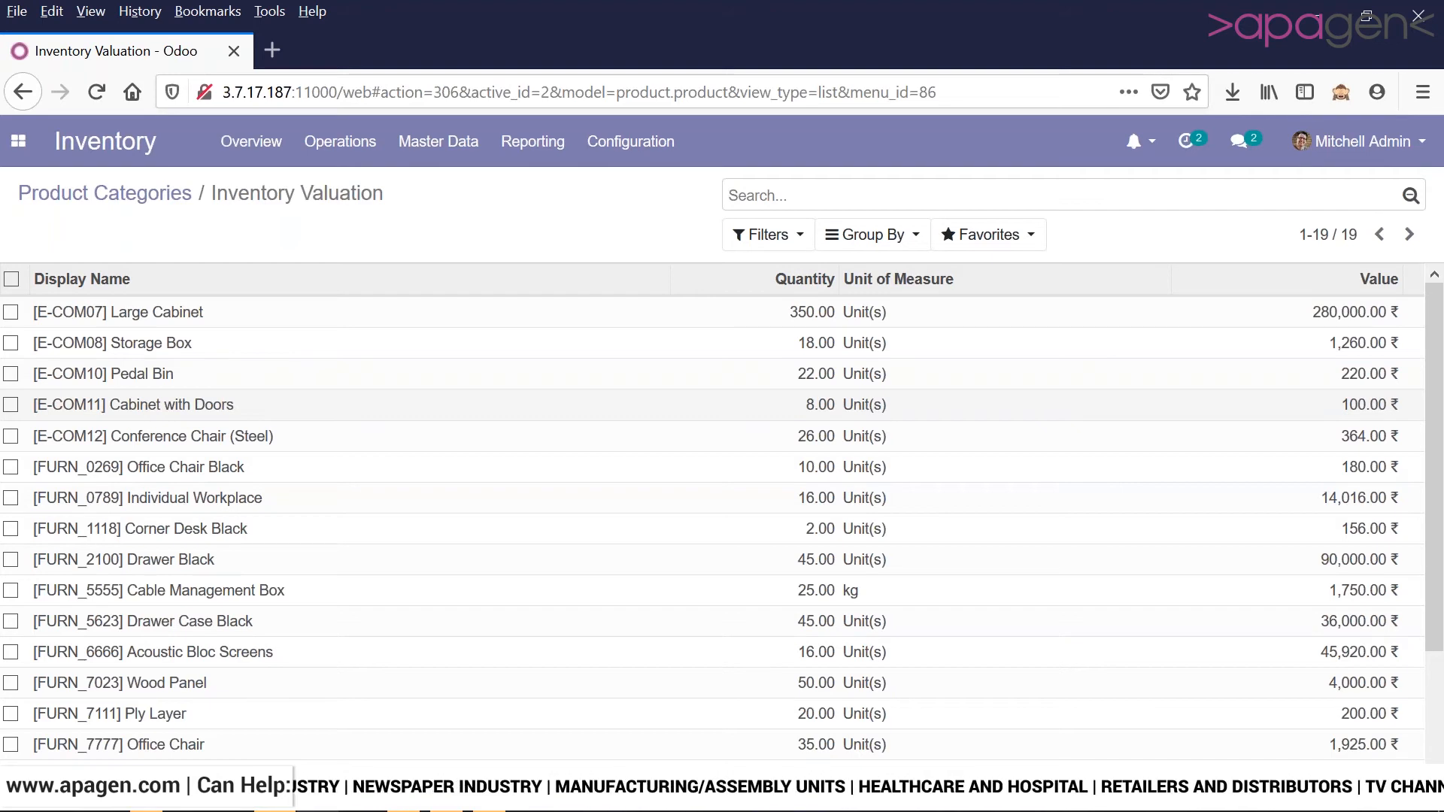
{"action": "scroll", "coordinate": [347, 421], "scroll_direction": "down", "scroll_amount": 3}
{"action": "scroll", "coordinate": [347, 425], "scroll_direction": "up", "scroll_amount": 3}
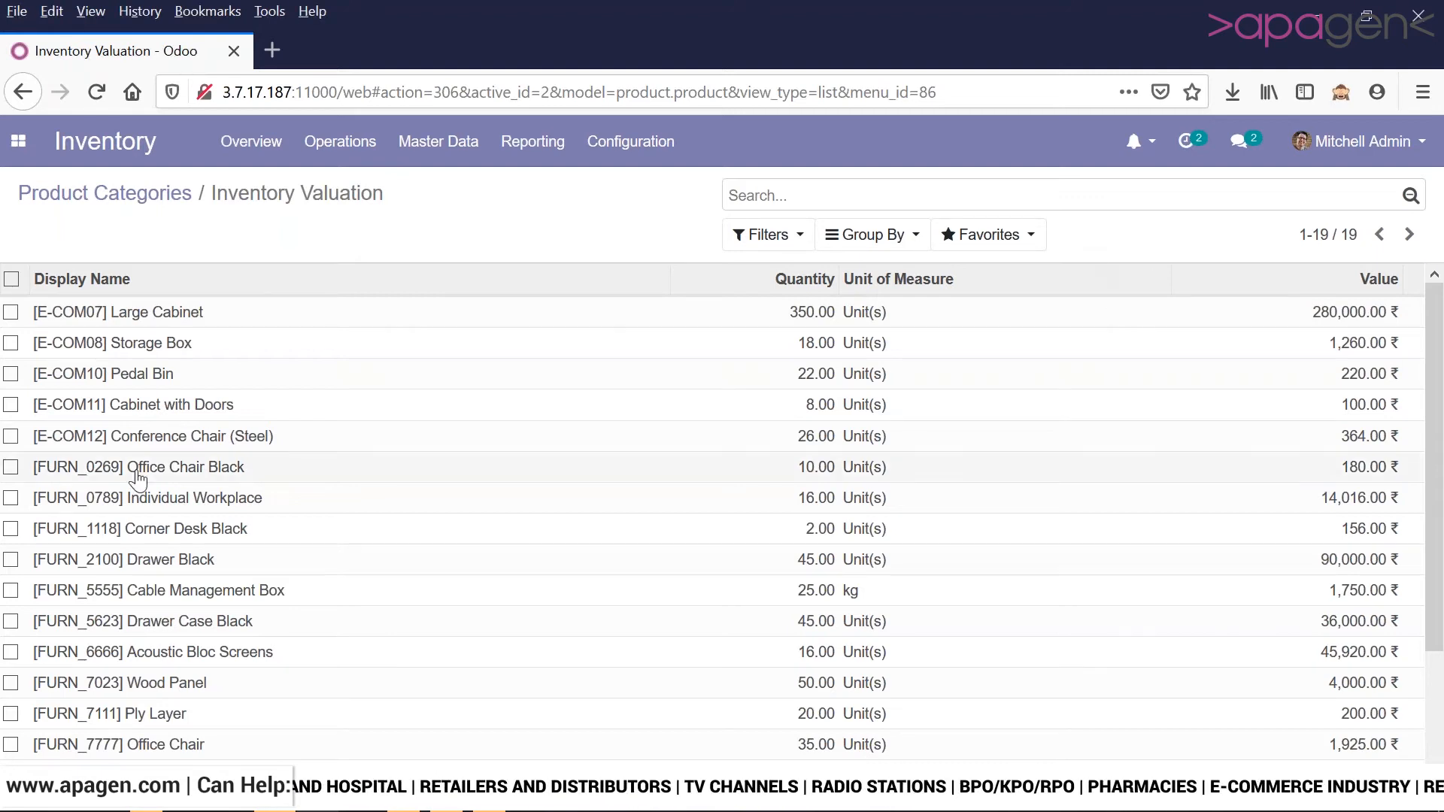
- Open the Invoicing application and dismiss the setup banner above the invoices list
{"action": "left_click", "coordinate": [18, 140]}
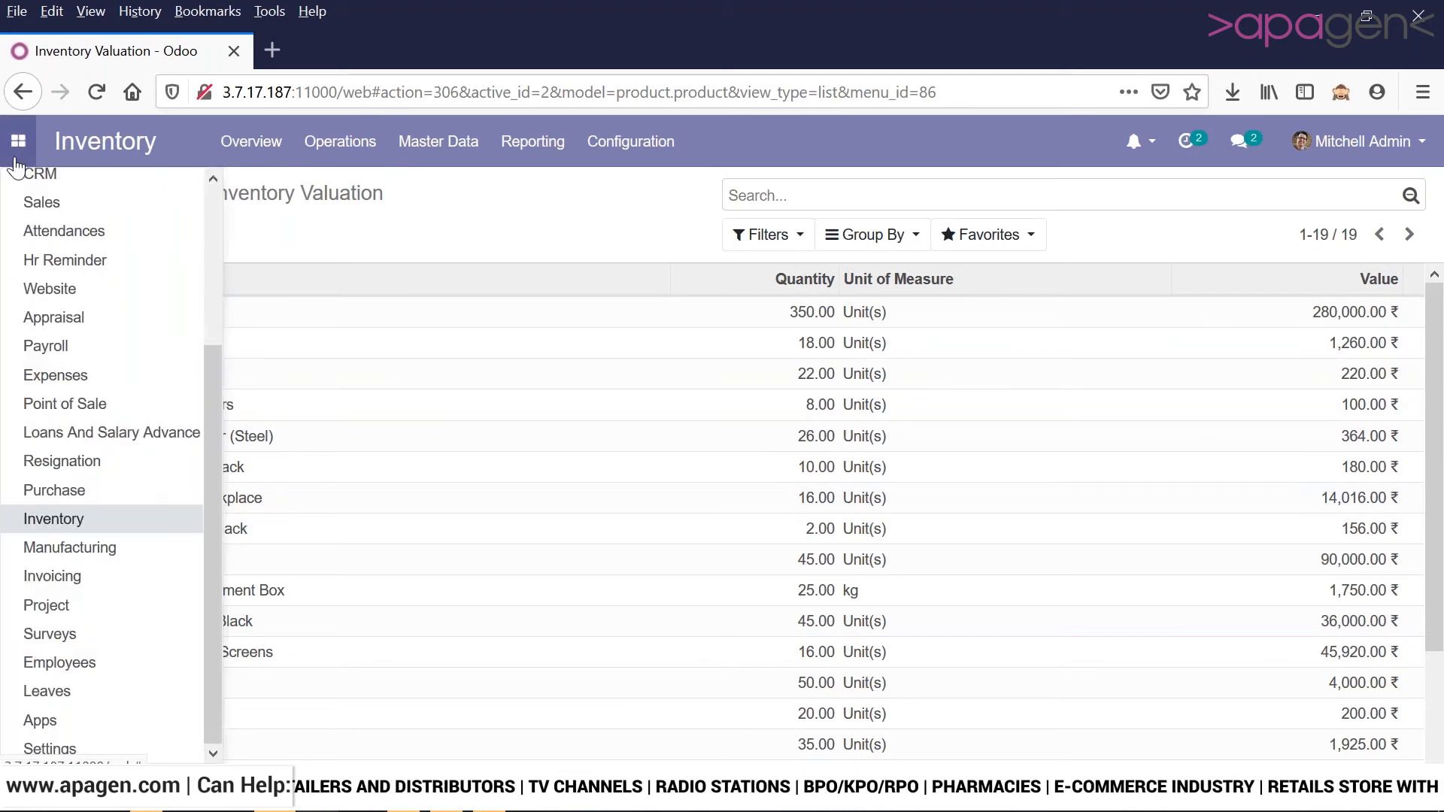
{"action": "left_click", "coordinate": [168, 578]}
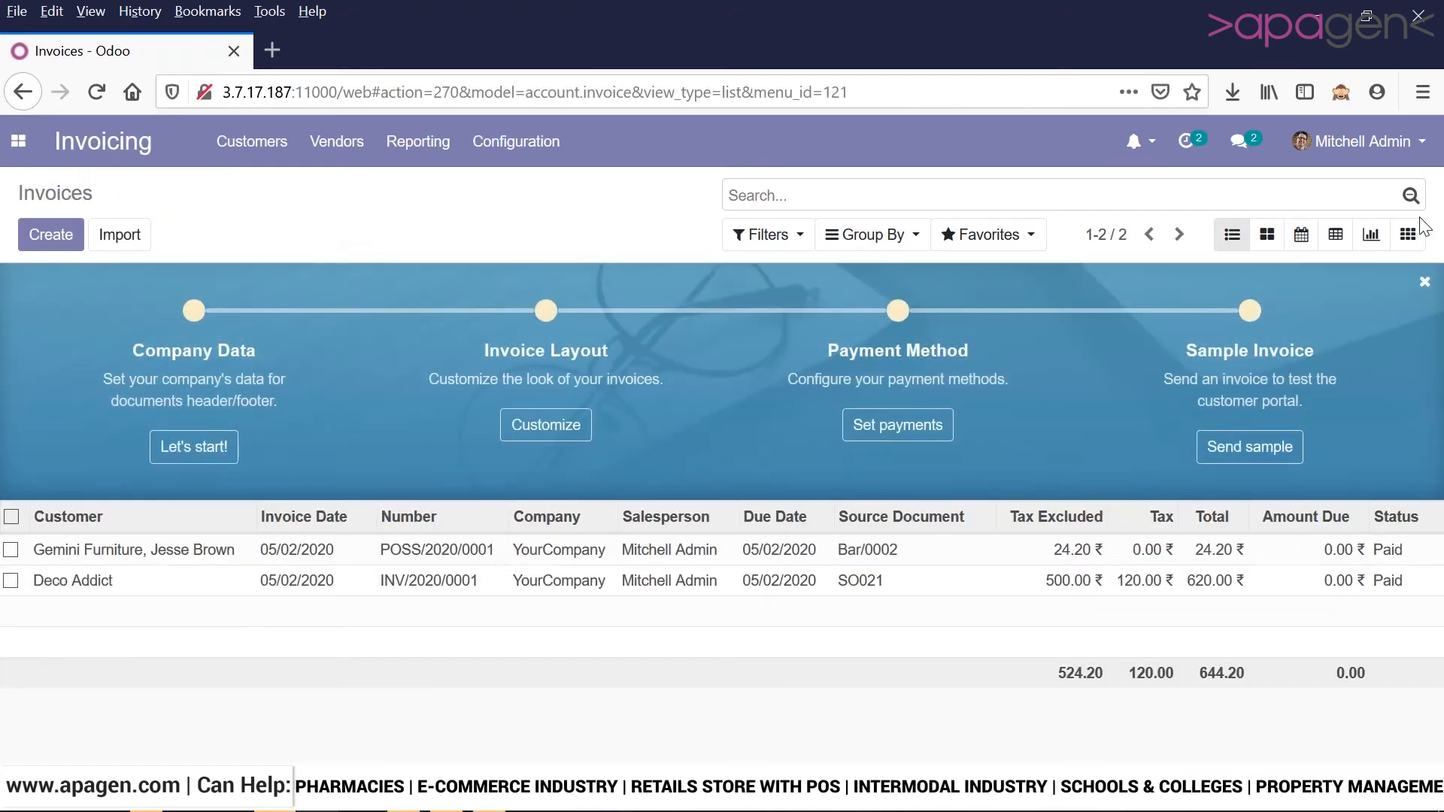
{"action": "left_click", "coordinate": [1425, 281]}
{"action": "left_click", "coordinate": [414, 316]}
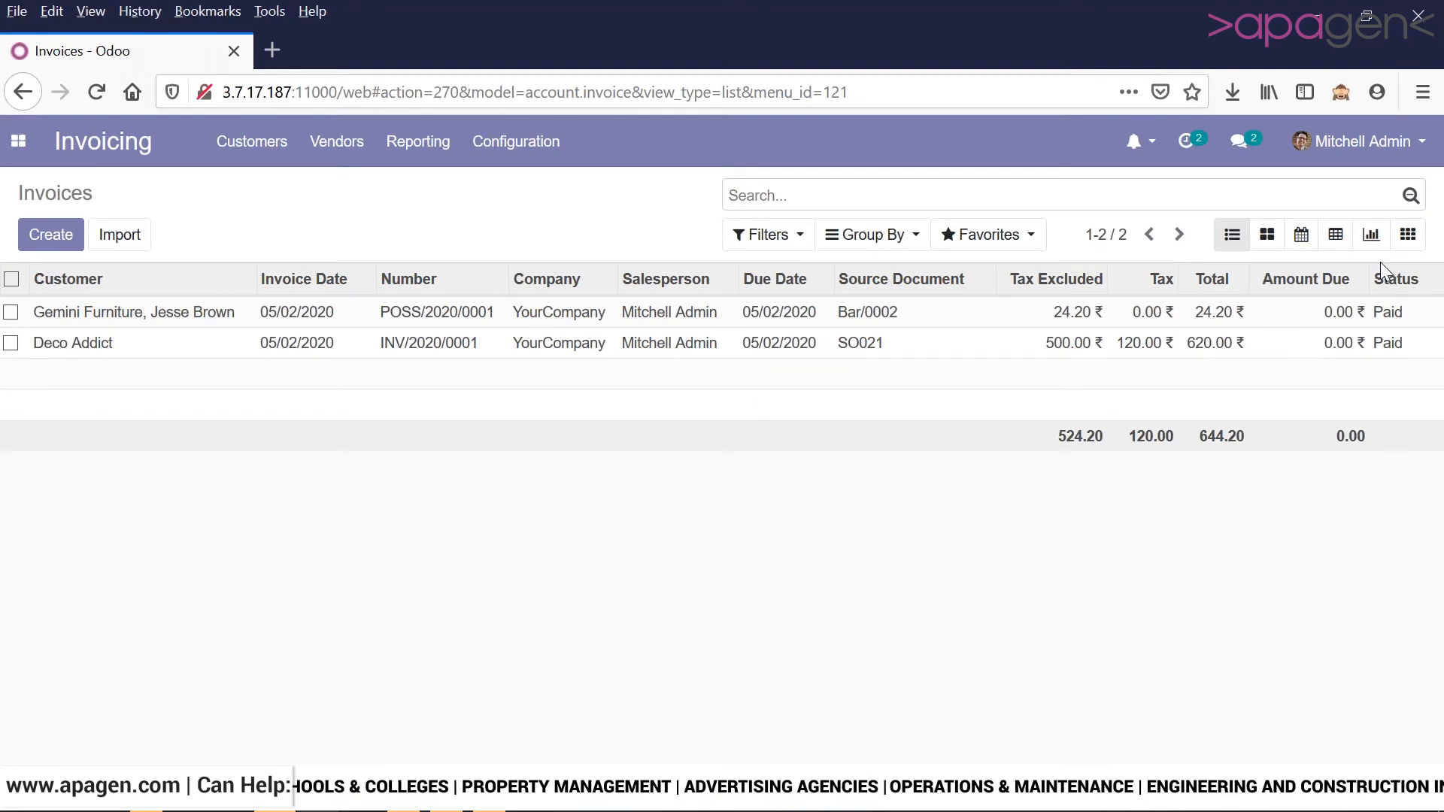
{"action": "key", "text": "XF86AudioRaiseVolume"}
{"action": "key", "text": "XF86AudioRaiseVolume"}
{"action": "key", "text": "XF86AudioRaiseVolume"}
{"action": "key", "text": "XF86AudioRaiseVolume"}
{"action": "key", "text": "XF86AudioRaiseVolume"}
{"action": "key", "text": "XF86AudioRaiseVolume"}
{"action": "key", "text": "XF86AudioRaiseVolume"}
{"action": "key", "text": "XF86AudioRaiseVolume"}
{"action": "key", "text": "XF86AudioRaiseVolume"}
{"action": "key", "text": "XF86AudioRaiseVolume"}
{"action": "key", "text": "XF86AudioRaiseVolume"}
{"action": "key", "text": "XF86AudioRaiseVolume"}
{"action": "key", "text": "XF86AudioRaiseVolume"}
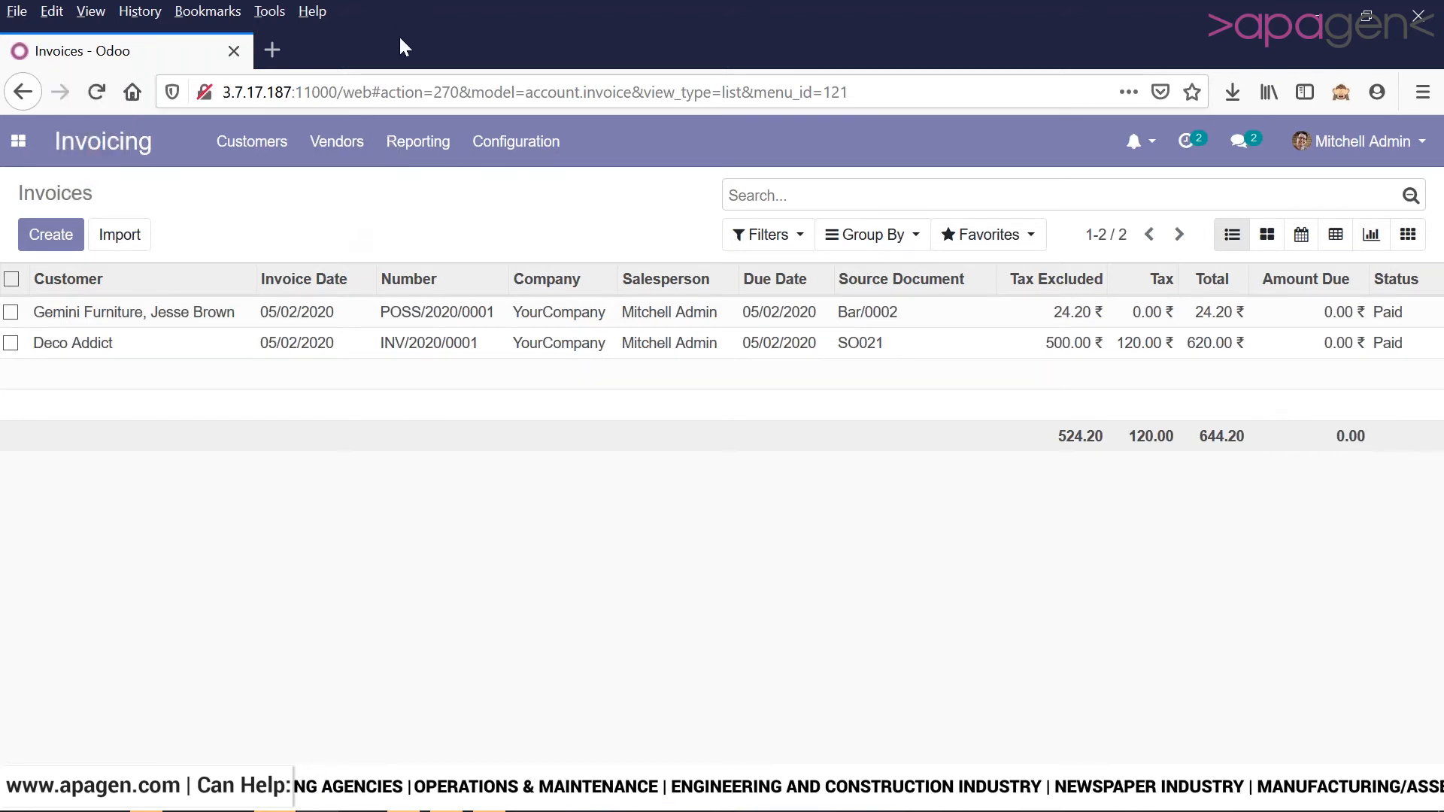
- Return to the Inventory application's overview and activate developer mode
{"action": "left_click", "coordinate": [17, 142]}
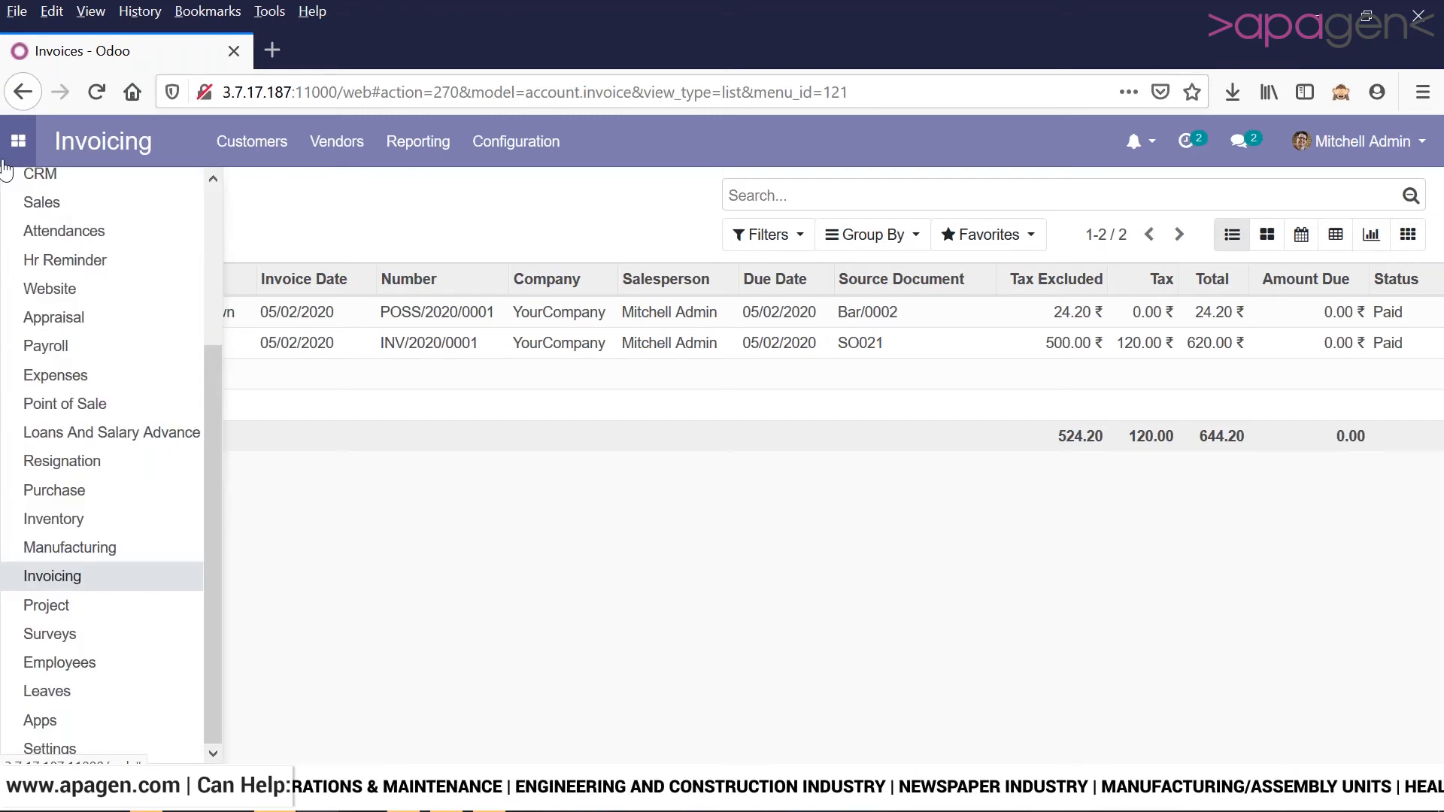
{"action": "left_click", "coordinate": [134, 532]}
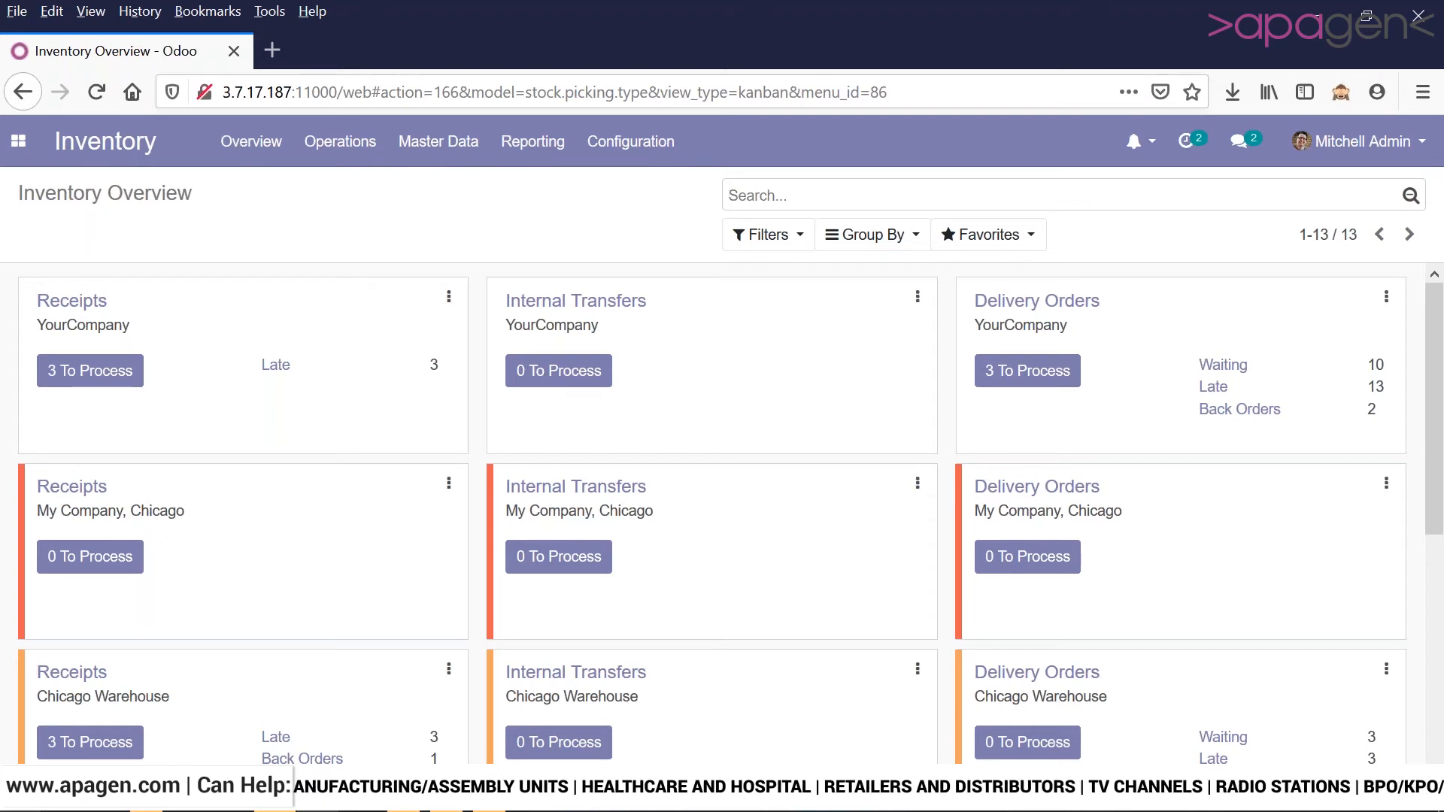
{"action": "left_click", "coordinate": [272, 12]}
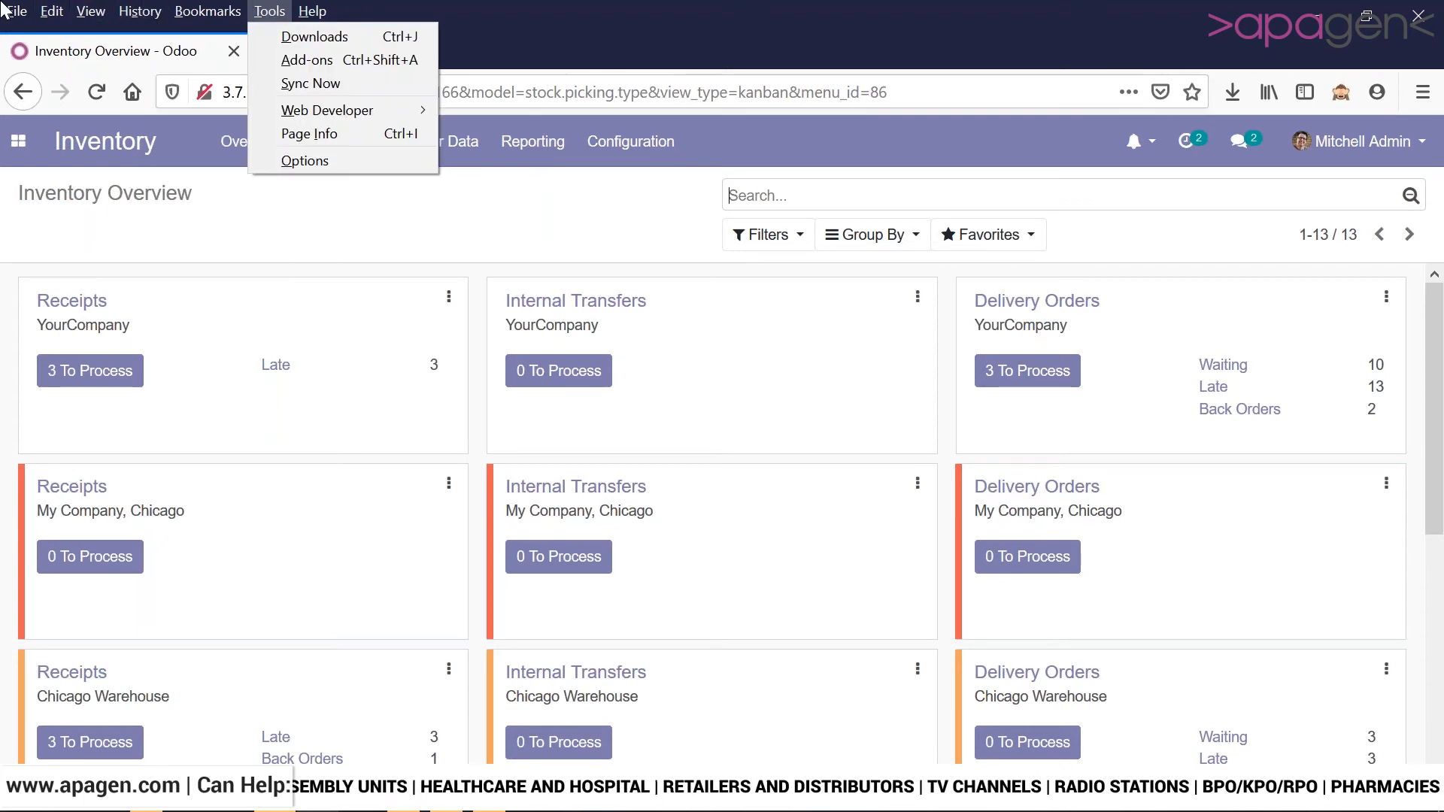
{"action": "mouse_move", "coordinate": [4, 9]}
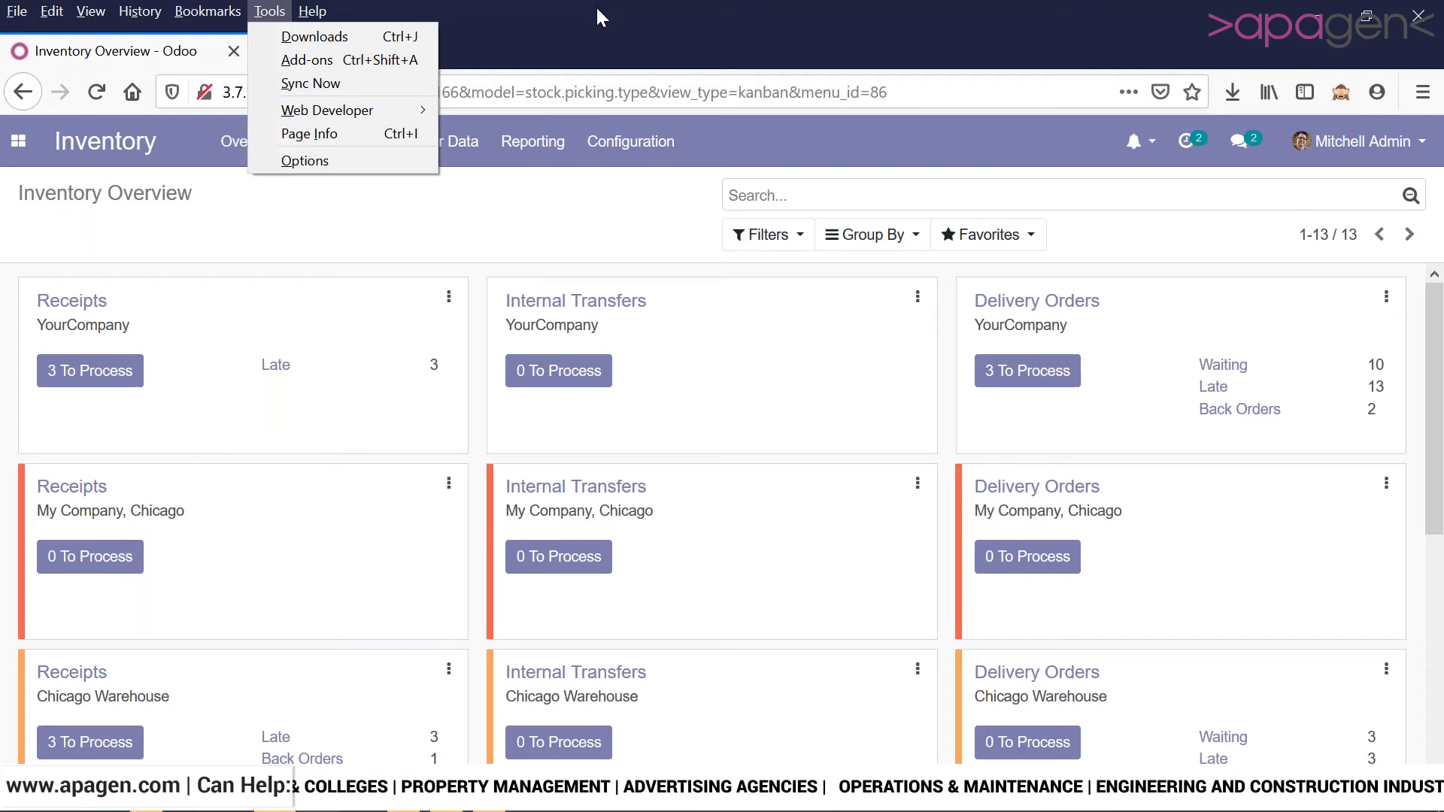
{"action": "left_click", "coordinate": [637, 150]}
{"action": "left_click", "coordinate": [636, 151]}
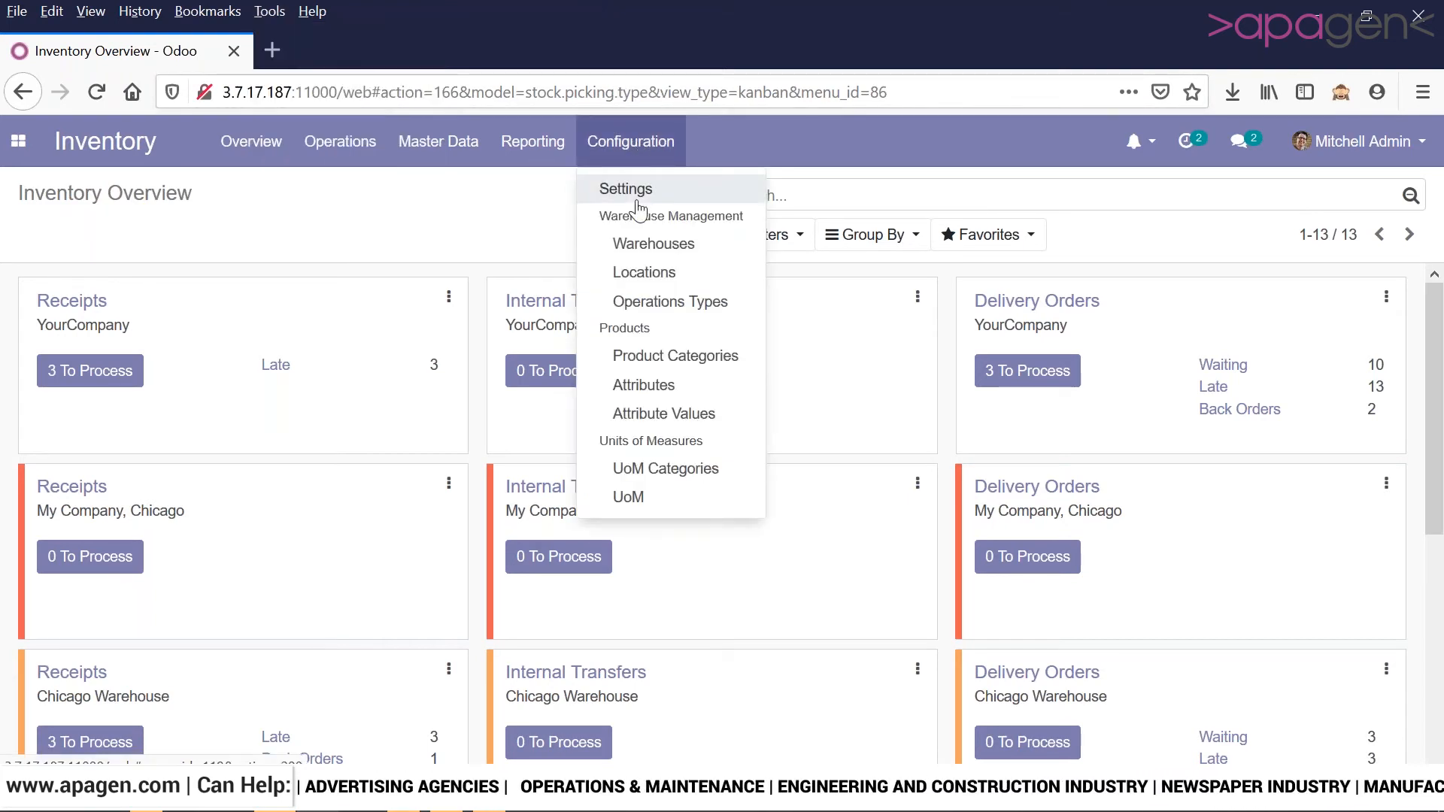
{"action": "left_click", "coordinate": [1346, 135]}
{"action": "left_click", "coordinate": [1346, 84]}
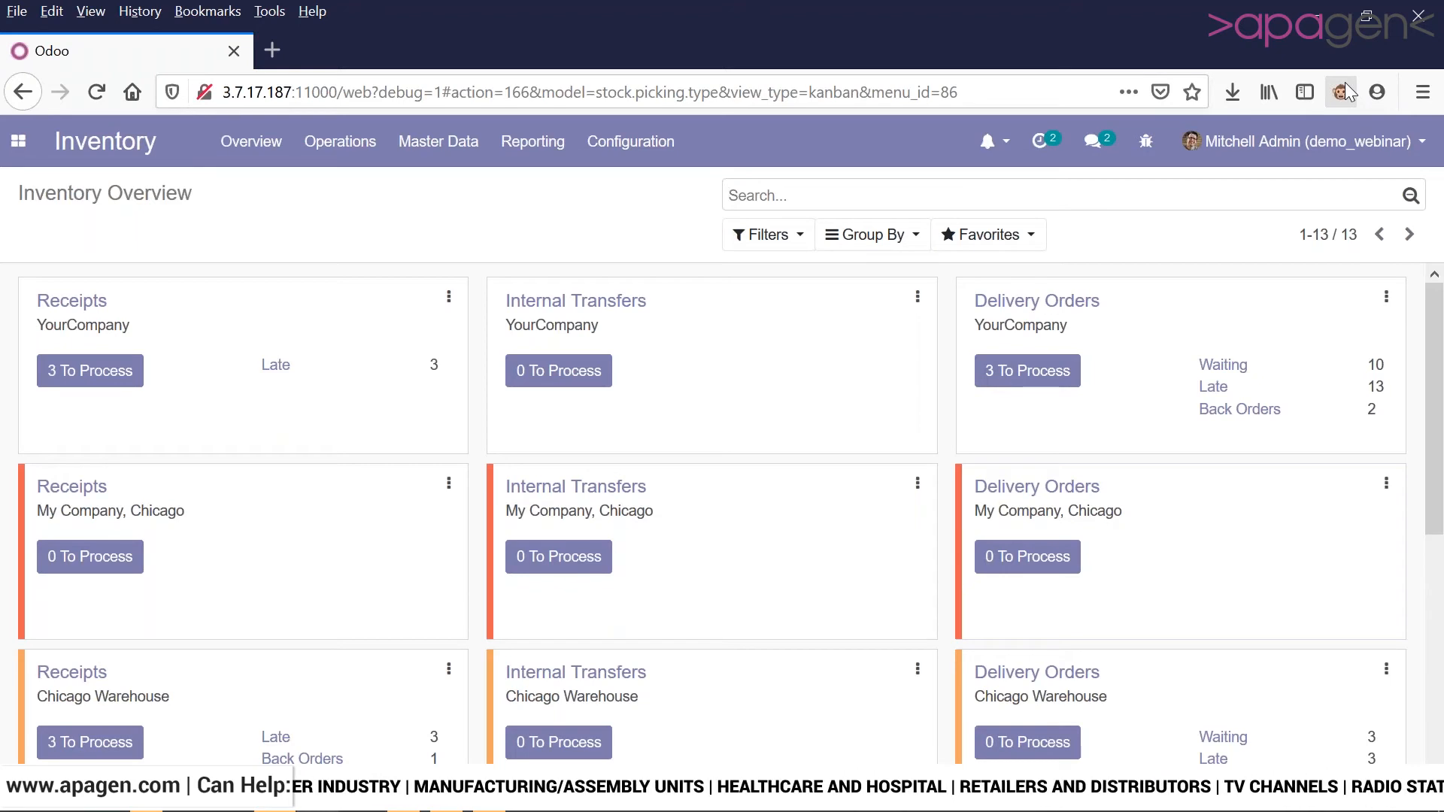
- Open the warehouse Locations list and review the details of the Dispatch Zone location
{"action": "left_click", "coordinate": [647, 148]}
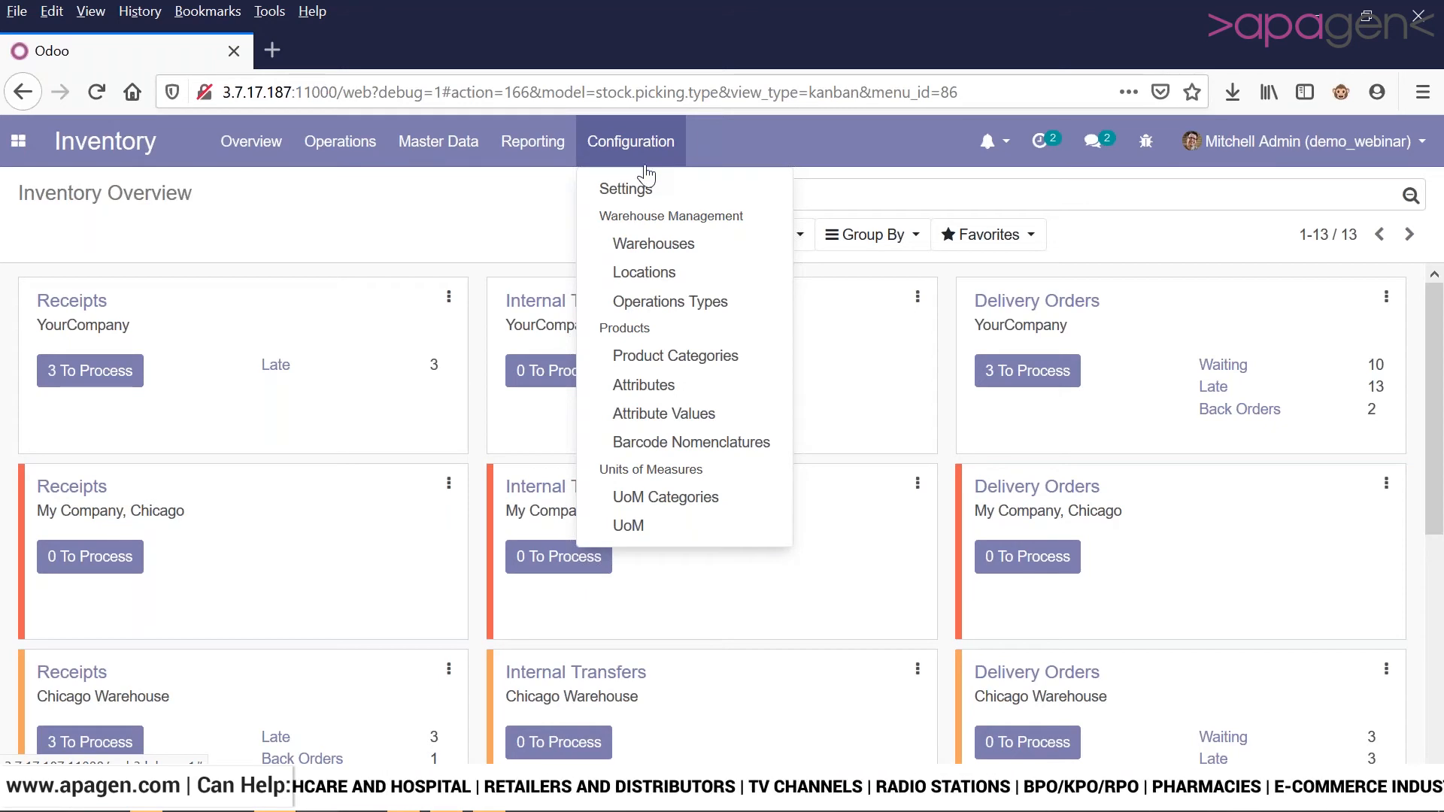
{"action": "left_click", "coordinate": [643, 273]}
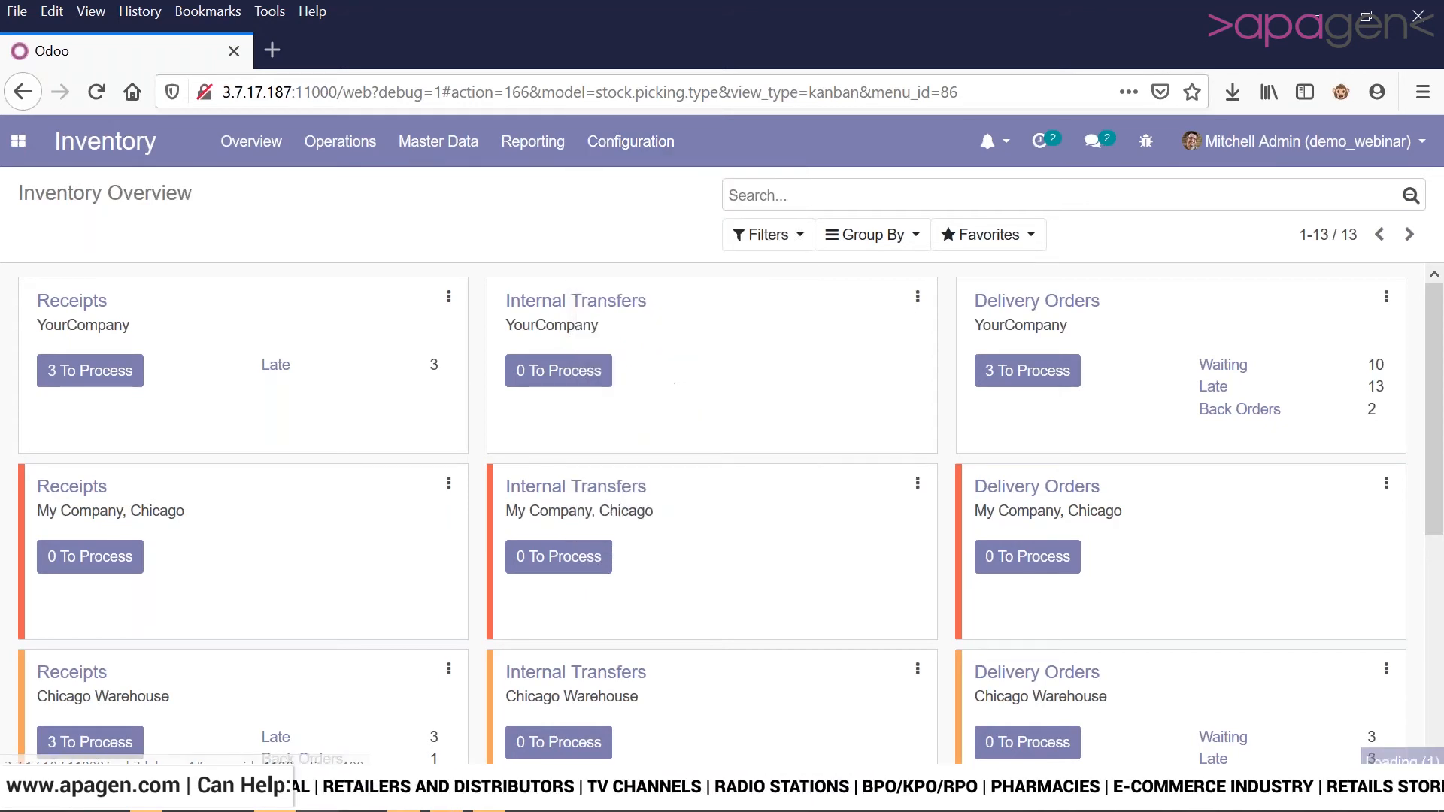
{"action": "left_click", "coordinate": [374, 403]}
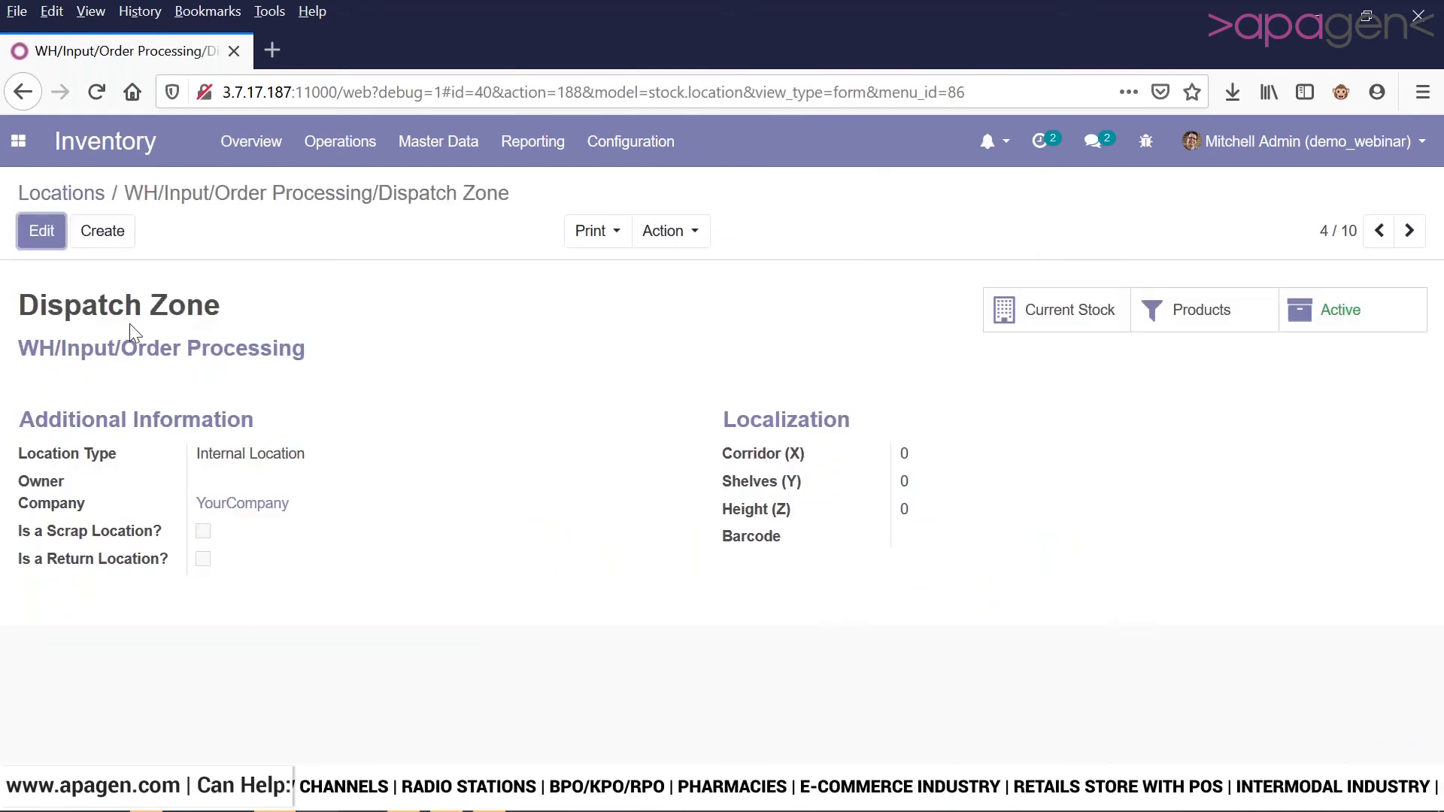
{"action": "left_click", "coordinate": [42, 233]}
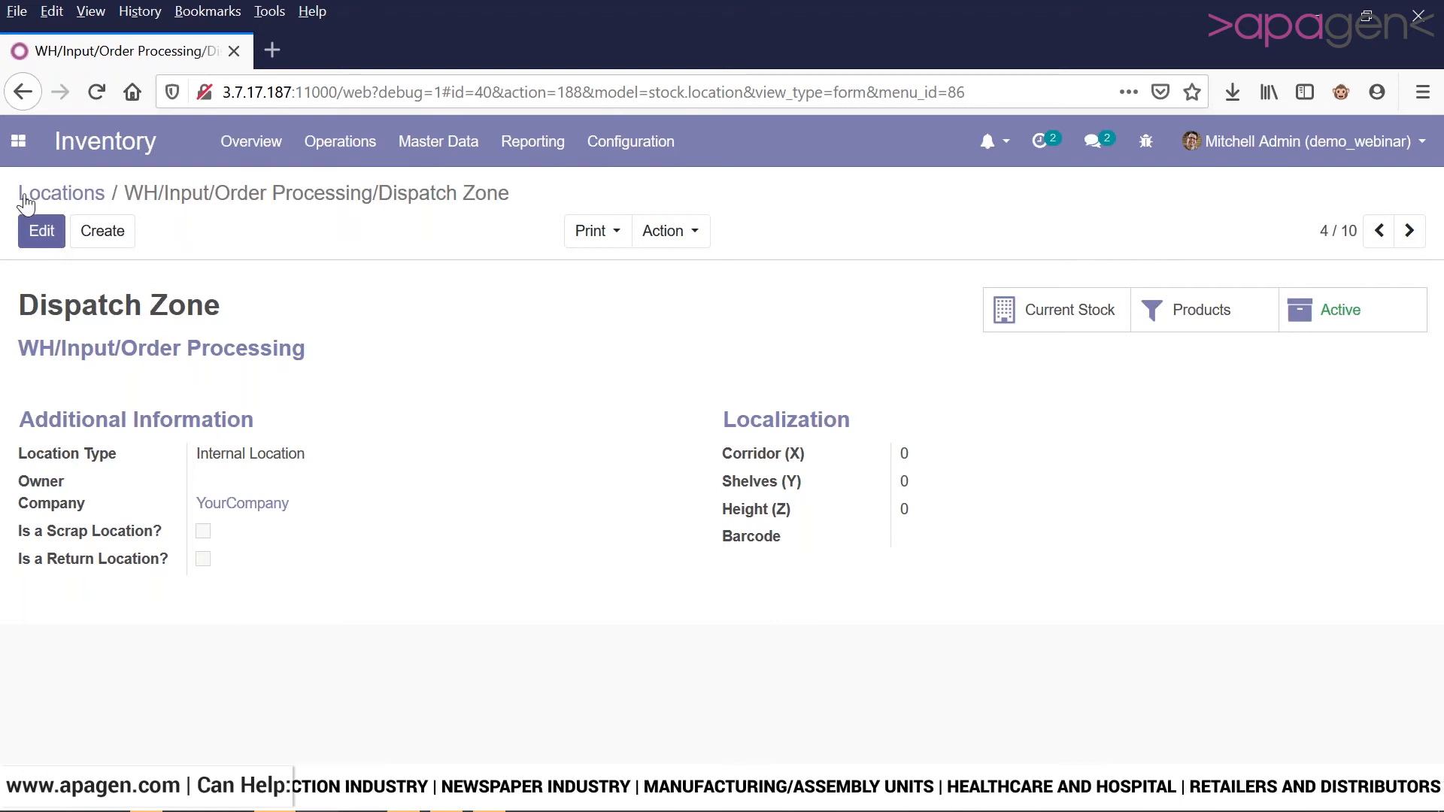
- Switch from the Dispatch Zone location to the Invoicing application's customer invoices list
{"action": "left_click", "coordinate": [18, 141]}
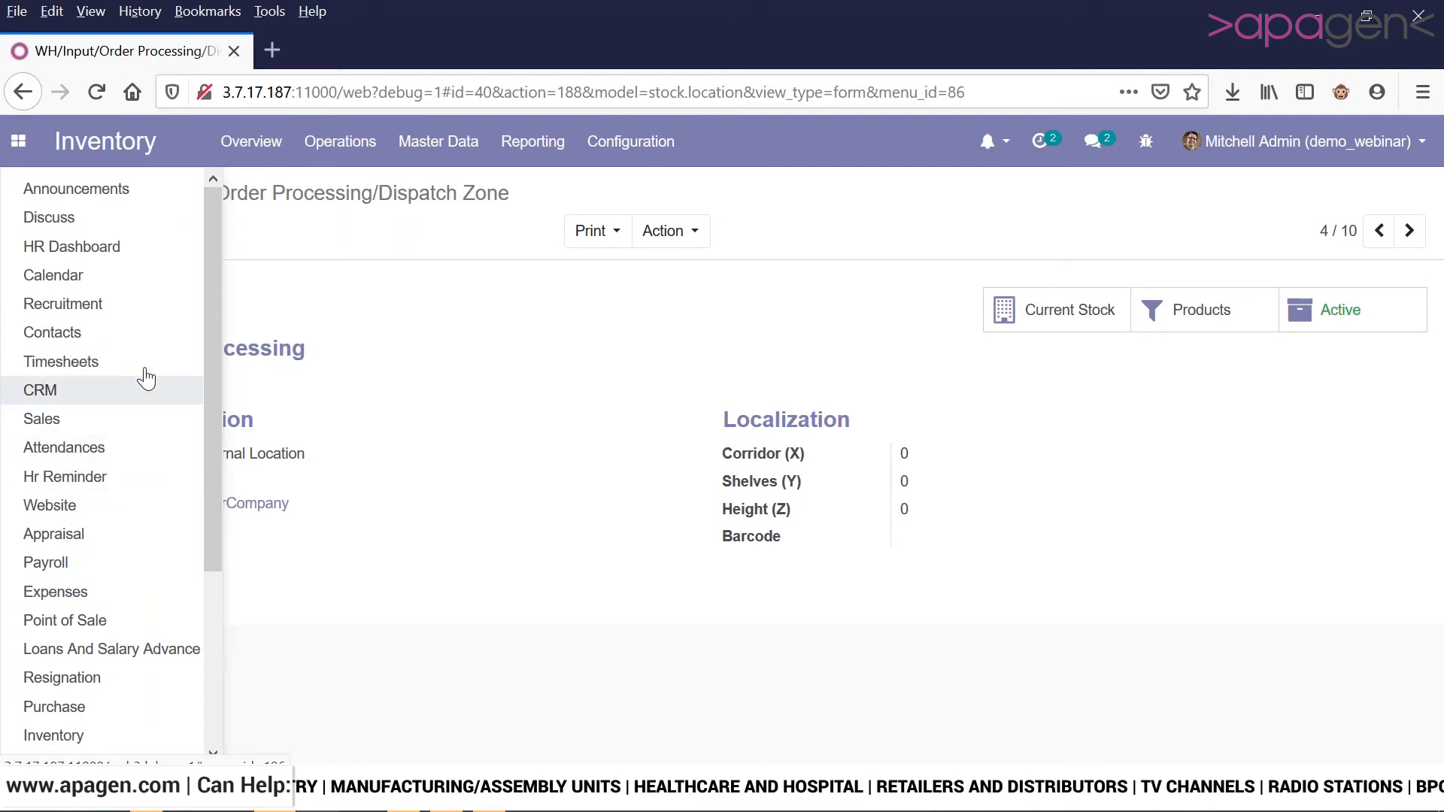
{"action": "left_click_drag", "start_coordinate": [209, 397], "coordinate": [214, 565]}
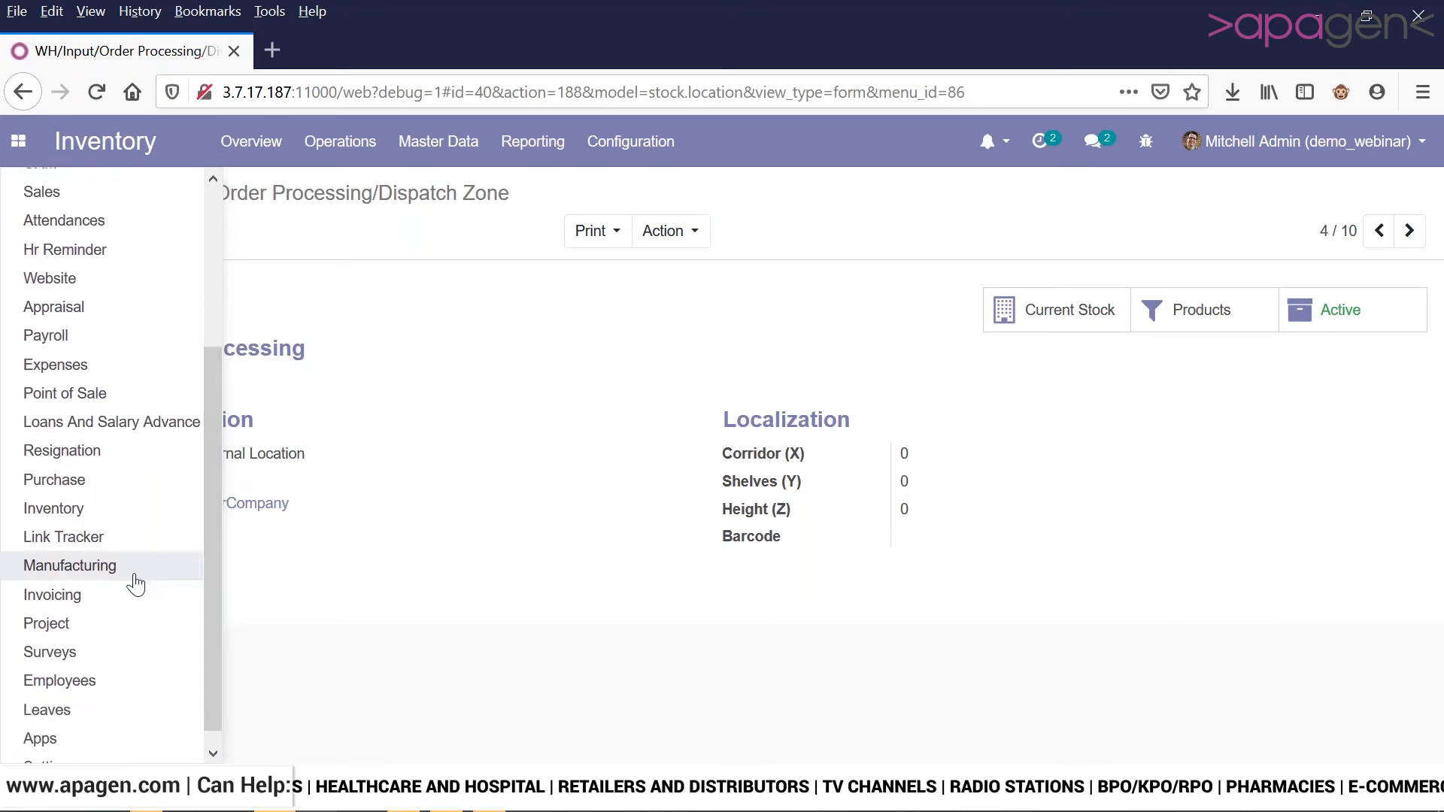
{"action": "left_click", "coordinate": [115, 598]}
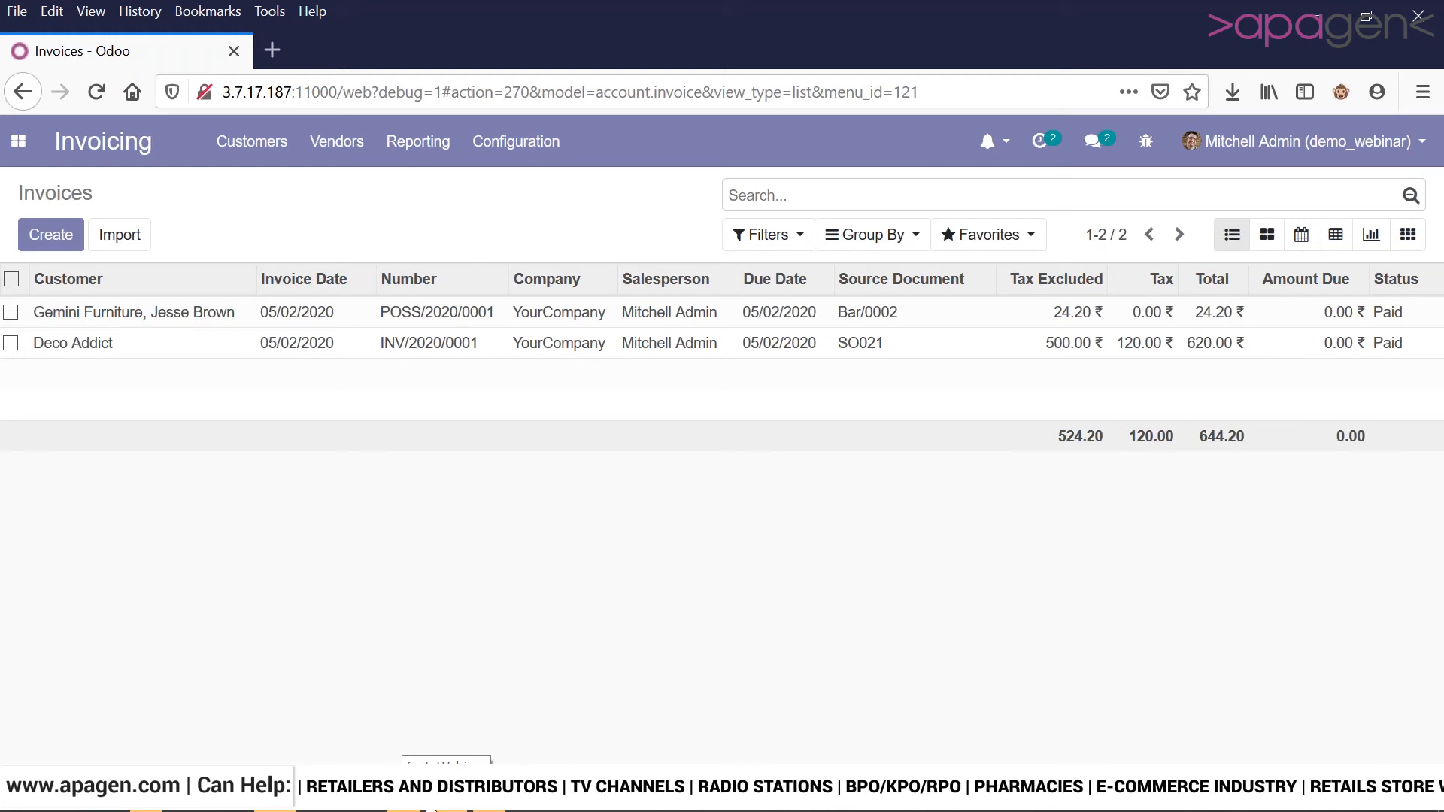
- Open the Gemini Furniture customer invoice and review its customer details, invoice lines, totals and payments
{"action": "left_click", "coordinate": [275, 154]}
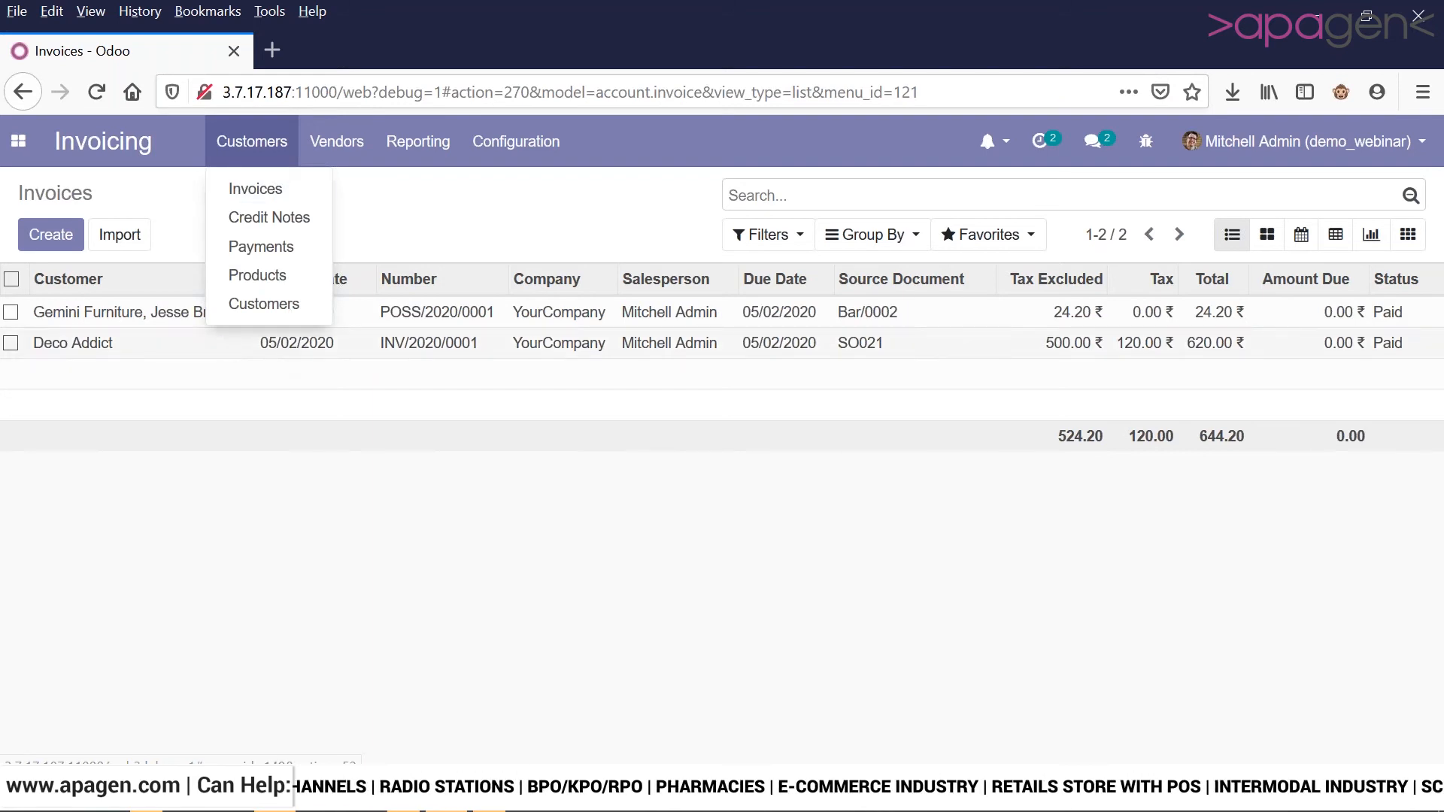
{"action": "double_click", "coordinate": [202, 316]}
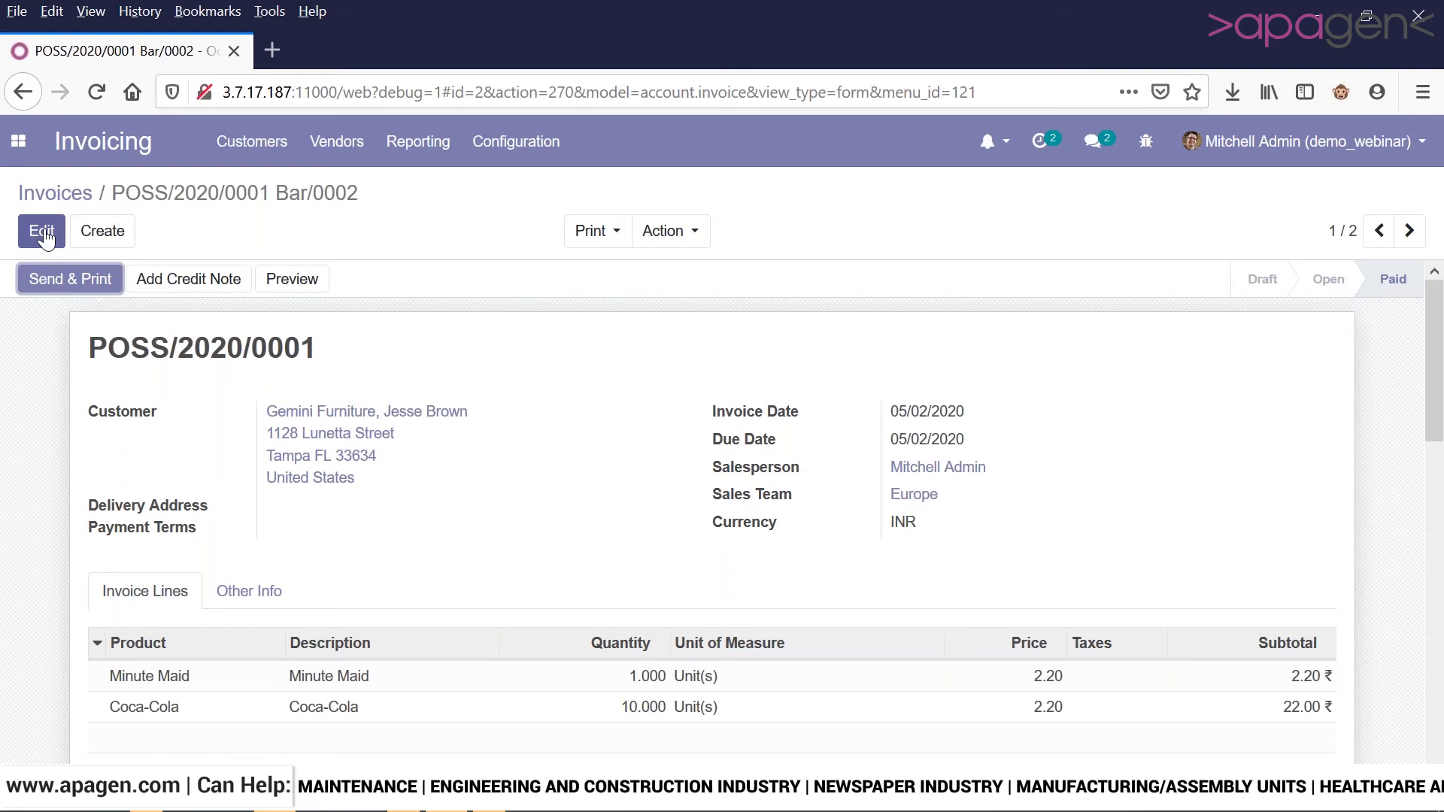
{"action": "scroll", "coordinate": [277, 426], "scroll_direction": "down", "scroll_amount": 1}
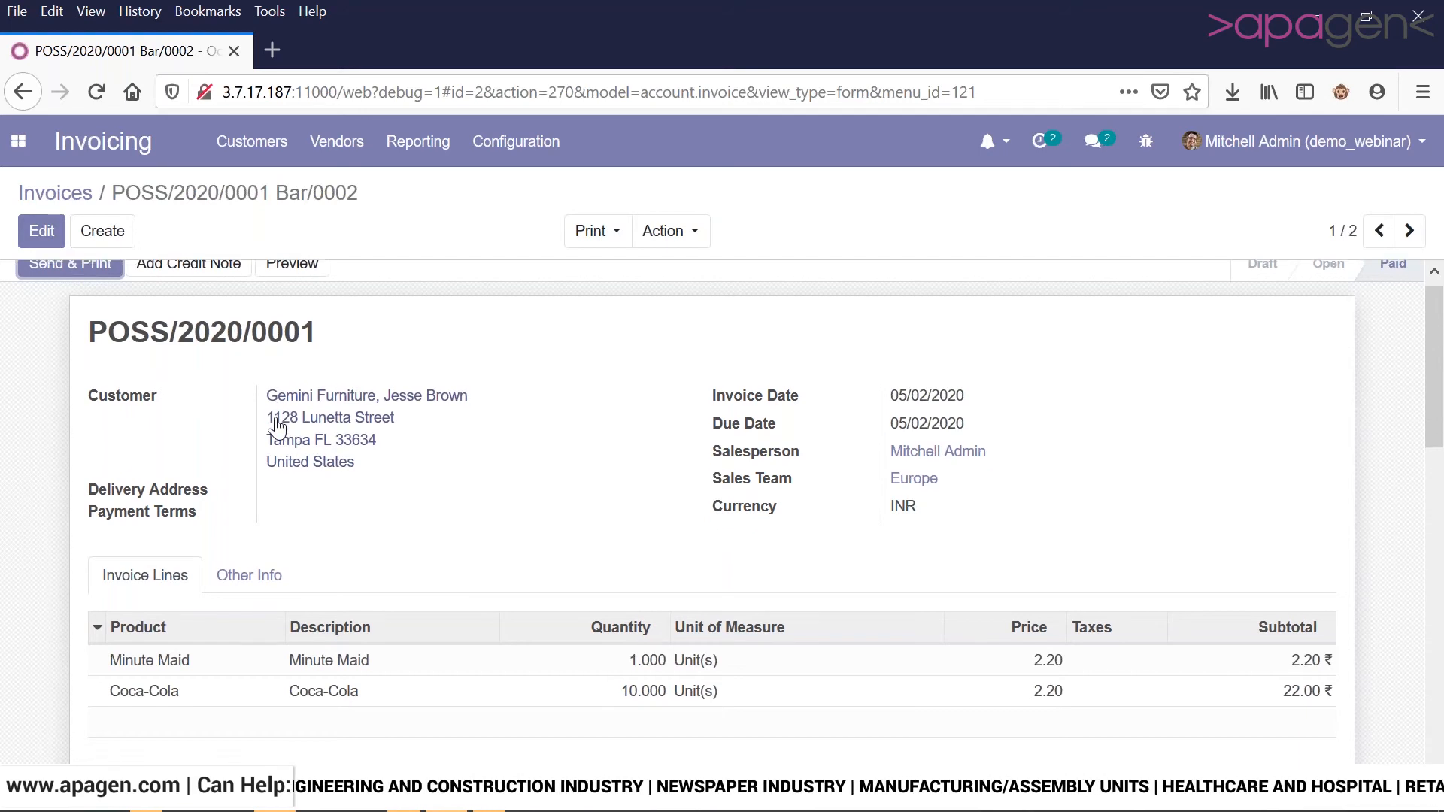
{"action": "scroll", "coordinate": [279, 425], "scroll_direction": "down", "scroll_amount": 2}
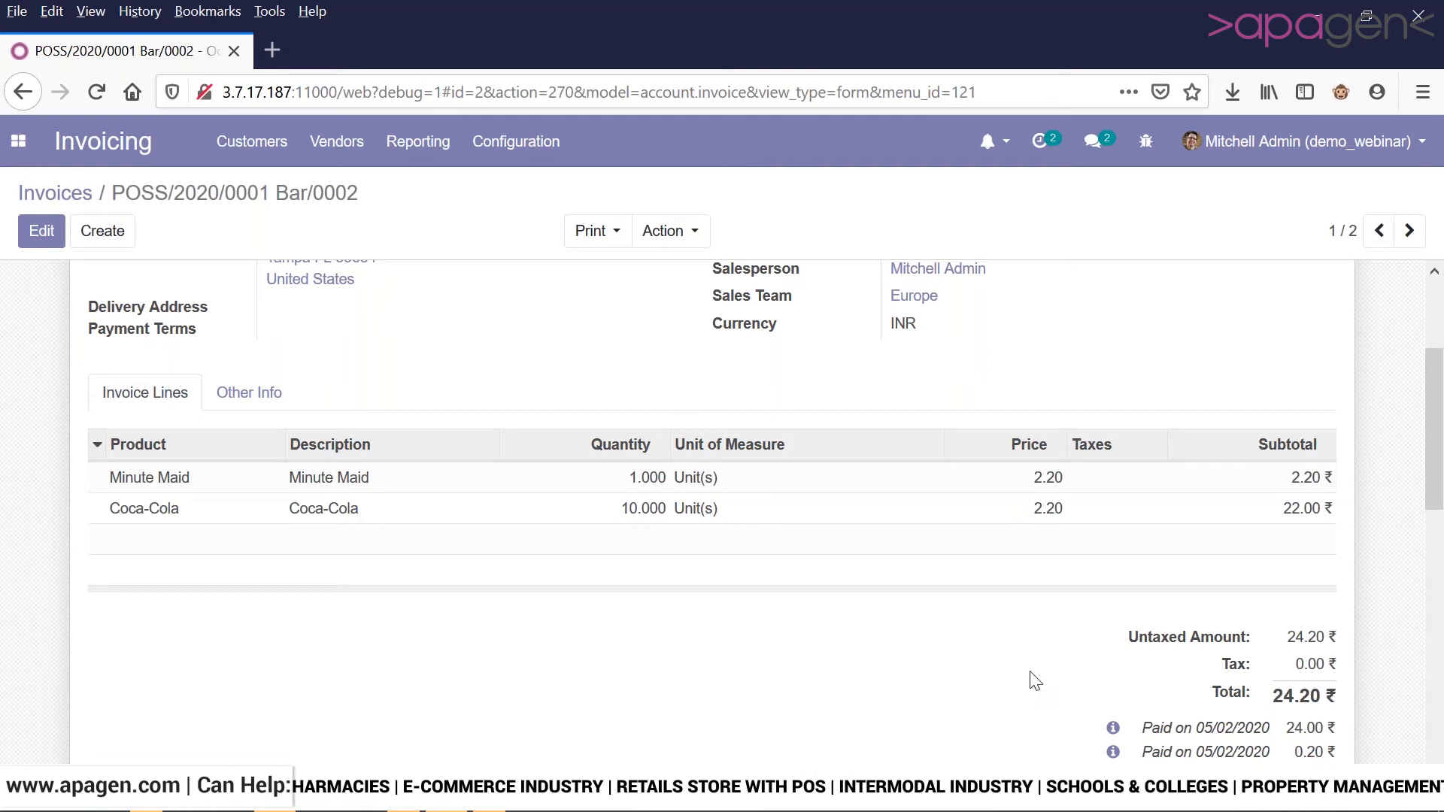
{"action": "scroll", "coordinate": [1031, 684], "scroll_direction": "up", "scroll_amount": 3}
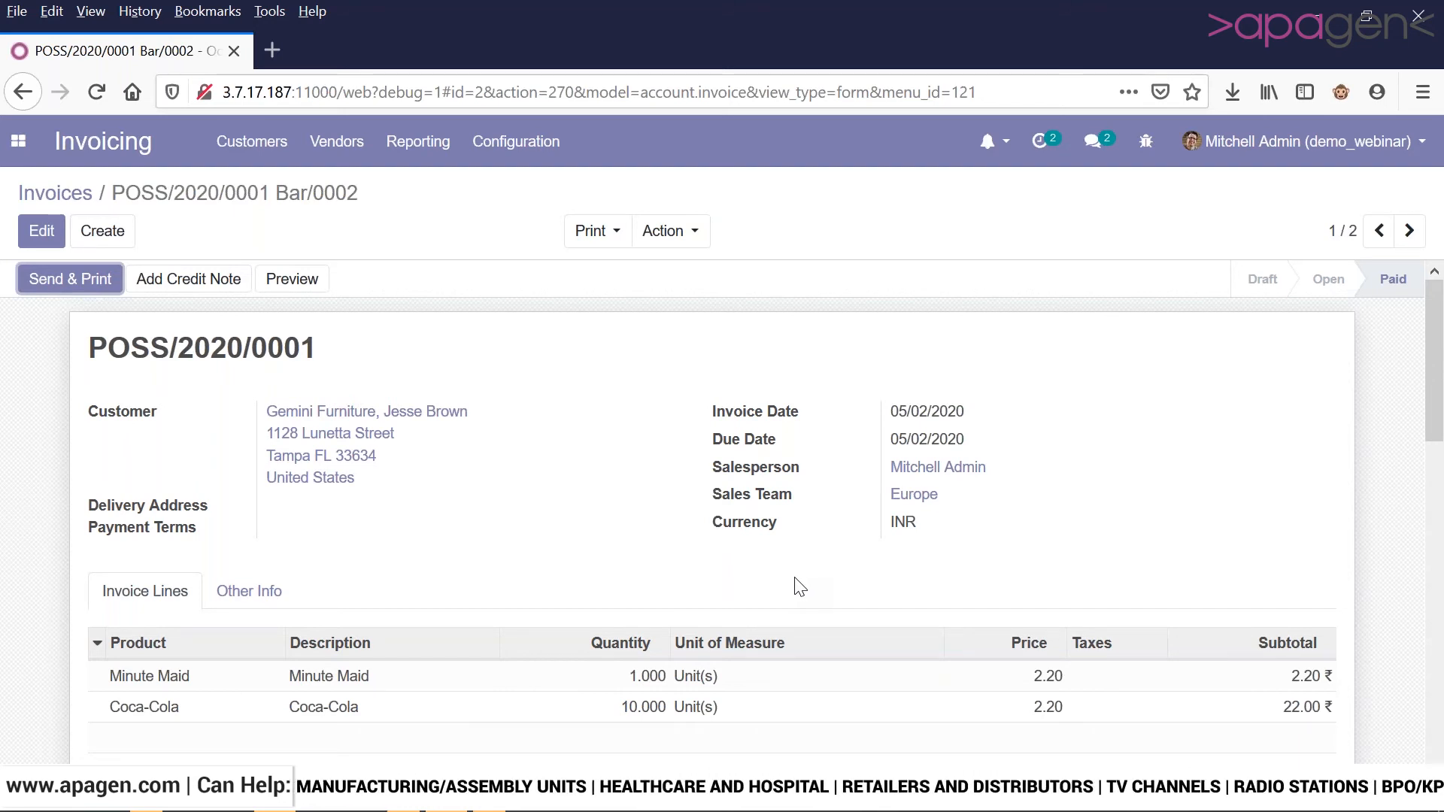
{"action": "key", "text": "super+s"}
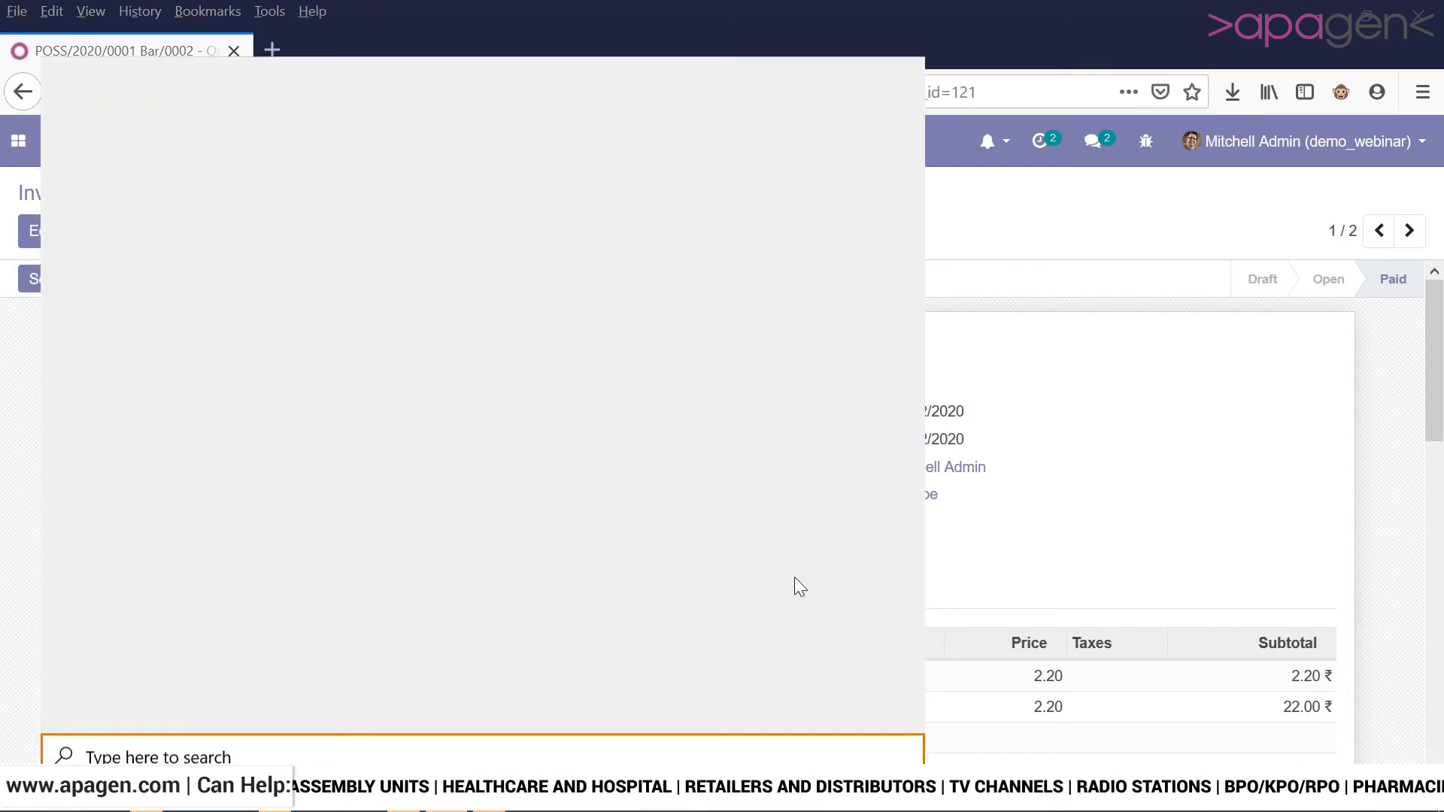
{"action": "left_click", "coordinate": [1154, 257]}
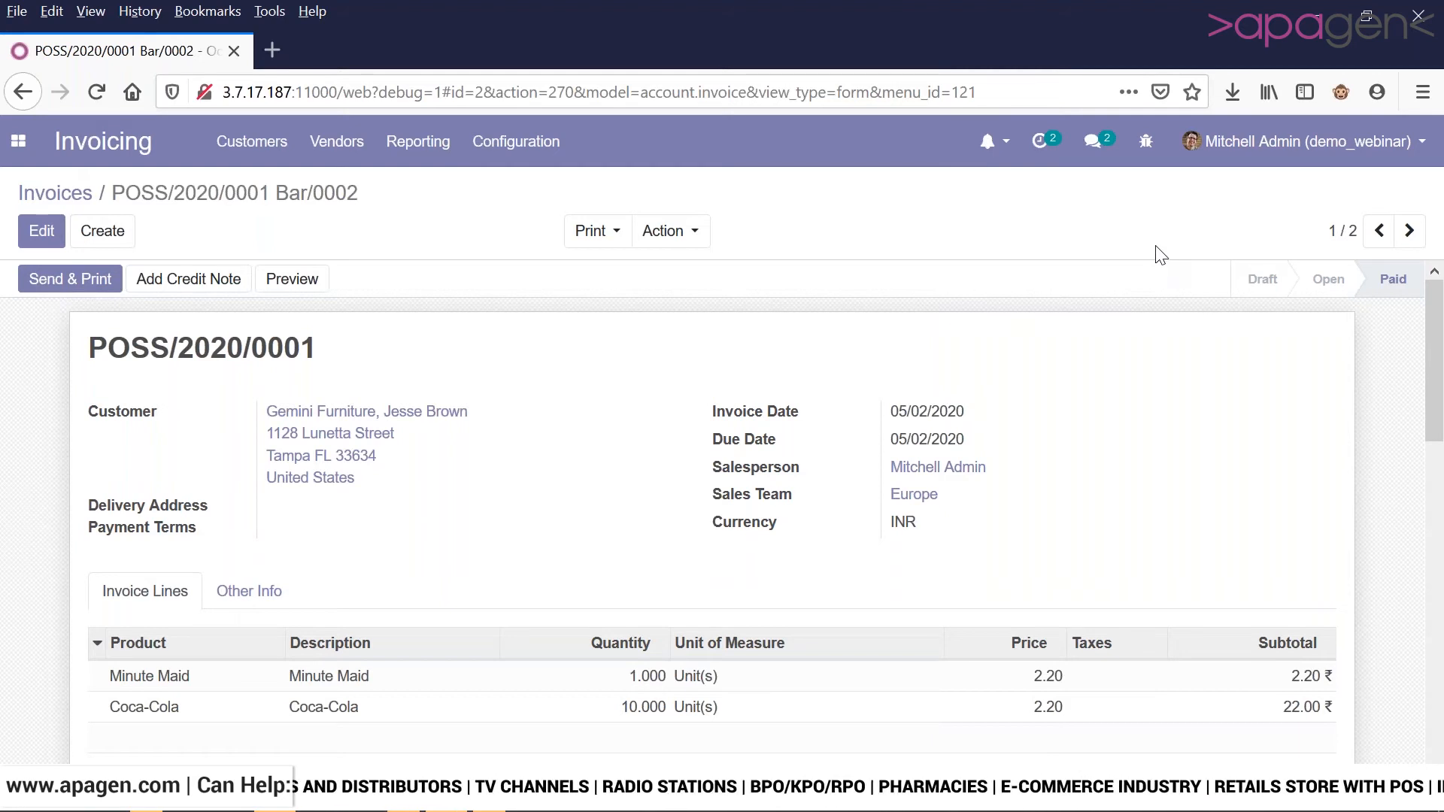
- View the customer Credit Notes list and return to the customer invoices list
{"action": "left_click", "coordinate": [260, 154]}
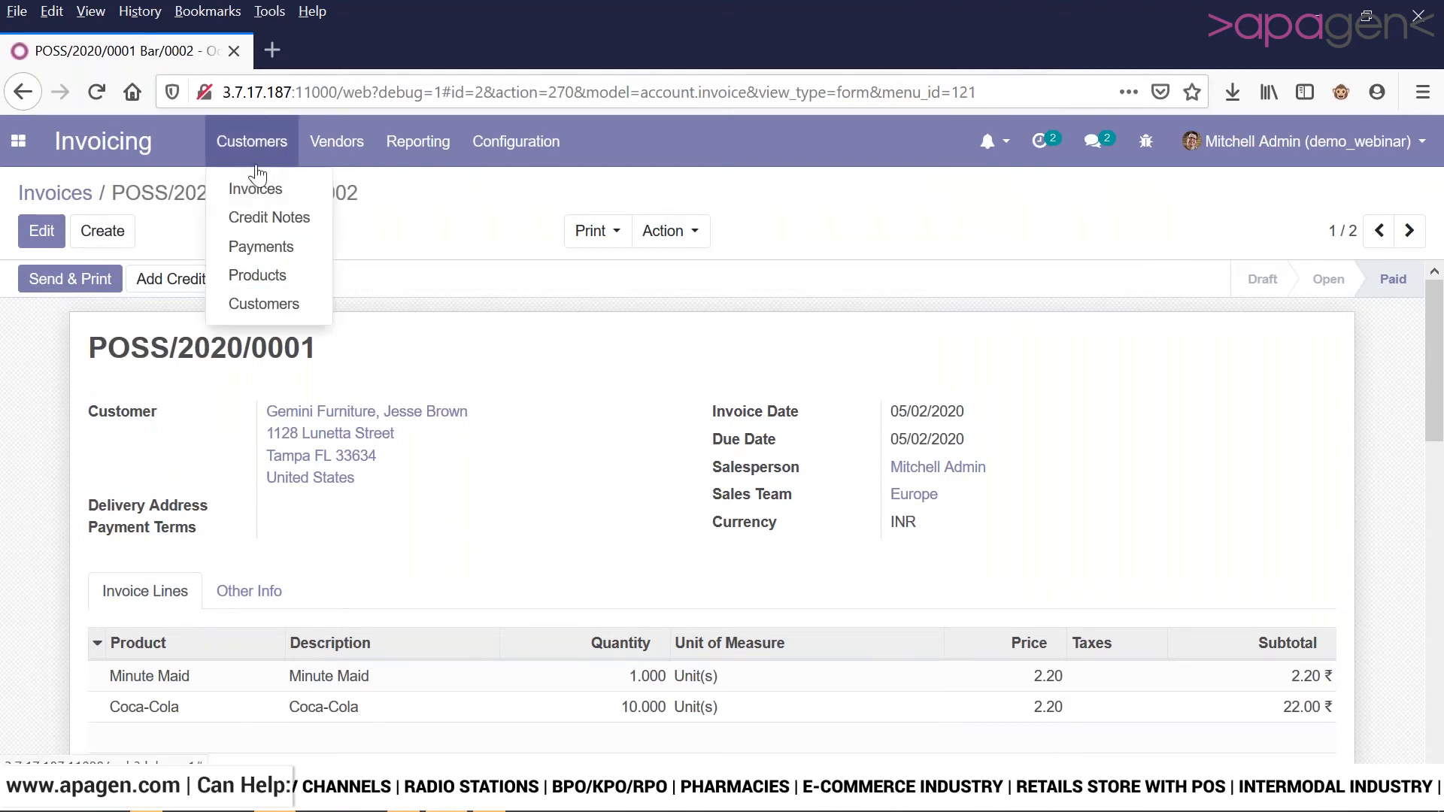
{"action": "left_click", "coordinate": [260, 220]}
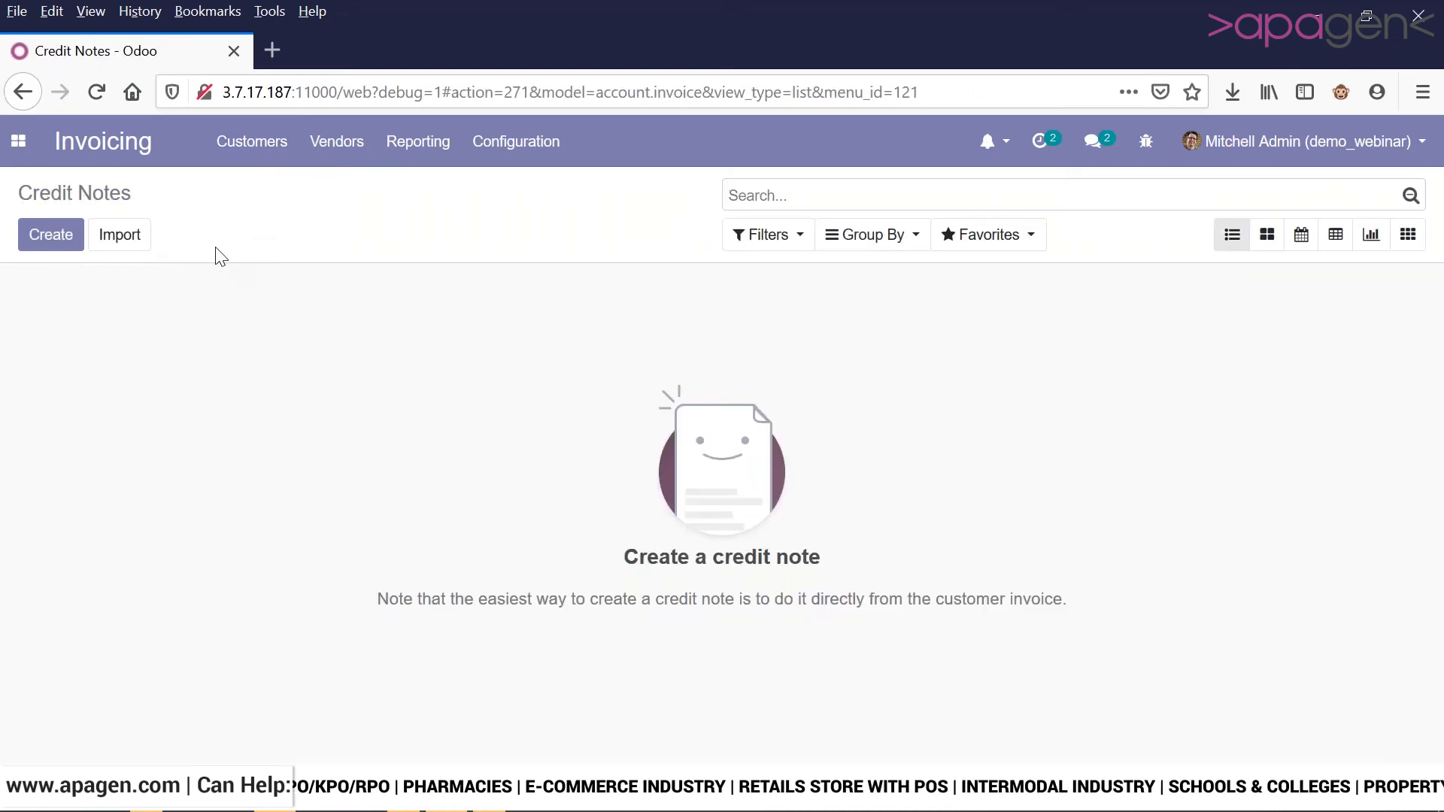
{"action": "left_click", "coordinate": [260, 154]}
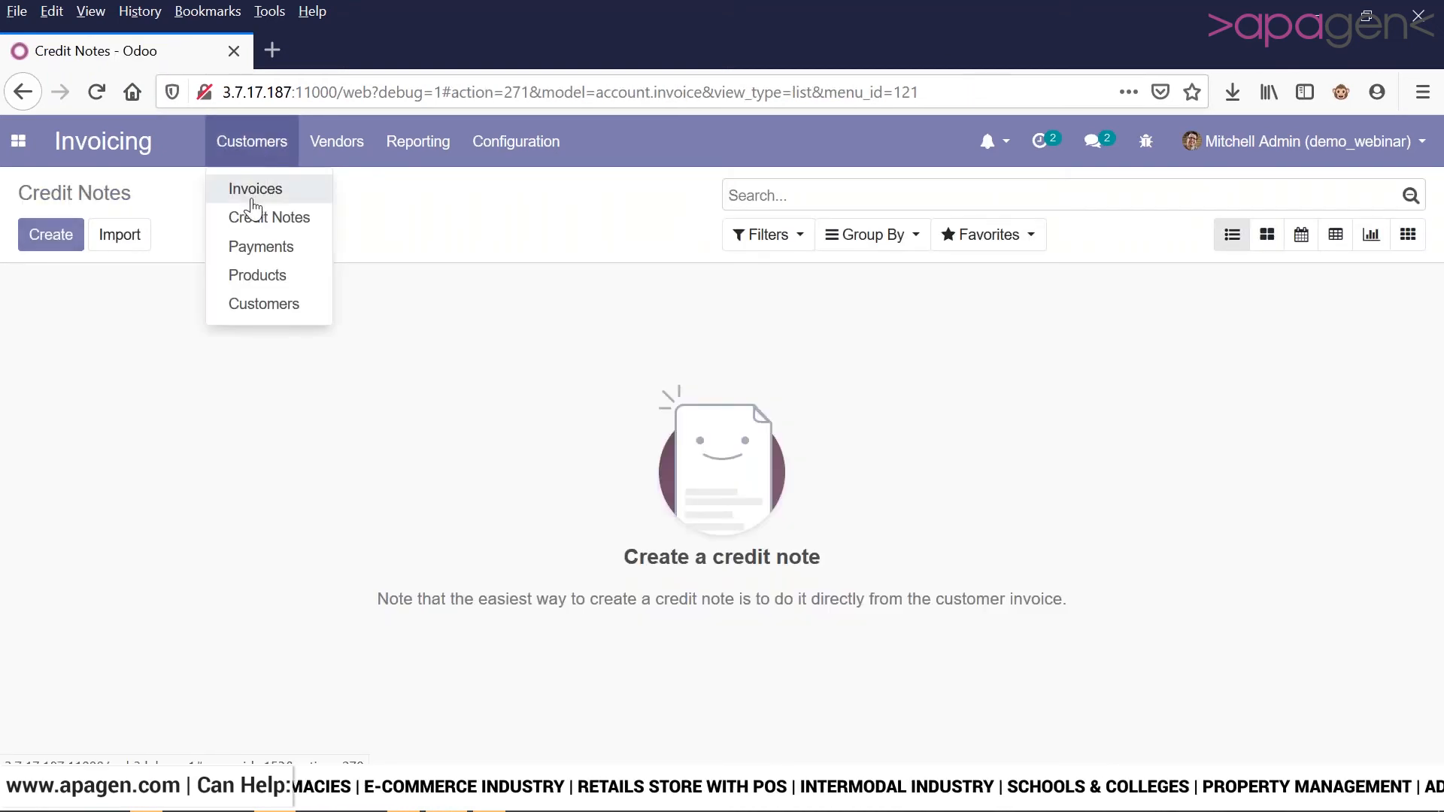
{"action": "left_click", "coordinate": [255, 191]}
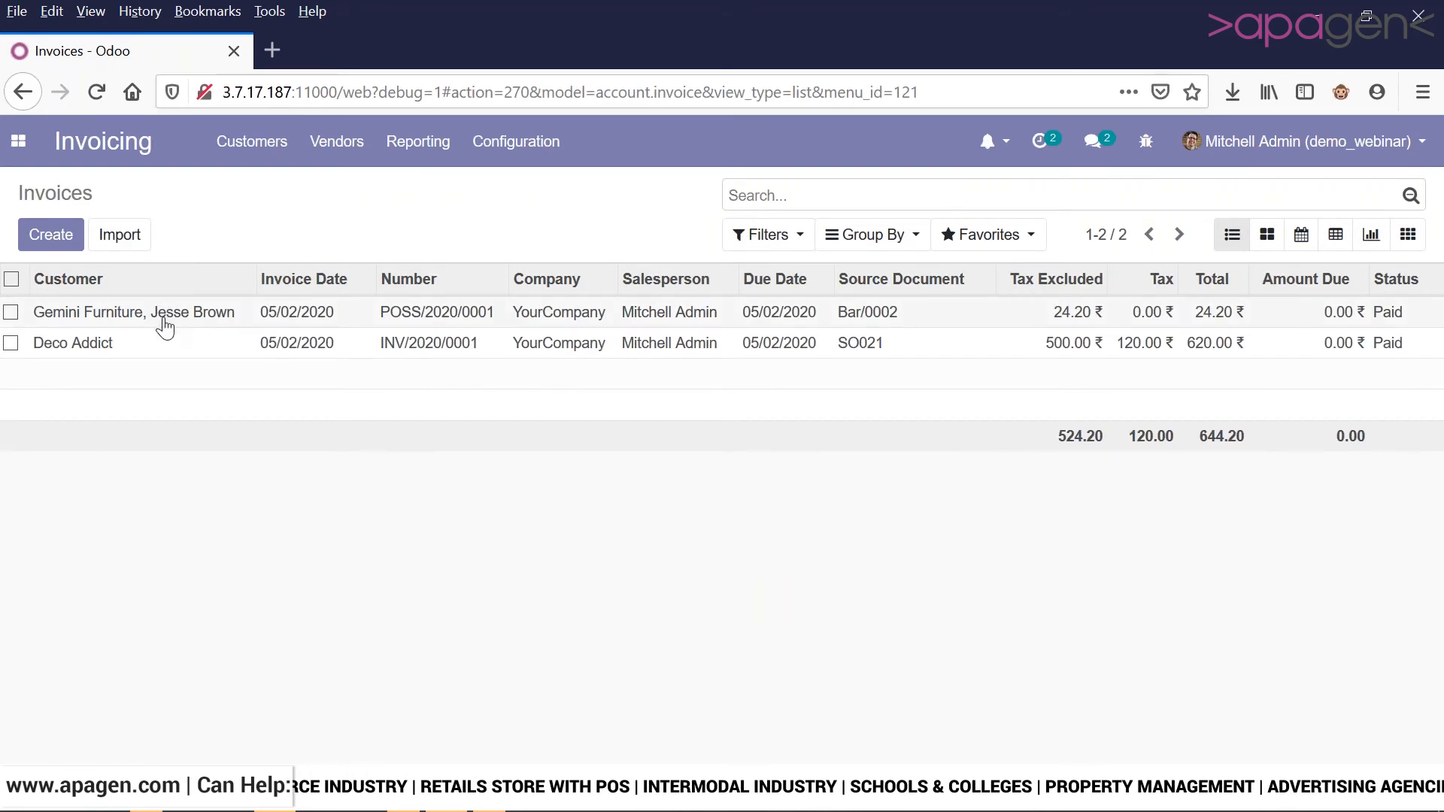
- Create a draft credit note from the Deco Addict invoice with the reason "njaja"
{"action": "left_click", "coordinate": [166, 348]}
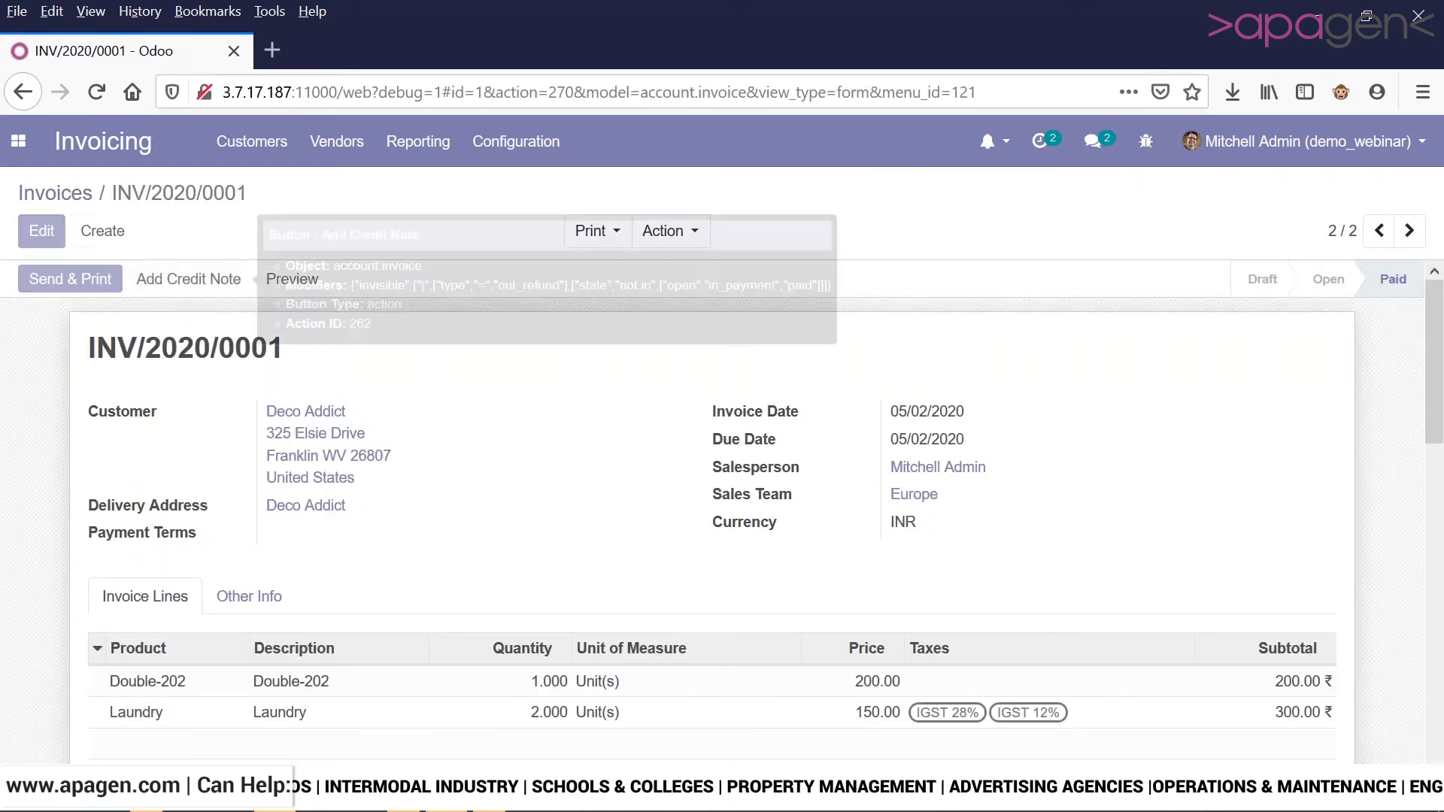
{"action": "left_click", "coordinate": [177, 292]}
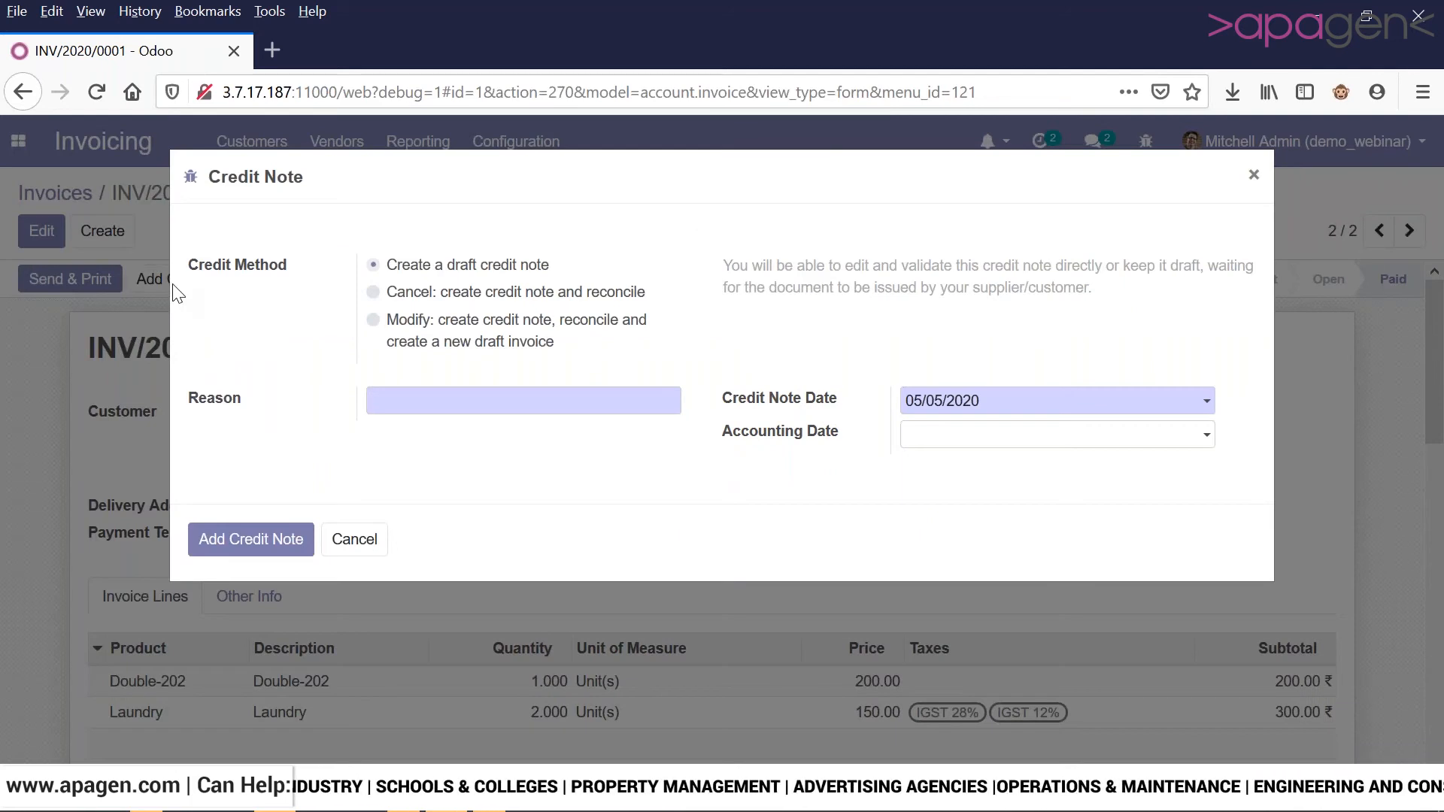
{"action": "type", "text": "njaja"}
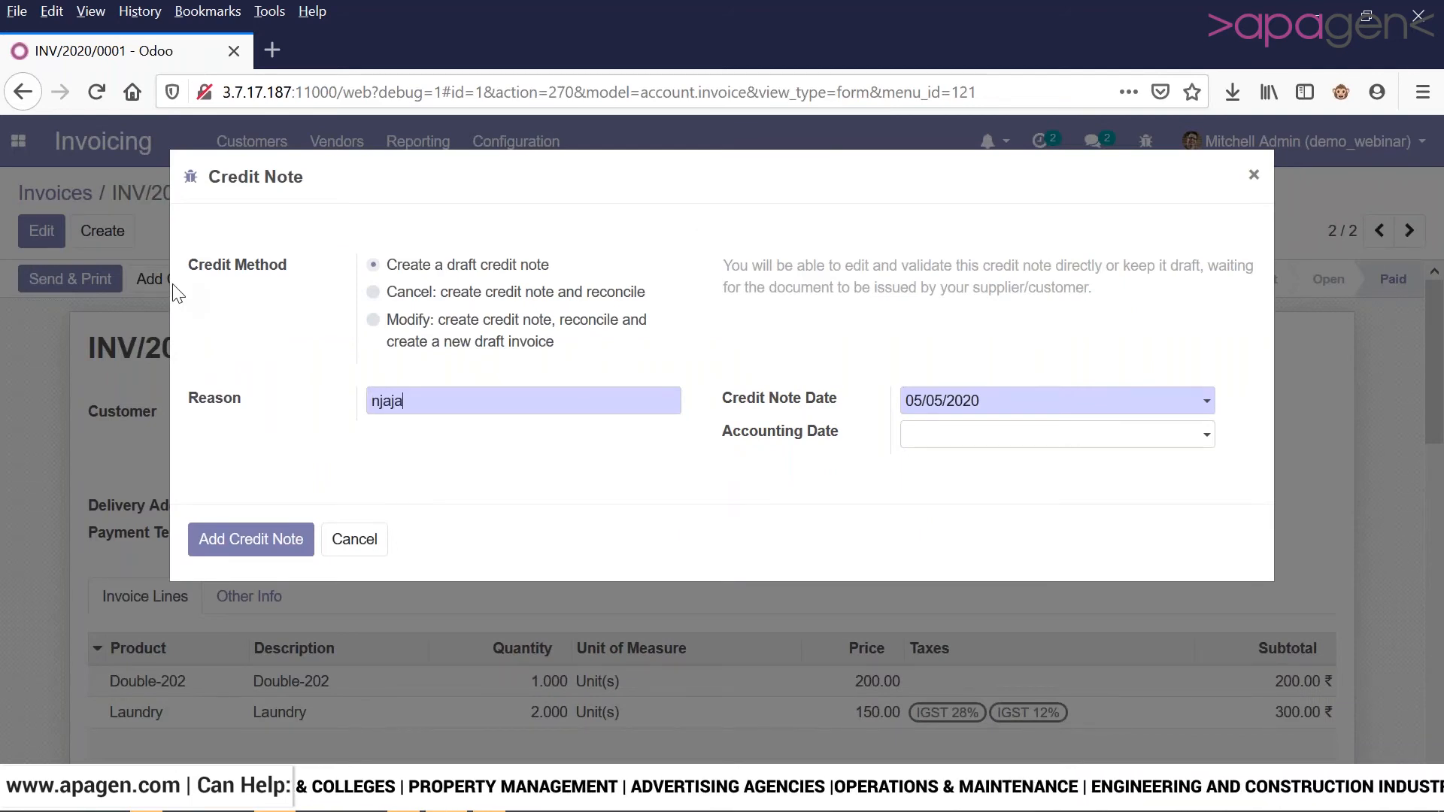
{"action": "left_click", "coordinate": [285, 546]}
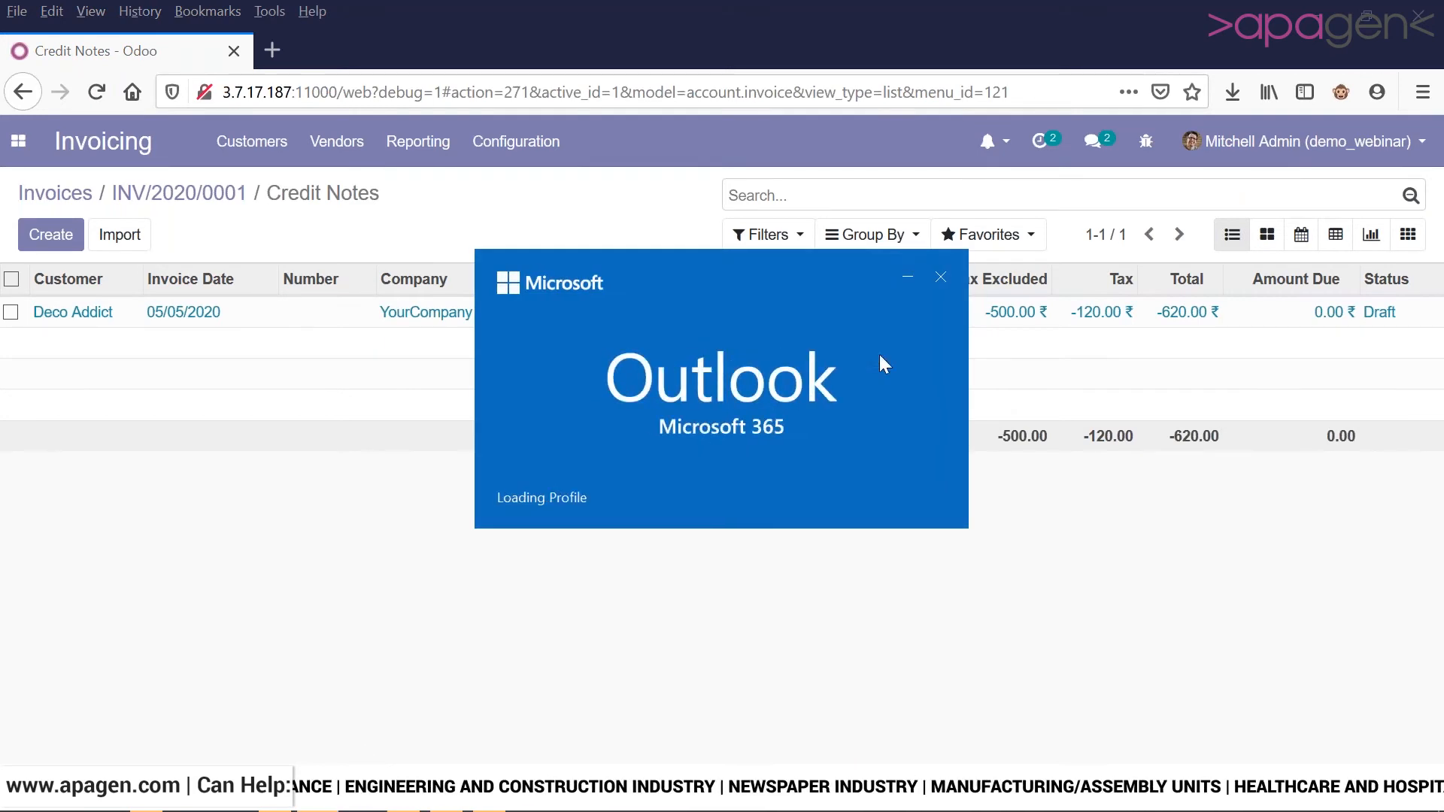
{"action": "left_click", "coordinate": [941, 276]}
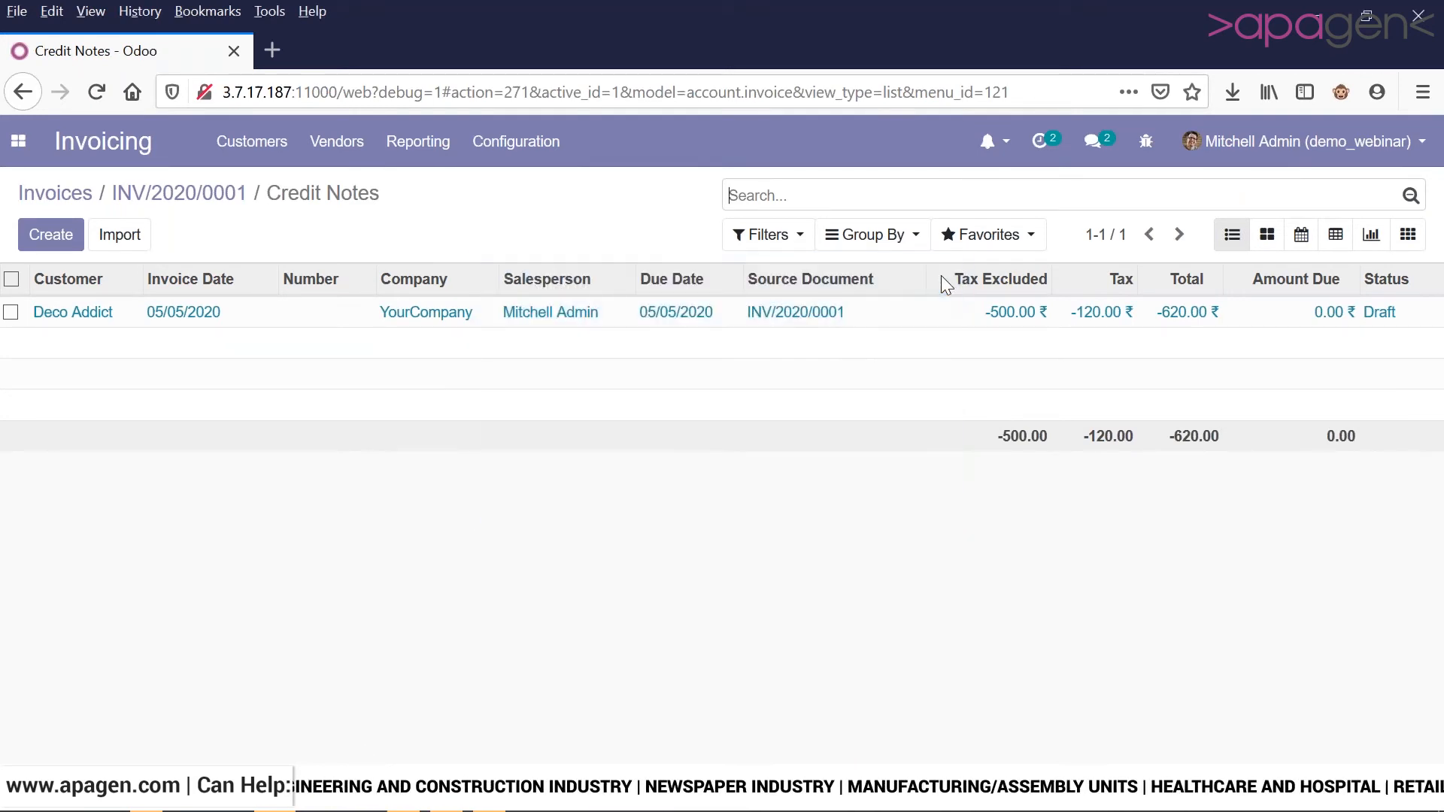
- Open the draft Deco Addict credit note for editing, check its lines and validate it
{"action": "left_click", "coordinate": [816, 320]}
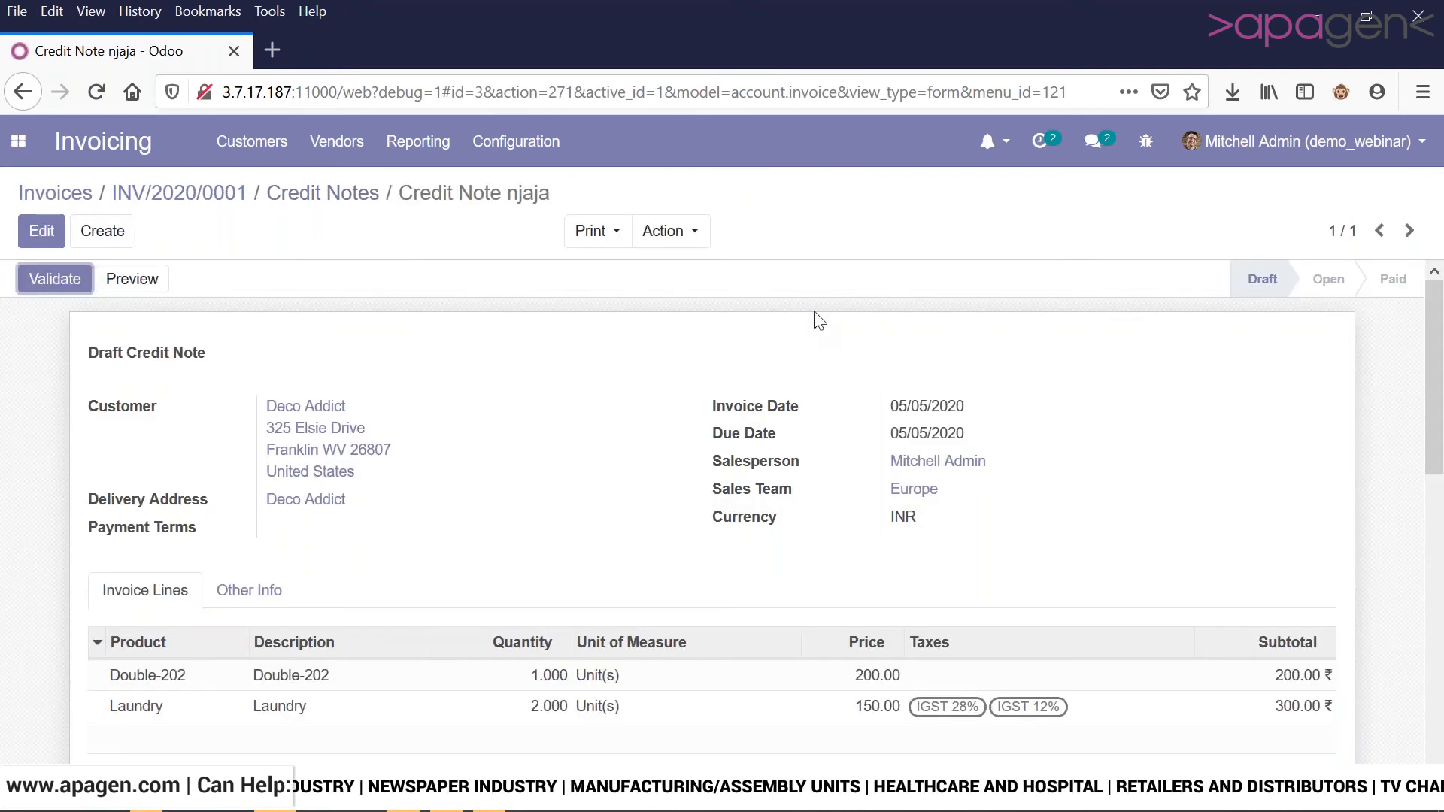
{"action": "left_click", "coordinate": [39, 230]}
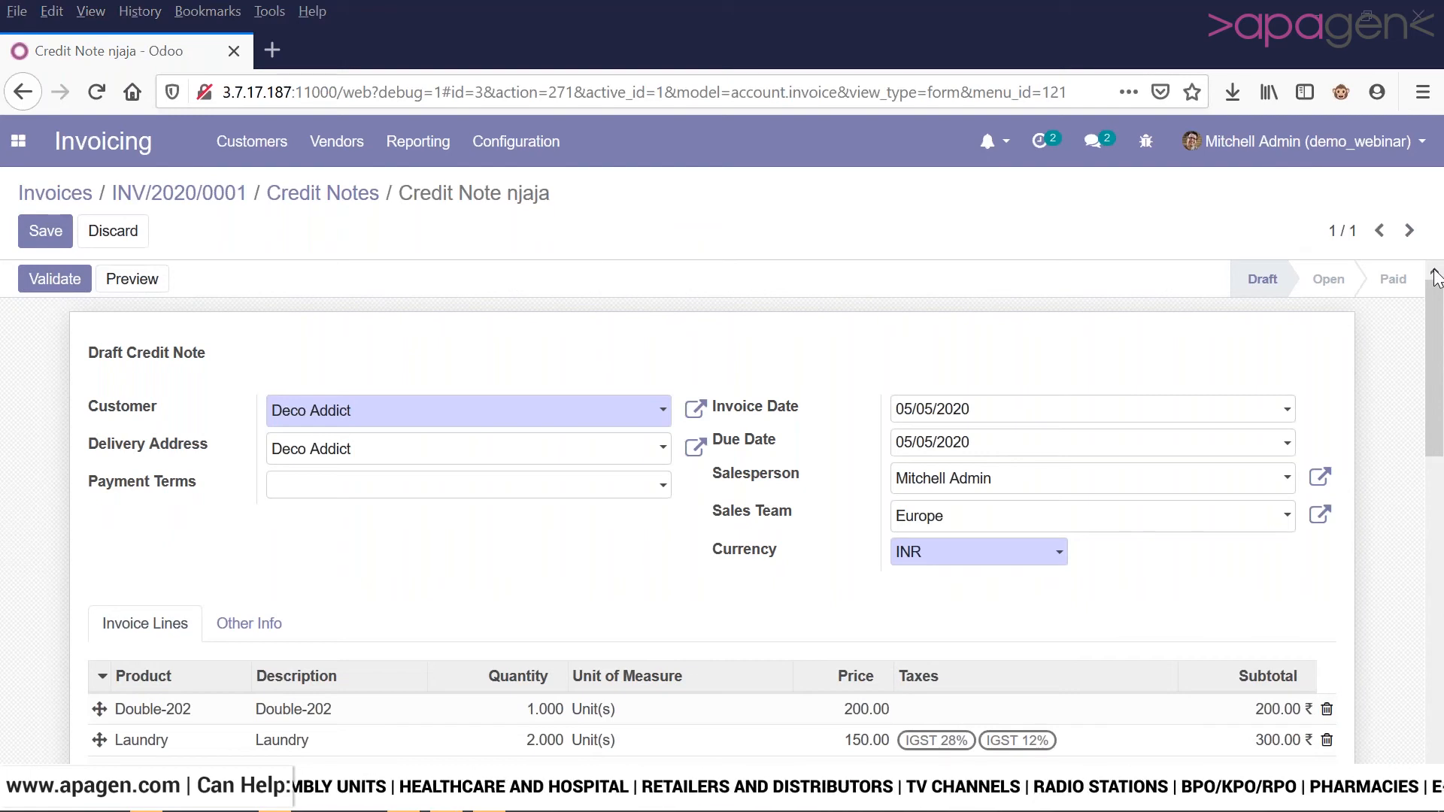
{"action": "left_click_drag", "start_coordinate": [1437, 342], "coordinate": [1411, 403]}
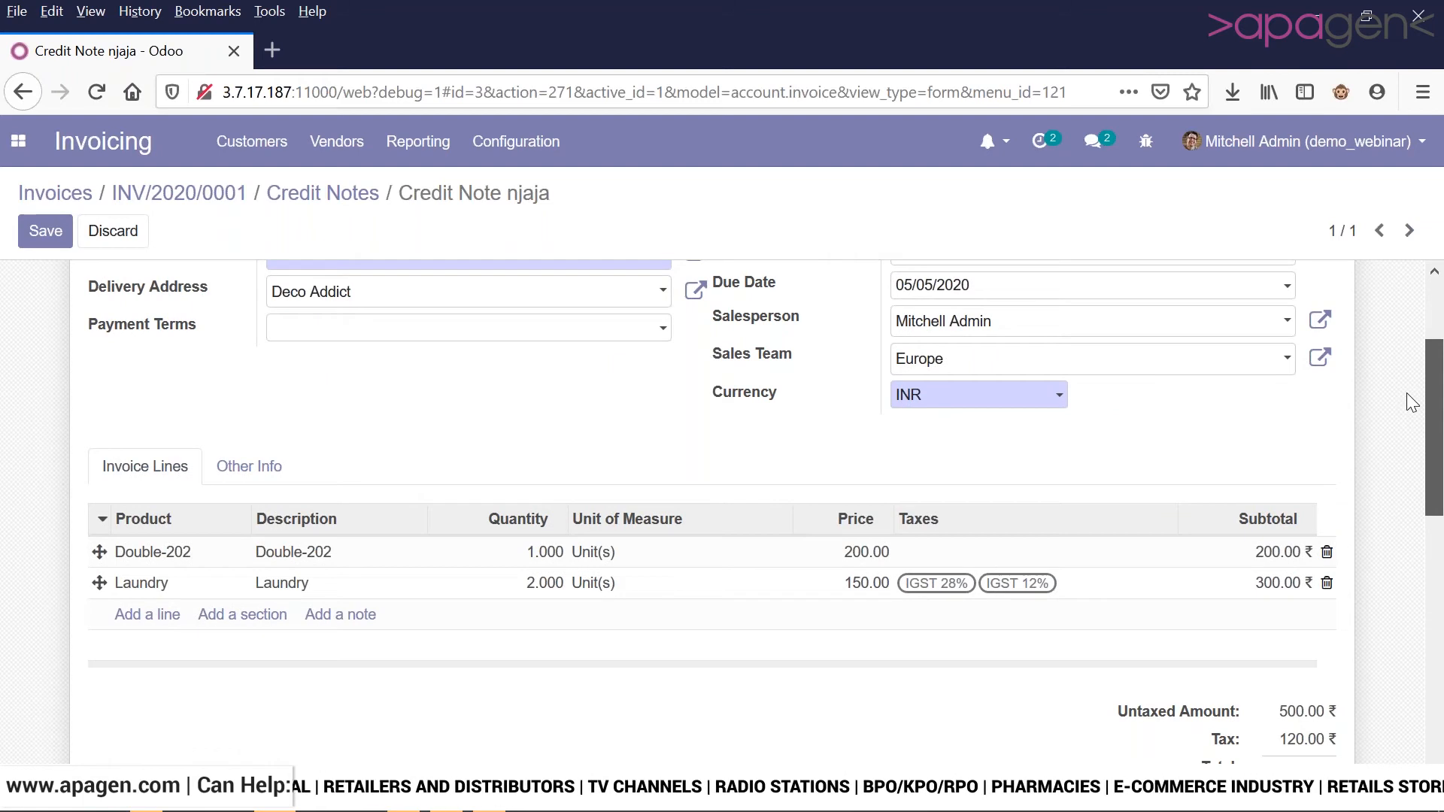
{"action": "scroll", "coordinate": [1407, 393], "scroll_direction": "up", "scroll_amount": 3}
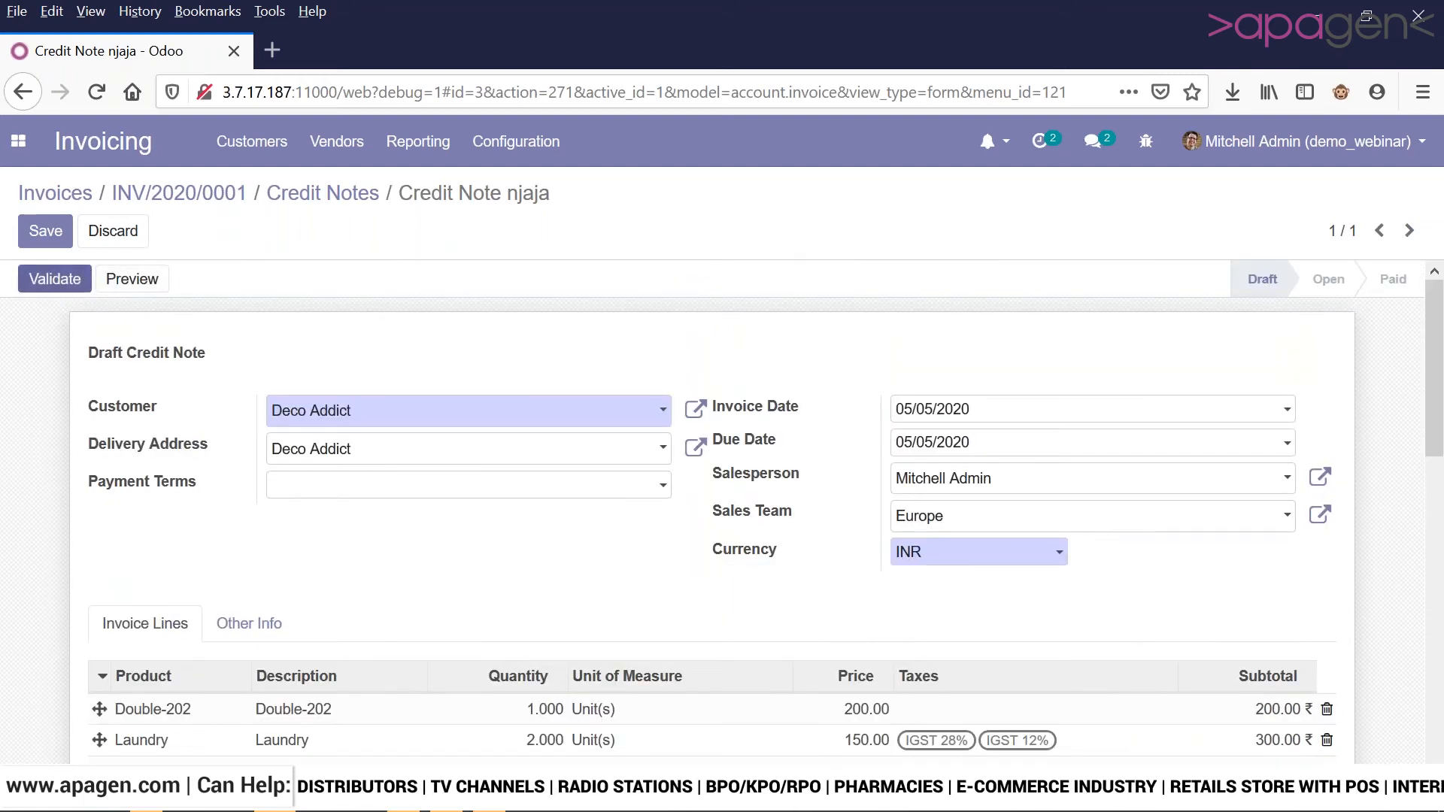
{"action": "left_click", "coordinate": [54, 279]}
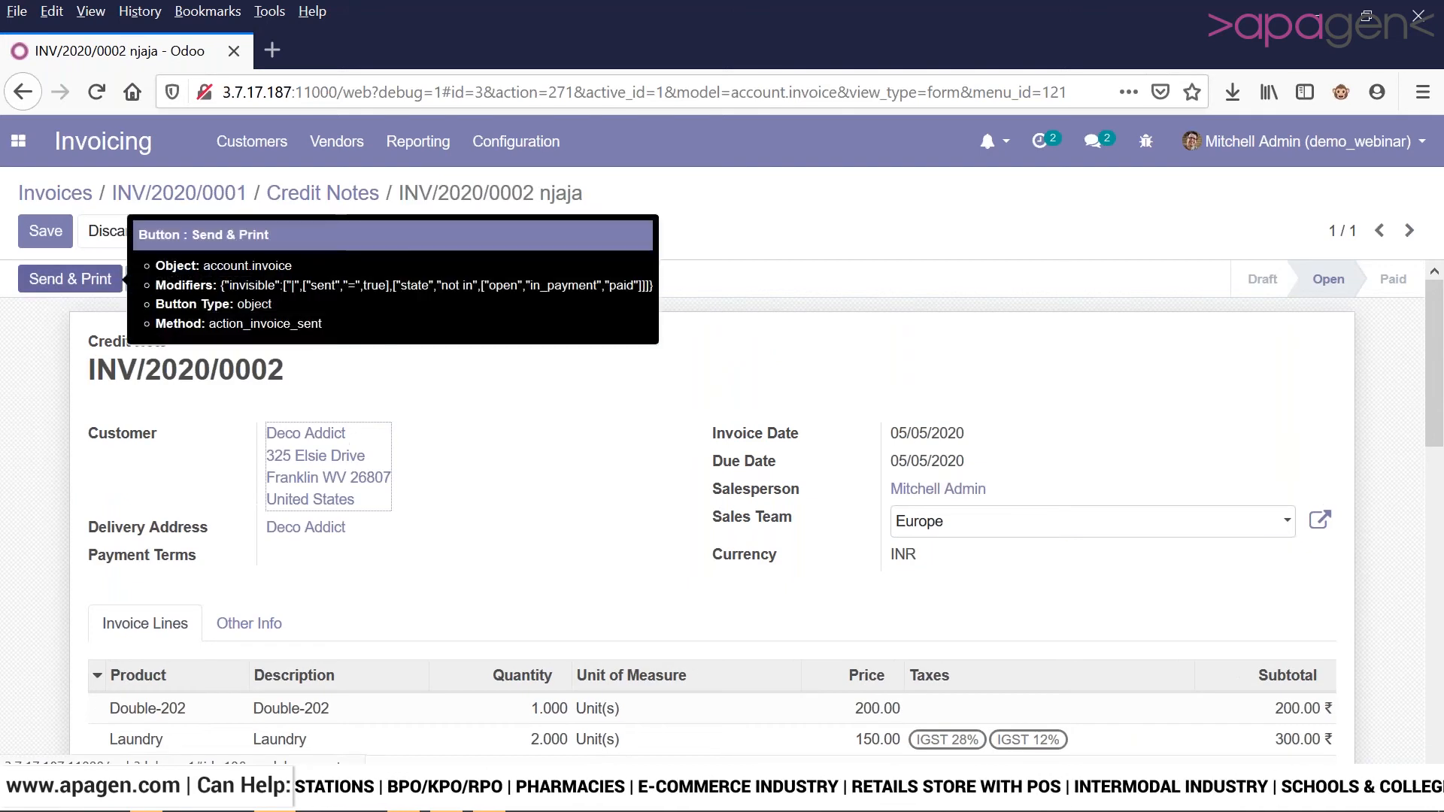
- Start a new vendor bill with Azure Interior as the vendor
{"action": "left_click", "coordinate": [335, 144]}
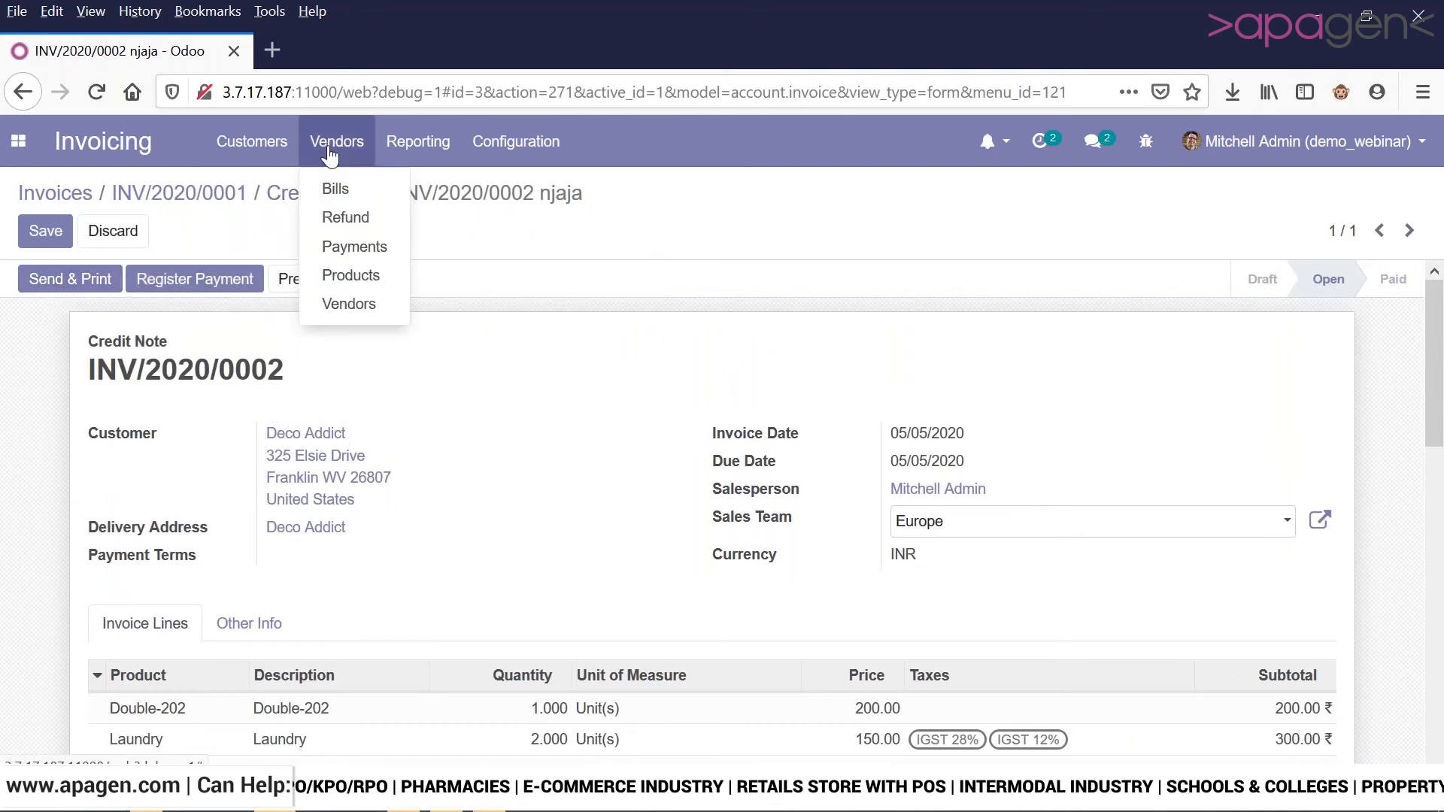
{"action": "left_click", "coordinate": [335, 188]}
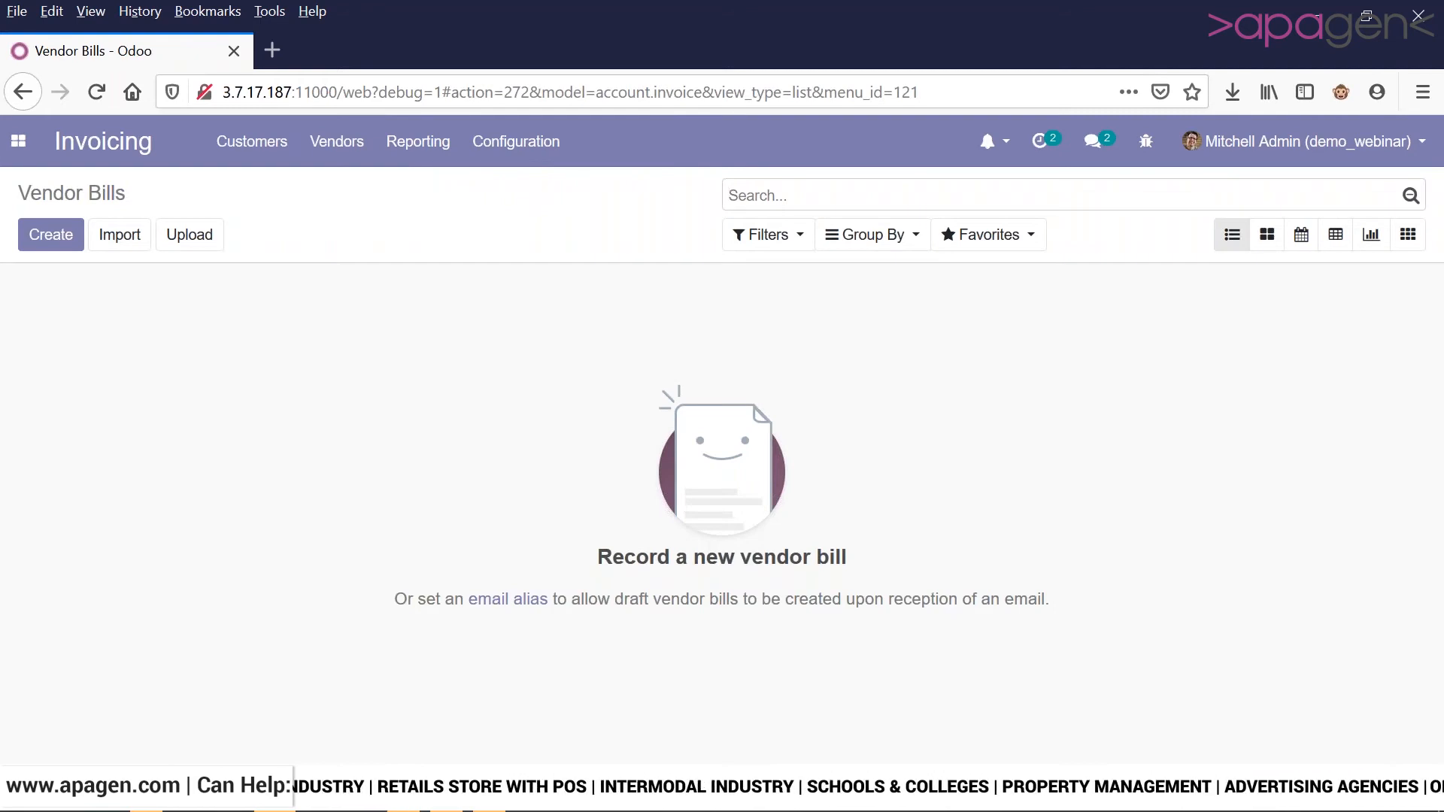
{"action": "left_click", "coordinate": [48, 247]}
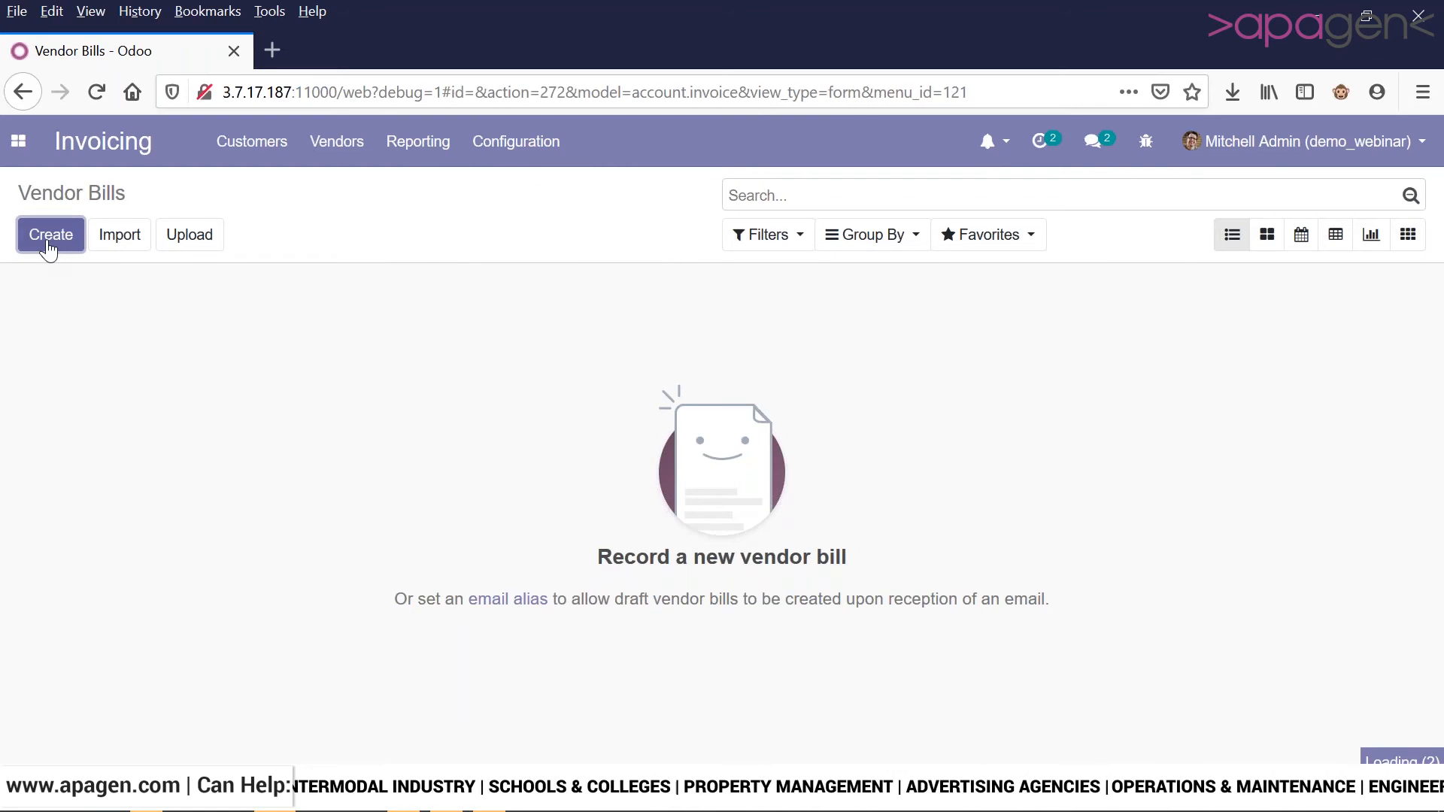
{"action": "left_click", "coordinate": [382, 445]}
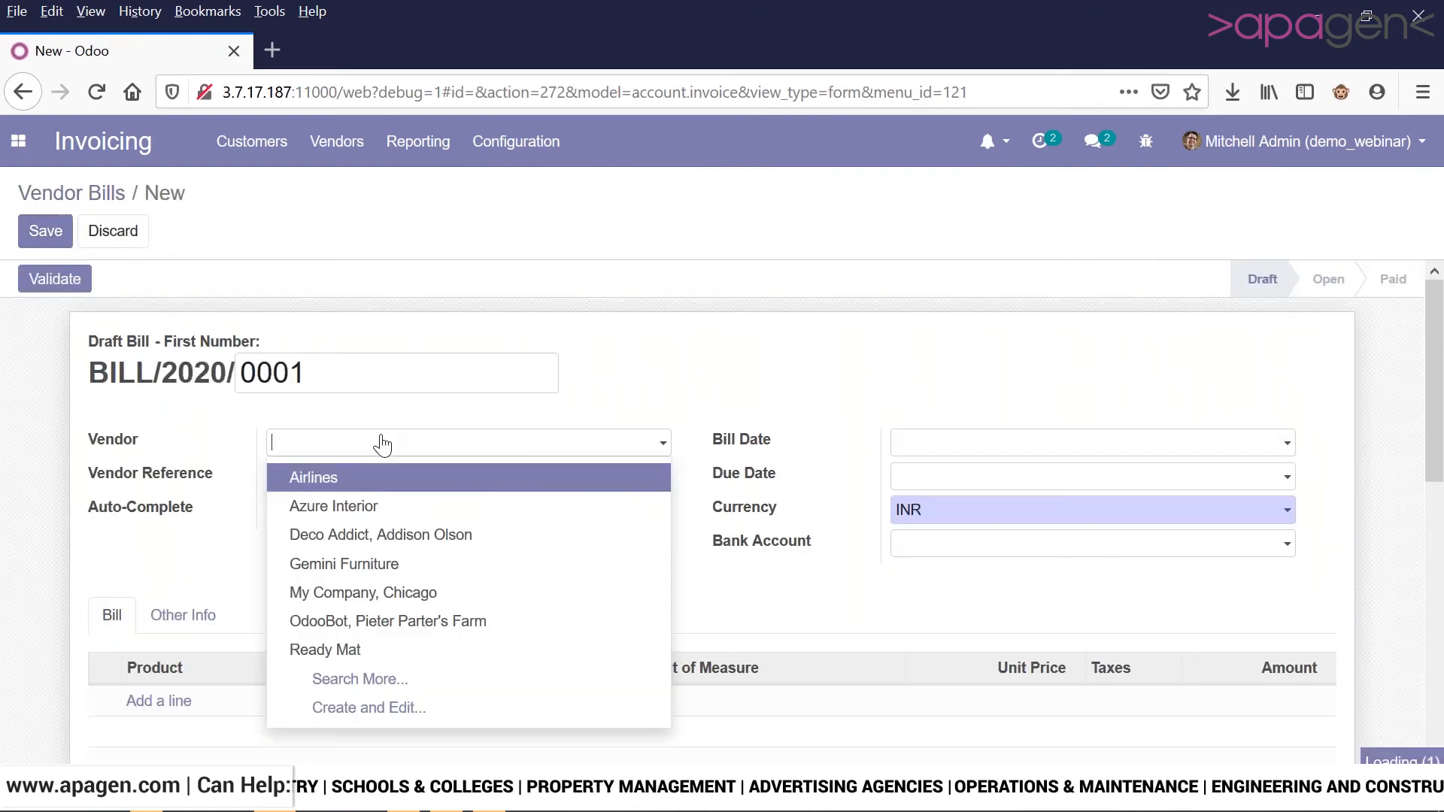
{"action": "left_click", "coordinate": [367, 516]}
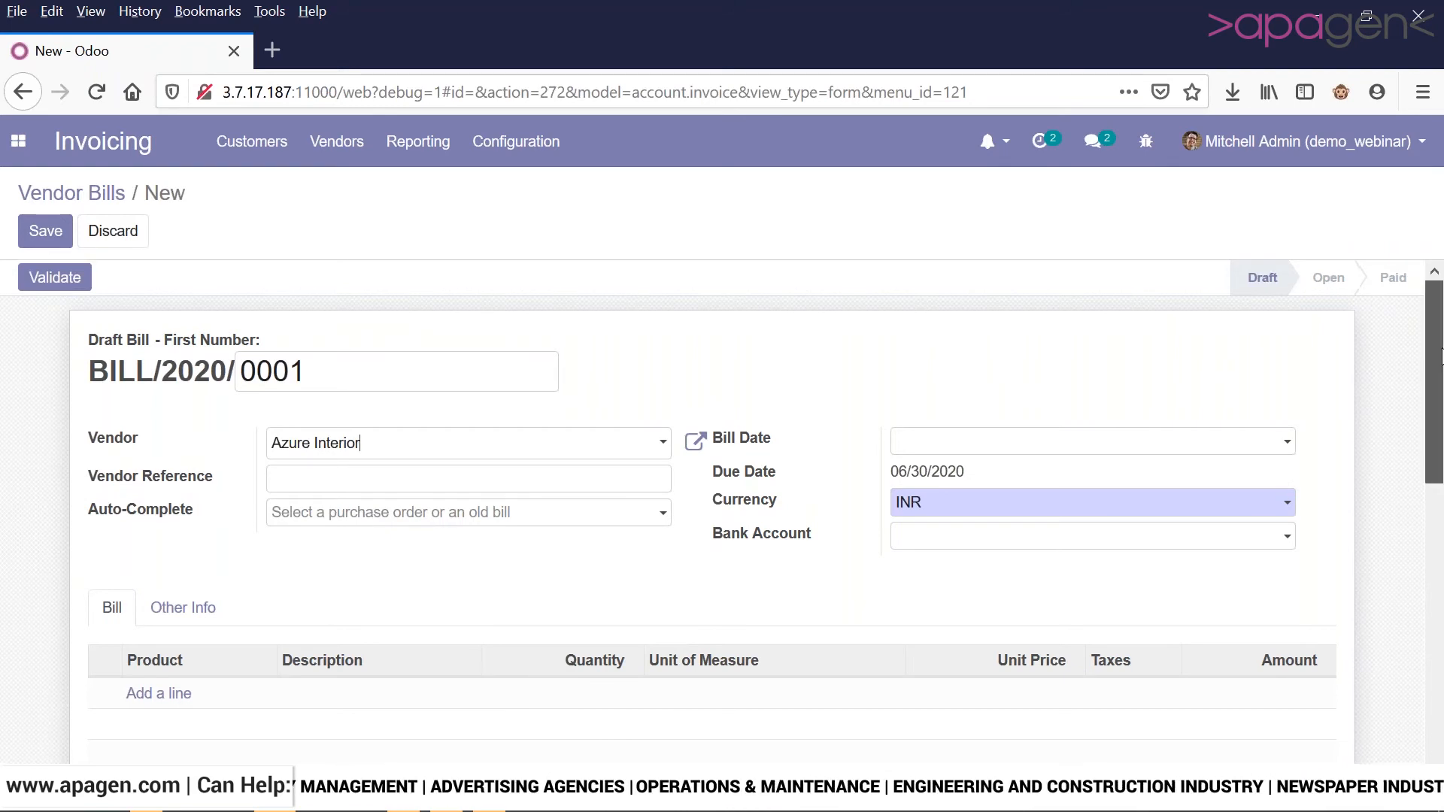
- Add a bill line for [DESK0004] Customizable Desk (Aluminium, Black) with a quantity of 2
{"action": "scroll", "coordinate": [1442, 357], "scroll_direction": "down", "scroll_amount": 3}
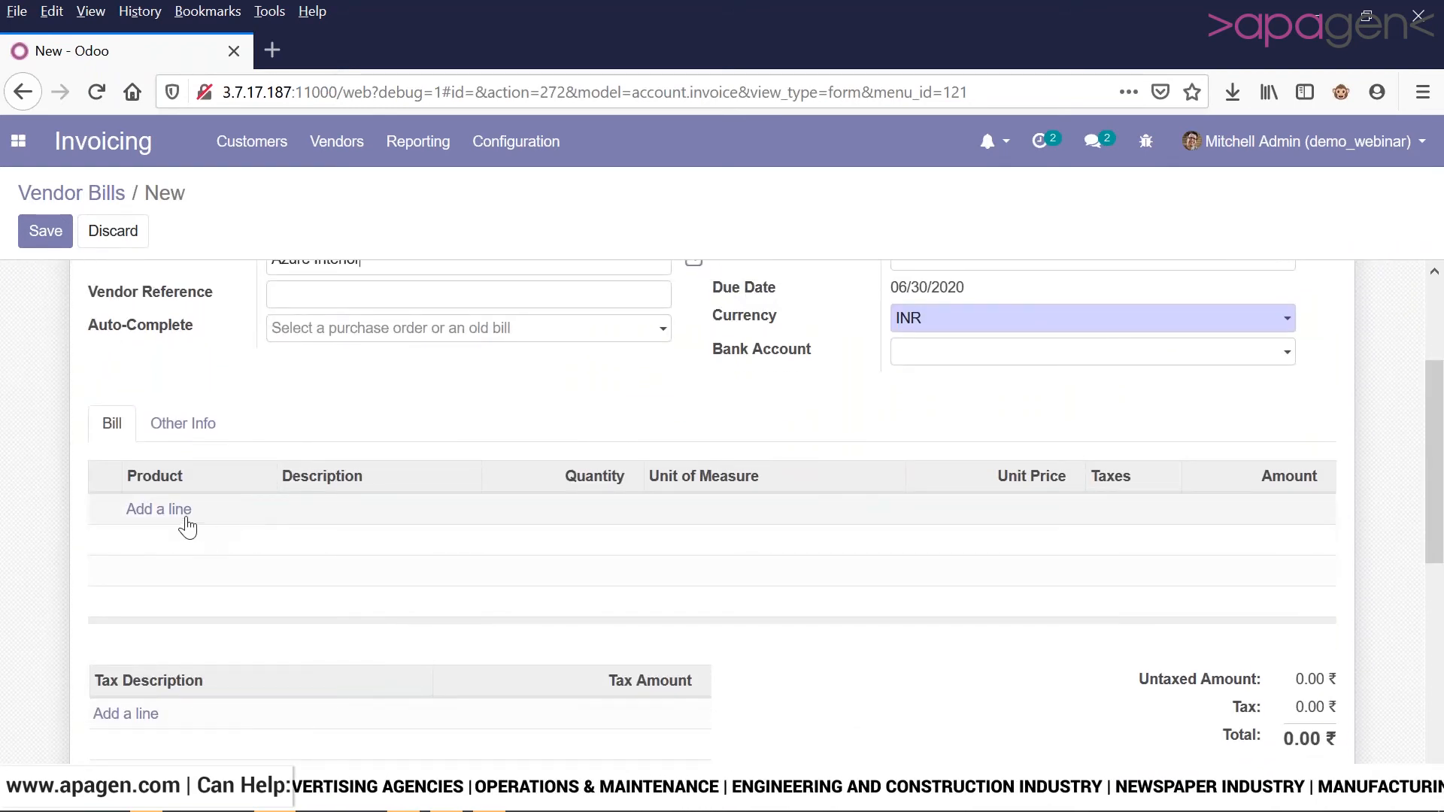
{"action": "left_click", "coordinate": [178, 518]}
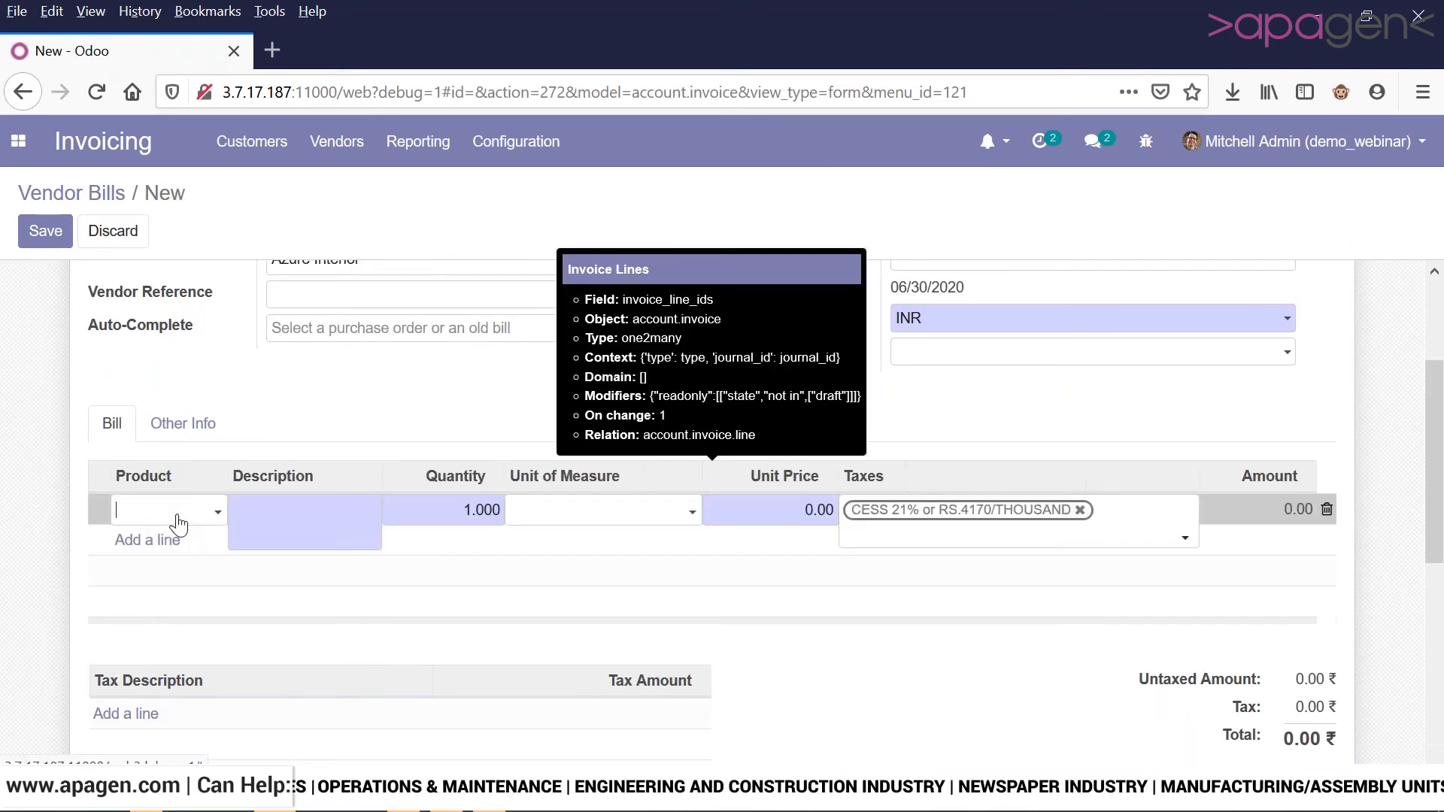
{"action": "left_click", "coordinate": [178, 516]}
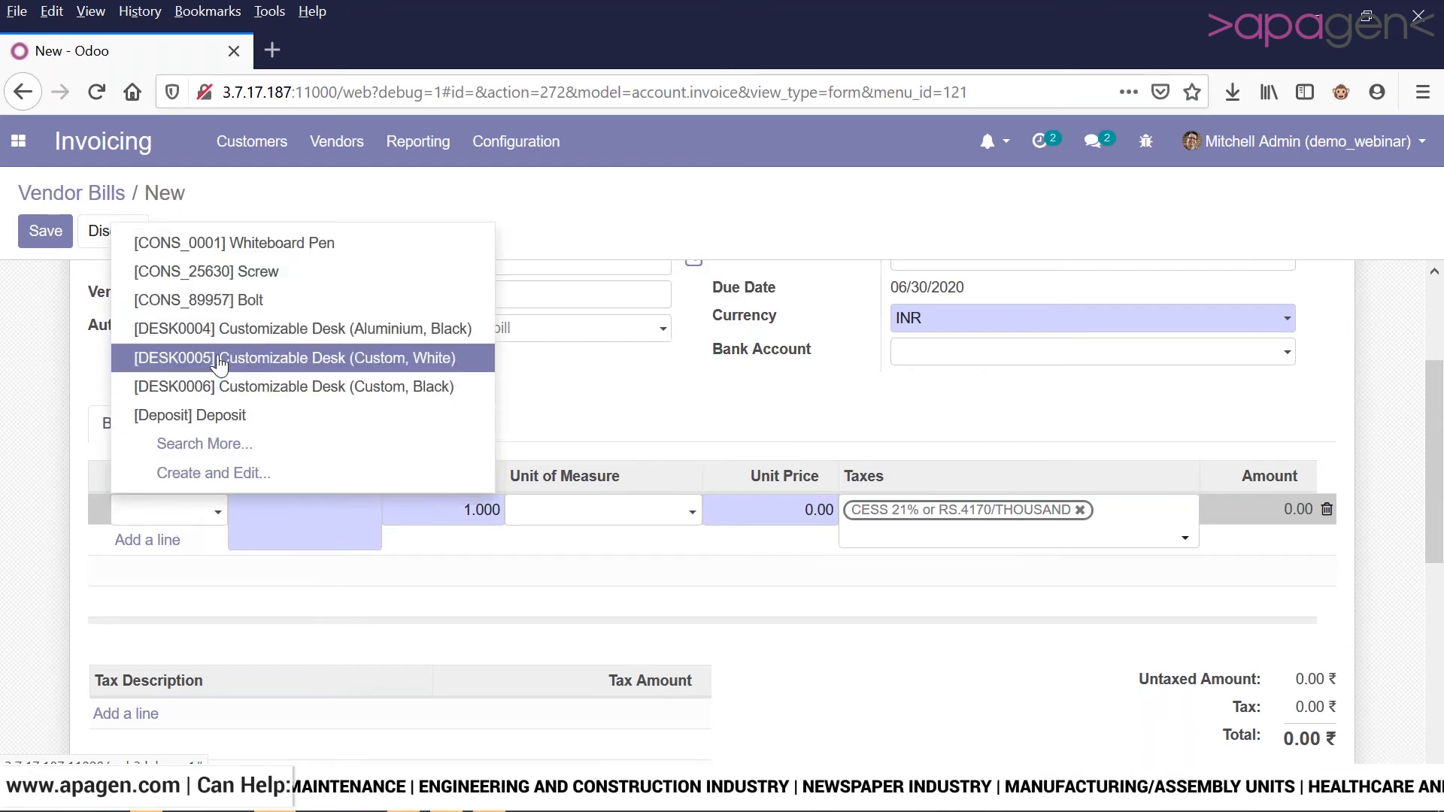
{"action": "left_click", "coordinate": [218, 330]}
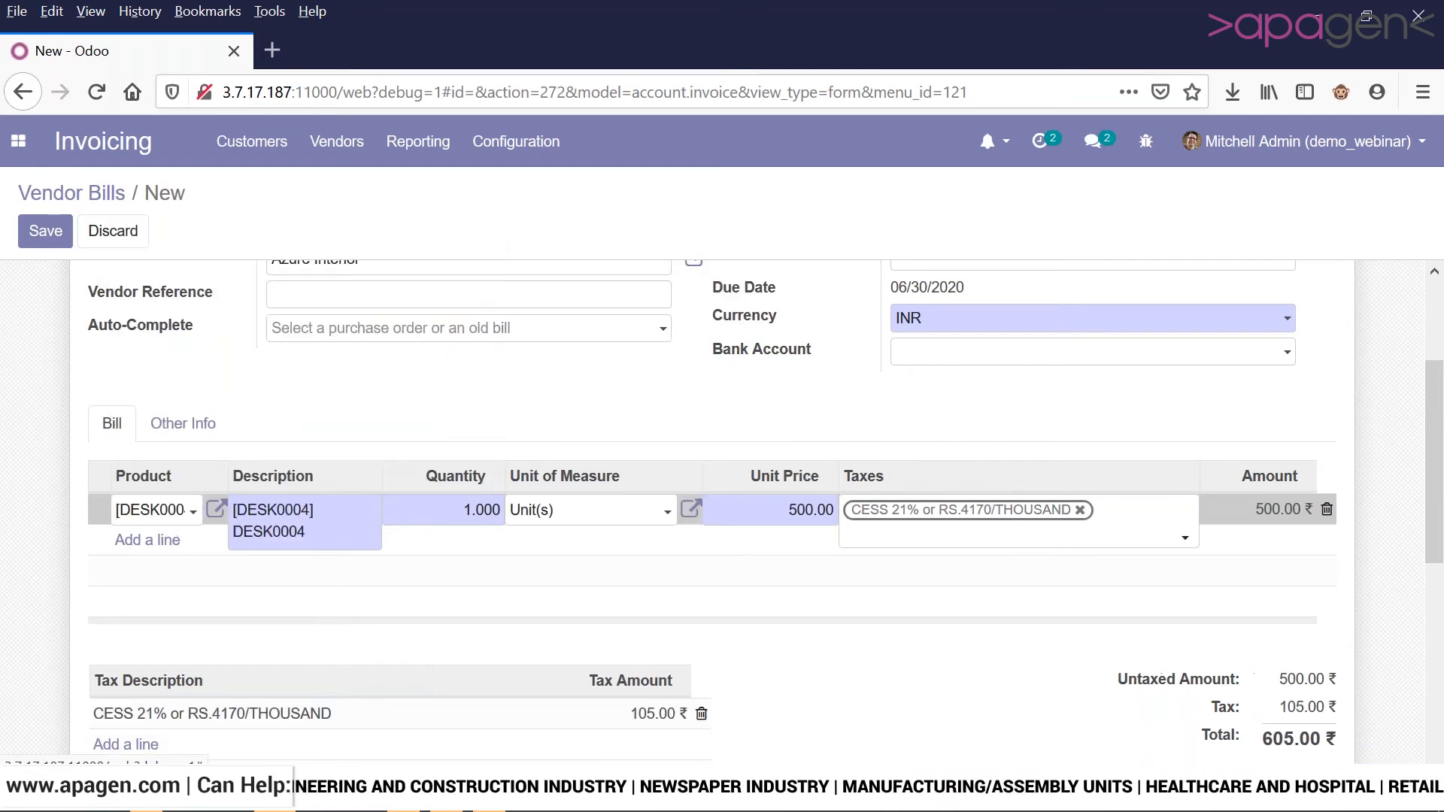
{"action": "left_click", "coordinate": [482, 505]}
{"action": "type", "text": "2"}
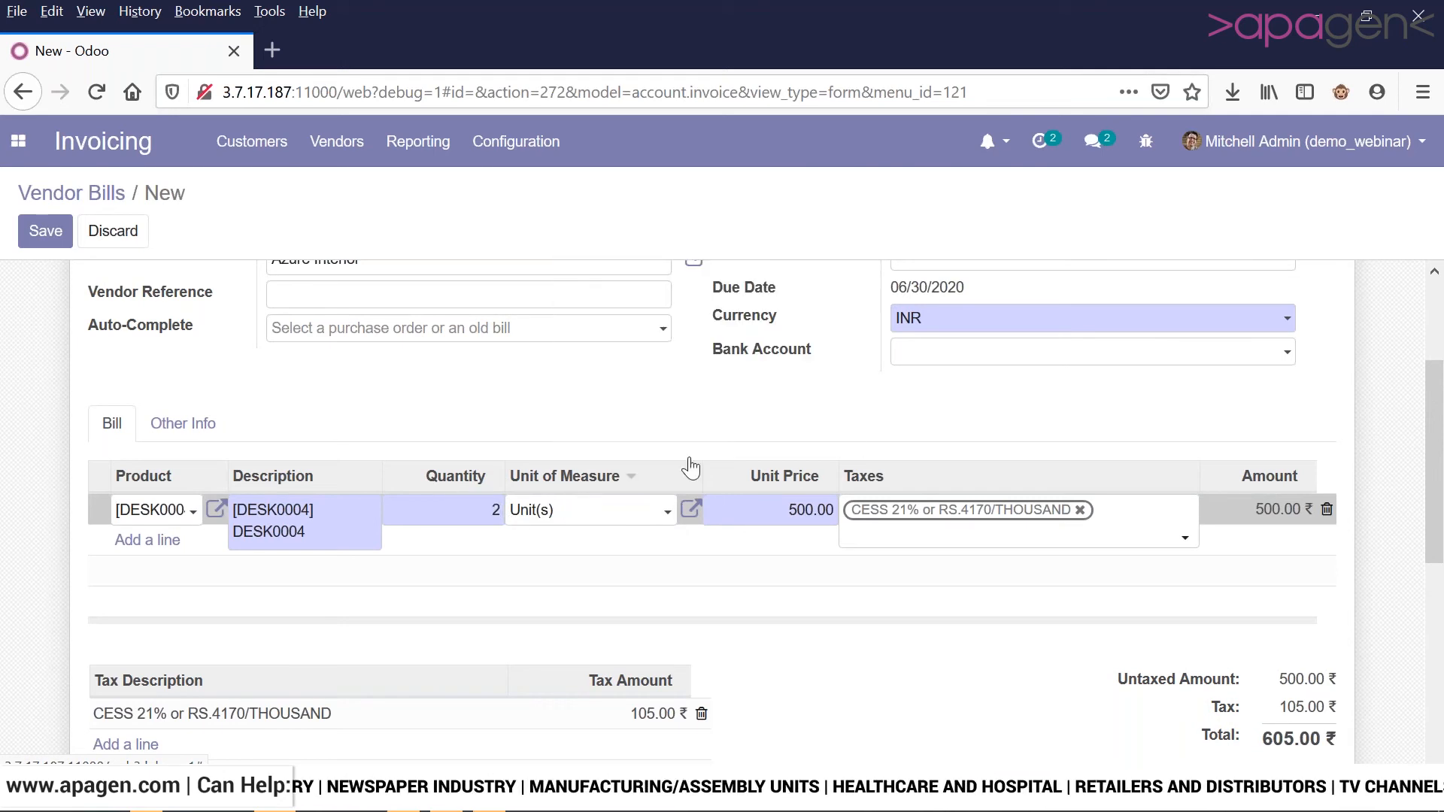
{"action": "left_click", "coordinate": [1046, 431]}
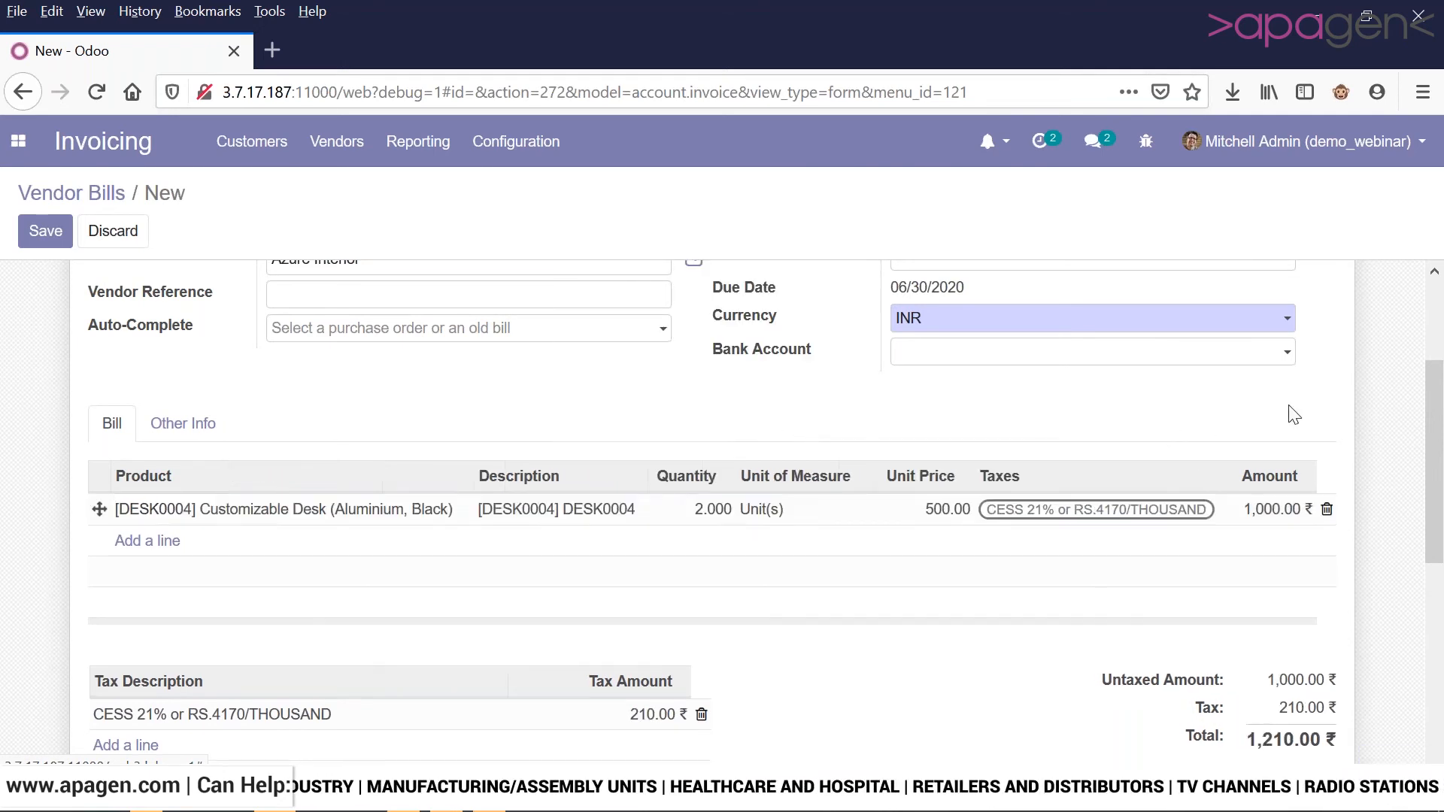
- Validate the Azure Interior vendor bill and register its payment of 1,210.00 INR through the Bank journal
{"action": "scroll", "coordinate": [359, 350], "scroll_direction": "up", "scroll_amount": 3}
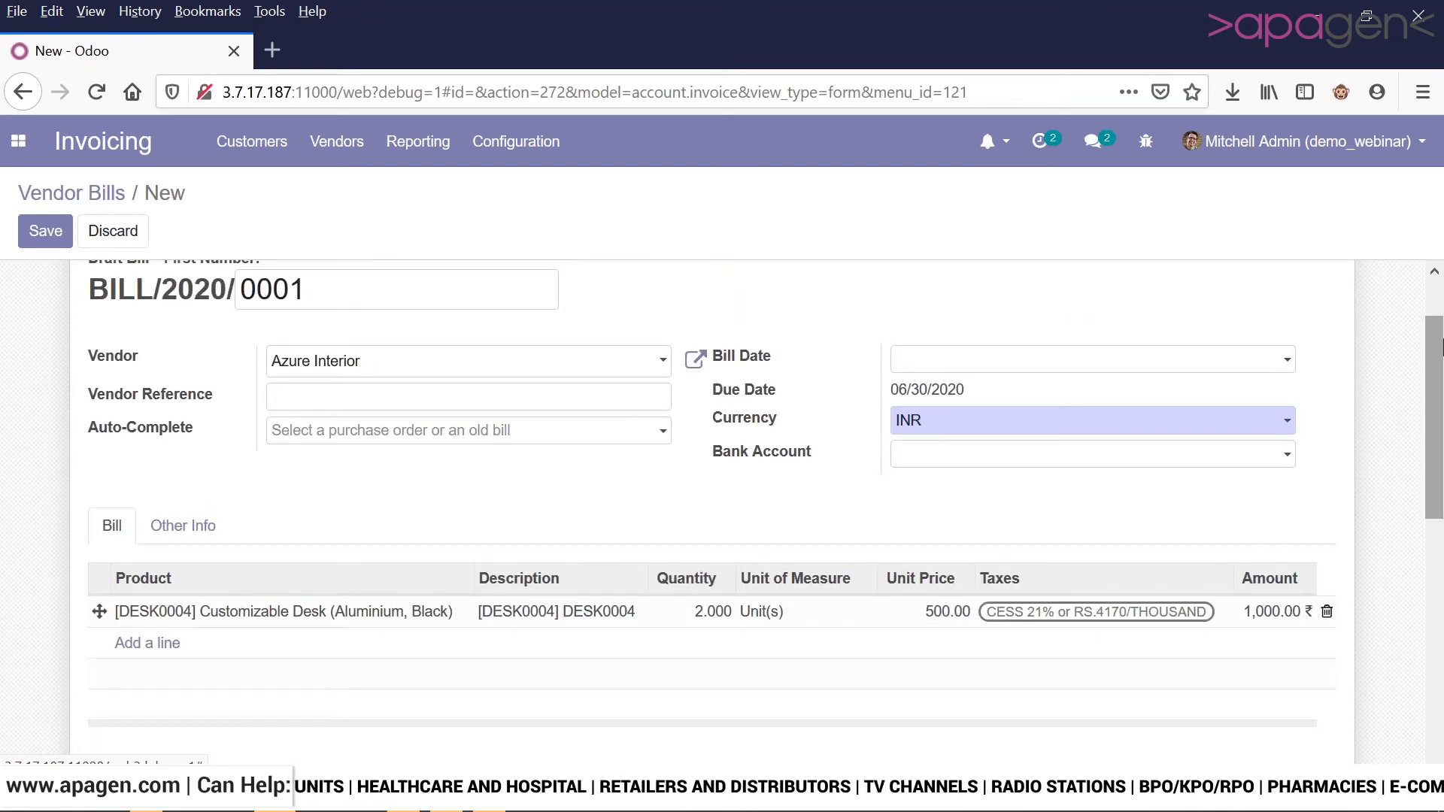
{"action": "scroll", "coordinate": [1436, 318], "scroll_direction": "up", "scroll_amount": 2}
{"action": "scroll", "coordinate": [1436, 318], "scroll_direction": "up", "scroll_amount": 2}
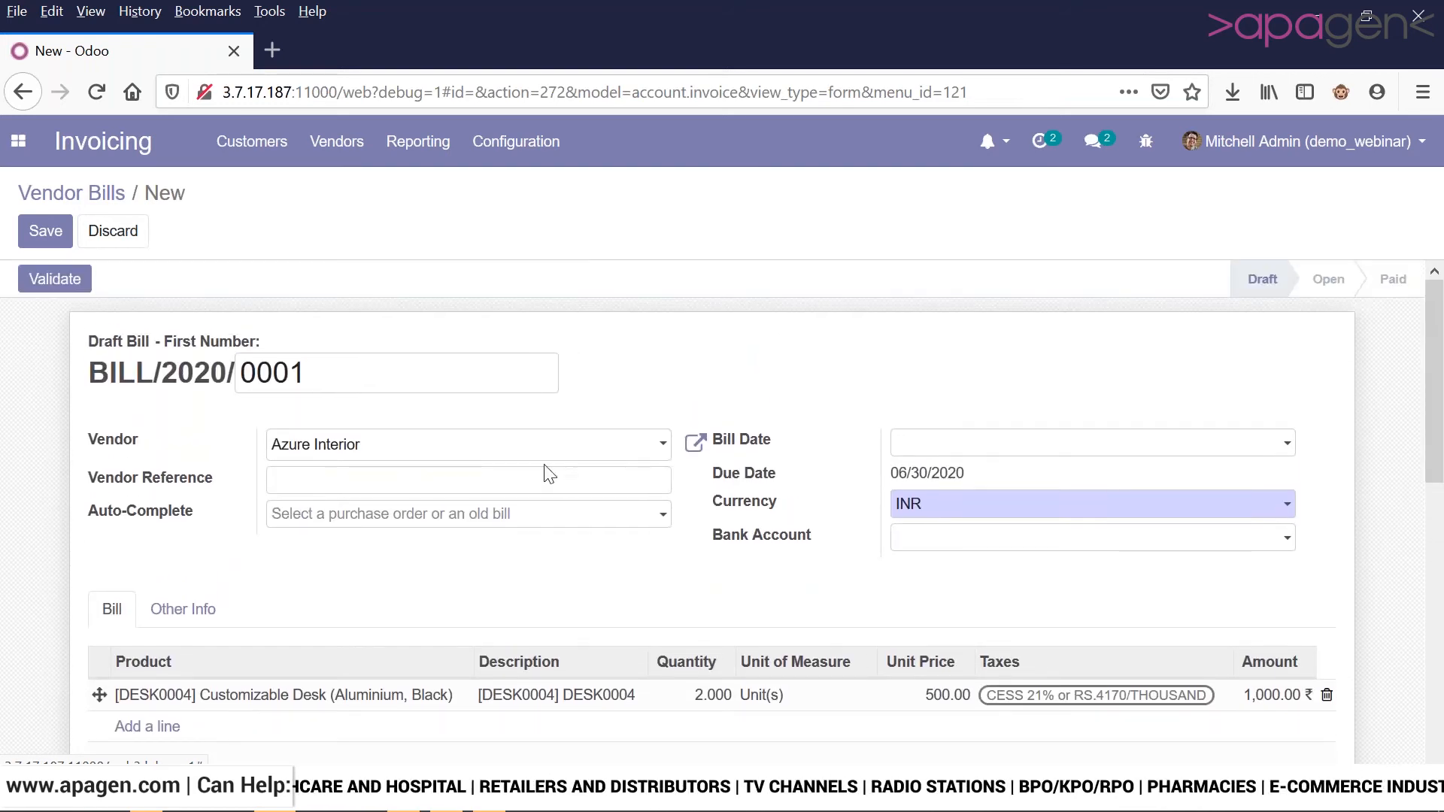
{"action": "left_click", "coordinate": [455, 516]}
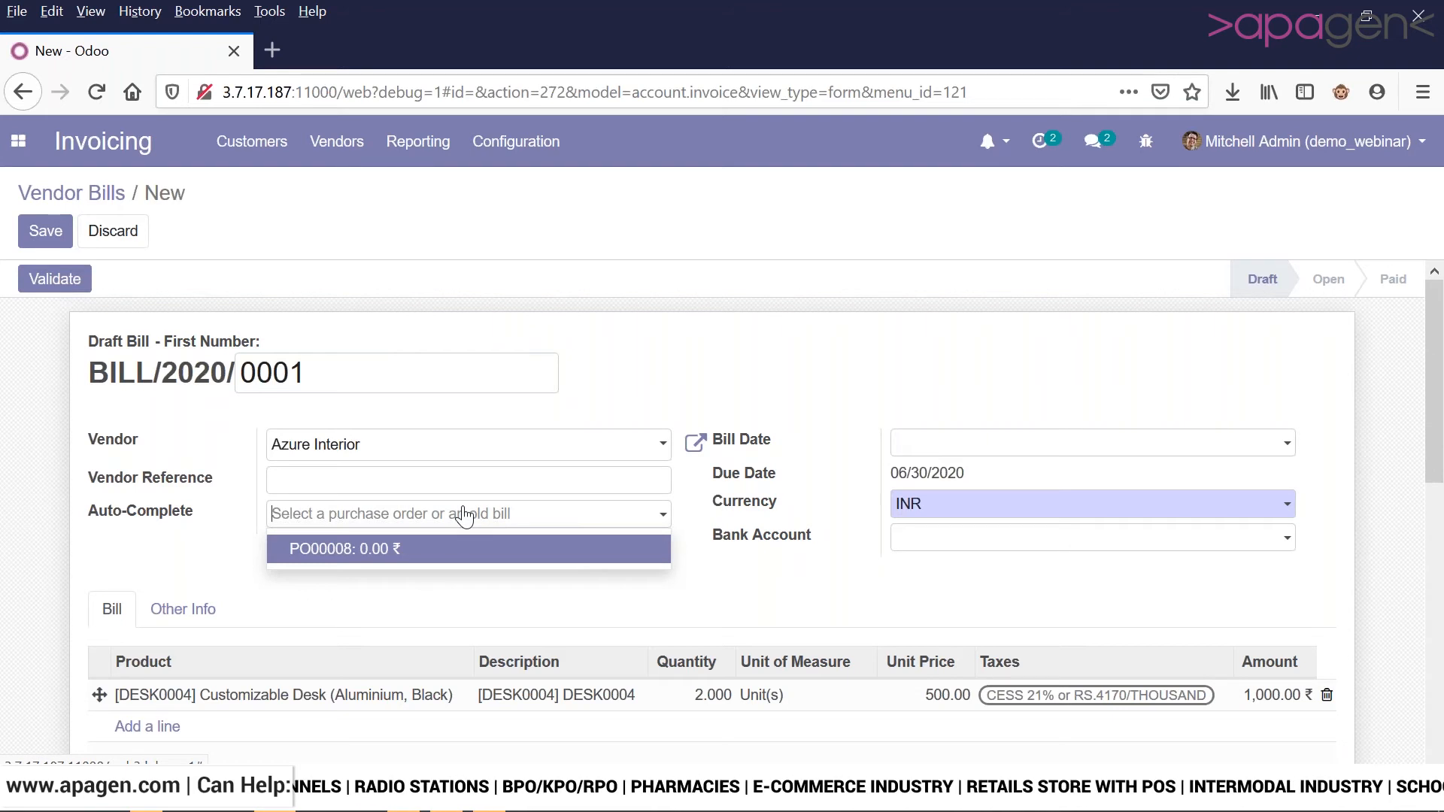
{"action": "left_click", "coordinate": [55, 279]}
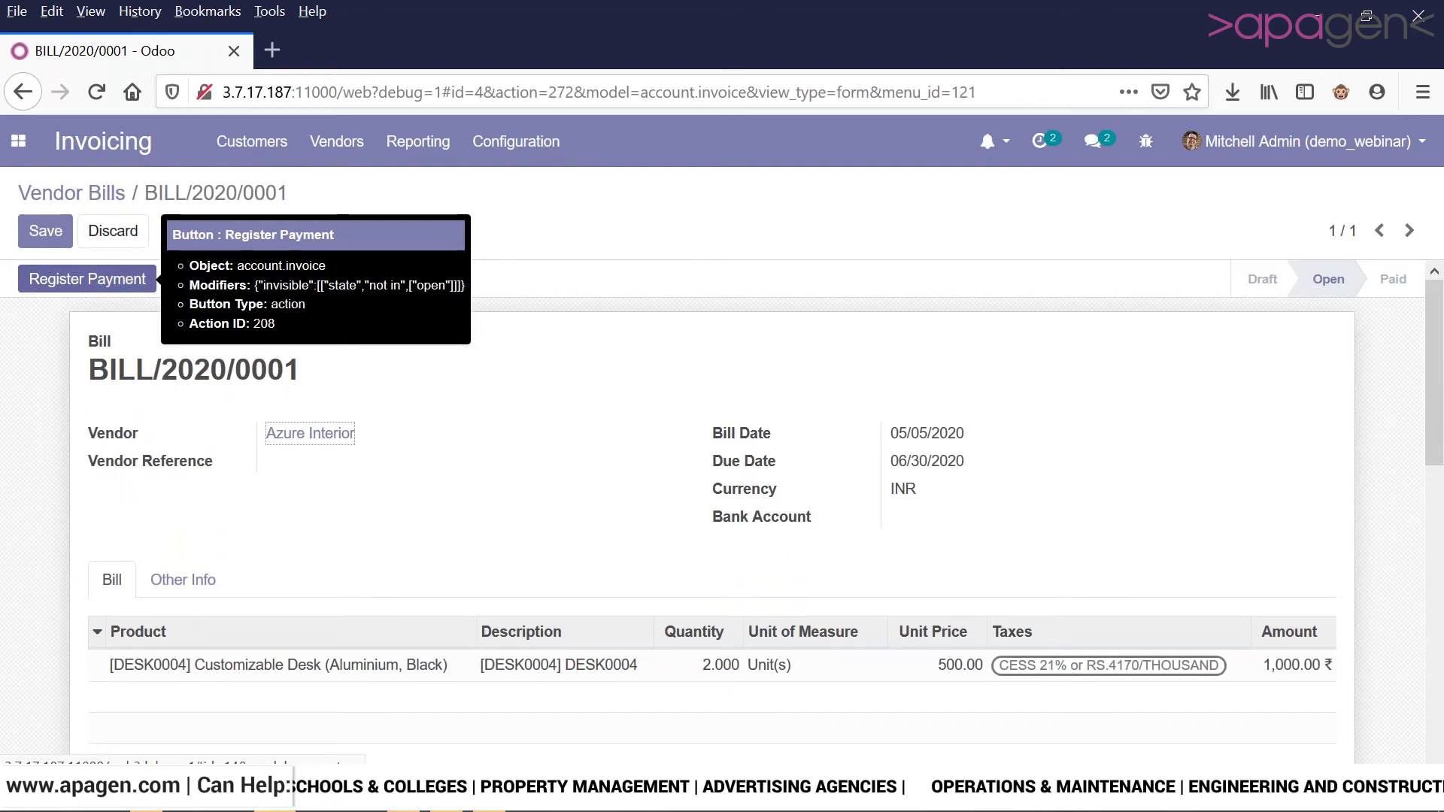
{"action": "left_click", "coordinate": [87, 279]}
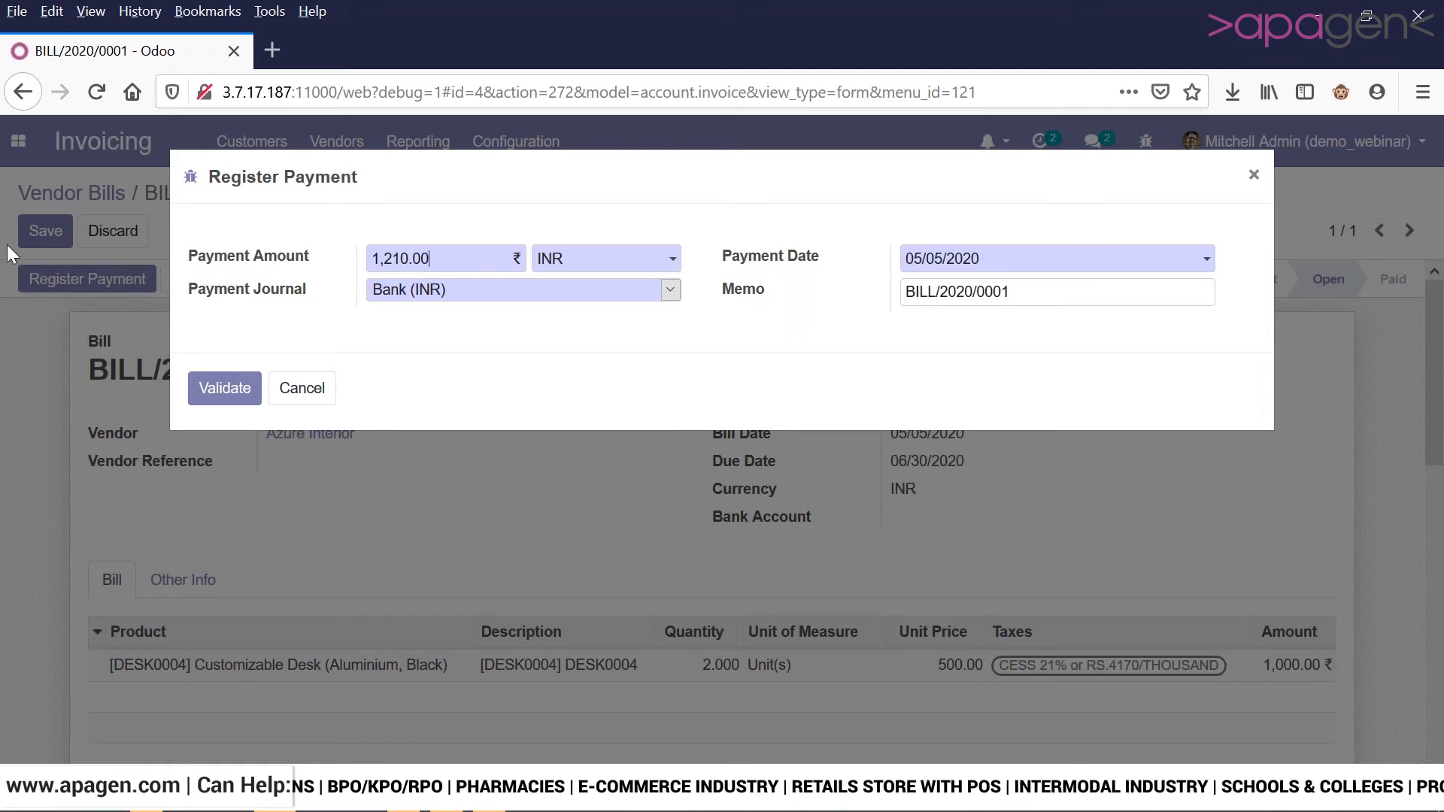
{"action": "left_click", "coordinate": [219, 389]}
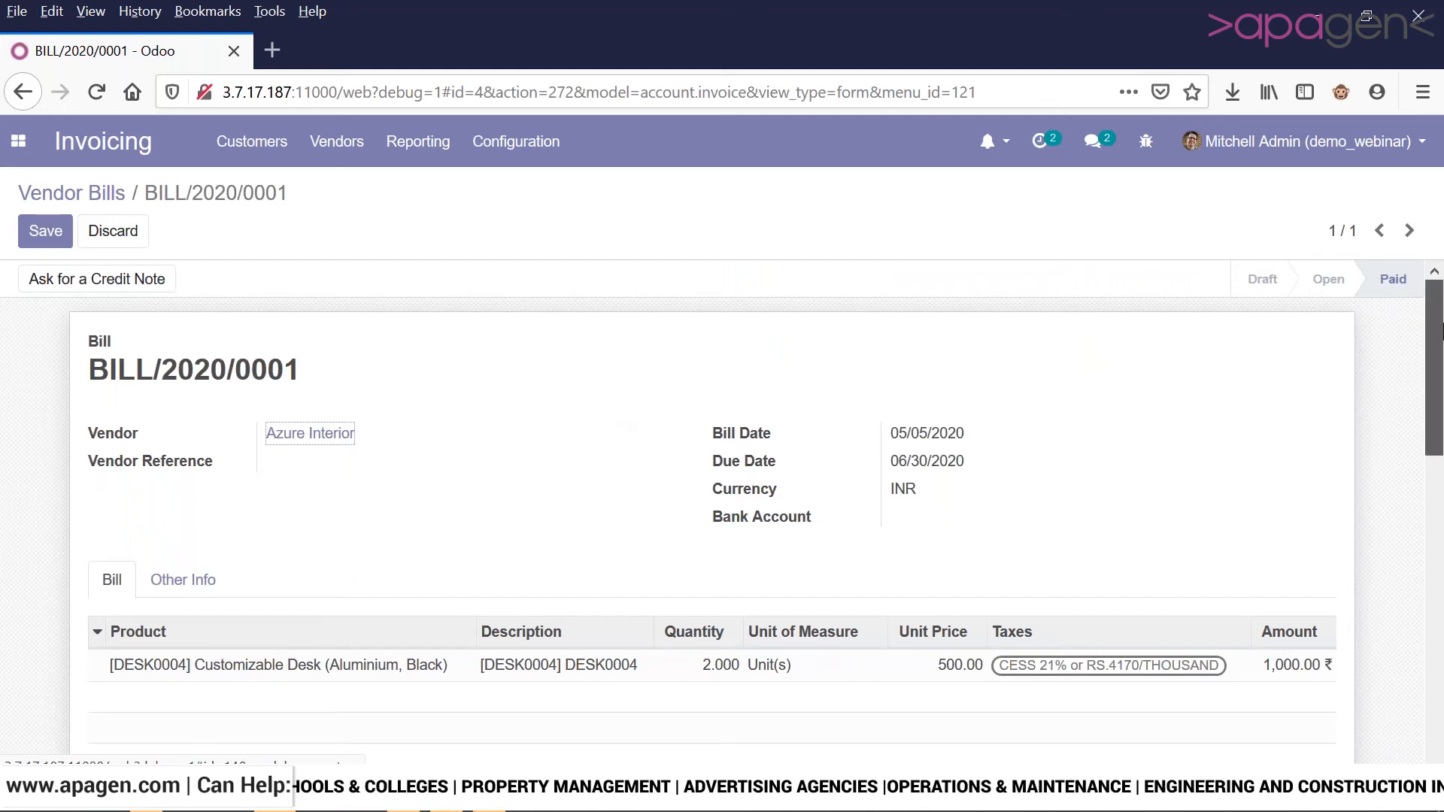
- Inspect the payment details in the vendor bill's totals and try to unreconcile the payment
{"action": "left_click_drag", "start_coordinate": [1441, 337], "coordinate": [1429, 466]}
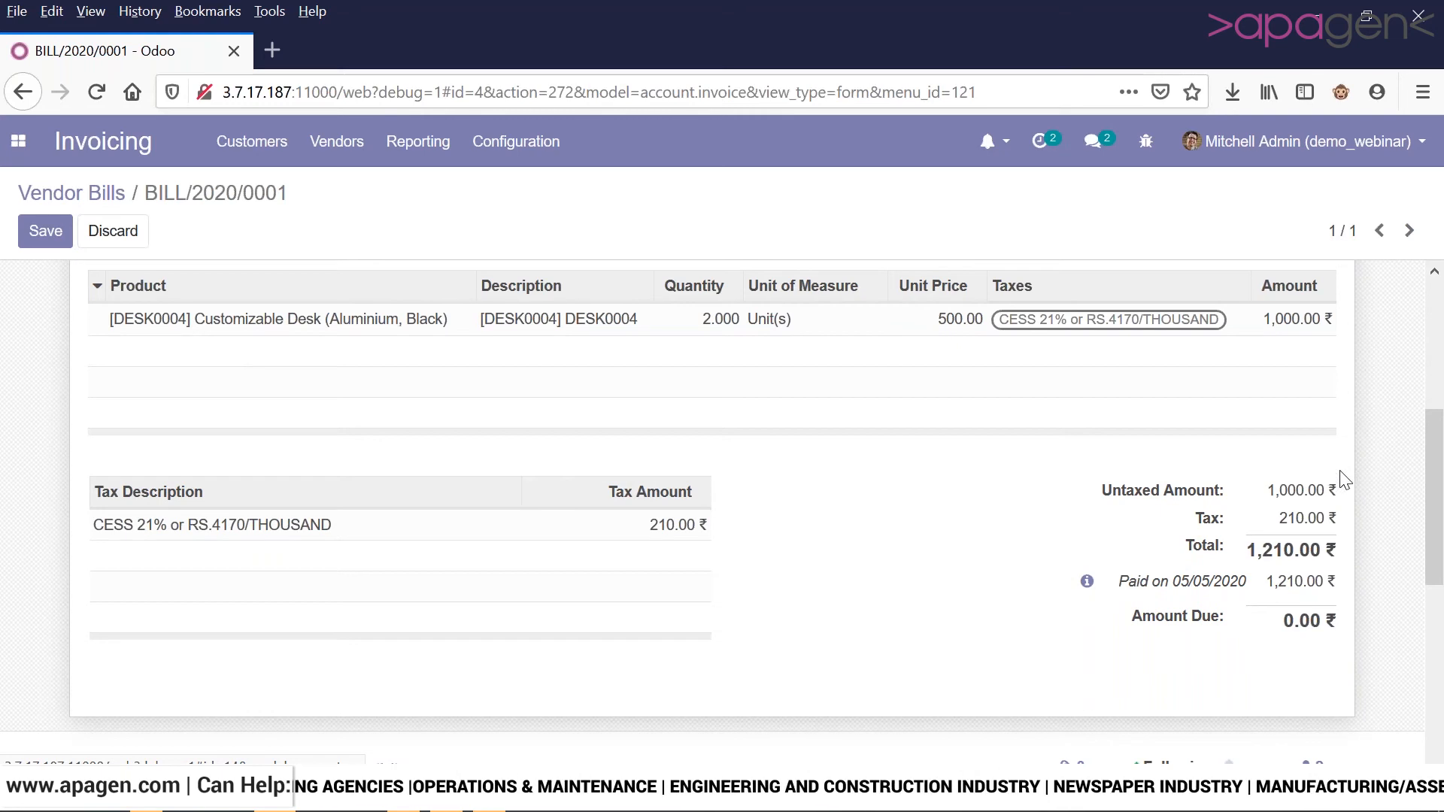
{"action": "mouse_move", "coordinate": [1198, 563]}
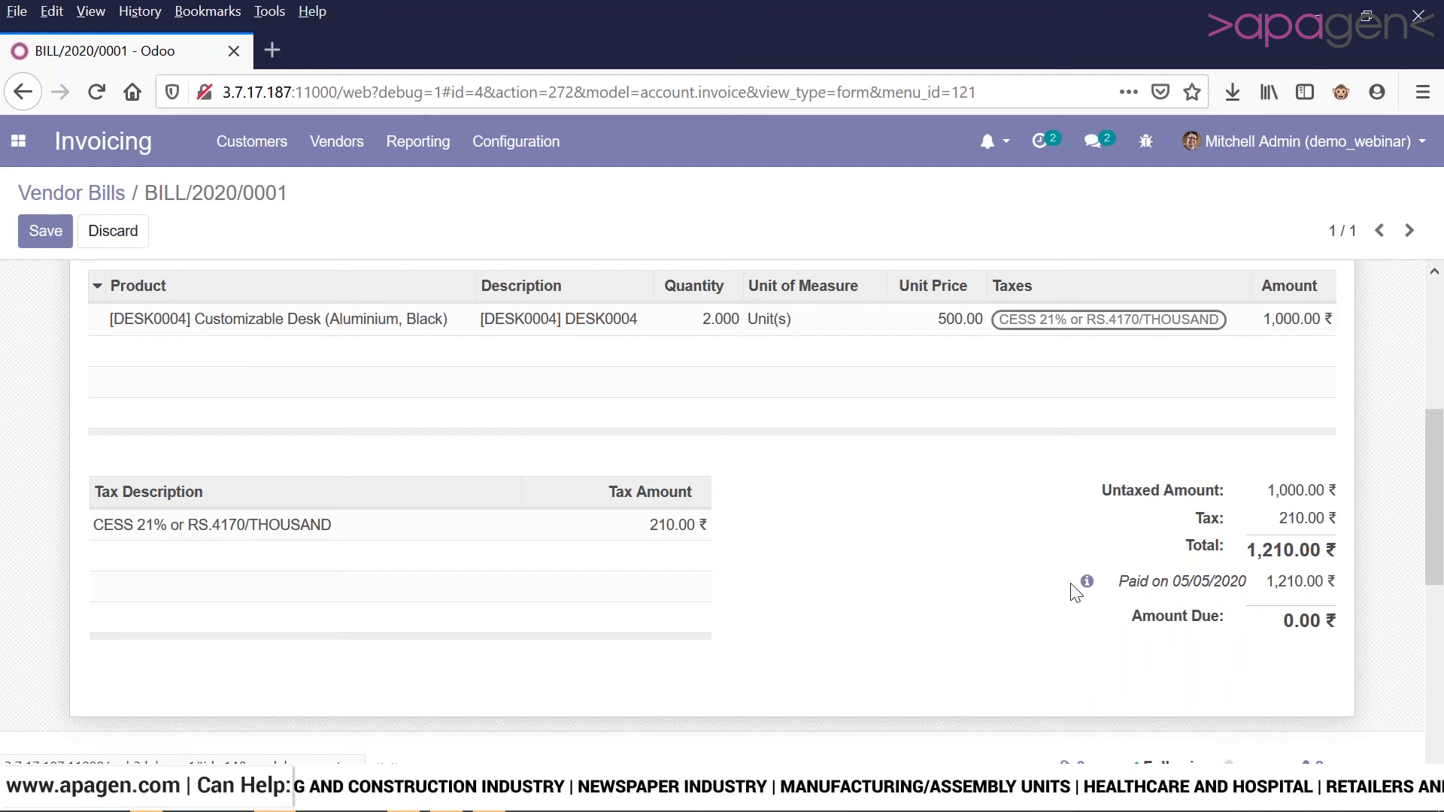
{"action": "mouse_move", "coordinate": [1088, 589]}
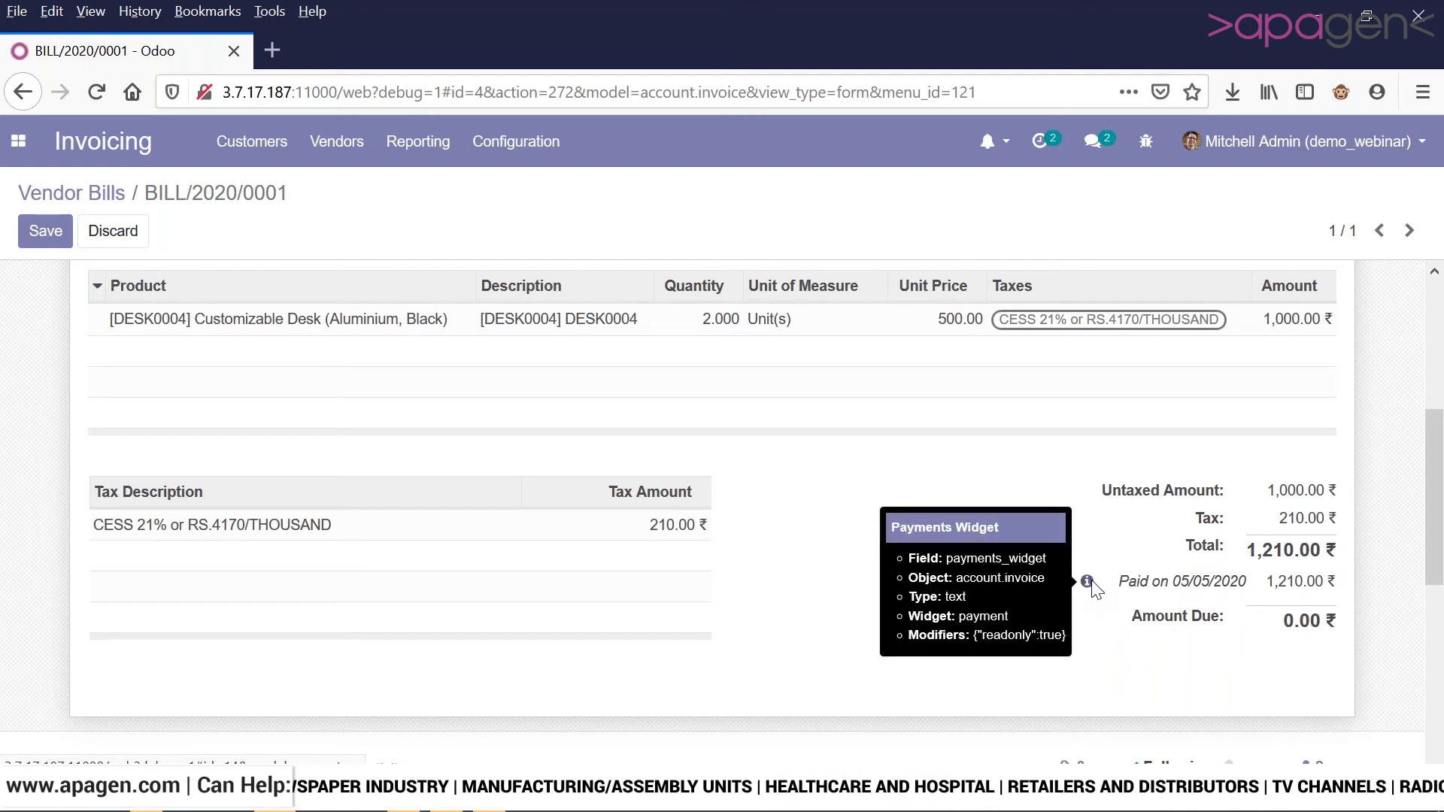
{"action": "left_click", "coordinate": [1089, 583]}
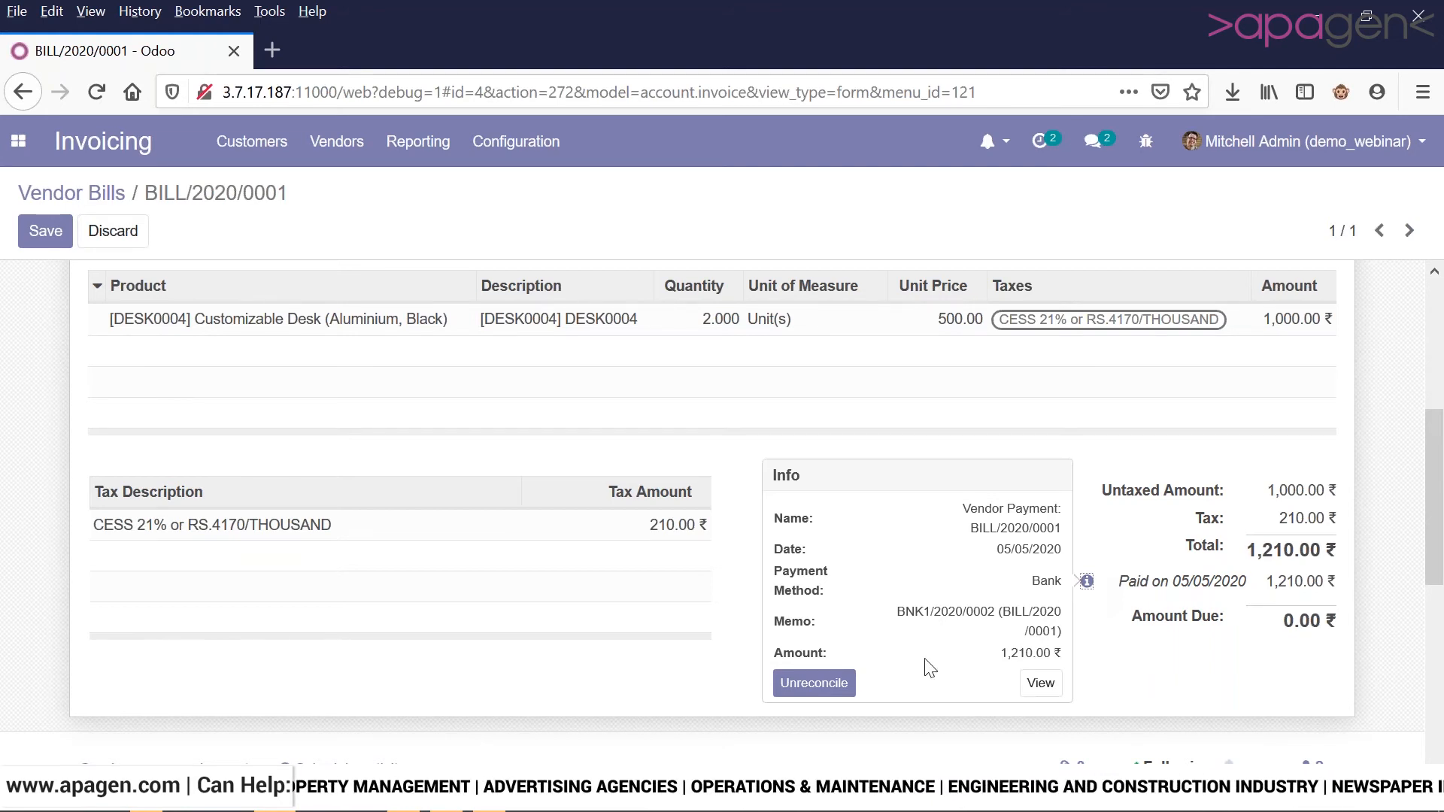
{"action": "left_click", "coordinate": [814, 683]}
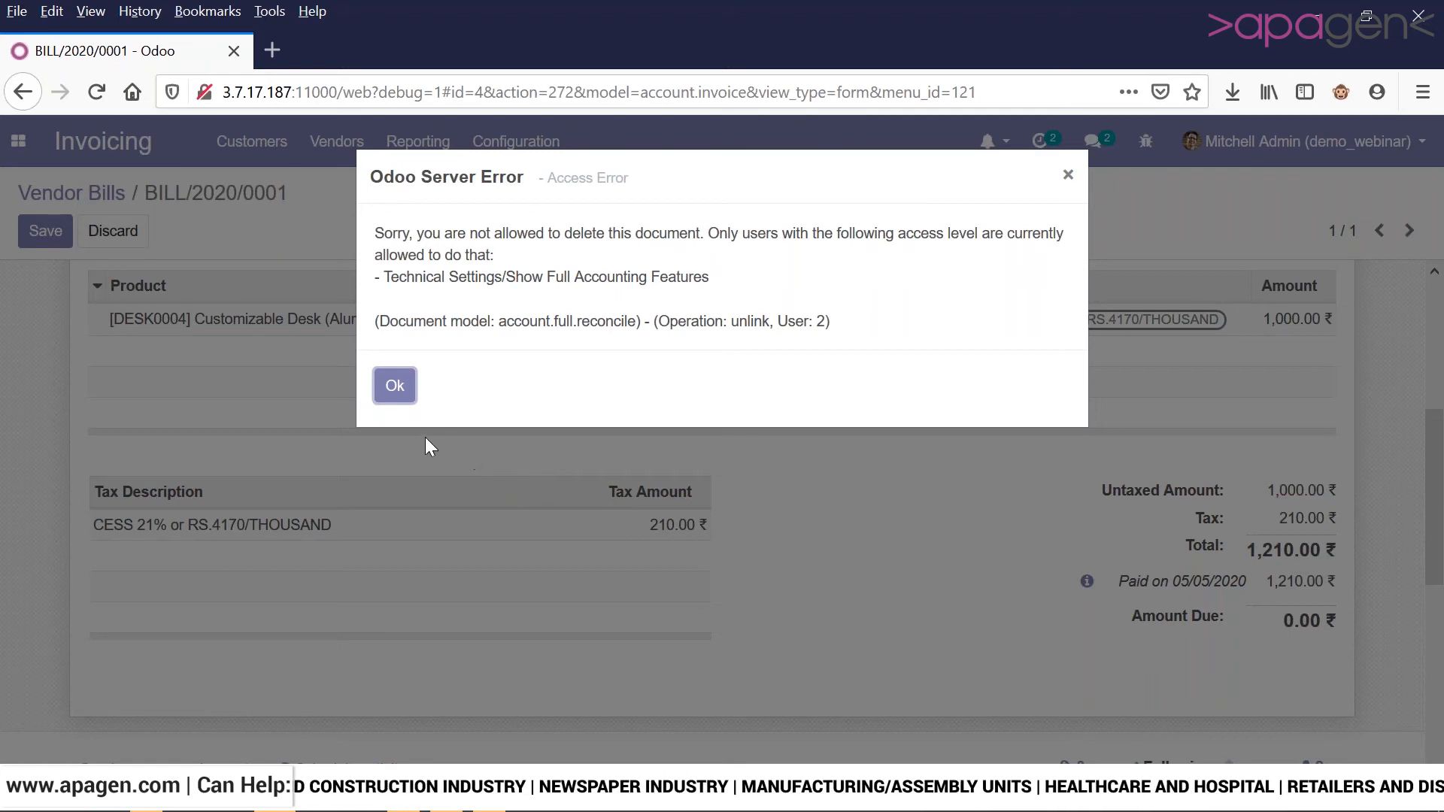
{"action": "left_click", "coordinate": [393, 396]}
{"action": "mouse_move", "coordinate": [396, 404]}
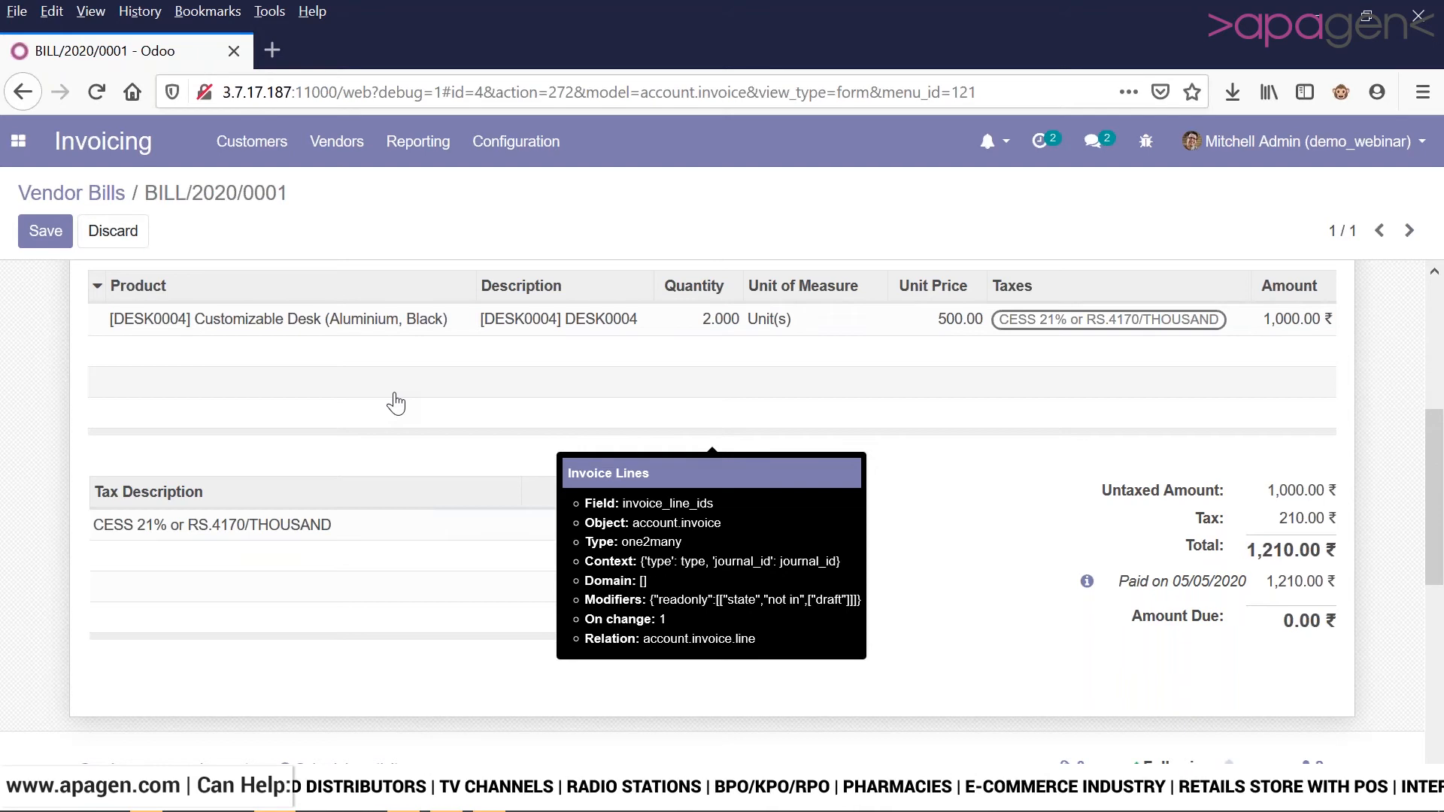
- View the Invoices Analysis report and review the Invoicing settings from Taxes down to the vendor bill options
{"action": "left_click", "coordinate": [438, 145]}
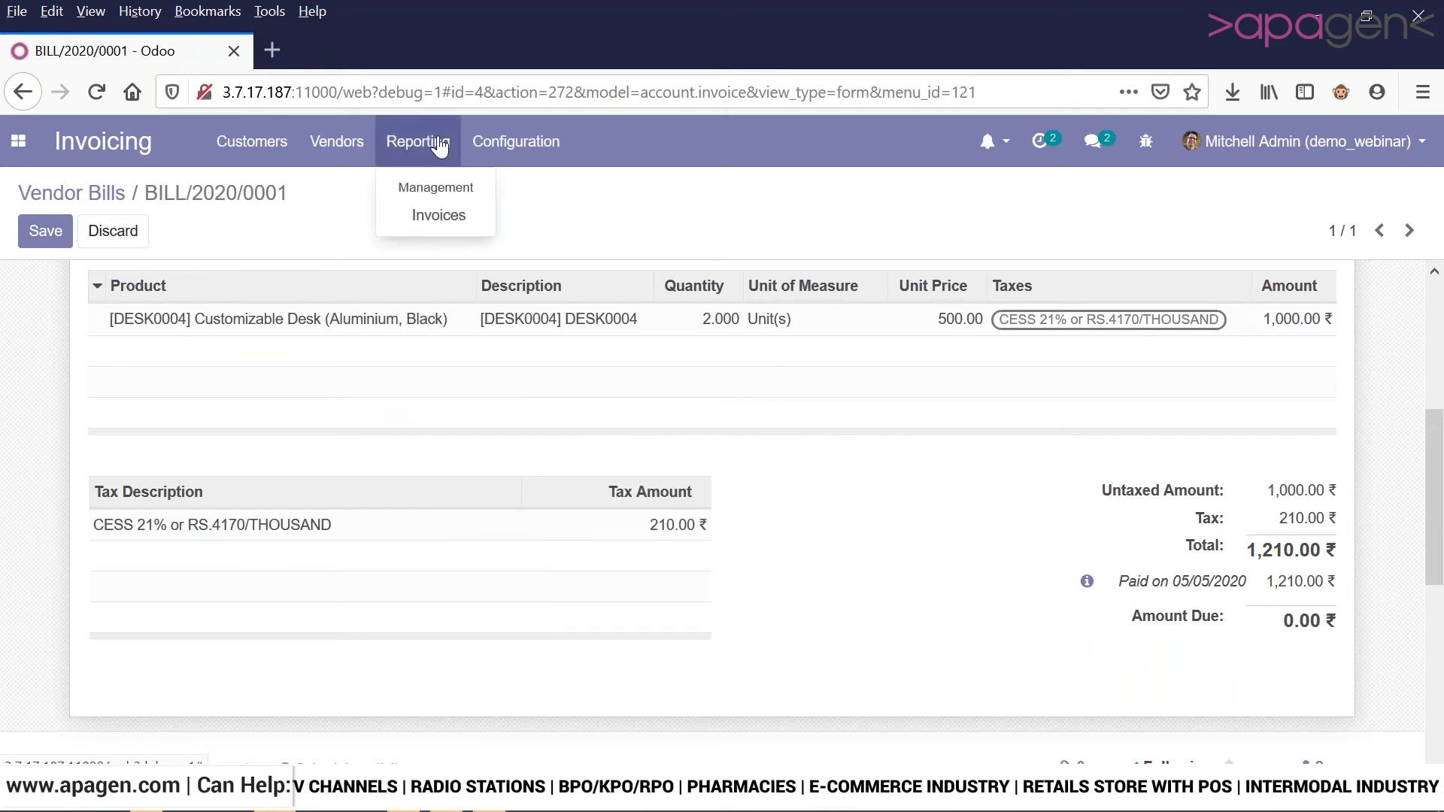
{"action": "left_click", "coordinate": [461, 220]}
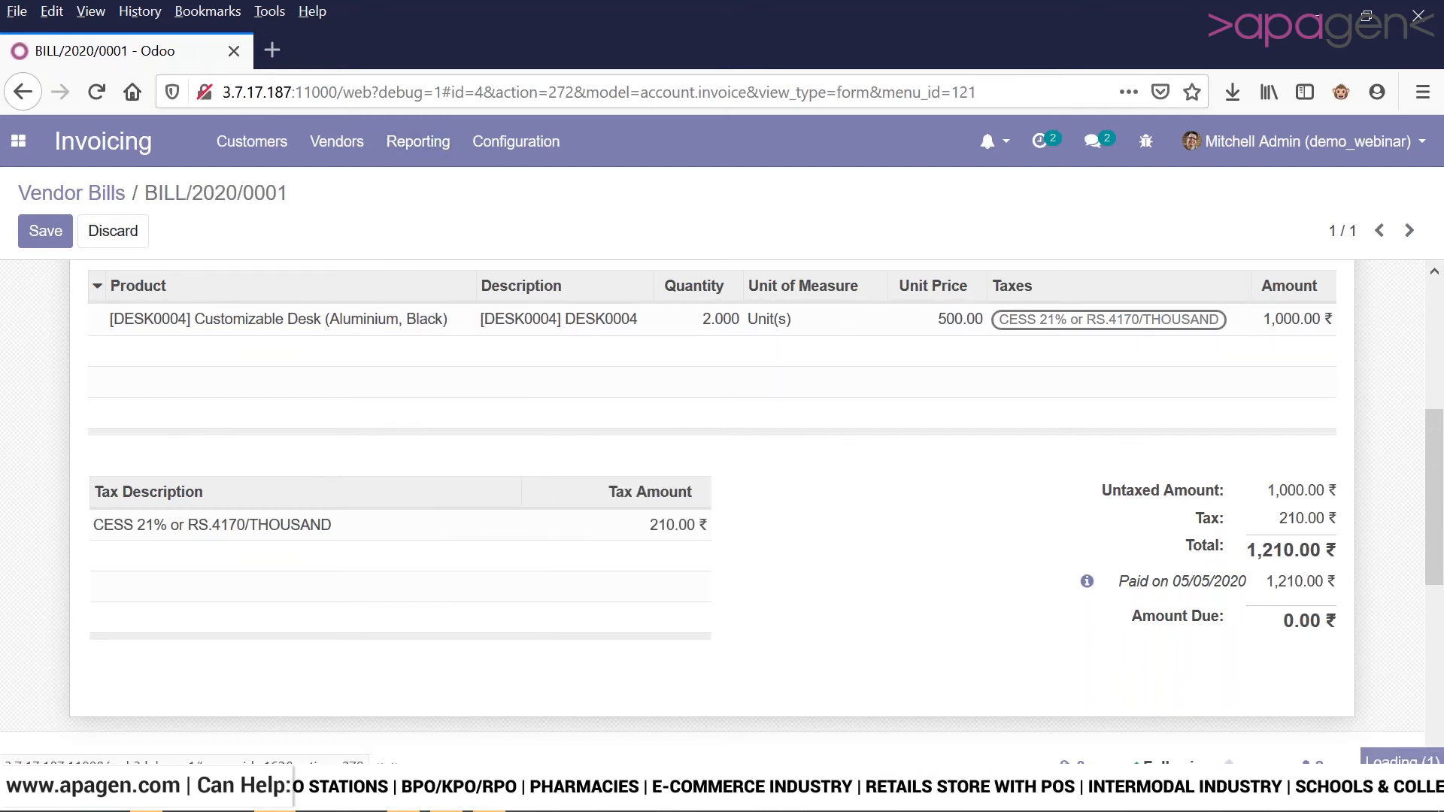
{"action": "left_click", "coordinate": [519, 147]}
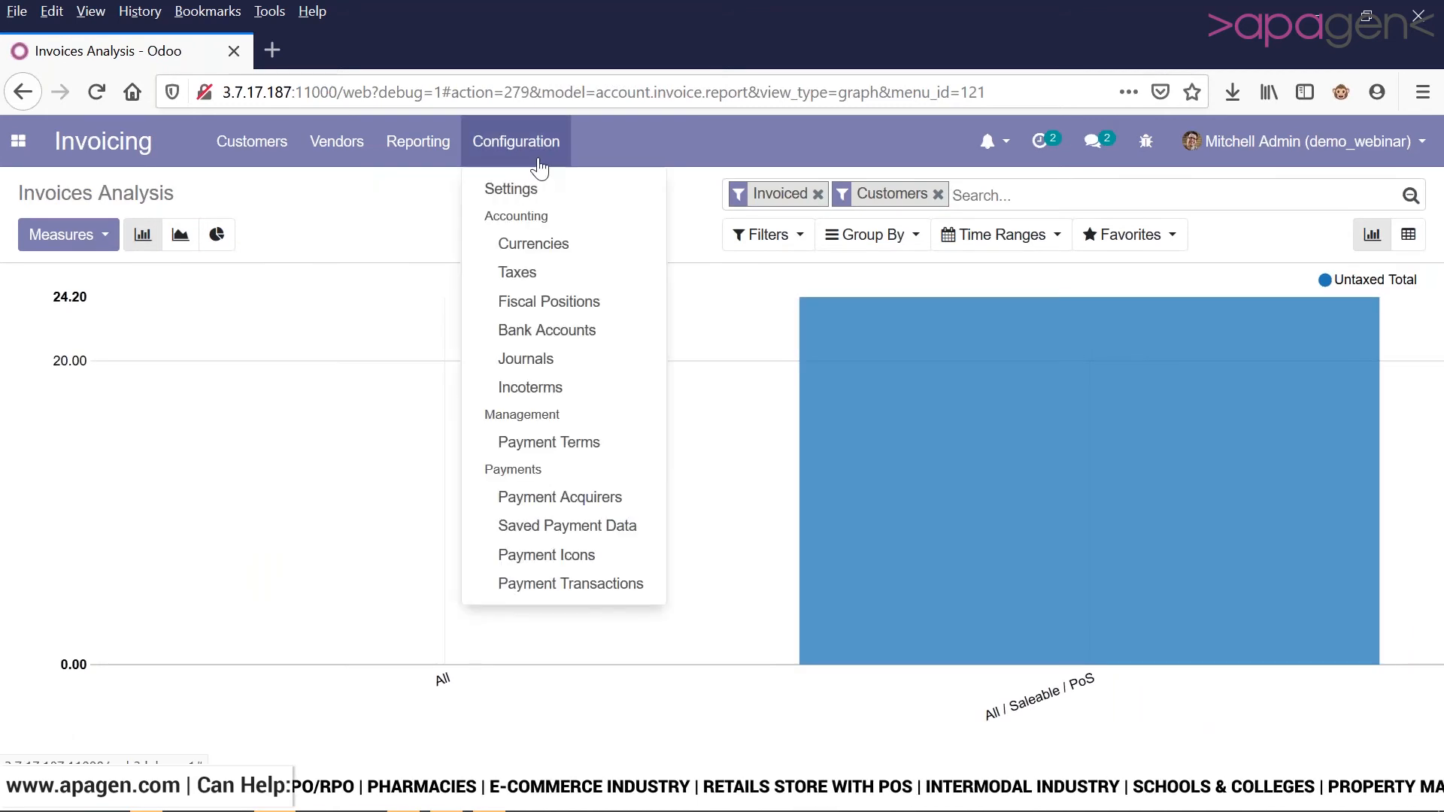
{"action": "left_click", "coordinate": [512, 190]}
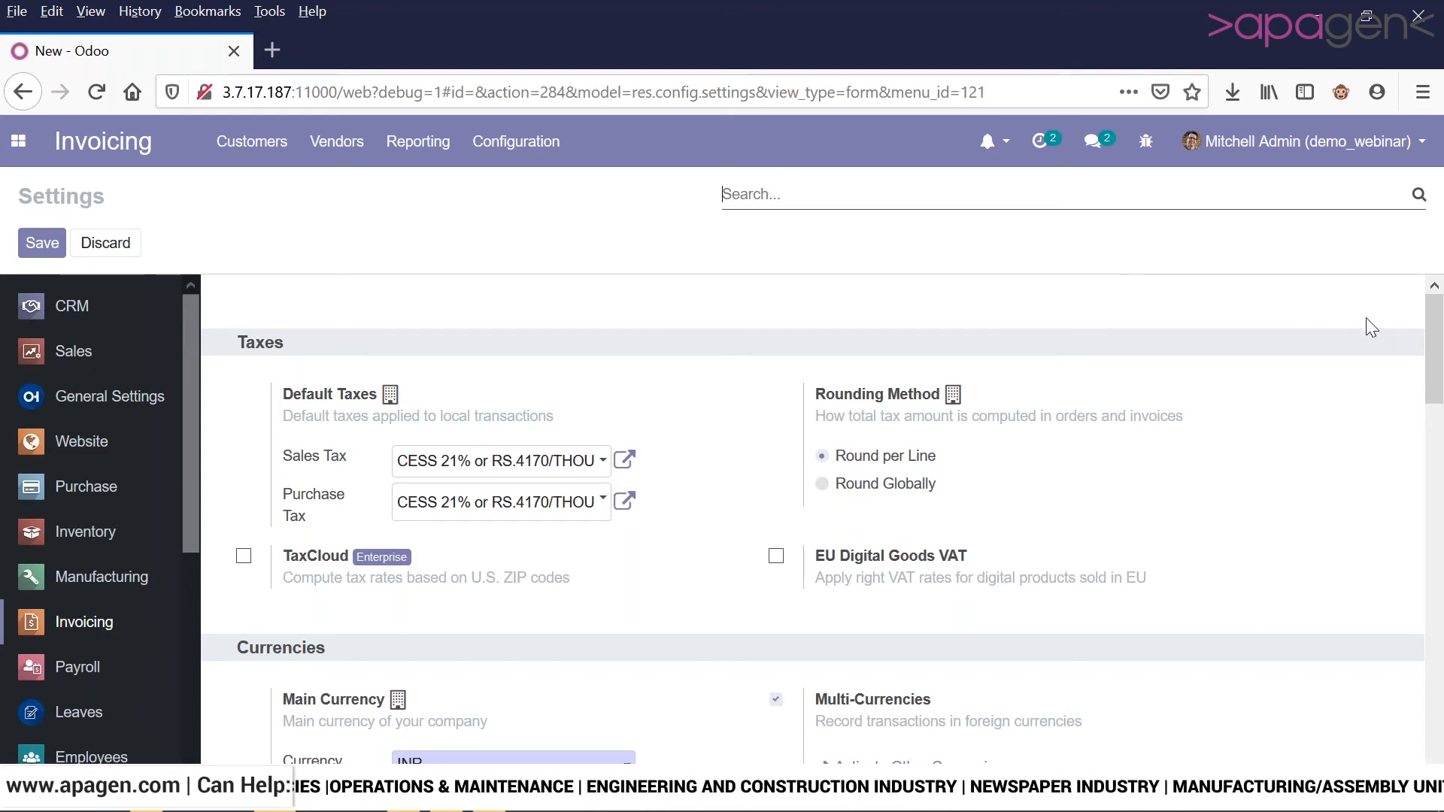
{"action": "left_click_drag", "start_coordinate": [1431, 323], "coordinate": [1441, 675]}
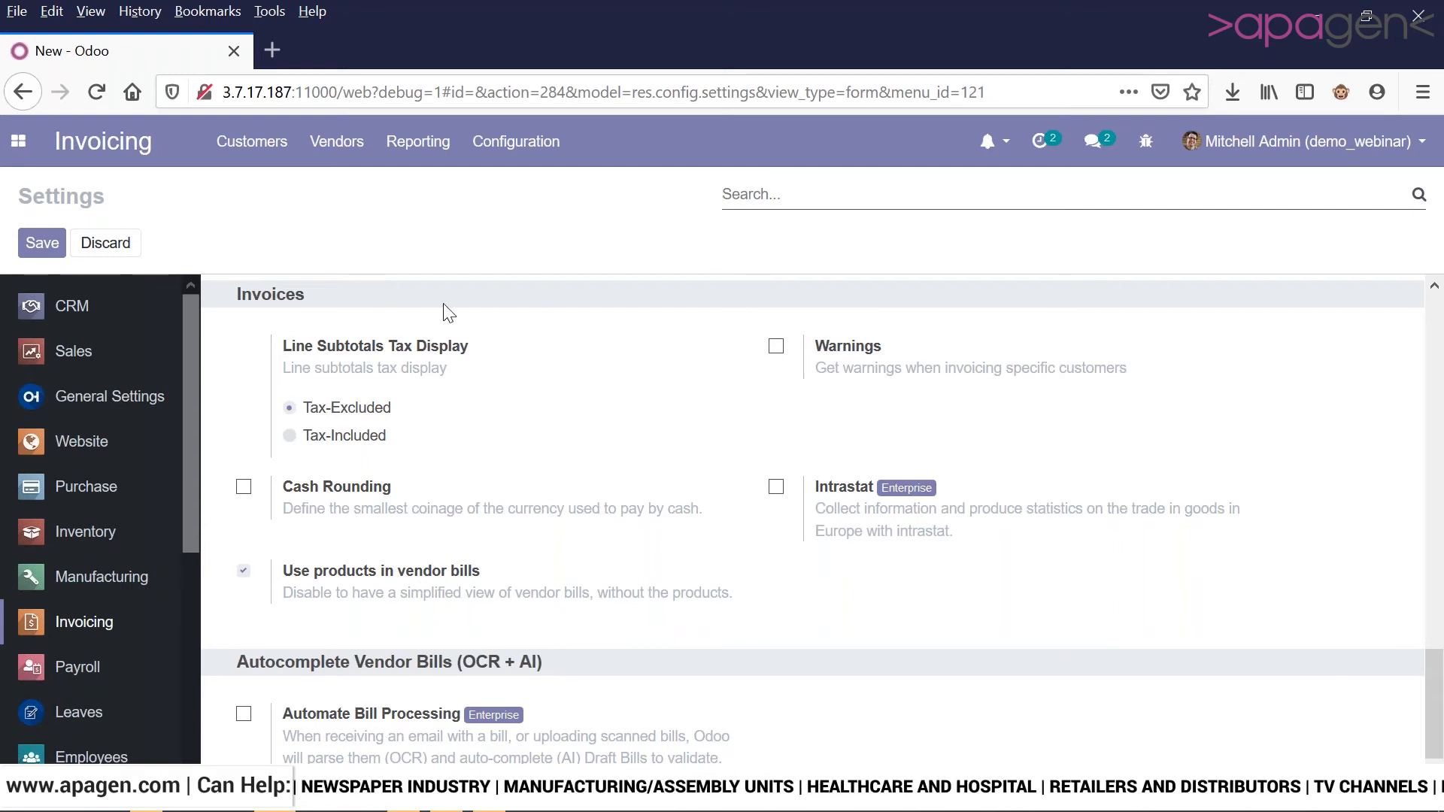
- Switch to the Project app and view its settings
{"action": "left_click", "coordinate": [6, 145]}
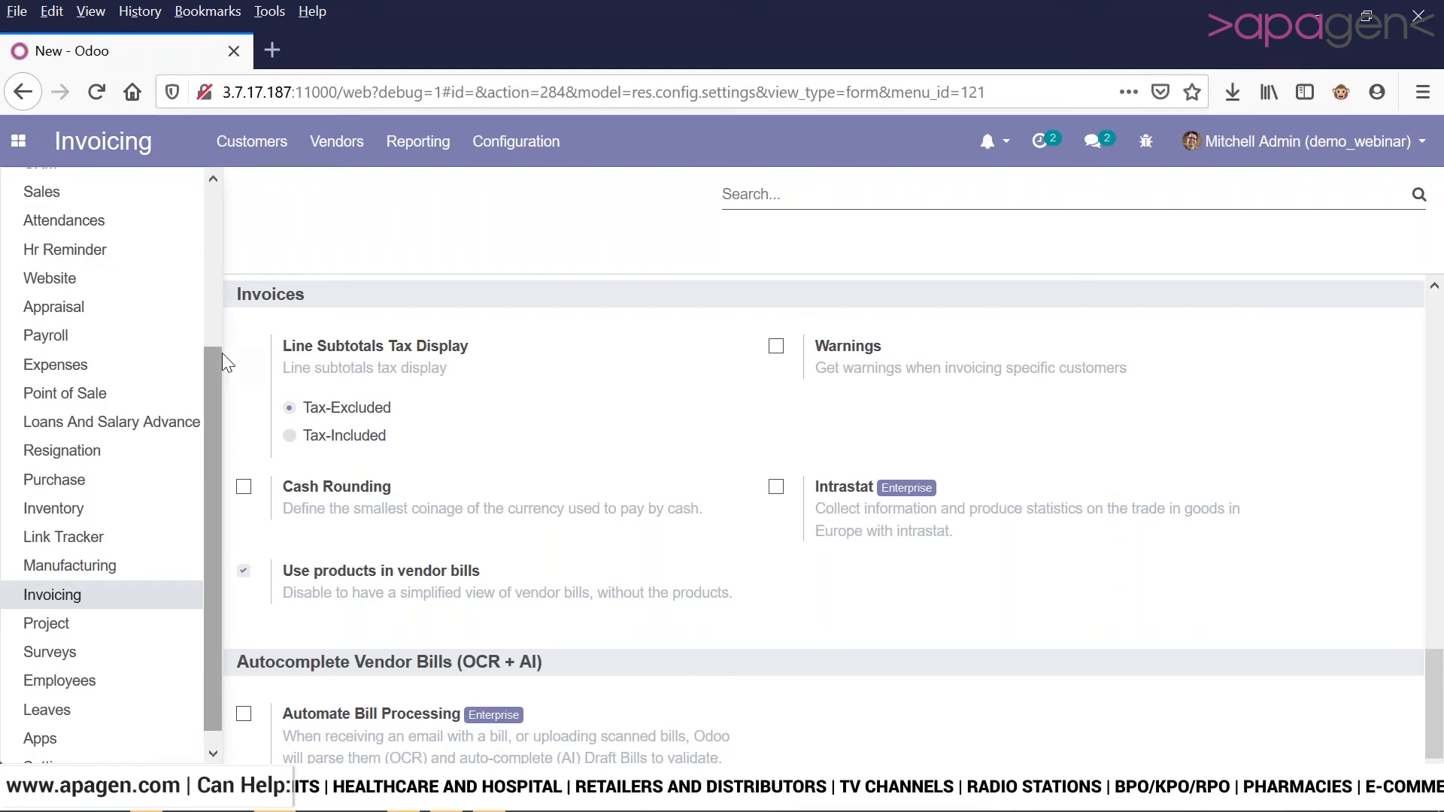
{"action": "scroll", "coordinate": [222, 353], "scroll_direction": "down", "scroll_amount": 1}
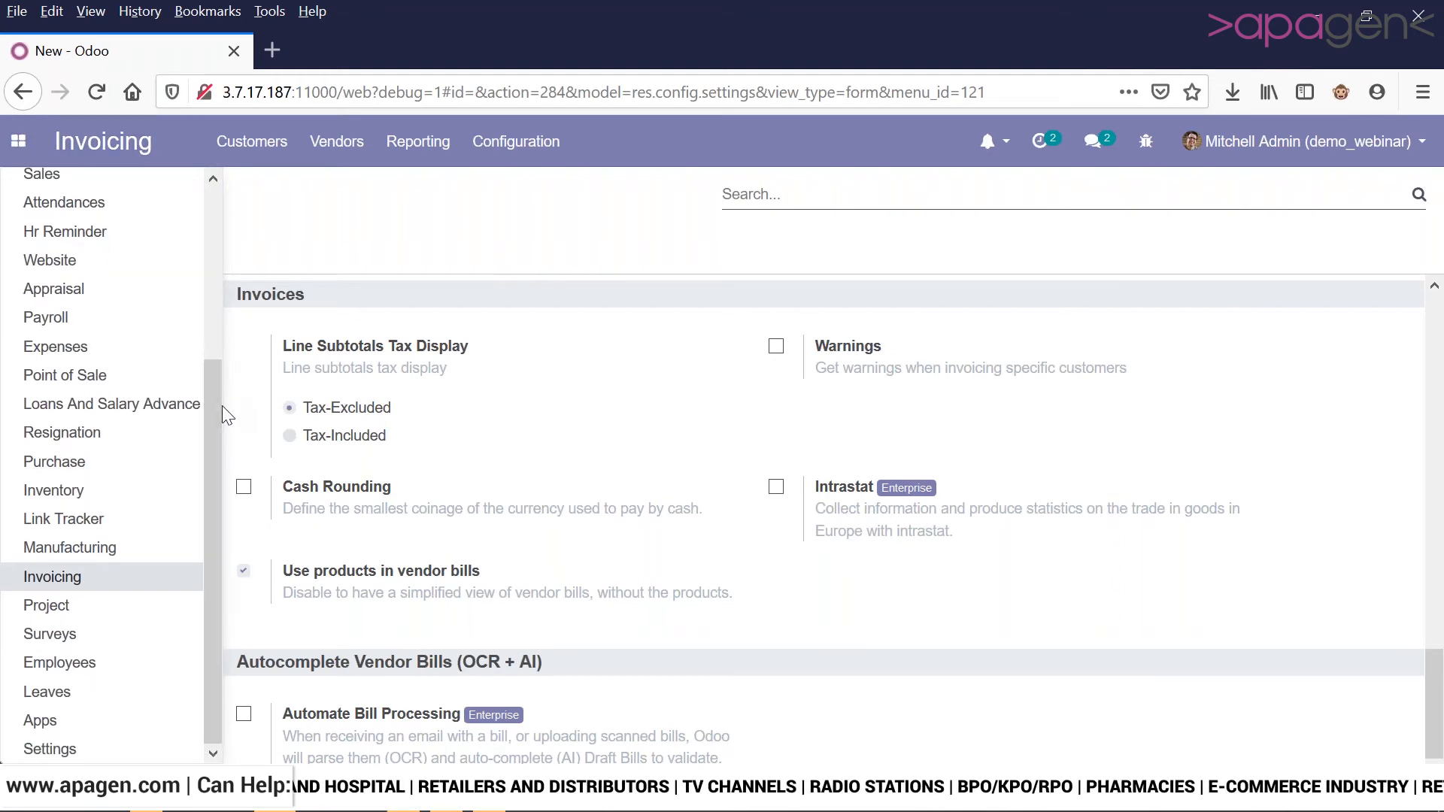
{"action": "left_click", "coordinate": [89, 607]}
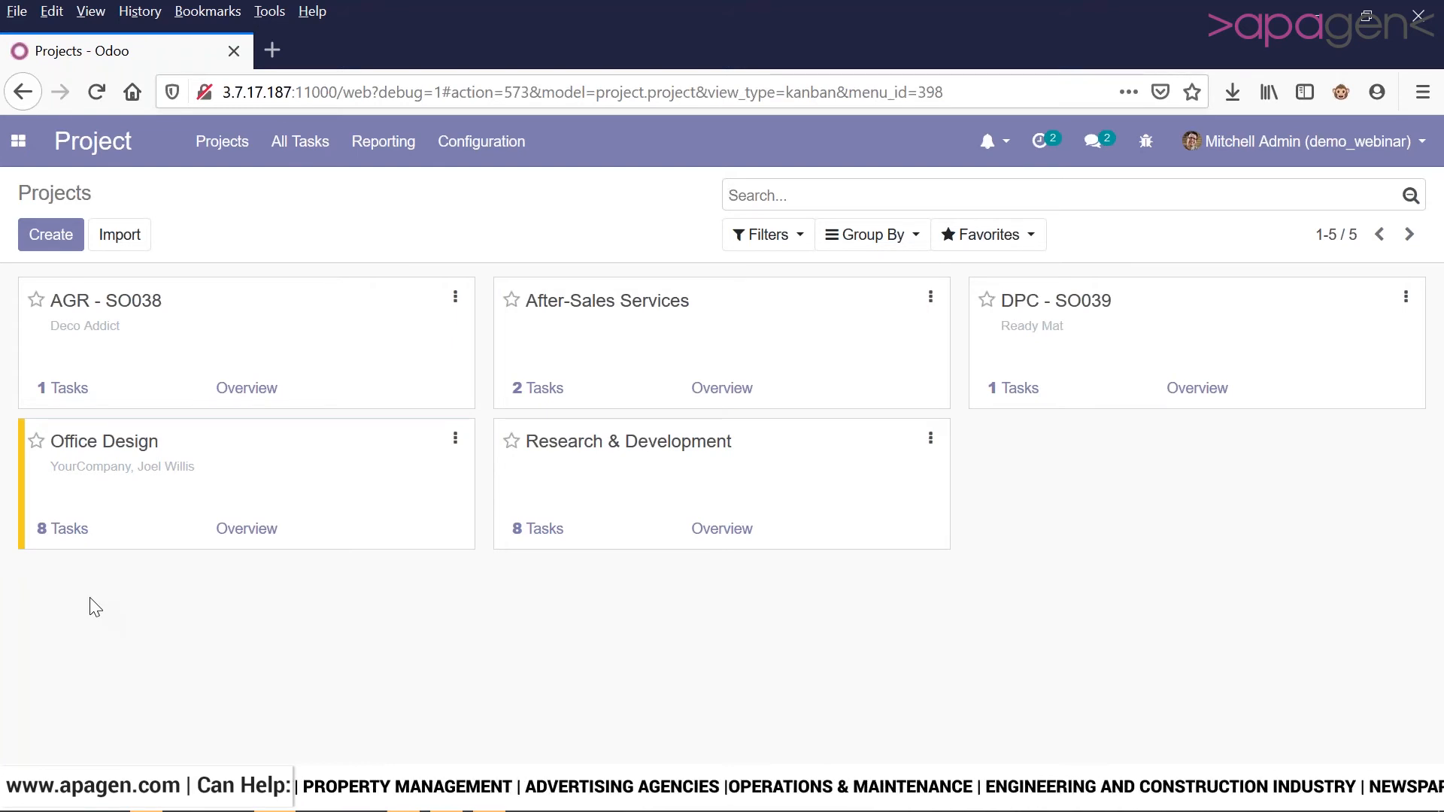
{"action": "left_click", "coordinate": [500, 154]}
{"action": "left_click", "coordinate": [500, 188]}
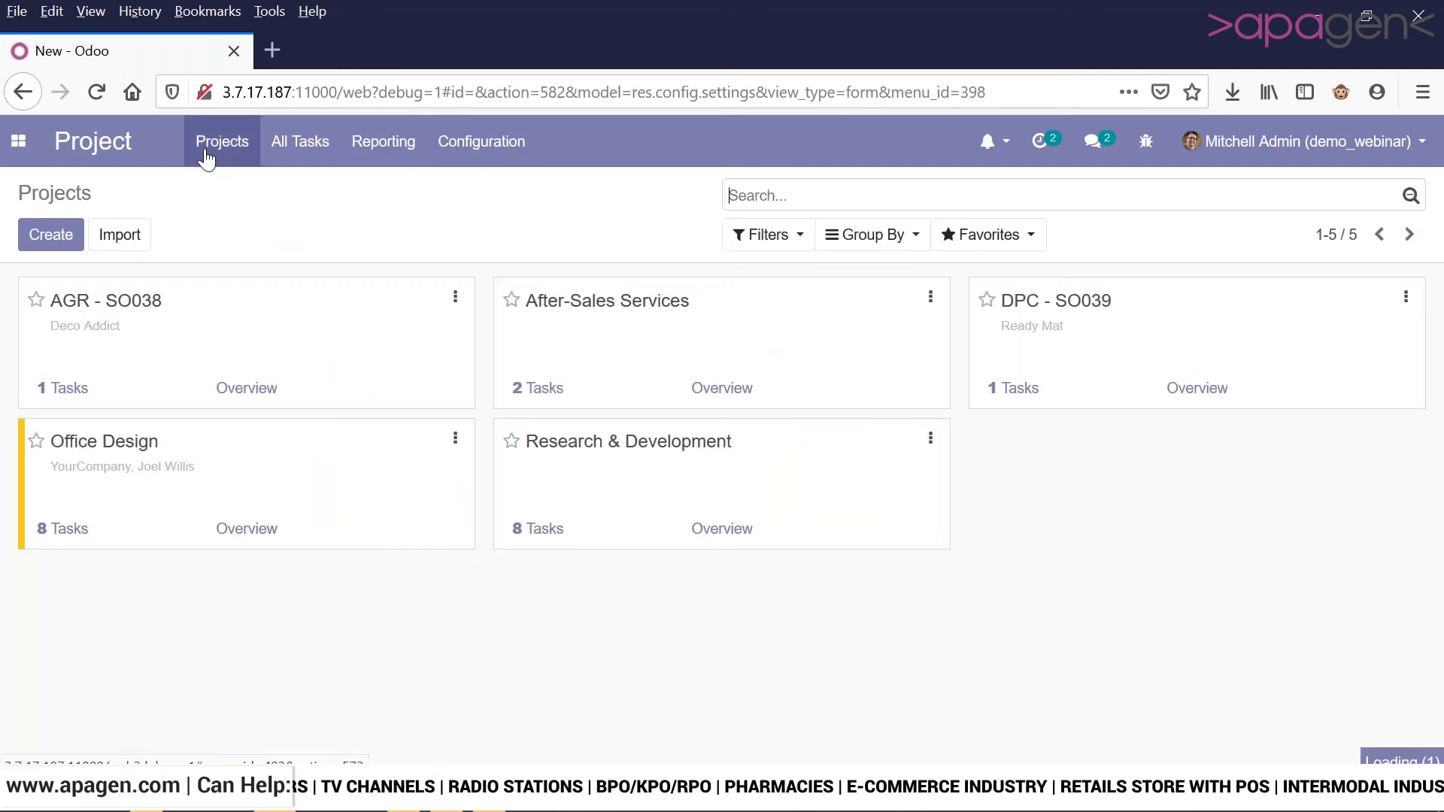
- From the projects overview, open the AGR - SO038 project for editing and show its tasks
{"action": "left_click", "coordinate": [454, 298]}
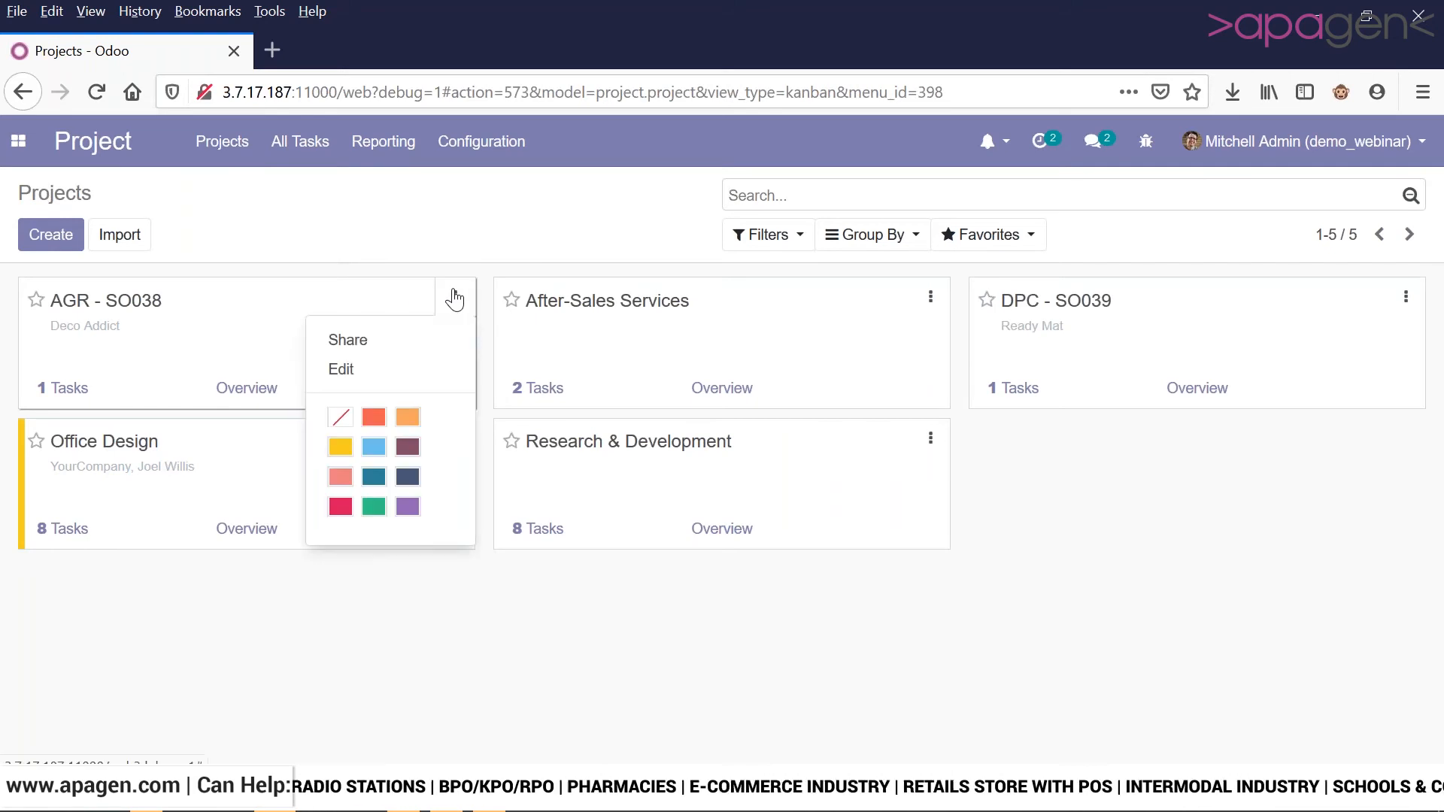
{"action": "left_click", "coordinate": [410, 377]}
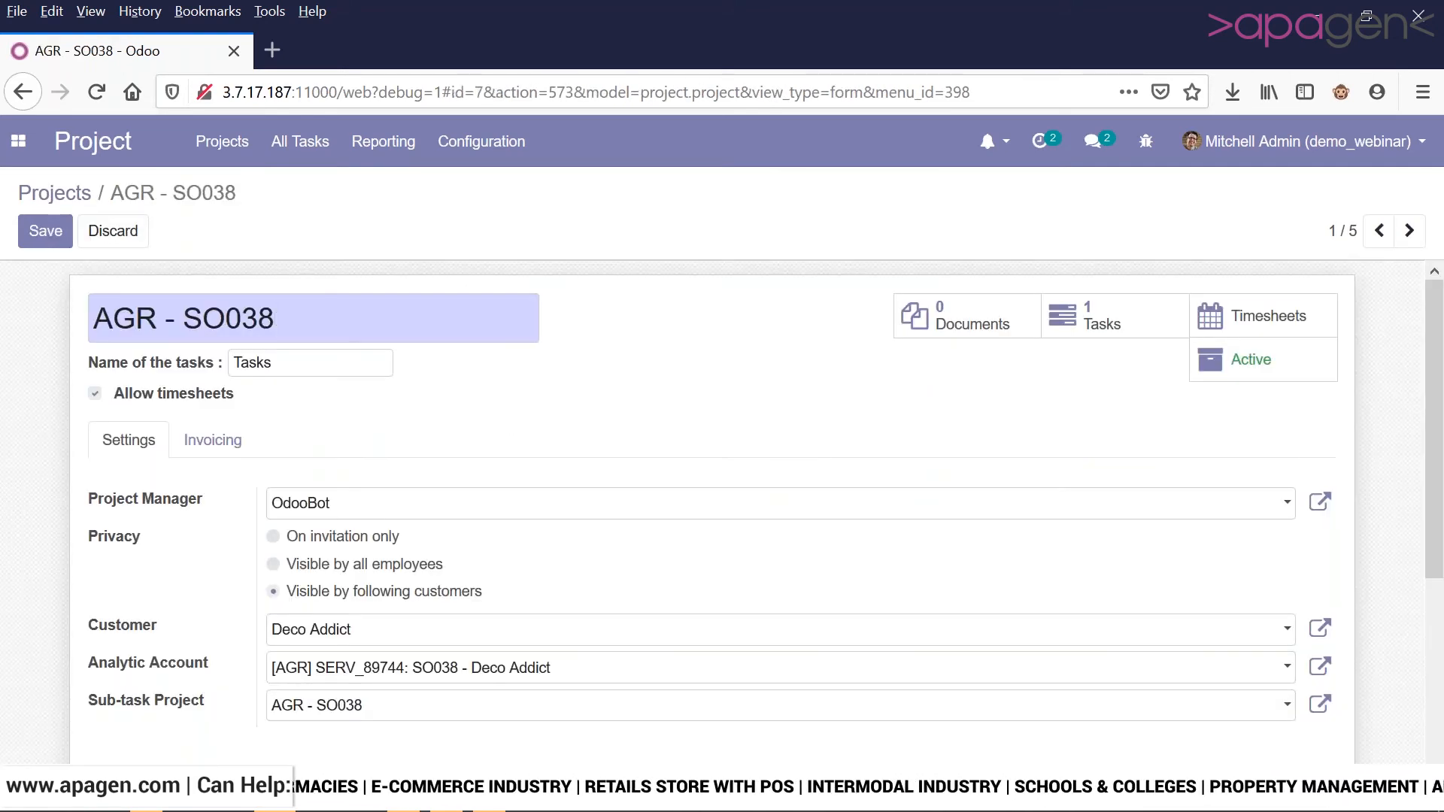
{"action": "left_click", "coordinate": [1118, 341]}
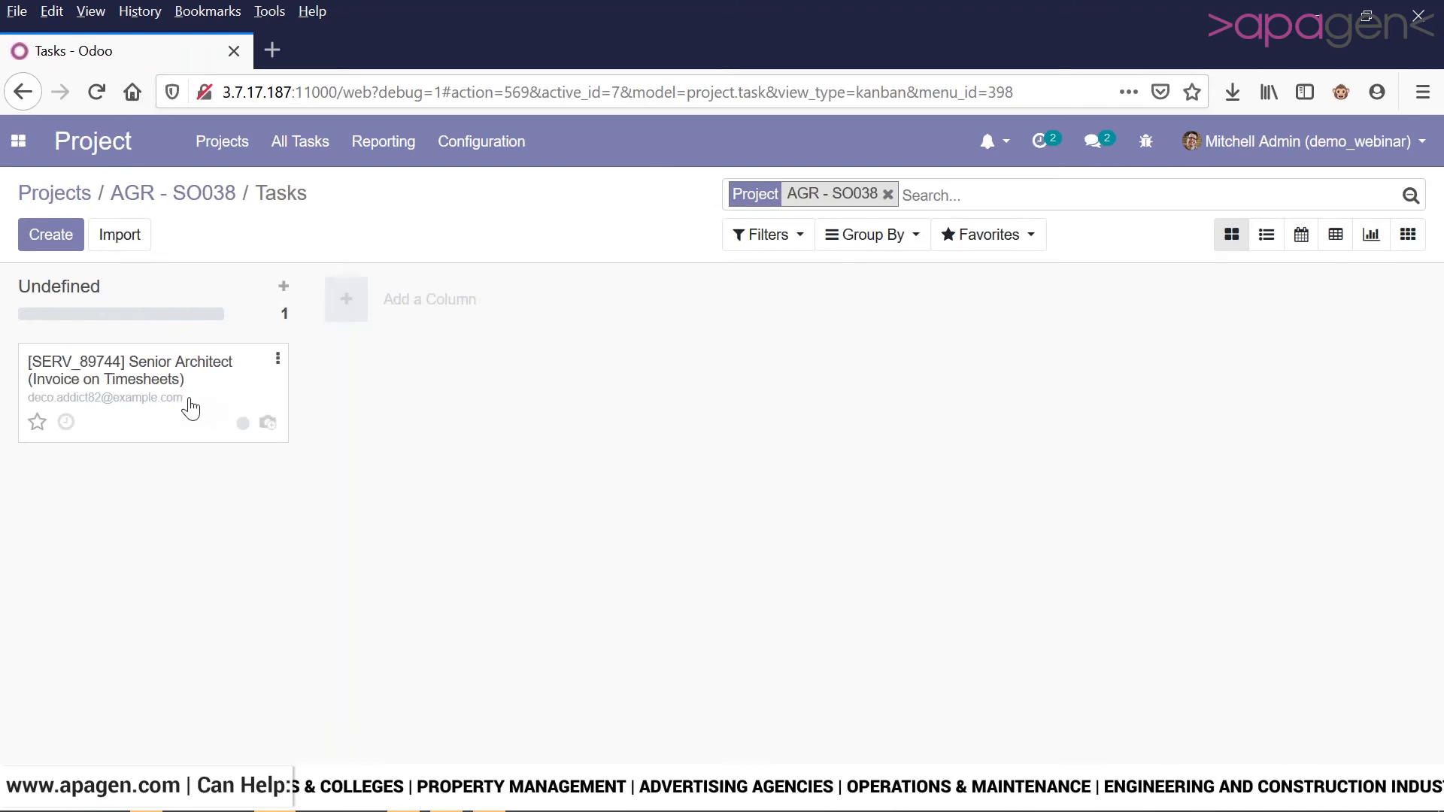
- Open the [SERV_89744] Senior Architect (Invoice on Timesheets) task for editing and examine its planned hours and timesheet entries
{"action": "left_click", "coordinate": [118, 374]}
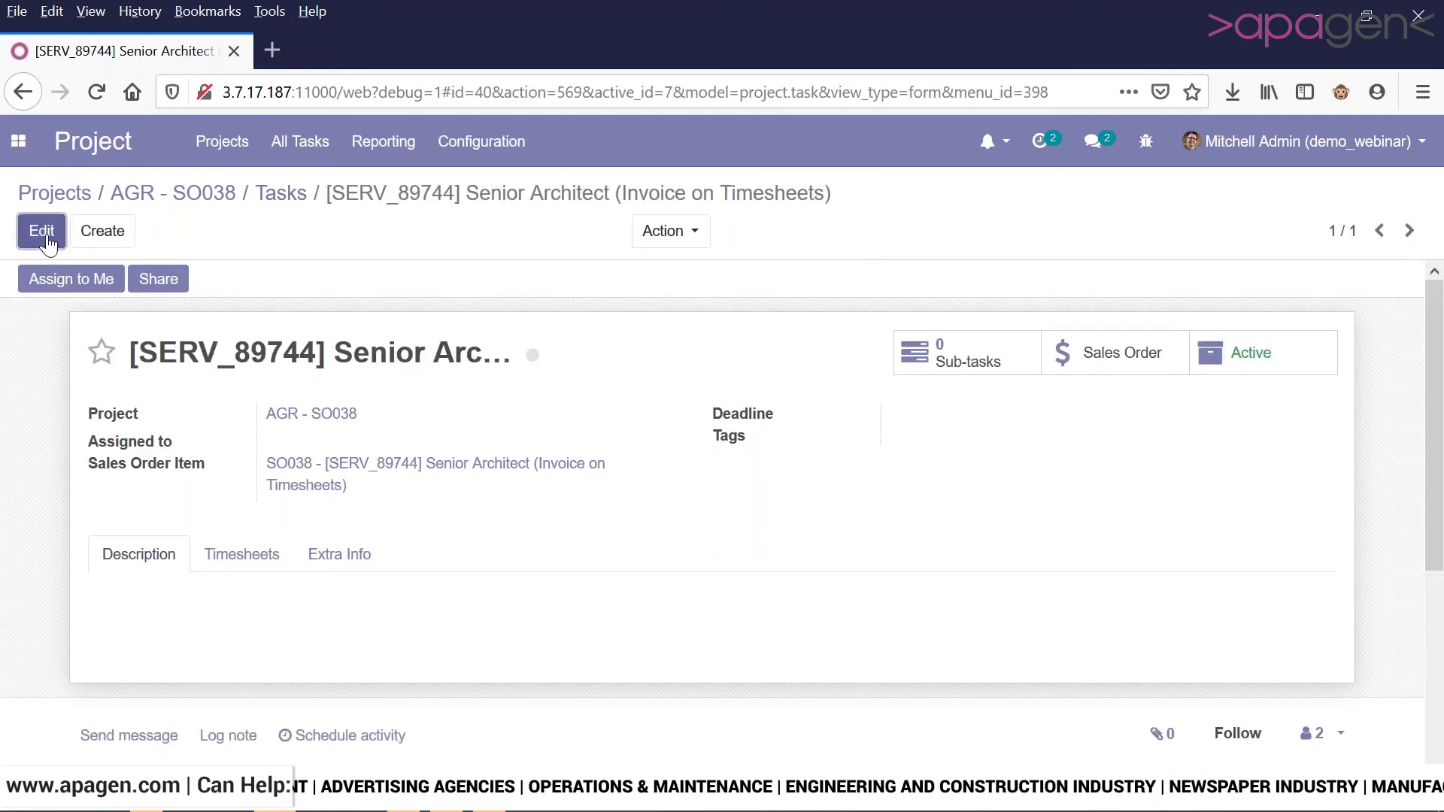
{"action": "left_click", "coordinate": [43, 233]}
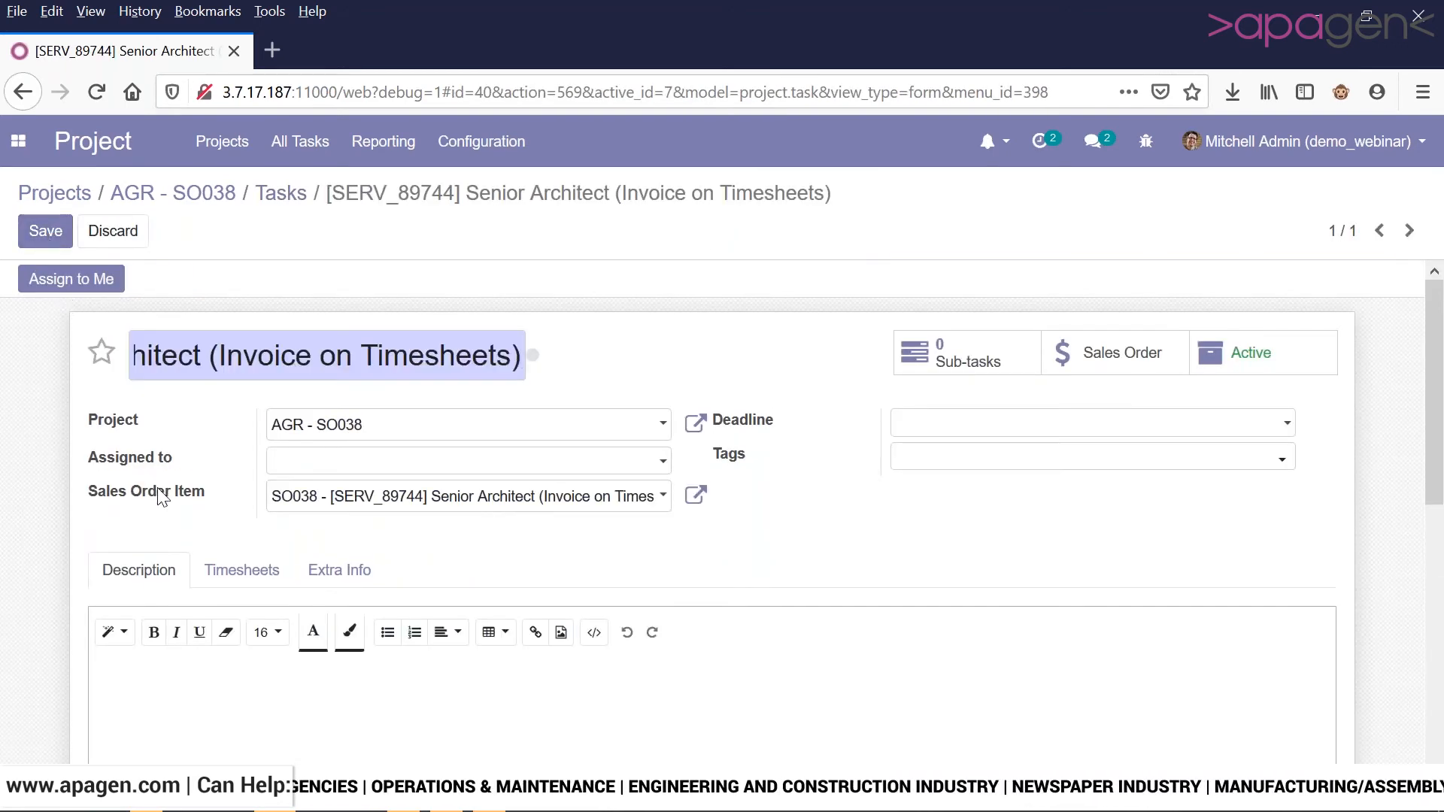
{"action": "left_click", "coordinate": [232, 572]}
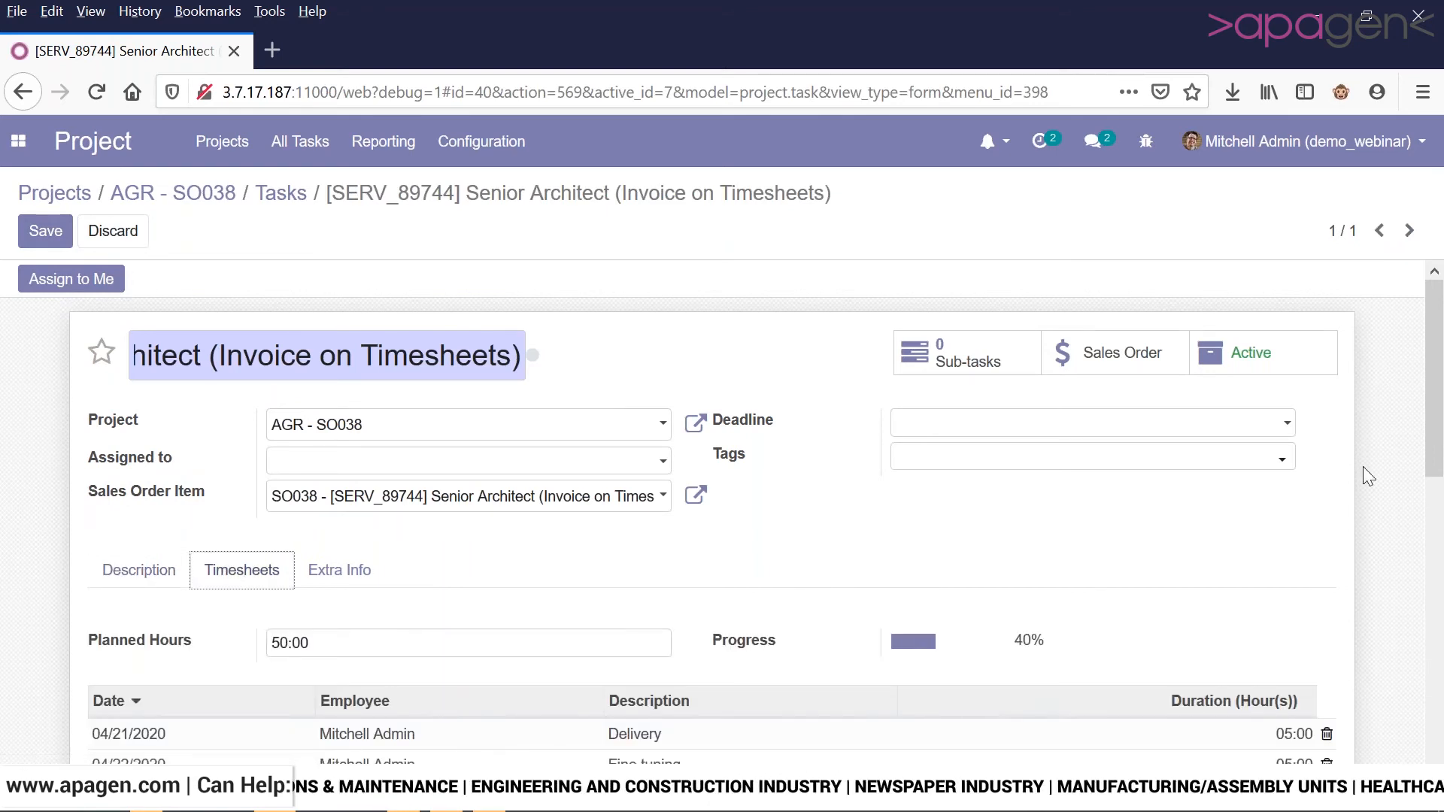
{"action": "left_click_drag", "start_coordinate": [1441, 373], "coordinate": [1429, 514]}
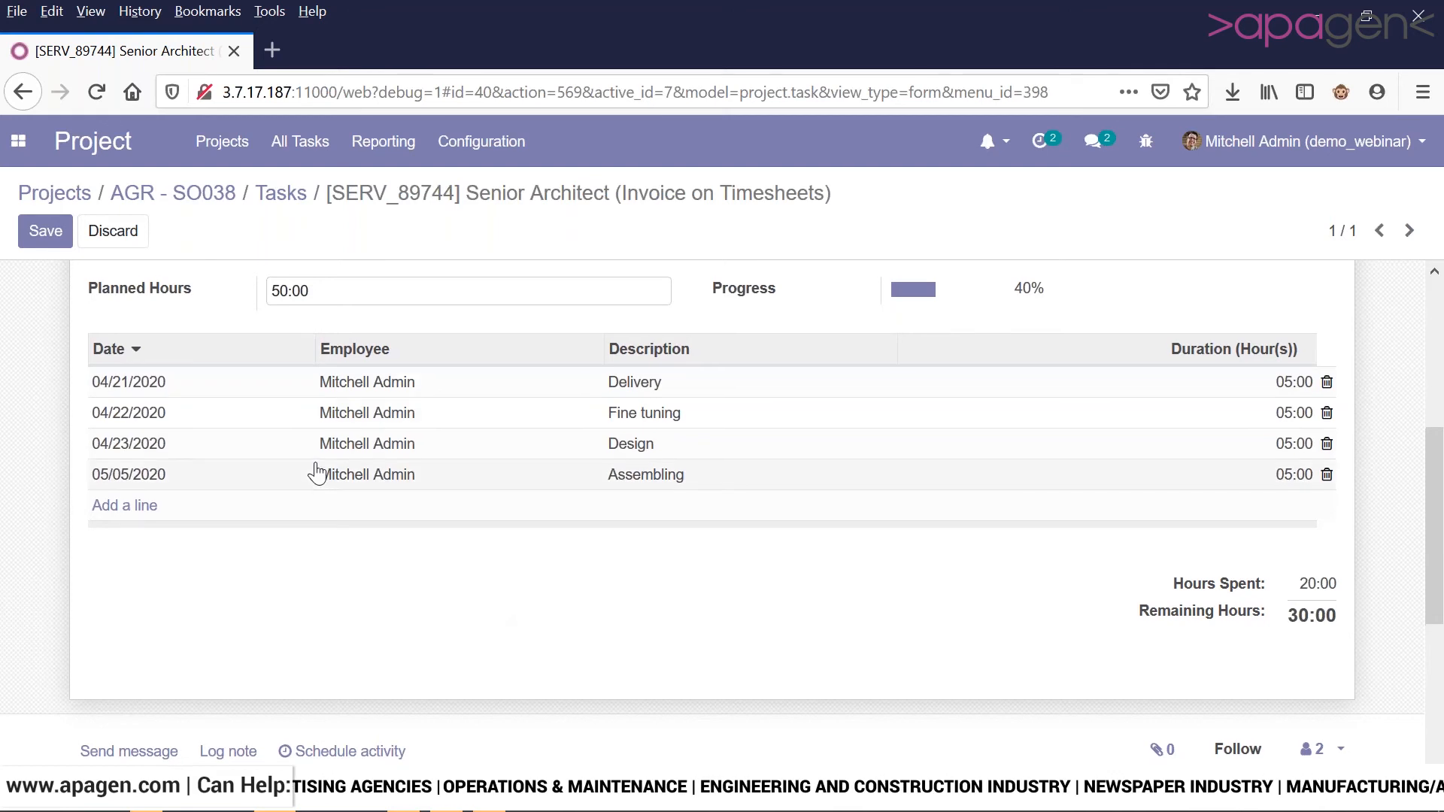
- Review the Tasks Analysis report as a pivot table and a graph, and open the Project Costs and Revenues report
{"action": "scroll", "coordinate": [318, 467], "scroll_direction": "up", "scroll_amount": 5}
{"action": "left_click", "coordinate": [383, 141]}
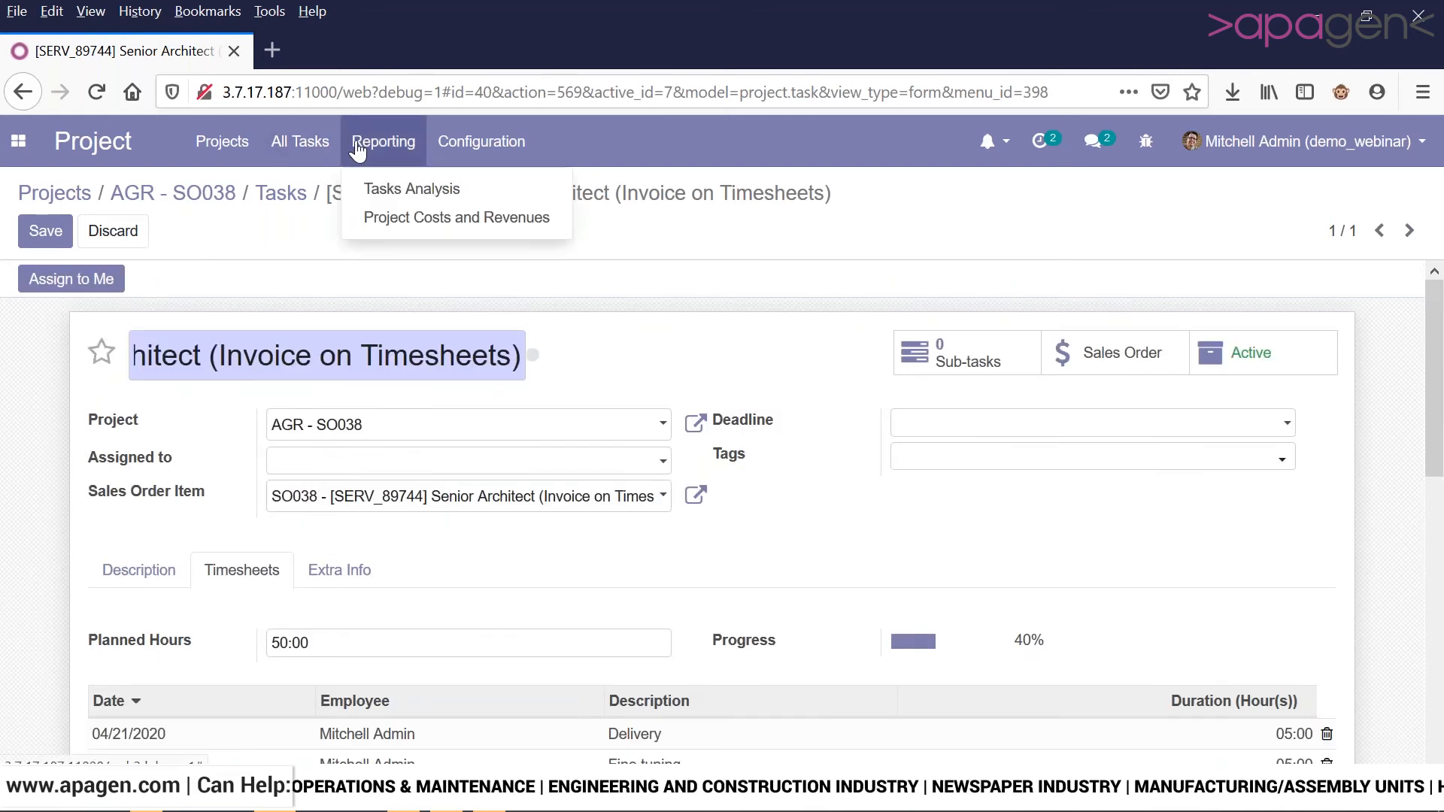
{"action": "left_click", "coordinate": [383, 189]}
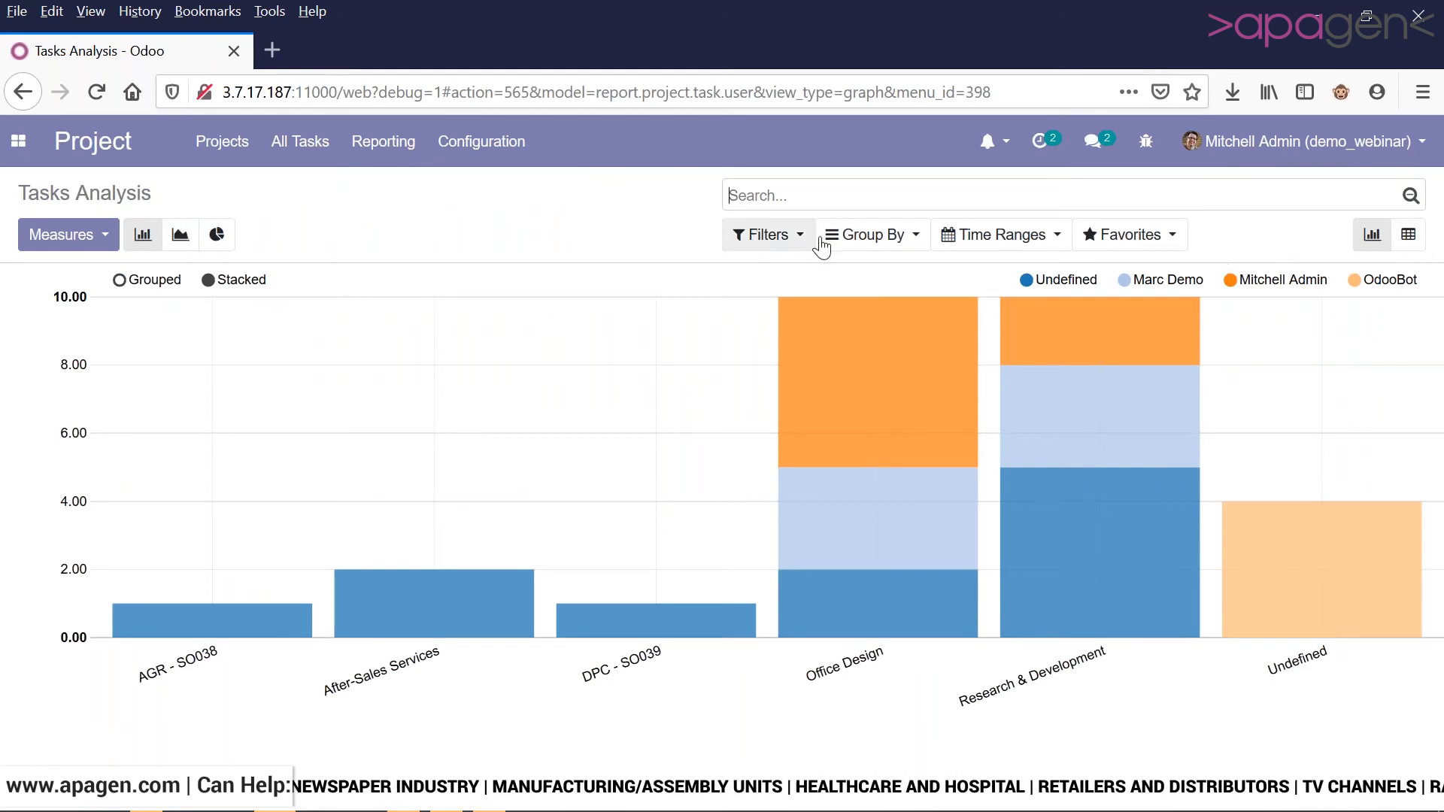
{"action": "left_click", "coordinate": [1404, 237]}
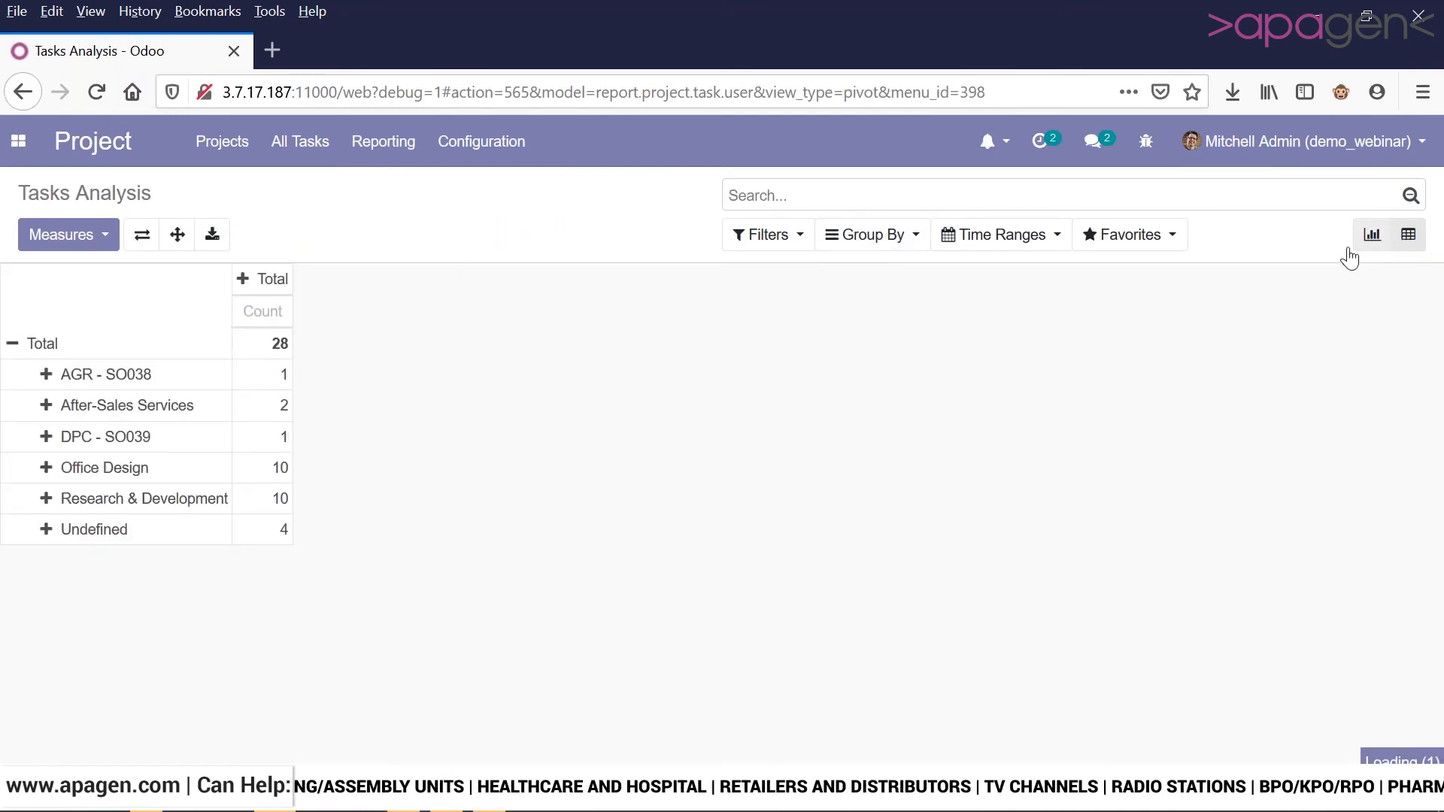
{"action": "left_click", "coordinate": [1373, 235]}
{"action": "left_click", "coordinate": [748, 238]}
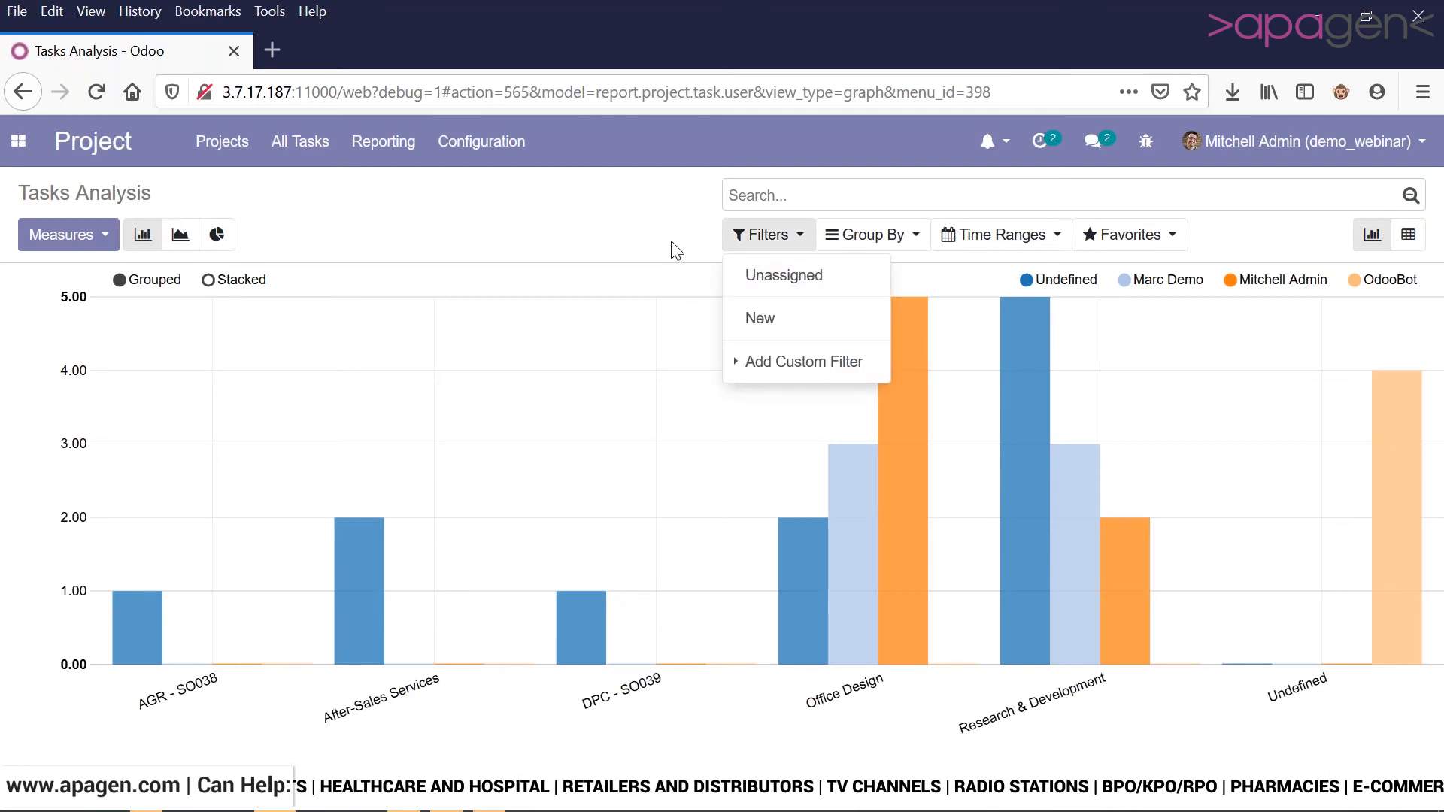
{"action": "left_click", "coordinate": [406, 166]}
{"action": "double_click", "coordinate": [407, 187]}
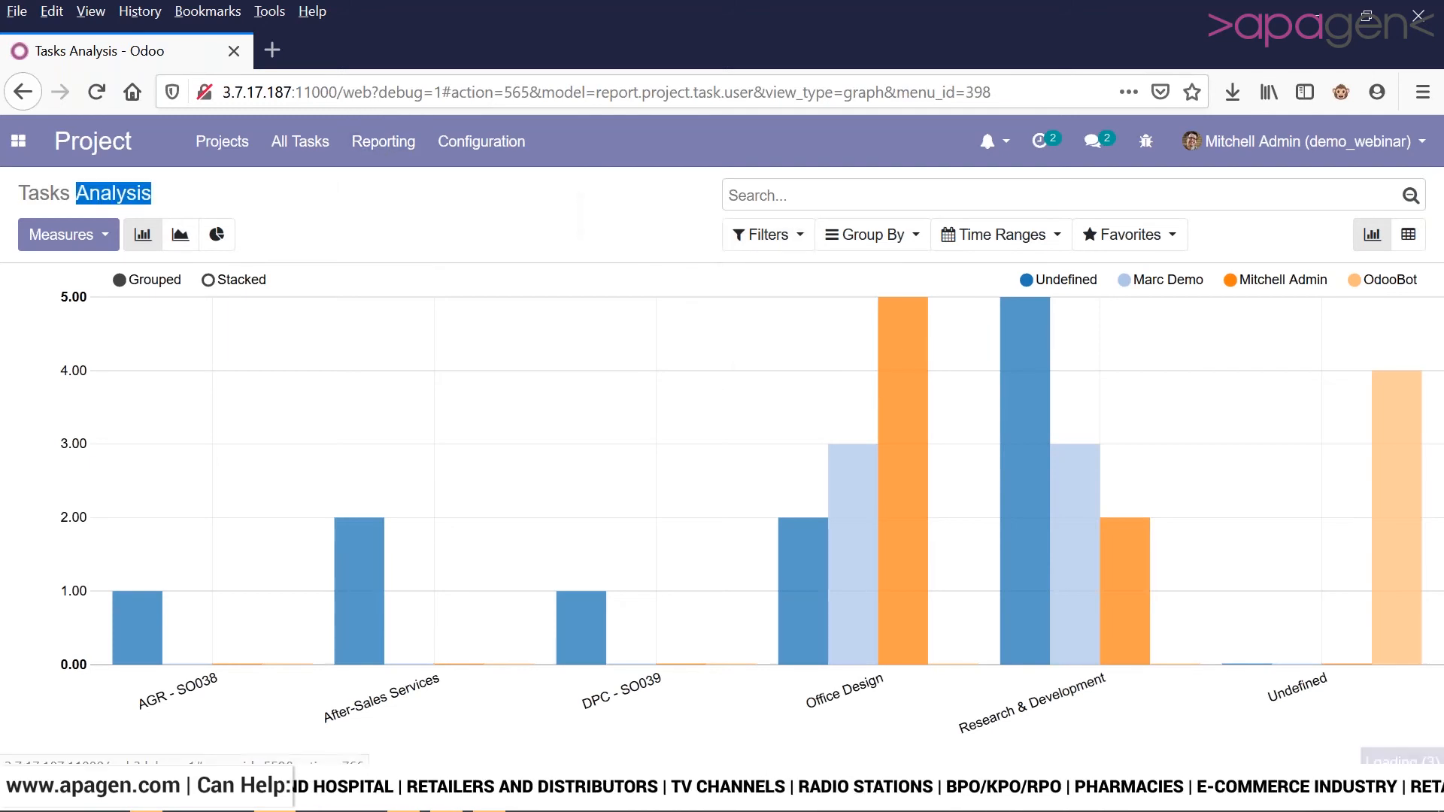
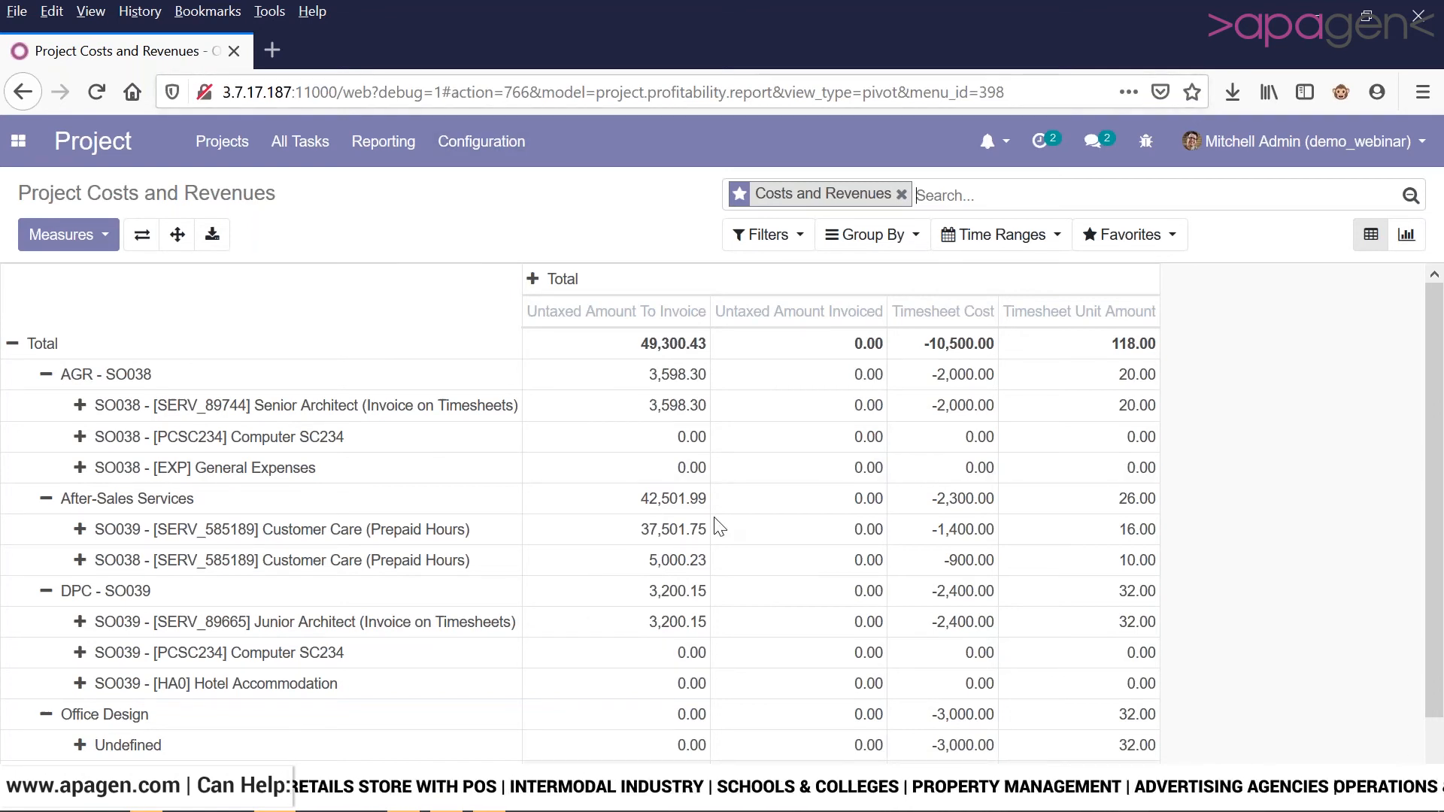
- Switch to the Point of Sale app and show its list of orders
{"action": "left_click", "coordinate": [13, 132]}
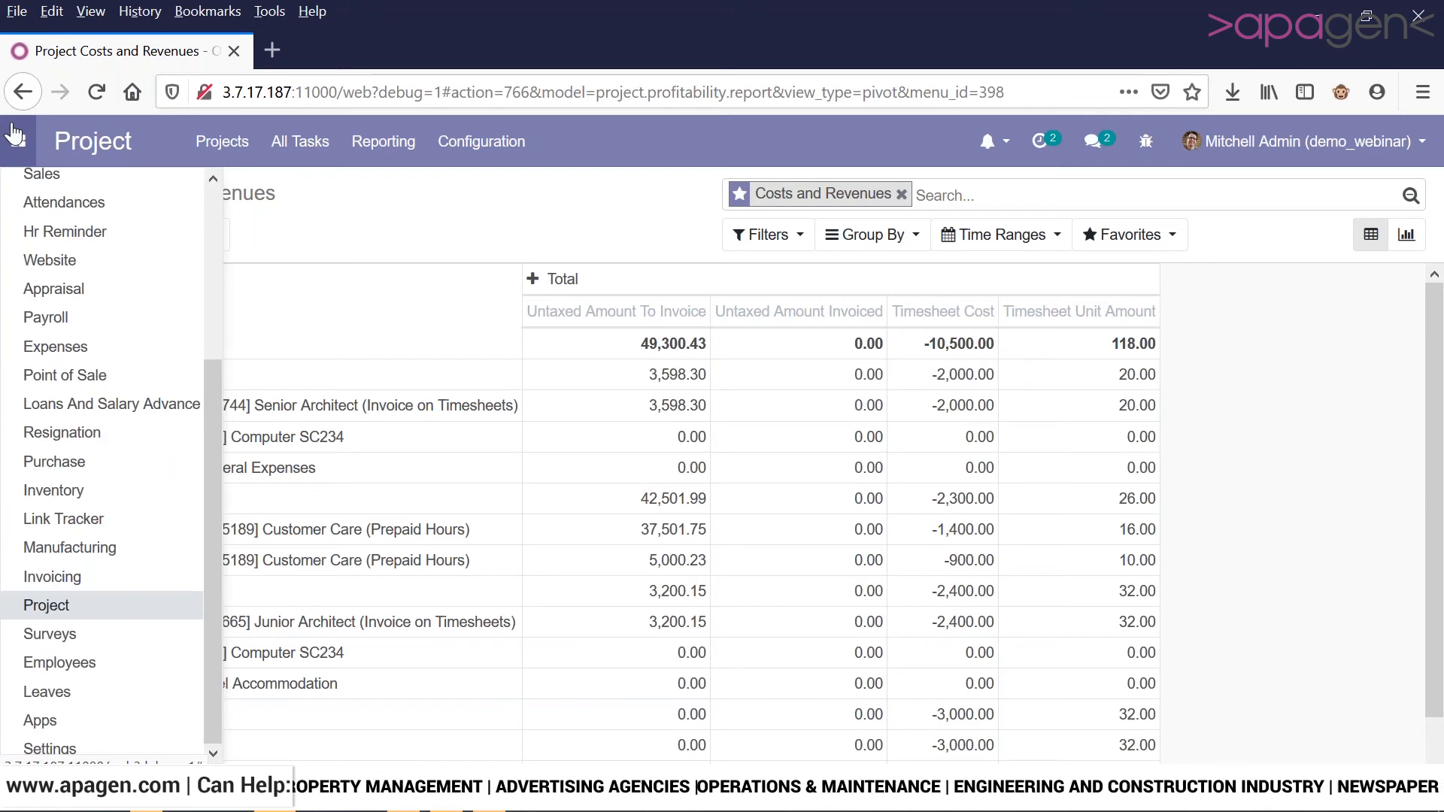
{"action": "left_click", "coordinate": [194, 389]}
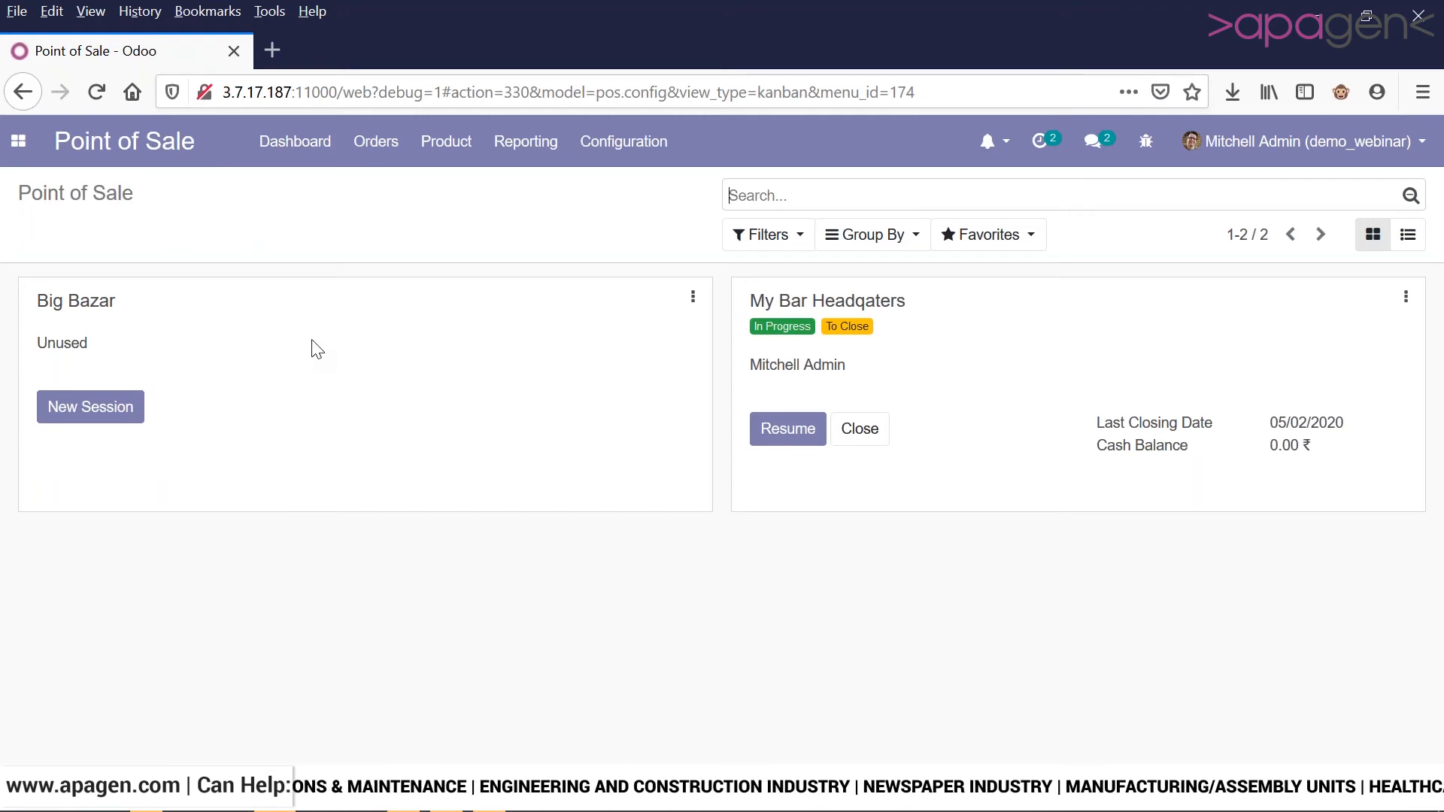
{"action": "left_click", "coordinate": [377, 159]}
{"action": "left_click", "coordinate": [389, 190]}
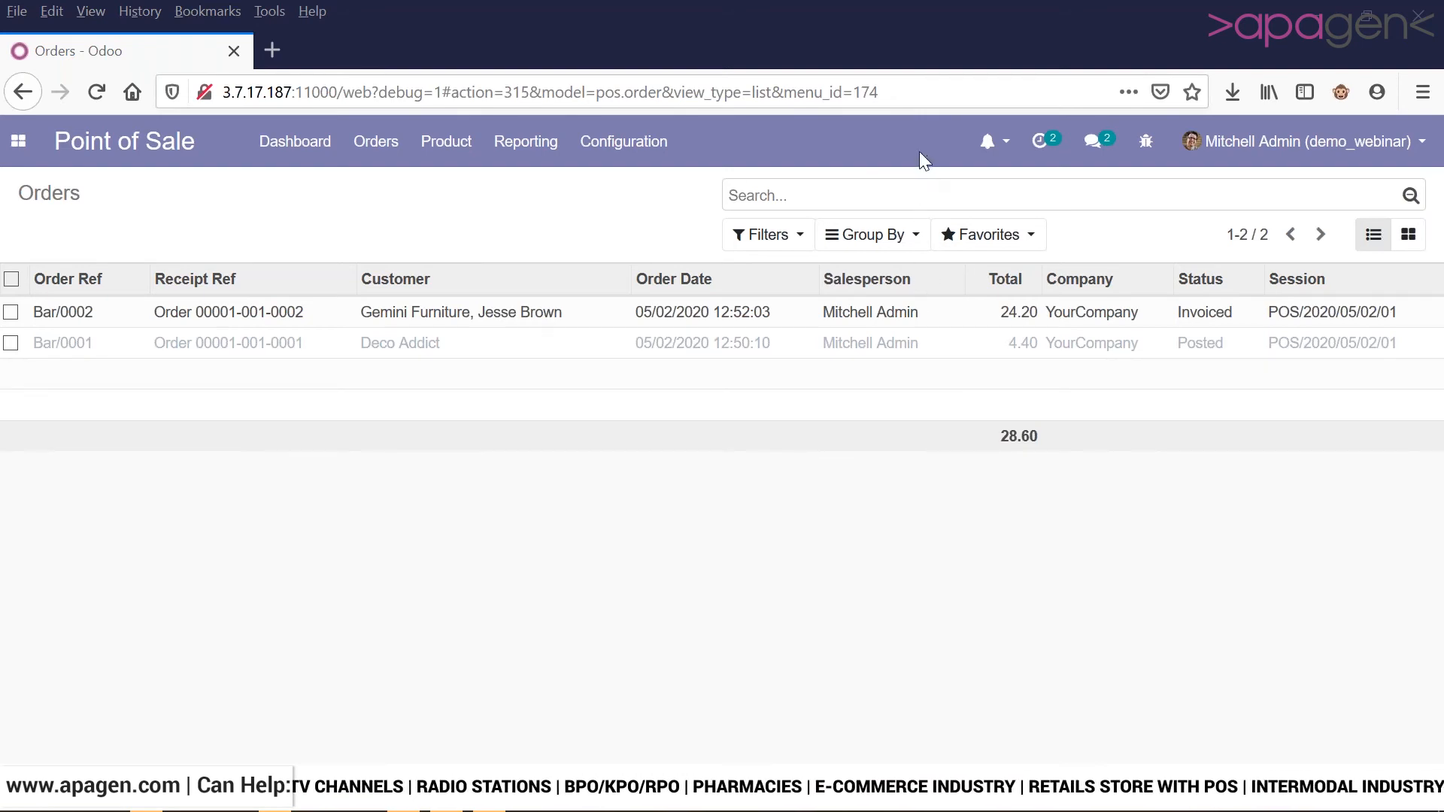
{"action": "double_click", "coordinate": [316, 92]}
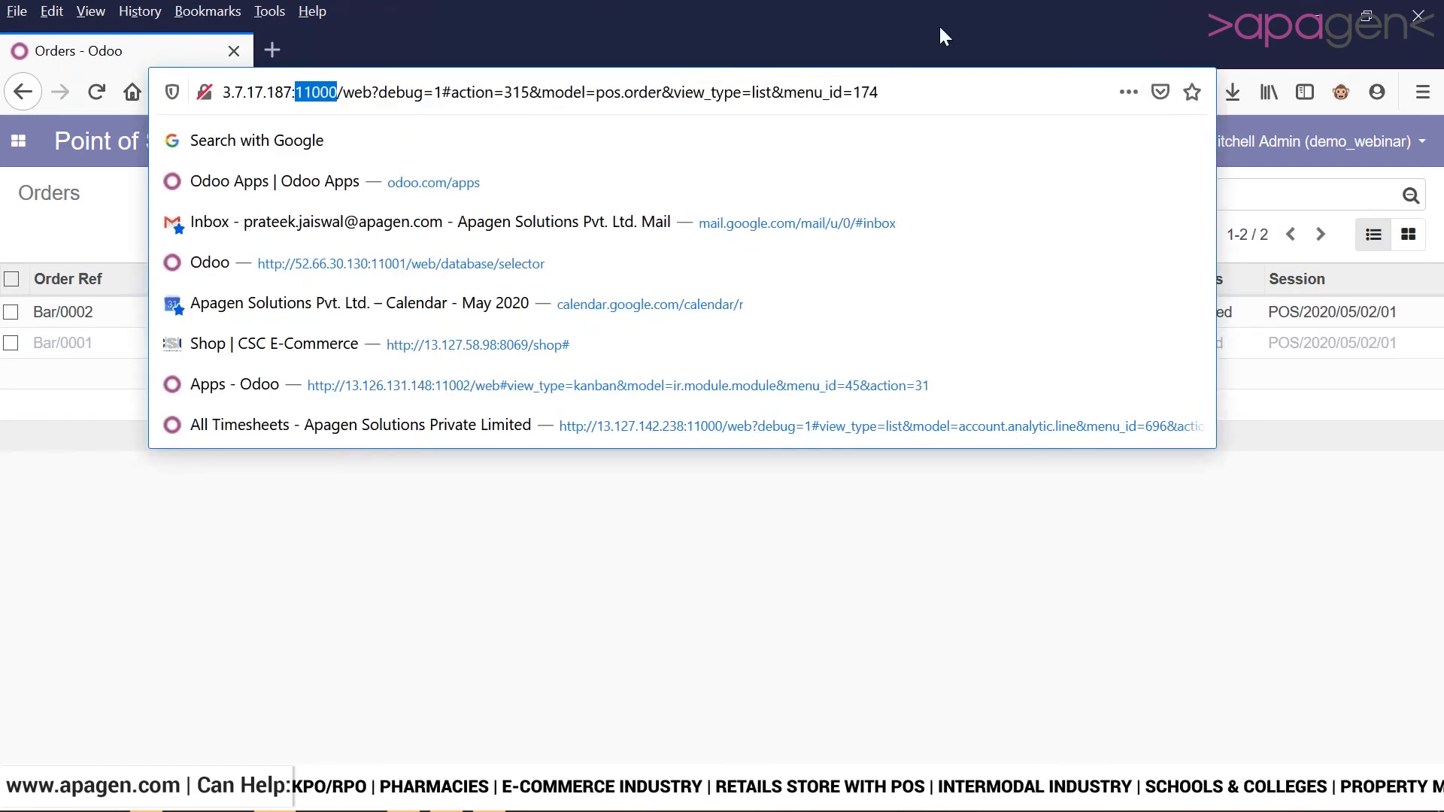
{"action": "left_click", "coordinate": [911, 172]}
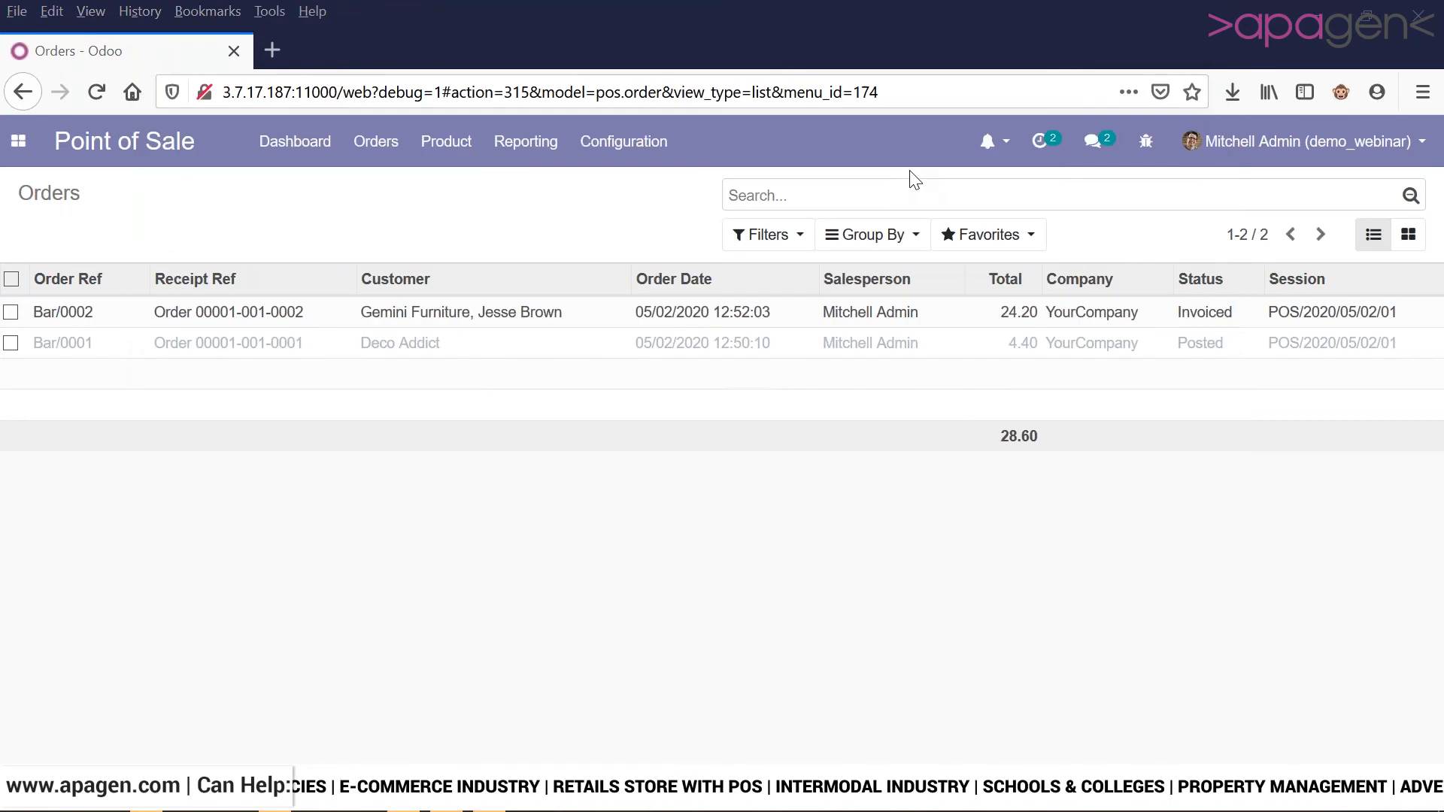
- Open the Point of Sale settings and review the Taxes, Pricing and Payments sections
{"action": "left_click", "coordinate": [581, 155]}
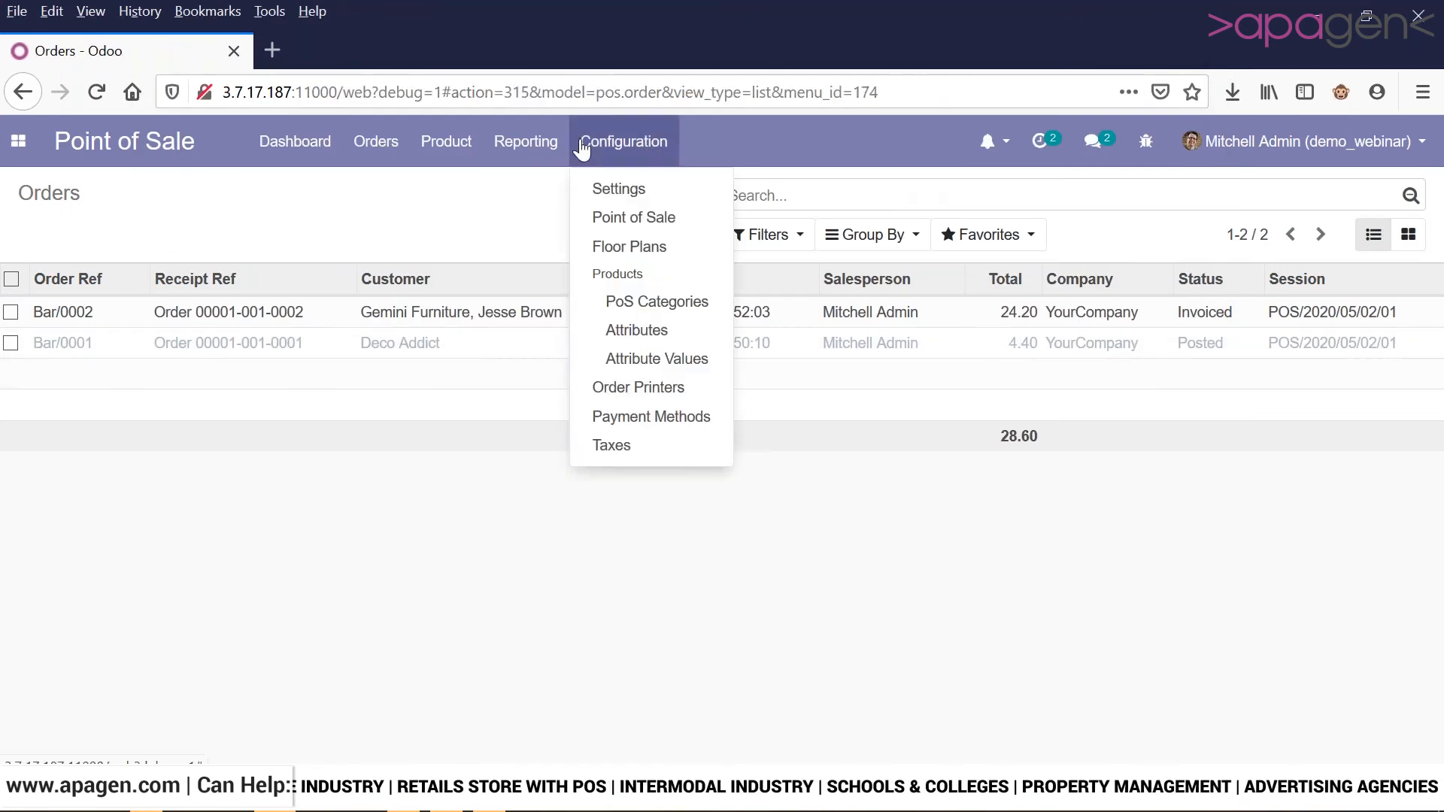
{"action": "left_click", "coordinate": [592, 186]}
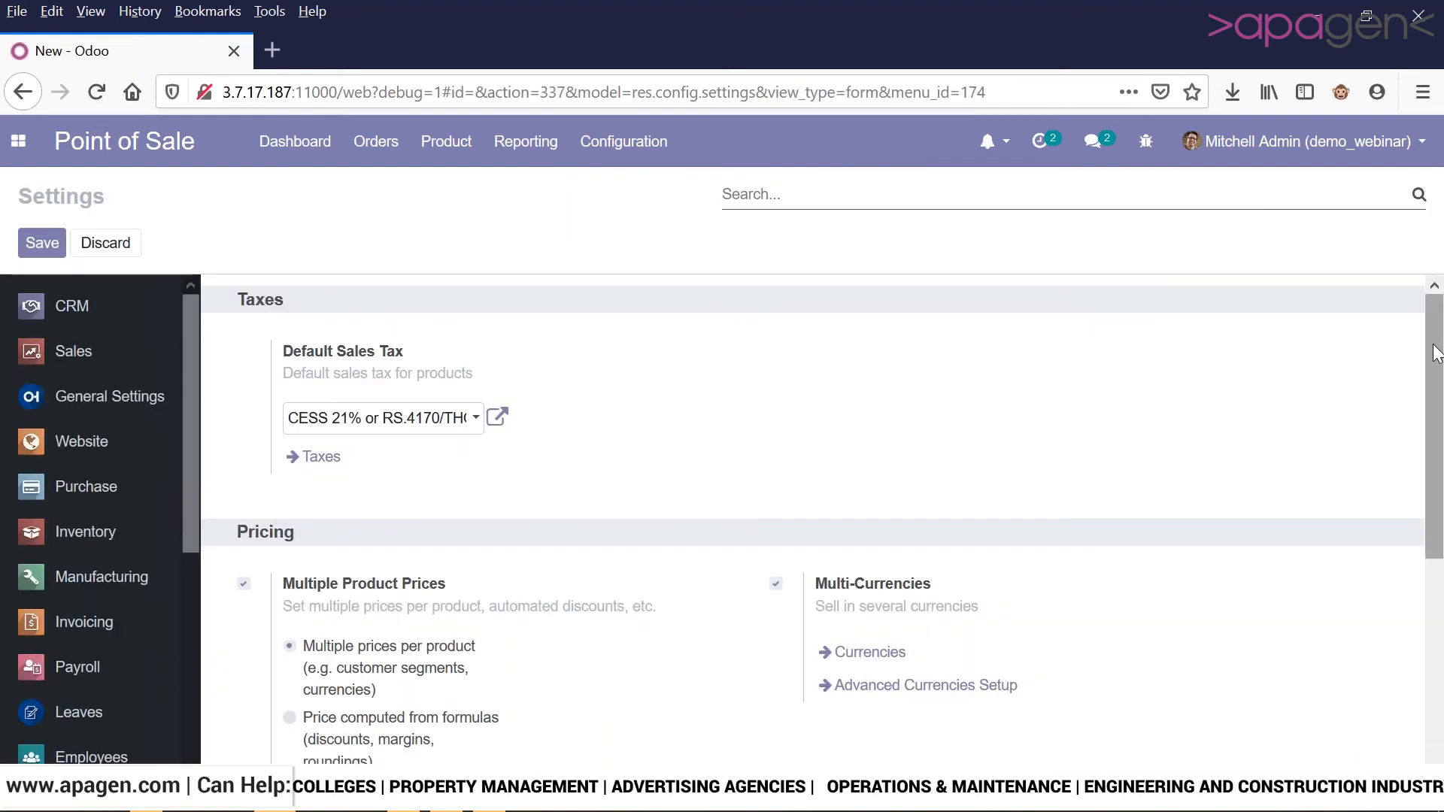
{"action": "left_click_drag", "start_coordinate": [1437, 351], "coordinate": [1428, 625]}
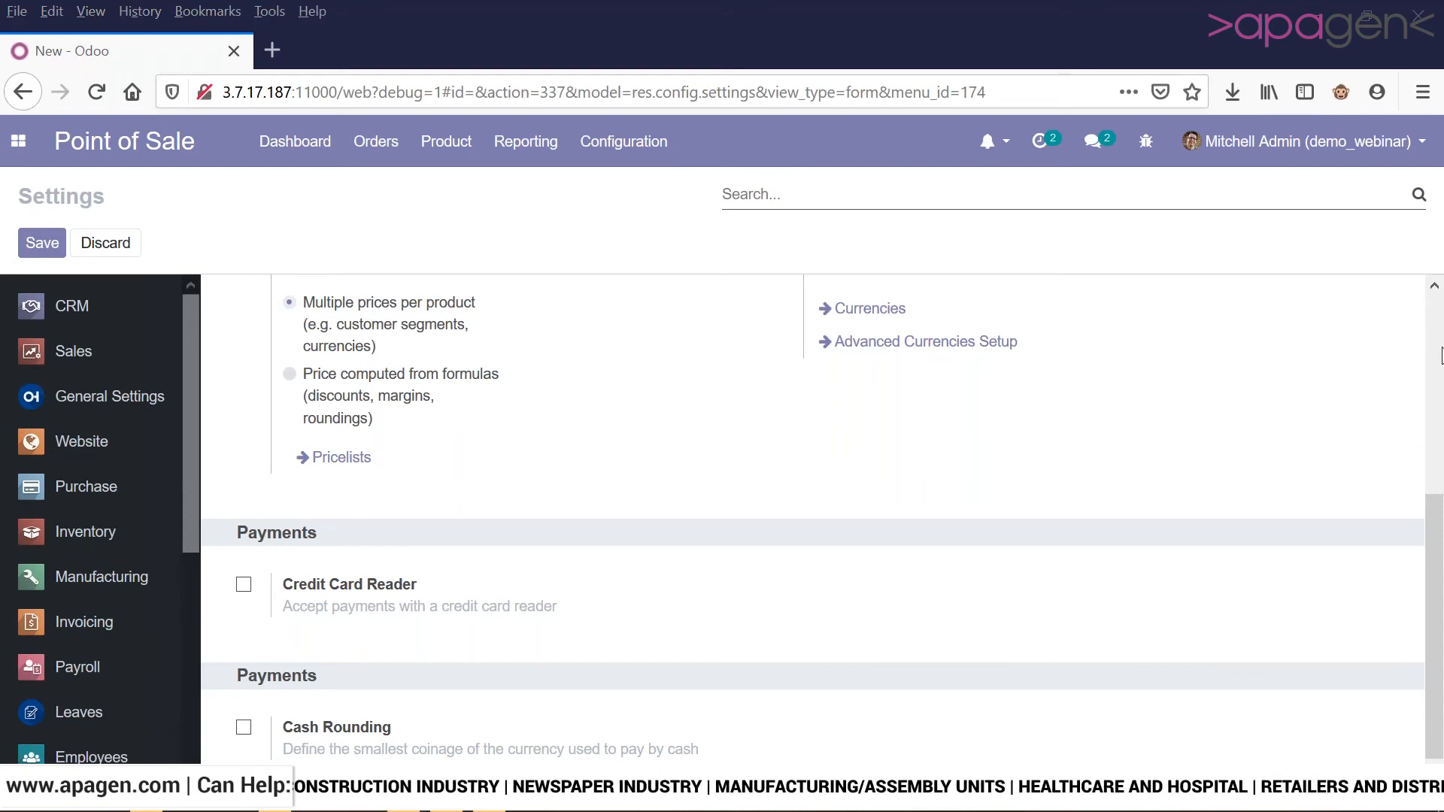
{"action": "scroll", "coordinate": [1442, 353], "scroll_direction": "up", "scroll_amount": 5}
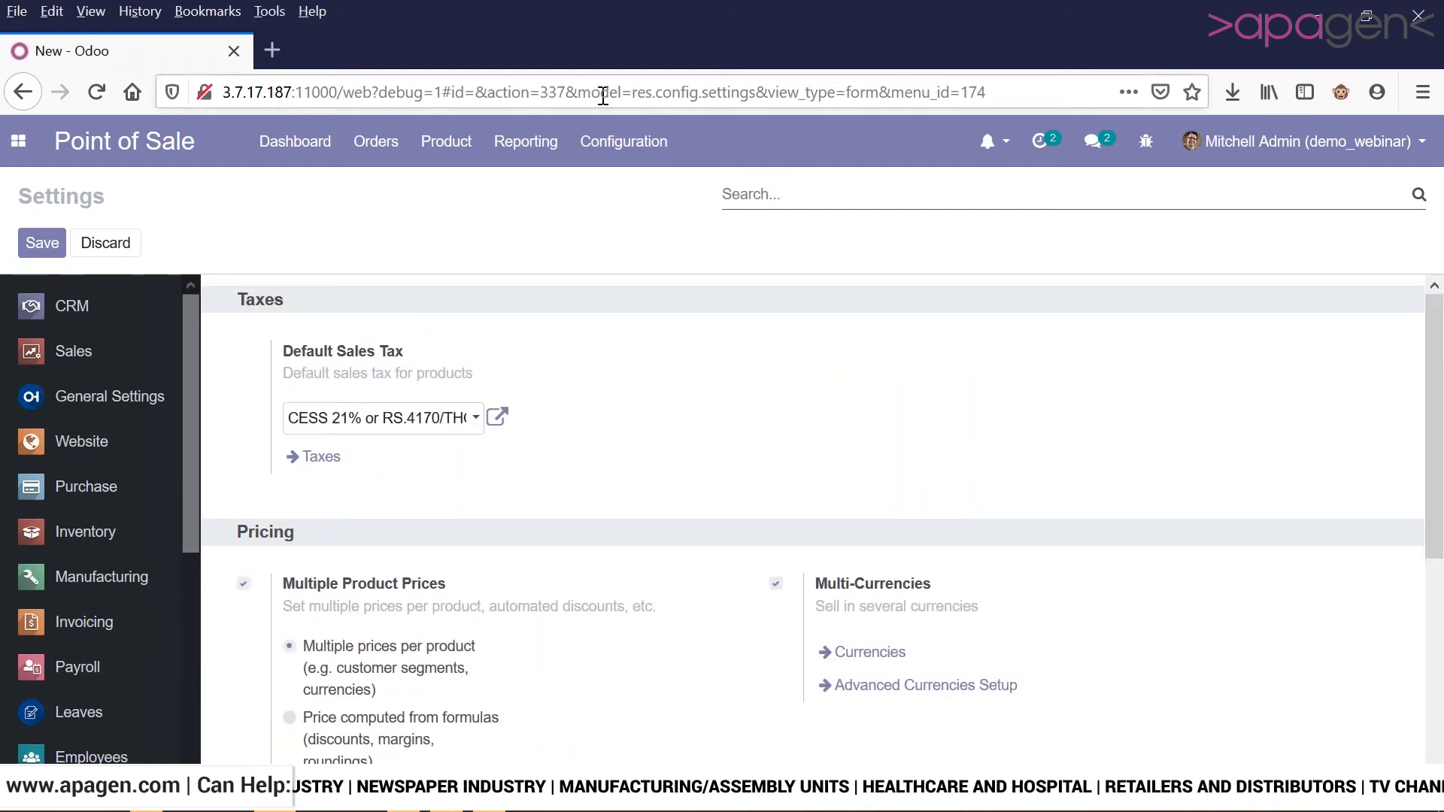
- Show the Point of Sale products, then open Cheese Masala for editing and examine its general information
{"action": "left_click", "coordinate": [378, 148]}
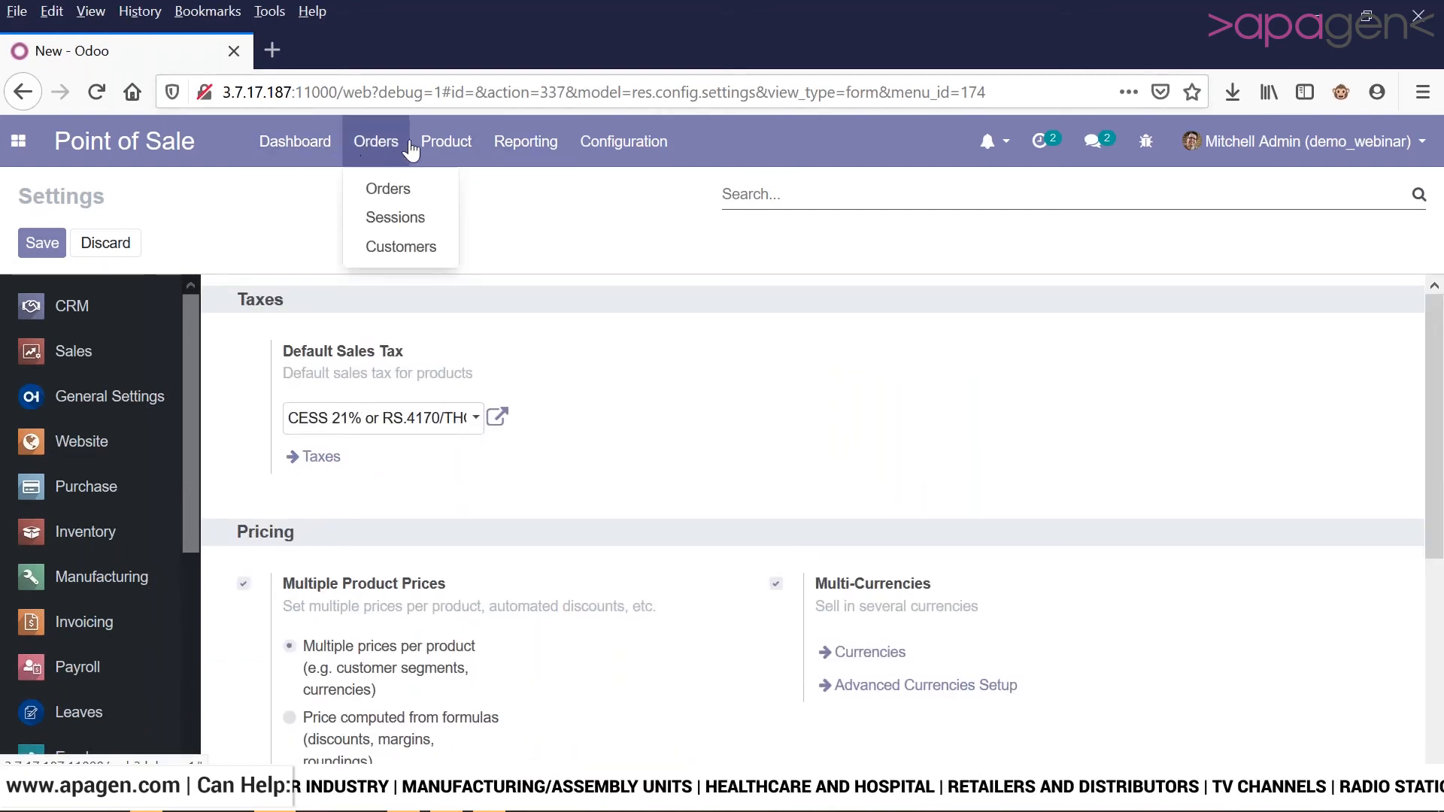
{"action": "mouse_move", "coordinate": [444, 147]}
{"action": "left_click", "coordinate": [453, 189]}
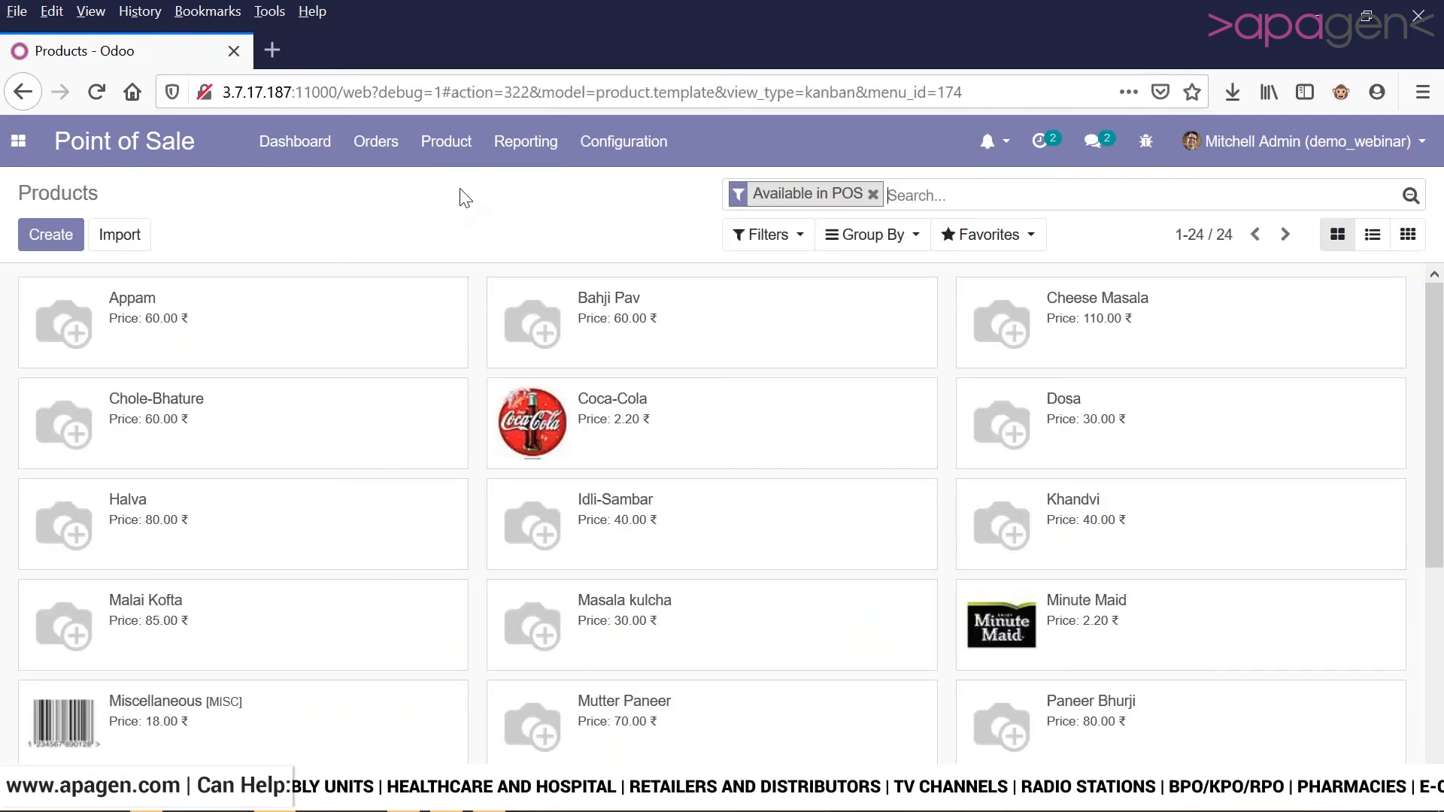
{"action": "scroll", "coordinate": [1437, 331], "scroll_direction": "down", "scroll_amount": 3}
{"action": "scroll", "coordinate": [1436, 350], "scroll_direction": "up", "scroll_amount": 3}
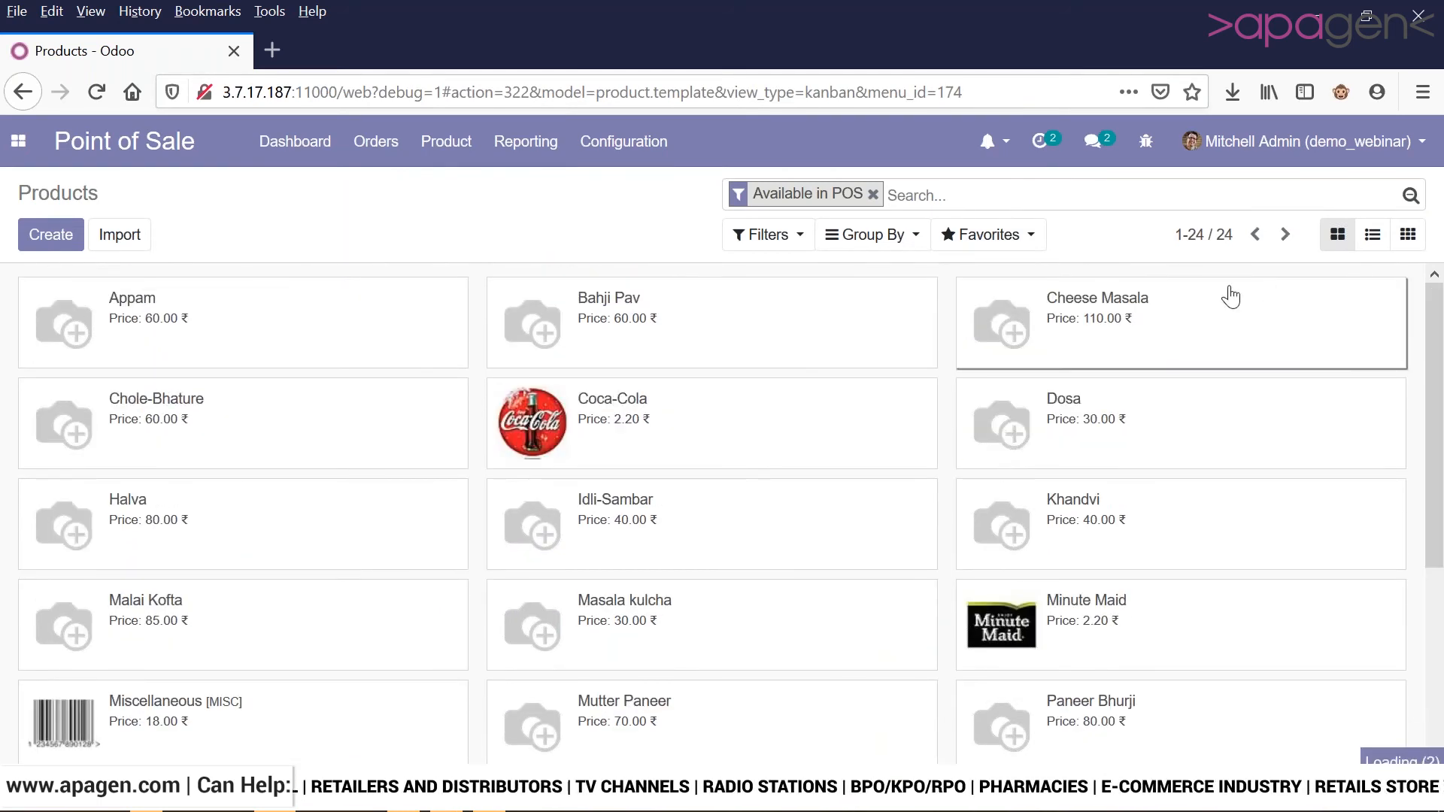
{"action": "left_click", "coordinate": [1230, 295]}
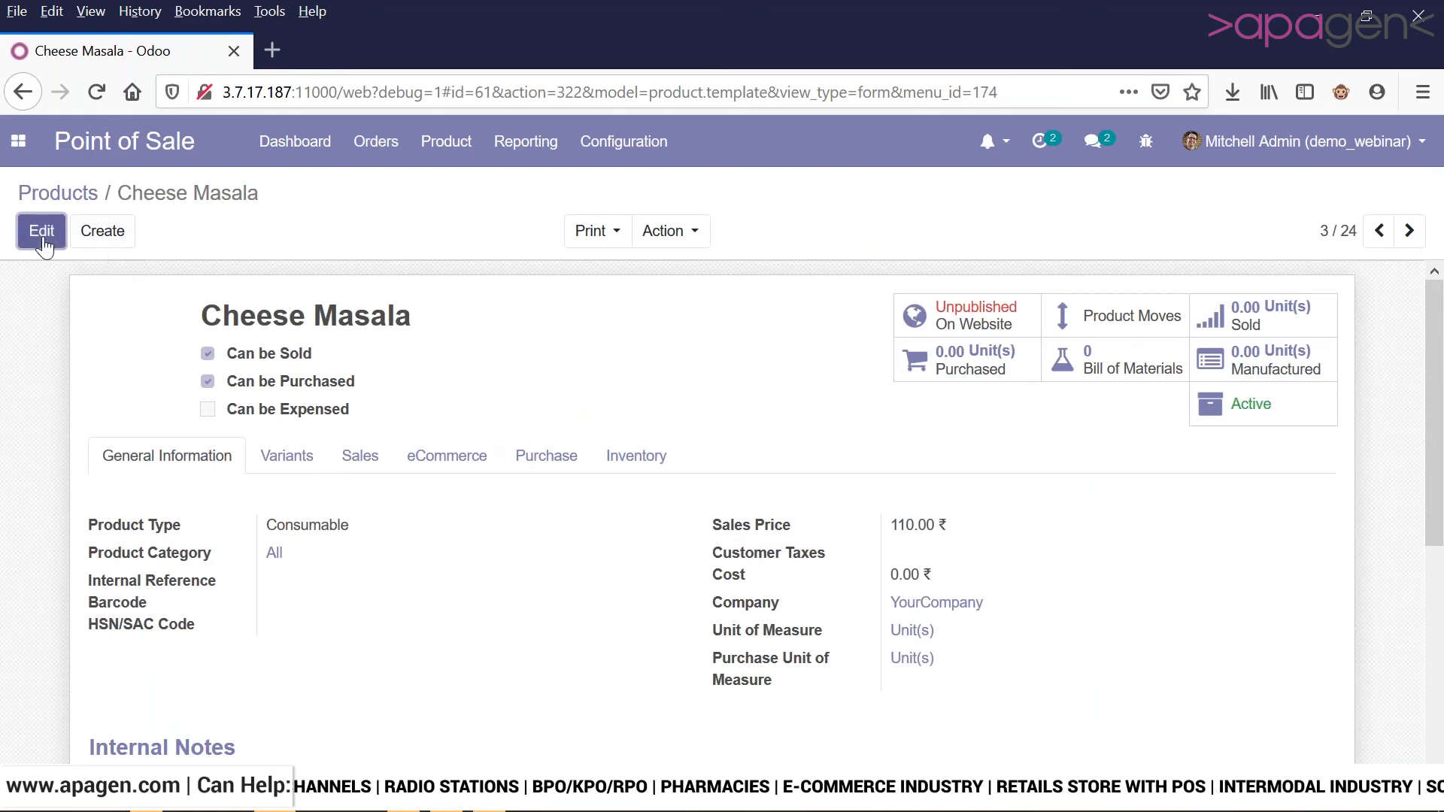
{"action": "left_click", "coordinate": [42, 231]}
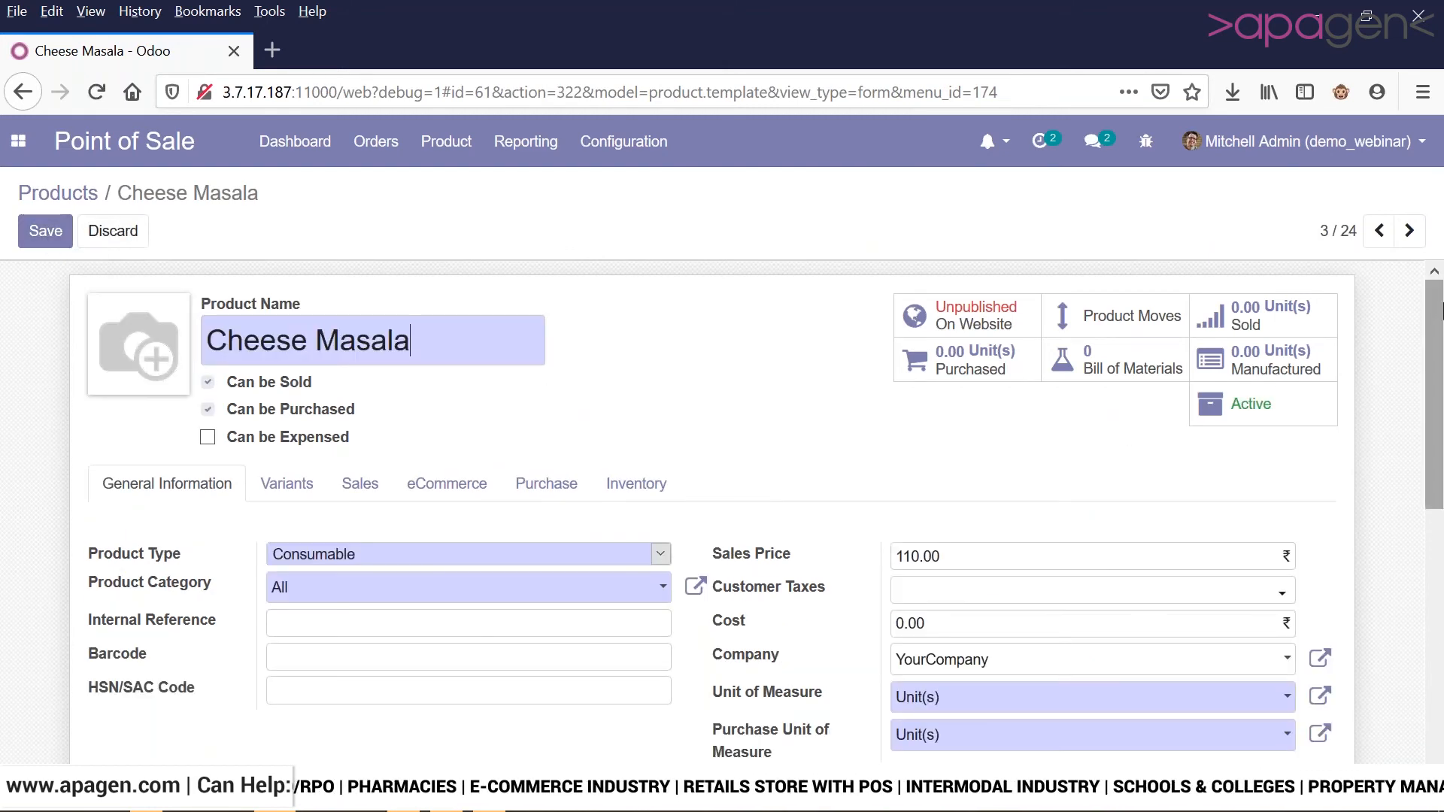
{"action": "mouse_move", "coordinate": [1442, 310]}
{"action": "left_mouse_down"}
{"action": "mouse_move", "coordinate": [1442, 369]}
{"action": "mouse_move", "coordinate": [1429, 325]}
{"action": "left_mouse_up"}
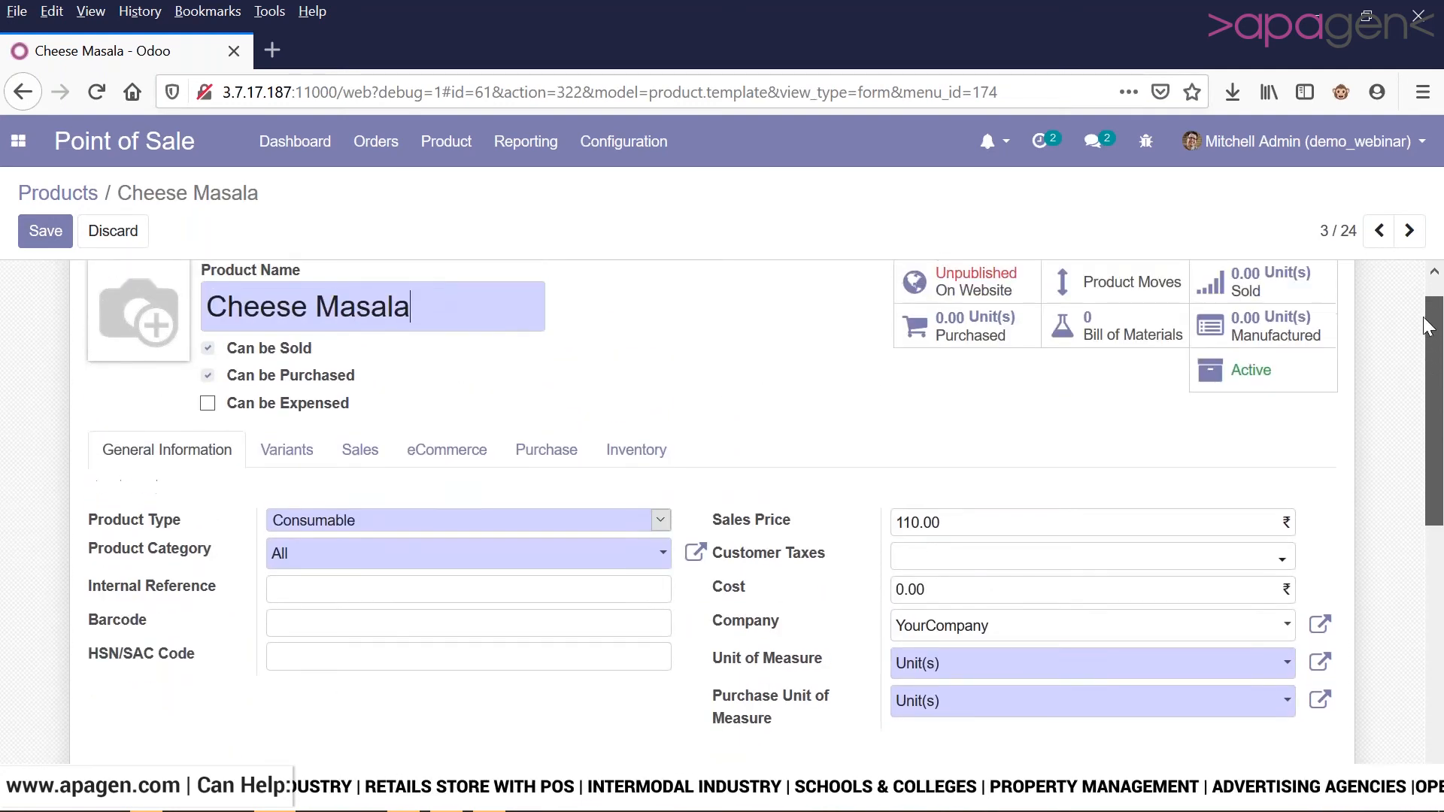
- Return to the Point of Sale dashboard and try to resume the My Bar Headqaters session
{"action": "left_click", "coordinate": [296, 142]}
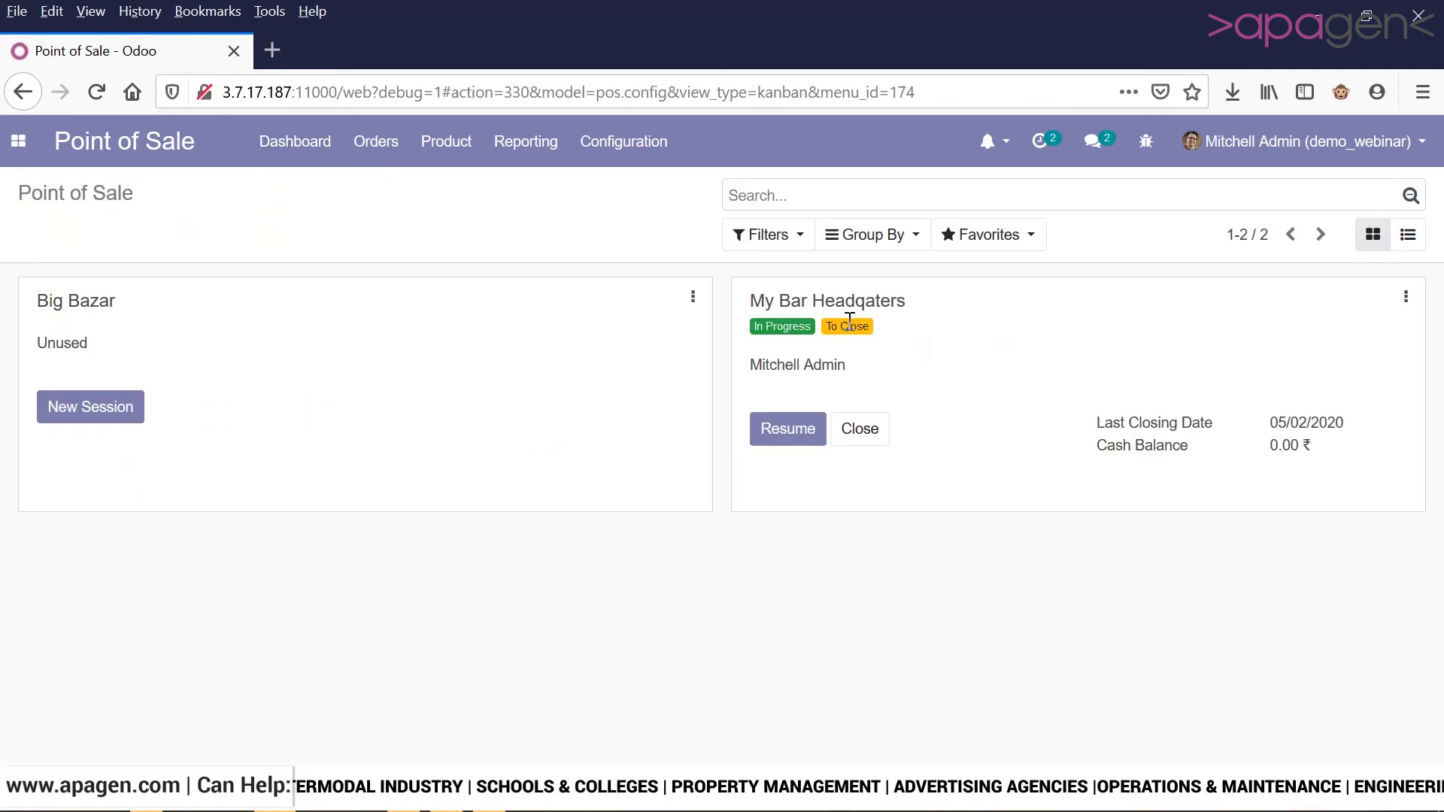
{"action": "left_click", "coordinate": [789, 444]}
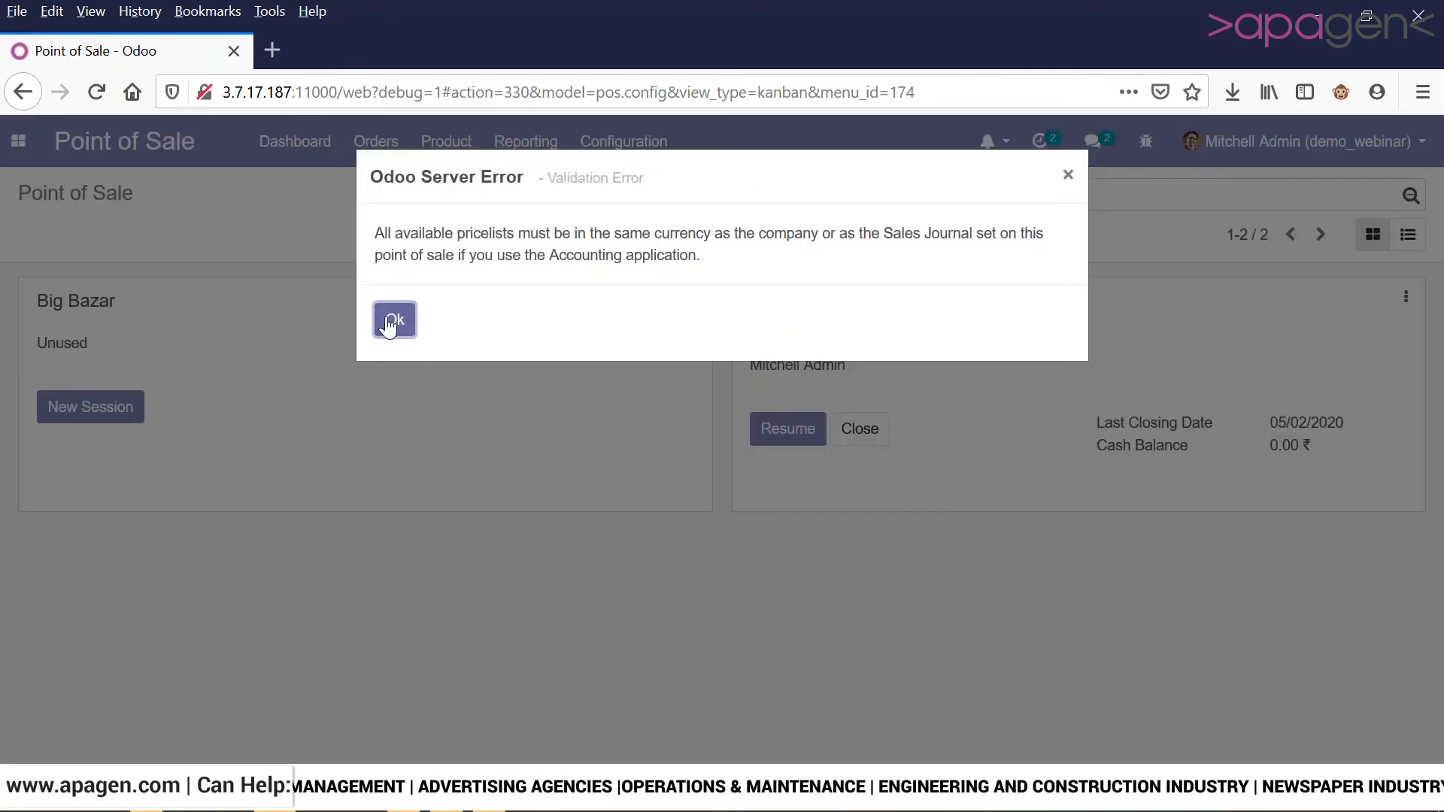
{"action": "left_click", "coordinate": [395, 321]}
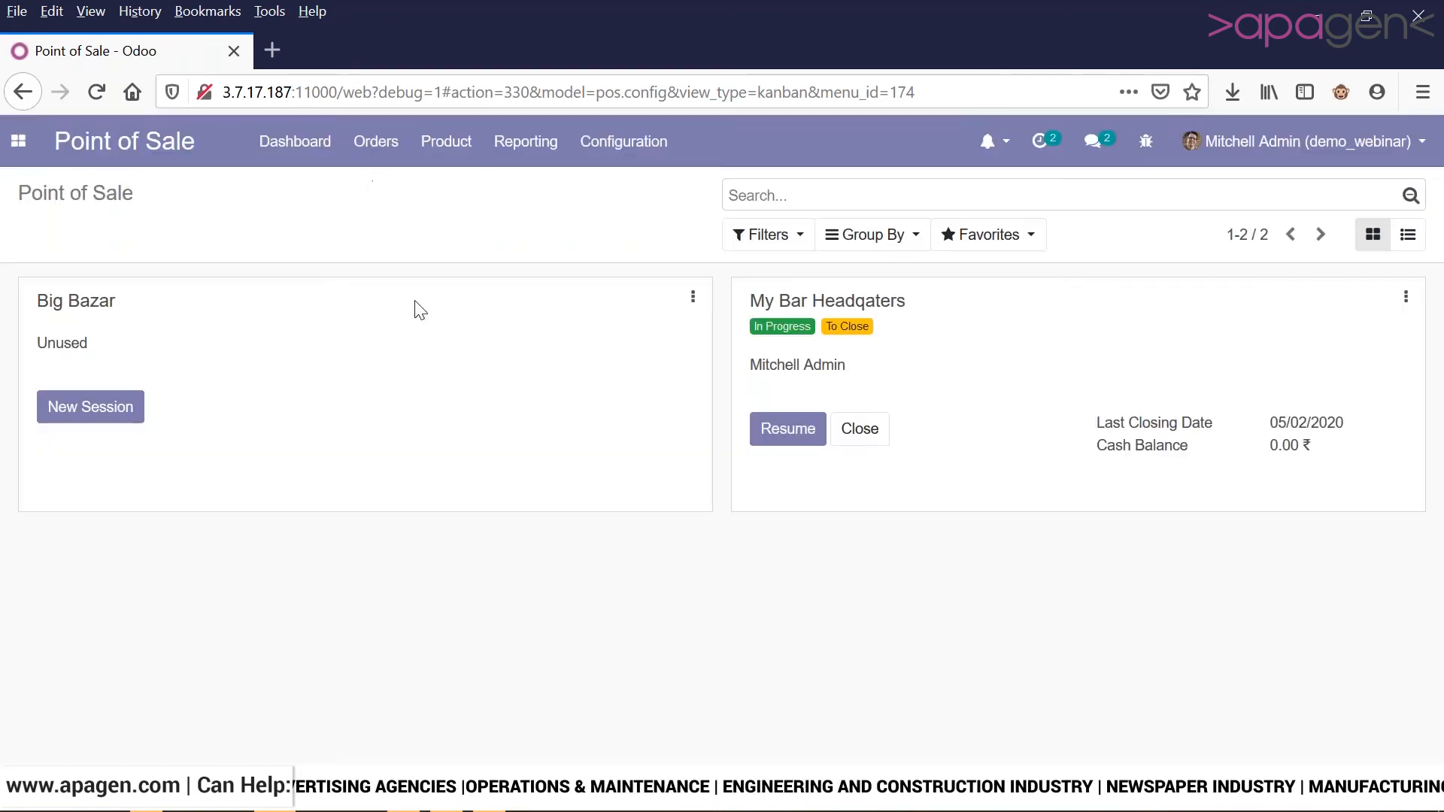
- Open the Big Bazar point of sale configuration for editing, review its interface, tax, pricing and payment options, and save it
{"action": "left_click", "coordinate": [627, 160]}
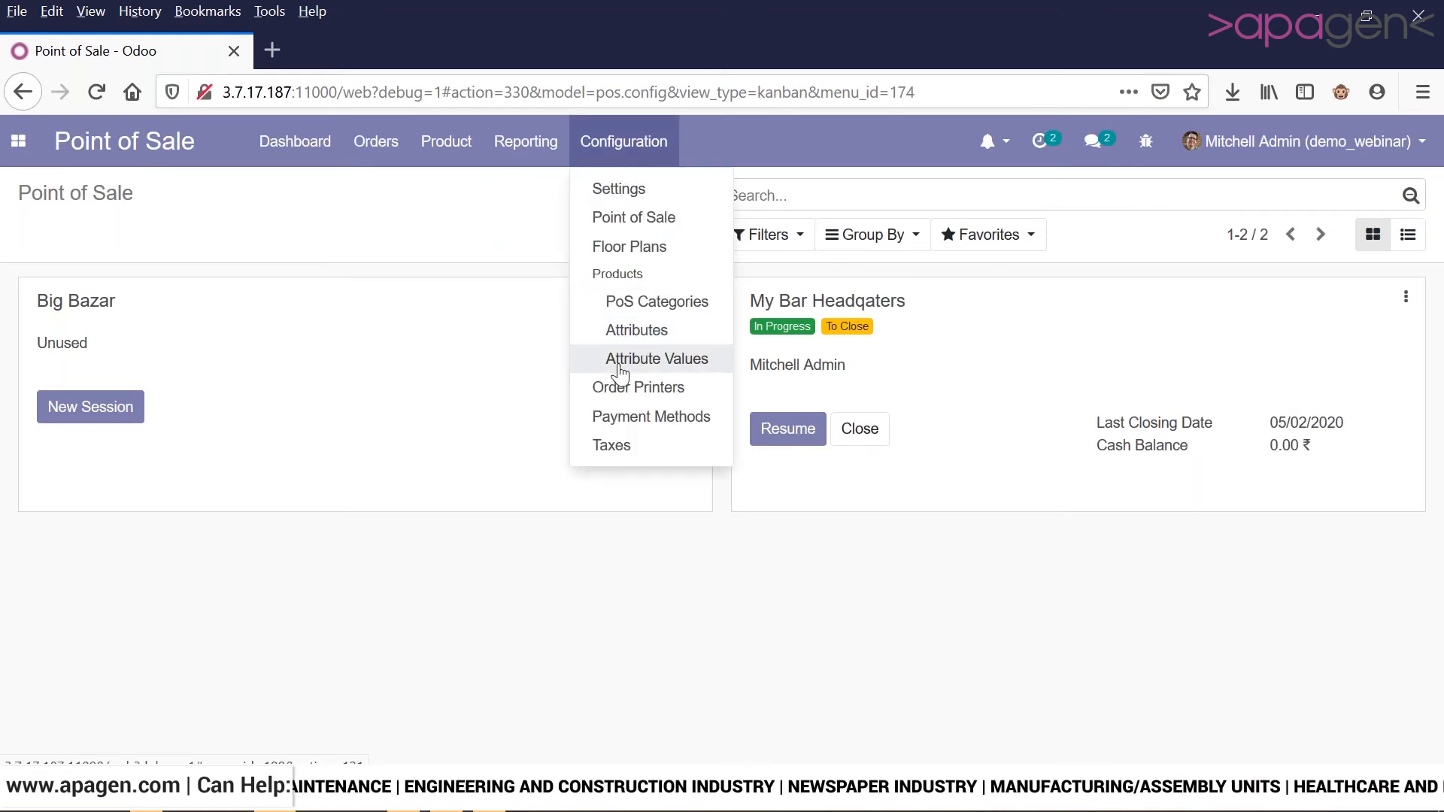
{"action": "left_click", "coordinate": [614, 223]}
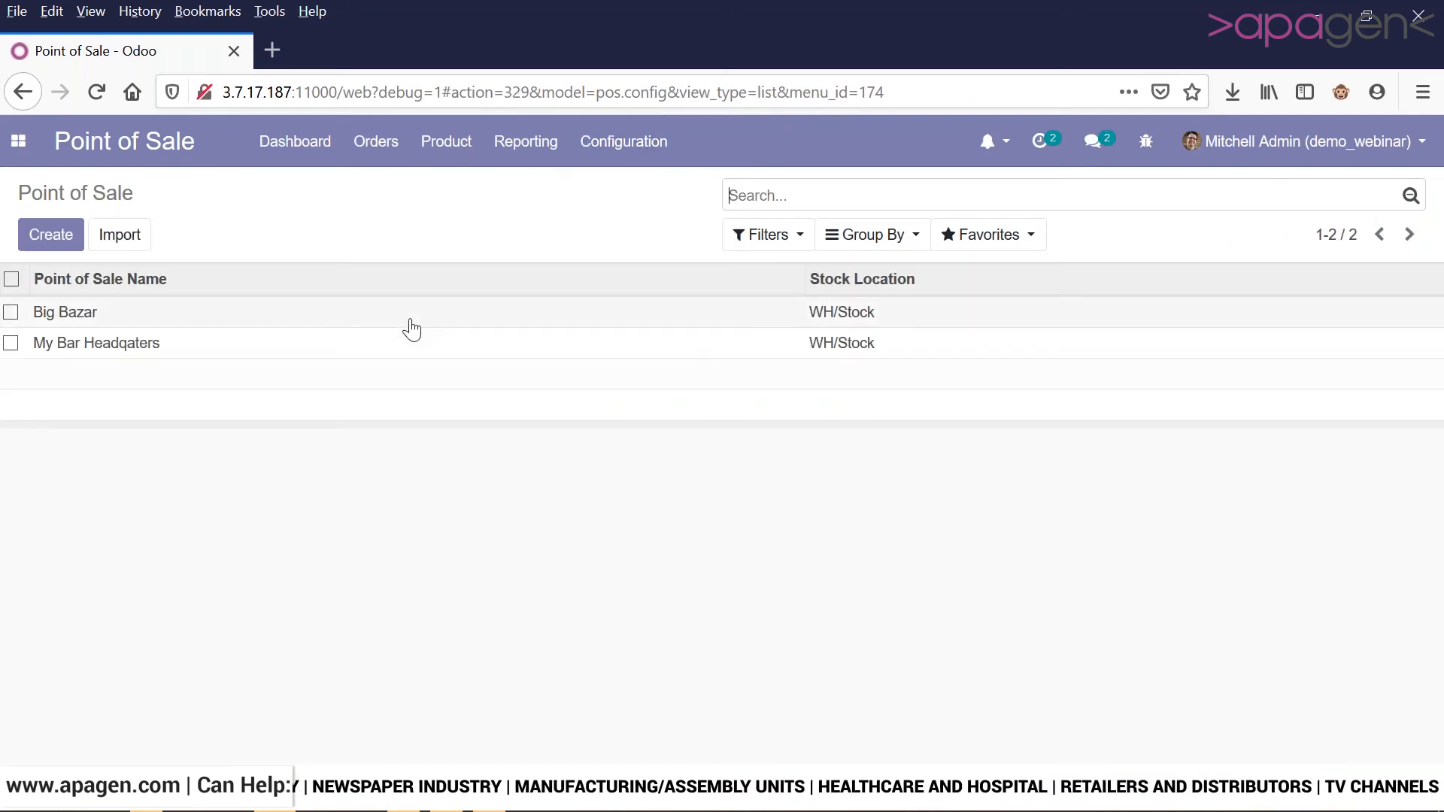
{"action": "left_click", "coordinate": [412, 322]}
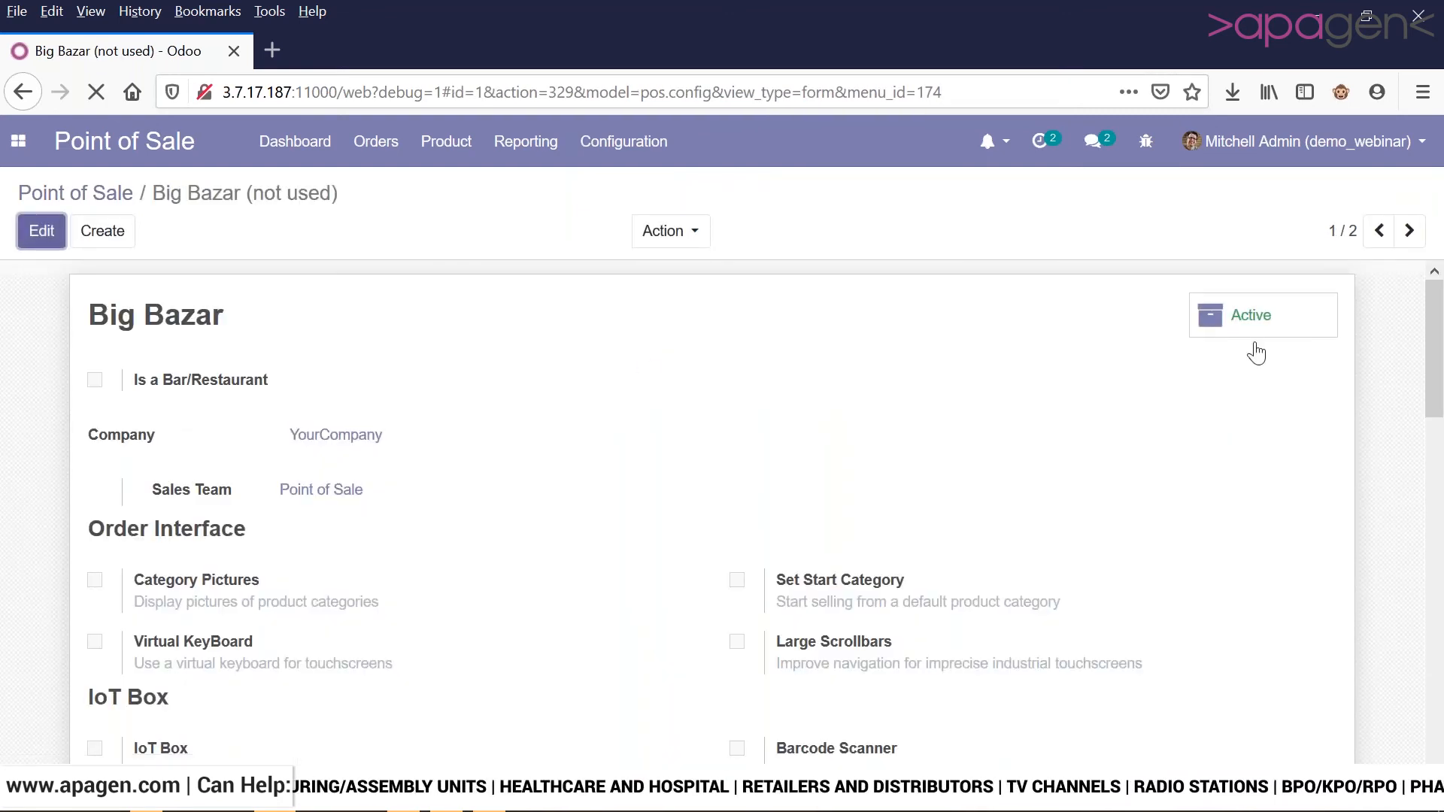
{"action": "left_click_drag", "start_coordinate": [1442, 325], "coordinate": [1433, 458]}
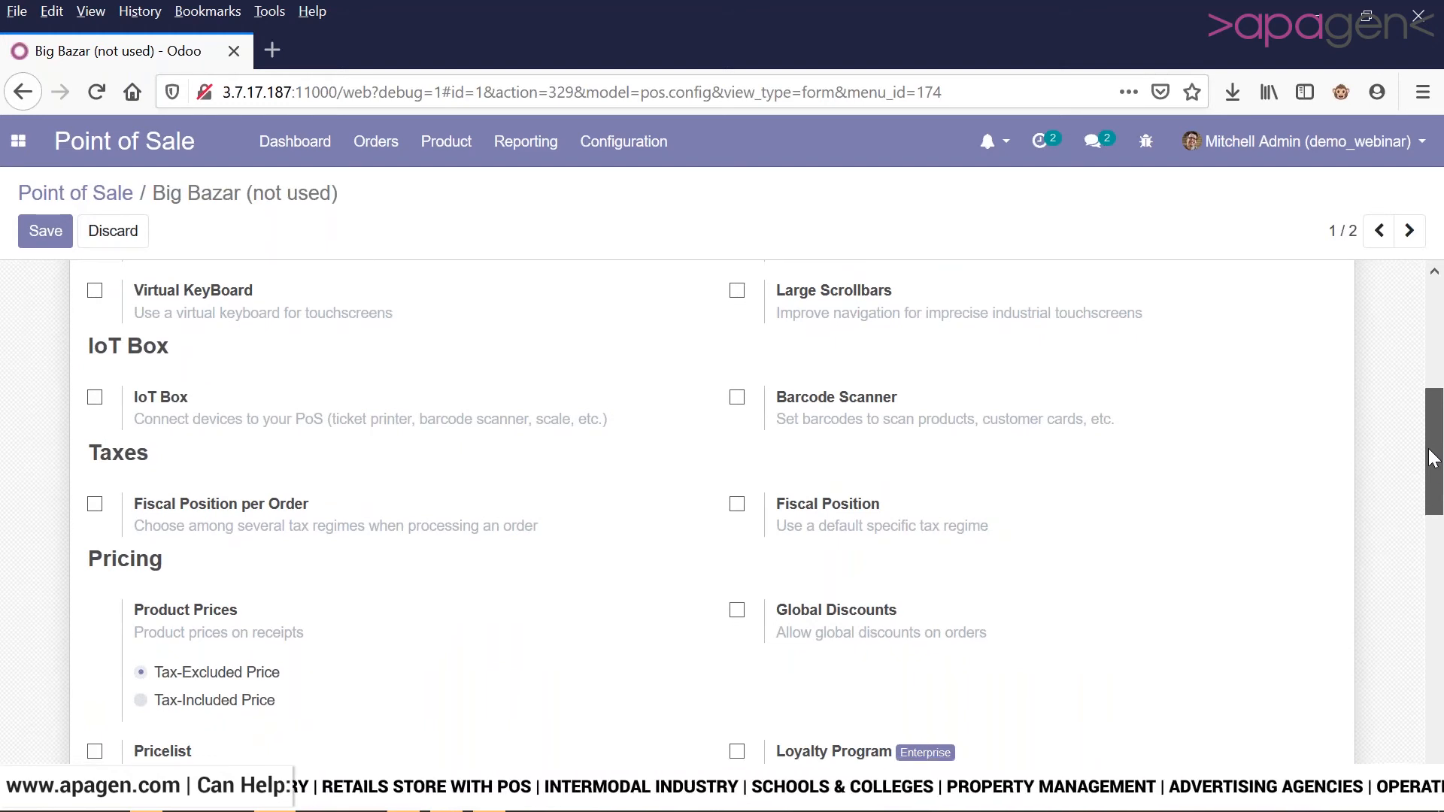
{"action": "left_click_drag", "start_coordinate": [1433, 458], "coordinate": [1430, 538]}
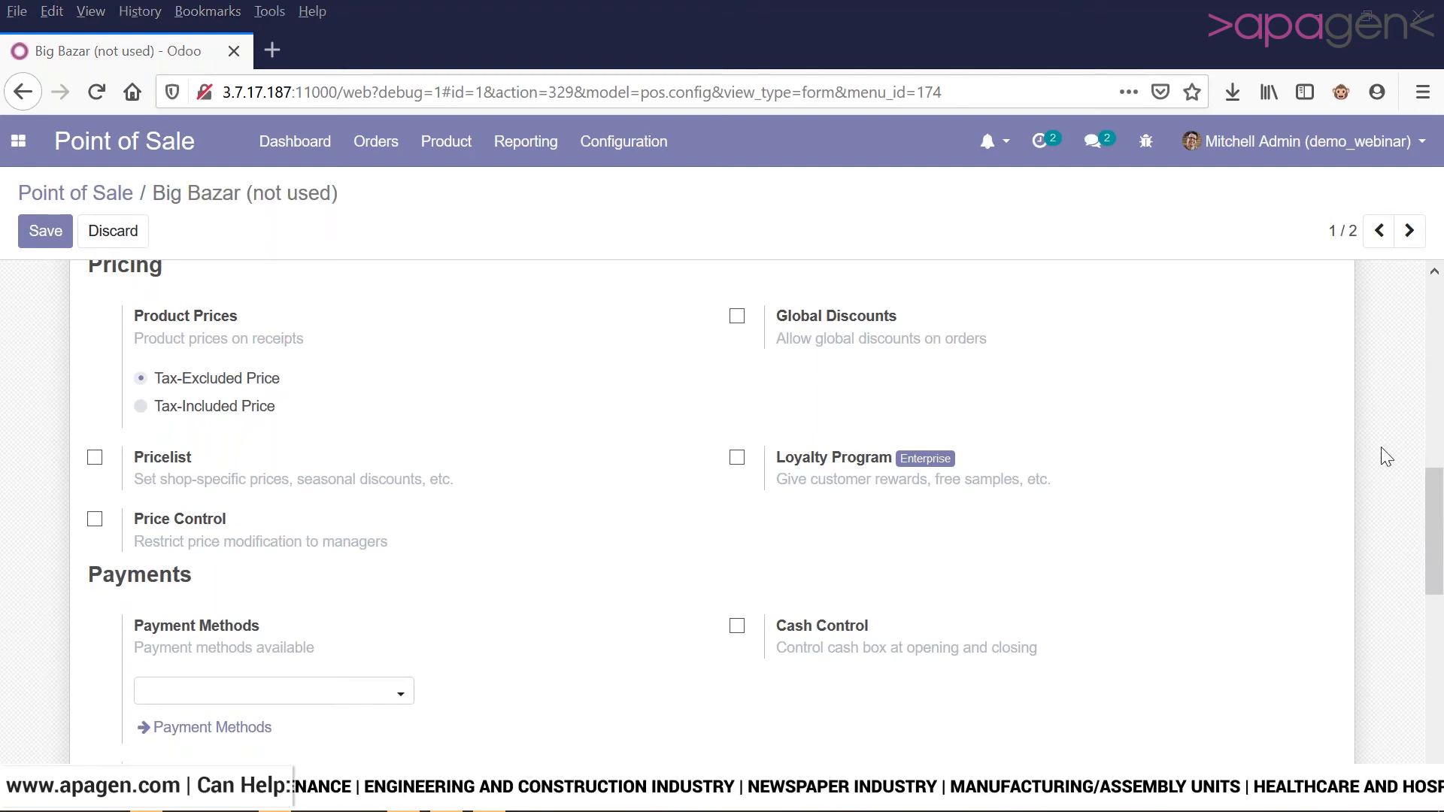
{"action": "left_click_drag", "start_coordinate": [1437, 553], "coordinate": [1340, 291]}
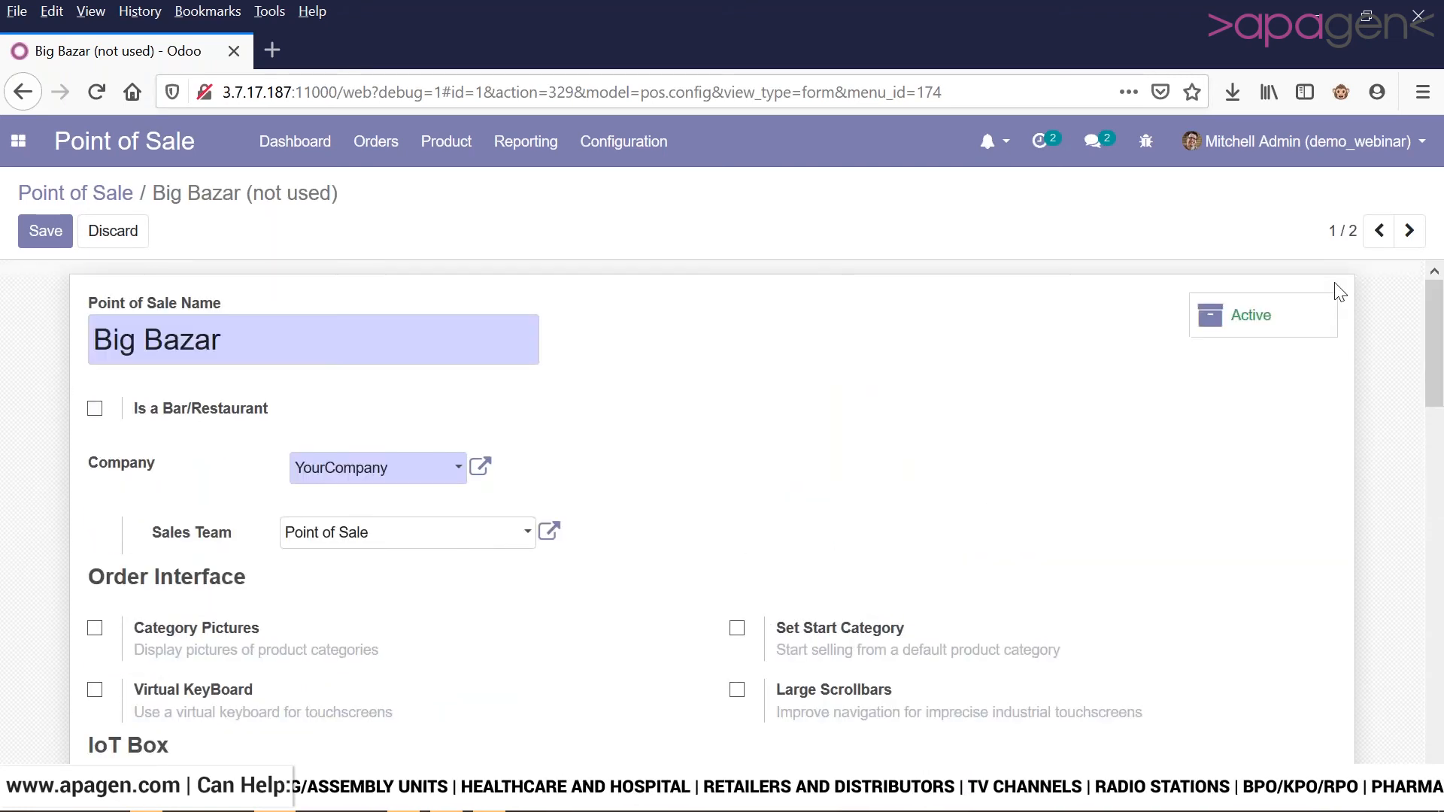
{"action": "left_click", "coordinate": [62, 246]}
- Return to the Point of Sale dashboard and try to start a new session for Big Bazar
{"action": "left_click", "coordinate": [316, 145]}
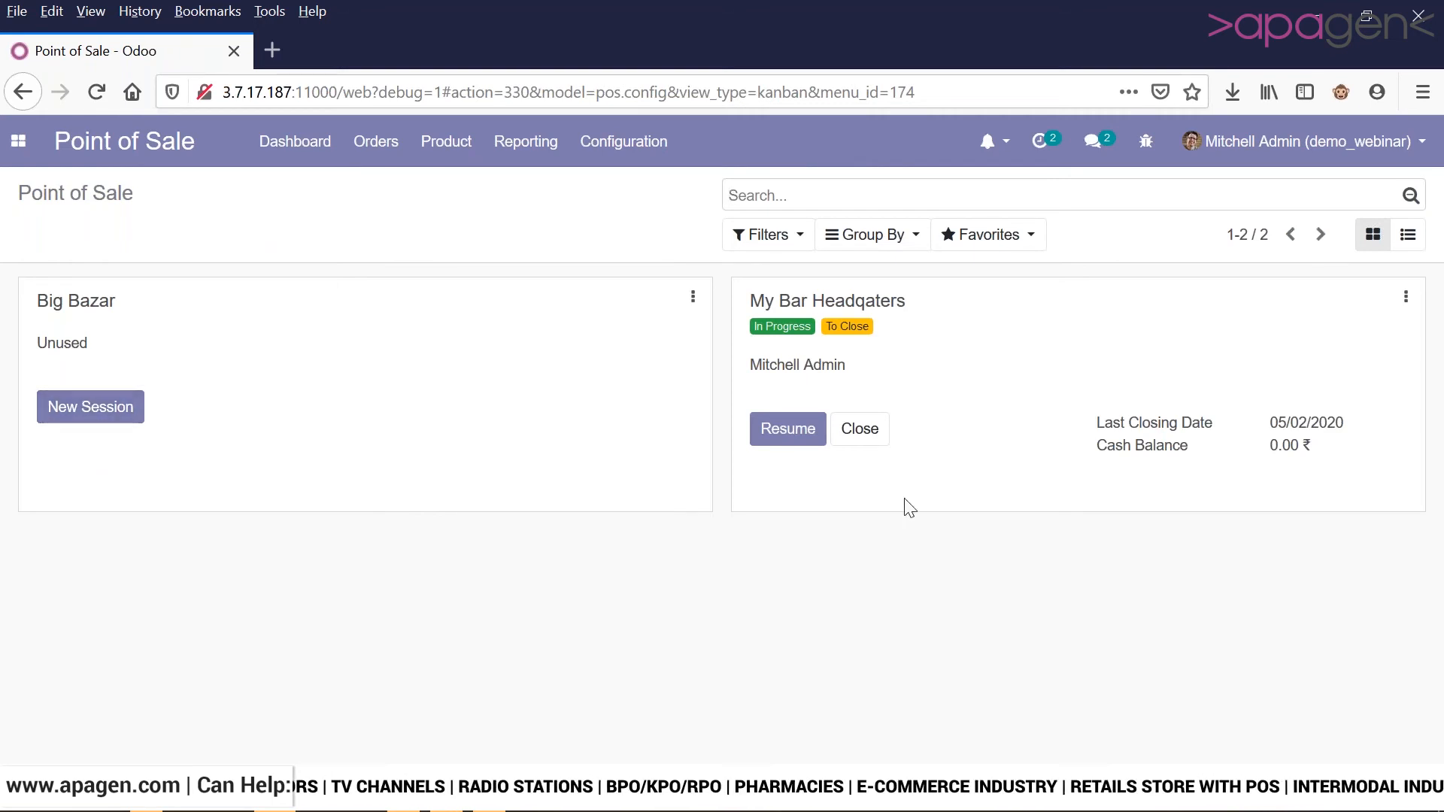
{"action": "left_click", "coordinate": [113, 406]}
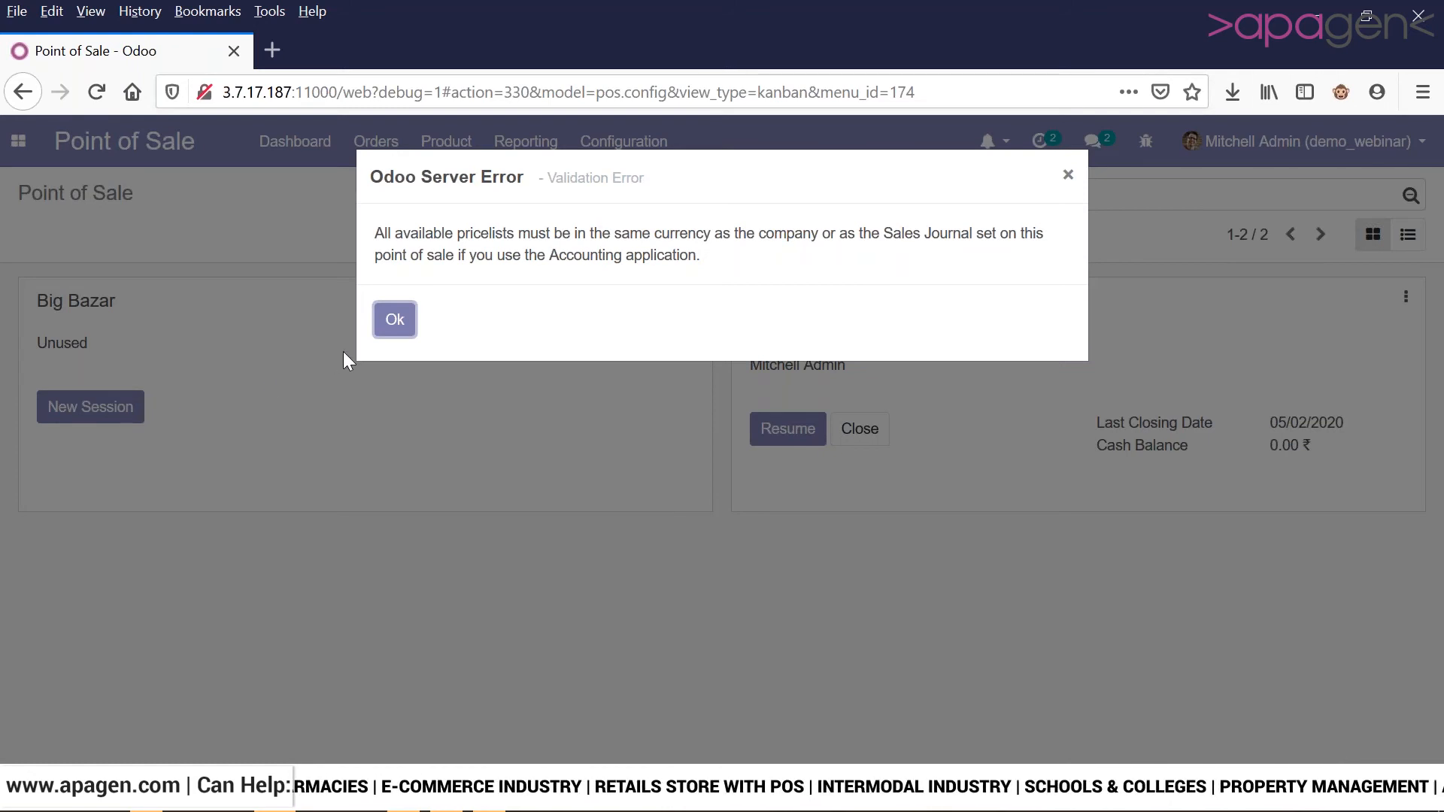
{"action": "left_click", "coordinate": [398, 336]}
- Show the Point of Sale payment methods and open the Cash journal for editing
{"action": "left_click", "coordinate": [623, 169]}
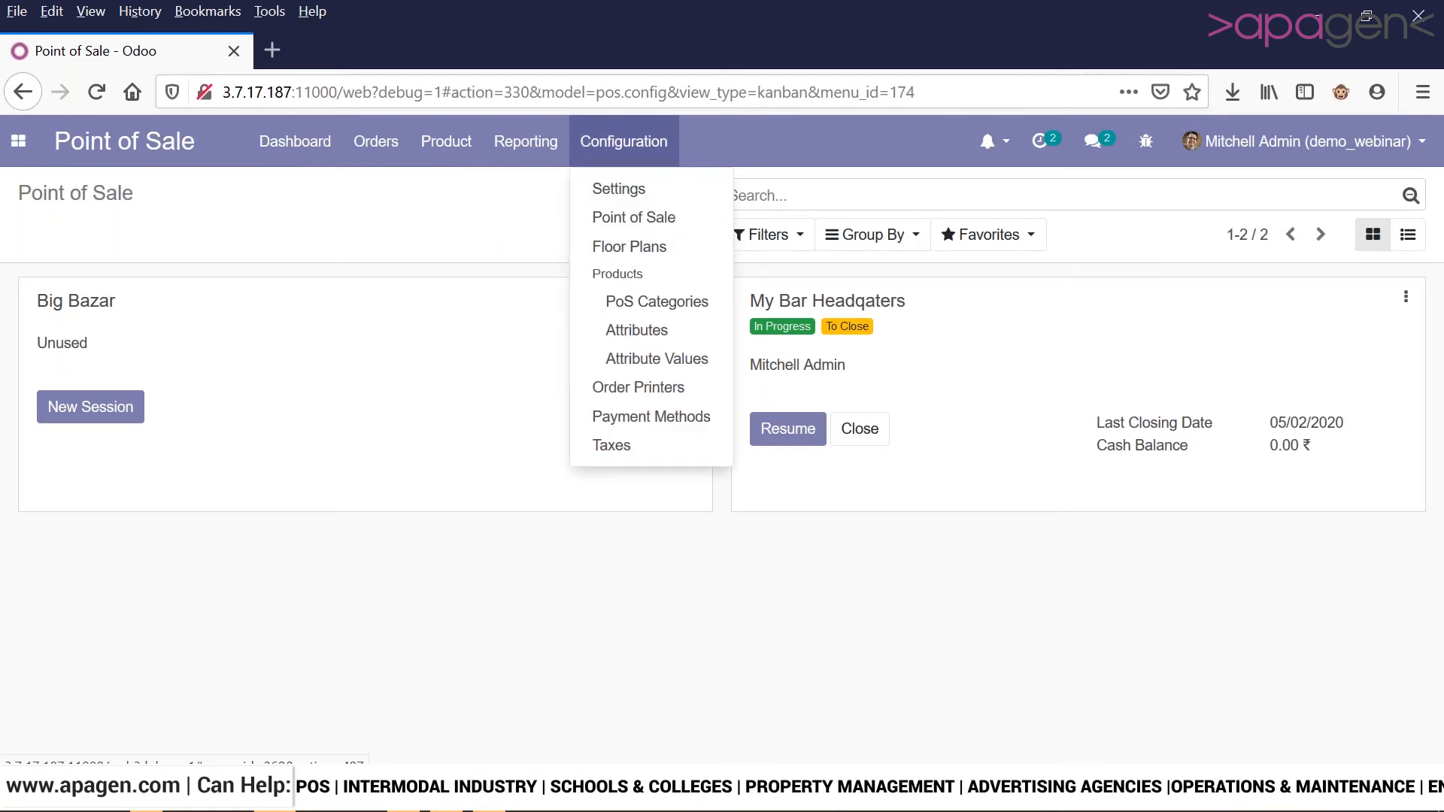
{"action": "left_click", "coordinate": [604, 418]}
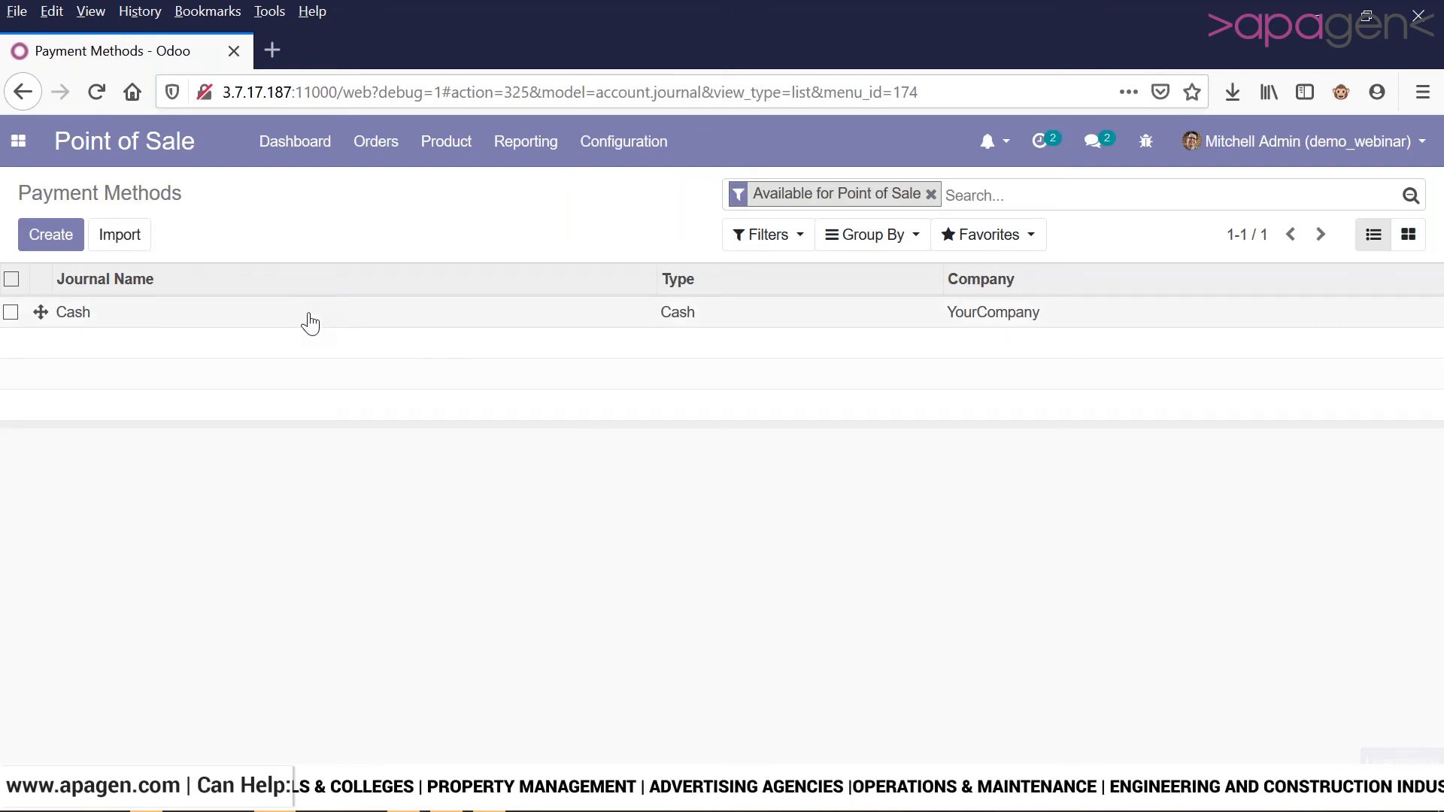
{"action": "left_click", "coordinate": [310, 323]}
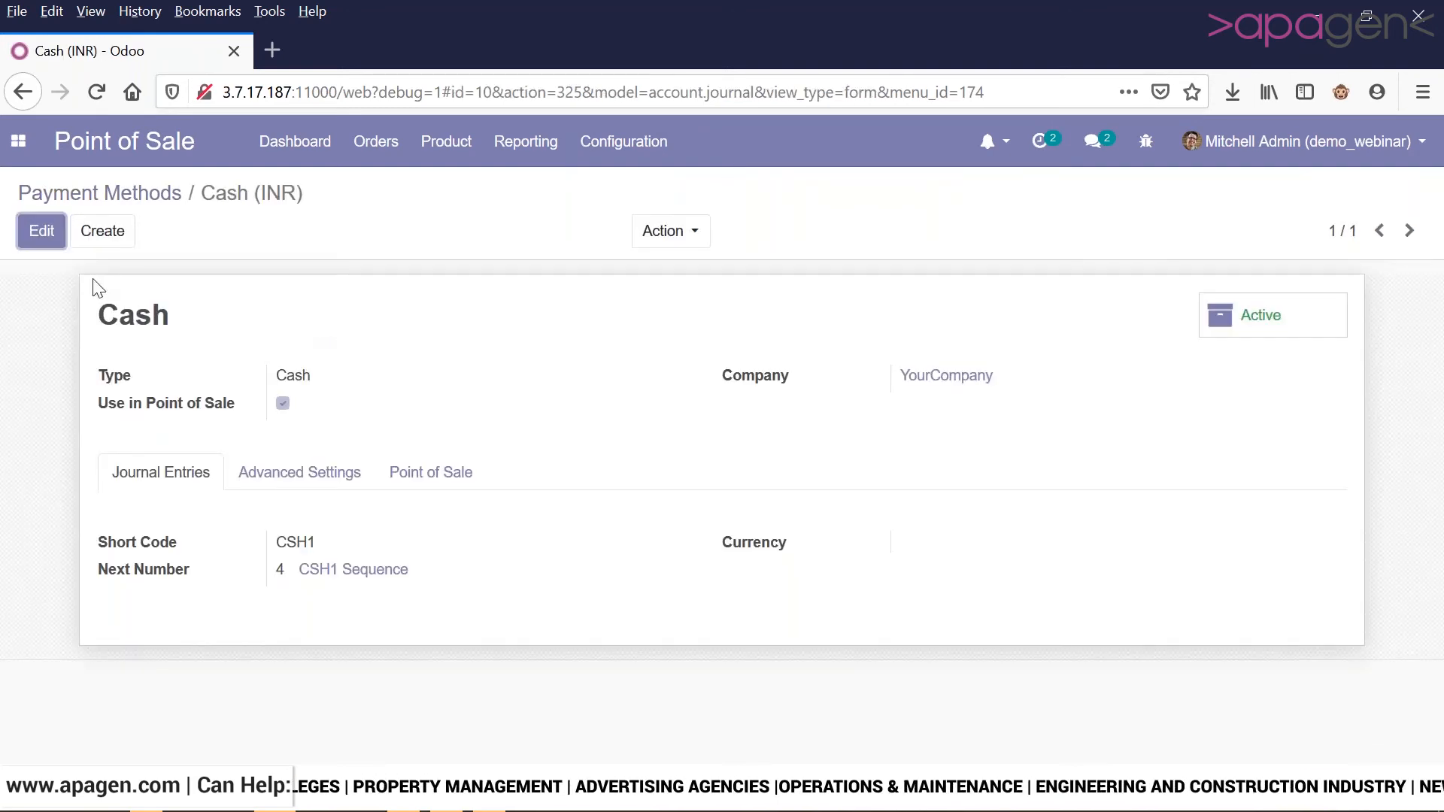
{"action": "left_click", "coordinate": [52, 239]}
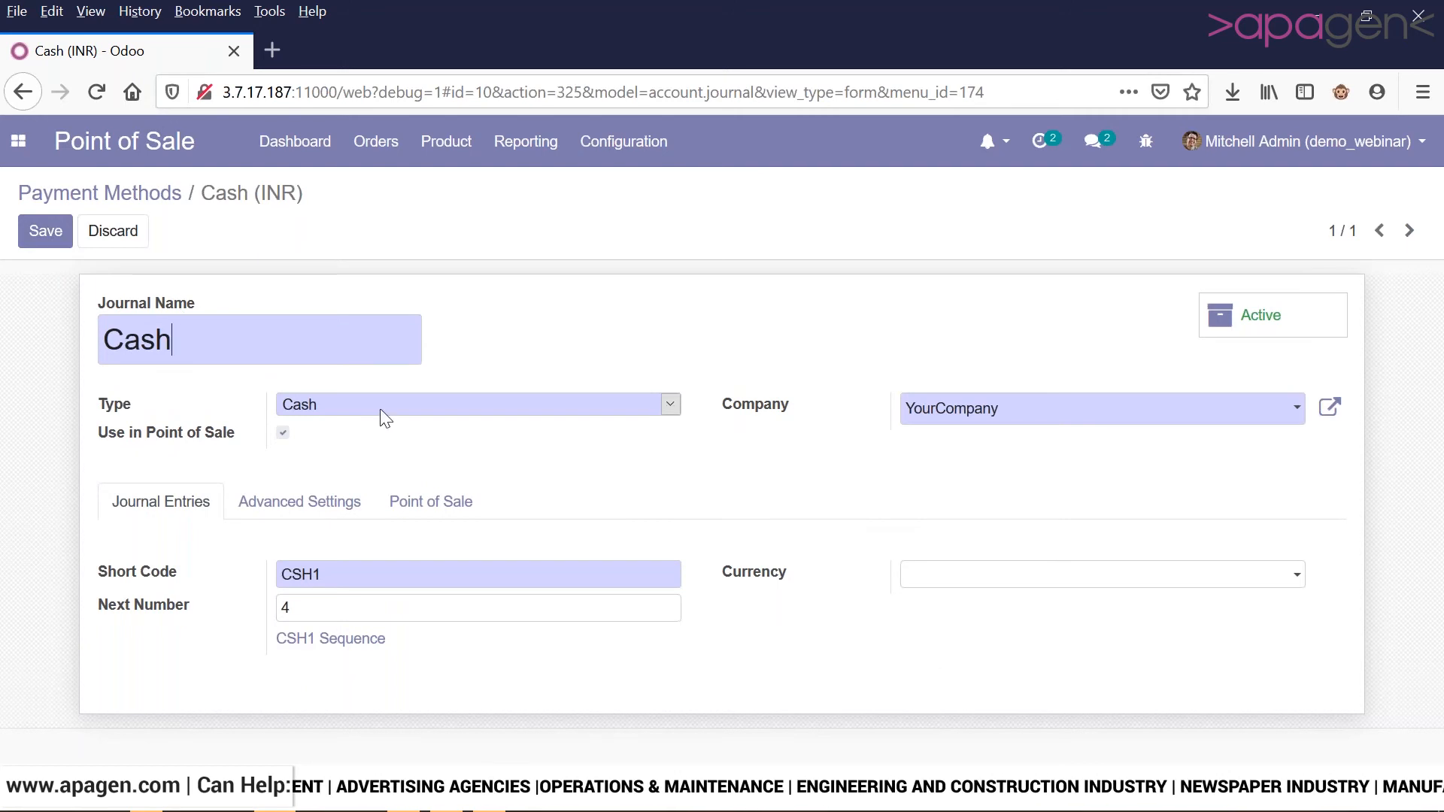
- Review the Cash journal's advanced settings, including control access, payment method types and accounting app options
{"action": "left_click", "coordinate": [305, 501]}
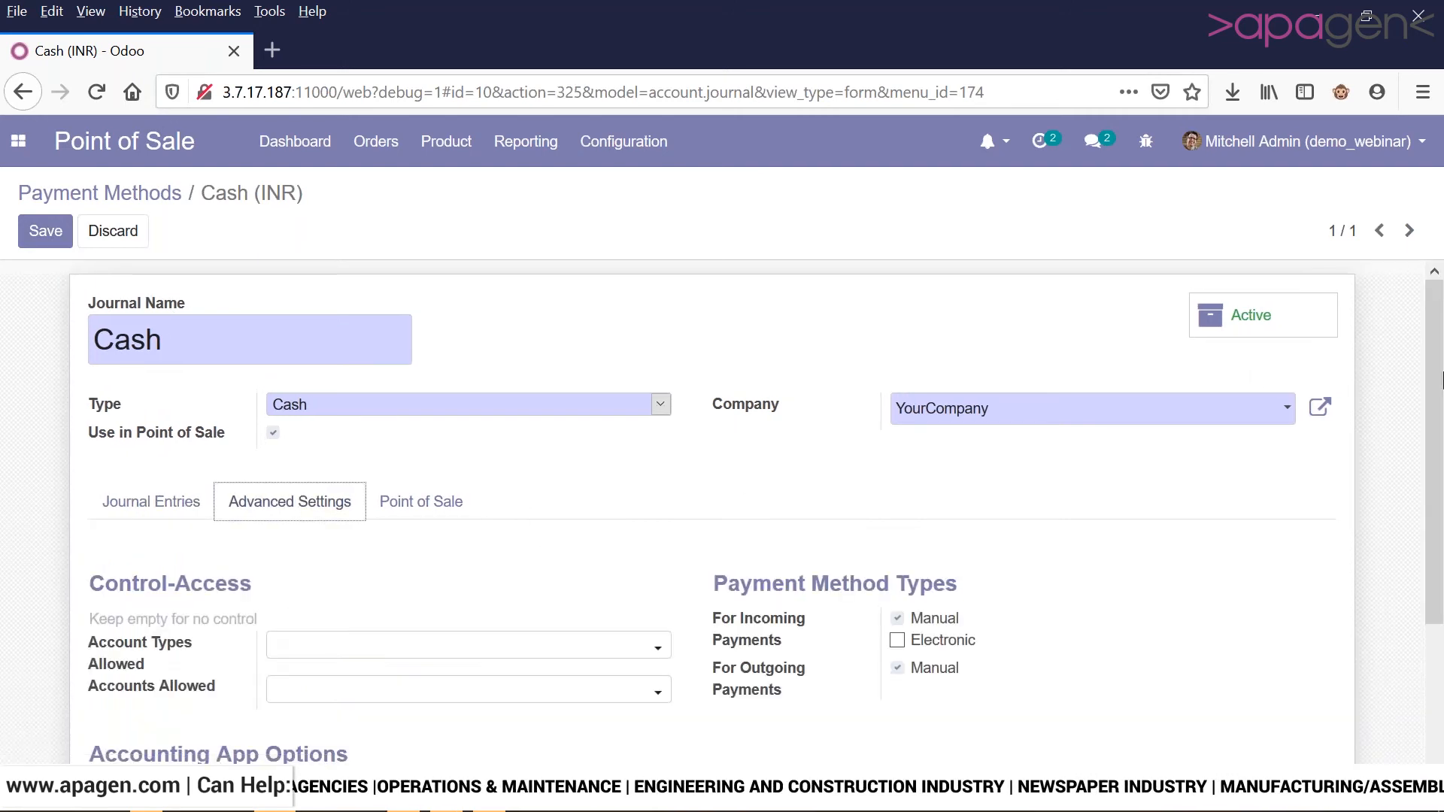
{"action": "scroll", "coordinate": [1441, 384], "scroll_direction": "down", "scroll_amount": 1}
{"action": "left_click", "coordinate": [454, 453]}
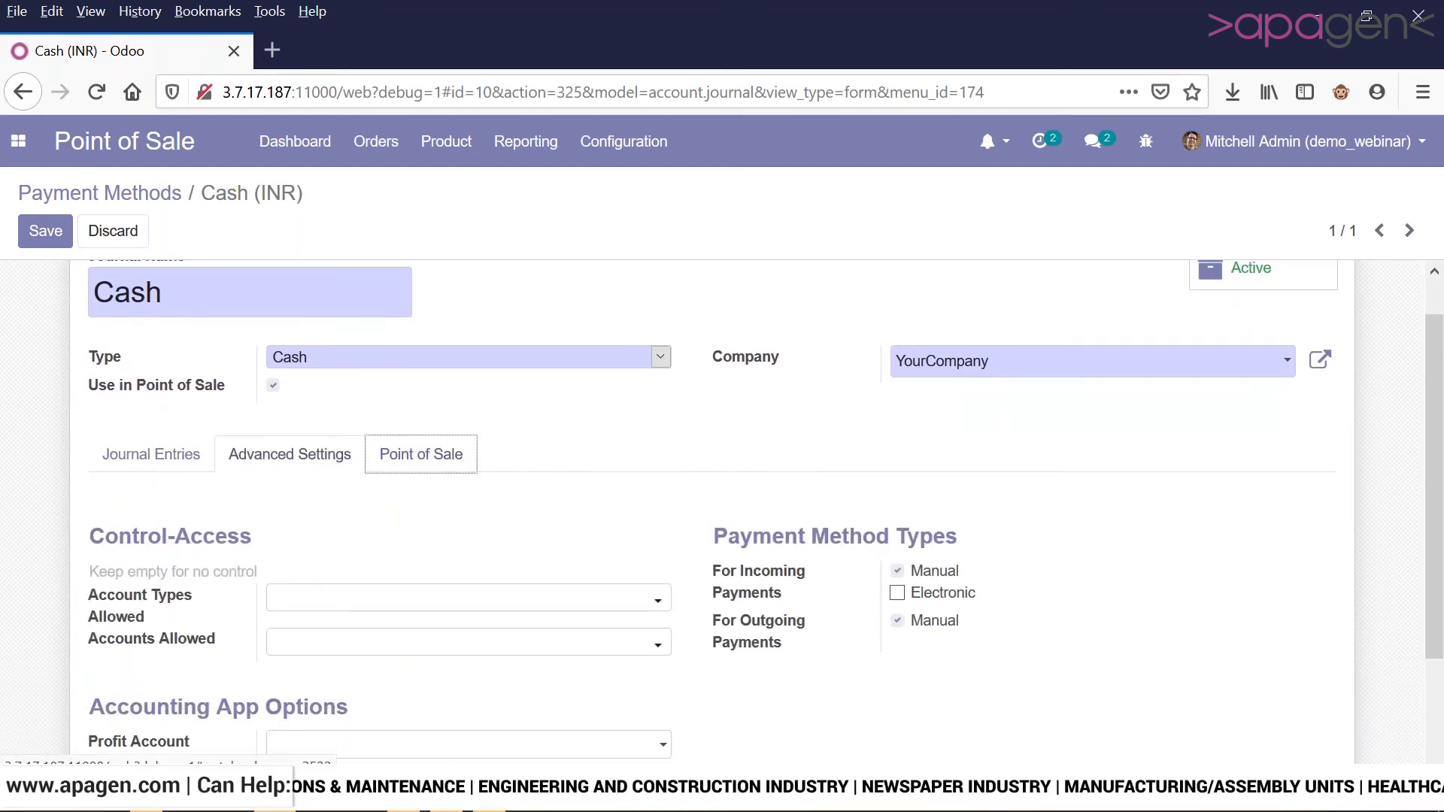
{"action": "left_click", "coordinate": [304, 502]}
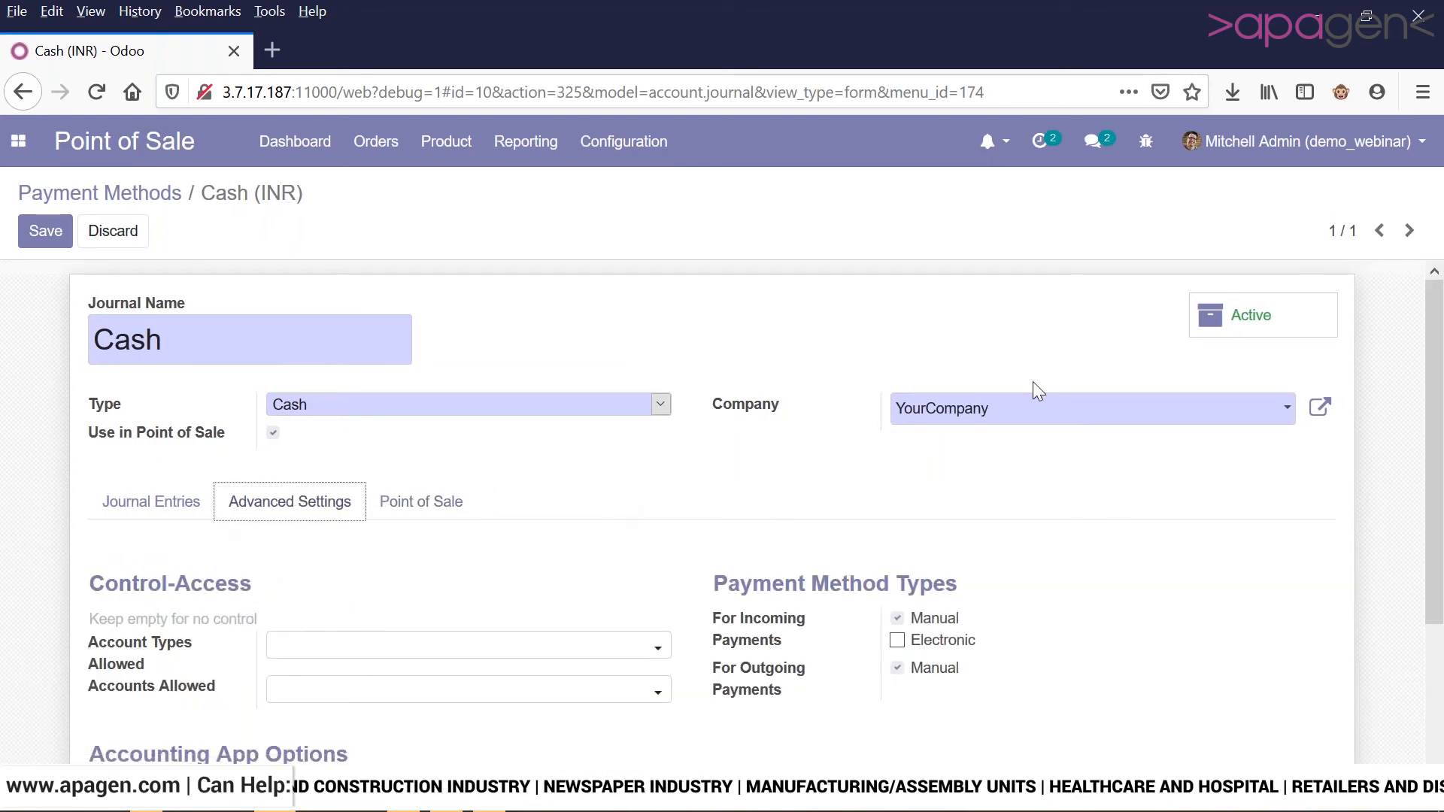
{"action": "scroll", "coordinate": [1438, 376], "scroll_direction": "down", "scroll_amount": 2}
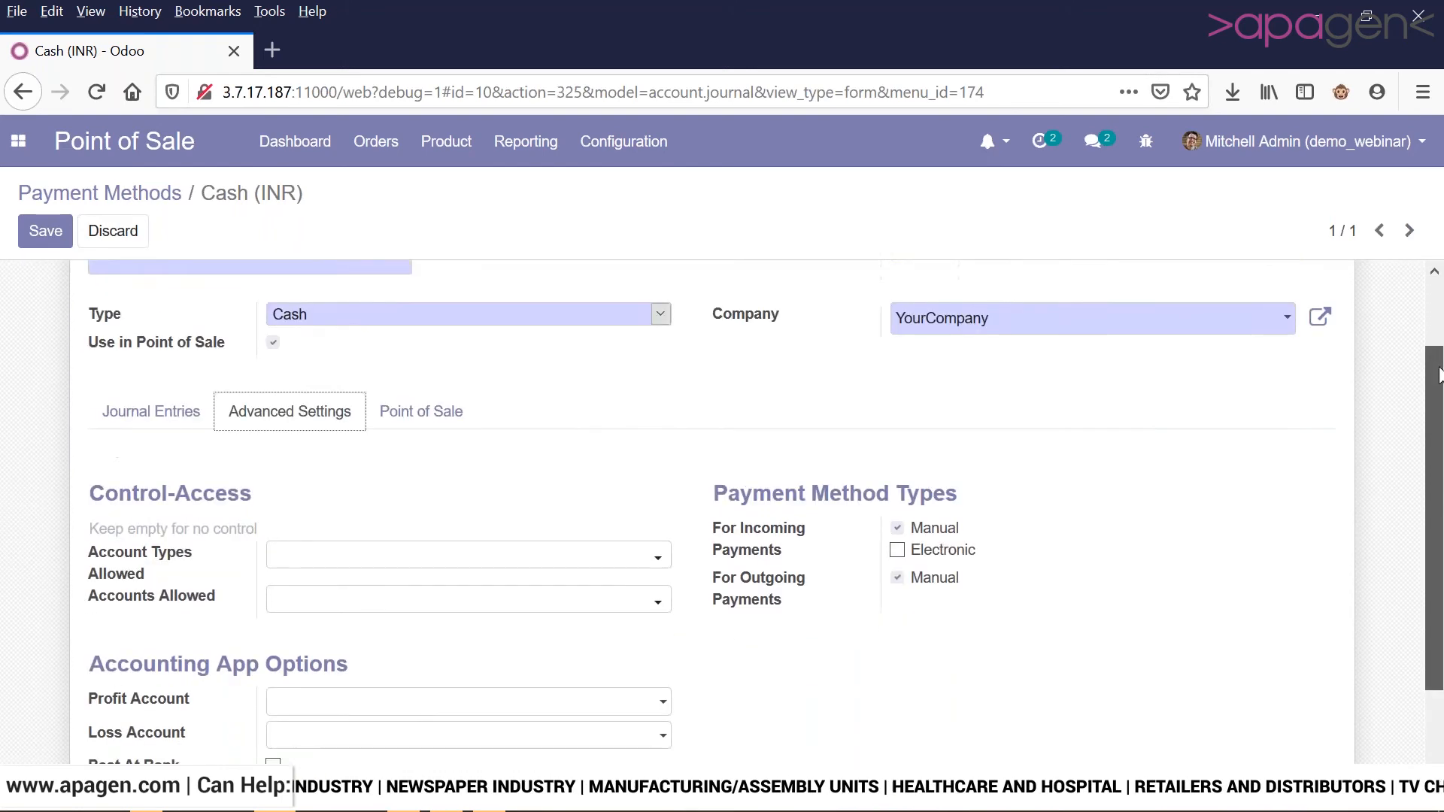
{"action": "scroll", "coordinate": [1438, 376], "scroll_direction": "up", "scroll_amount": 2}
- Switch to the Invoicing app and check its available configuration options
{"action": "left_click", "coordinate": [18, 140]}
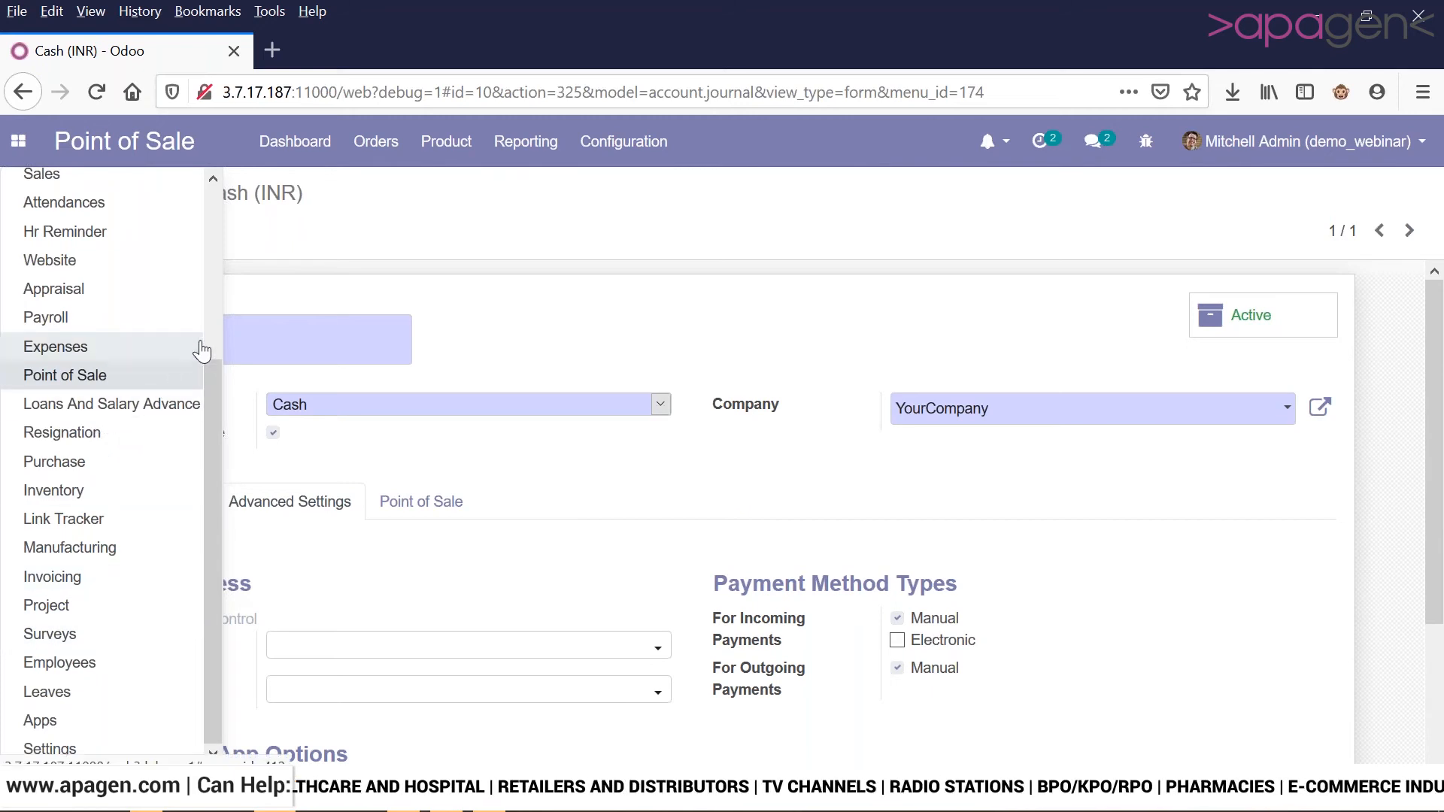
{"action": "left_click_drag", "start_coordinate": [213, 385], "coordinate": [215, 260]}
{"action": "left_click_drag", "start_coordinate": [206, 342], "coordinate": [201, 416]}
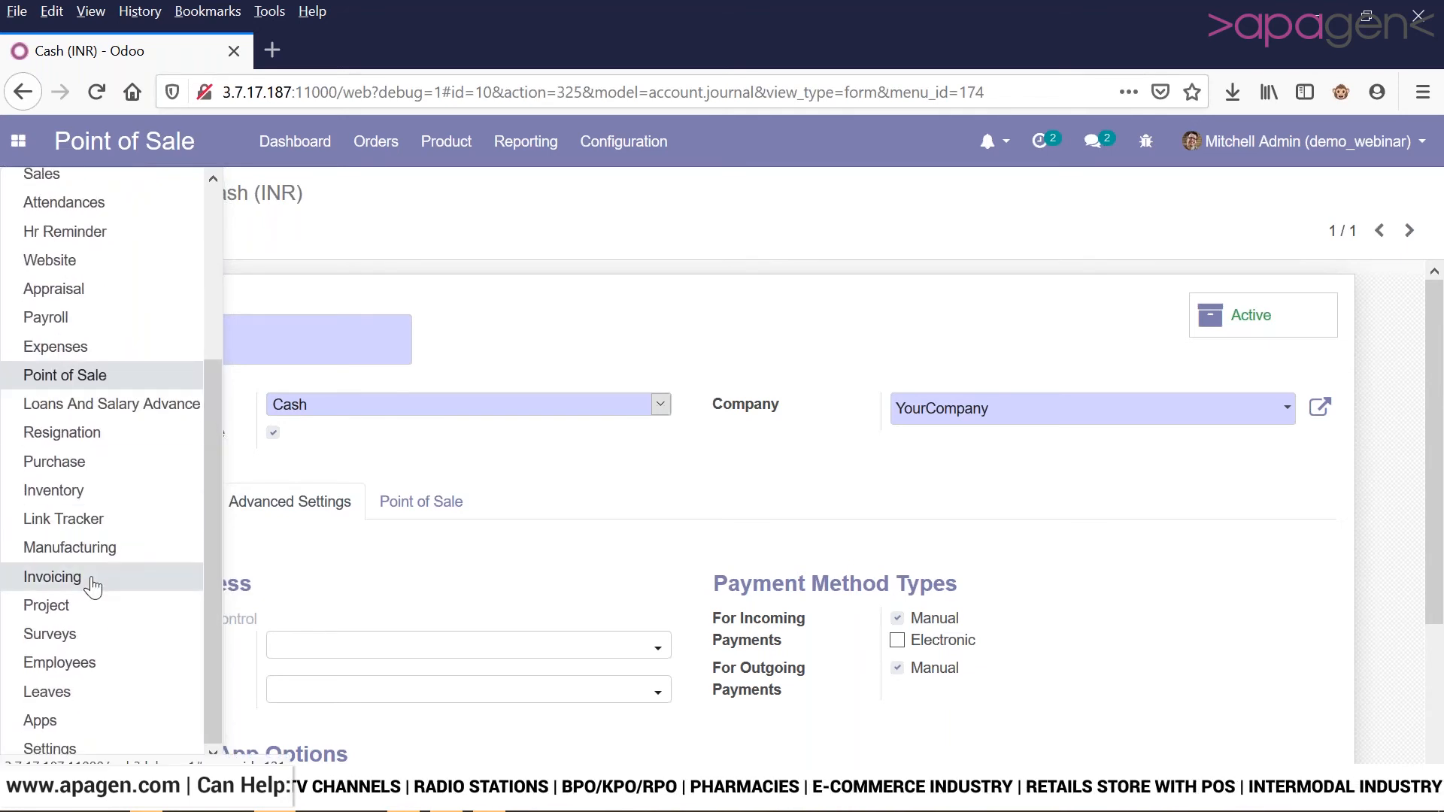
{"action": "left_click", "coordinate": [52, 577]}
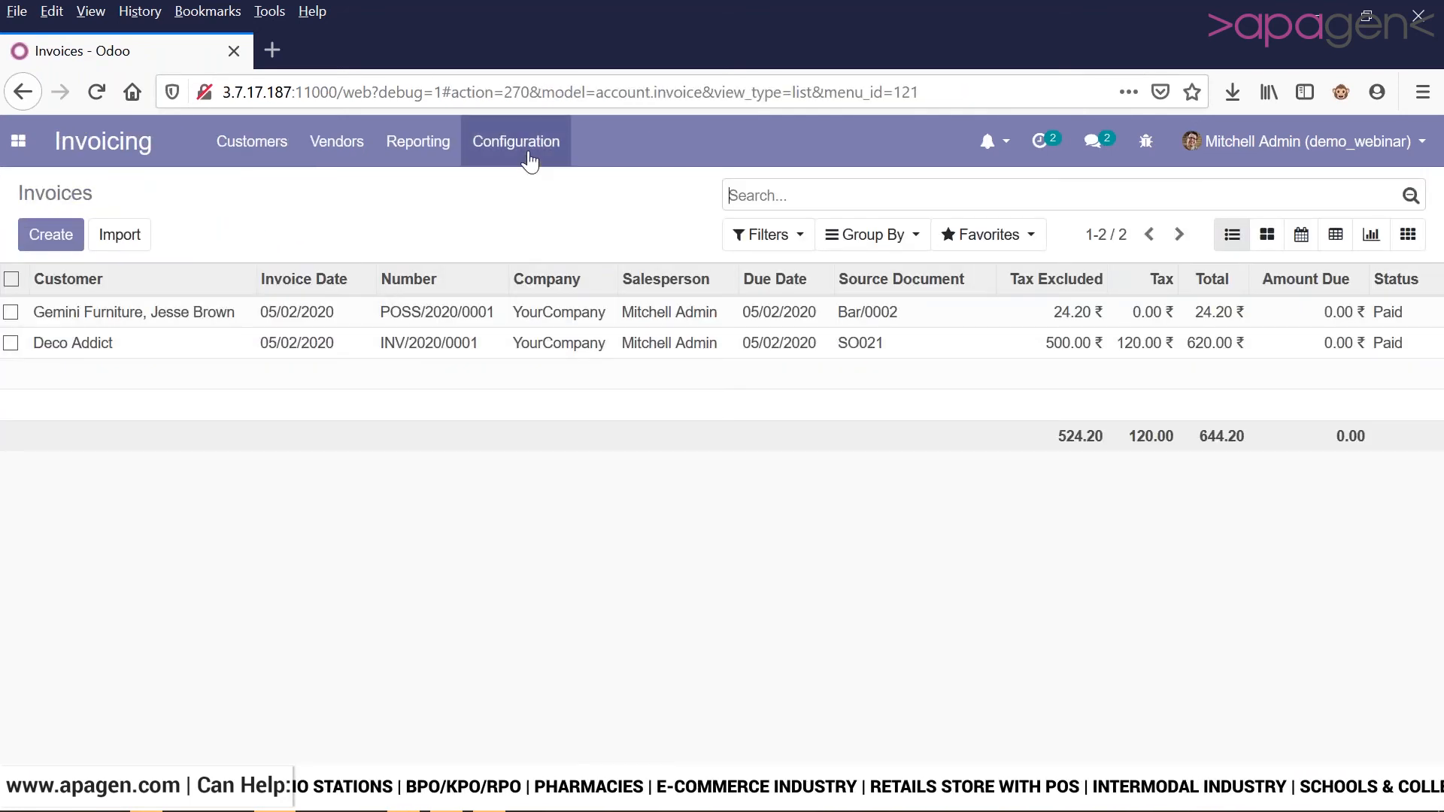
{"action": "left_click", "coordinate": [529, 158]}
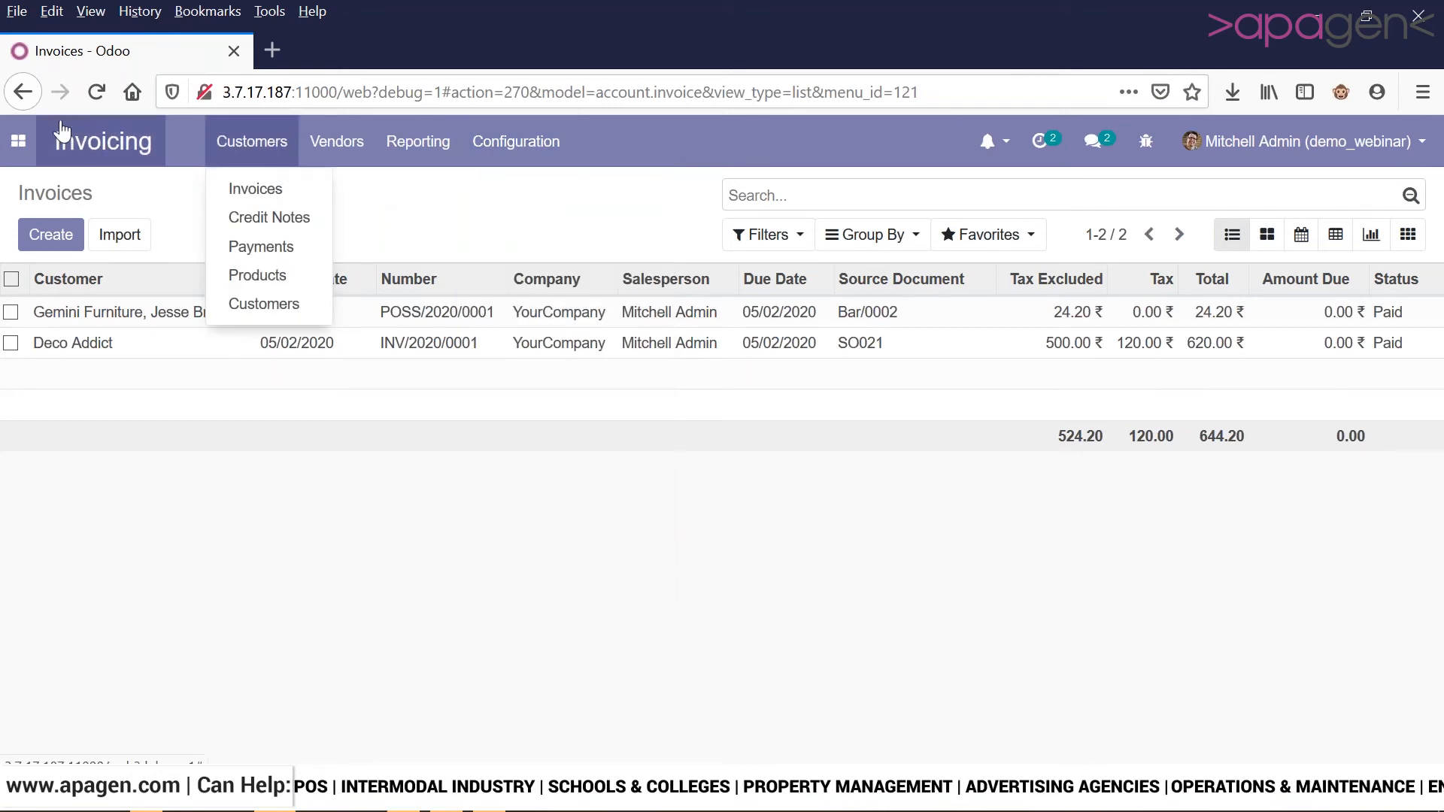
- Go to the user list in Settings and open the administrator's user record for editing
{"action": "left_click", "coordinate": [18, 140]}
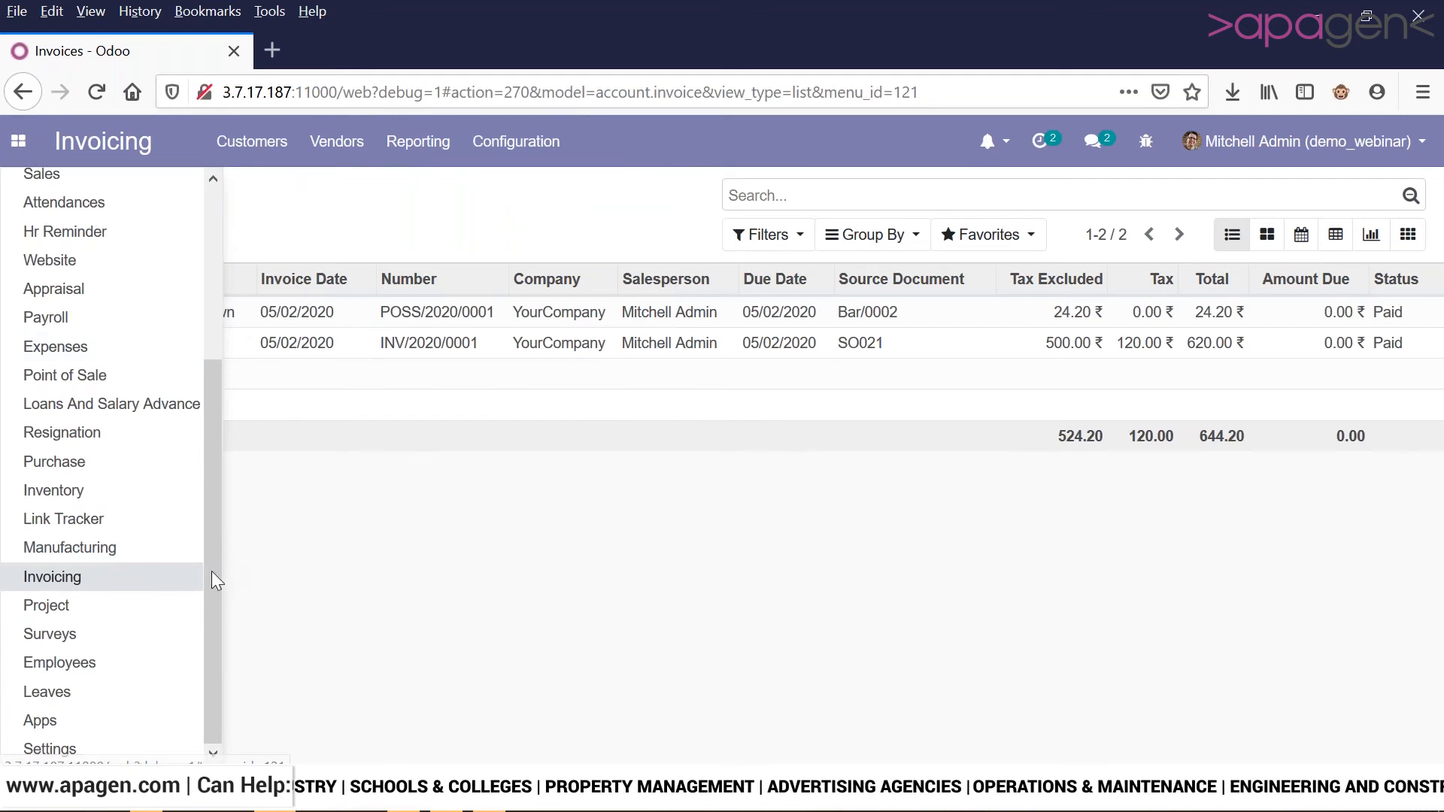
{"action": "left_click", "coordinate": [49, 750]}
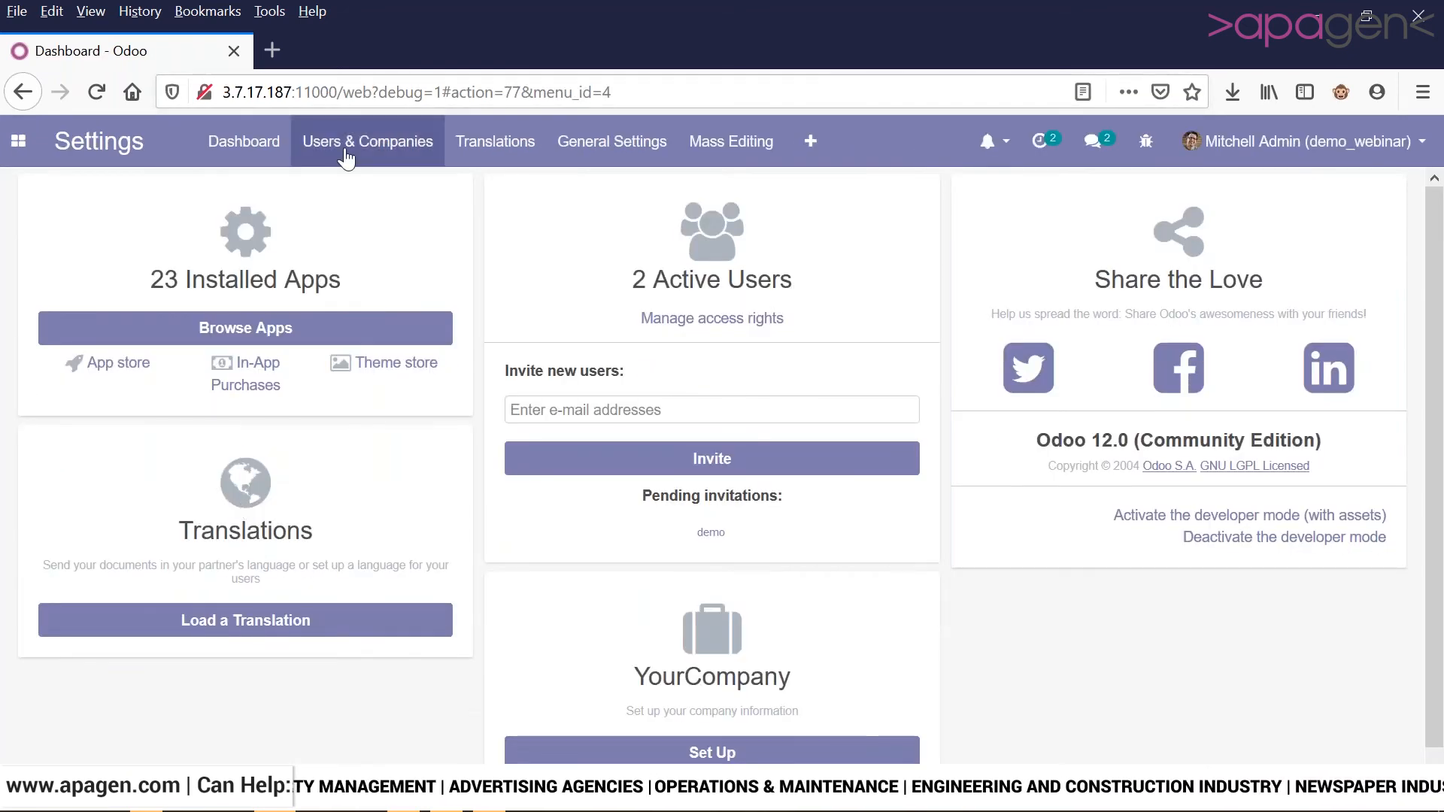
{"action": "left_click", "coordinate": [346, 144]}
{"action": "left_click", "coordinate": [342, 193]}
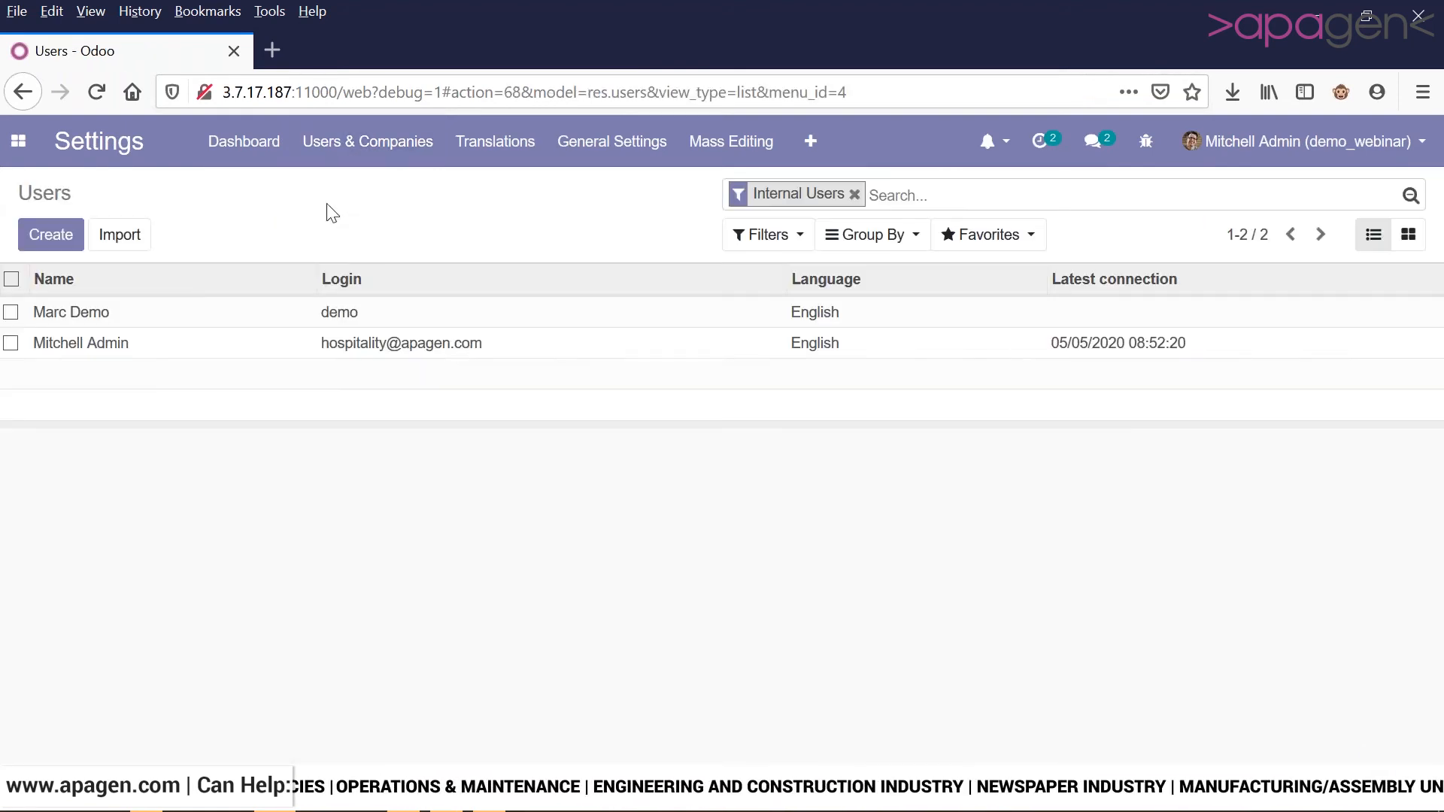
{"action": "left_click", "coordinate": [41, 231]}
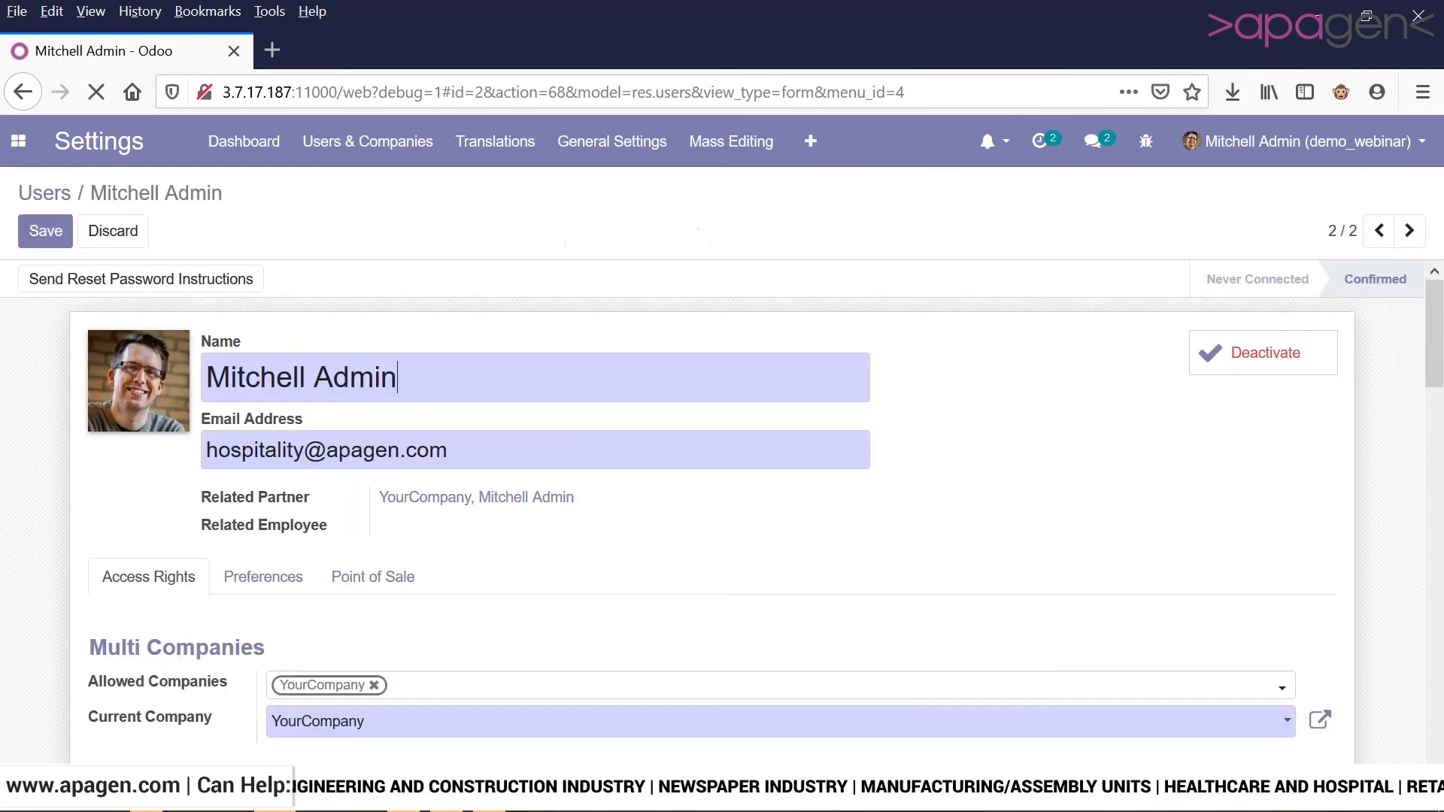
- Enable Show Full Accounting Features in the administrator's technical settings and save the user record
{"action": "left_click_drag", "start_coordinate": [1442, 368], "coordinate": [1426, 755]}
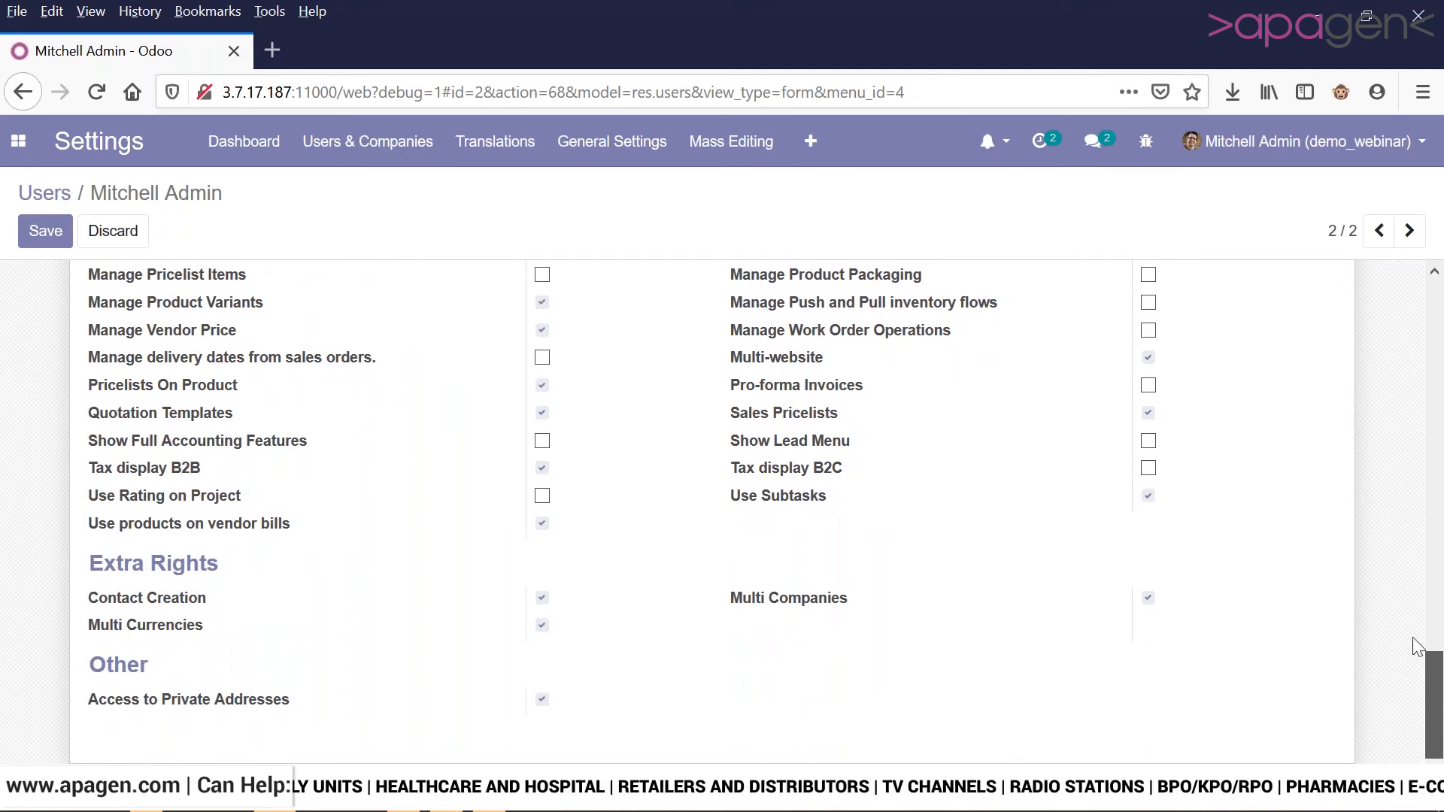
{"action": "scroll", "coordinate": [1356, 398], "scroll_direction": "up", "scroll_amount": 15}
{"action": "scroll", "coordinate": [1355, 400], "scroll_direction": "down", "scroll_amount": 3}
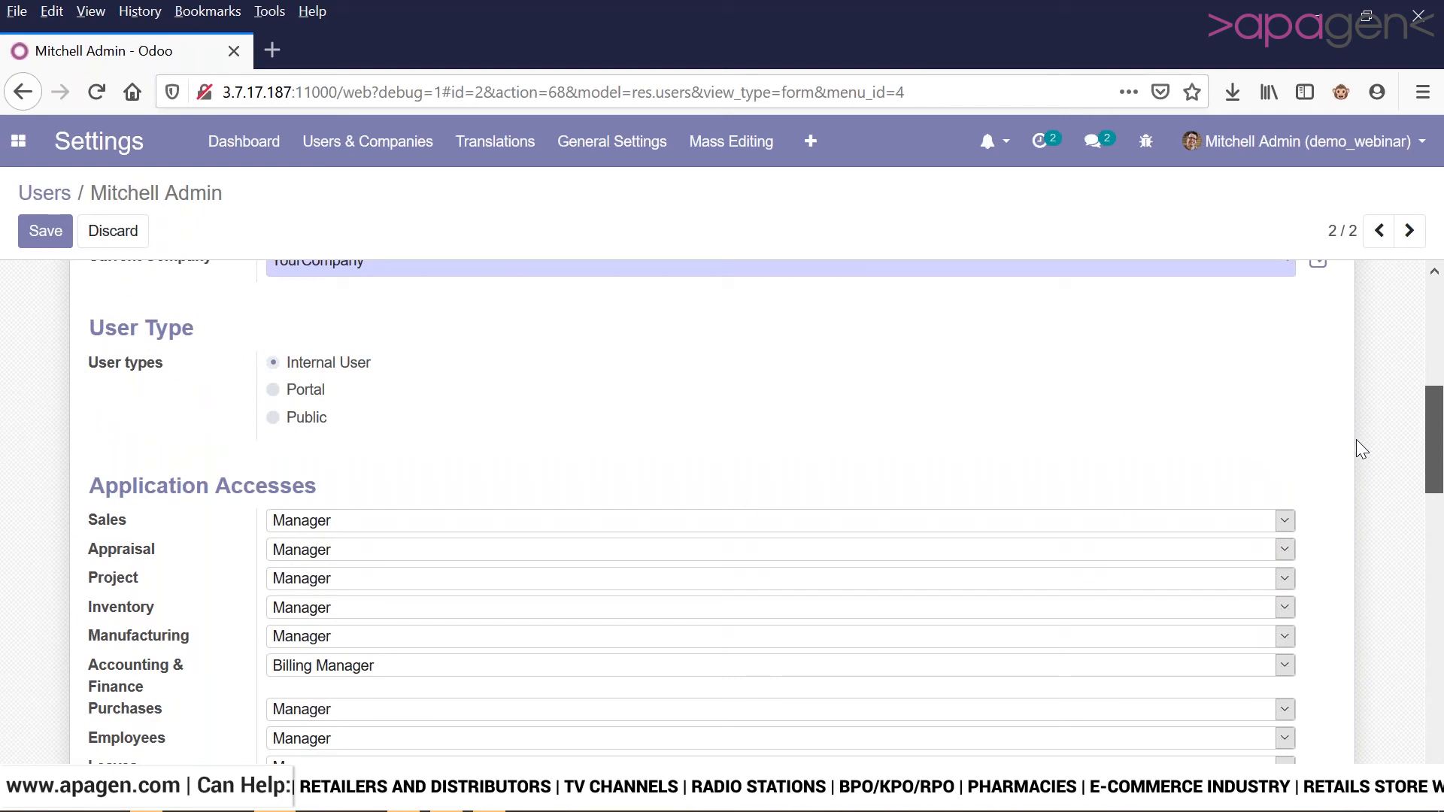
{"action": "scroll", "coordinate": [1356, 440], "scroll_direction": "up", "scroll_amount": 6}
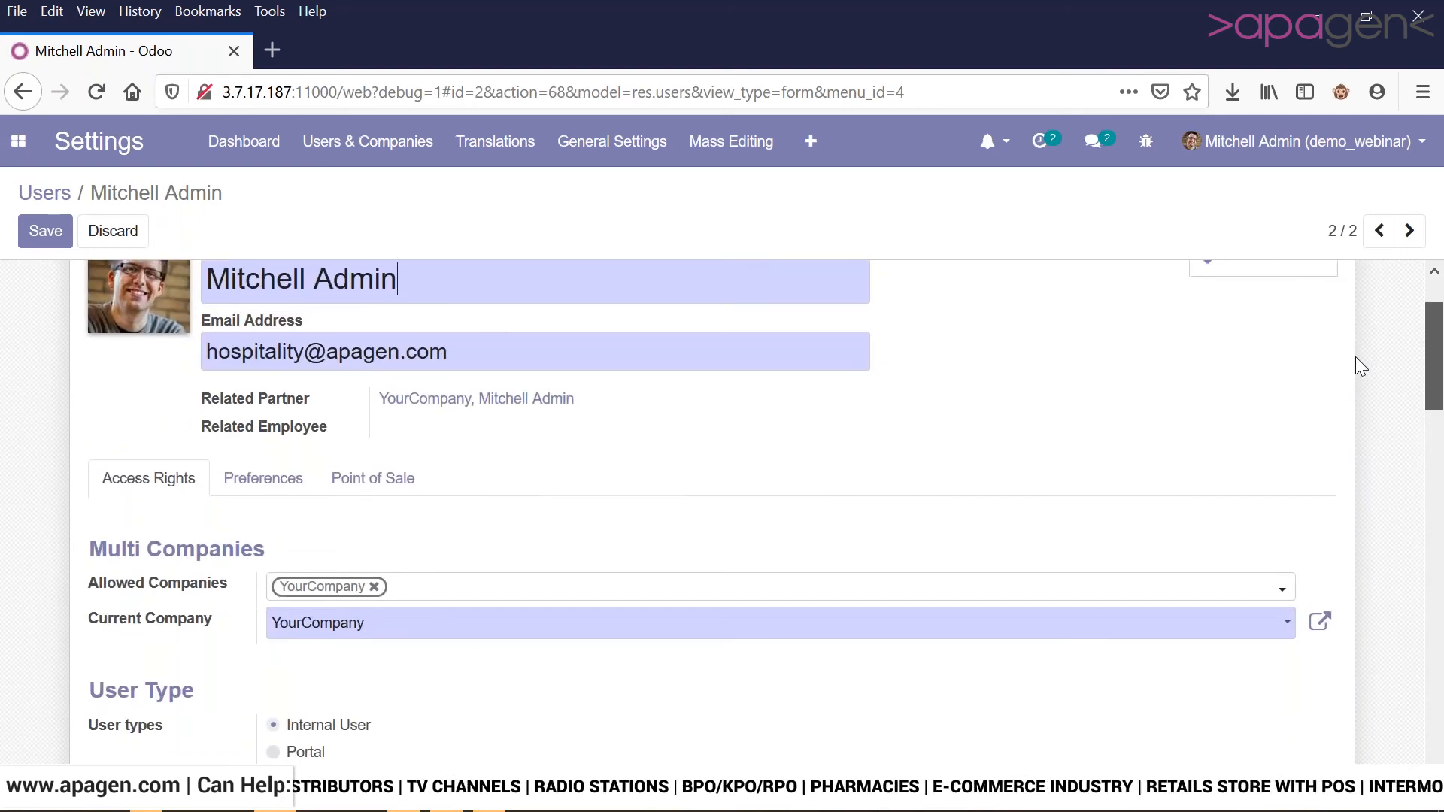
{"action": "scroll", "coordinate": [1356, 355], "scroll_direction": "down", "scroll_amount": 12}
{"action": "scroll", "coordinate": [1354, 568], "scroll_direction": "down", "scroll_amount": 7}
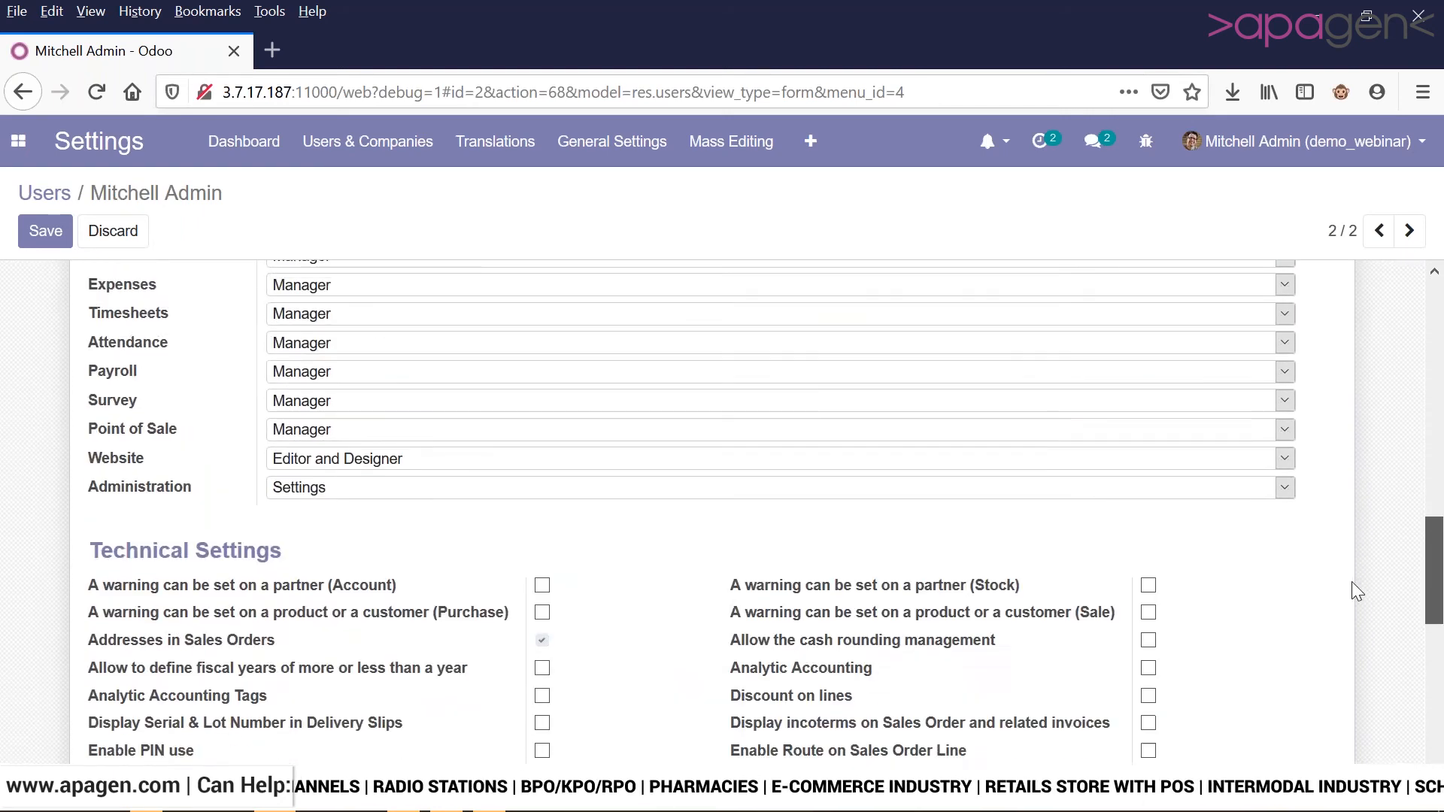
{"action": "scroll", "coordinate": [1353, 627], "scroll_direction": "down", "scroll_amount": 1}
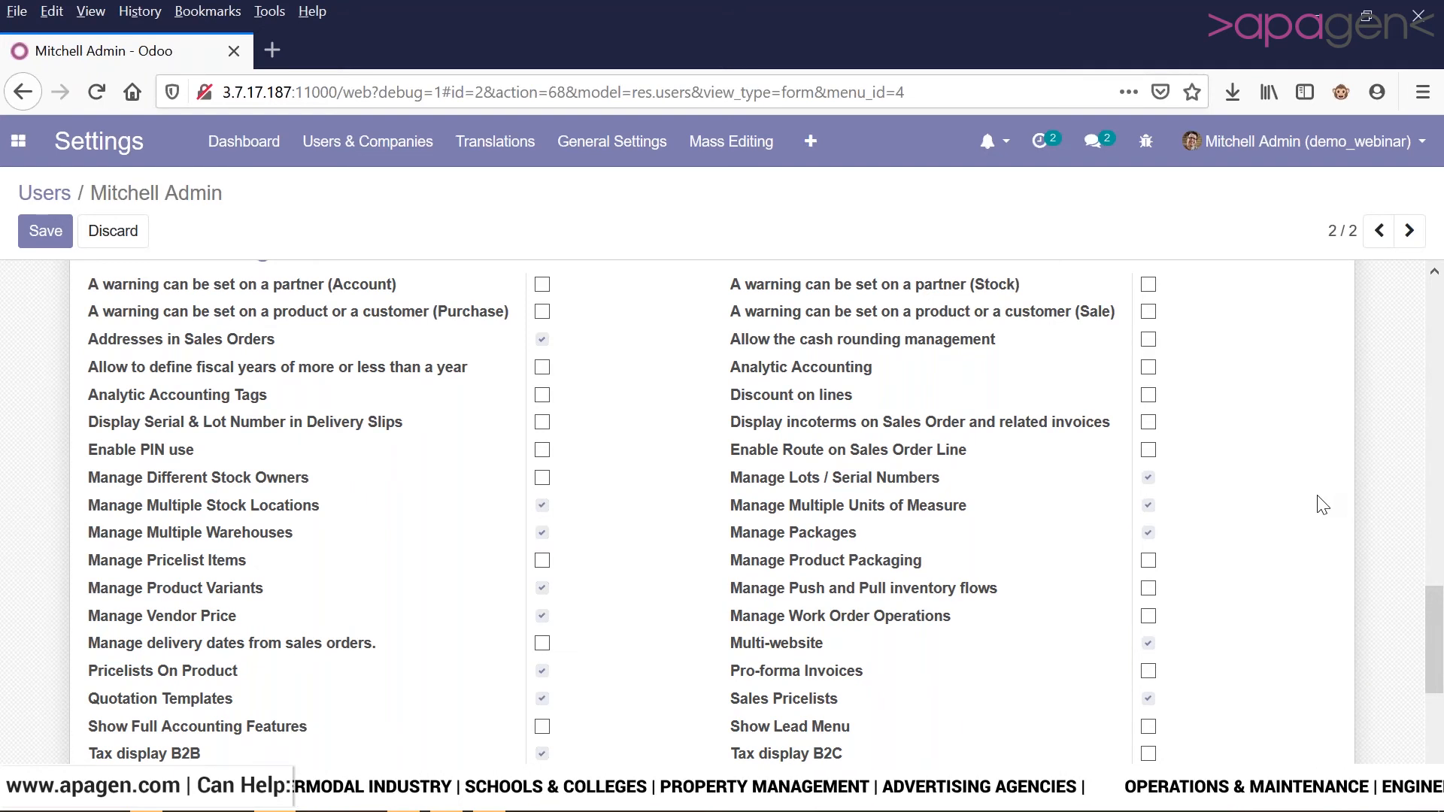
{"action": "scroll", "coordinate": [1436, 304], "scroll_direction": "up", "scroll_amount": 6}
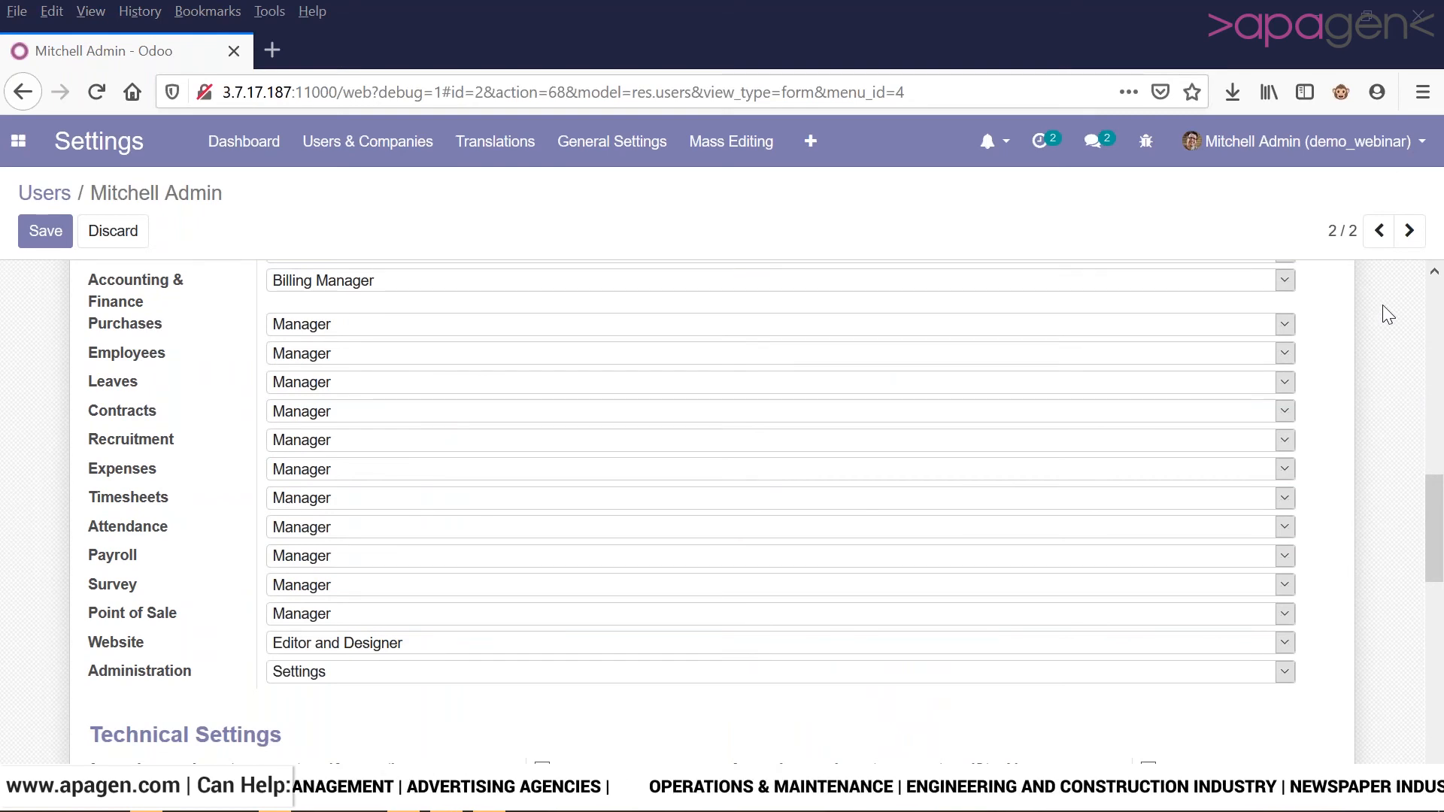
{"action": "scroll", "coordinate": [765, 512], "scroll_direction": "down", "scroll_amount": 6}
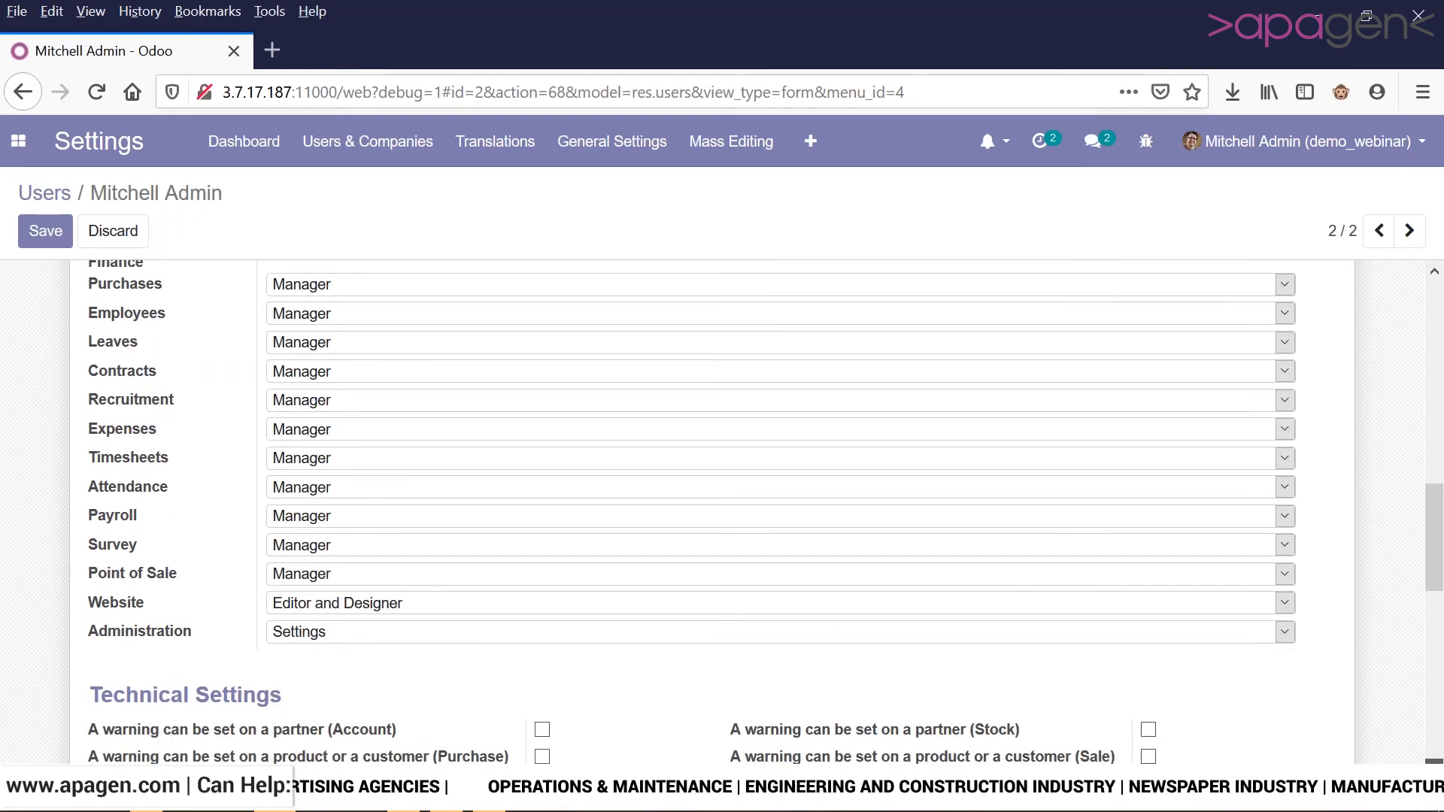
{"action": "scroll", "coordinate": [1343, 686], "scroll_direction": "down", "scroll_amount": 2}
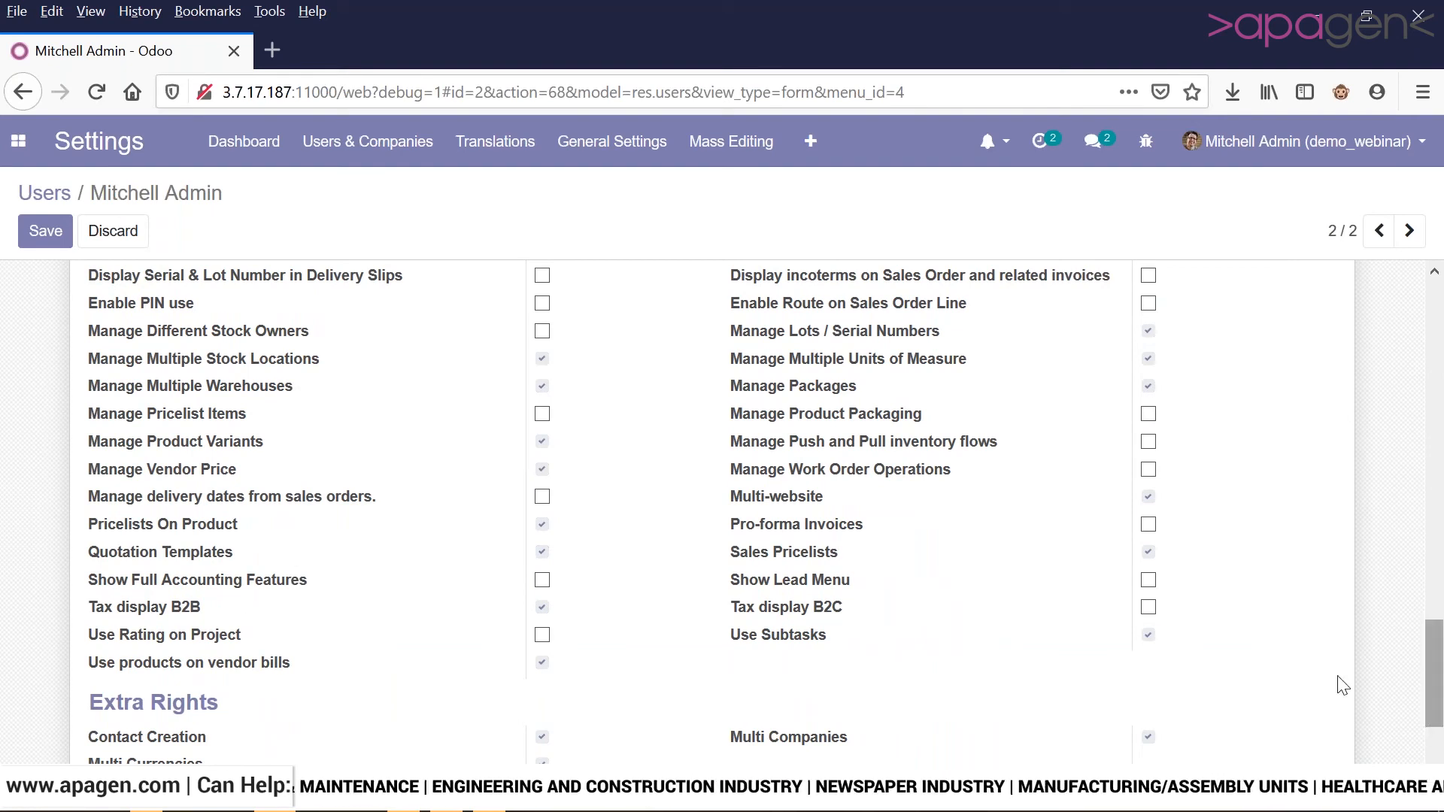
{"action": "left_click", "coordinate": [542, 580]}
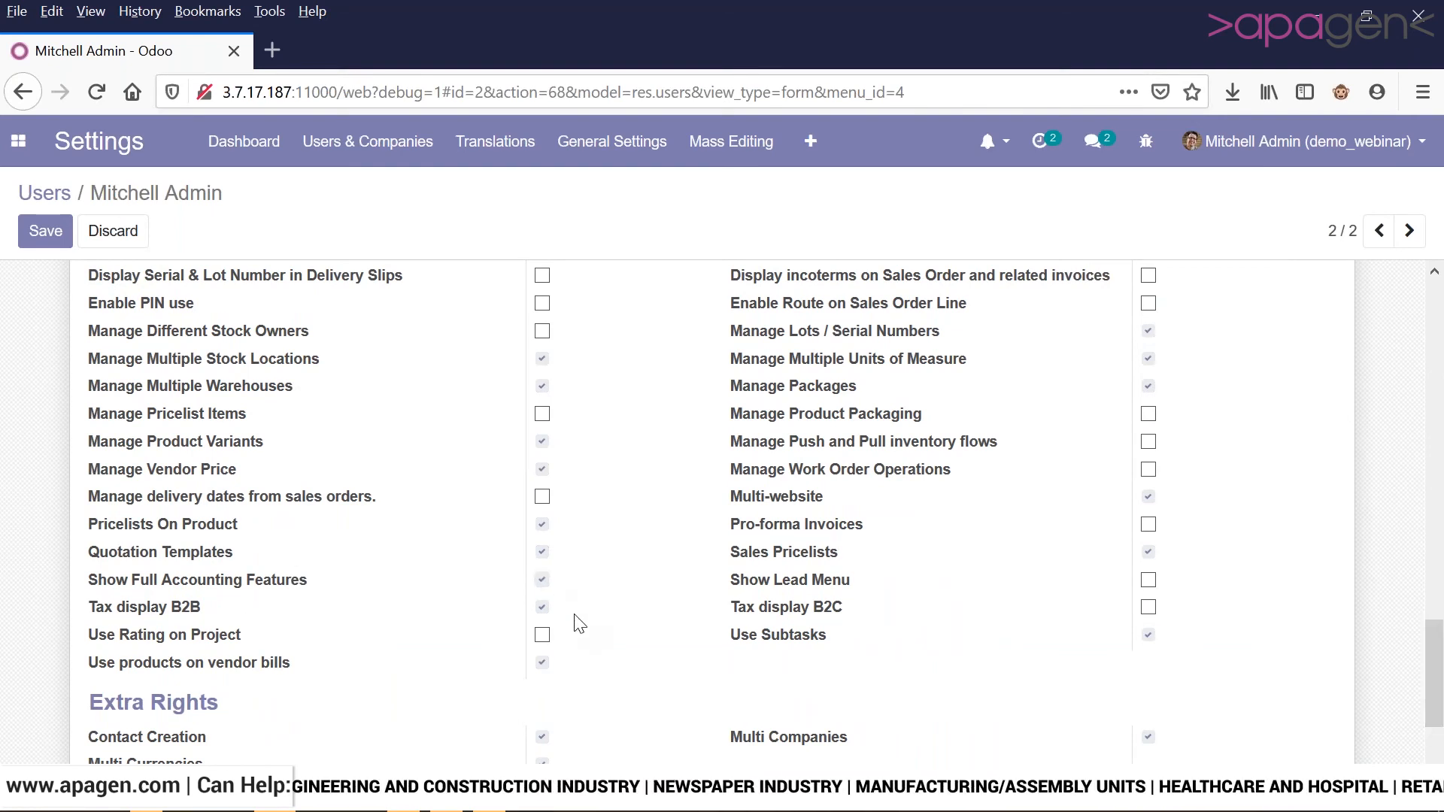
{"action": "scroll", "coordinate": [585, 624], "scroll_direction": "down", "scroll_amount": 2}
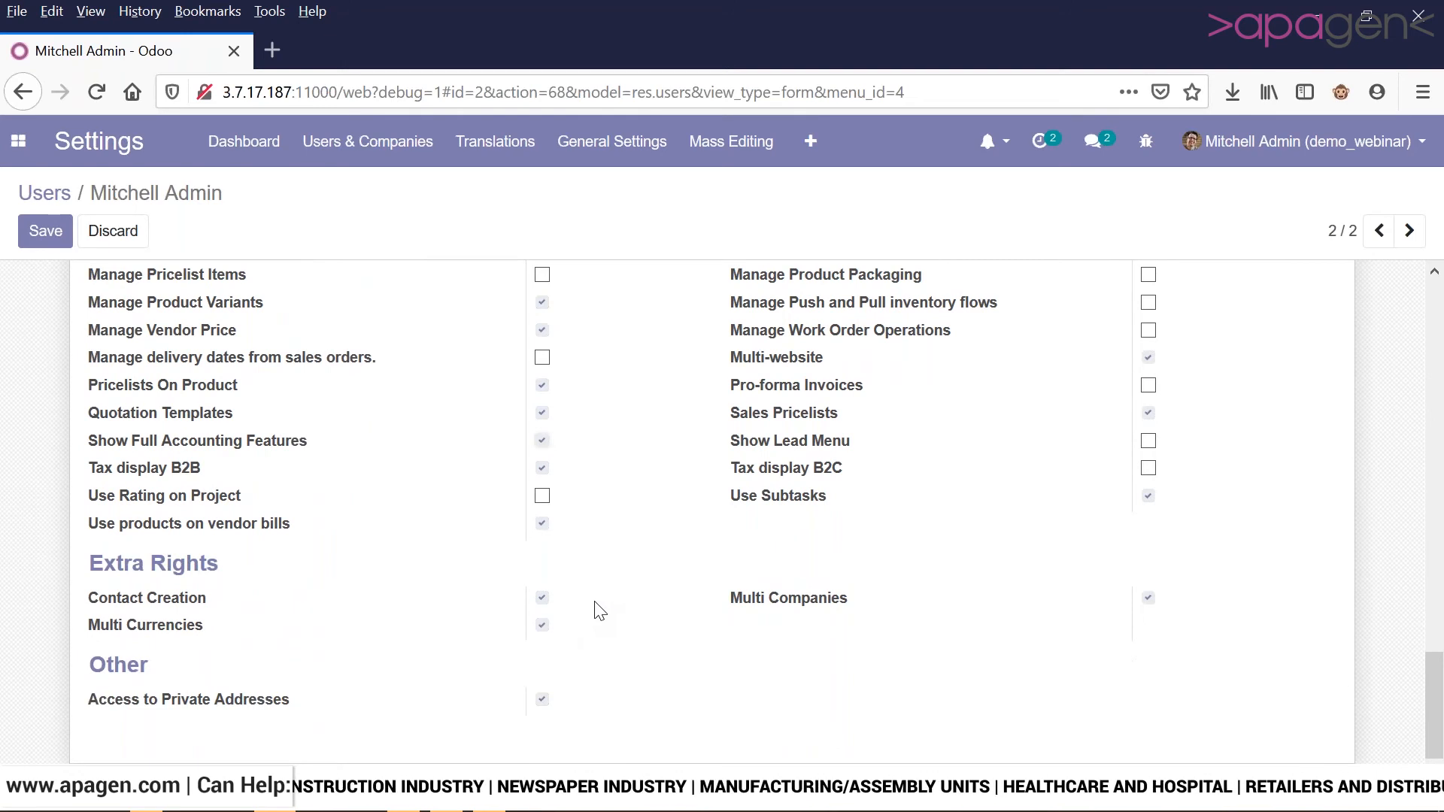
{"action": "scroll", "coordinate": [143, 560], "scroll_direction": "up", "scroll_amount": 5}
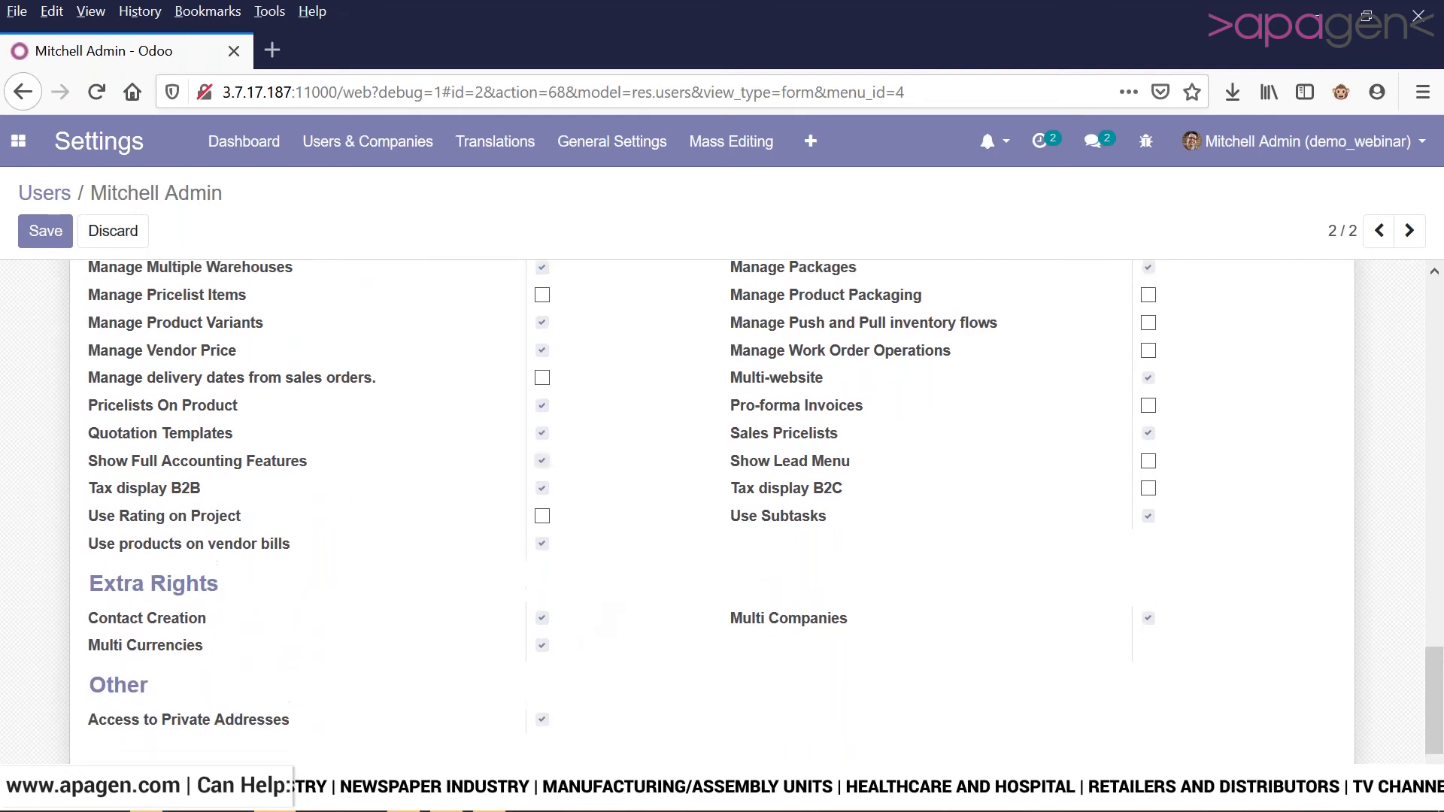
{"action": "scroll", "coordinate": [68, 472], "scroll_direction": "up", "scroll_amount": 10}
{"action": "left_click", "coordinate": [45, 230]}
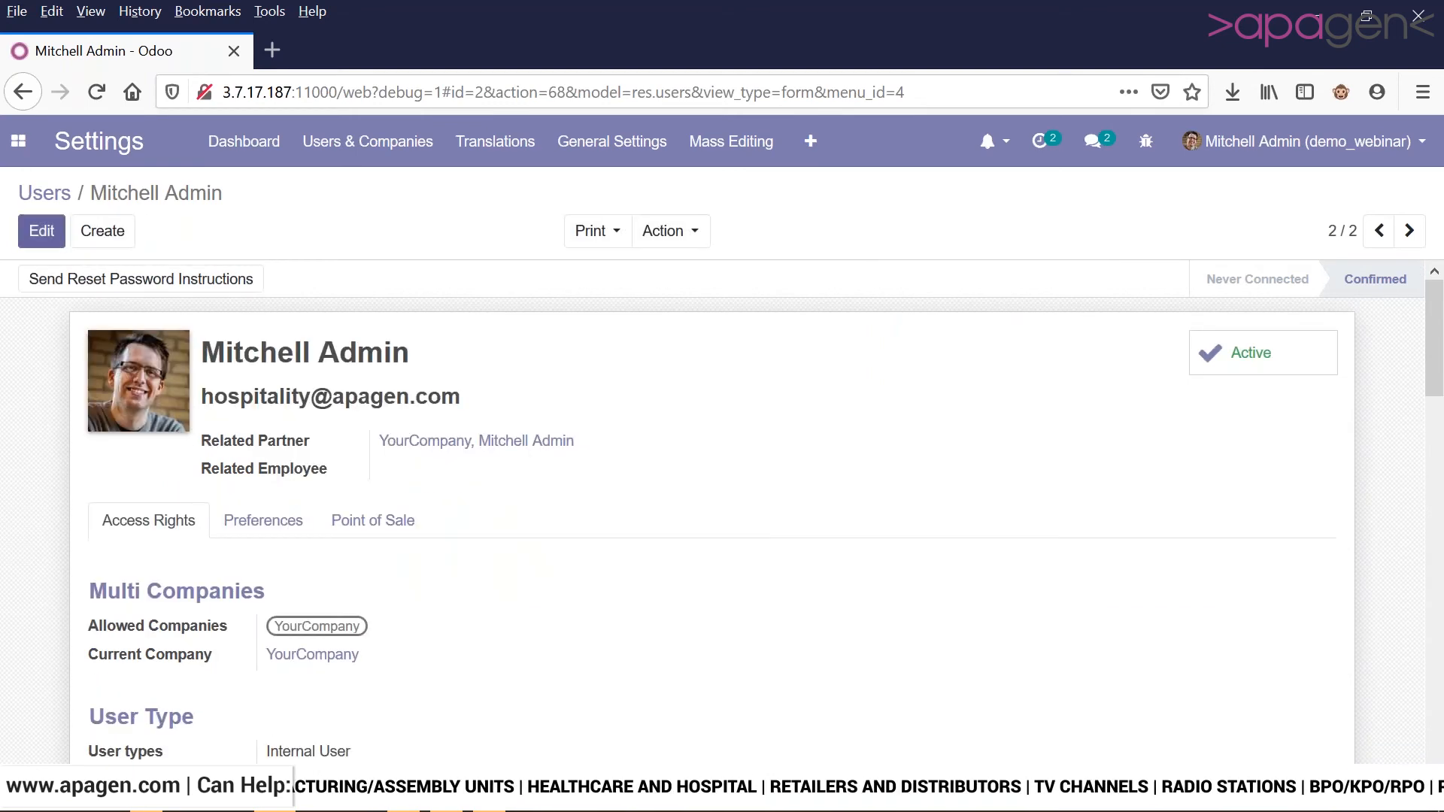
- Reload the page with the saved user record, go back to the user list and return to the Settings dashboard
{"action": "left_click", "coordinate": [104, 91]}
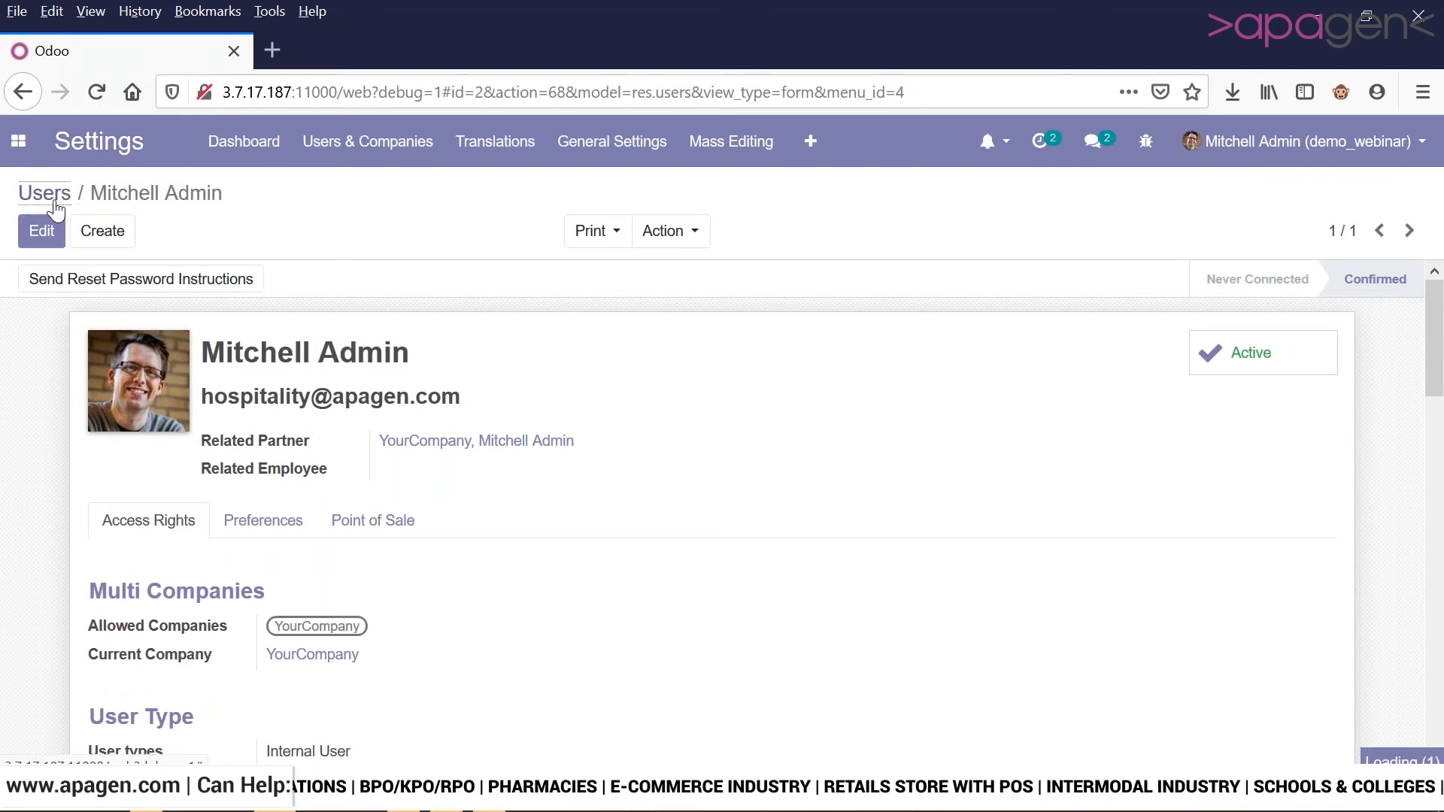
{"action": "left_click", "coordinate": [47, 196]}
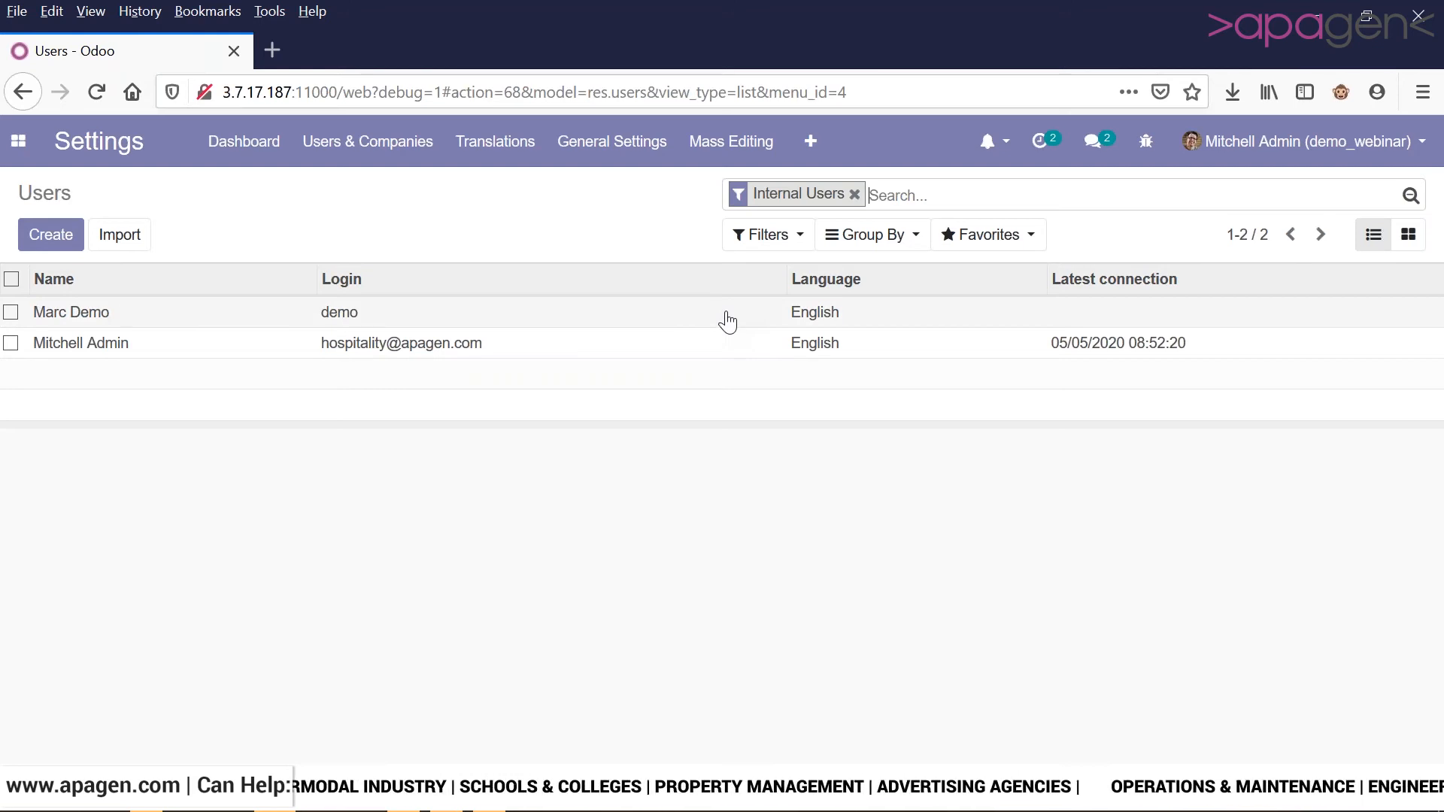
{"action": "left_click", "coordinate": [385, 154]}
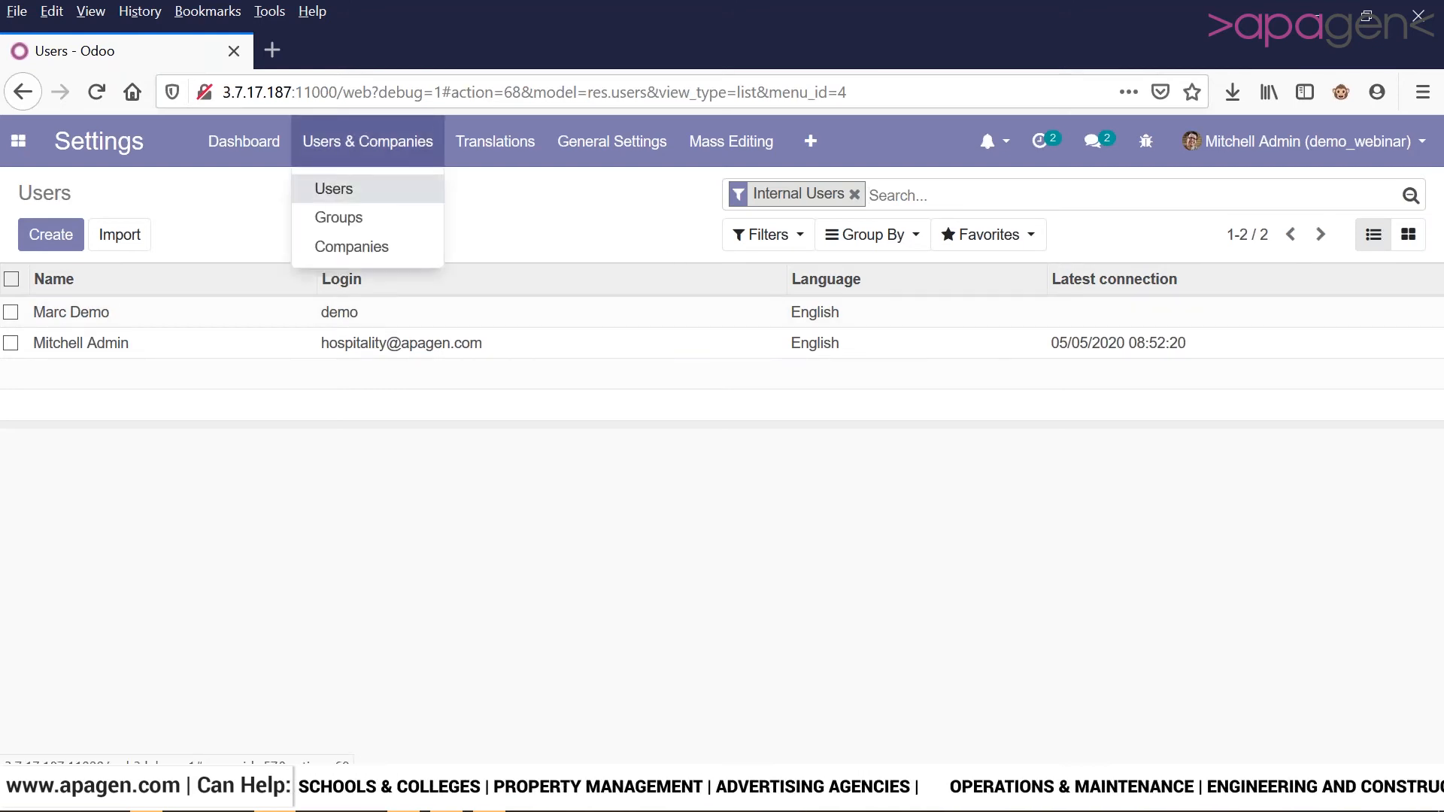
{"action": "double_click", "coordinate": [384, 193]}
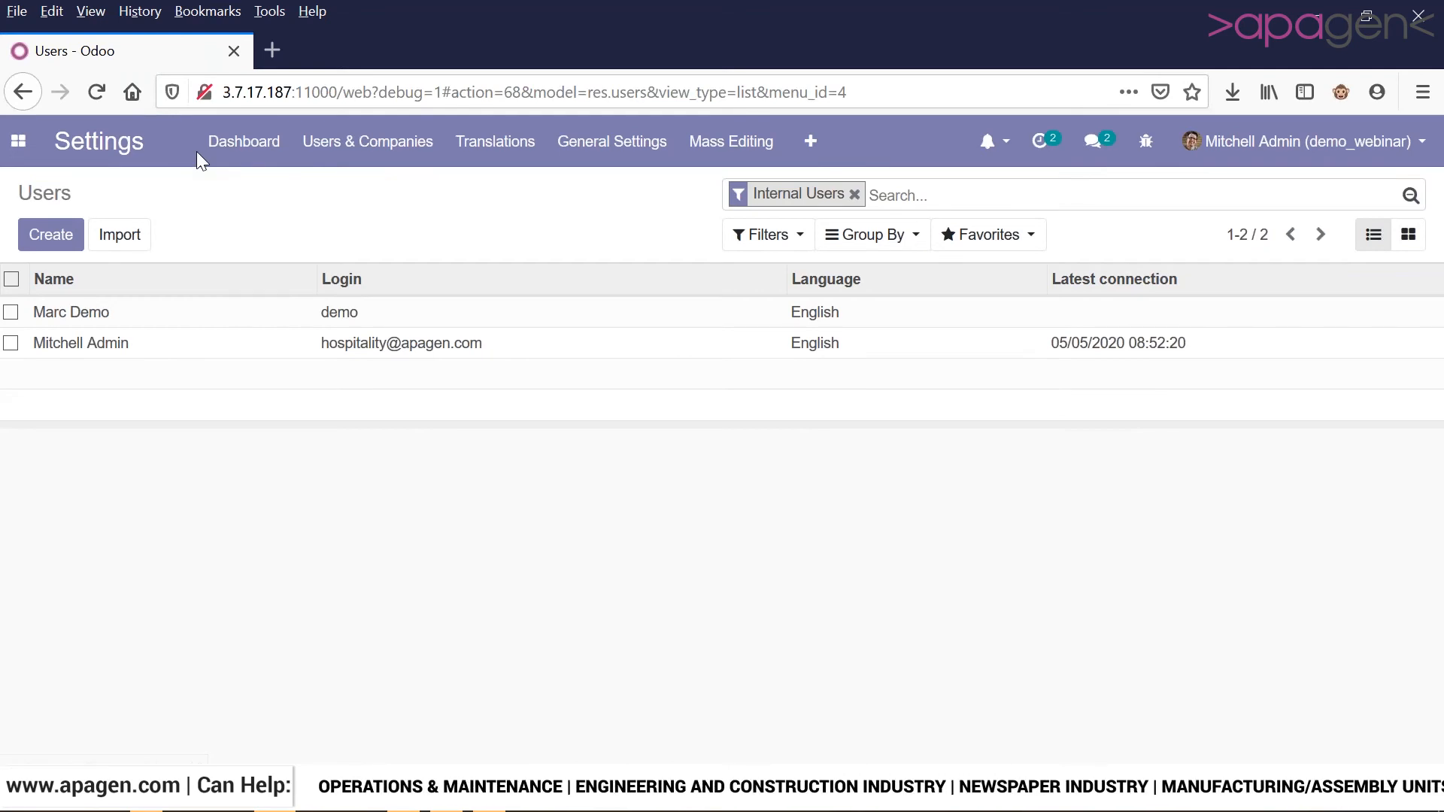
{"action": "left_click", "coordinate": [235, 157]}
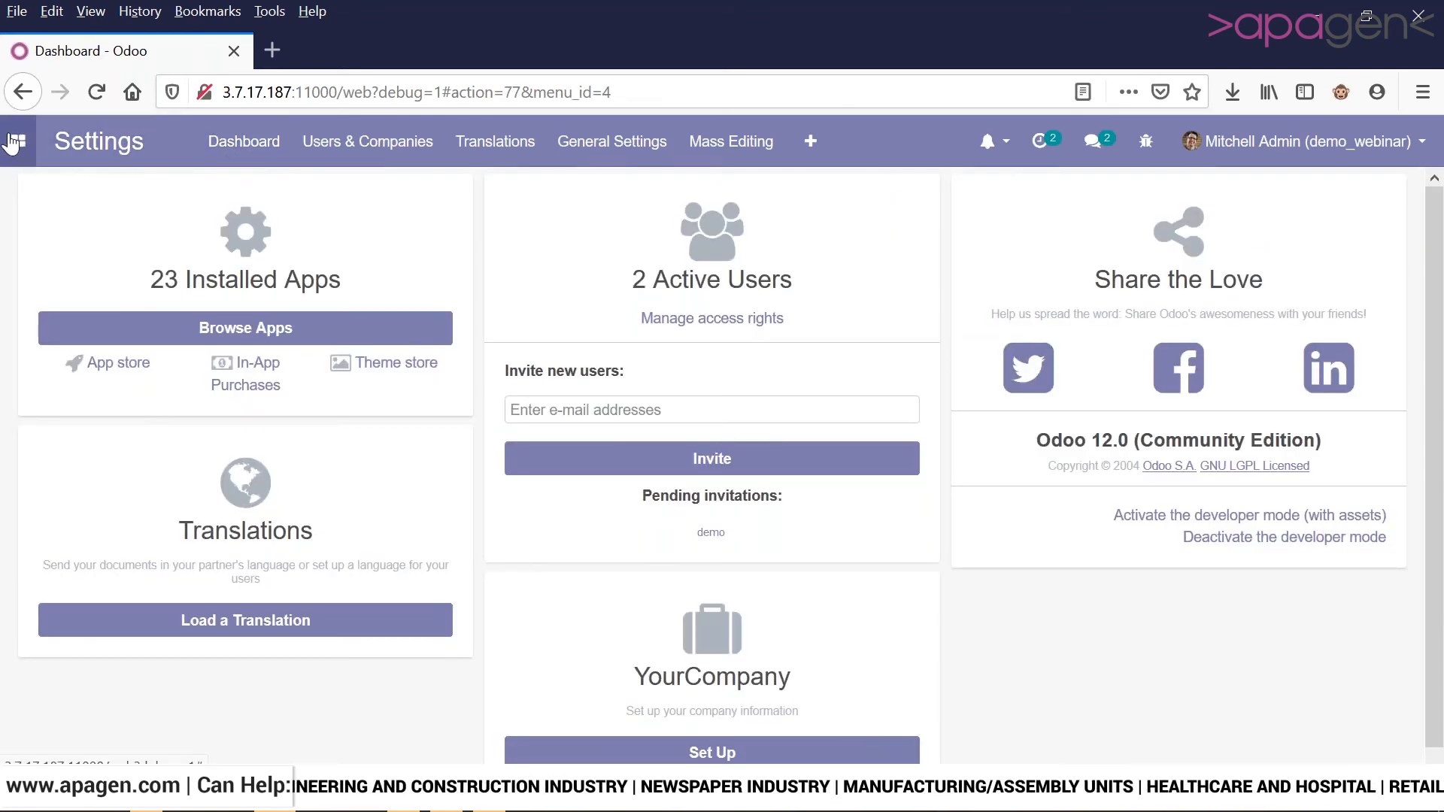
- Open the Invoicing app and remove the configuration tips panel from the Accounting Overview
{"action": "left_click", "coordinate": [13, 142]}
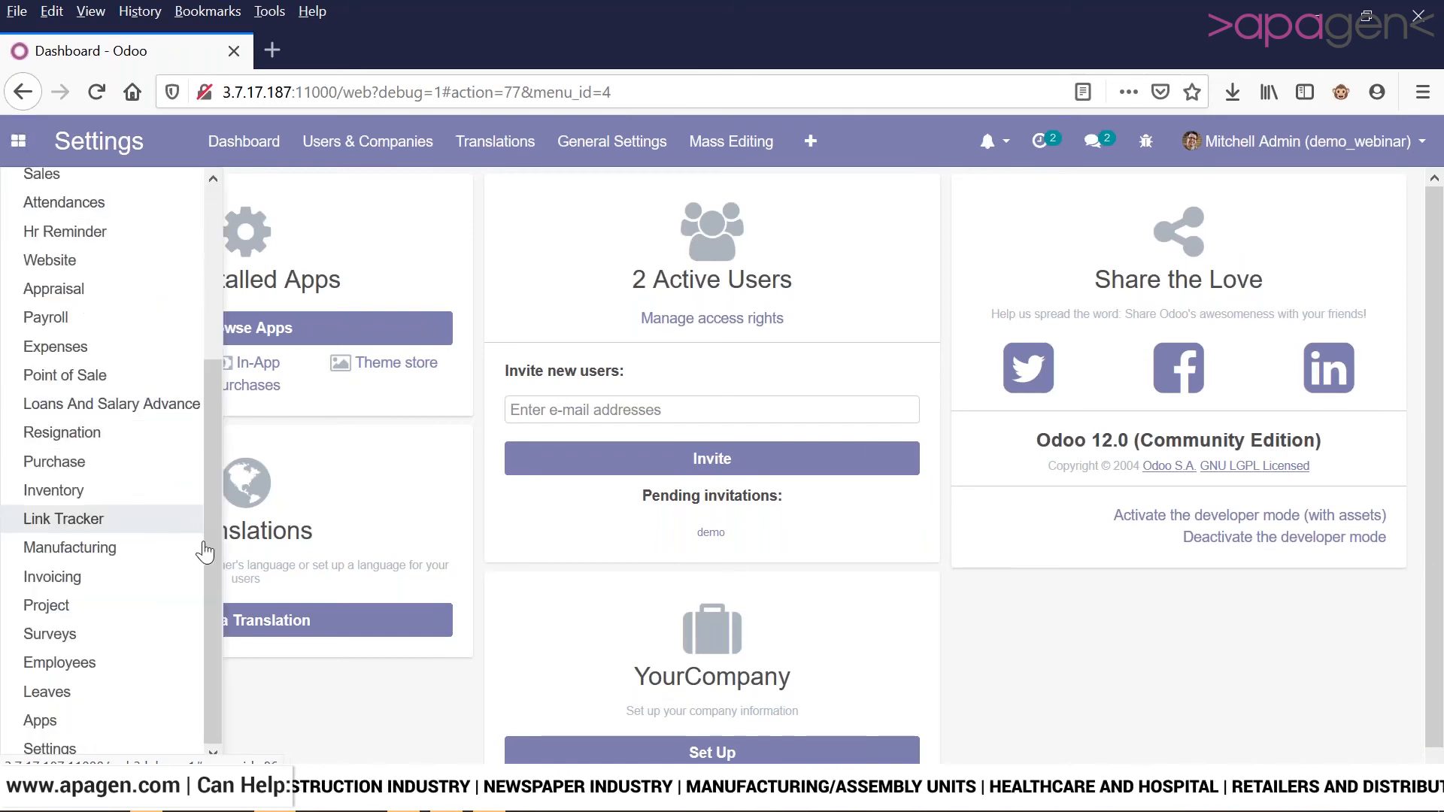
{"action": "left_click", "coordinate": [101, 584]}
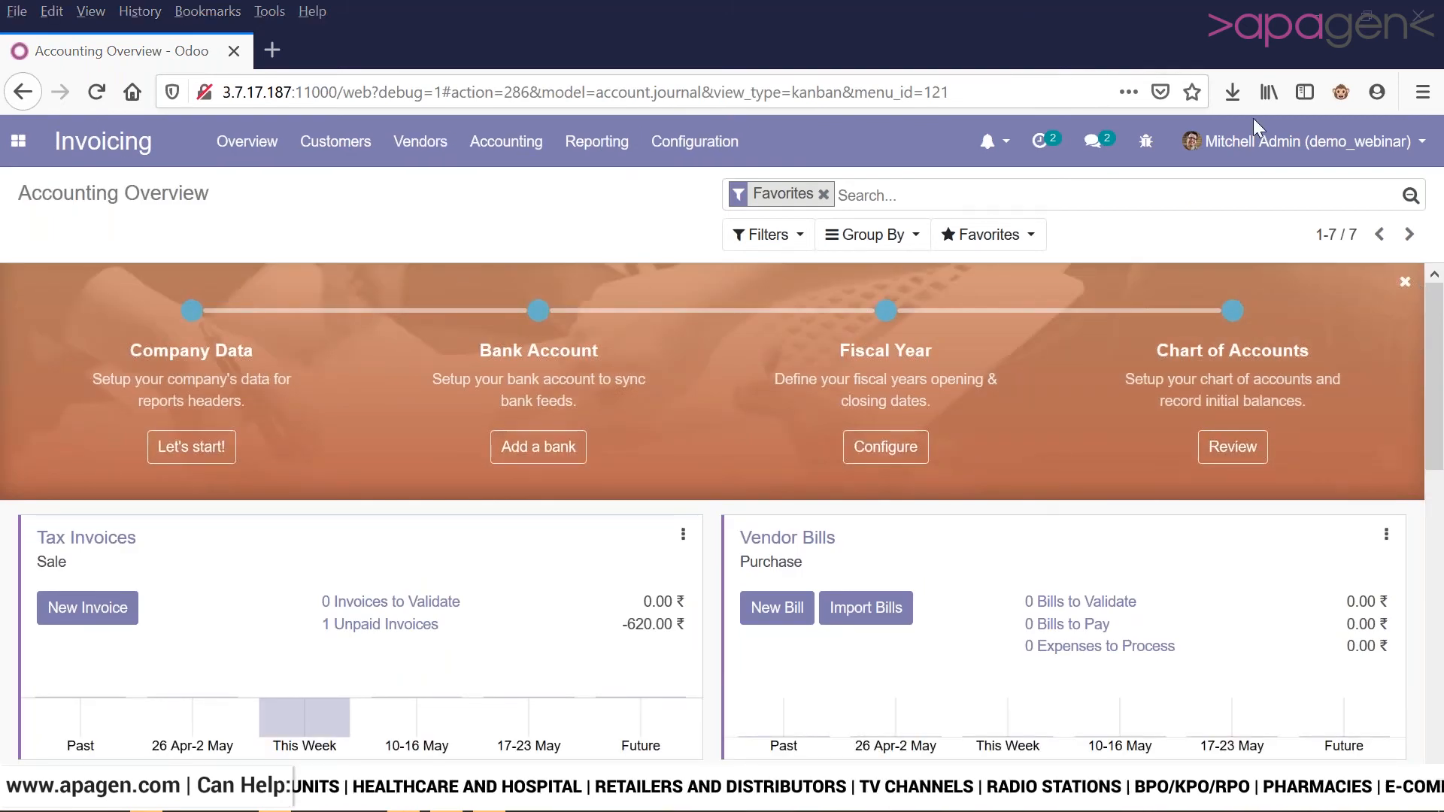
{"action": "left_click", "coordinate": [1405, 283]}
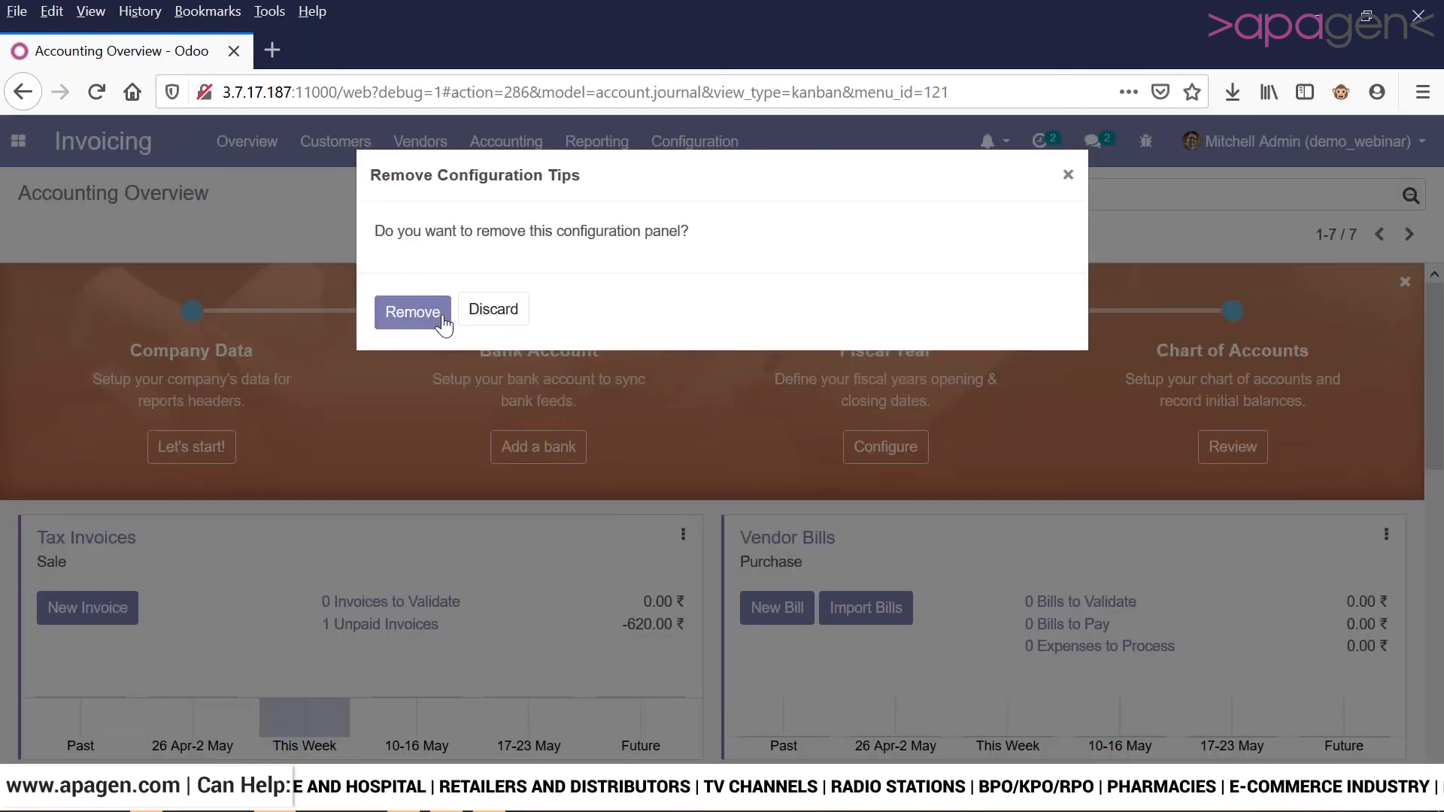
{"action": "left_click", "coordinate": [413, 312]}
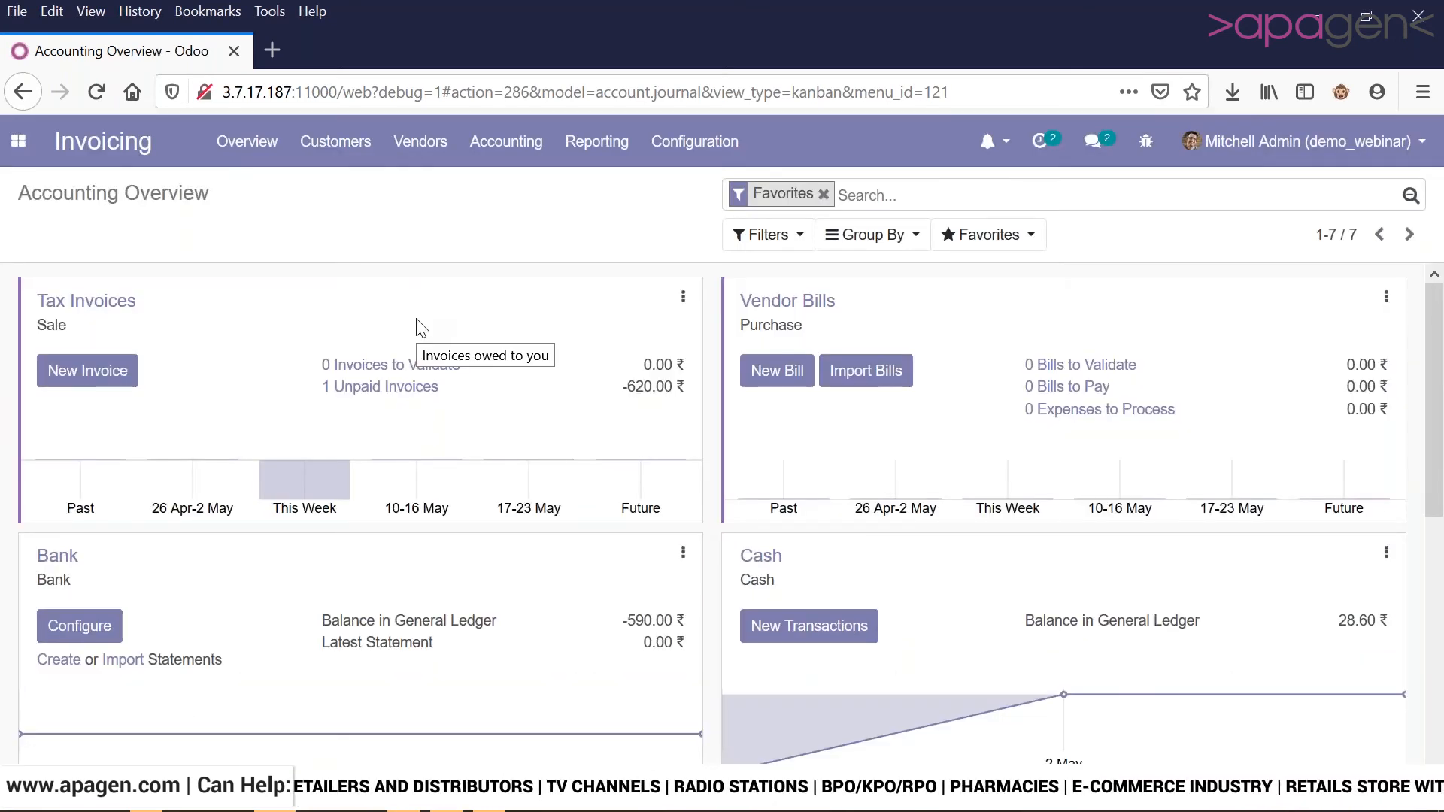
- Look through the accounting, reporting and configuration options of Invoicing and open the list of journals
{"action": "left_click", "coordinate": [490, 140]}
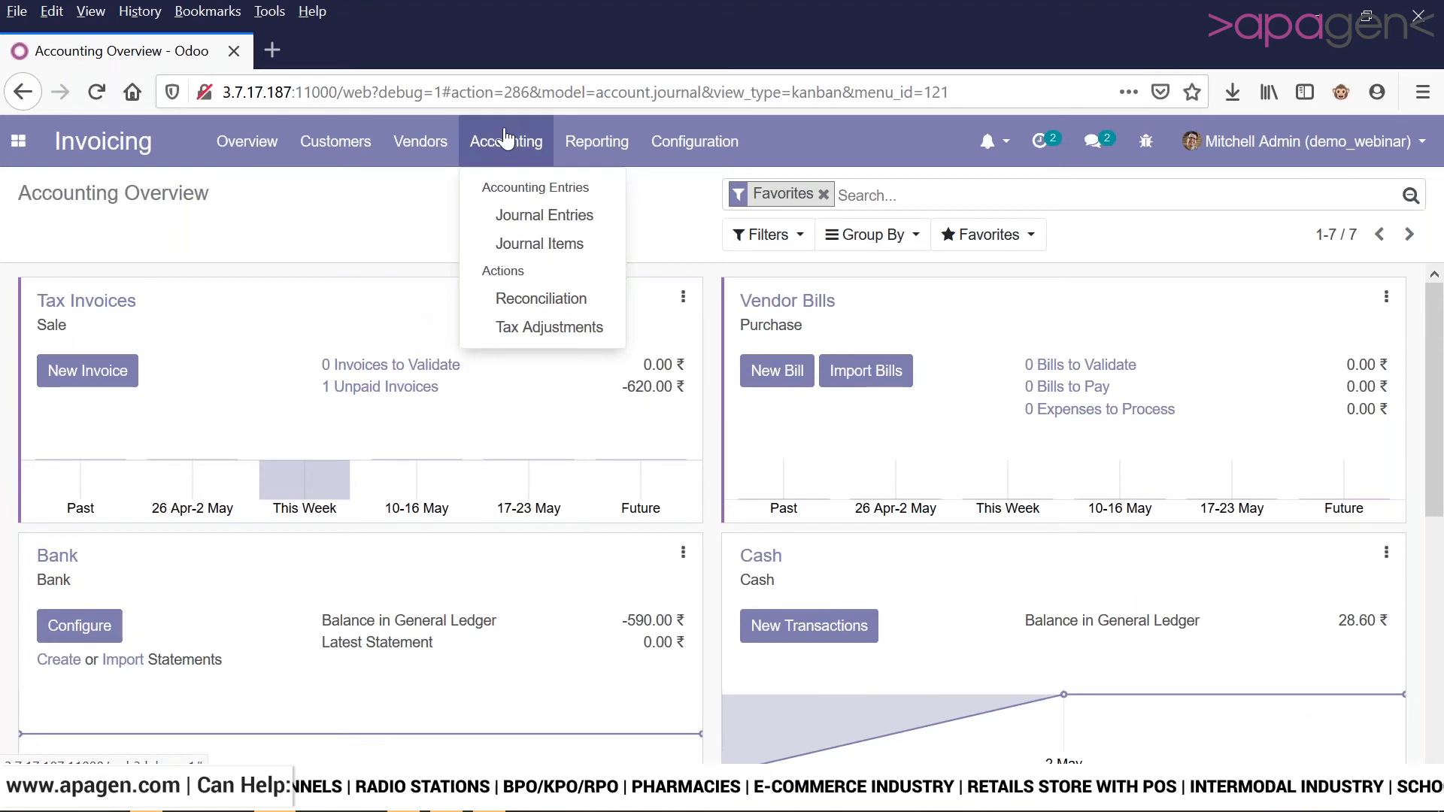
{"action": "left_click", "coordinate": [627, 153]}
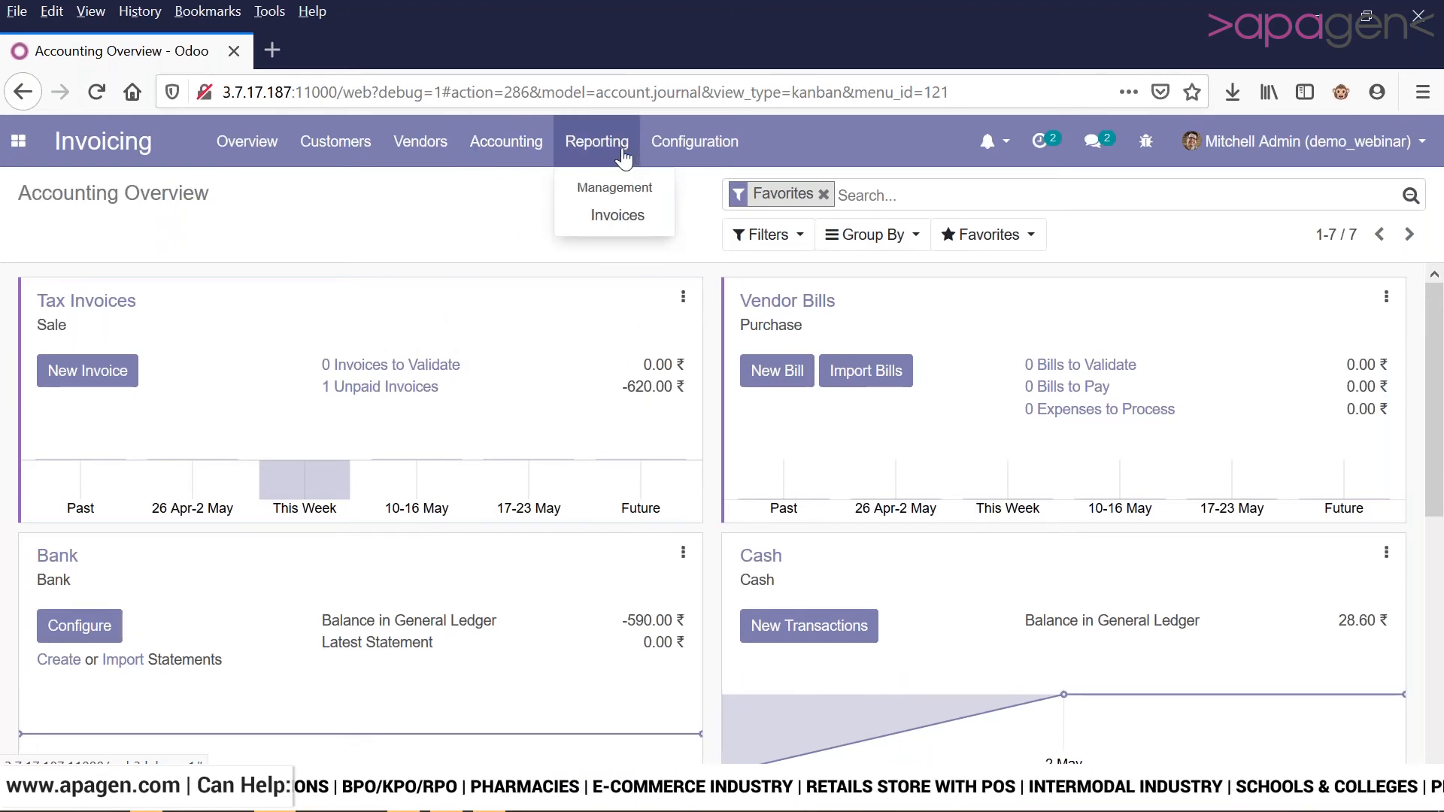
{"action": "left_click", "coordinate": [675, 145]}
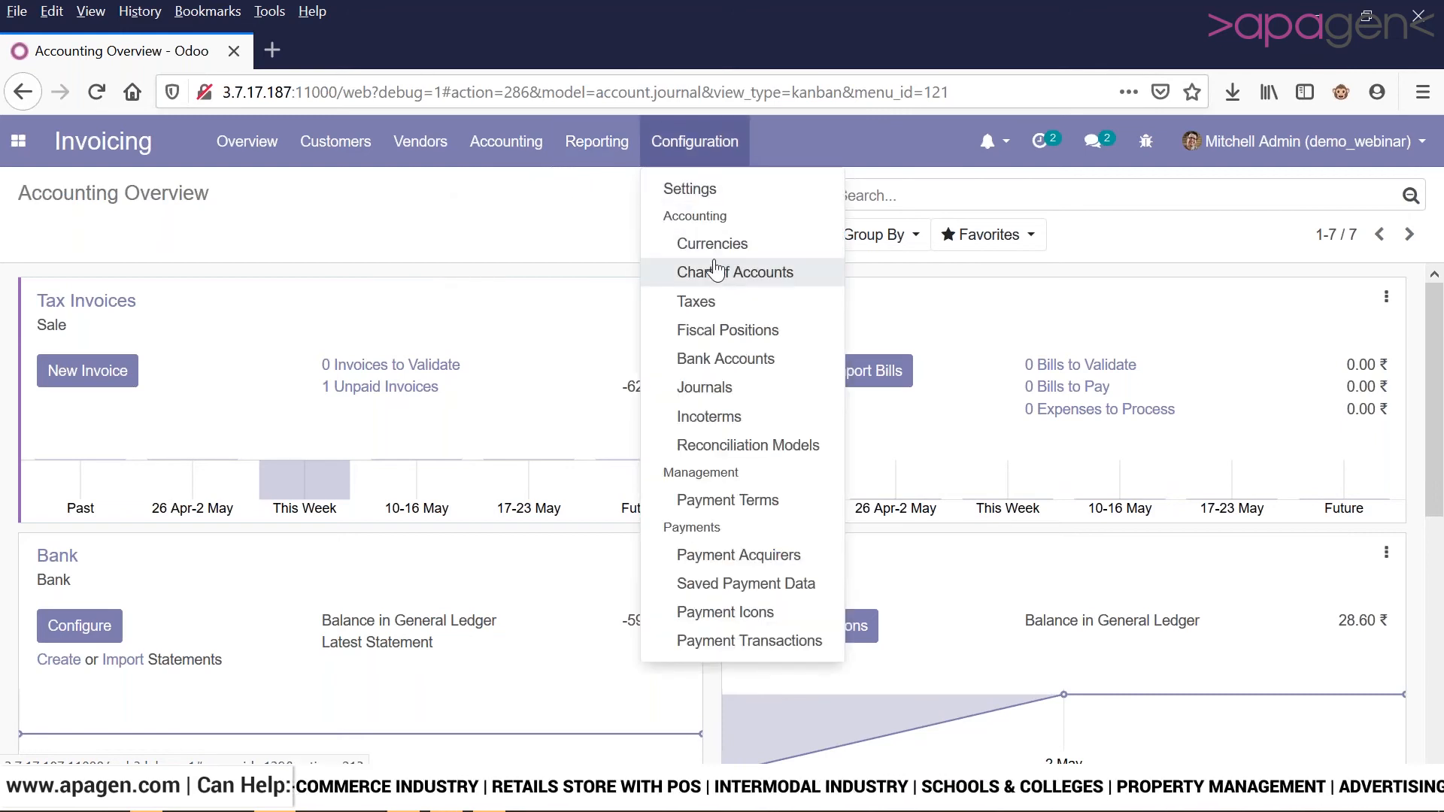
{"action": "left_click", "coordinate": [736, 388]}
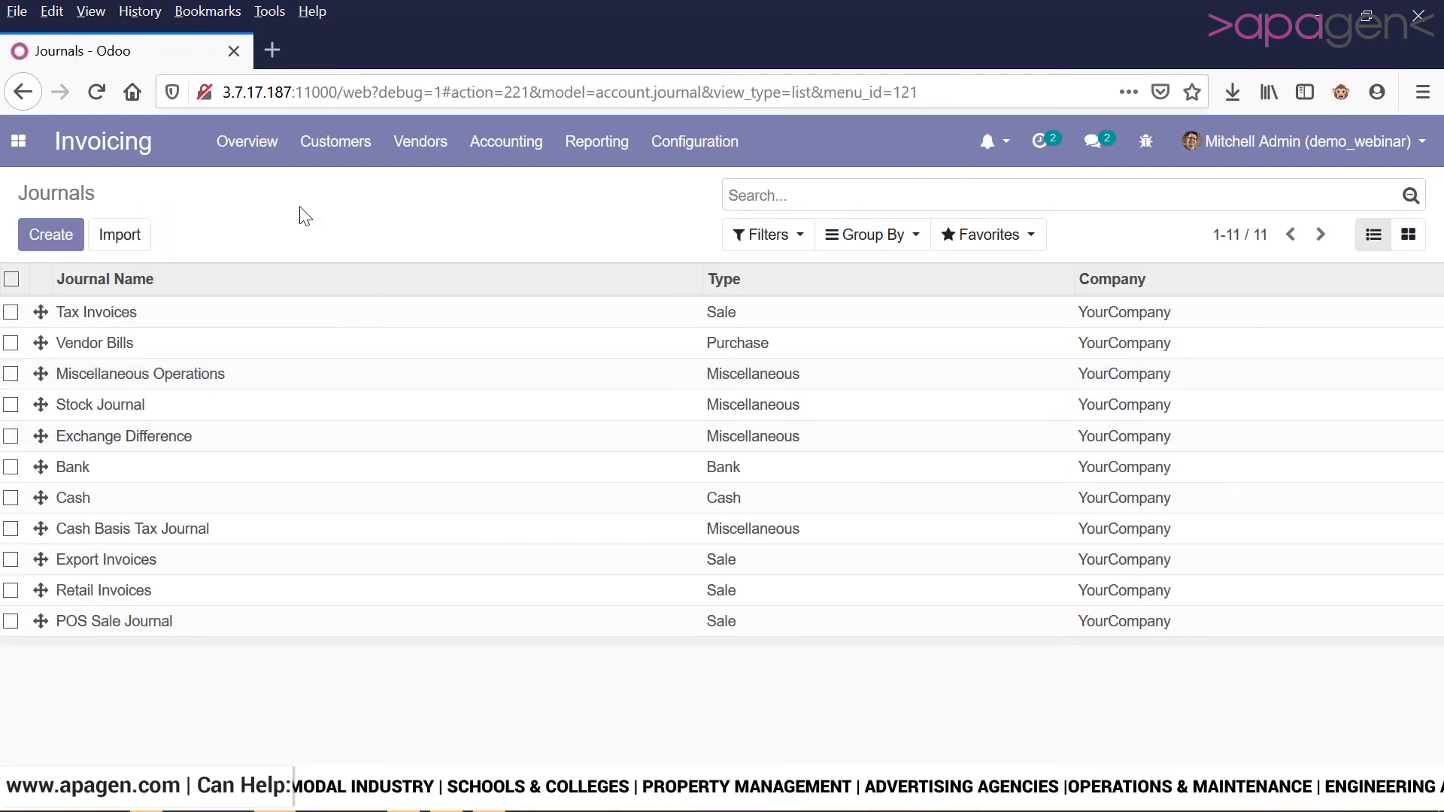
- Open the POS Sale Journal for editing, review its advanced settings, save it and return to its journal entry settings
{"action": "left_click", "coordinate": [284, 634]}
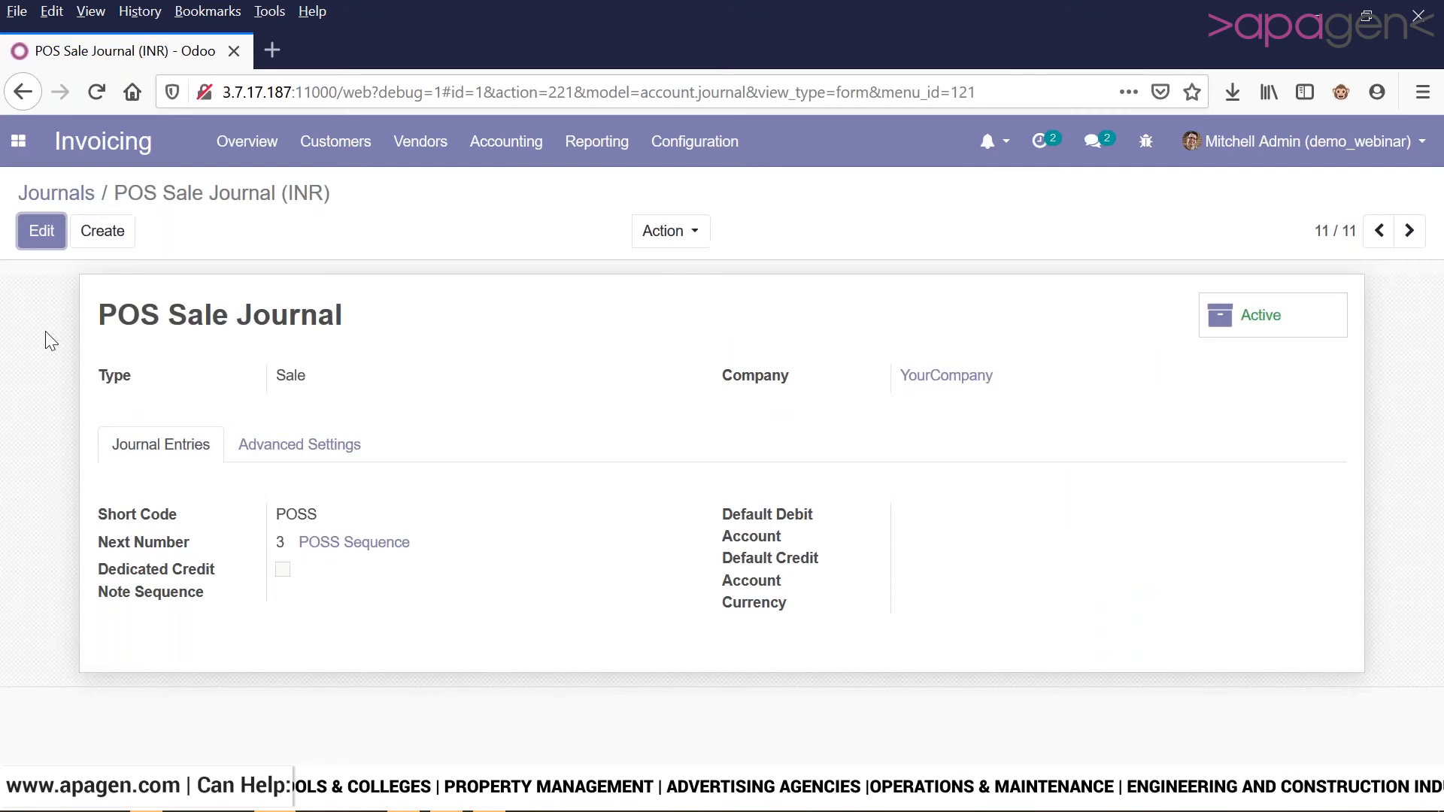
{"action": "left_click", "coordinate": [43, 237]}
{"action": "left_click", "coordinate": [302, 490]}
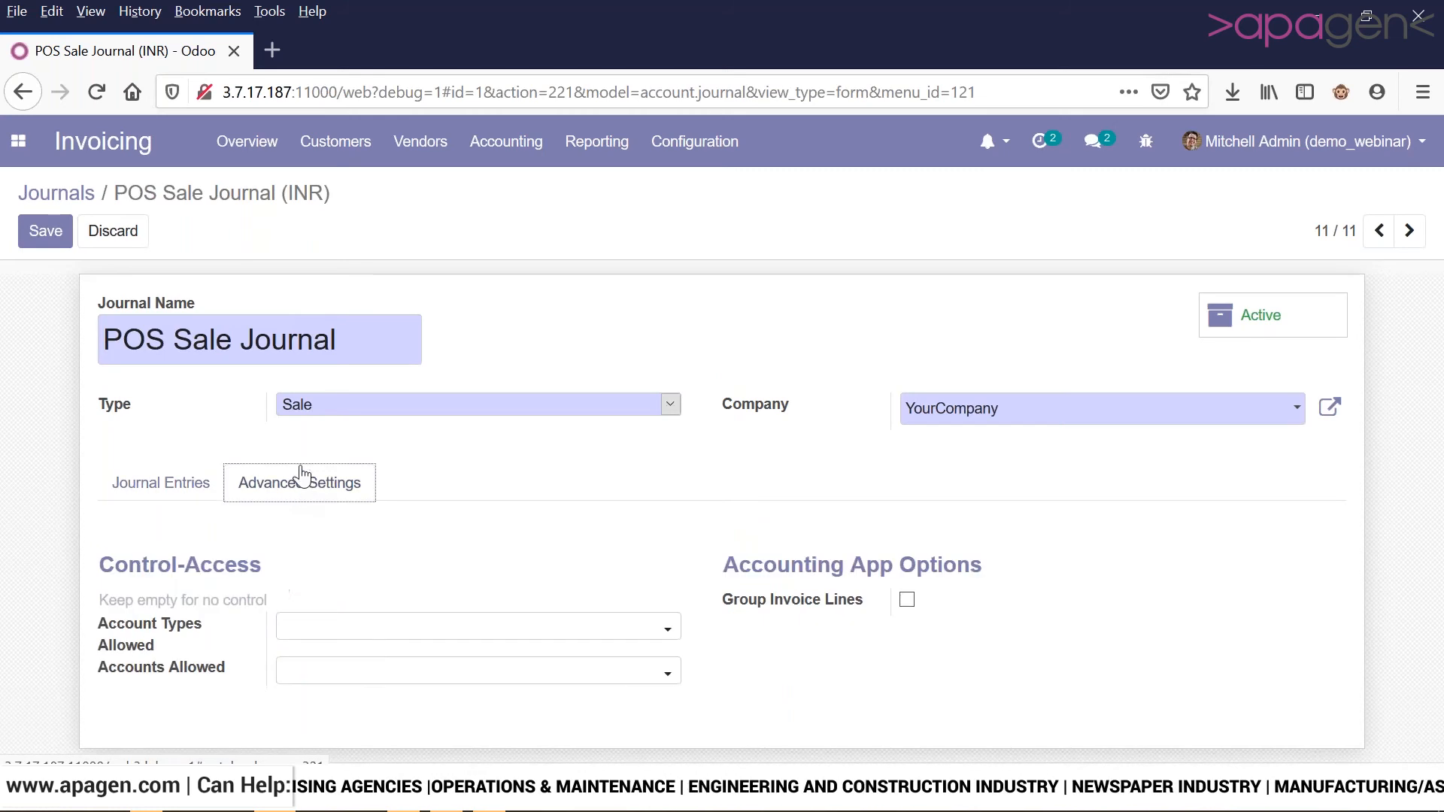
{"action": "left_click", "coordinate": [54, 231]}
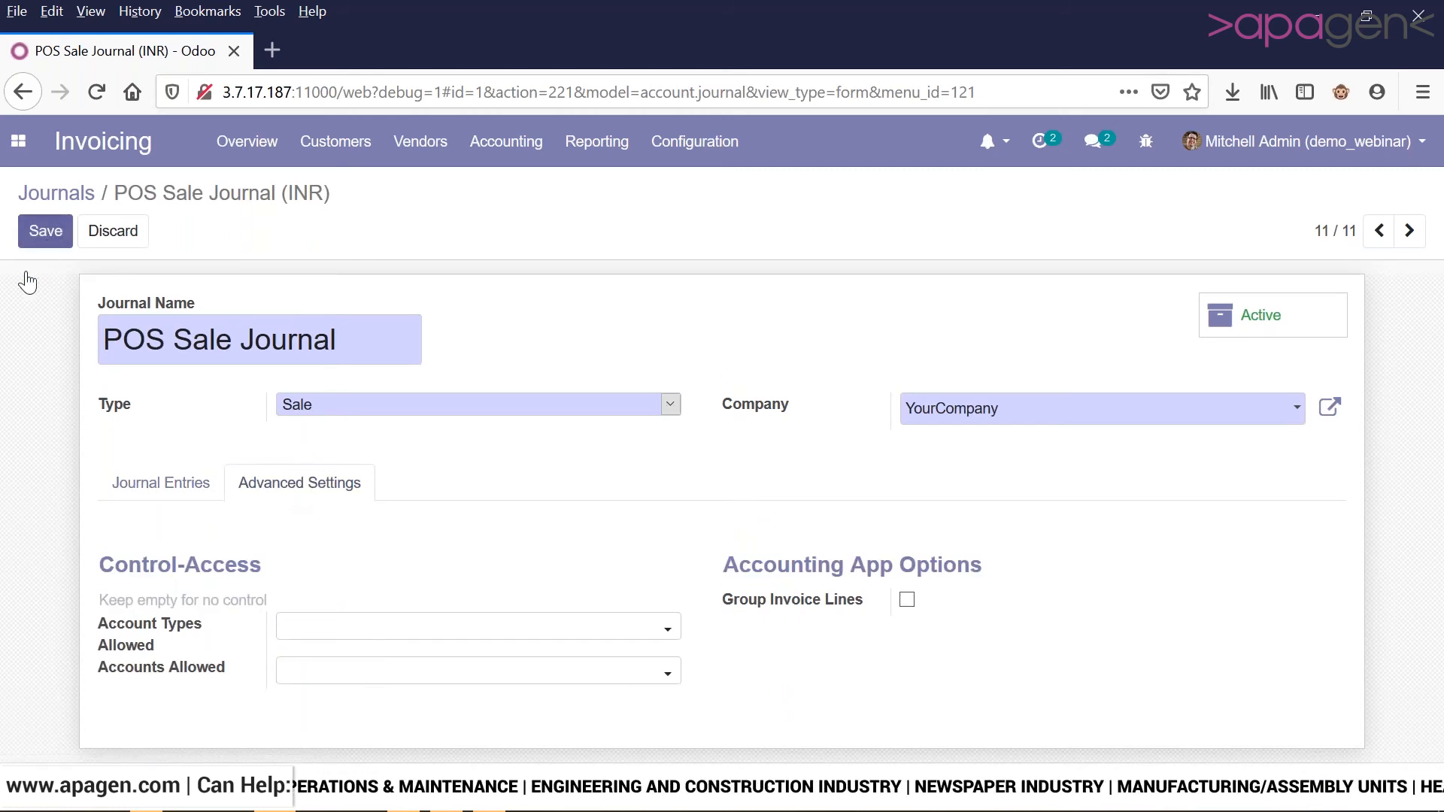
{"action": "left_click", "coordinate": [140, 449]}
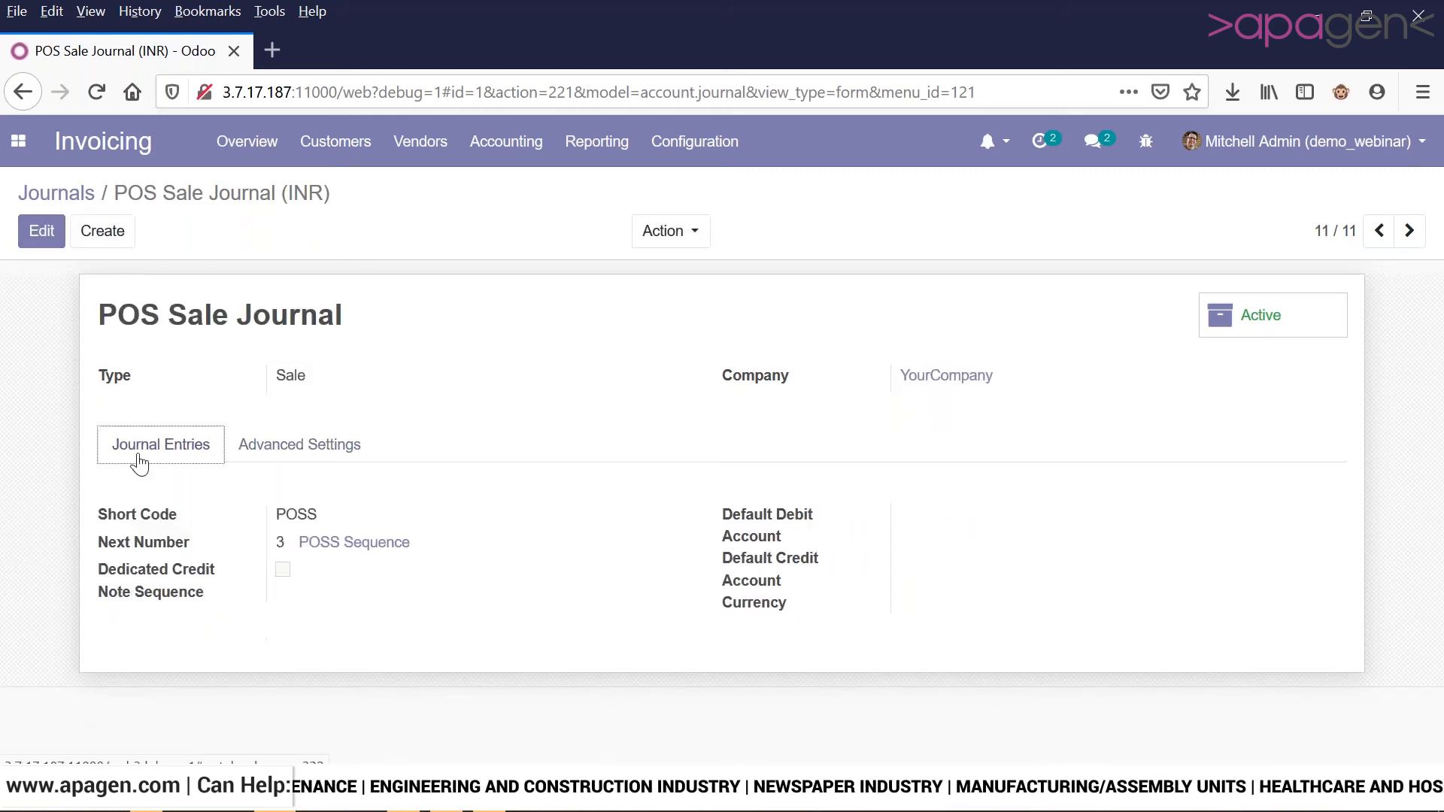
- Open the journal's company record in edit mode, review its details, save it and return to the journals list
{"action": "left_click", "coordinate": [966, 387]}
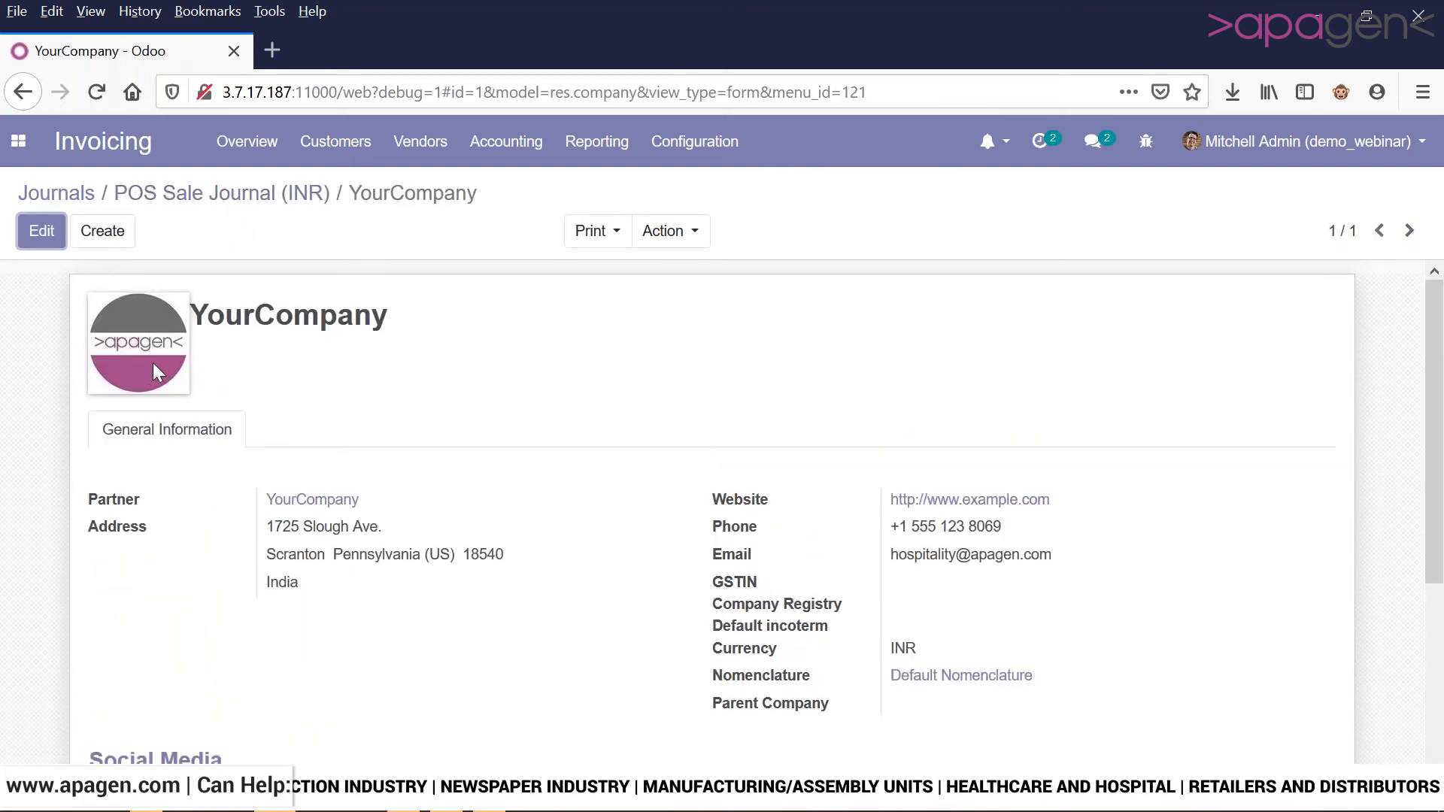
{"action": "left_click", "coordinate": [42, 231]}
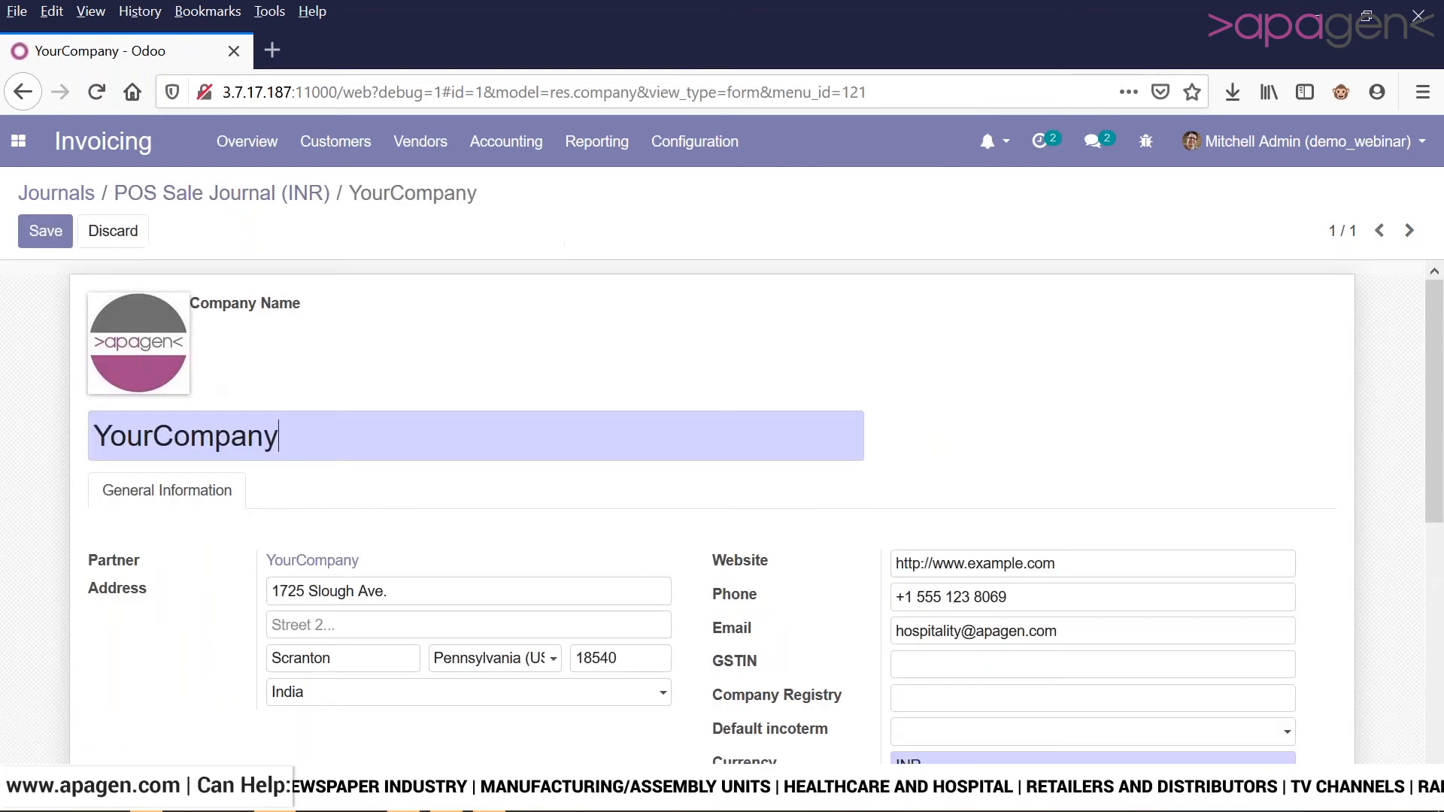
{"action": "scroll", "coordinate": [1015, 512], "scroll_direction": "down", "scroll_amount": 3}
{"action": "scroll", "coordinate": [1012, 510], "scroll_direction": "down", "scroll_amount": 4}
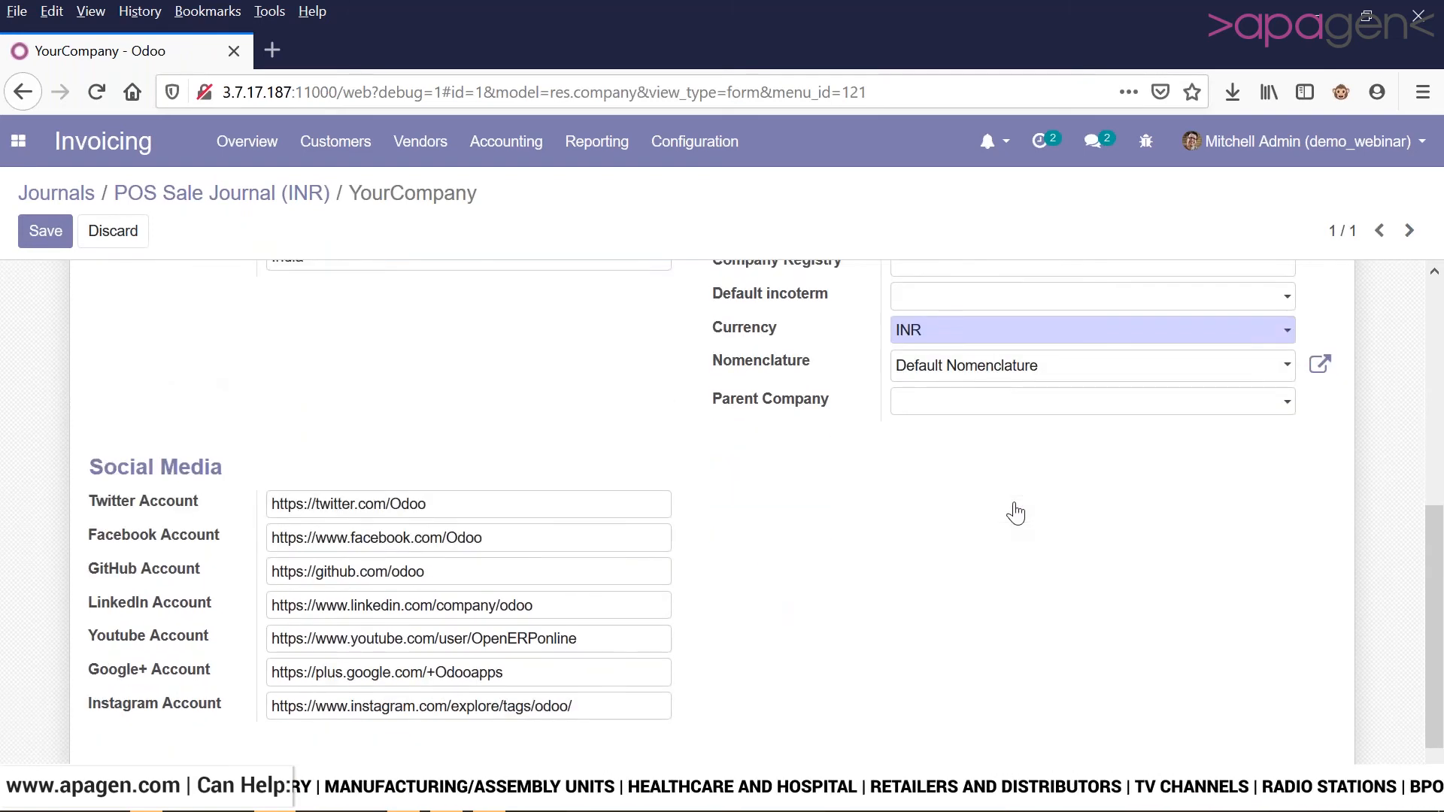
{"action": "scroll", "coordinate": [792, 468], "scroll_direction": "up", "scroll_amount": 9}
{"action": "left_click", "coordinate": [43, 231]}
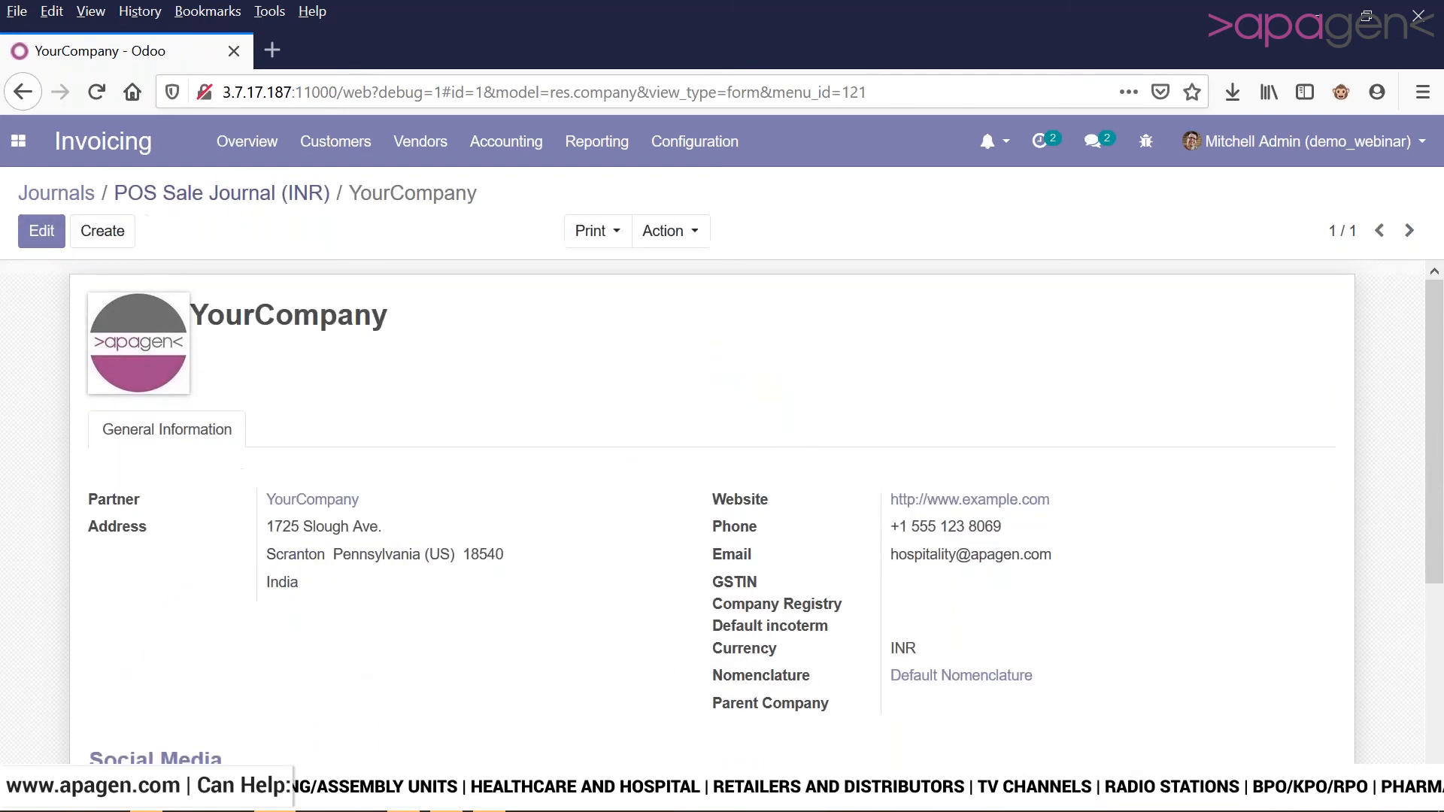
{"action": "left_click", "coordinate": [178, 194]}
{"action": "left_click", "coordinate": [57, 193]}
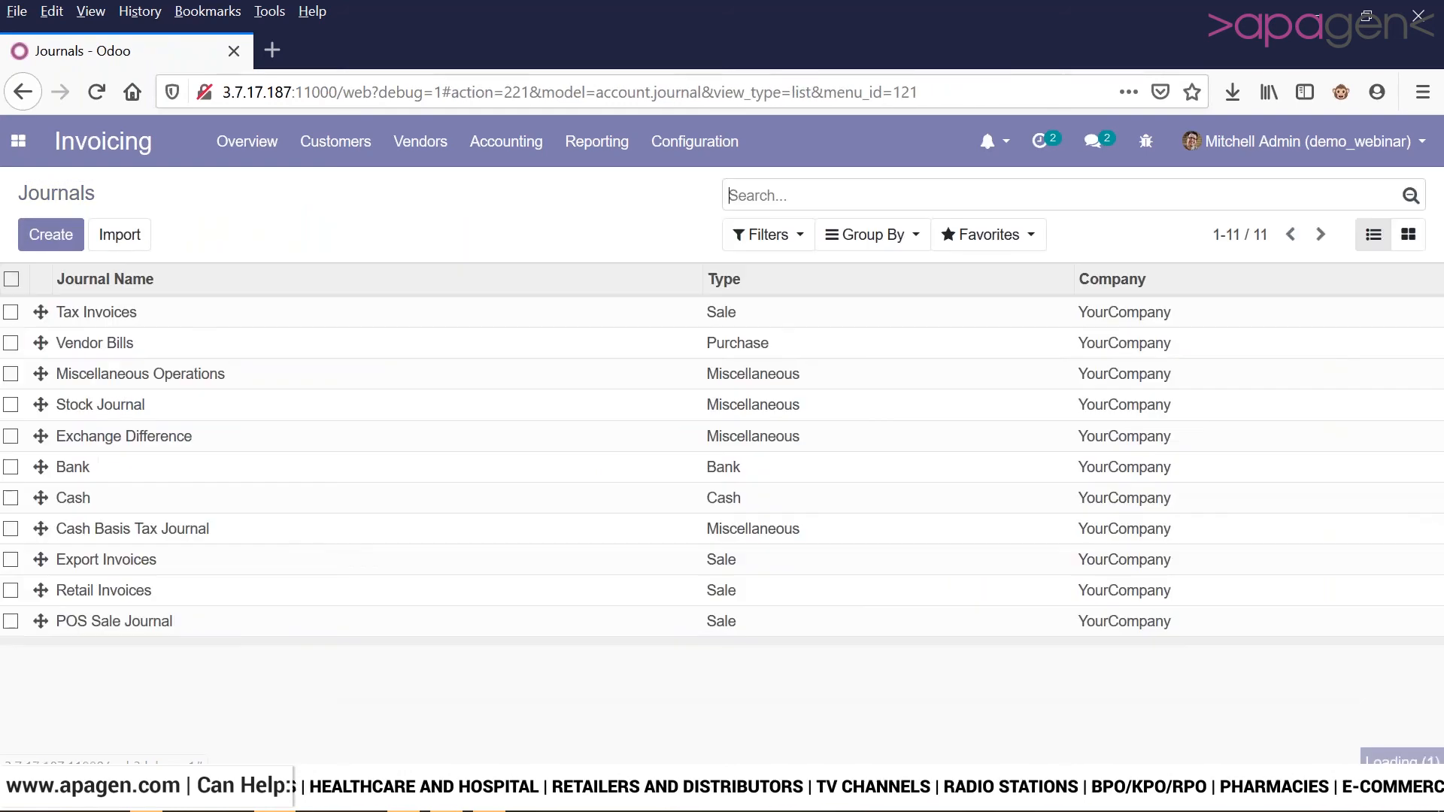
- Open the Cash journal, review its Point of Sale settings, and examine its journal entry settings in edit mode
{"action": "left_click", "coordinate": [317, 511]}
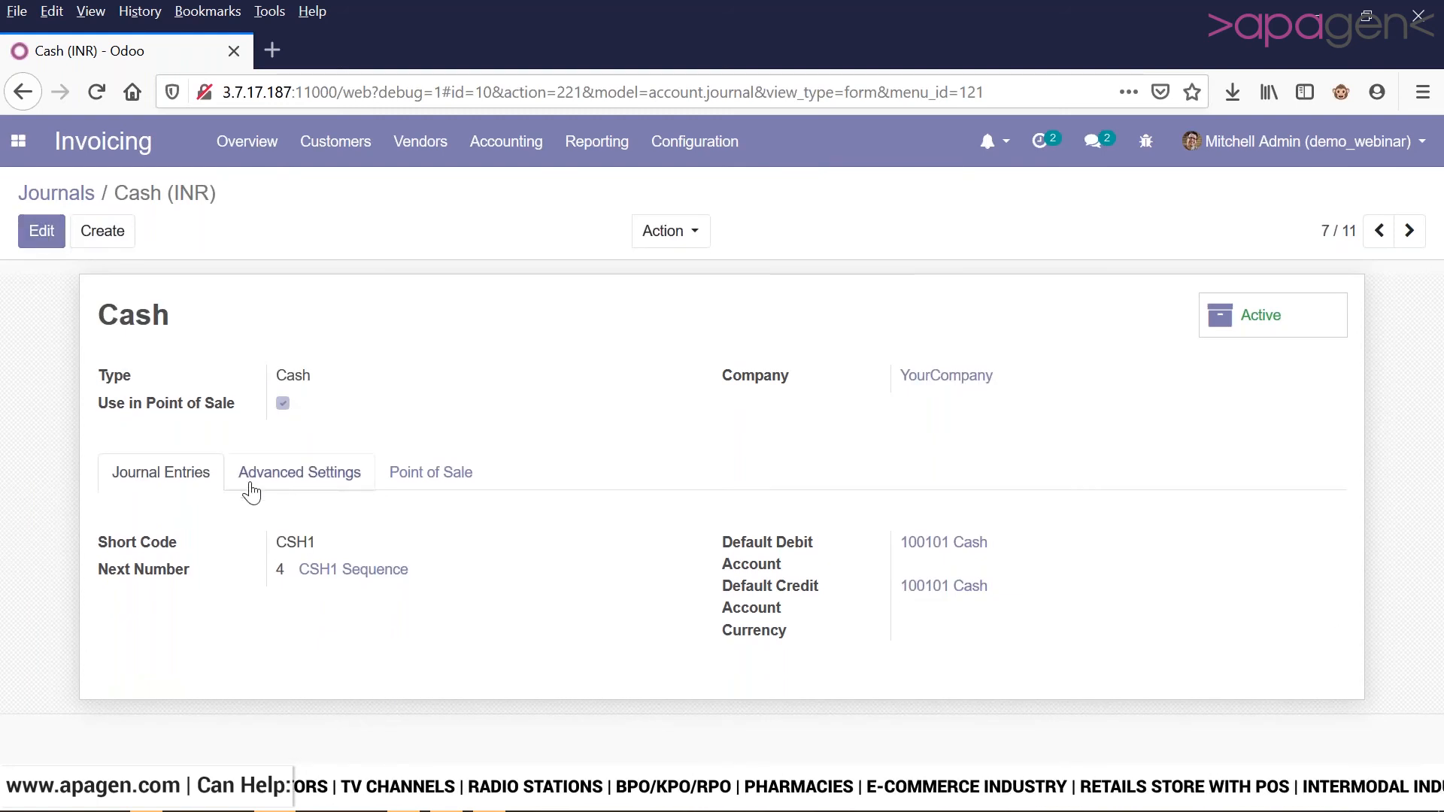
{"action": "left_click", "coordinate": [426, 486]}
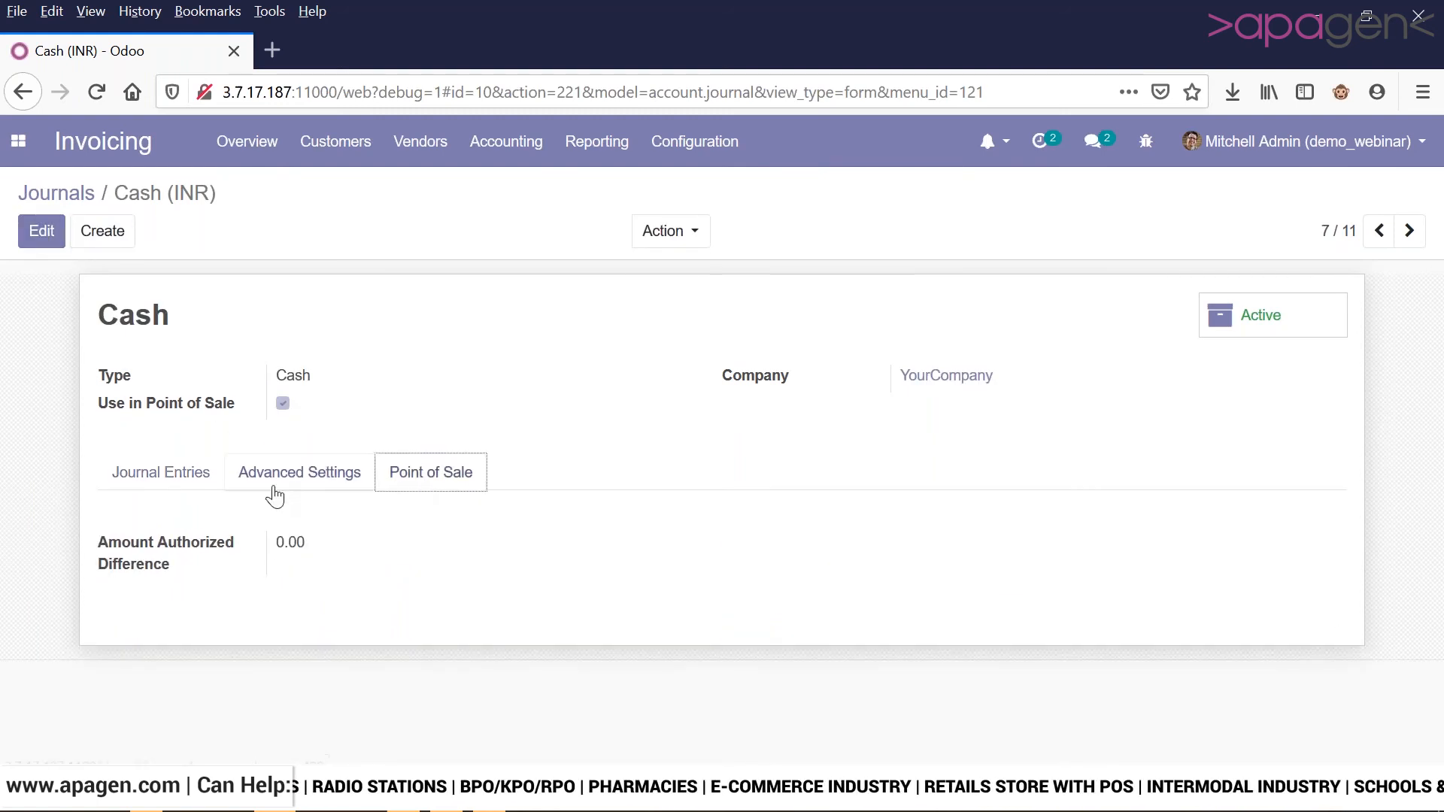
{"action": "left_click", "coordinate": [42, 232]}
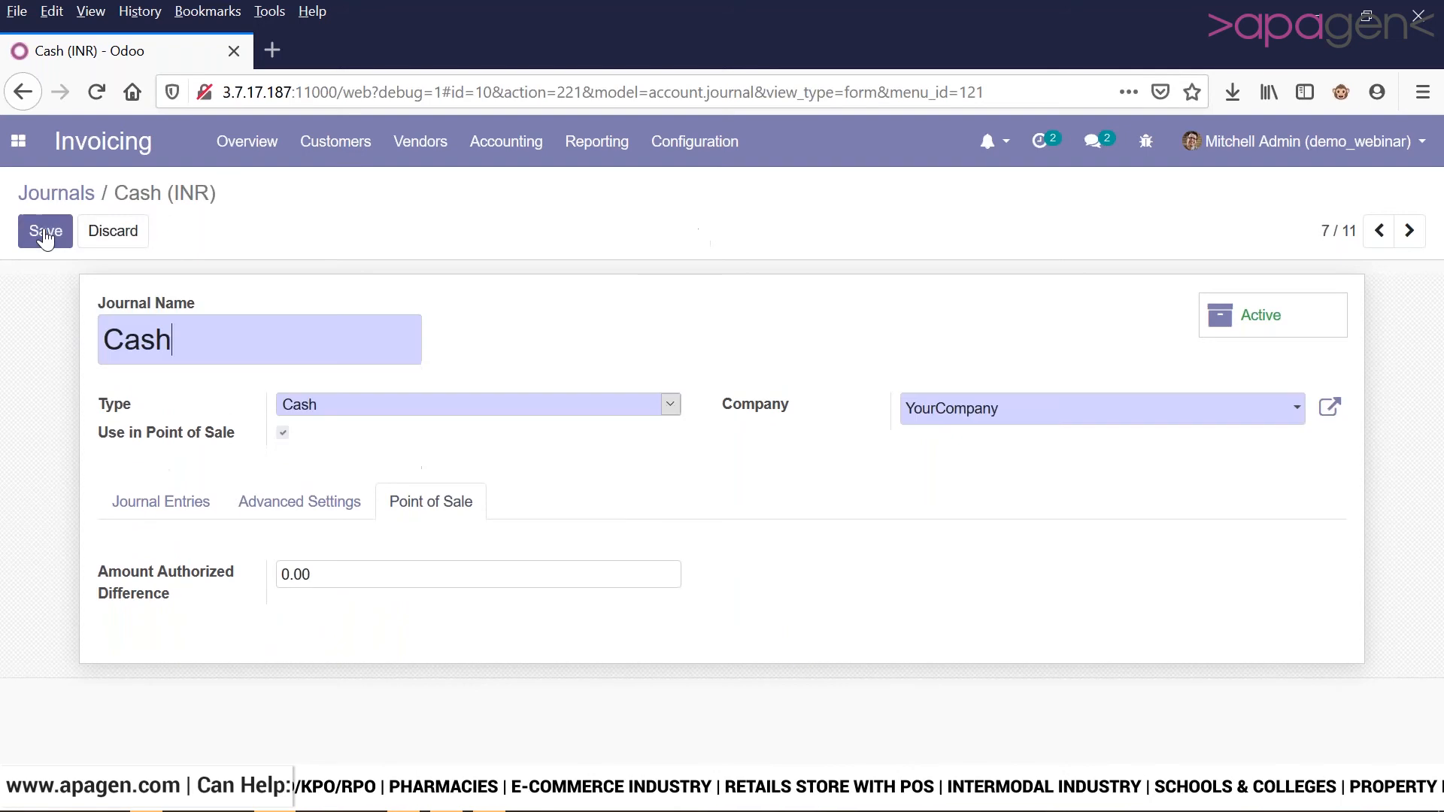
{"action": "left_click", "coordinate": [172, 509]}
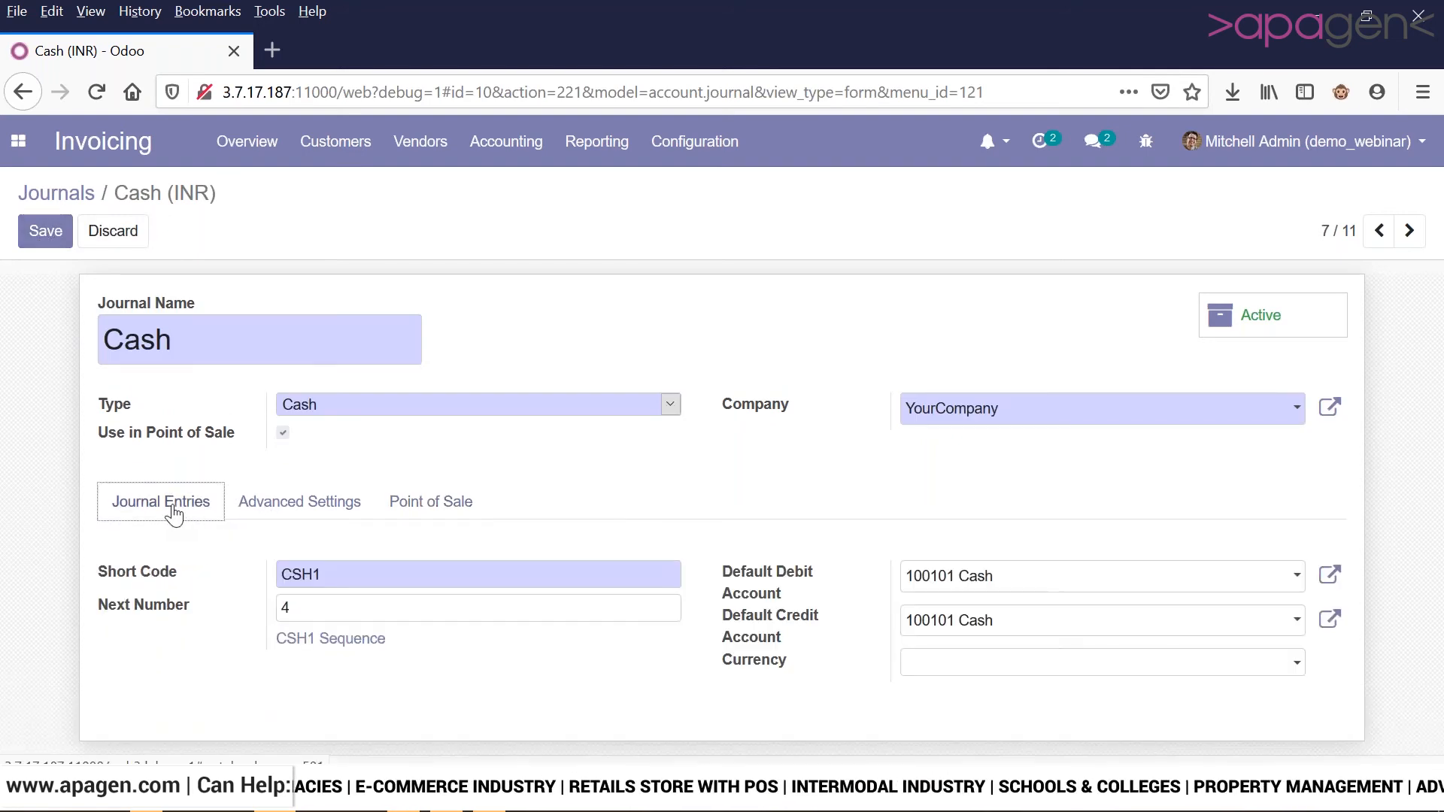
- Examine the Cash journal's default debit account, save the account and the journal, and return to the journals list
{"action": "left_click", "coordinate": [1330, 577]}
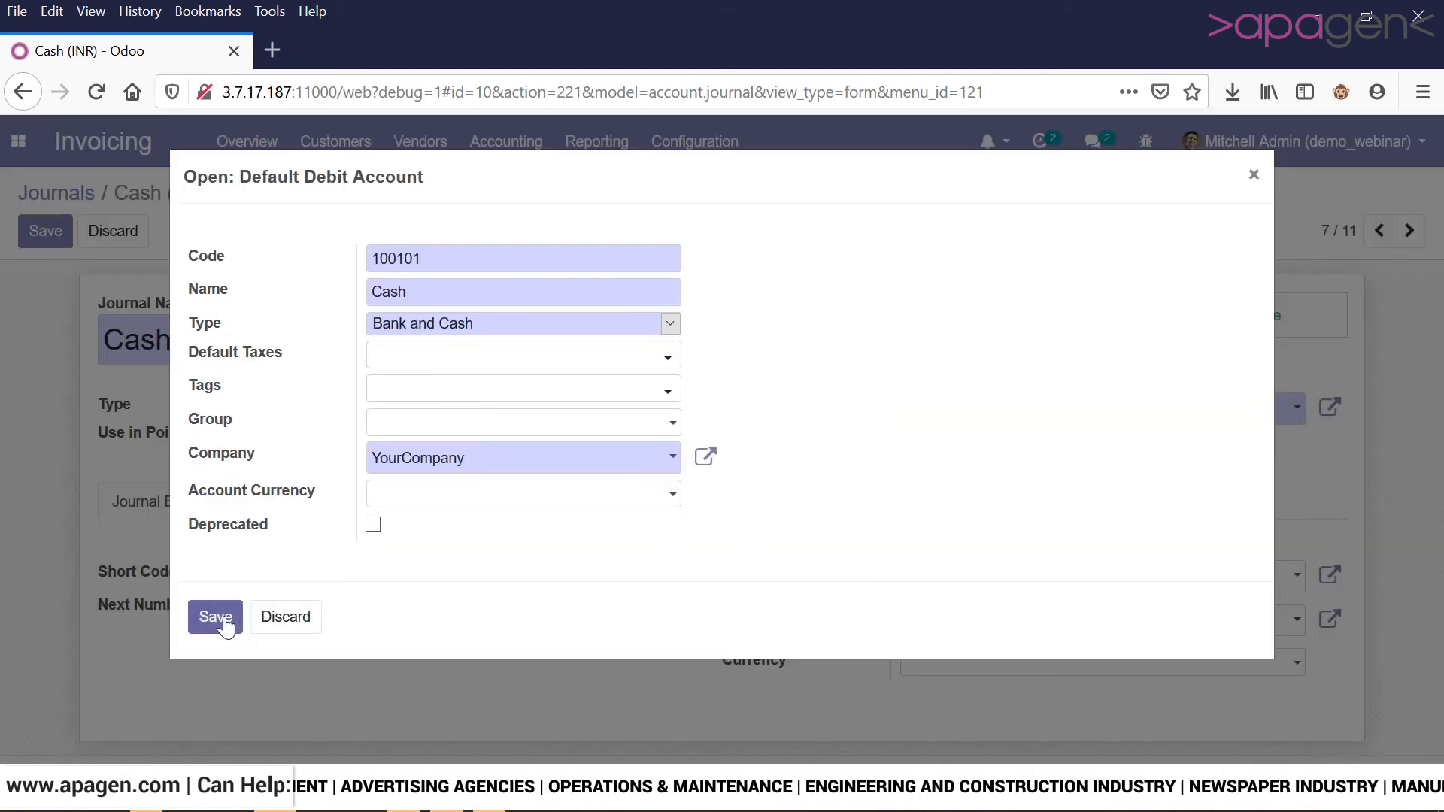
{"action": "left_click", "coordinate": [225, 622]}
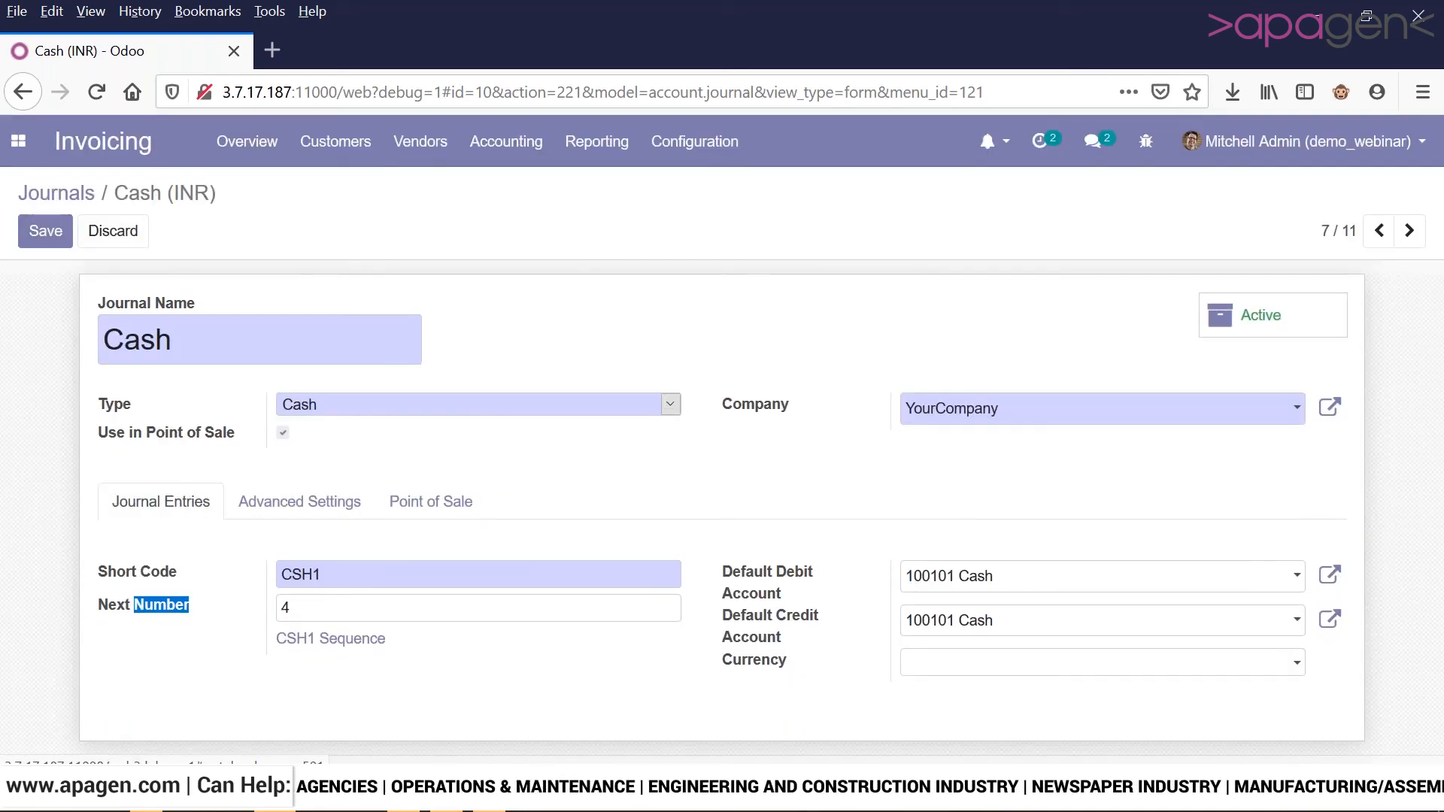
{"action": "left_click", "coordinate": [47, 233]}
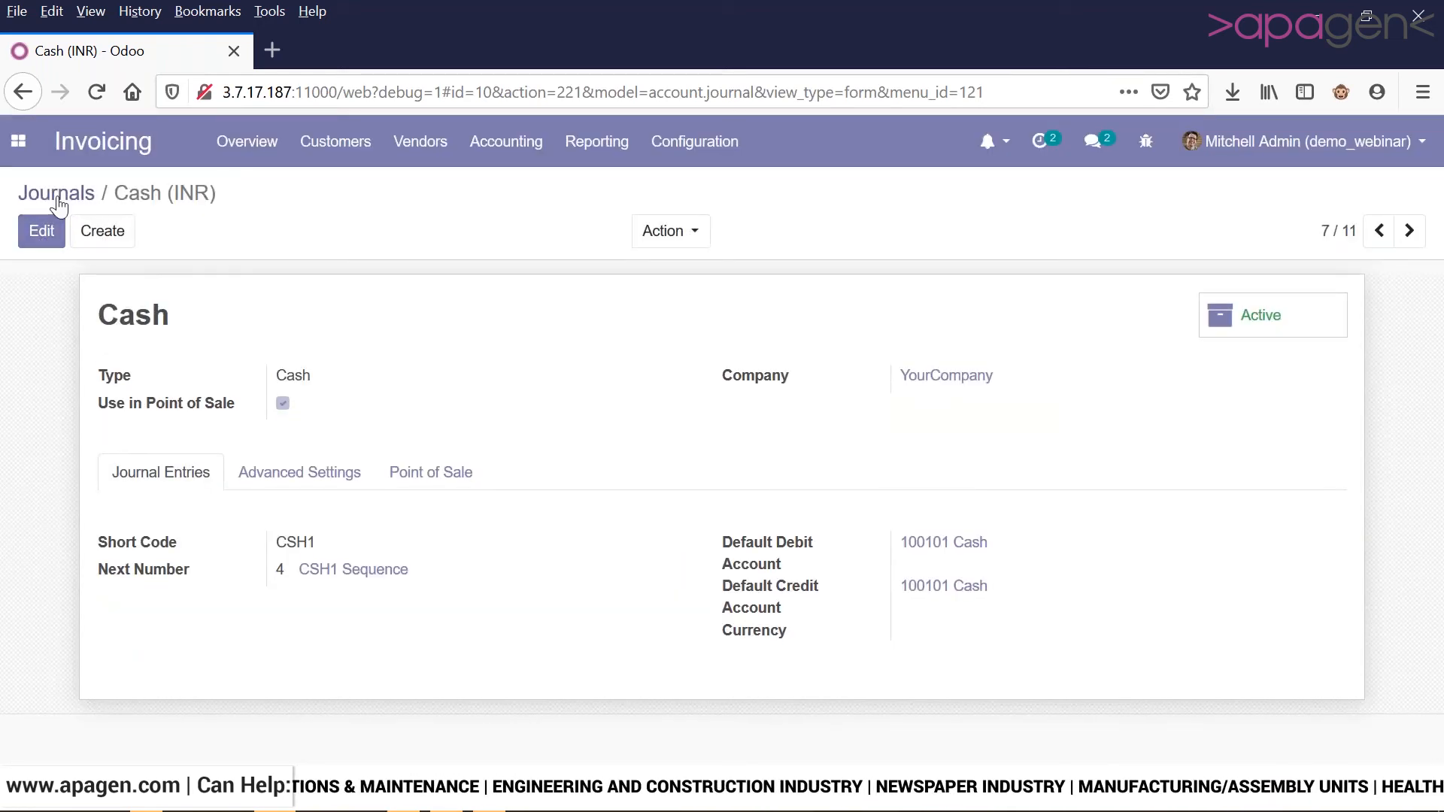
{"action": "left_click", "coordinate": [54, 194]}
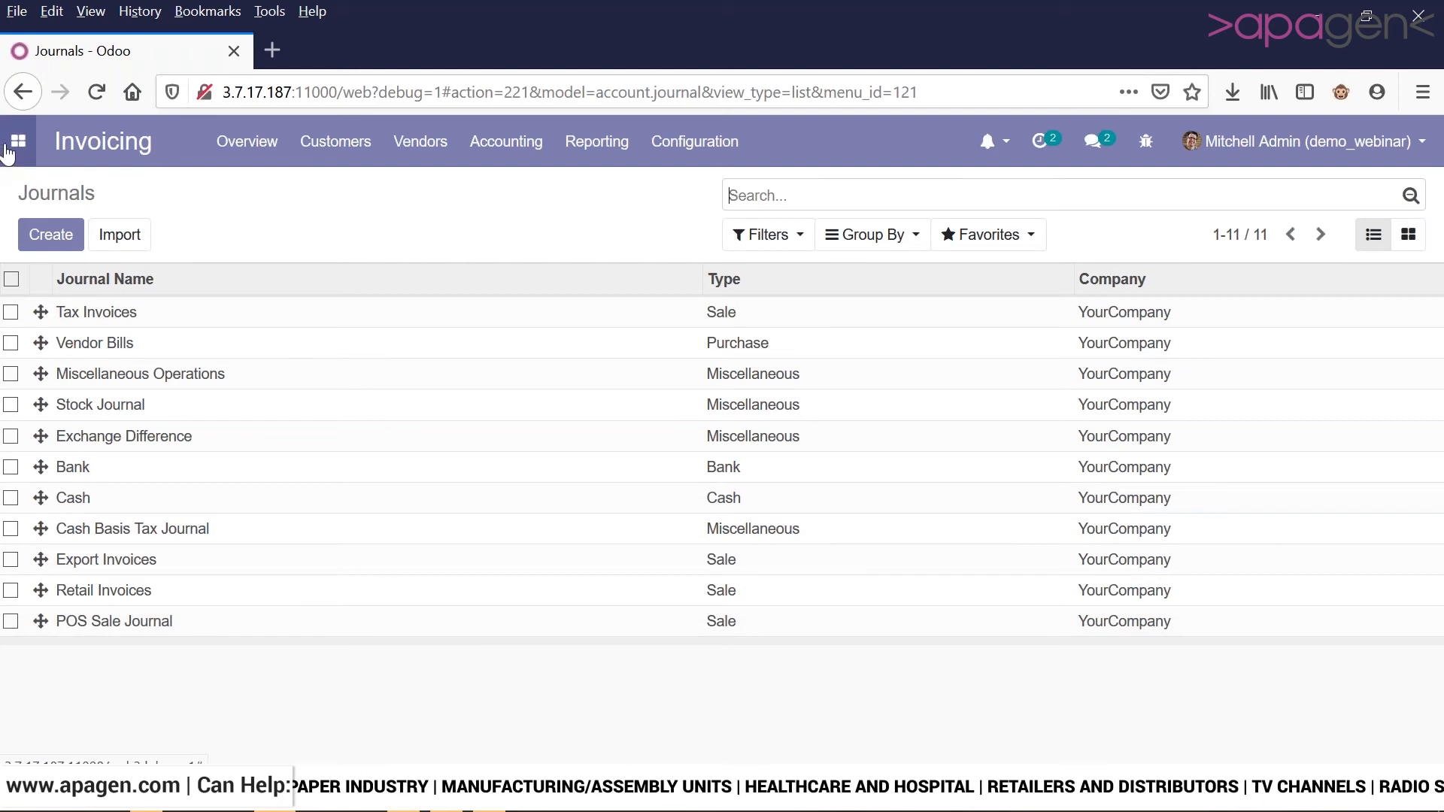
- Open the Point of Sale app in a separate browser tab and switch to it
{"action": "left_click", "coordinate": [4, 153]}
{"action": "scroll", "coordinate": [156, 369], "scroll_direction": "up", "scroll_amount": 1}
{"action": "scroll", "coordinate": [156, 368], "scroll_direction": "up", "scroll_amount": 3}
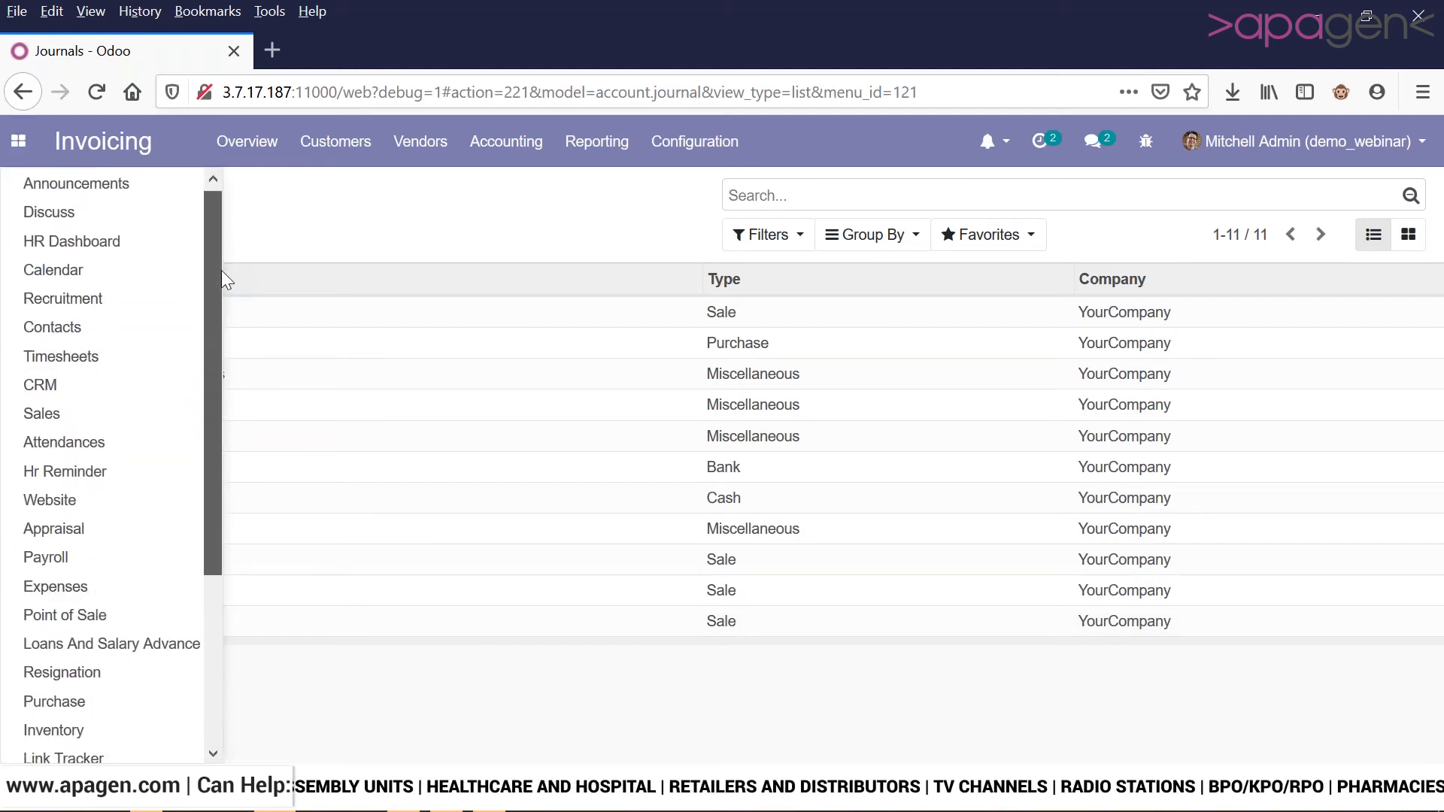
{"action": "scroll", "coordinate": [94, 465], "scroll_direction": "down", "scroll_amount": 3}
{"action": "right_click", "coordinate": [94, 465]}
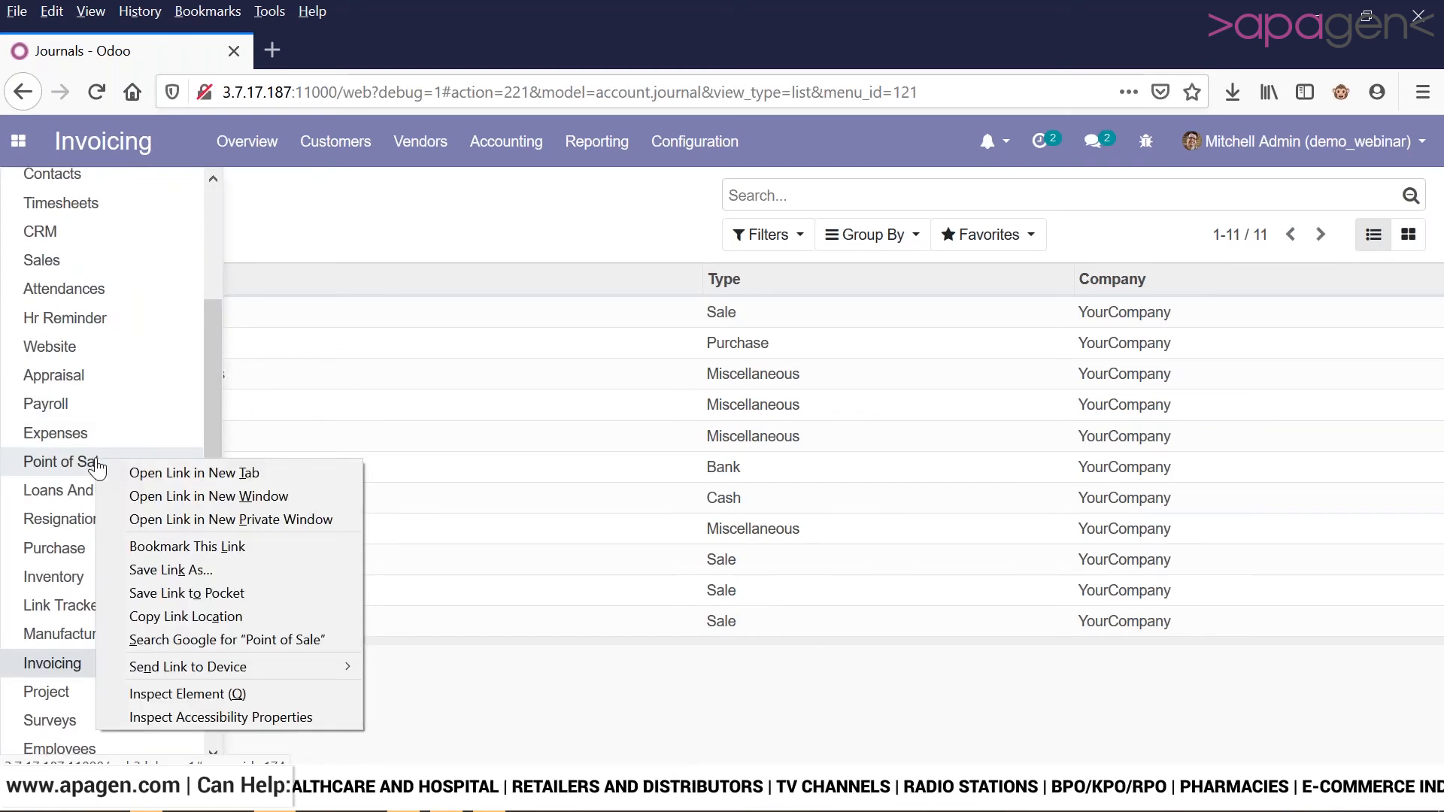
{"action": "left_click", "coordinate": [124, 473]}
{"action": "left_click", "coordinate": [380, 51]}
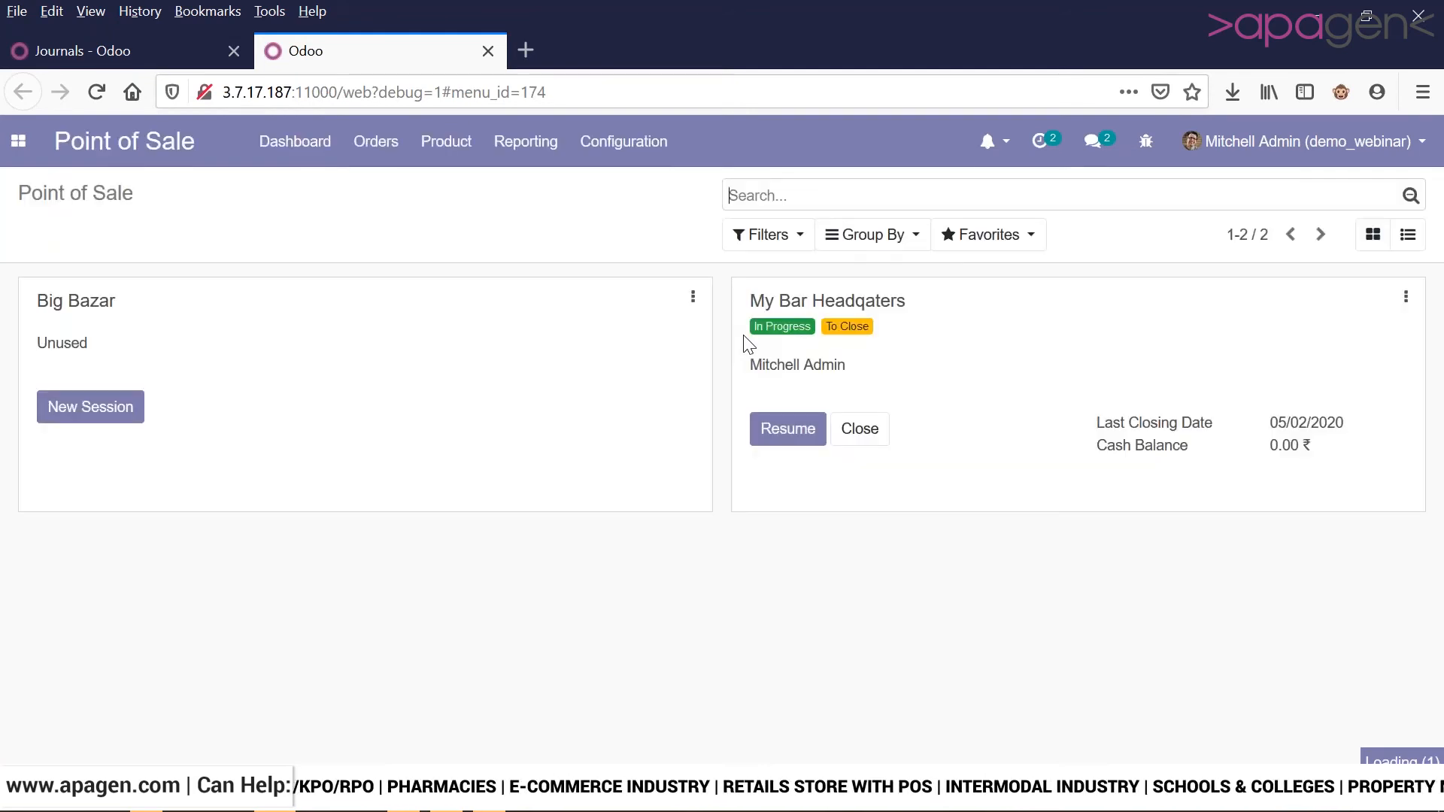
- Open the Big Bazar point of sale settings and add Cash (INR) as a payment method
{"action": "left_click", "coordinate": [689, 305]}
{"action": "left_click", "coordinate": [316, 472]}
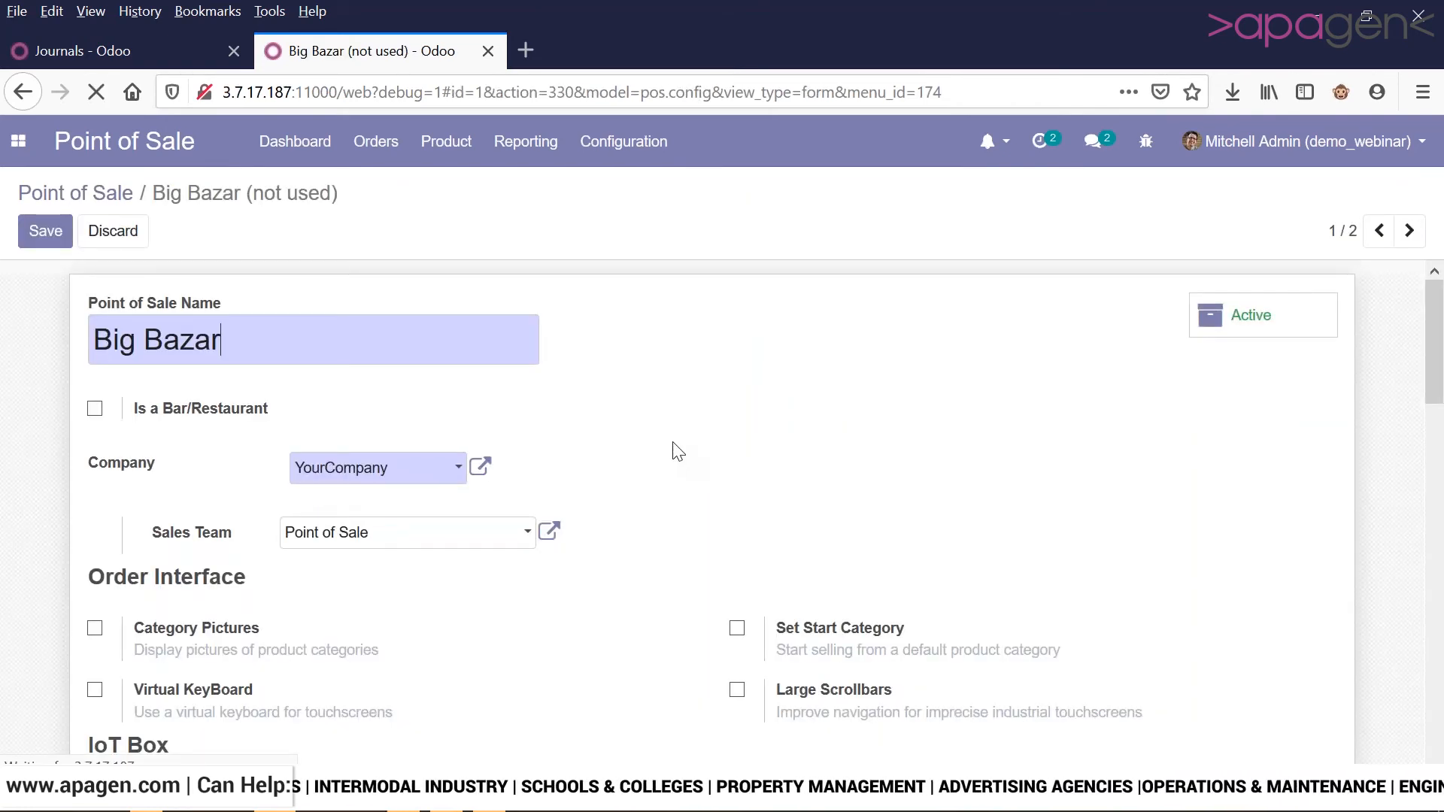
{"action": "scroll", "coordinate": [677, 451], "scroll_direction": "down", "scroll_amount": 1}
{"action": "scroll", "coordinate": [678, 452], "scroll_direction": "down", "scroll_amount": 5}
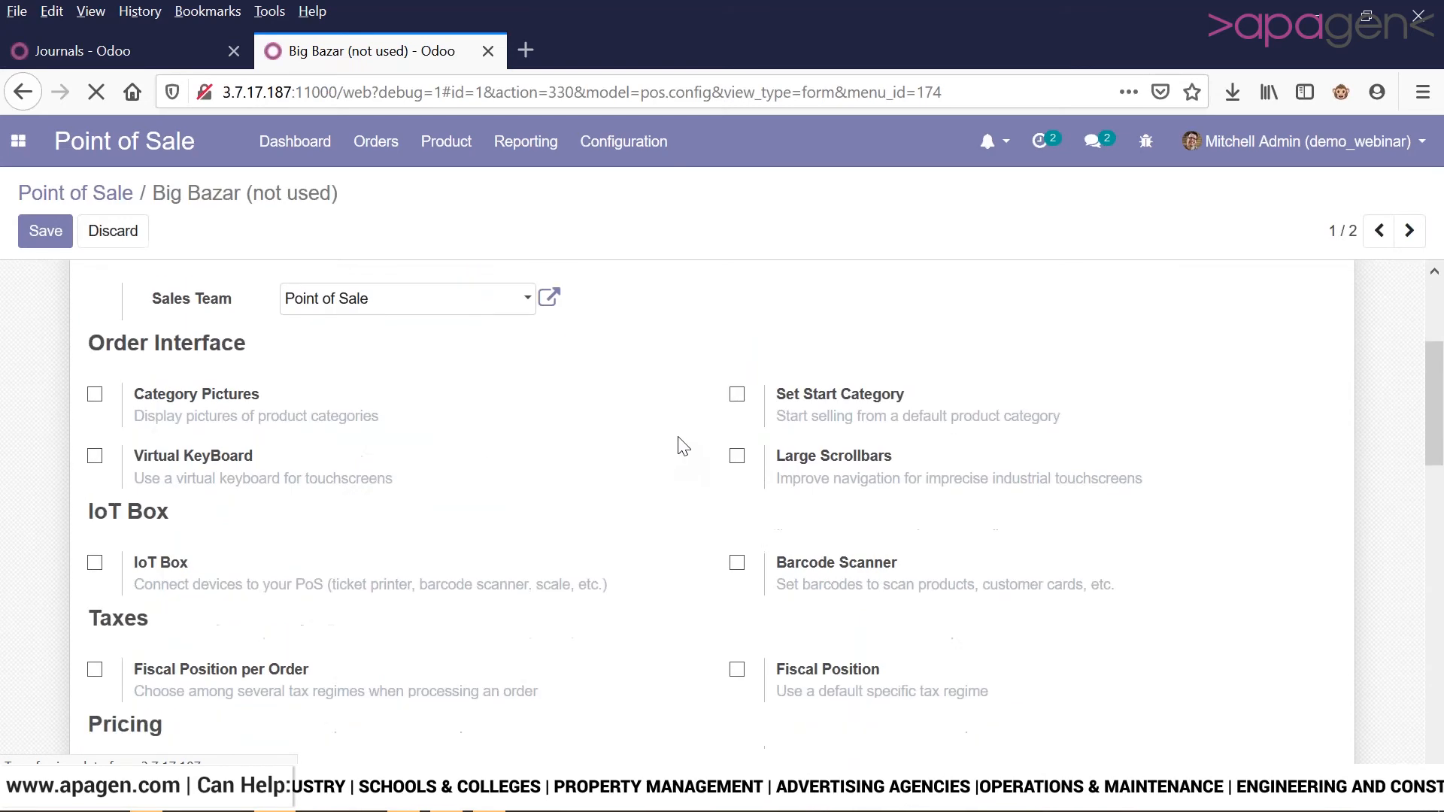
{"action": "scroll", "coordinate": [683, 446], "scroll_direction": "down", "scroll_amount": 8}
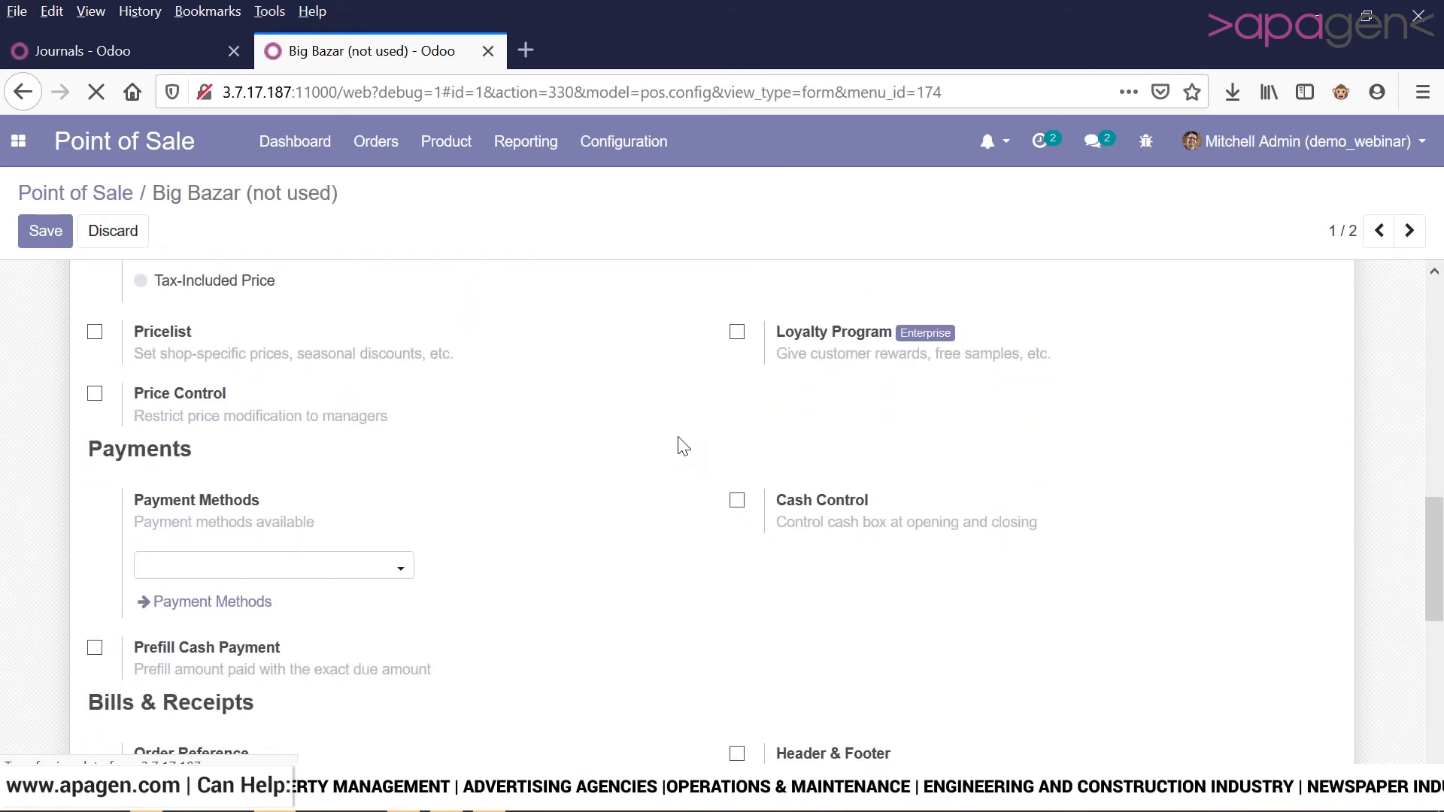
{"action": "scroll", "coordinate": [682, 446], "scroll_direction": "down", "scroll_amount": 1}
{"action": "left_click", "coordinate": [380, 493]}
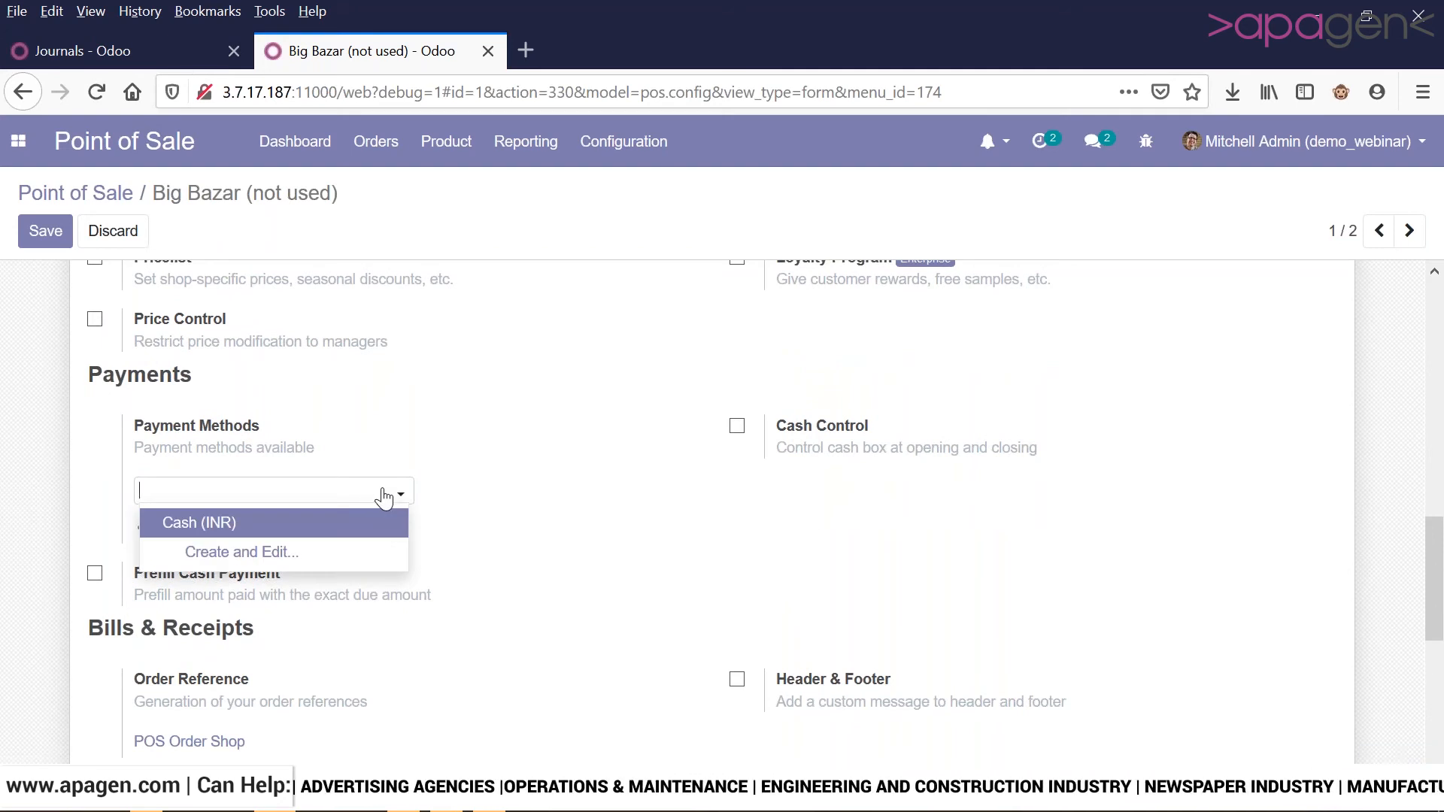
{"action": "left_click", "coordinate": [362, 525]}
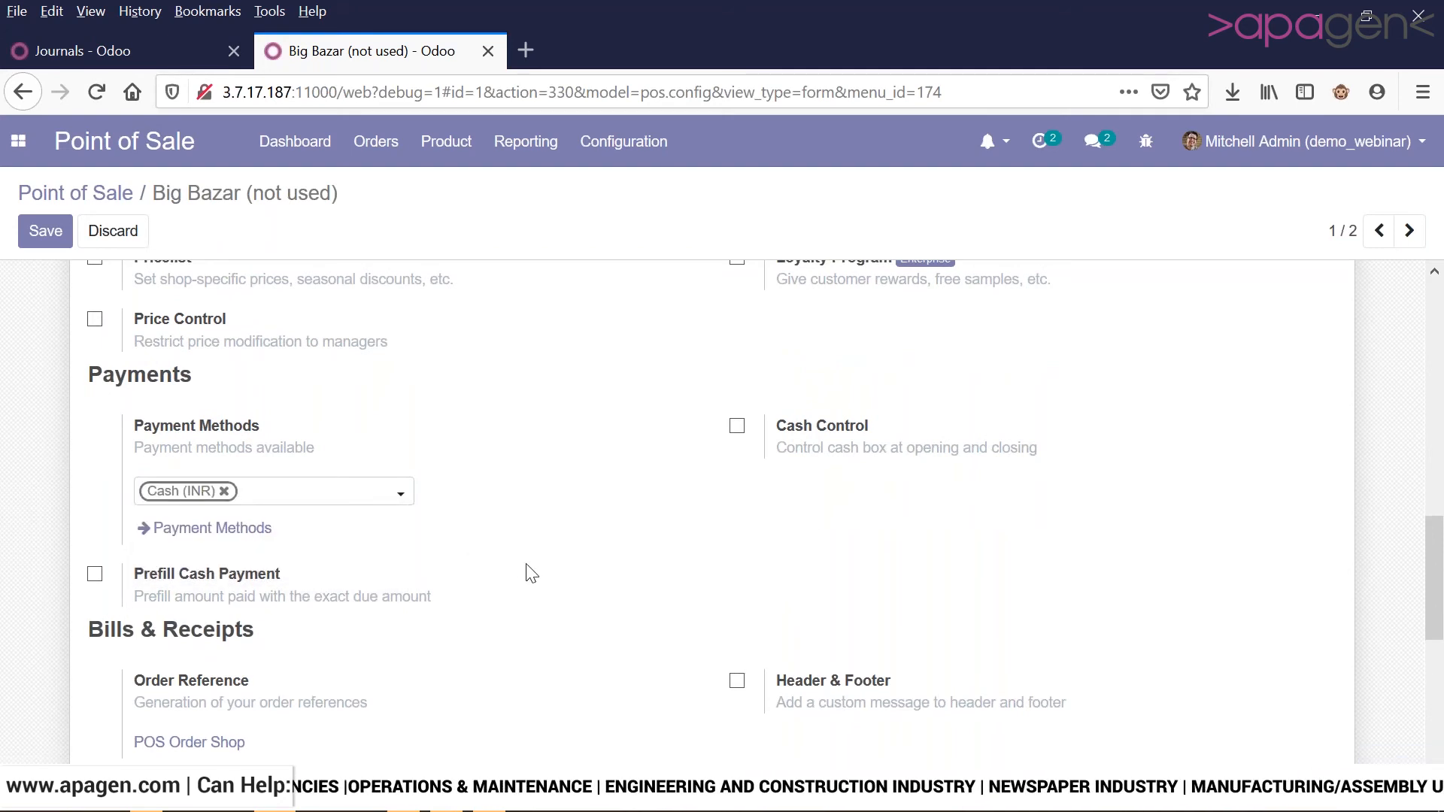
- Set Big Bazar's sales journal for accounting entries to POS Sale Journal (INR)
{"action": "scroll", "coordinate": [565, 525], "scroll_direction": "down", "scroll_amount": 4}
{"action": "scroll", "coordinate": [565, 529], "scroll_direction": "up", "scroll_amount": 1}
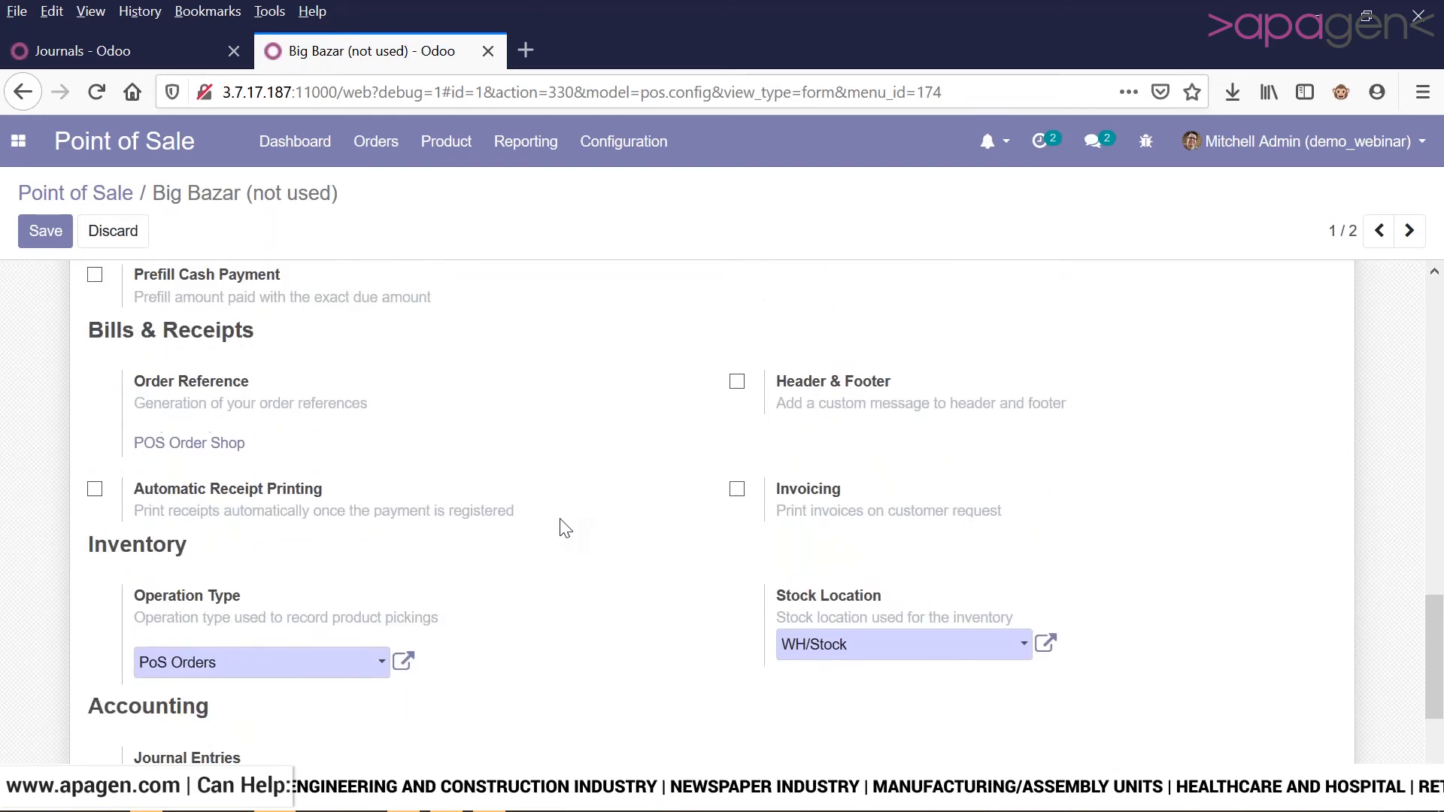
{"action": "scroll", "coordinate": [566, 528], "scroll_direction": "down", "scroll_amount": 1}
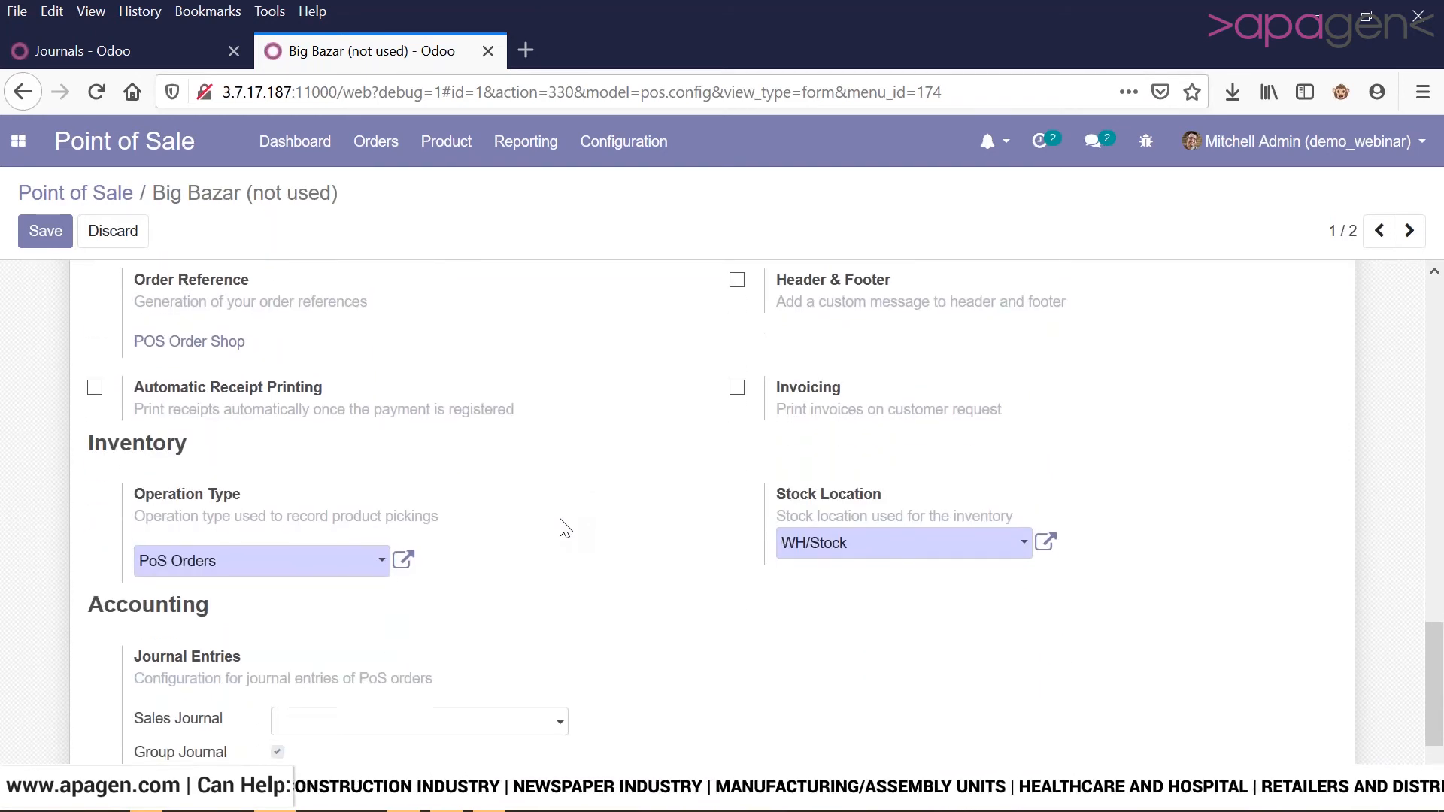
{"action": "scroll", "coordinate": [565, 529], "scroll_direction": "down", "scroll_amount": 1}
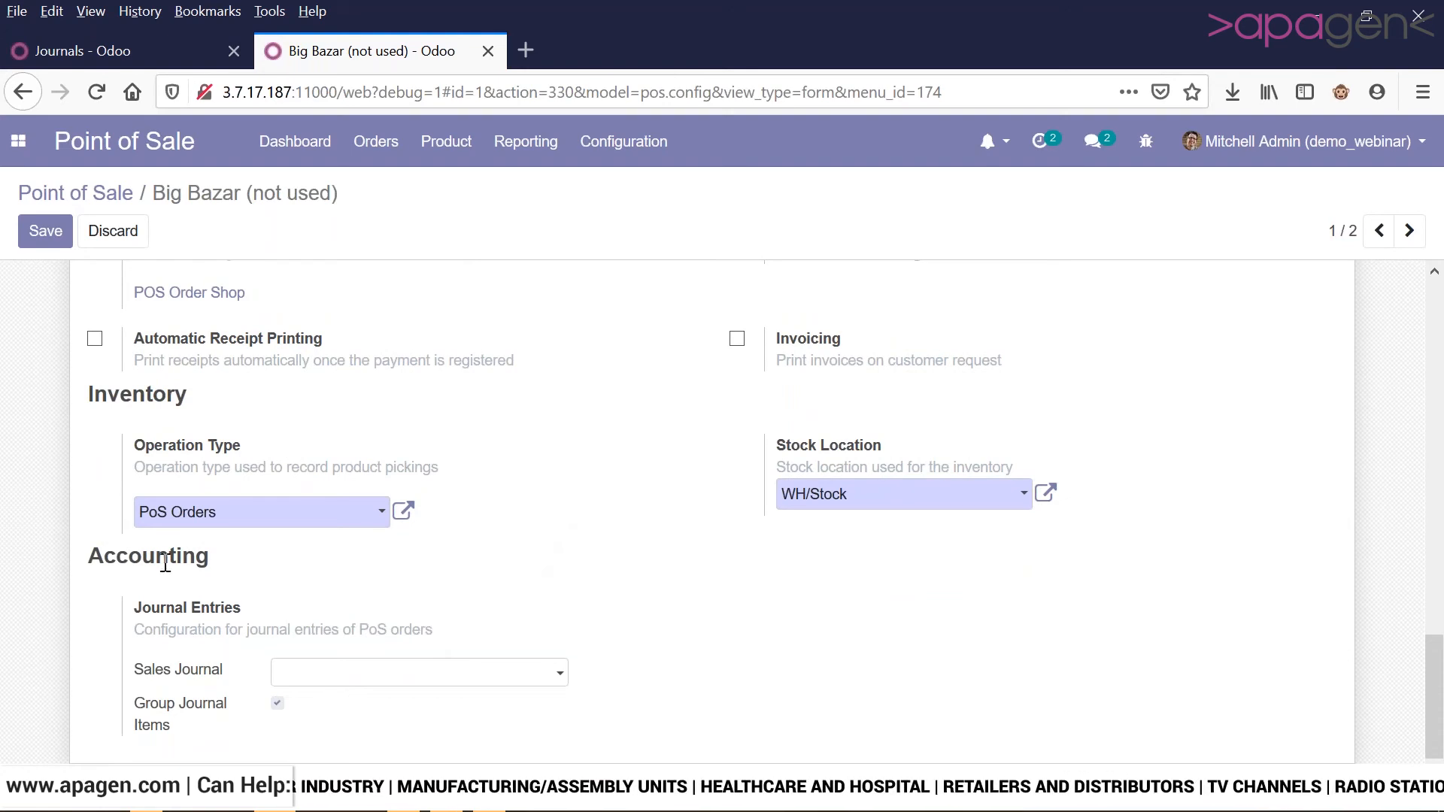
{"action": "double_click", "coordinate": [274, 716]}
{"action": "left_click", "coordinate": [307, 677]}
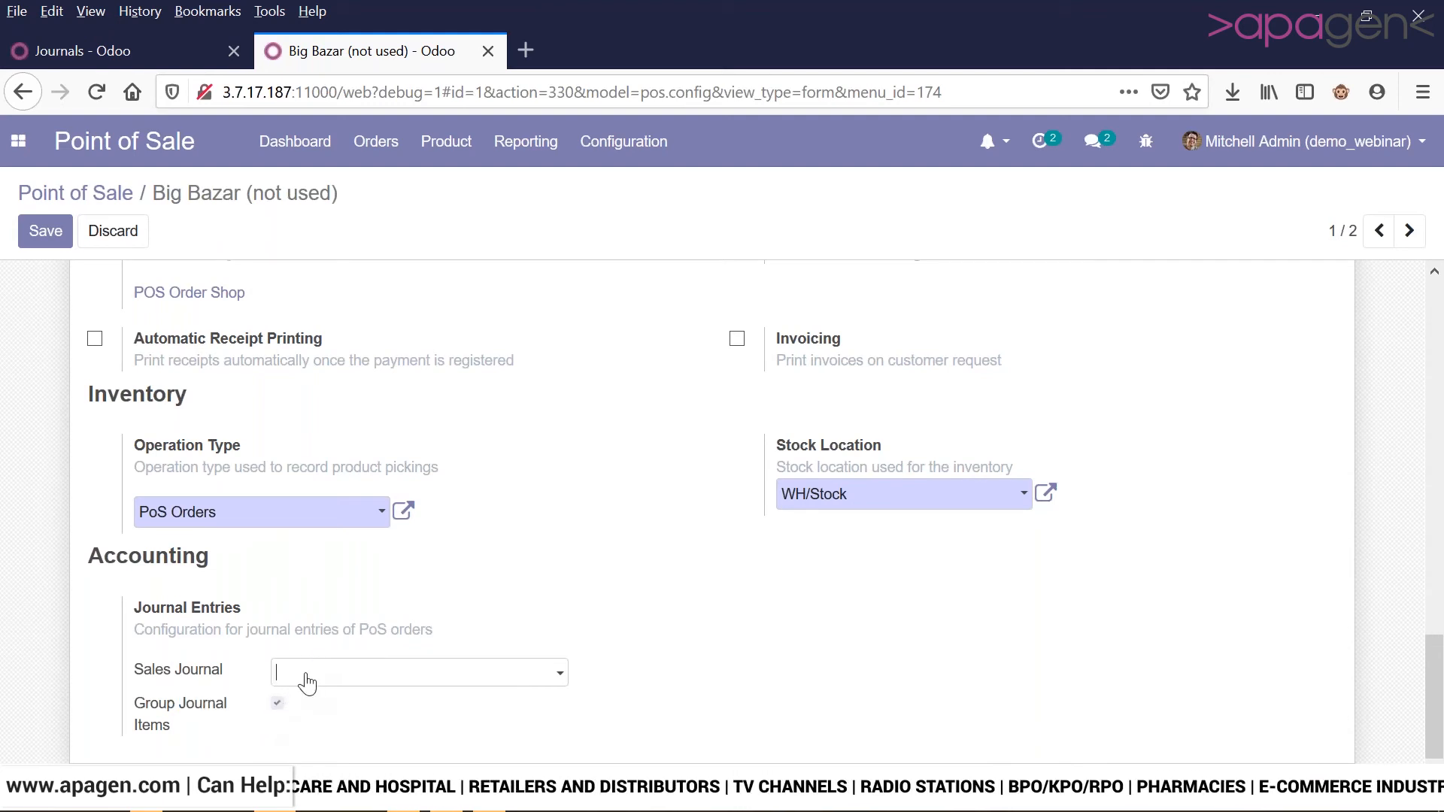
{"action": "double_click", "coordinate": [361, 606]}
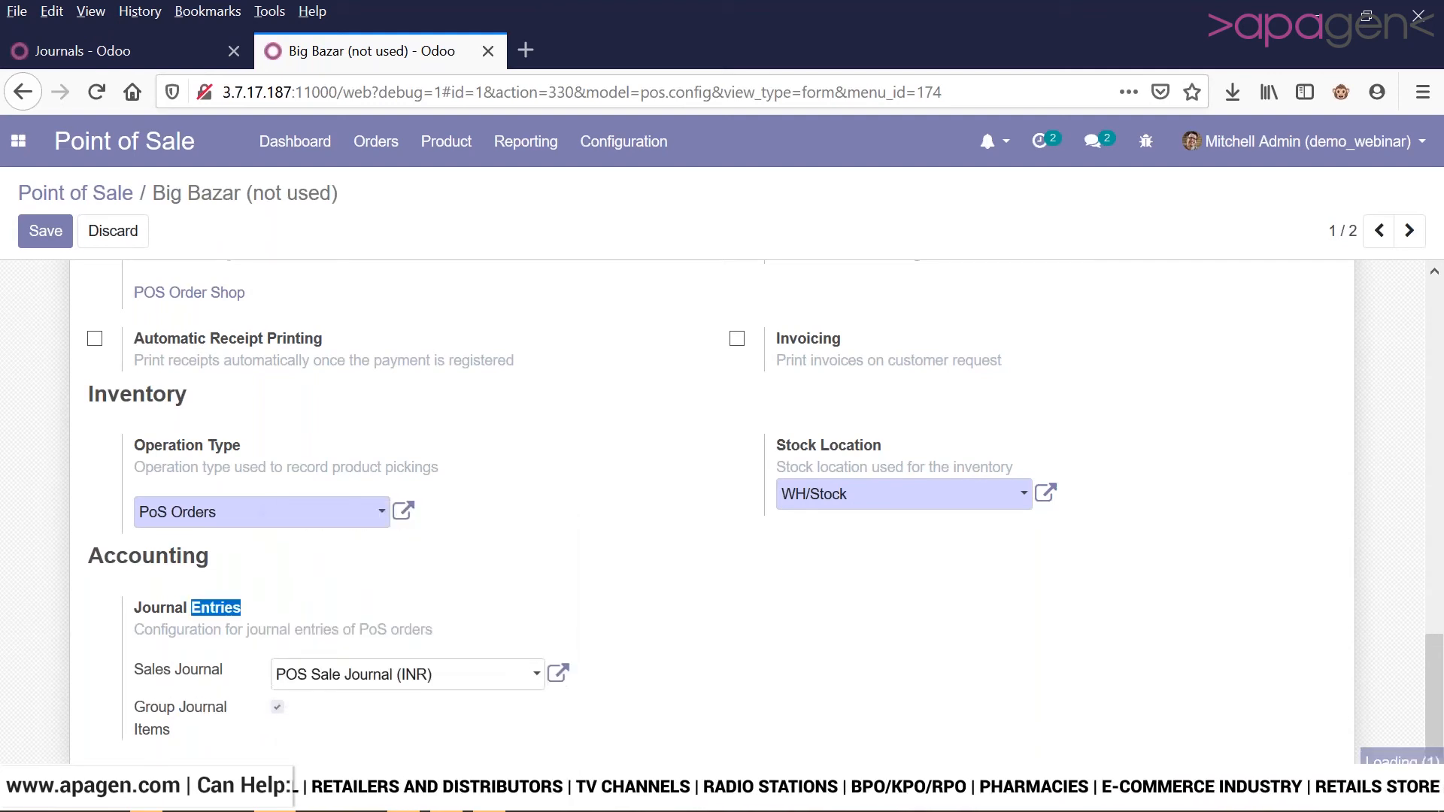
{"action": "left_click", "coordinate": [737, 669]}
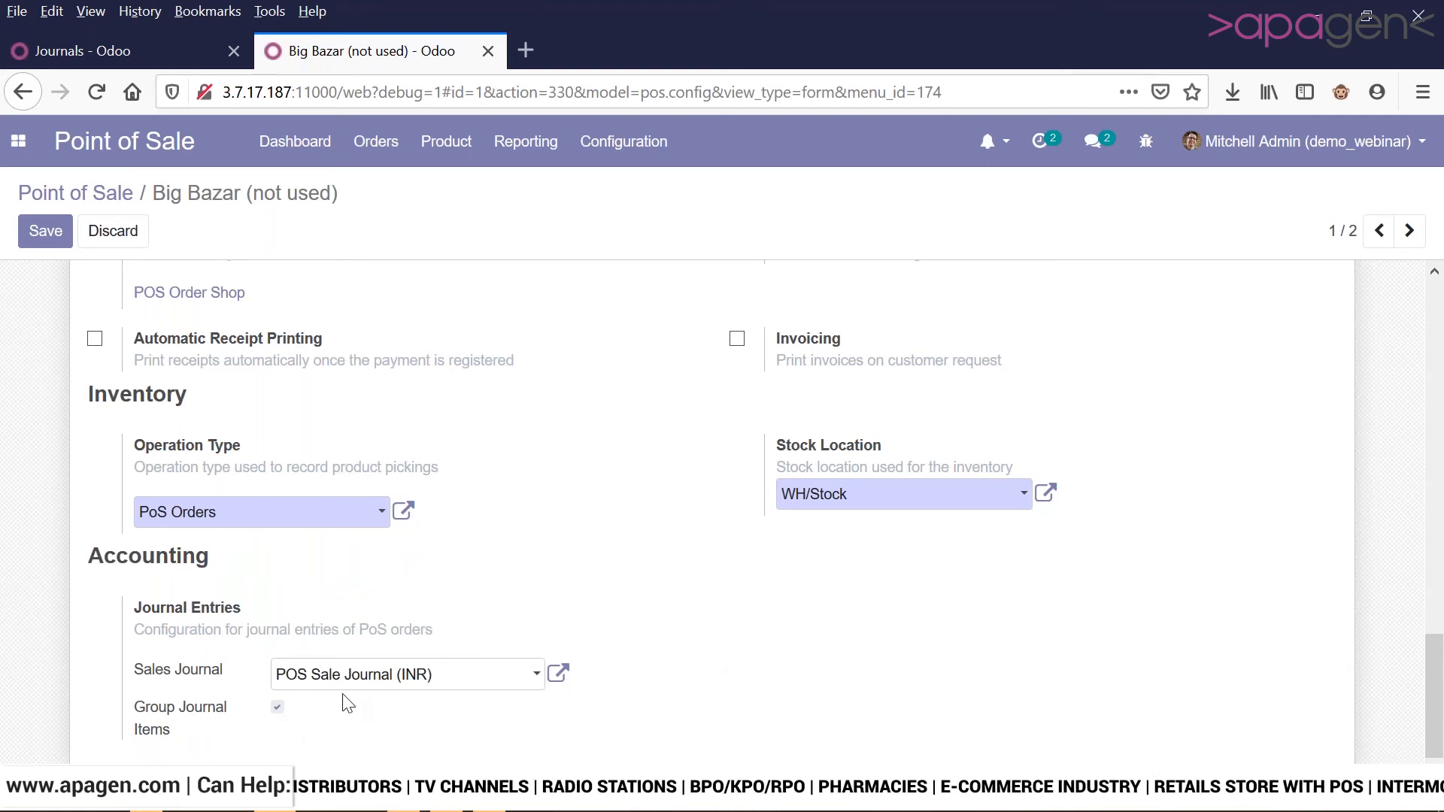
- Try to save the Big Bazar point of sale settings and discard the unsaved changes
{"action": "scroll", "coordinate": [729, 652], "scroll_direction": "up", "scroll_amount": 5}
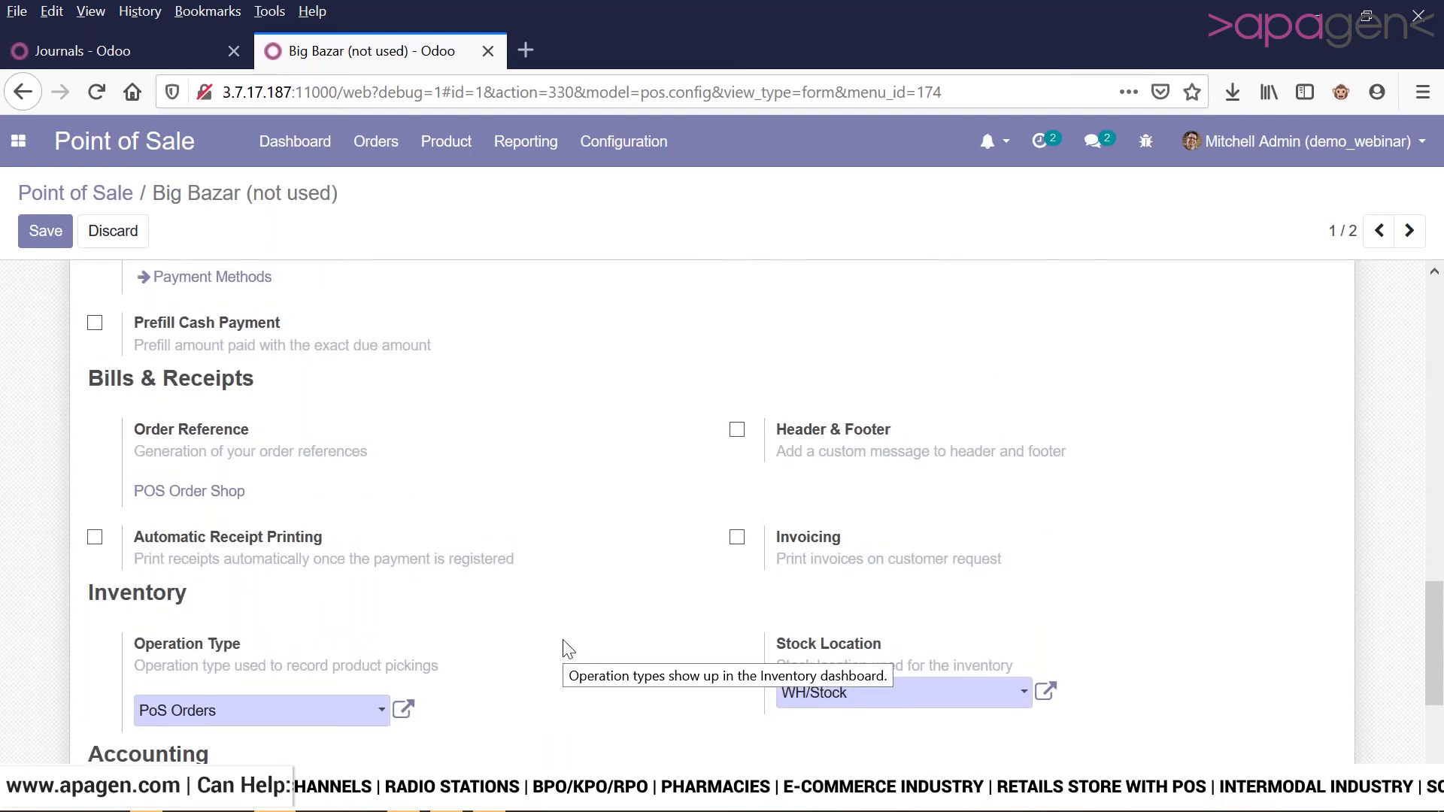
{"action": "scroll", "coordinate": [568, 648], "scroll_direction": "up", "scroll_amount": 10}
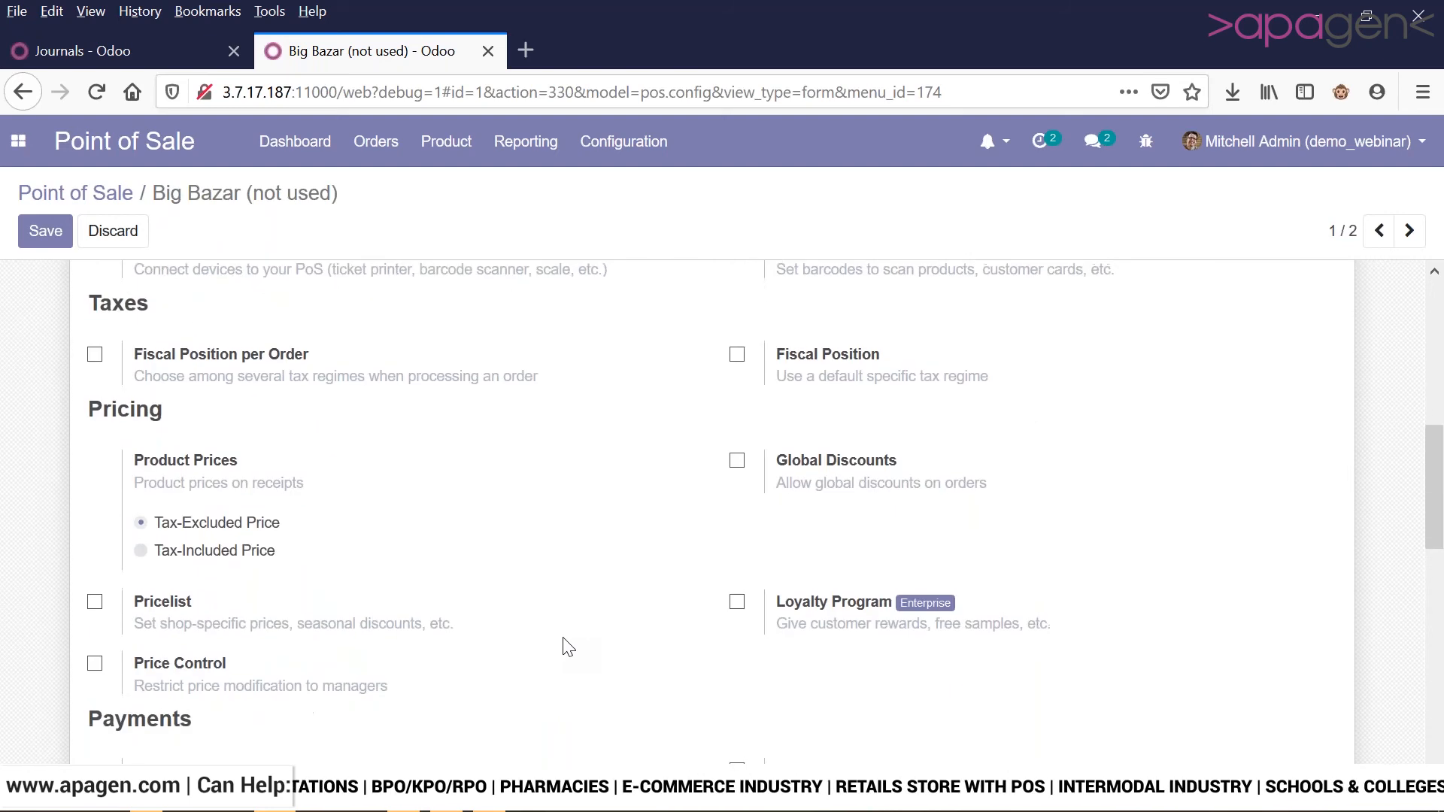
{"action": "scroll", "coordinate": [568, 648], "scroll_direction": "up", "scroll_amount": 5}
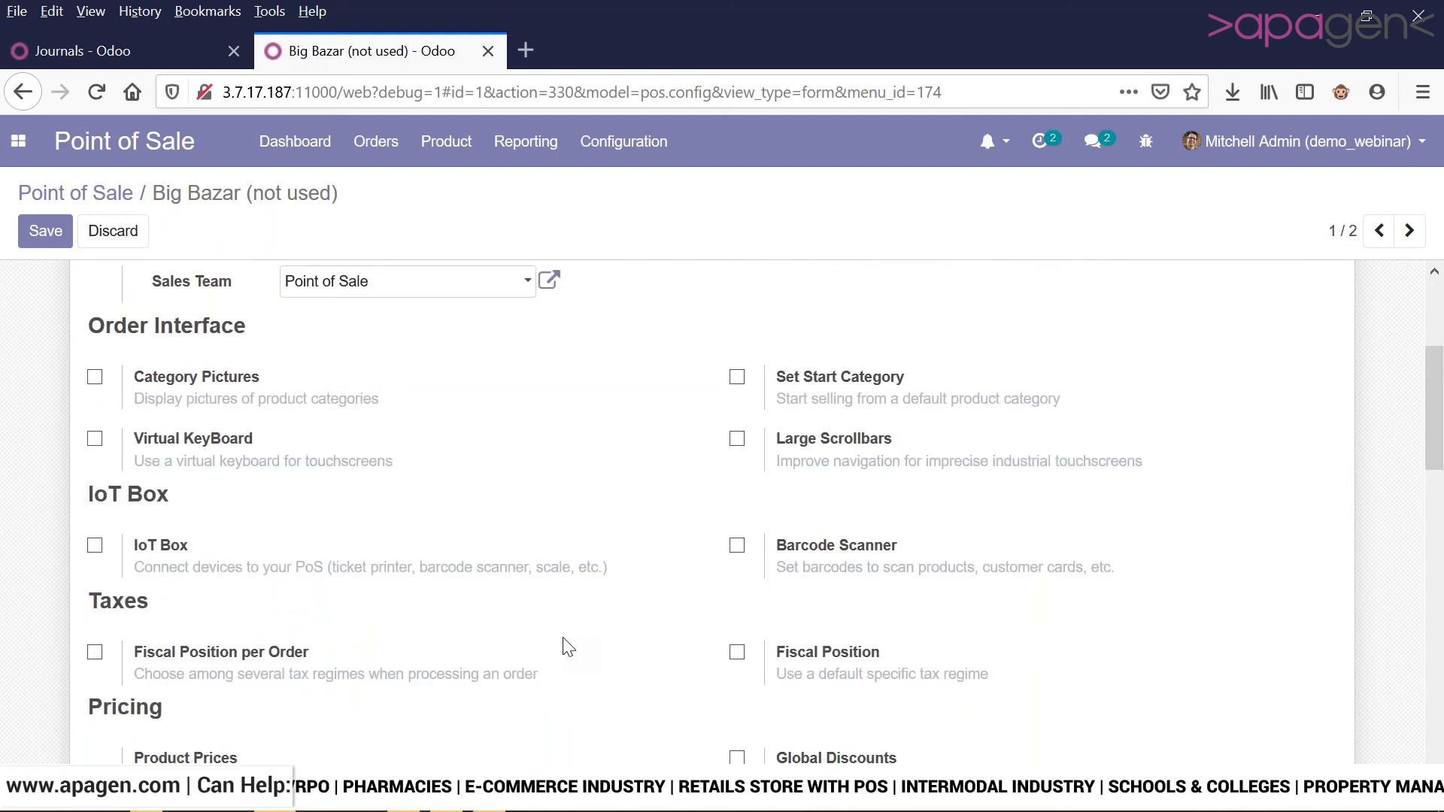
{"action": "scroll", "coordinate": [568, 648], "scroll_direction": "up", "scroll_amount": 4}
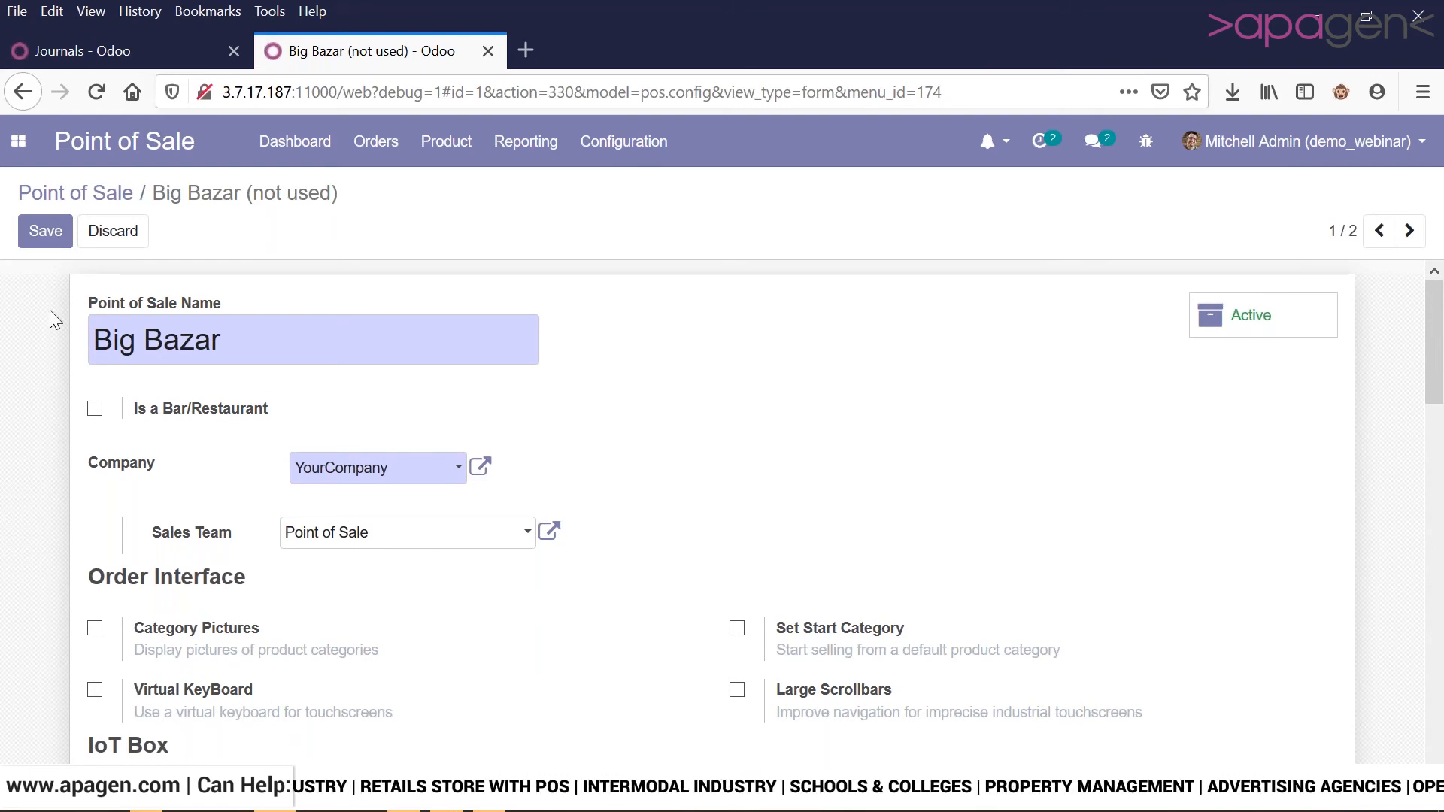
{"action": "left_click", "coordinate": [45, 233]}
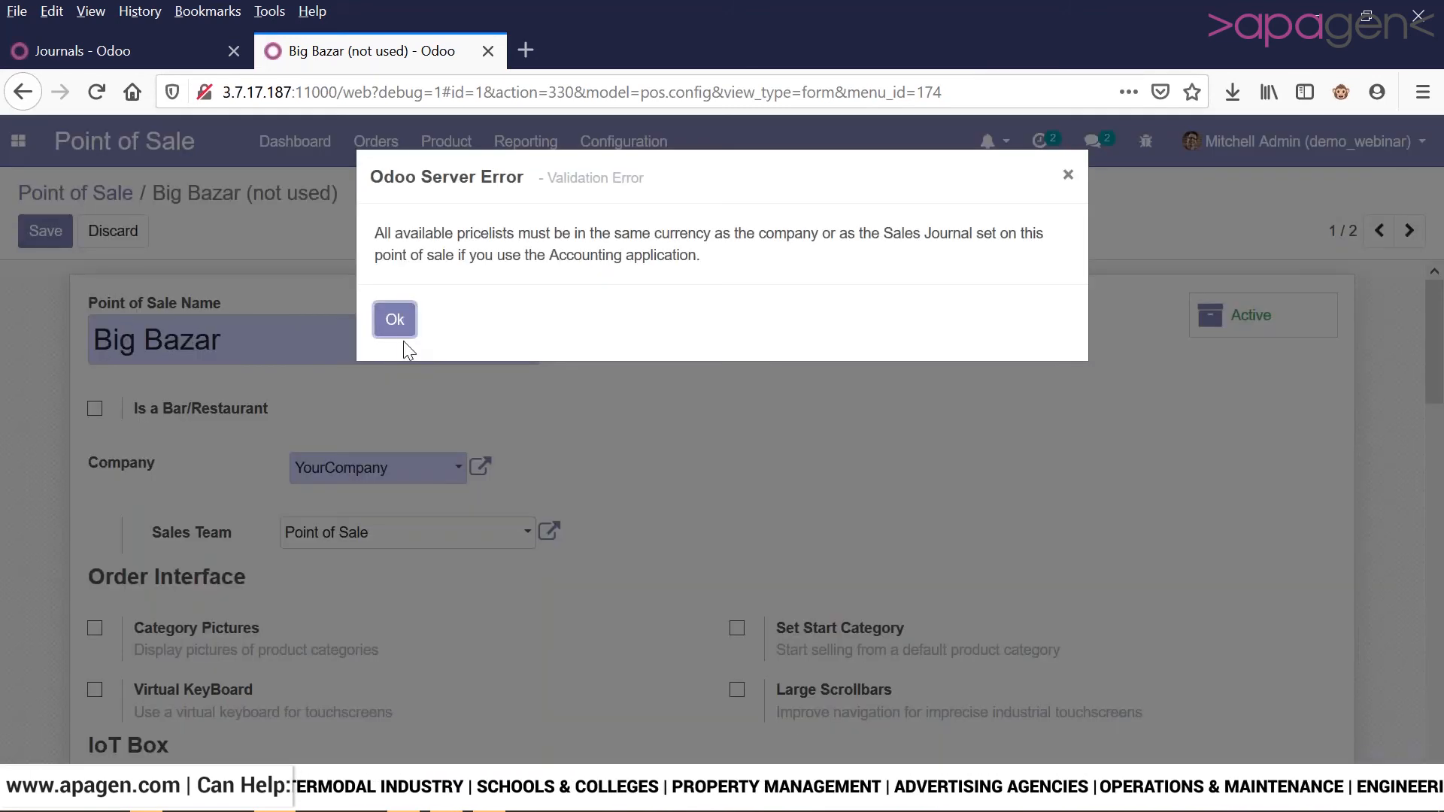
{"action": "left_click", "coordinate": [395, 321]}
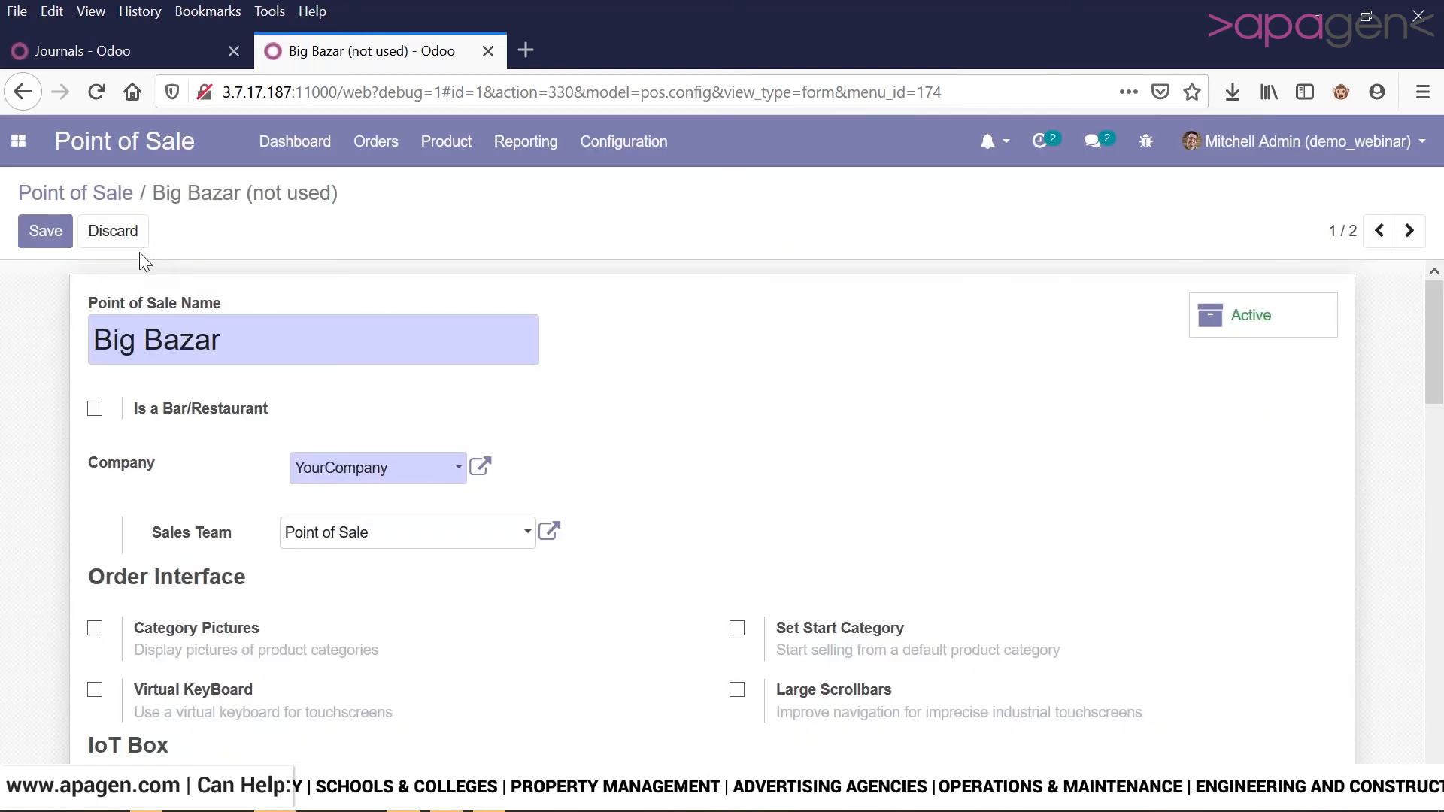
{"action": "left_click", "coordinate": [120, 238]}
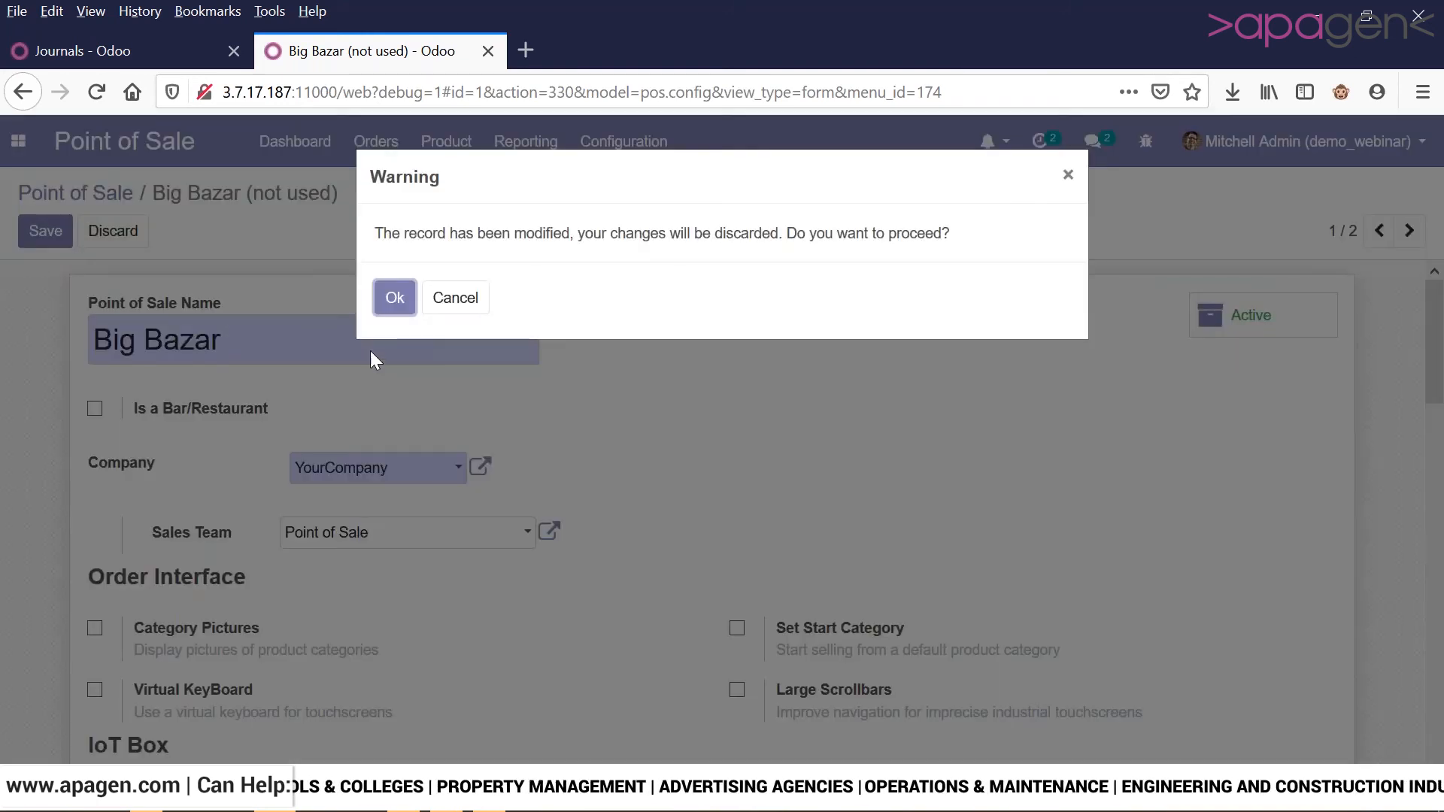
{"action": "left_click", "coordinate": [402, 311]}
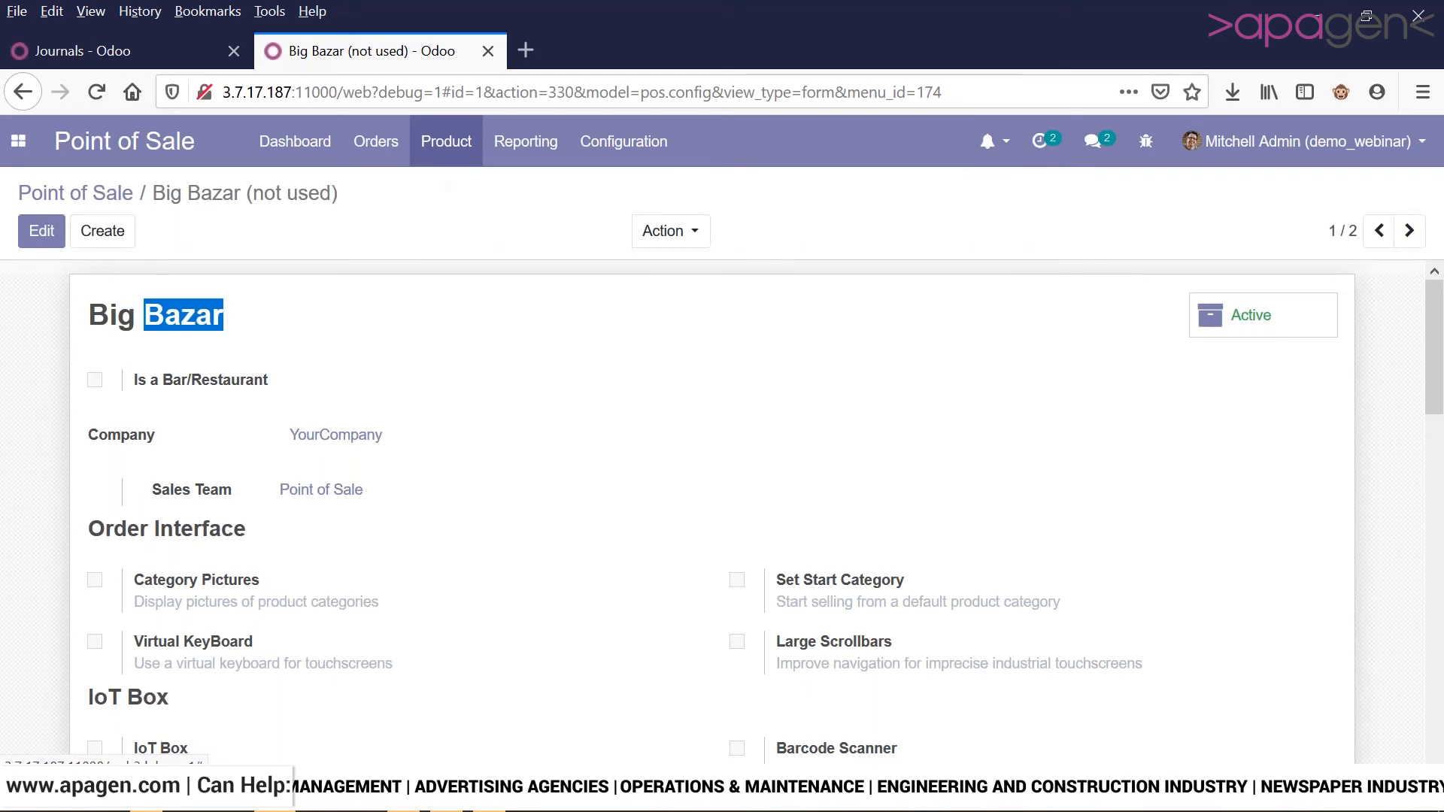
- Open the point of sale pricelists in a separate browser tab and switch to it
{"action": "left_click", "coordinate": [446, 141]}
{"action": "right_click", "coordinate": [470, 252]}
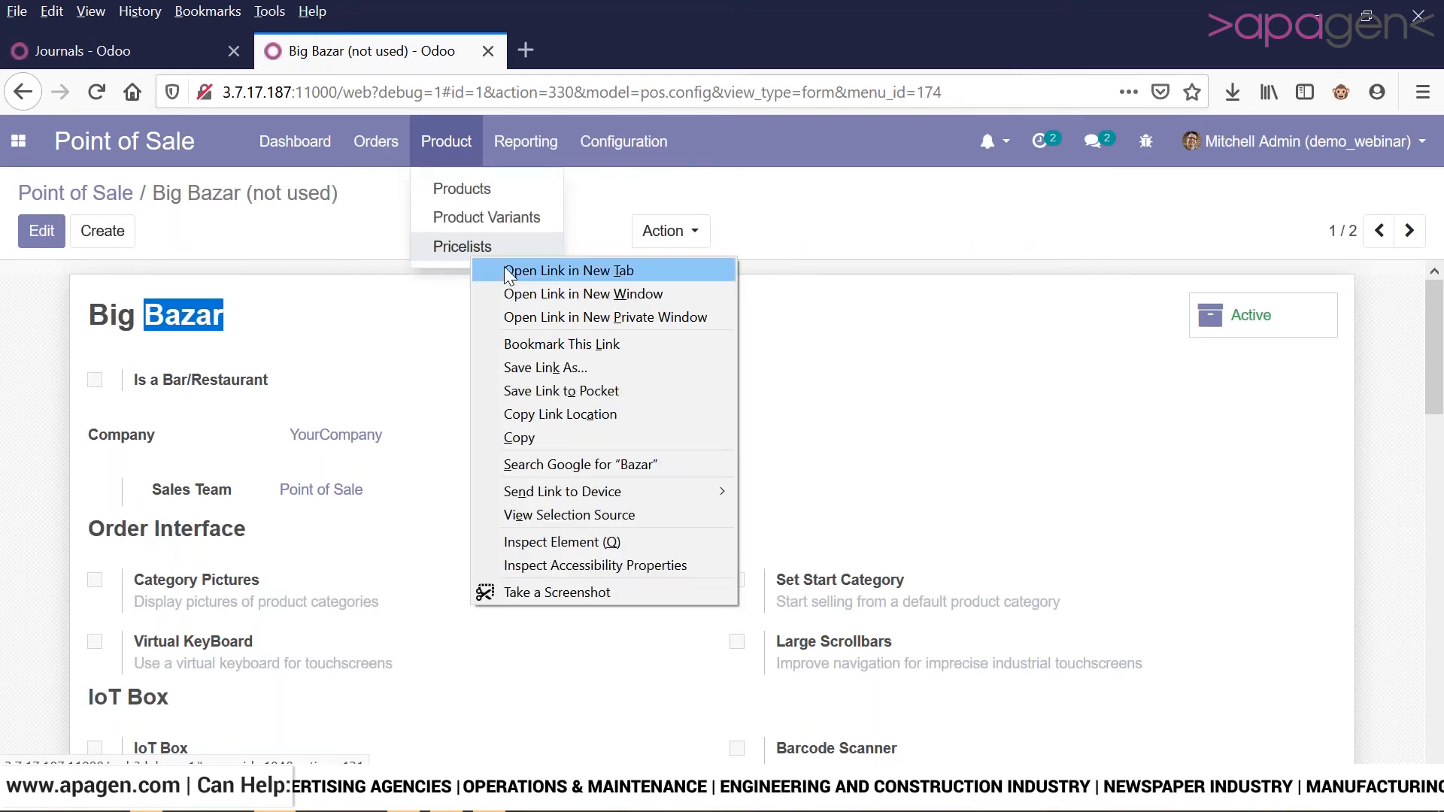
{"action": "left_click", "coordinate": [569, 271]}
{"action": "left_click", "coordinate": [574, 53]}
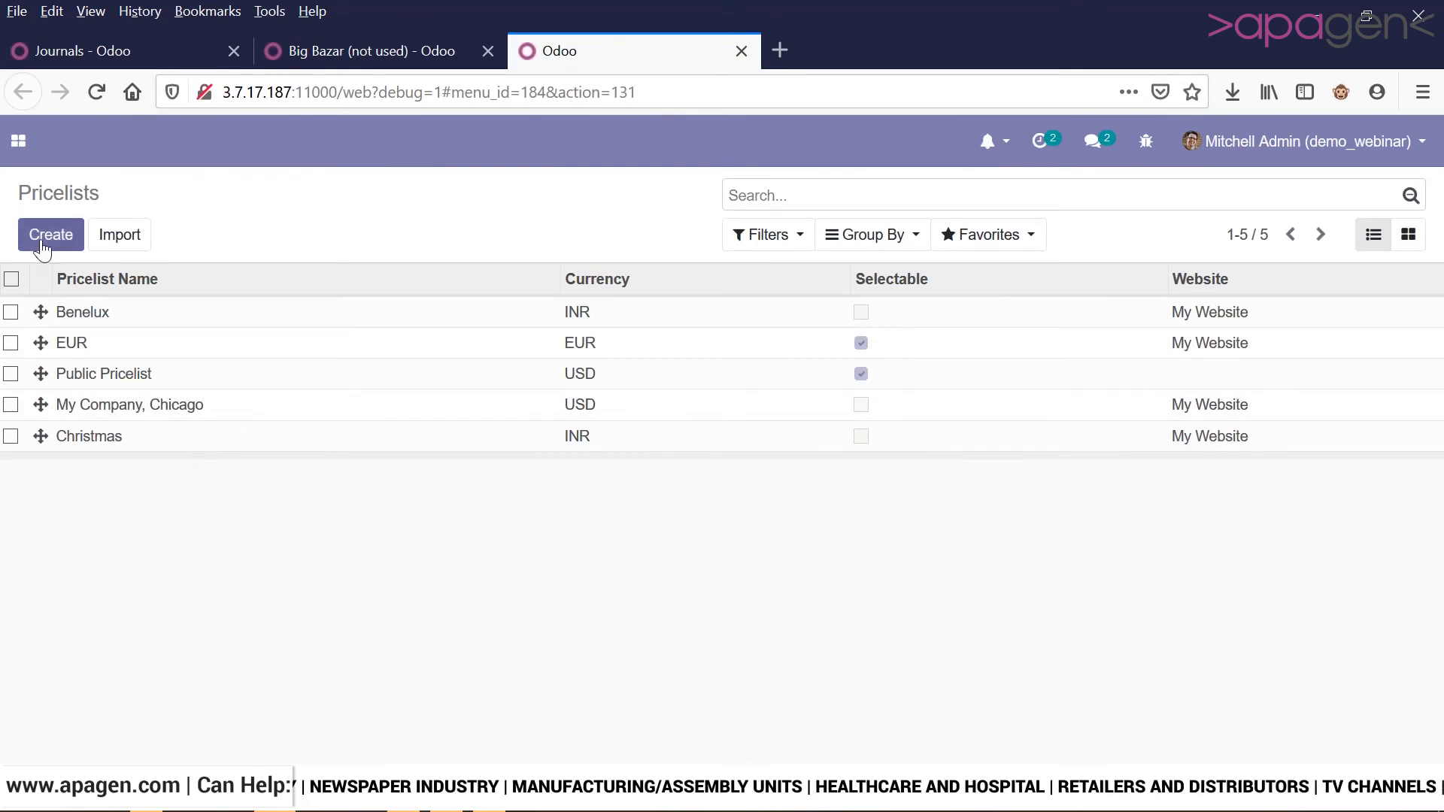
- Open the Benelux pricelist for editing and set its company to YourCompany
{"action": "double_click", "coordinate": [105, 314]}
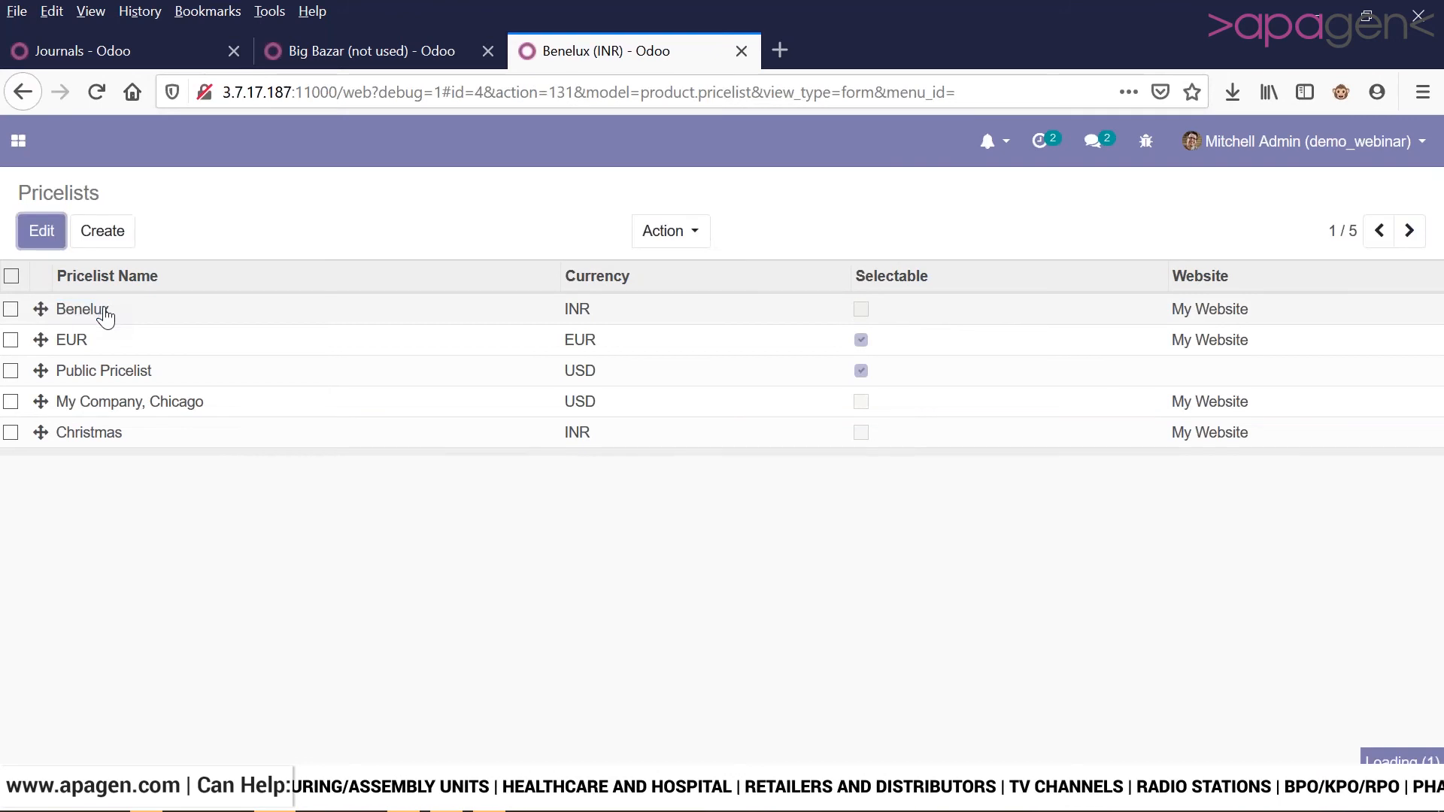
{"action": "left_click", "coordinate": [50, 239]}
{"action": "left_click", "coordinate": [53, 242]}
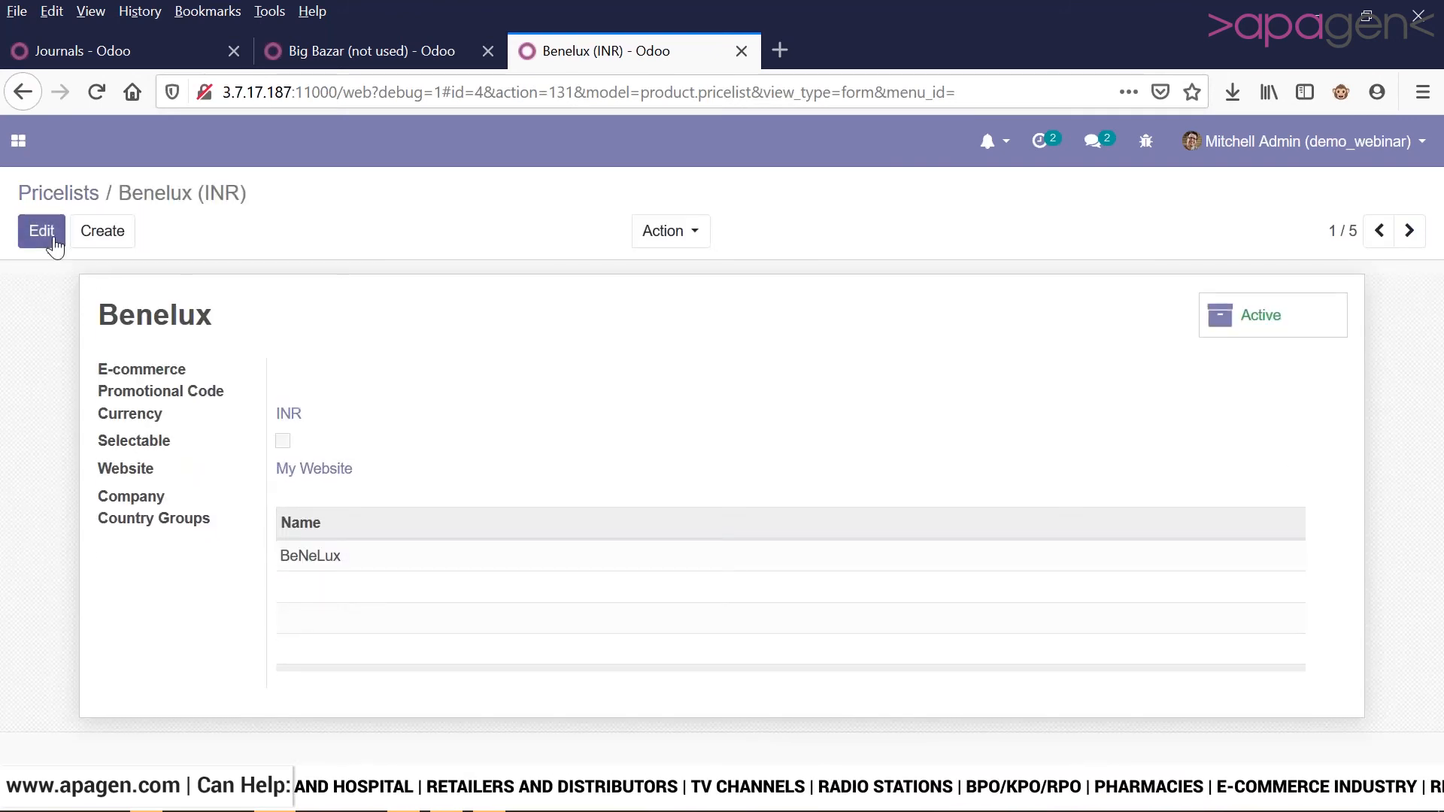
{"action": "left_click", "coordinate": [54, 245]}
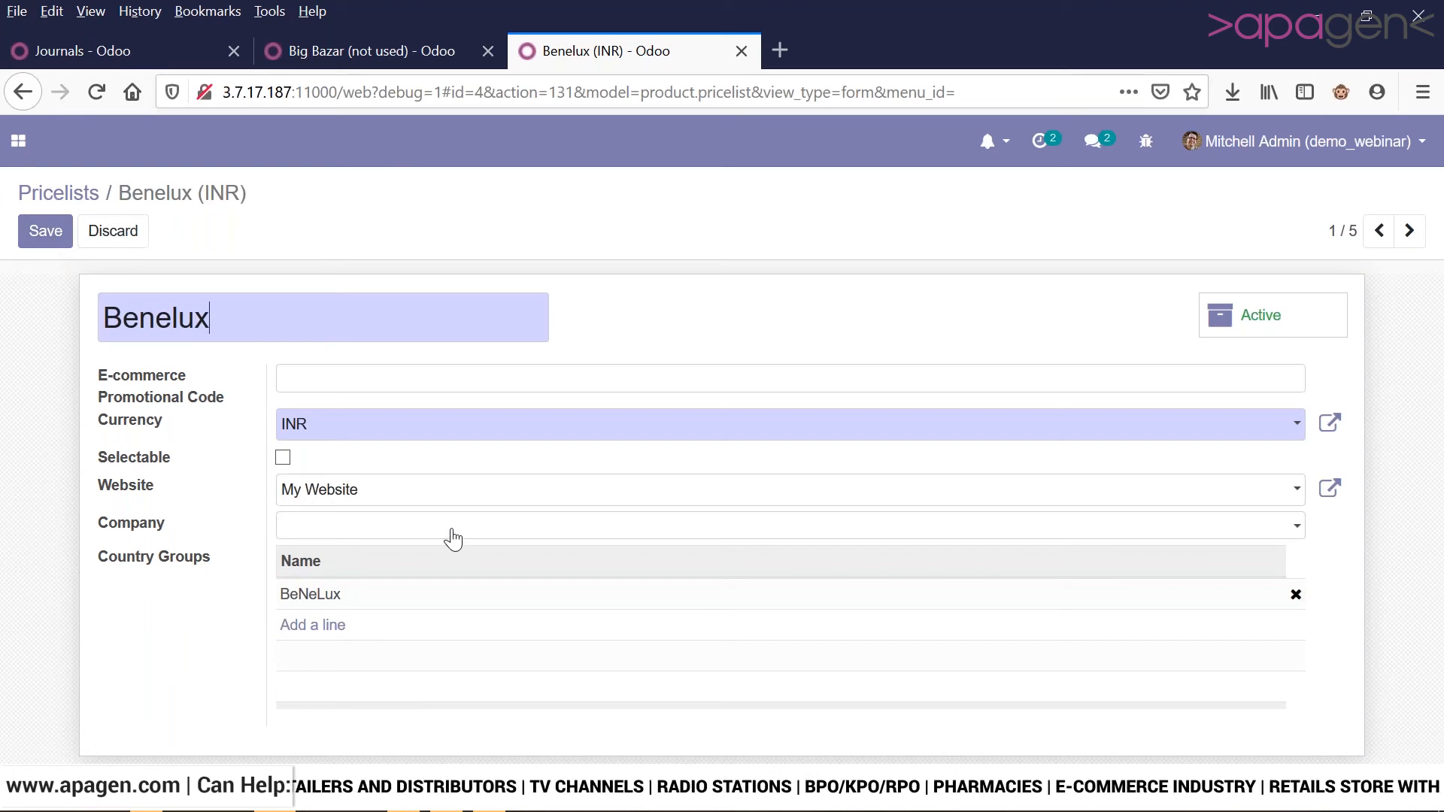
{"action": "left_click", "coordinate": [399, 532]}
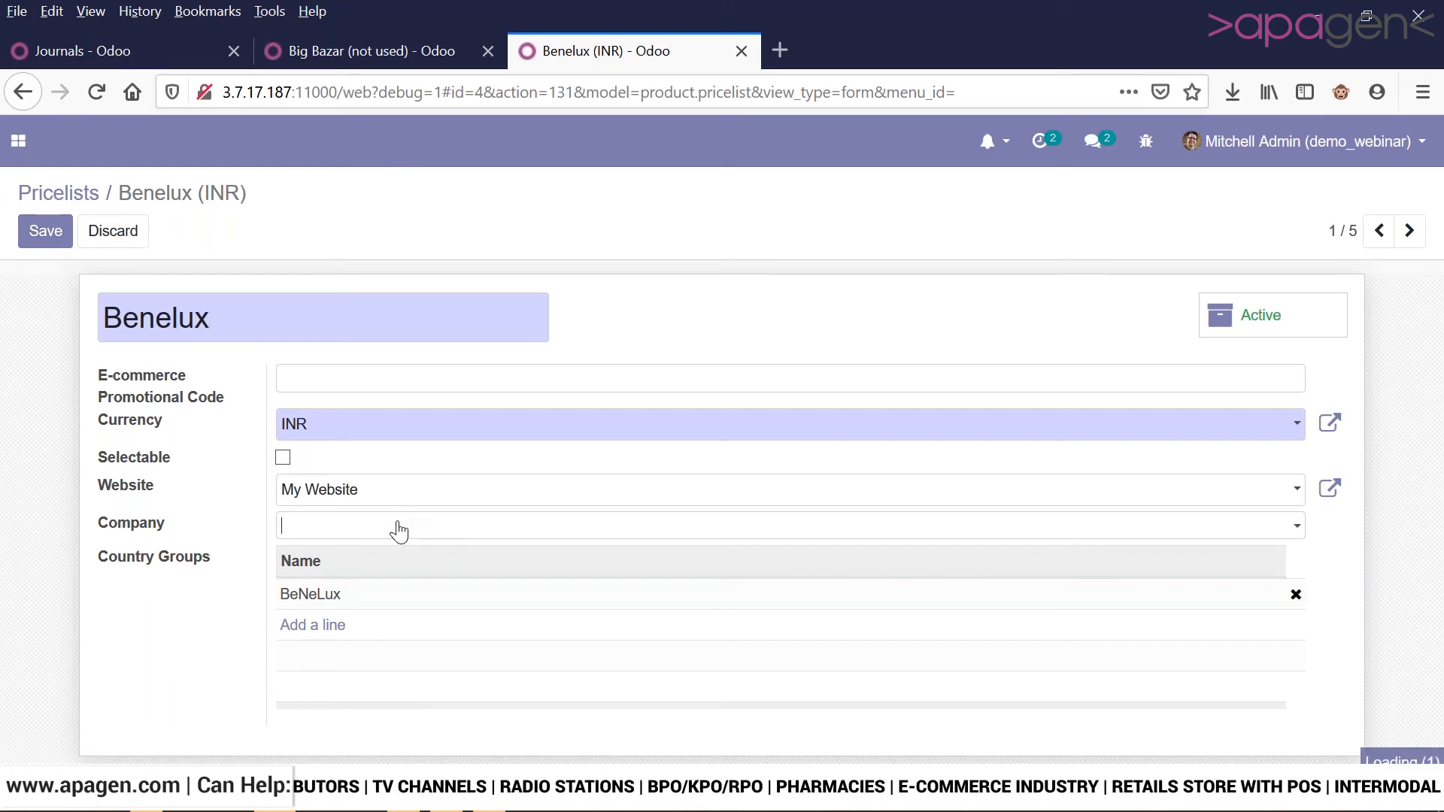
{"action": "left_click", "coordinate": [399, 590]}
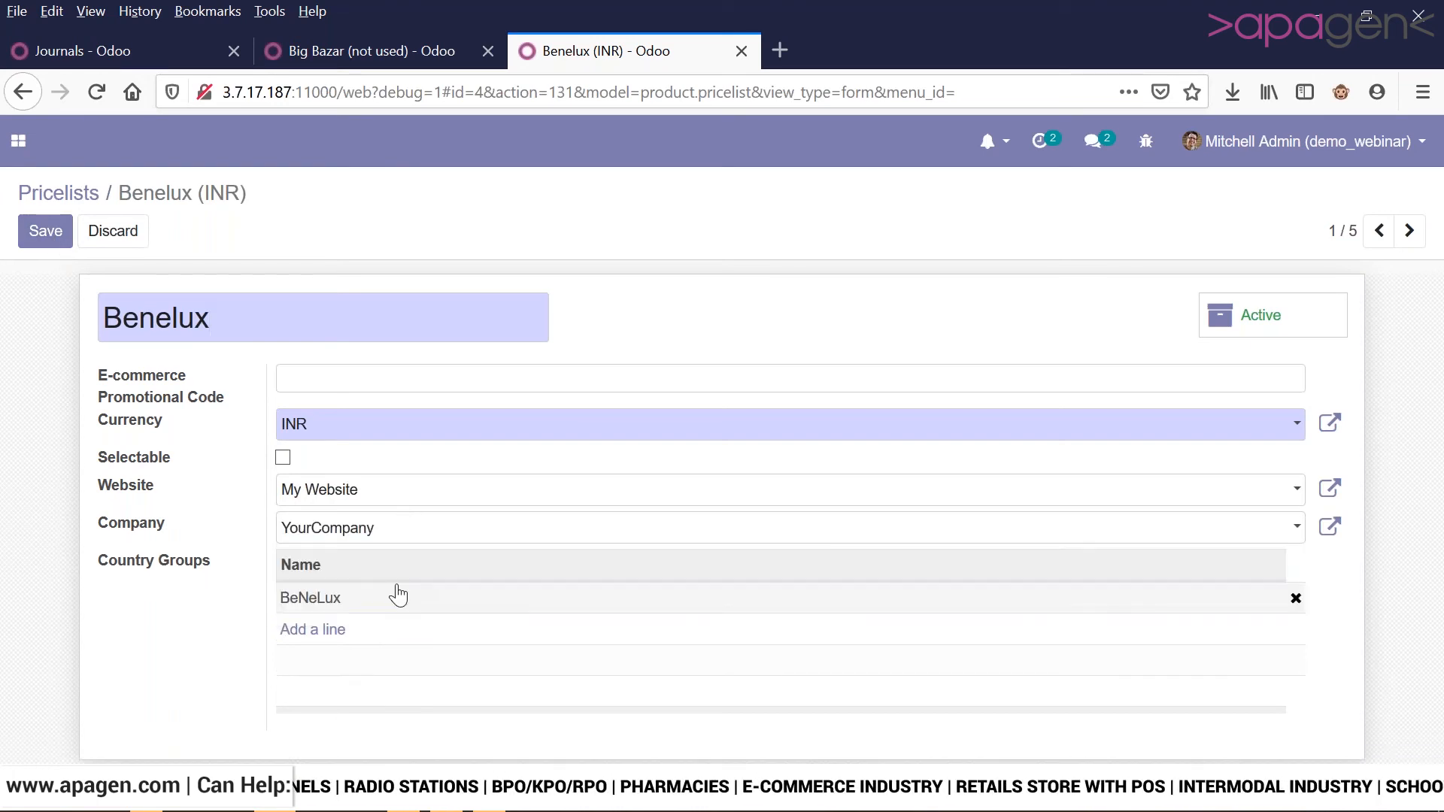
{"action": "left_click_drag", "start_coordinate": [153, 418], "coordinate": [84, 319]}
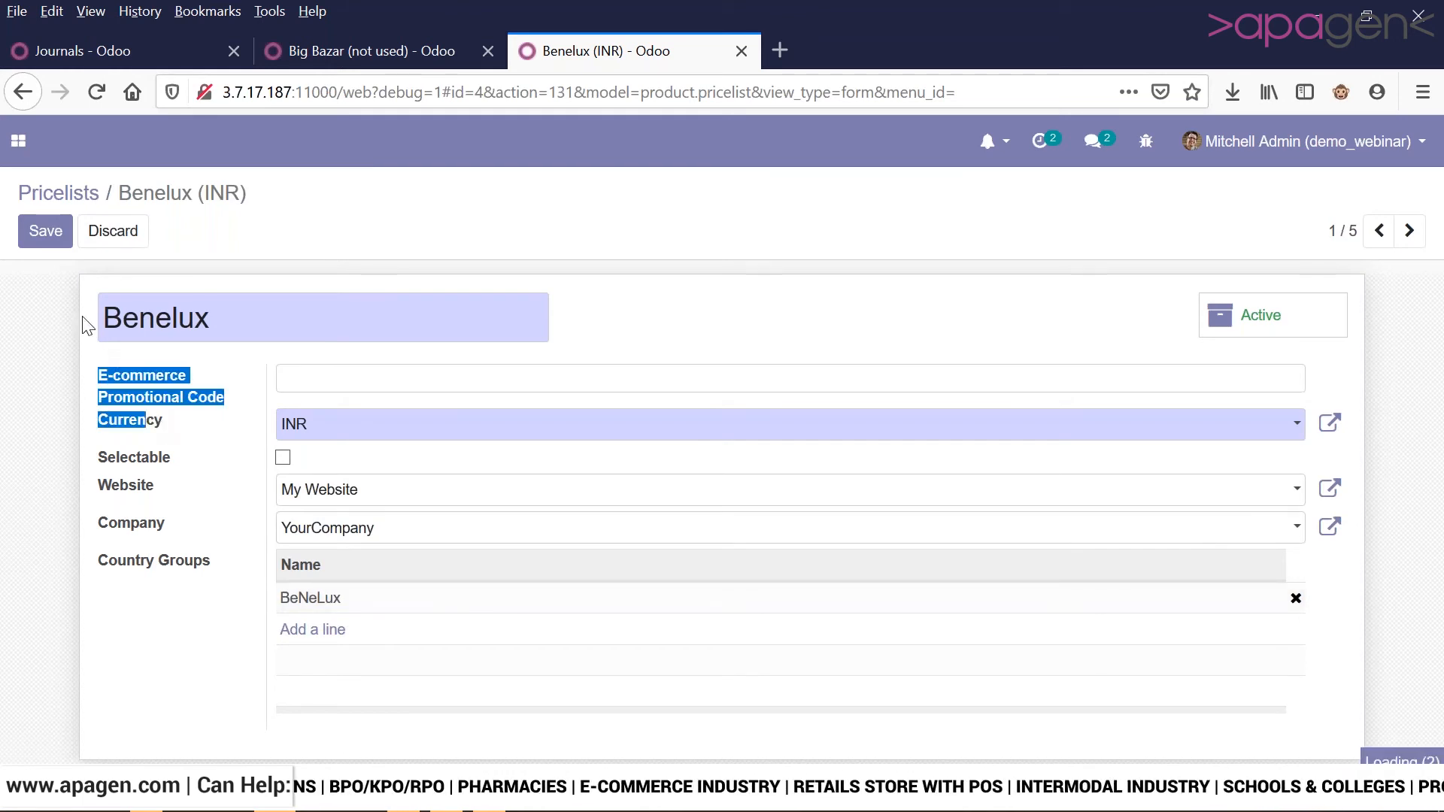
{"action": "left_click", "coordinate": [54, 229]}
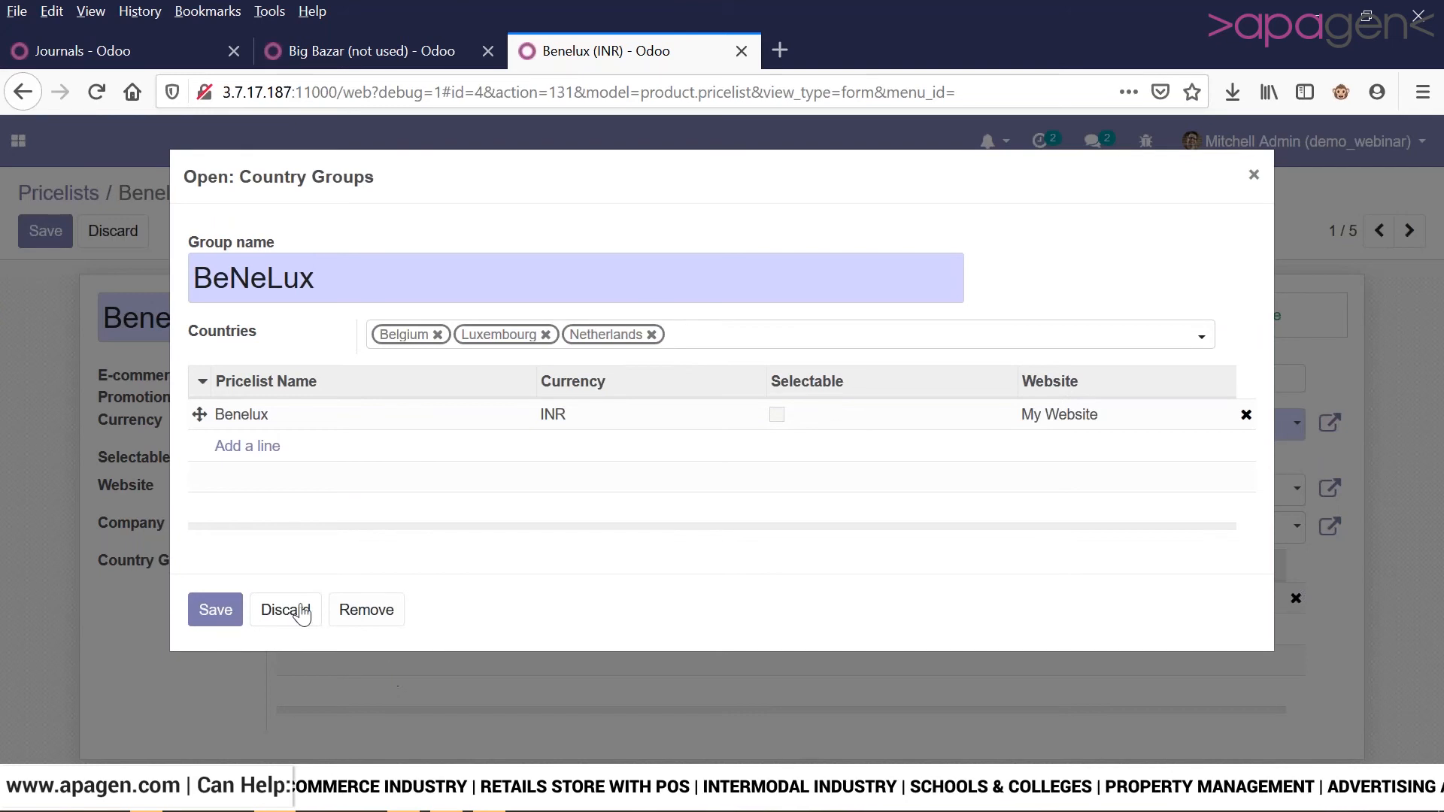
{"action": "left_click", "coordinate": [290, 607]}
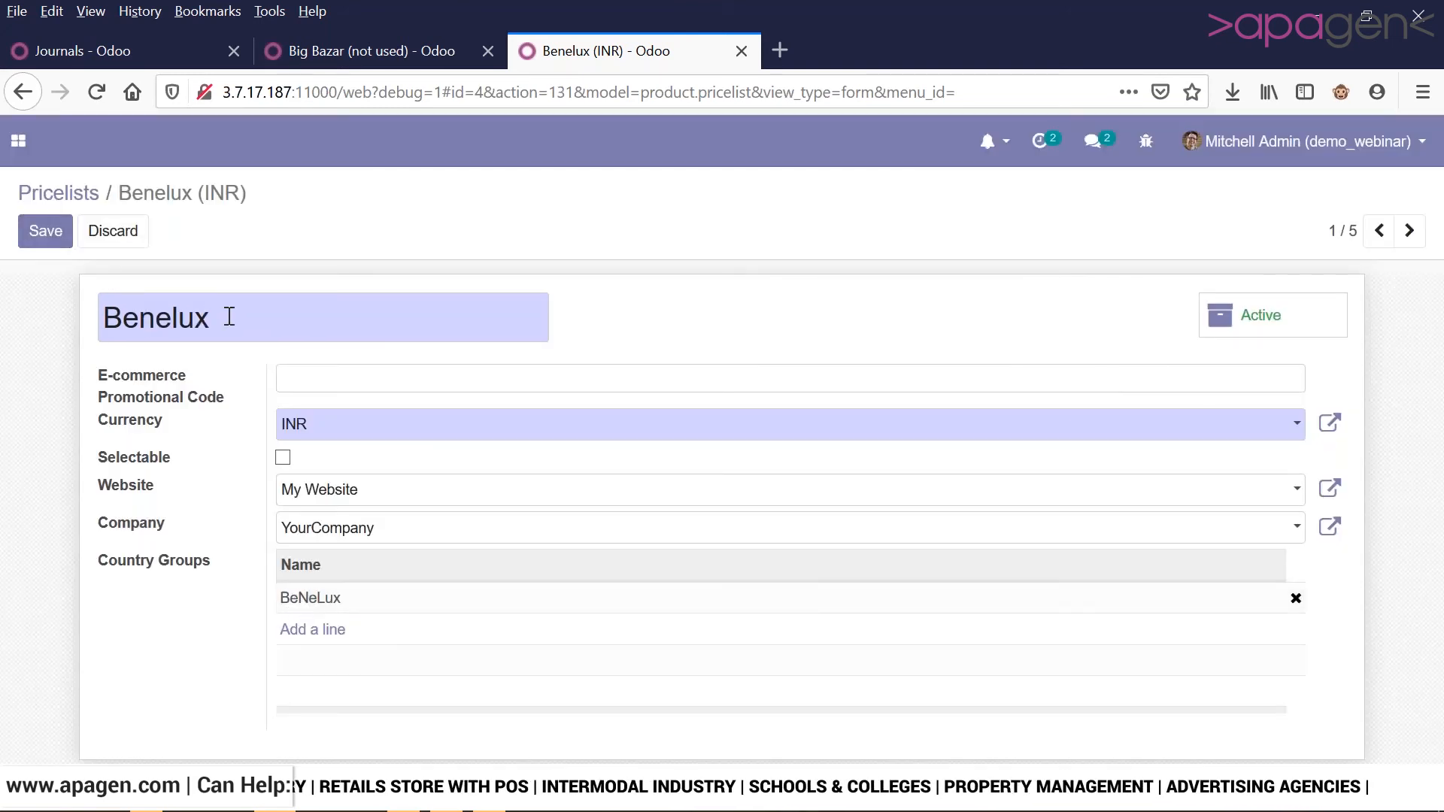
- Rename the Benelux pricelist as India, save it, and return to the pricelists
{"action": "double_click", "coordinate": [165, 313]}
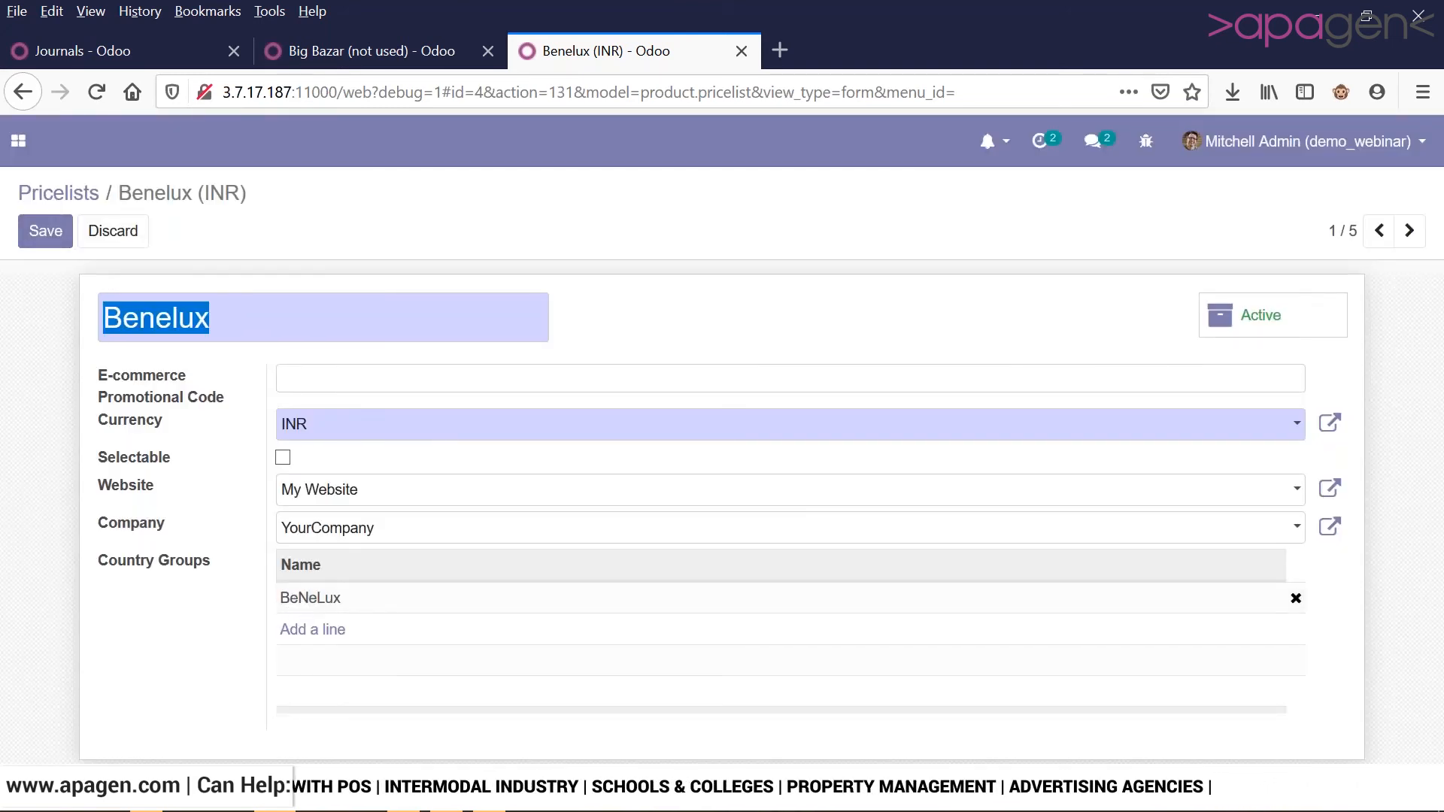
{"action": "type", "text": "Ind"}
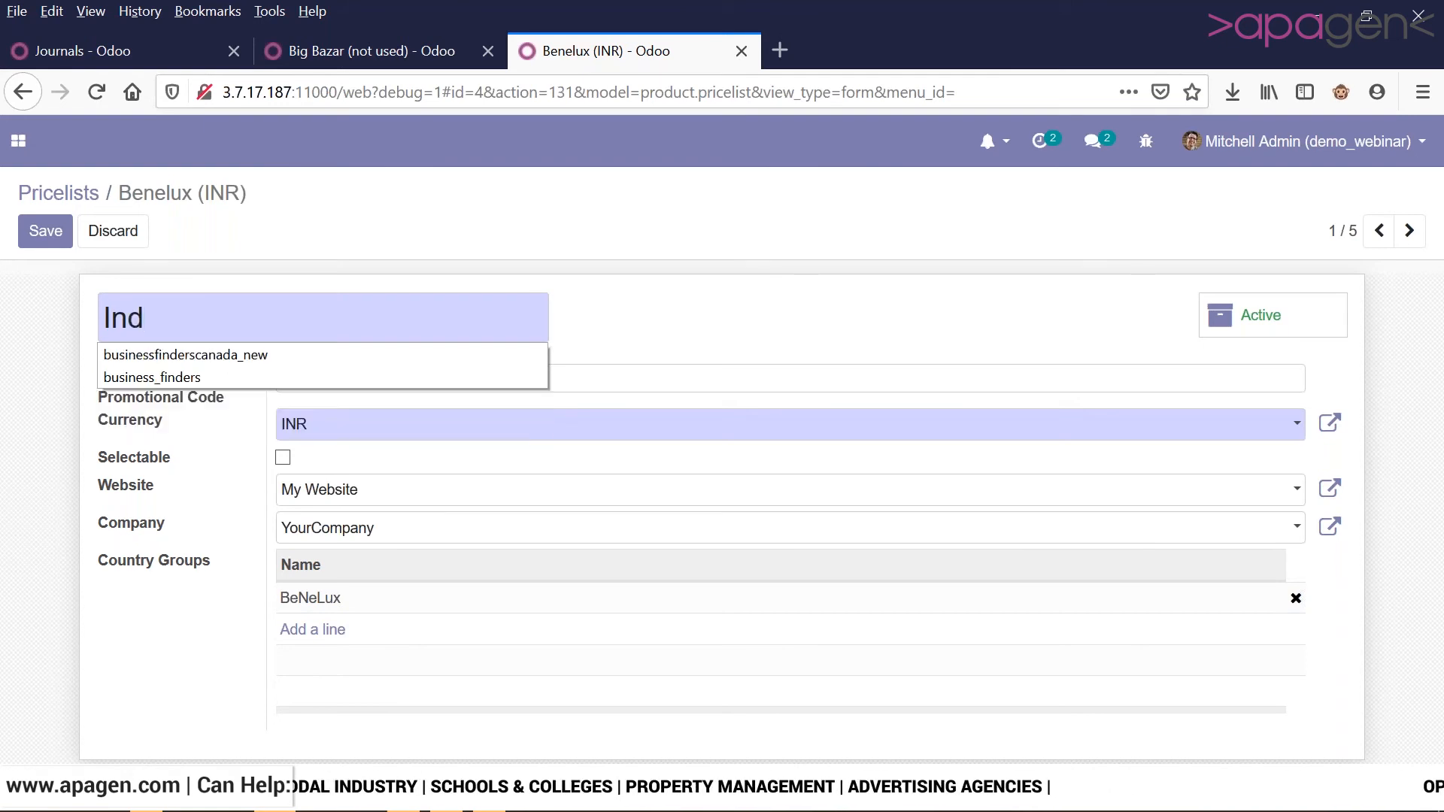
{"action": "type", "text": "ia"}
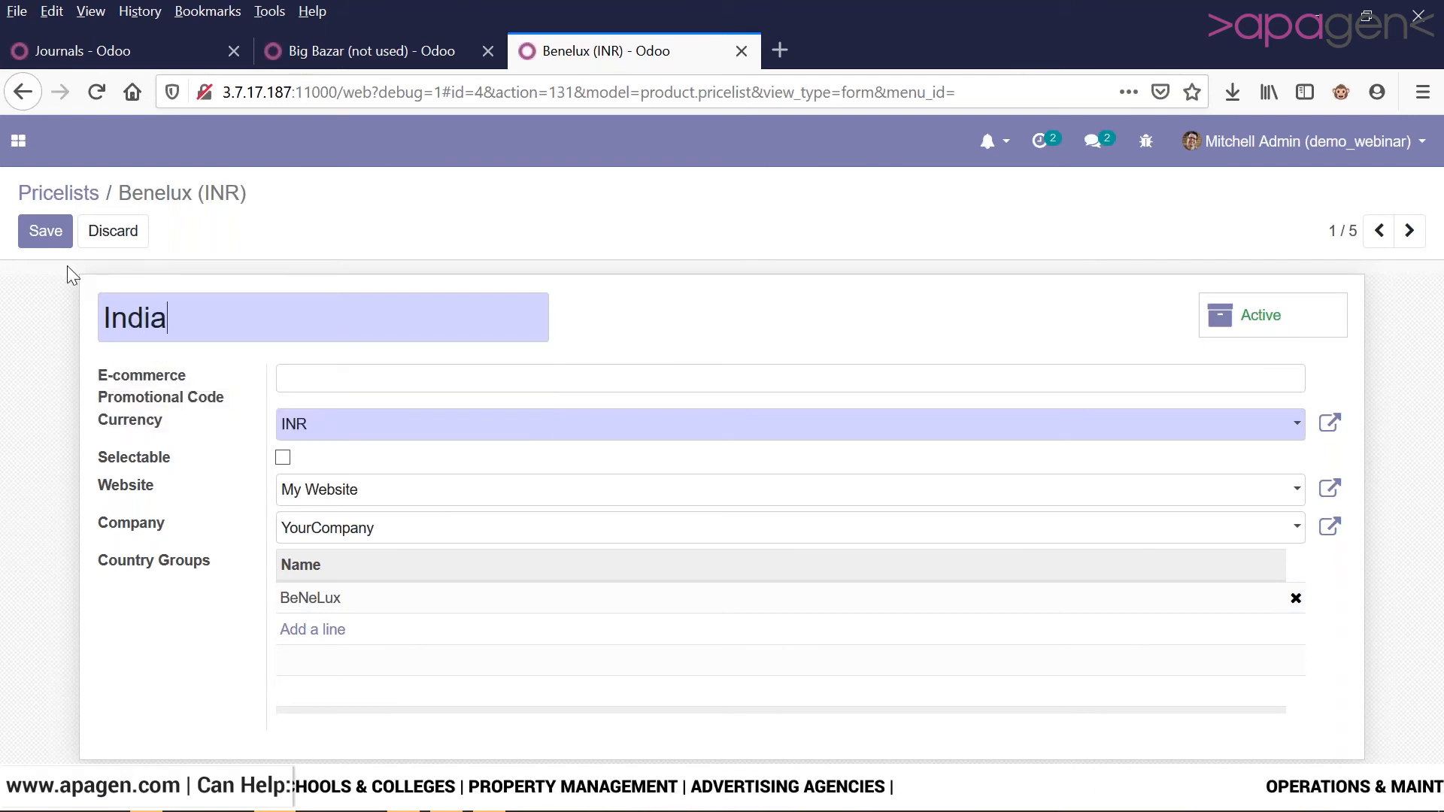
{"action": "left_click", "coordinate": [45, 231]}
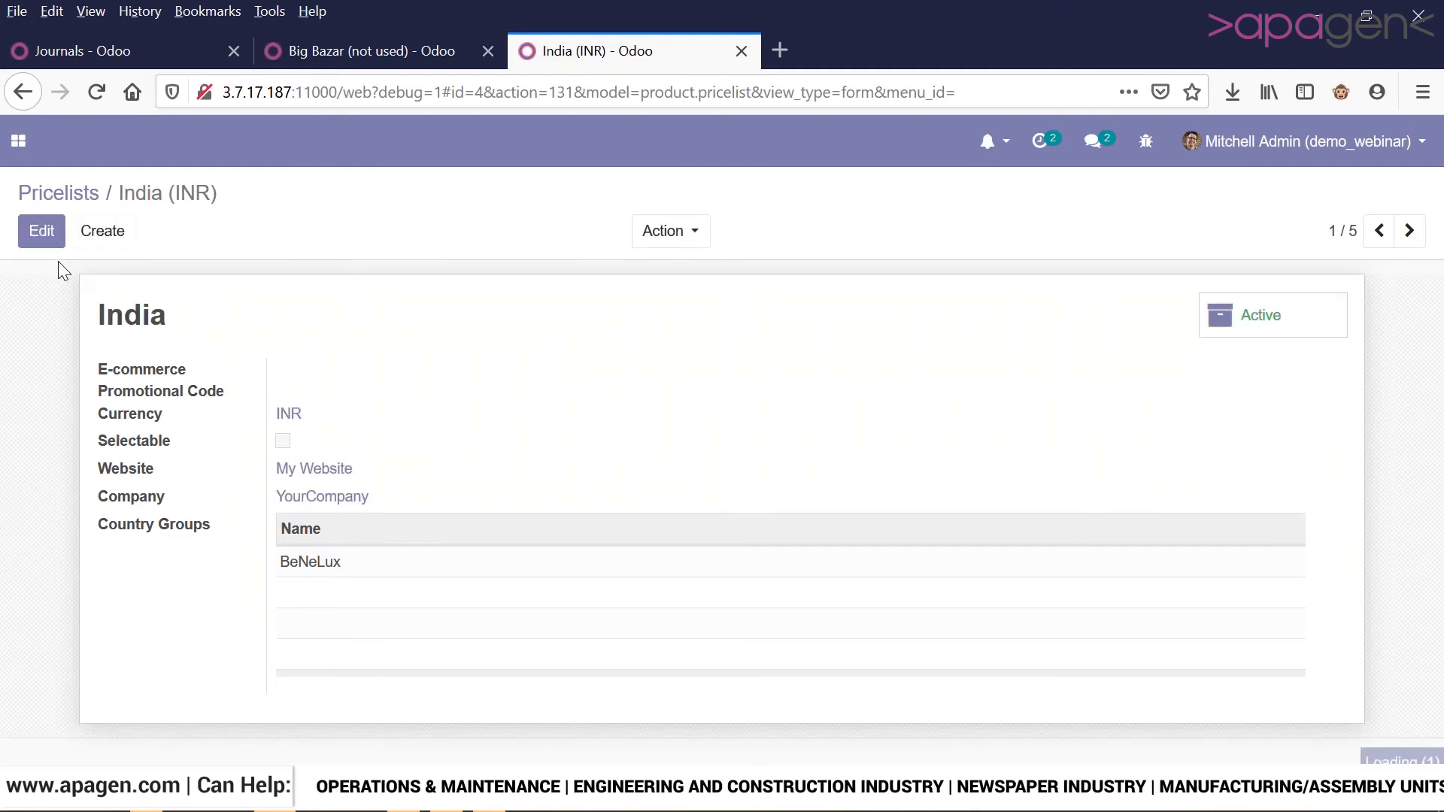
{"action": "left_click", "coordinate": [87, 199]}
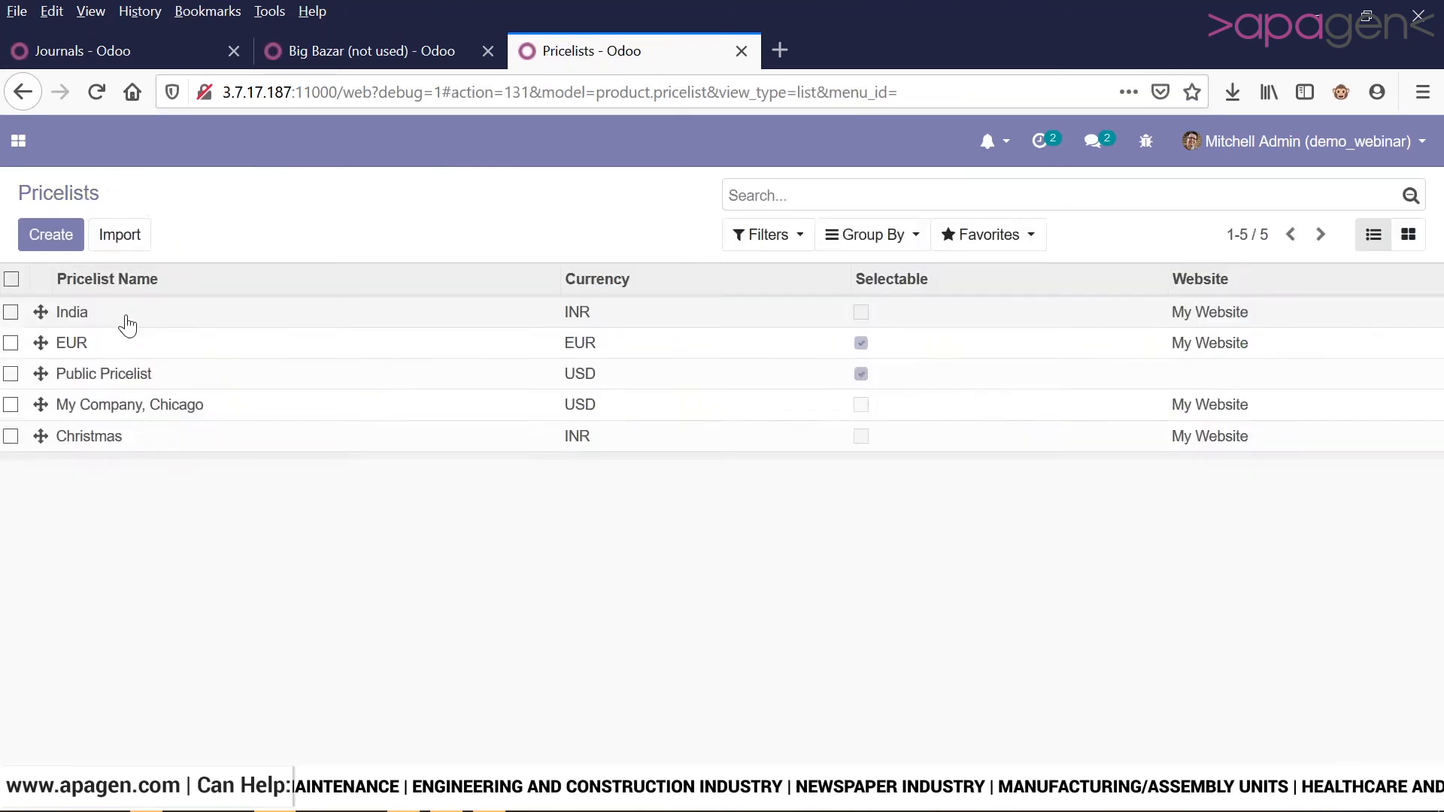
- Reach the pricelists through the Sales settings and open the India pricelist for editing with Selectable enabled
{"action": "left_click", "coordinate": [126, 316]}
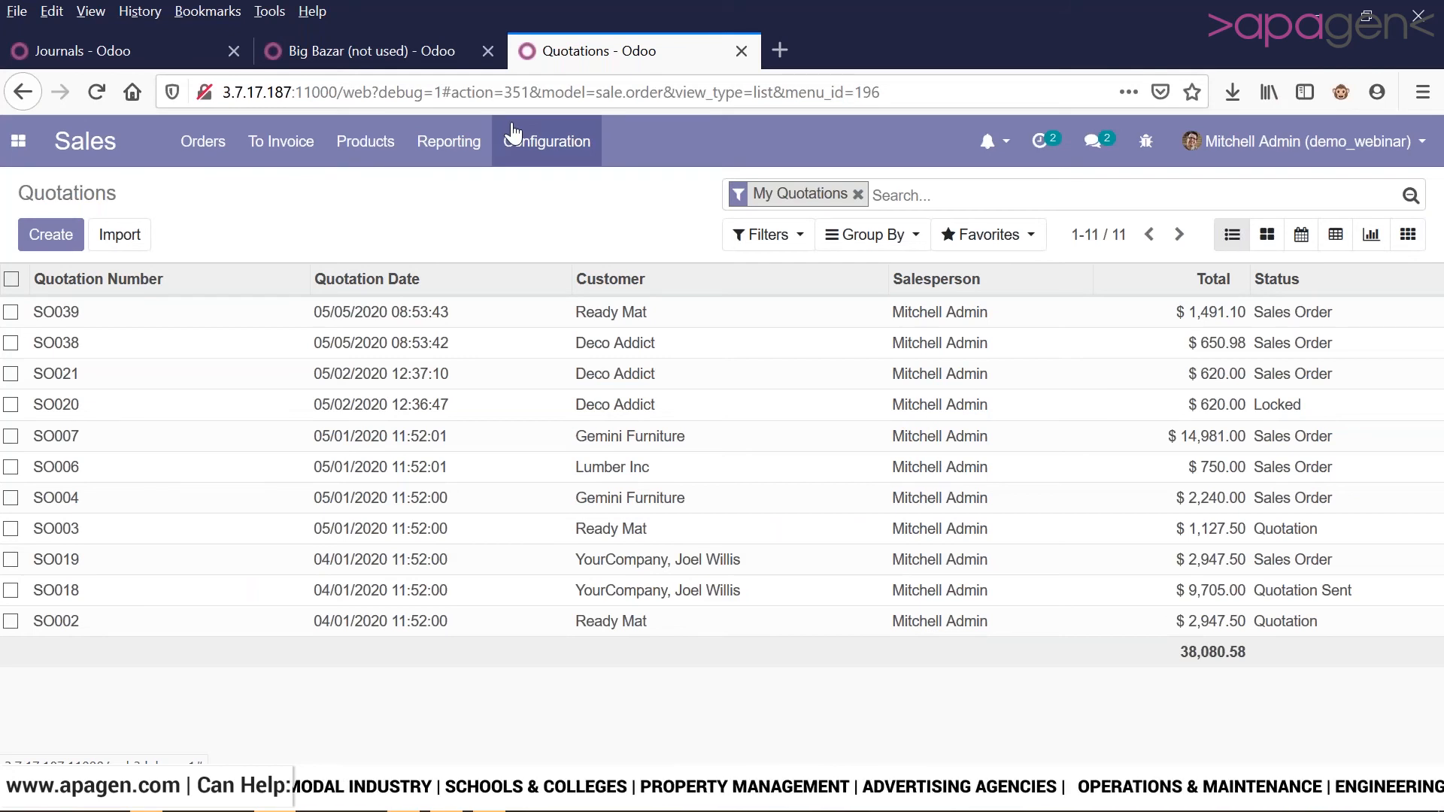
{"action": "left_click", "coordinate": [528, 172]}
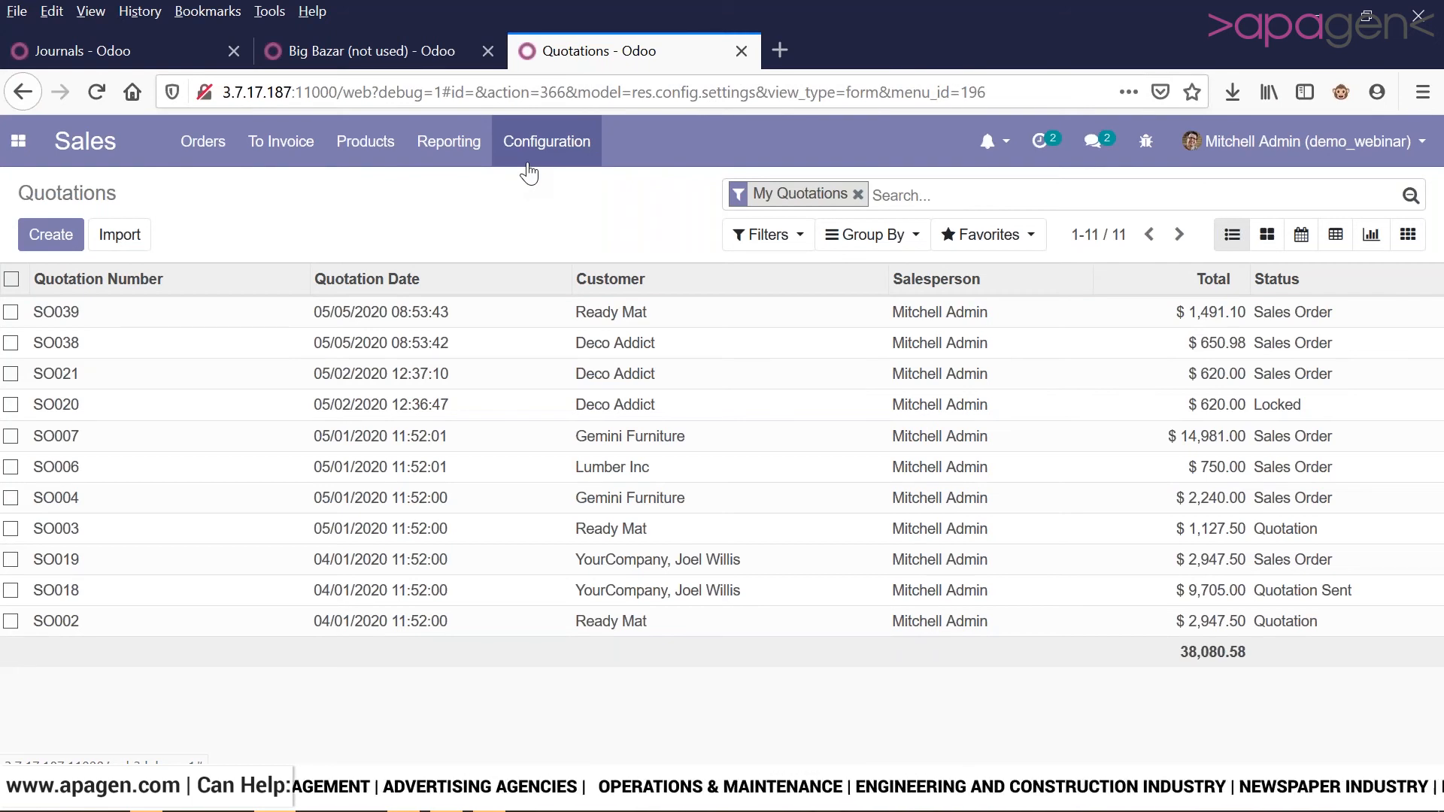
{"action": "scroll", "coordinate": [563, 529], "scroll_direction": "down", "scroll_amount": 4}
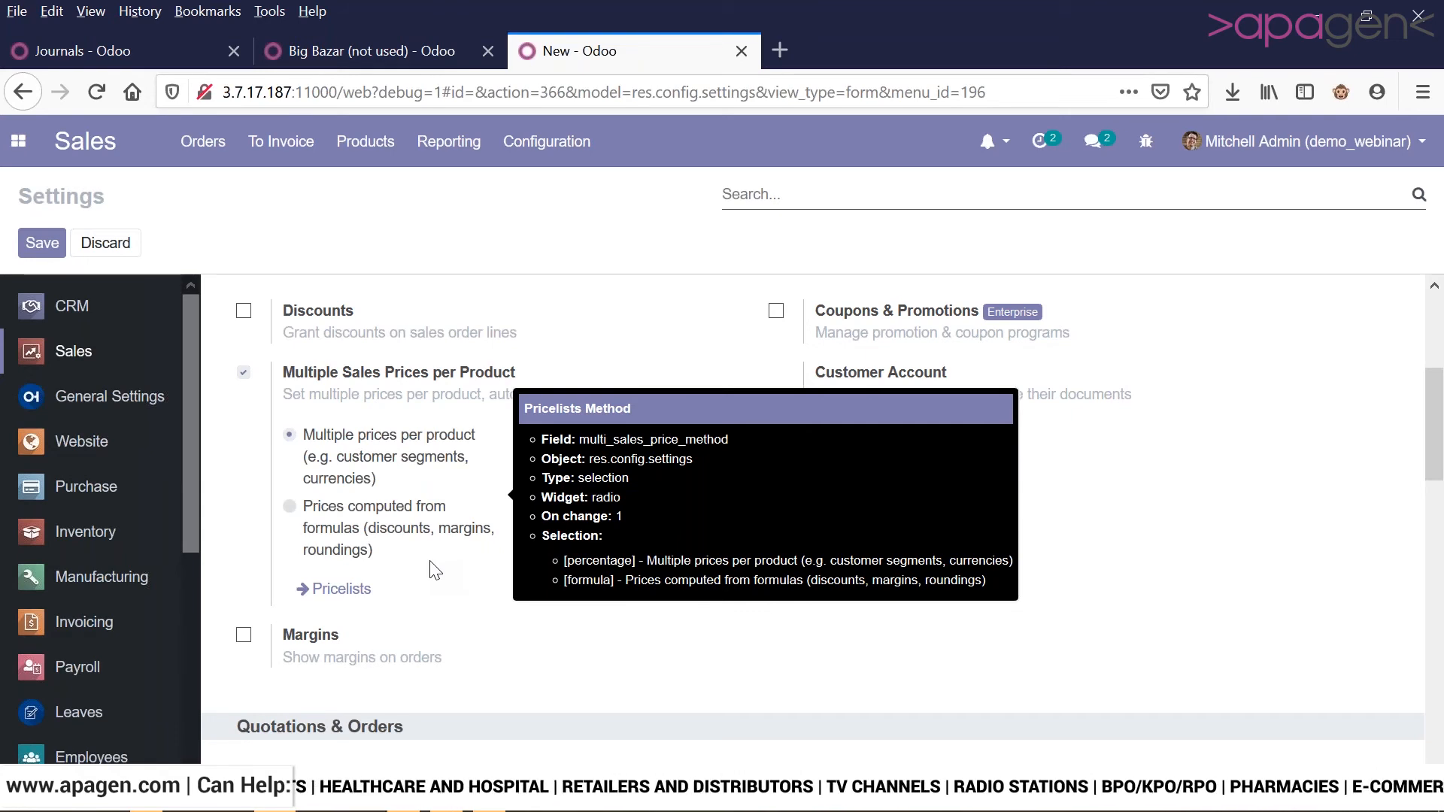
{"action": "left_click", "coordinate": [331, 589]}
{"action": "left_click", "coordinate": [42, 231]}
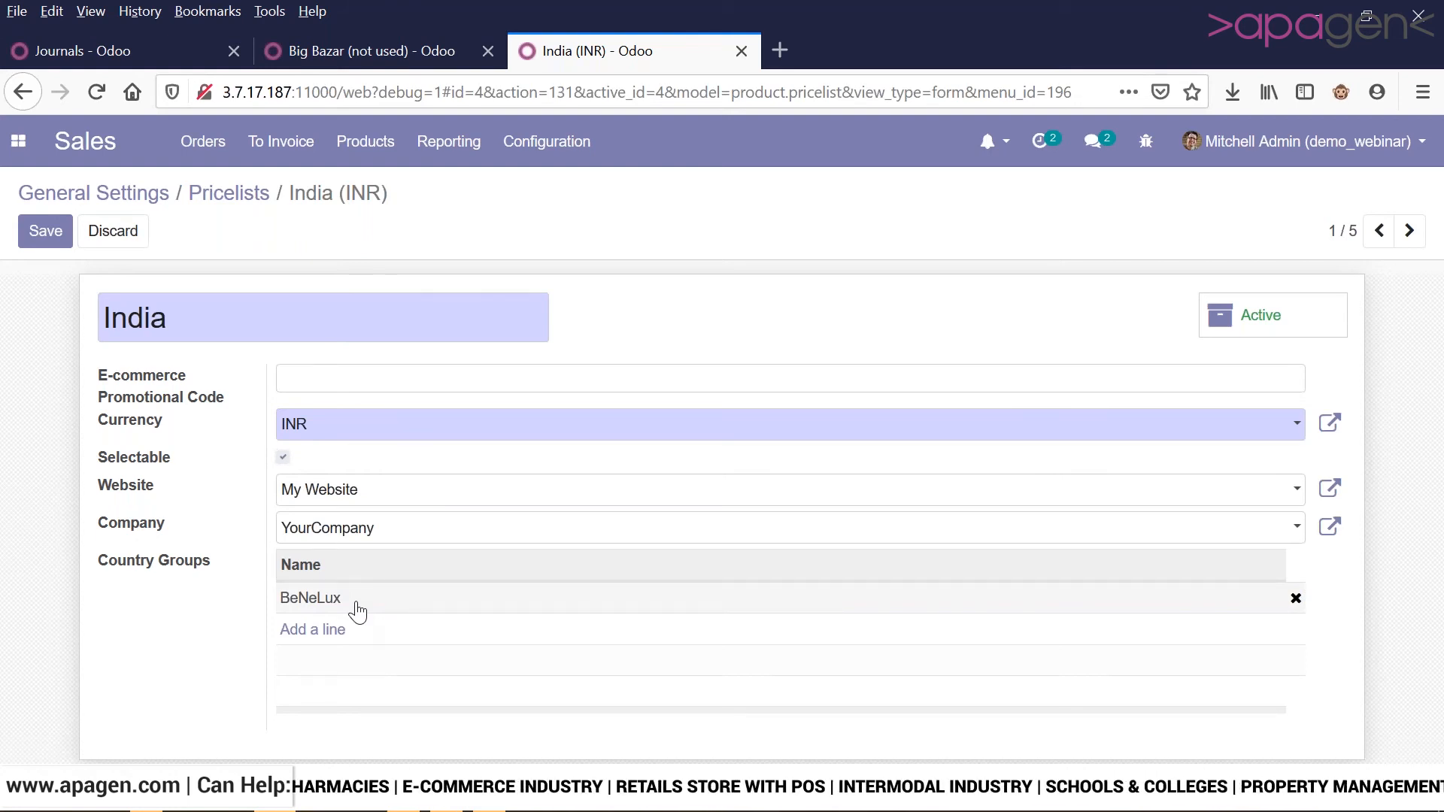
- Try to remove Luxembourg, Belgium and Netherlands from the India pricelist's BeNeLux country group, and return to the pricelists
{"action": "left_click", "coordinate": [323, 602]}
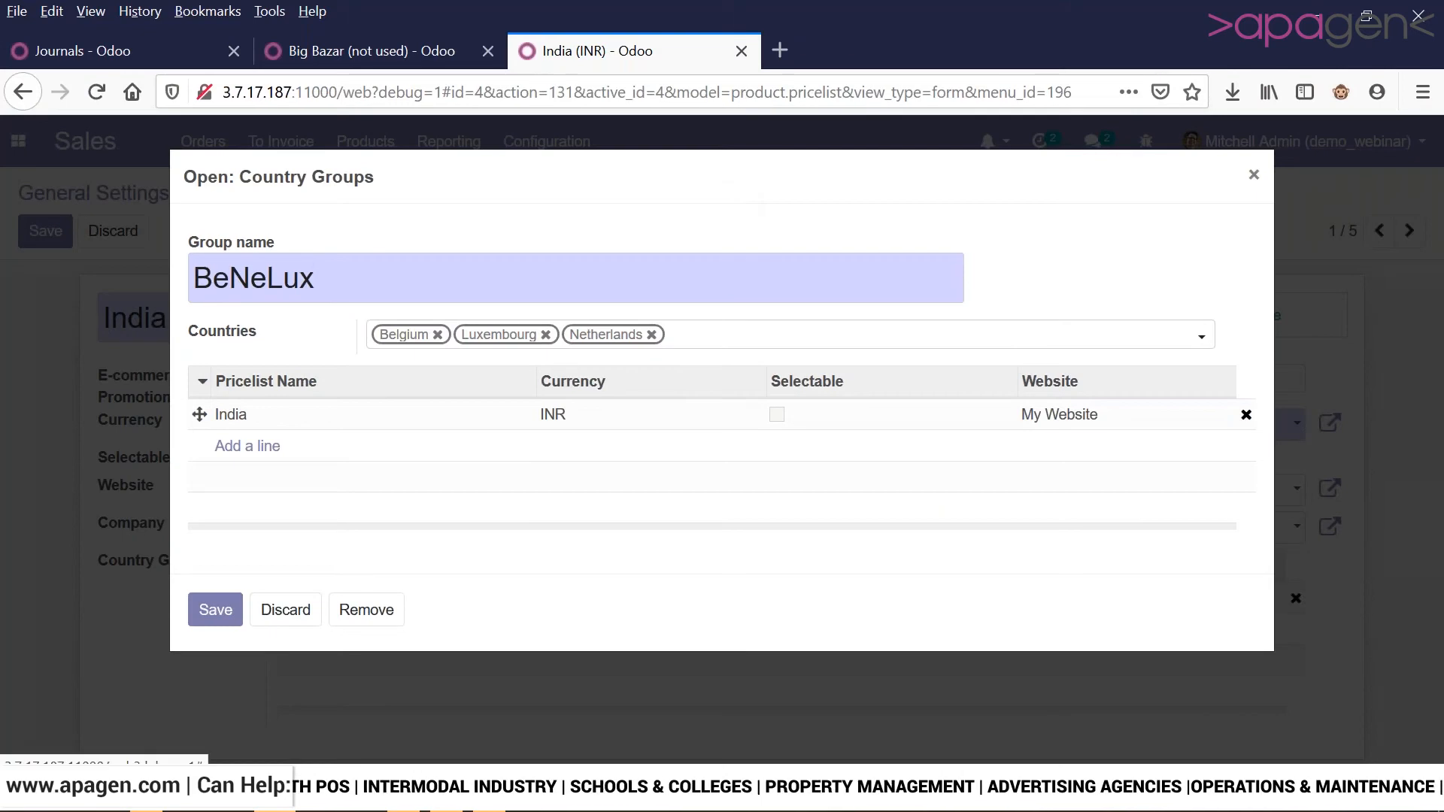
{"action": "left_click", "coordinate": [546, 335]}
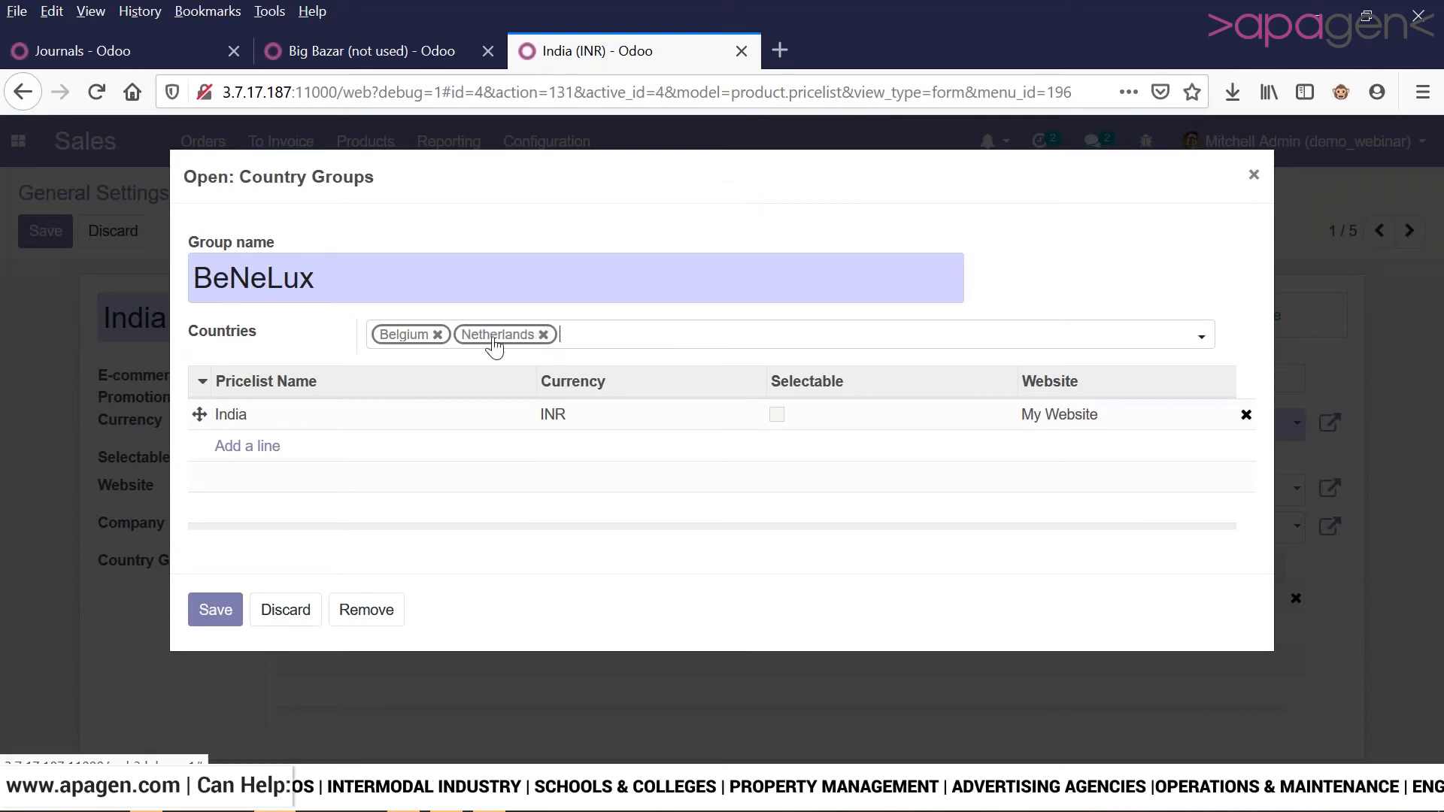
{"action": "left_click", "coordinate": [437, 334]}
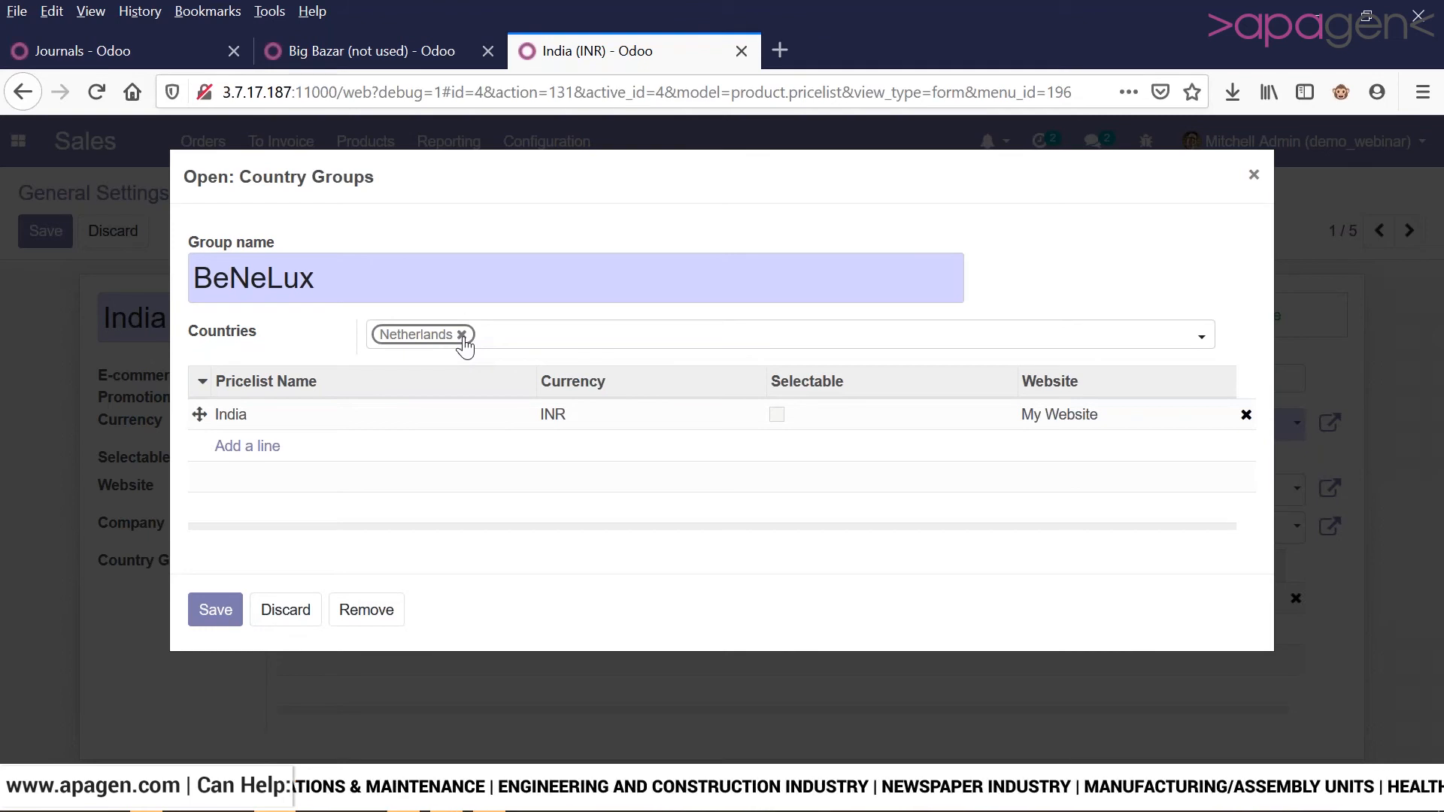
{"action": "left_click", "coordinate": [462, 335]}
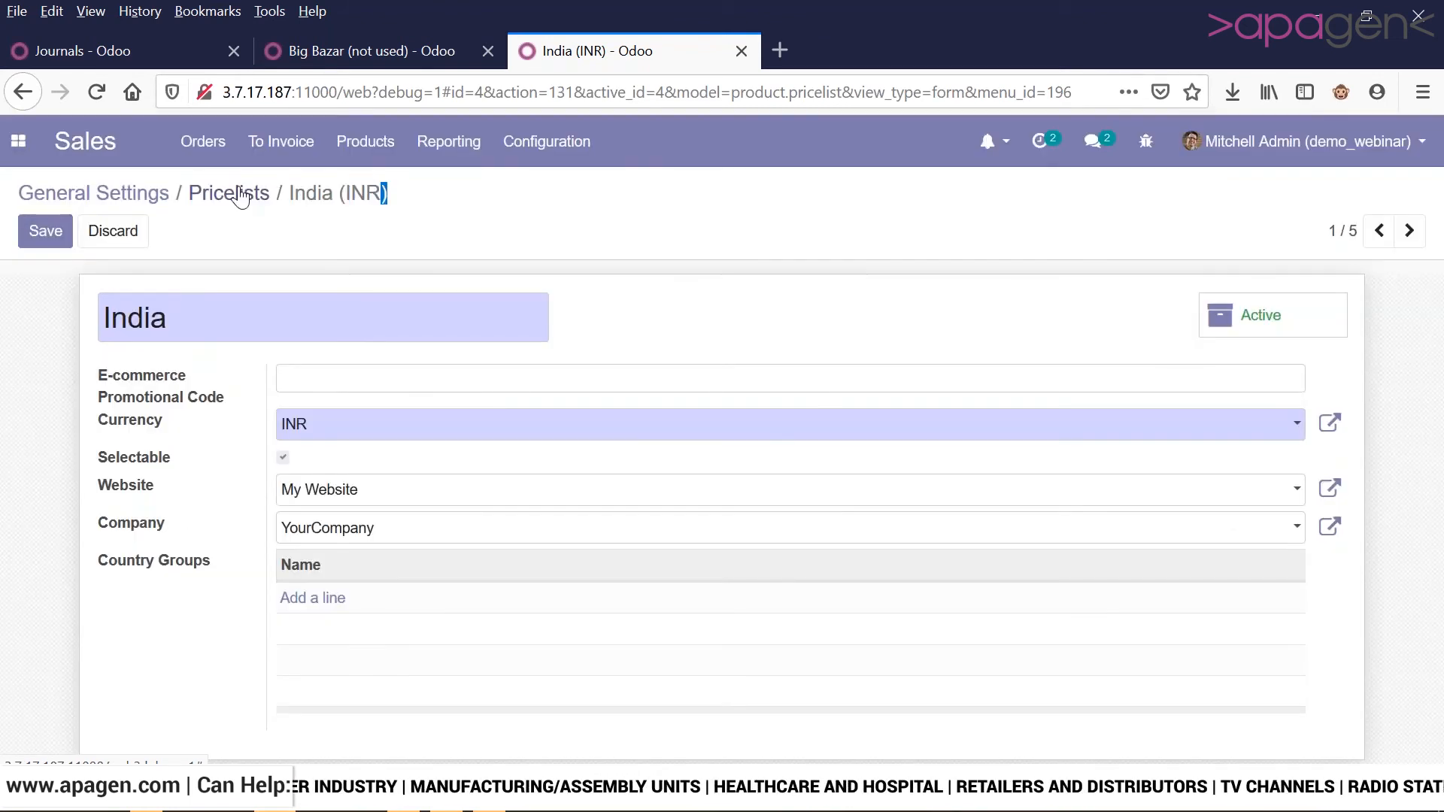
{"action": "left_click", "coordinate": [229, 194]}
- Open the list of products in the Sales app
{"action": "left_click", "coordinate": [391, 147]}
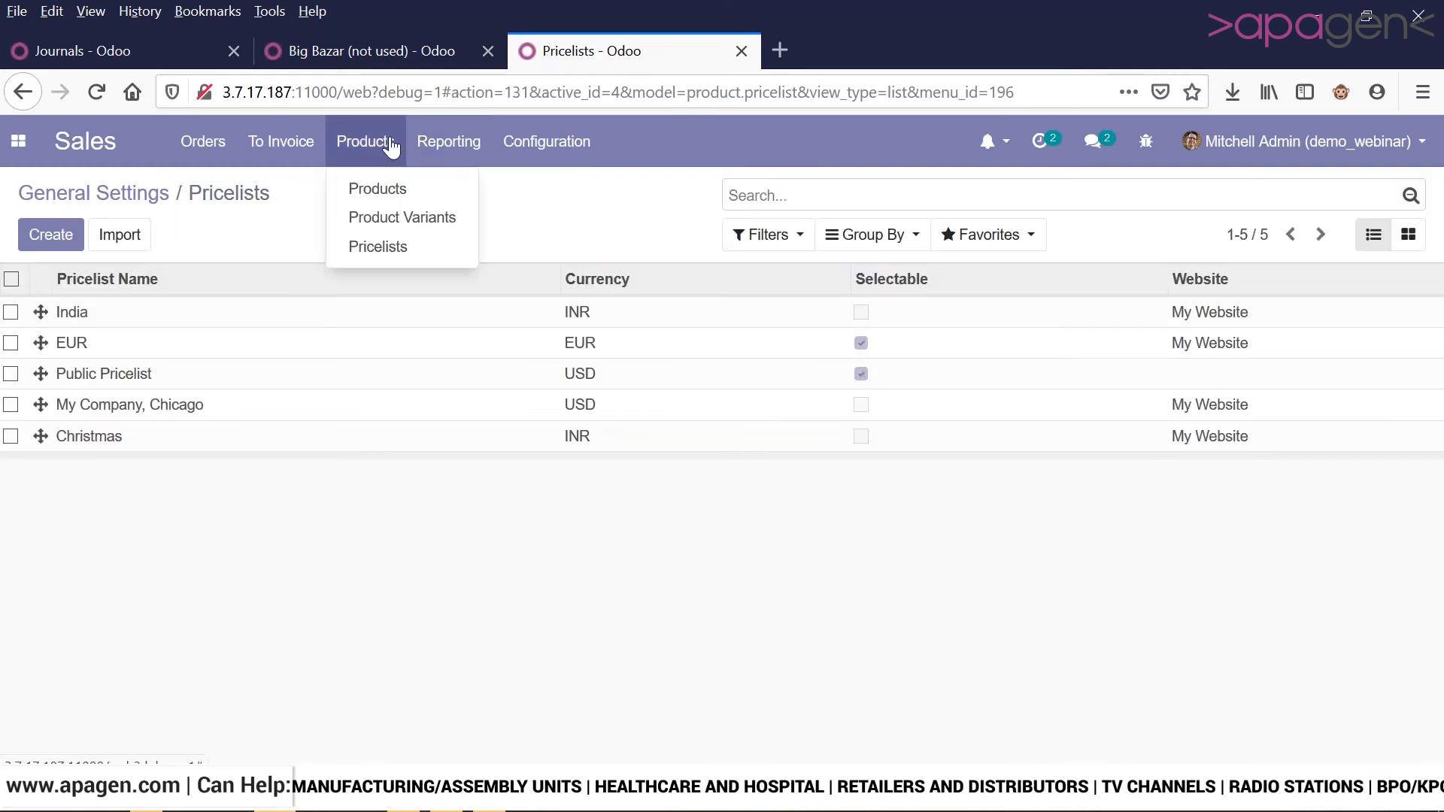
{"action": "left_click", "coordinate": [380, 161]}
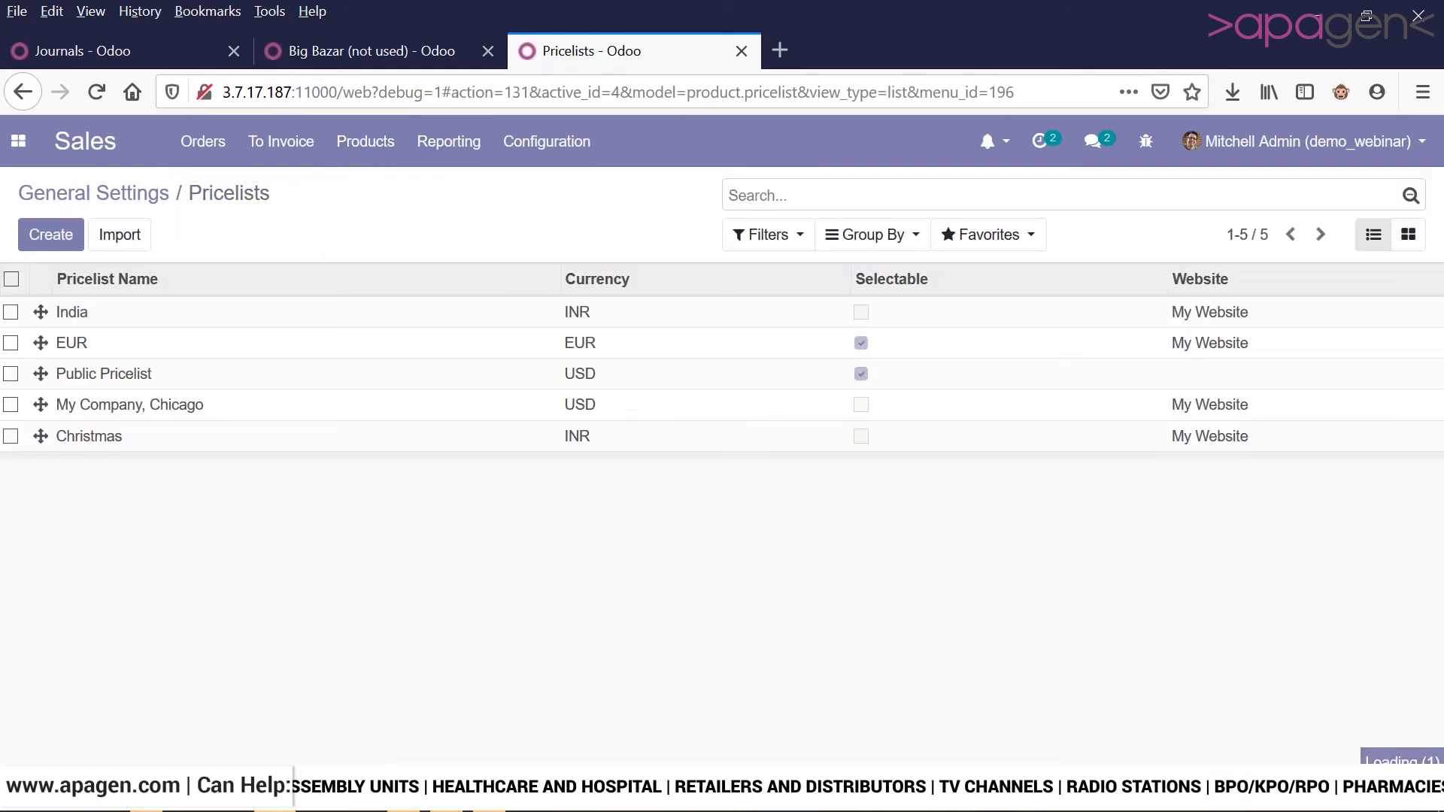
{"action": "left_click", "coordinate": [378, 163]}
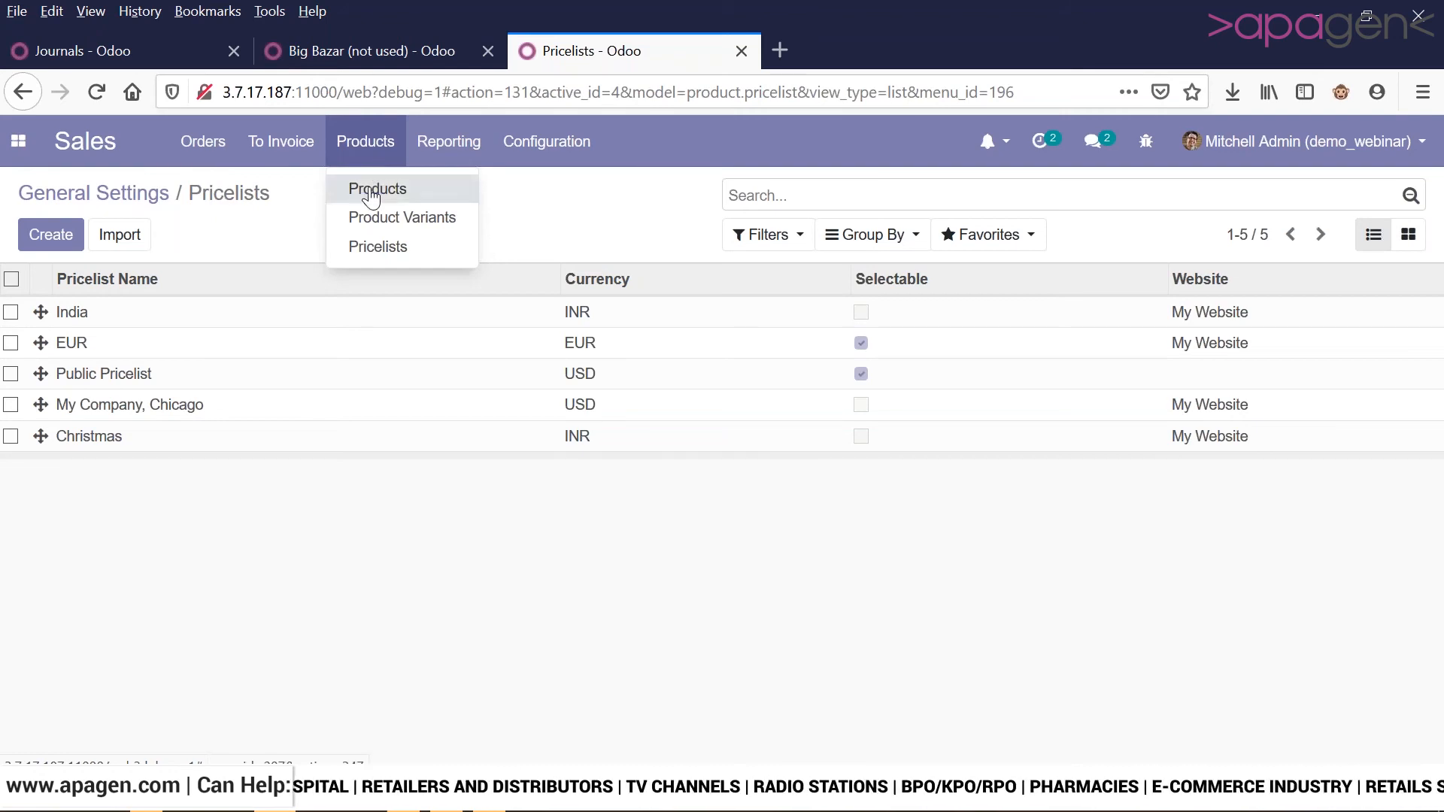
{"action": "left_click", "coordinate": [366, 190]}
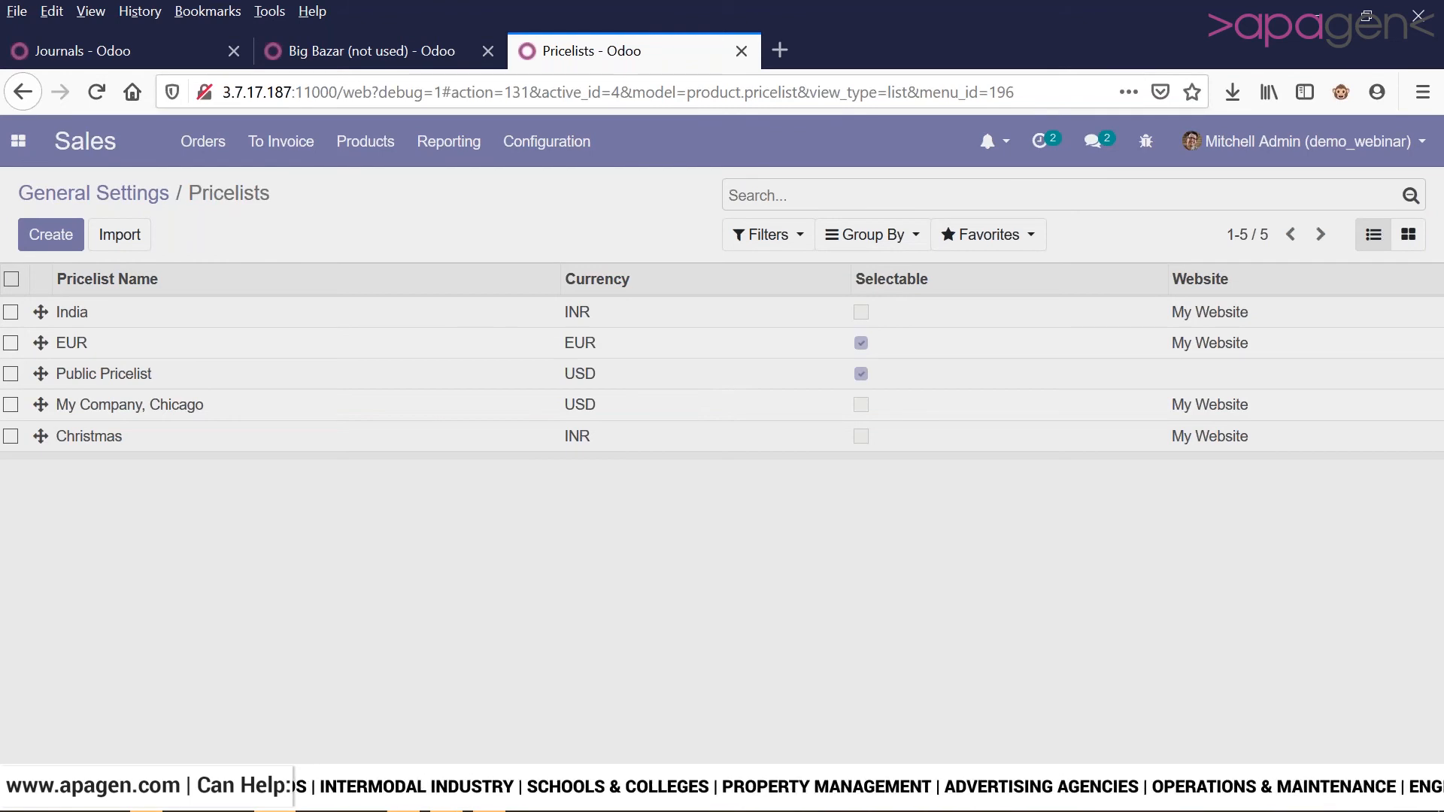
- Open the Big Bazar point of sale's settings for editing and show product prices on receipts as Tax-Included Price
{"action": "key", "text": "alt+Tab"}
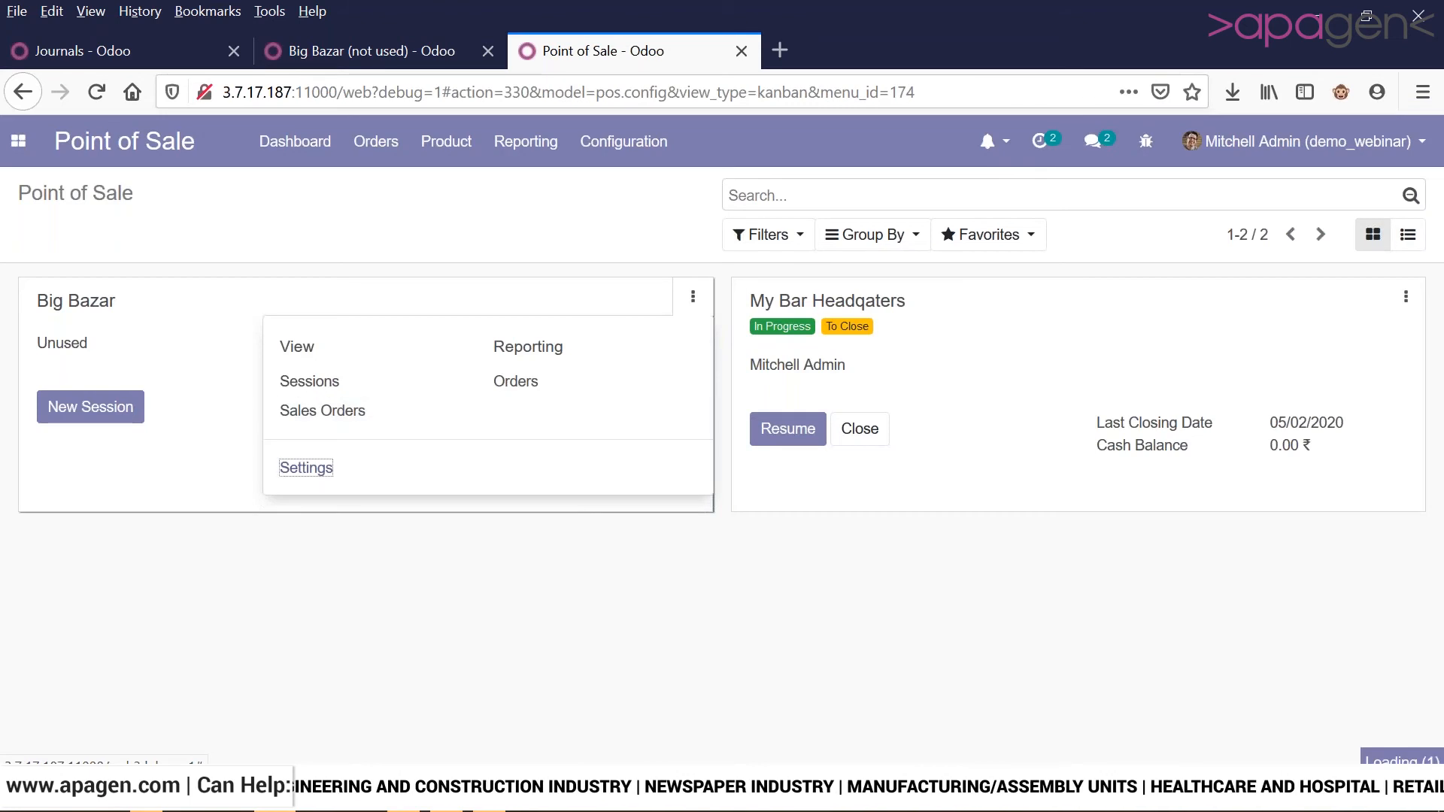
{"action": "left_click", "coordinate": [307, 468]}
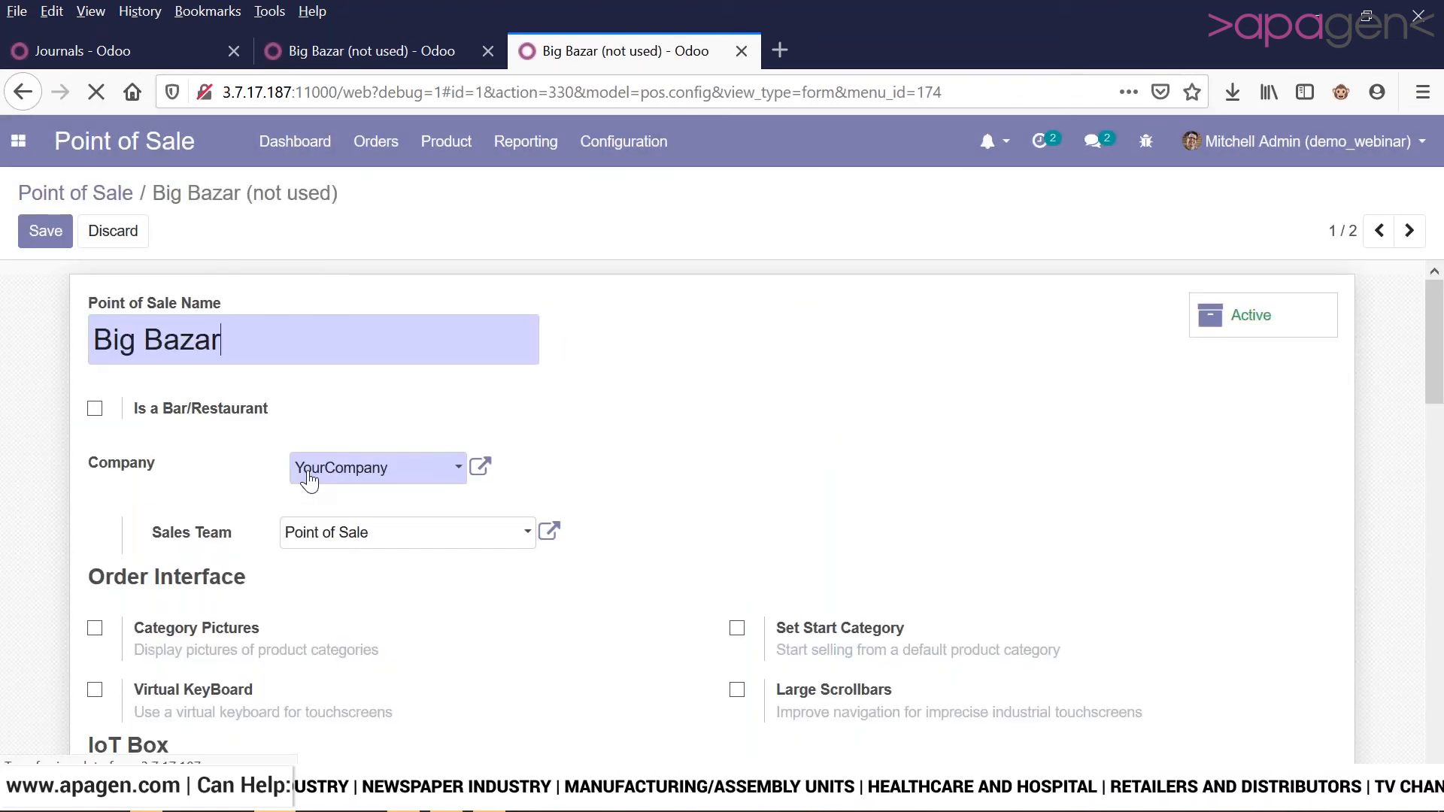
{"action": "scroll", "coordinate": [700, 399], "scroll_direction": "down", "scroll_amount": 2}
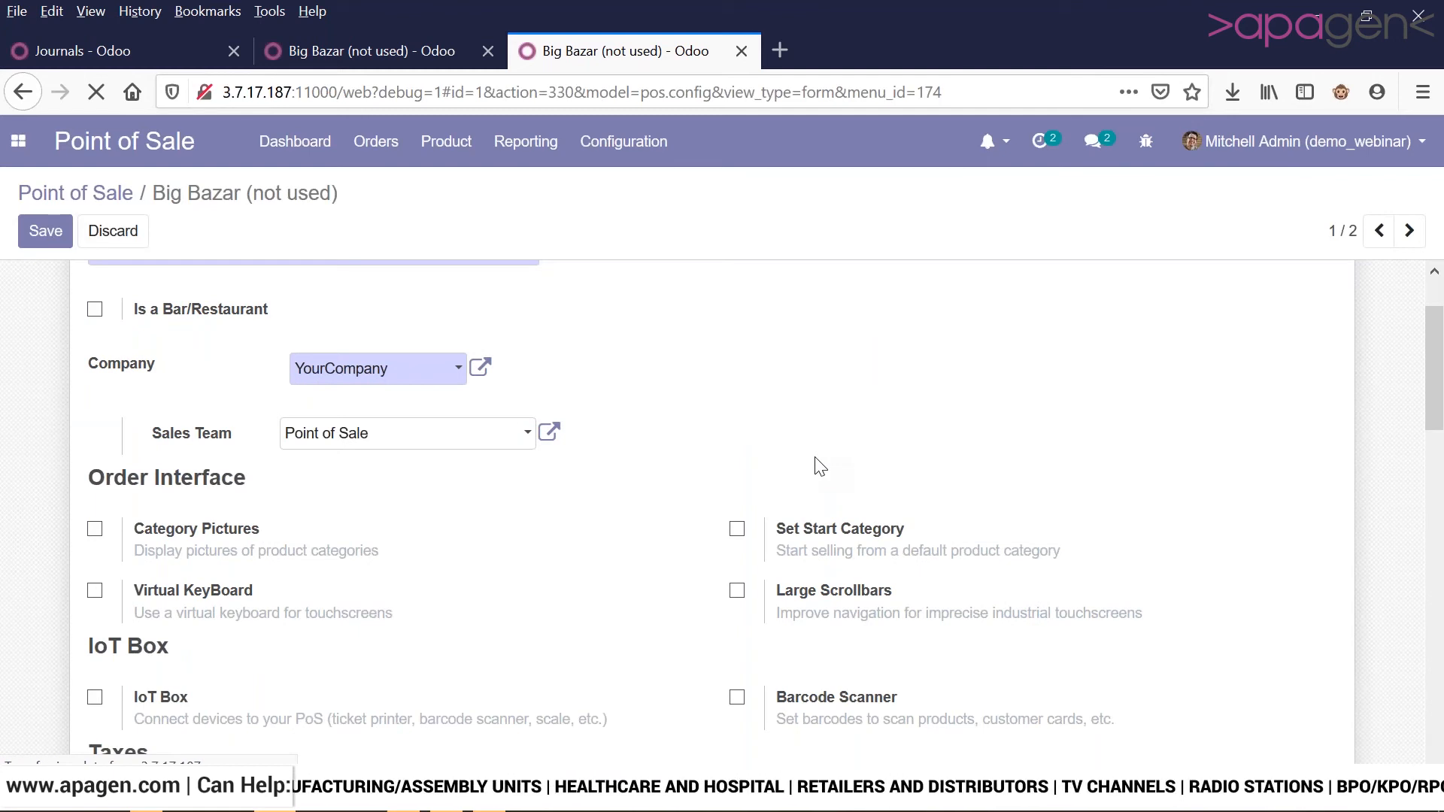
{"action": "scroll", "coordinate": [821, 467], "scroll_direction": "down", "scroll_amount": 1}
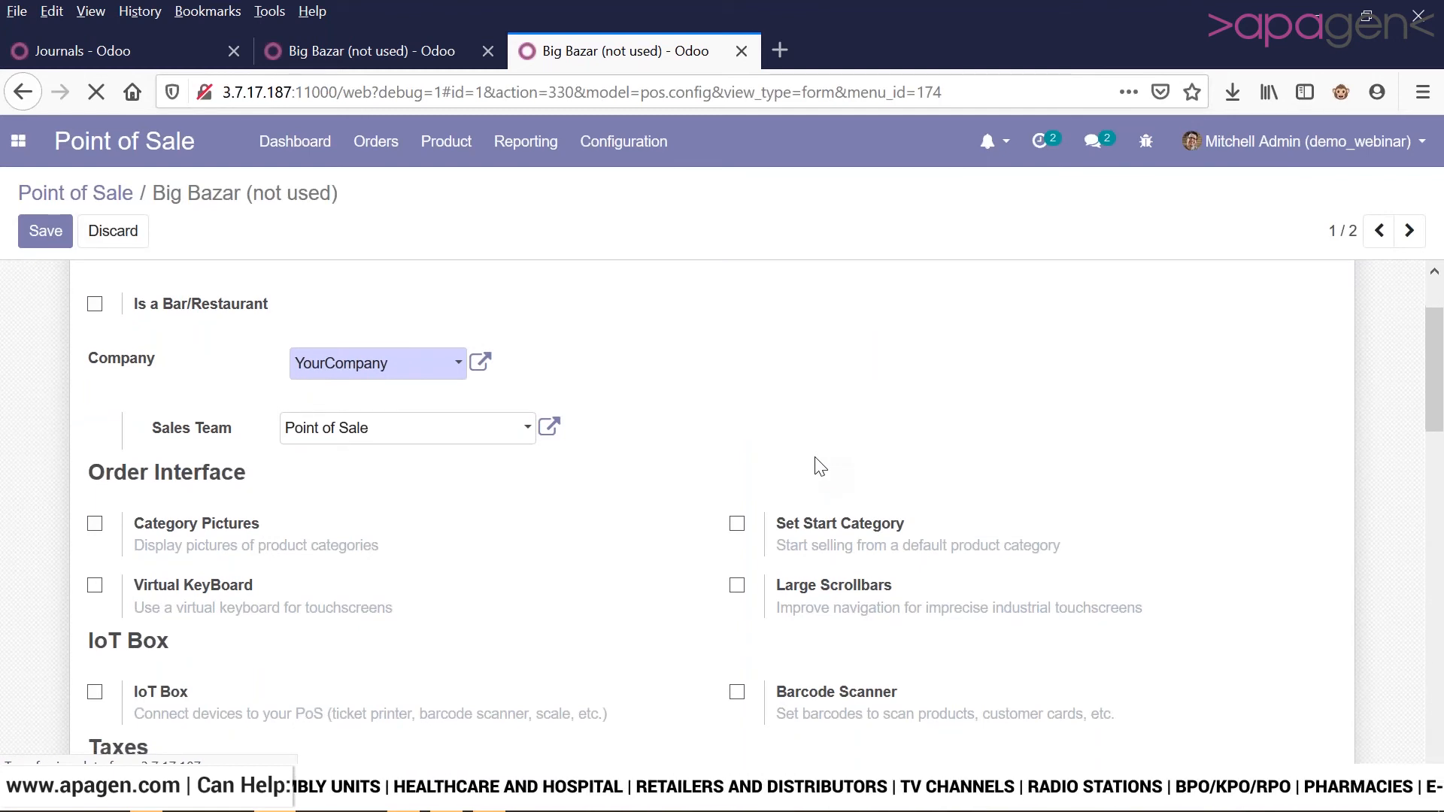
{"action": "scroll", "coordinate": [821, 467], "scroll_direction": "down", "scroll_amount": 3}
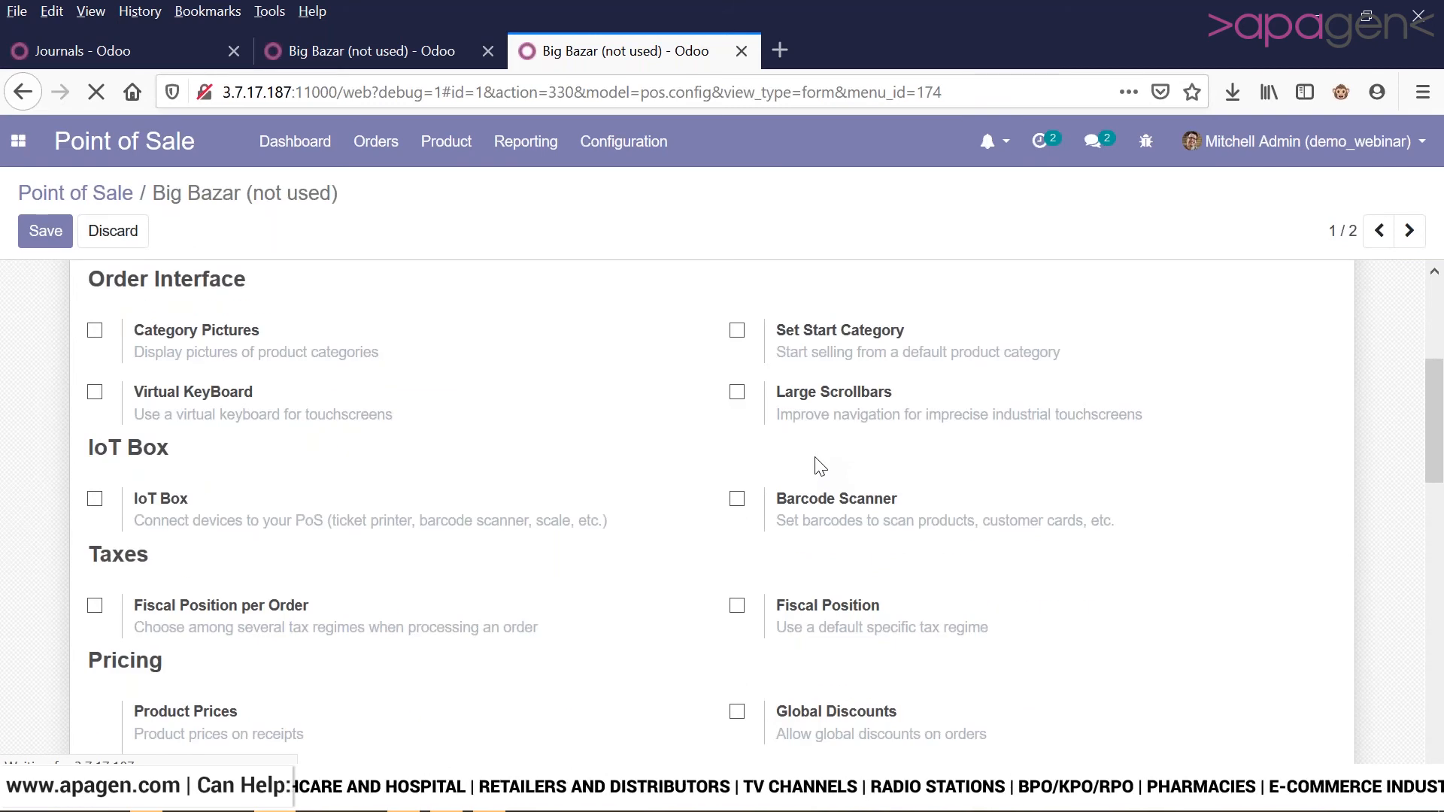
{"action": "scroll", "coordinate": [820, 468], "scroll_direction": "down", "scroll_amount": 2}
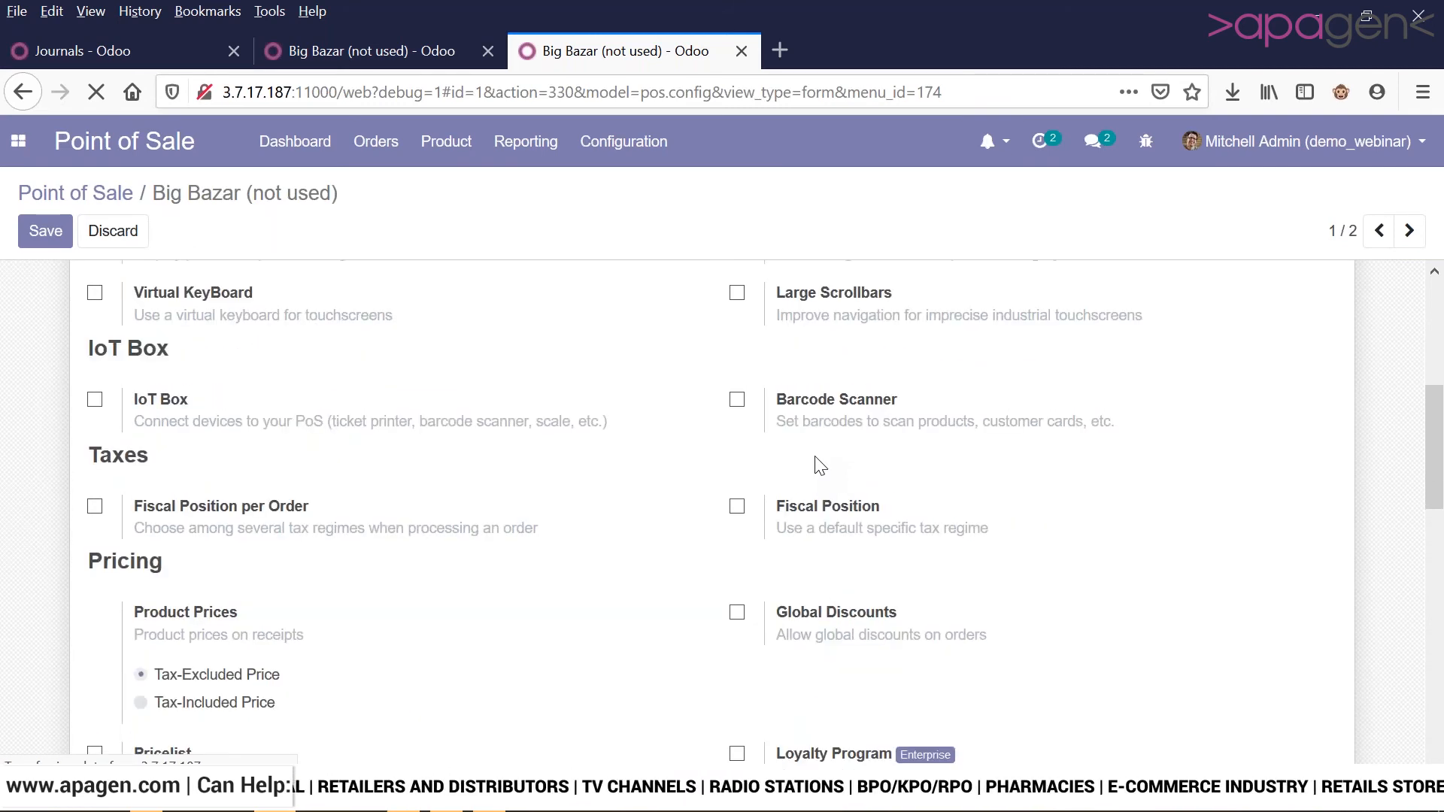
{"action": "scroll", "coordinate": [821, 468], "scroll_direction": "down", "scroll_amount": 3}
{"action": "double_click", "coordinate": [258, 504]}
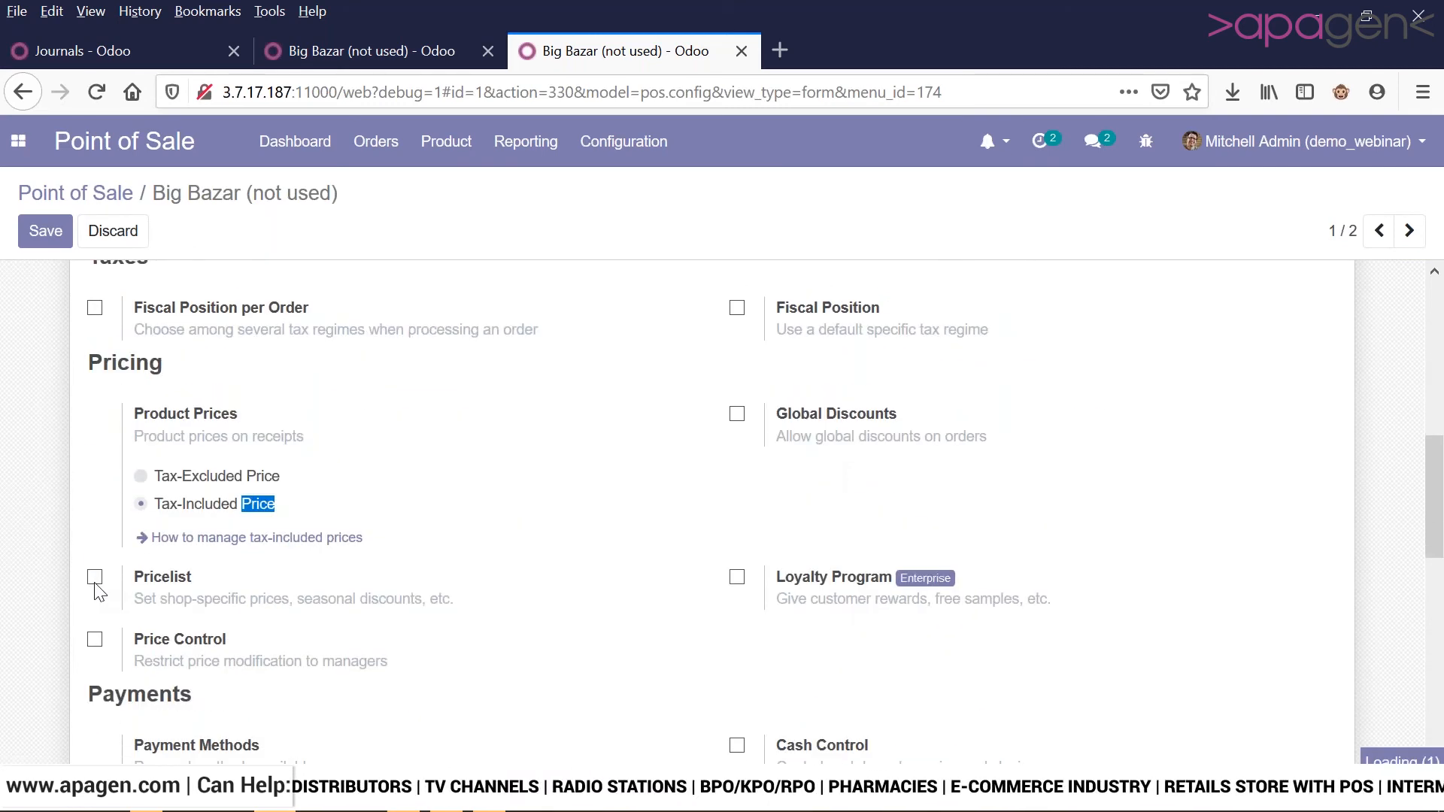
- Enable Pricelist for Big Bazar, with India (INR) as both the available and the default pricelist
{"action": "left_click", "coordinate": [94, 577]}
{"action": "scroll", "coordinate": [458, 406], "scroll_direction": "down", "scroll_amount": 4}
{"action": "left_click", "coordinate": [422, 346]}
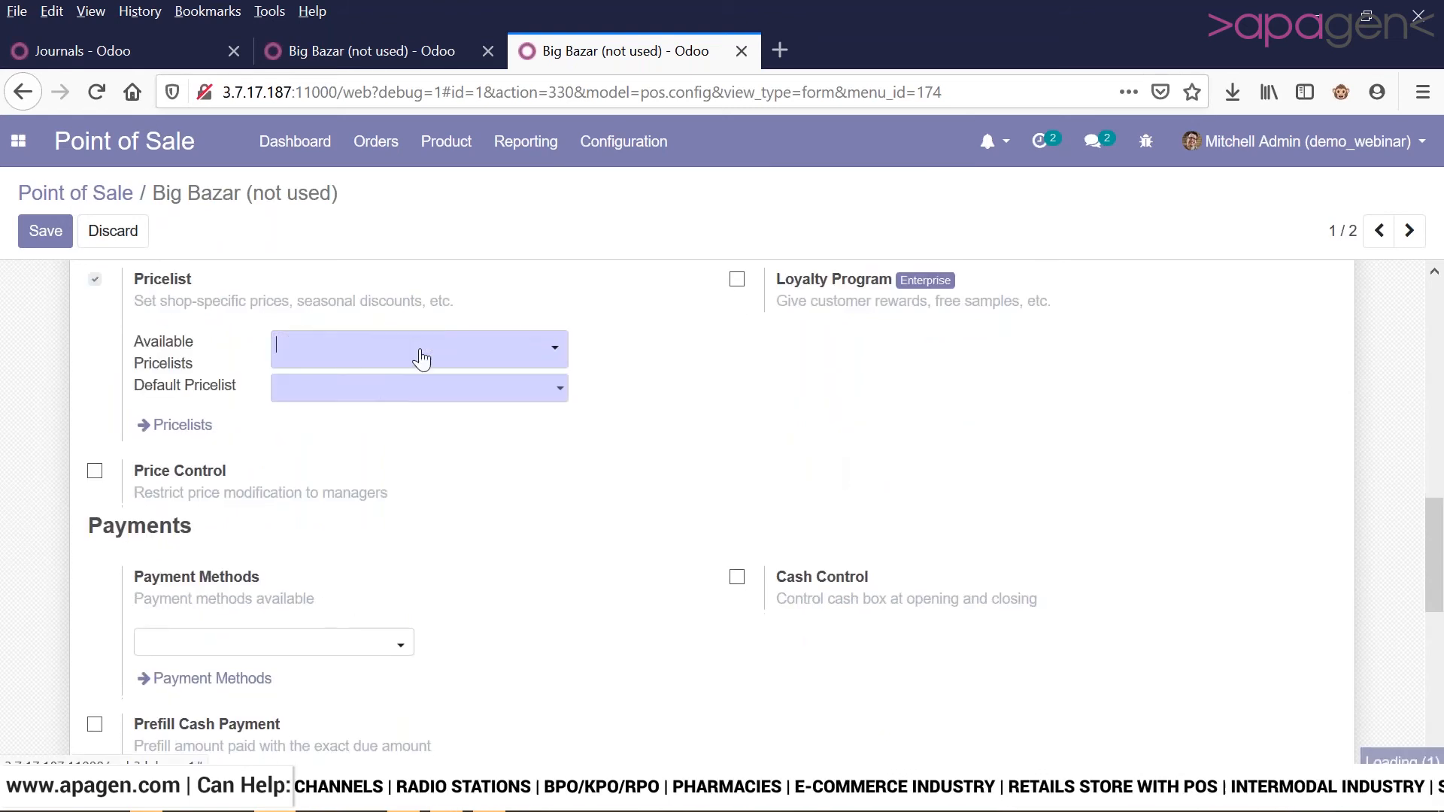
{"action": "left_click", "coordinate": [432, 355]}
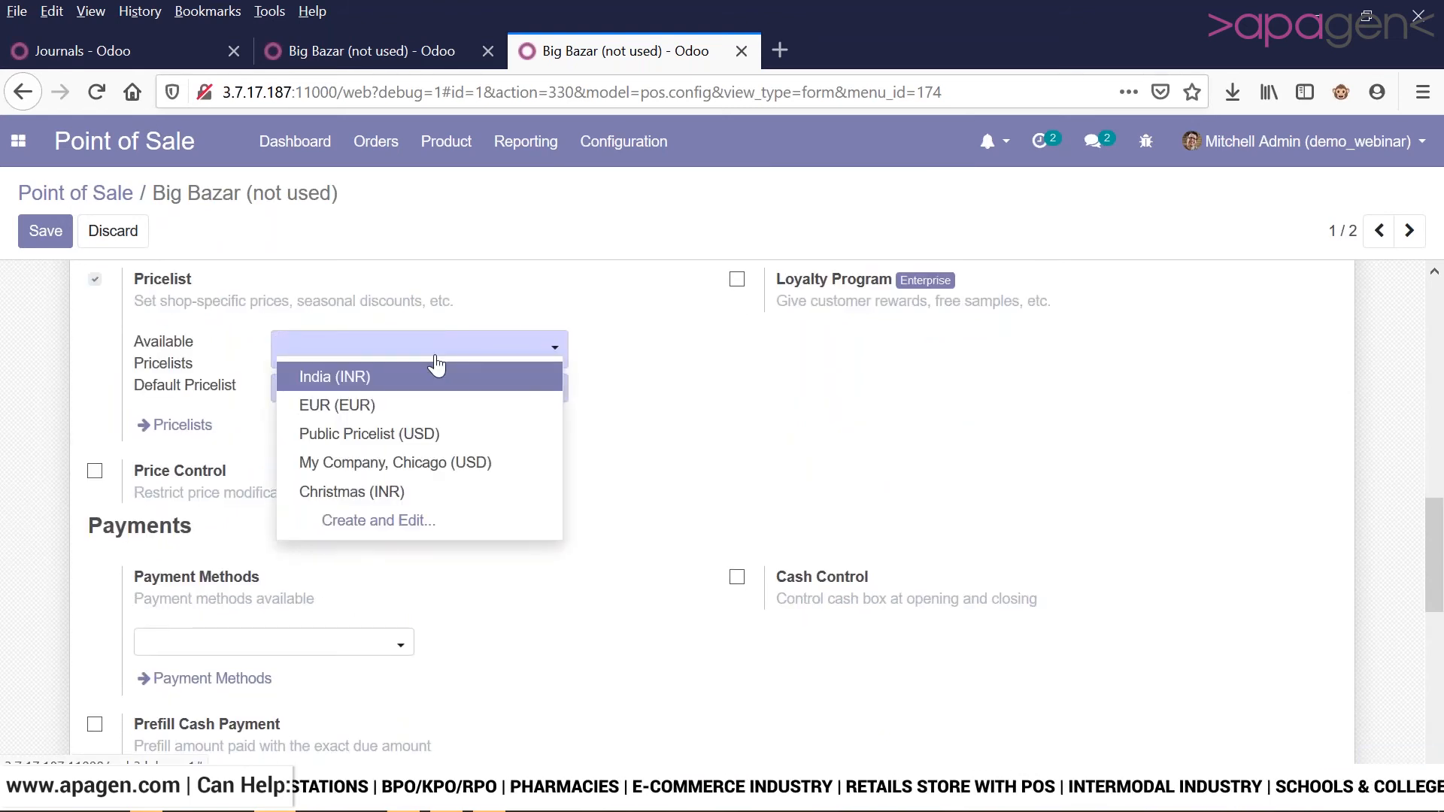
{"action": "left_click", "coordinate": [435, 366]}
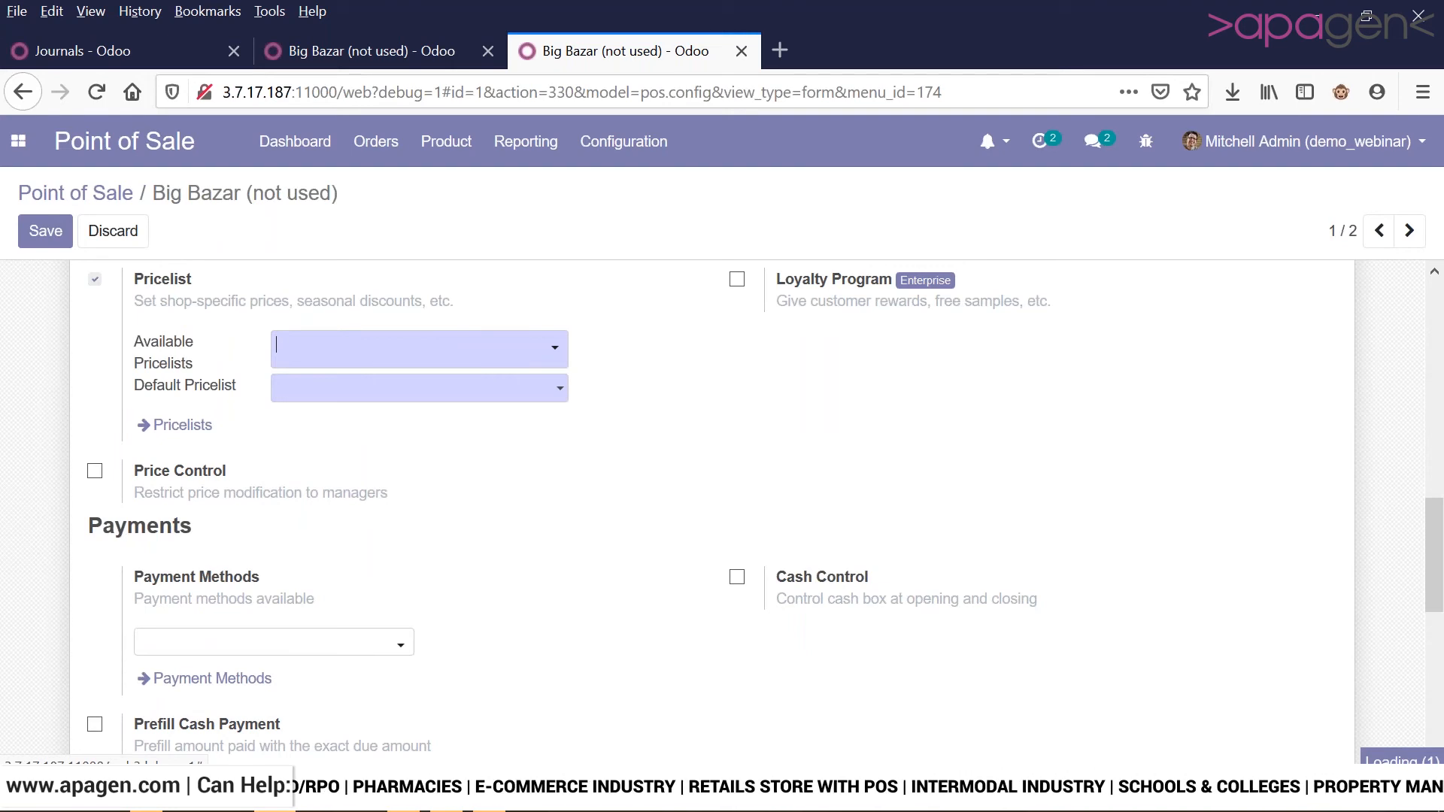
{"action": "left_click", "coordinate": [440, 399]}
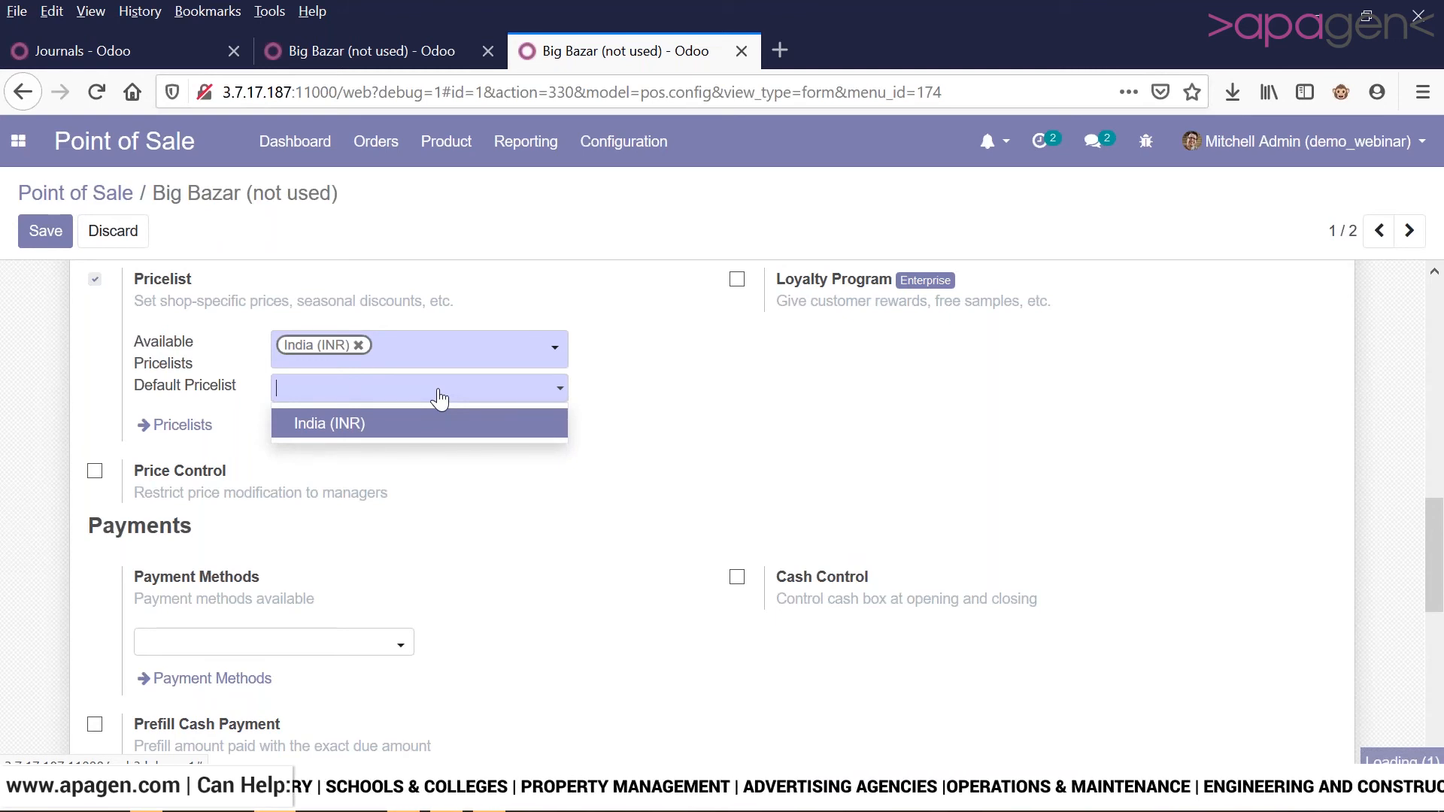
{"action": "left_click", "coordinate": [412, 424]}
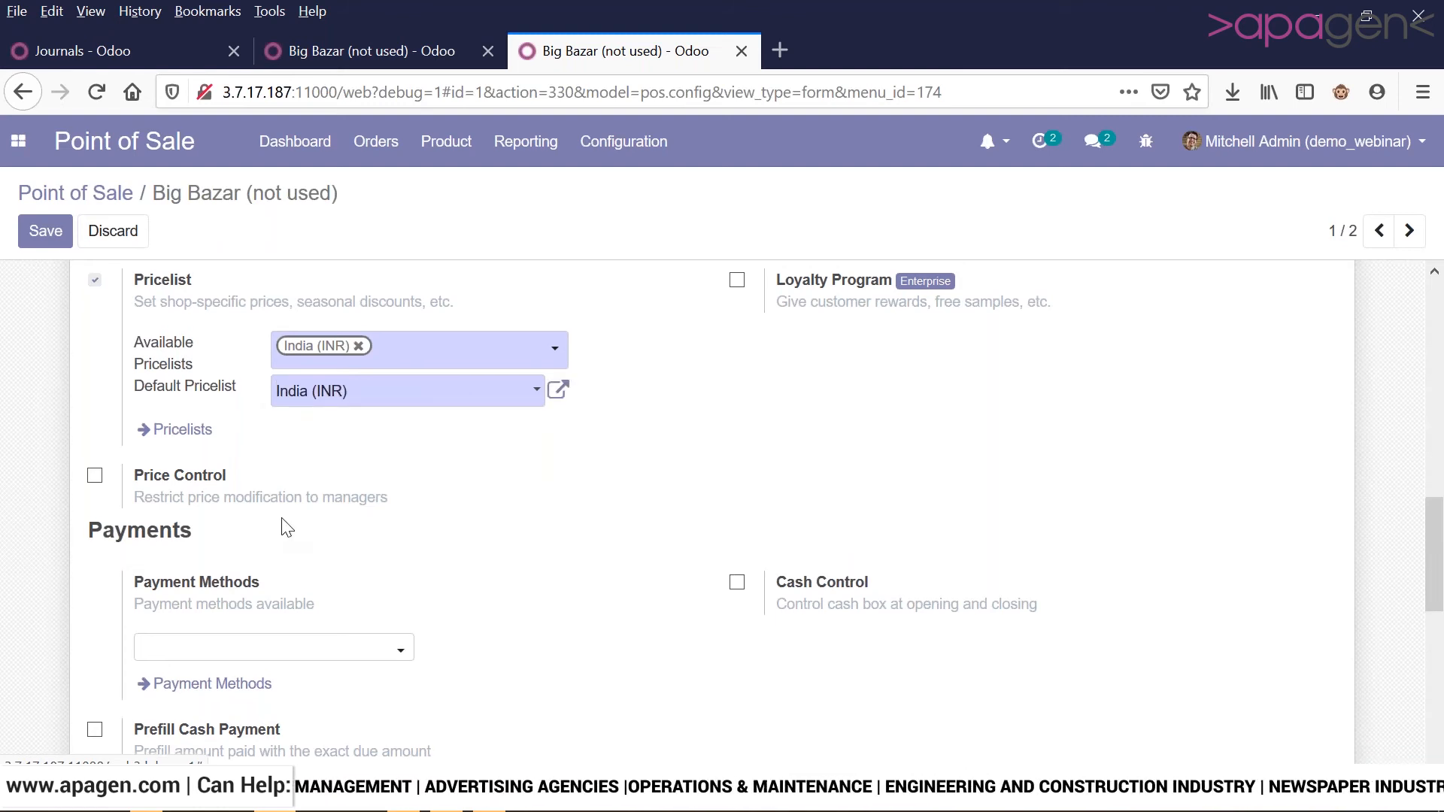
- Save the Big Bazar configuration and return to the Point of Sale dashboard
{"action": "scroll", "coordinate": [391, 564], "scroll_direction": "up", "scroll_amount": 15}
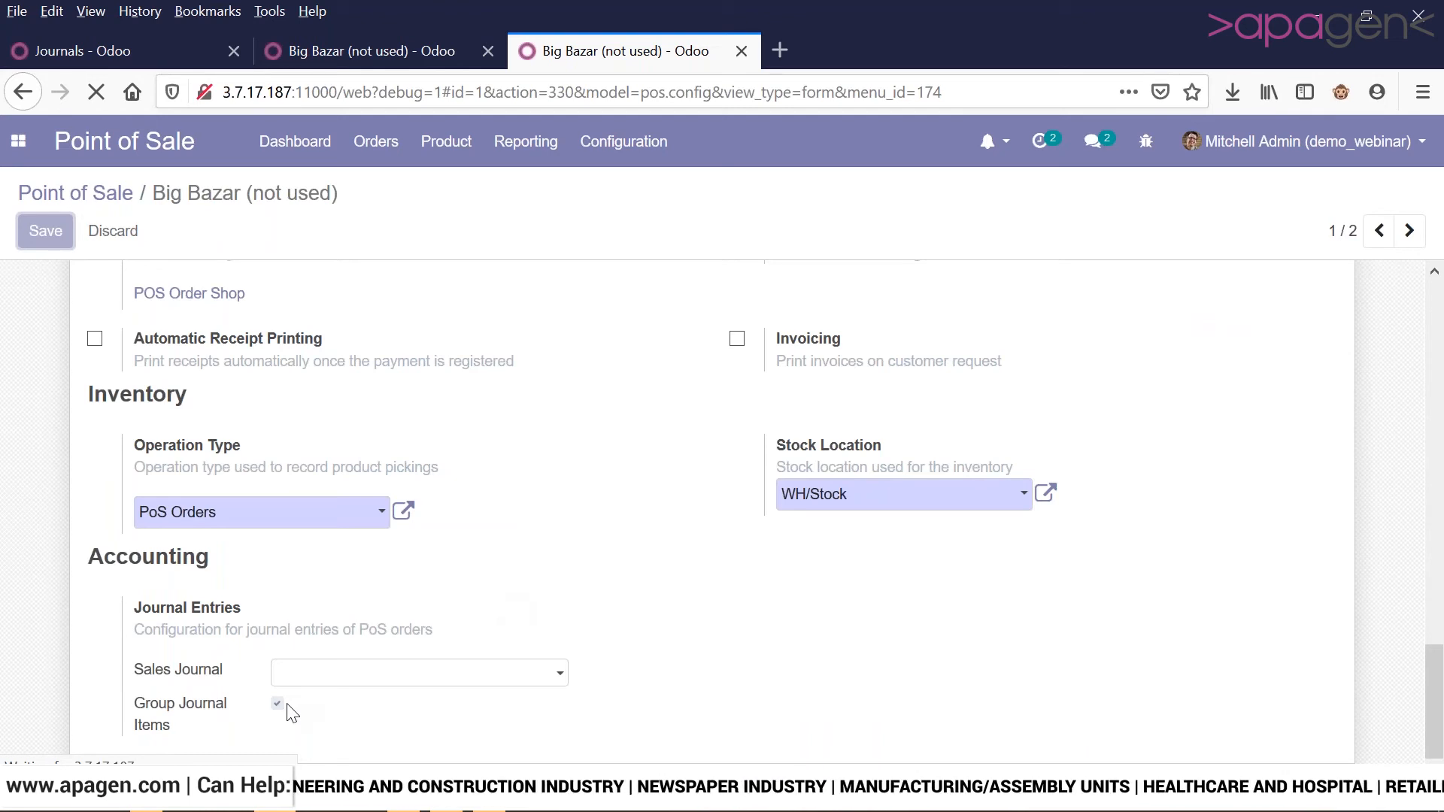
{"action": "scroll", "coordinate": [421, 718], "scroll_direction": "up", "scroll_amount": 15}
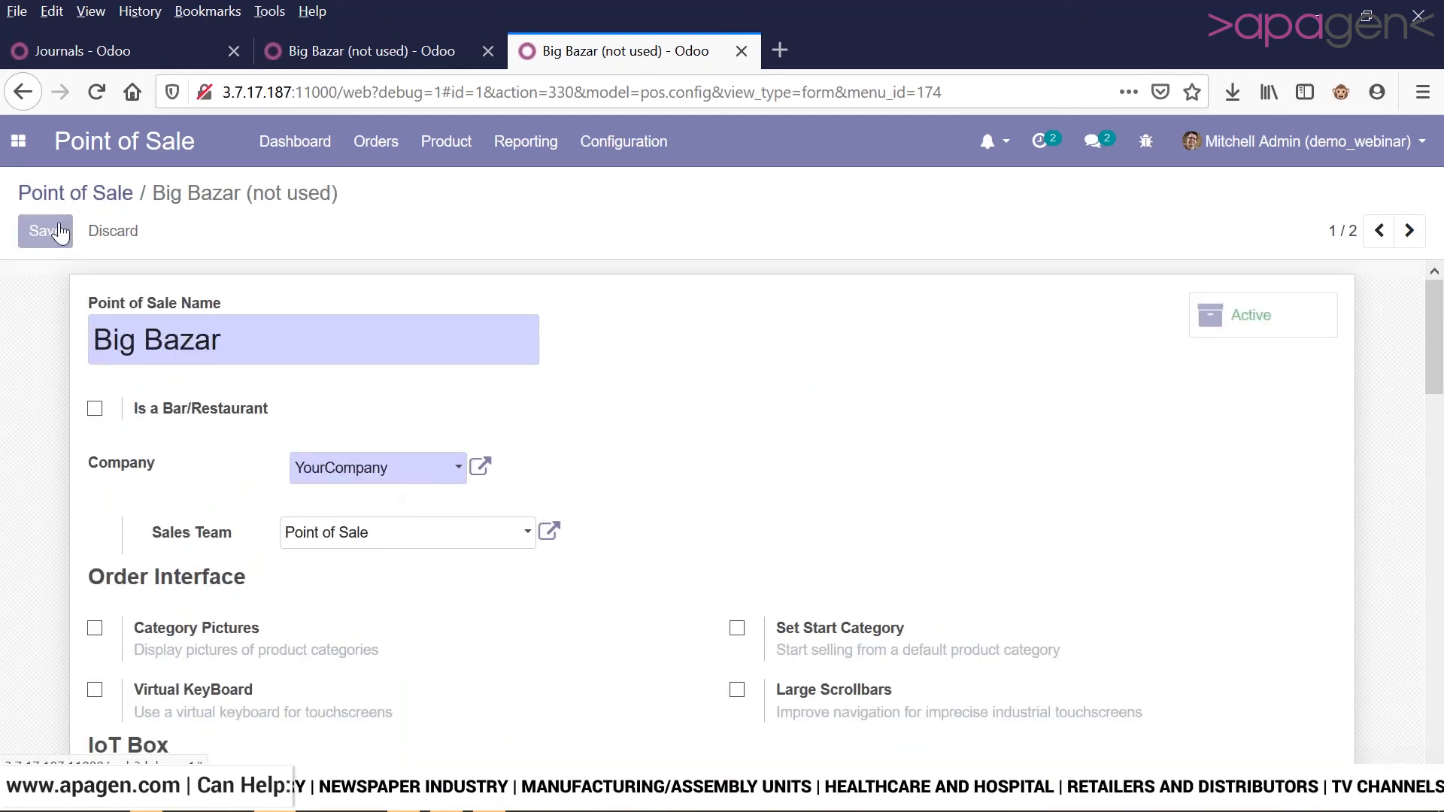
{"action": "left_click", "coordinate": [46, 231]}
{"action": "left_click", "coordinate": [45, 232]}
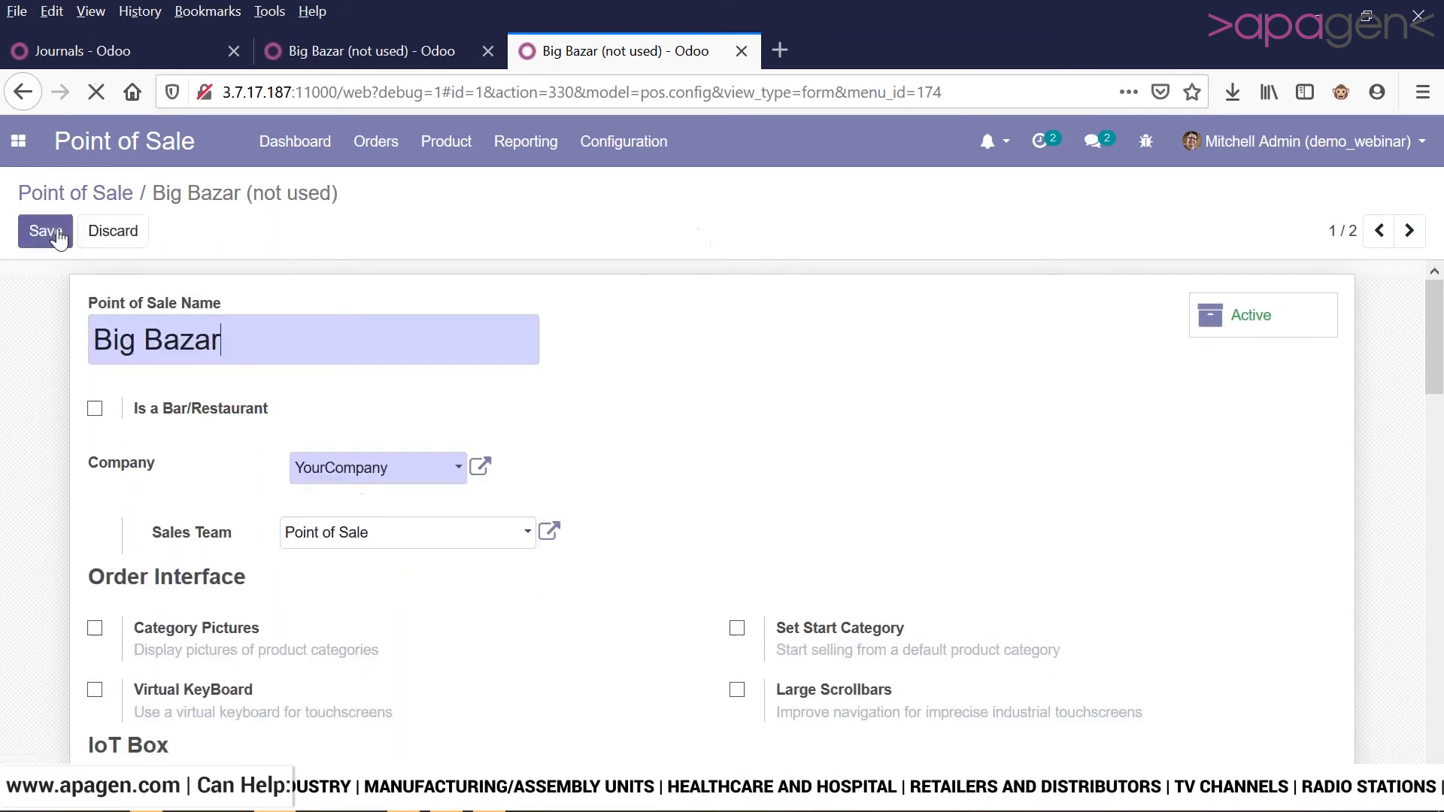
{"action": "left_click", "coordinate": [45, 231]}
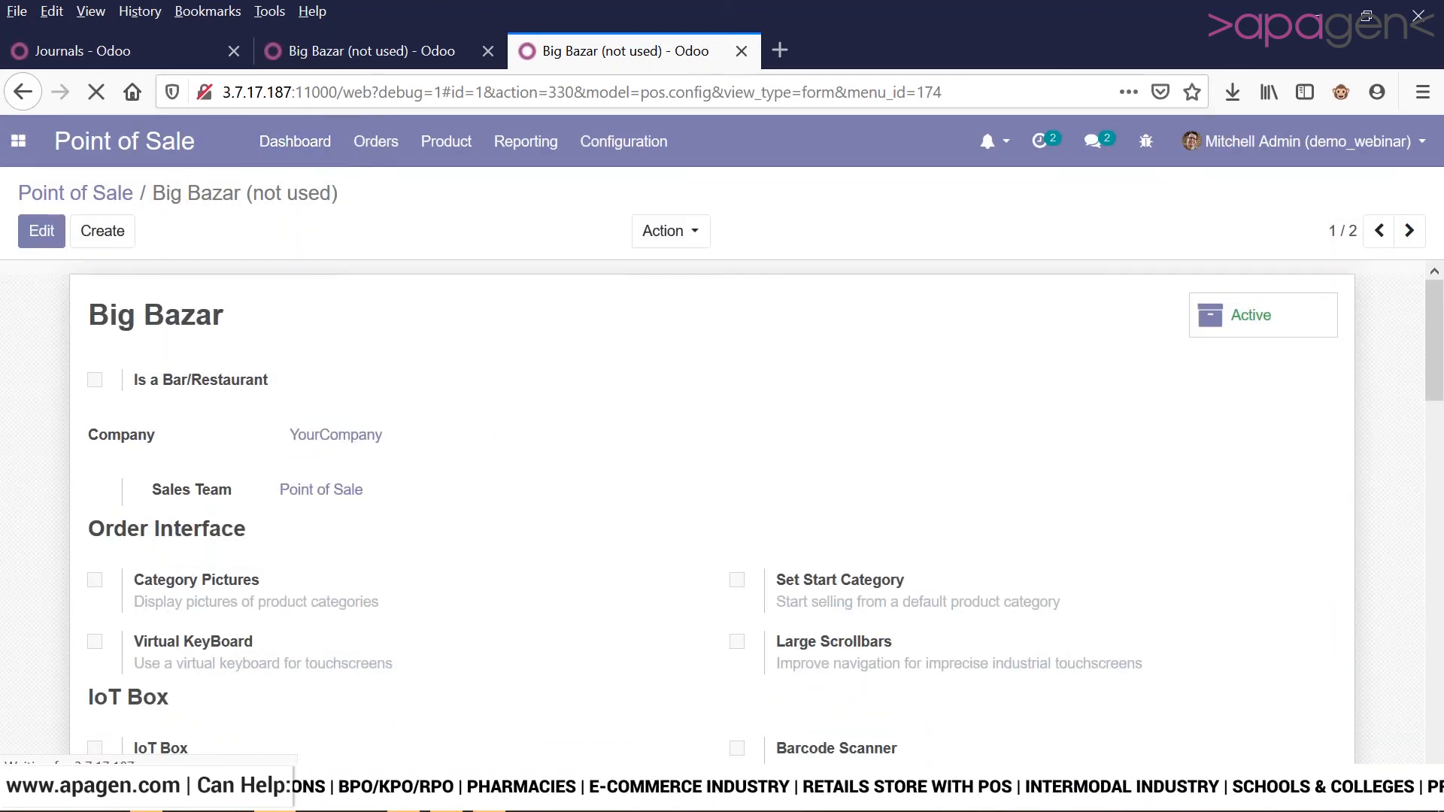
{"action": "left_click", "coordinate": [303, 154]}
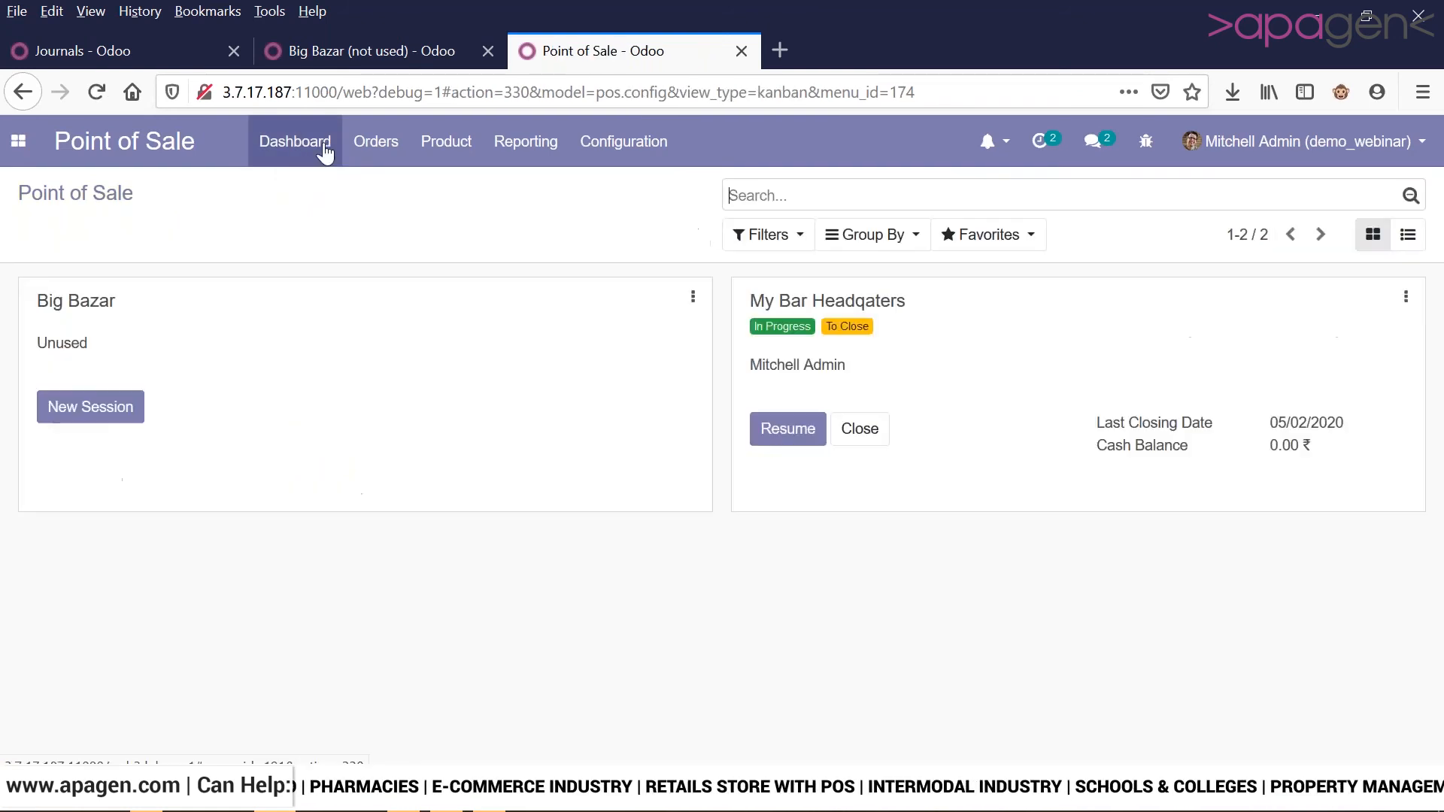
- Try to start a new session for Big Bazar
{"action": "left_click", "coordinate": [132, 417]}
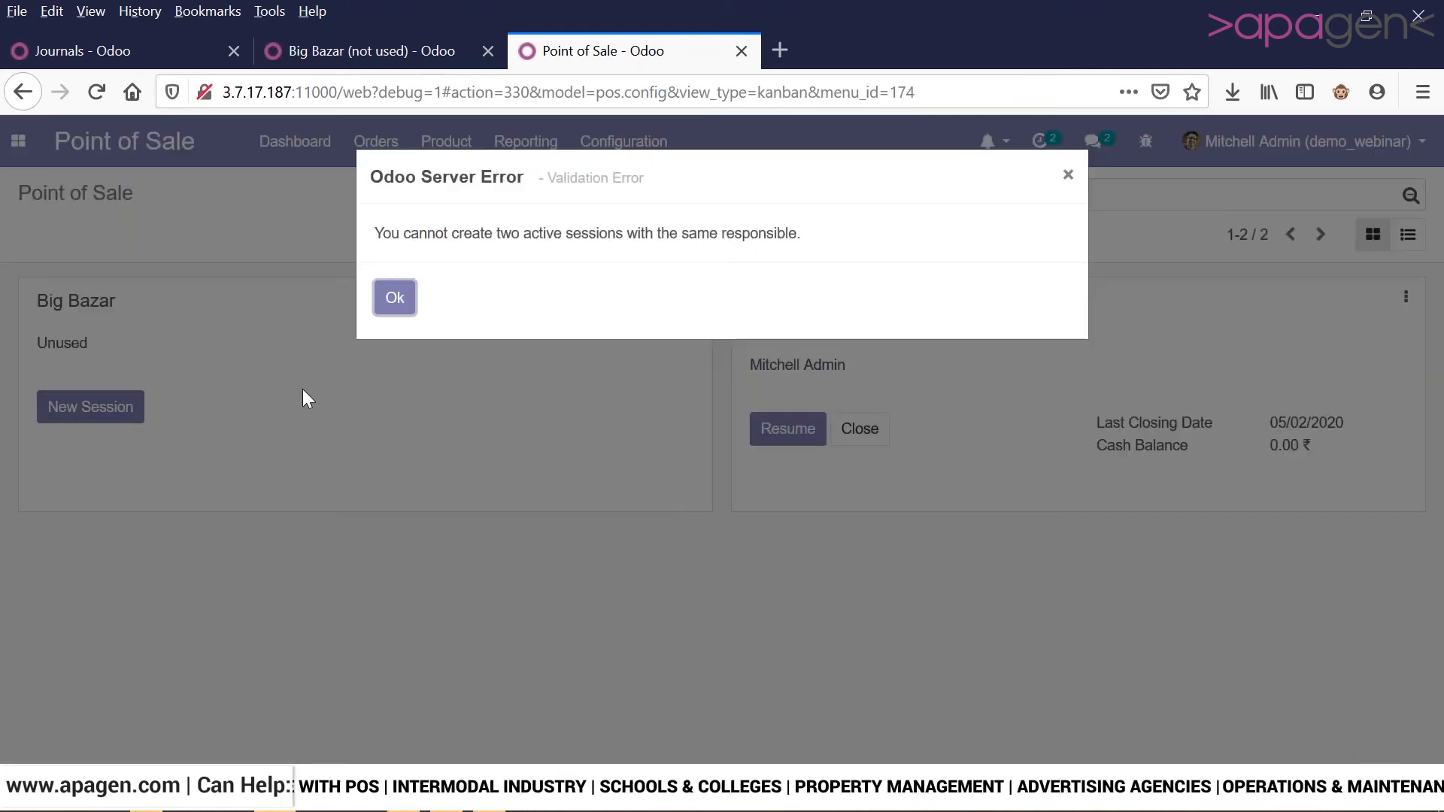
{"action": "left_click", "coordinate": [391, 310]}
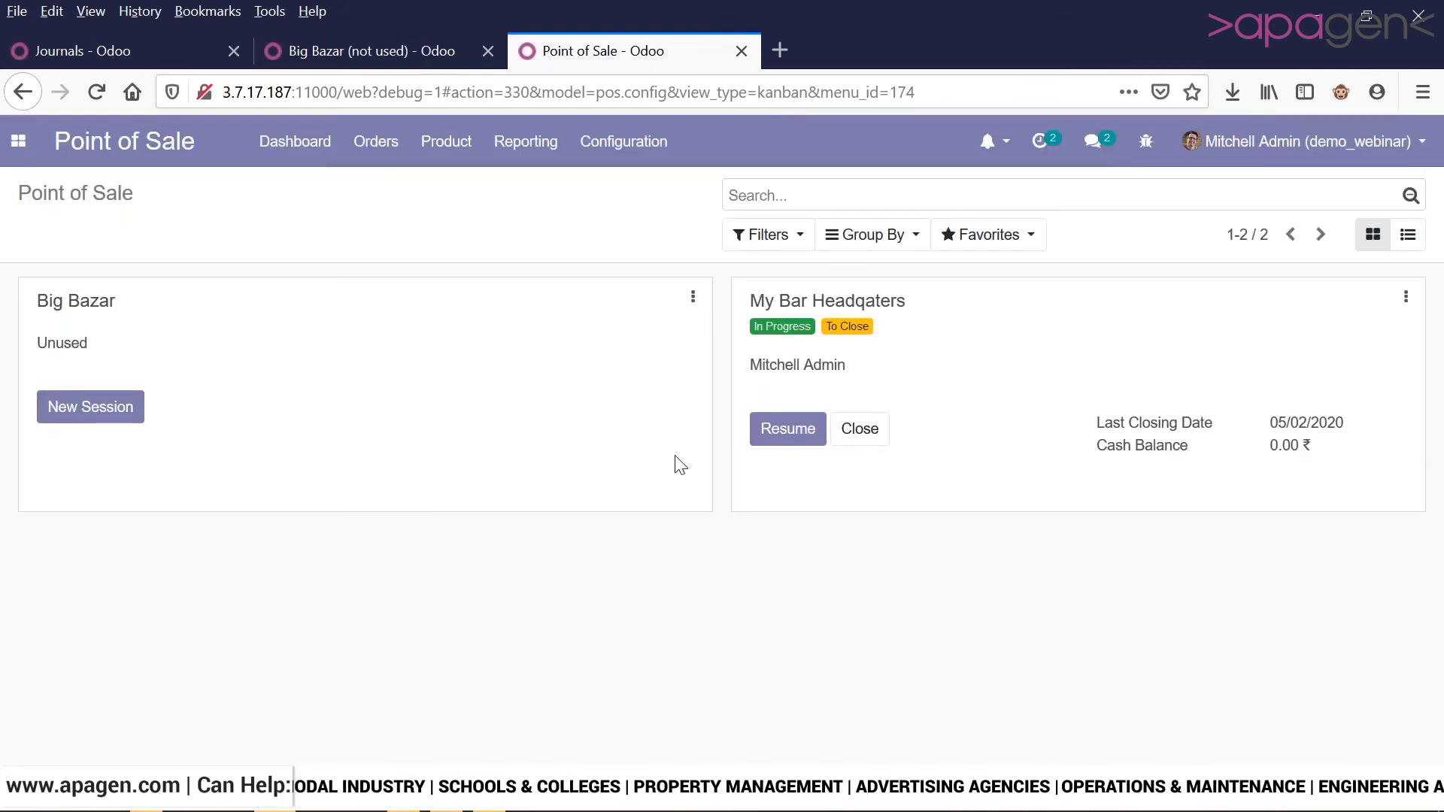
- Close the running My Bar Headqaters session by validating the closing and posting its entries, and return to the point of sale overview
{"action": "left_click", "coordinate": [859, 443]}
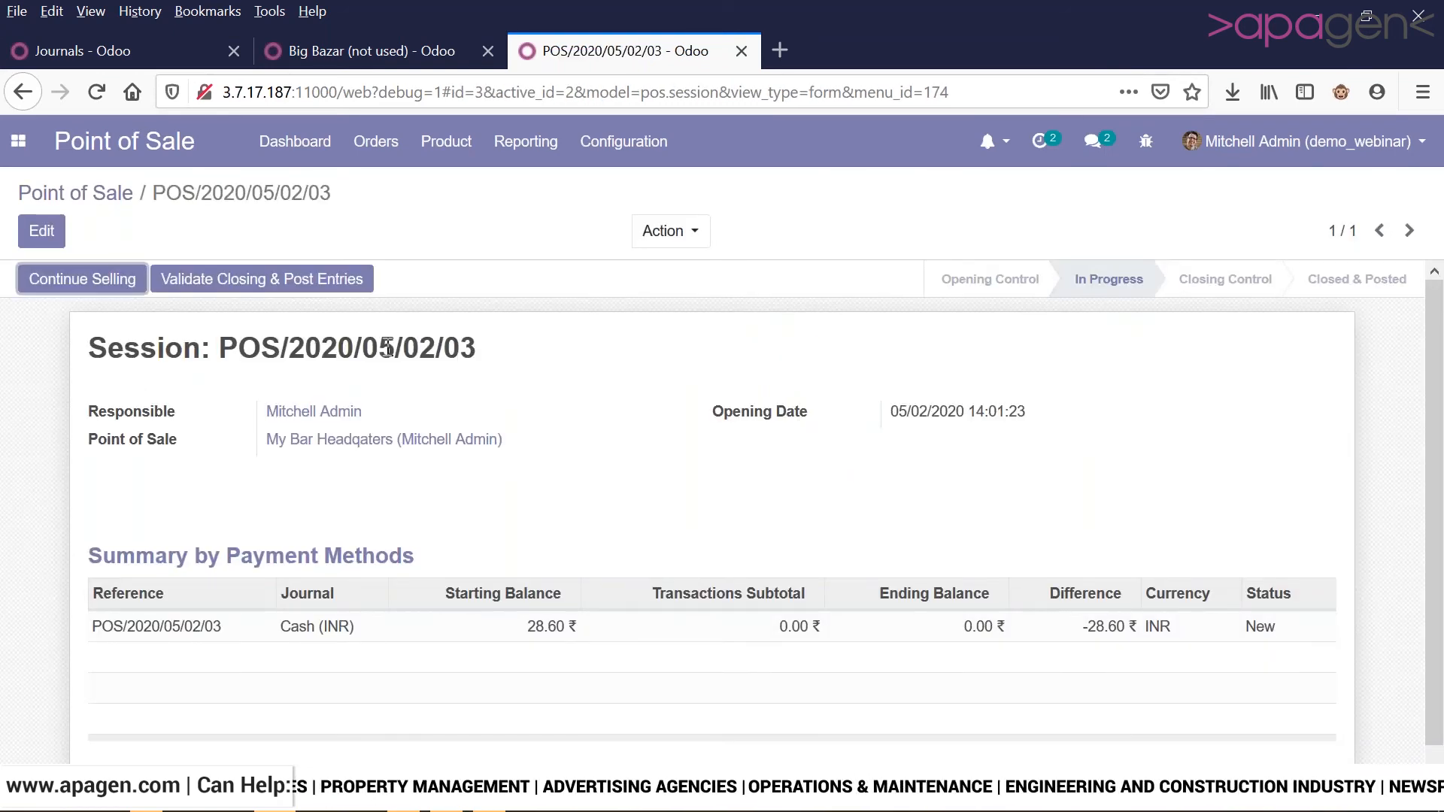
{"action": "left_click", "coordinate": [158, 289]}
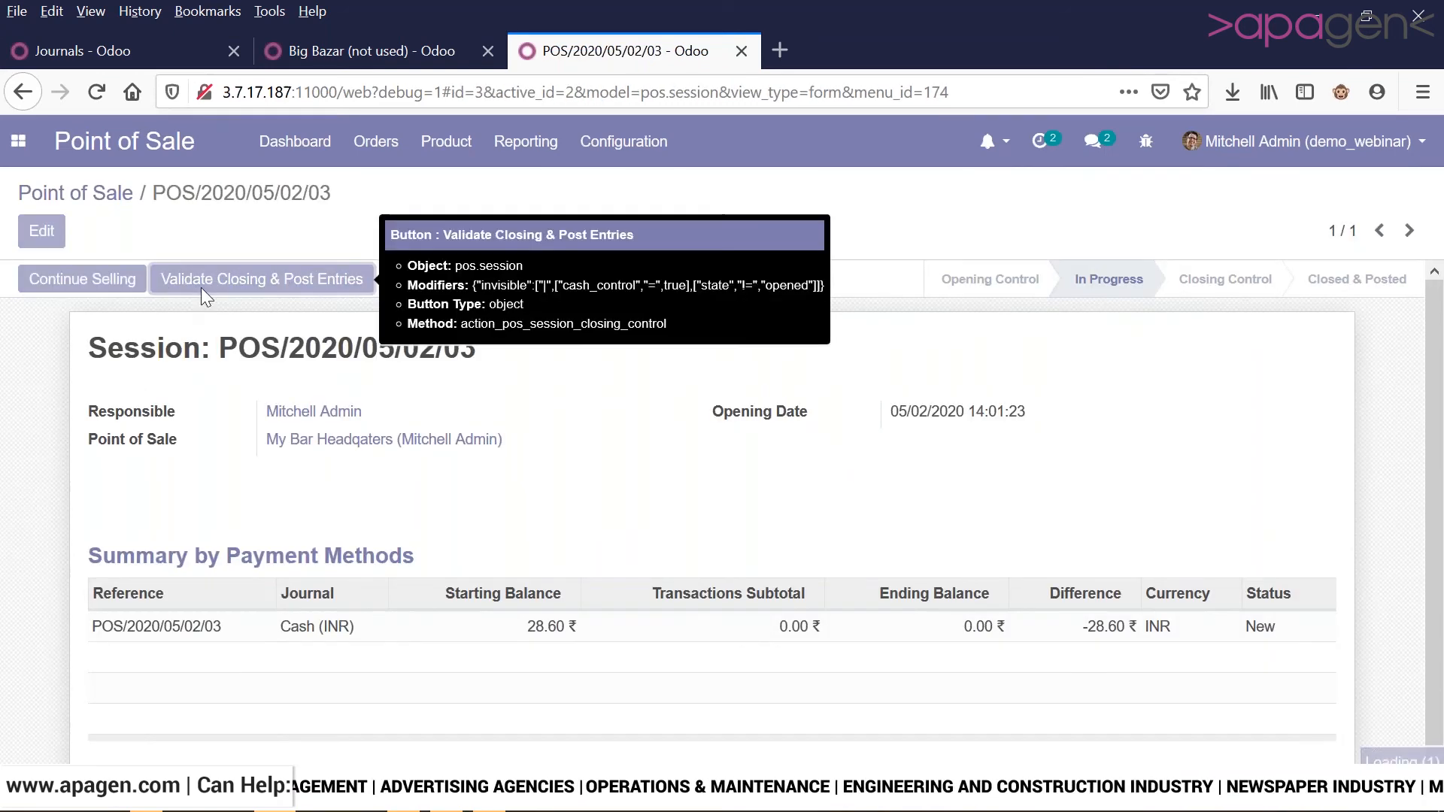
{"action": "left_click", "coordinate": [119, 193]}
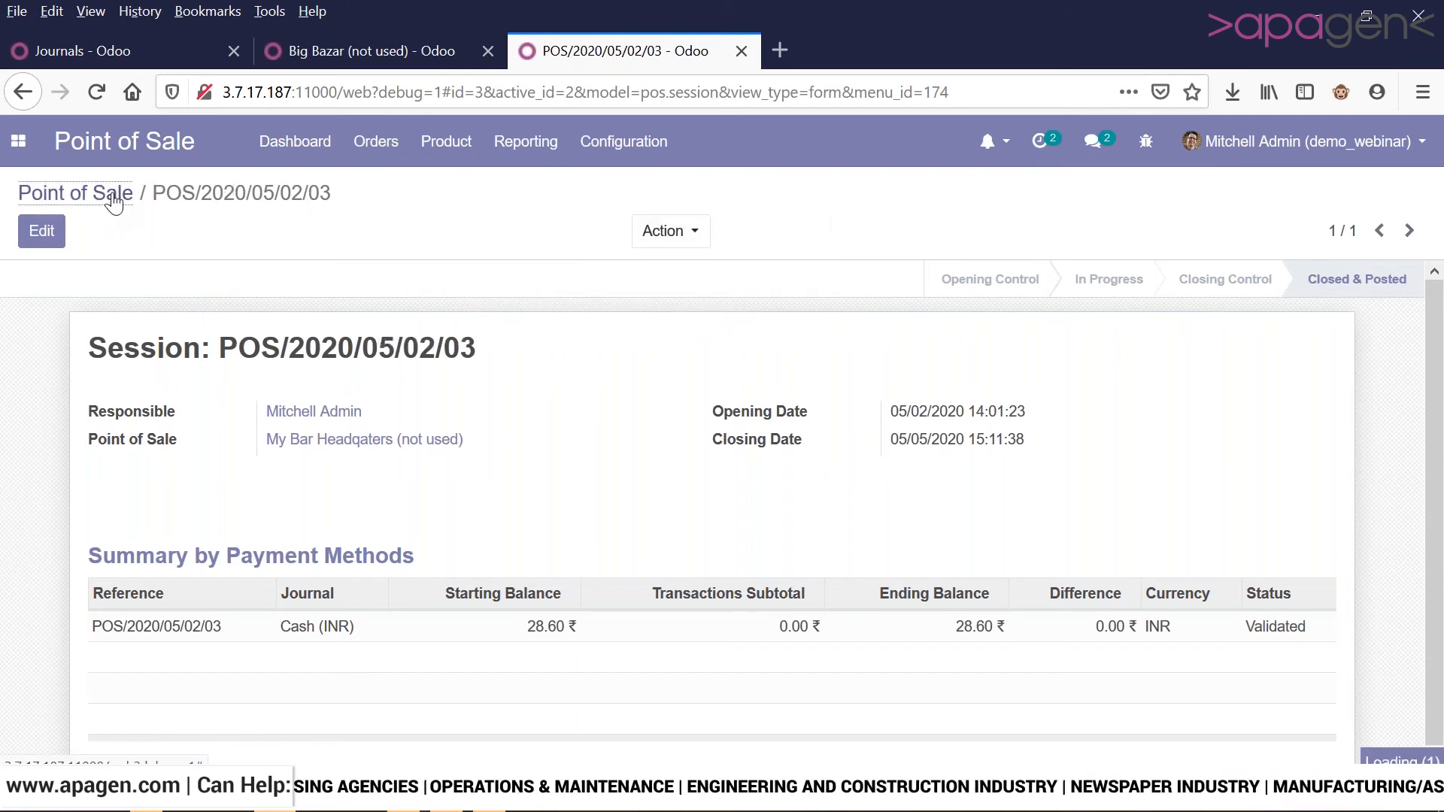
- Start a new Big Bazar session and add Appam, Dosa, Halva, Minute Maid, Idli-Sambar, Bahji Pav and Cheese Masala to the order
{"action": "left_click", "coordinate": [113, 419]}
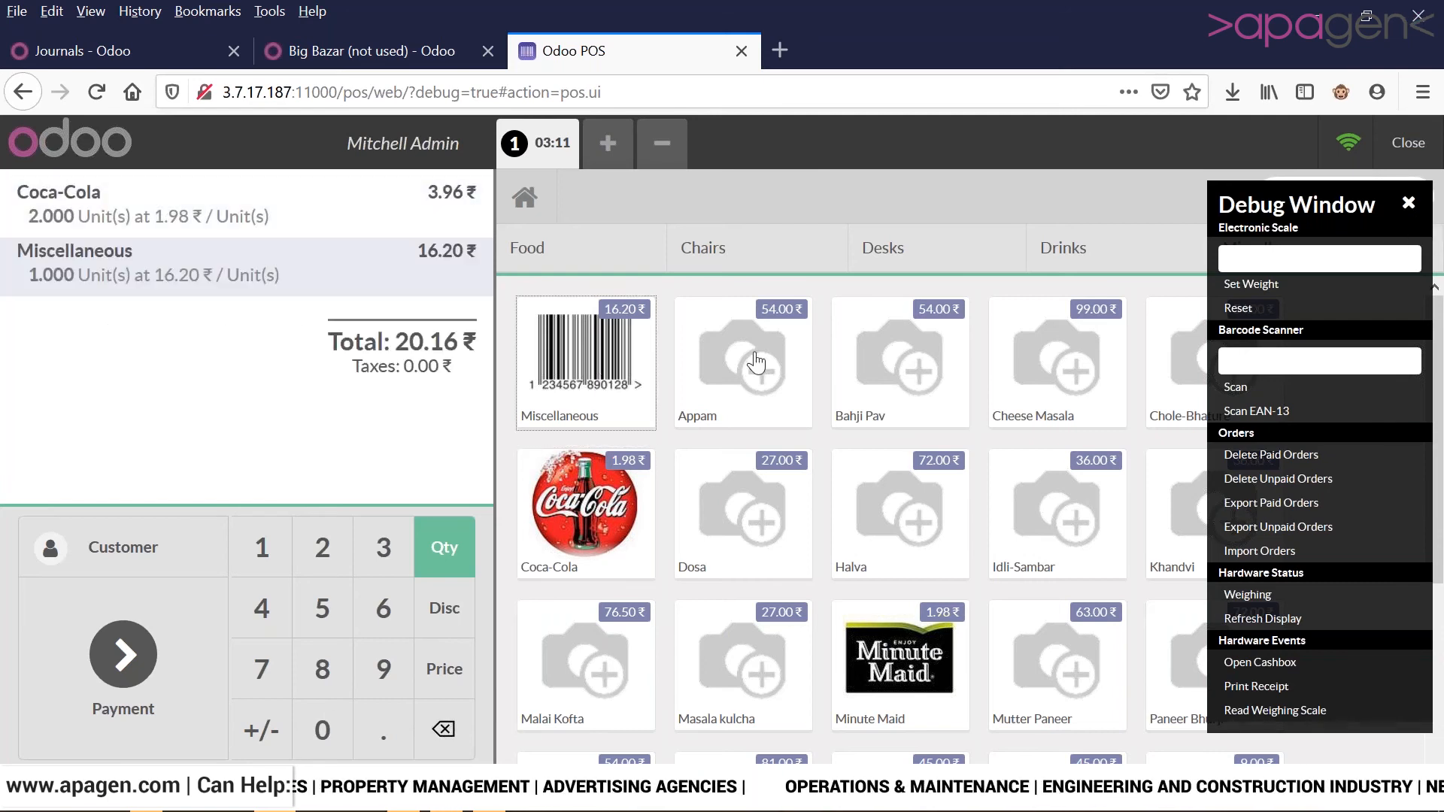
{"action": "left_click", "coordinate": [757, 361]}
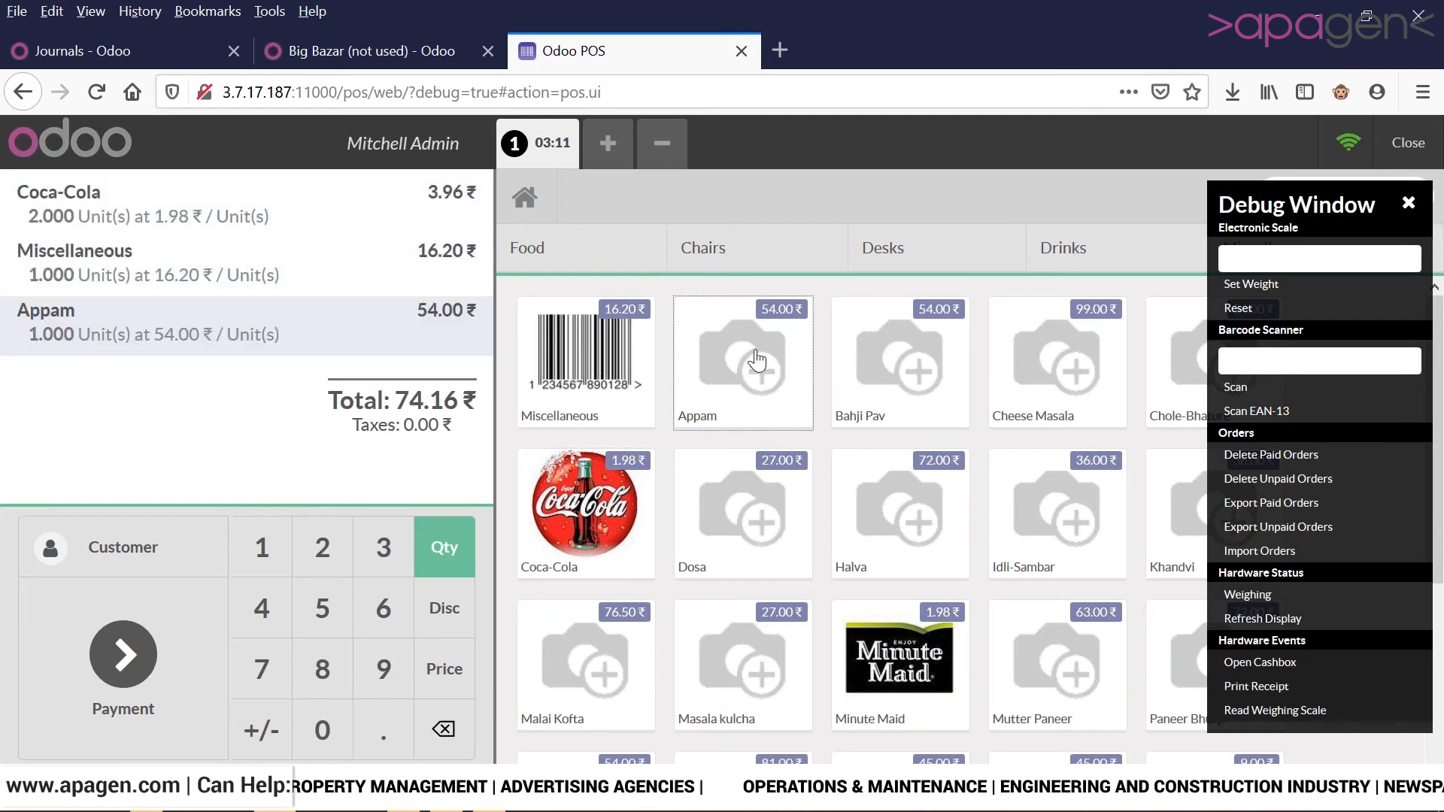
{"action": "left_click", "coordinate": [761, 516]}
{"action": "left_click", "coordinate": [940, 557]}
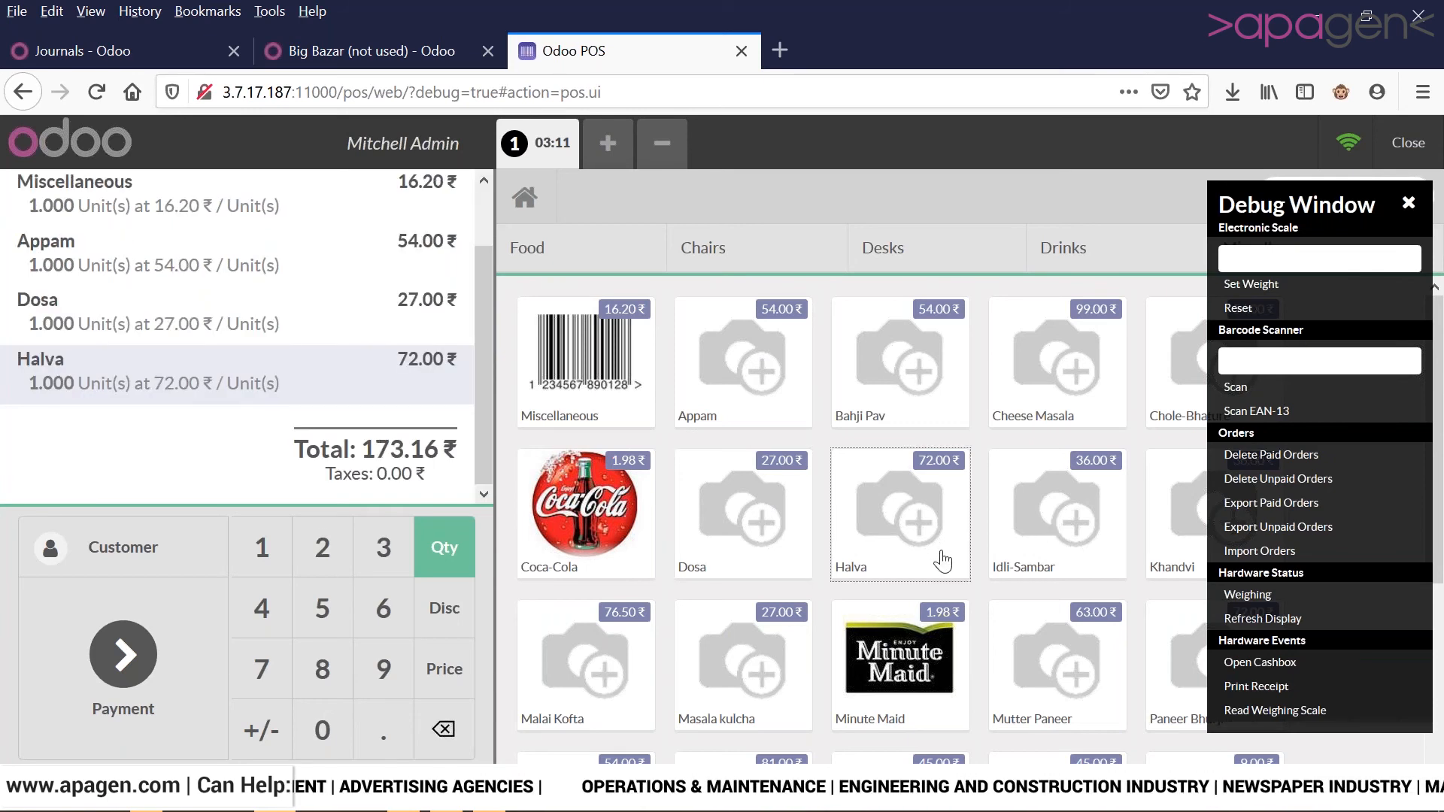
{"action": "left_click", "coordinate": [928, 632]}
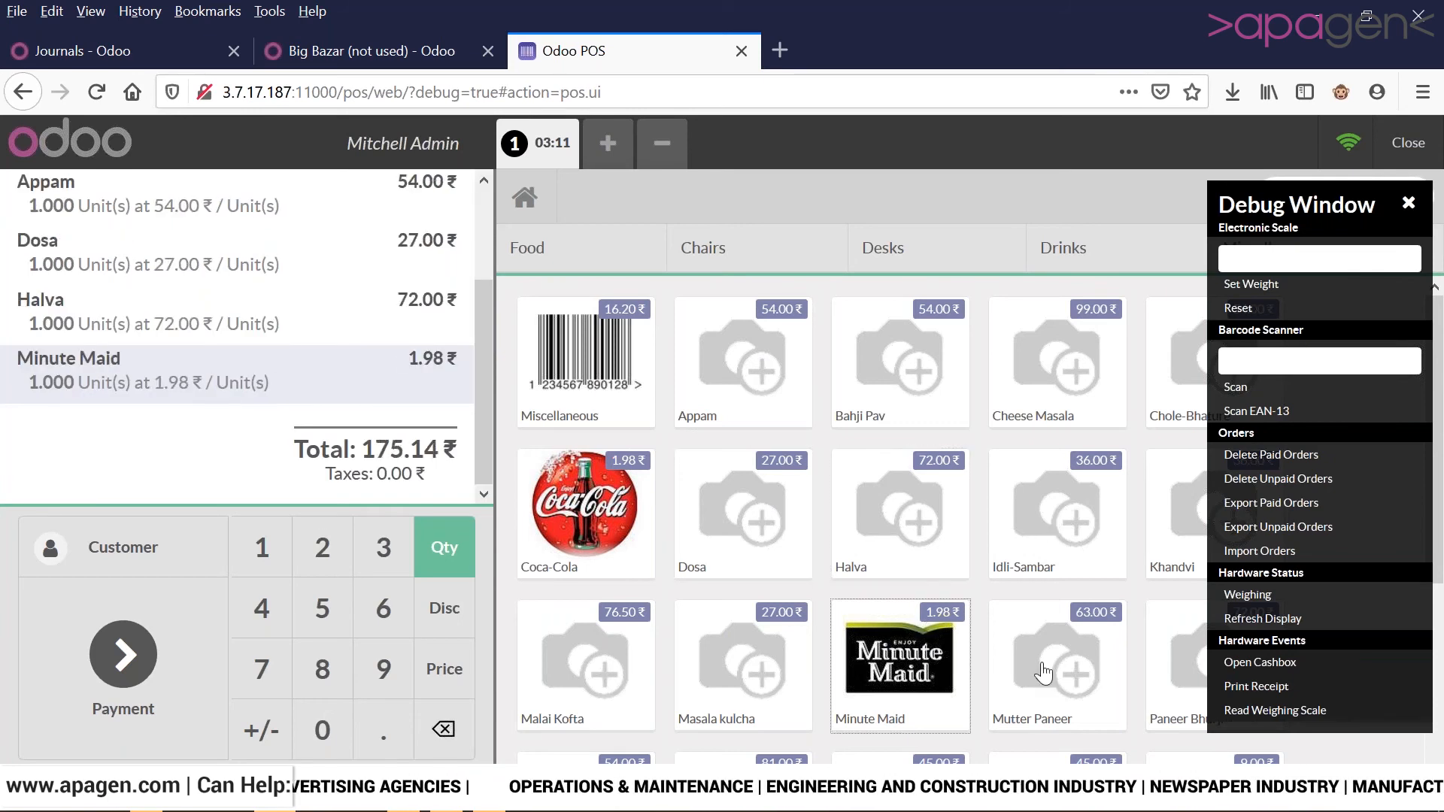
{"action": "left_click", "coordinate": [1057, 530]}
{"action": "left_click", "coordinate": [913, 413]}
{"action": "left_click", "coordinate": [1057, 361]}
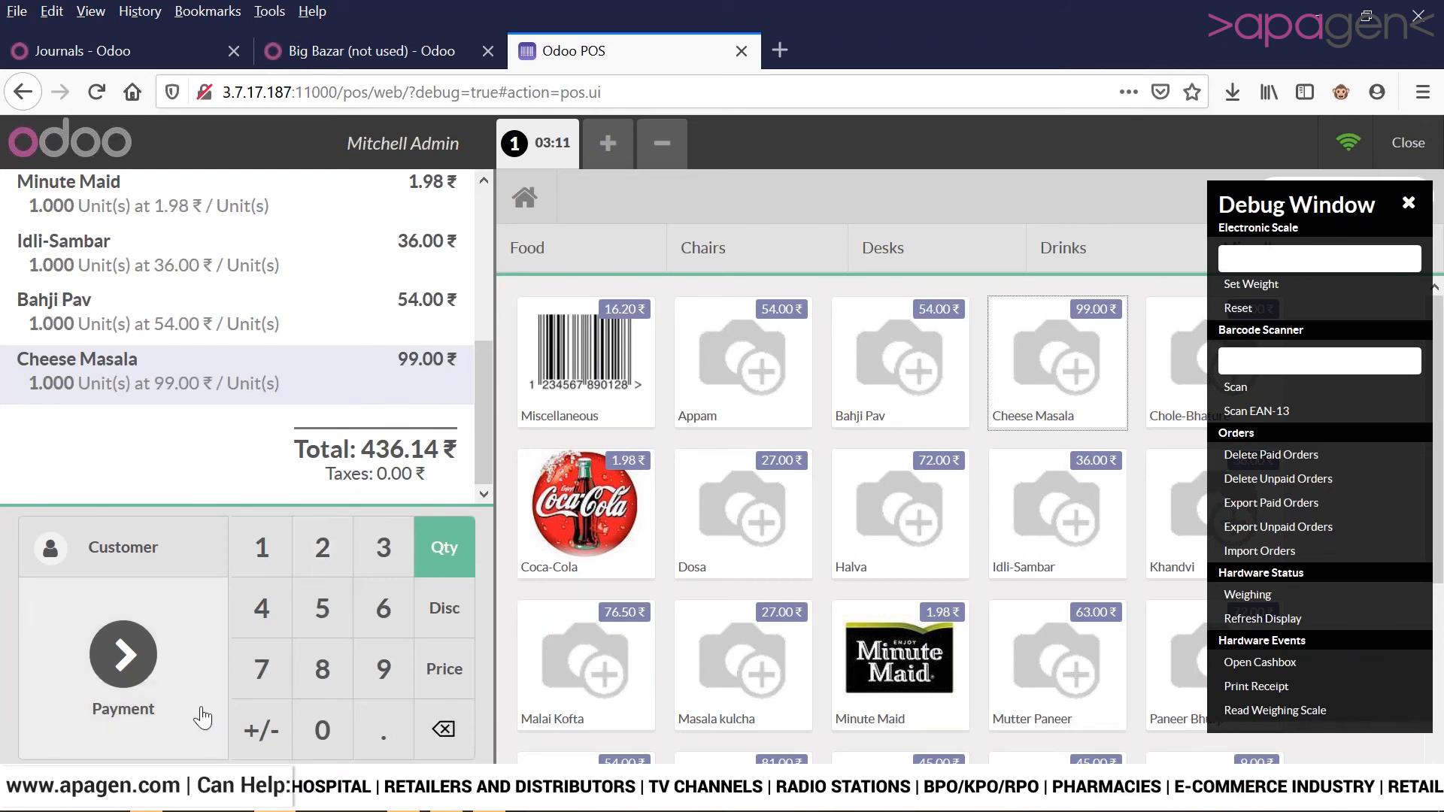
- Proceed to the order's payment and add two Cash (INR) lines with tendered amounts of 222.00 and 2.00
{"action": "left_click", "coordinate": [124, 654]}
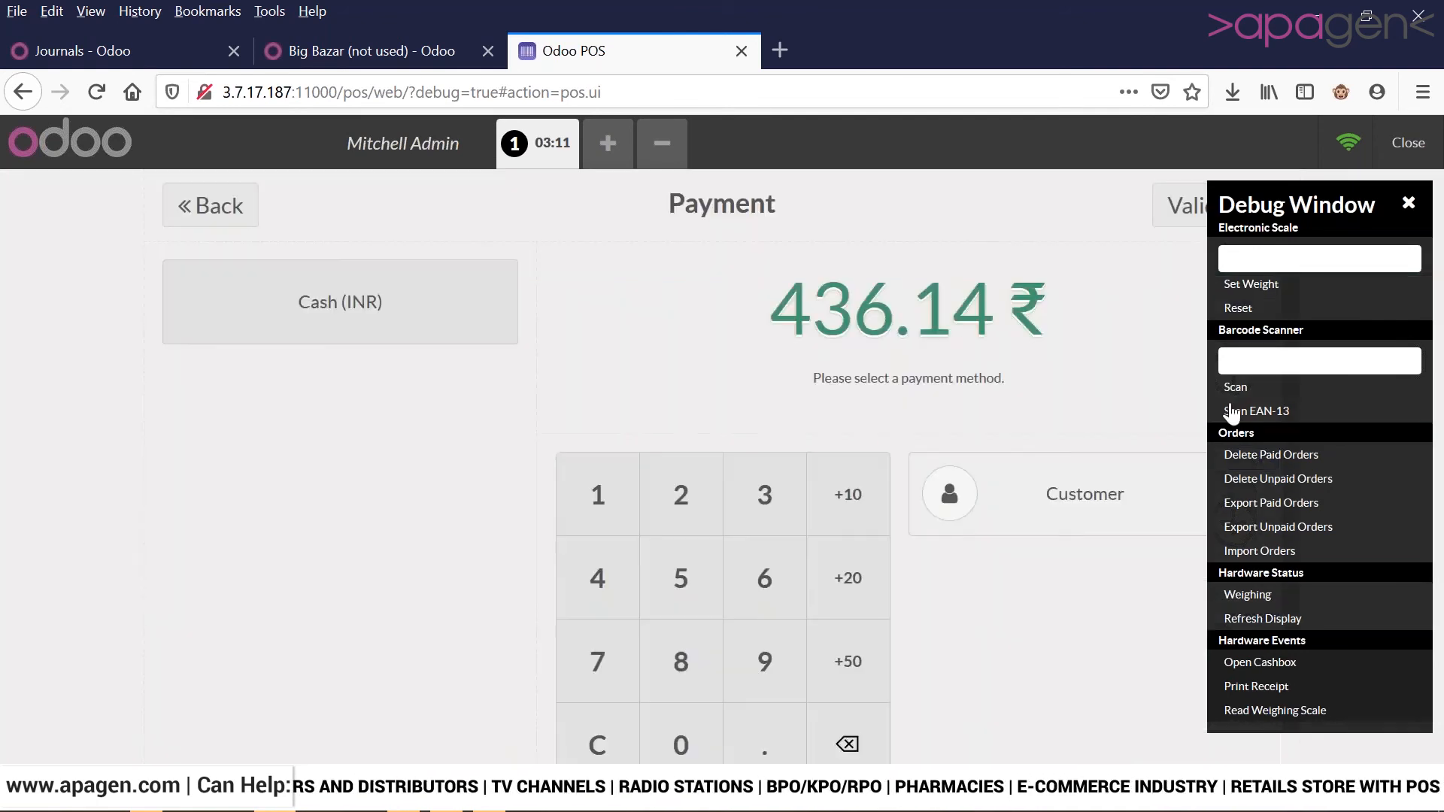
{"action": "double_click", "coordinate": [463, 291]}
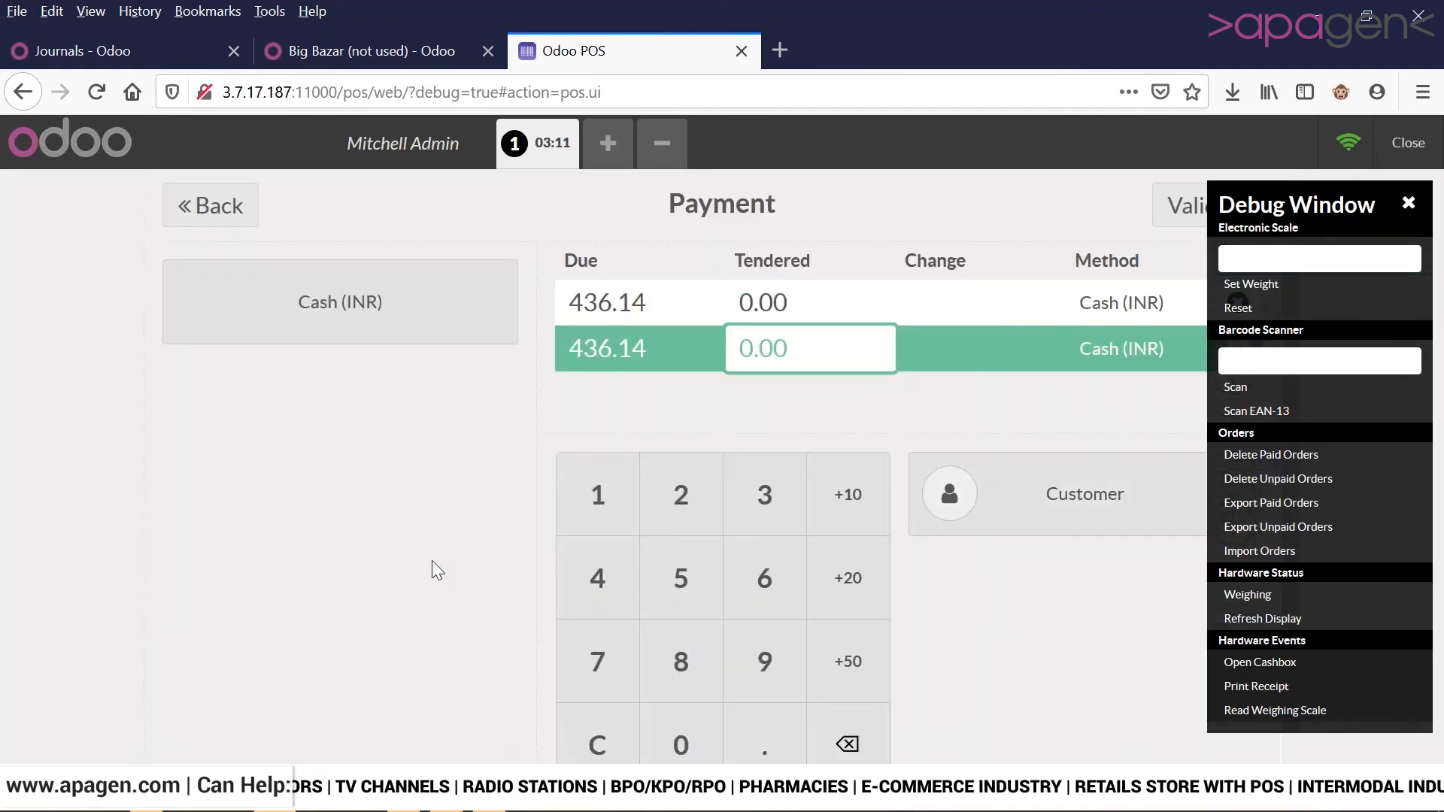
{"action": "left_click", "coordinate": [679, 503]}
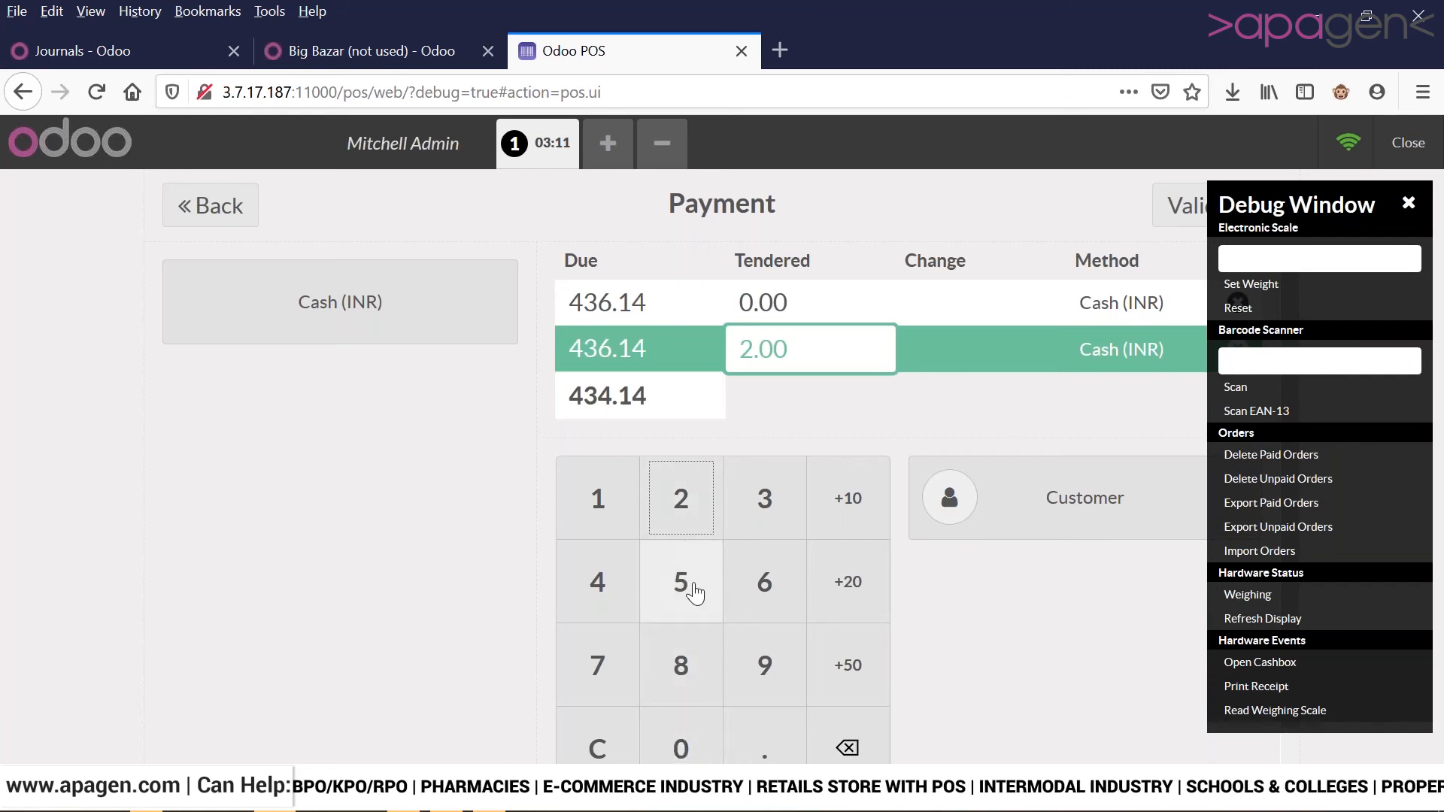
{"action": "left_click", "coordinate": [794, 360]}
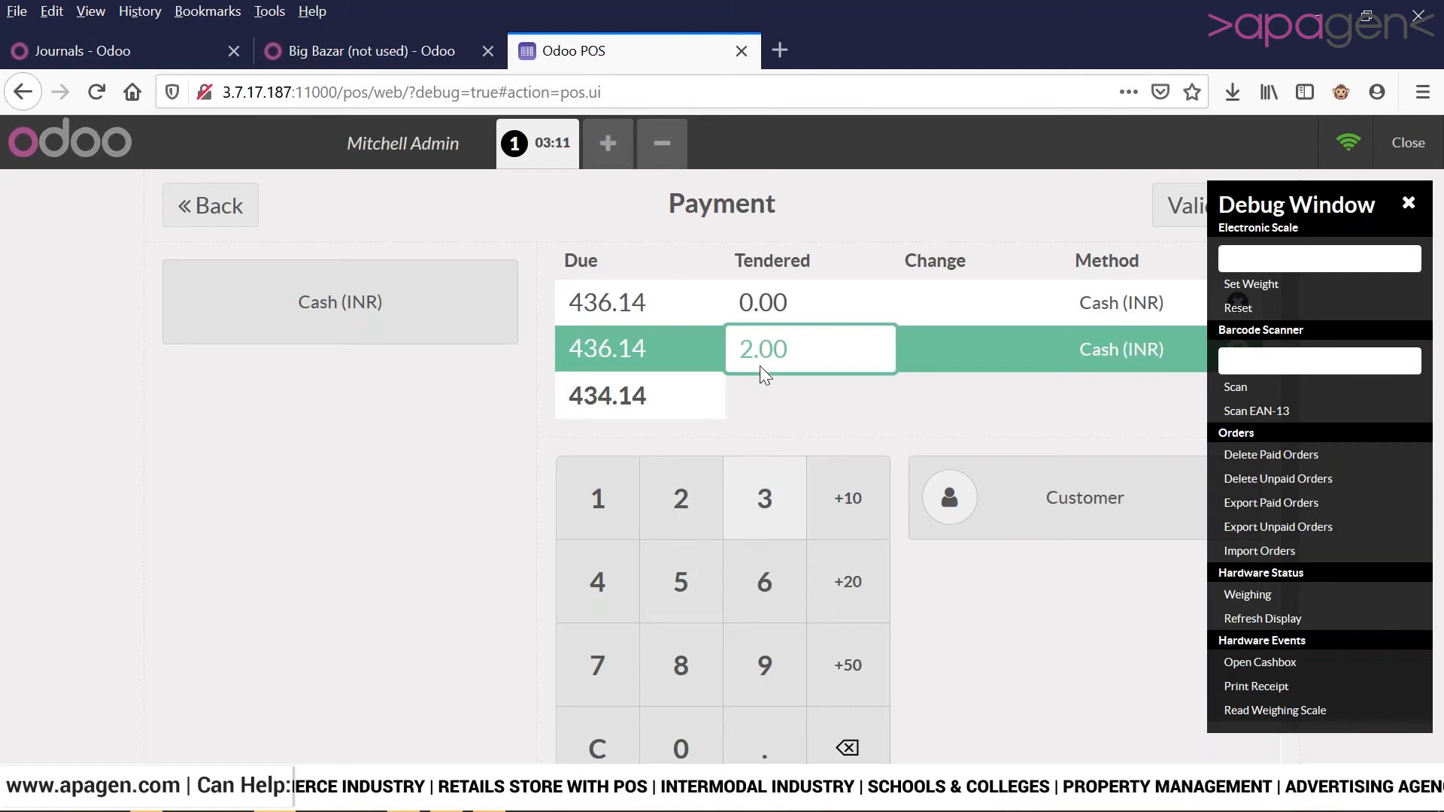
{"action": "left_click", "coordinate": [765, 310]}
{"action": "left_click", "coordinate": [690, 505]}
{"action": "left_click", "coordinate": [691, 507]}
{"action": "left_click", "coordinate": [691, 507]}
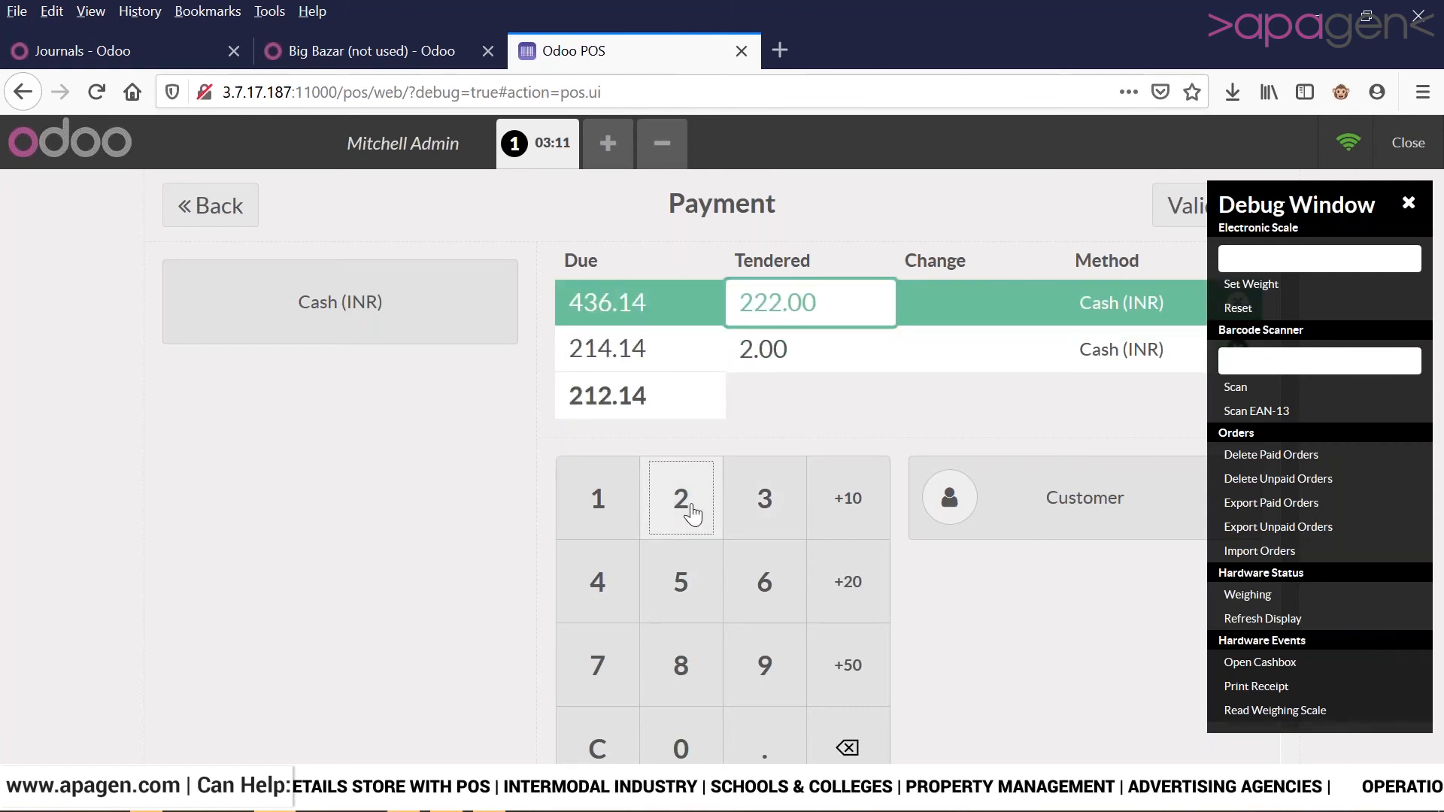
{"action": "left_click", "coordinate": [766, 401]}
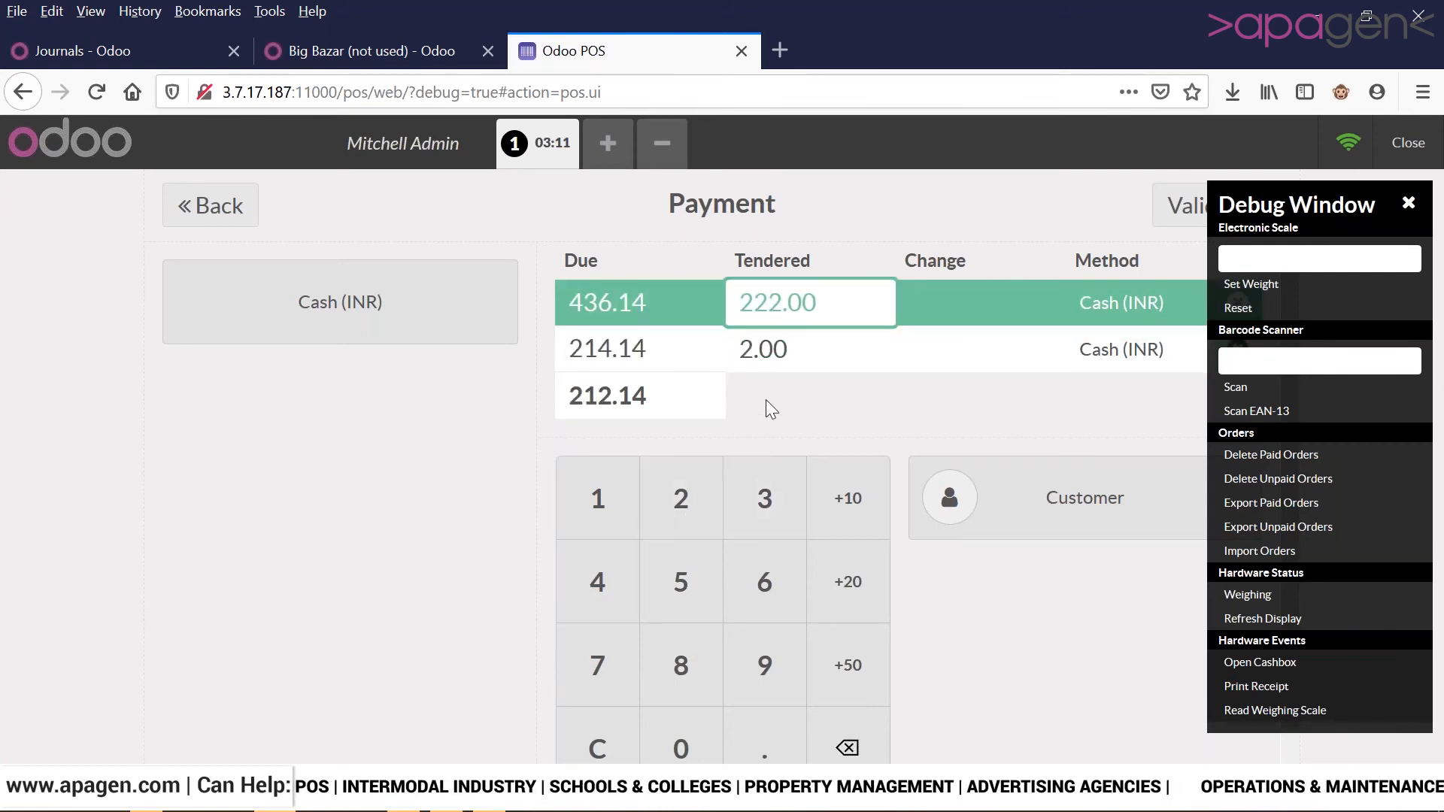
{"action": "left_click", "coordinate": [977, 505]}
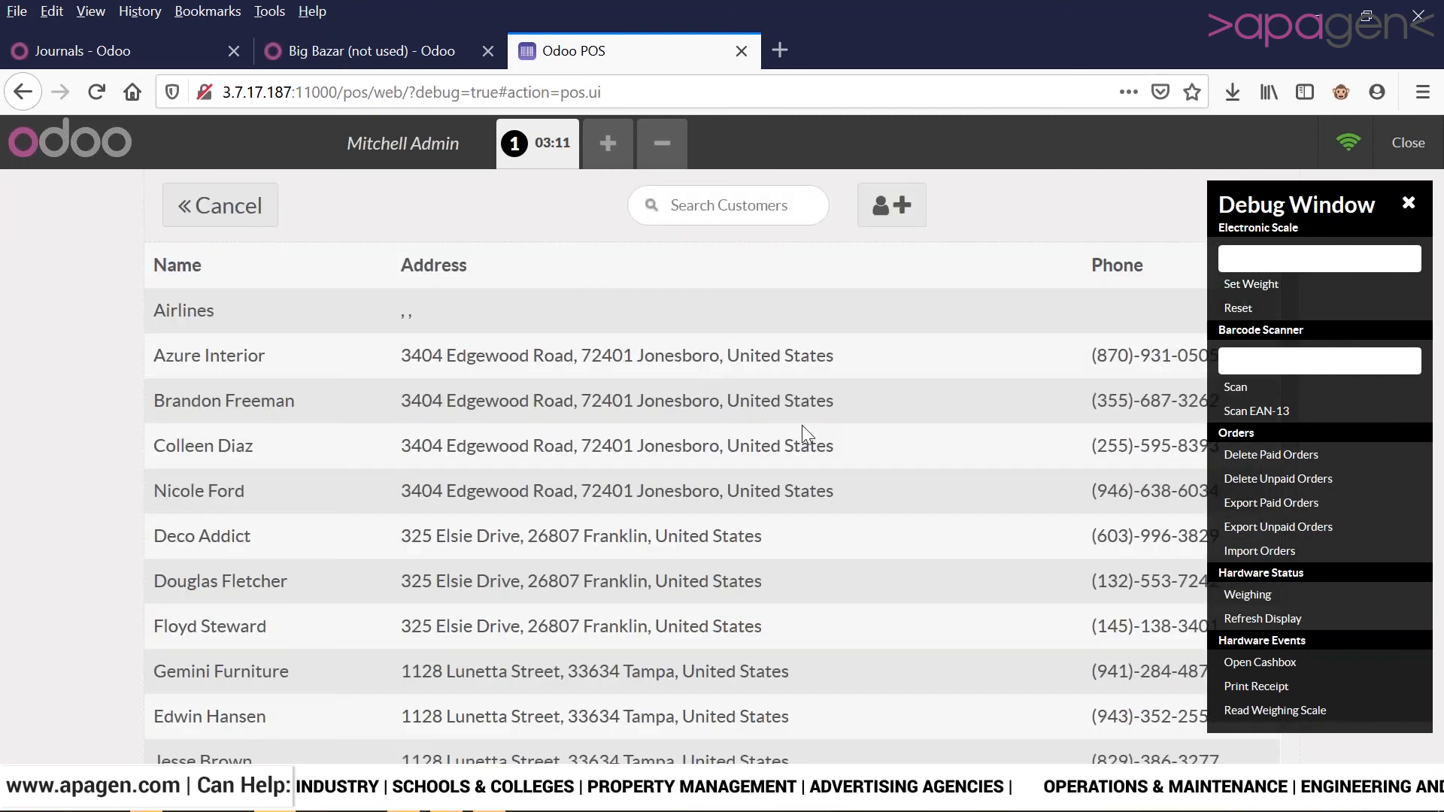
{"action": "left_click", "coordinate": [702, 361]}
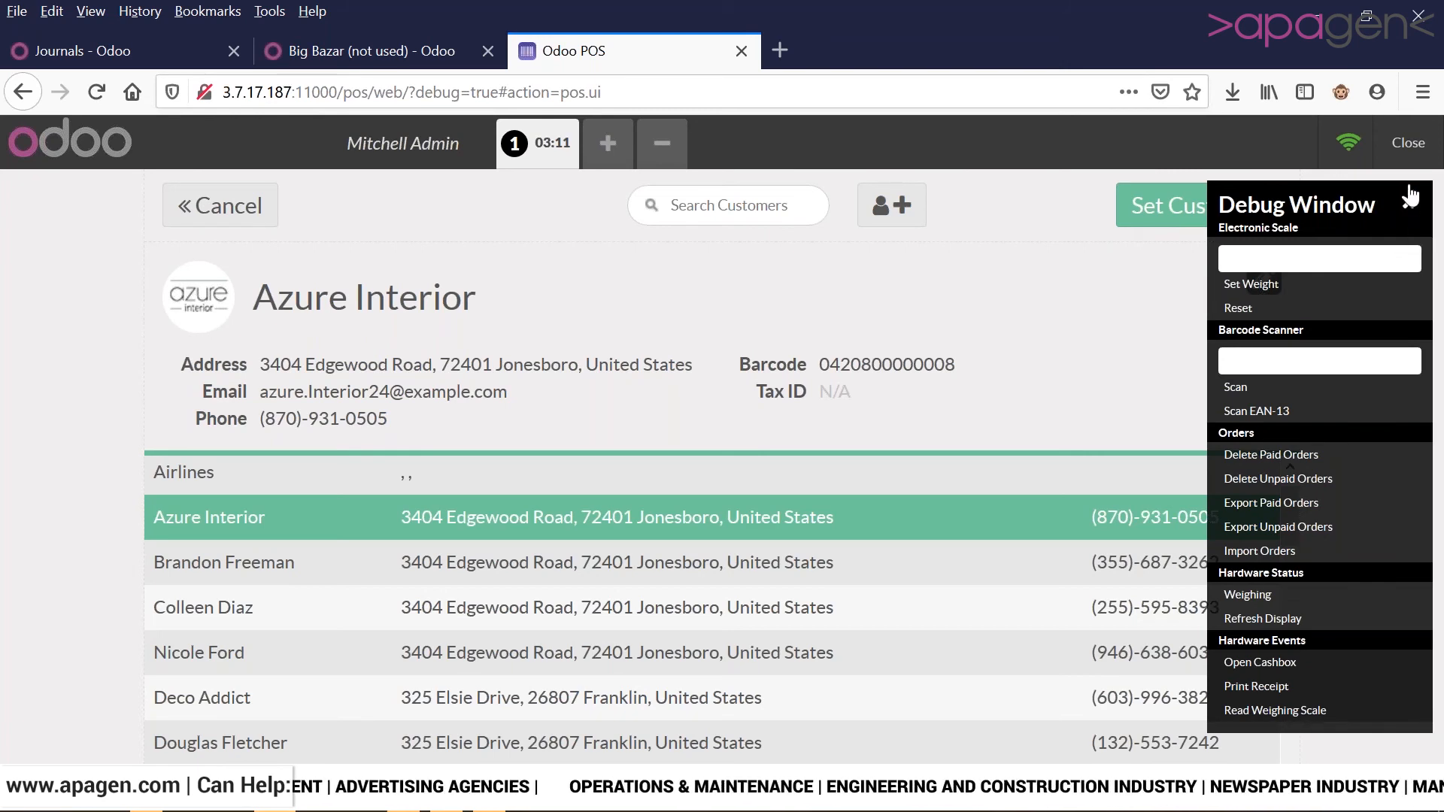
{"action": "scroll", "coordinate": [906, 471], "scroll_direction": "up", "scroll_amount": 2}
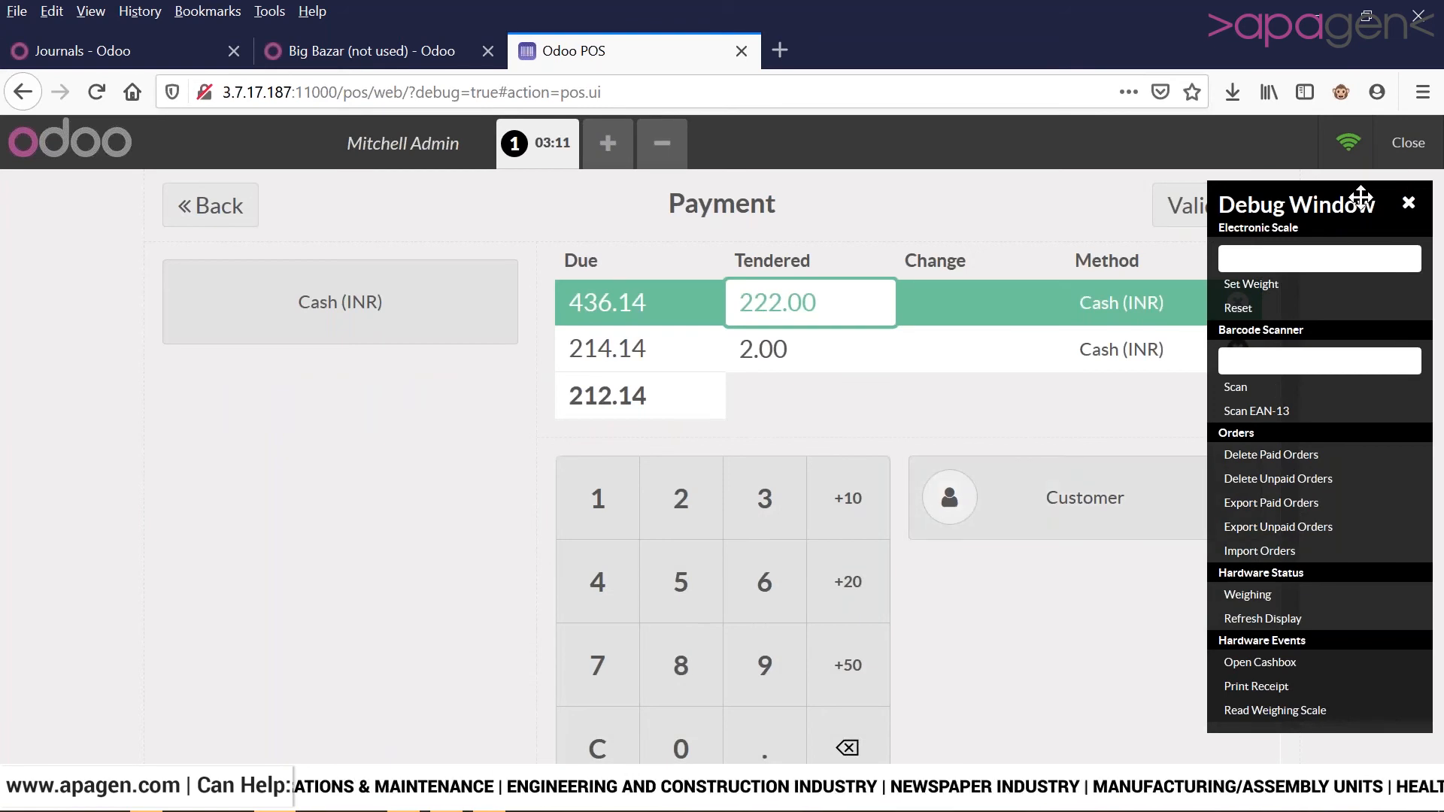
- Close the debug window and replace both cash lines with a single Cash (INR) line of 5,555.00 tendered
{"action": "left_click", "coordinate": [1409, 205]}
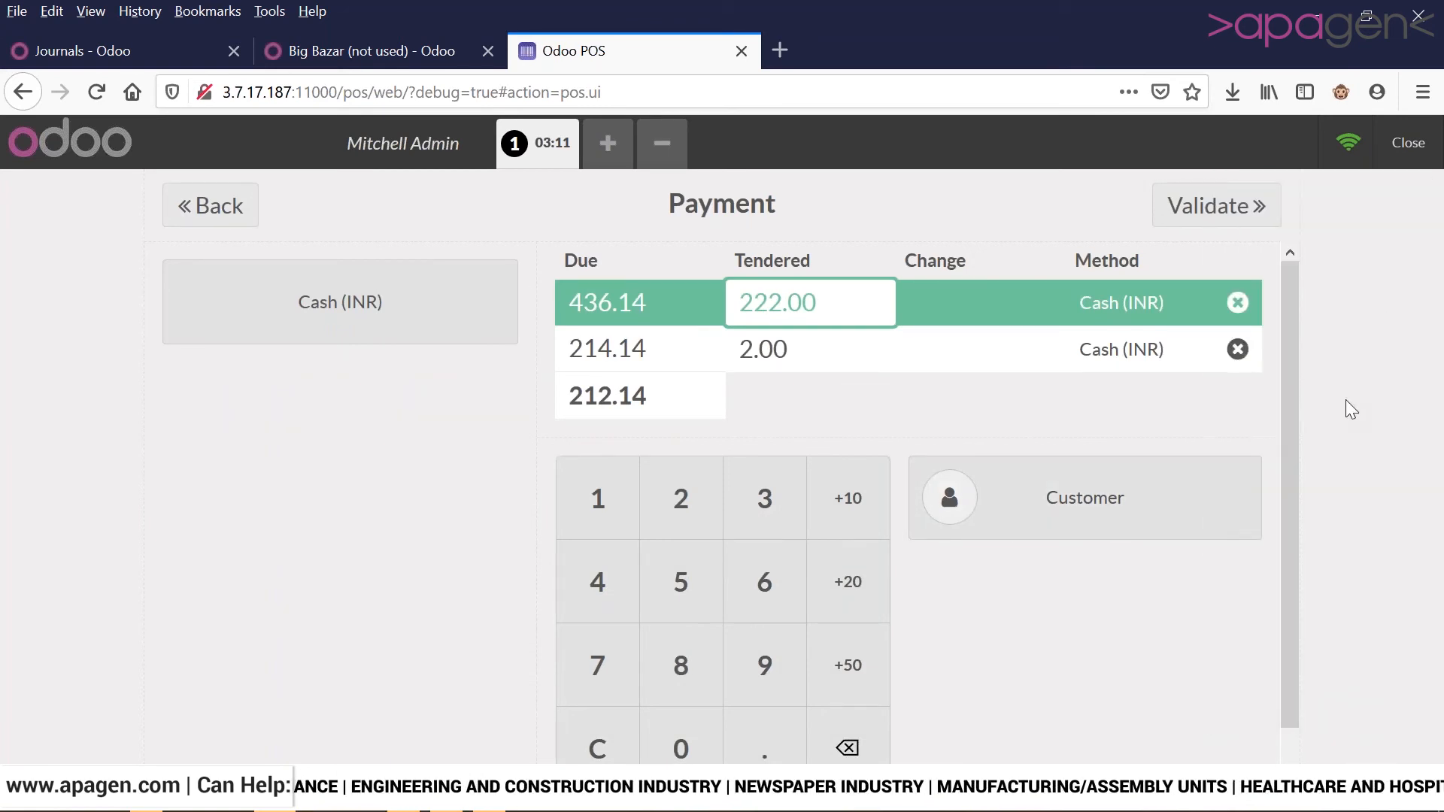
{"action": "left_click", "coordinate": [1238, 303]}
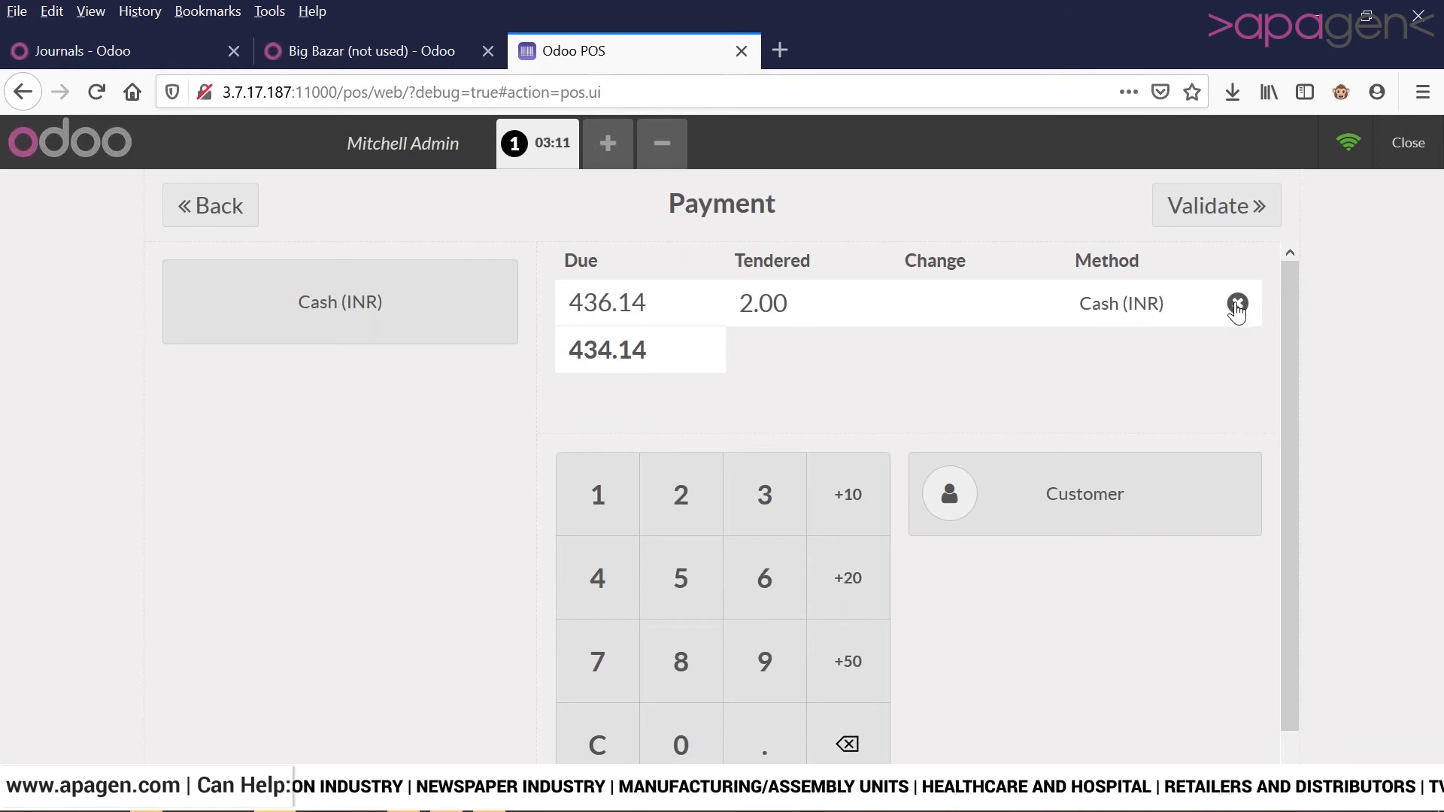
{"action": "left_click", "coordinate": [1238, 303]}
{"action": "left_click", "coordinate": [339, 334]}
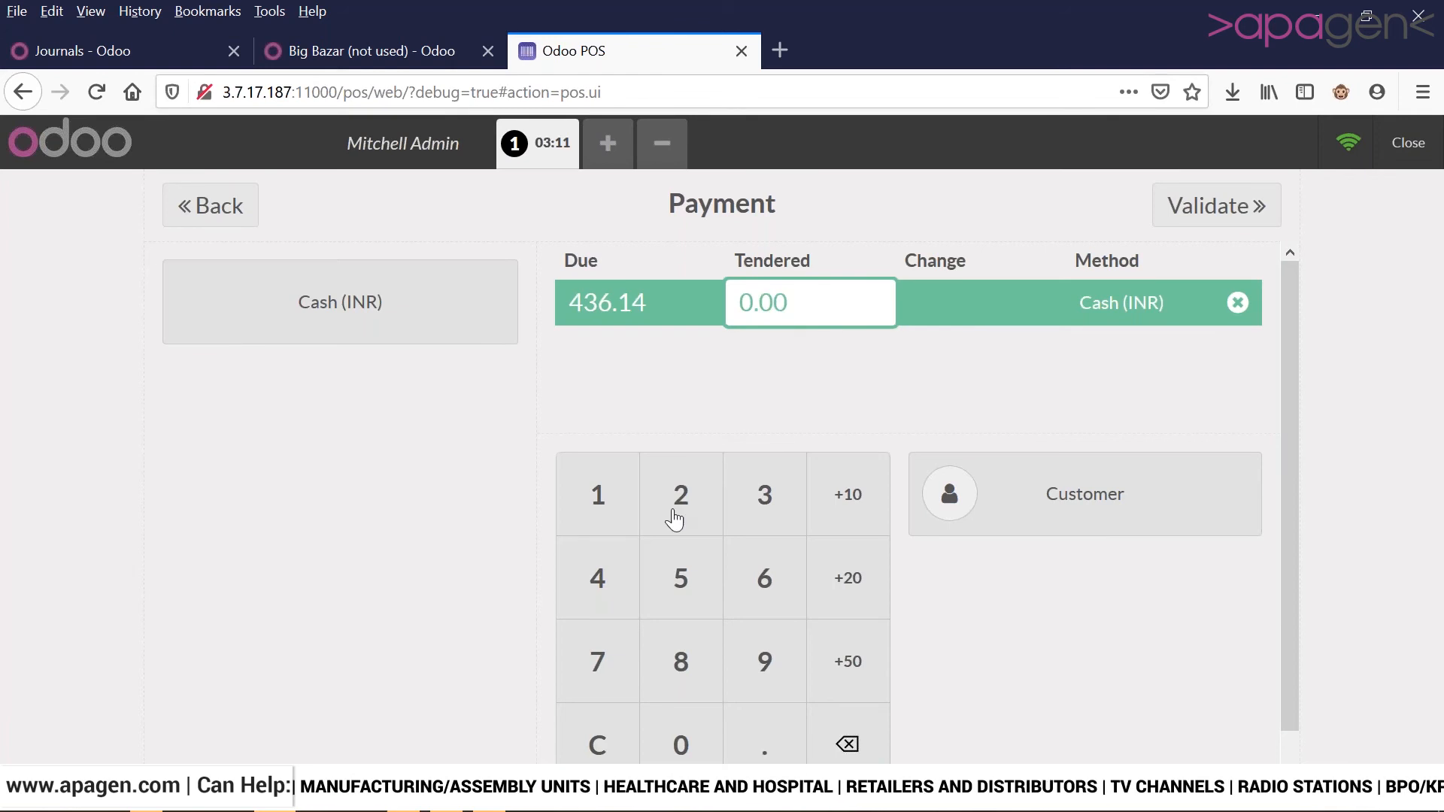
{"action": "double_click", "coordinate": [666, 578]}
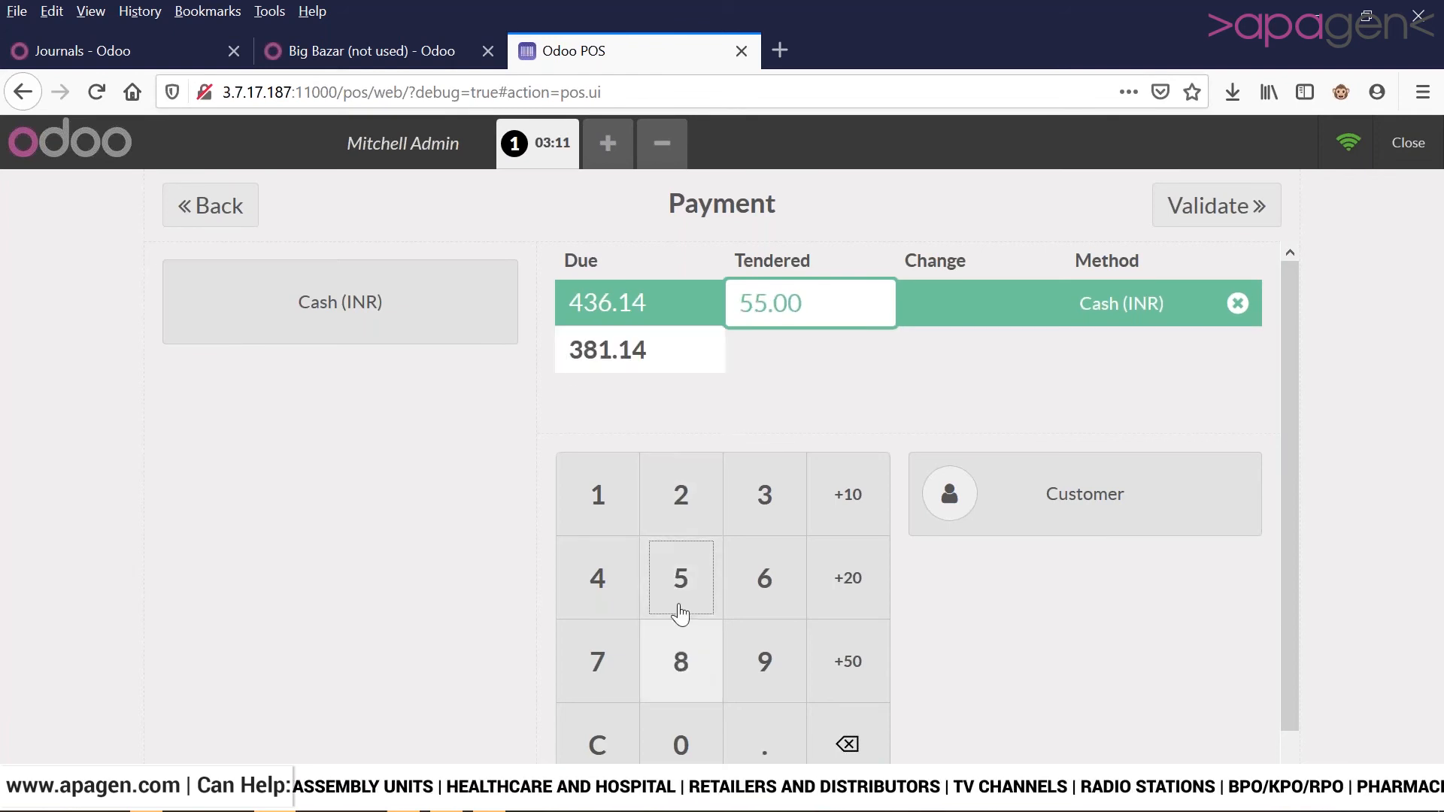
{"action": "double_click", "coordinate": [679, 606]}
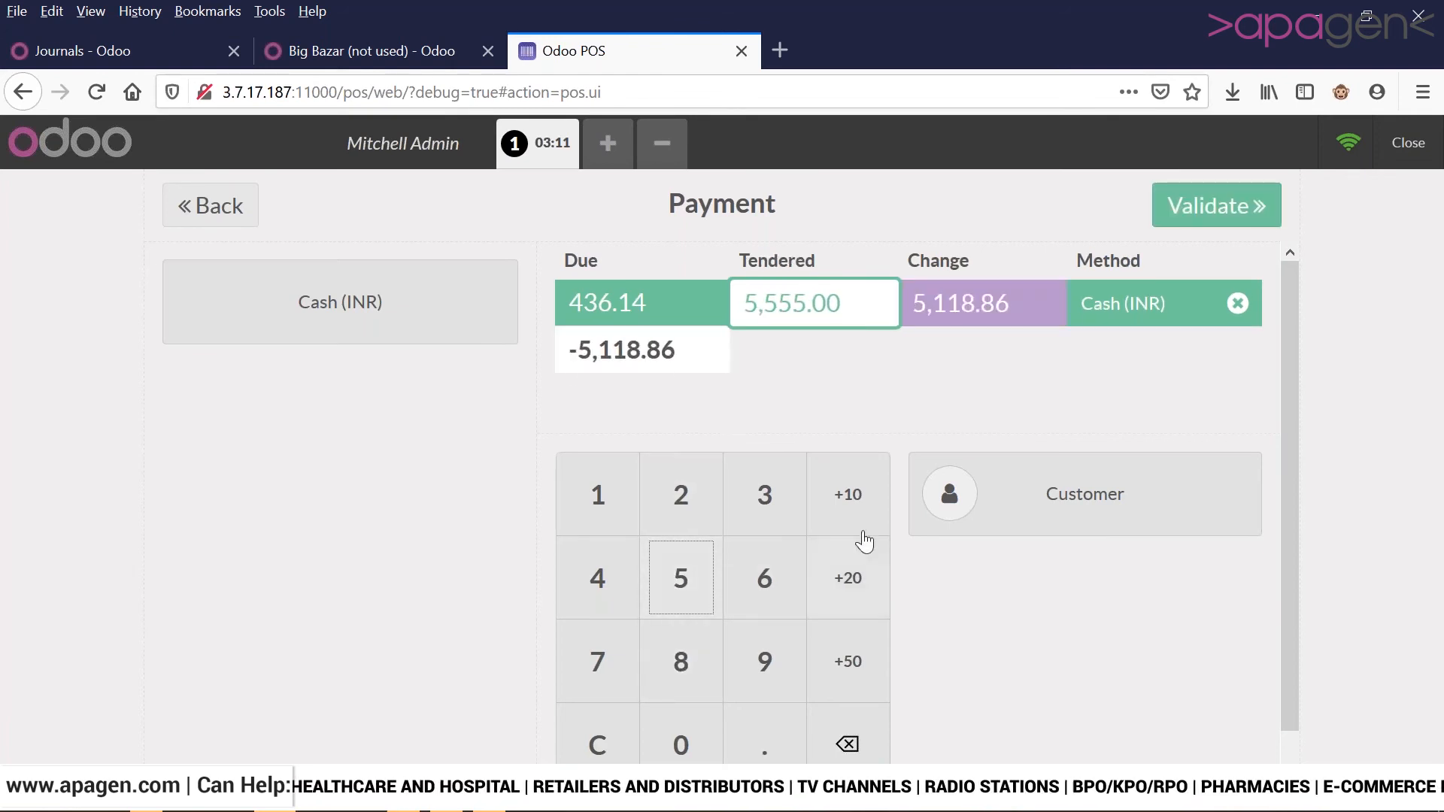
- Validate the order's payment, move on to the next order and close the point of sale session screen
{"action": "left_click", "coordinate": [1195, 218]}
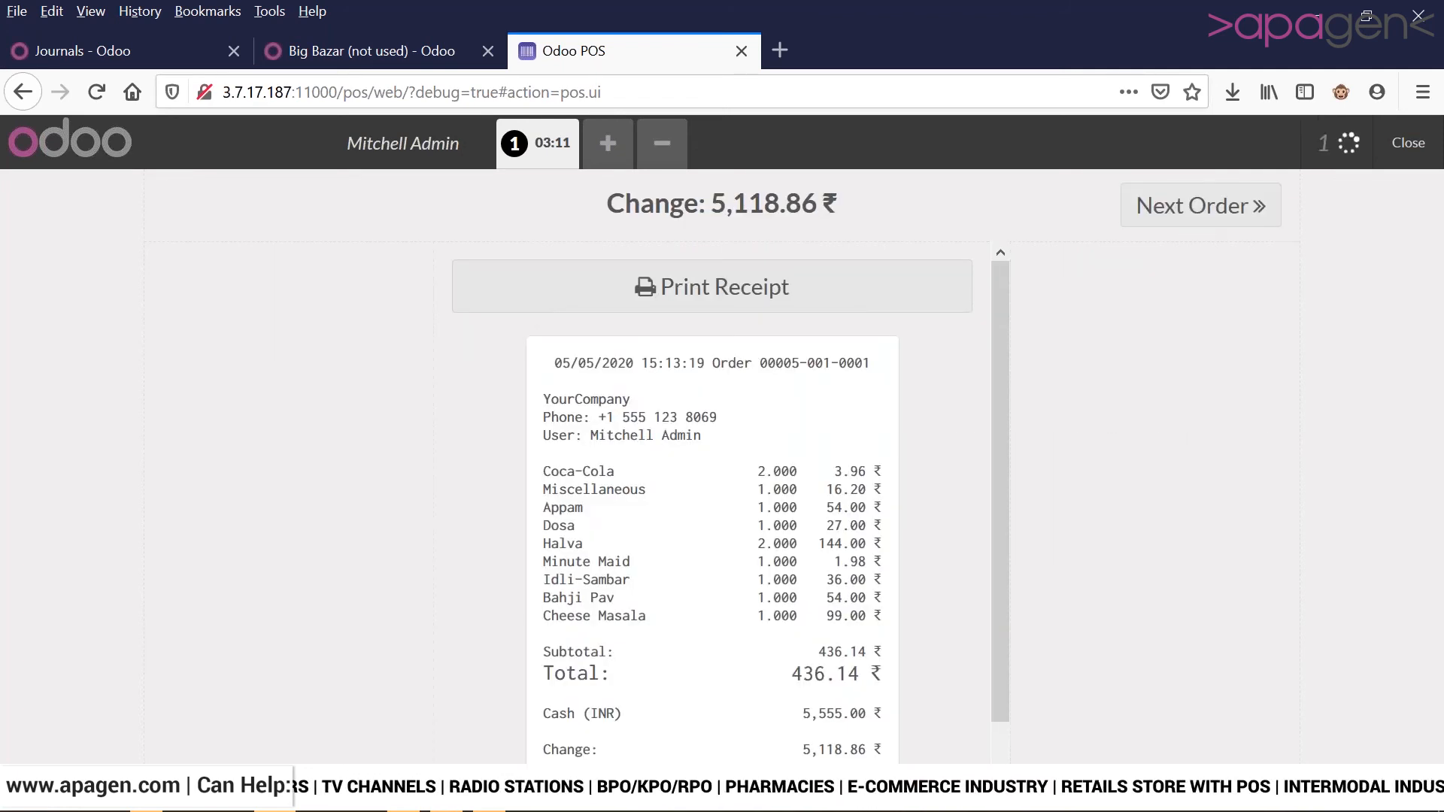
{"action": "left_click", "coordinate": [1201, 205]}
{"action": "left_click", "coordinate": [1394, 151]}
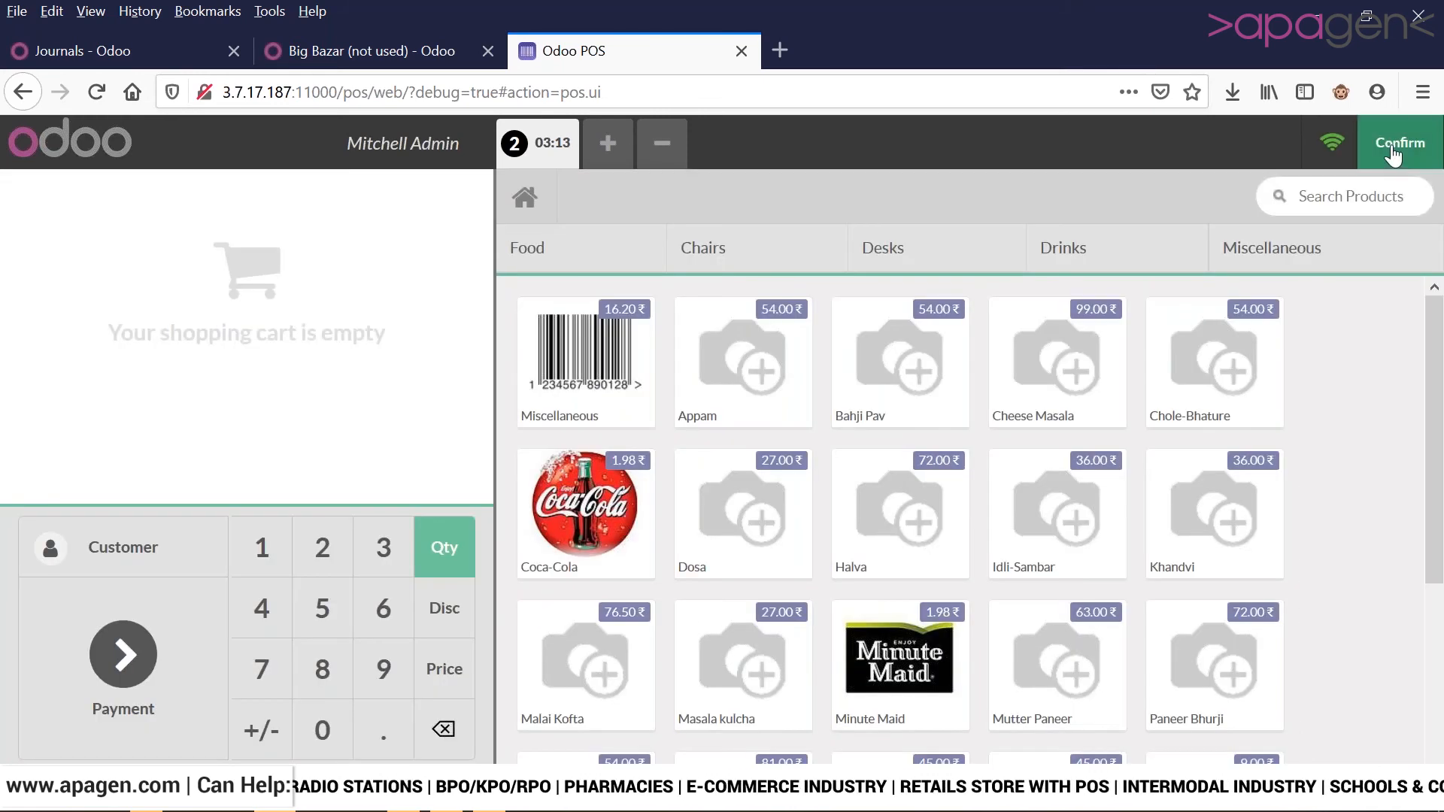
{"action": "left_click", "coordinate": [1393, 150]}
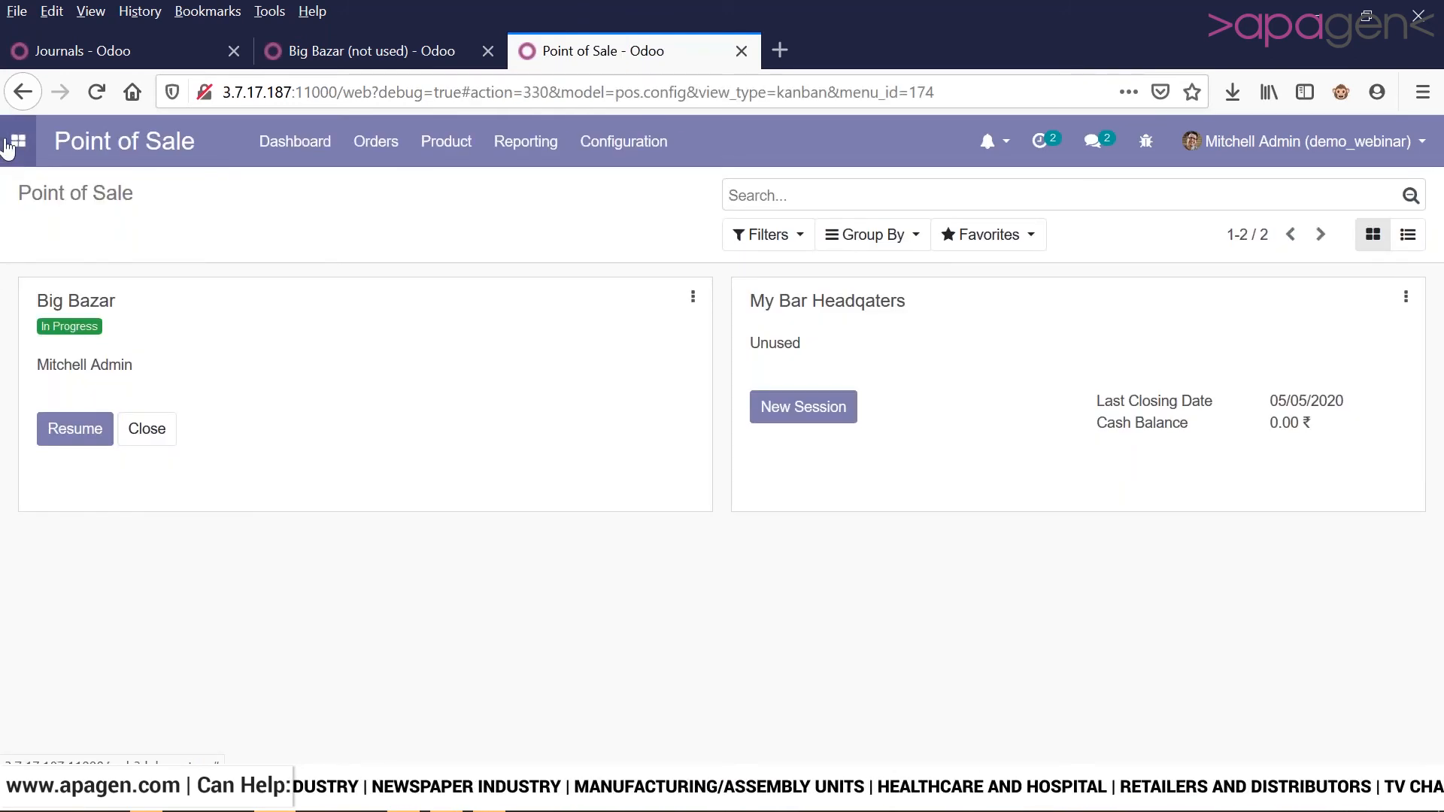
- Switch from Point of Sale to the Website app
{"action": "left_click", "coordinate": [9, 146]}
{"action": "left_click", "coordinate": [9, 146]}
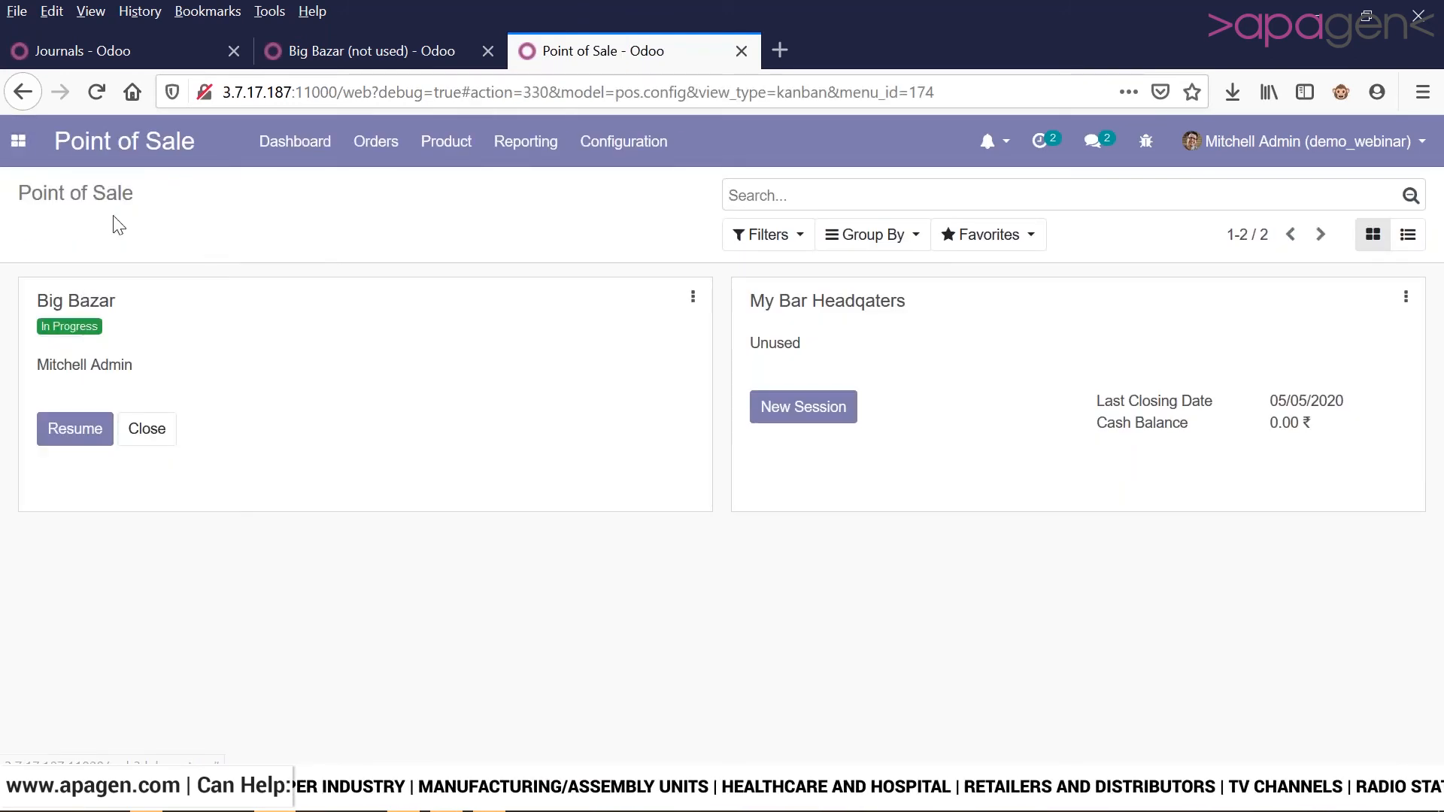
{"action": "left_click", "coordinate": [16, 143]}
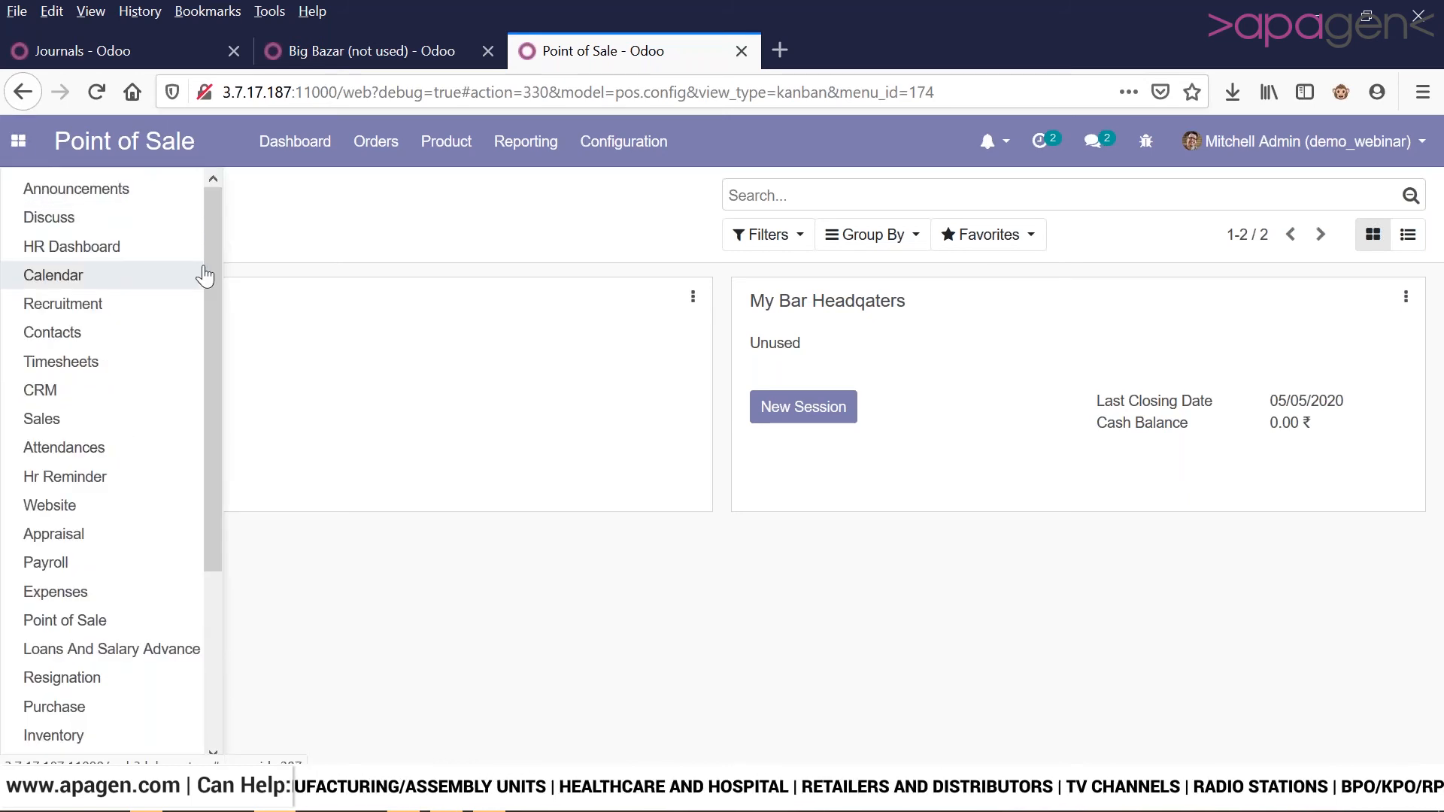
{"action": "left_click_drag", "start_coordinate": [214, 288], "coordinate": [178, 264]}
{"action": "left_click_drag", "start_coordinate": [193, 410], "coordinate": [197, 603]}
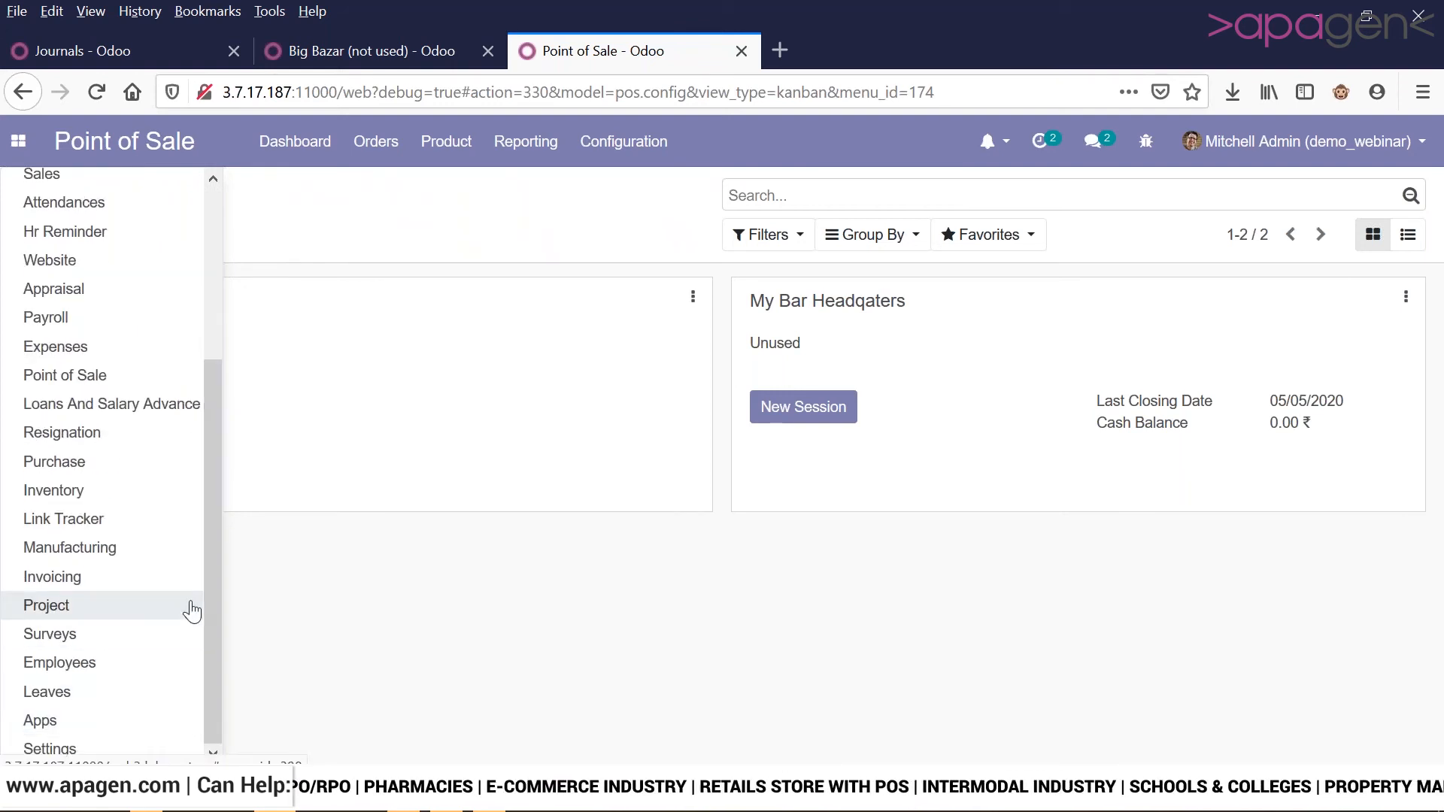
{"action": "left_click_drag", "start_coordinate": [211, 559], "coordinate": [217, 528]}
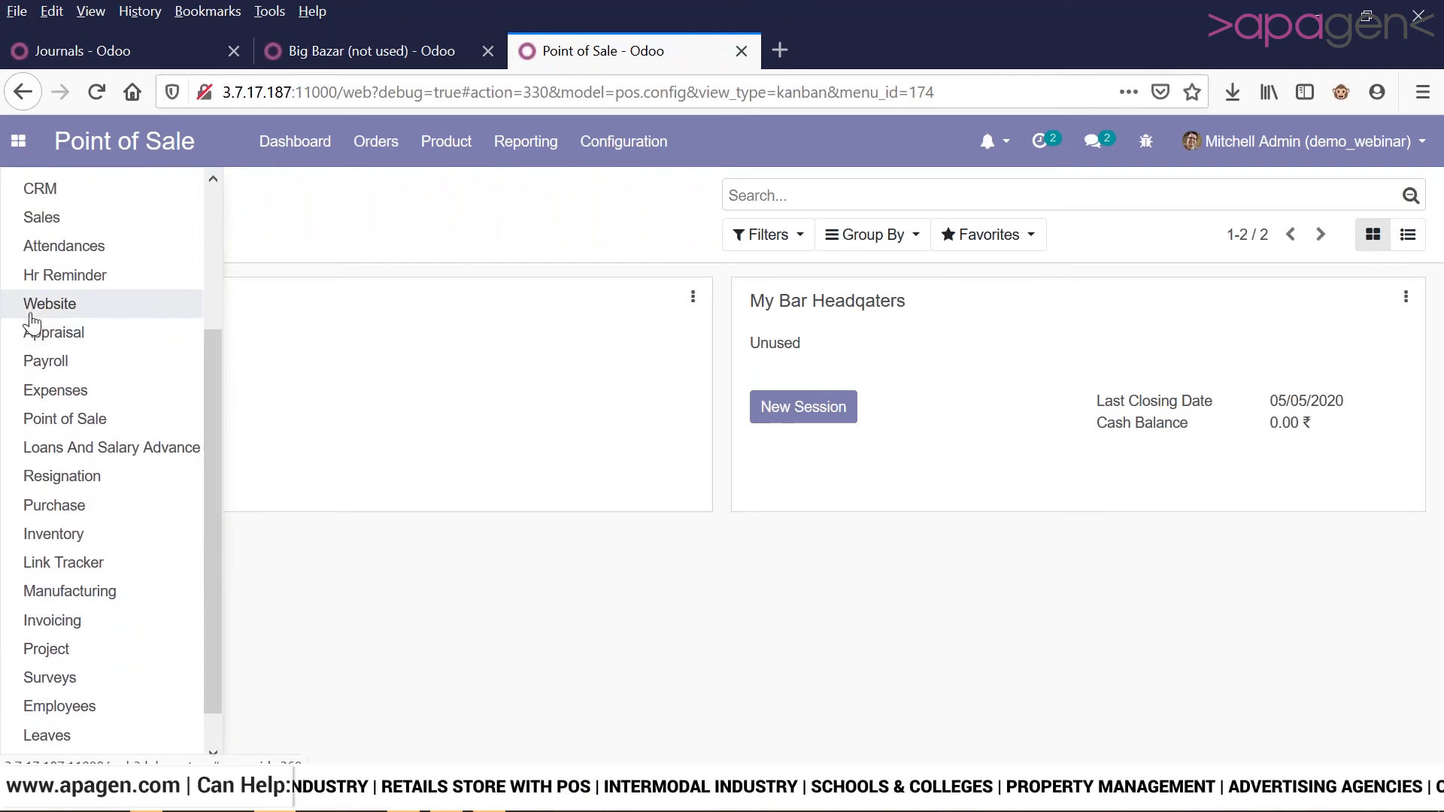
{"action": "left_click", "coordinate": [31, 314]}
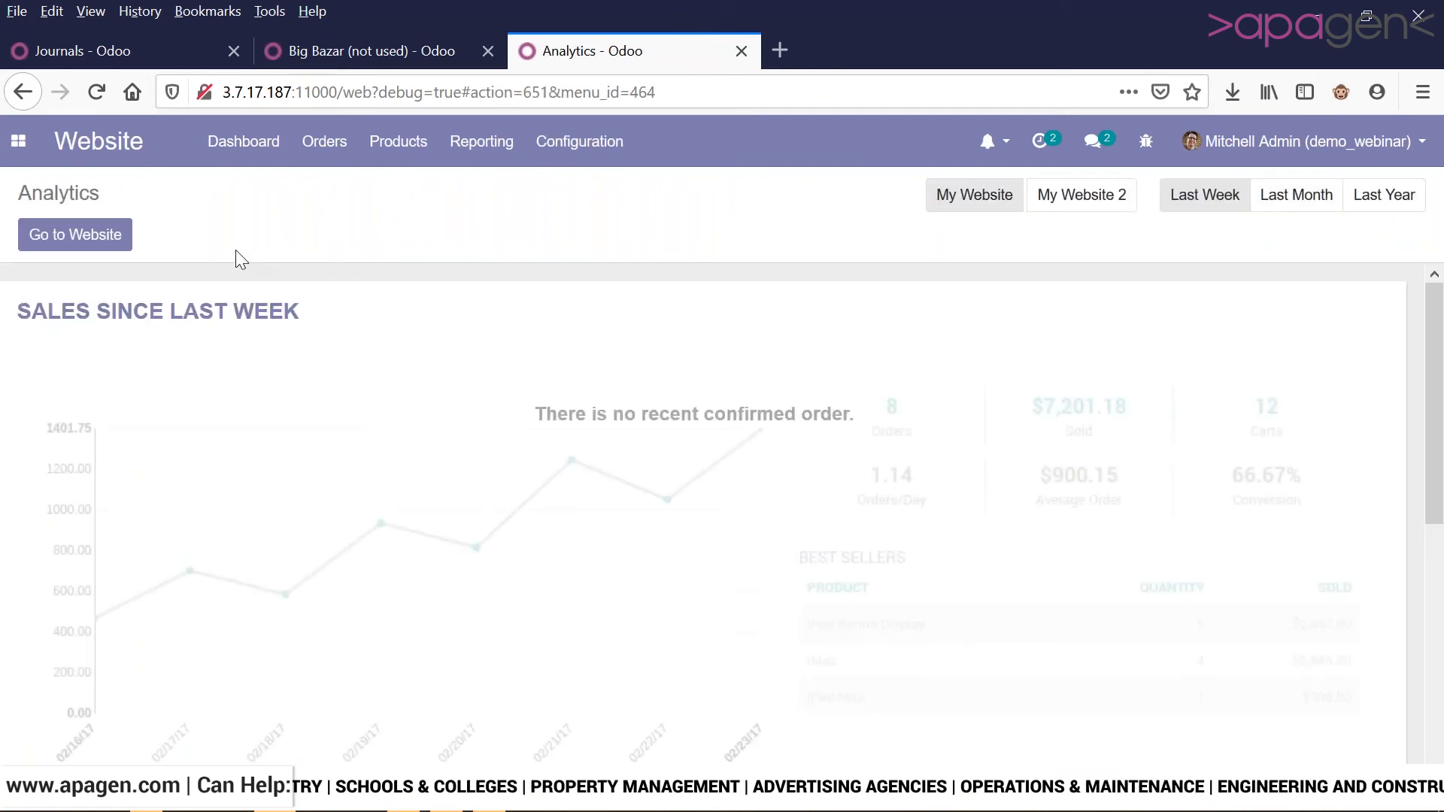
- Open the Website settings and examine the website, social media, features, products and pricing options for My Website
{"action": "left_click", "coordinate": [579, 143]}
{"action": "left_click", "coordinate": [580, 187]}
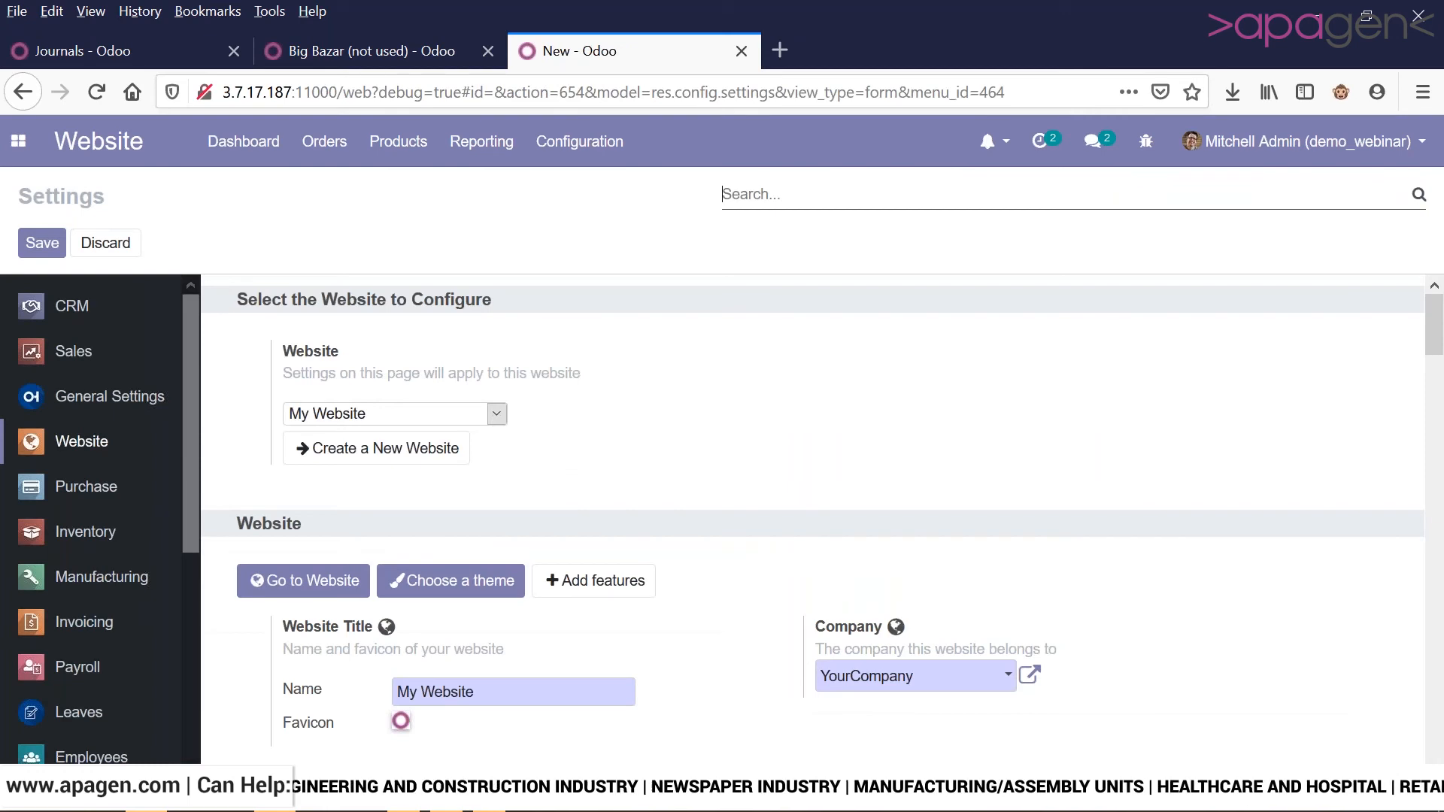
{"action": "scroll", "coordinate": [709, 404], "scroll_direction": "down", "scroll_amount": 3}
{"action": "scroll", "coordinate": [714, 407], "scroll_direction": "up", "scroll_amount": 3}
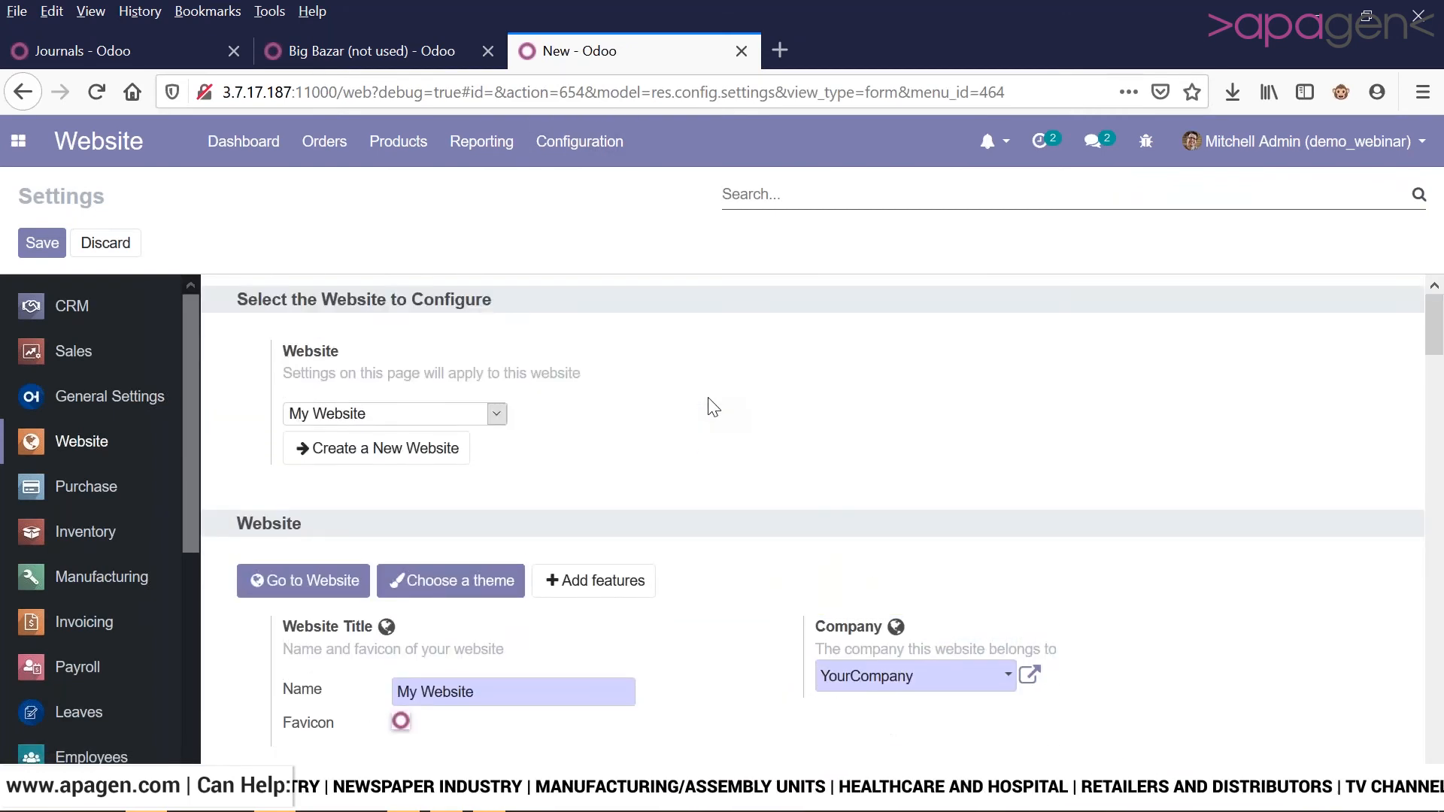
{"action": "scroll", "coordinate": [714, 407], "scroll_direction": "down", "scroll_amount": 3}
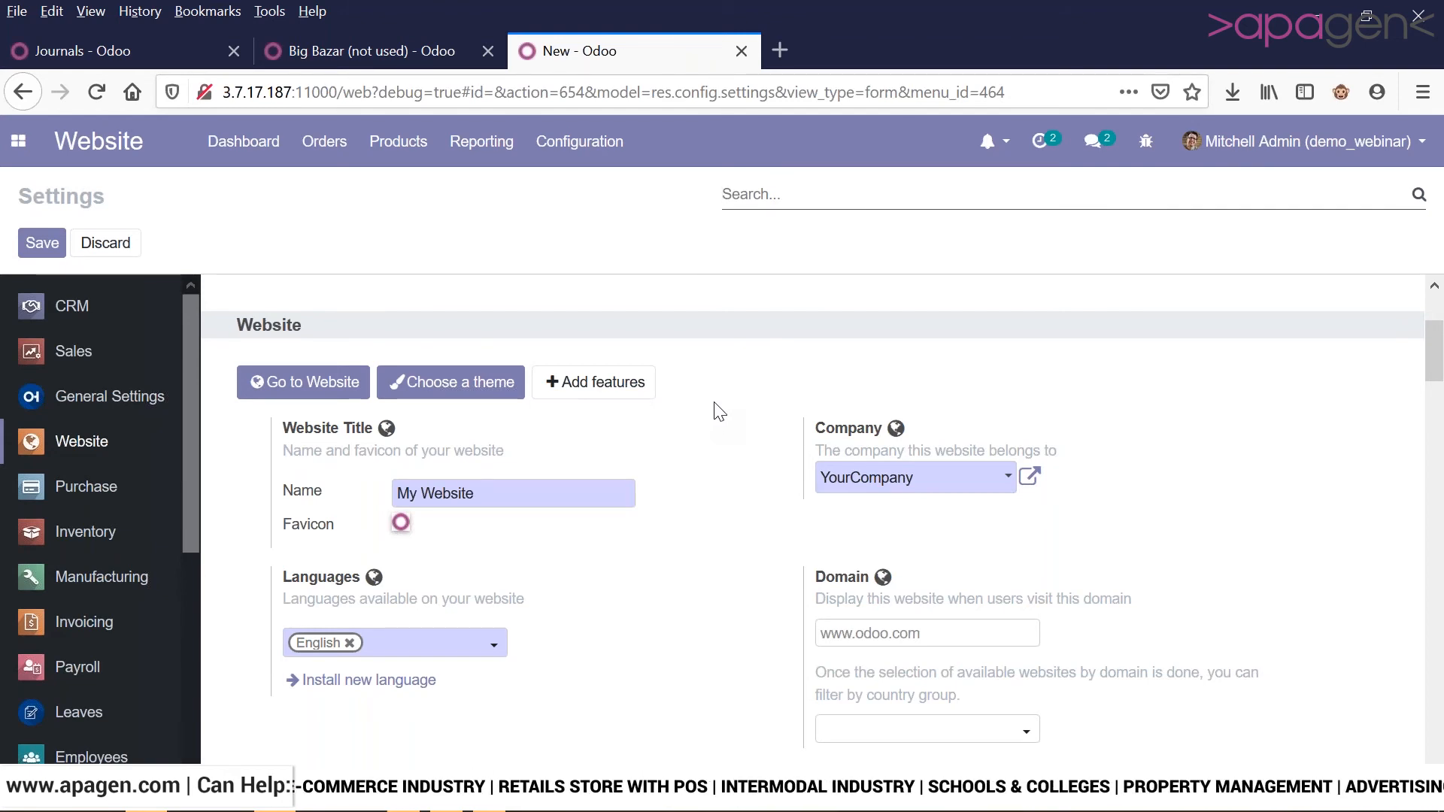
{"action": "scroll", "coordinate": [719, 414], "scroll_direction": "down", "scroll_amount": 5}
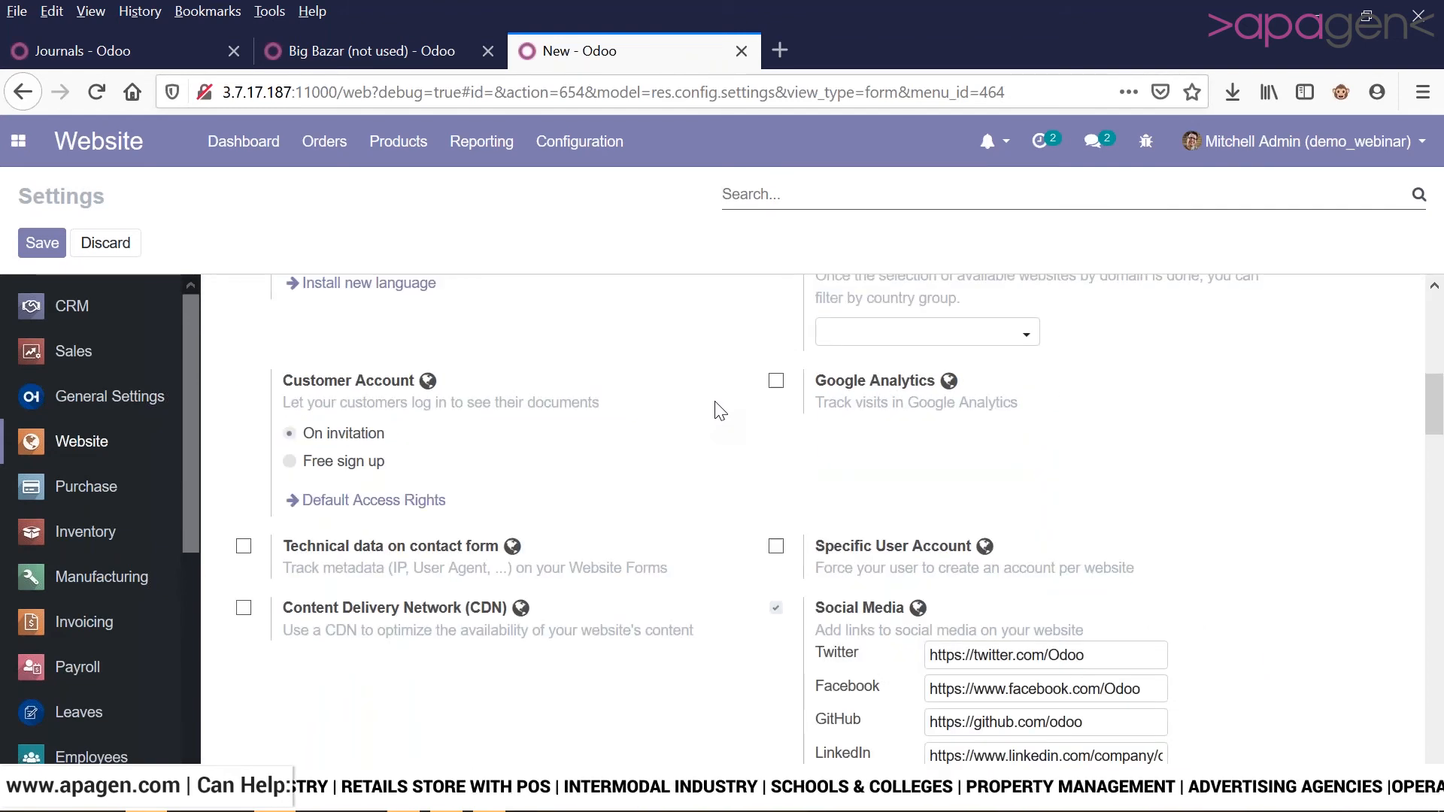
{"action": "scroll", "coordinate": [718, 412], "scroll_direction": "down", "scroll_amount": 6}
{"action": "scroll", "coordinate": [718, 407], "scroll_direction": "up", "scroll_amount": 4}
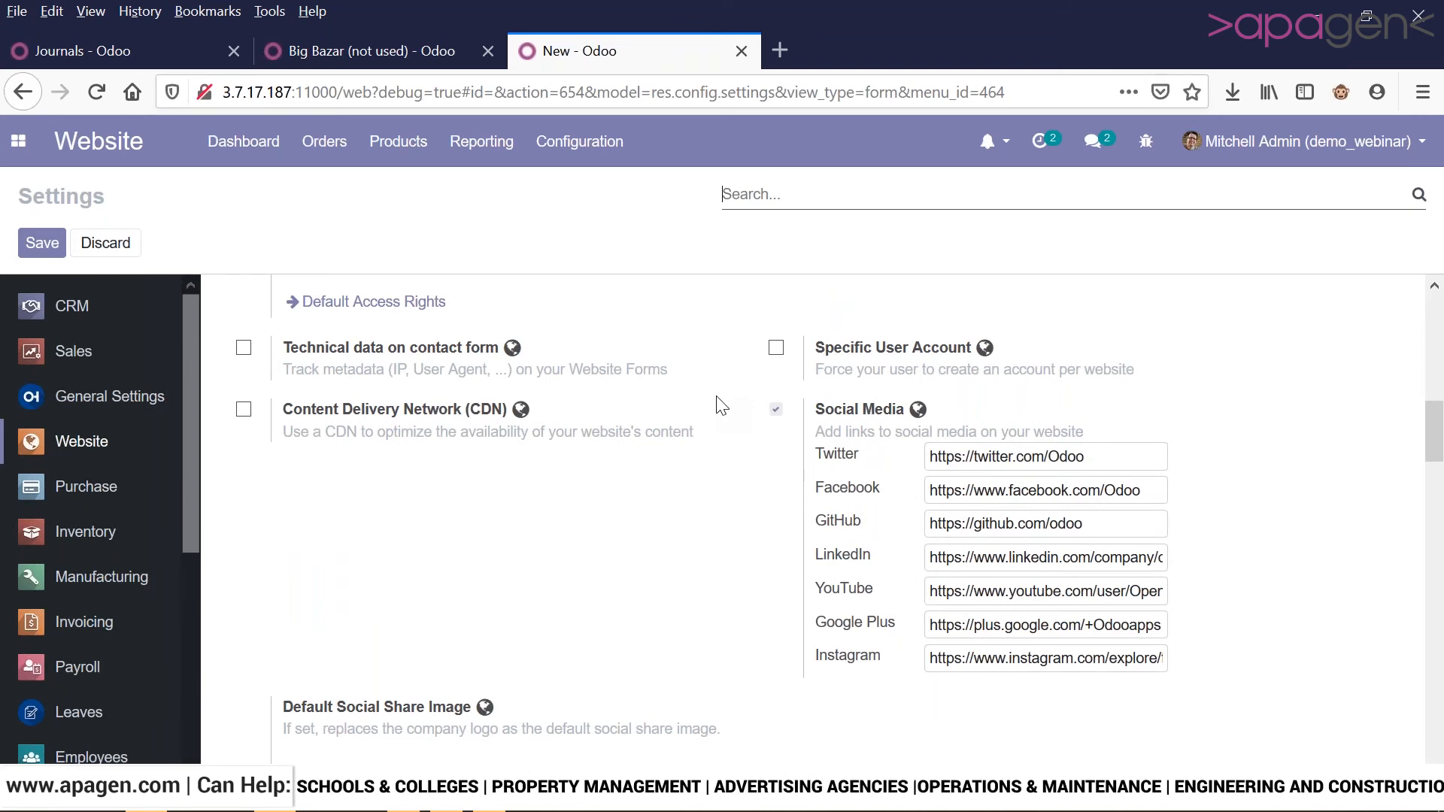
{"action": "scroll", "coordinate": [718, 406], "scroll_direction": "down", "scroll_amount": 6}
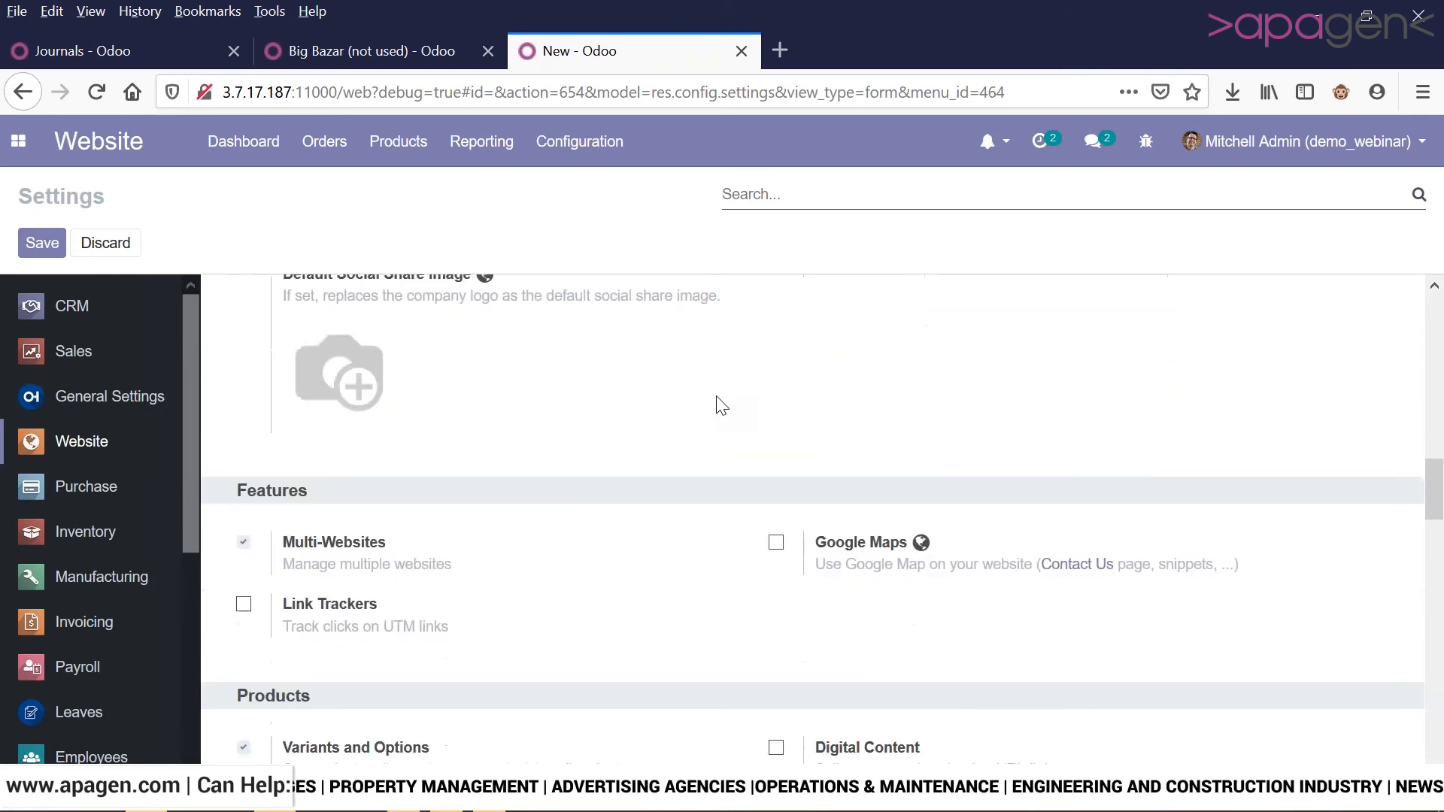
{"action": "scroll", "coordinate": [723, 406], "scroll_direction": "down", "scroll_amount": 5}
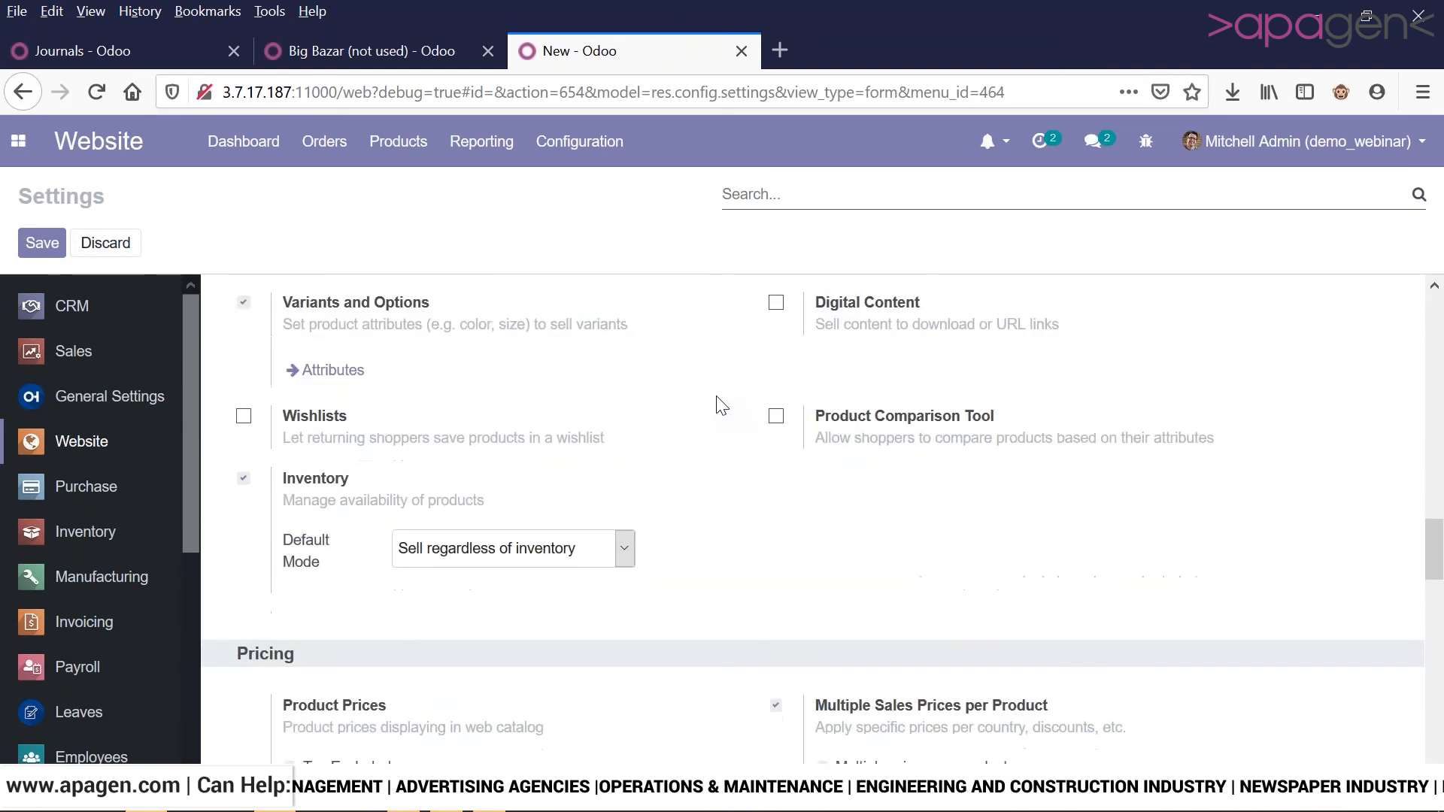
{"action": "scroll", "coordinate": [722, 406], "scroll_direction": "up", "scroll_amount": 2}
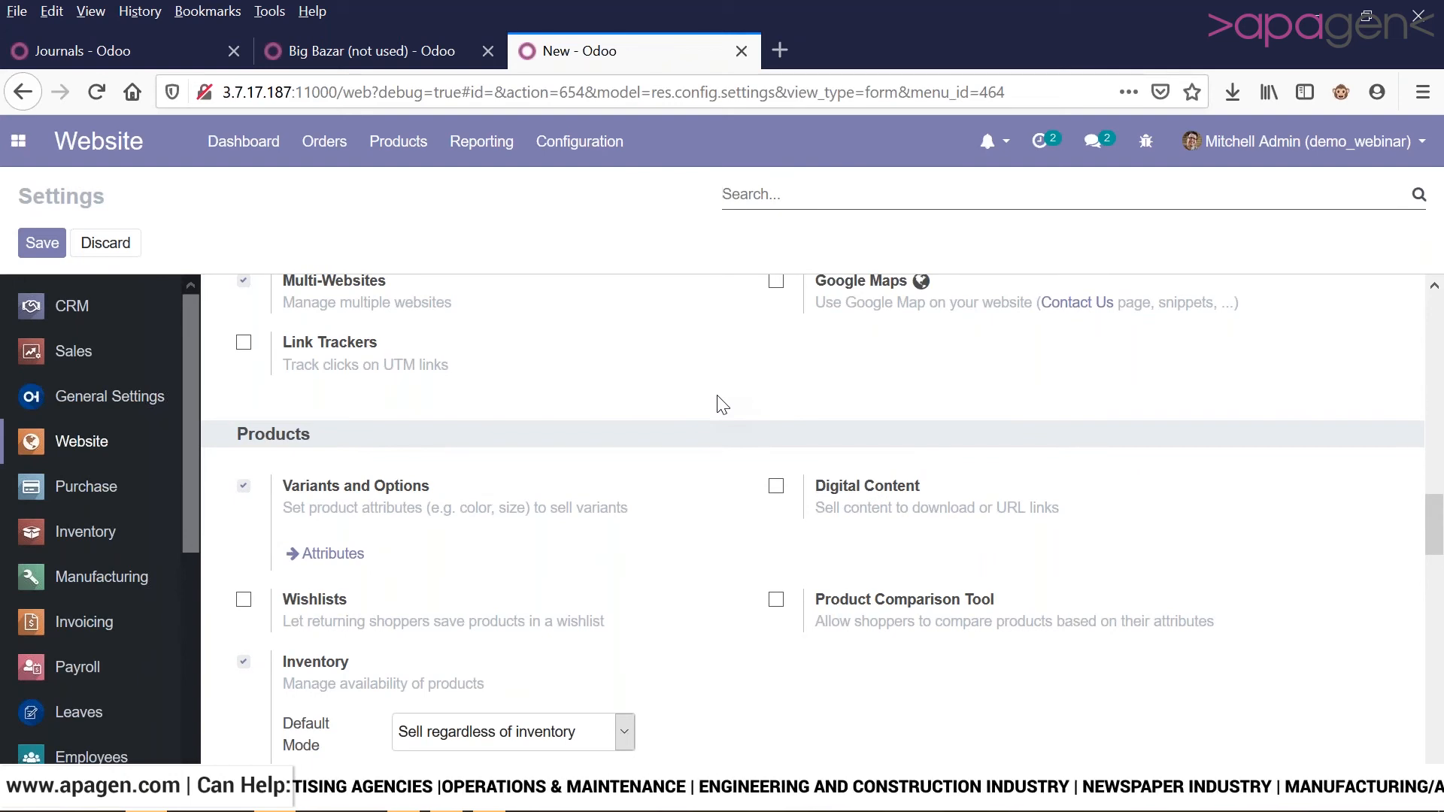
{"action": "scroll", "coordinate": [724, 399], "scroll_direction": "down", "scroll_amount": 5}
{"action": "scroll", "coordinate": [725, 396], "scroll_direction": "down", "scroll_amount": 2}
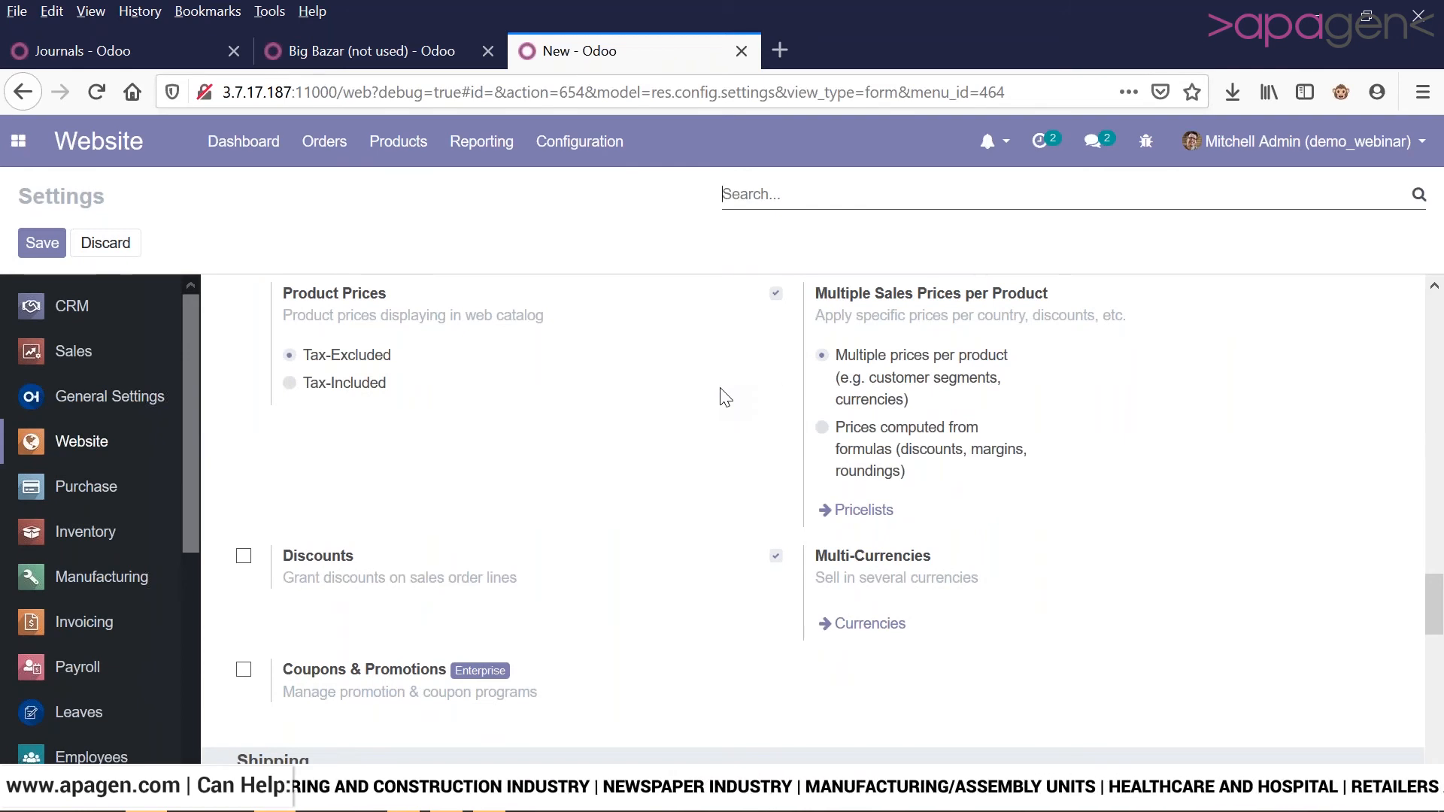
{"action": "scroll", "coordinate": [723, 396], "scroll_direction": "up", "scroll_amount": 5}
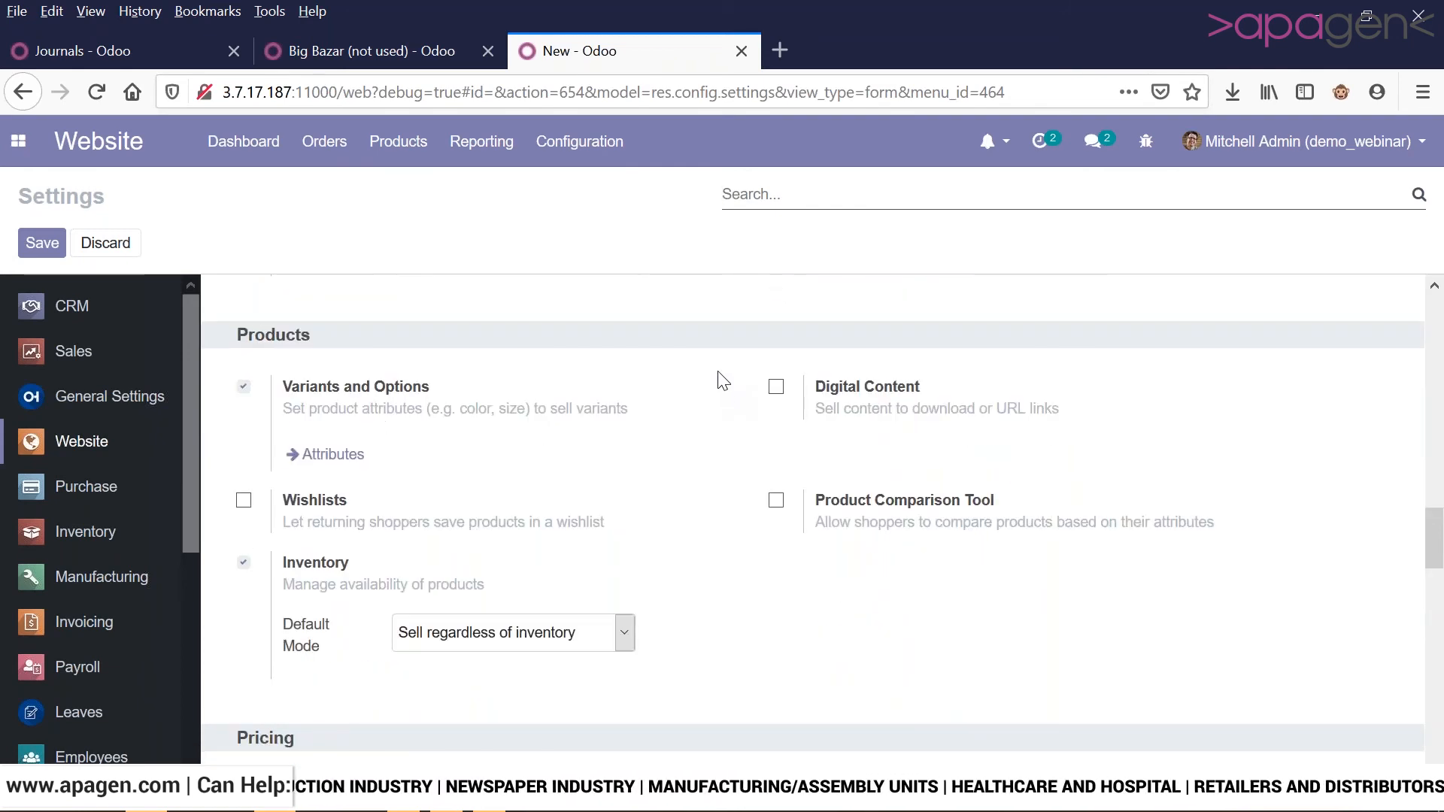
{"action": "scroll", "coordinate": [724, 382], "scroll_direction": "up", "scroll_amount": 10}
{"action": "scroll", "coordinate": [724, 382], "scroll_direction": "up", "scroll_amount": 4}
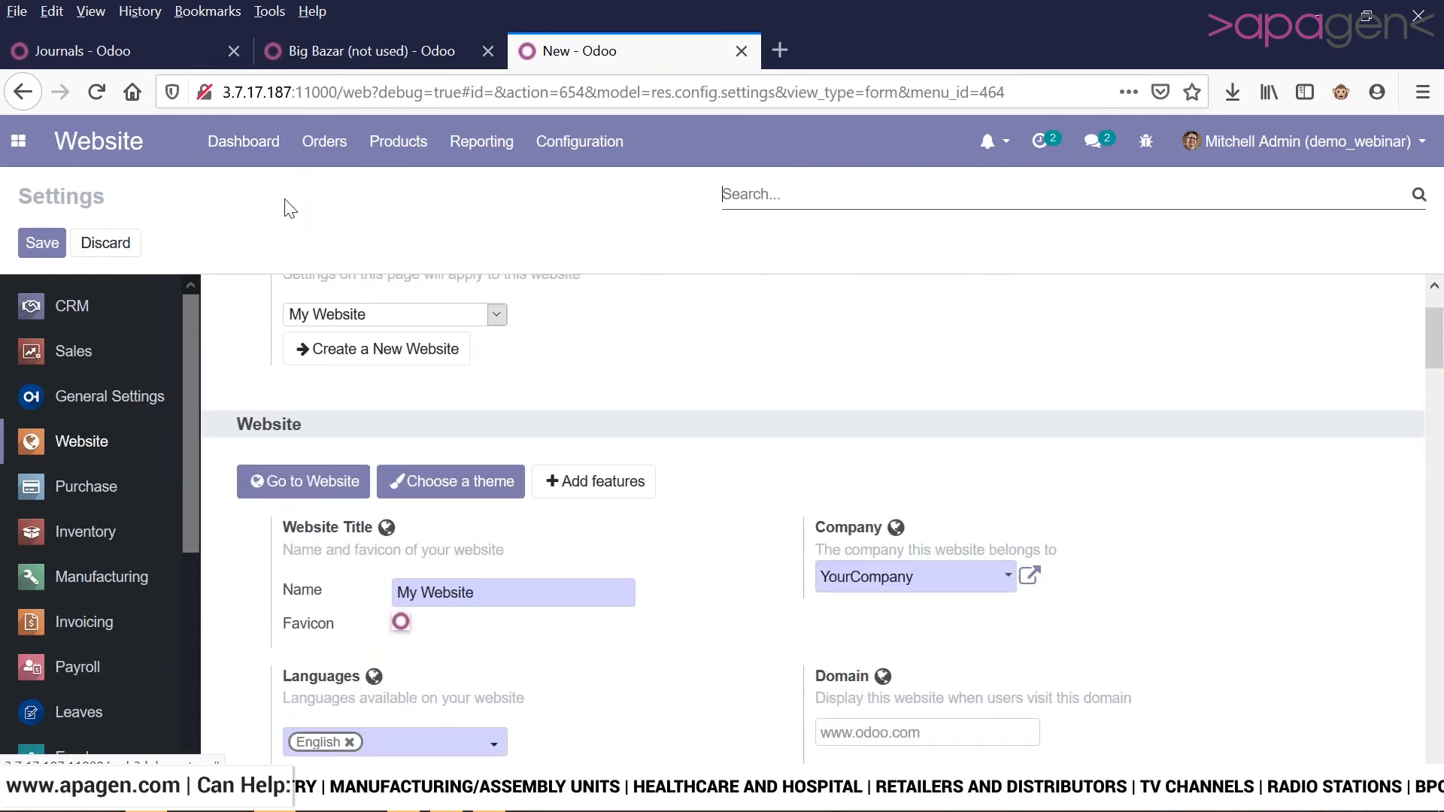
- Return to the Website analytics dashboard and go to the My Website homepage
{"action": "left_click", "coordinate": [253, 151]}
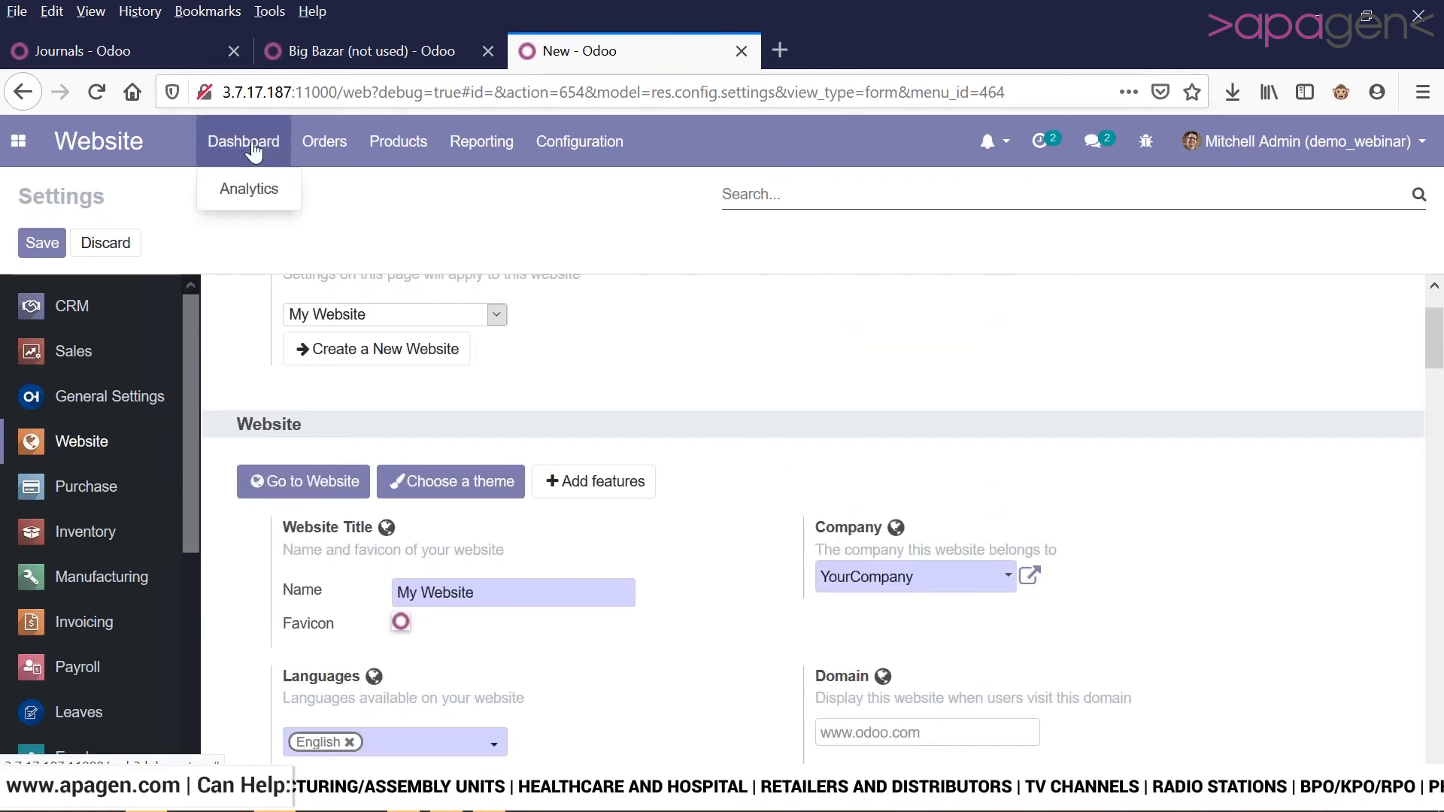
{"action": "left_click", "coordinate": [251, 196]}
{"action": "left_click", "coordinate": [96, 237]}
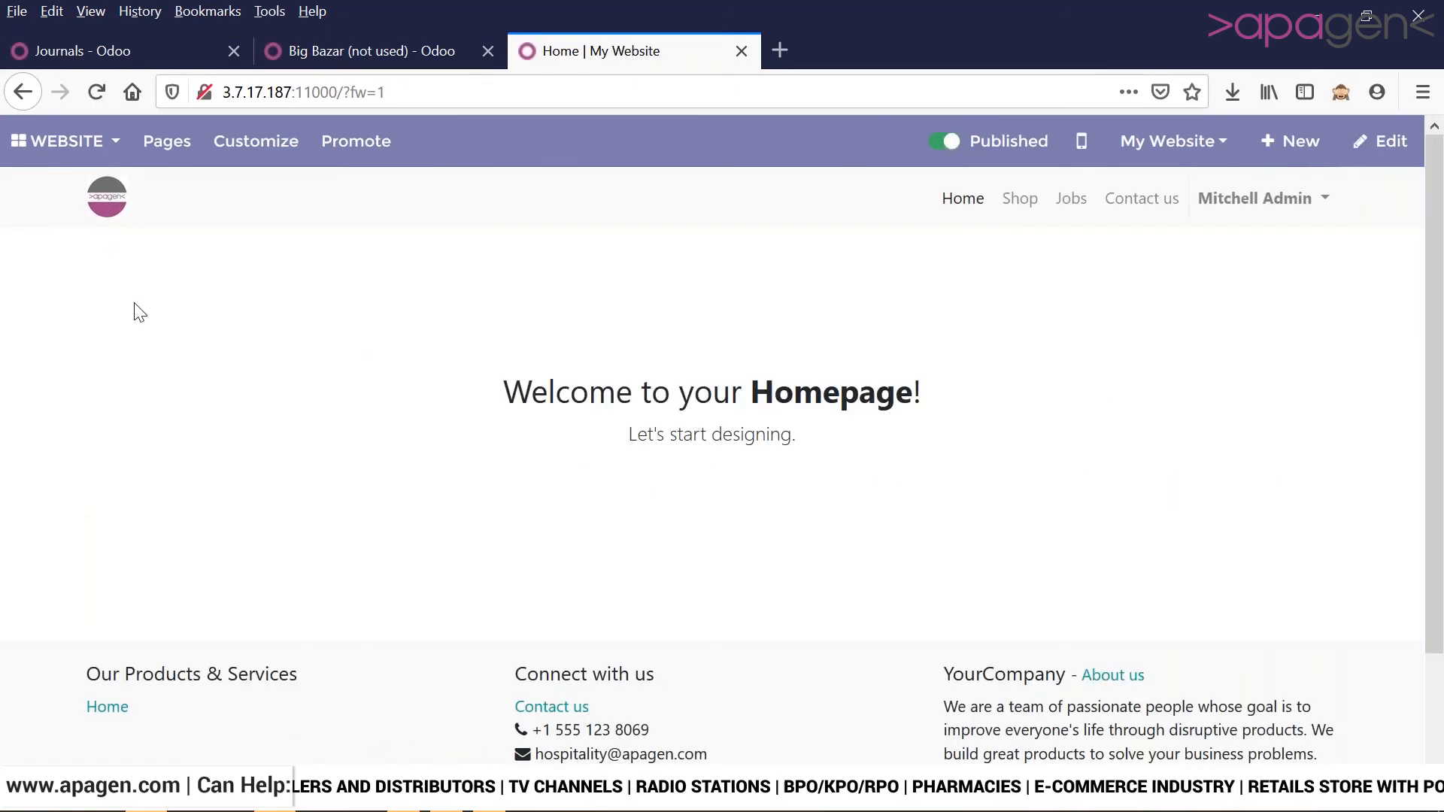
- Edit the homepage, add a Banner block to its empty building area and save the page
{"action": "left_click", "coordinate": [1403, 142]}
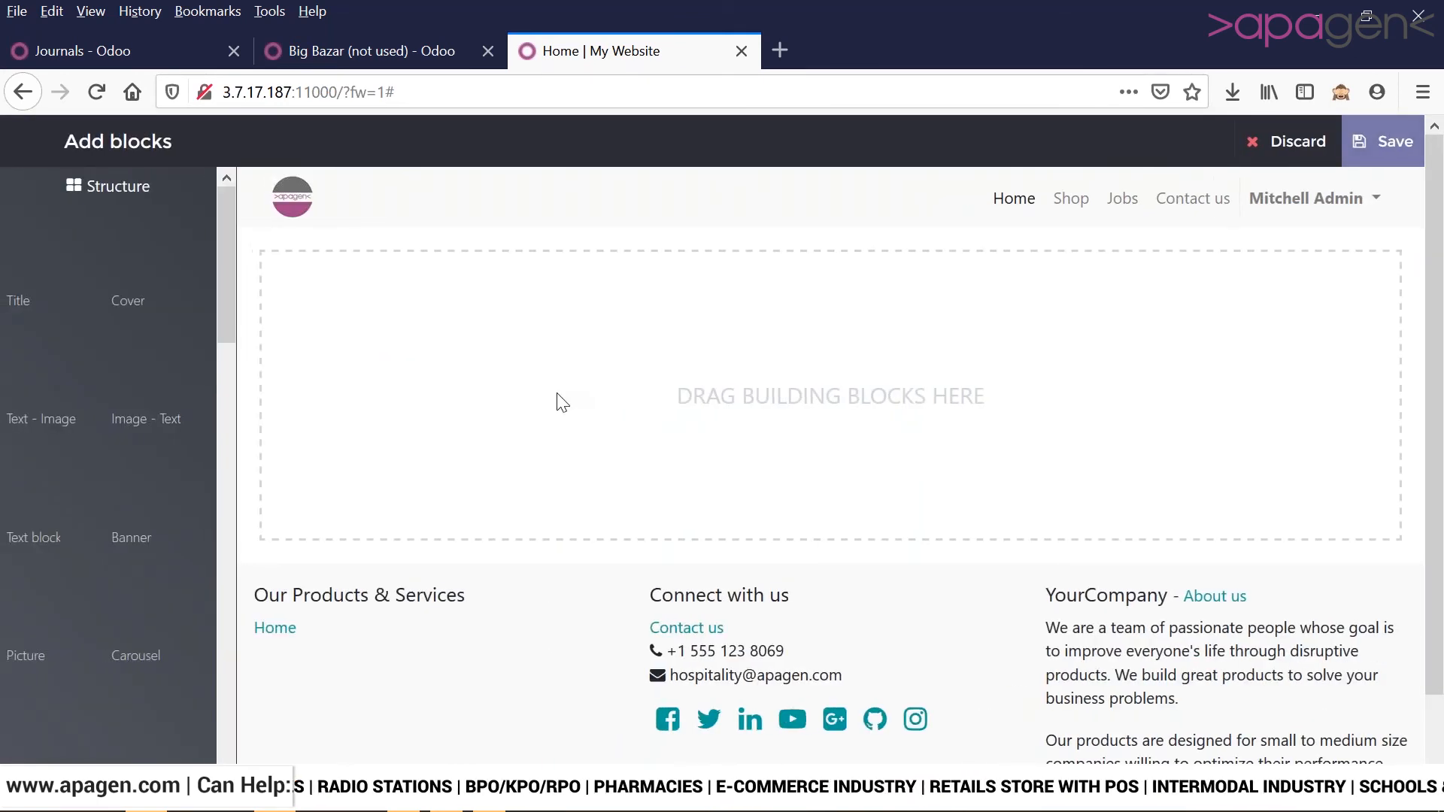
{"action": "left_click_drag", "start_coordinate": [224, 246], "coordinate": [255, 252]}
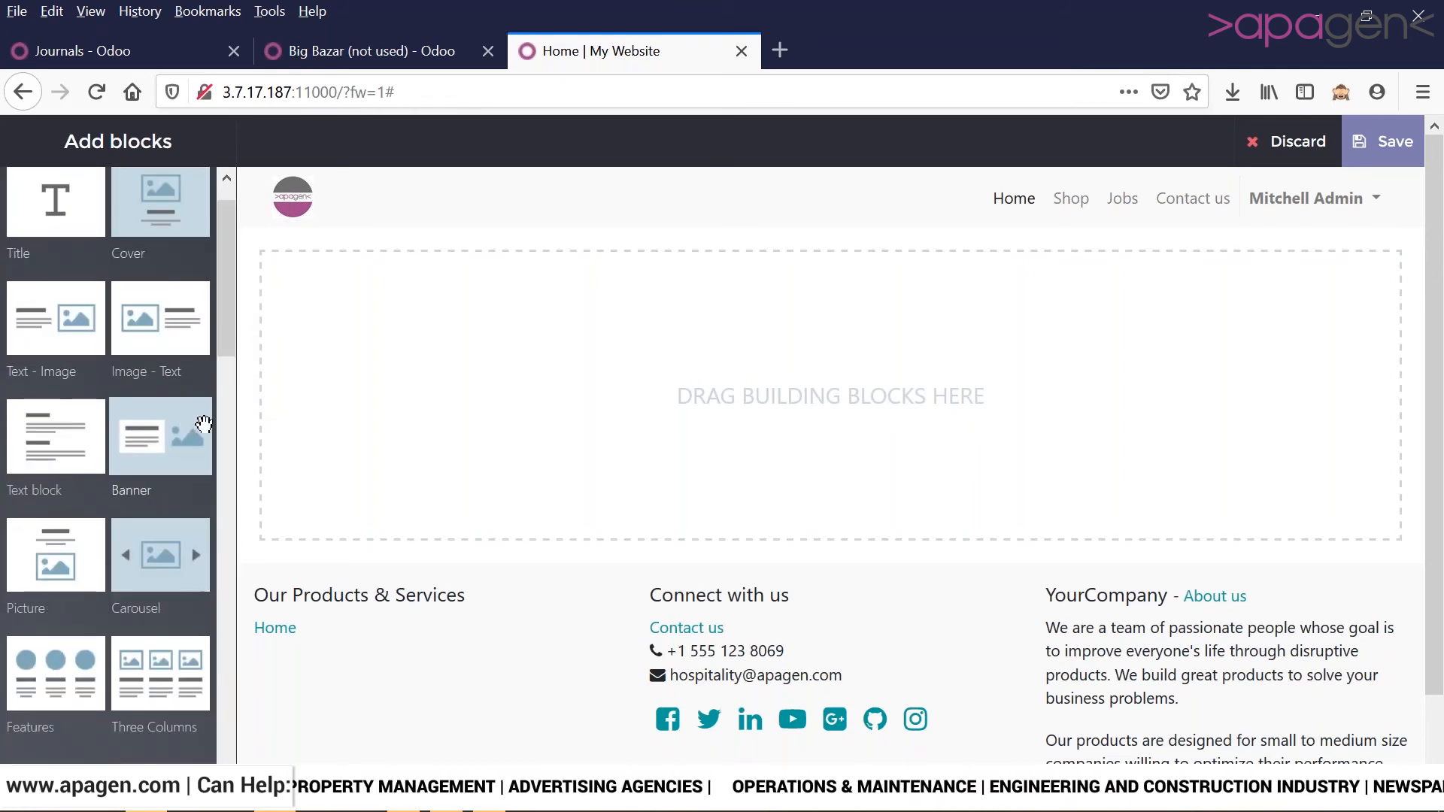
{"action": "left_click_drag", "start_coordinate": [160, 436], "coordinate": [725, 301]}
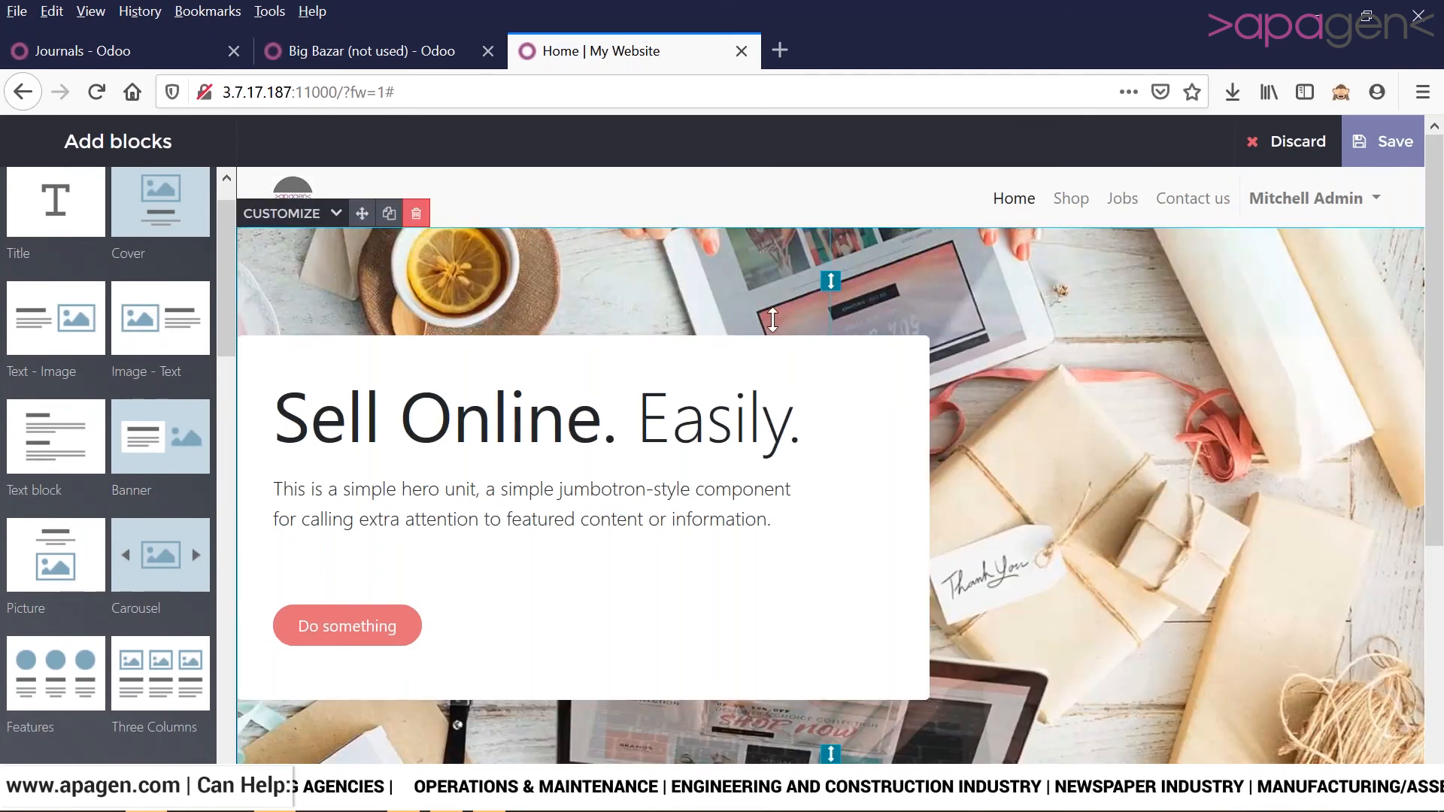
{"action": "scroll", "coordinate": [880, 516], "scroll_direction": "down", "scroll_amount": 3}
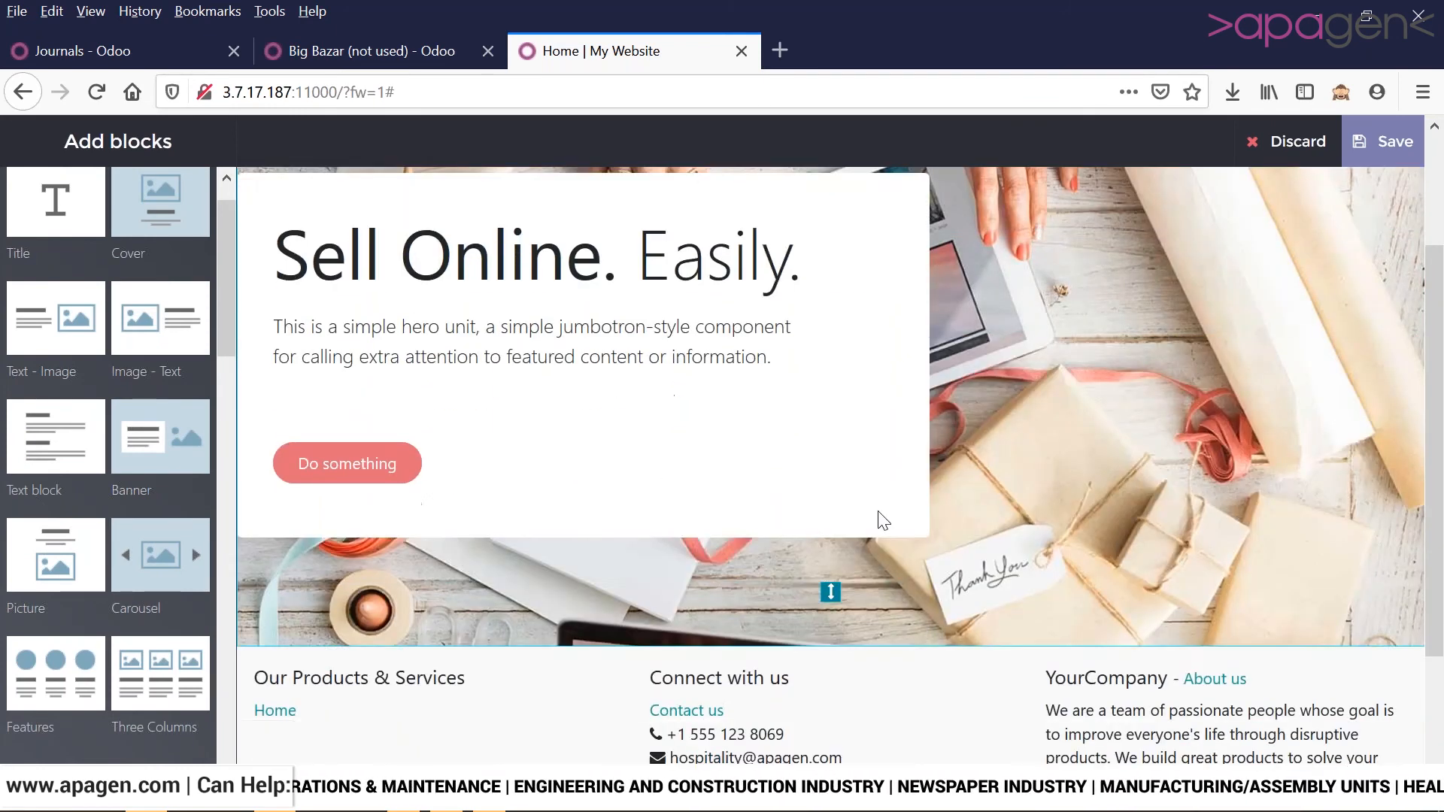
{"action": "scroll", "coordinate": [879, 512], "scroll_direction": "up", "scroll_amount": 3}
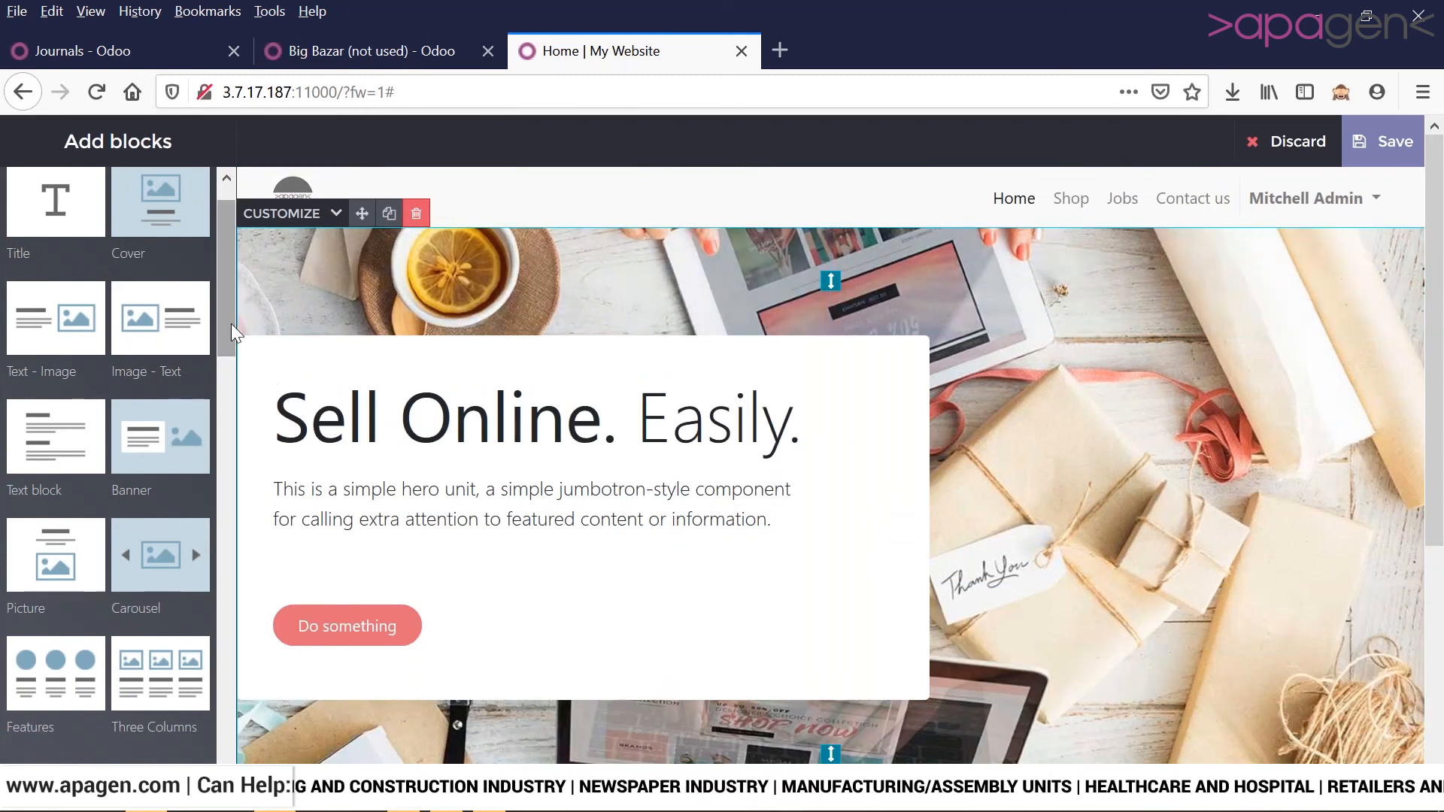
{"action": "left_click", "coordinate": [1401, 147]}
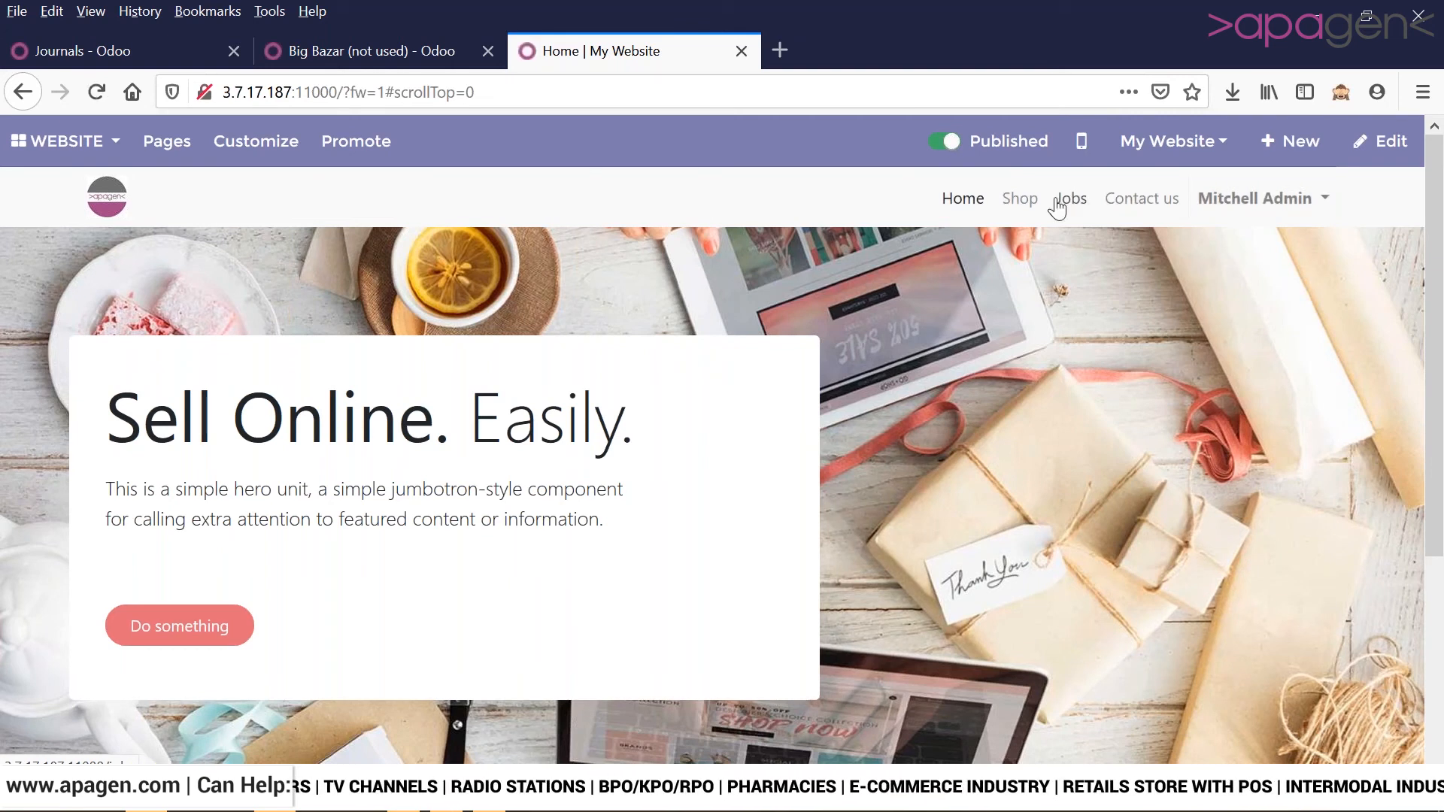
- Go to the website's Shop page and enable the Add to Cart option for its product items
{"action": "left_click", "coordinate": [1020, 198]}
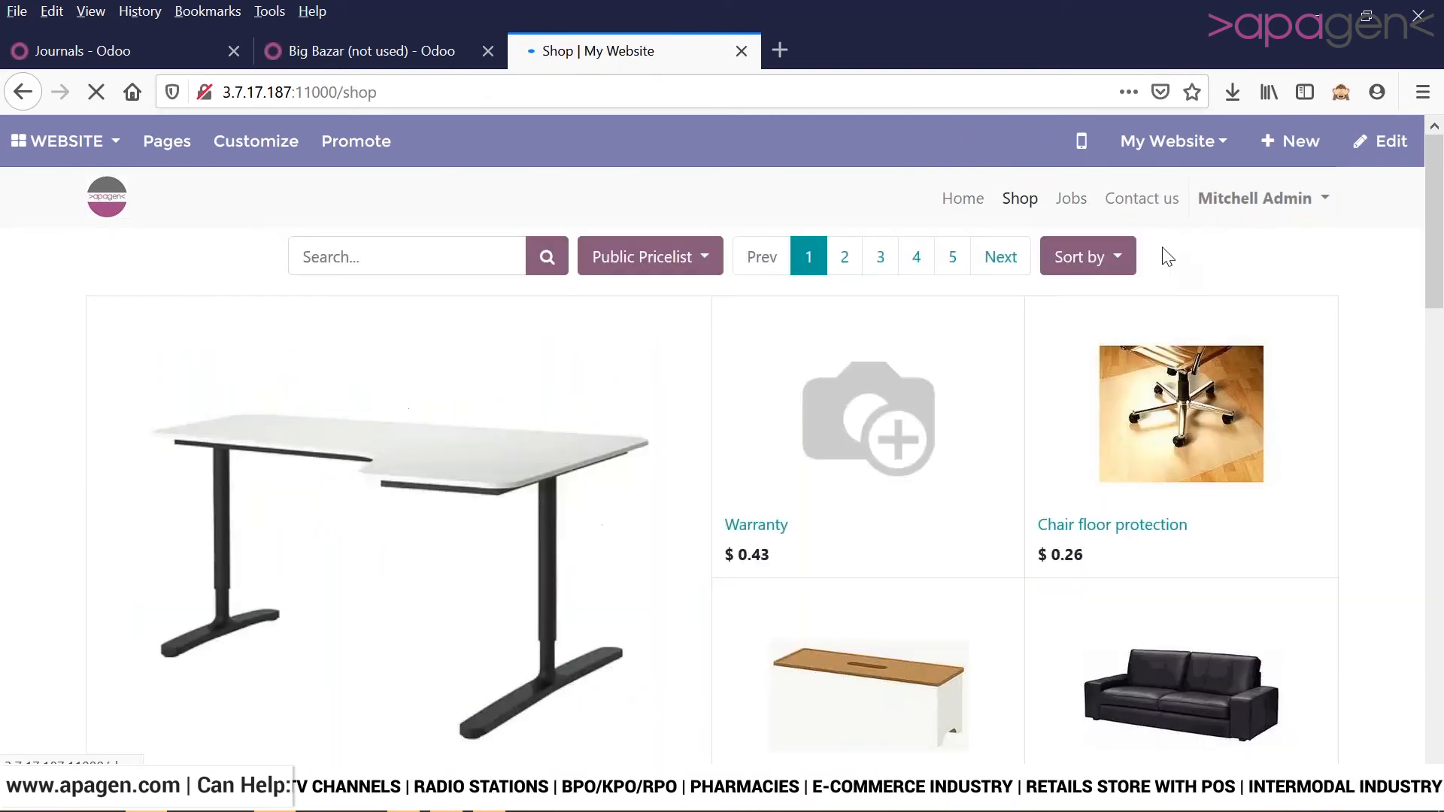
{"action": "left_click", "coordinate": [253, 146]}
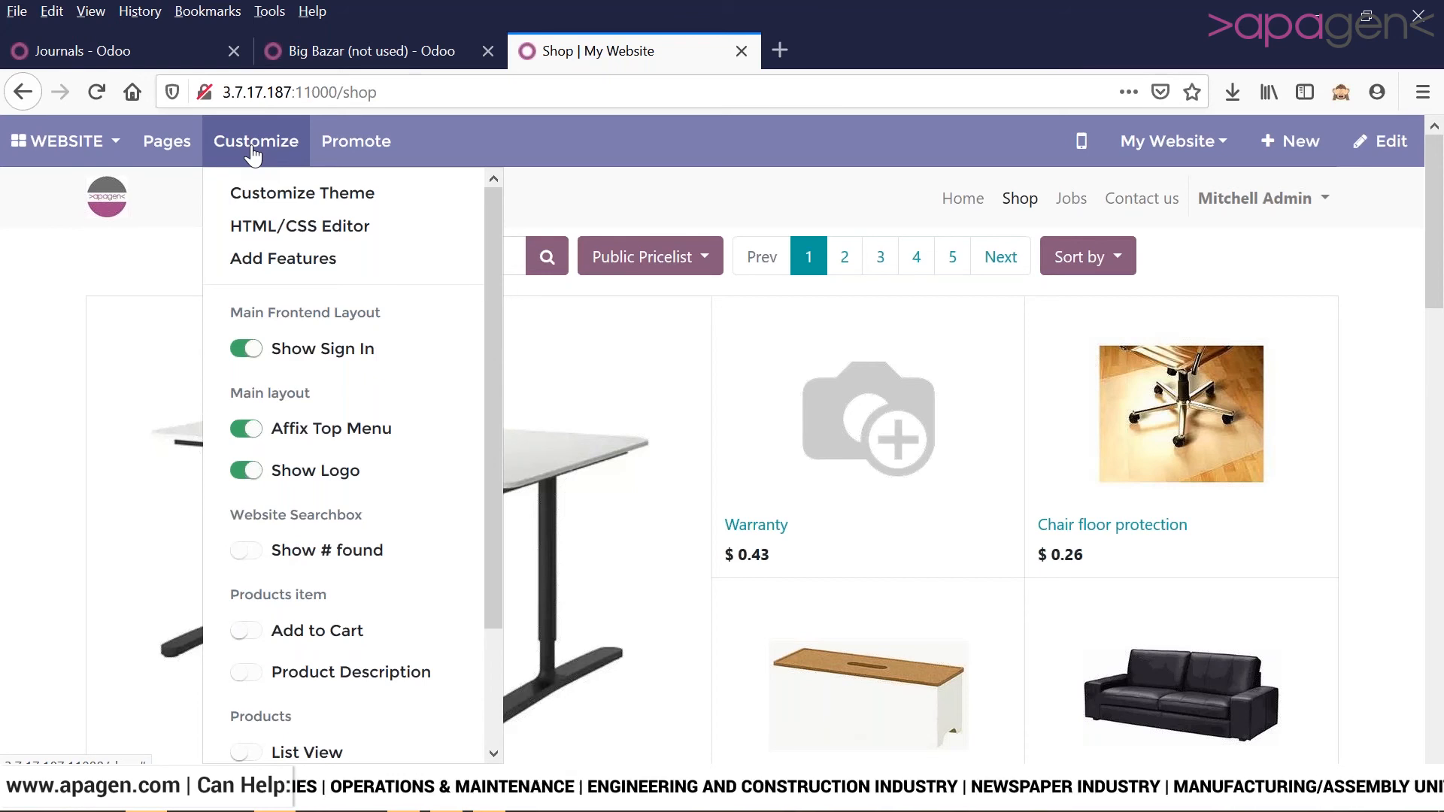
{"action": "left_click", "coordinate": [250, 198]}
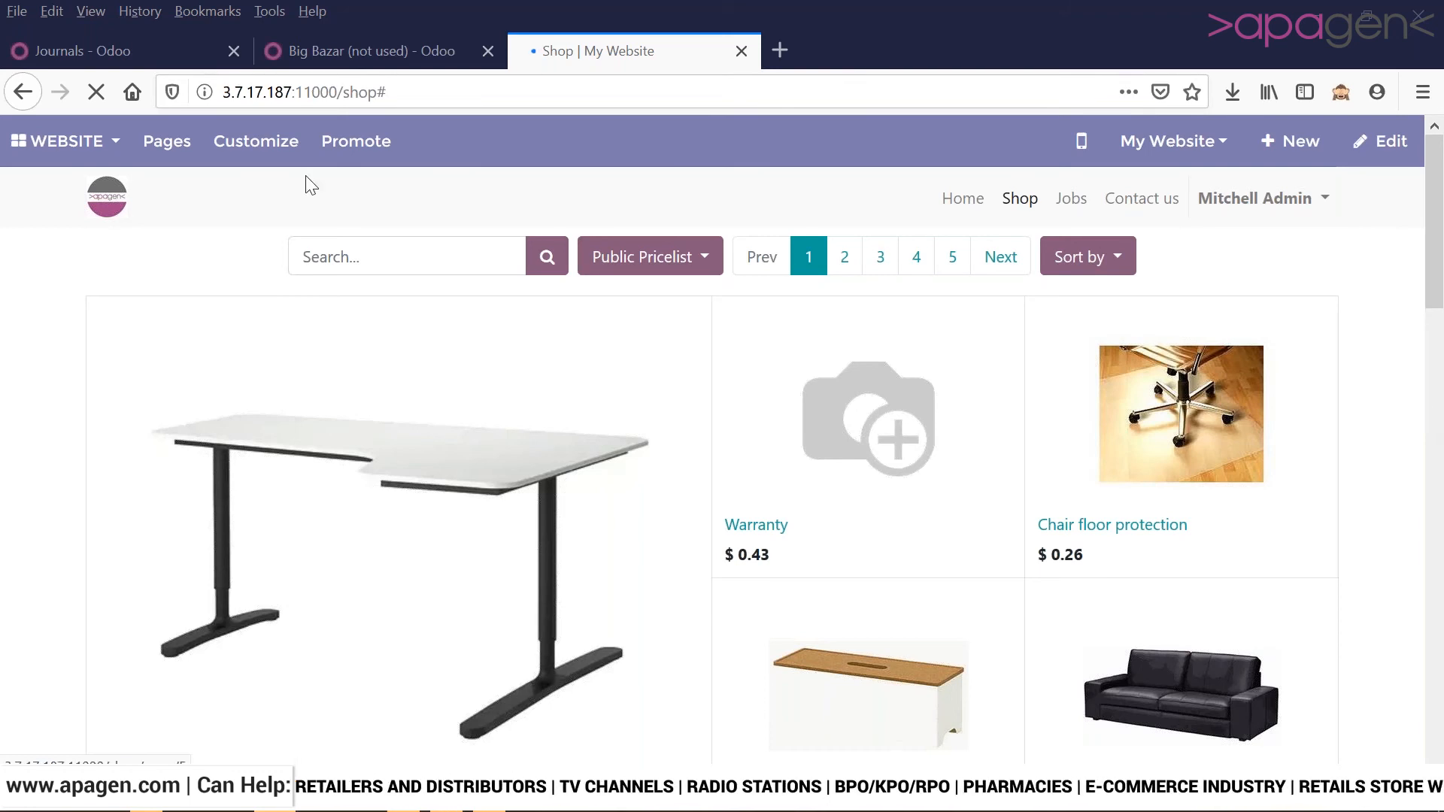
{"action": "left_click", "coordinate": [256, 141]}
{"action": "left_click", "coordinate": [256, 641]}
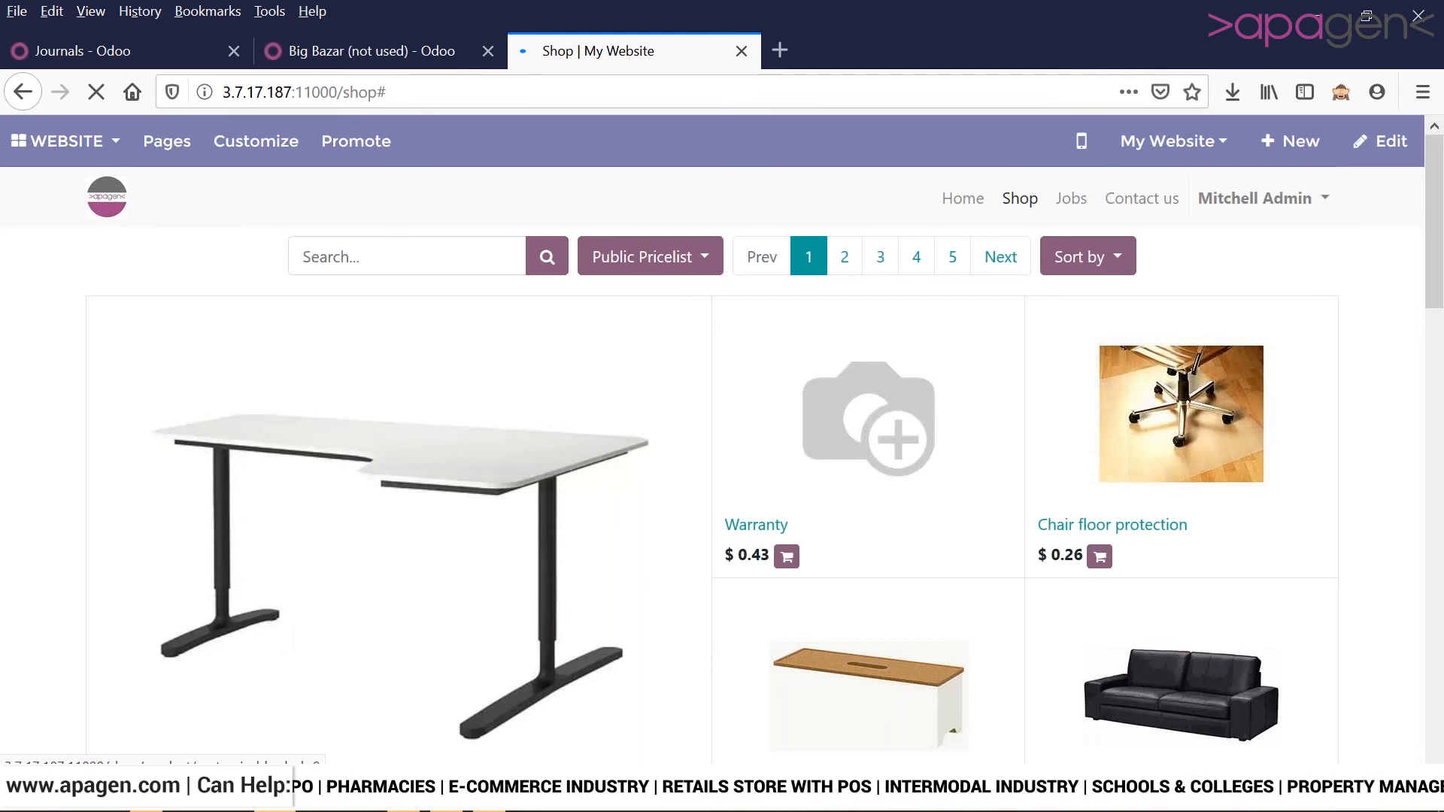
- Enable the Product Description option for the shop's product items and look over the product listing
{"action": "left_click", "coordinate": [274, 155]}
{"action": "scroll", "coordinate": [354, 497], "scroll_direction": "down", "scroll_amount": 3}
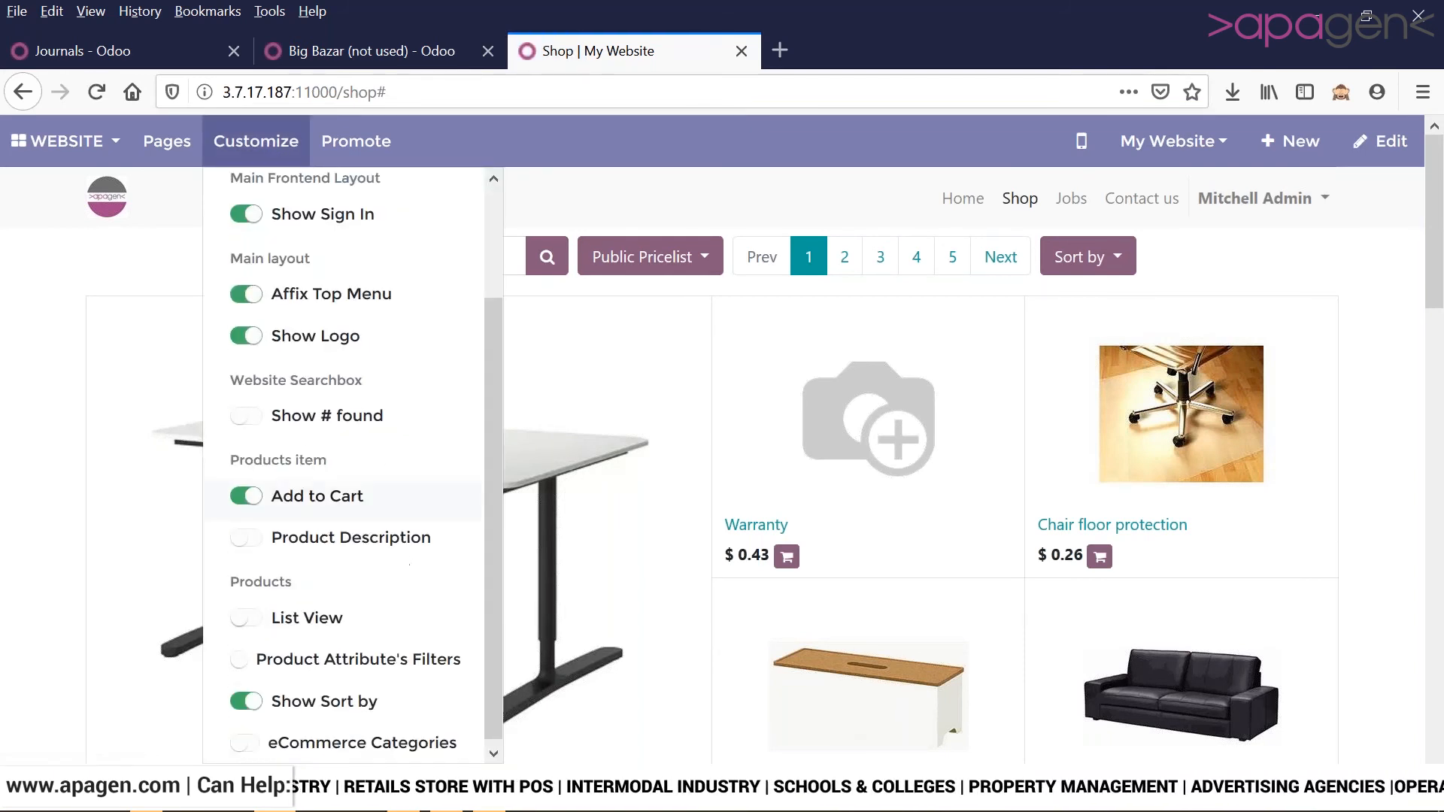
{"action": "left_click", "coordinate": [255, 539]}
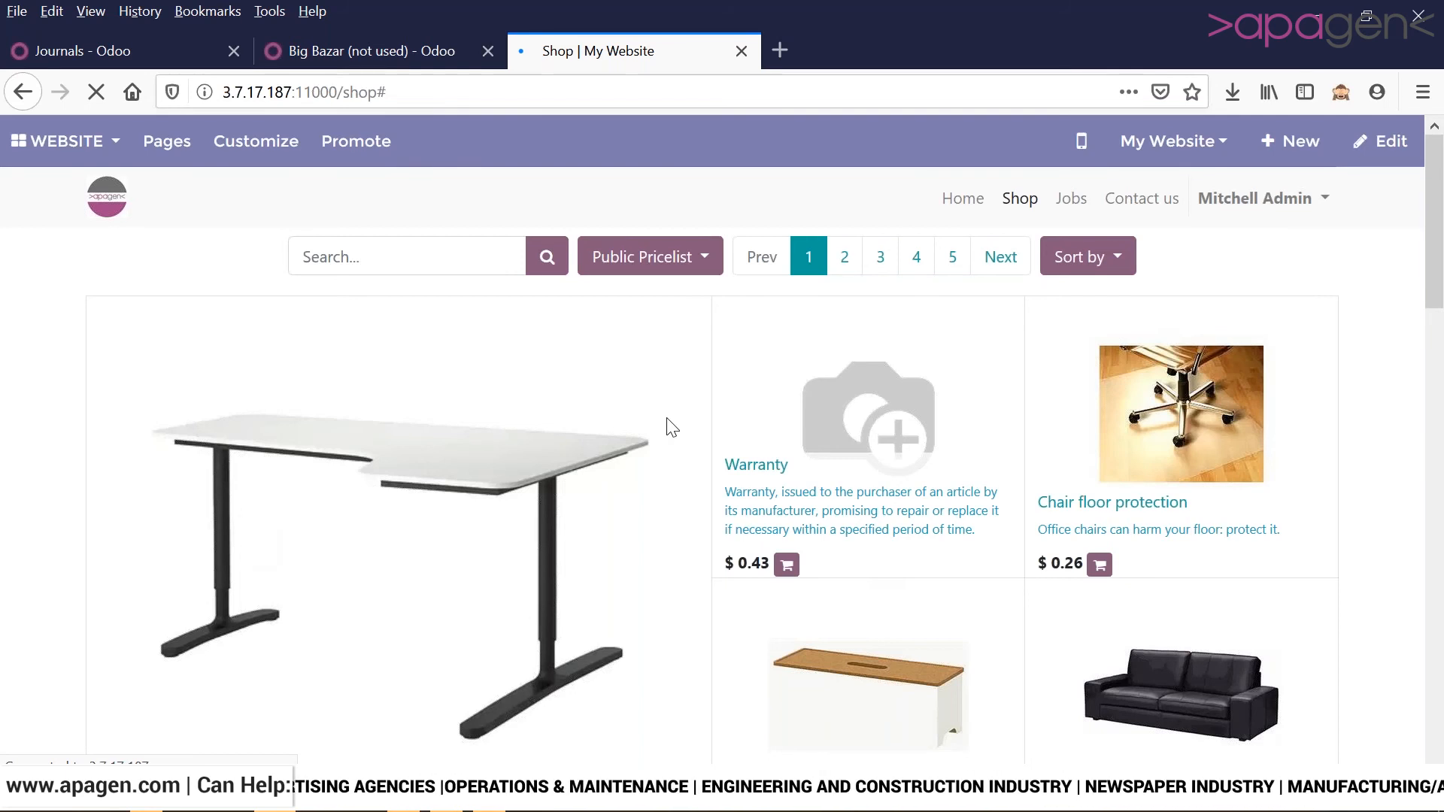
{"action": "scroll", "coordinate": [671, 427], "scroll_direction": "down", "scroll_amount": 10}
{"action": "scroll", "coordinate": [672, 427], "scroll_direction": "up", "scroll_amount": 10}
- Open the Contact us page for editing, examine the available building blocks and discard the edit
{"action": "left_click", "coordinate": [1142, 207]}
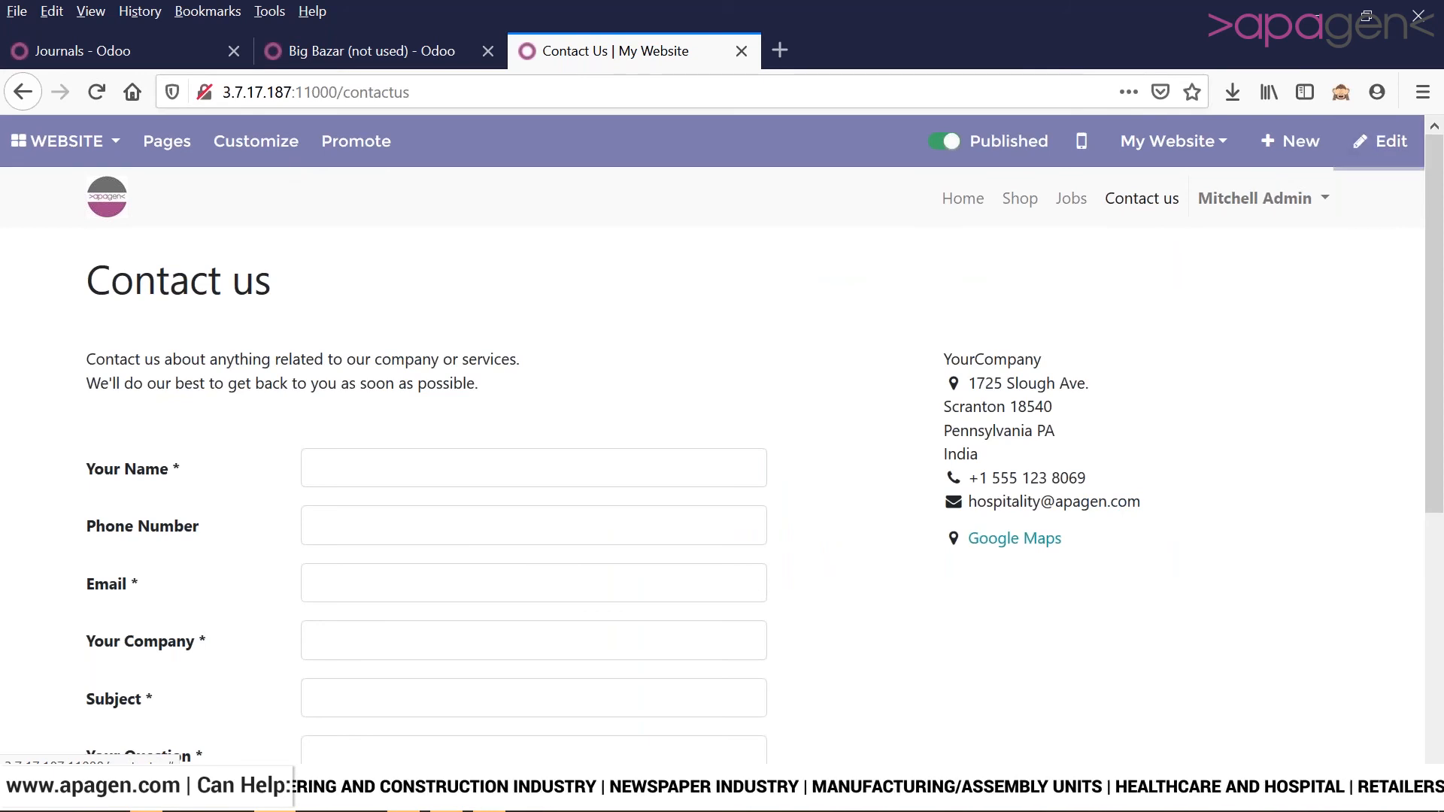
{"action": "left_click", "coordinate": [1381, 142]}
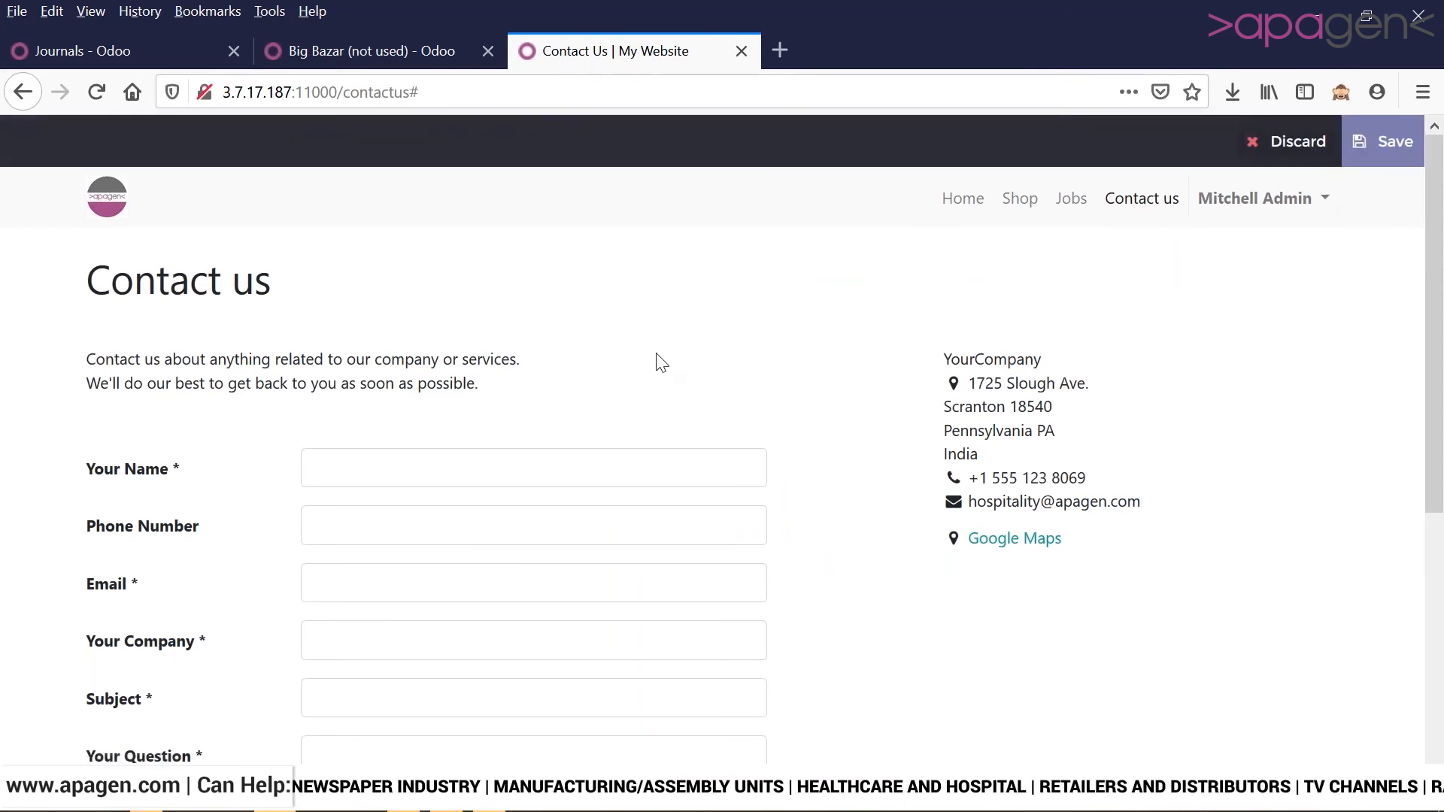
{"action": "scroll", "coordinate": [196, 521], "scroll_direction": "down", "scroll_amount": 4}
{"action": "scroll", "coordinate": [196, 520], "scroll_direction": "down", "scroll_amount": 2}
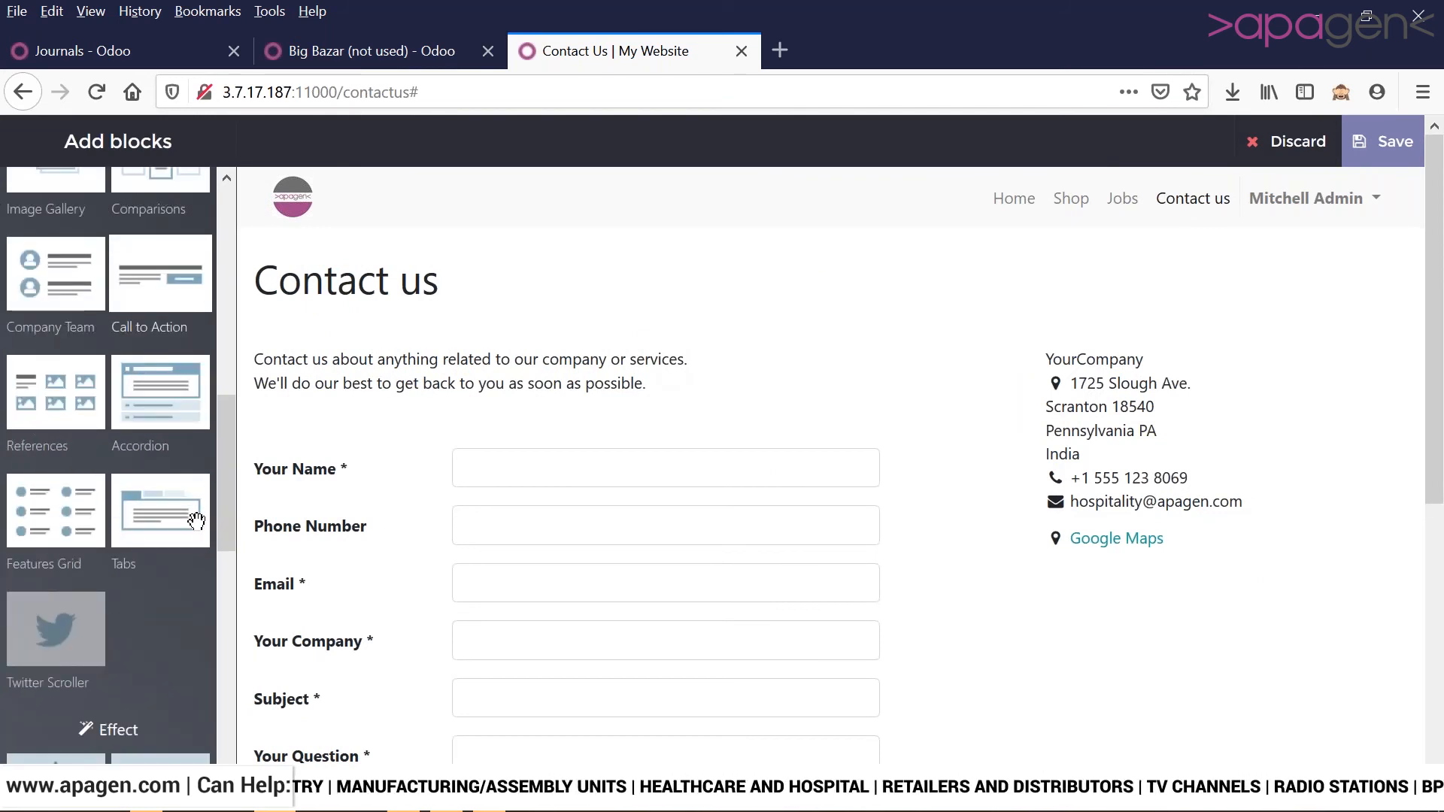
{"action": "scroll", "coordinate": [196, 521], "scroll_direction": "down", "scroll_amount": 2}
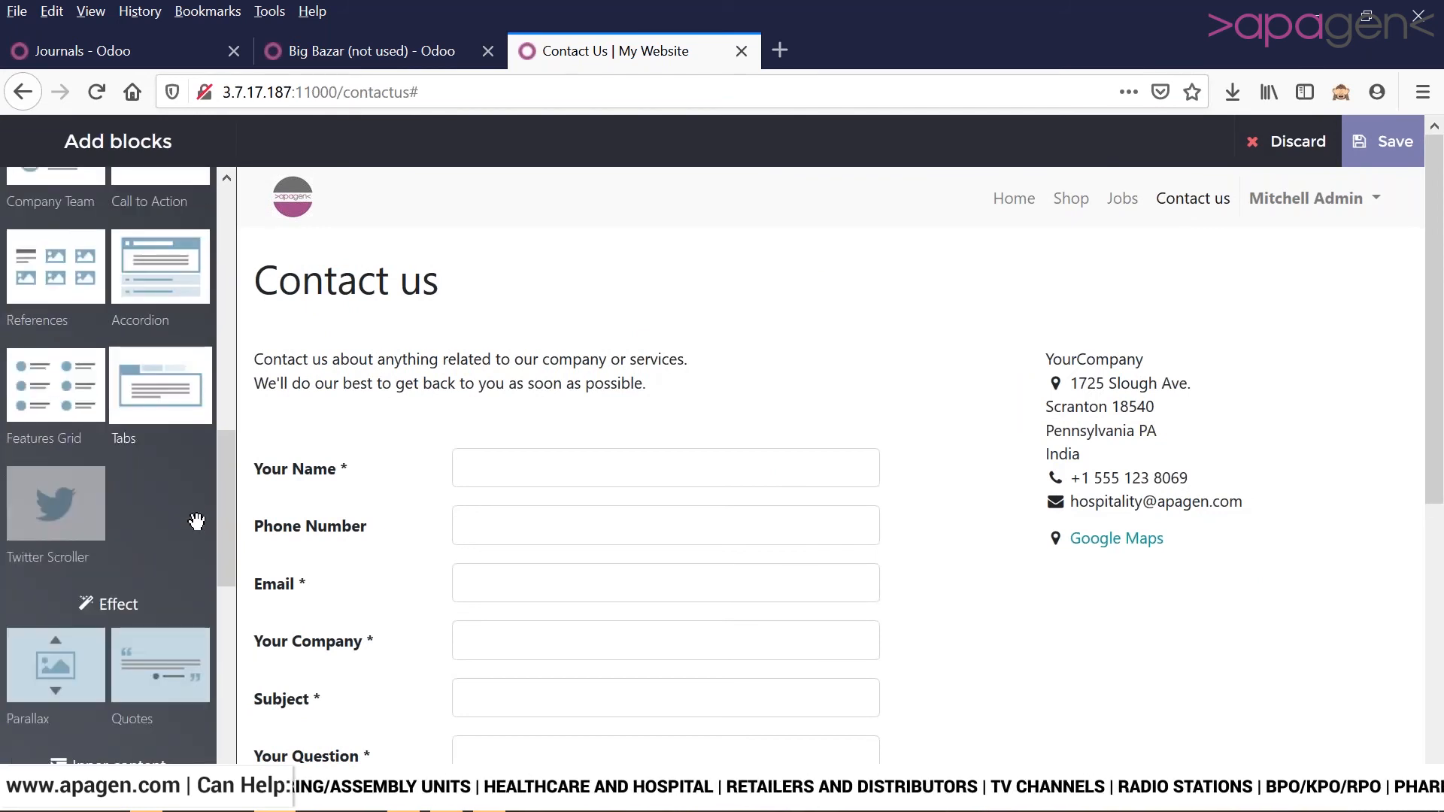
{"action": "scroll", "coordinate": [197, 521], "scroll_direction": "down", "scroll_amount": 1}
{"action": "scroll", "coordinate": [196, 520], "scroll_direction": "up", "scroll_amount": 9}
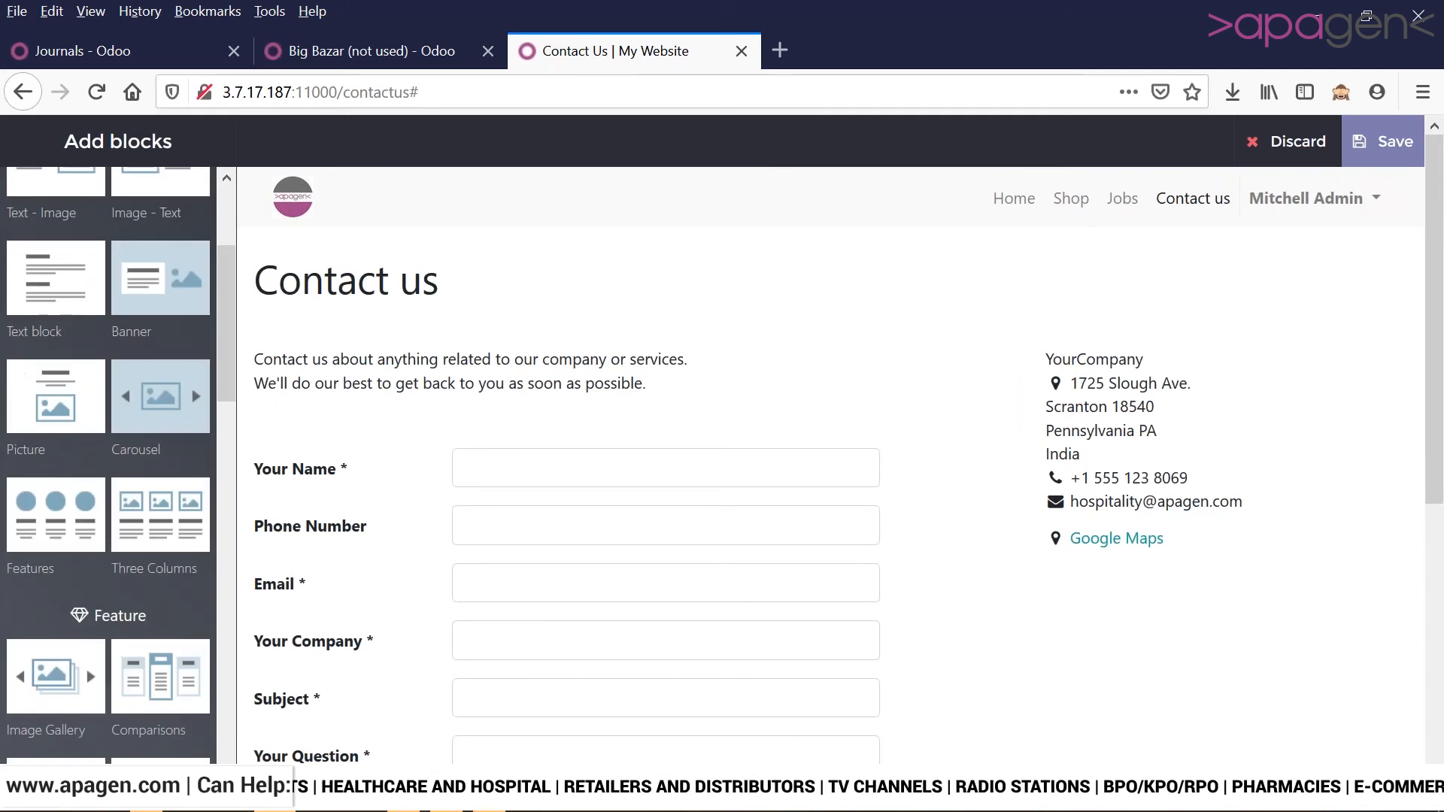
{"action": "scroll", "coordinate": [197, 521], "scroll_direction": "down", "scroll_amount": 1}
{"action": "scroll", "coordinate": [196, 521], "scroll_direction": "down", "scroll_amount": 2}
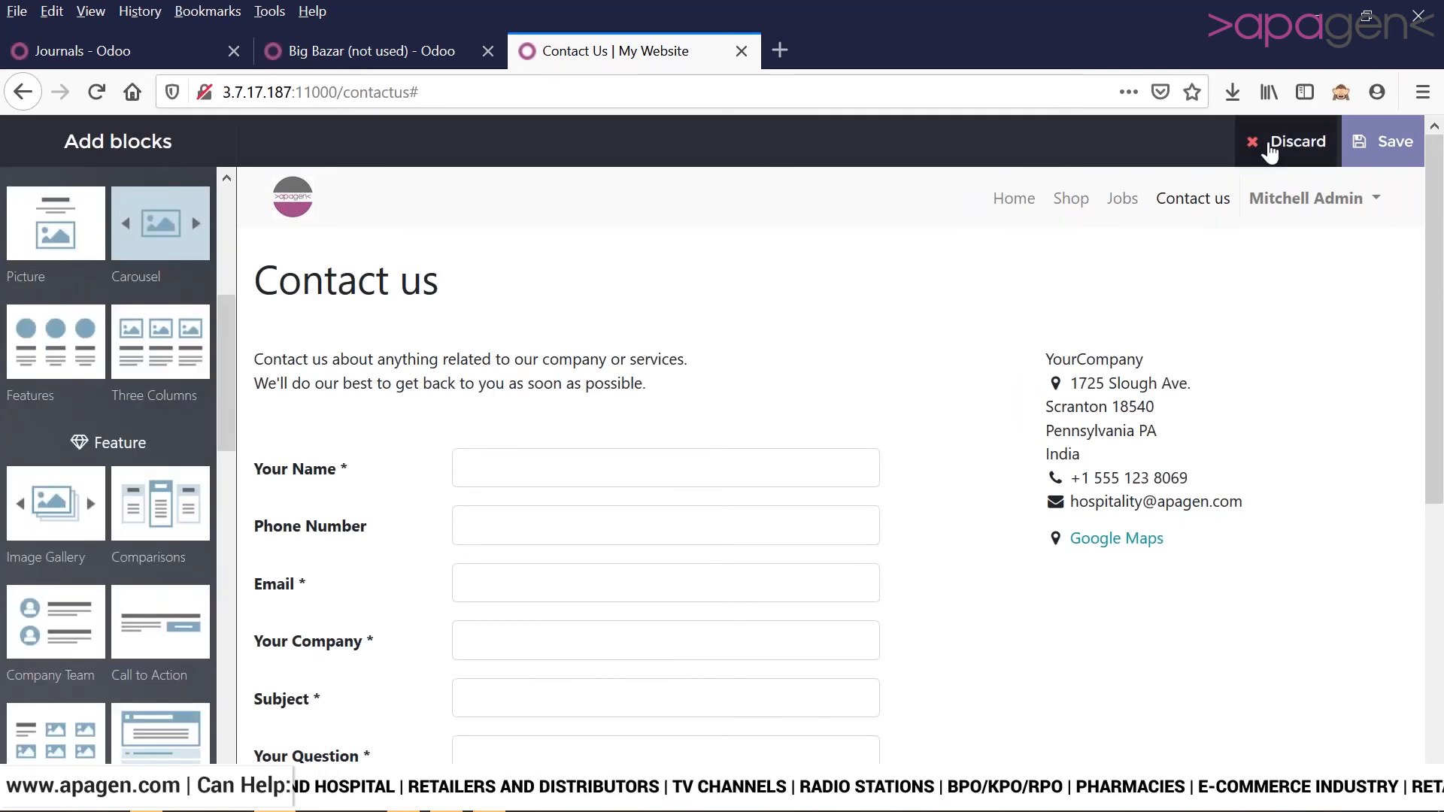
{"action": "left_click", "coordinate": [1270, 147]}
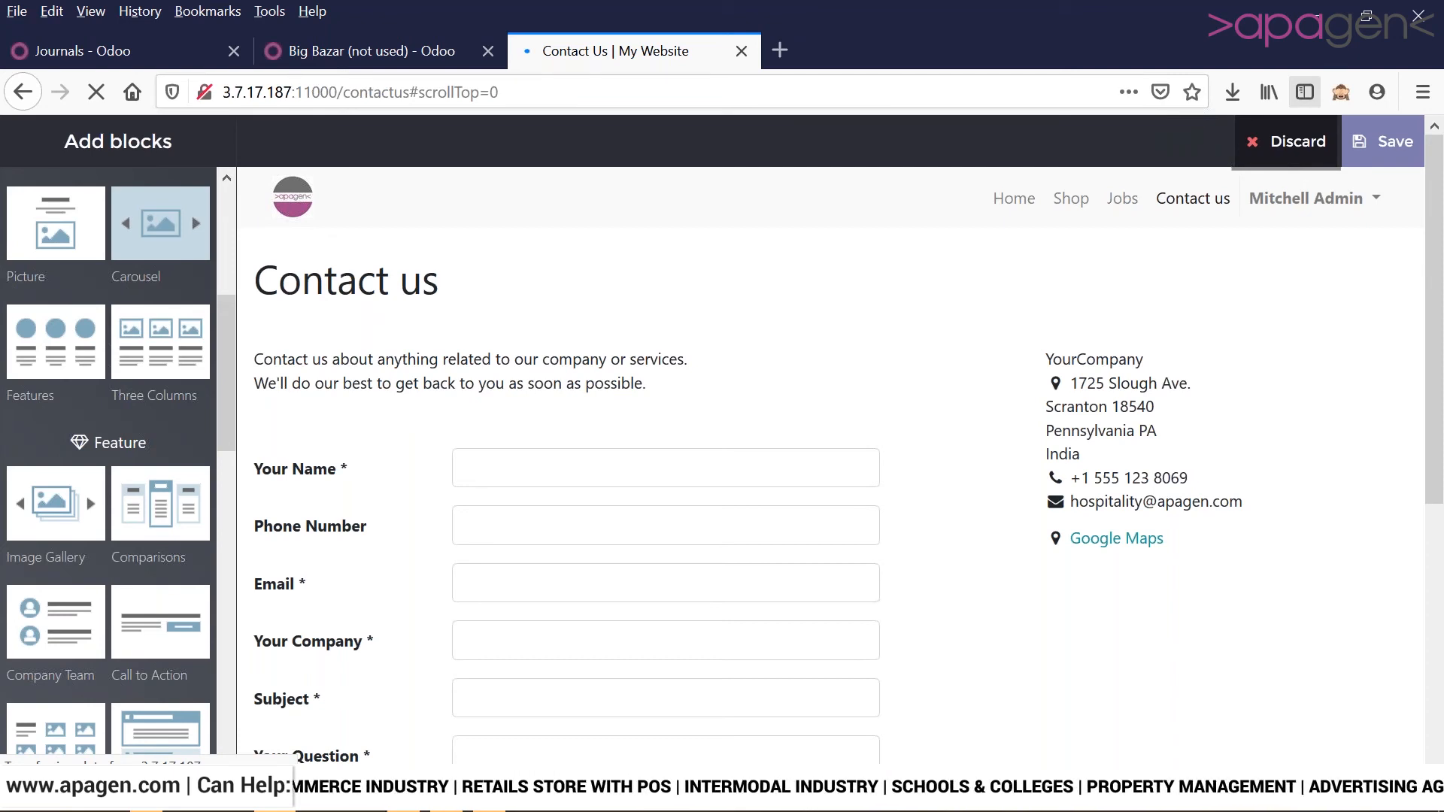
{"action": "scroll", "coordinate": [864, 309], "scroll_direction": "down", "scroll_amount": 5}
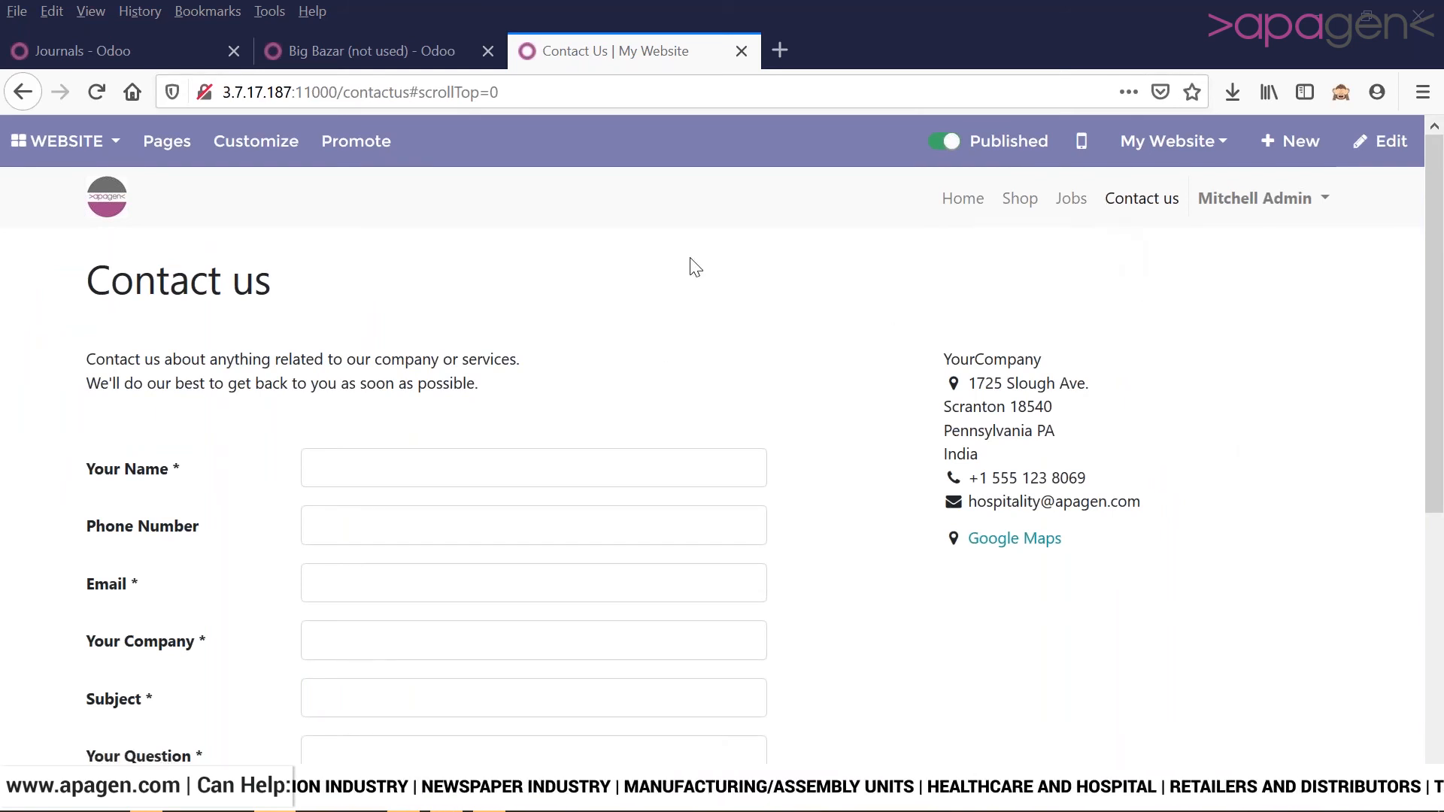
- Create a new page titled About Team in the menu, place a Company Team block on it and save
{"action": "left_click", "coordinate": [1283, 150]}
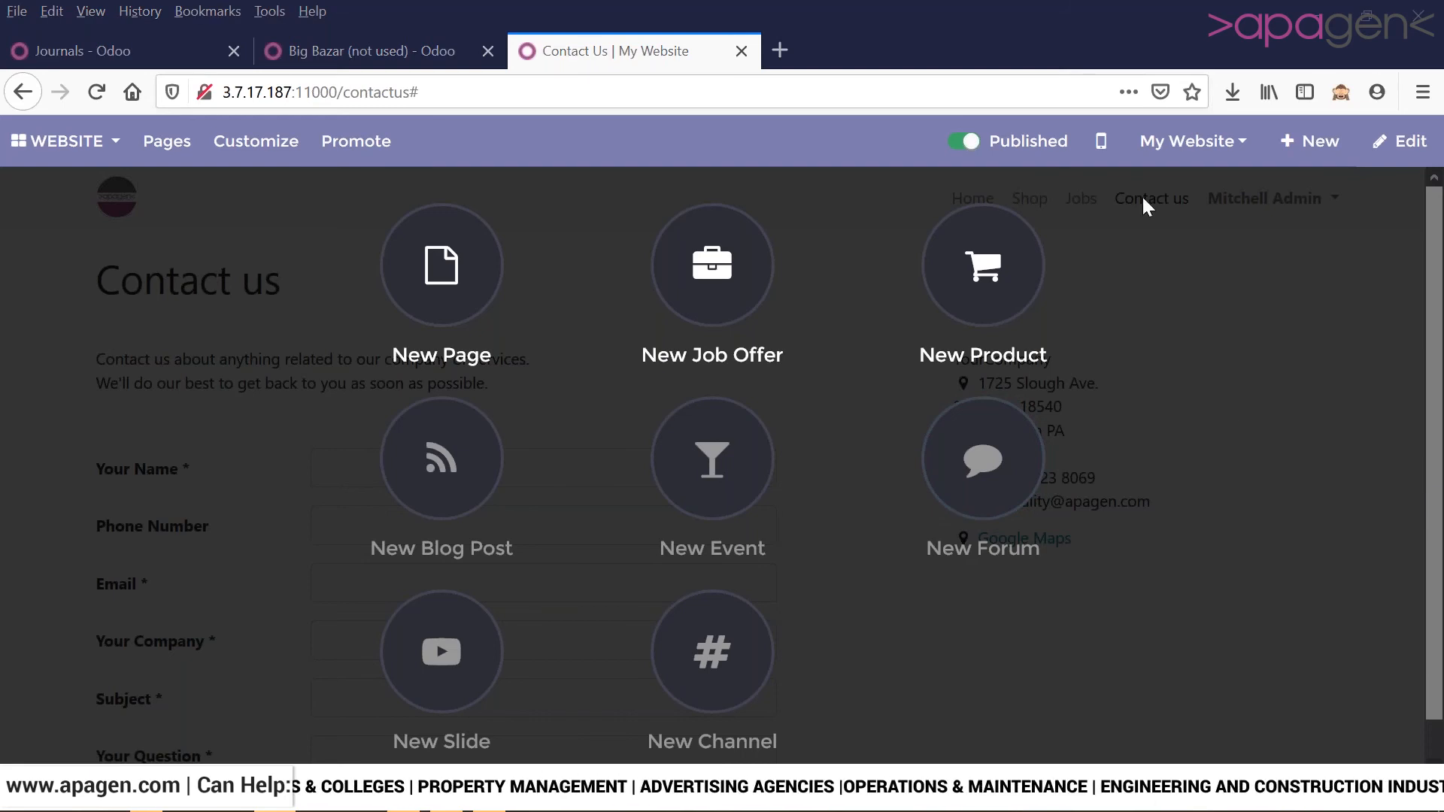
{"action": "left_click", "coordinate": [406, 290]}
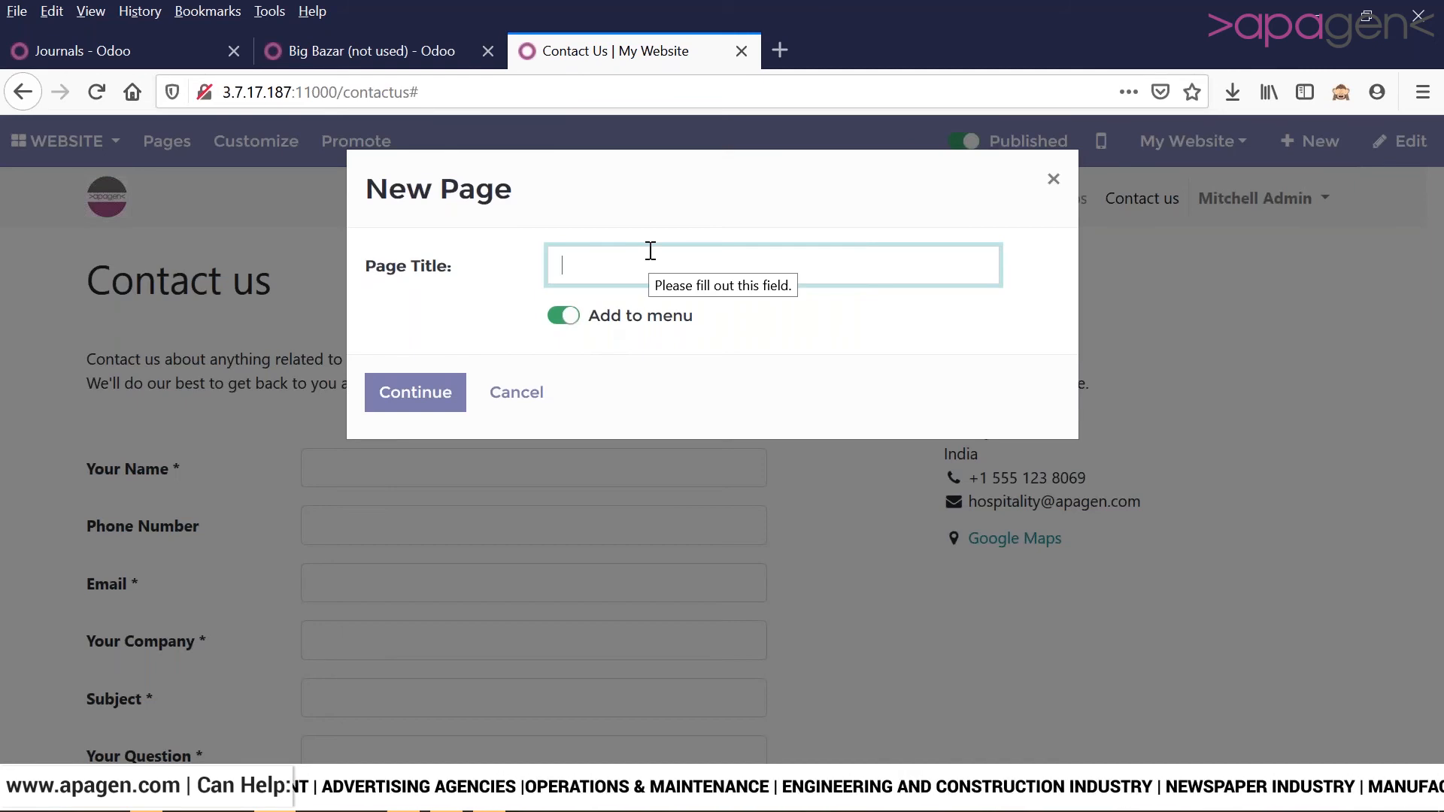
{"action": "type", "text": "About Team"}
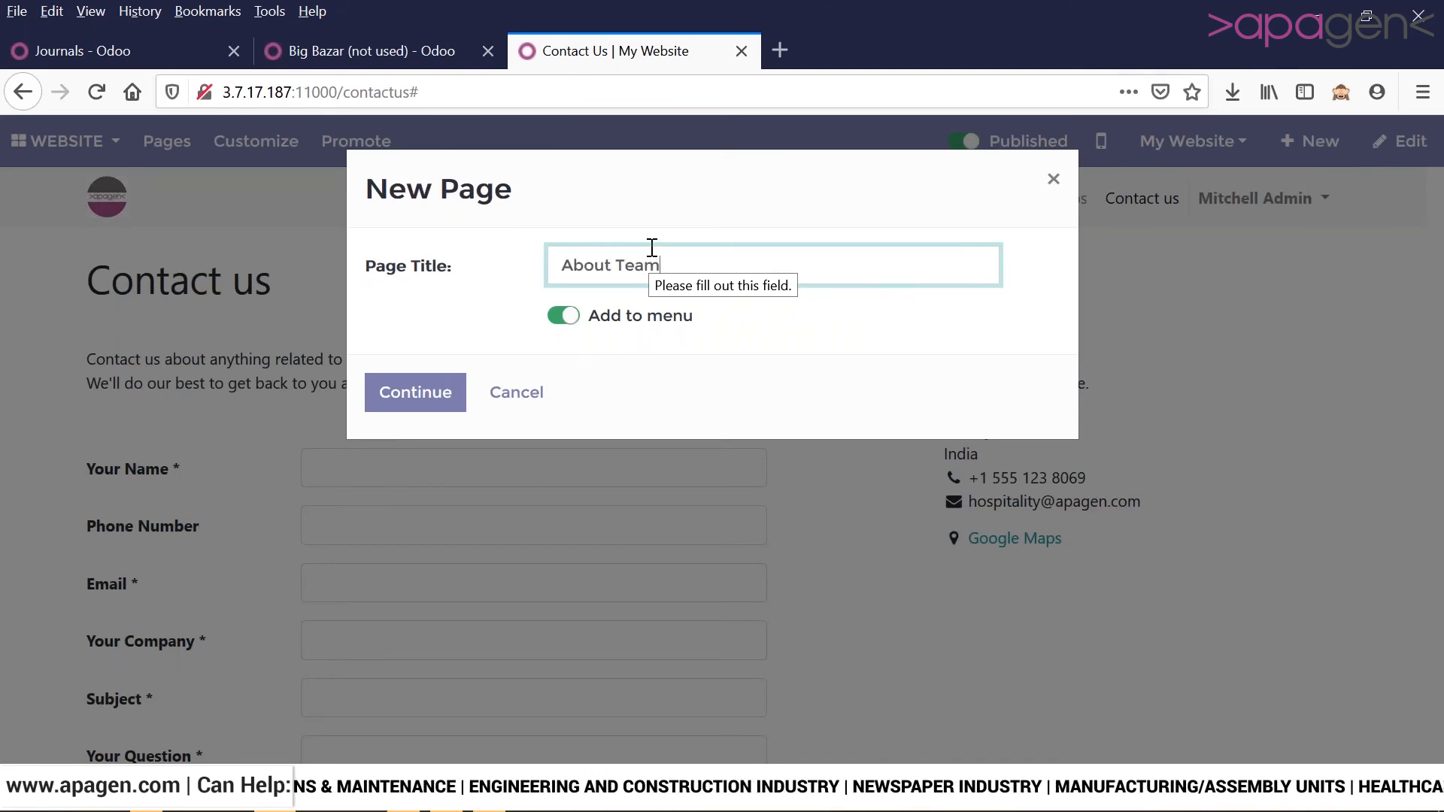
{"action": "left_click", "coordinate": [462, 385]}
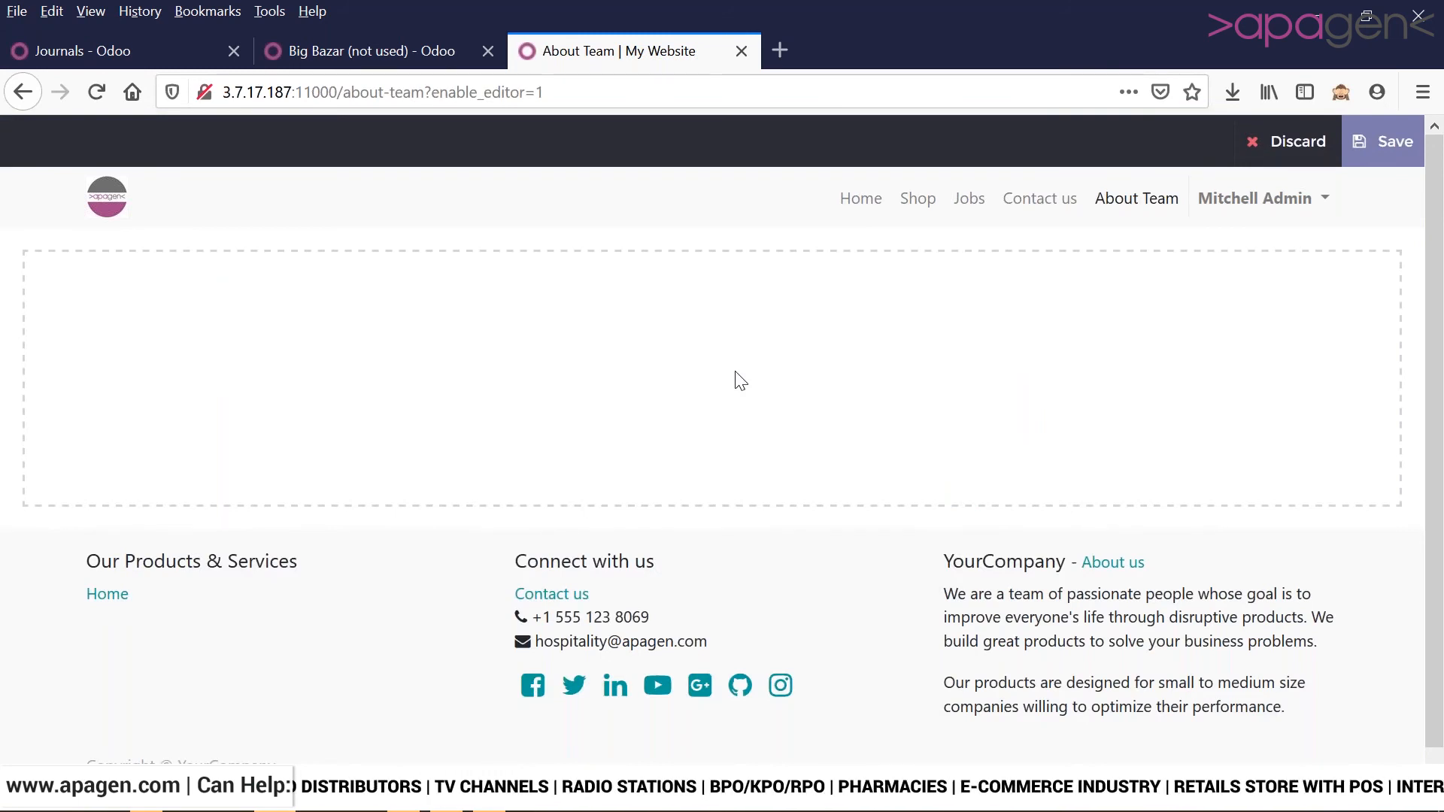
{"action": "left_click_drag", "start_coordinate": [55, 338], "coordinate": [677, 324]}
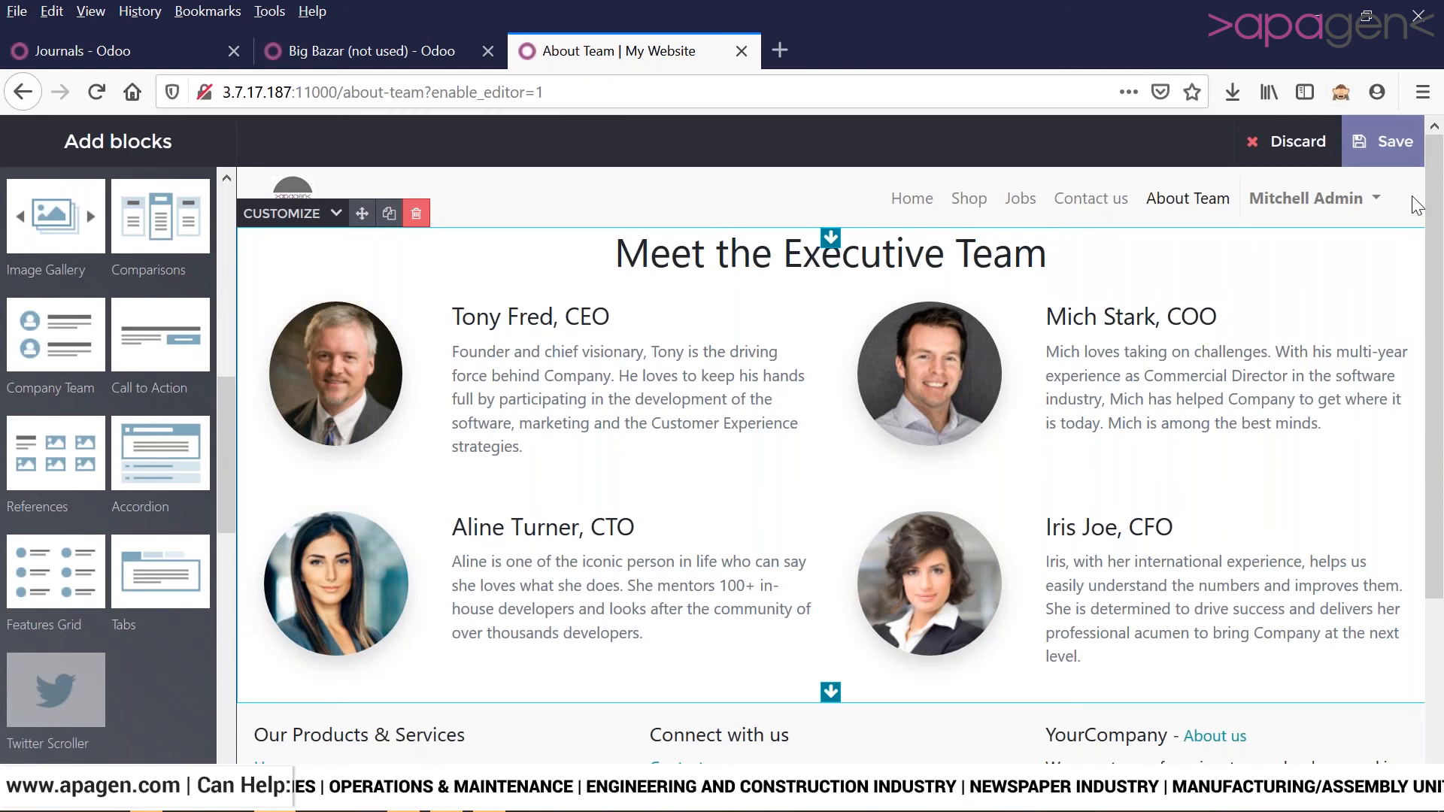
{"action": "left_click", "coordinate": [1392, 140]}
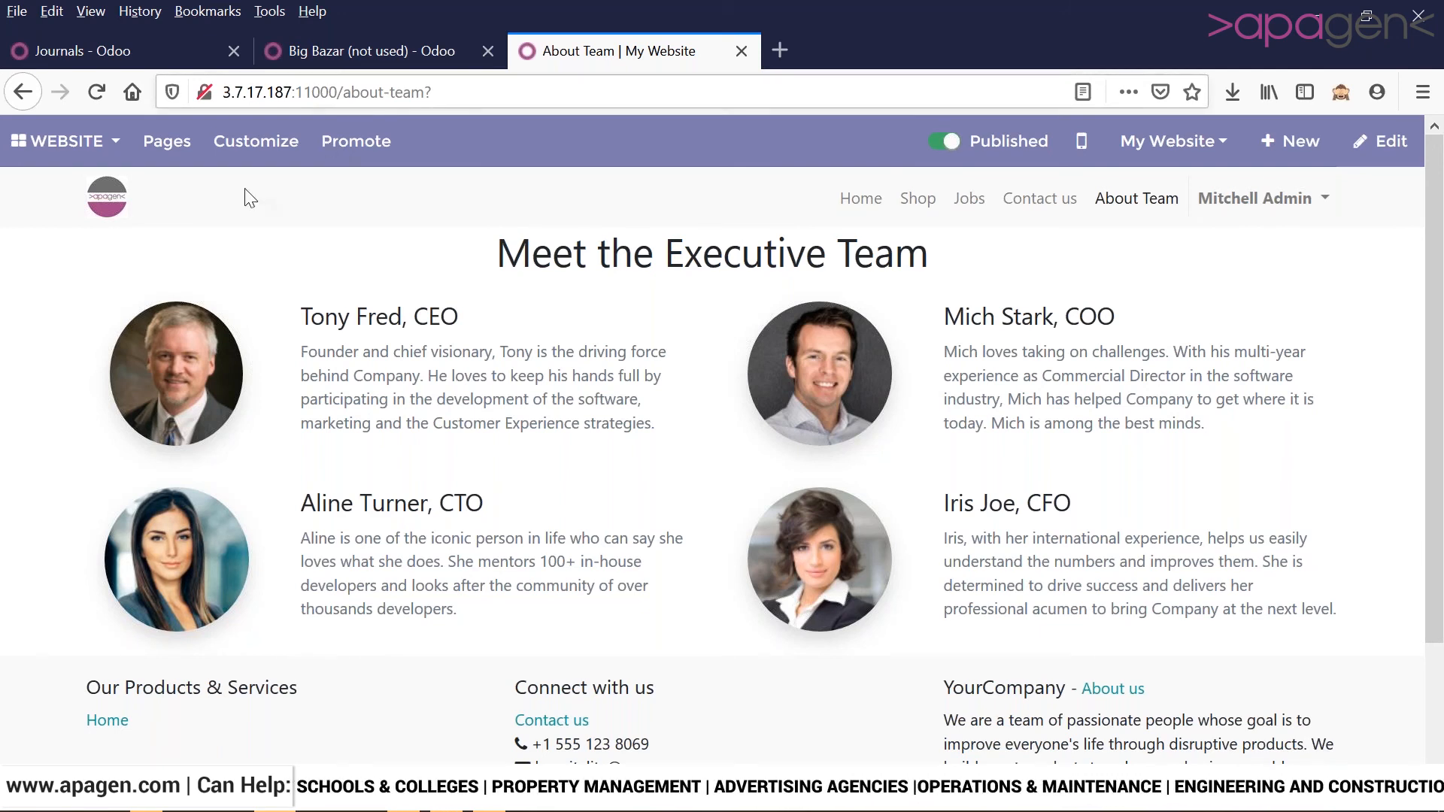
- Switch to Apps, remove the default Apps filter and search the modules for "mark"
{"action": "left_click", "coordinate": [64, 164]}
{"action": "left_click_drag", "start_coordinate": [248, 264], "coordinate": [251, 554]}
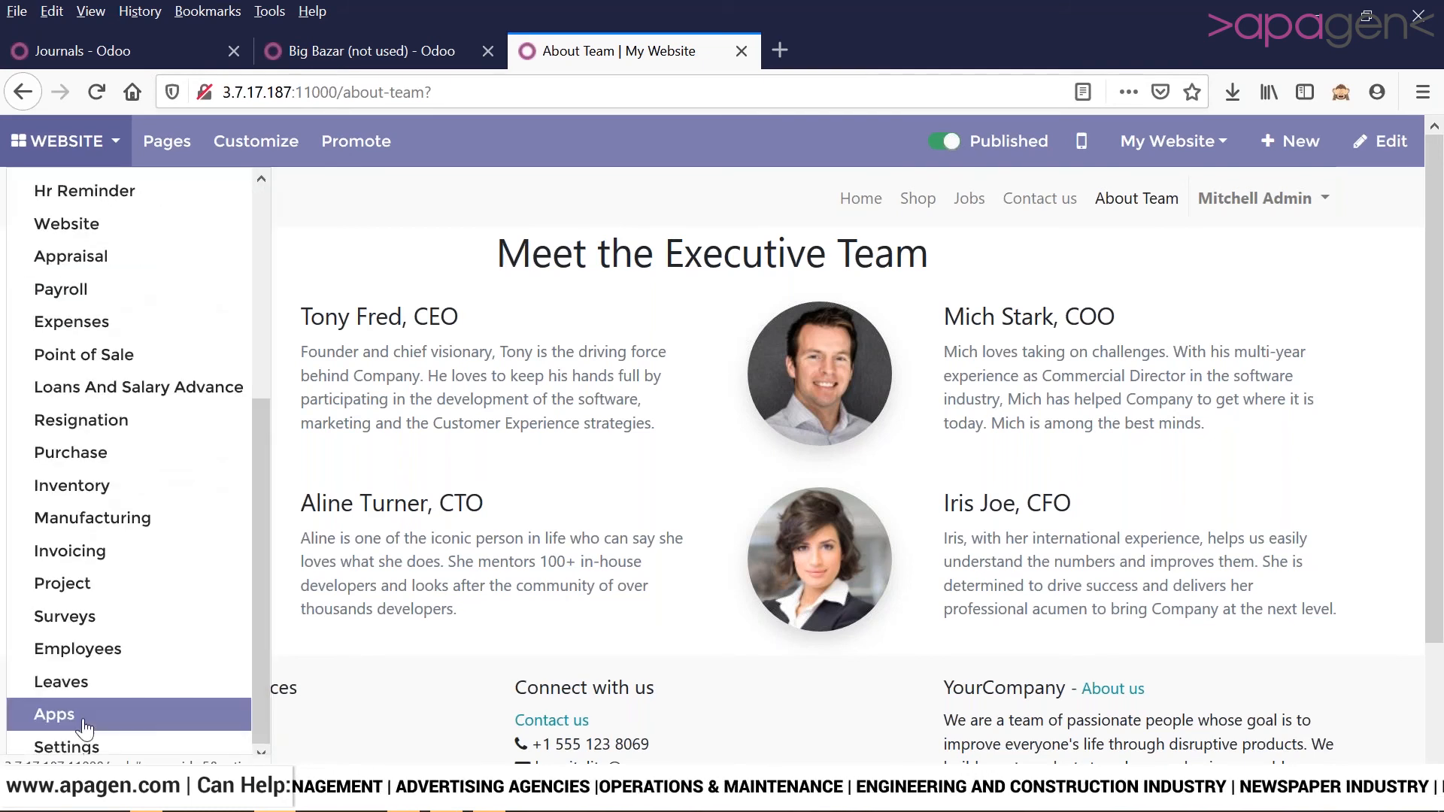
{"action": "left_click", "coordinate": [251, 713]}
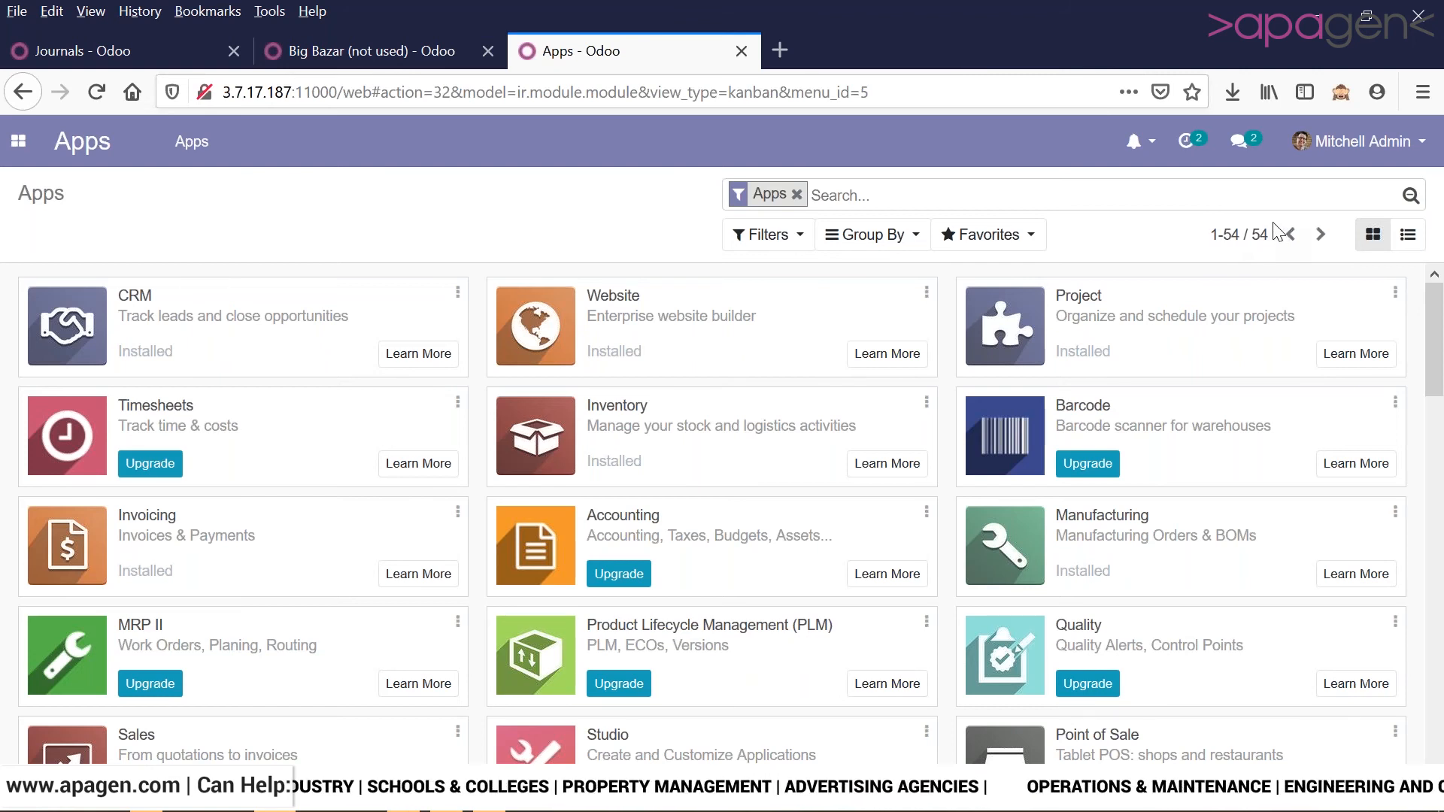
{"action": "left_click", "coordinate": [797, 194]}
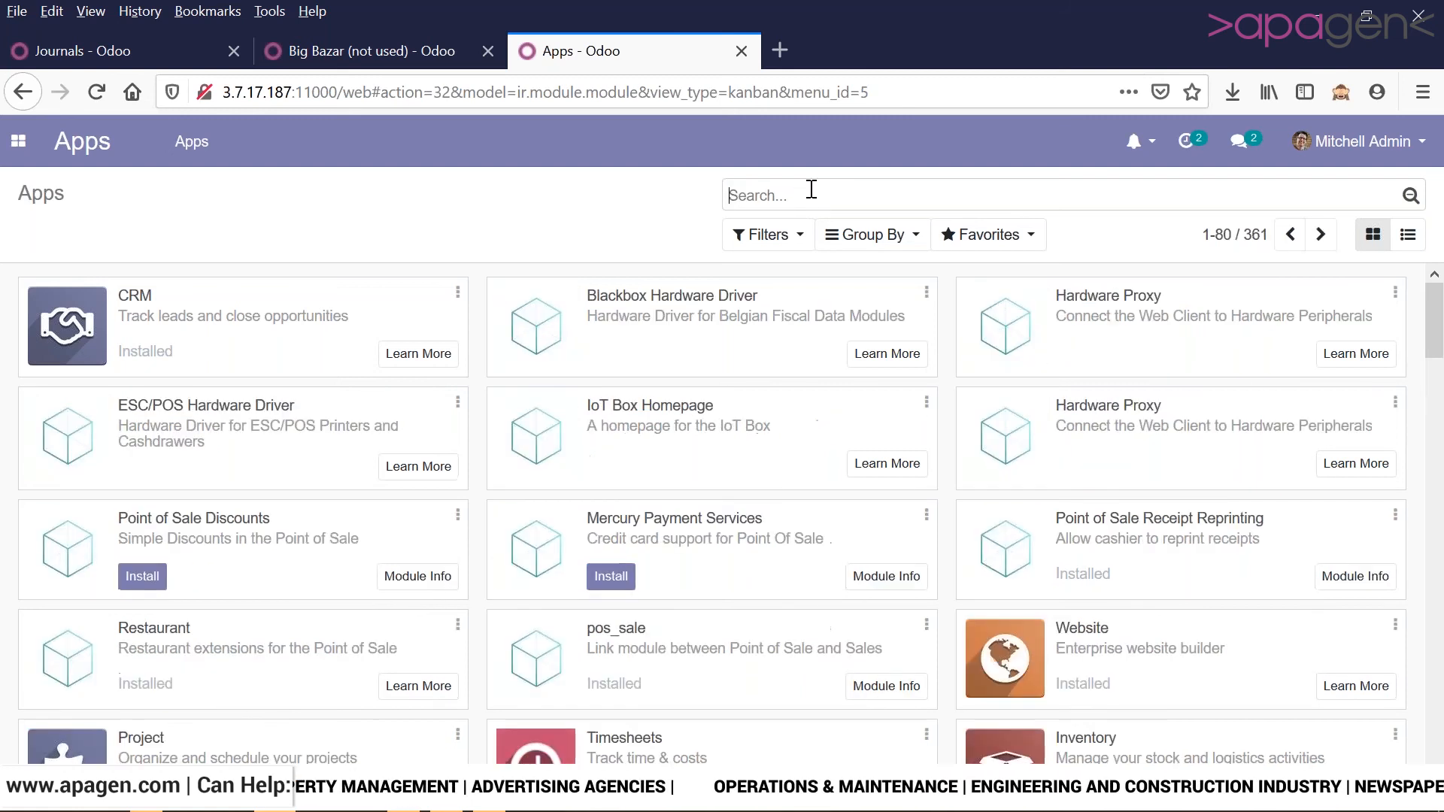
{"action": "type", "text": "mark"}
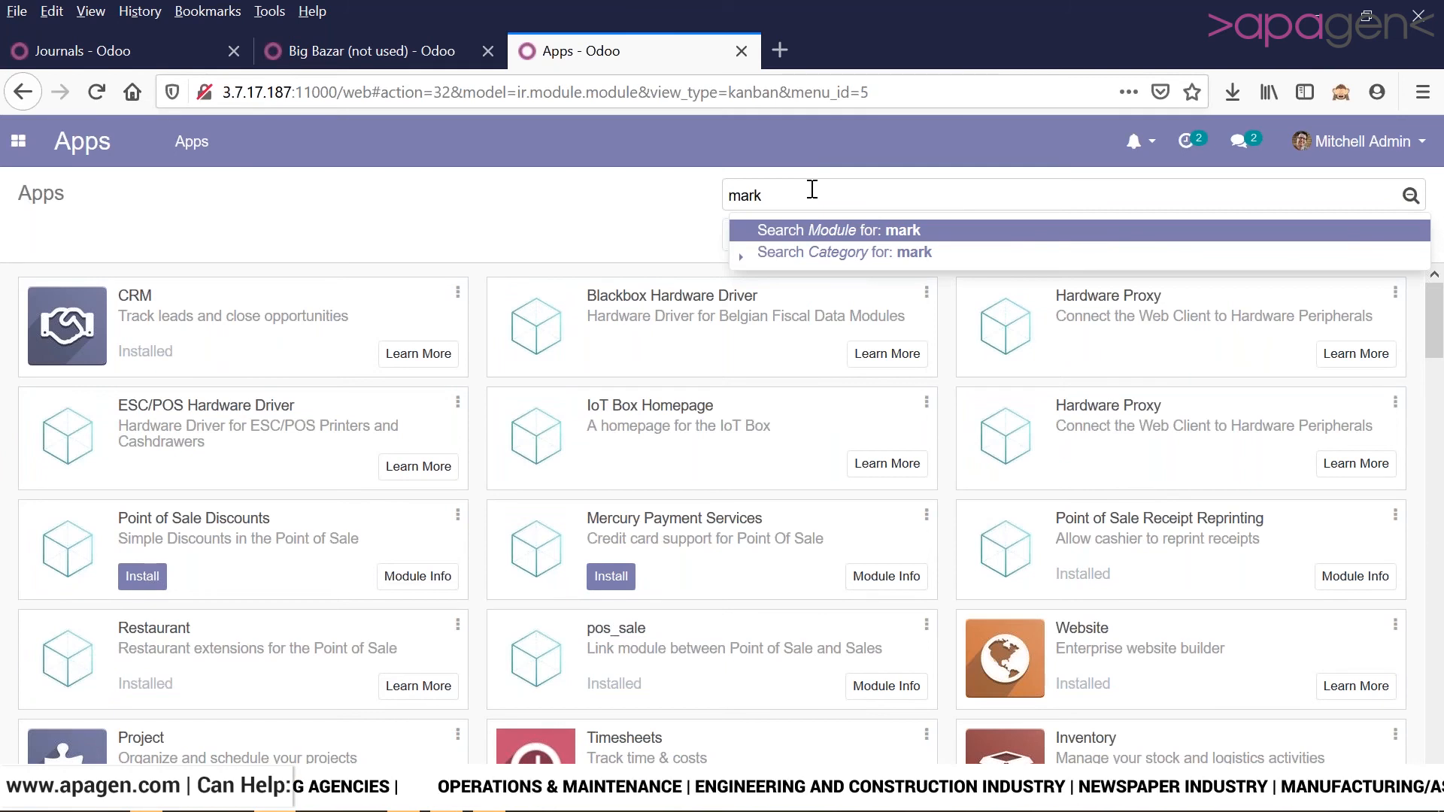
{"action": "key", "text": "Return"}
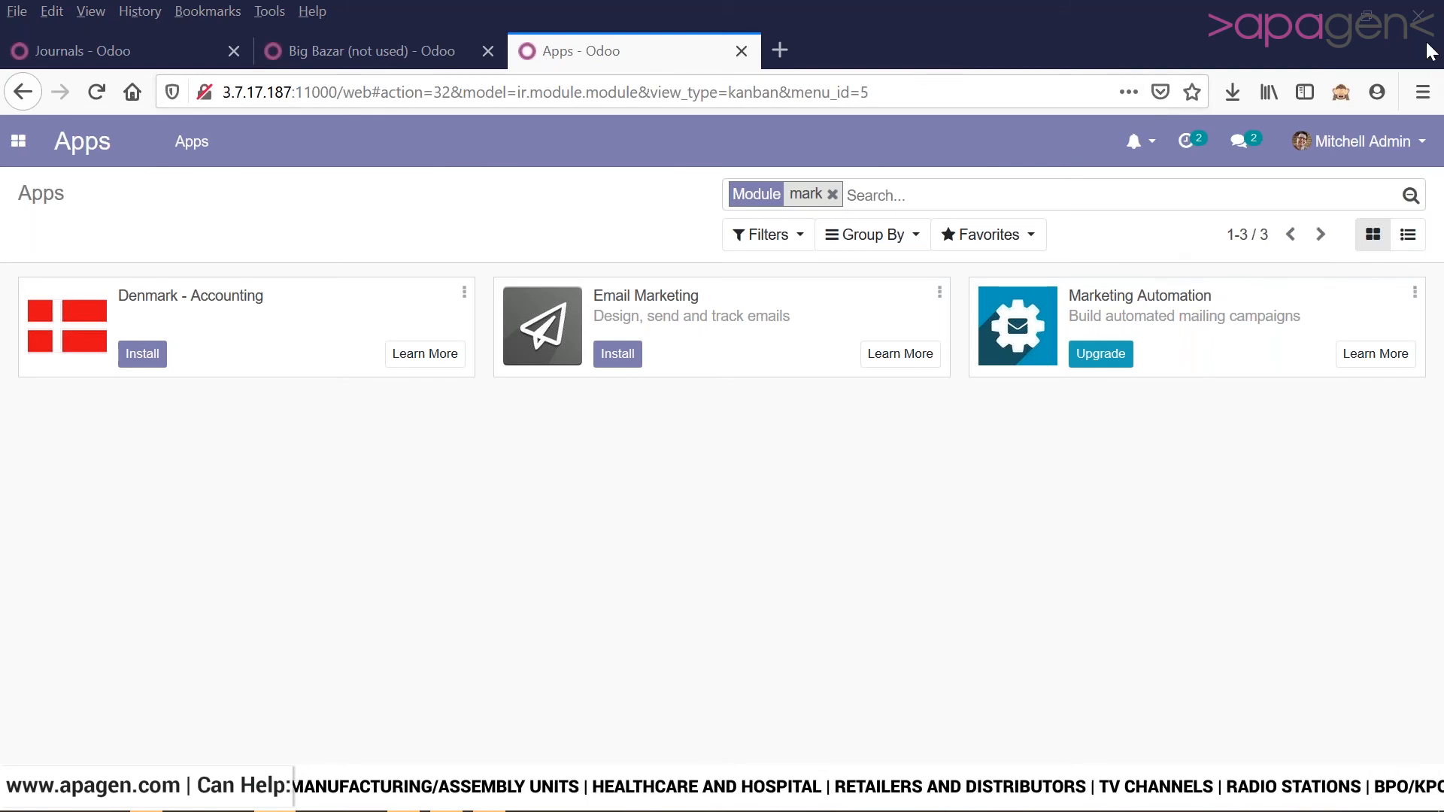
- Show the found modules as a list and install the Email Marketing module
{"action": "left_click", "coordinate": [1408, 238]}
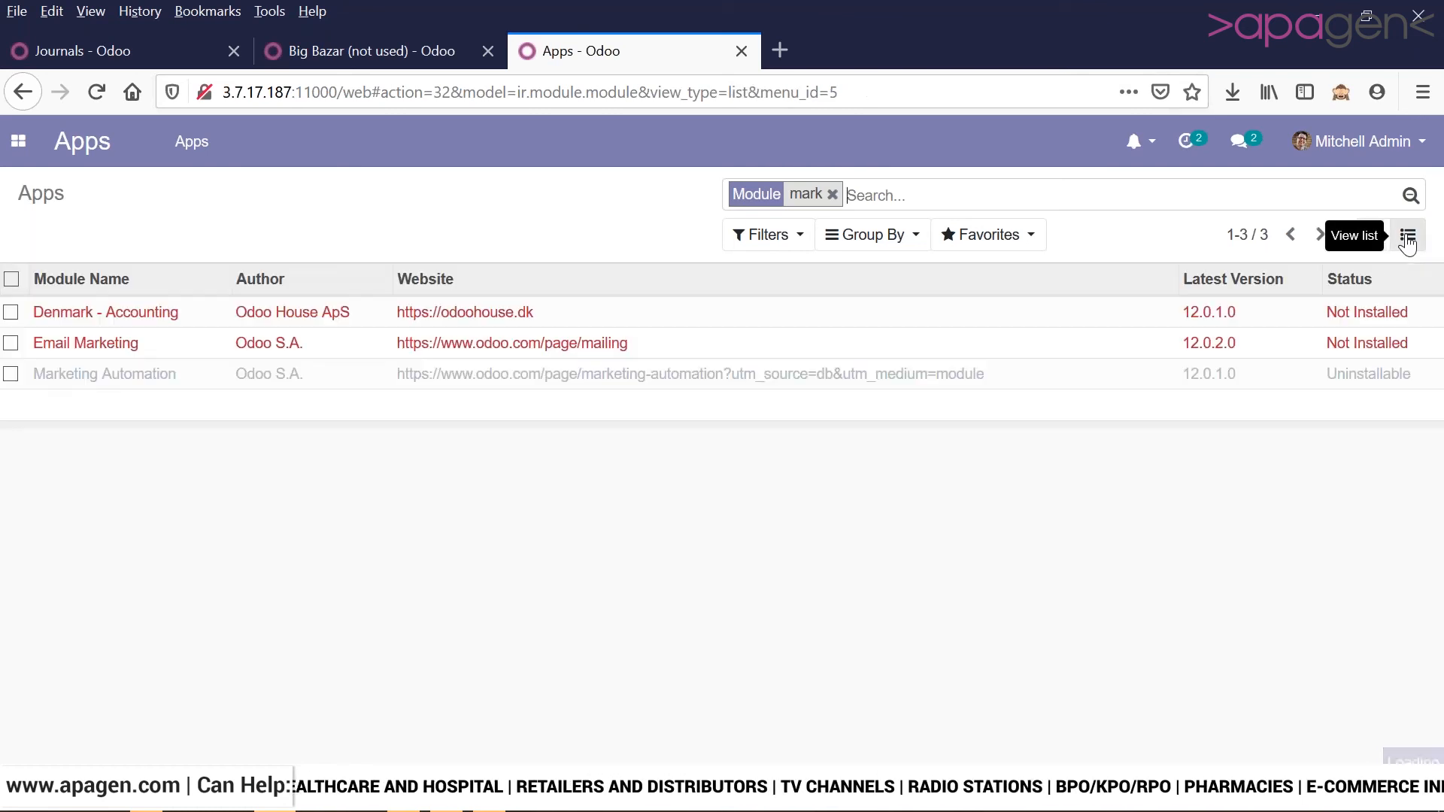
{"action": "left_click", "coordinate": [12, 344]}
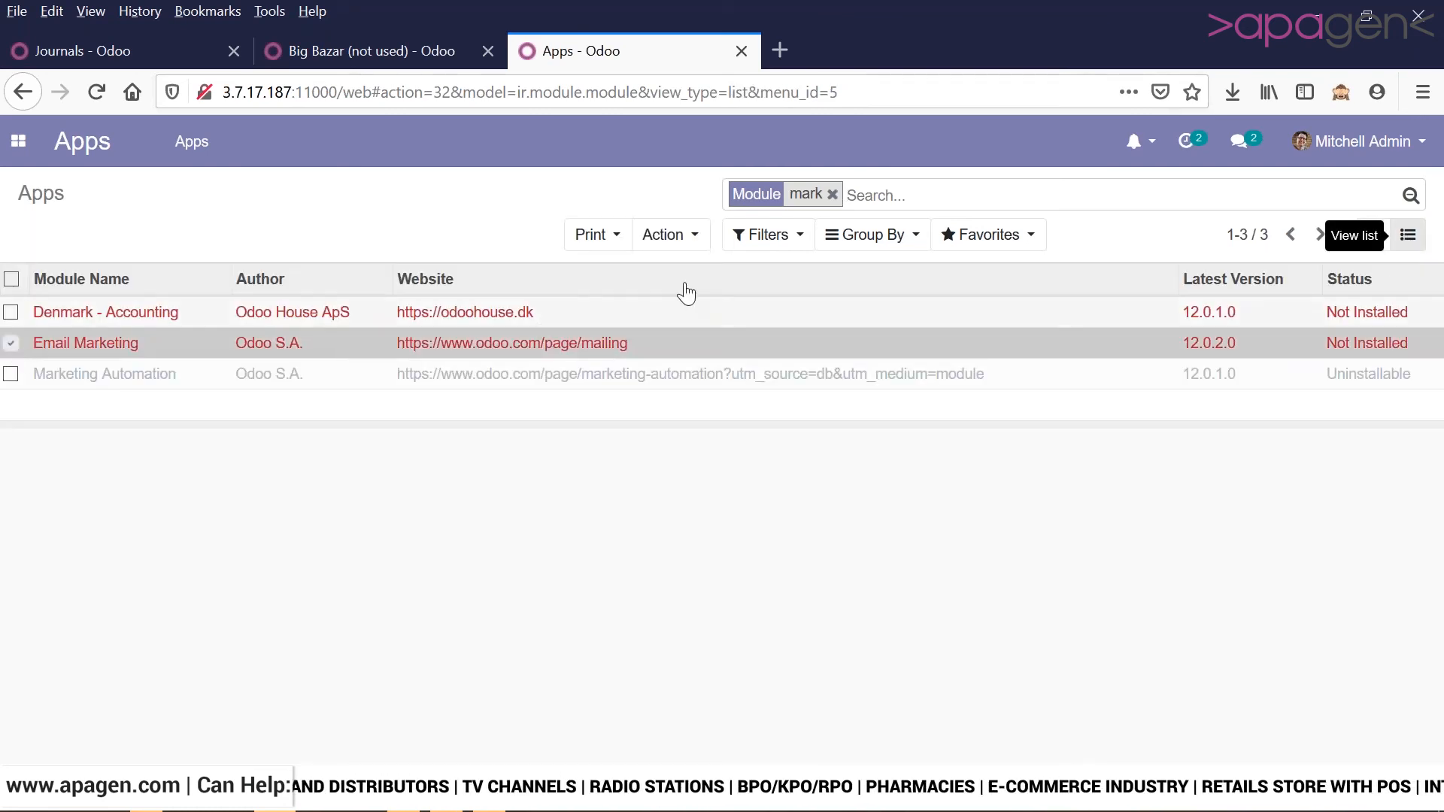
{"action": "left_click", "coordinate": [679, 236]}
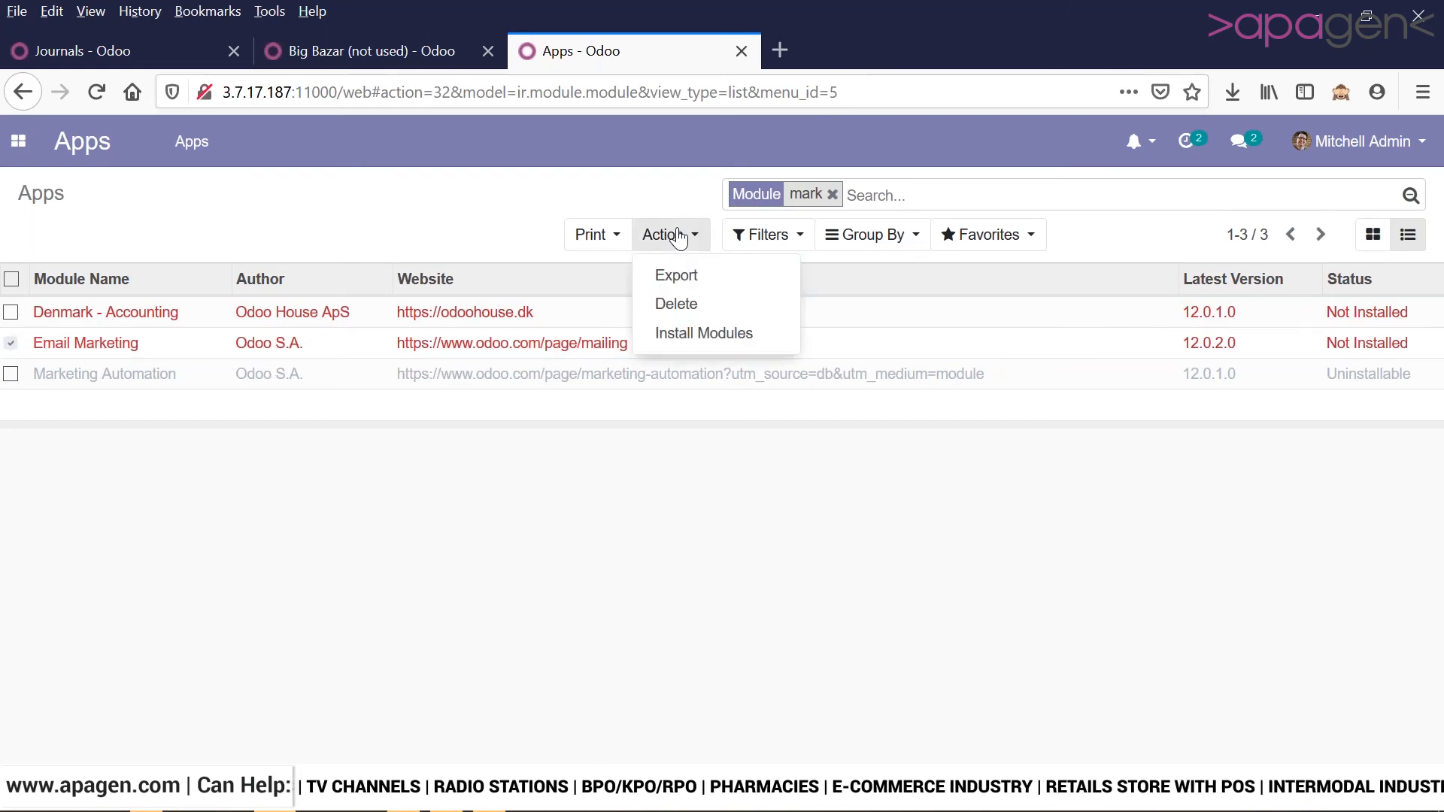
{"action": "left_click", "coordinate": [690, 336]}
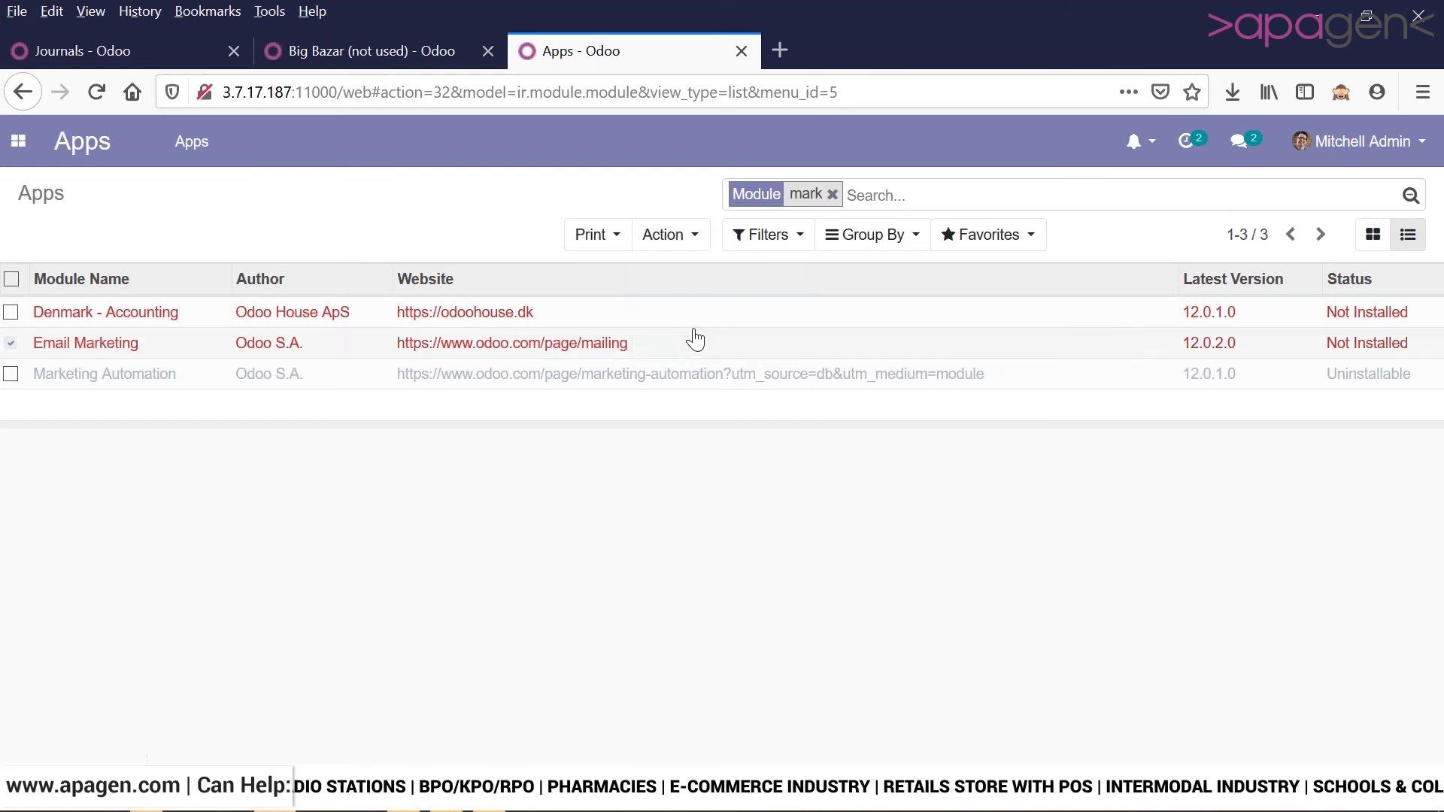
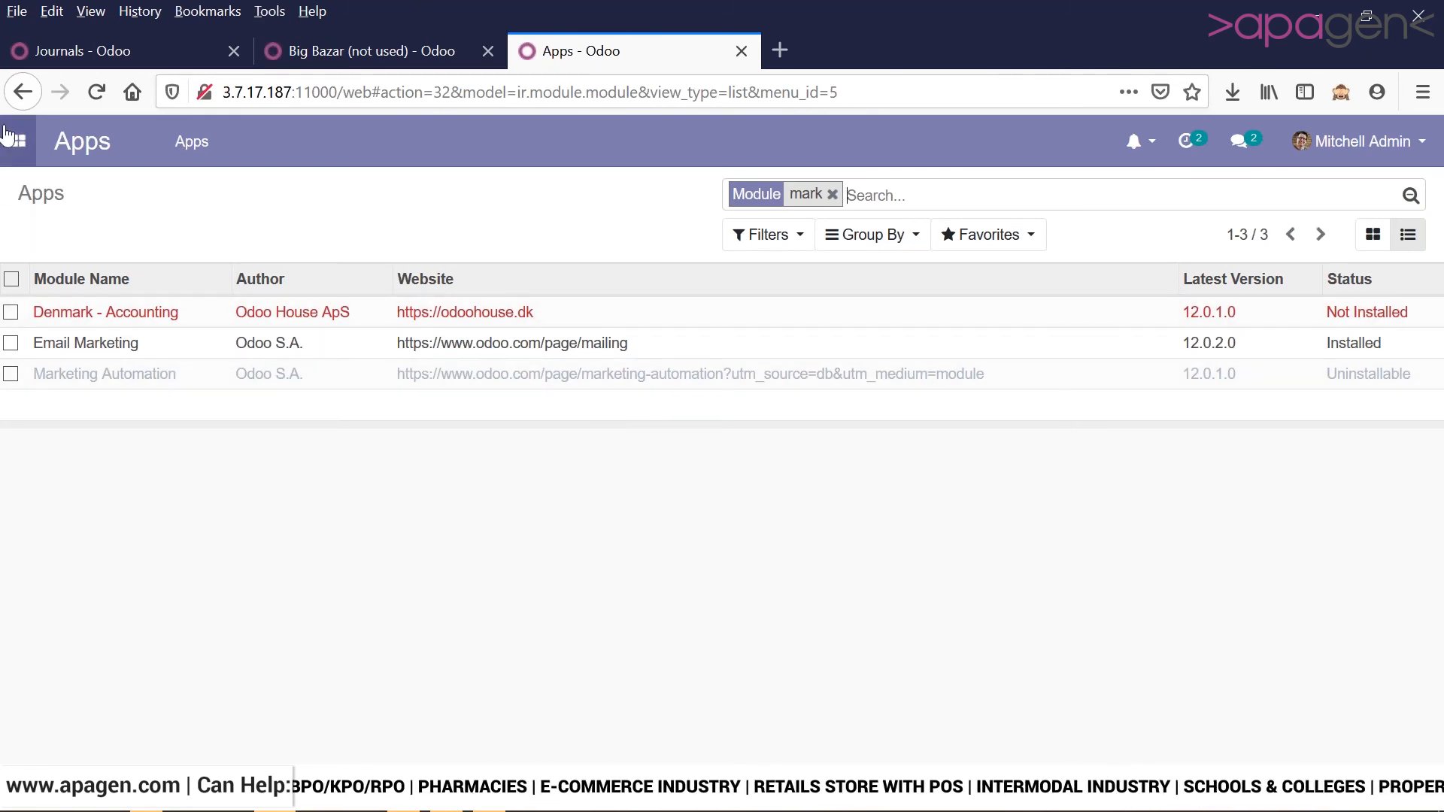
- Reload the Apps page and switch to the Email Marketing app
{"action": "left_click", "coordinate": [105, 102]}
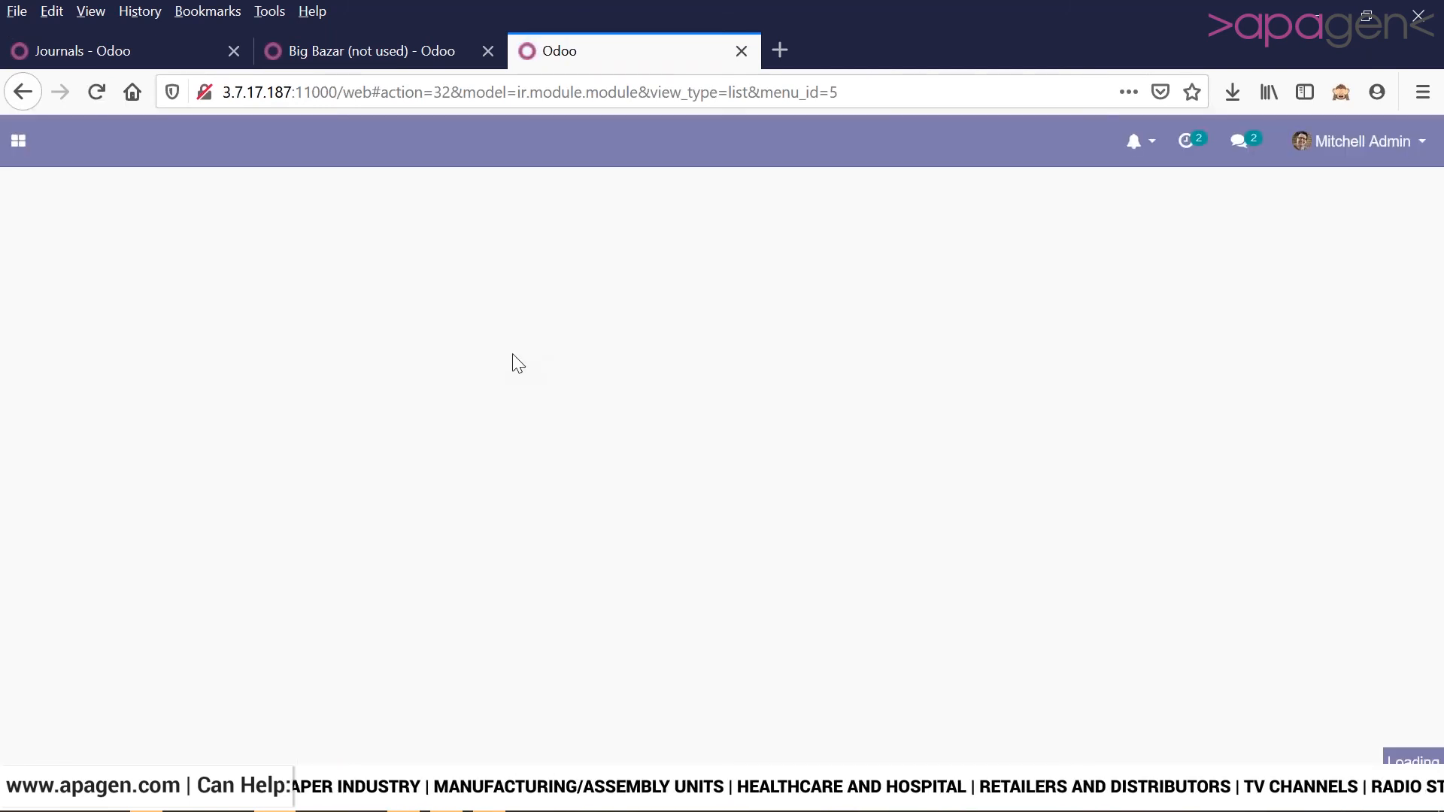
{"action": "left_click", "coordinate": [10, 158]}
{"action": "left_click", "coordinate": [10, 158]}
{"action": "left_click", "coordinate": [10, 158]}
{"action": "left_click", "coordinate": [11, 158]}
{"action": "left_click", "coordinate": [11, 158]}
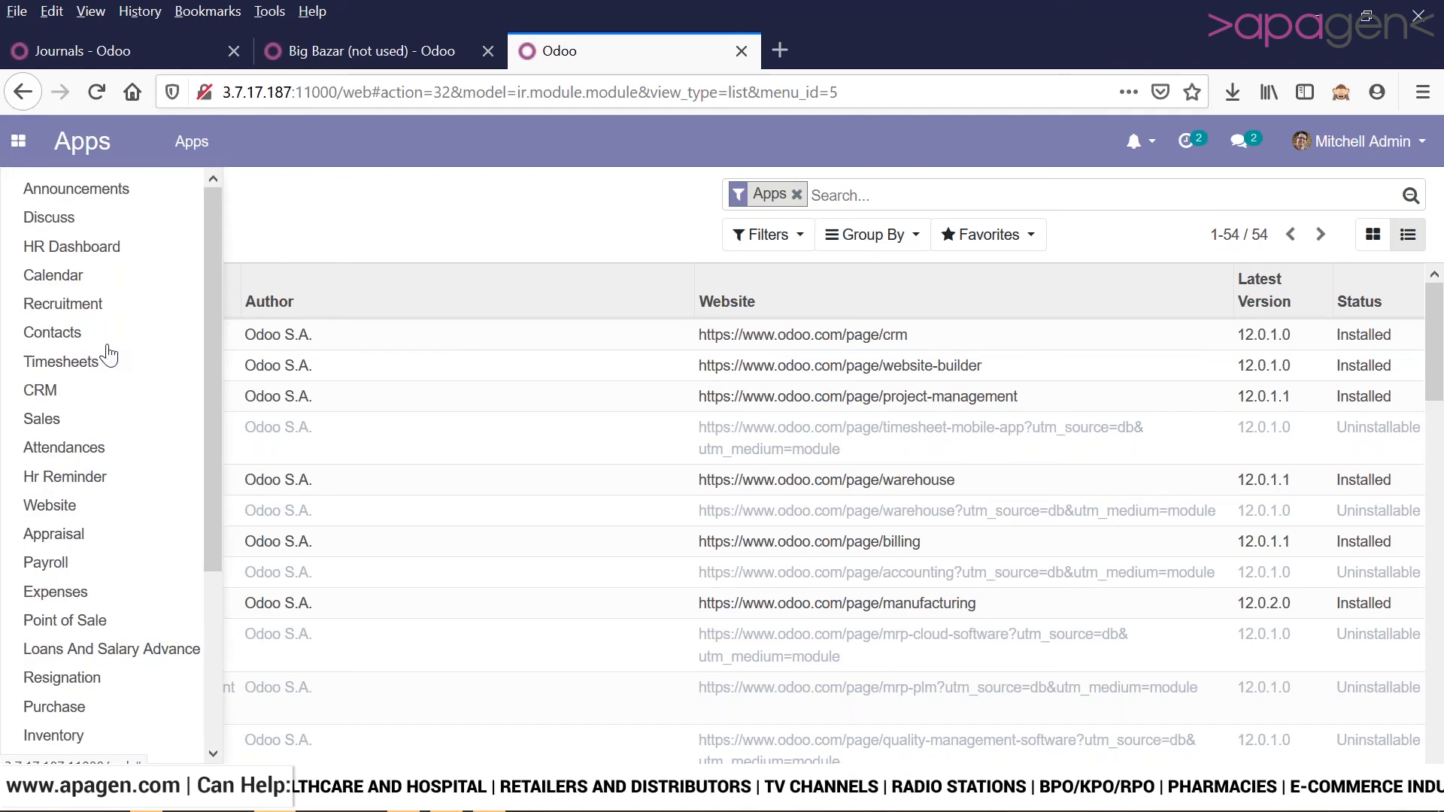
{"action": "left_click_drag", "start_coordinate": [219, 273], "coordinate": [195, 449]}
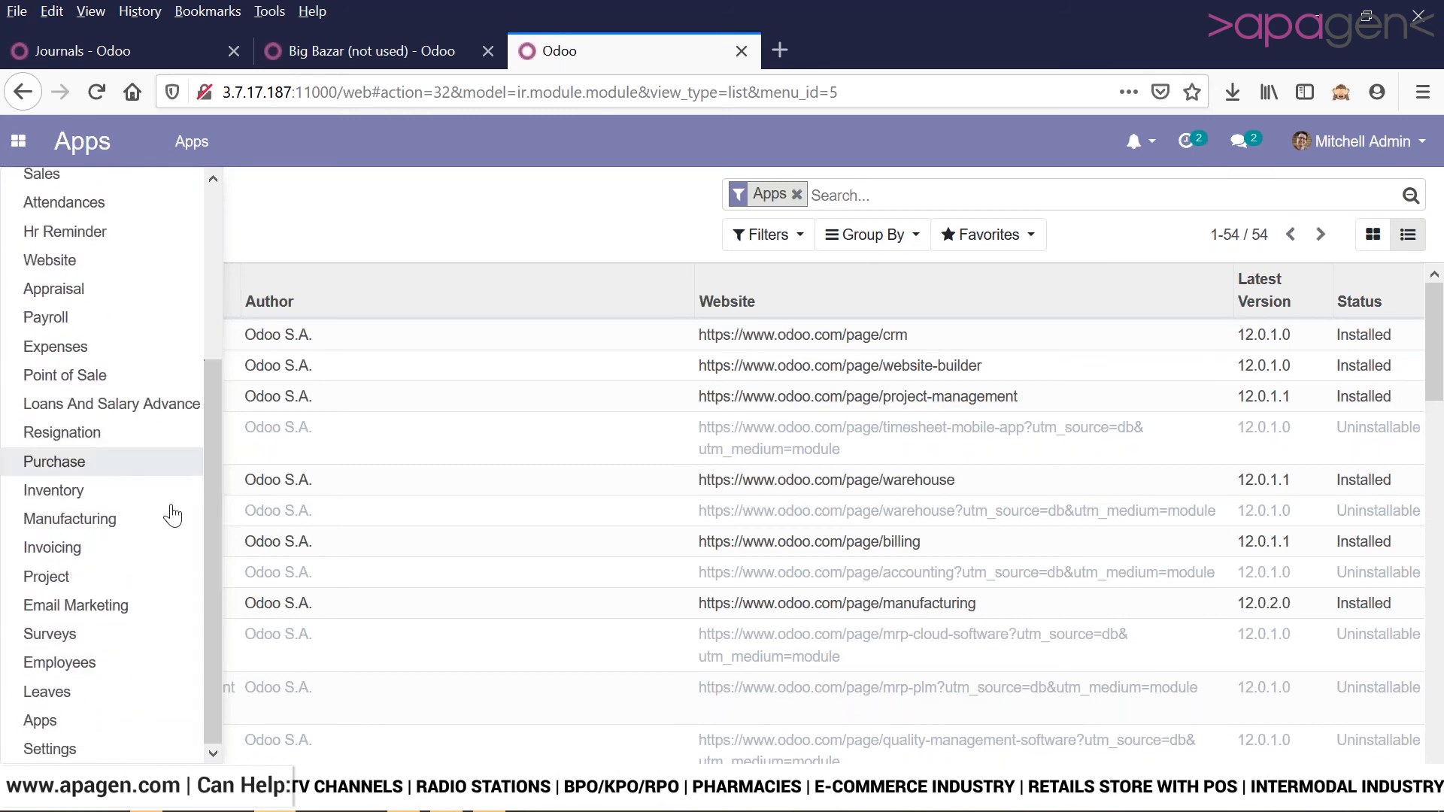
{"action": "left_click", "coordinate": [114, 609]}
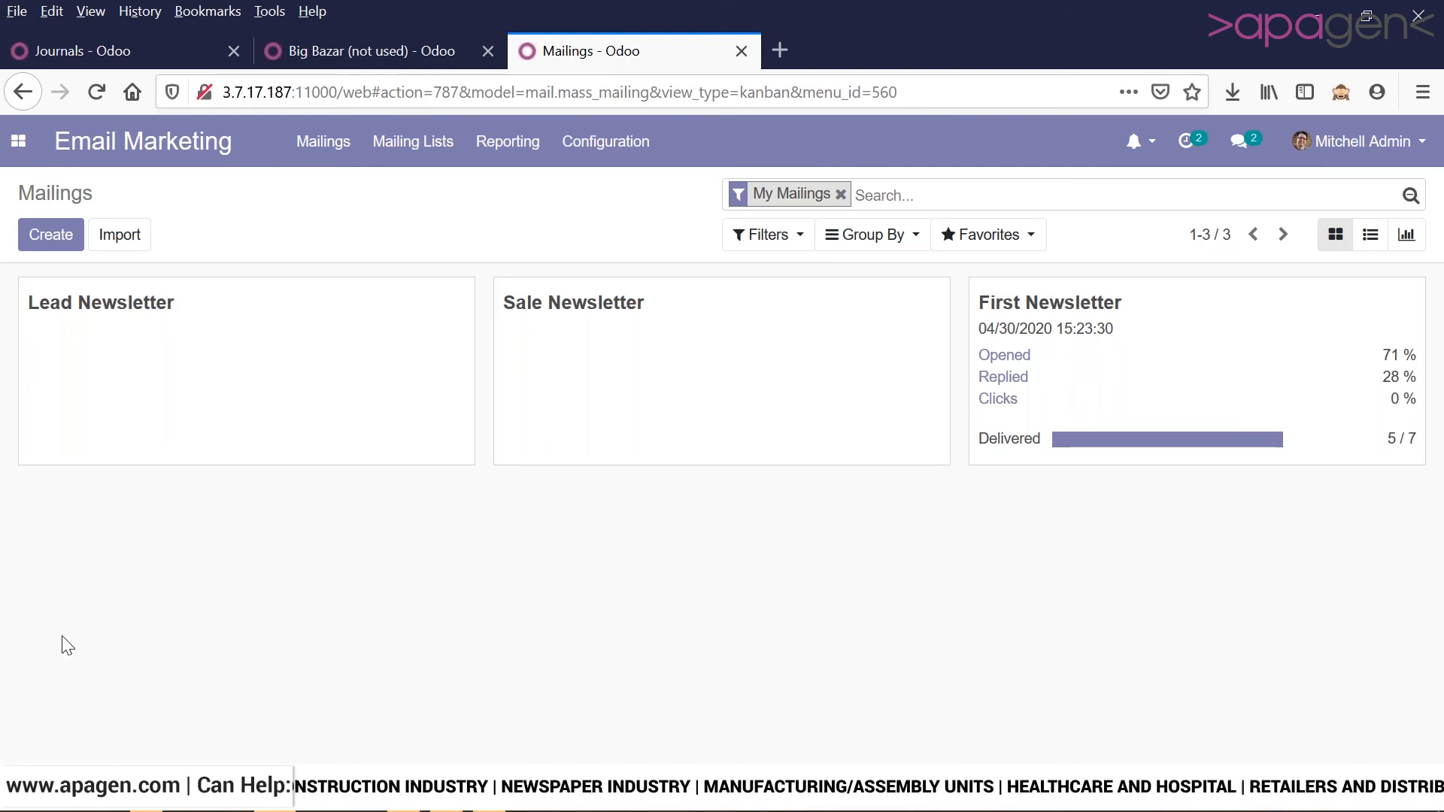
- Open the Email Marketing settings and review the mass mailing and mailing list options
{"action": "left_click", "coordinate": [606, 150]}
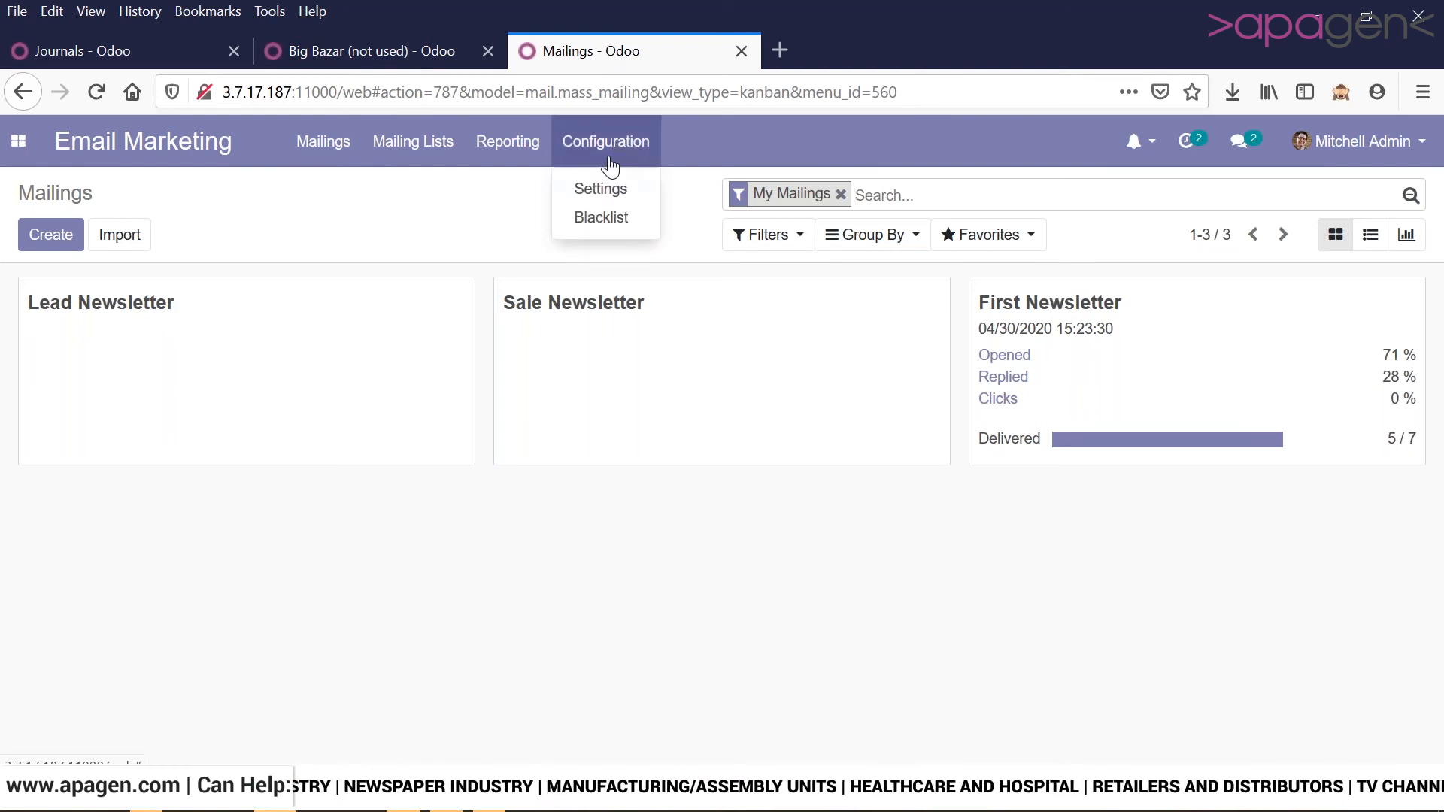
{"action": "left_click", "coordinate": [596, 188]}
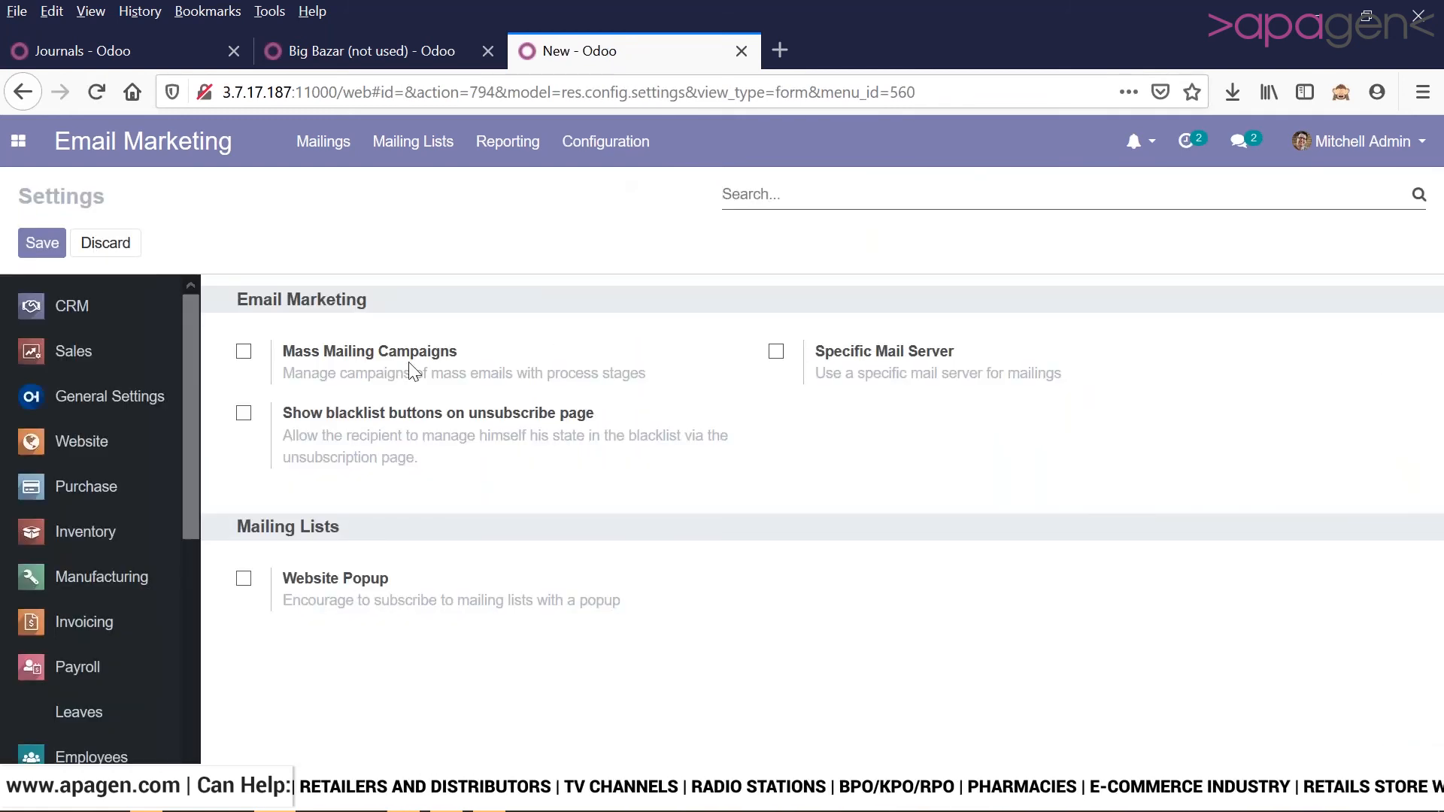
{"action": "mouse_move", "coordinate": [388, 351]}
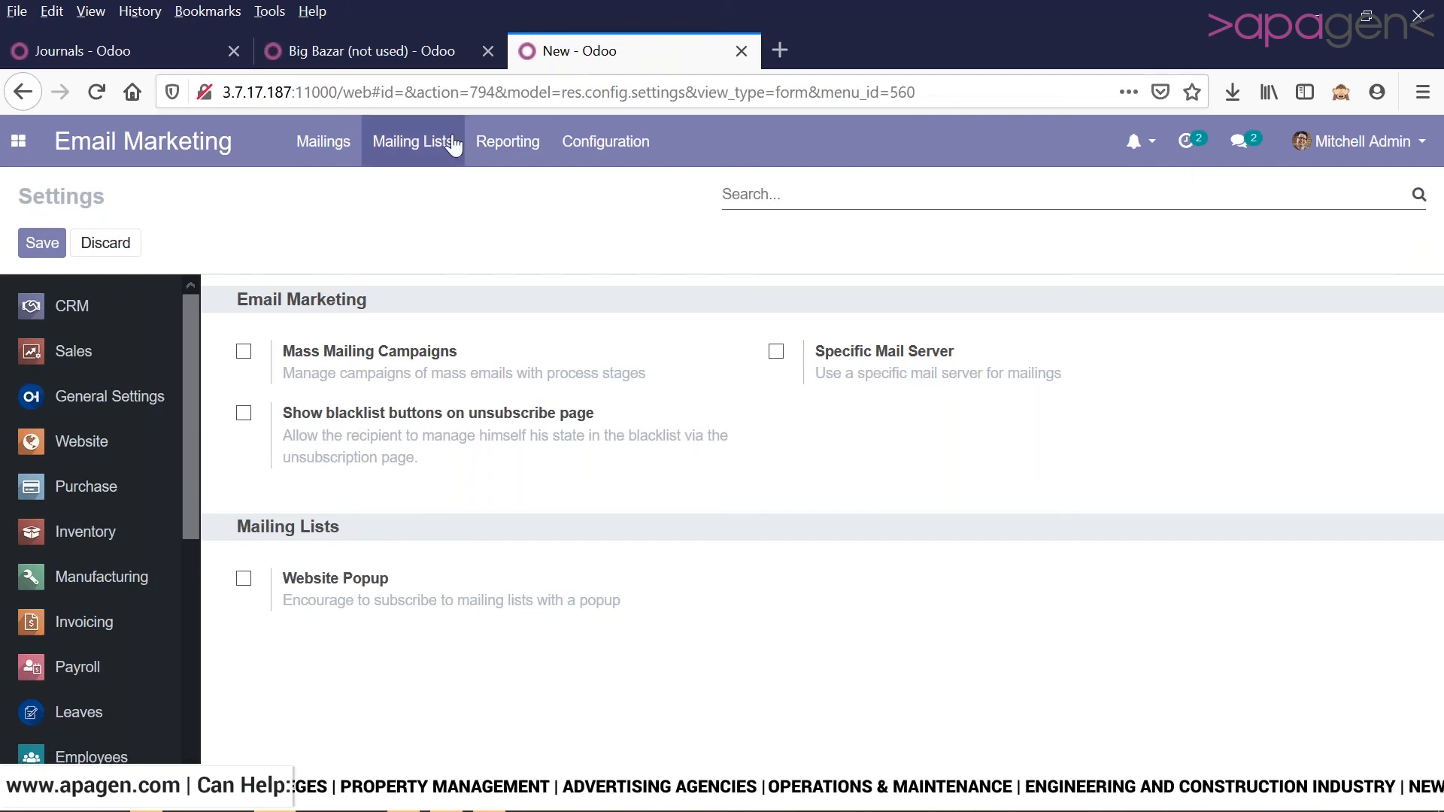
- View the first mailing list contact's record and the recipients of the Imported Contacts mailing list
{"action": "left_click", "coordinate": [413, 141]}
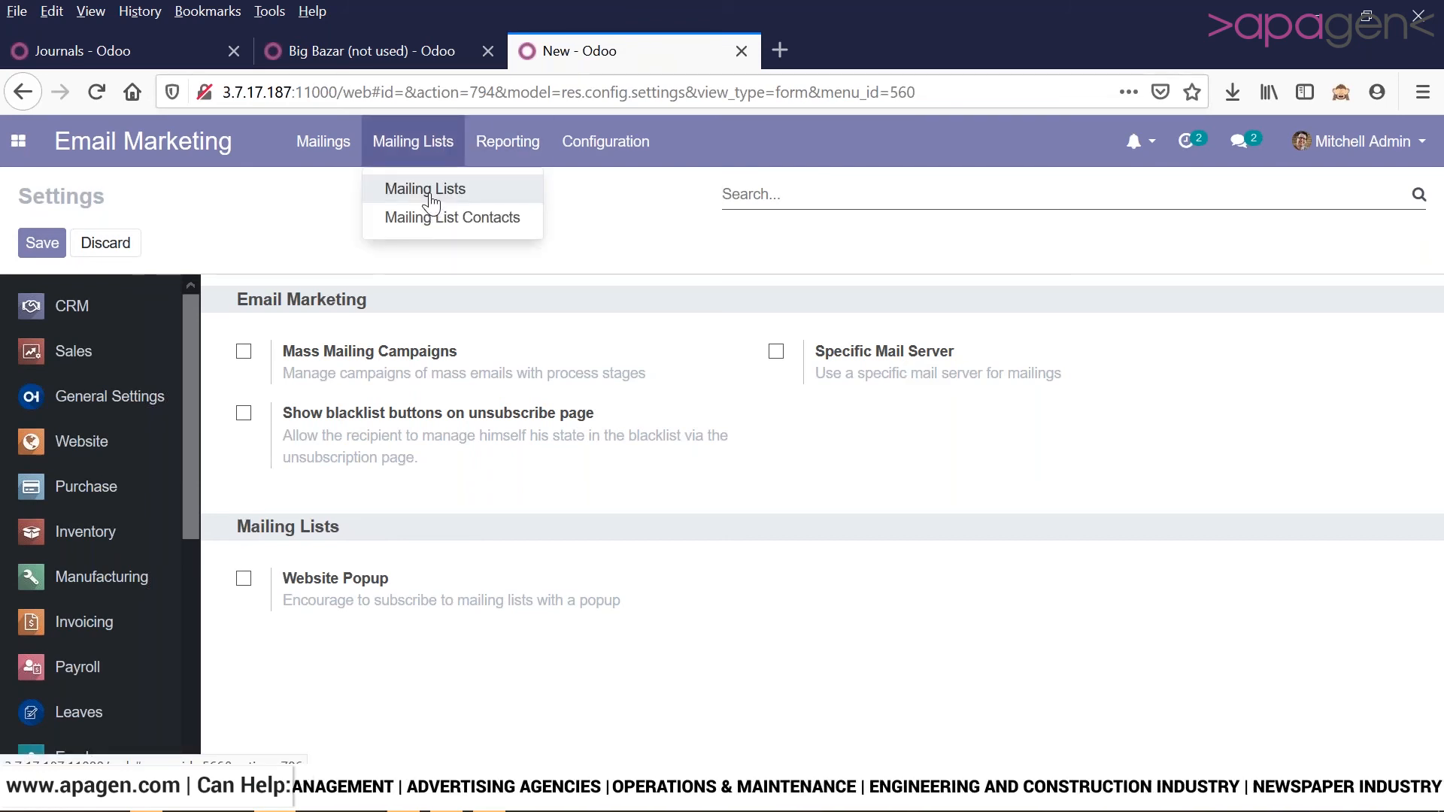
{"action": "left_click", "coordinate": [430, 218]}
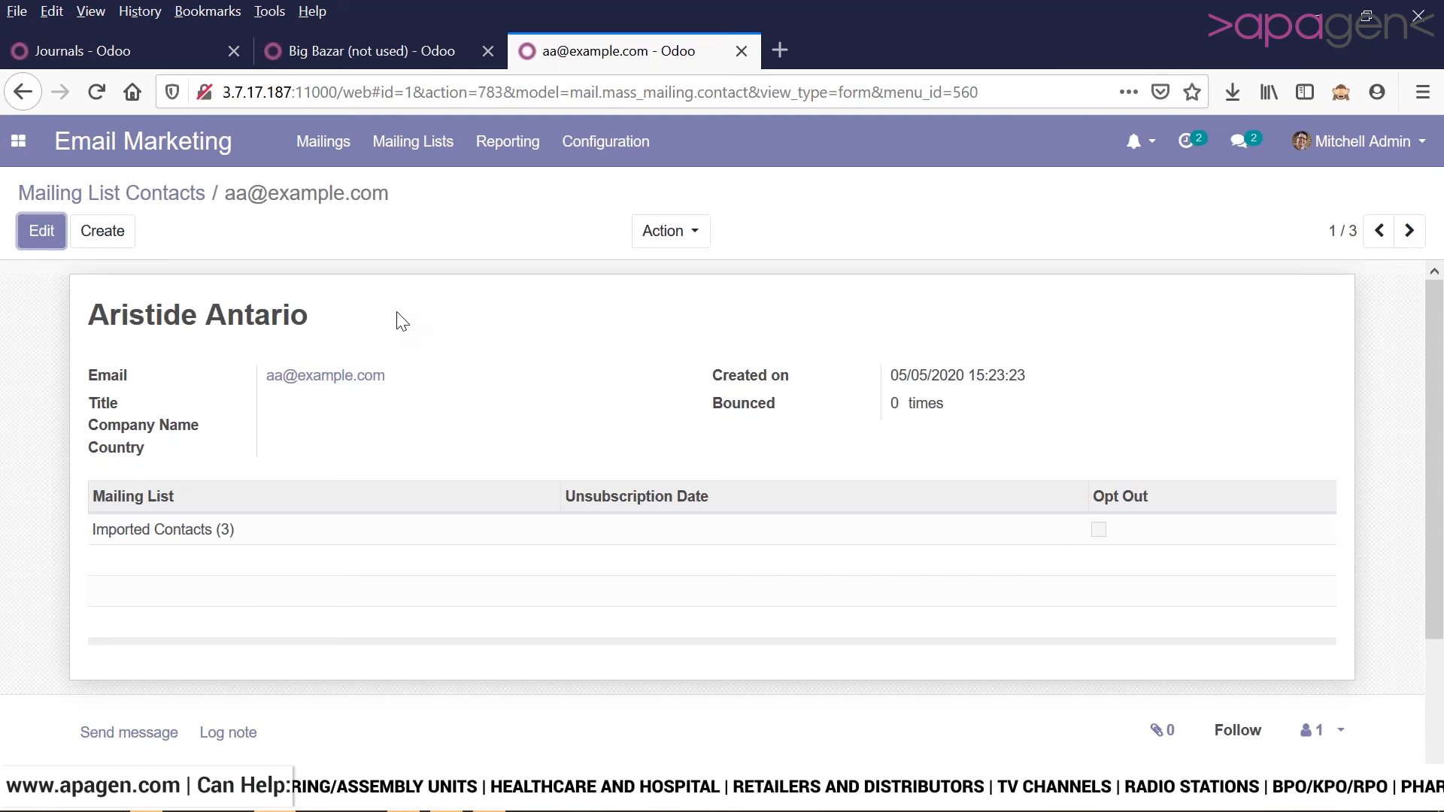
{"action": "left_click", "coordinate": [414, 145]}
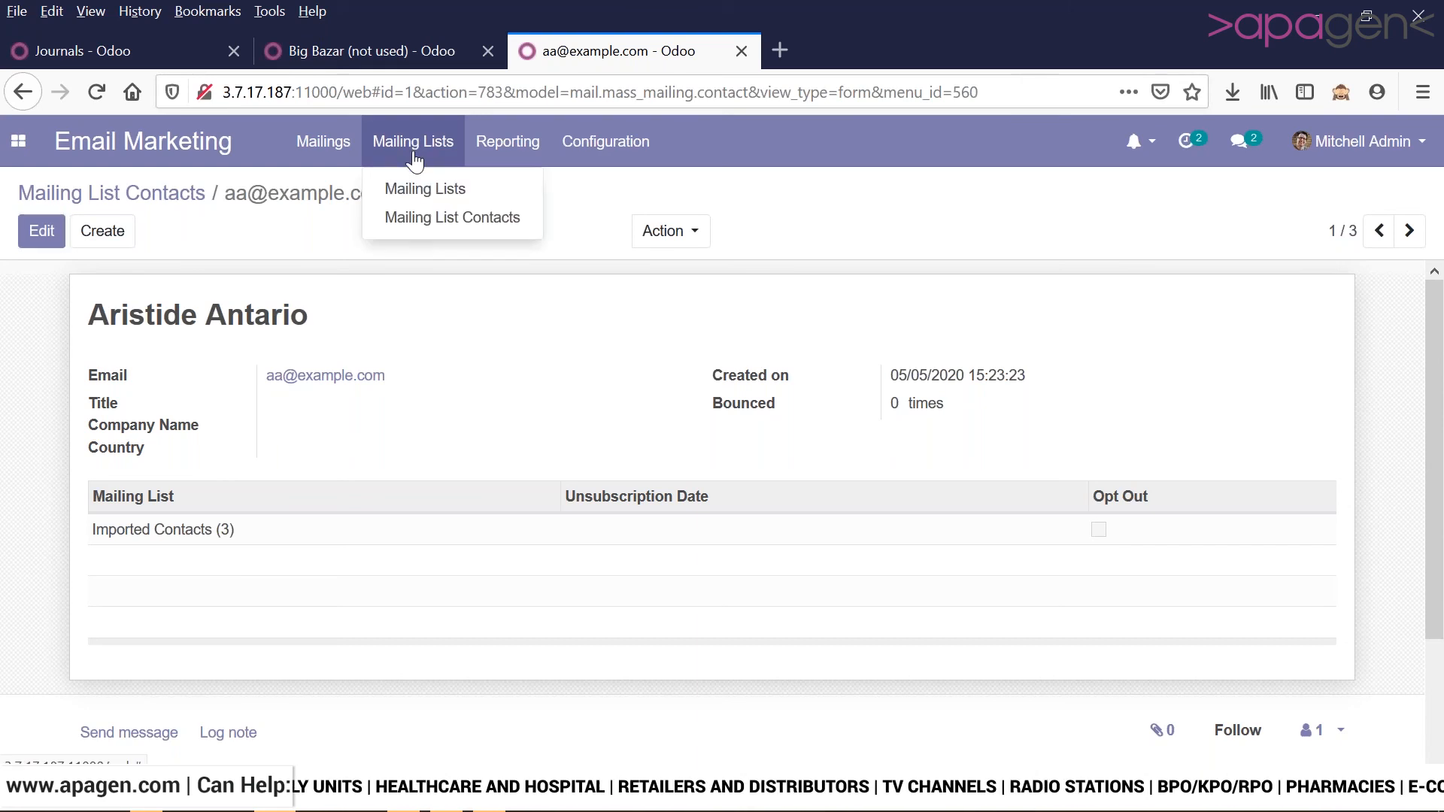
{"action": "left_click", "coordinate": [413, 197]}
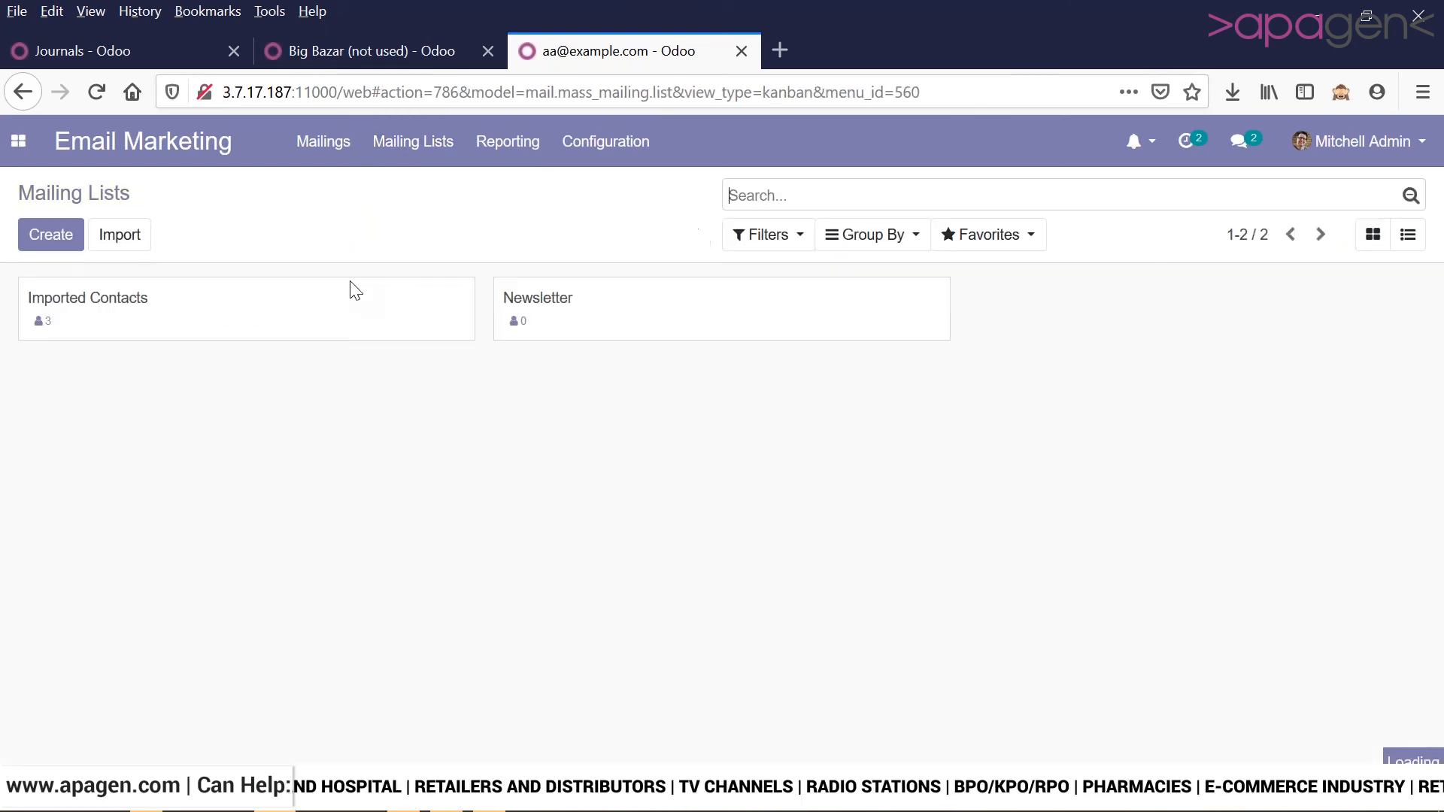
{"action": "left_click", "coordinate": [236, 316]}
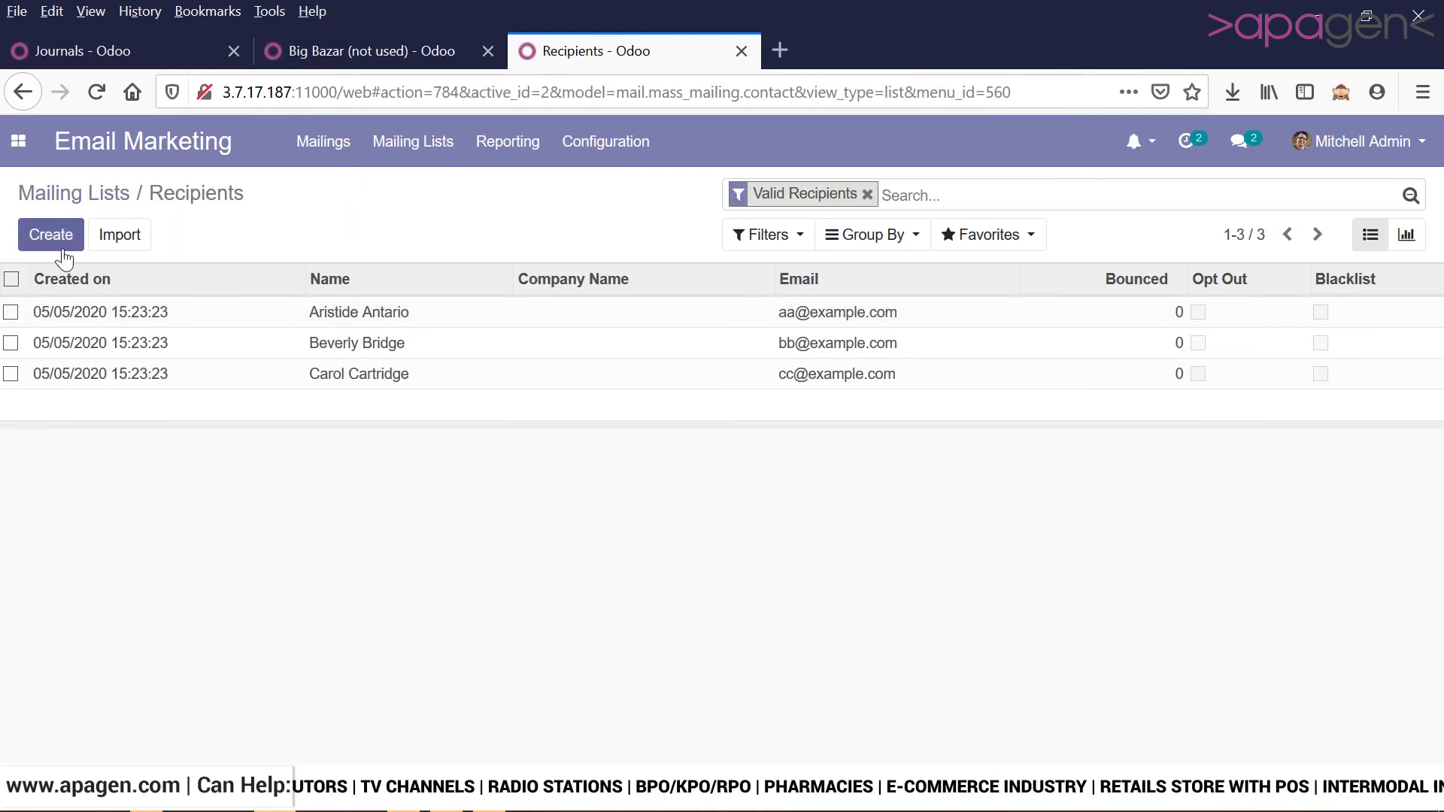
{"action": "left_click", "coordinate": [282, 320]}
- Open the First Newsletter mailing for editing and check the available recipient types, keeping Contact
{"action": "left_click", "coordinate": [310, 172]}
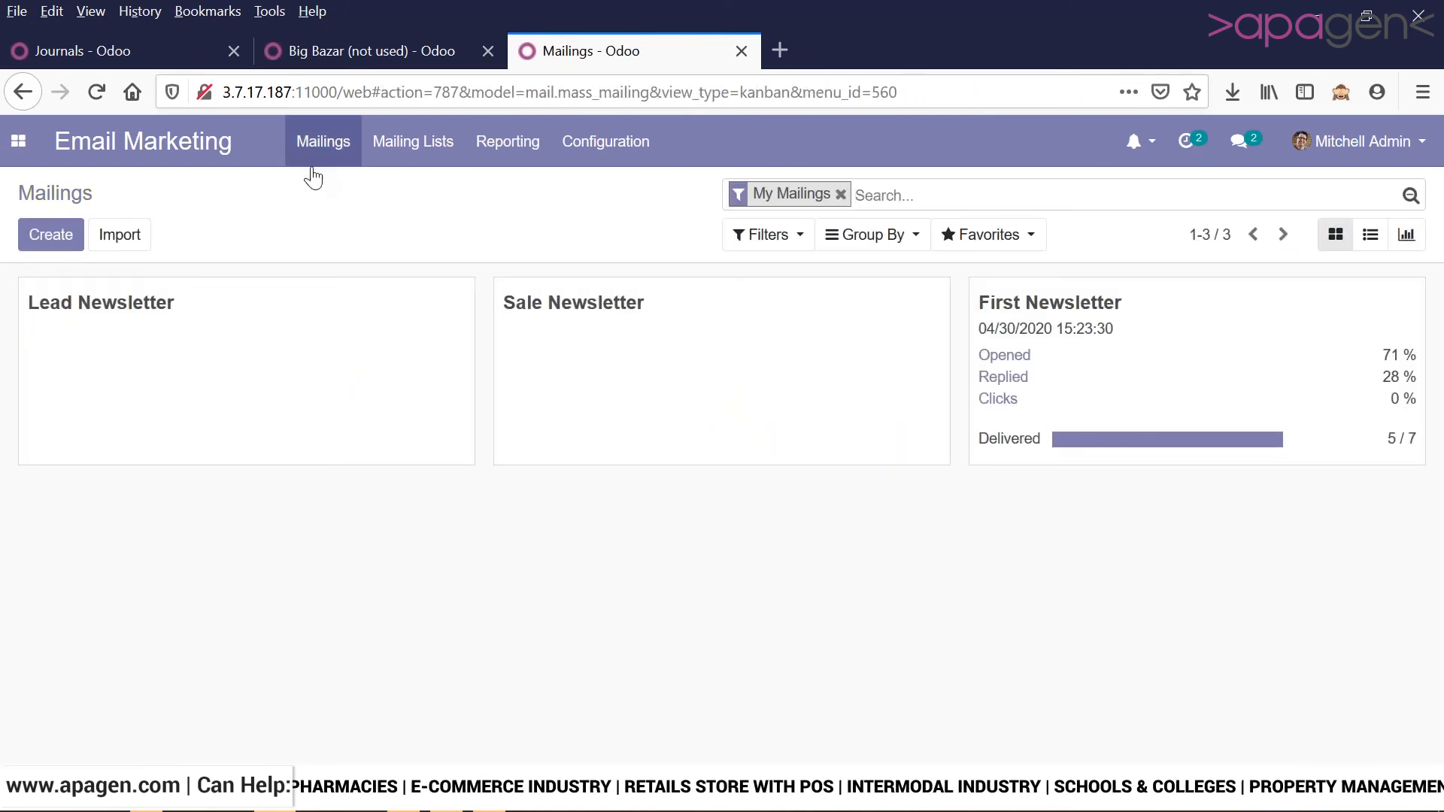
{"action": "left_click", "coordinate": [1274, 336]}
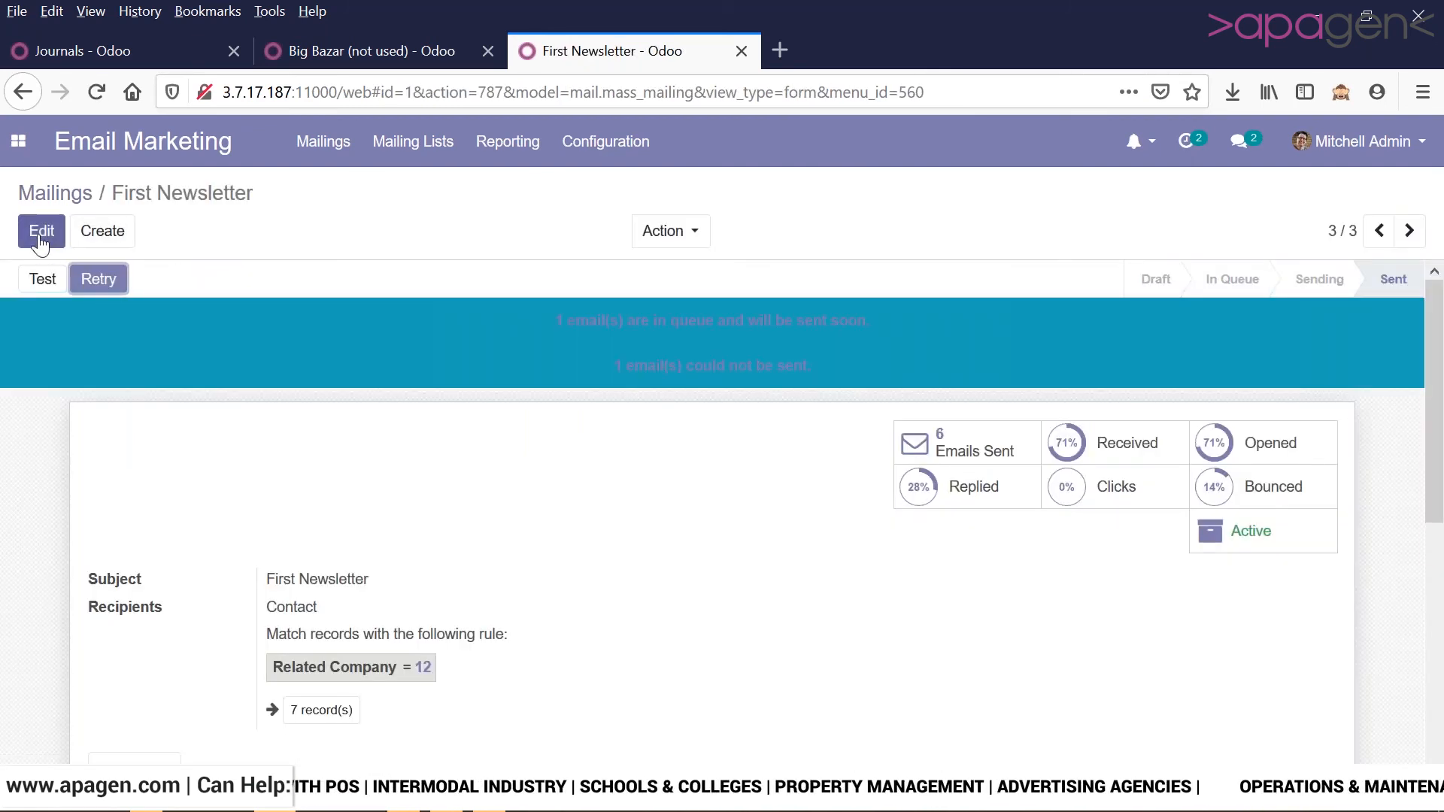
{"action": "left_click", "coordinate": [40, 239]}
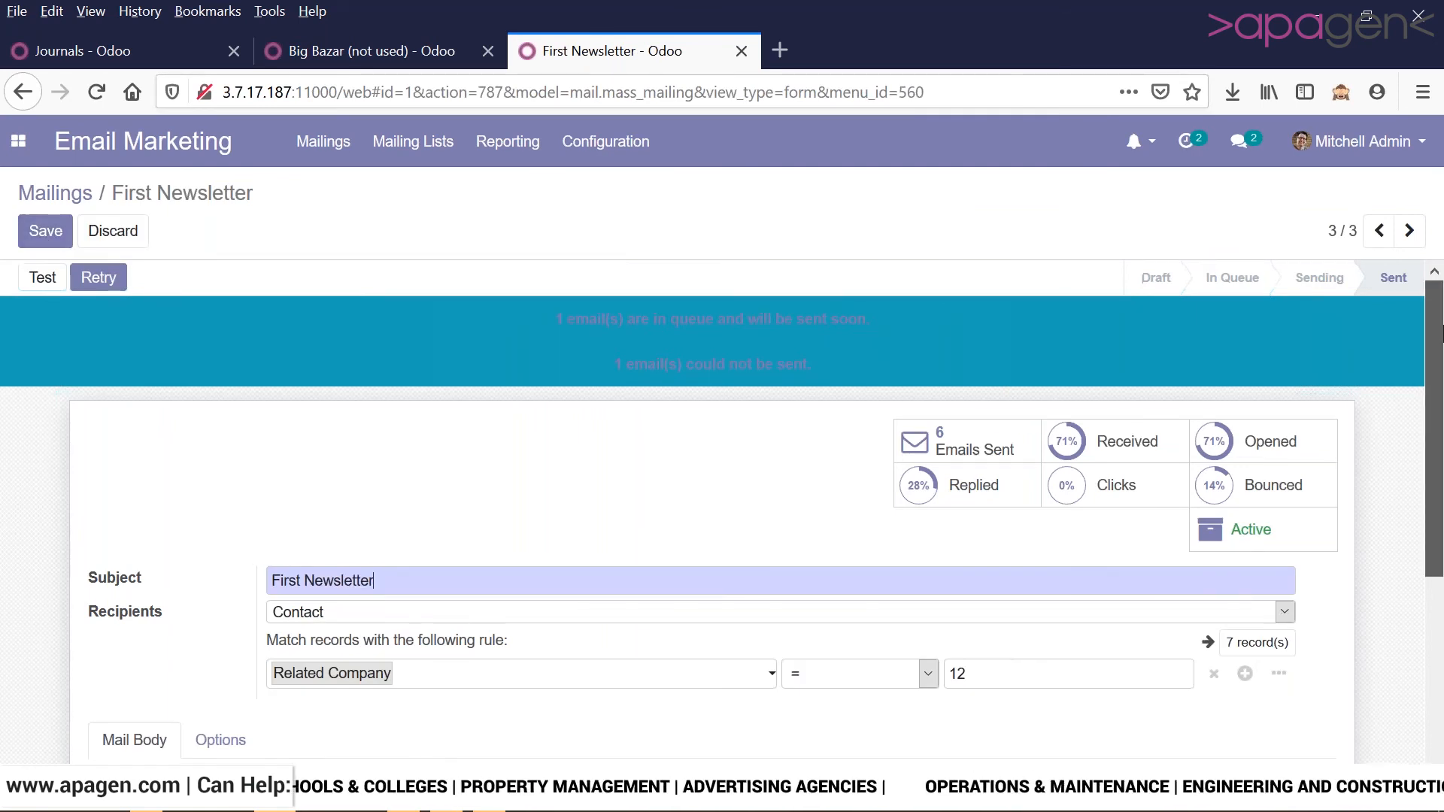
{"action": "scroll", "coordinate": [1436, 451], "scroll_direction": "down", "scroll_amount": 4}
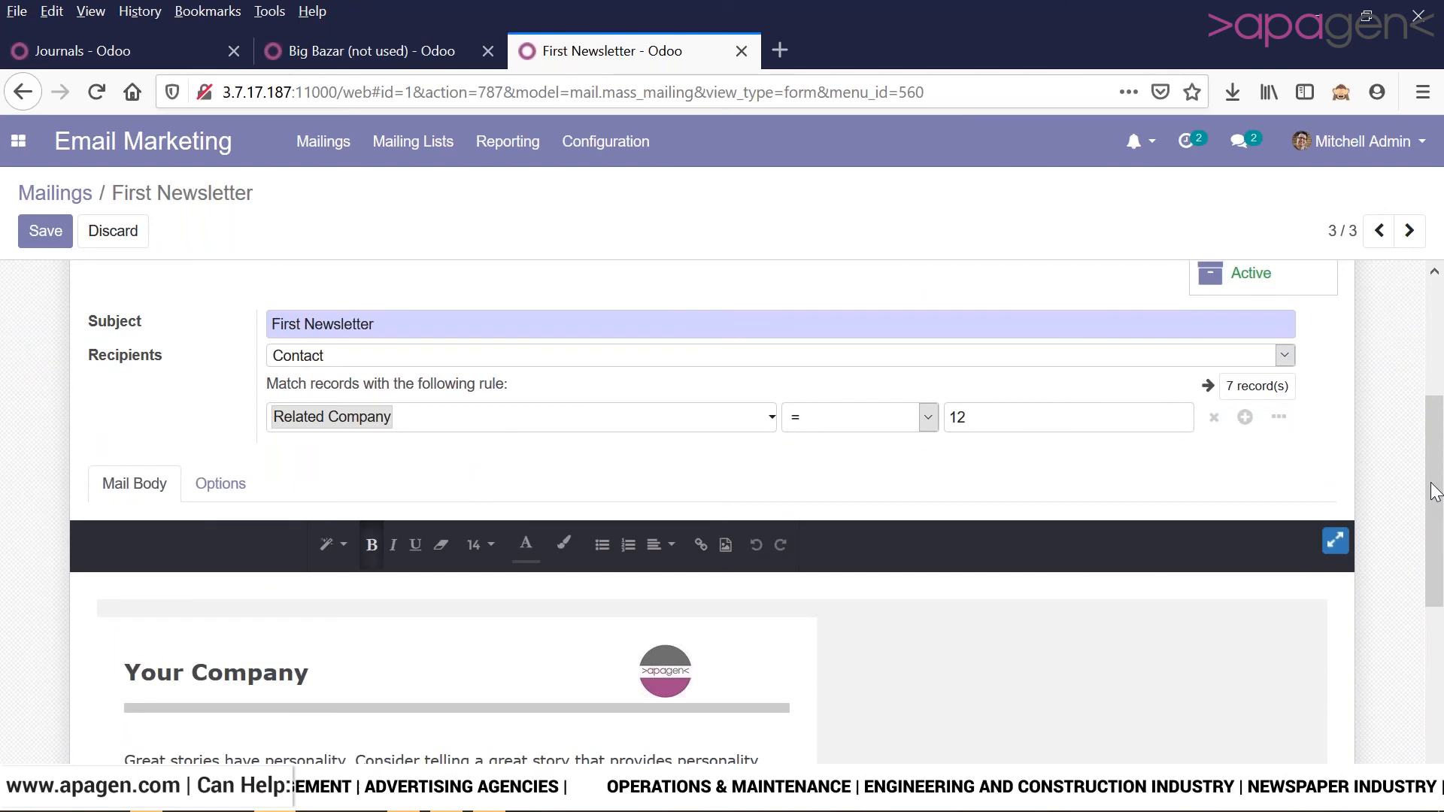
{"action": "left_click", "coordinate": [588, 361]}
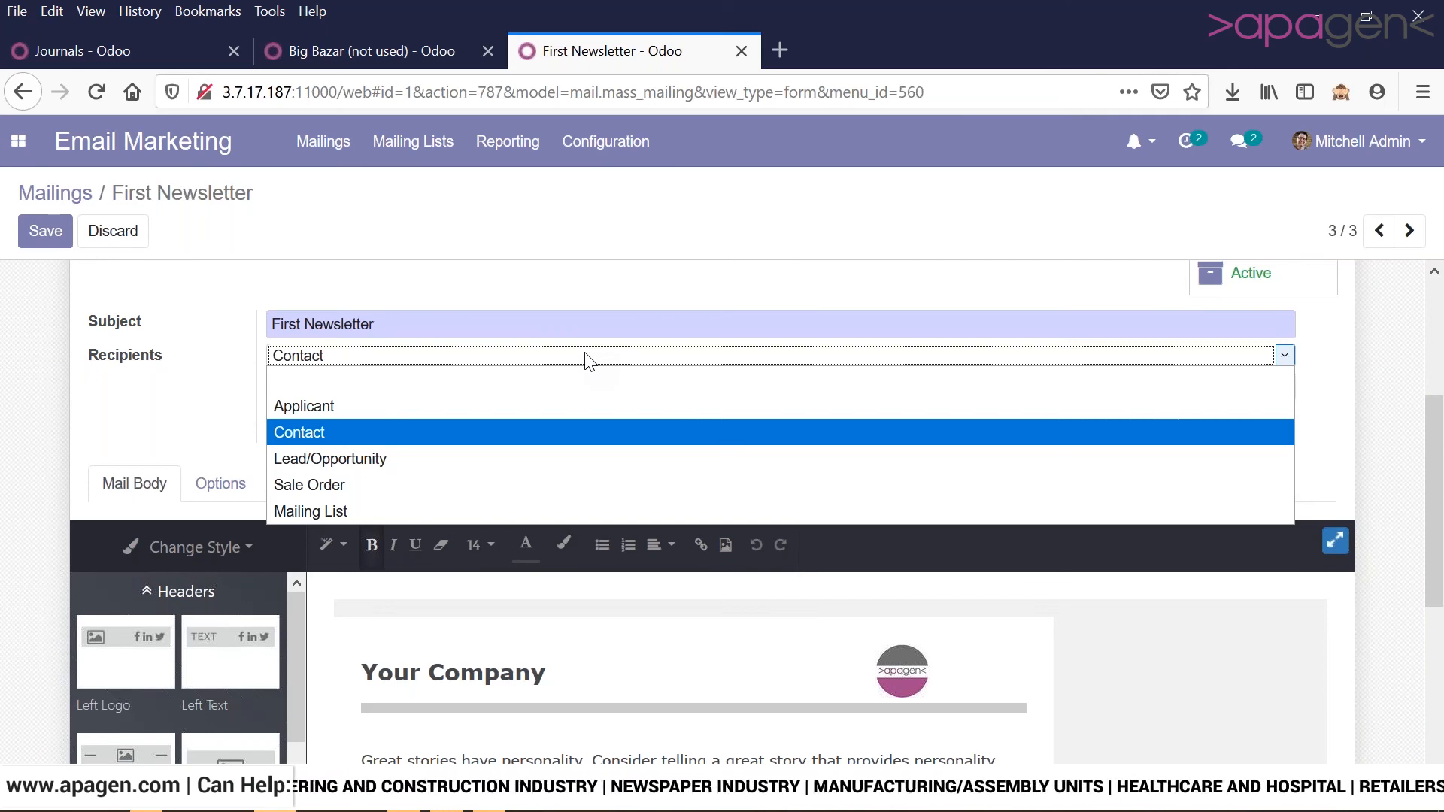
{"action": "left_click", "coordinate": [587, 361]}
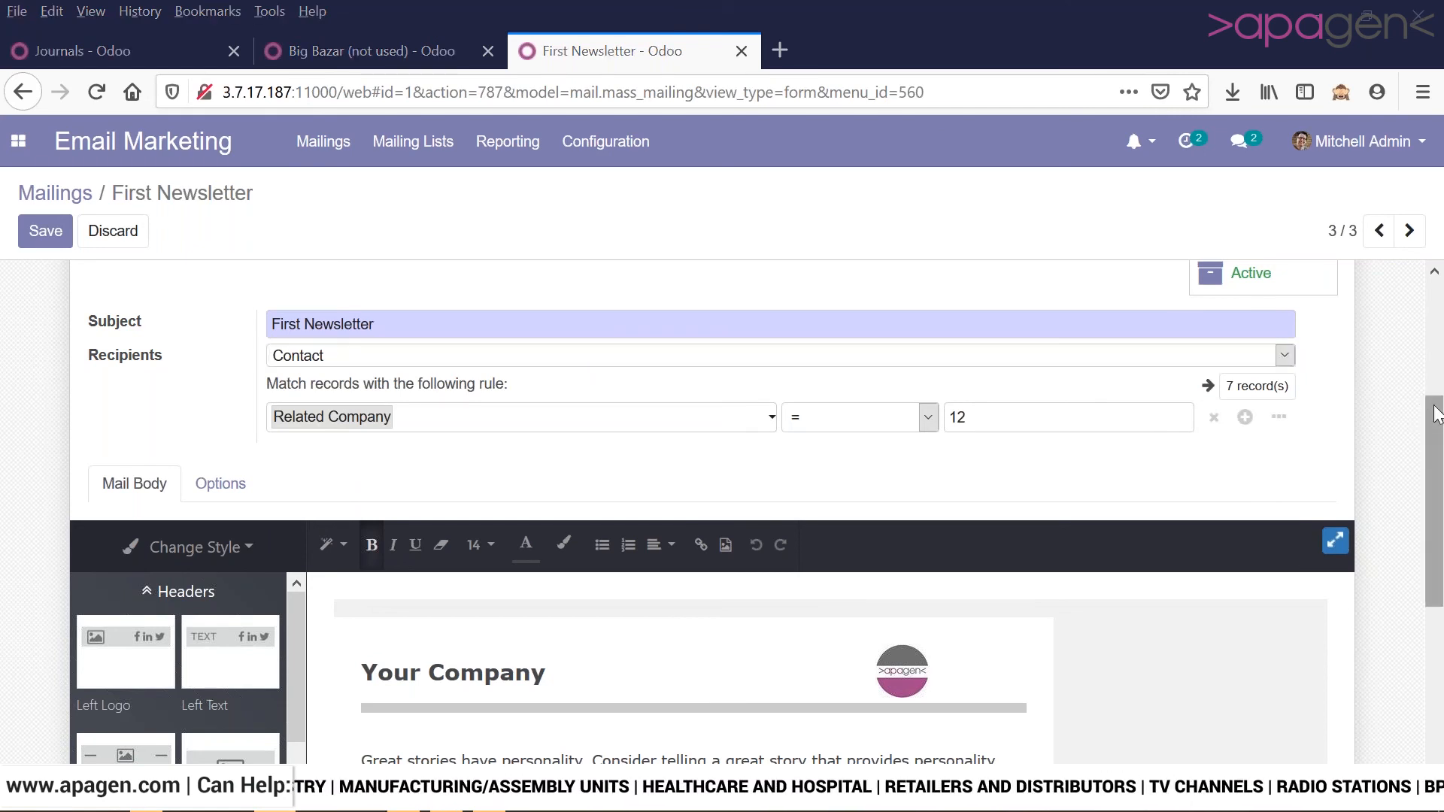
- Add a Promo Code block above the newsletter's mail body and an Event block above the promo code
{"action": "left_click_drag", "start_coordinate": [1437, 415], "coordinate": [1353, 504]}
{"action": "scroll", "coordinate": [1378, 473], "scroll_direction": "down", "scroll_amount": 3}
{"action": "scroll", "coordinate": [1363, 522], "scroll_direction": "up", "scroll_amount": 1}
{"action": "scroll", "coordinate": [1352, 504], "scroll_direction": "down", "scroll_amount": 1}
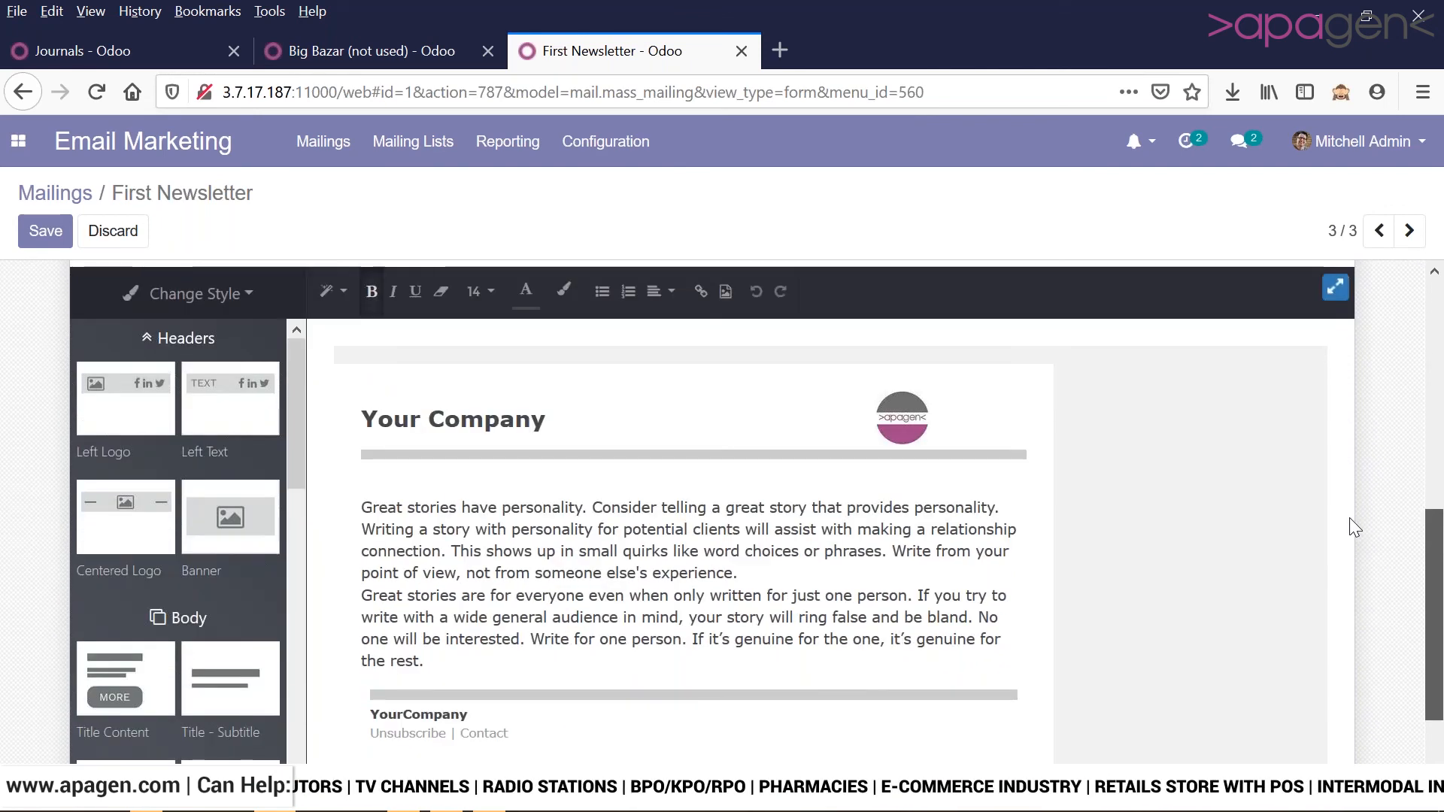
{"action": "left_click_drag", "start_coordinate": [287, 401], "coordinate": [246, 701]}
{"action": "scroll", "coordinate": [247, 701], "scroll_direction": "down", "scroll_amount": 2}
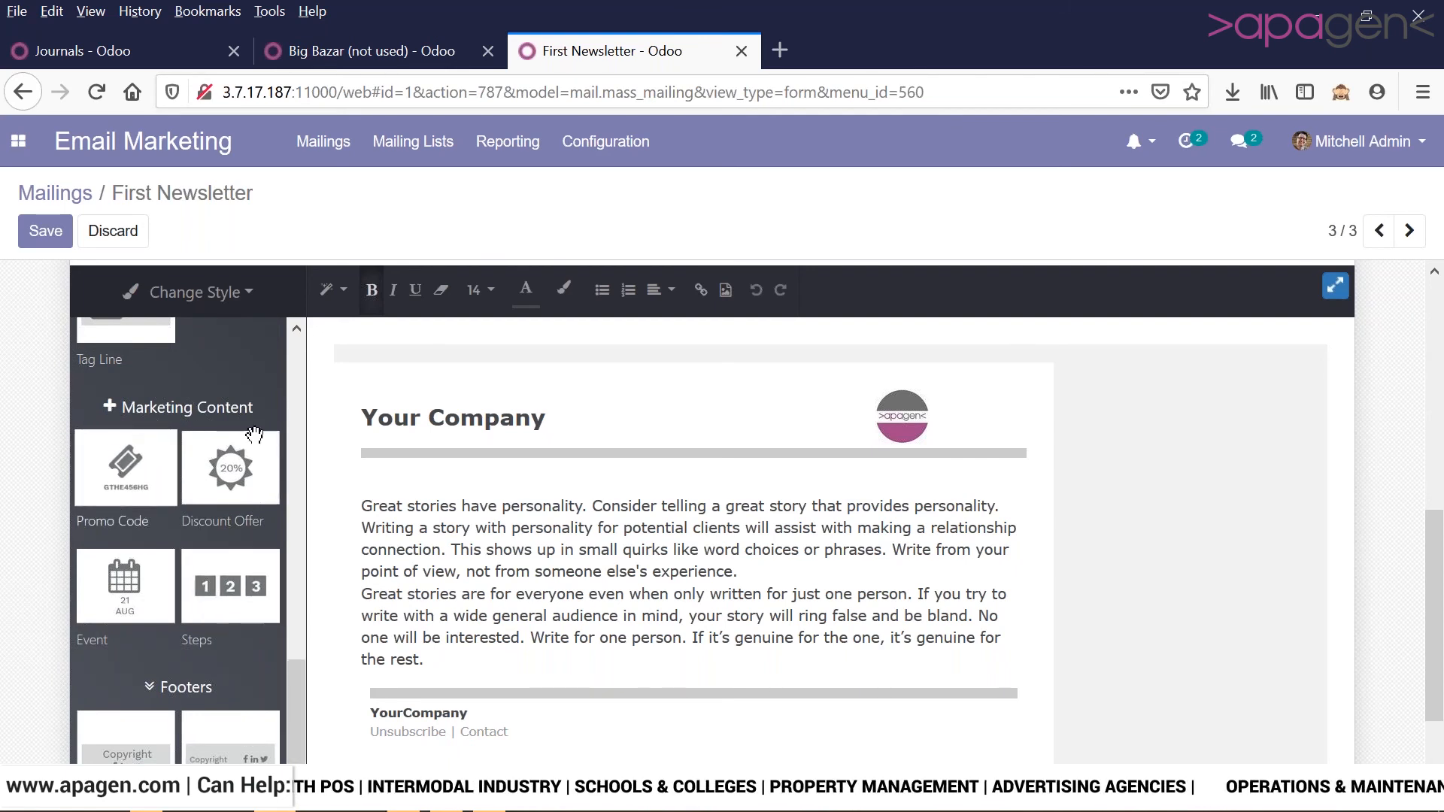
{"action": "left_click_drag", "start_coordinate": [126, 464], "coordinate": [467, 346]}
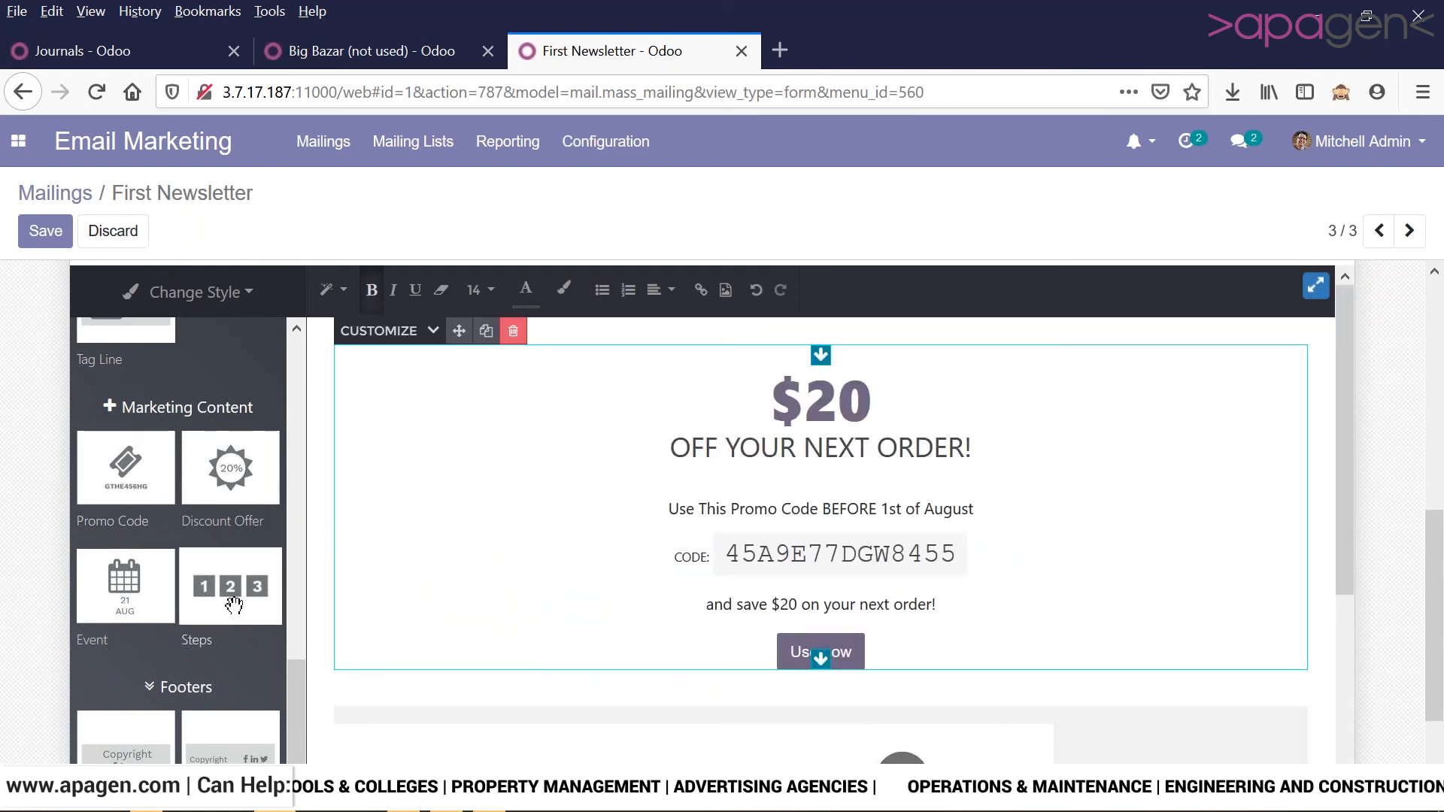
{"action": "left_click_drag", "start_coordinate": [137, 586], "coordinate": [571, 519]}
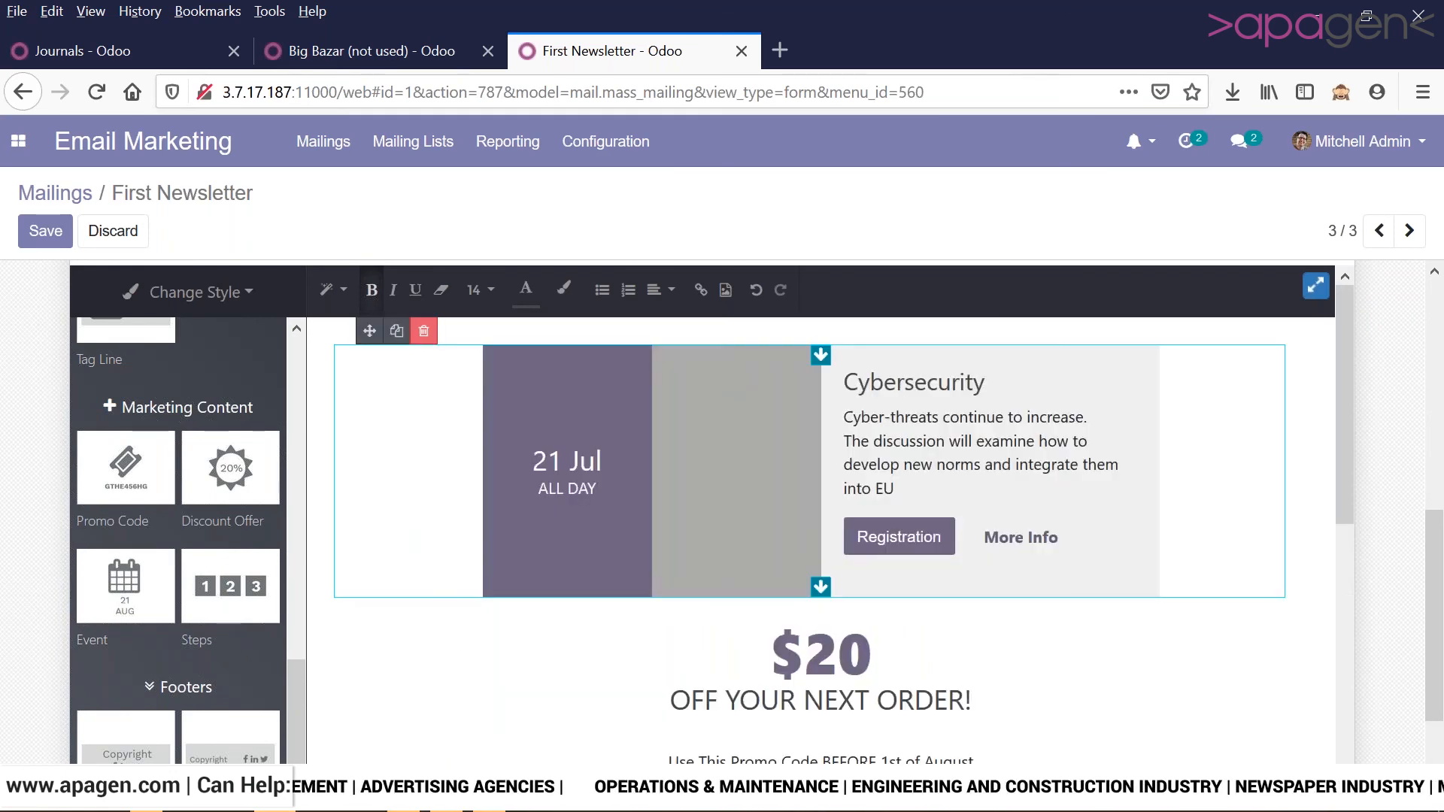
- Look over the footer and header building blocks and the newsletter's mail body and recipient rule
{"action": "left_click_drag", "start_coordinate": [287, 723], "coordinate": [291, 710]}
{"action": "left_click", "coordinate": [214, 714]}
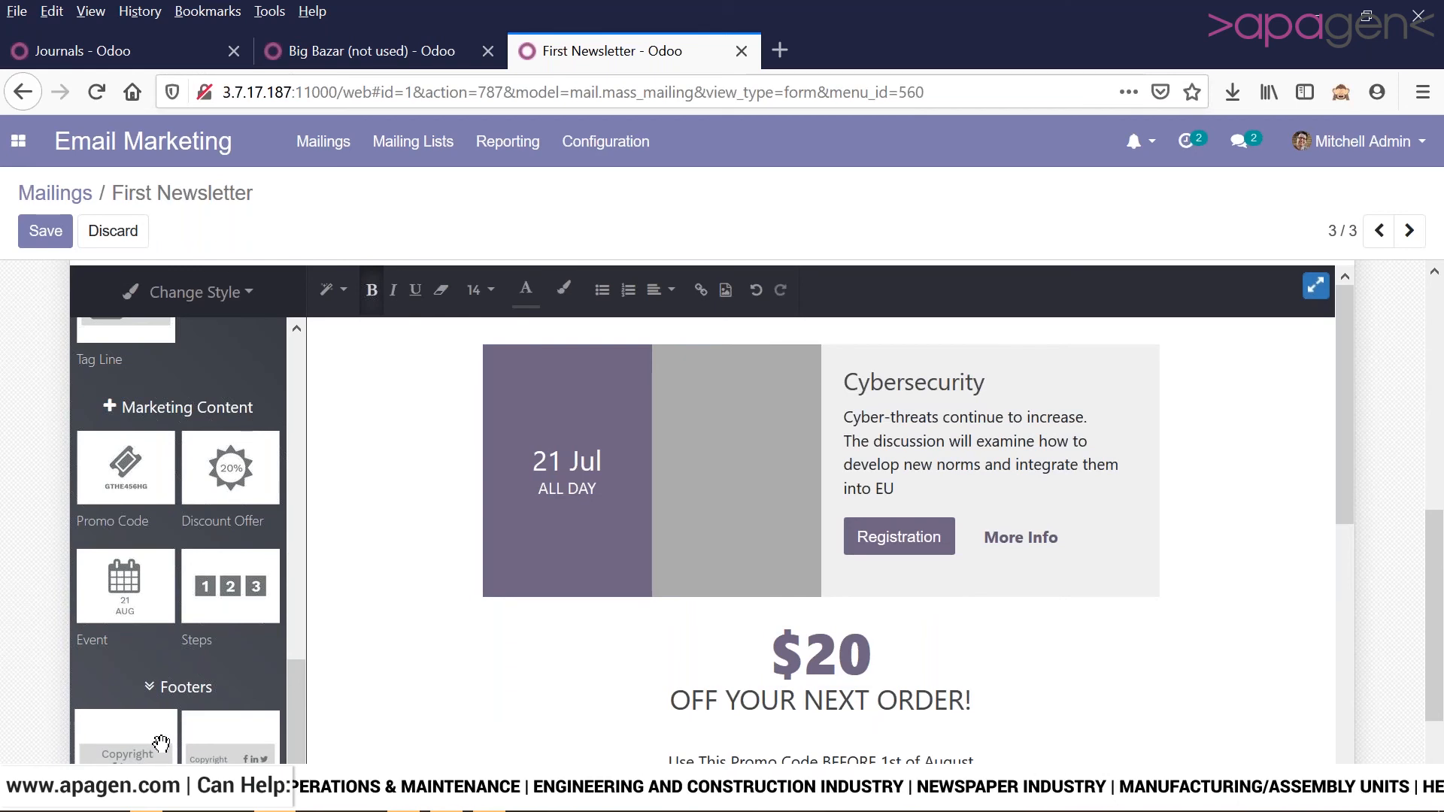
{"action": "left_click_drag", "start_coordinate": [296, 705], "coordinate": [290, 391]}
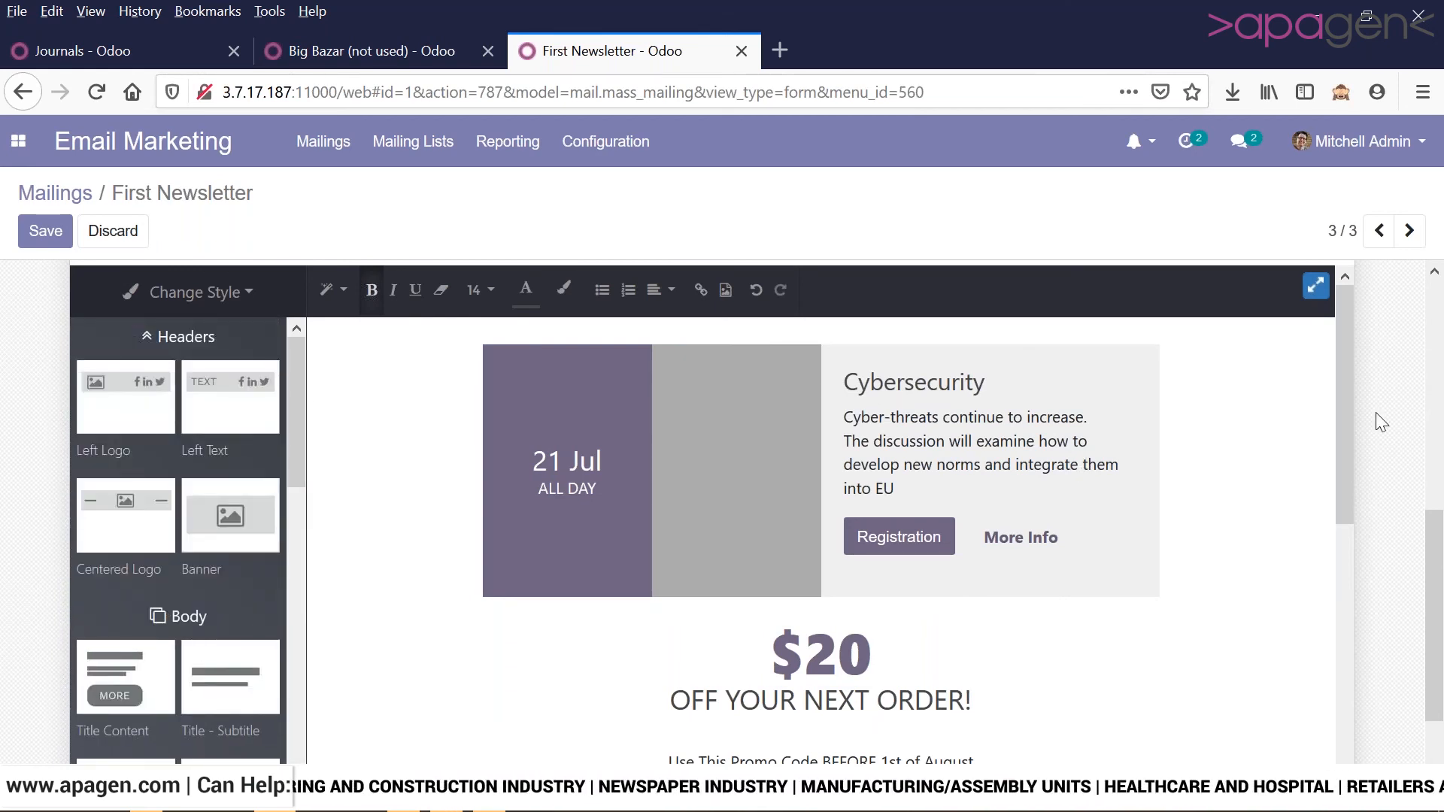
{"action": "scroll", "coordinate": [1436, 376], "scroll_direction": "up", "scroll_amount": 5}
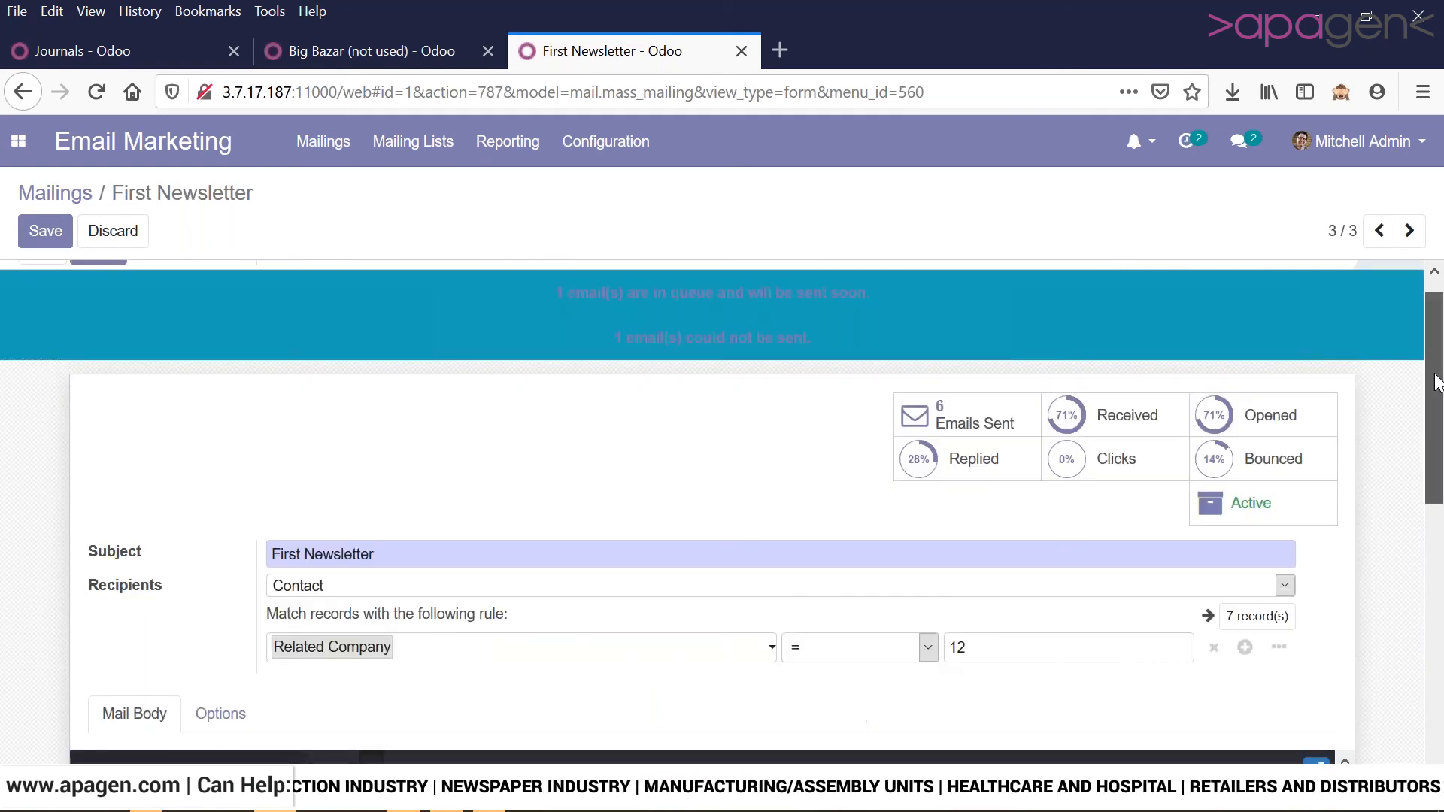
{"action": "scroll", "coordinate": [1433, 459], "scroll_direction": "down", "scroll_amount": 3}
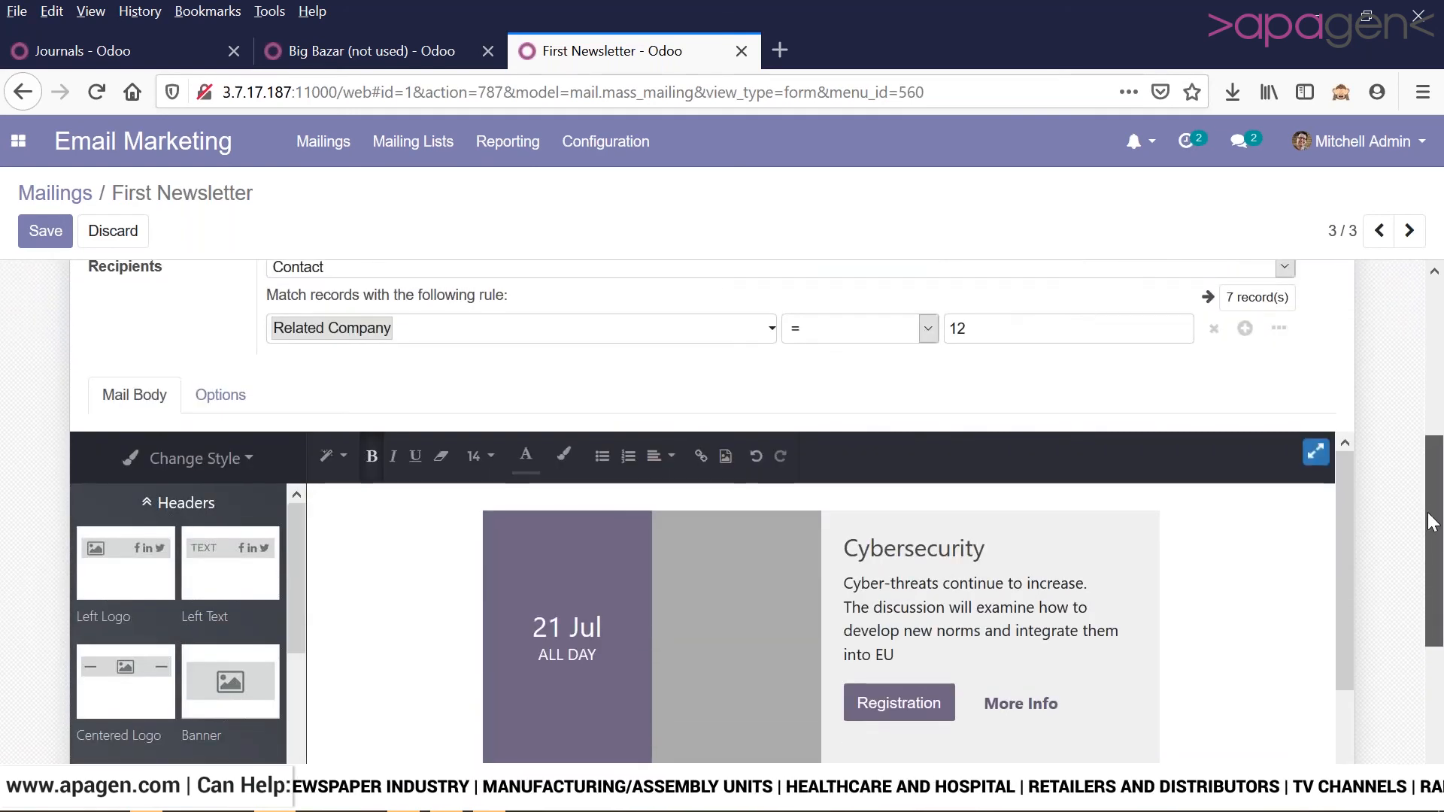
{"action": "scroll", "coordinate": [1418, 549], "scroll_direction": "down", "scroll_amount": 1}
{"action": "scroll", "coordinate": [1412, 566], "scroll_direction": "down", "scroll_amount": 1}
{"action": "scroll", "coordinate": [1409, 557], "scroll_direction": "up", "scroll_amount": 3}
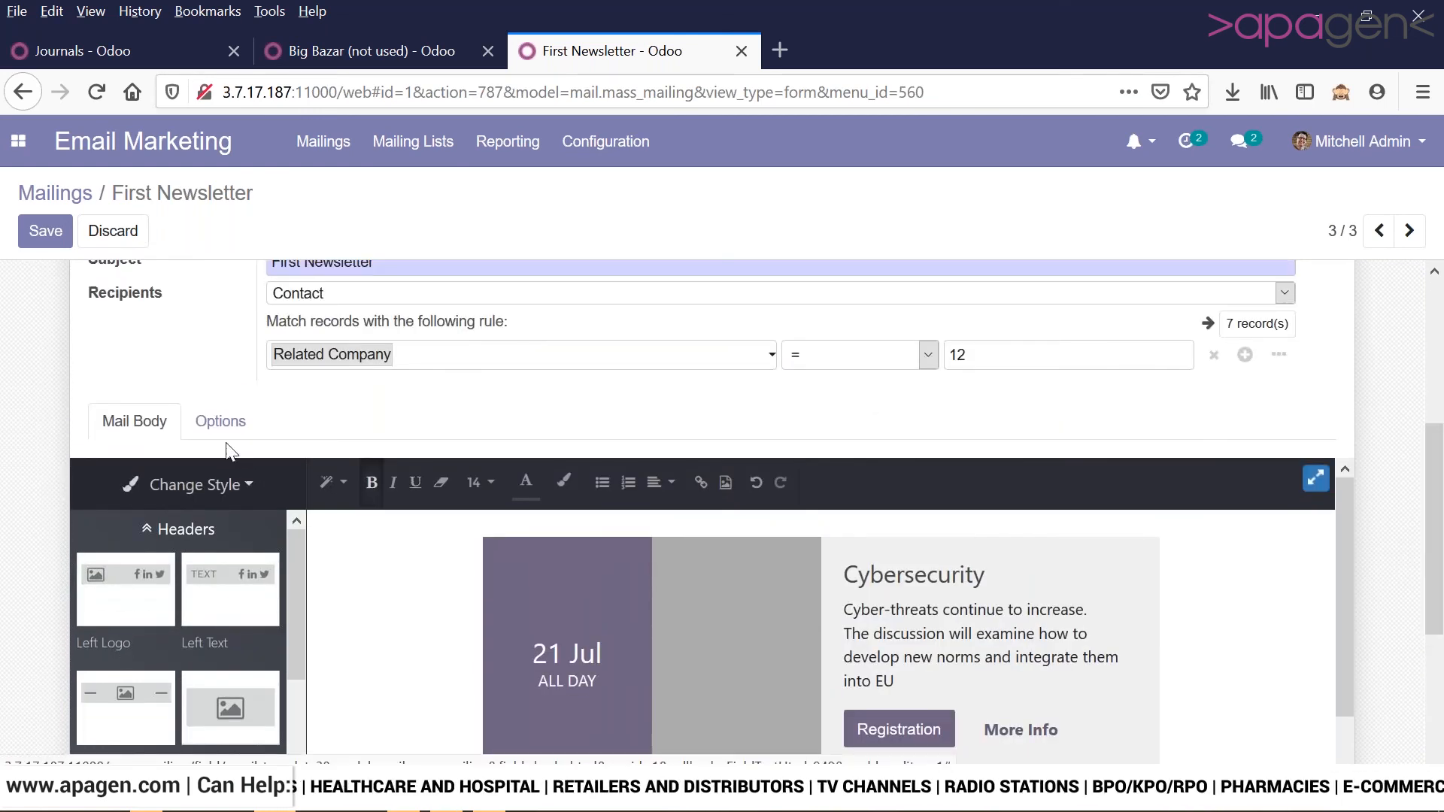
- Review the newsletter's sender, reply-to and attachment options, and return to its mail body
{"action": "left_click", "coordinate": [218, 442]}
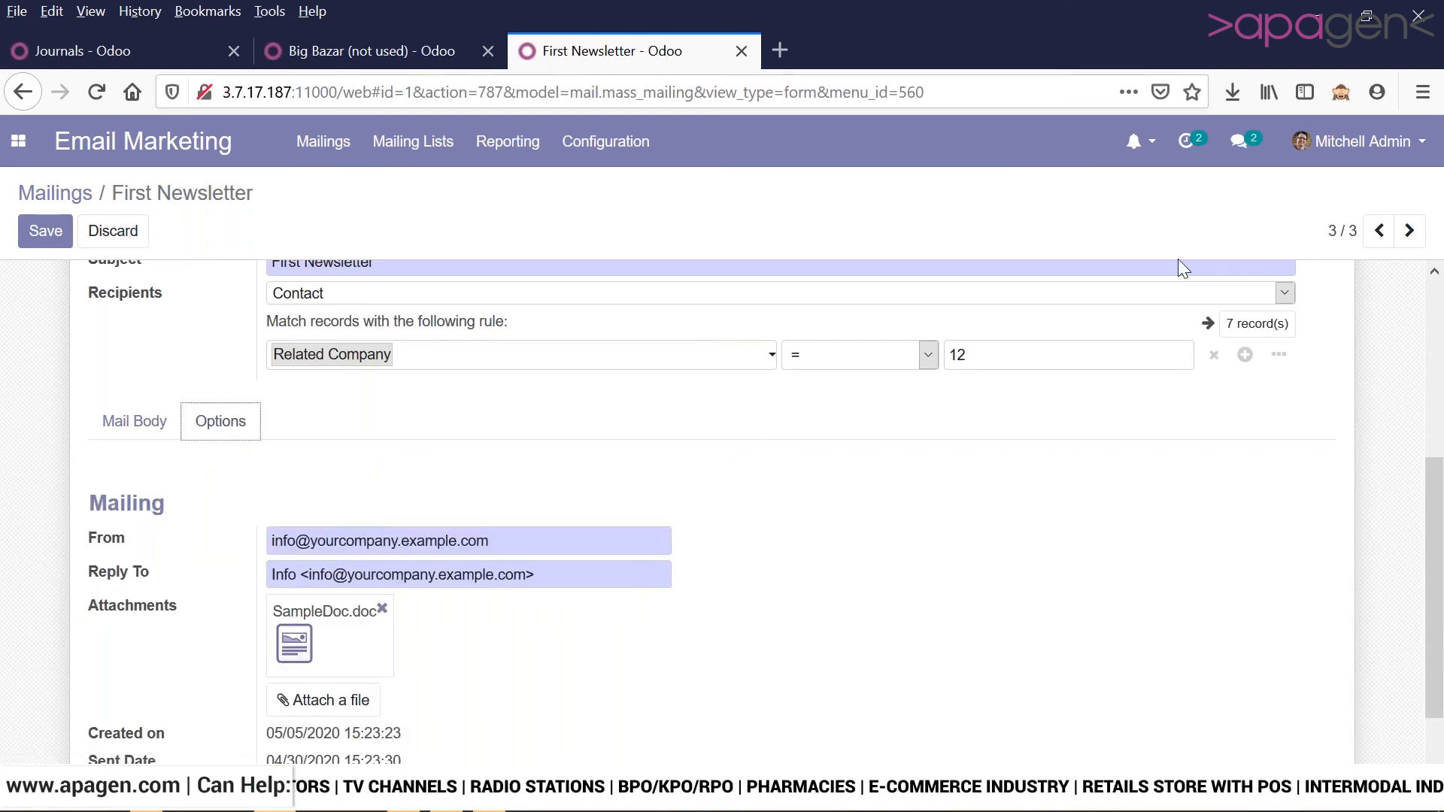
{"action": "scroll", "coordinate": [857, 481], "scroll_direction": "up", "scroll_amount": 5}
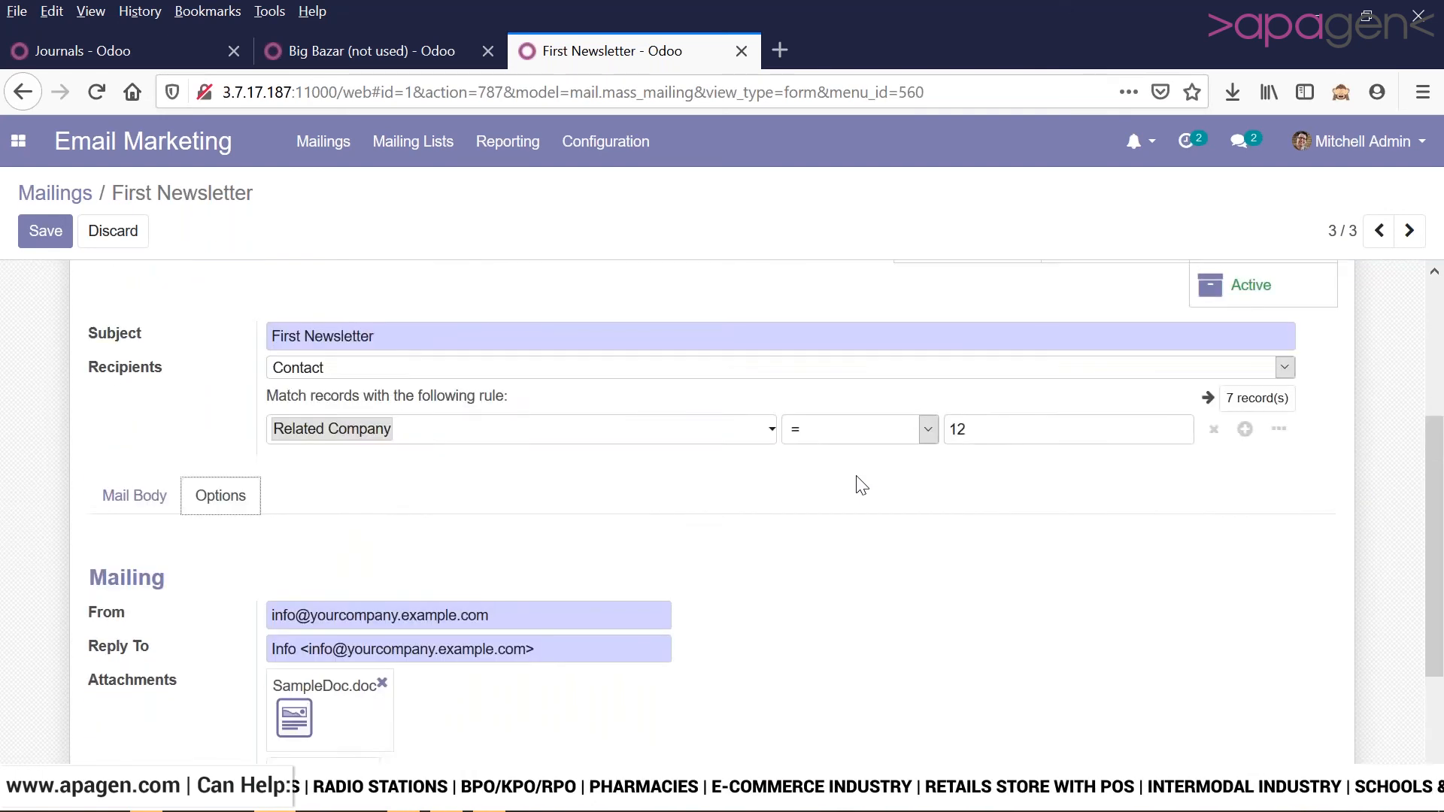
{"action": "left_click", "coordinate": [151, 642]}
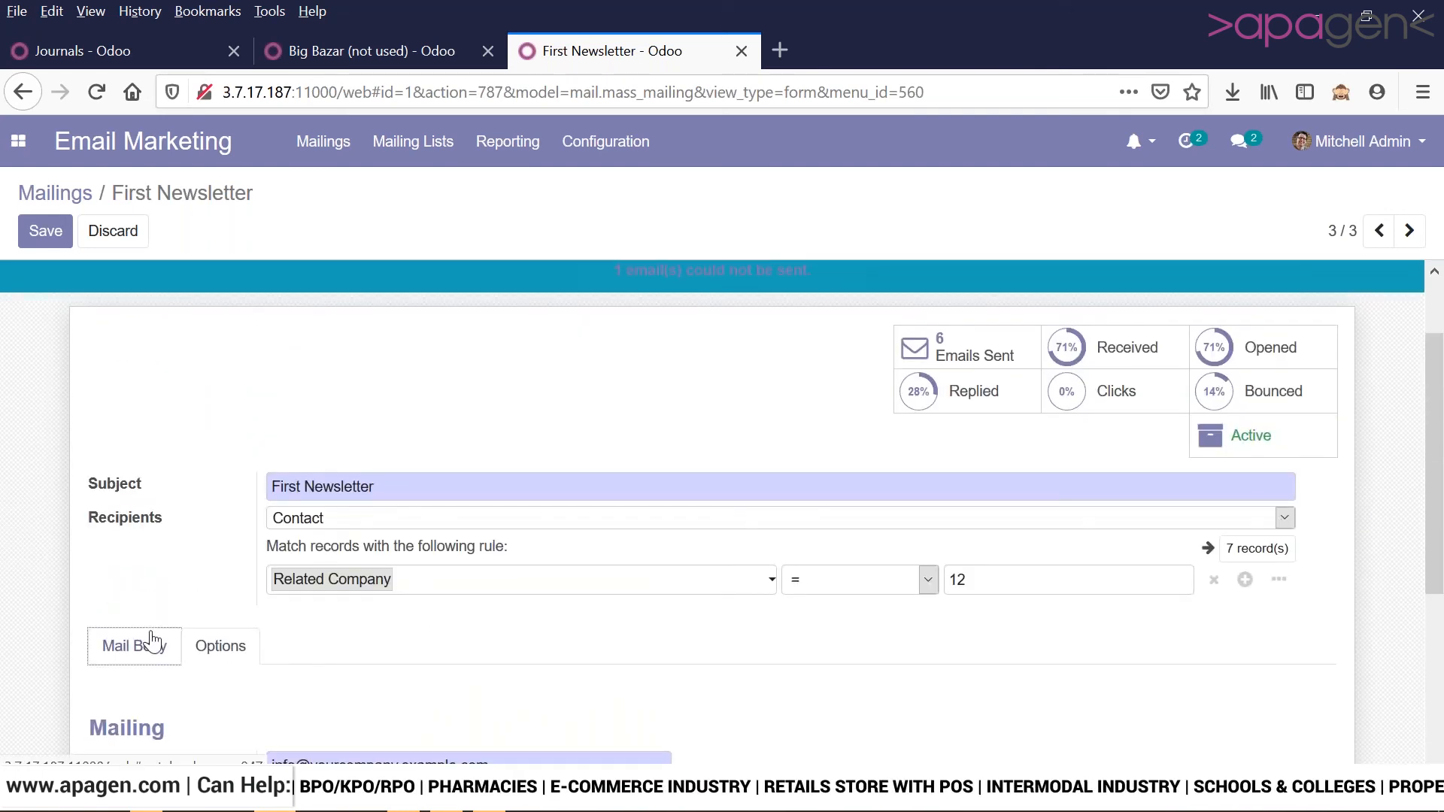
{"action": "scroll", "coordinate": [151, 641], "scroll_direction": "up", "scroll_amount": 2}
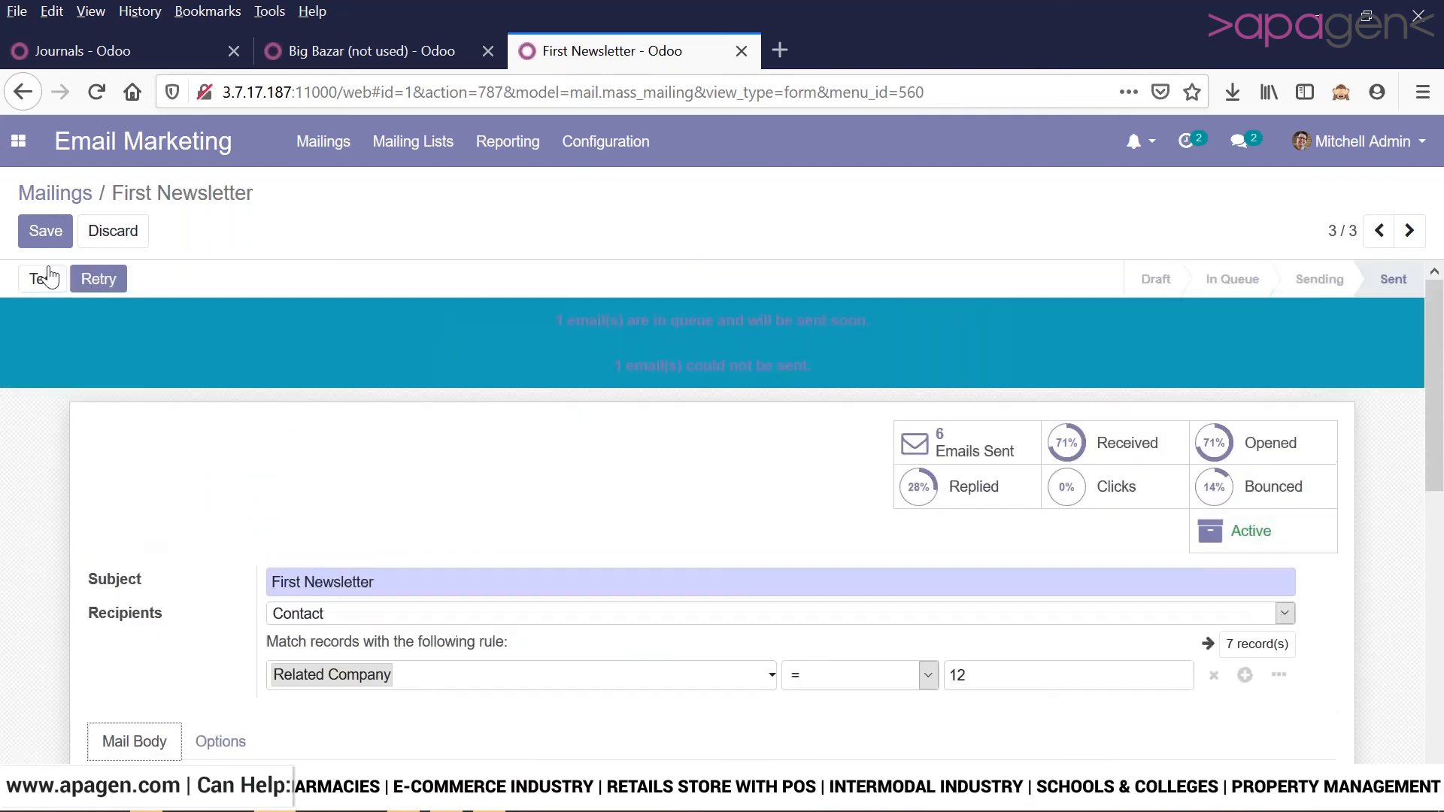
- Save the First Newsletter mailing and return to the mailings overview
{"action": "left_click", "coordinate": [41, 231]}
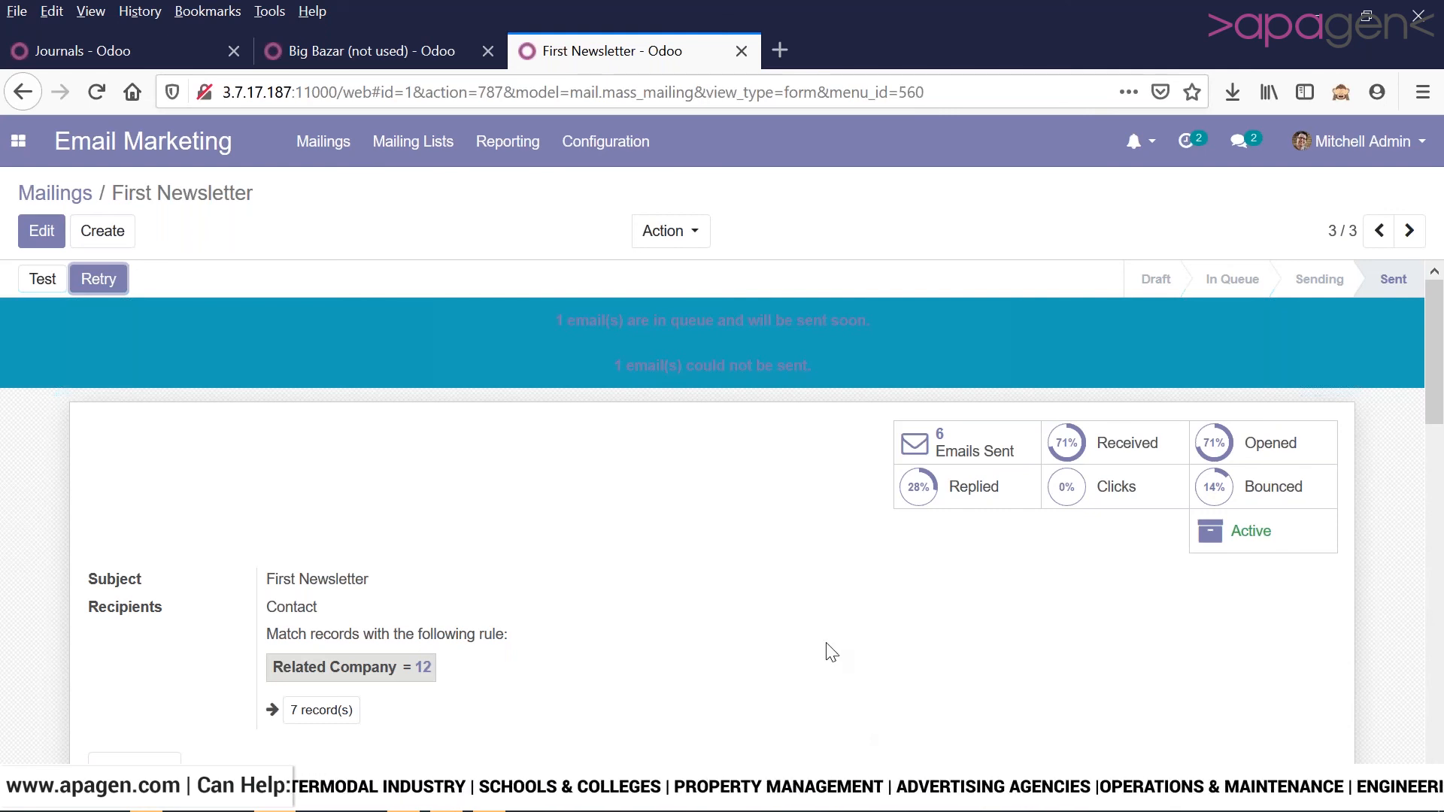
{"action": "scroll", "coordinate": [831, 653], "scroll_direction": "down", "scroll_amount": 4}
{"action": "scroll", "coordinate": [825, 643], "scroll_direction": "up", "scroll_amount": 4}
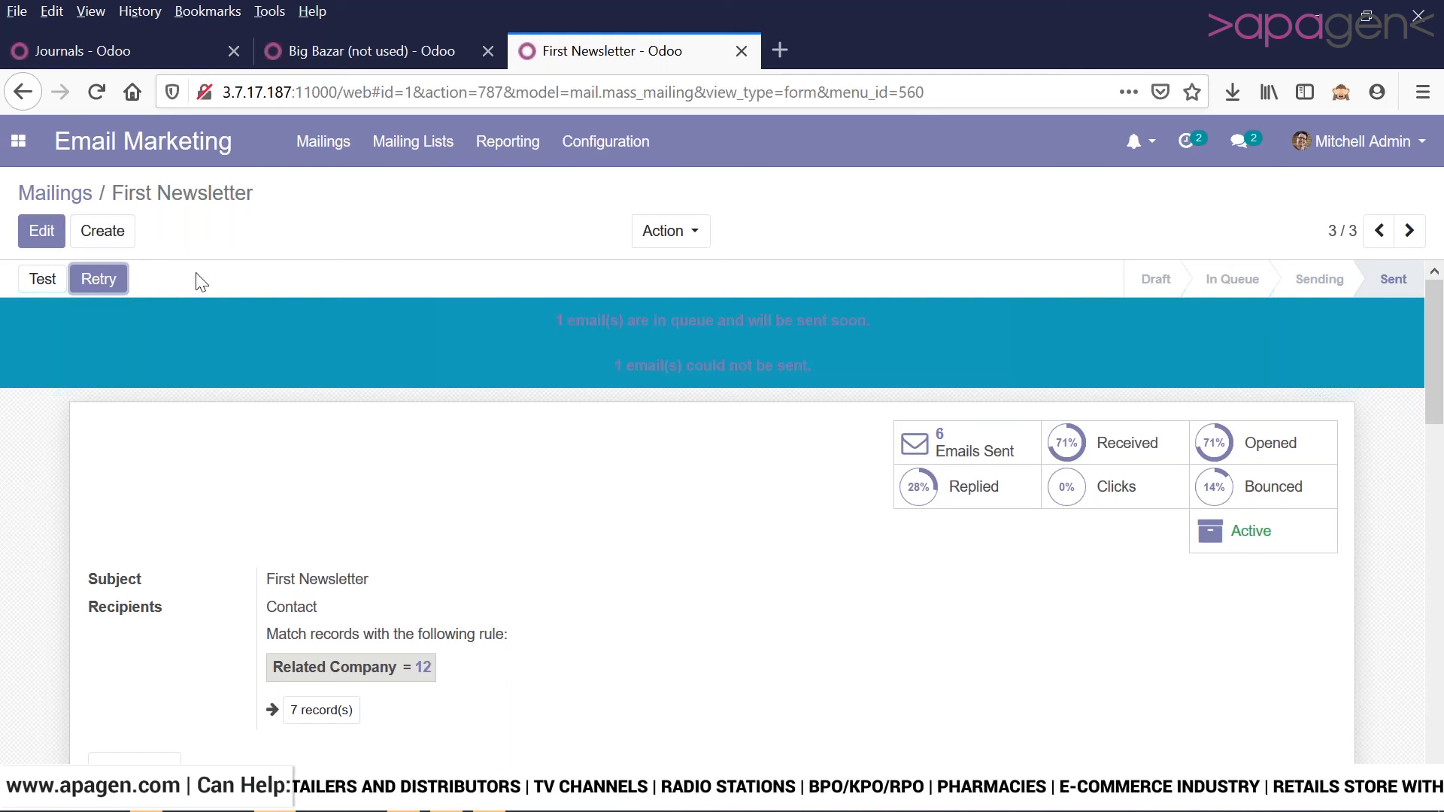
{"action": "left_click", "coordinate": [57, 191]}
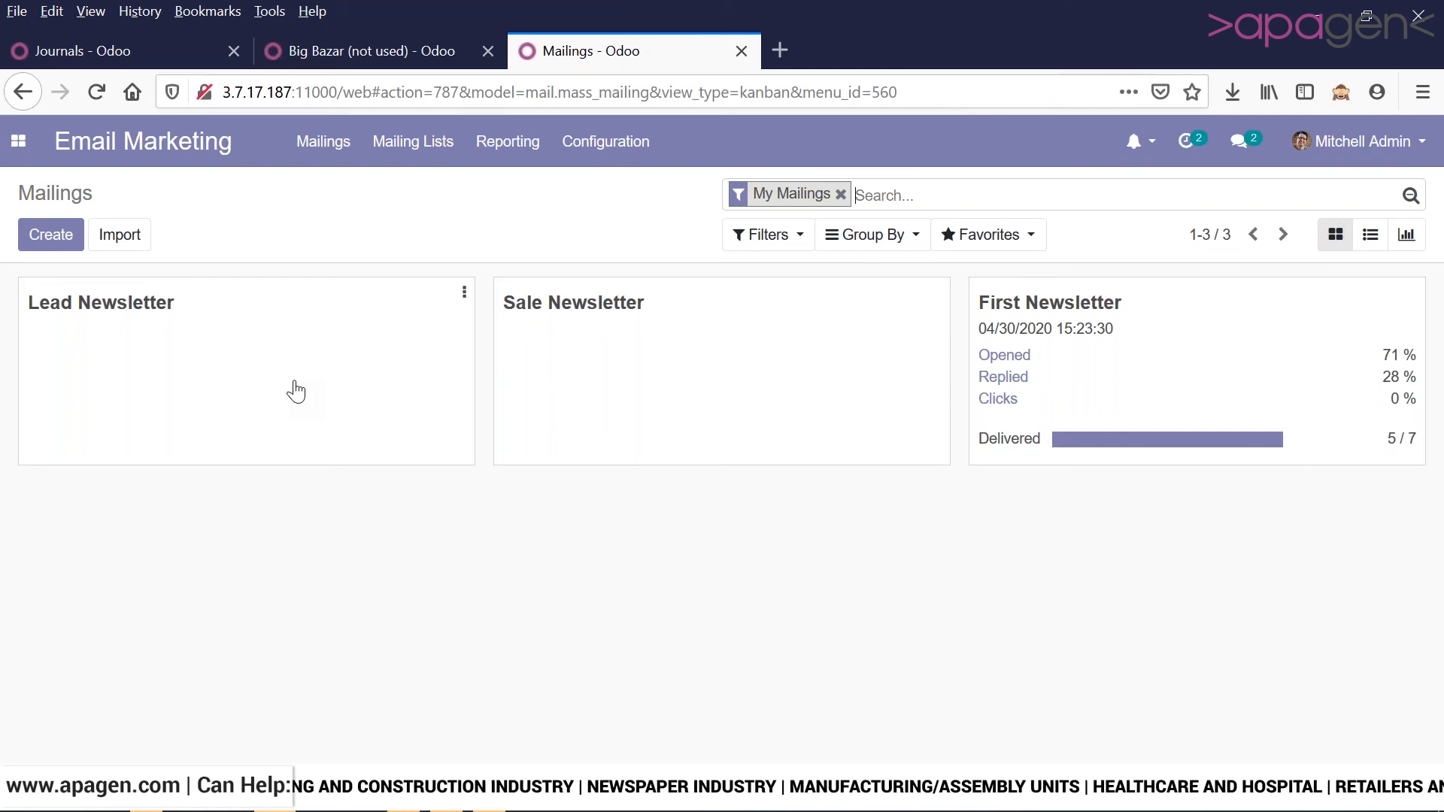
- Switch from Email Marketing to the Apps module overview
{"action": "left_click", "coordinate": [6, 140]}
{"action": "left_click", "coordinate": [6, 141]}
{"action": "left_click", "coordinate": [6, 141]}
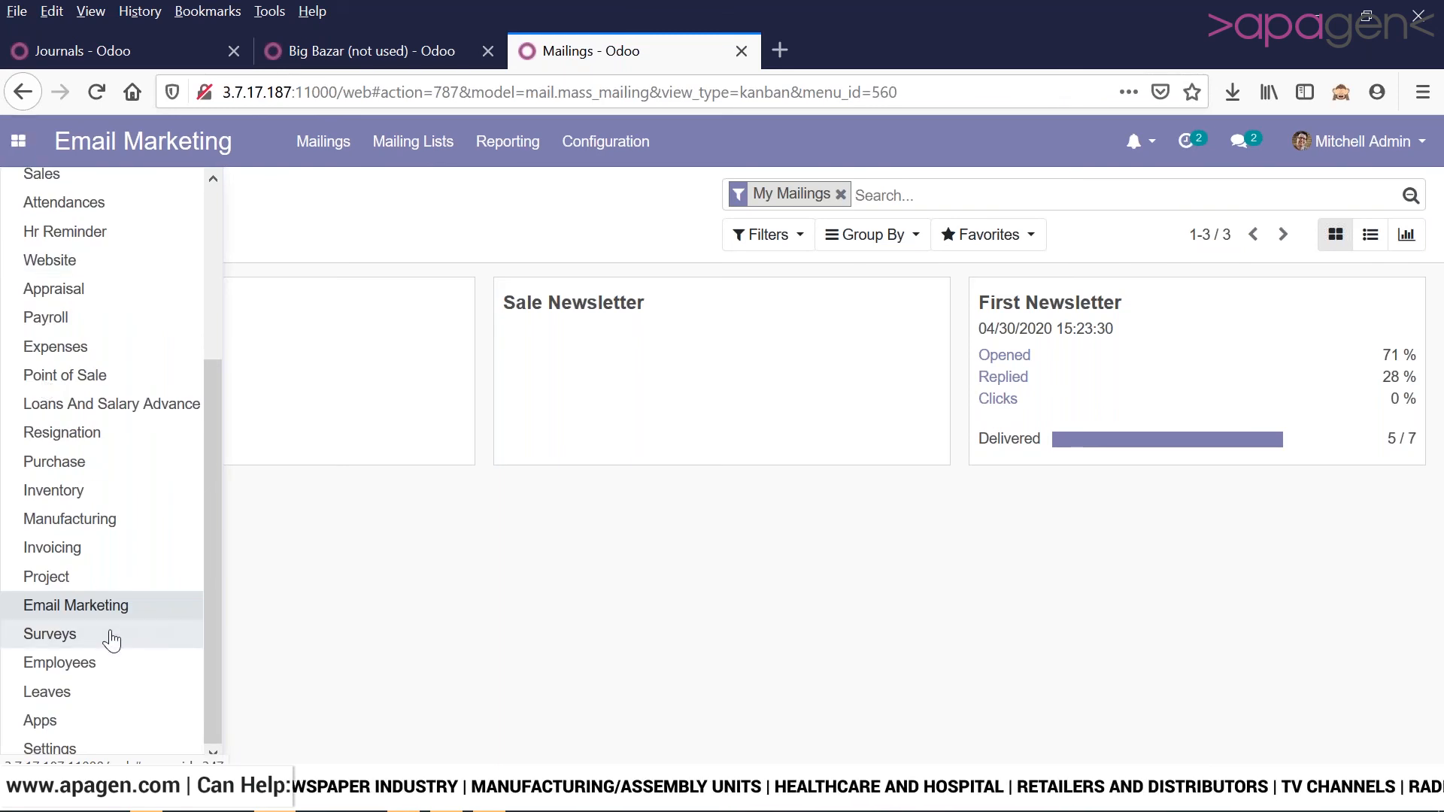
{"action": "left_click", "coordinate": [136, 720]}
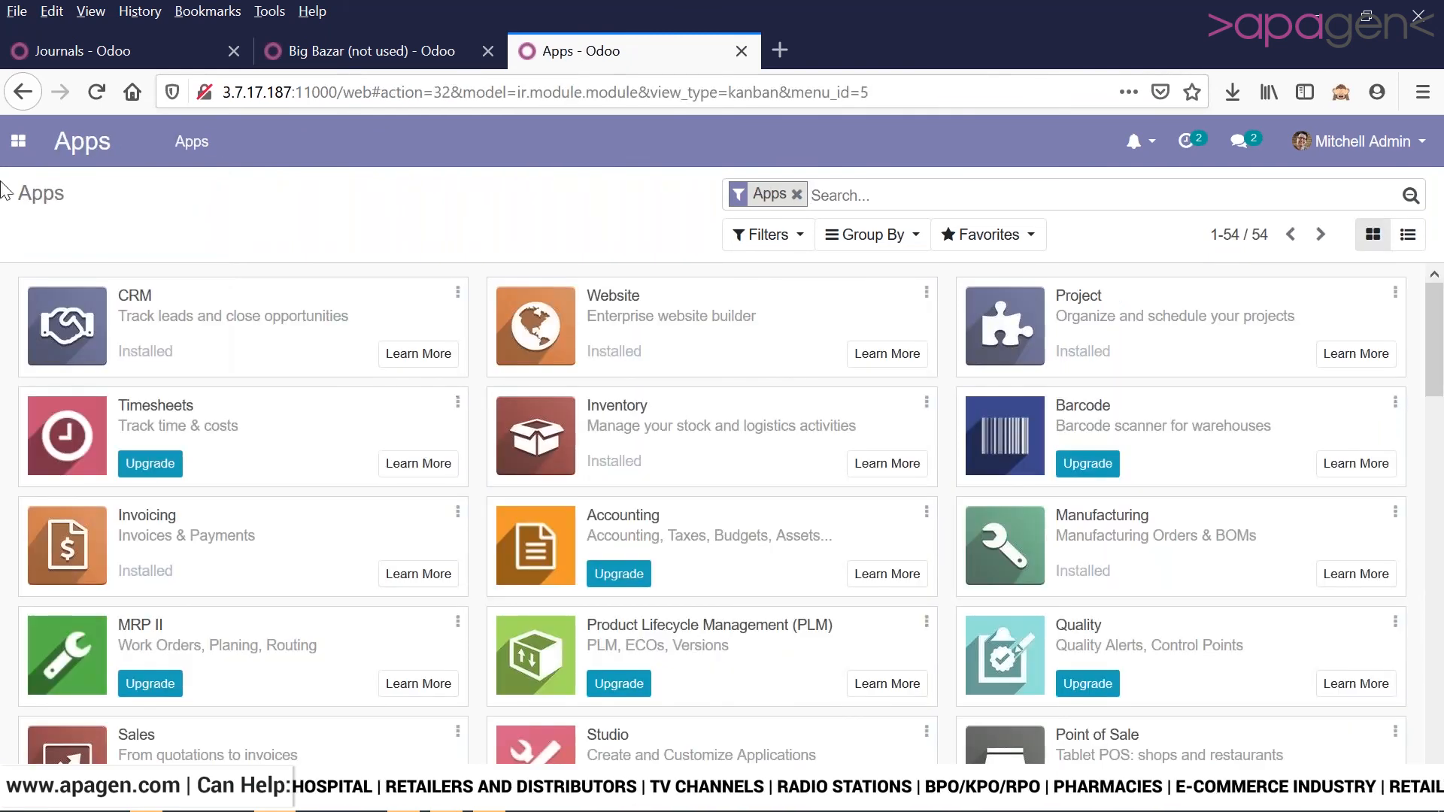
- Switch to Settings and show the list of internal users
{"action": "left_click", "coordinate": [18, 141]}
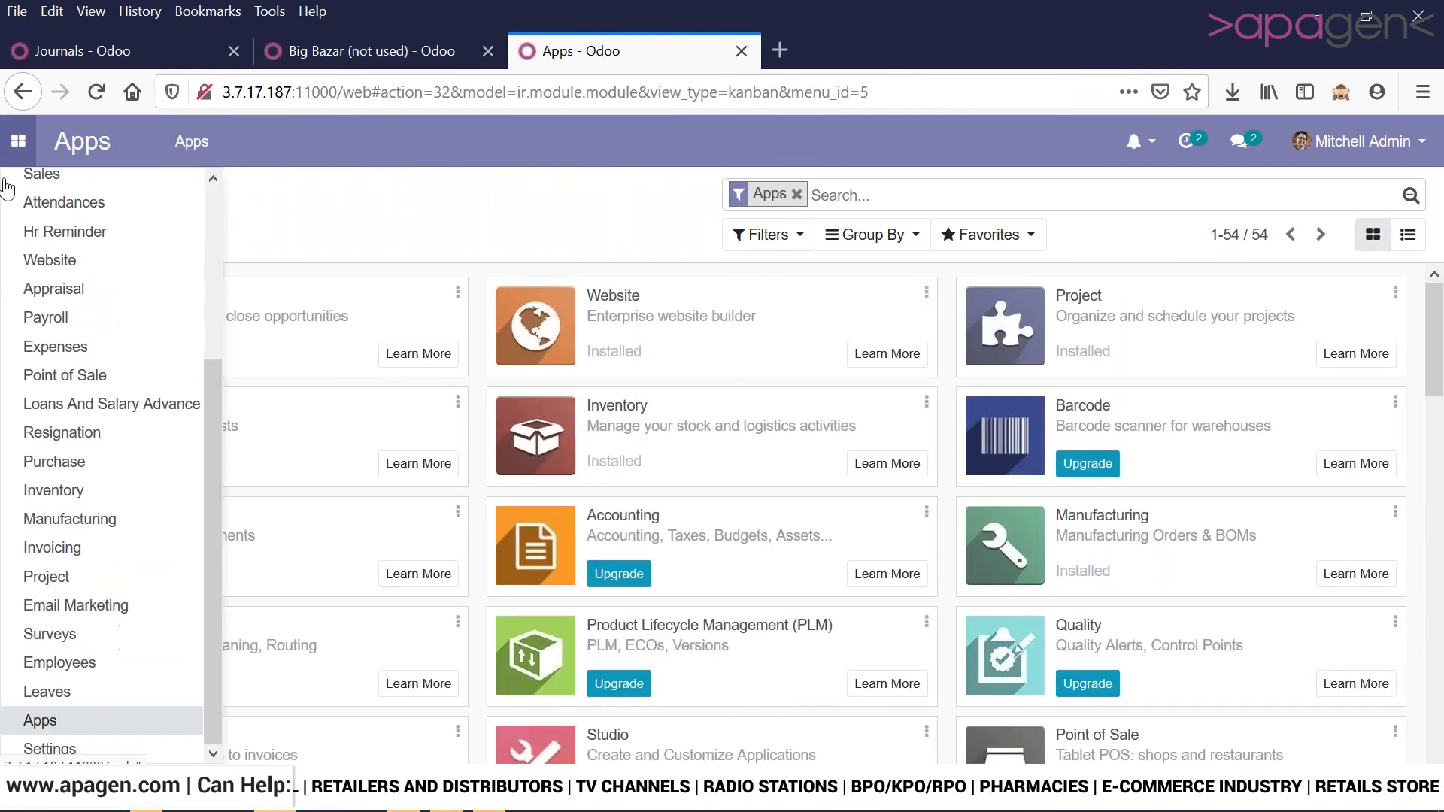
{"action": "left_click", "coordinate": [67, 749]}
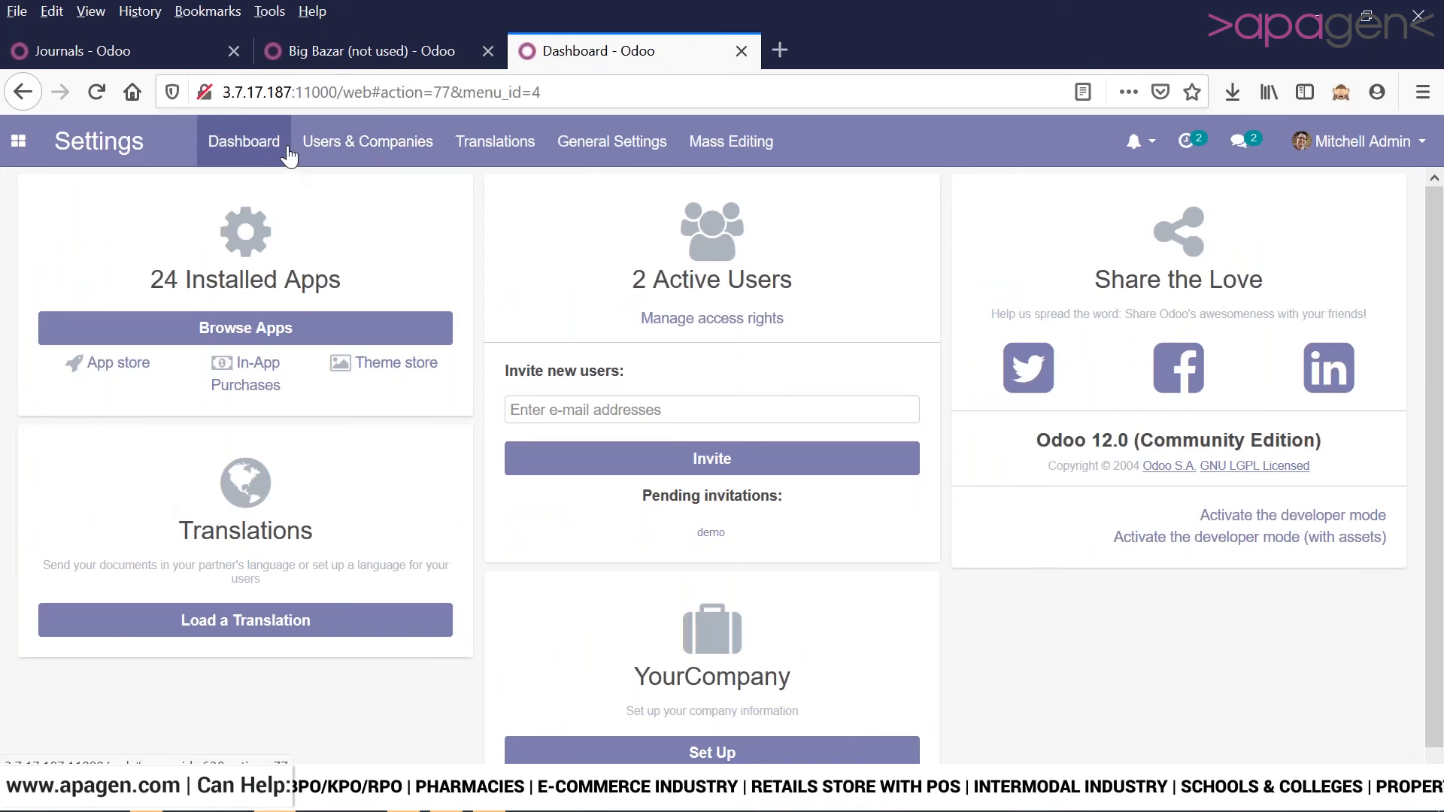
{"action": "left_click", "coordinate": [314, 154]}
{"action": "left_click", "coordinate": [325, 187]}
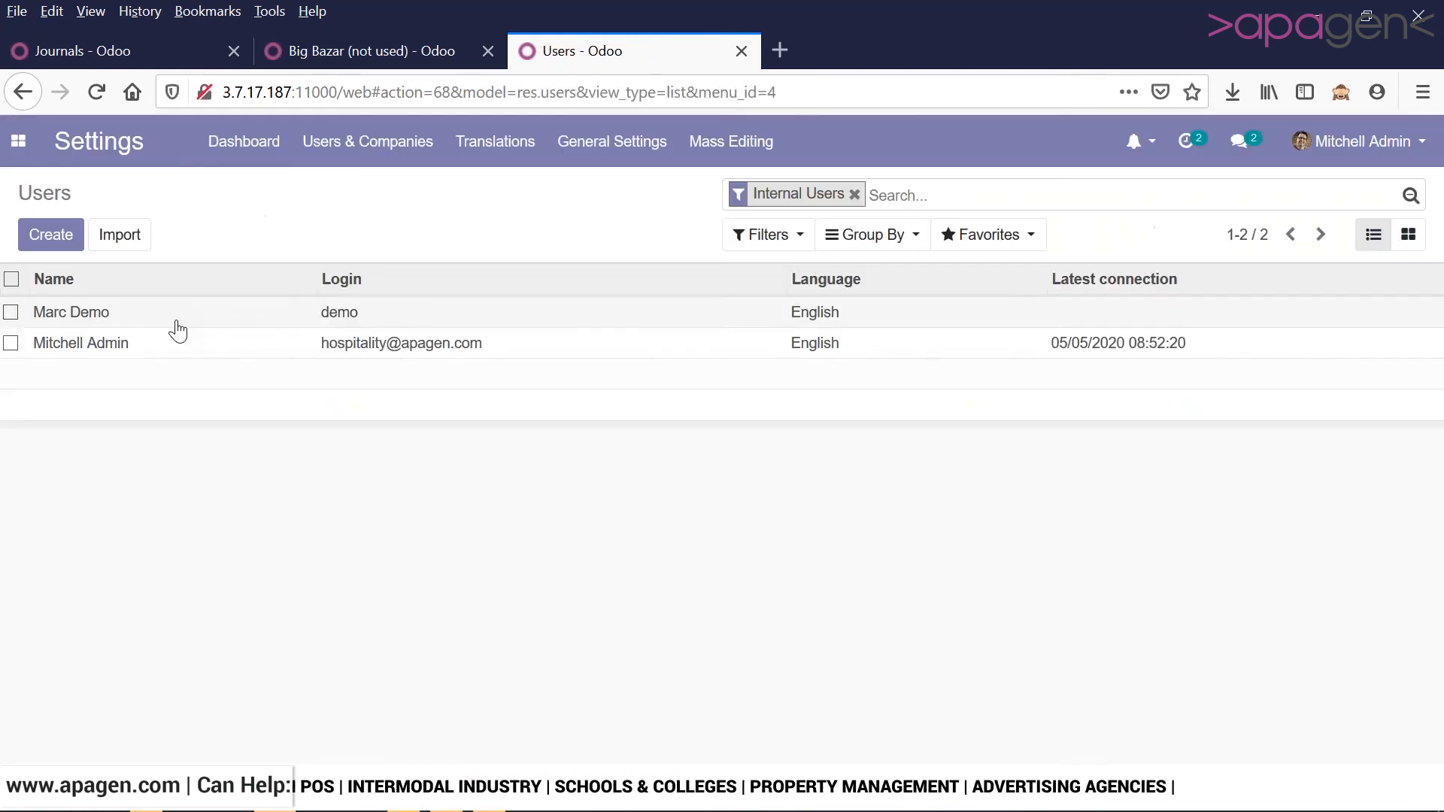
- Open the administrator's user record for editing and review its company and application access rights
{"action": "double_click", "coordinate": [176, 351]}
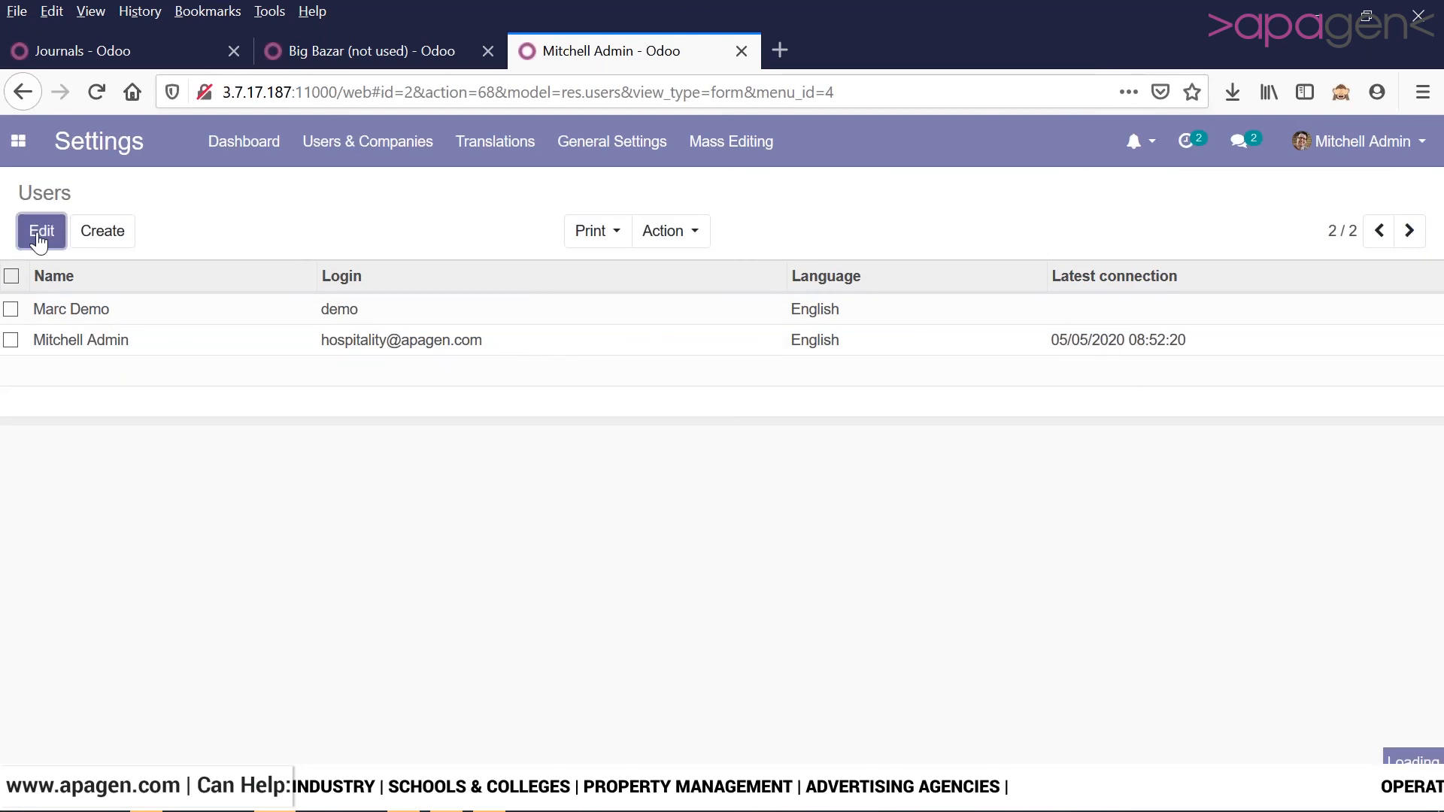
{"action": "left_click", "coordinate": [39, 239]}
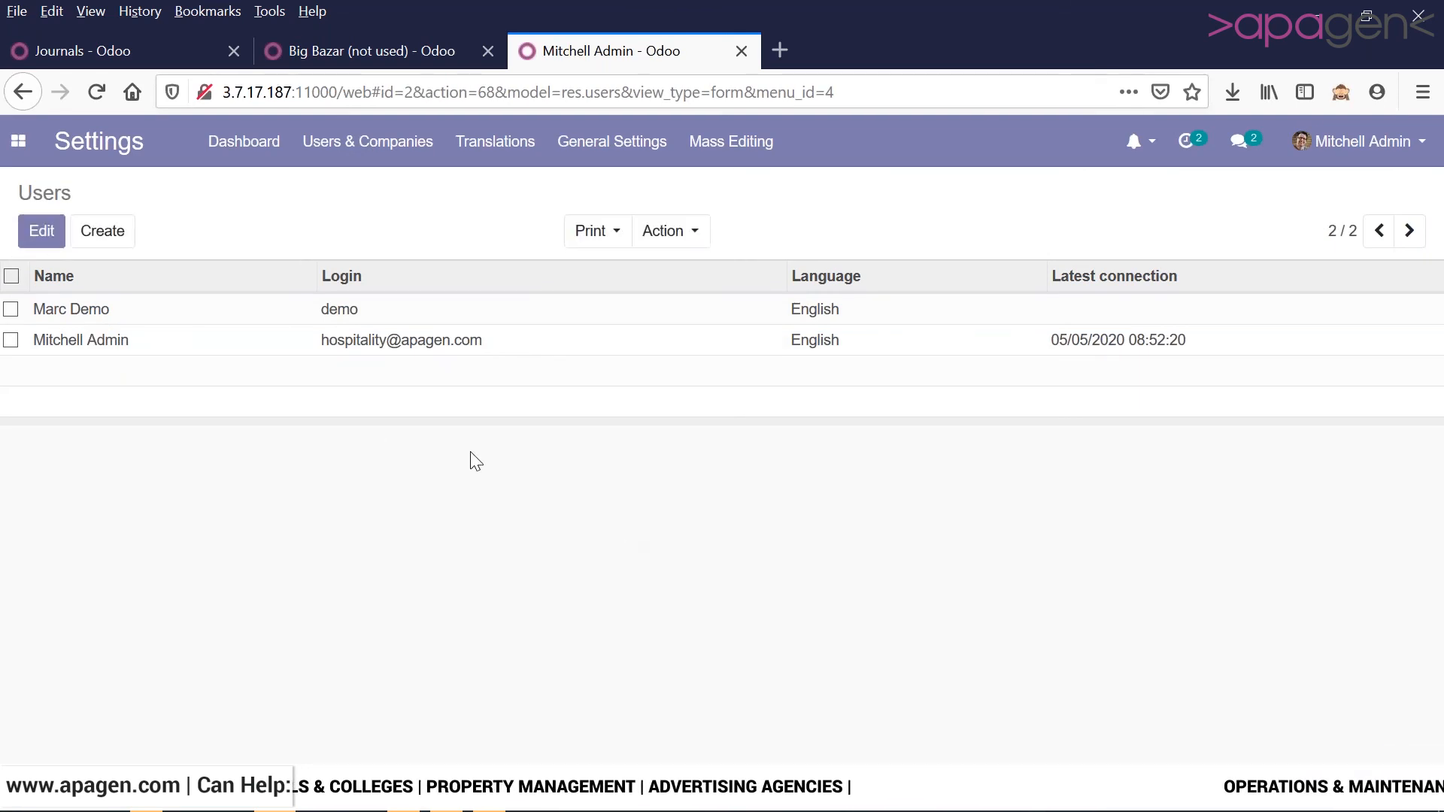
{"action": "double_click", "coordinate": [425, 359]}
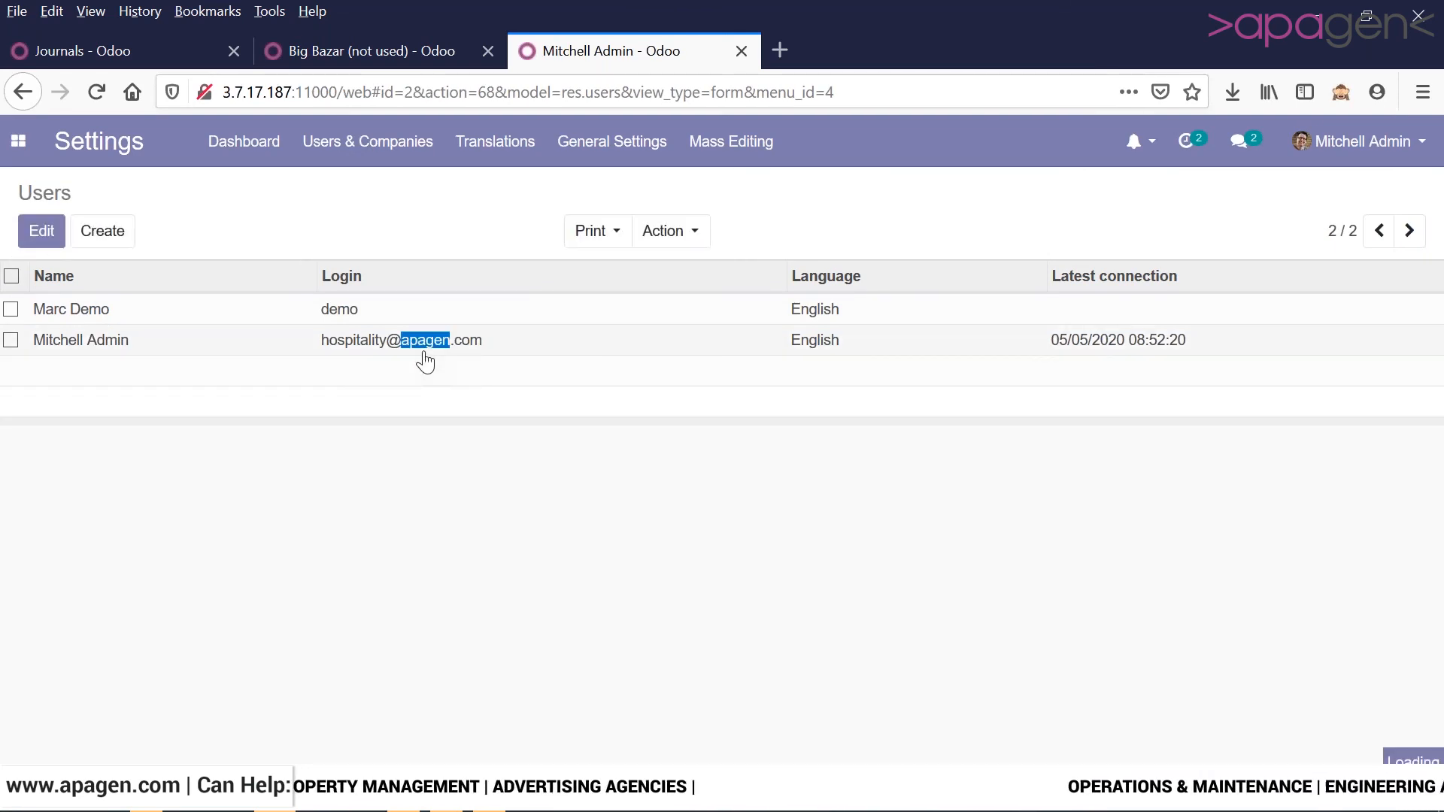
{"action": "left_click", "coordinate": [41, 231]}
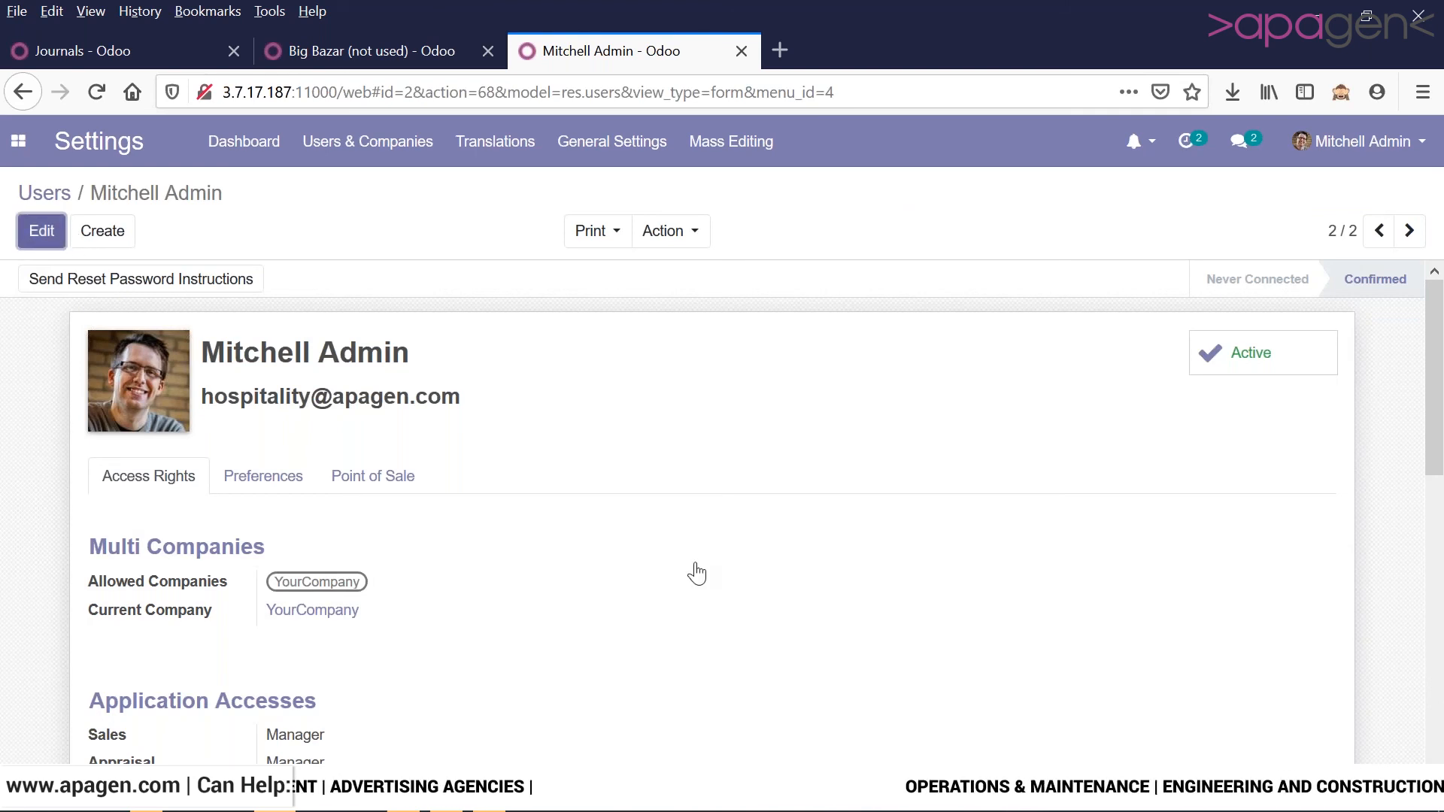
{"action": "scroll", "coordinate": [697, 574], "scroll_direction": "down", "scroll_amount": 6}
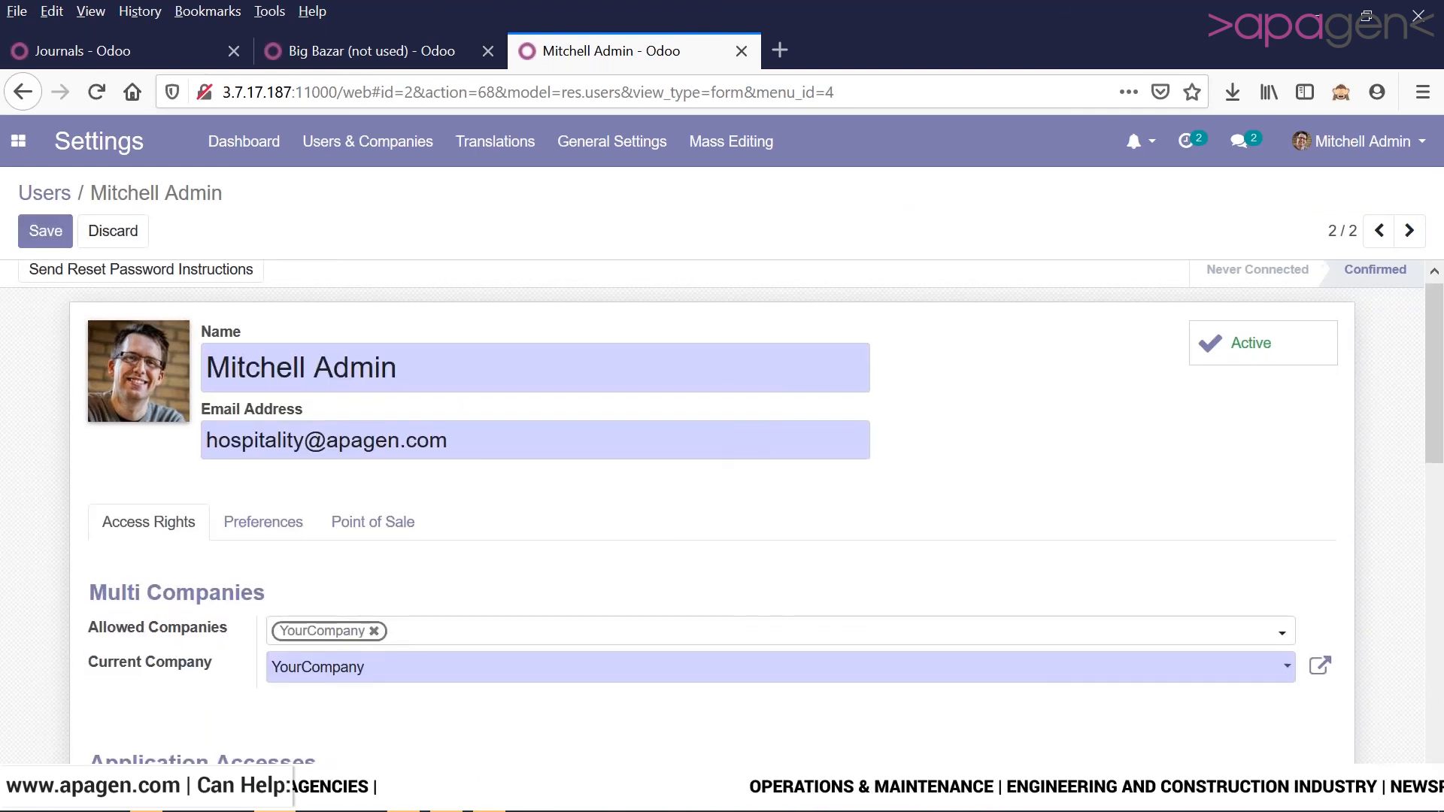
{"action": "scroll", "coordinate": [697, 570], "scroll_direction": "down", "scroll_amount": 3}
{"action": "scroll", "coordinate": [697, 570], "scroll_direction": "up", "scroll_amount": 8}
{"action": "scroll", "coordinate": [286, 566], "scroll_direction": "up", "scroll_amount": 2}
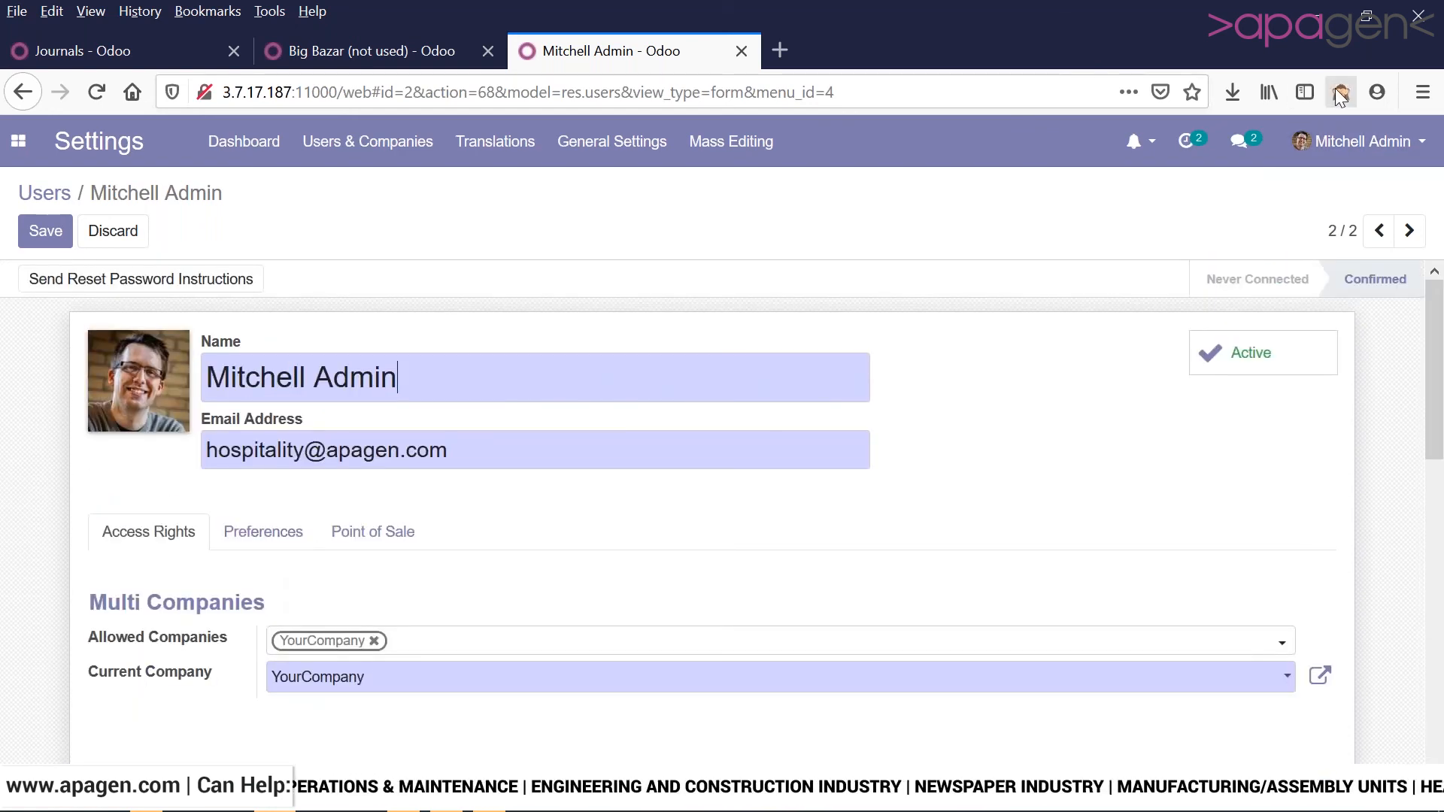
- Review the administrator's localization preferences, including the available language choices and the timezone
{"action": "left_click", "coordinate": [290, 535]}
{"action": "scroll", "coordinate": [292, 542], "scroll_direction": "down", "scroll_amount": 3}
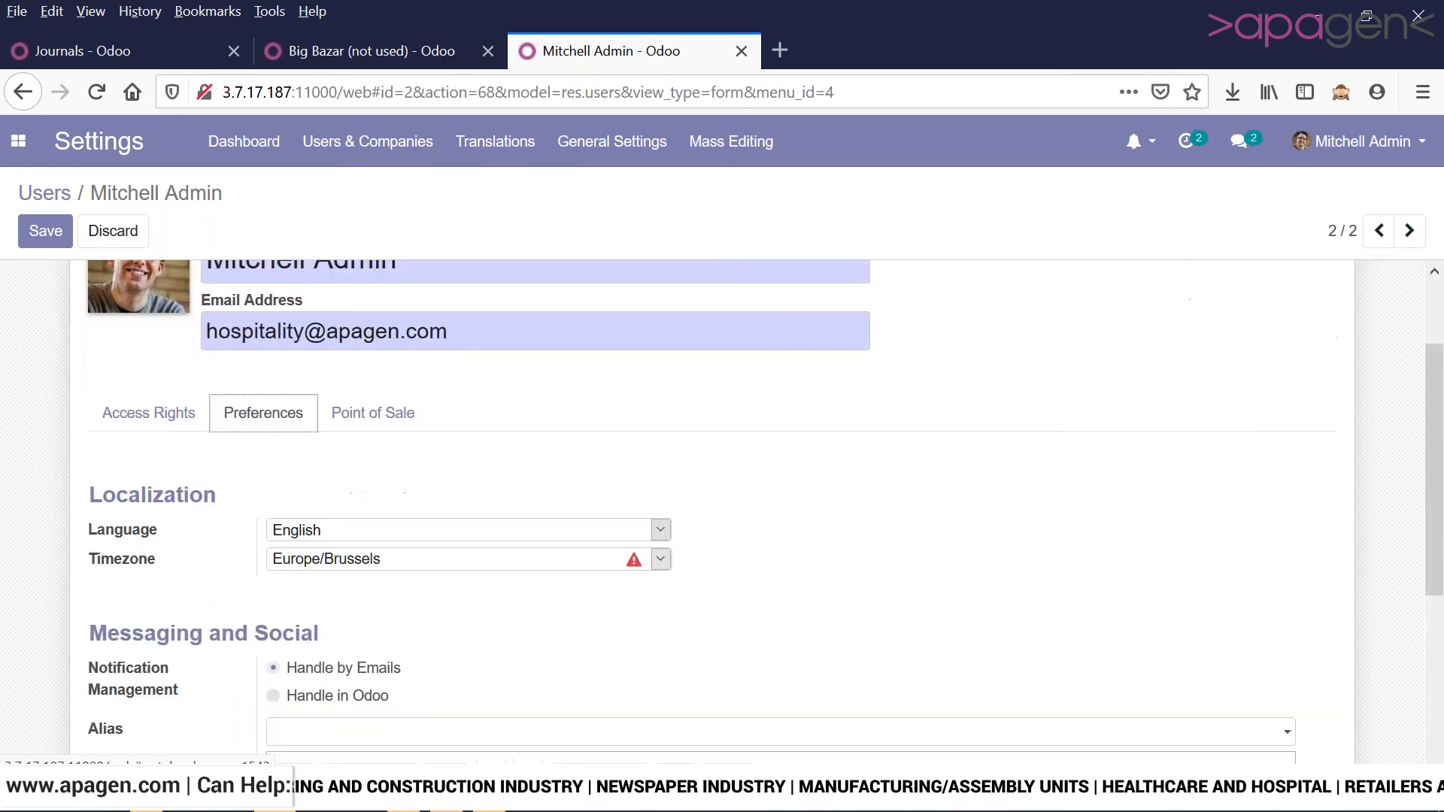
{"action": "left_click", "coordinate": [330, 456]}
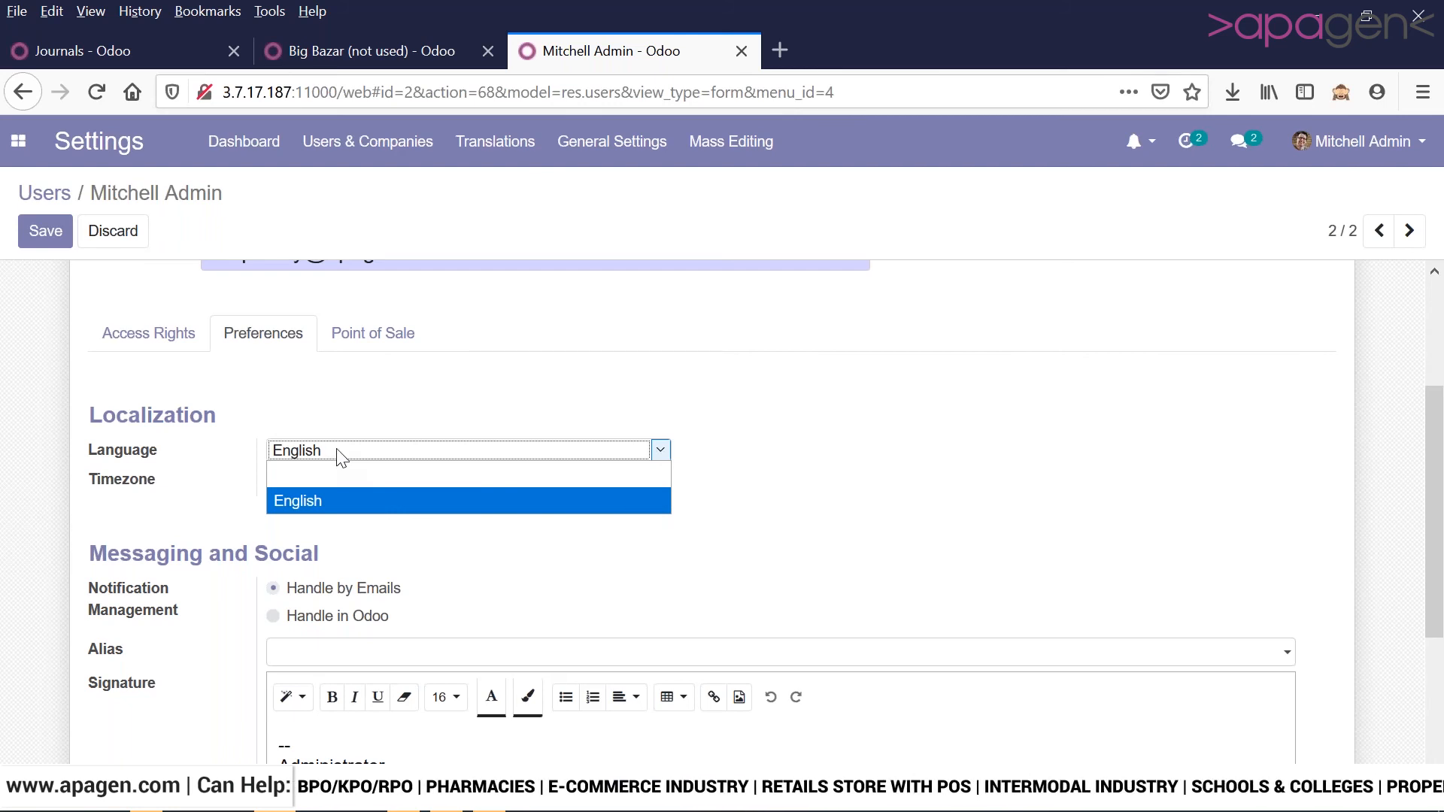
{"action": "left_click", "coordinate": [335, 456]}
{"action": "left_click", "coordinate": [336, 455]}
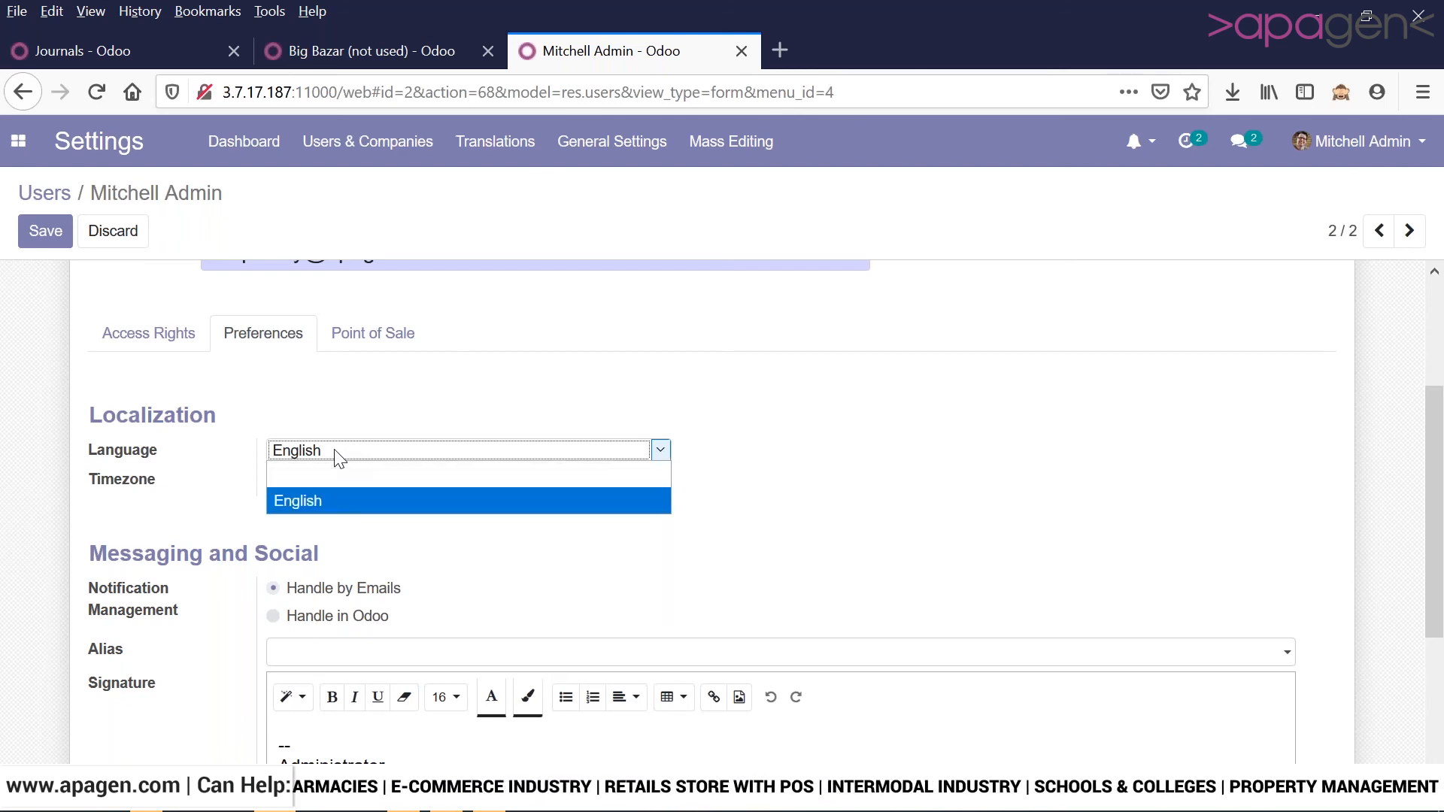
{"action": "double_click", "coordinate": [344, 434]}
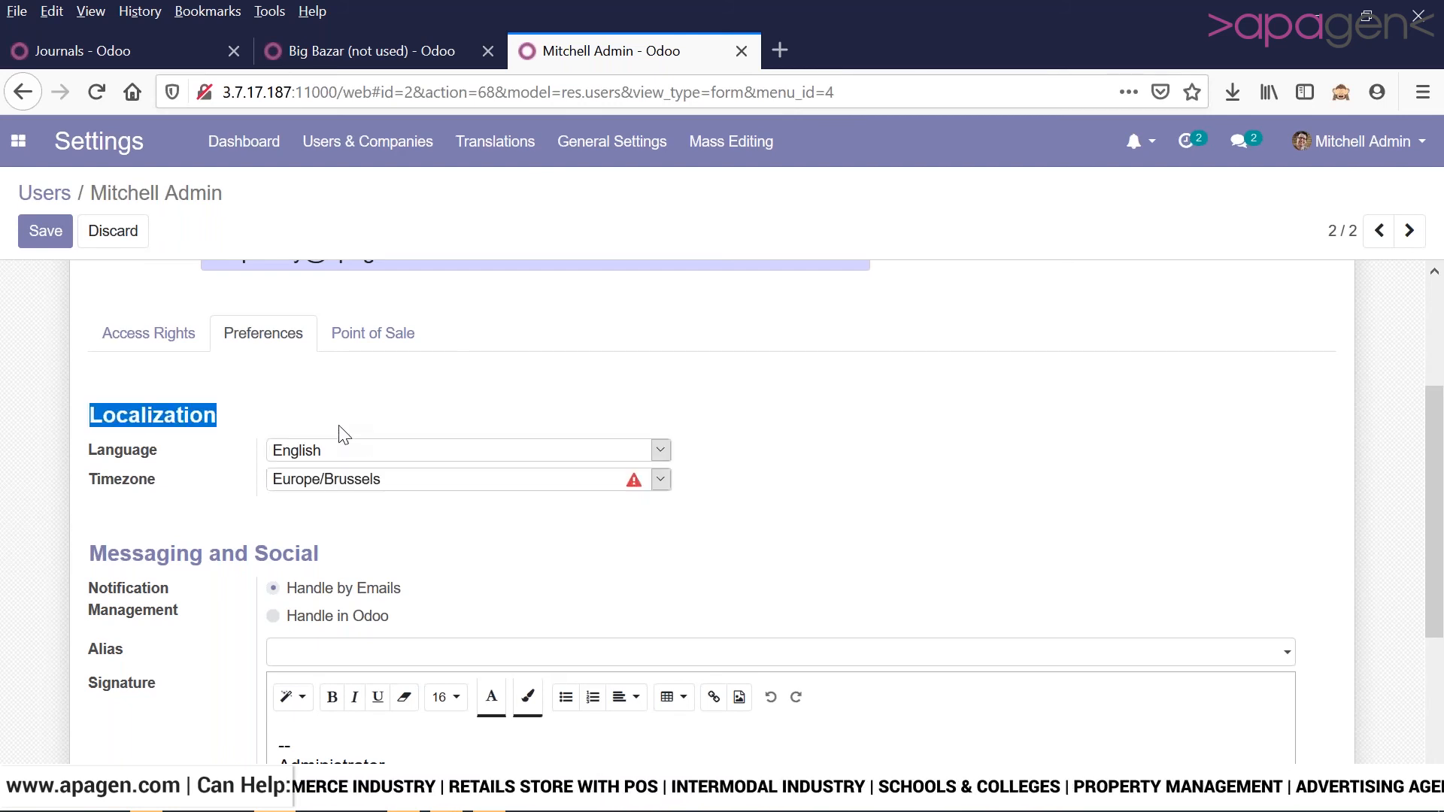
{"action": "scroll", "coordinate": [340, 429], "scroll_direction": "up", "scroll_amount": 3}
{"action": "scroll", "coordinate": [329, 514], "scroll_direction": "down", "scroll_amount": 3}
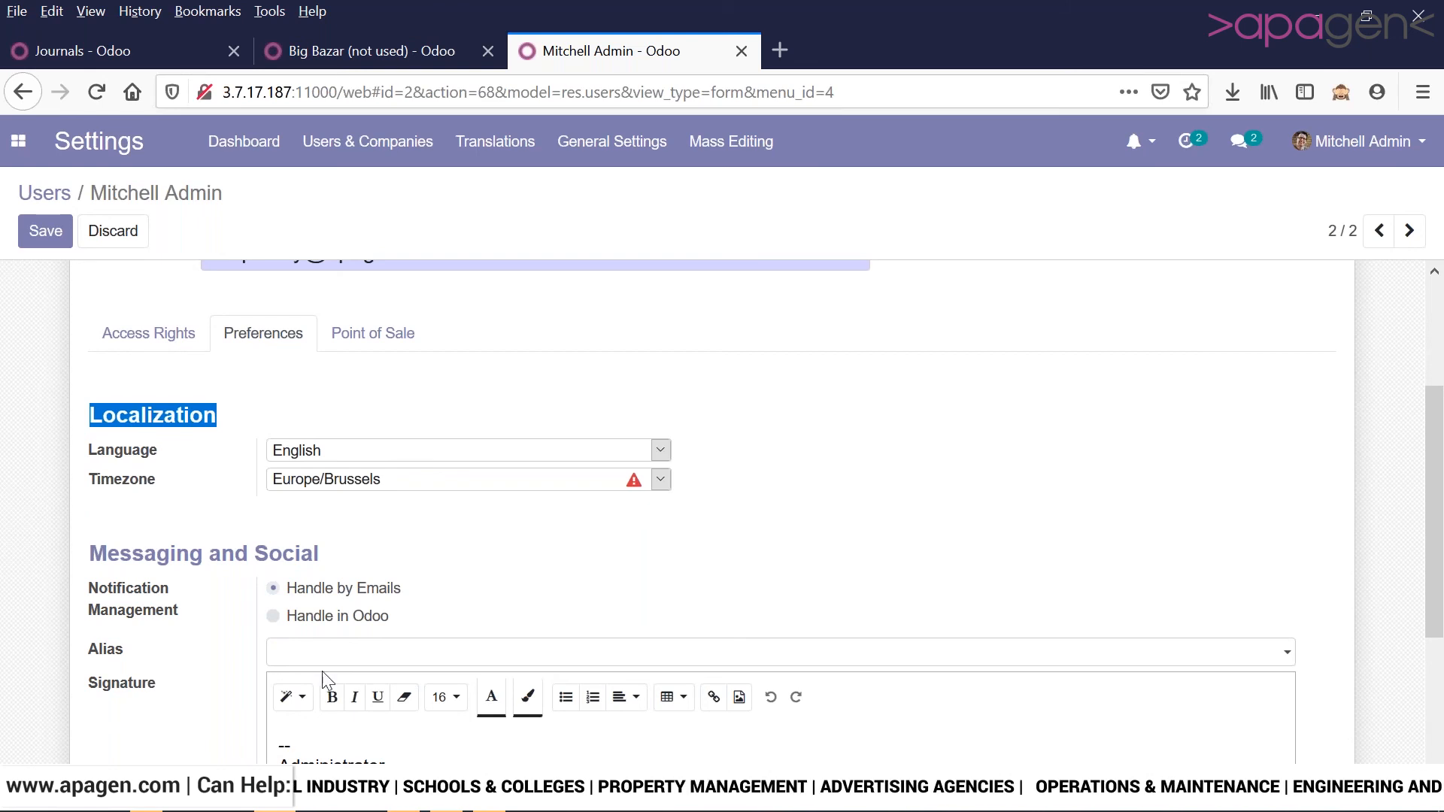
- Set the administrator's notification management to Handle in Odoo and look over the signature
{"action": "double_click", "coordinate": [310, 617]}
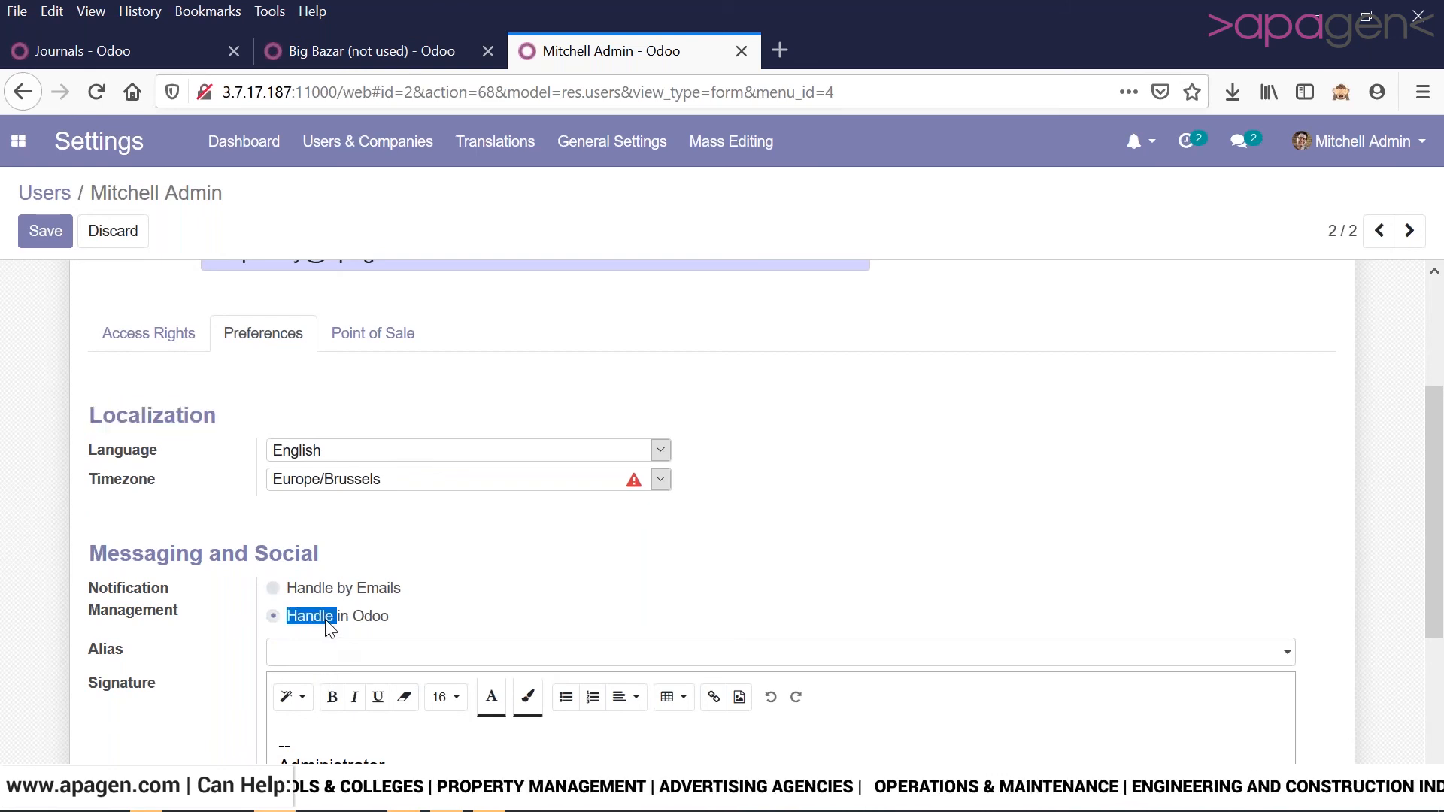
{"action": "scroll", "coordinate": [369, 530], "scroll_direction": "down", "scroll_amount": 3}
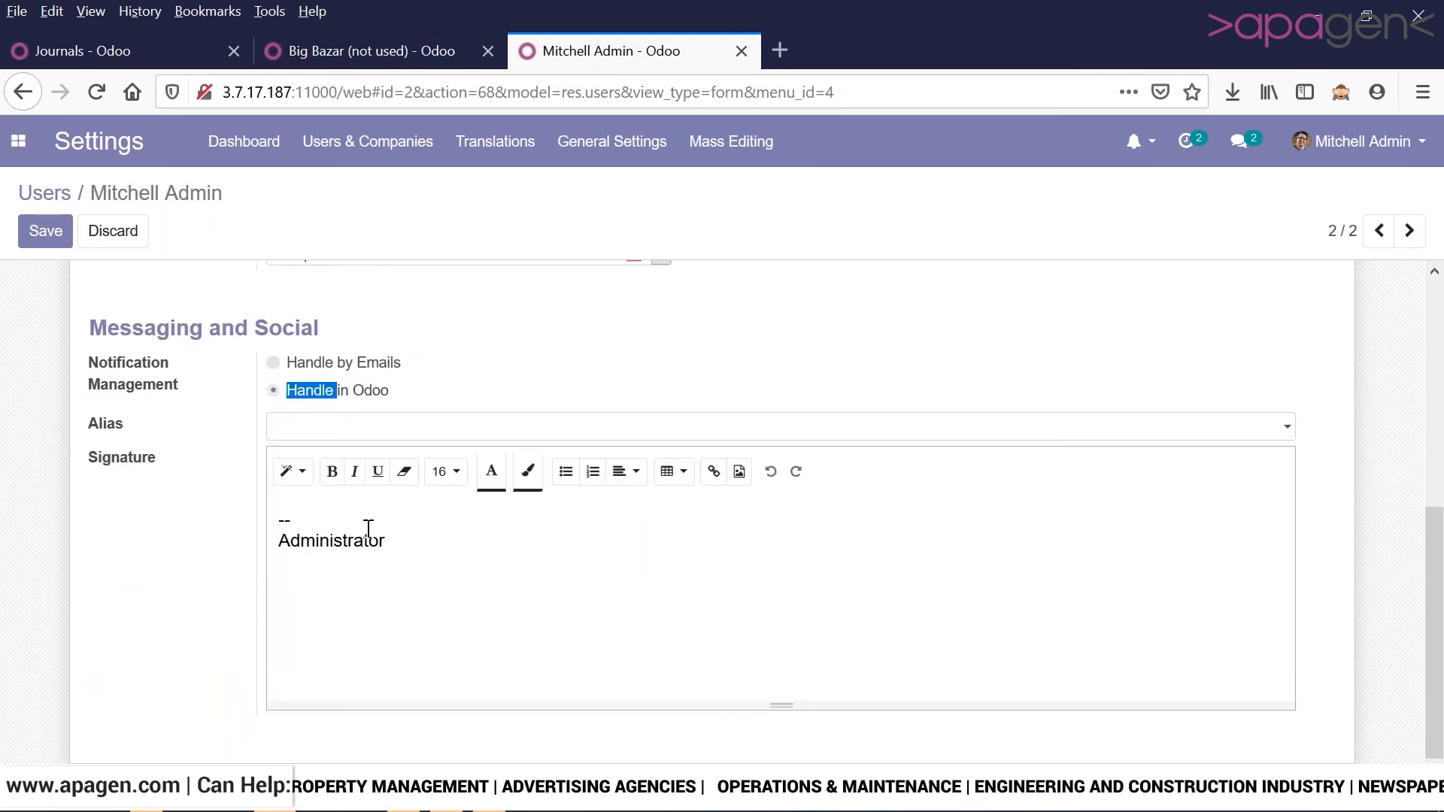
{"action": "scroll", "coordinate": [368, 532], "scroll_direction": "up", "scroll_amount": 5}
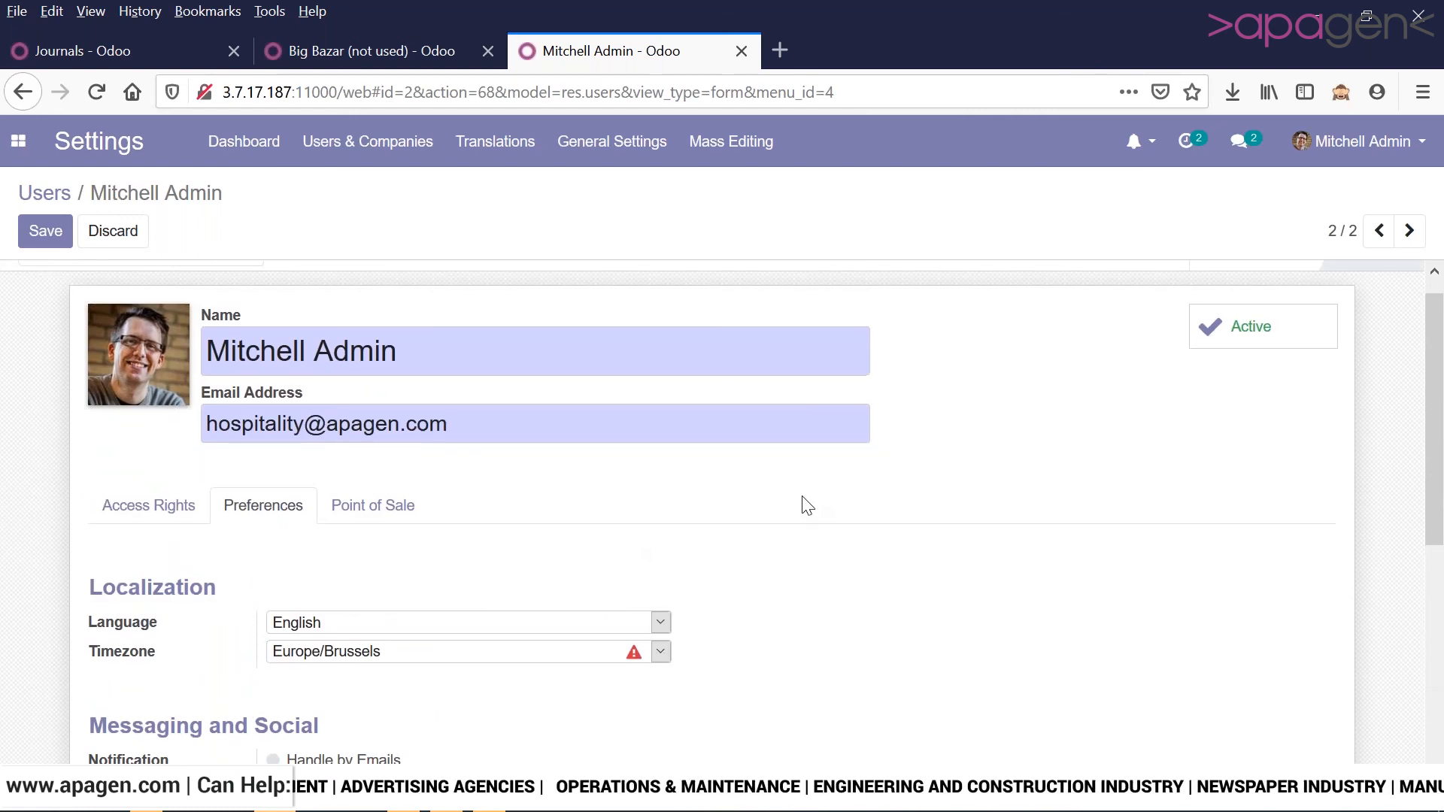
{"action": "scroll", "coordinate": [805, 506], "scroll_direction": "up", "scroll_amount": 1}
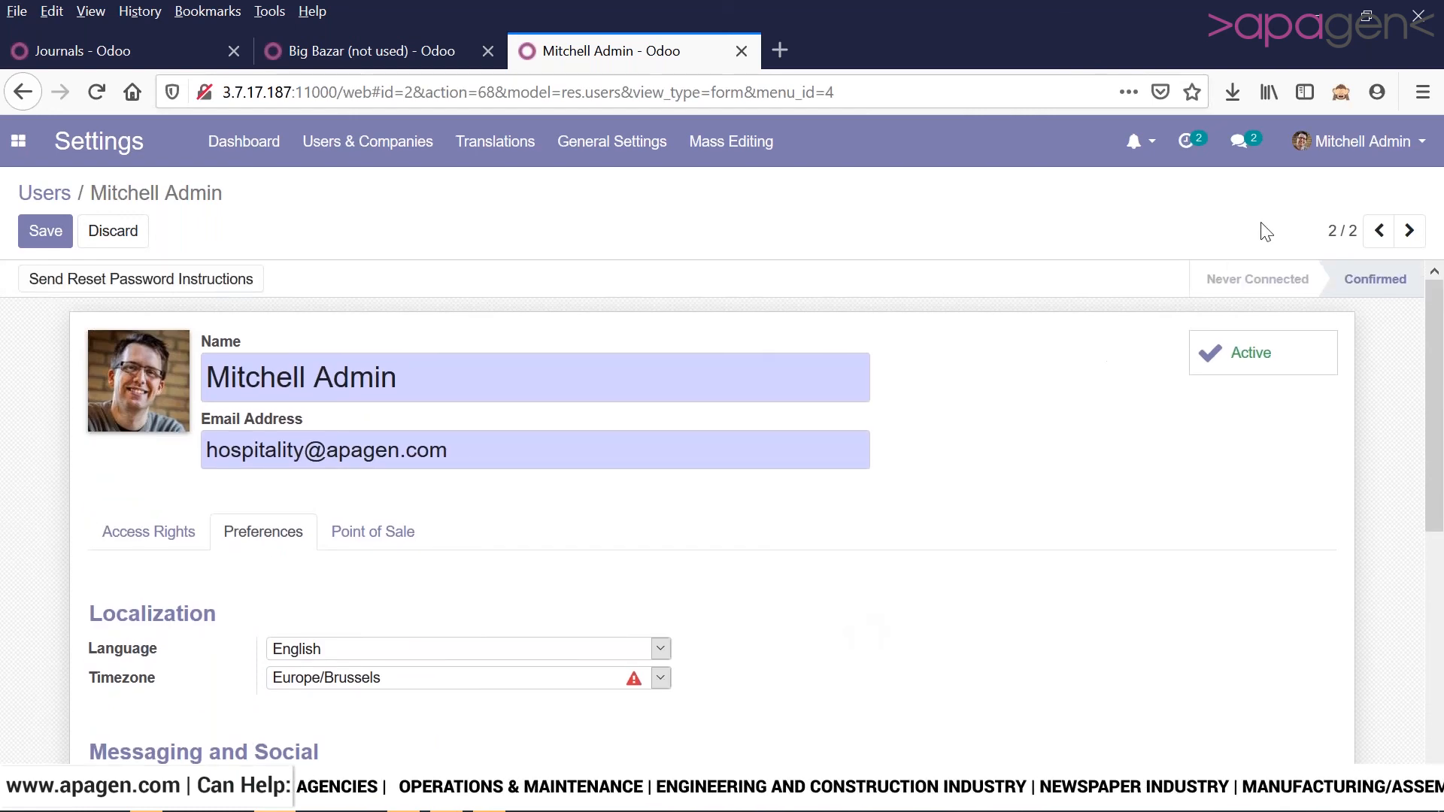
- Activate developer mode with assets for the administrator's user record
{"action": "left_click", "coordinate": [1339, 98]}
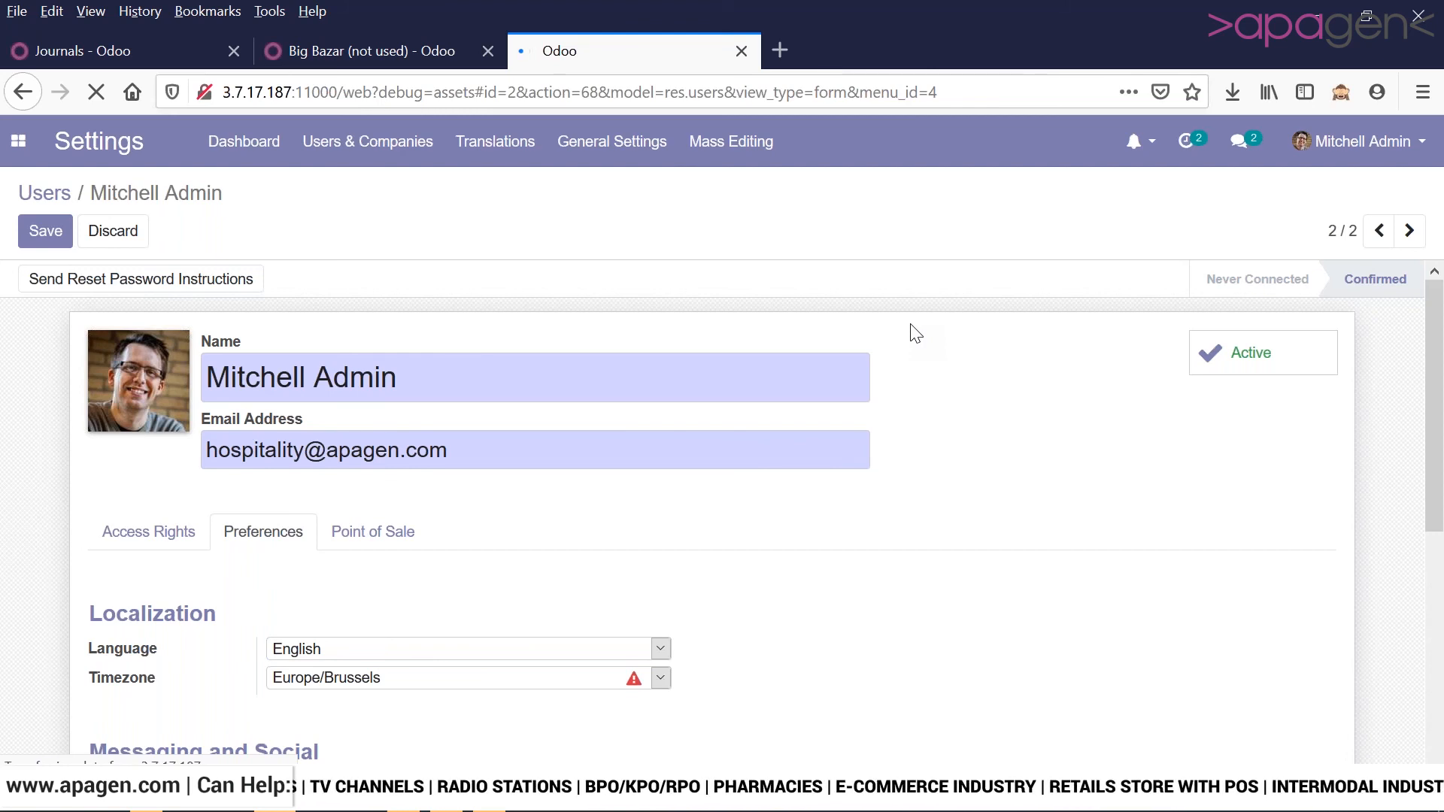
{"action": "scroll", "coordinate": [876, 358], "scroll_direction": "down", "scroll_amount": 1}
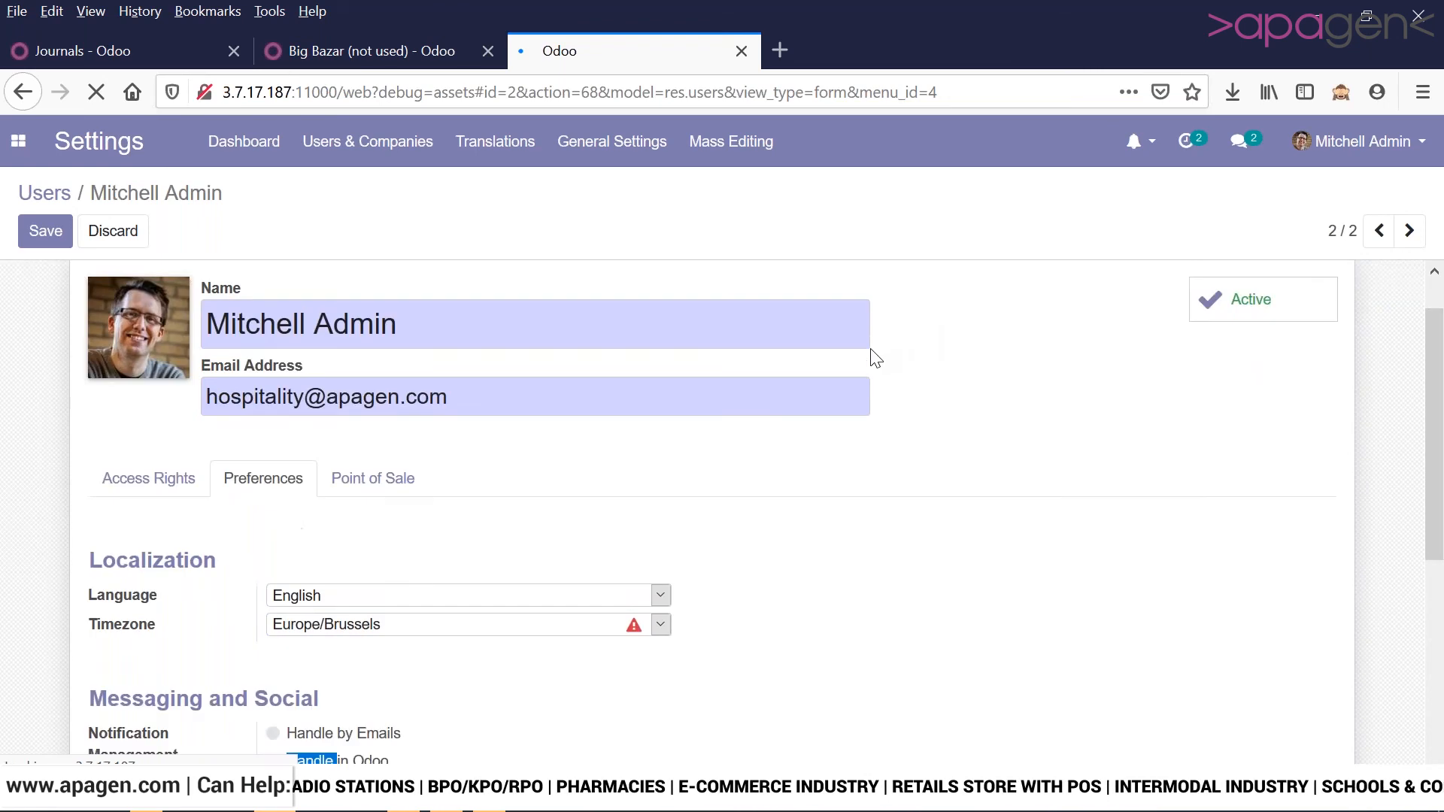
{"action": "scroll", "coordinate": [827, 372], "scroll_direction": "down", "scroll_amount": 5}
{"action": "scroll", "coordinate": [602, 422], "scroll_direction": "up", "scroll_amount": 4}
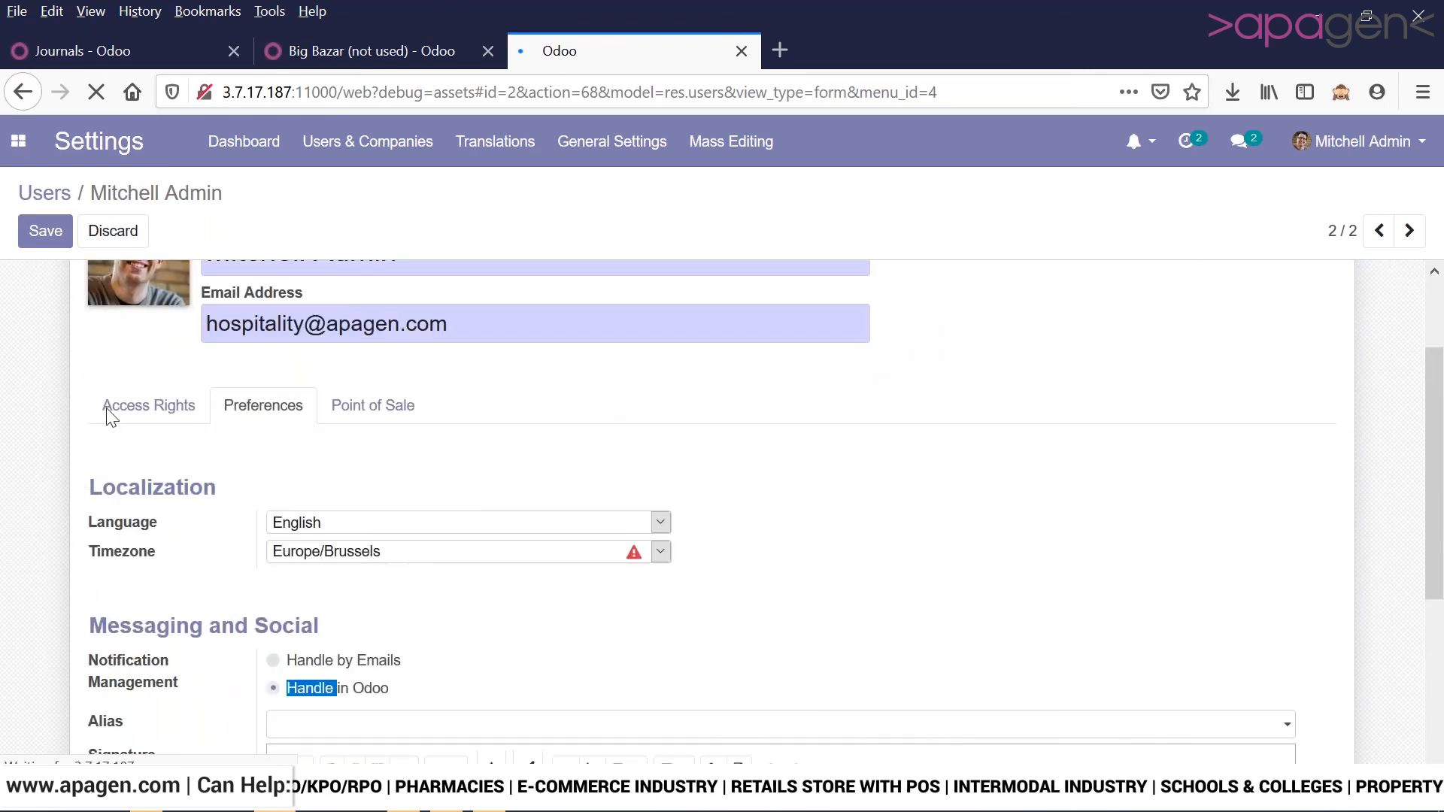
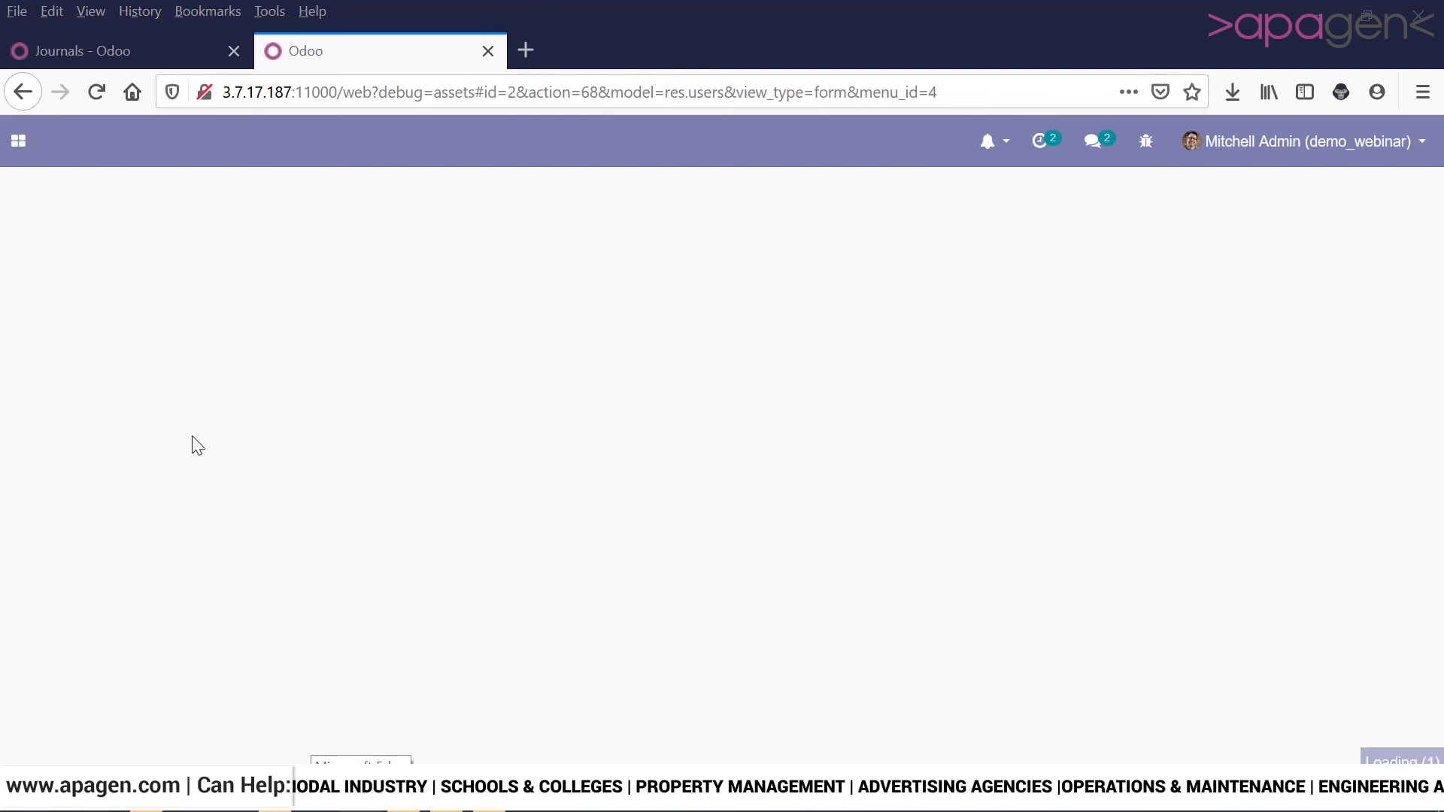
- Examine the administrator's user type, application accesses, technical settings and extra rights in developer mode, including in the editable form
{"action": "scroll", "coordinate": [265, 493], "scroll_direction": "down", "scroll_amount": 1}
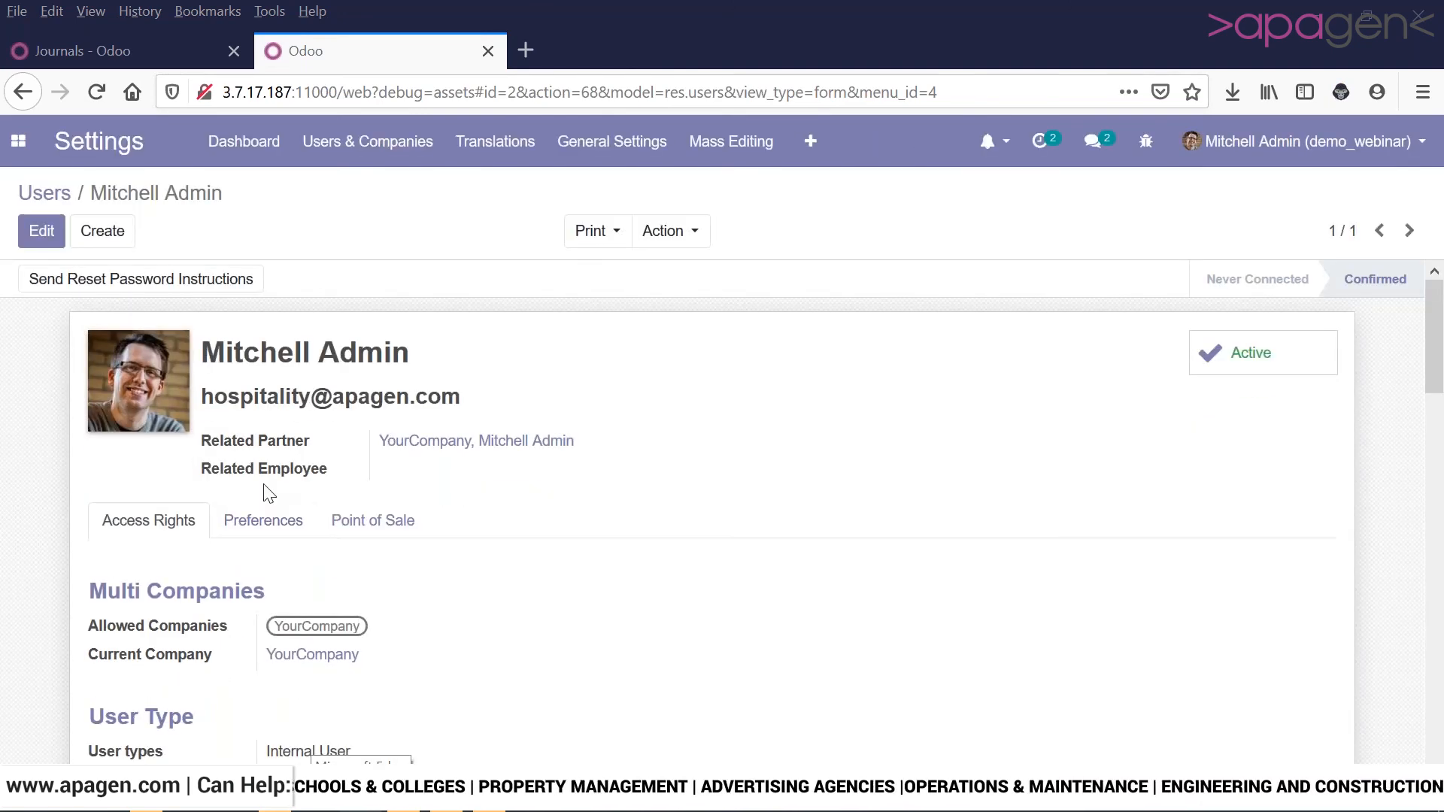
{"action": "scroll", "coordinate": [265, 494], "scroll_direction": "down", "scroll_amount": 4}
{"action": "scroll", "coordinate": [225, 466], "scroll_direction": "up", "scroll_amount": 3}
{"action": "scroll", "coordinate": [193, 441], "scroll_direction": "down", "scroll_amount": 7}
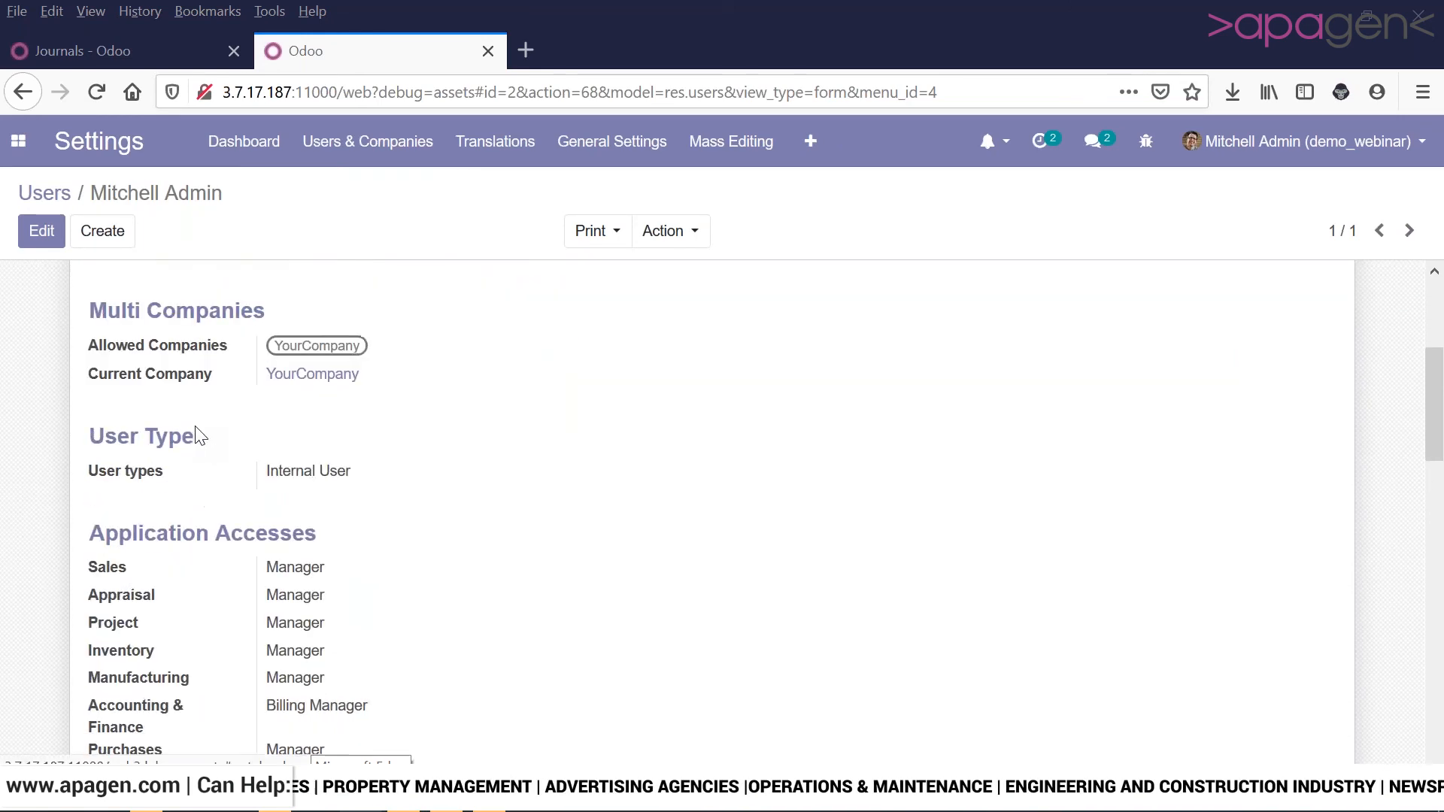
{"action": "scroll", "coordinate": [197, 434], "scroll_direction": "down", "scroll_amount": 5}
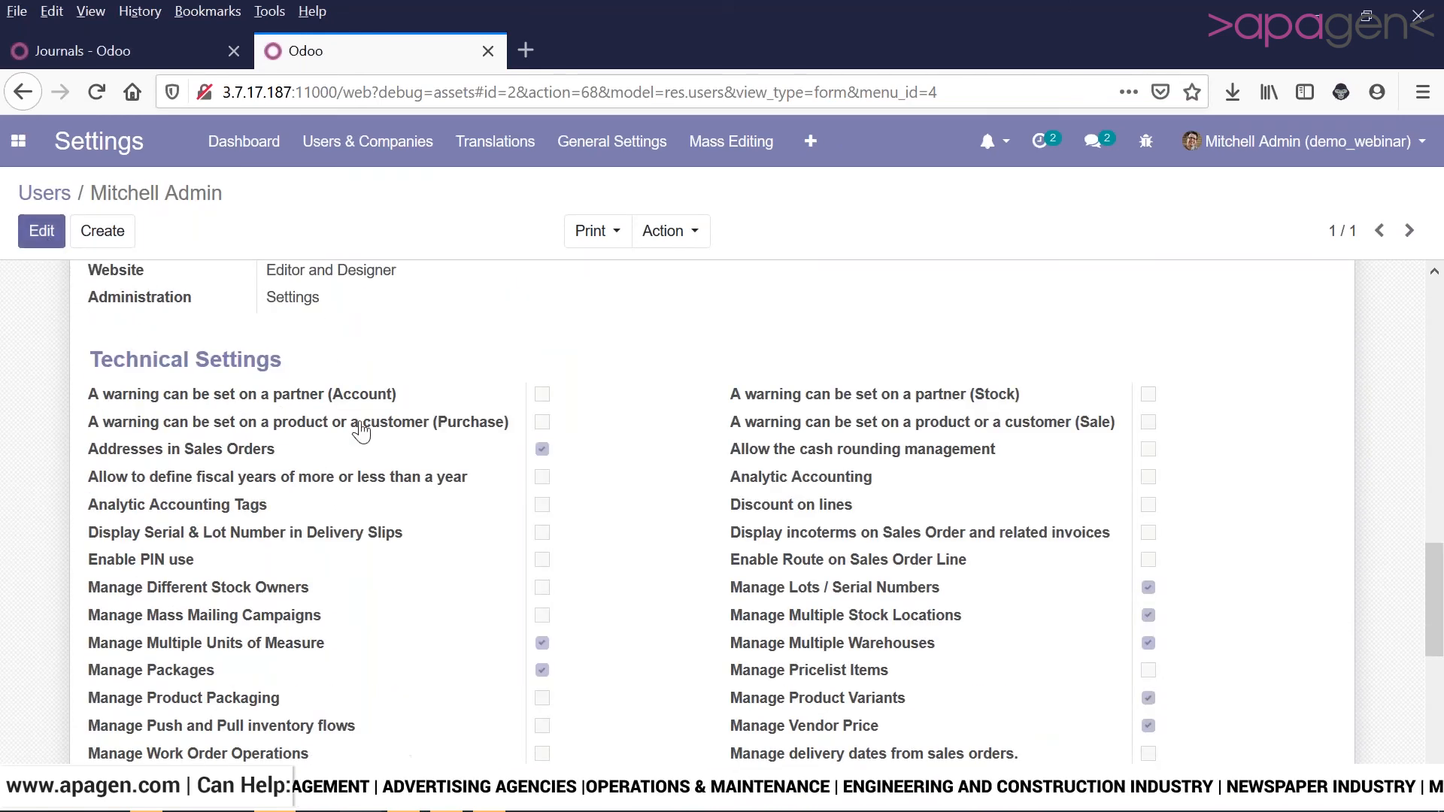
{"action": "scroll", "coordinate": [361, 422], "scroll_direction": "down", "scroll_amount": 4}
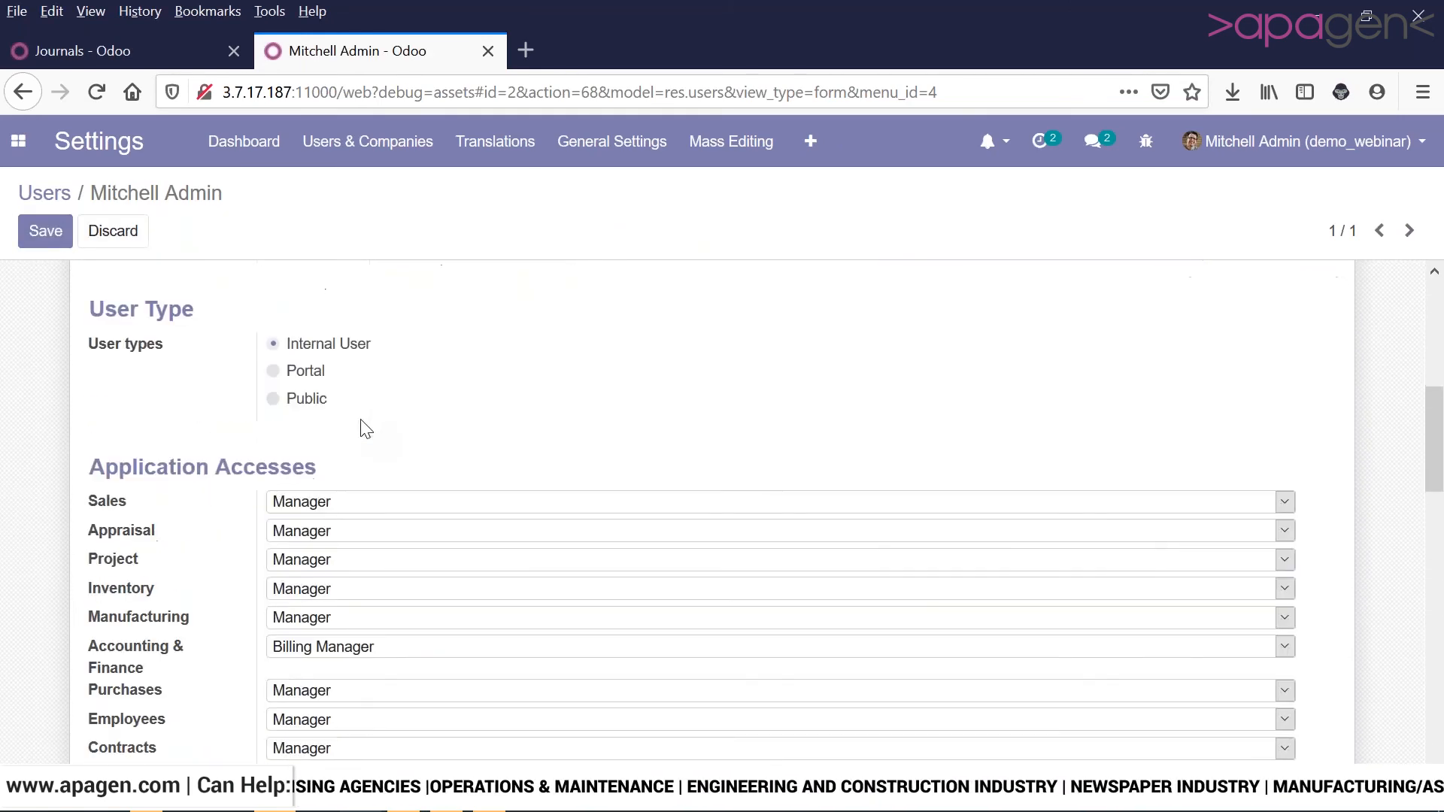
{"action": "scroll", "coordinate": [365, 429], "scroll_direction": "down", "scroll_amount": 10}
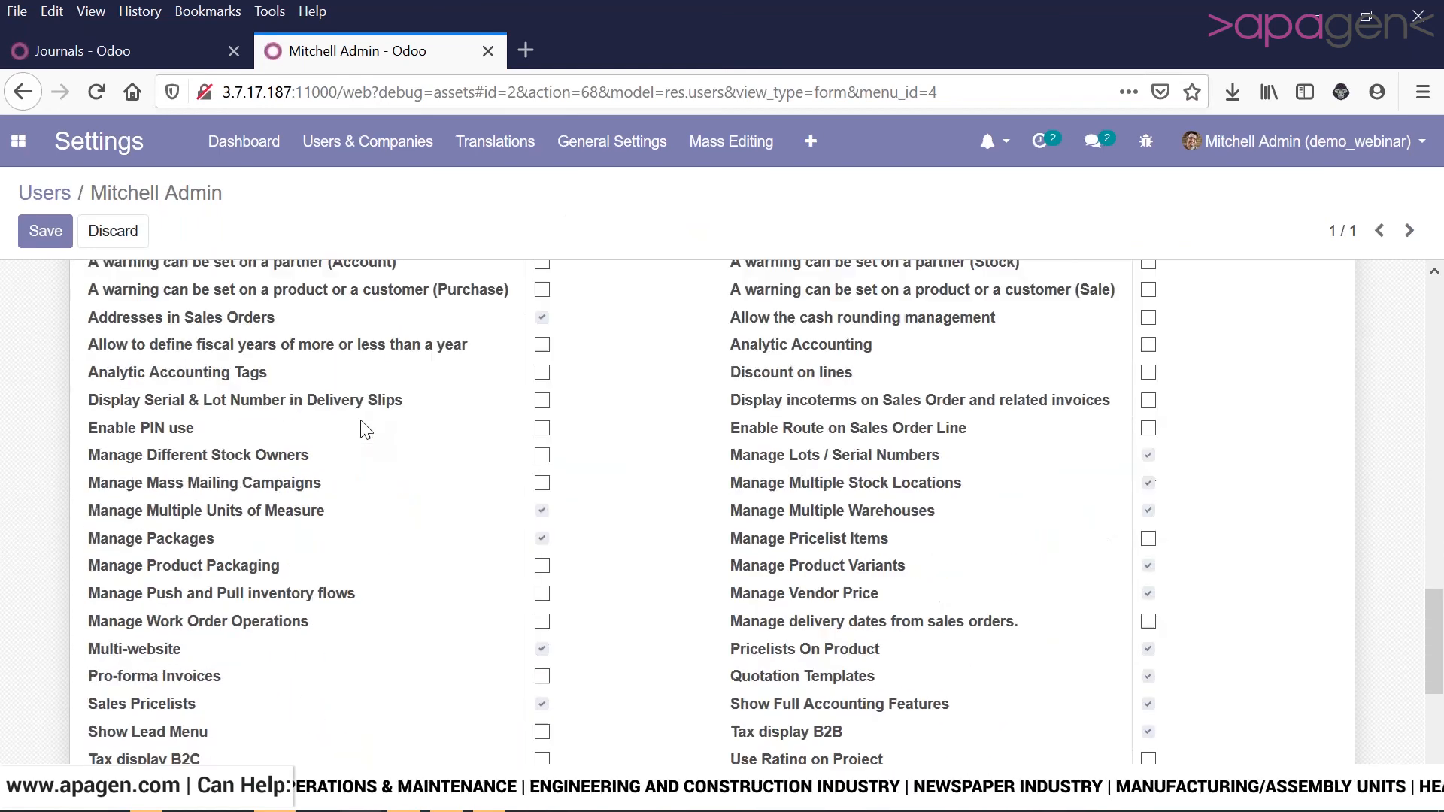
{"action": "scroll", "coordinate": [366, 429], "scroll_direction": "down", "scroll_amount": 5}
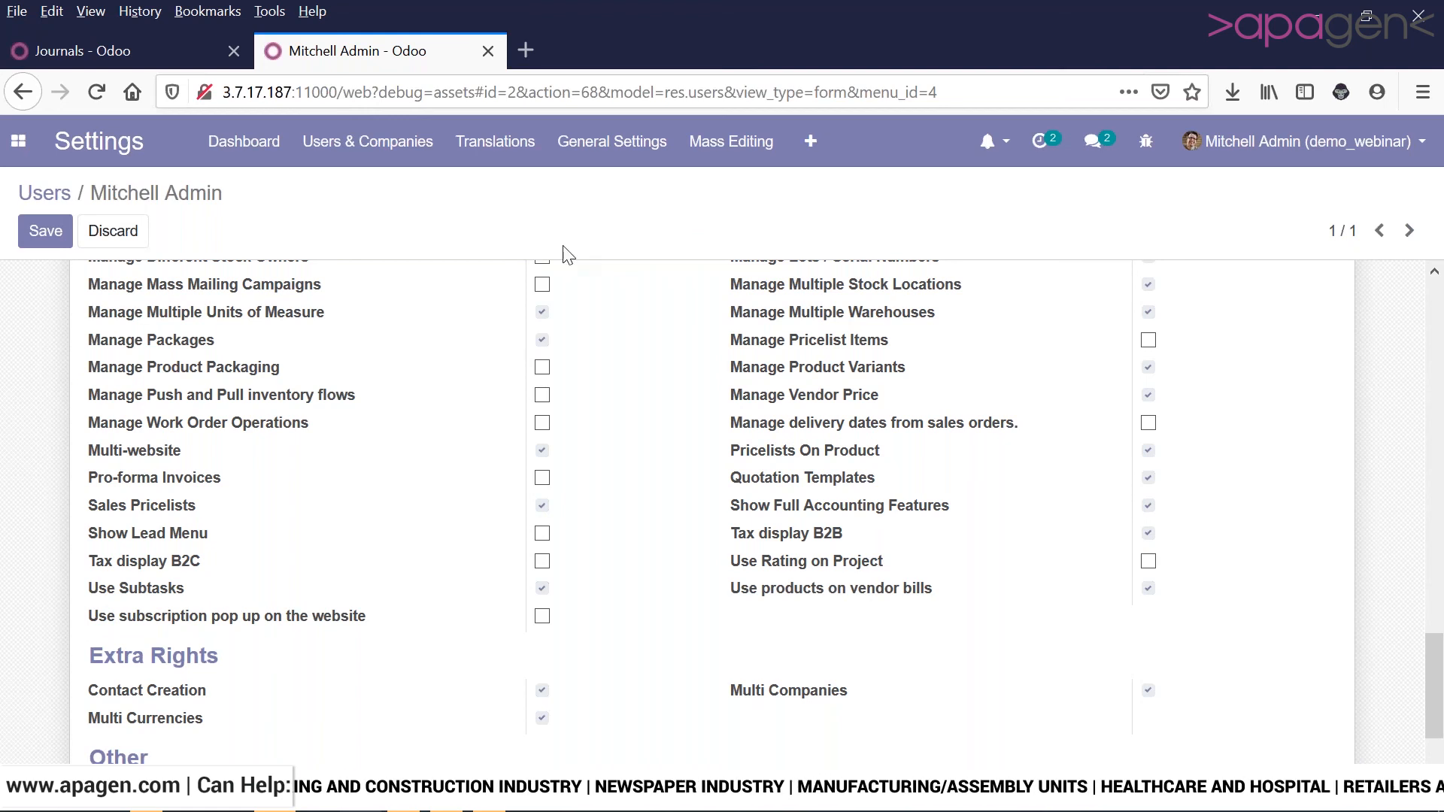
- Show the General Settings and examine the full range of gamification and technical configuration options, from email to resources
{"action": "left_click", "coordinate": [589, 152]}
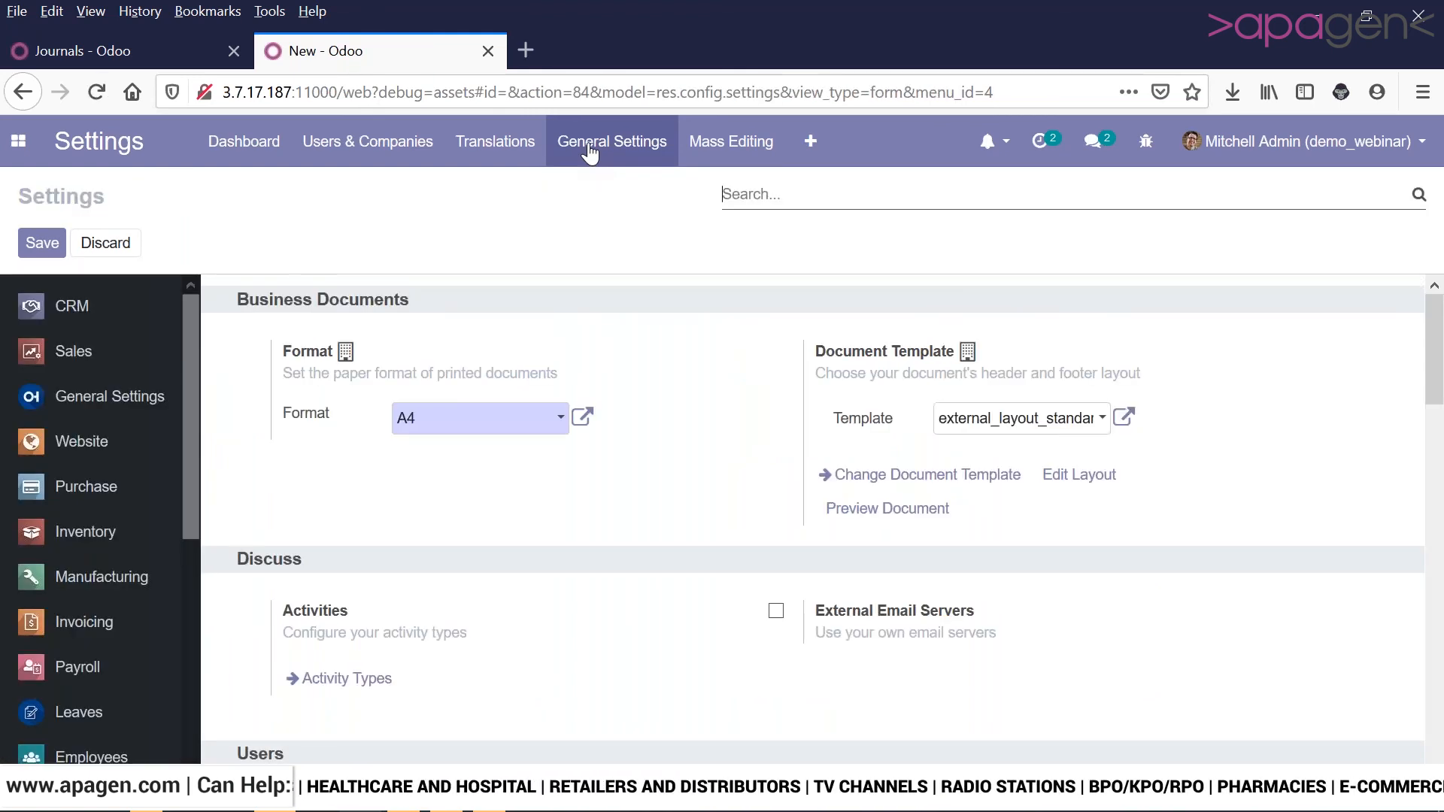
{"action": "left_click", "coordinate": [810, 141]}
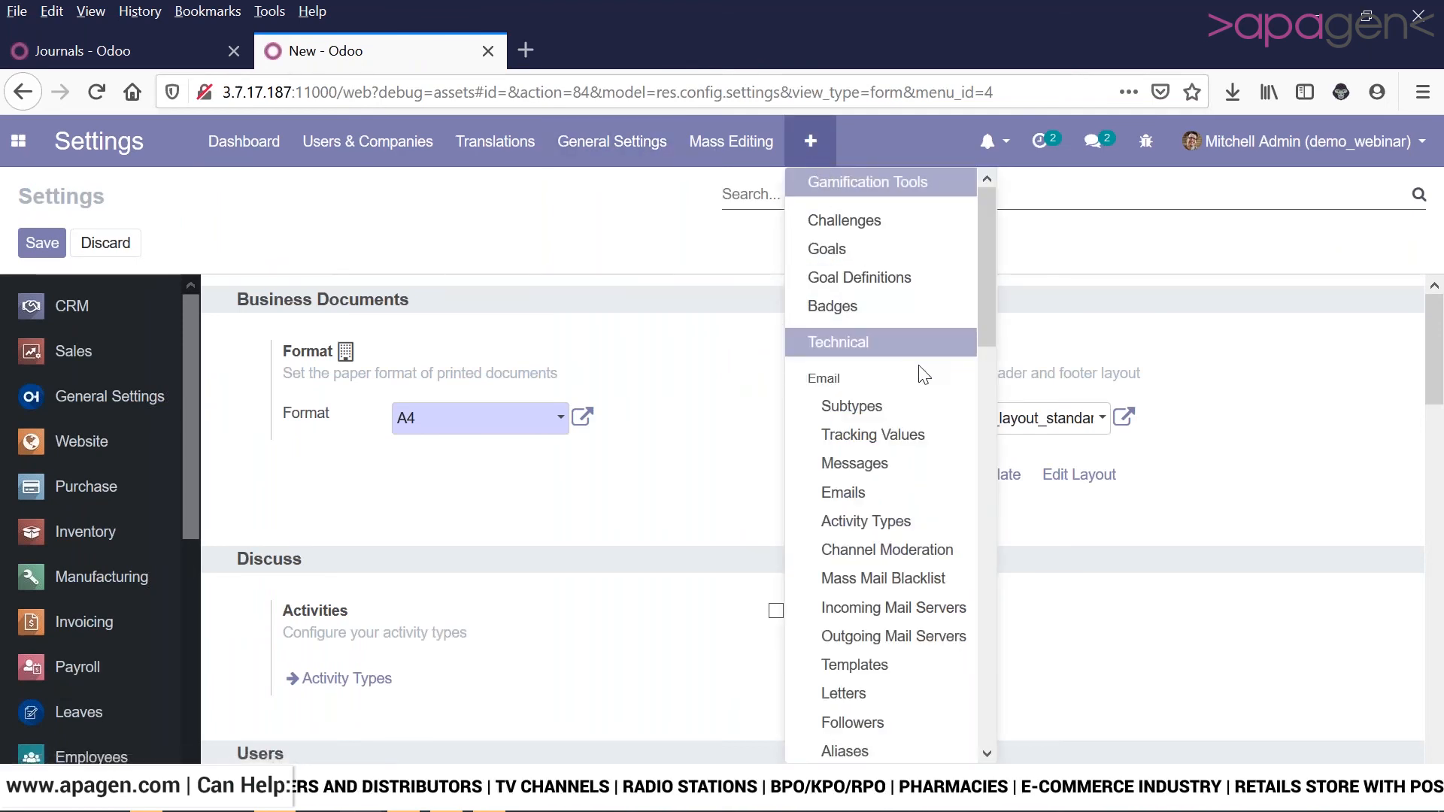
{"action": "scroll", "coordinate": [924, 372], "scroll_direction": "down", "scroll_amount": 5}
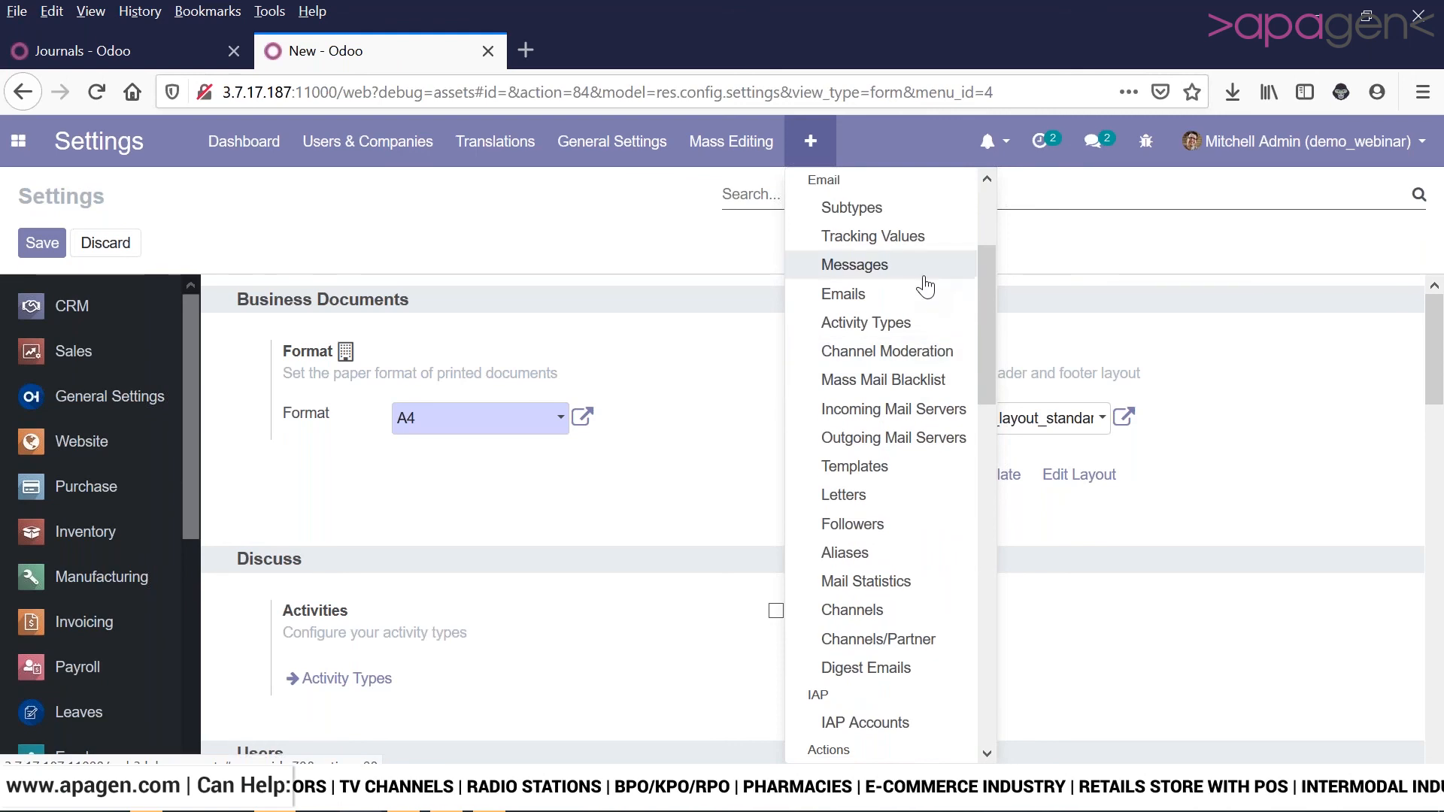
{"action": "scroll", "coordinate": [915, 570], "scroll_direction": "down", "scroll_amount": 5}
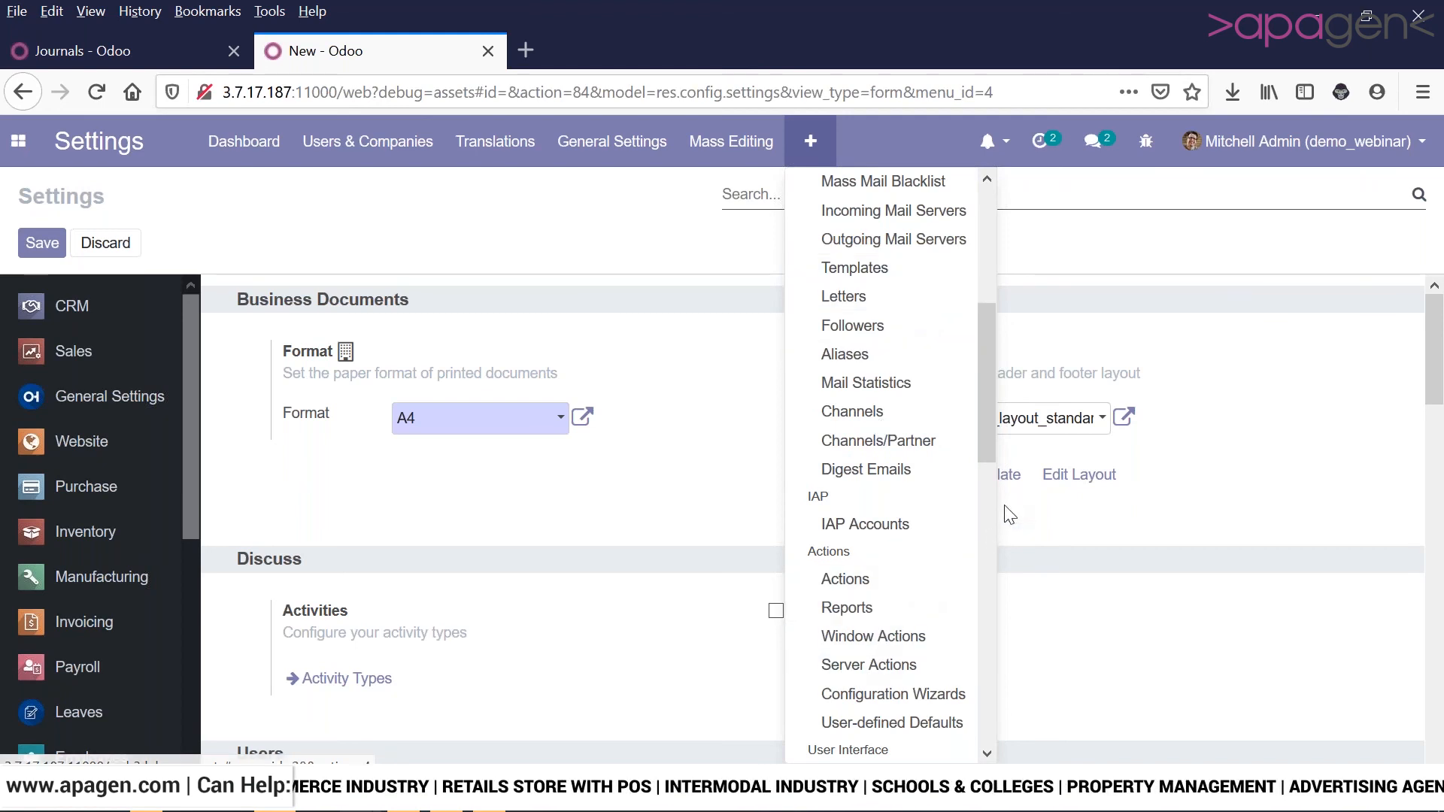
{"action": "left_click_drag", "start_coordinate": [991, 418], "coordinate": [1005, 607]}
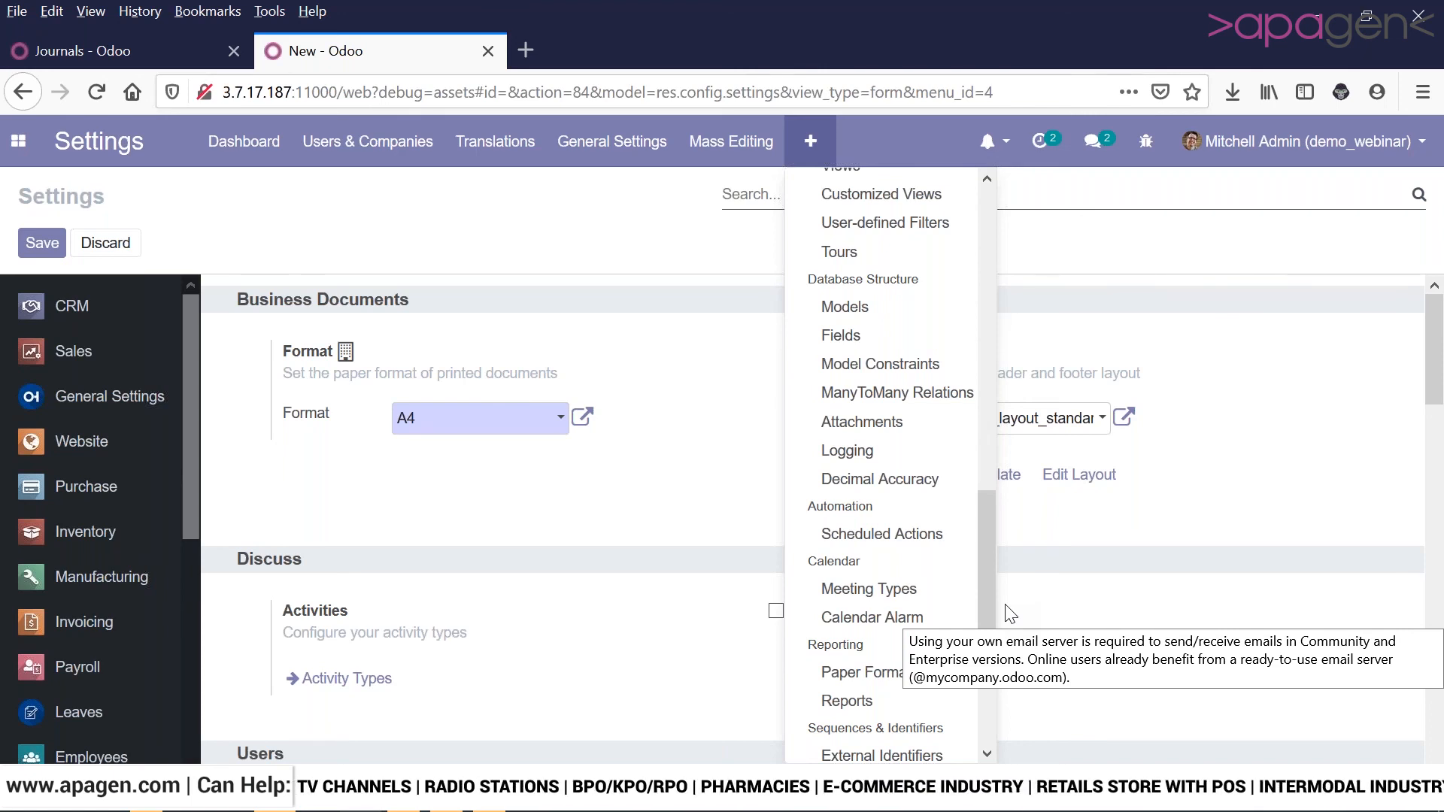
{"action": "scroll", "coordinate": [842, 339], "scroll_direction": "down", "scroll_amount": 5}
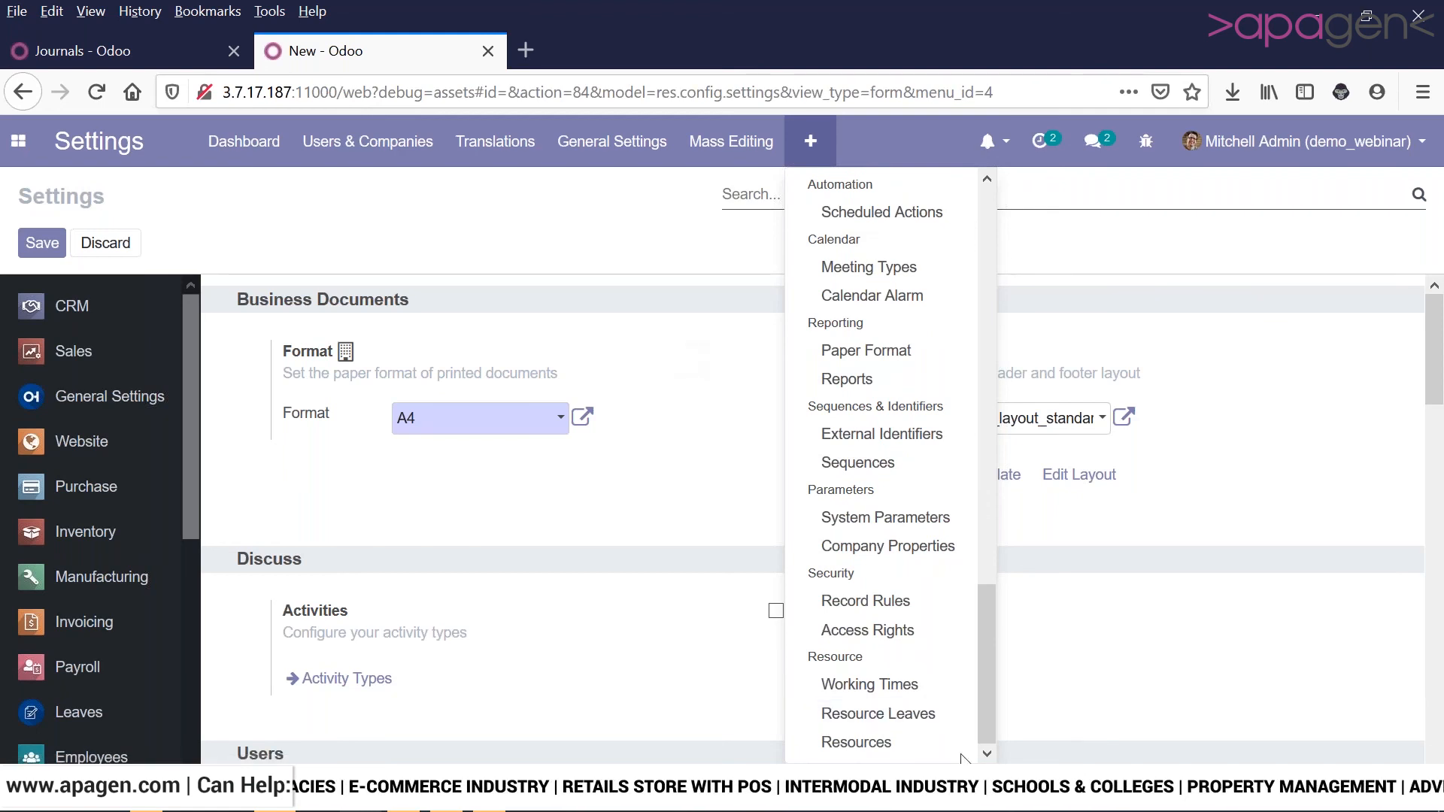
{"action": "left_click_drag", "start_coordinate": [987, 644], "coordinate": [1024, 202]}
{"action": "left_click", "coordinate": [1024, 196]}
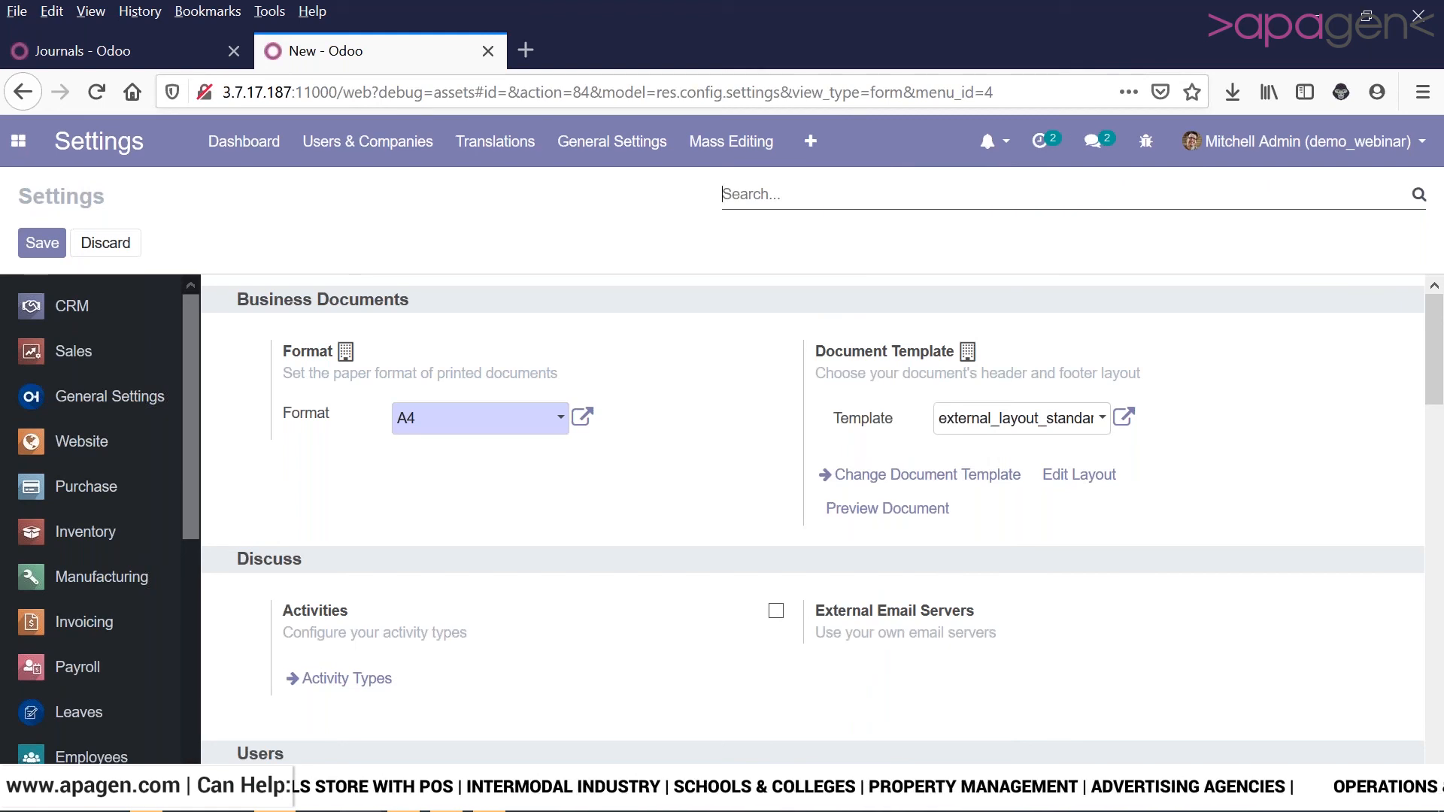
{"action": "left_click", "coordinate": [18, 140]}
{"action": "left_click_drag", "start_coordinate": [211, 356], "coordinate": [700, 215]}
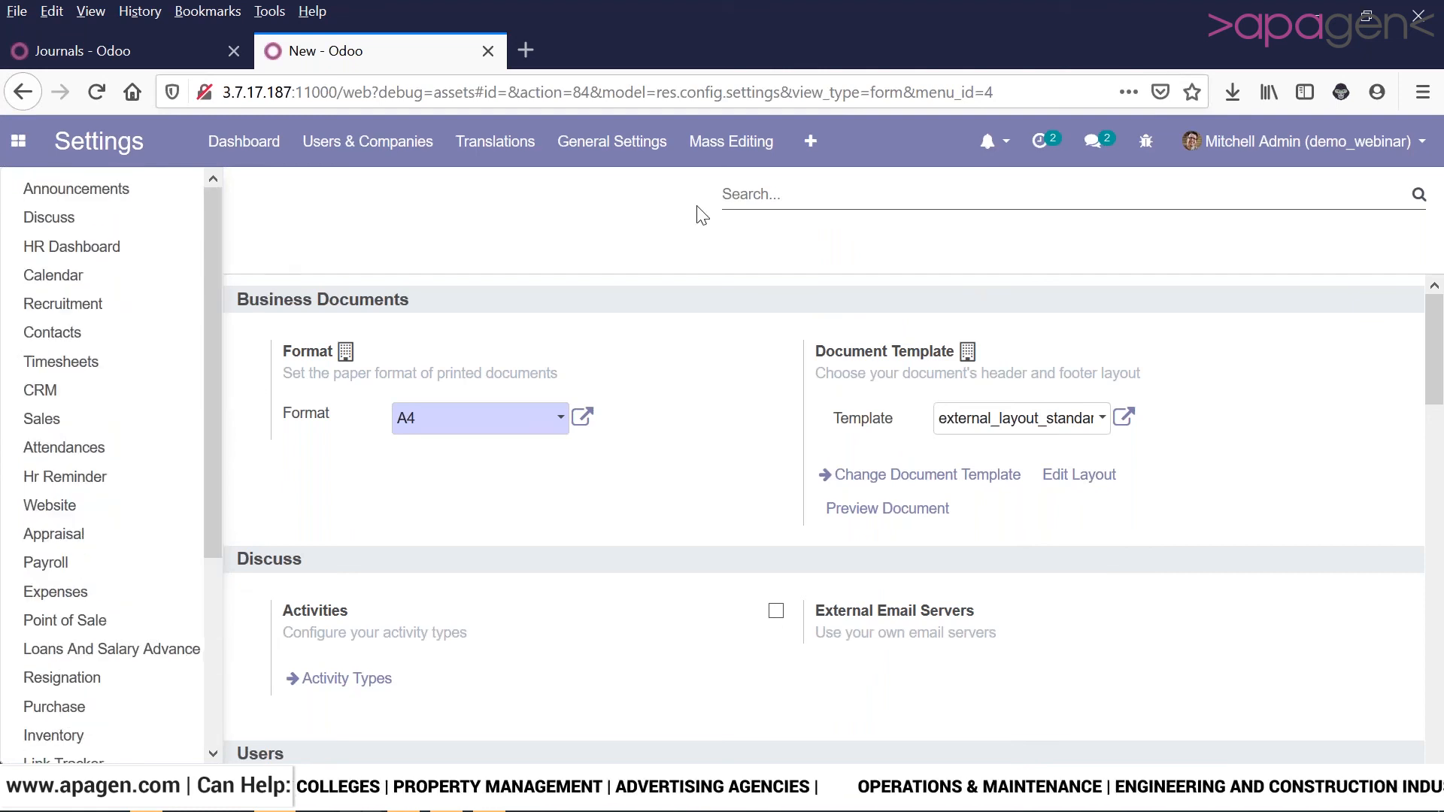
{"action": "left_click", "coordinate": [799, 149]}
{"action": "left_click", "coordinate": [800, 149]}
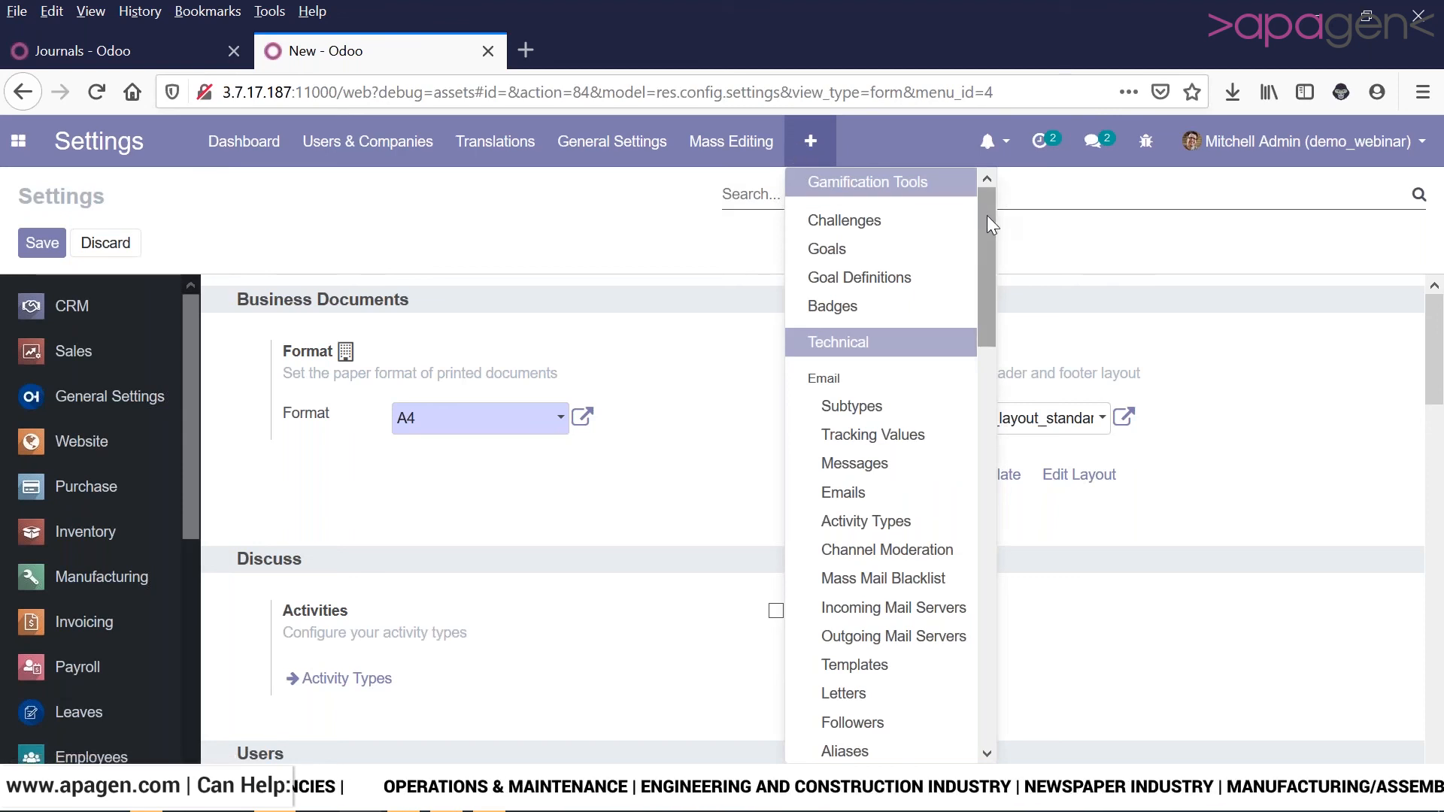
{"action": "scroll", "coordinate": [987, 218], "scroll_direction": "down", "scroll_amount": 1}
- Show the list of user groups and open the Accounting & Finance / Billing Manager group for editing
{"action": "left_click", "coordinate": [350, 141]}
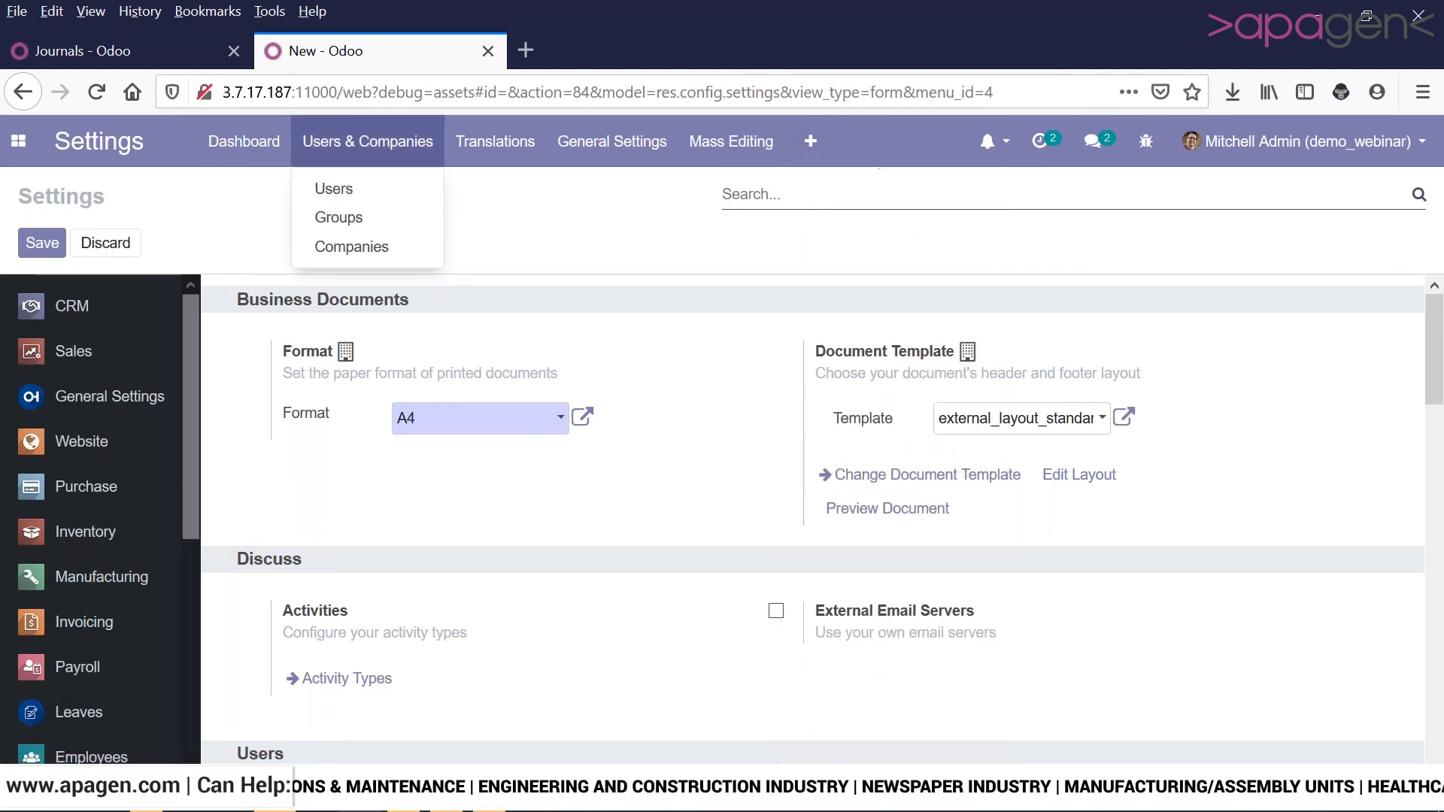
{"action": "double_click", "coordinate": [61, 197]}
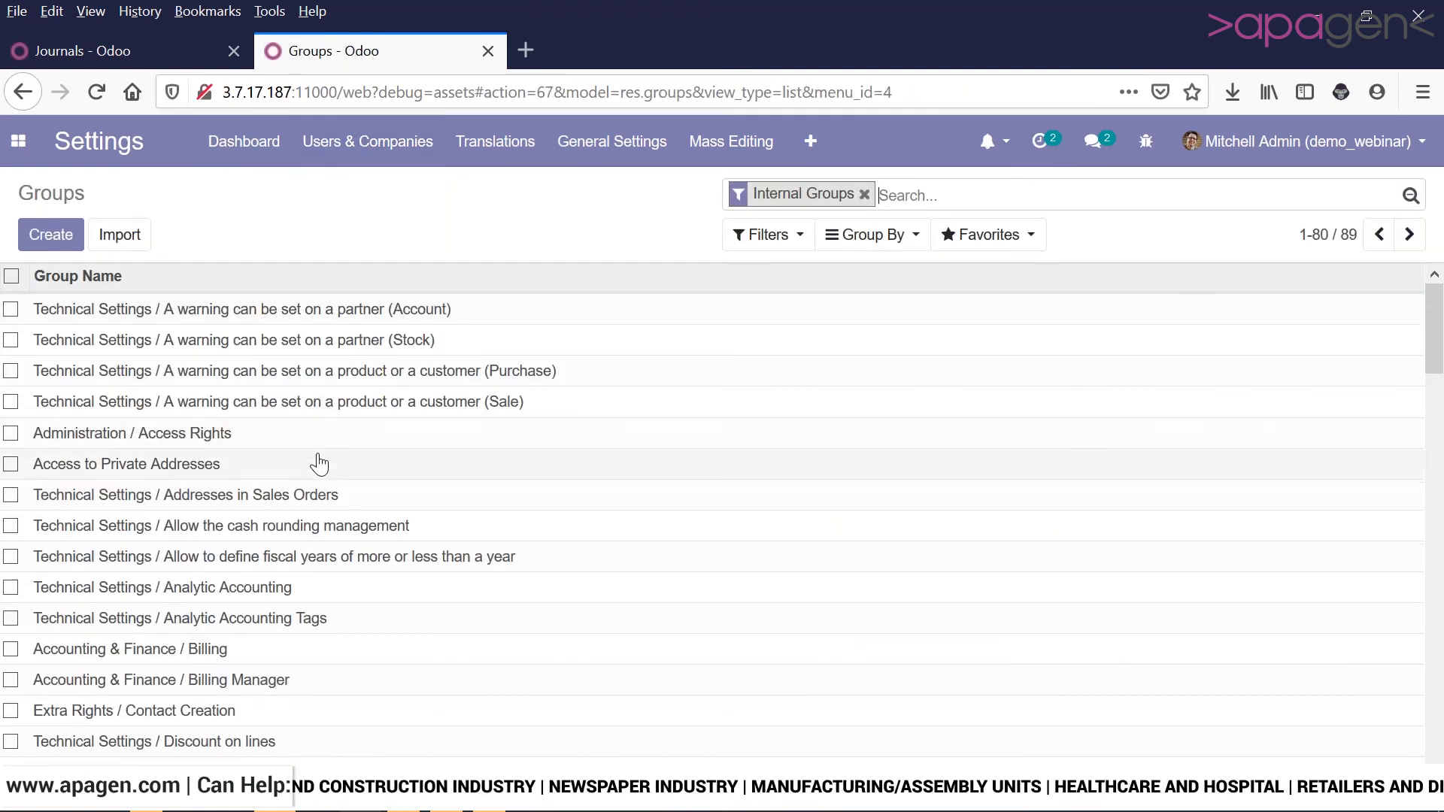
{"action": "scroll", "coordinate": [322, 461], "scroll_direction": "down", "scroll_amount": 4}
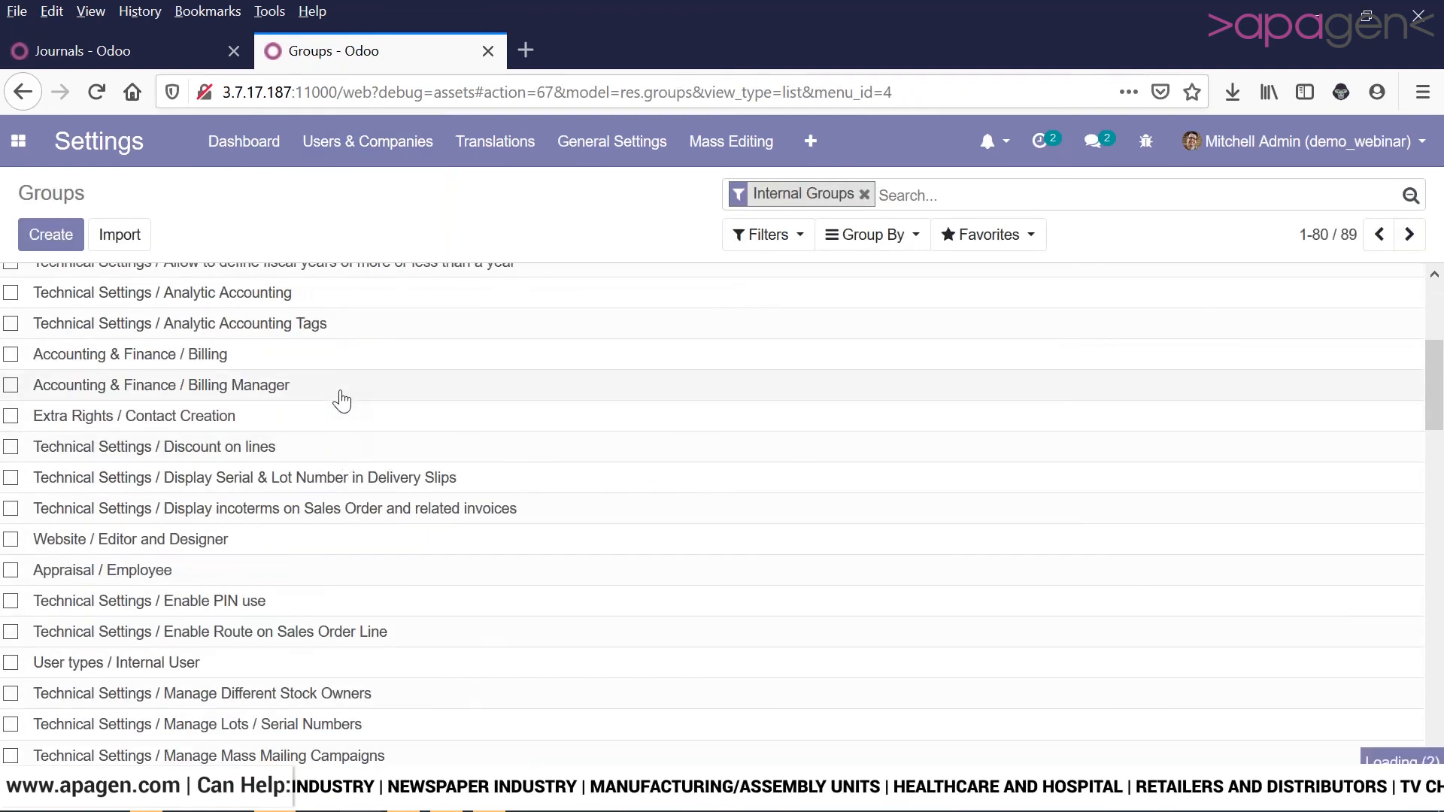
{"action": "left_click", "coordinate": [338, 392]}
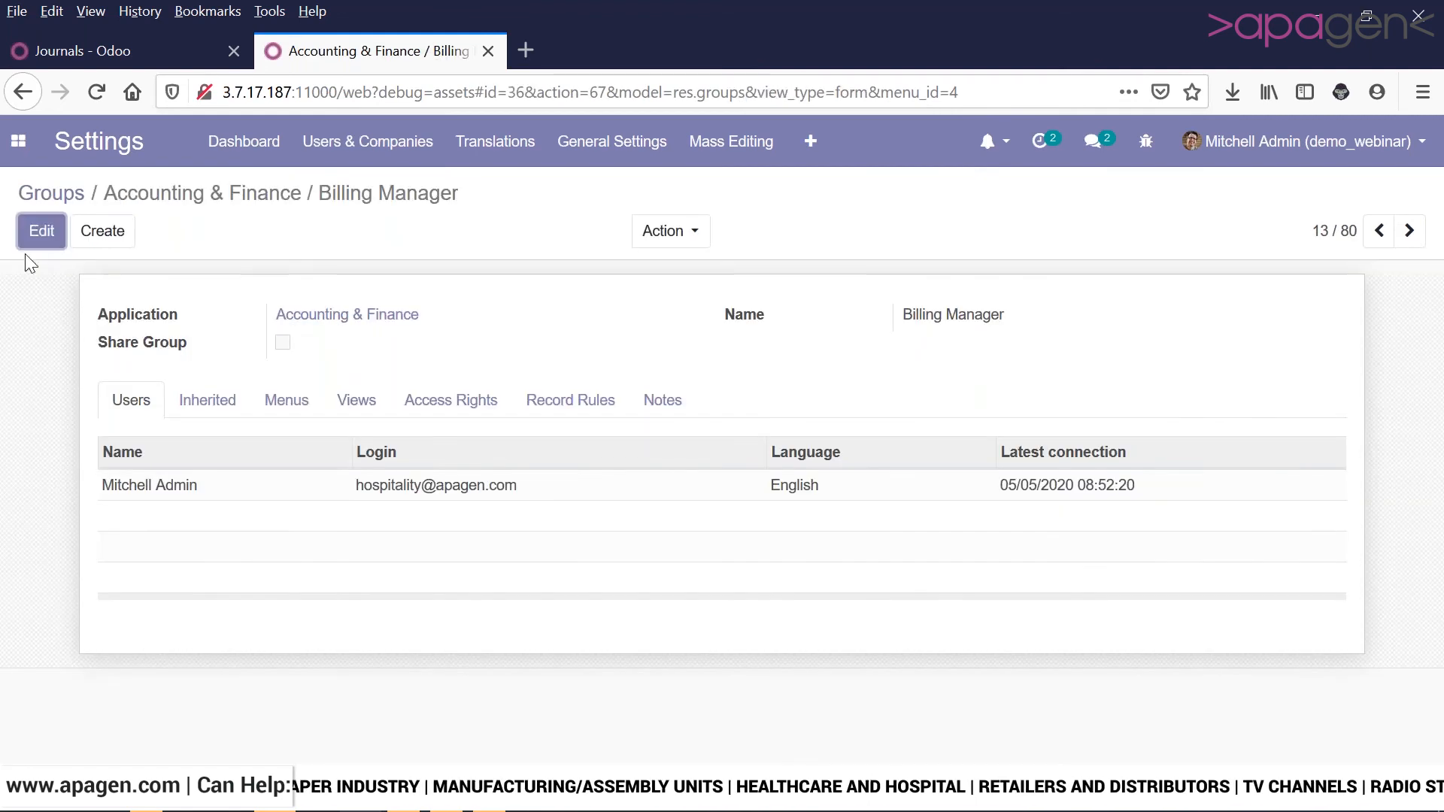
{"action": "left_click", "coordinate": [31, 246]}
{"action": "left_click", "coordinate": [30, 242]}
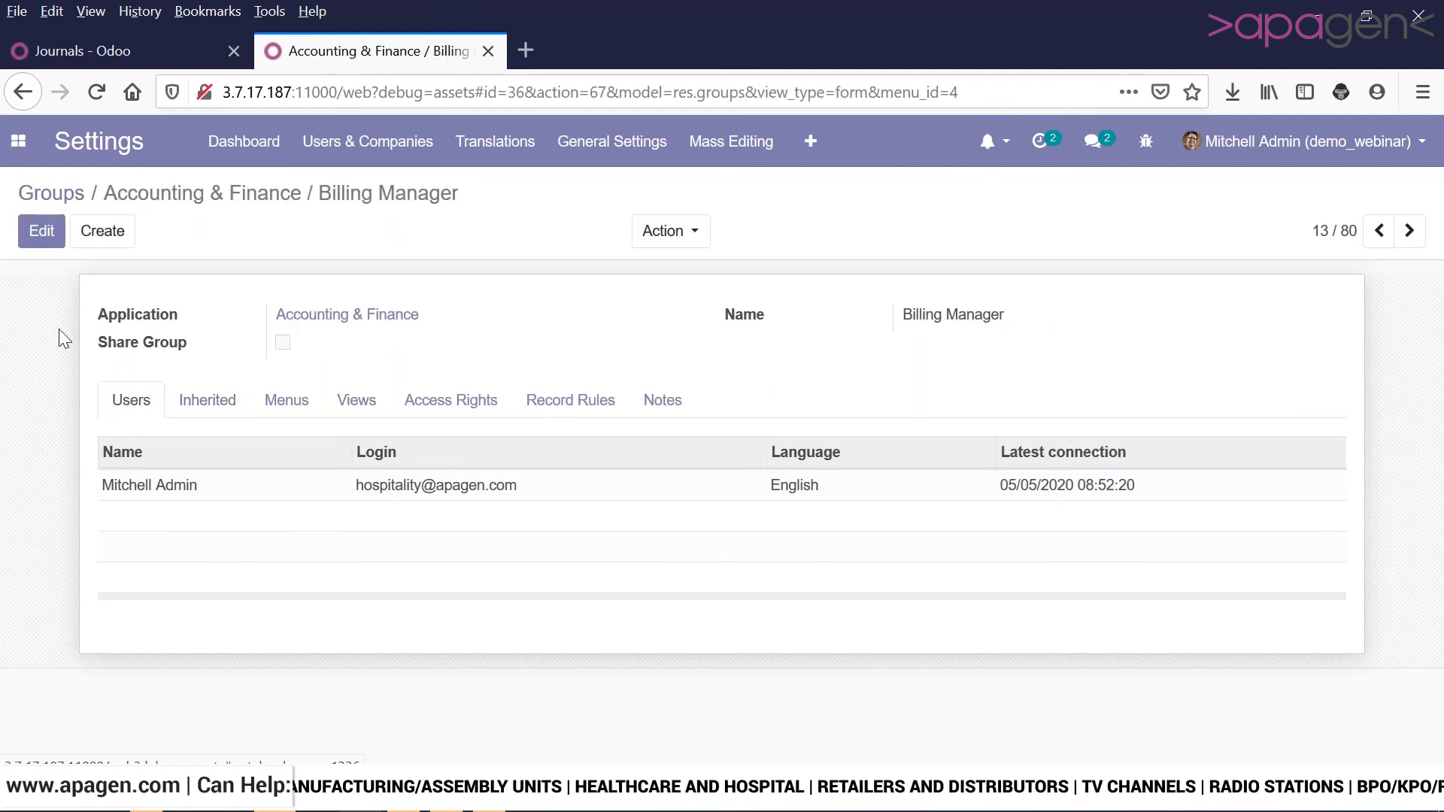
{"action": "left_click", "coordinate": [41, 231]}
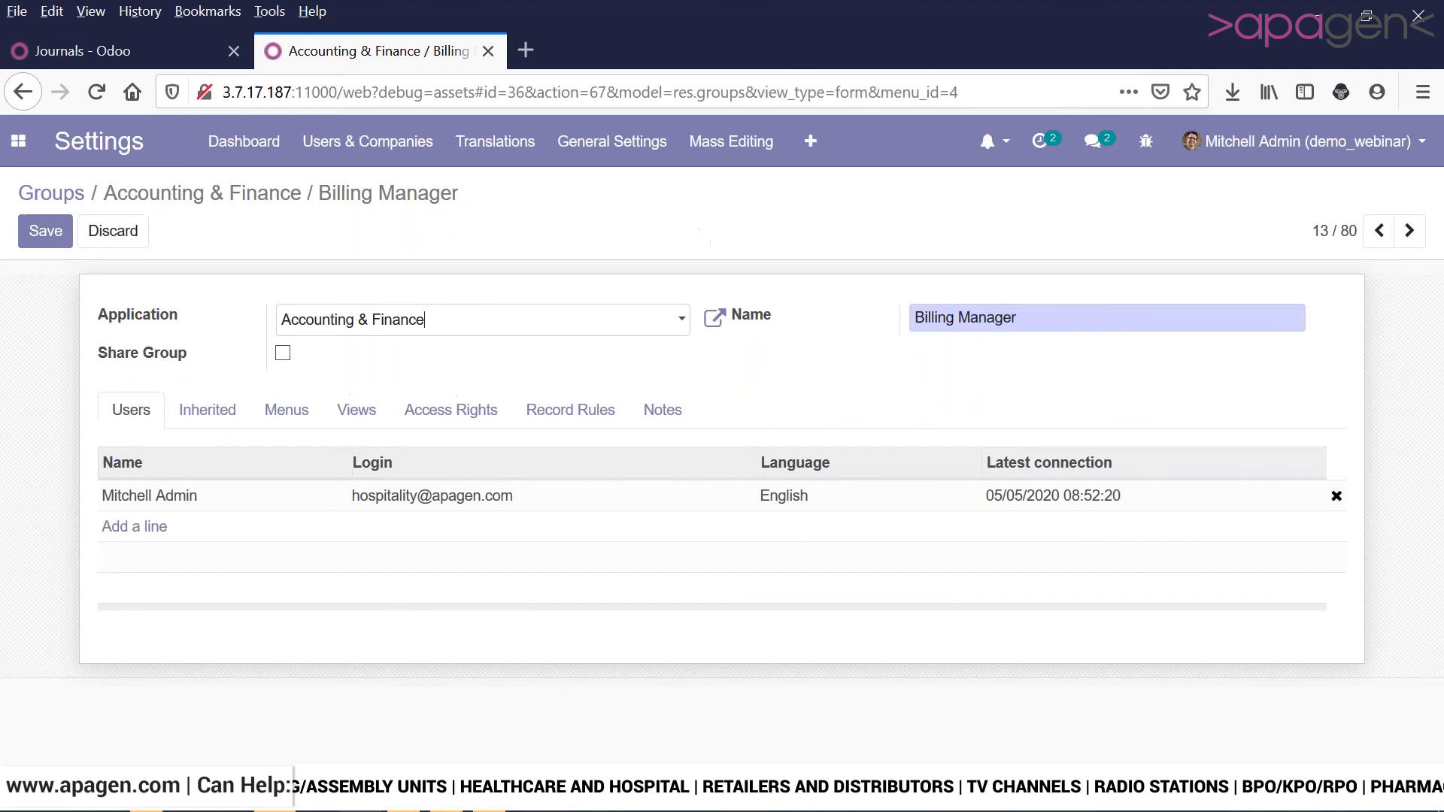
- Look over the Billing Manager group's access rights per object and its notes
{"action": "left_click", "coordinate": [420, 413]}
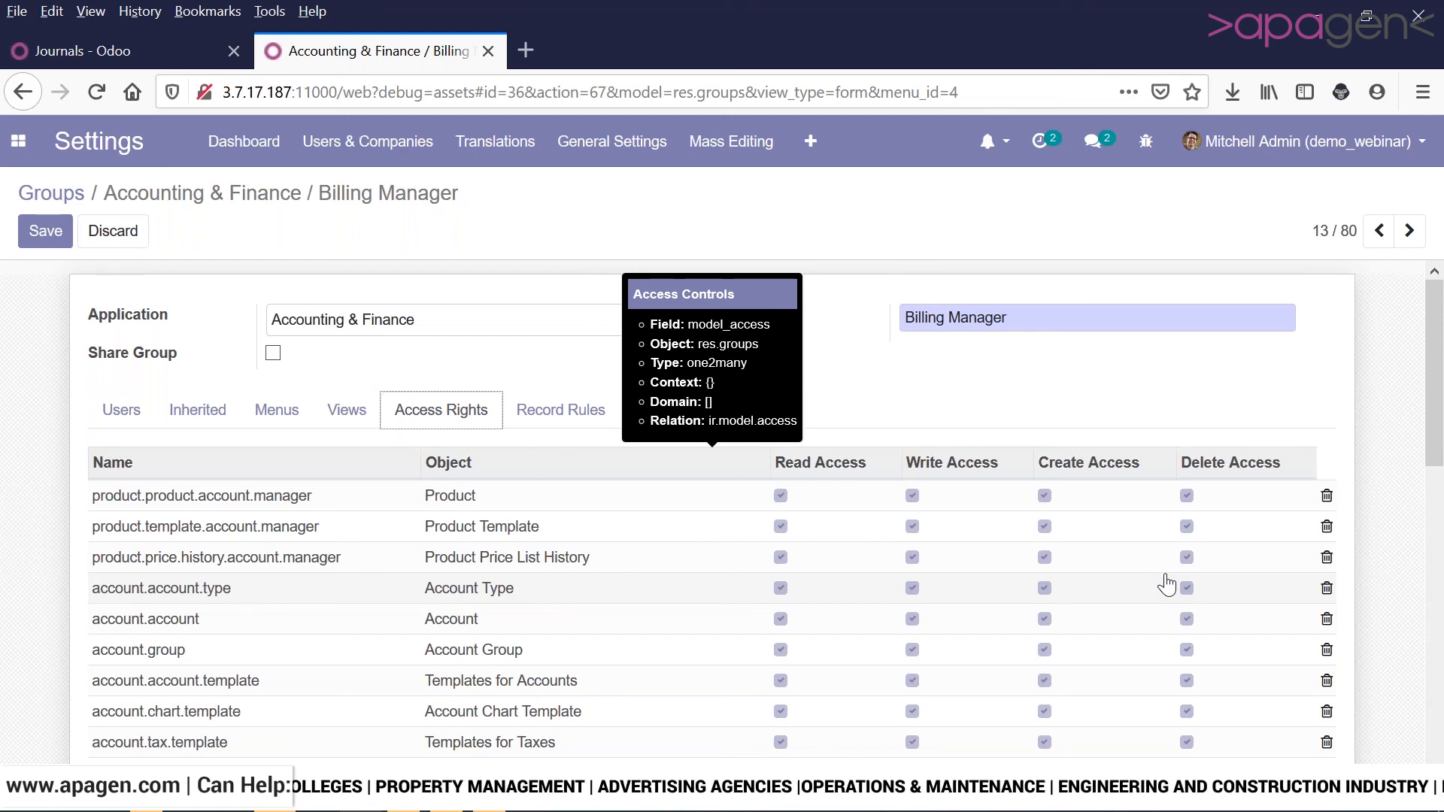
{"action": "left_click", "coordinate": [140, 426]}
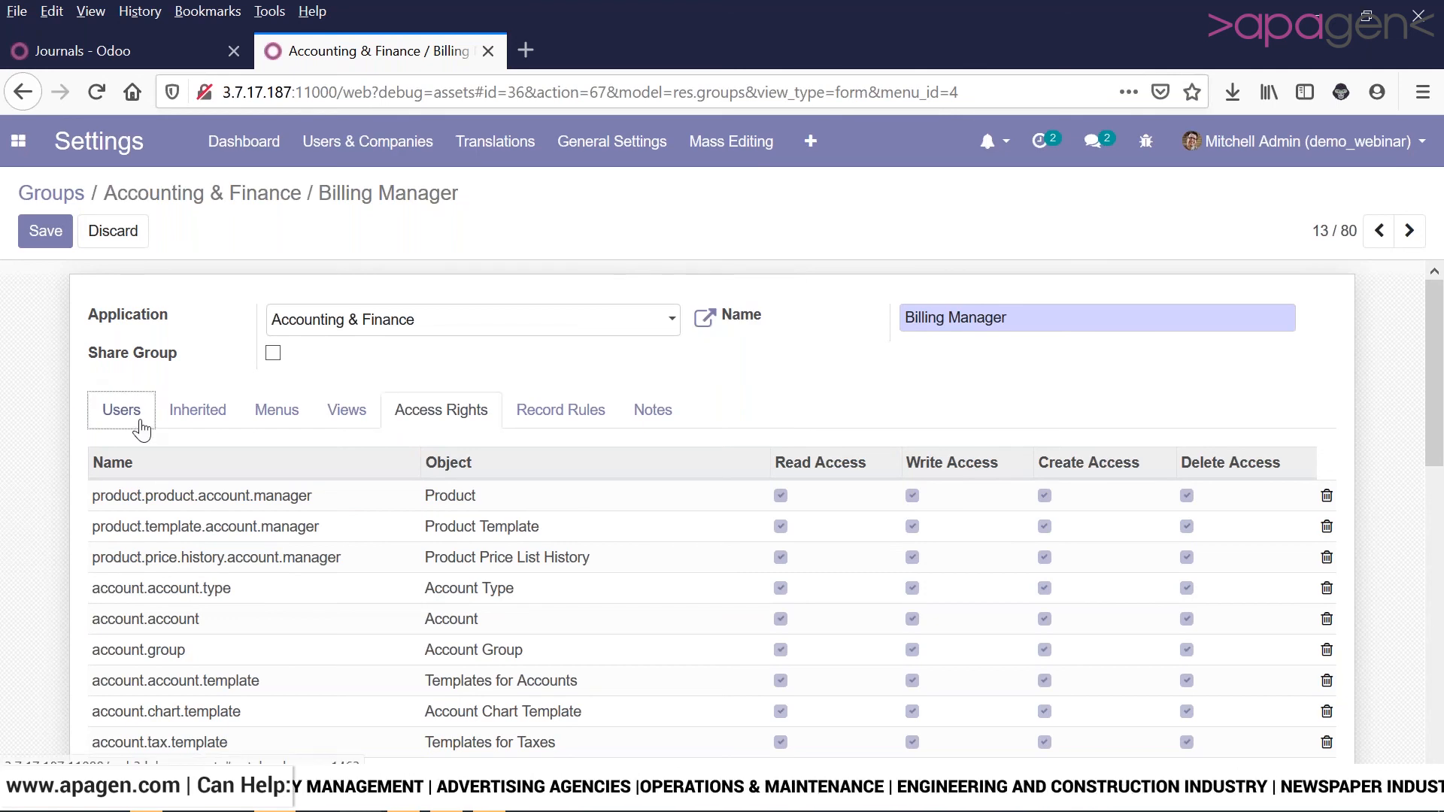
{"action": "left_click", "coordinate": [652, 410]}
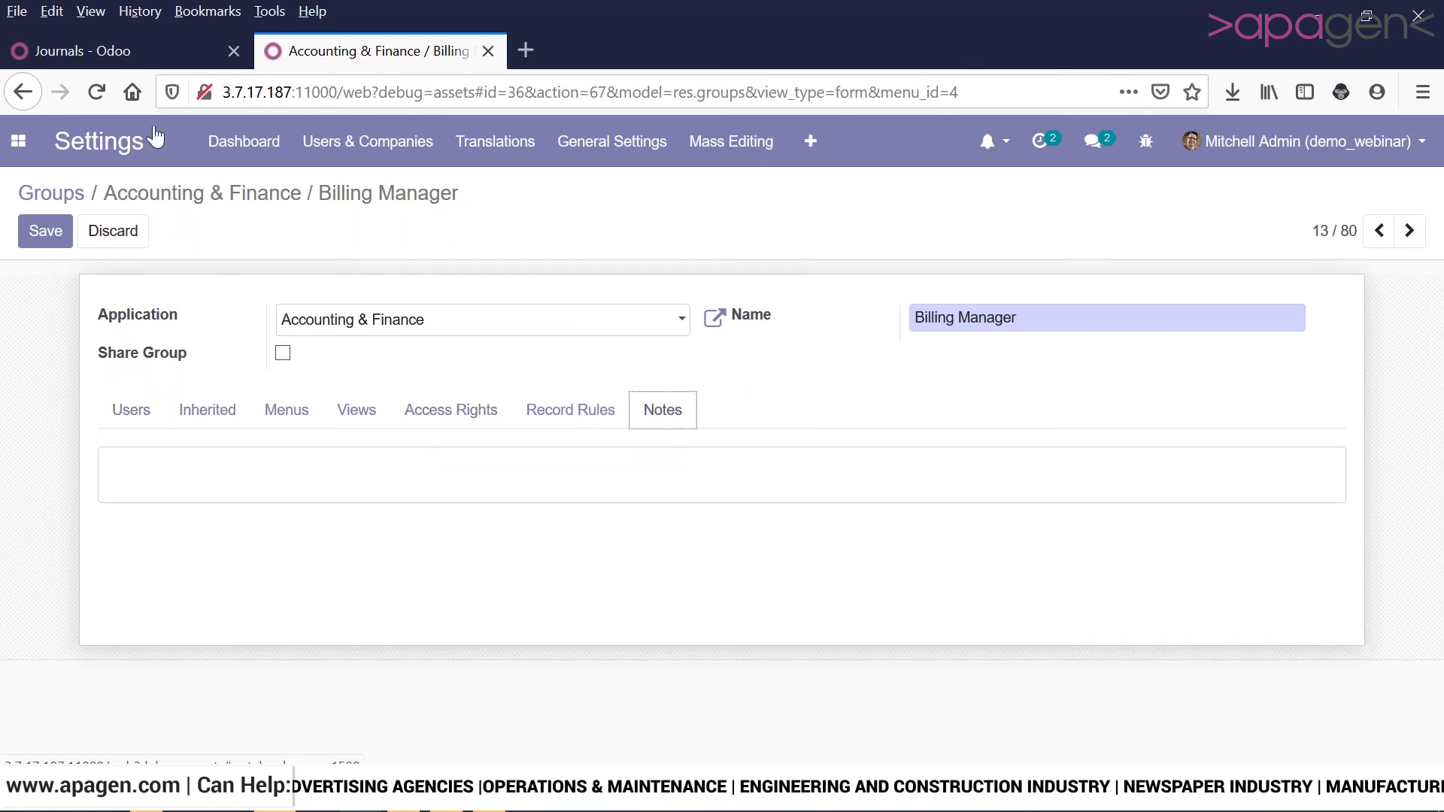
- Switch to the Purchase app, look over request for quotation PO00004 and return to the list
{"action": "left_click", "coordinate": [21, 145]}
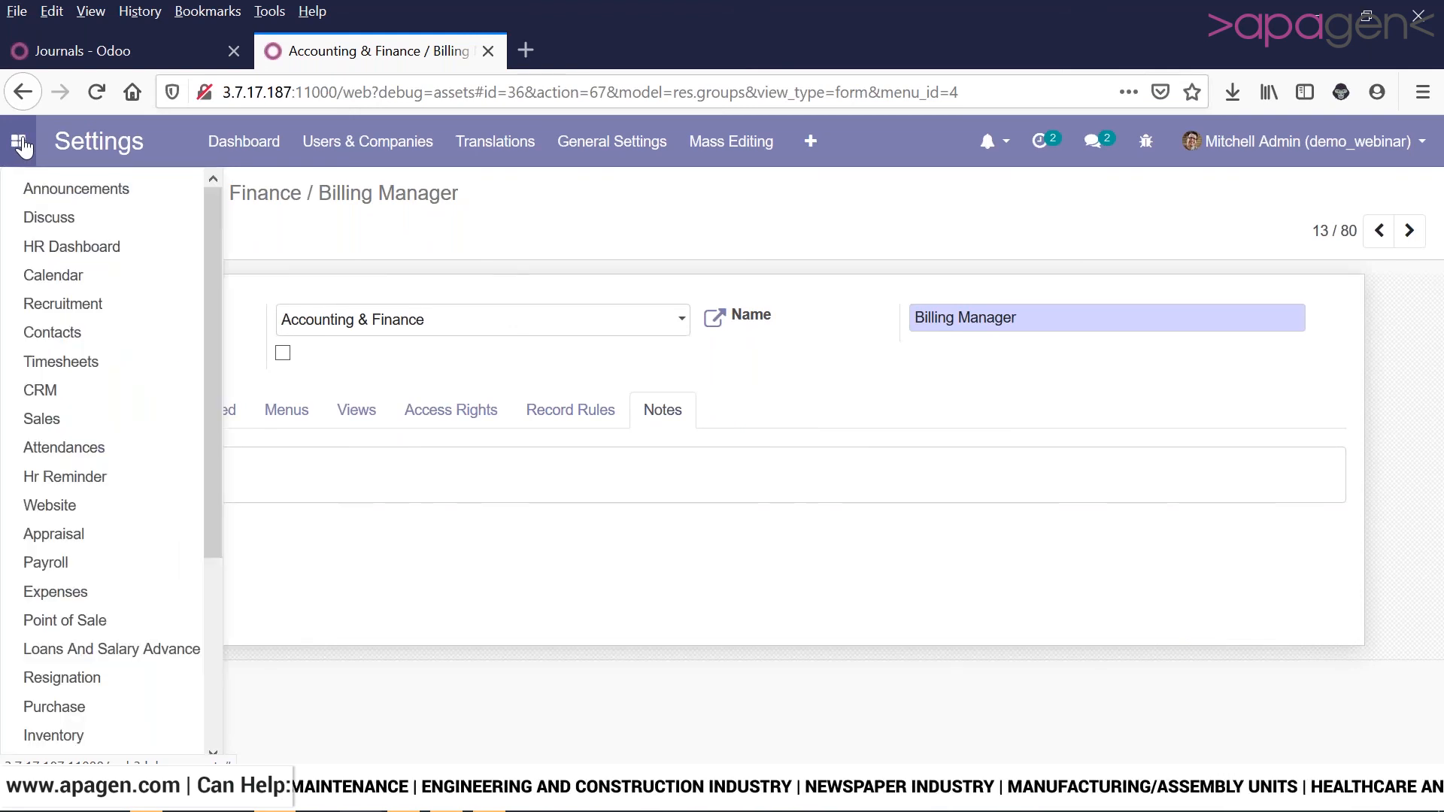
{"action": "left_click", "coordinate": [23, 145]}
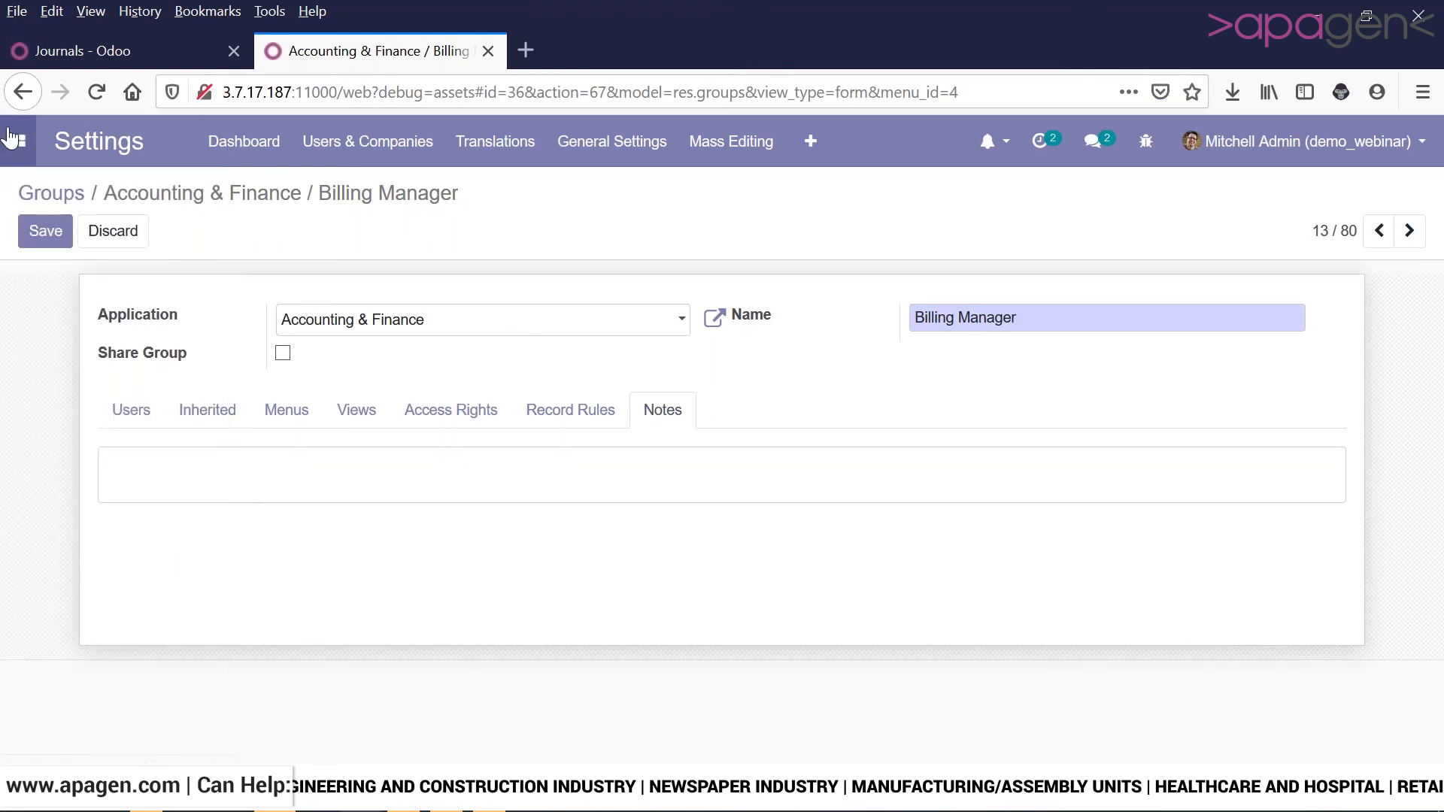
{"action": "left_click", "coordinate": [12, 140]}
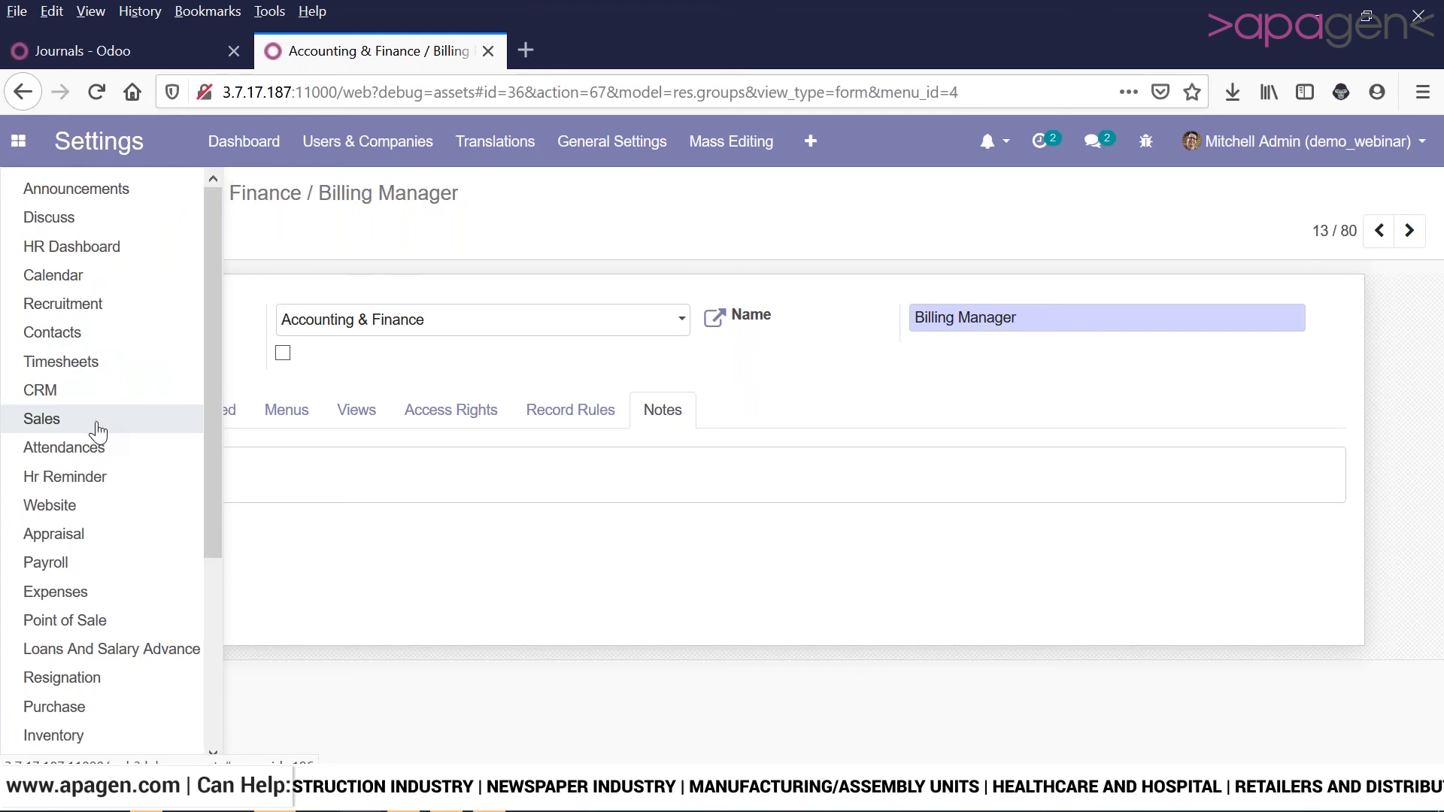
{"action": "left_click_drag", "start_coordinate": [205, 286], "coordinate": [205, 463]}
{"action": "left_click", "coordinate": [46, 442]}
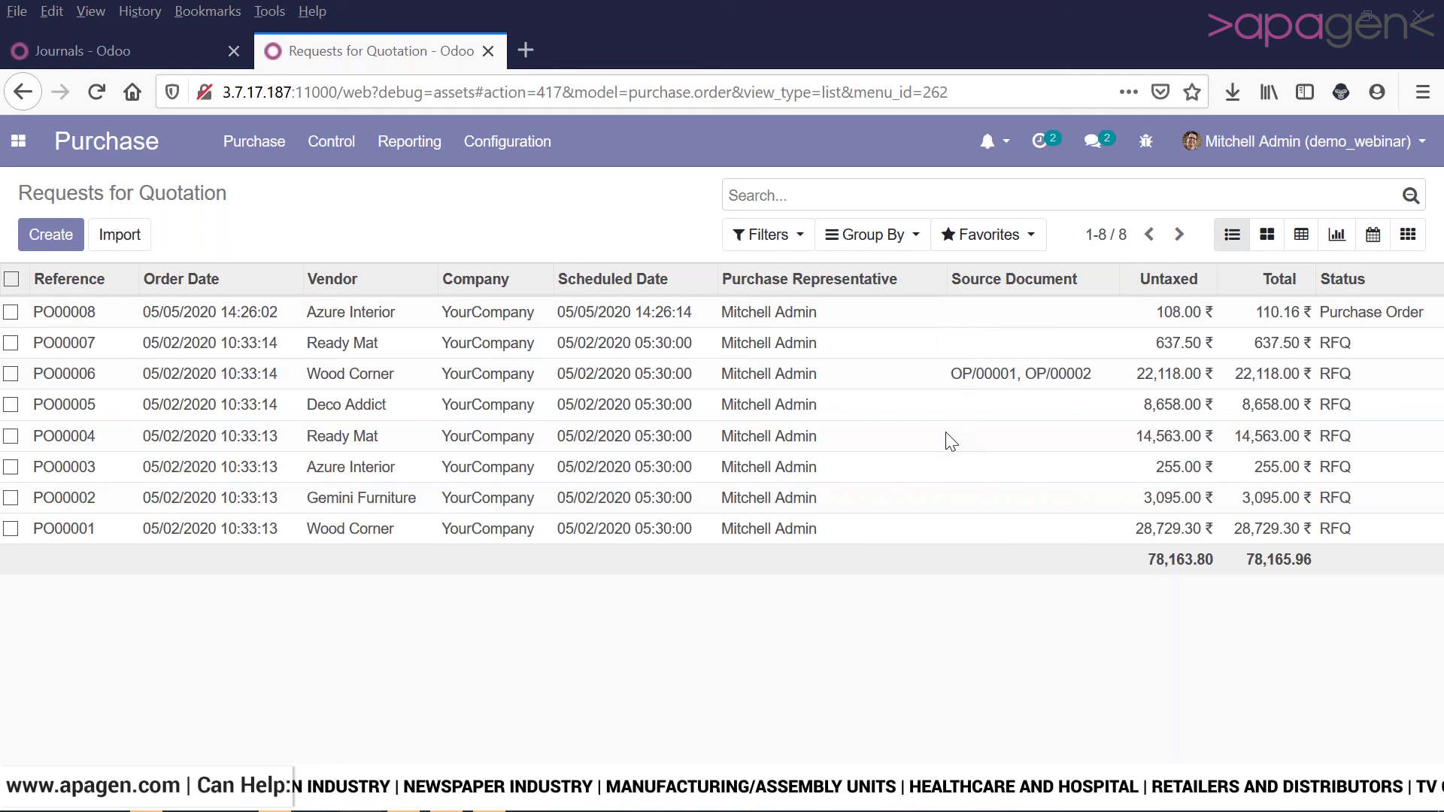
{"action": "left_click", "coordinate": [775, 438]}
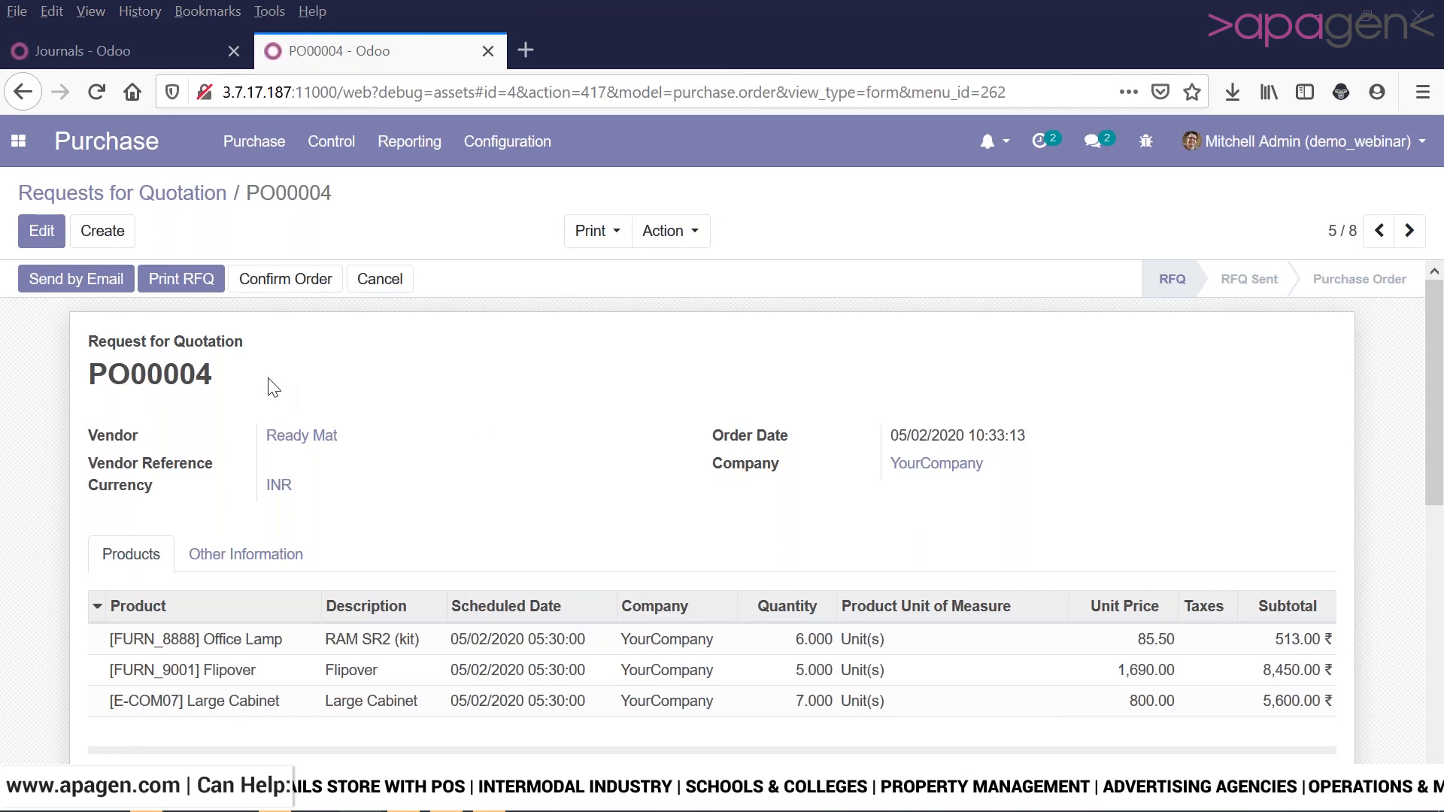
{"action": "left_click", "coordinate": [214, 201]}
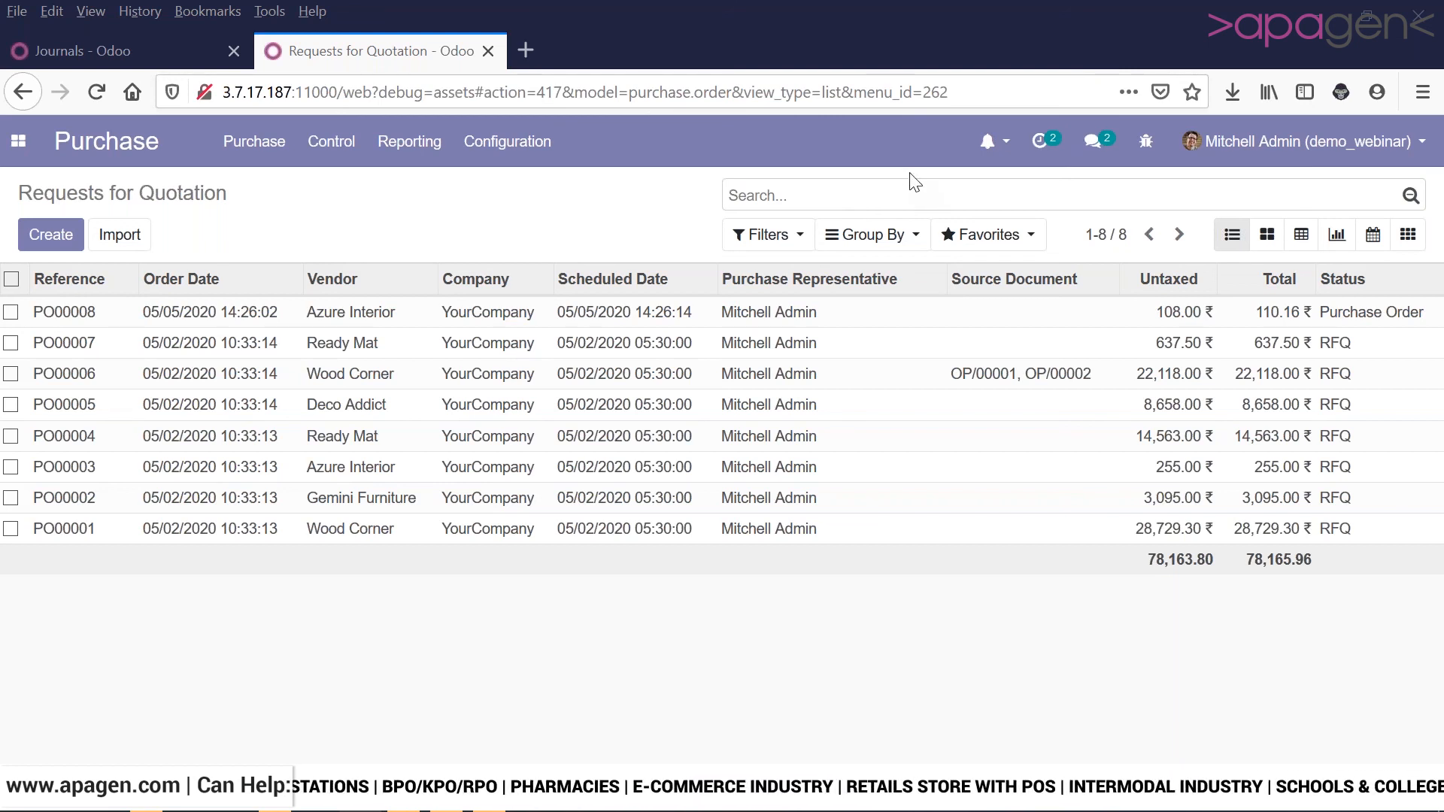
{"action": "left_click", "coordinate": [4, 140]}
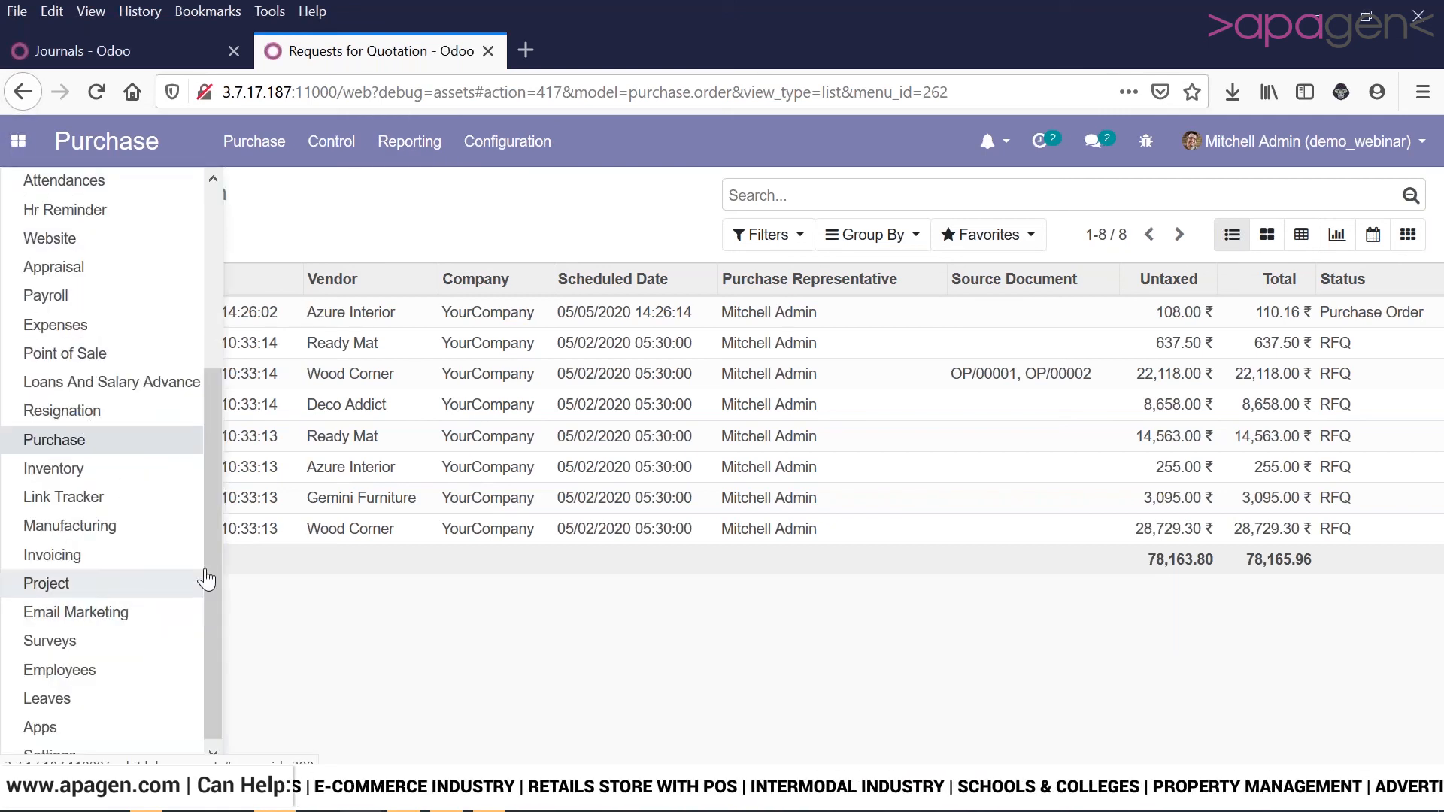
{"action": "left_click_drag", "start_coordinate": [210, 542], "coordinate": [228, 355]}
{"action": "left_click_drag", "start_coordinate": [229, 346], "coordinate": [227, 325]}
{"action": "right_click", "coordinate": [226, 325]}
{"action": "double_click", "coordinate": [226, 324]}
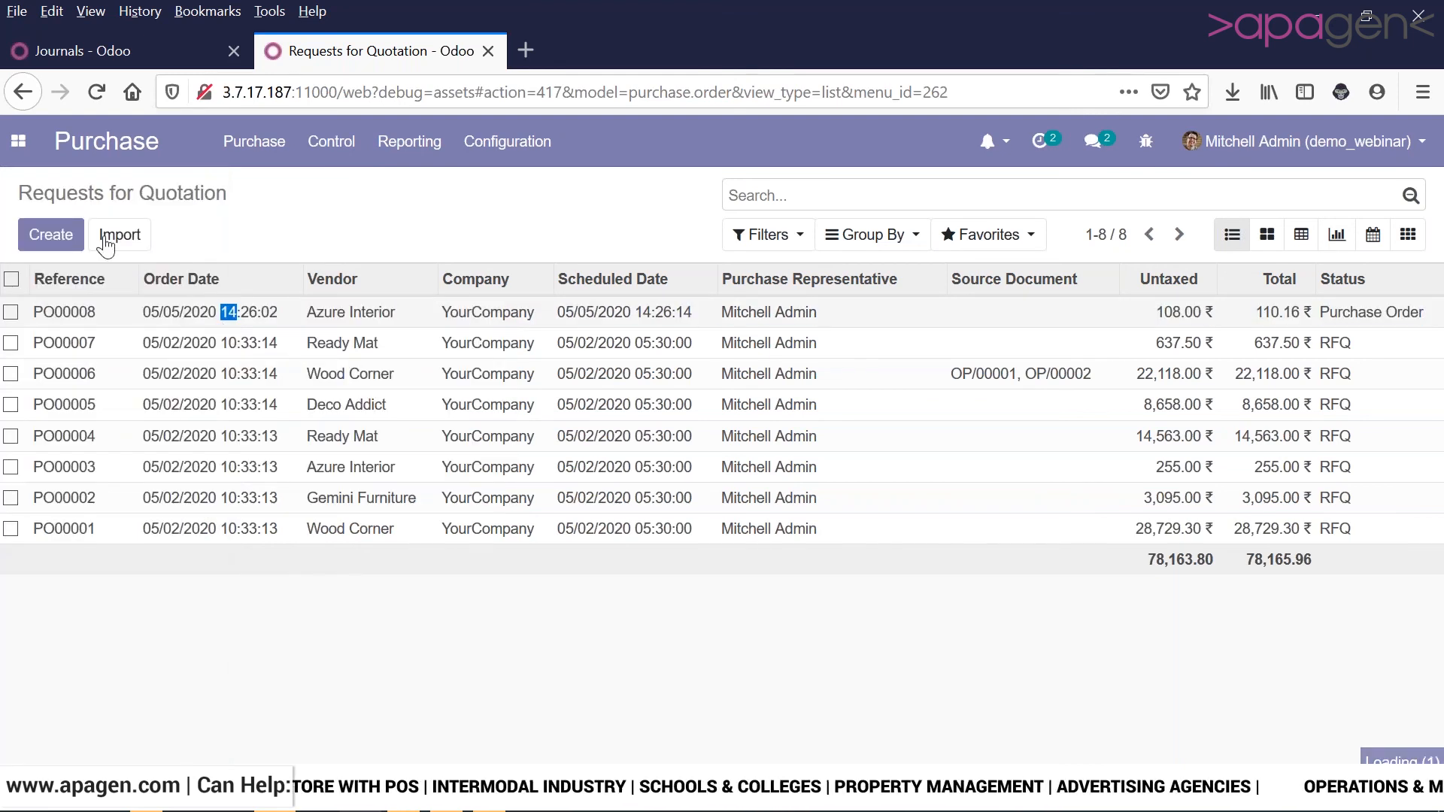
- Switch to the Inventory app and show the list of transfers
{"action": "left_click", "coordinate": [18, 141]}
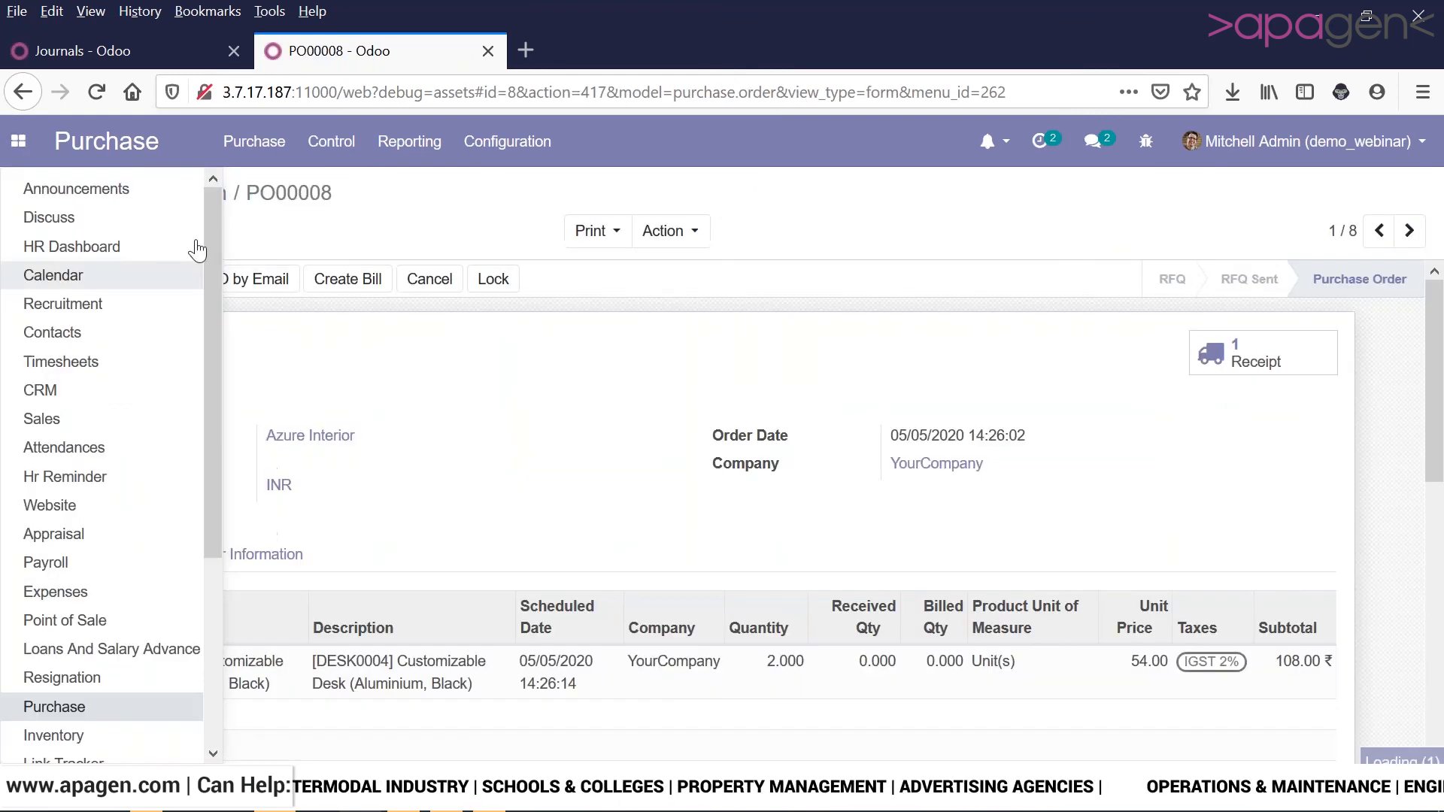
{"action": "scroll", "coordinate": [197, 249], "scroll_direction": "down", "scroll_amount": 5}
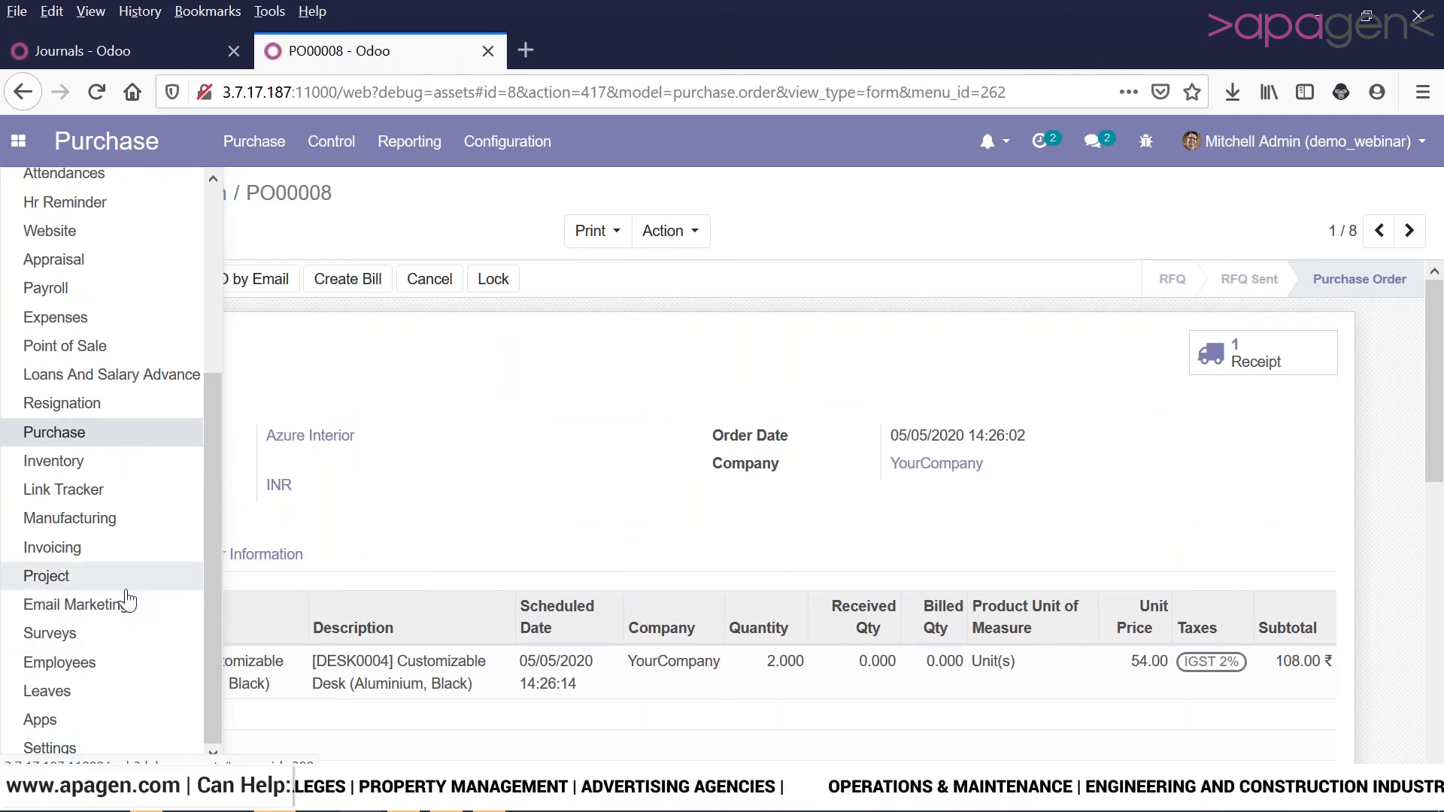
{"action": "left_click", "coordinate": [142, 459]}
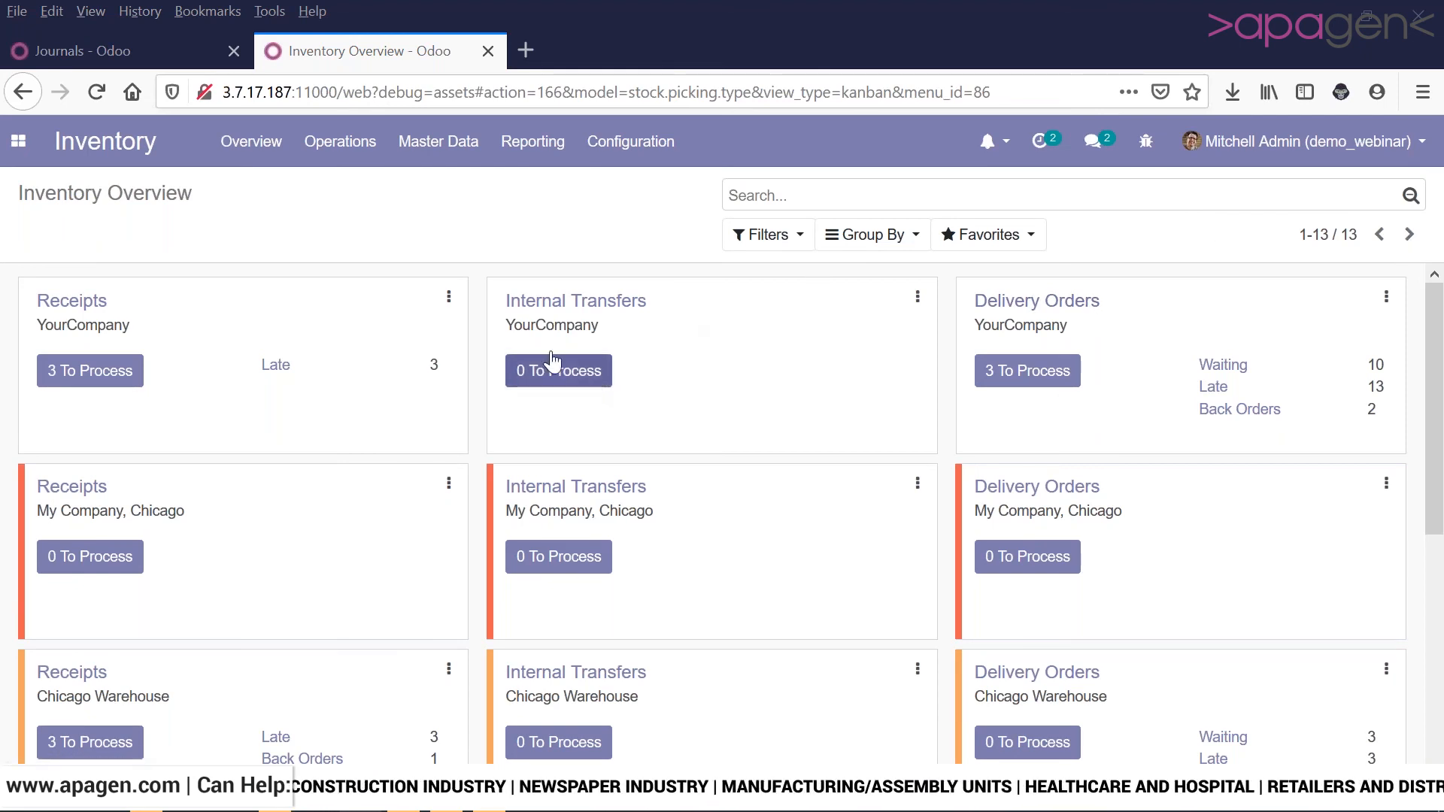
{"action": "left_click", "coordinate": [339, 144]}
{"action": "right_click", "coordinate": [340, 140]}
{"action": "left_click", "coordinate": [351, 181]}
{"action": "double_click", "coordinate": [350, 188]}
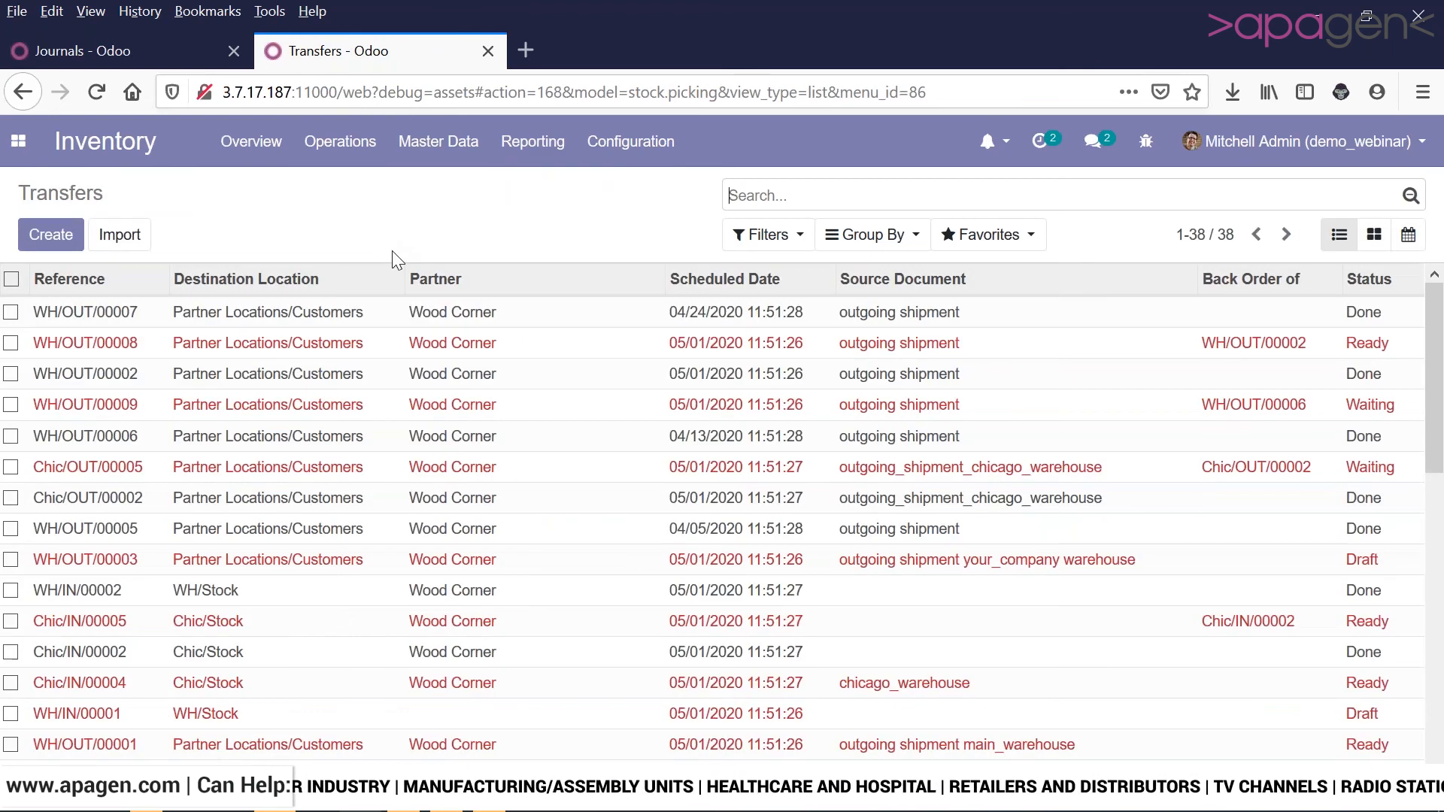
- Look over the configured warehouses, including the Chicago Warehouse record, and show the internal stock locations
{"action": "left_click", "coordinate": [631, 141]}
{"action": "left_click", "coordinate": [640, 247]}
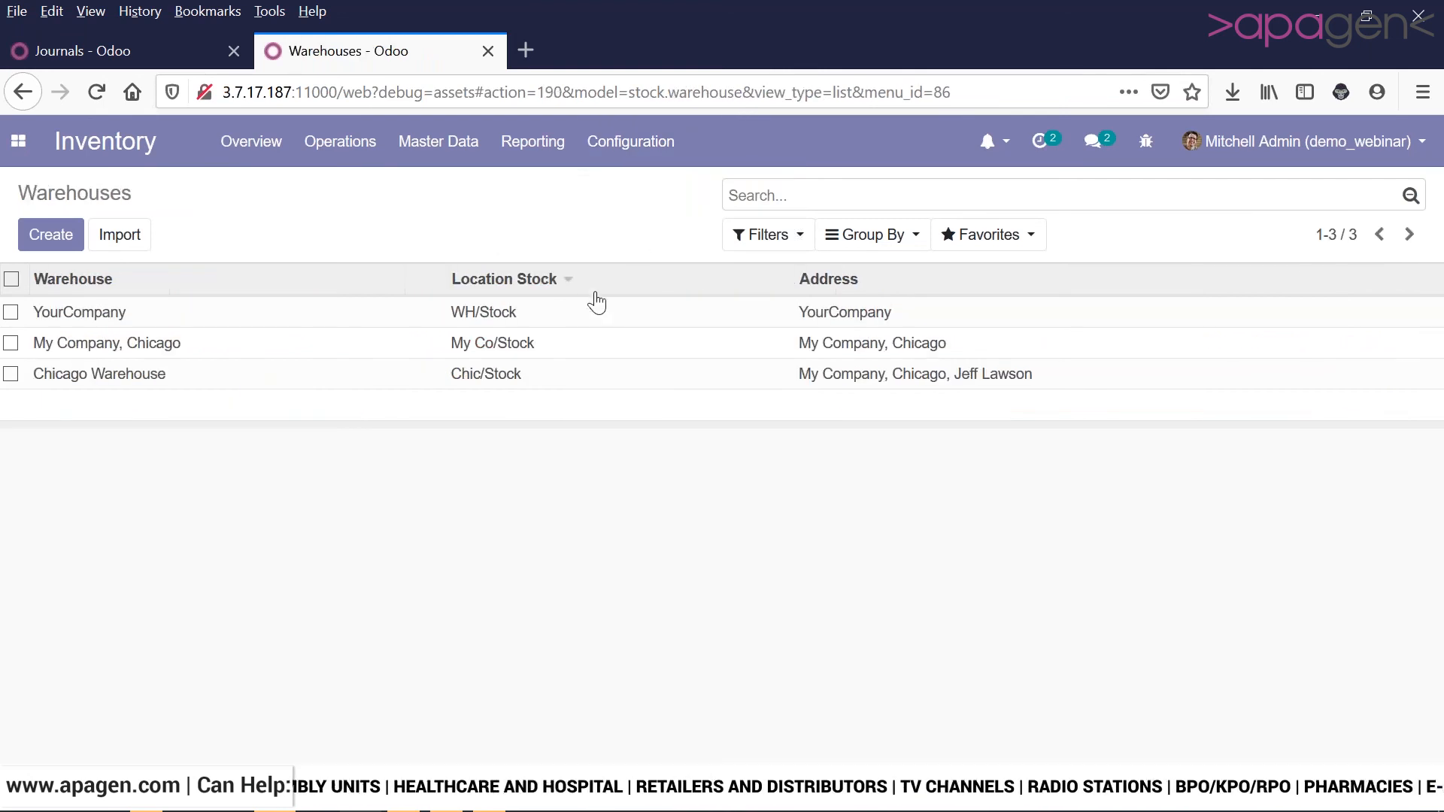
{"action": "double_click", "coordinate": [589, 320]}
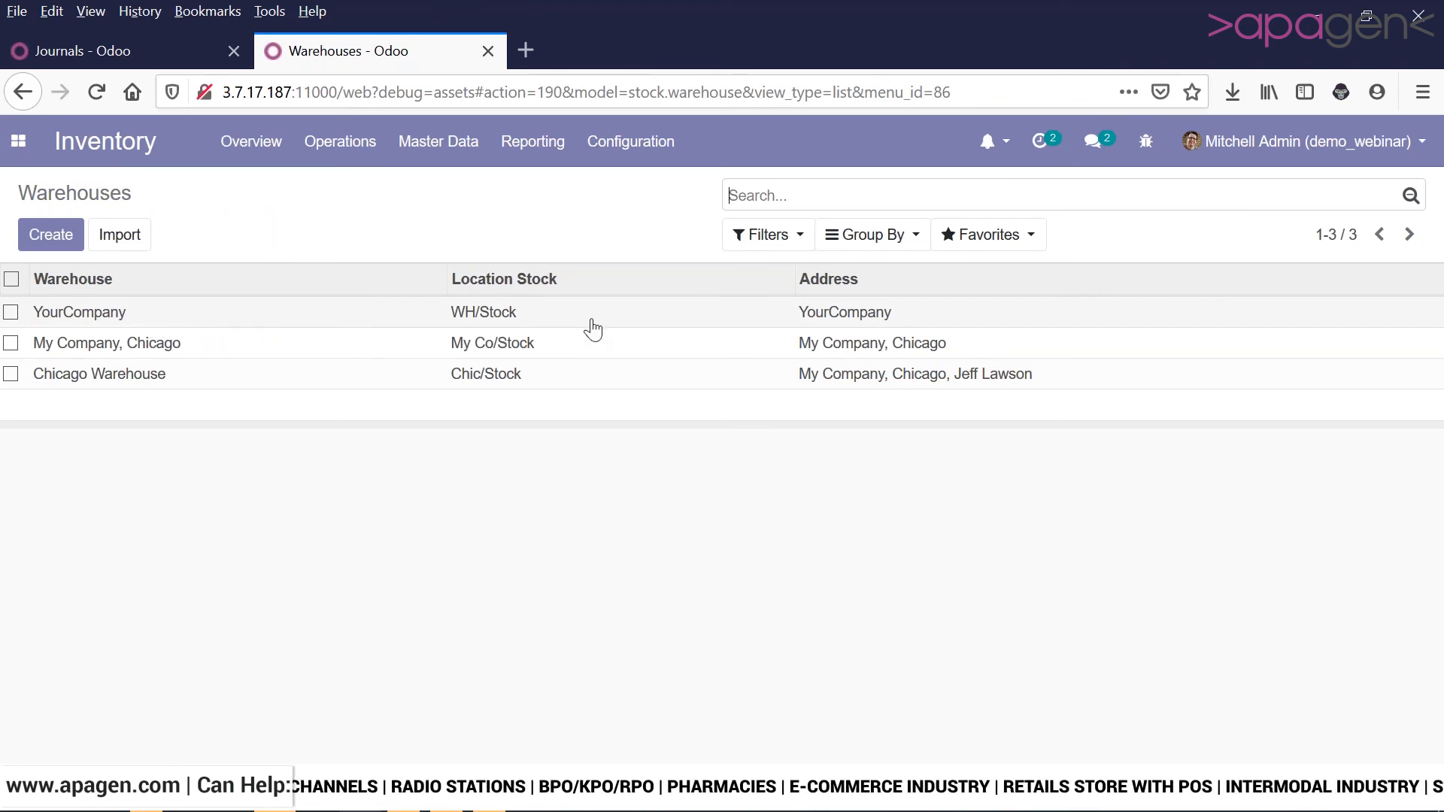
{"action": "left_click", "coordinate": [535, 384]}
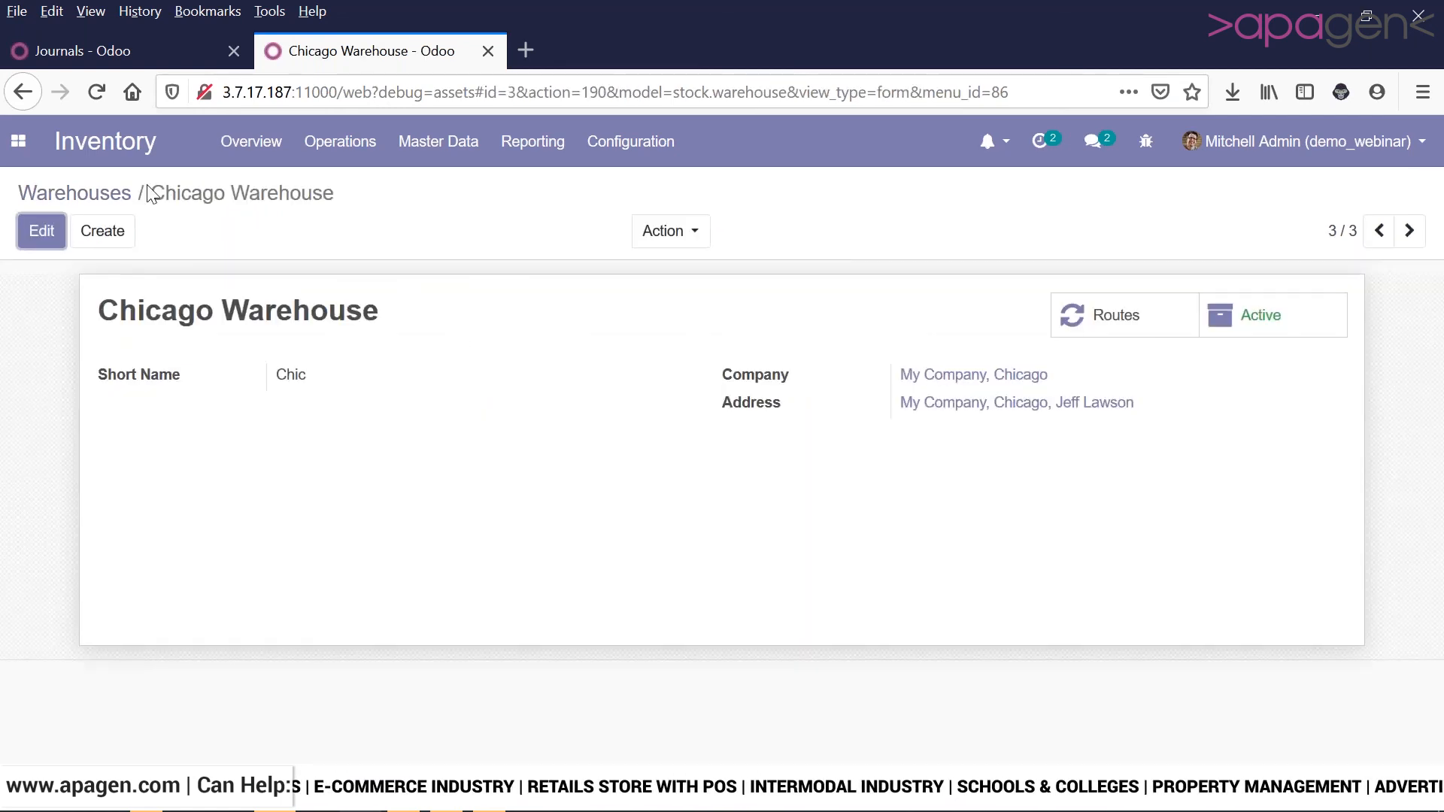
{"action": "left_click", "coordinate": [624, 149]}
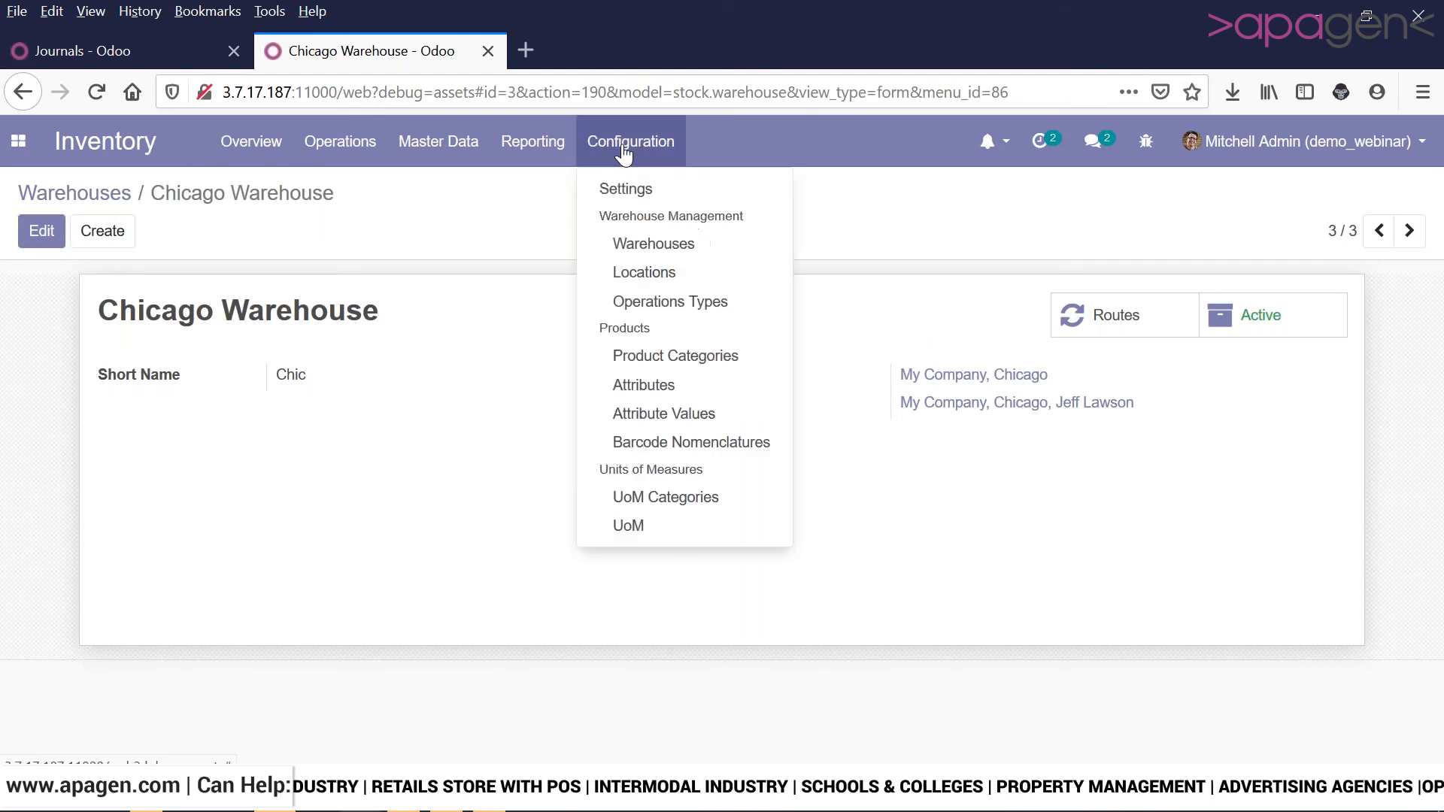
{"action": "left_click", "coordinate": [636, 274]}
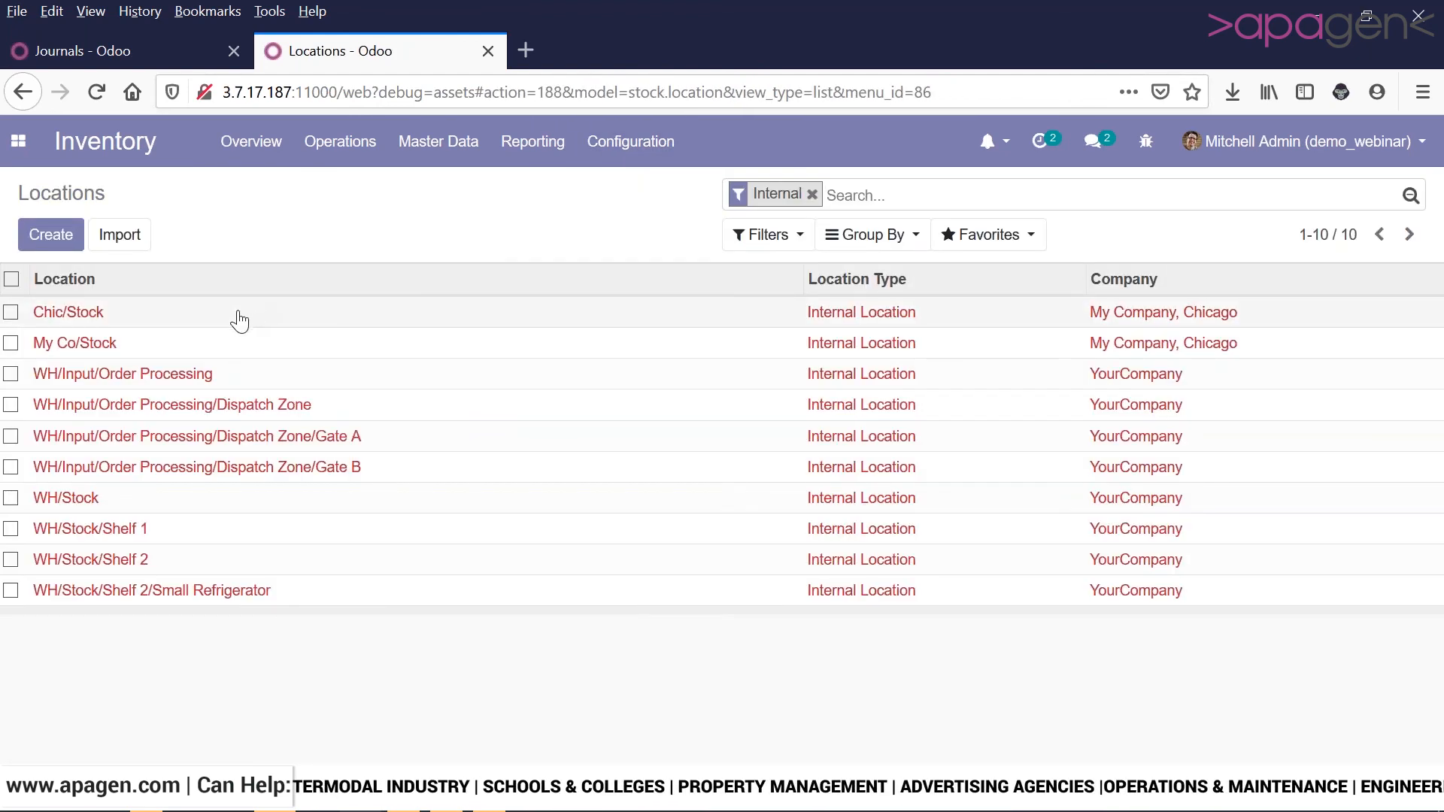
- Start a new inventory transfer from the list of transfers
{"action": "left_click", "coordinate": [343, 144]}
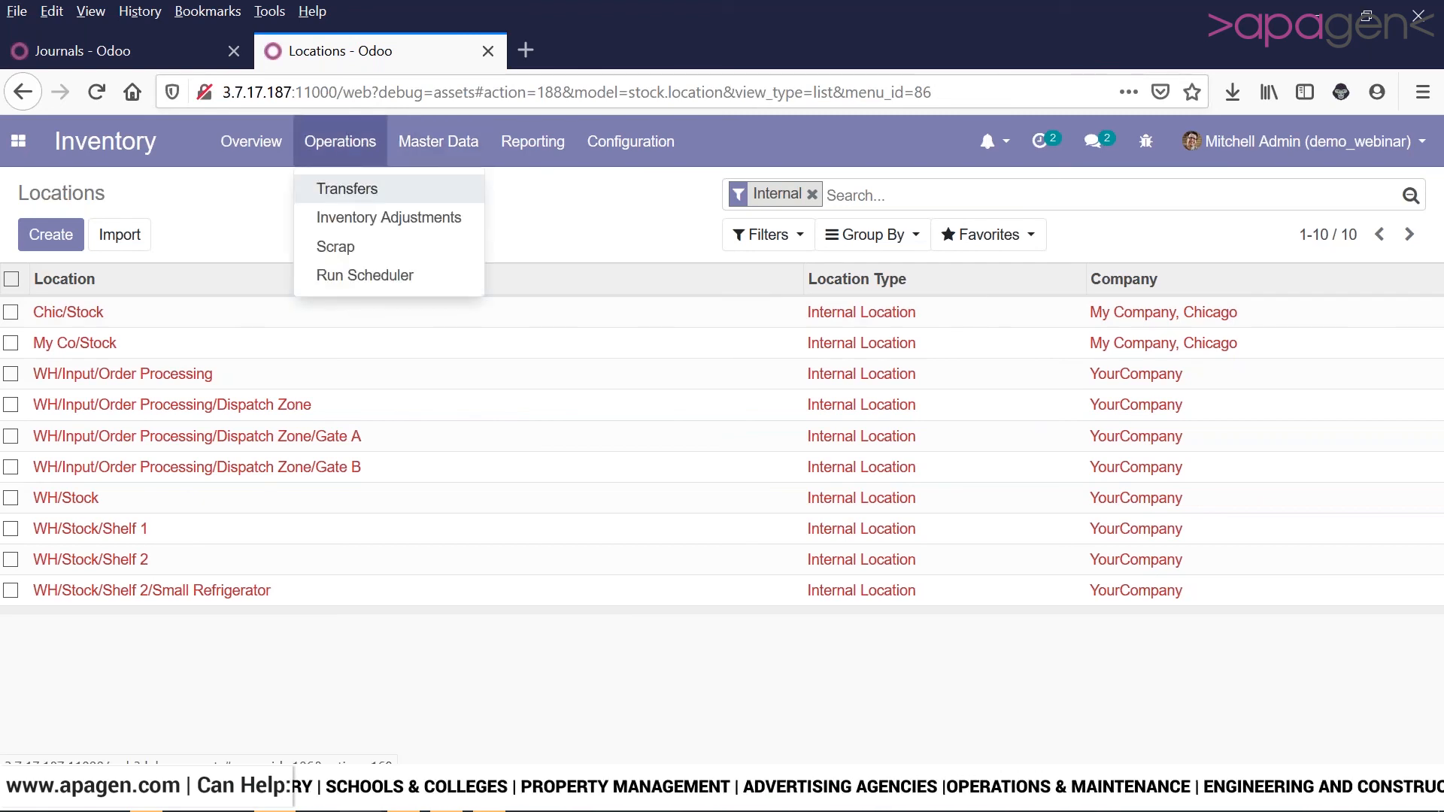
{"action": "left_click", "coordinate": [347, 189]}
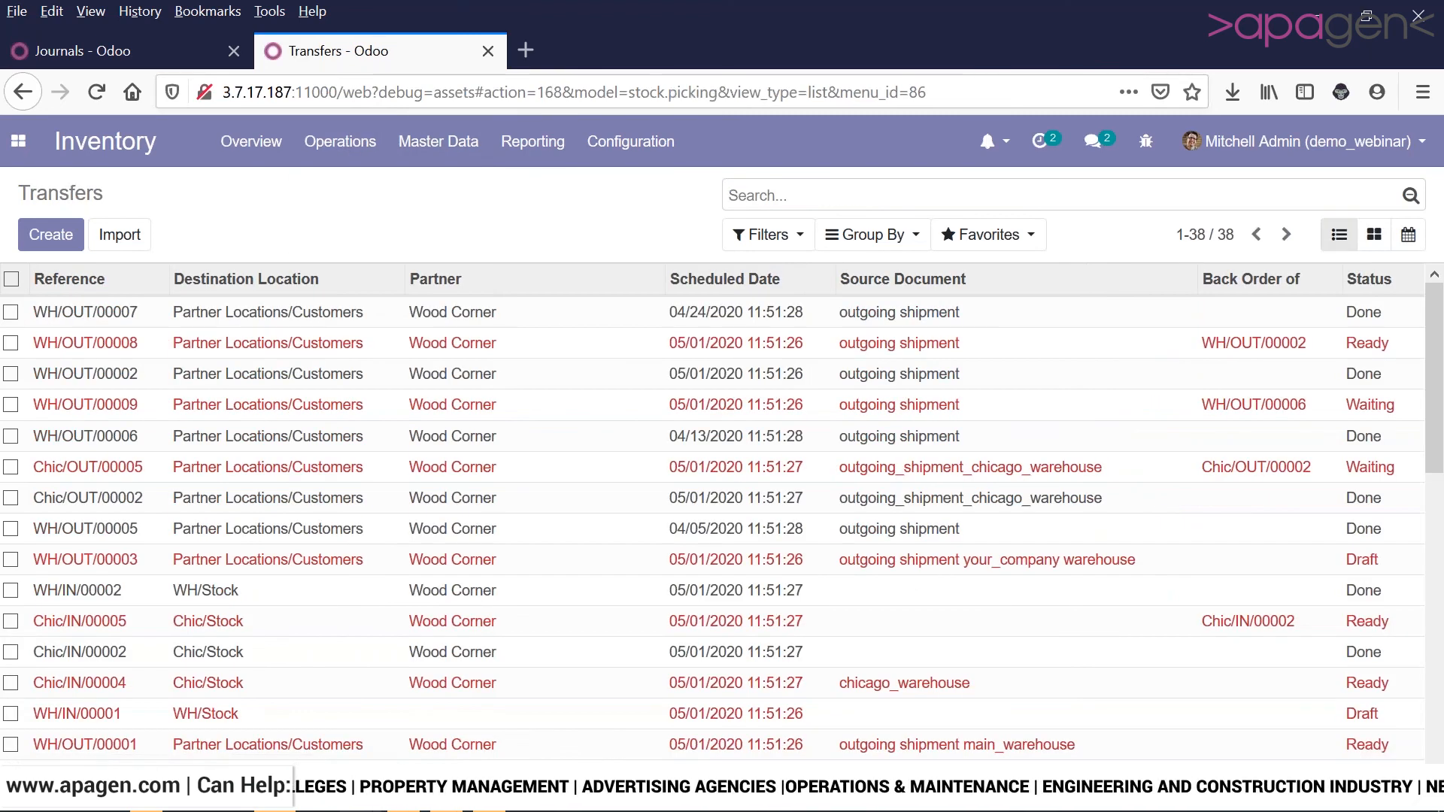
{"action": "left_click", "coordinate": [66, 239]}
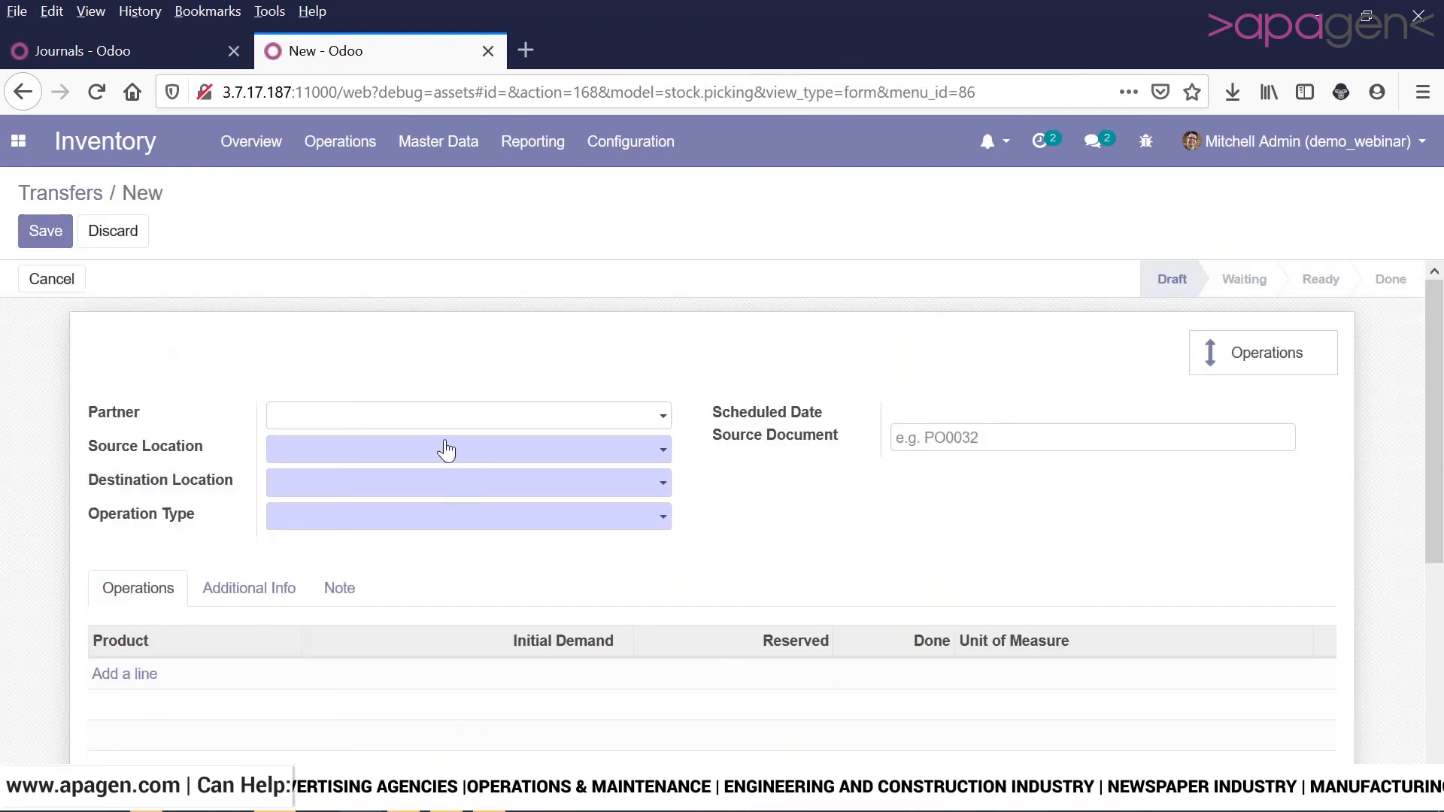
- Set the new transfer's source location to WH/Stock using the full location search
{"action": "scroll", "coordinate": [466, 437], "scroll_direction": "down", "scroll_amount": 2}
{"action": "left_click", "coordinate": [498, 361]}
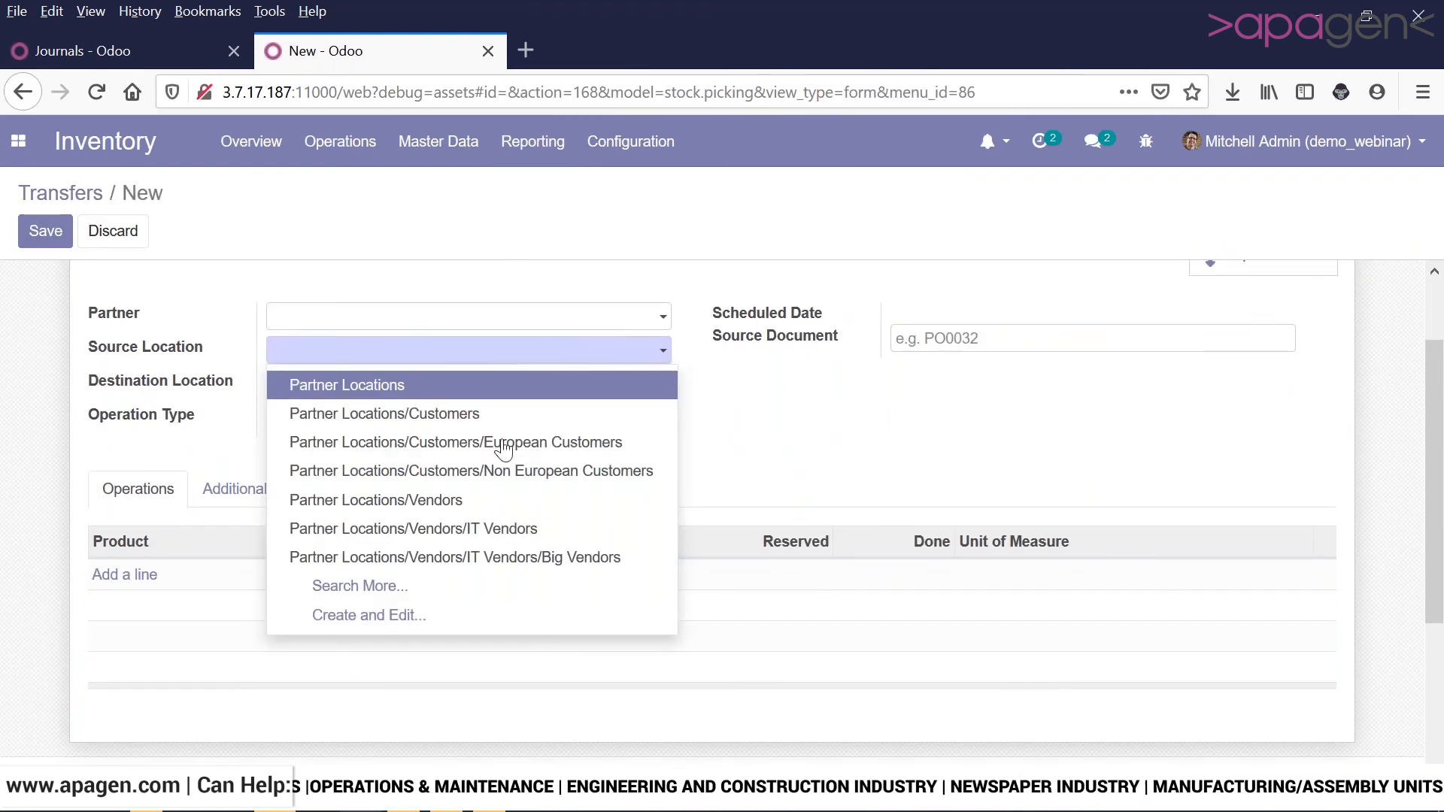
{"action": "left_click", "coordinate": [506, 594]}
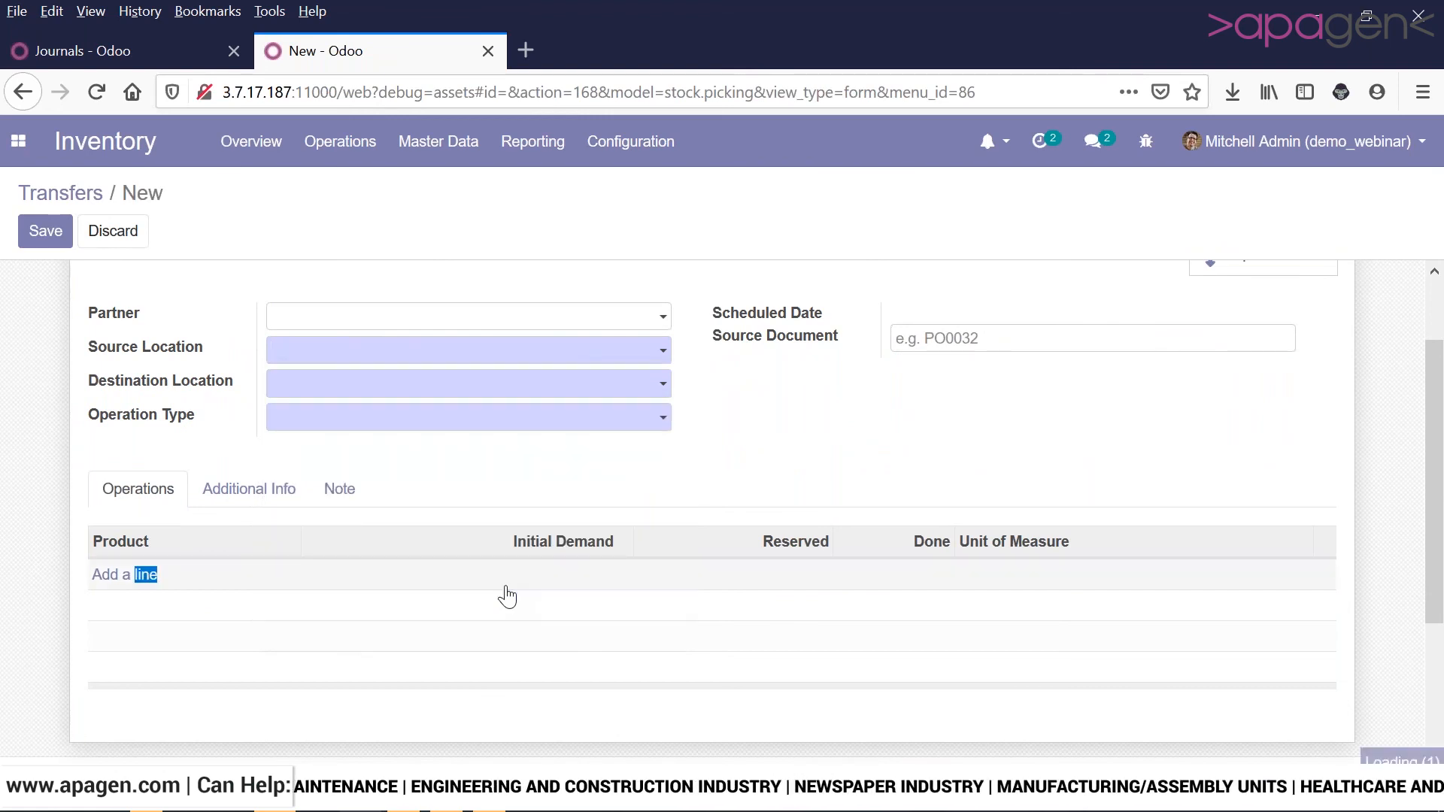
{"action": "scroll", "coordinate": [525, 469], "scroll_direction": "down", "scroll_amount": 3}
{"action": "scroll", "coordinate": [525, 469], "scroll_direction": "down", "scroll_amount": 1}
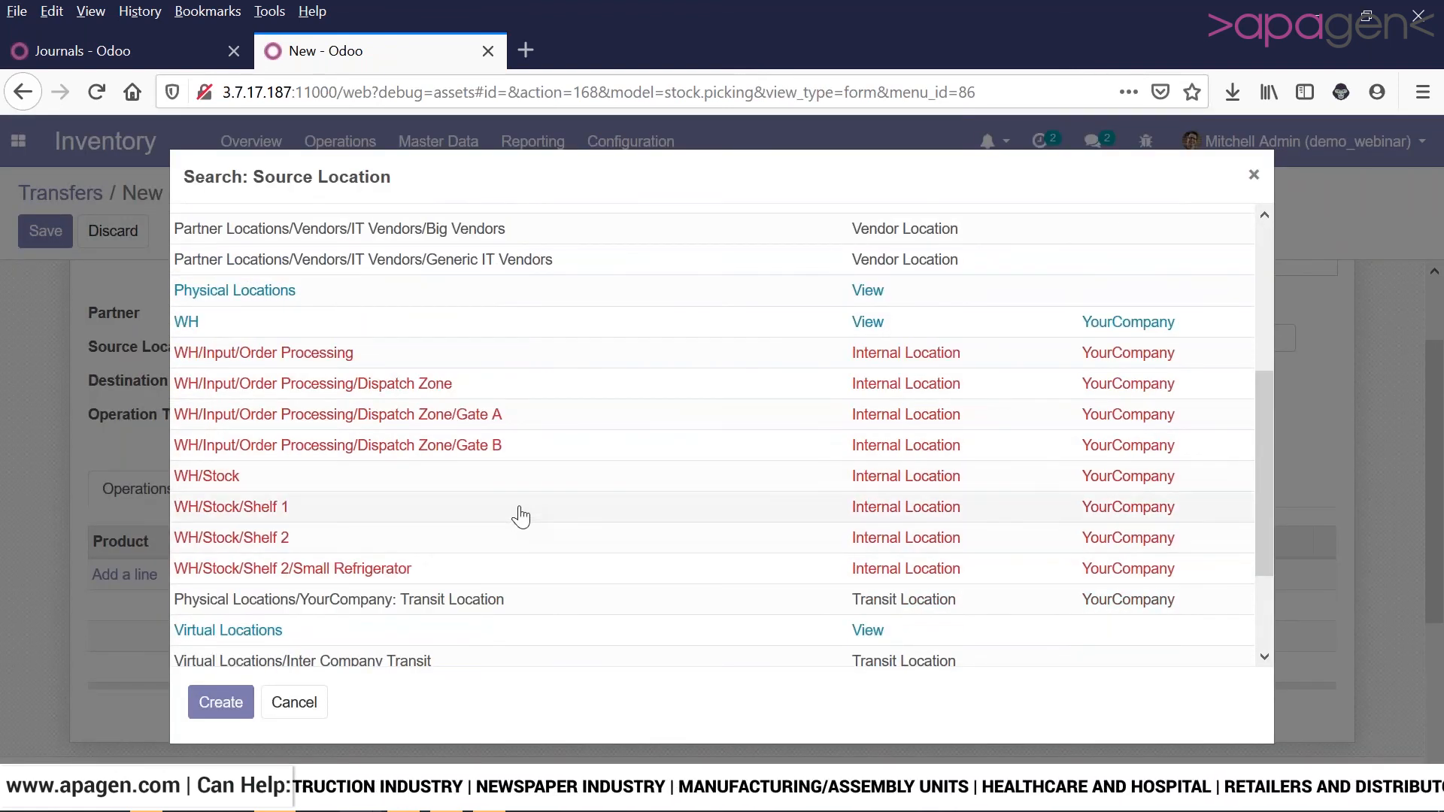
{"action": "left_click", "coordinate": [522, 483]}
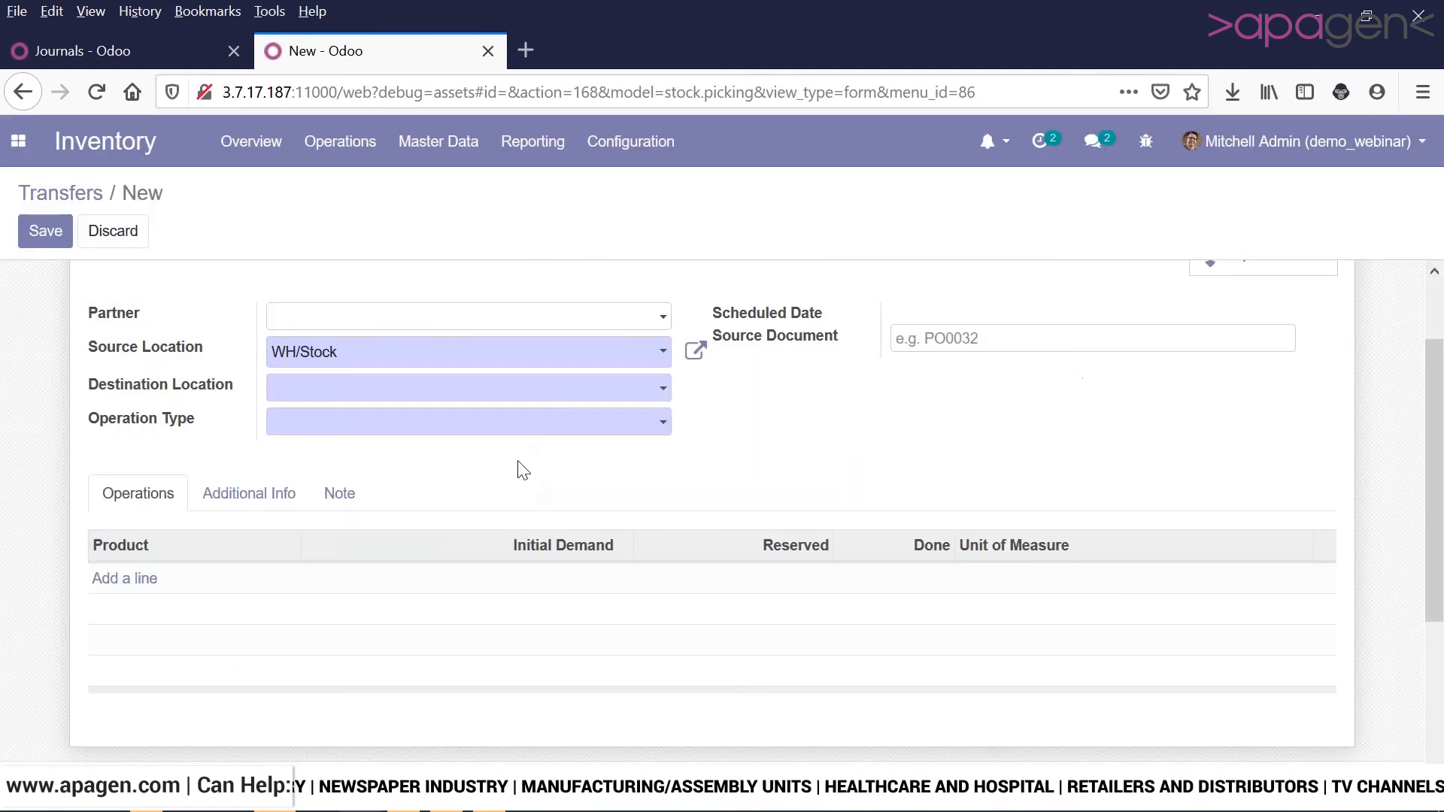
- Look through the full list of possible destination locations for the transfer, and close the search without choosing one
{"action": "left_click", "coordinate": [508, 393]}
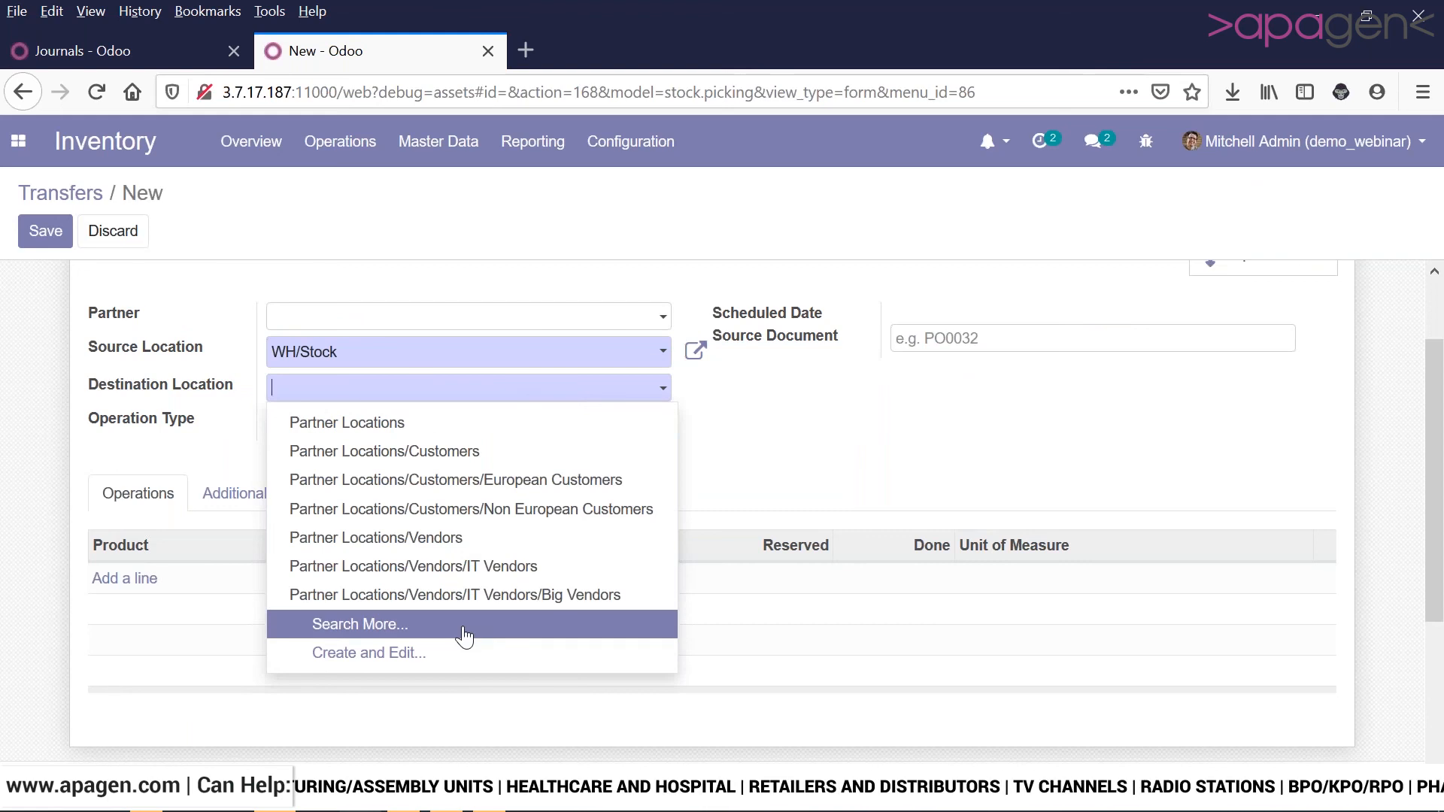
{"action": "left_click", "coordinate": [464, 634]}
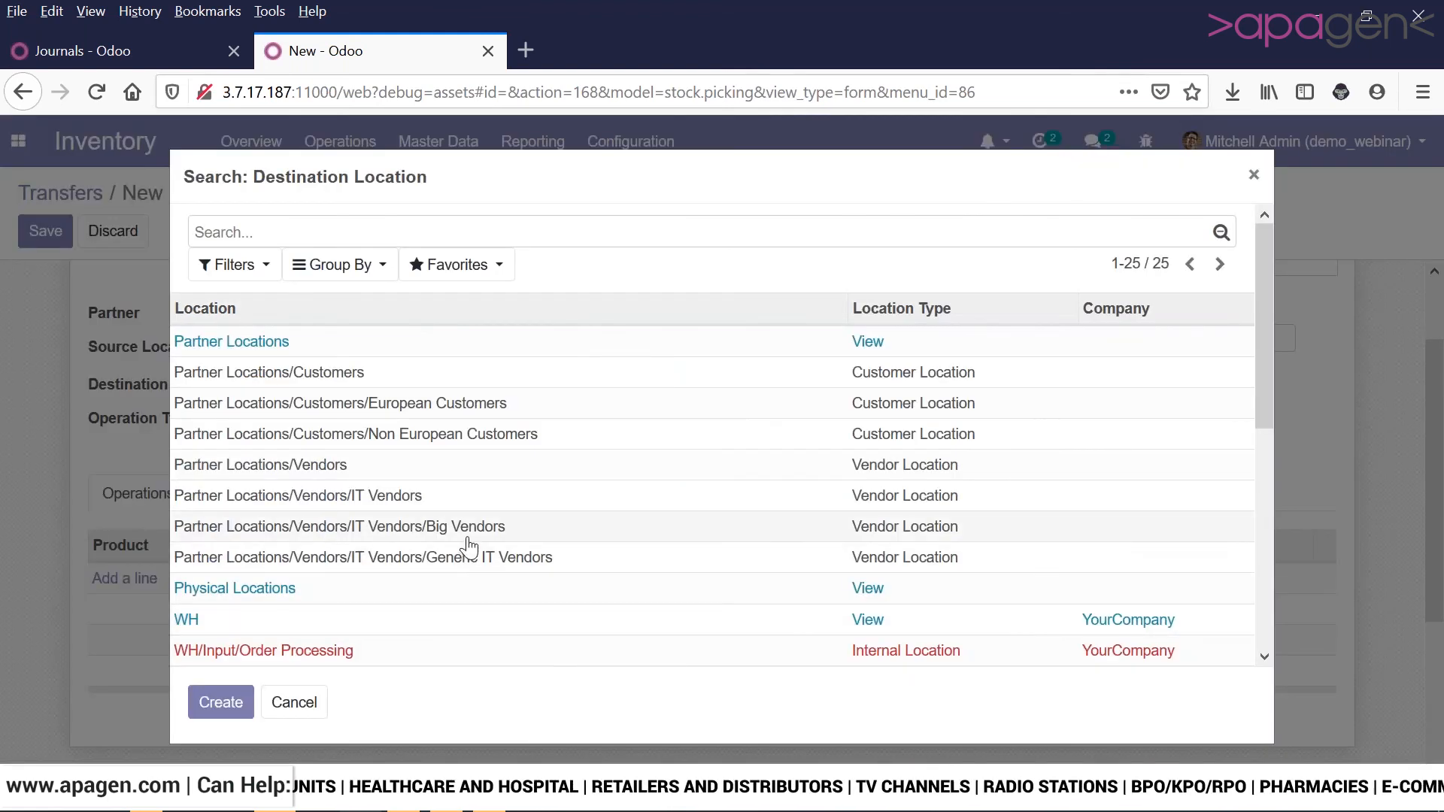
{"action": "scroll", "coordinate": [467, 548], "scroll_direction": "down", "scroll_amount": 5}
{"action": "scroll", "coordinate": [469, 548], "scroll_direction": "down", "scroll_amount": 1}
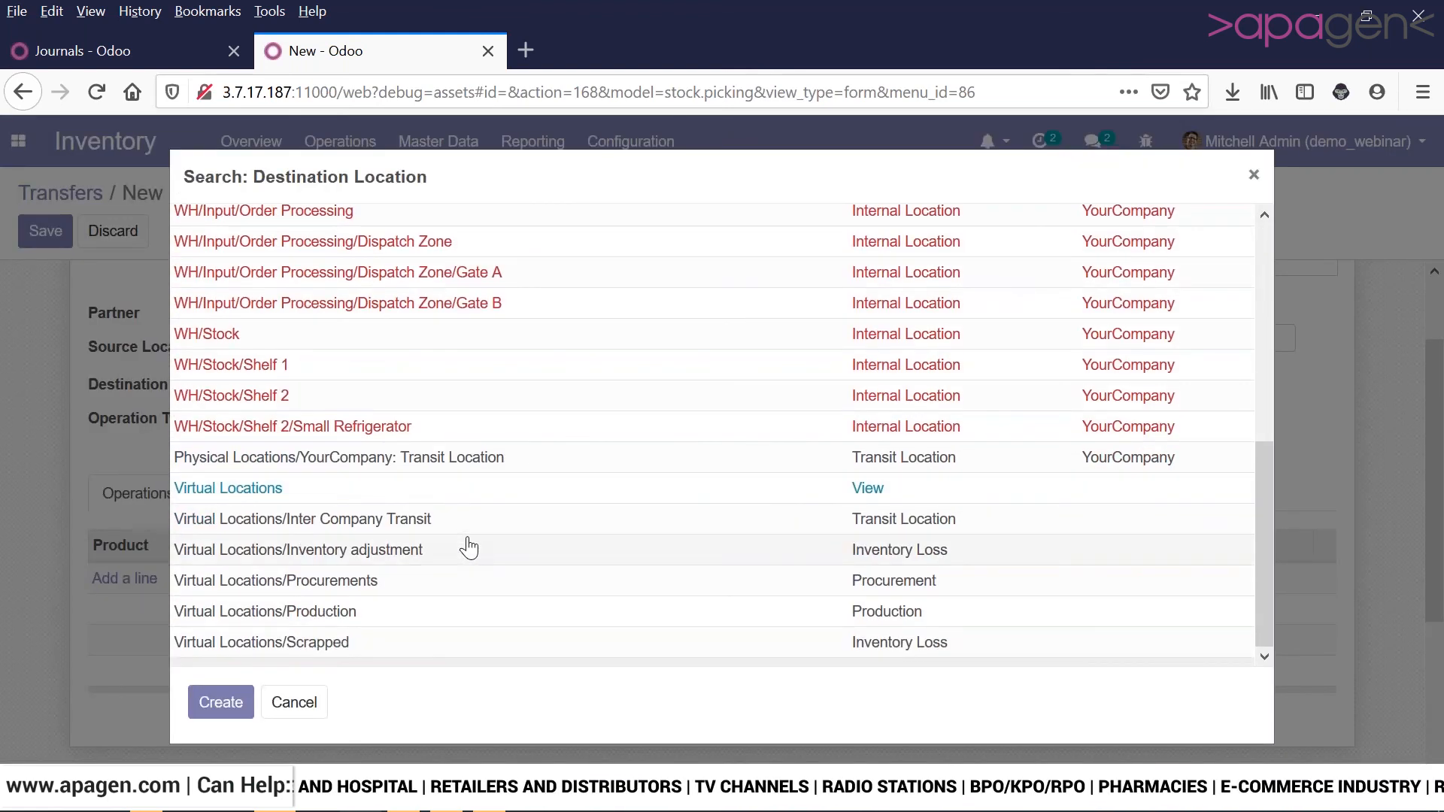
{"action": "scroll", "coordinate": [469, 549], "scroll_direction": "up", "scroll_amount": 3}
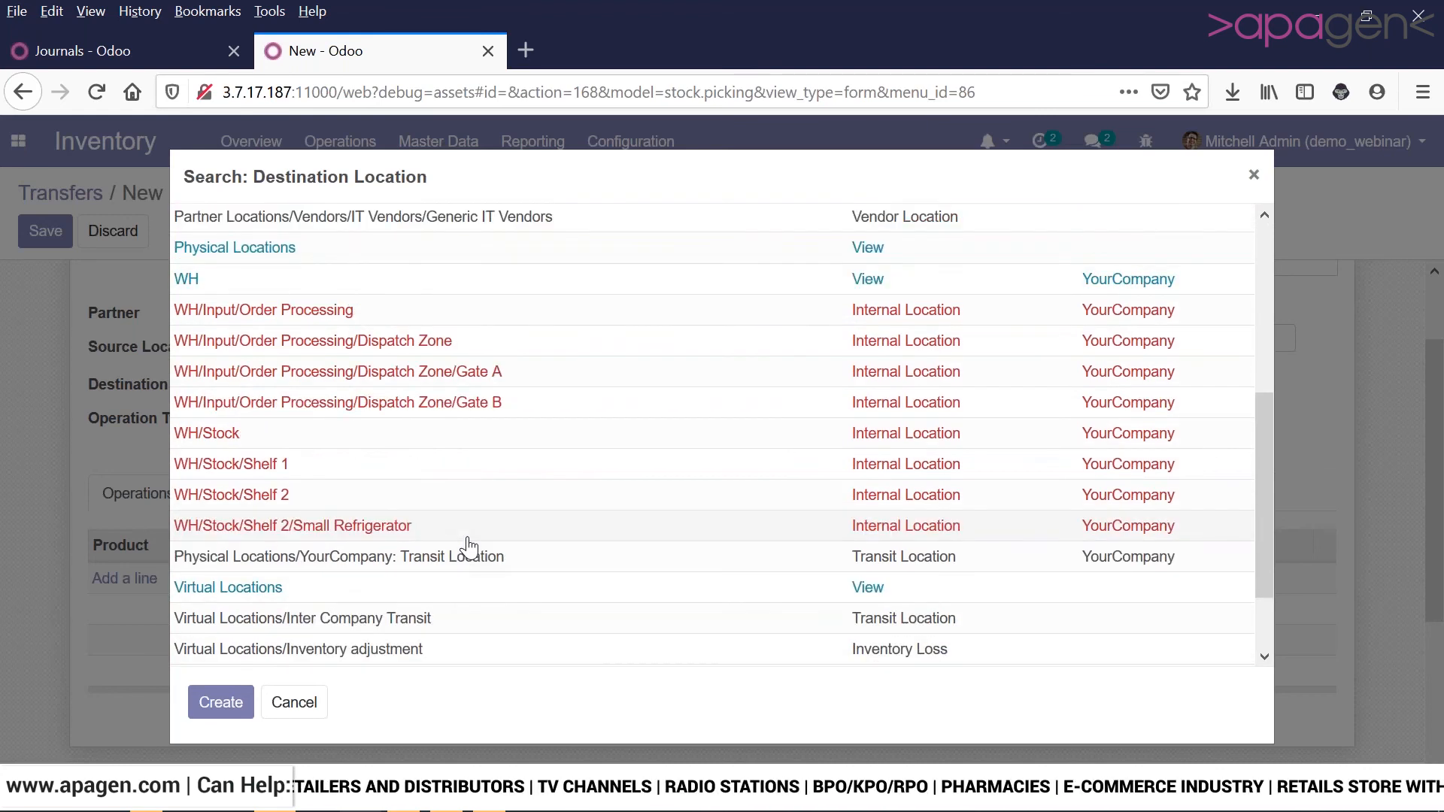
{"action": "scroll", "coordinate": [469, 548], "scroll_direction": "down", "scroll_amount": 3}
{"action": "scroll", "coordinate": [469, 548], "scroll_direction": "up", "scroll_amount": 7}
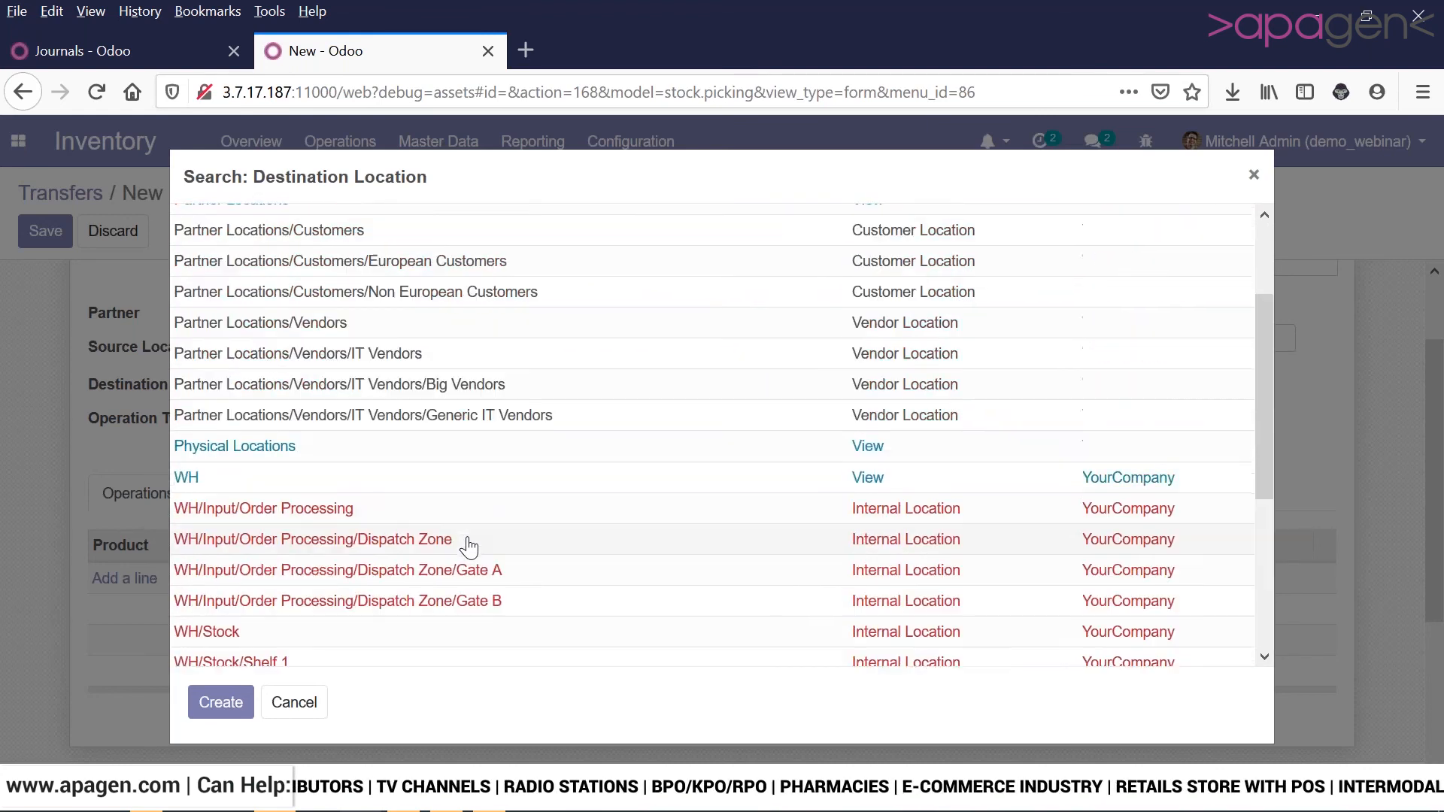
{"action": "scroll", "coordinate": [468, 548], "scroll_direction": "up", "scroll_amount": 3}
{"action": "scroll", "coordinate": [469, 548], "scroll_direction": "down", "scroll_amount": 1}
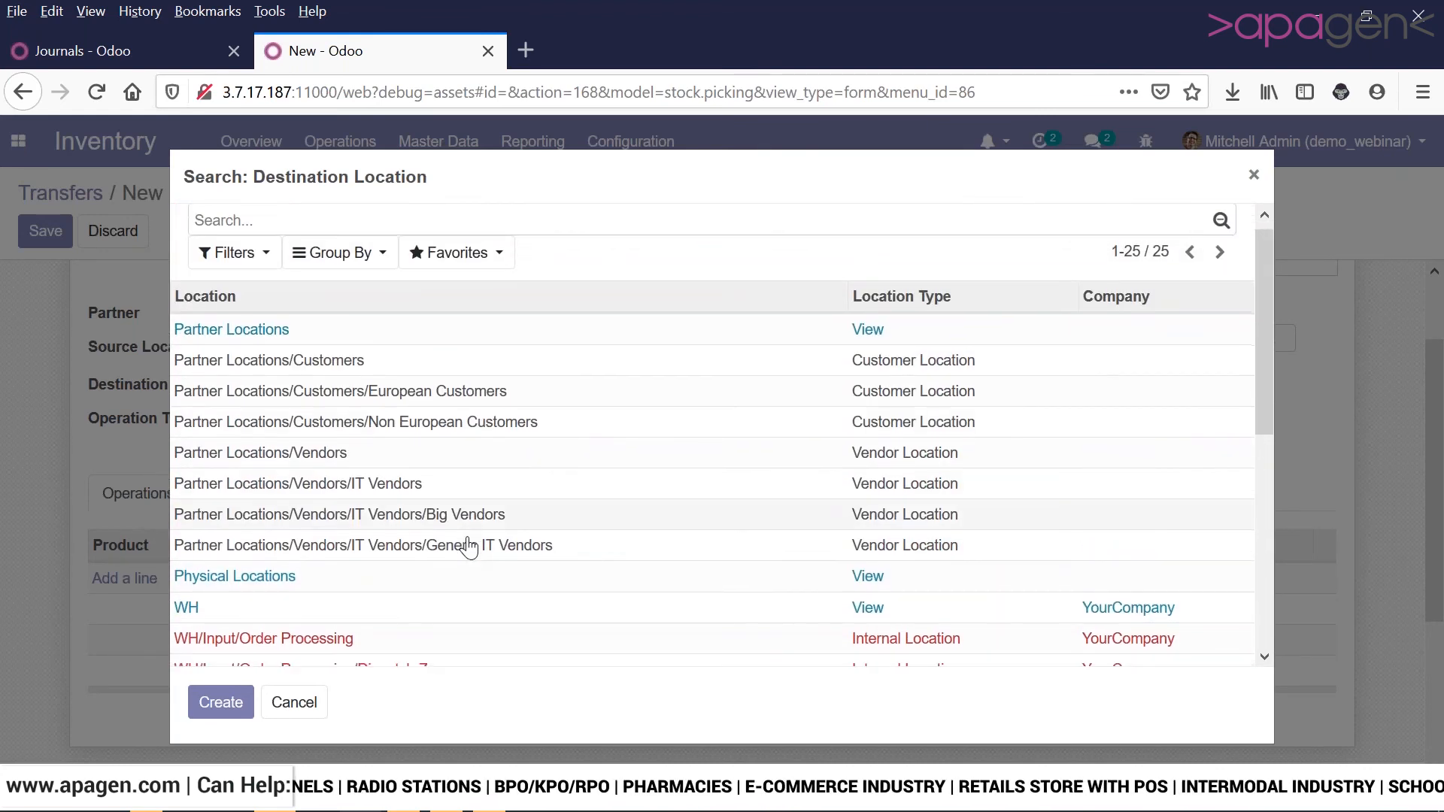
{"action": "scroll", "coordinate": [469, 548], "scroll_direction": "down", "scroll_amount": 8}
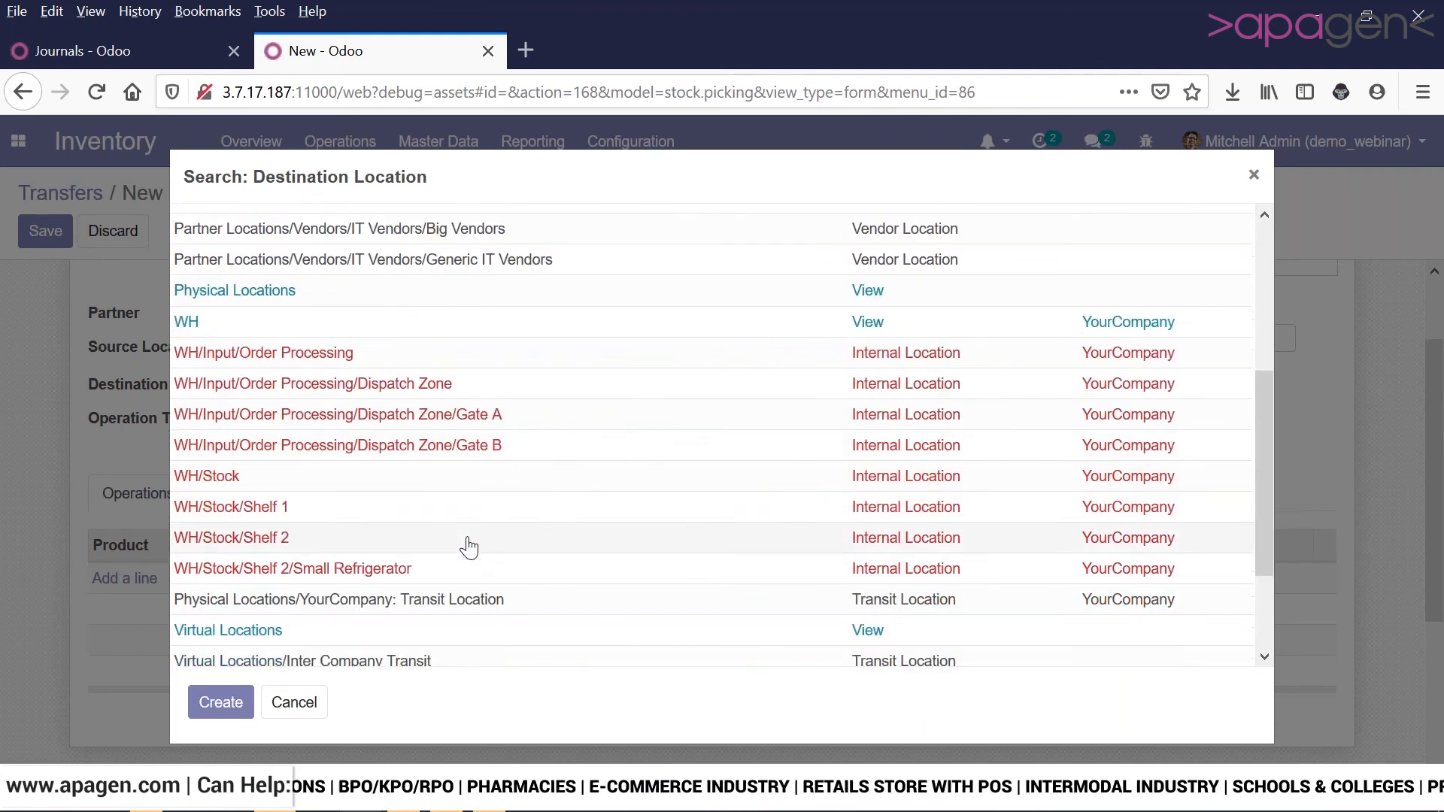
{"action": "scroll", "coordinate": [469, 548], "scroll_direction": "down", "scroll_amount": 2}
{"action": "left_click", "coordinate": [292, 702]}
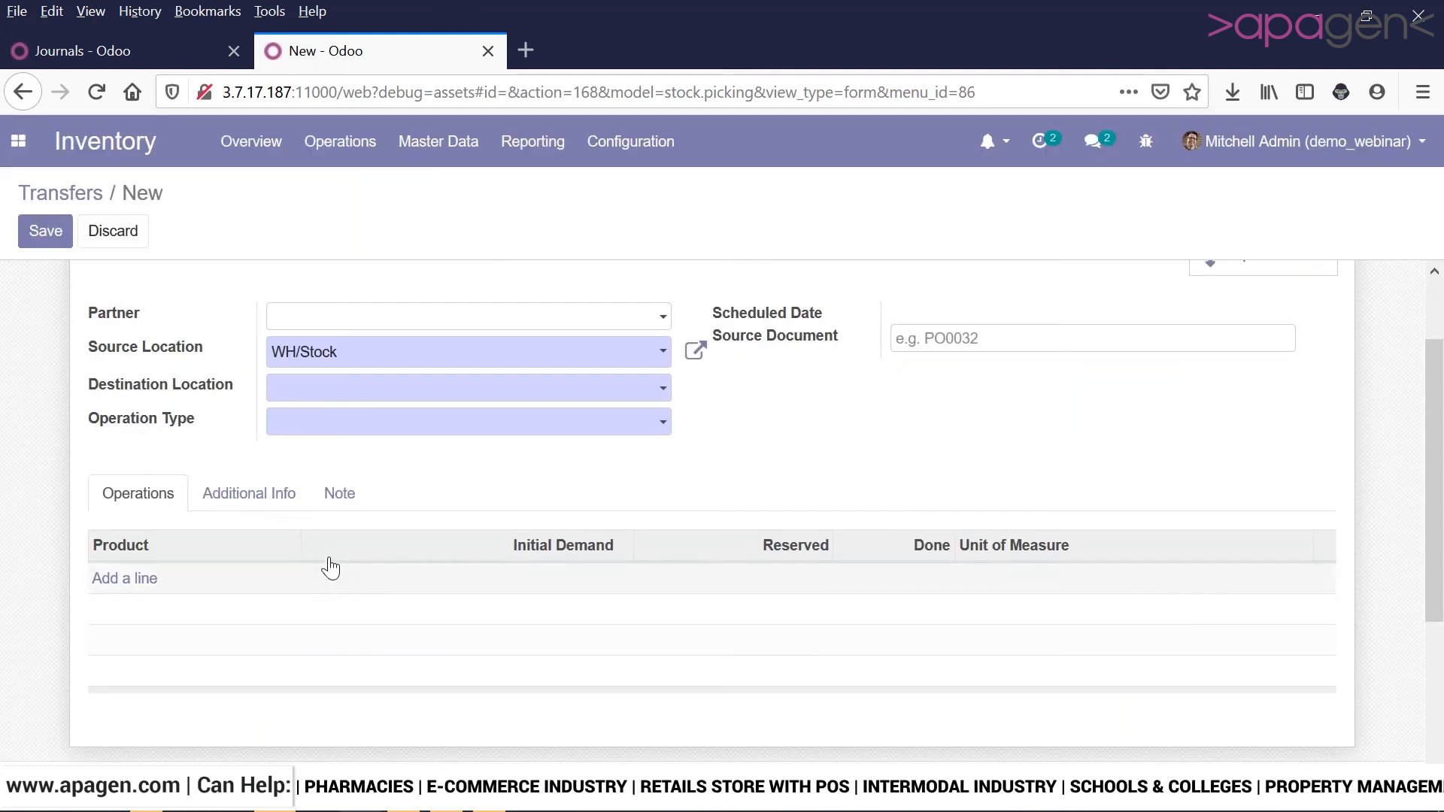
- Check the selectable companies in the transfer's additional info and keep YourCompany as the company
{"action": "left_click", "coordinate": [294, 511]}
{"action": "scroll", "coordinate": [295, 516], "scroll_direction": "down", "scroll_amount": 3}
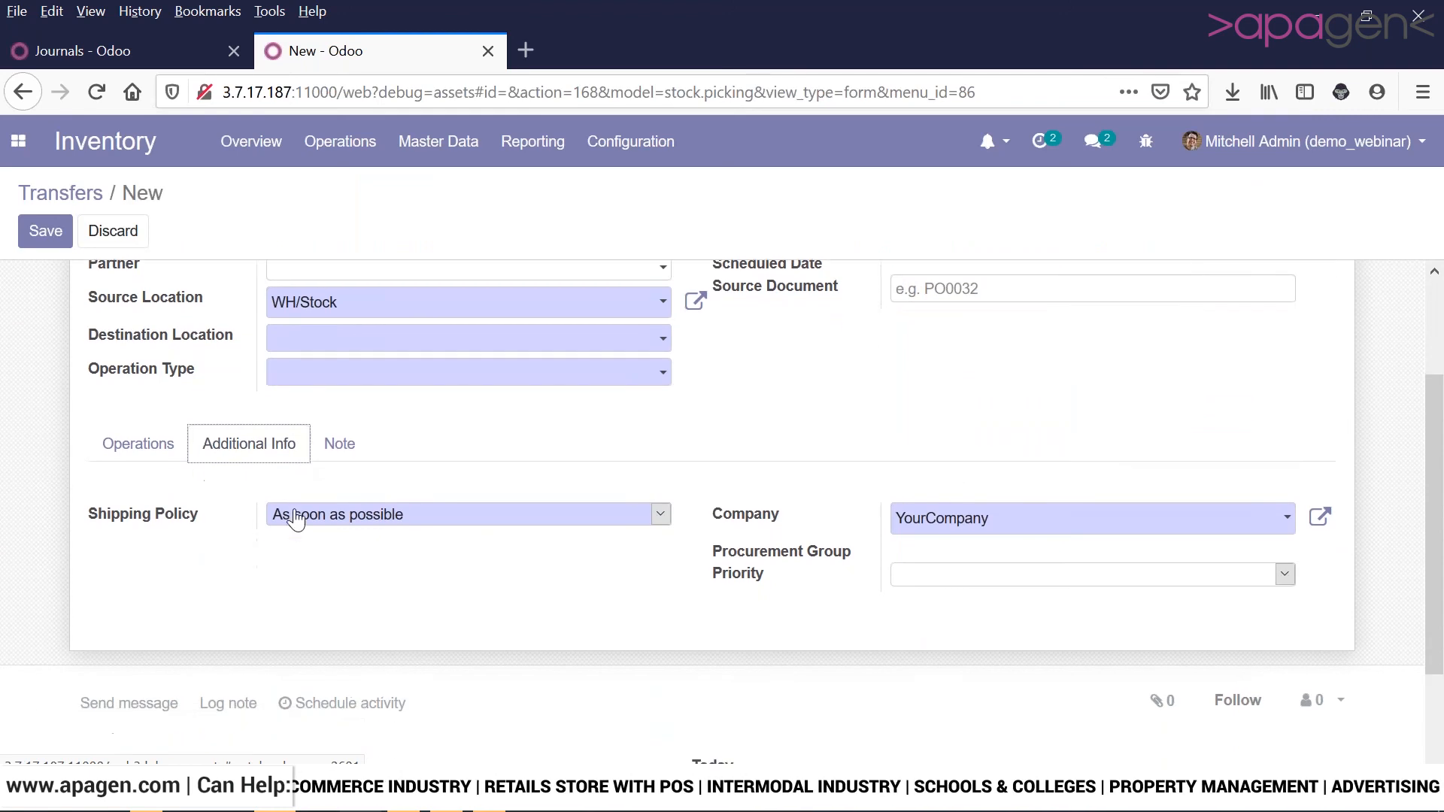
{"action": "left_click", "coordinate": [992, 485]}
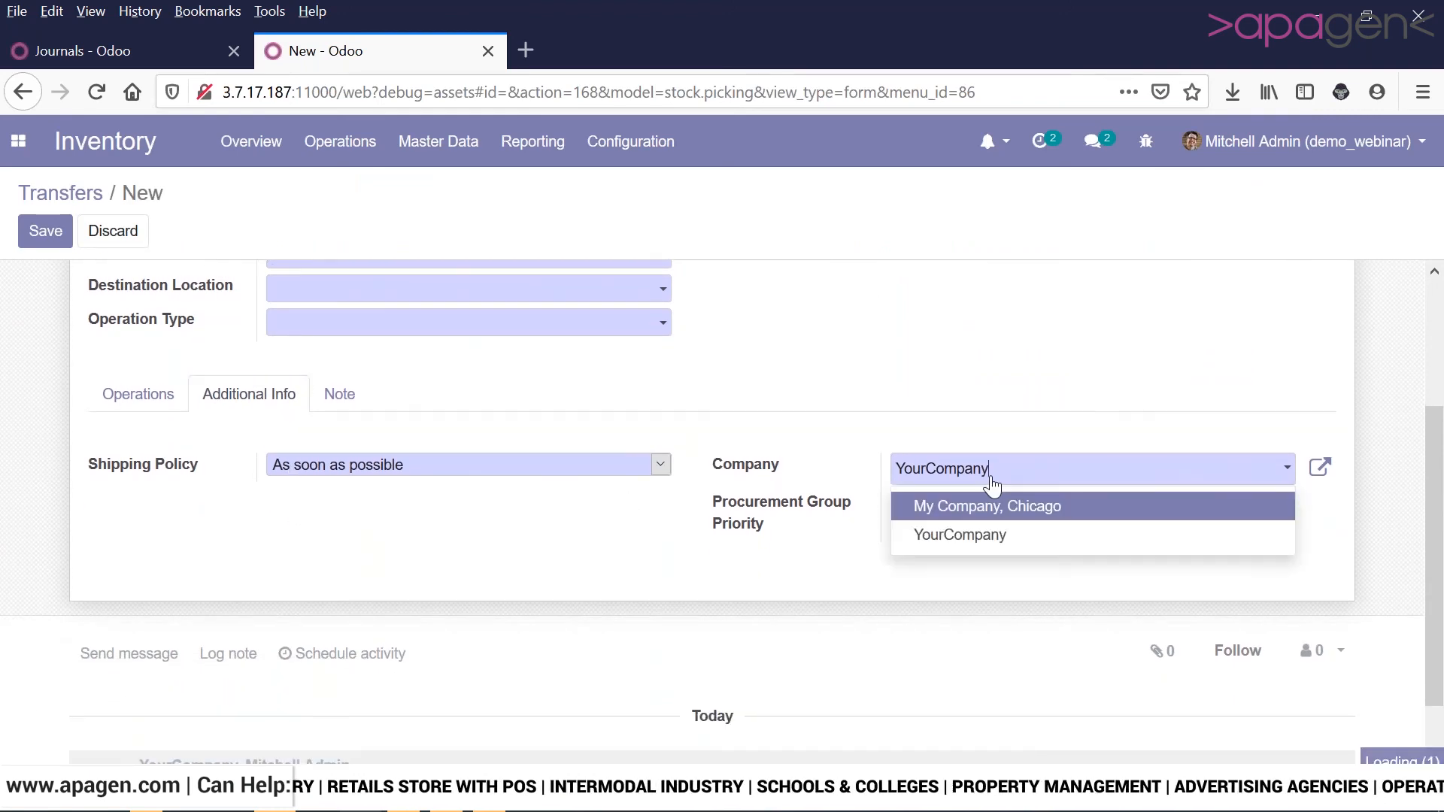
{"action": "left_click", "coordinate": [992, 538]}
{"action": "scroll", "coordinate": [418, 445], "scroll_direction": "up", "scroll_amount": 3}
- Recheck the destination location search for a location of another company, and close it without a selection
{"action": "left_click", "coordinate": [382, 498]}
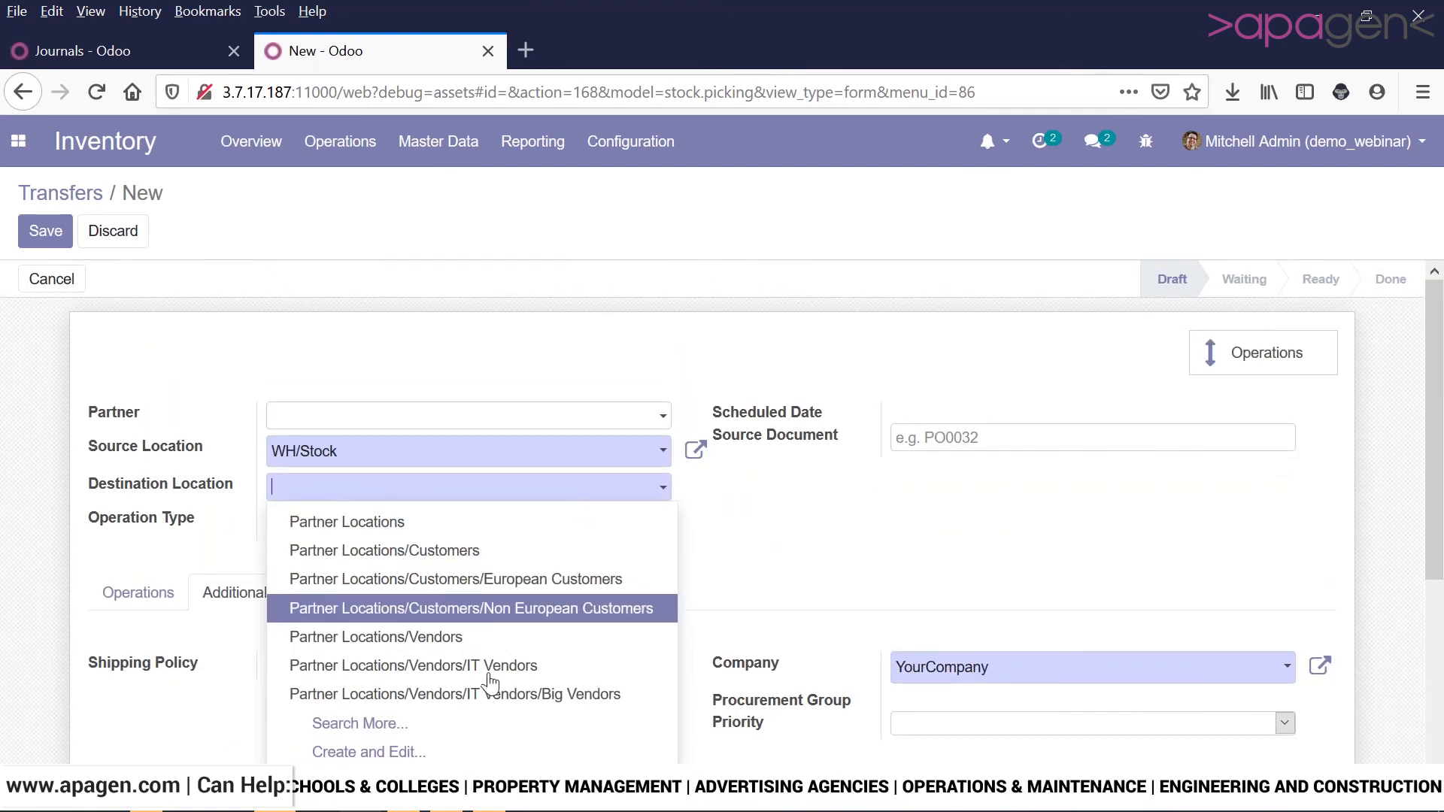
{"action": "left_click", "coordinate": [489, 728]}
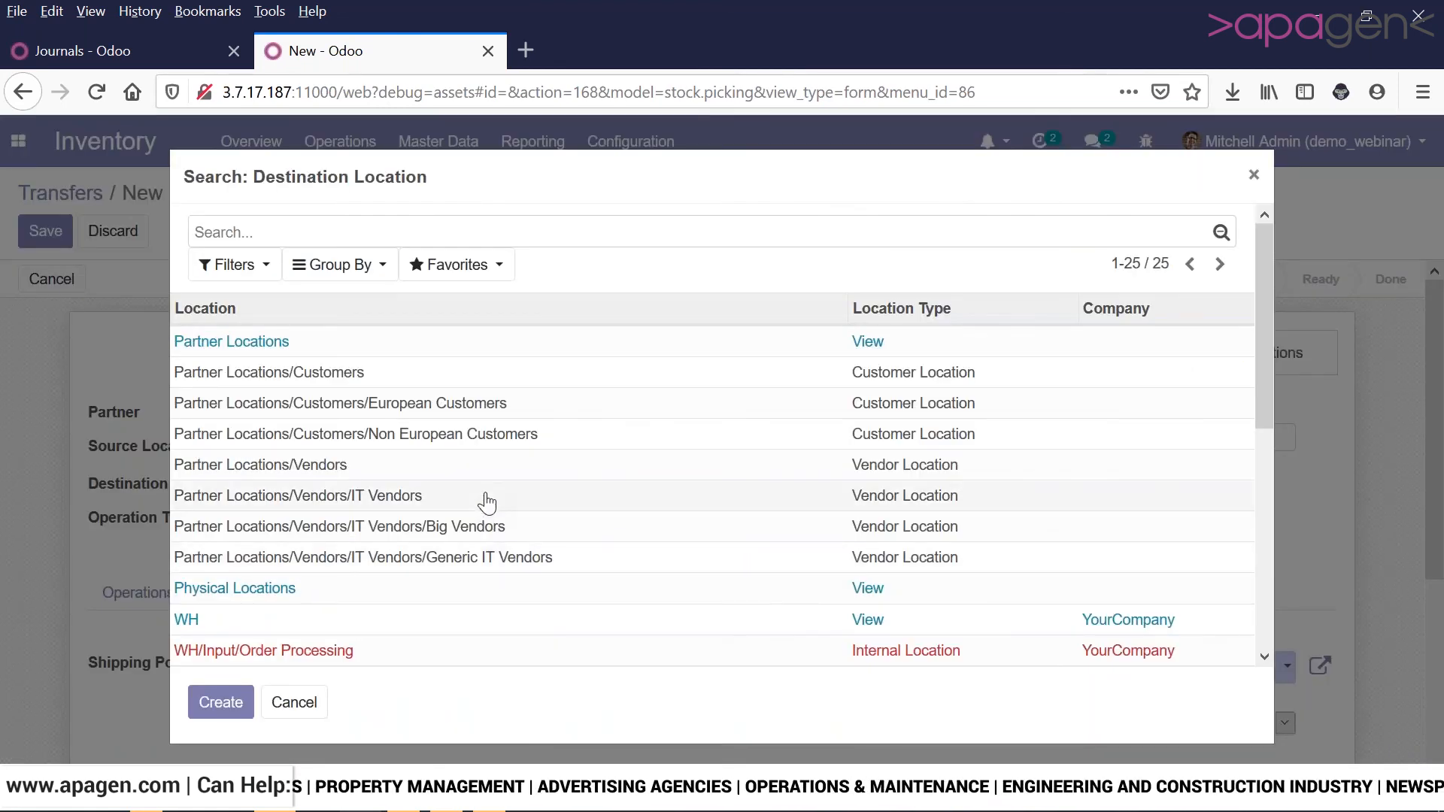
{"action": "scroll", "coordinate": [486, 502], "scroll_direction": "down", "scroll_amount": 5}
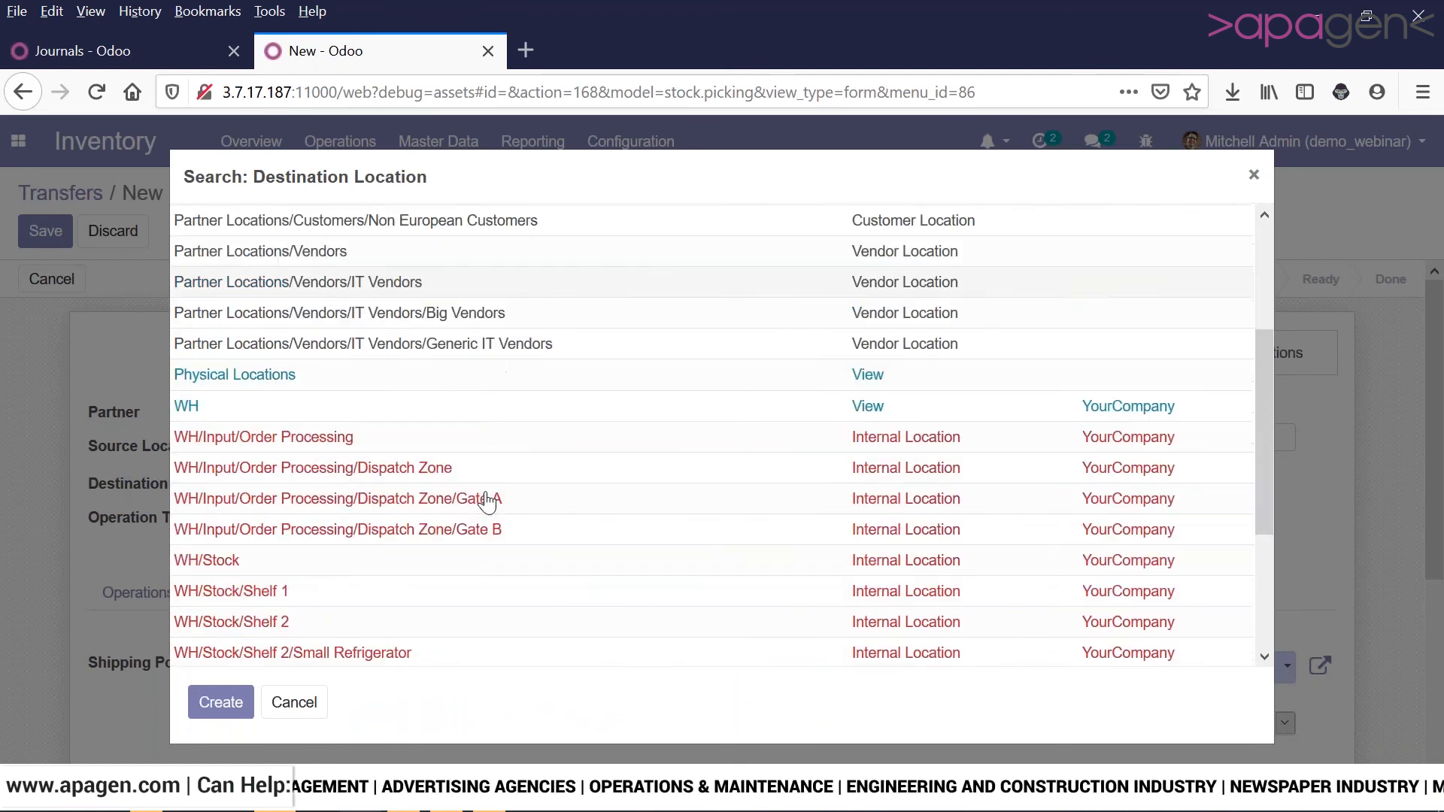
{"action": "scroll", "coordinate": [487, 502], "scroll_direction": "down", "scroll_amount": 2}
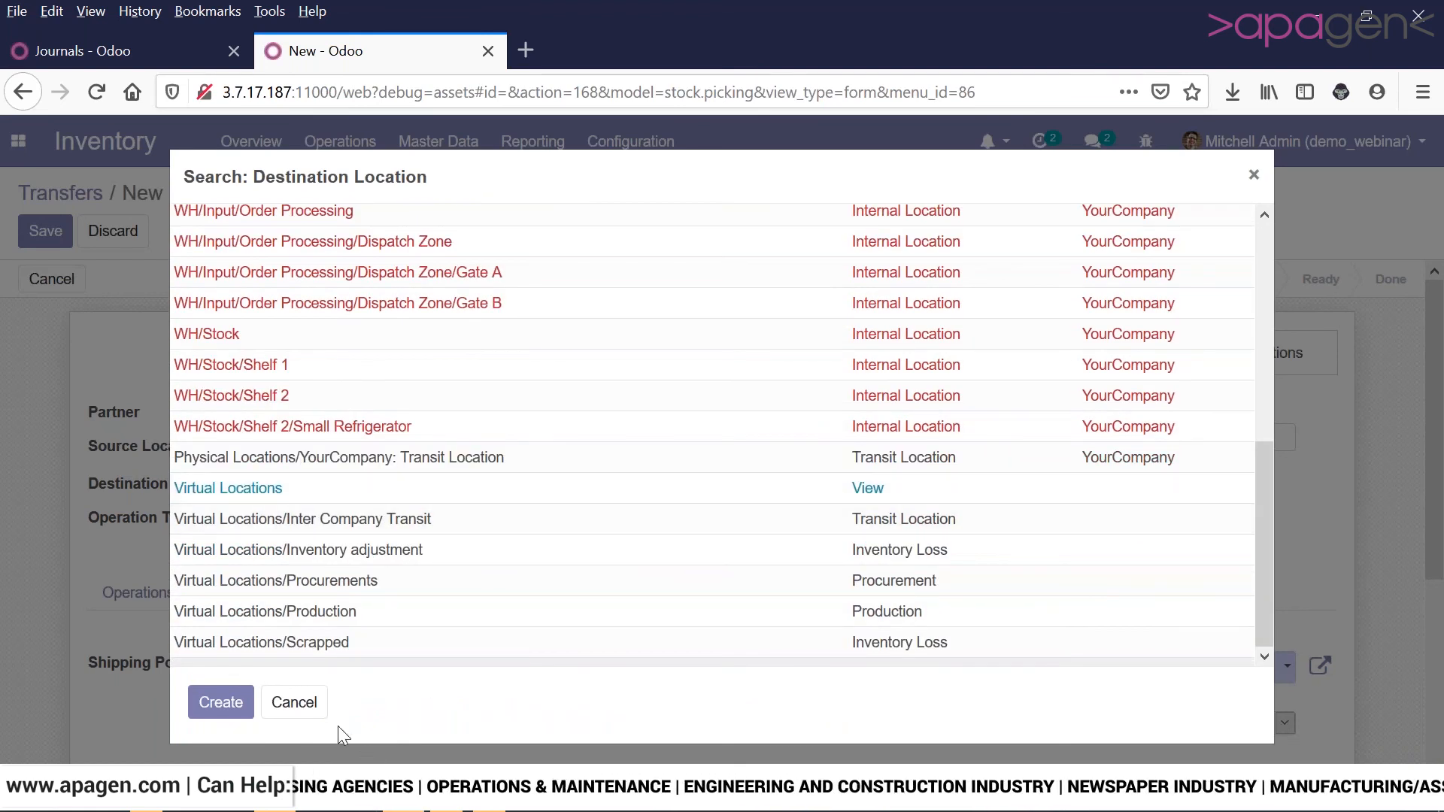
{"action": "left_click", "coordinate": [295, 703]}
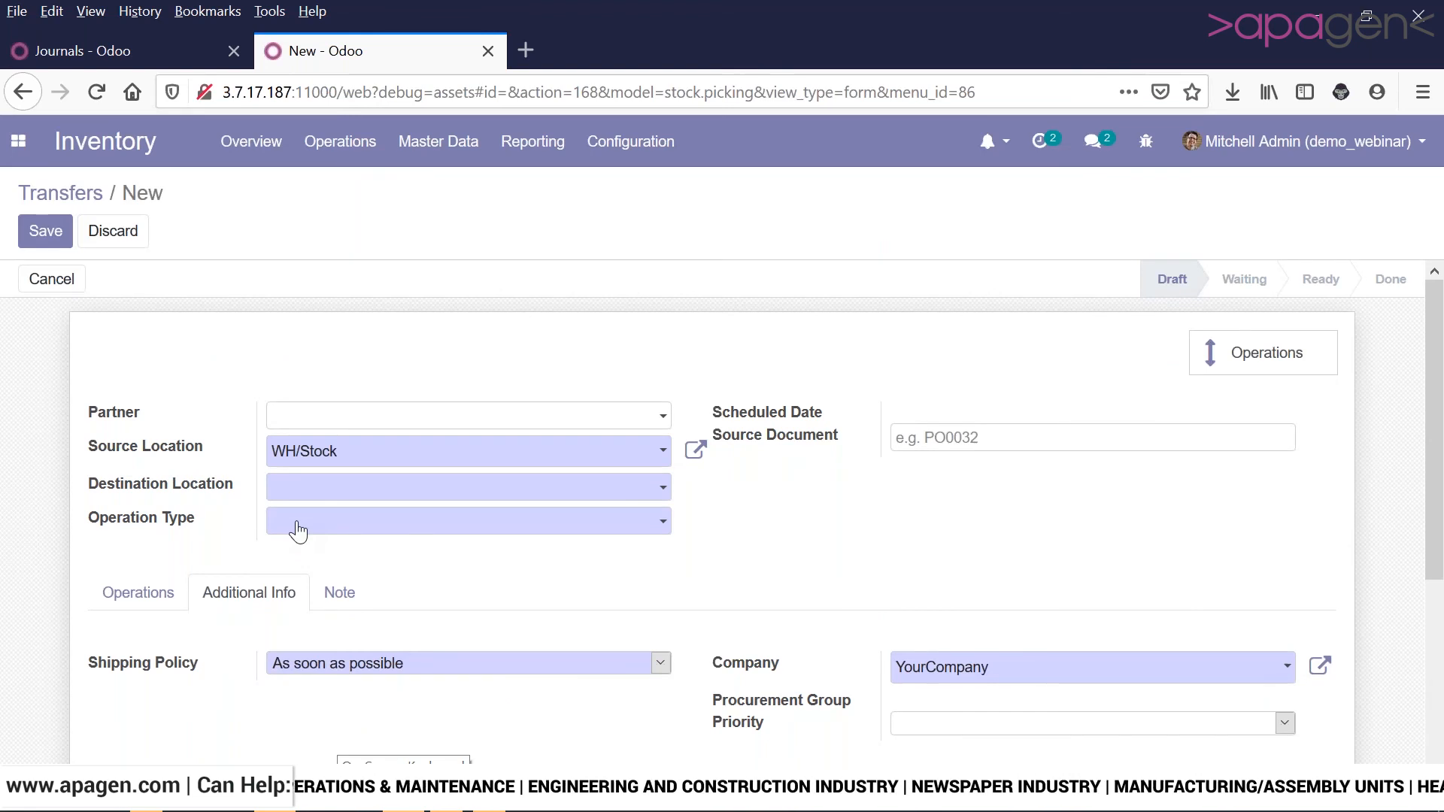
- Look over the new transfer's operations lines, additional info and internal note section
{"action": "left_click", "coordinate": [151, 594]}
{"action": "scroll", "coordinate": [147, 600], "scroll_direction": "down", "scroll_amount": 3}
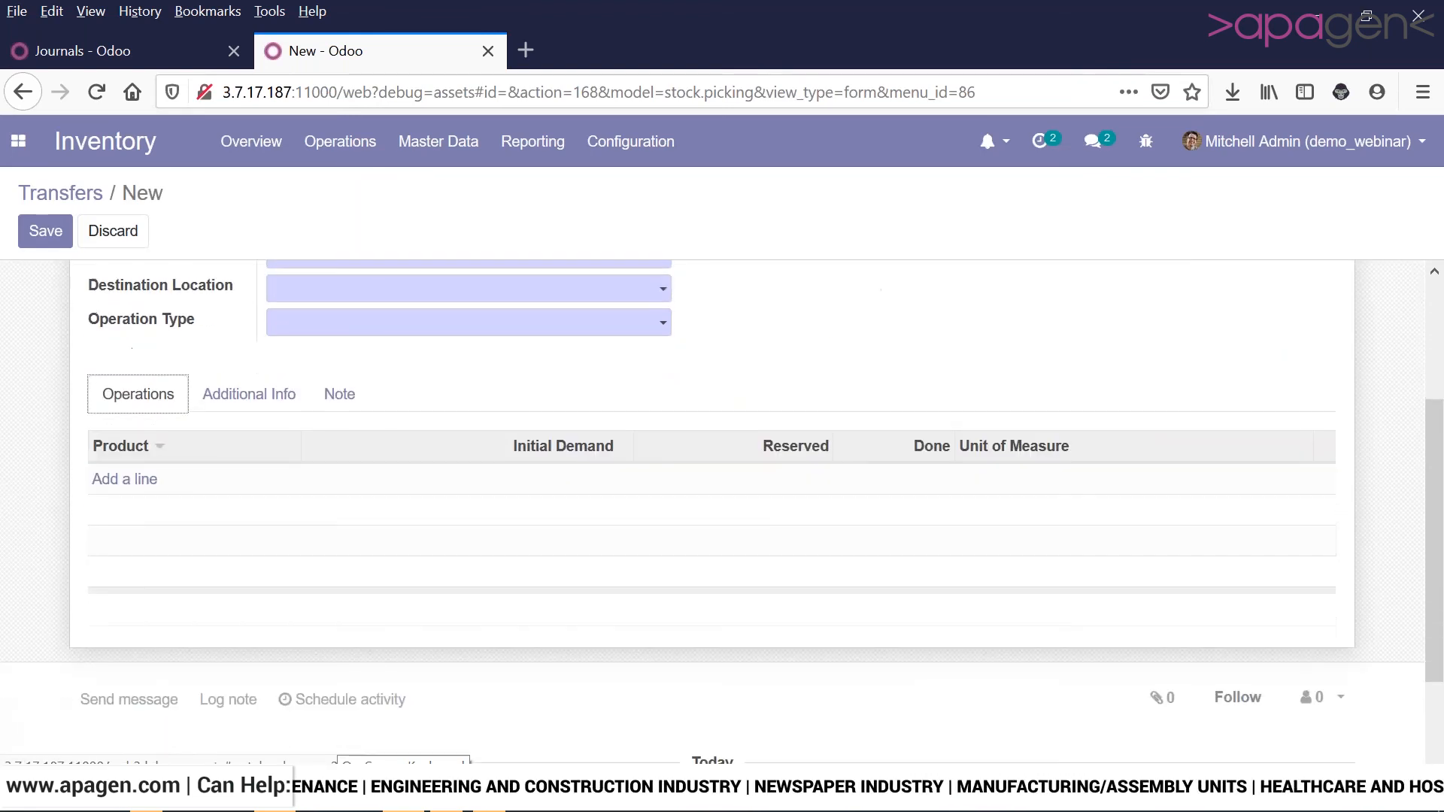
{"action": "left_click", "coordinate": [283, 401]}
{"action": "left_click", "coordinate": [343, 402]}
{"action": "scroll", "coordinate": [343, 410], "scroll_direction": "up", "scroll_amount": 2}
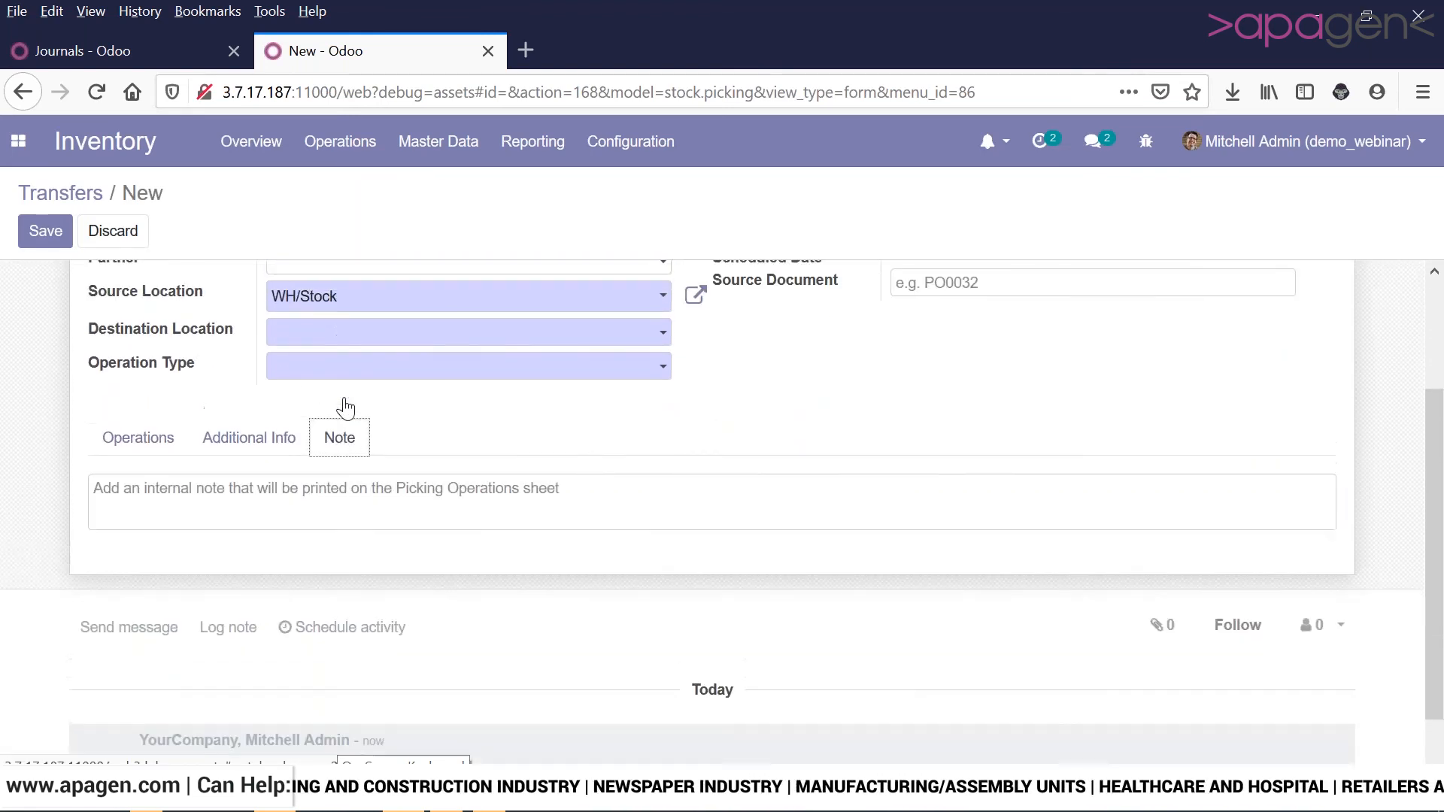
{"action": "scroll", "coordinate": [345, 409], "scroll_direction": "up", "scroll_amount": 1}
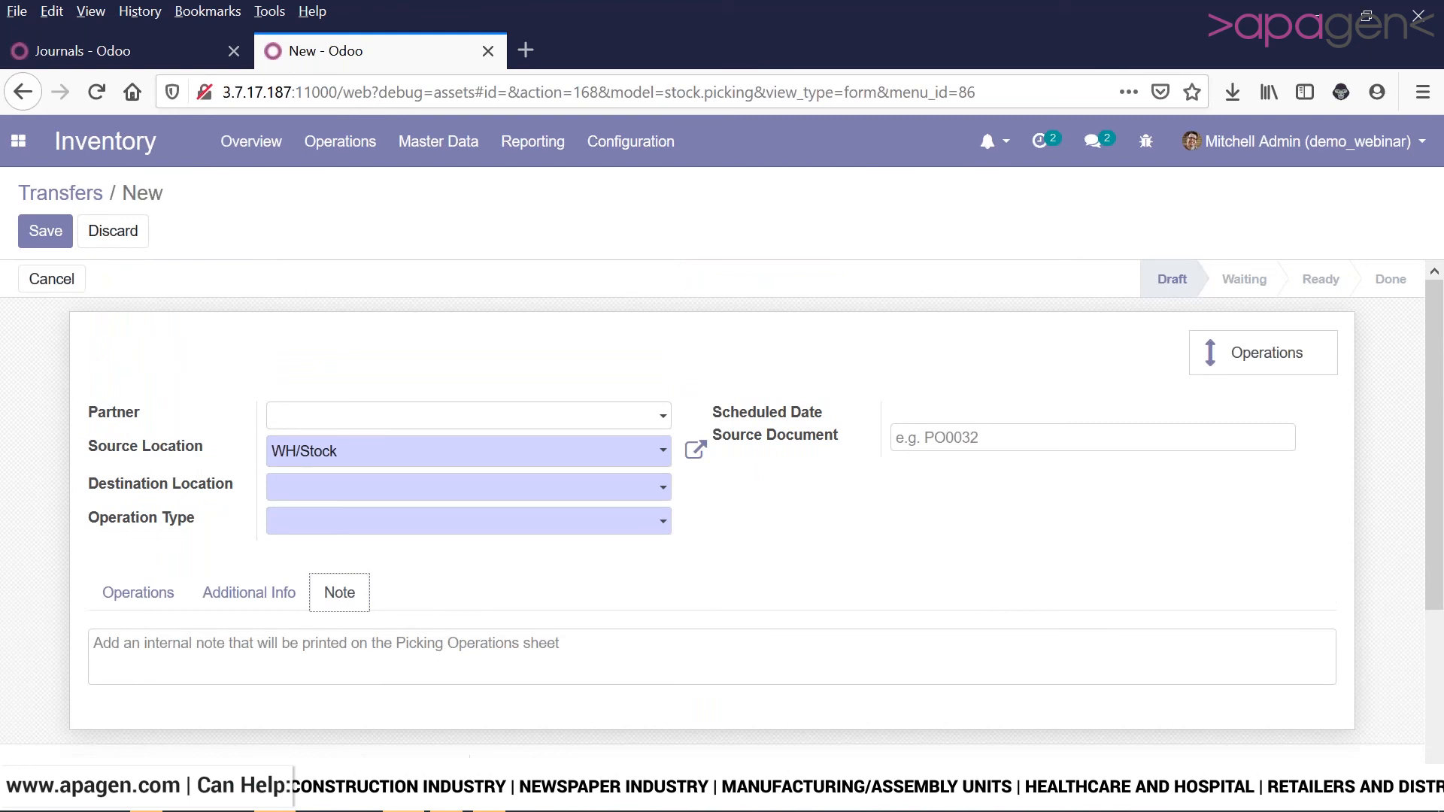
{"action": "left_click", "coordinate": [605, 156]}
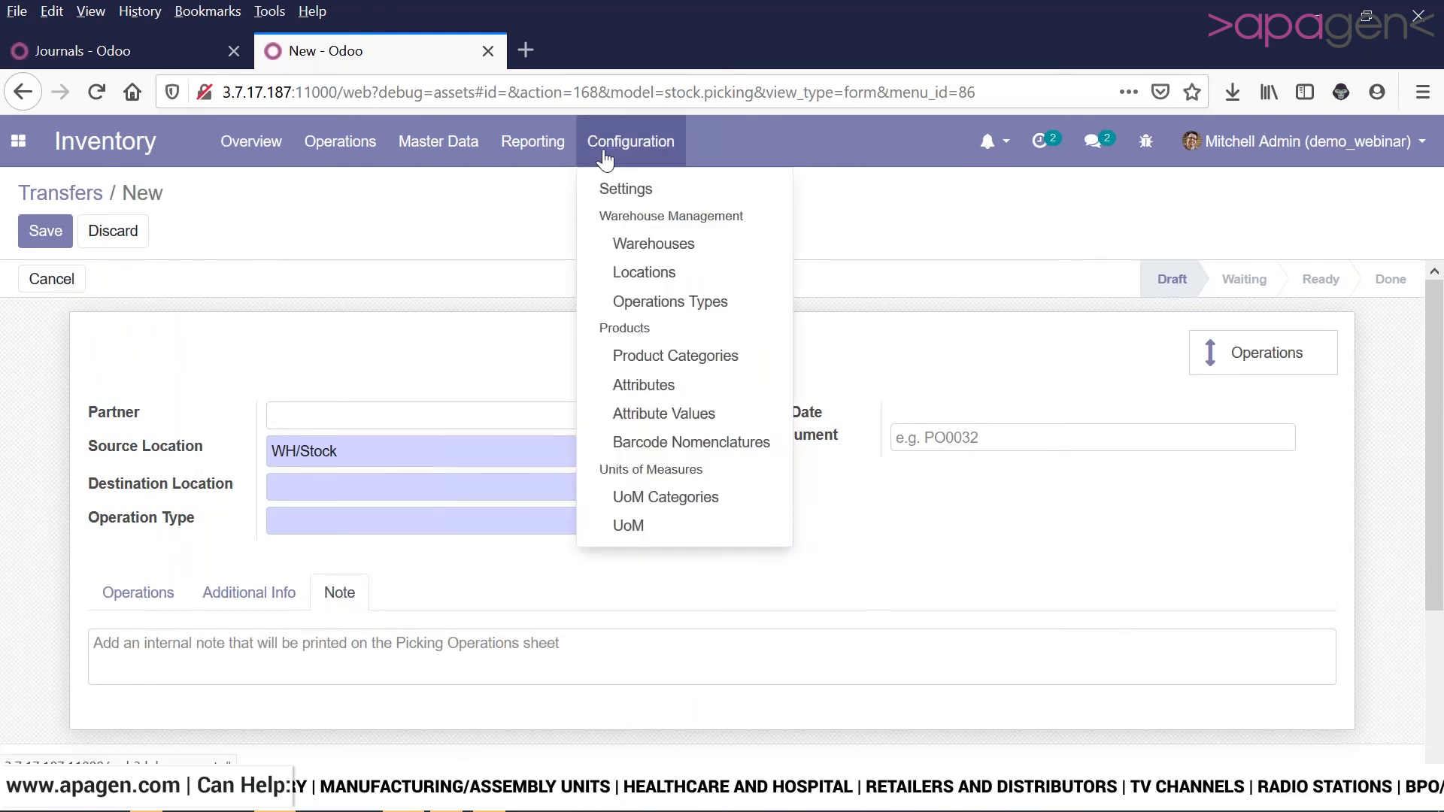
{"action": "left_click", "coordinate": [346, 467]}
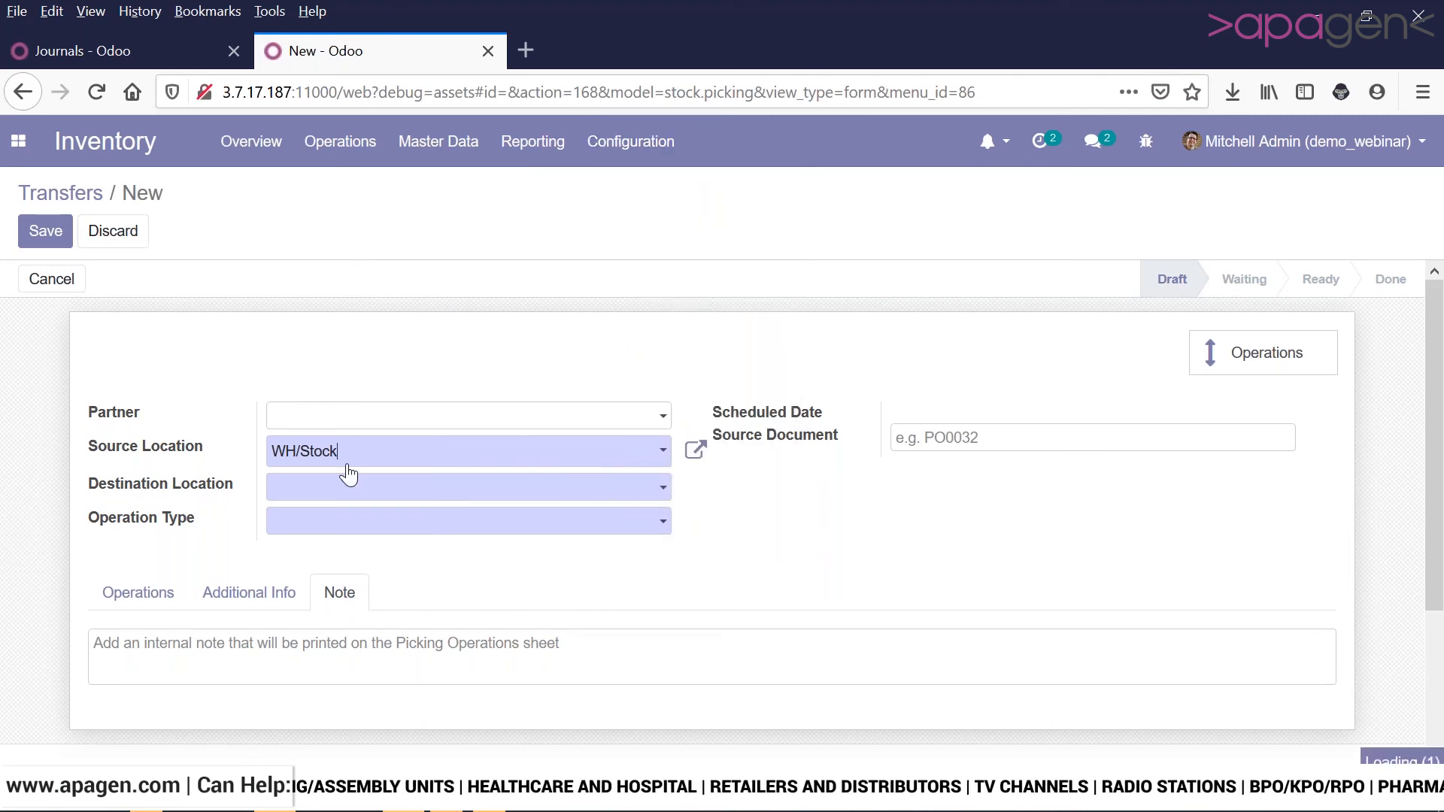
{"action": "left_click", "coordinate": [252, 409]}
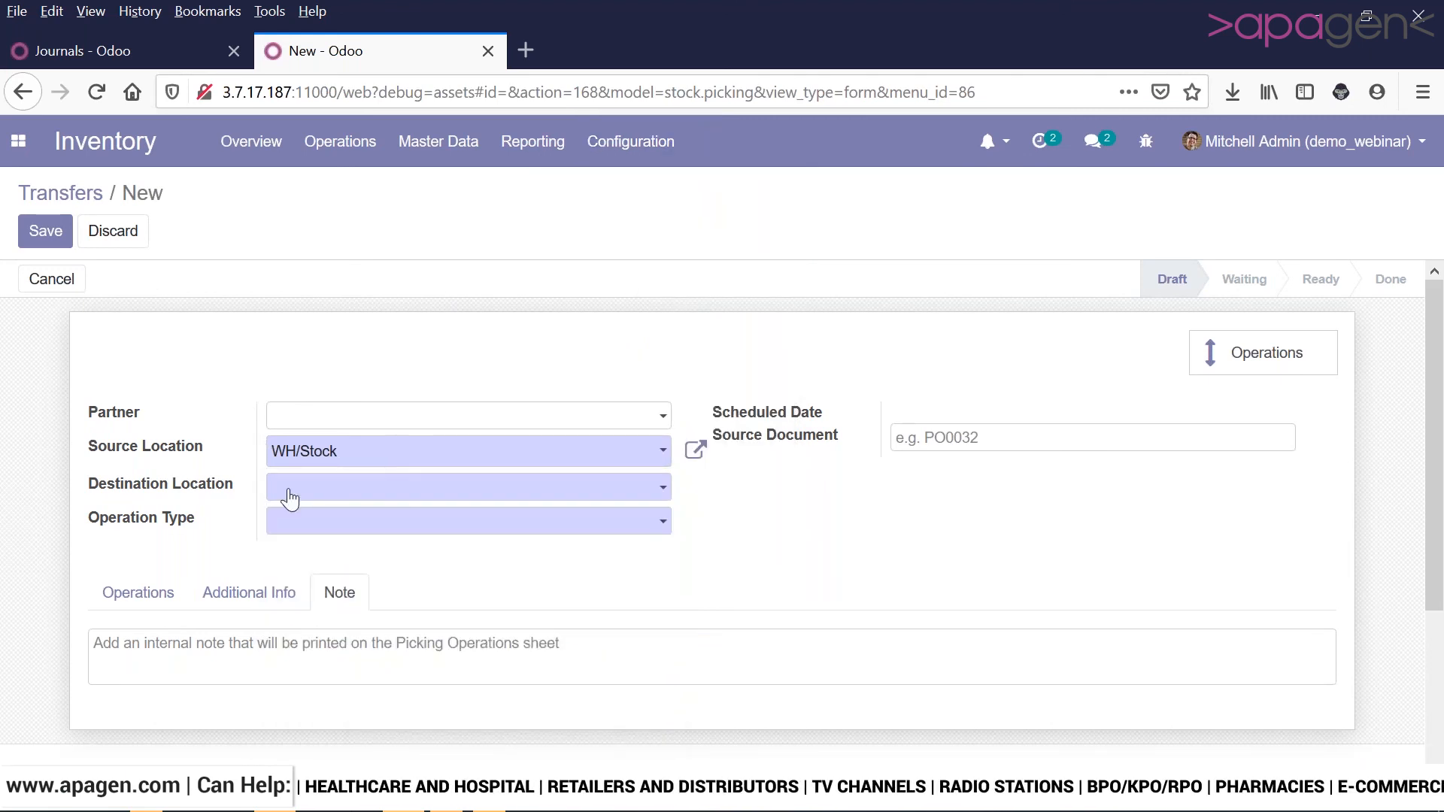
- Set the transfer's destination location to Physical Locations/YourCompany: Transit Location using the full location search
{"action": "left_click", "coordinate": [331, 721]}
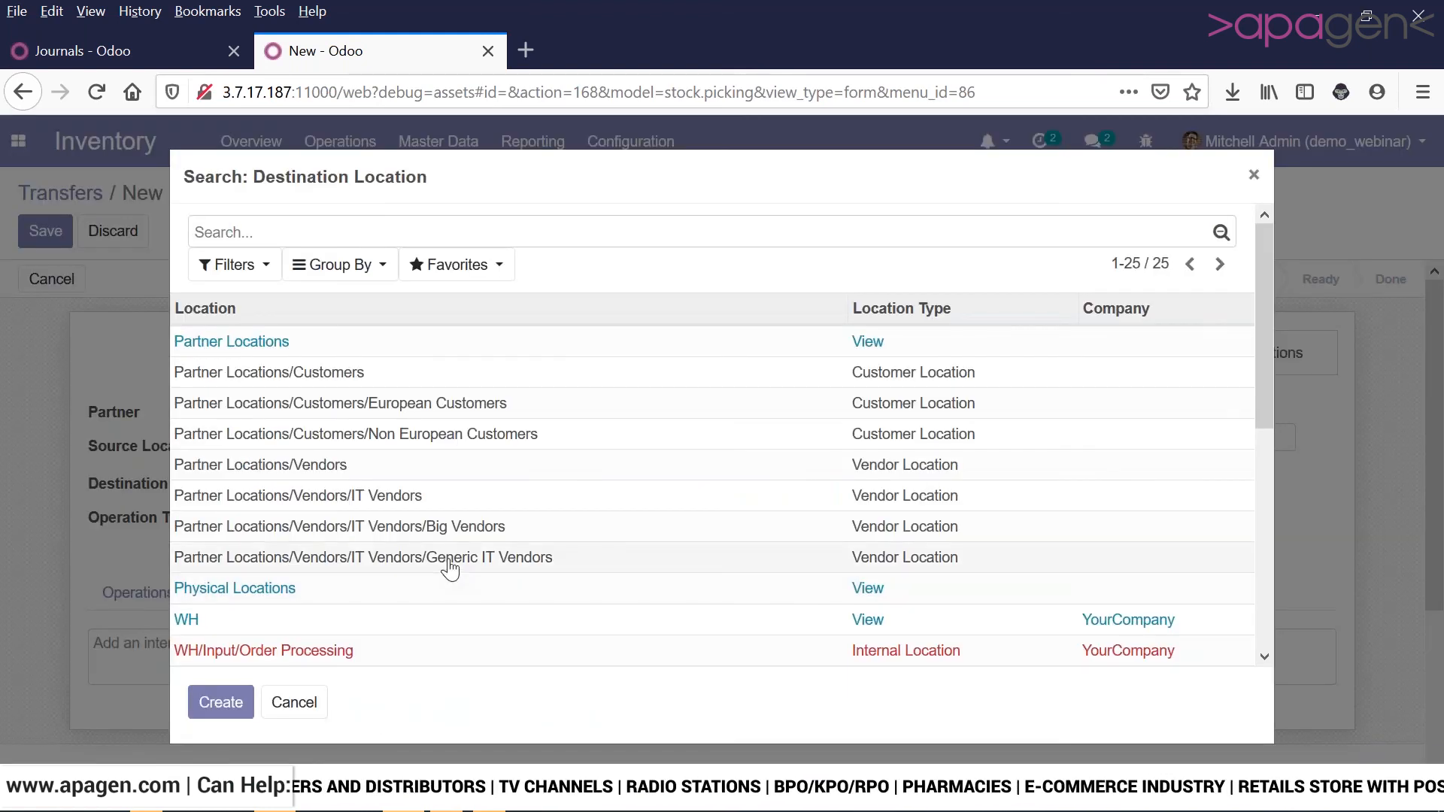
{"action": "scroll", "coordinate": [450, 569], "scroll_direction": "down", "scroll_amount": 3}
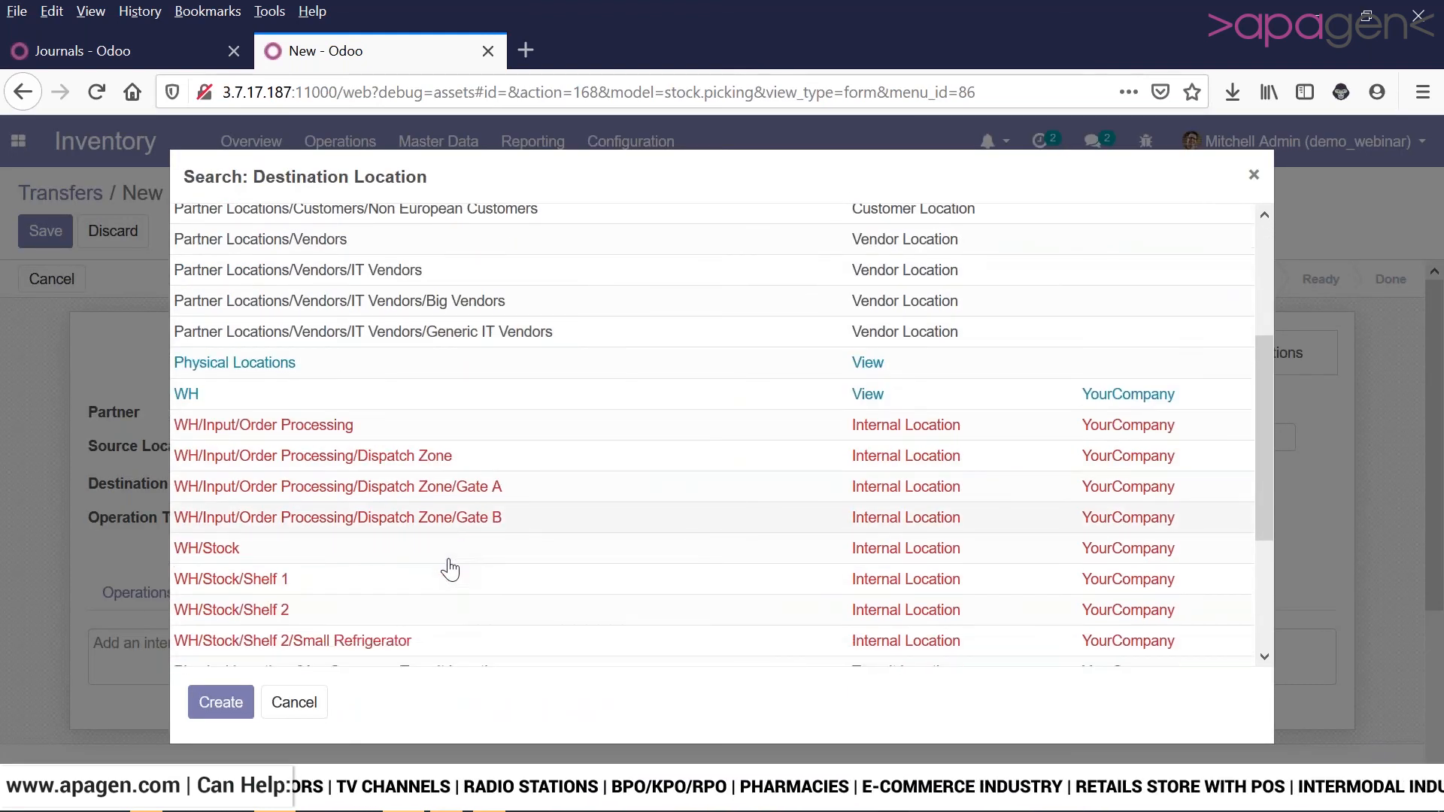
{"action": "scroll", "coordinate": [449, 568], "scroll_direction": "down", "scroll_amount": 3}
{"action": "scroll", "coordinate": [485, 466], "scroll_direction": "down", "scroll_amount": 1}
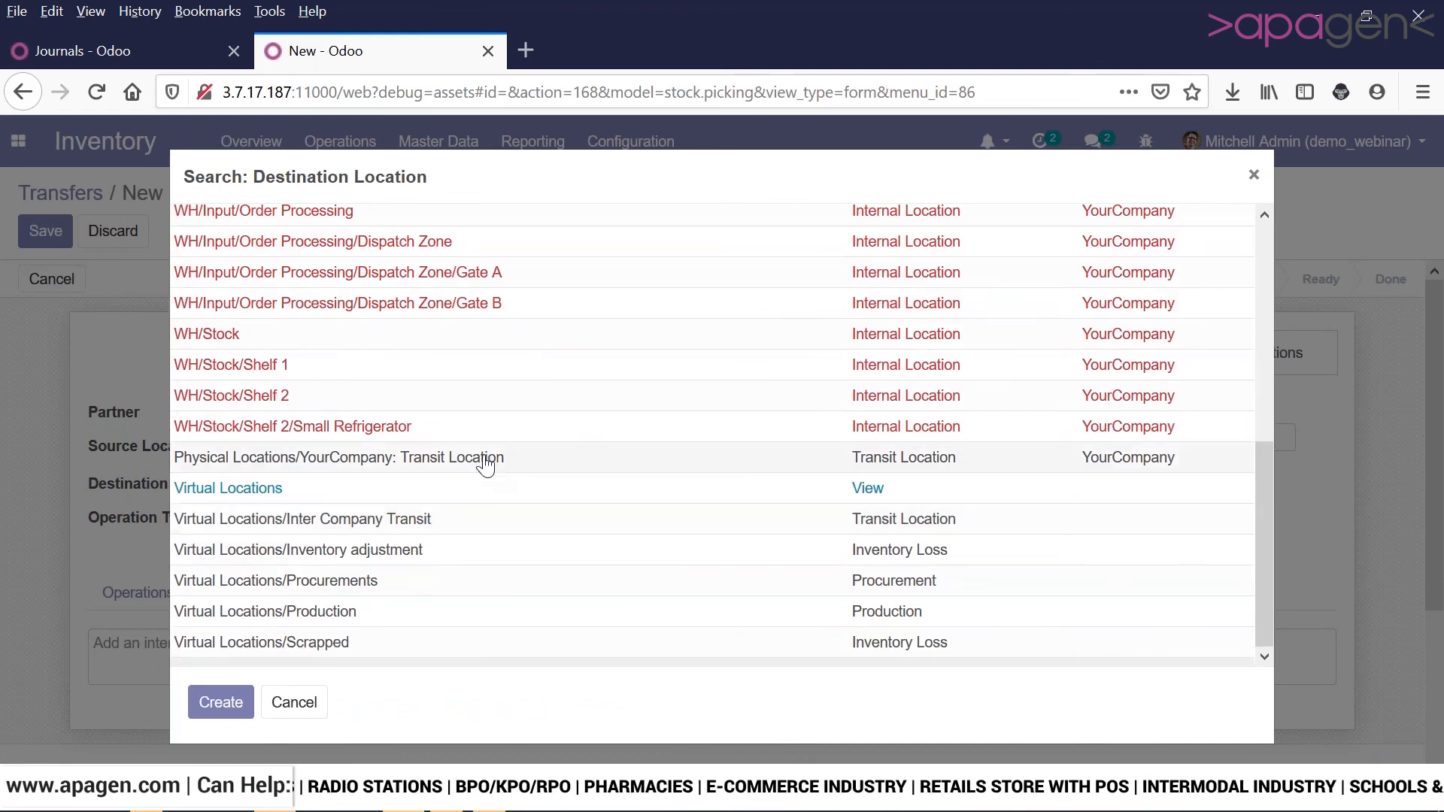
{"action": "left_click", "coordinate": [485, 461]}
- Set the operation type to YourCompany: Internal Transfers and the destination location to Virtual Locations/Inter Company Transit
{"action": "left_click", "coordinate": [474, 518]}
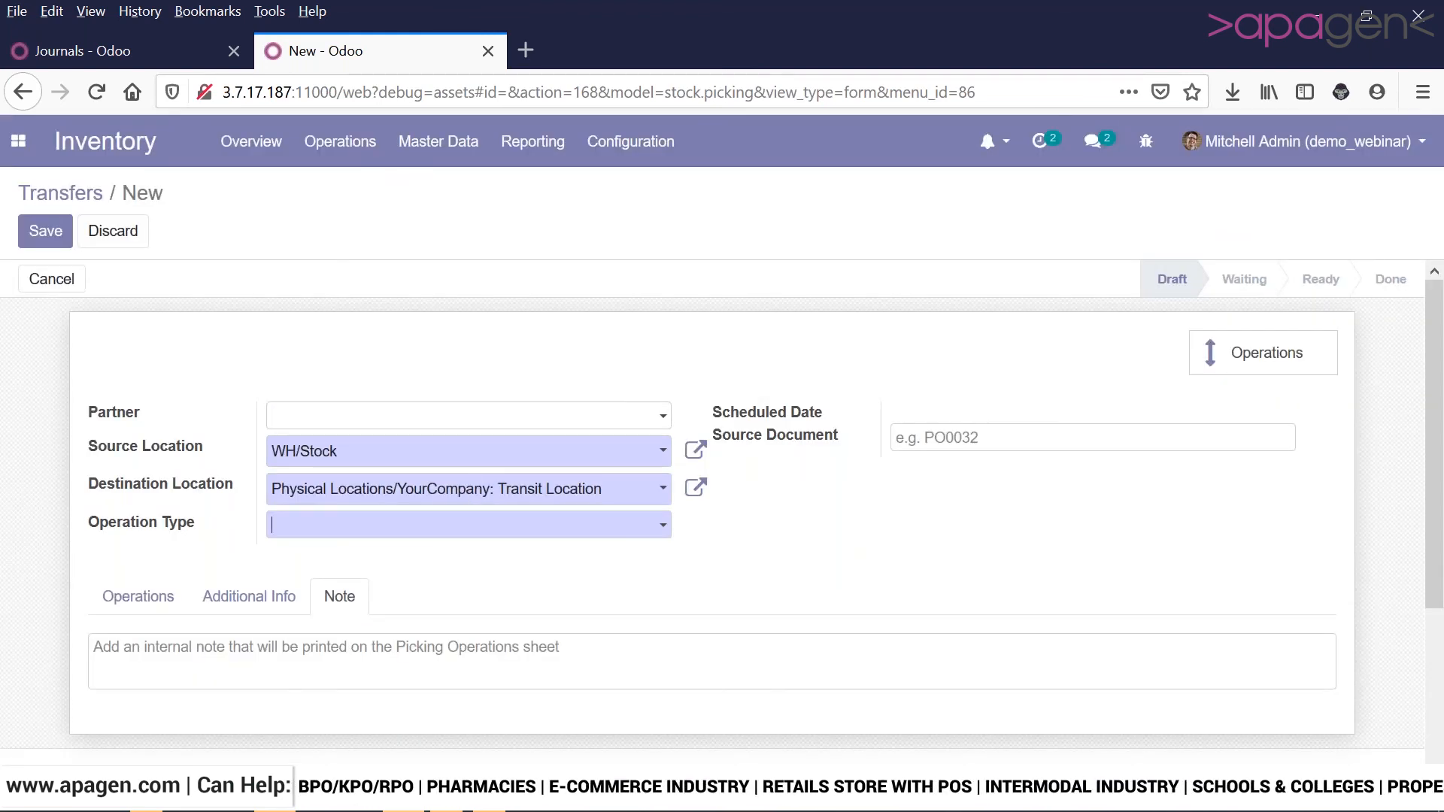
{"action": "left_click", "coordinate": [456, 295]}
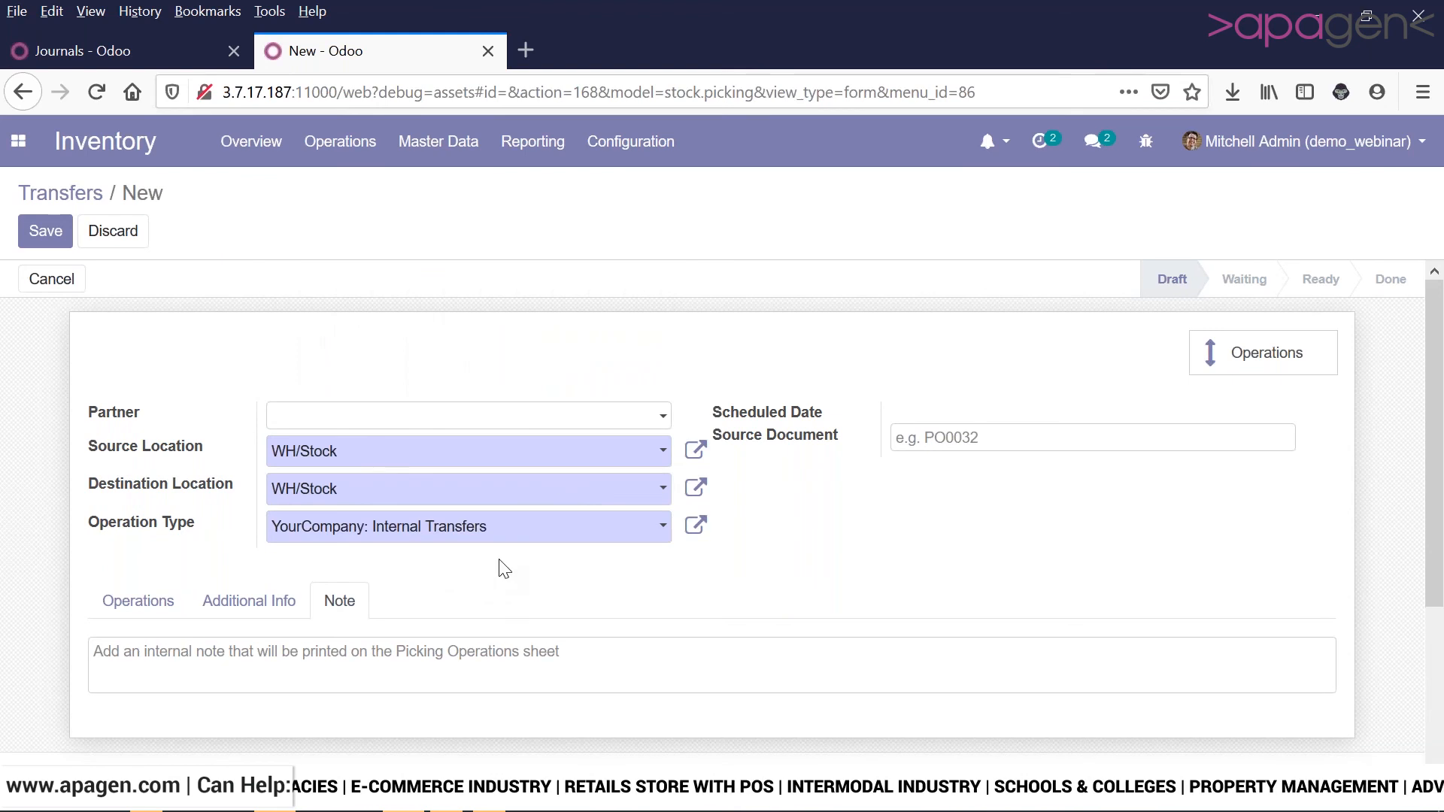
{"action": "left_click", "coordinate": [419, 504]}
{"action": "double_click", "coordinate": [378, 495]}
{"action": "left_click", "coordinate": [216, 463]}
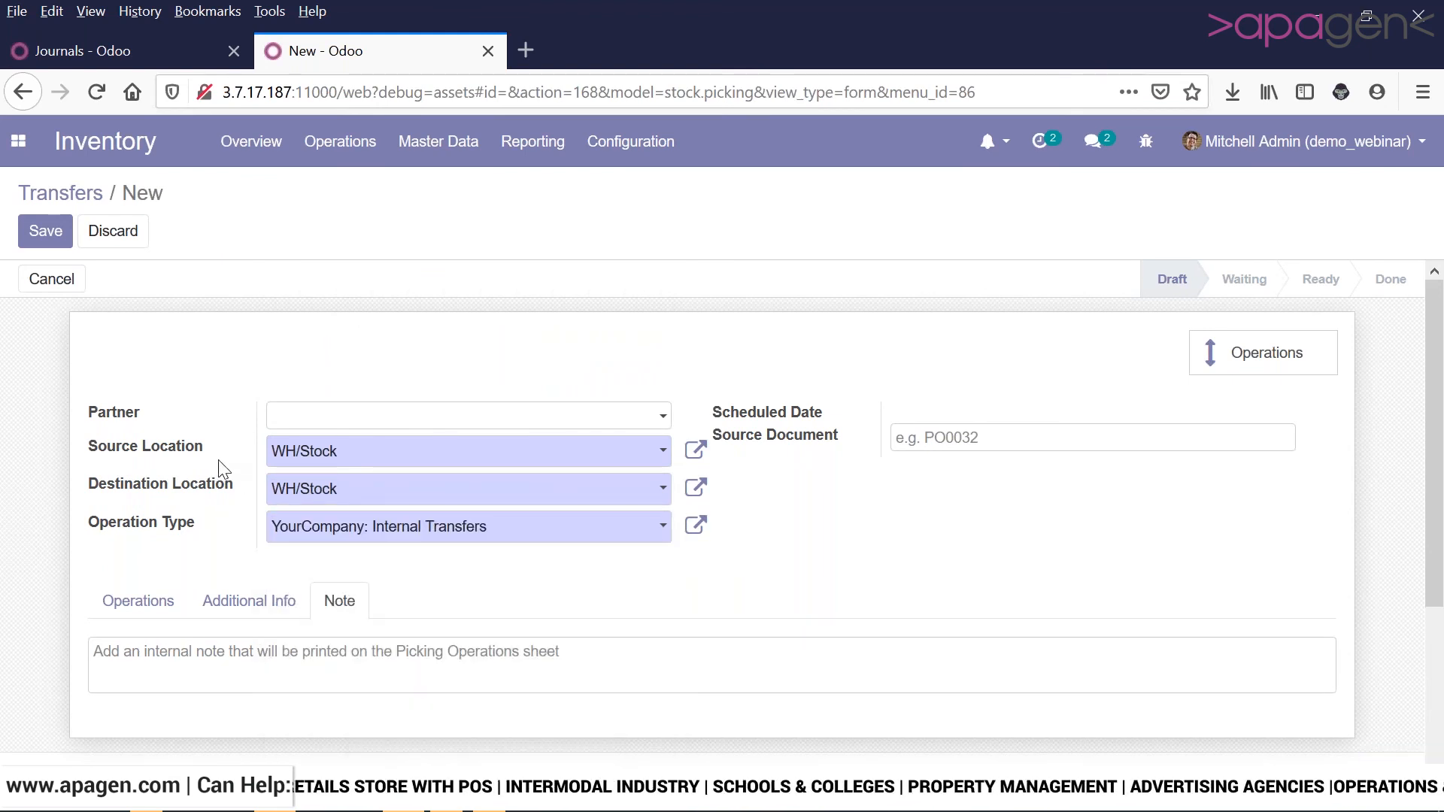
{"action": "left_click_drag", "start_coordinate": [358, 496], "coordinate": [225, 500]}
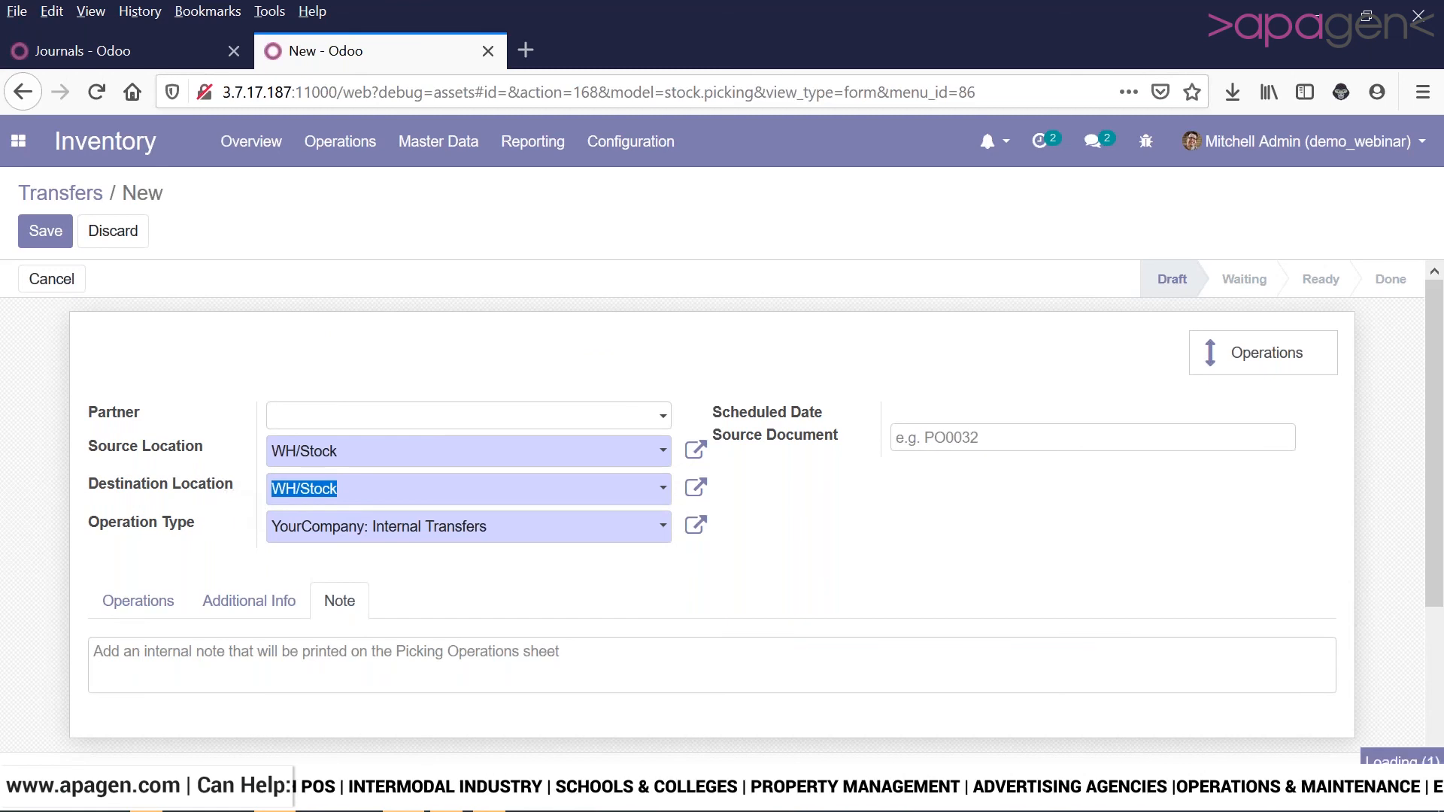
{"action": "type", "text": "tra"}
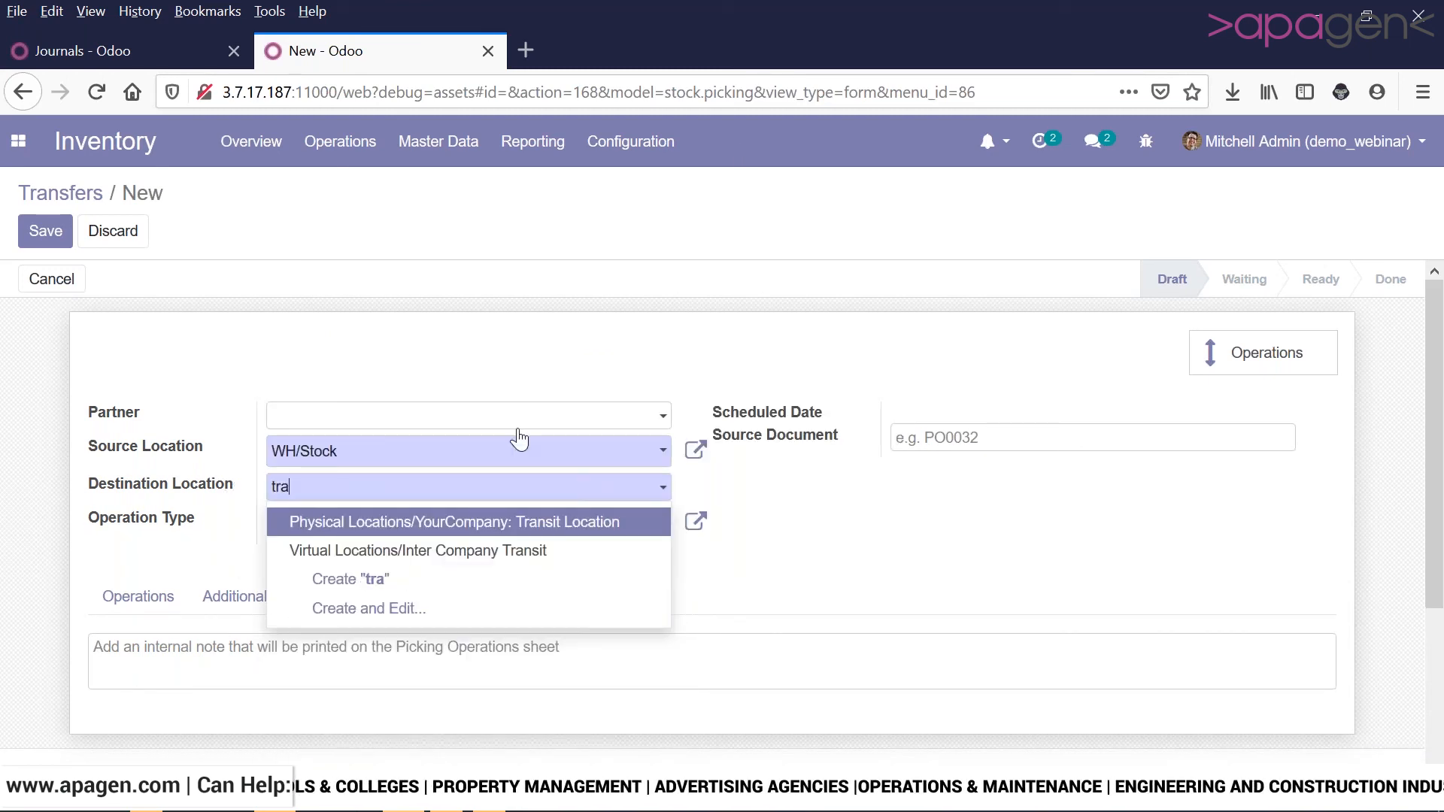
{"action": "left_click", "coordinate": [478, 551]}
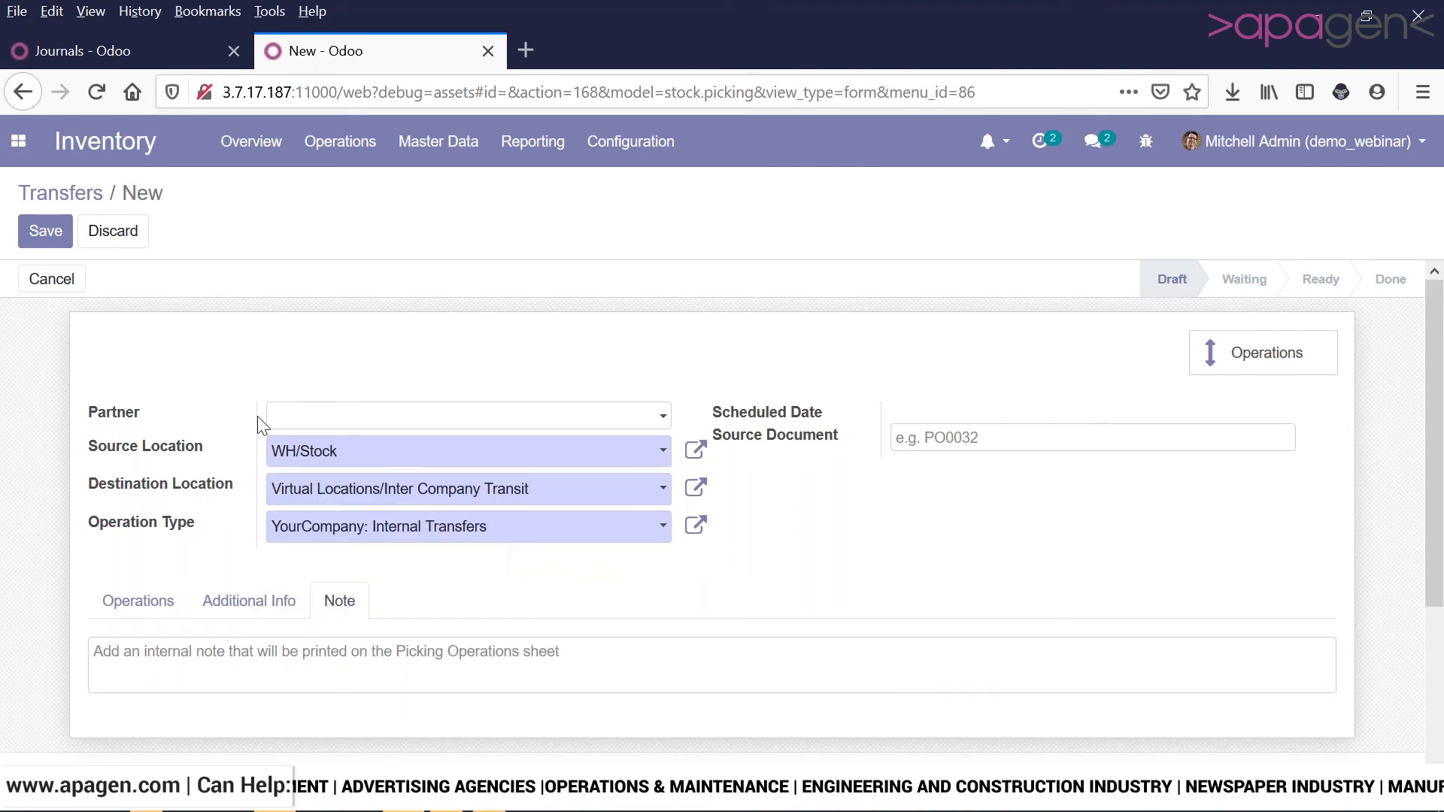
- Return to the transfer's operations lines and save the new transfer
{"action": "left_click", "coordinate": [277, 613]}
{"action": "left_click", "coordinate": [129, 615]}
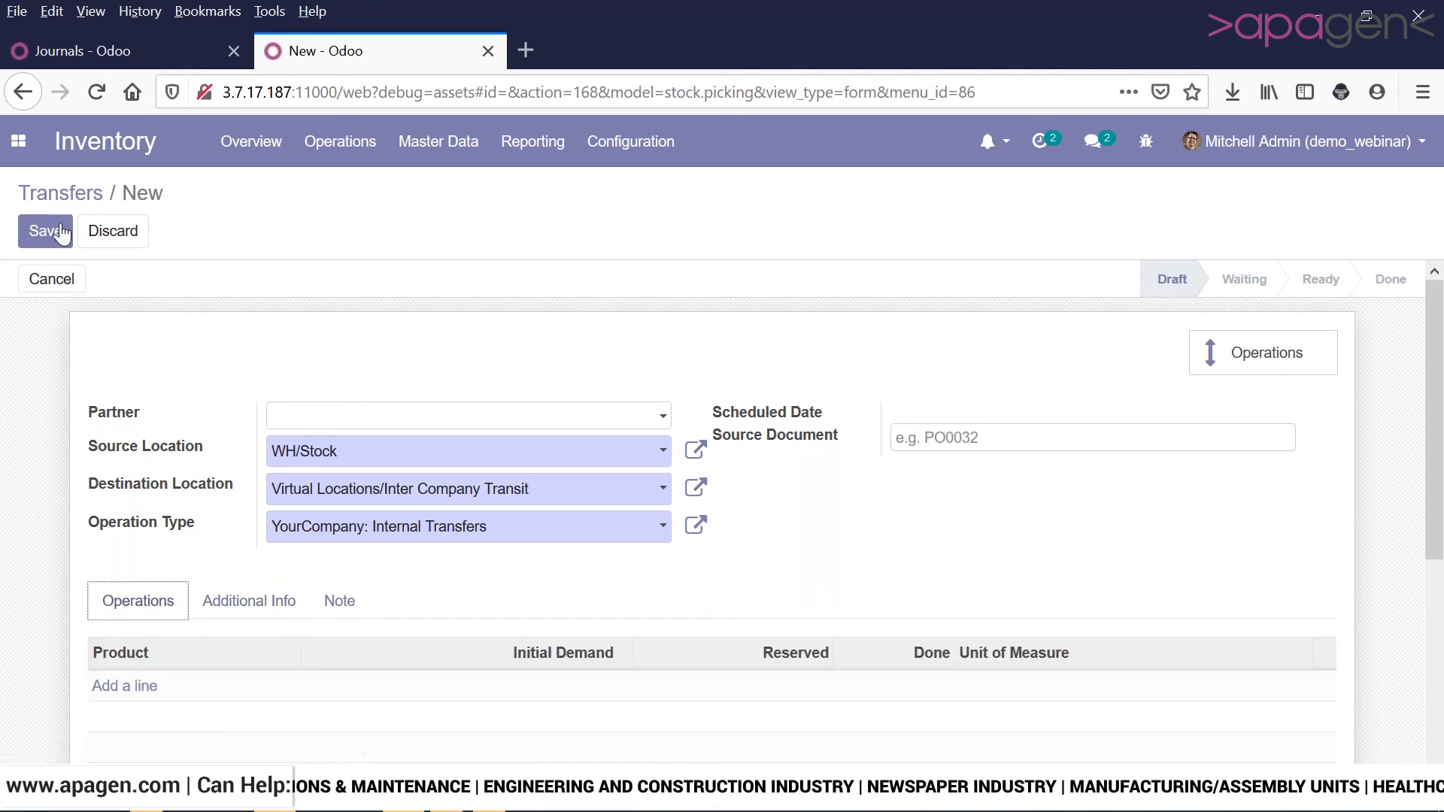
{"action": "left_click", "coordinate": [53, 234]}
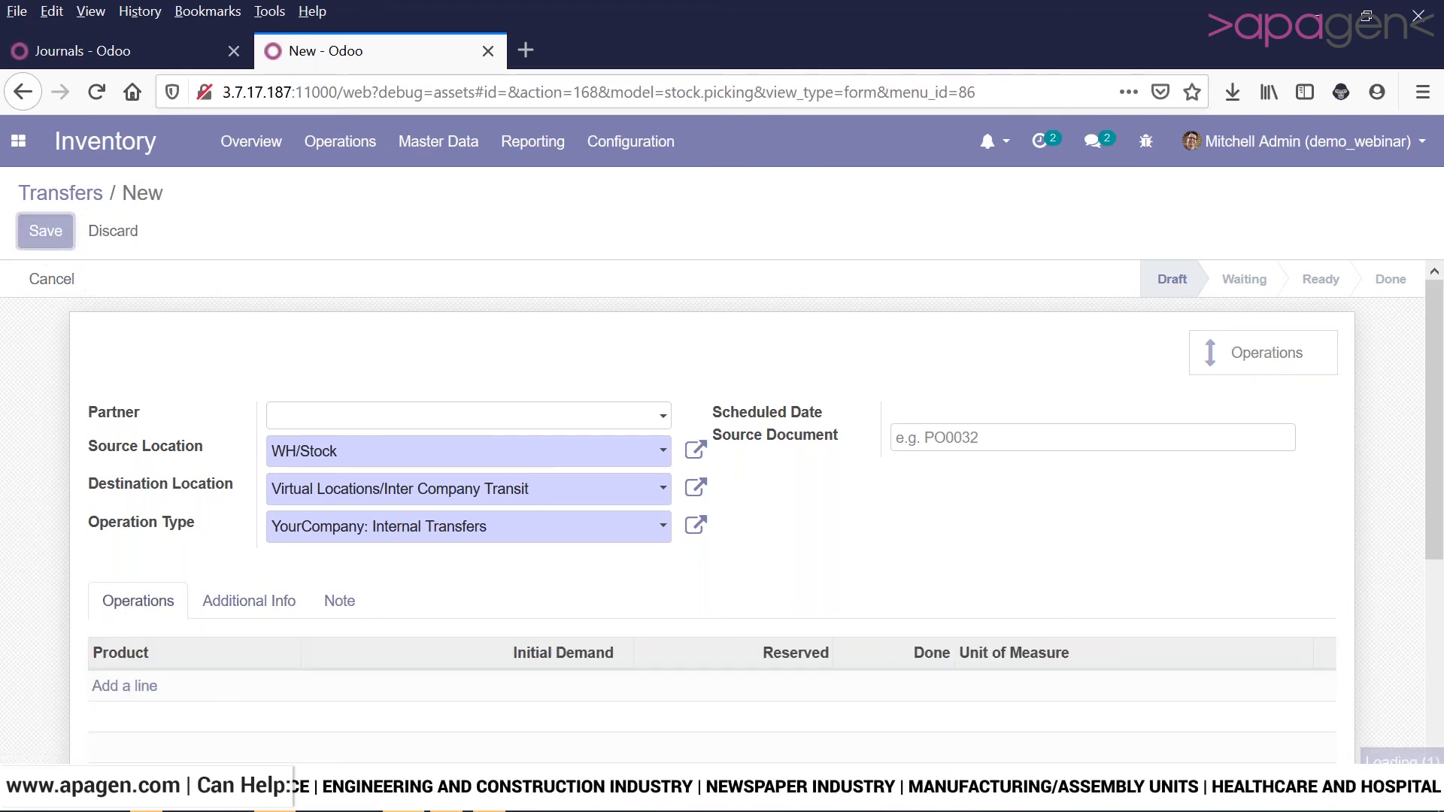